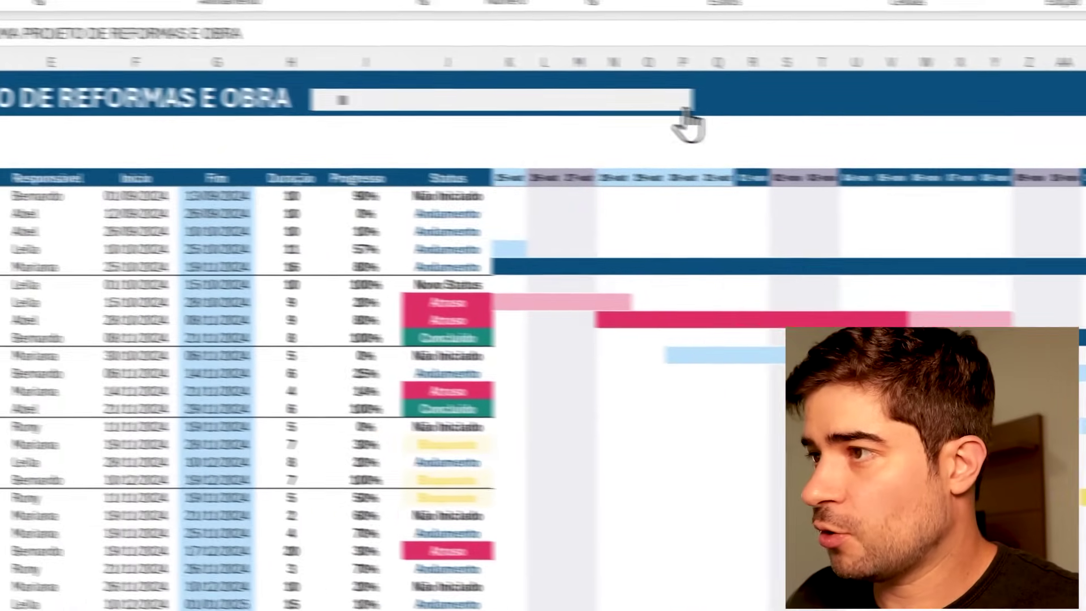
Step: Shift the Gantt timeline forward to start at 05-nov and back to start at 25-out
click(466, 89)
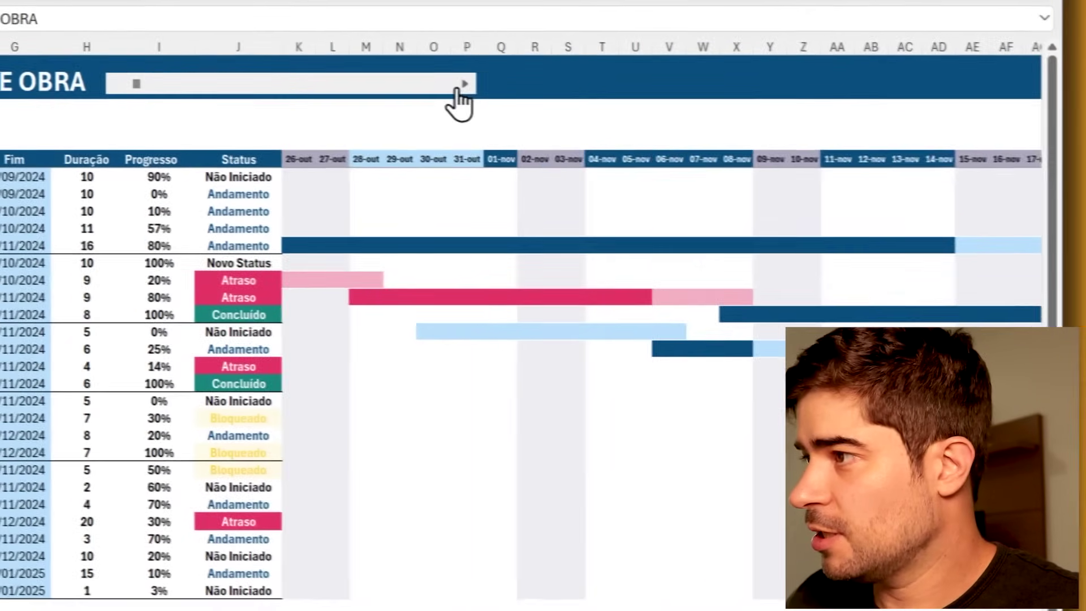
click(451, 86)
click(451, 86)
click(451, 86)
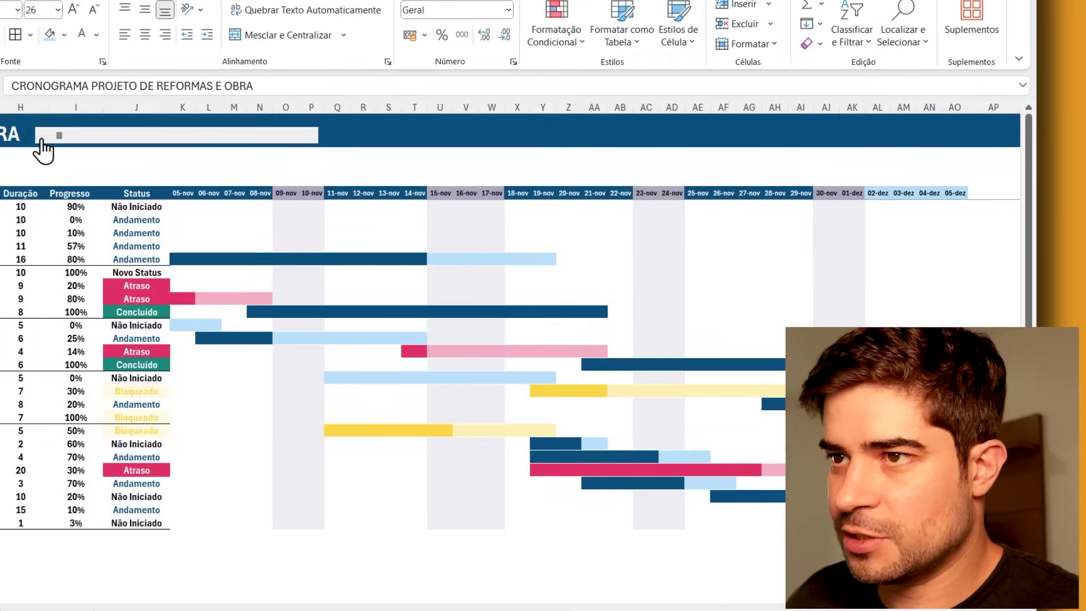
click(40, 136)
click(41, 136)
click(41, 136)
click(41, 136)
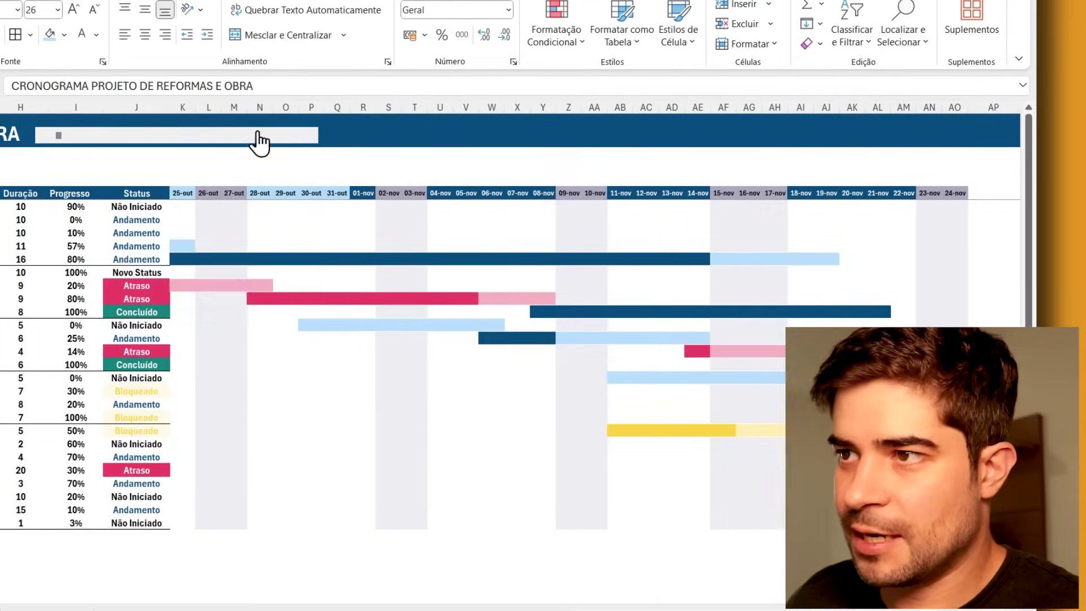
Step: Advance the Gantt timeline day by day until it starts at 02-nov
click(305, 141)
click(306, 141)
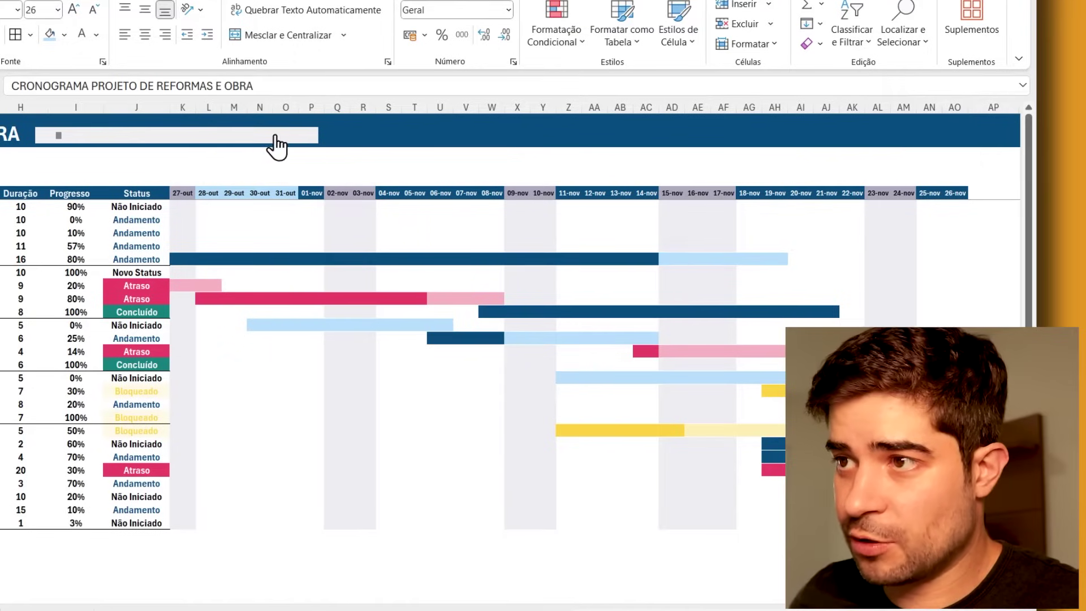
click(310, 139)
click(310, 139)
click(310, 139)
click(310, 139)
click(310, 140)
click(309, 139)
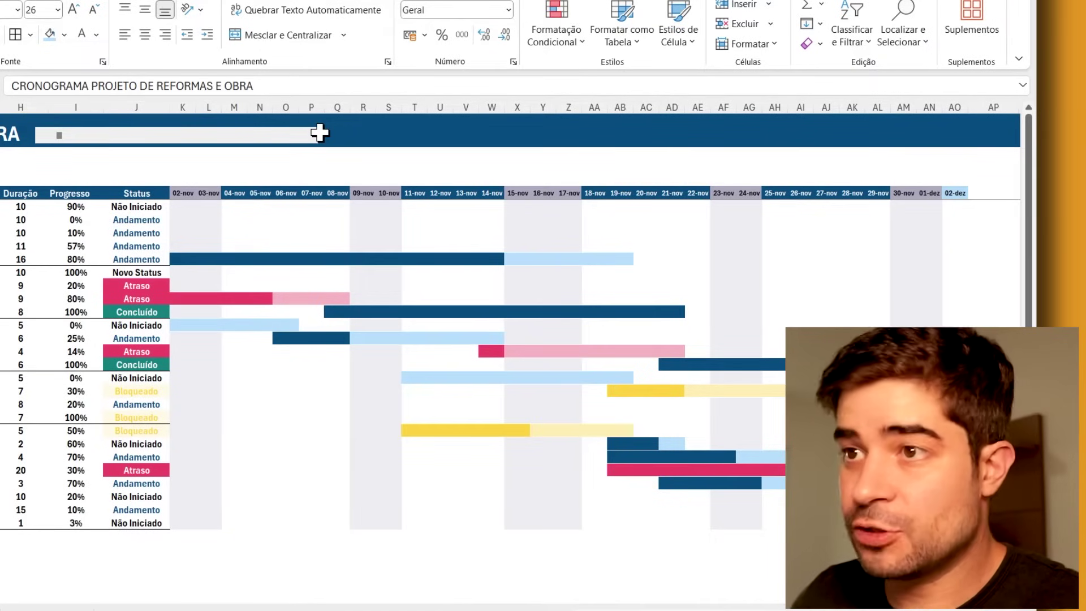
Step: Move the Gantt timeline back until it starts at 19-out
click(44, 137)
click(44, 136)
click(44, 136)
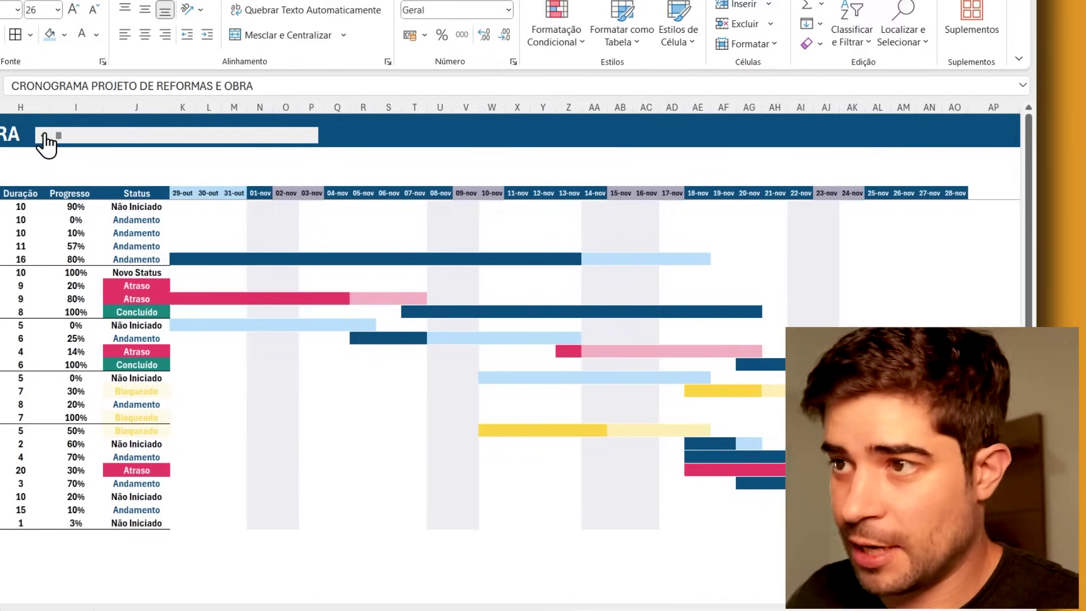
click(44, 137)
click(44, 137)
click(44, 137)
click(45, 137)
click(44, 137)
drag(705, 608, 627, 609)
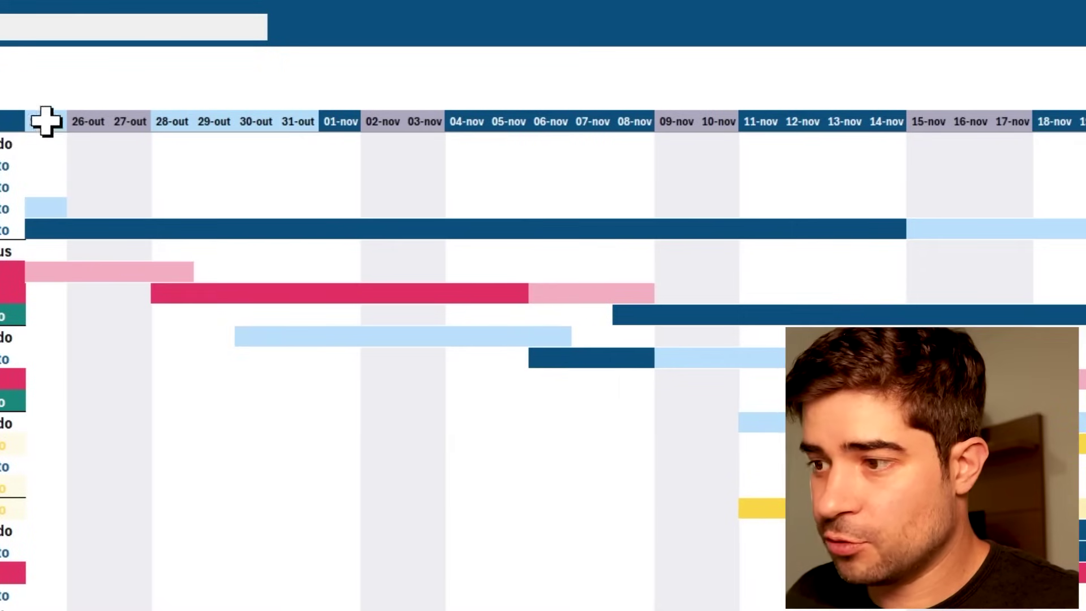
scroll(380, 155, left, 3)
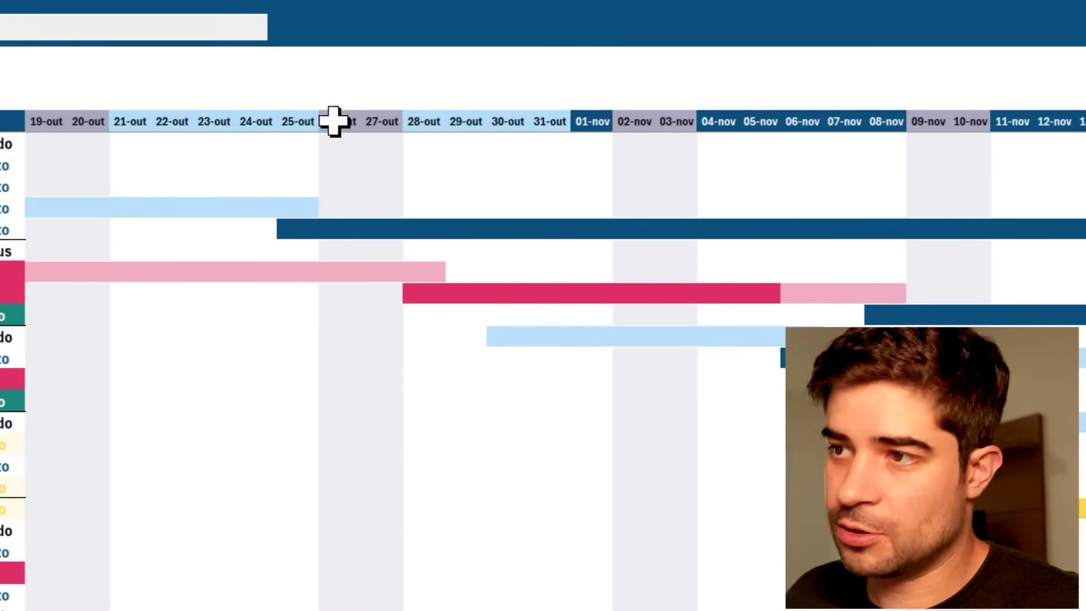
Step: Select the weekend dates 26-out and 27-out in the timeline header to examine their shading
drag(331, 121, 393, 121)
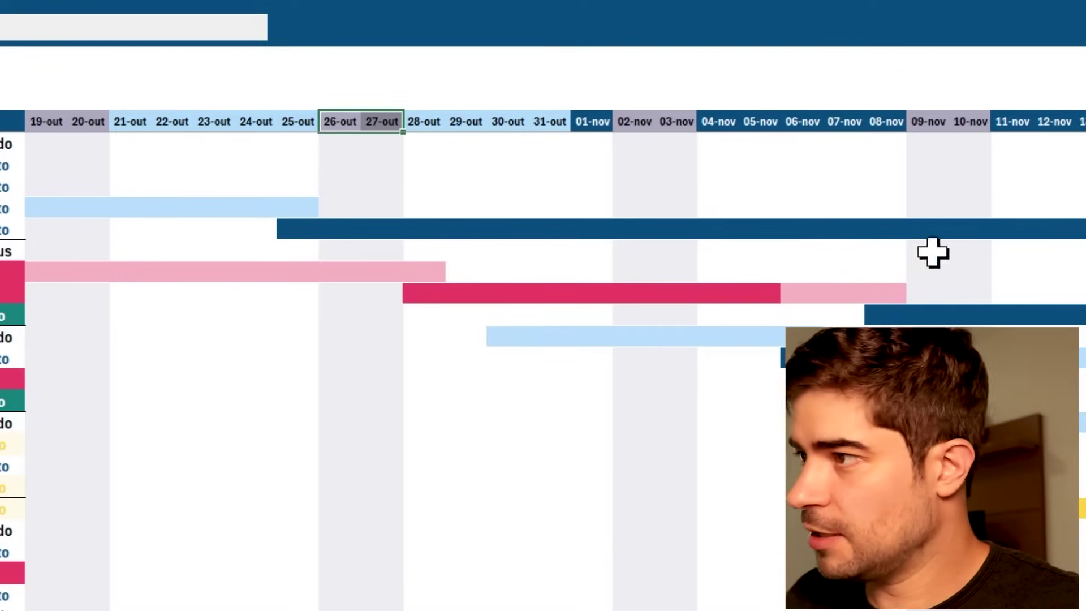
click(1078, 104)
drag(592, 27, 690, 567)
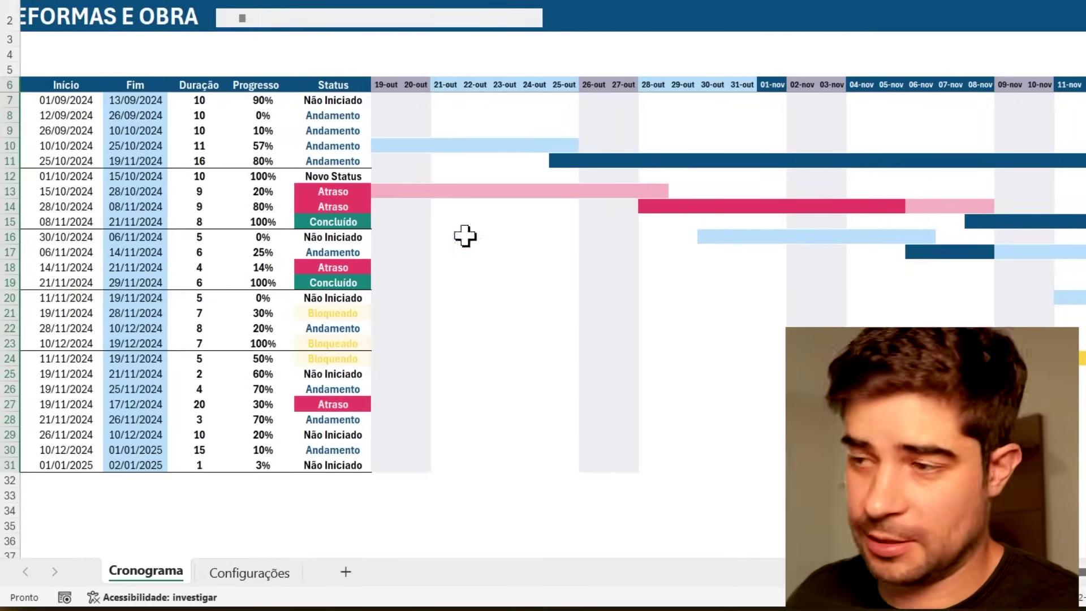
Step: Examine the Início, Fim and Duração cells of the Comprar Materiais activity in row 7
scroll(542, 283, left, 2)
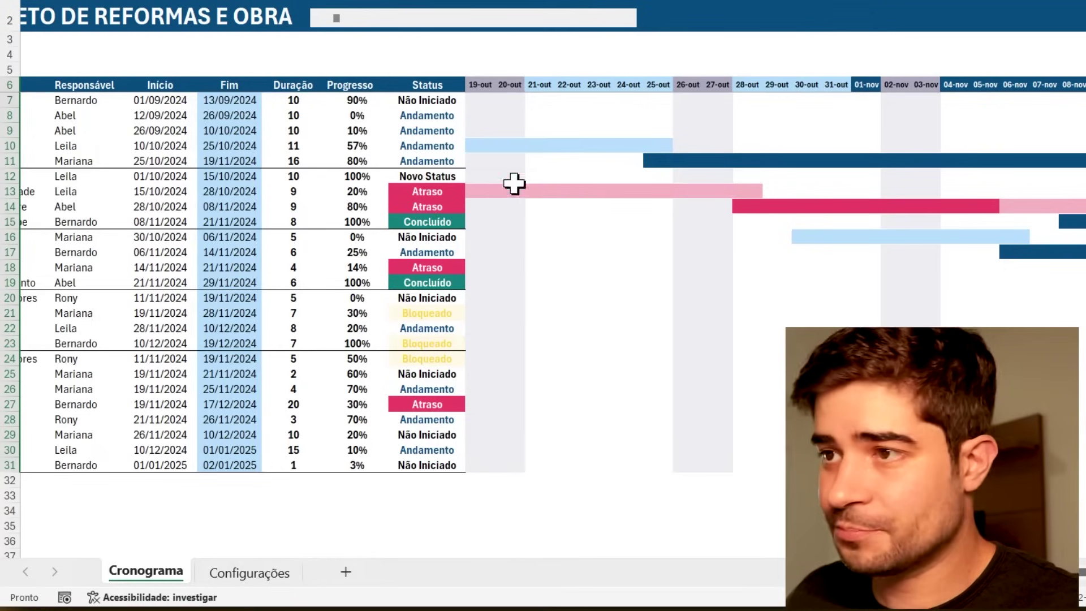
click(169, 102)
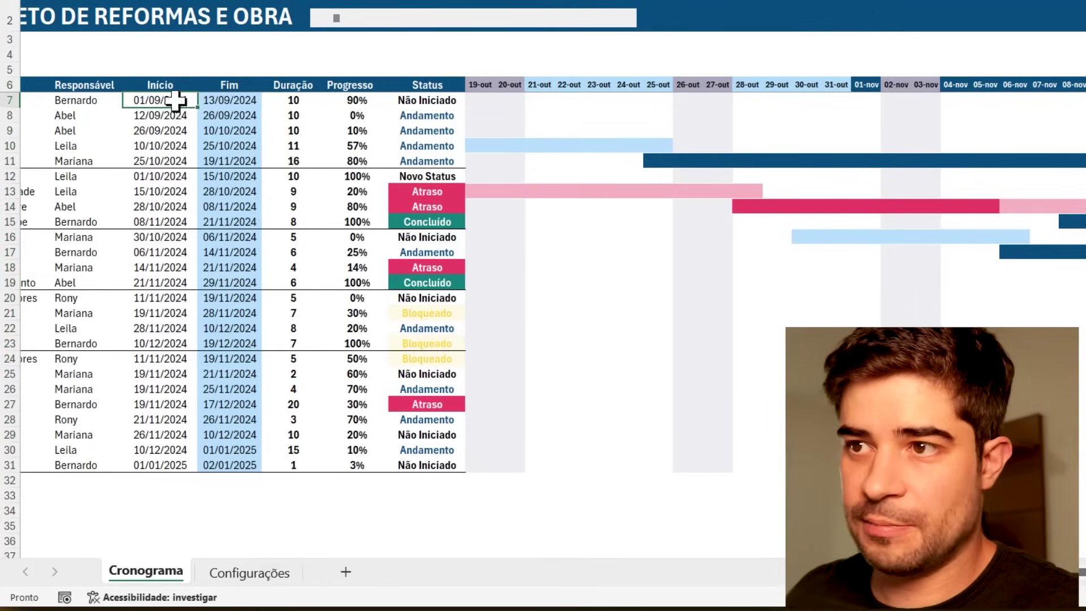
click(299, 103)
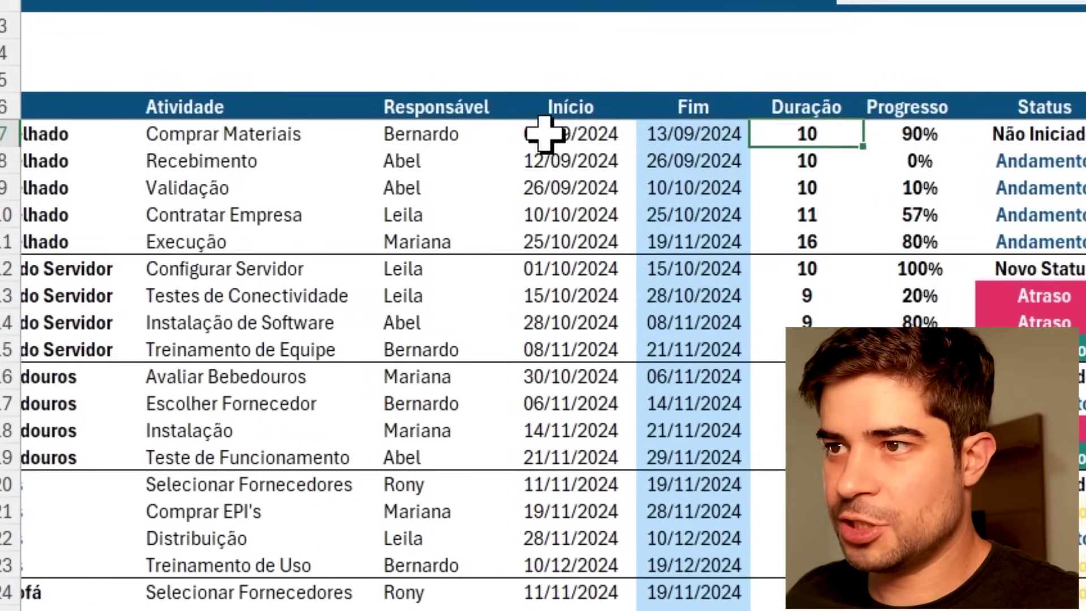
click(544, 134)
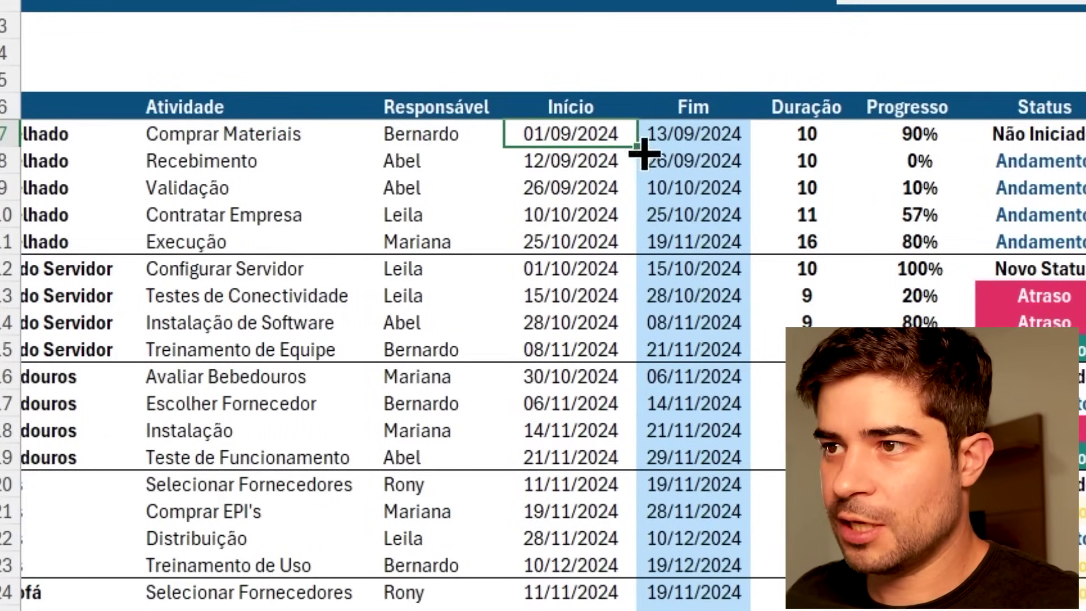
click(673, 136)
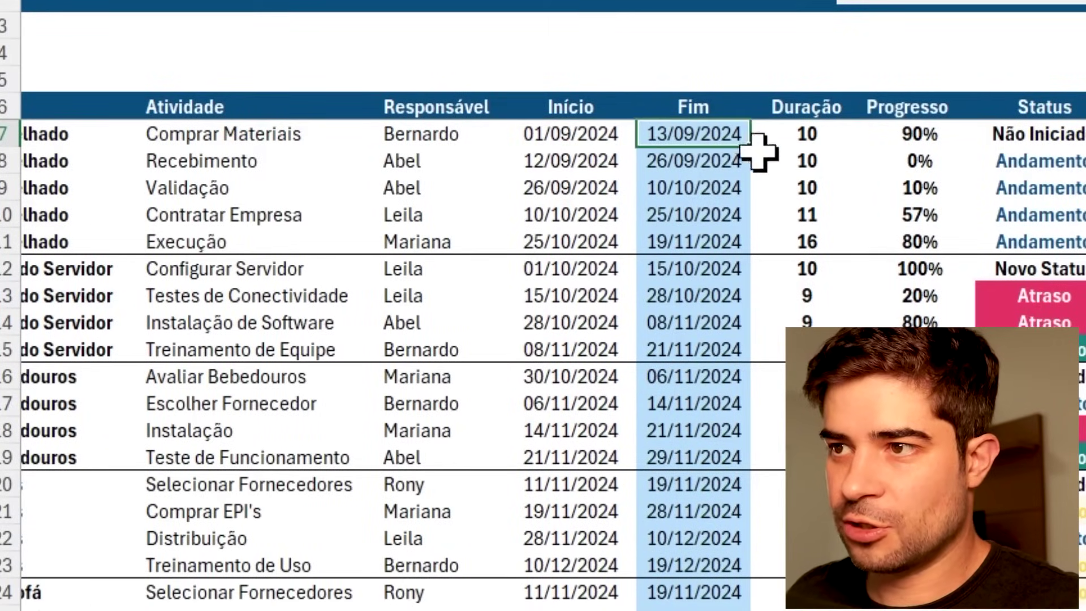
click(825, 138)
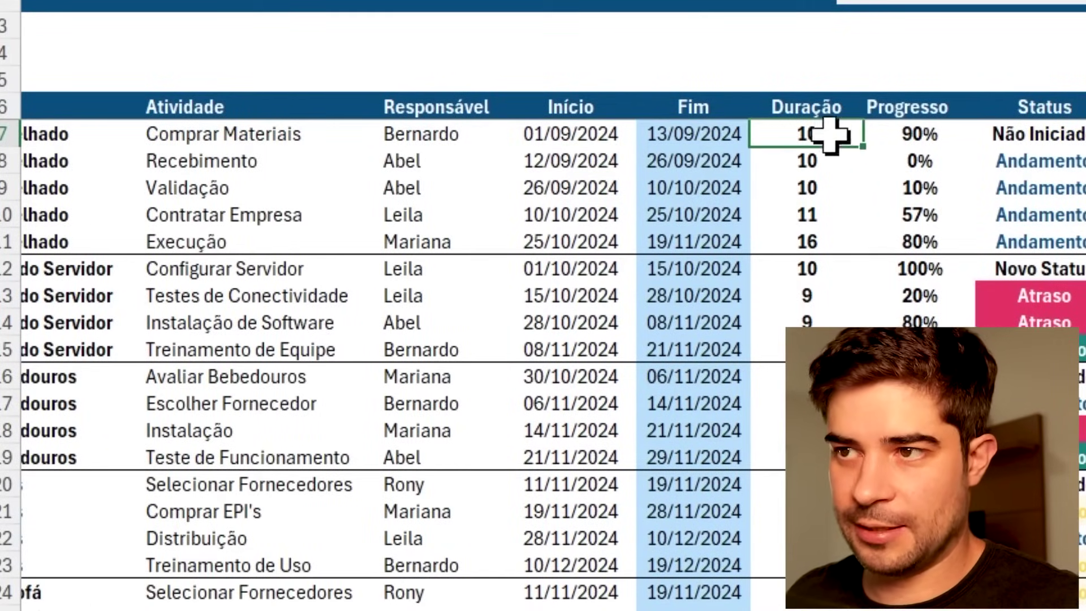
click(713, 136)
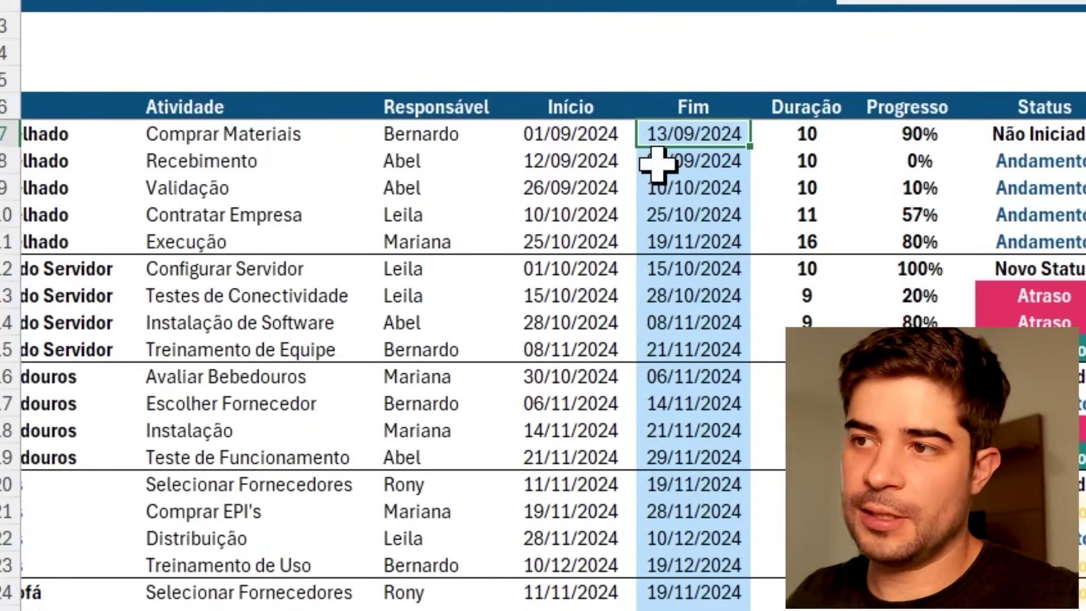
click(788, 135)
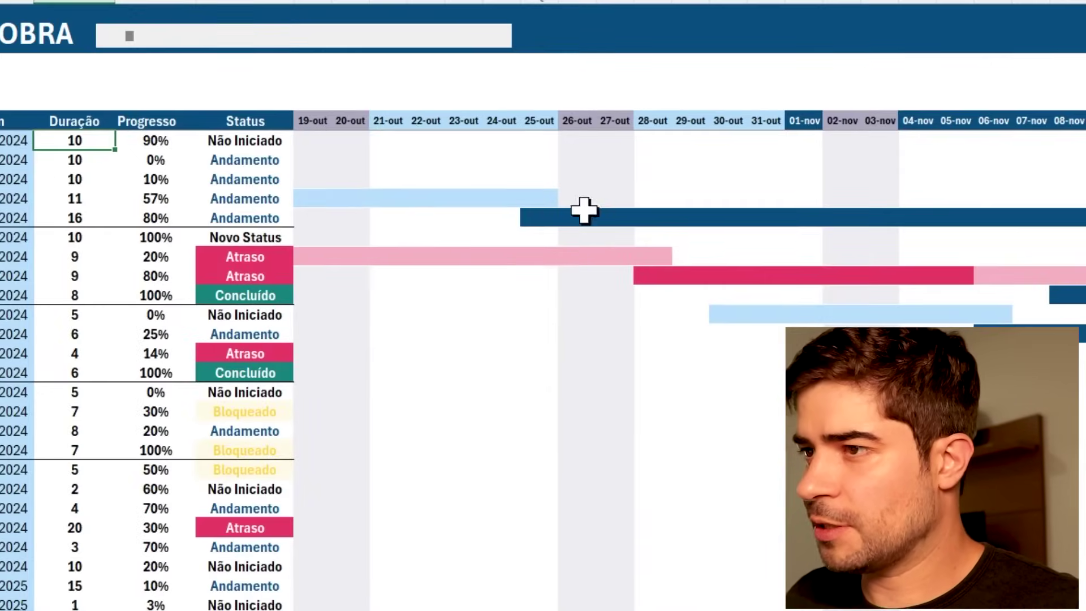
Step: Move the Gantt timeline back to start at 11-out and select the highlighted 14-out header date
click(106, 36)
click(106, 38)
click(105, 37)
click(105, 37)
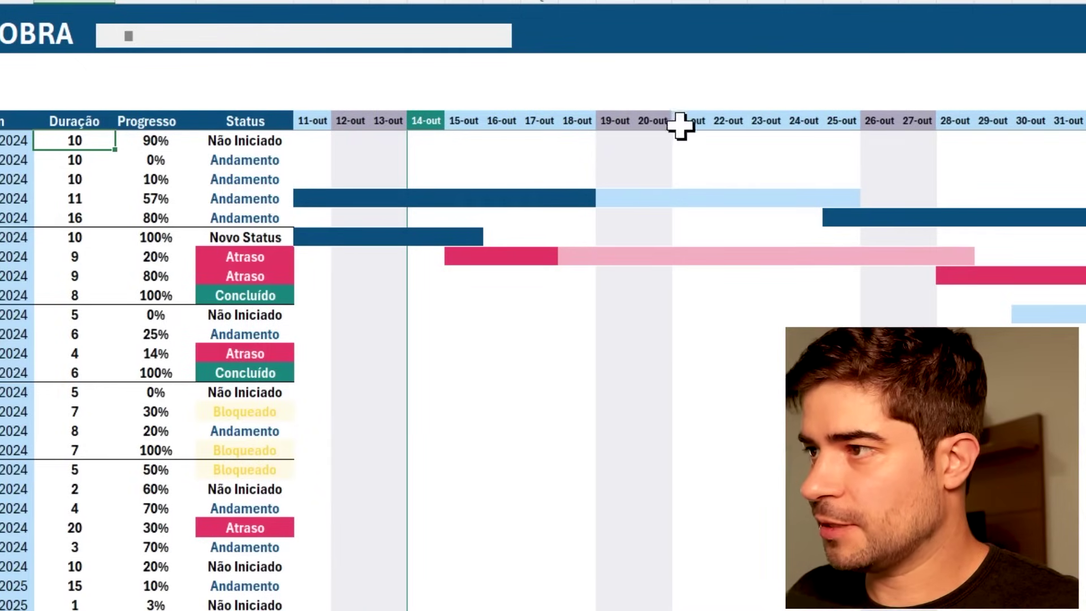
click(430, 120)
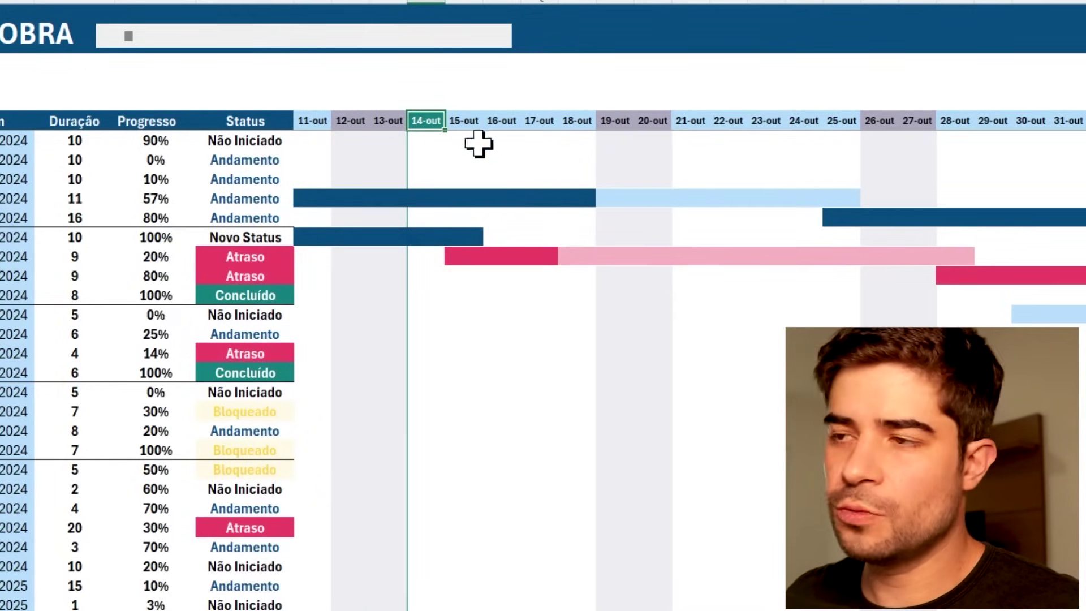
Step: Shift the timeline back to 08-out, forward to start at 14-out, and select the 31-out header date
click(107, 41)
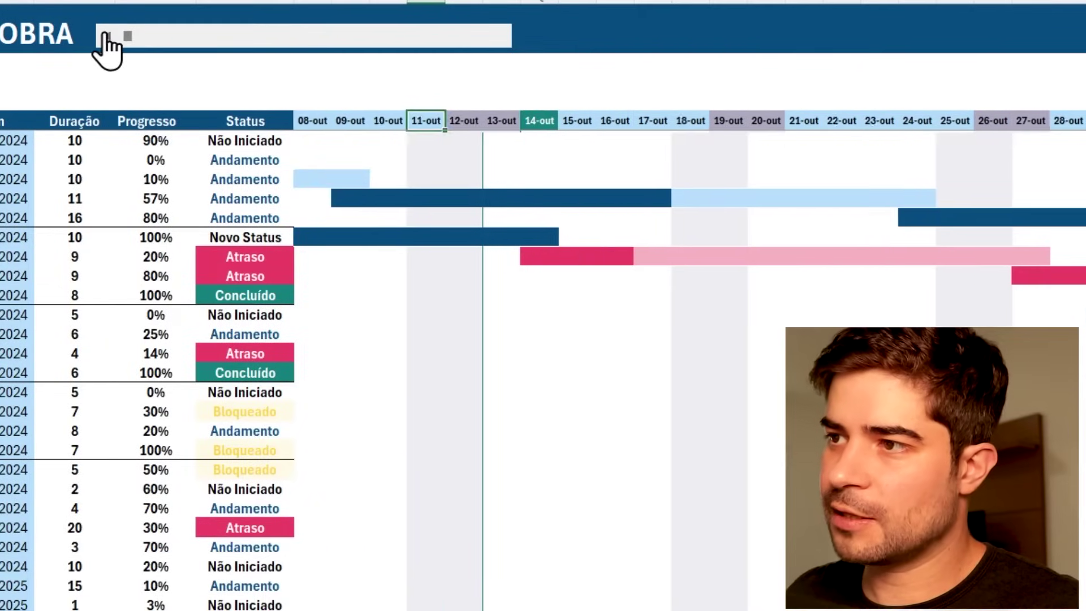
click(500, 37)
click(500, 38)
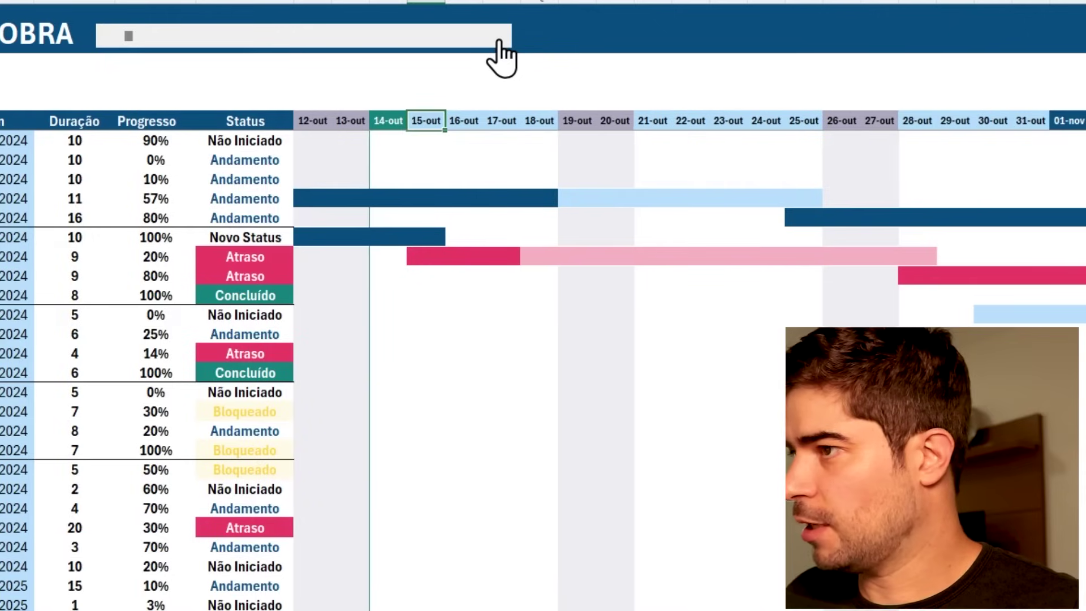
click(500, 38)
click(499, 38)
click(945, 118)
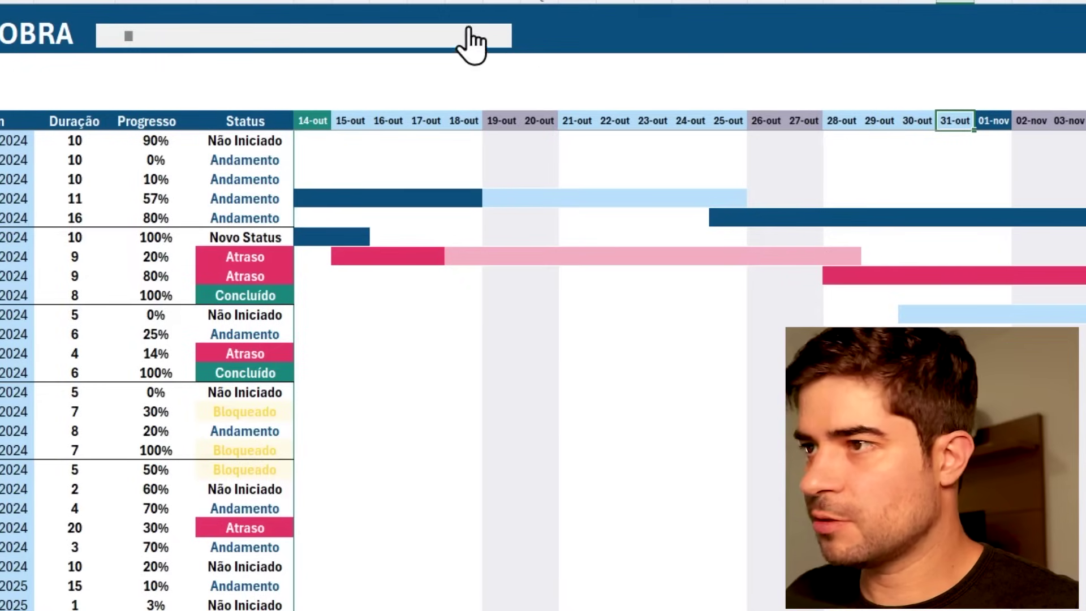
Step: Advance the Gantt timeline until it starts at 19-out
click(502, 39)
click(502, 38)
click(501, 39)
click(502, 38)
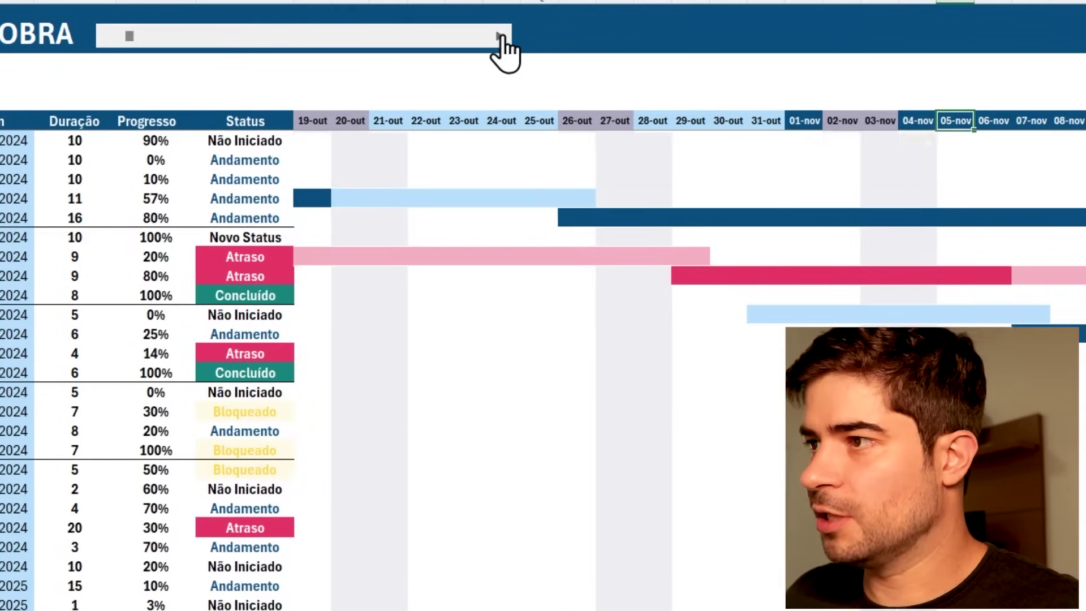
click(502, 39)
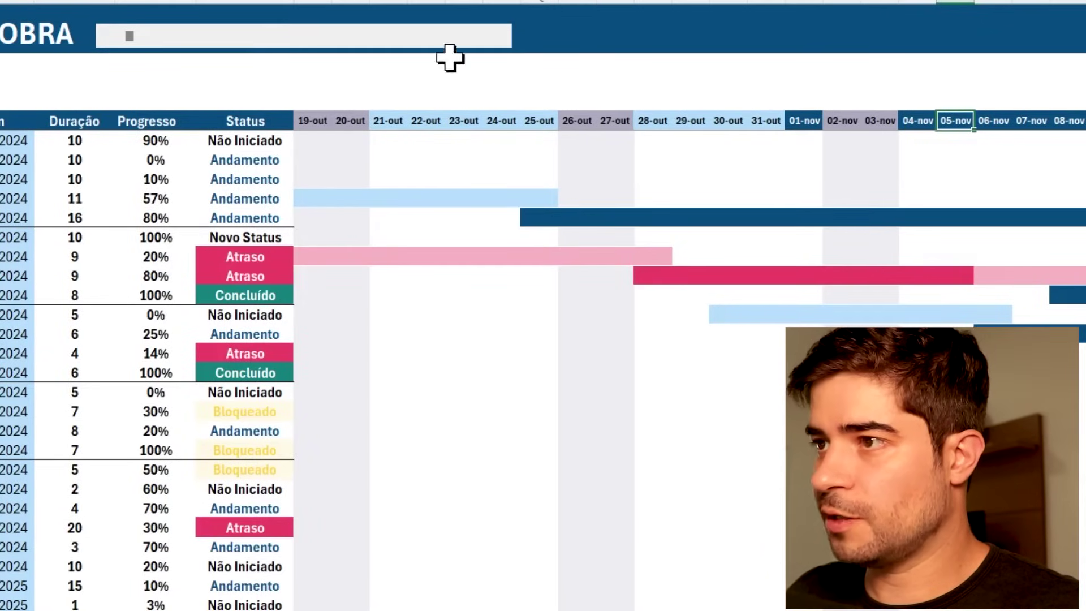
Step: Advance the Gantt timeline to start at 09-nov to view the November bars, and return it to 28-out
click(497, 37)
click(497, 38)
click(497, 37)
click(497, 38)
click(497, 38)
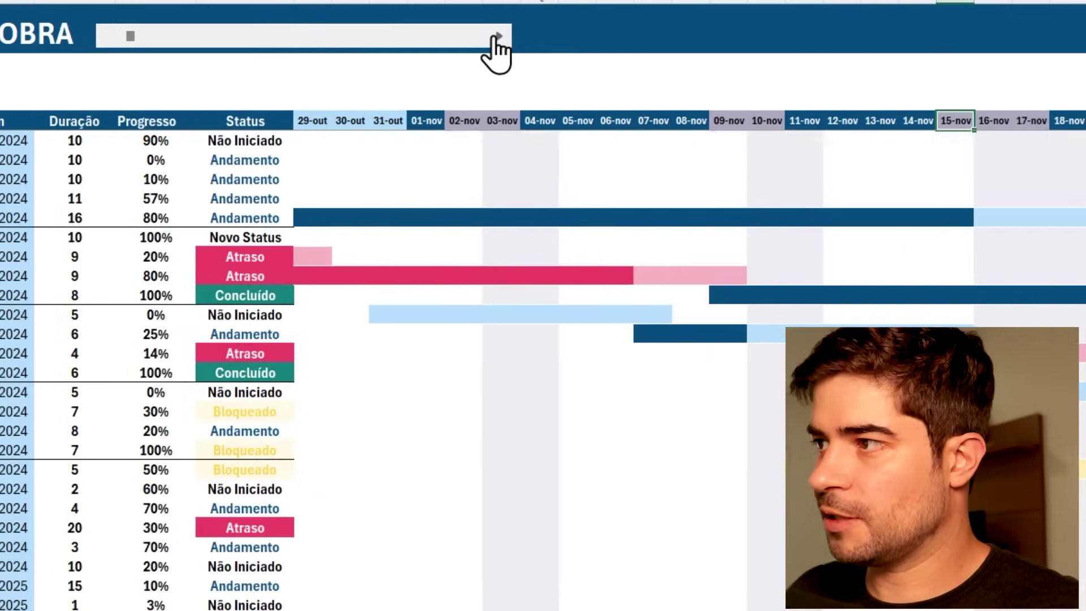
click(497, 37)
click(498, 37)
click(497, 37)
click(497, 37)
click(497, 38)
click(498, 38)
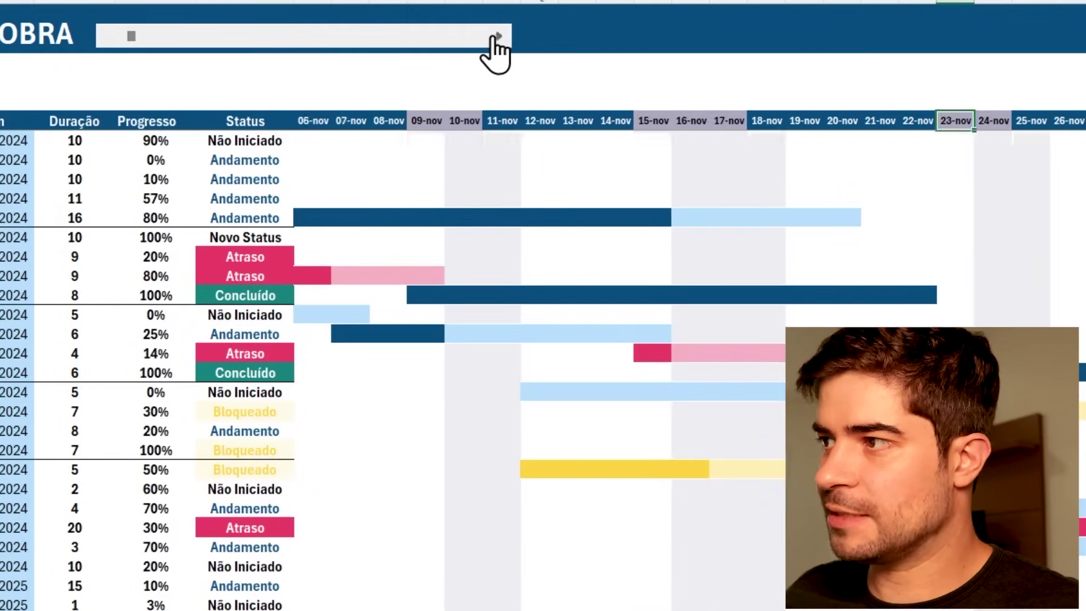
click(498, 37)
click(497, 38)
click(497, 37)
click(497, 38)
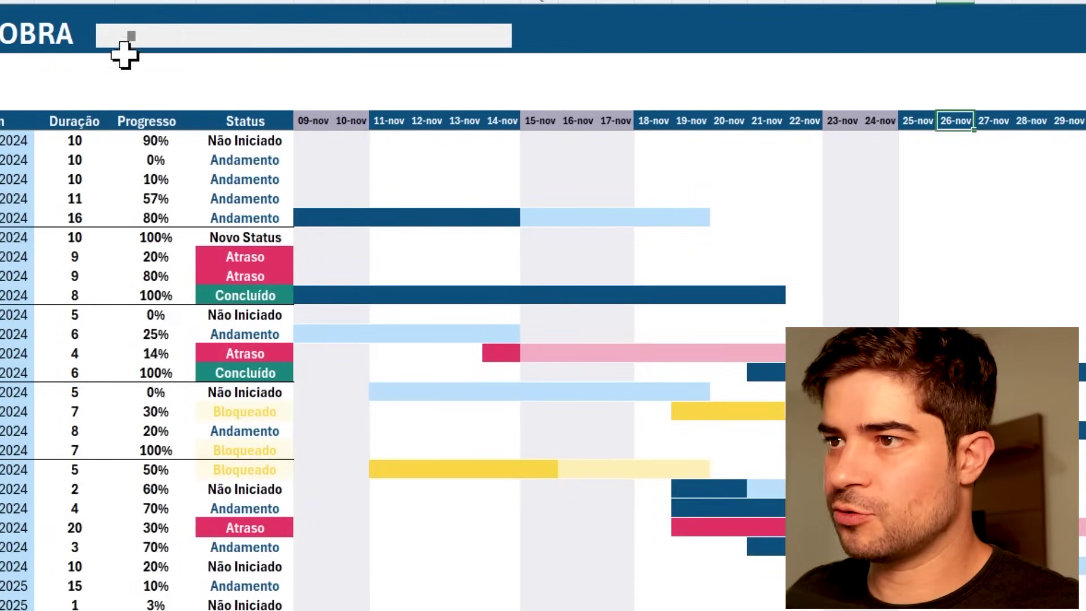
click(108, 38)
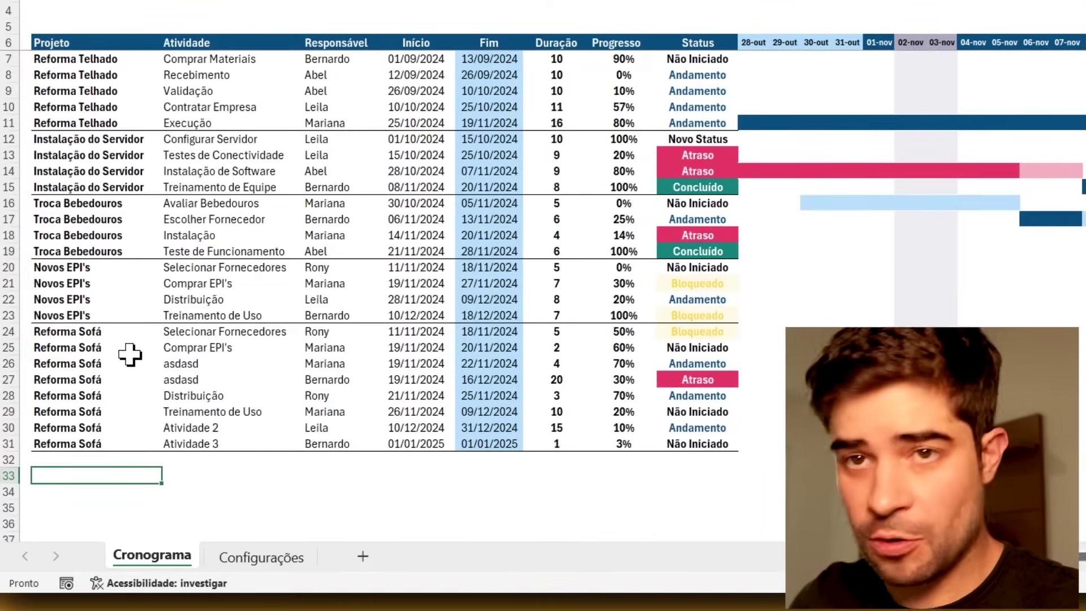
Step: Enter the new project "Pintura dos Quartos" in the Projeto column at row 32, directly below the last activity
scroll(129, 345, down, 2)
click(104, 403)
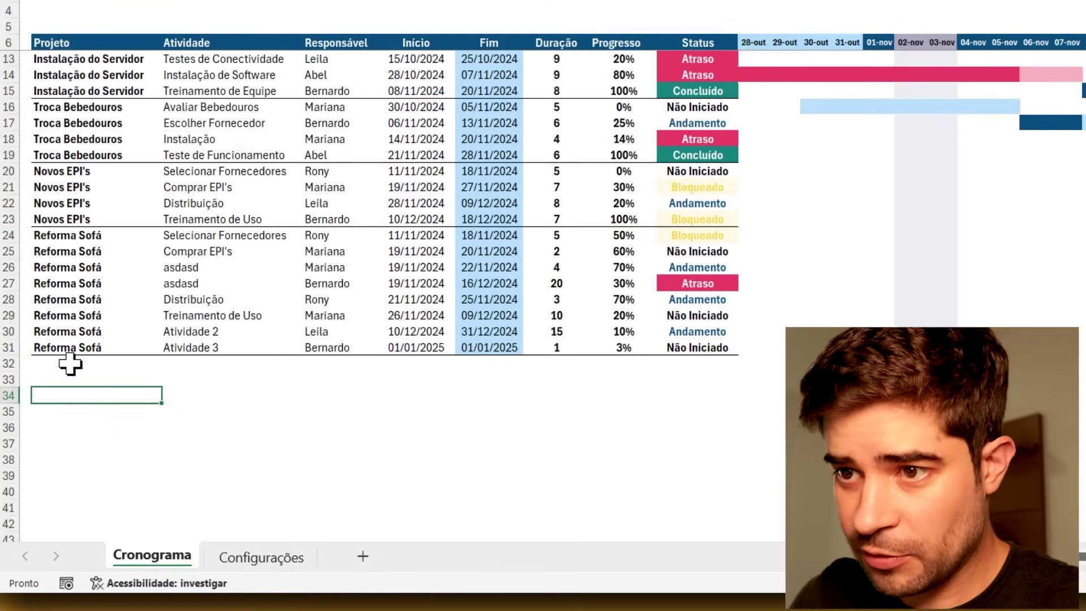
click(71, 363)
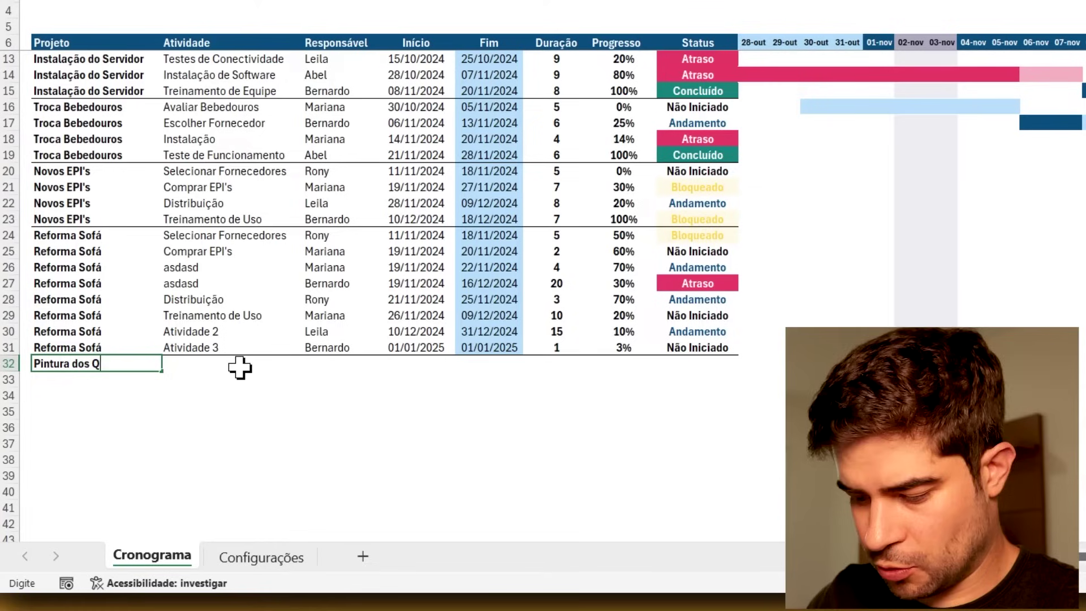
key(Return)
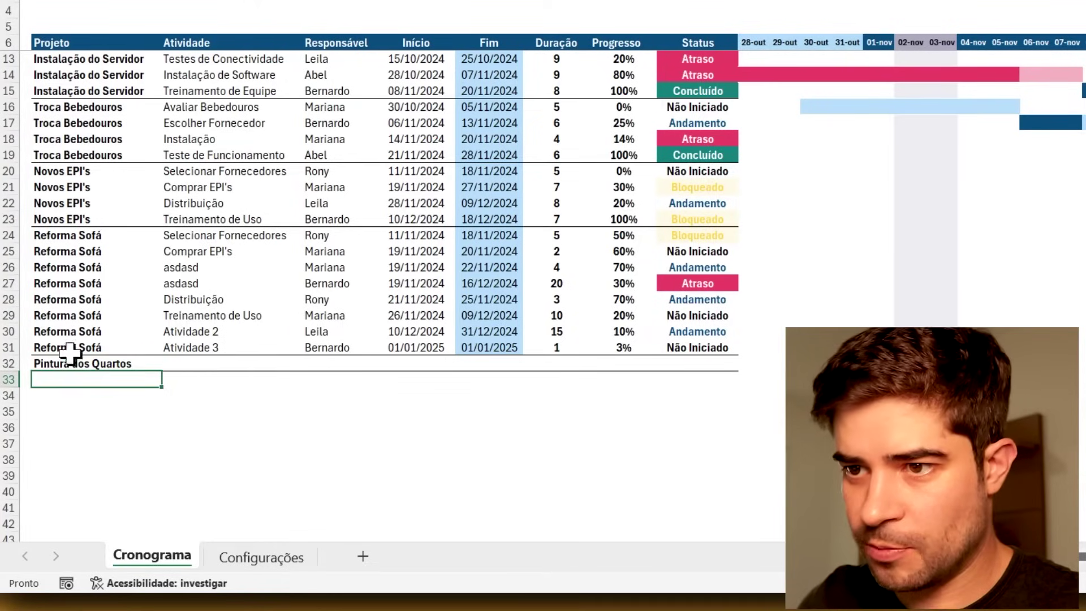
Step: Fill the project name "Pintura dos Quartos" down from row 32 to row 36, and select the Atividade cell in row 32
drag(54, 364, 698, 364)
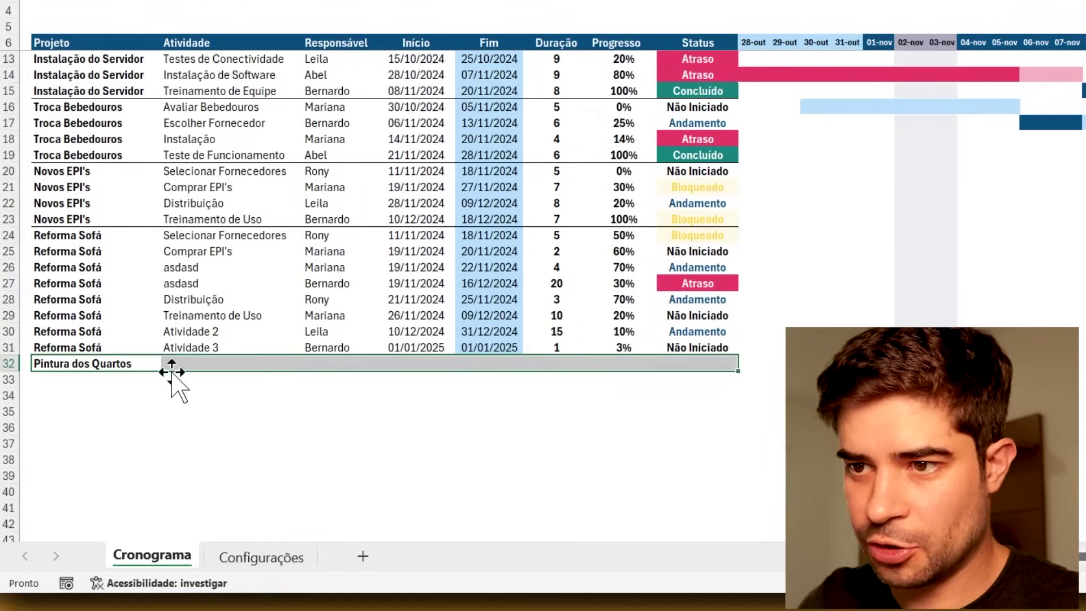
click(118, 357)
drag(148, 408, 169, 448)
click(137, 367)
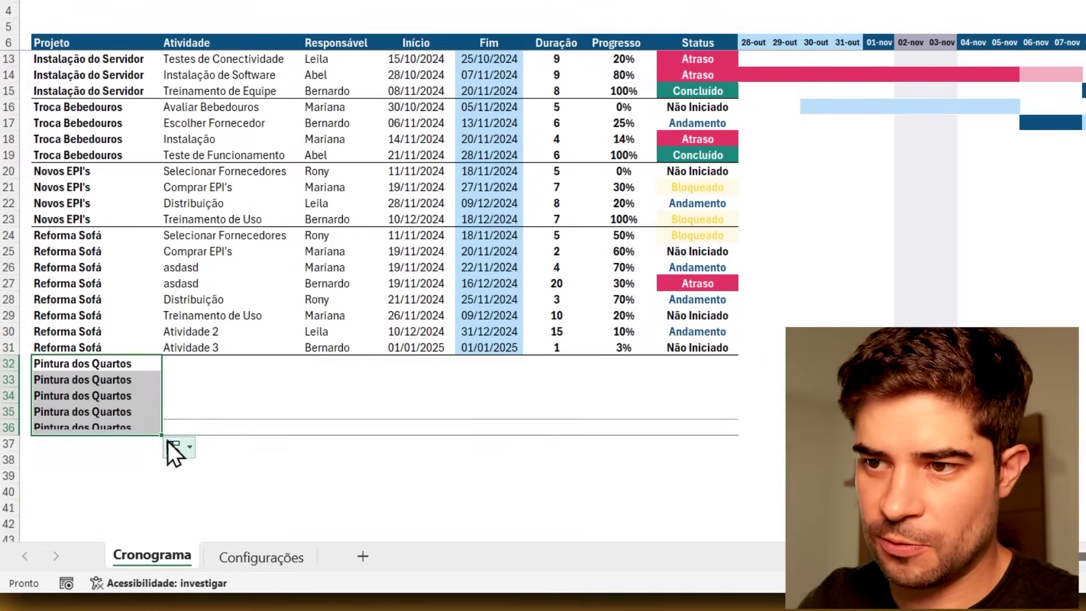
drag(38, 362, 690, 427)
click(223, 365)
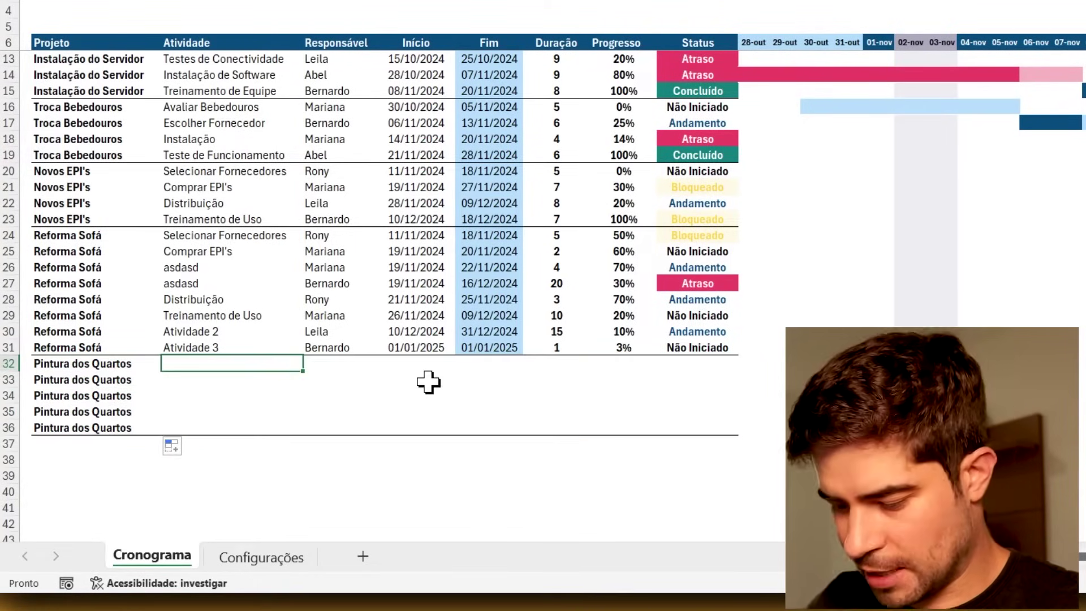
Step: Enter "Atividade 1" in the Atividade column at row 32 and fill the series down to "Atividade 5" in row 36
text(Atividade 1')
key(Return)
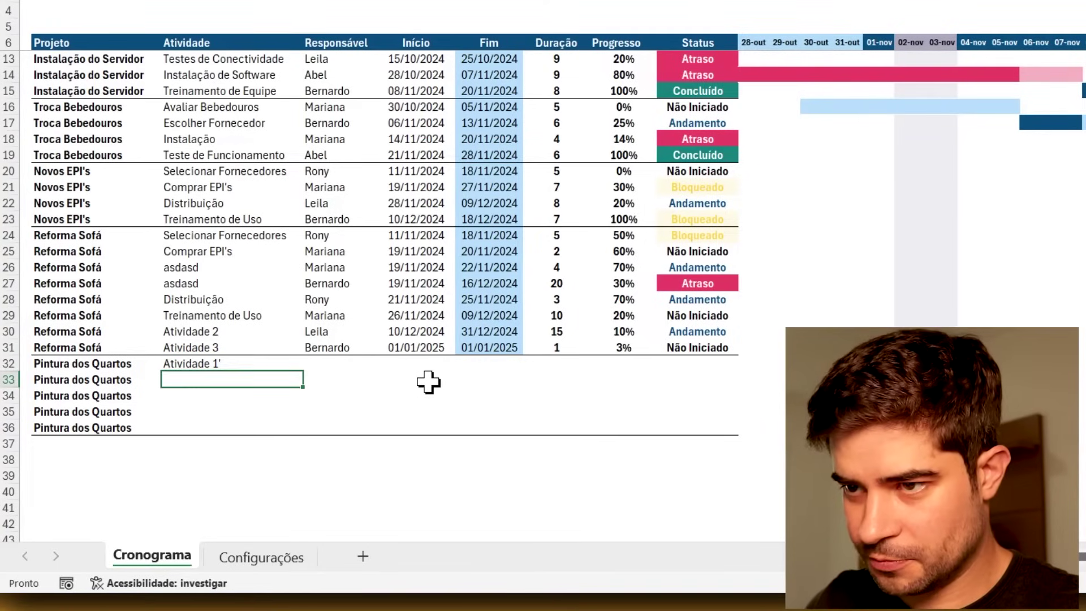
key(Up)
key(Return)
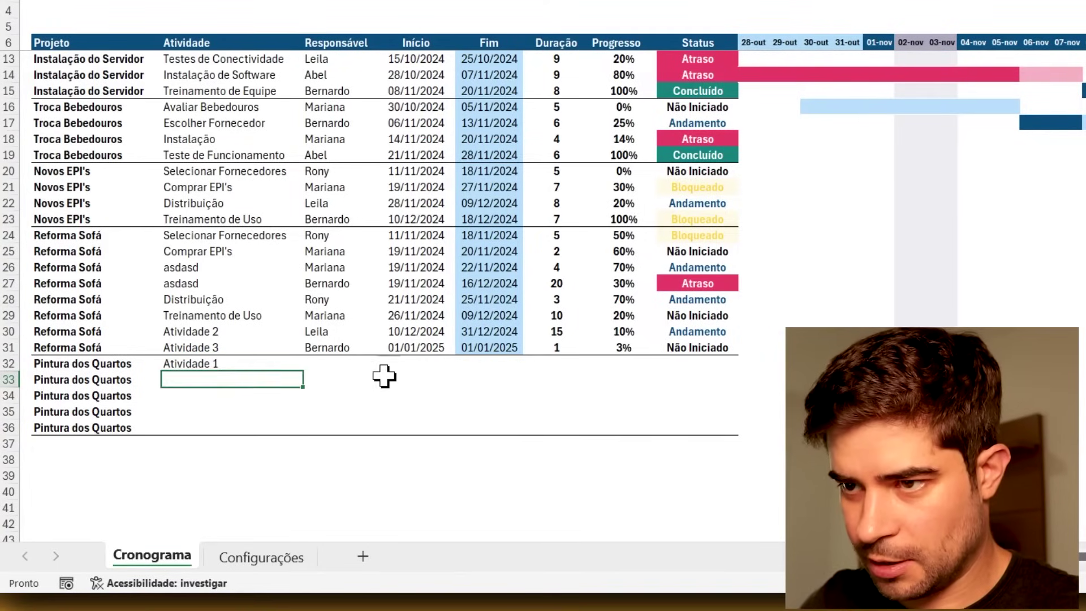
click(258, 364)
drag(299, 371, 303, 436)
click(429, 501)
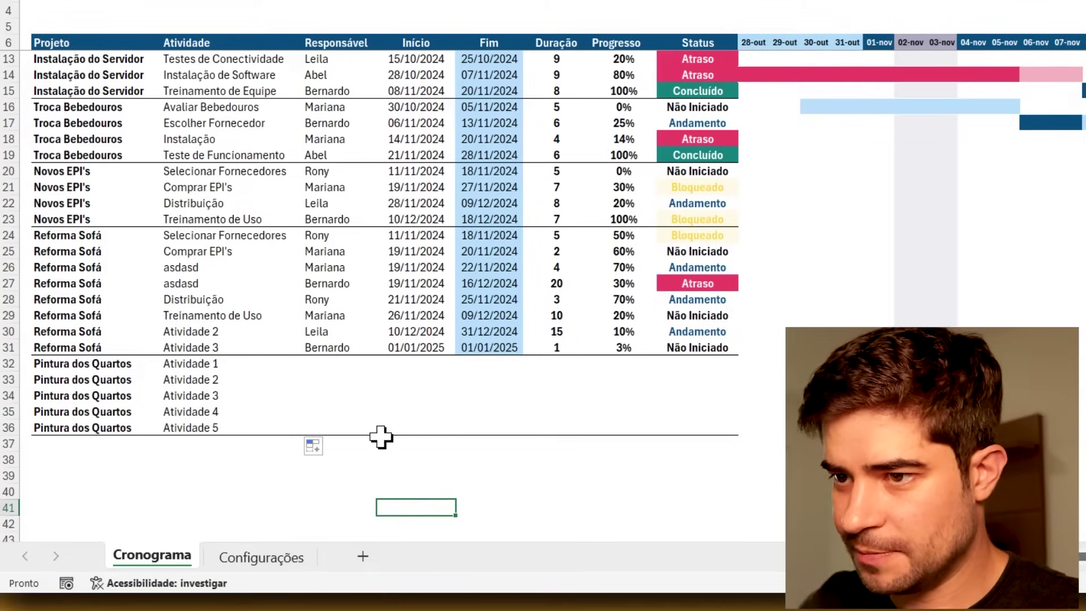
Step: Assign a Responsável to Atividade 1, 2 and 3 of Pintura dos Quartos, choosing the first, third and second listed people respectively
click(345, 364)
click(386, 366)
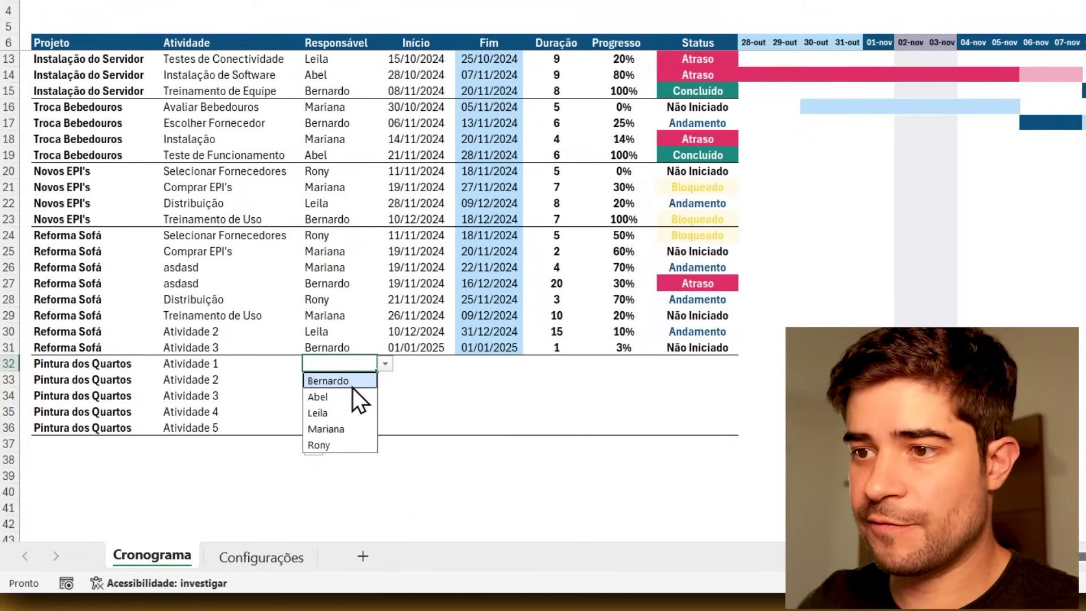
click(352, 382)
click(356, 381)
click(385, 380)
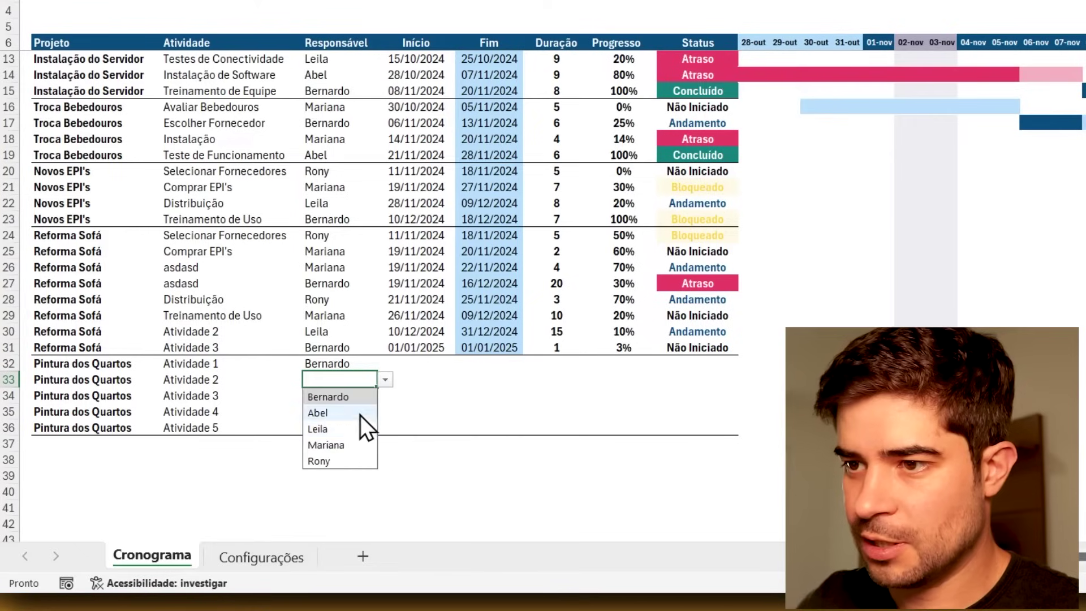
click(346, 435)
click(346, 397)
click(385, 396)
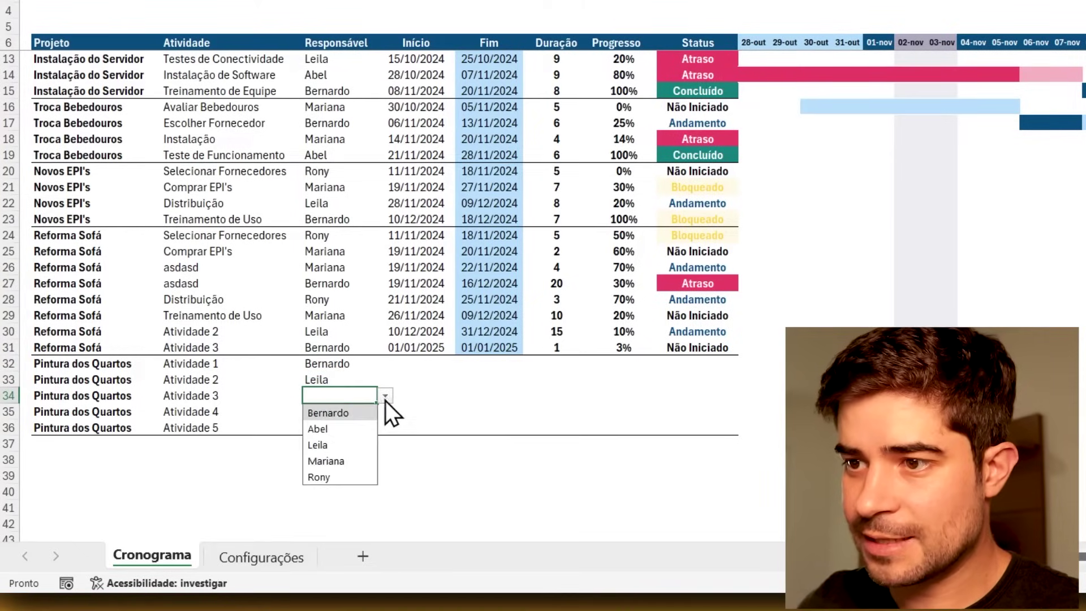
click(332, 431)
click(339, 378)
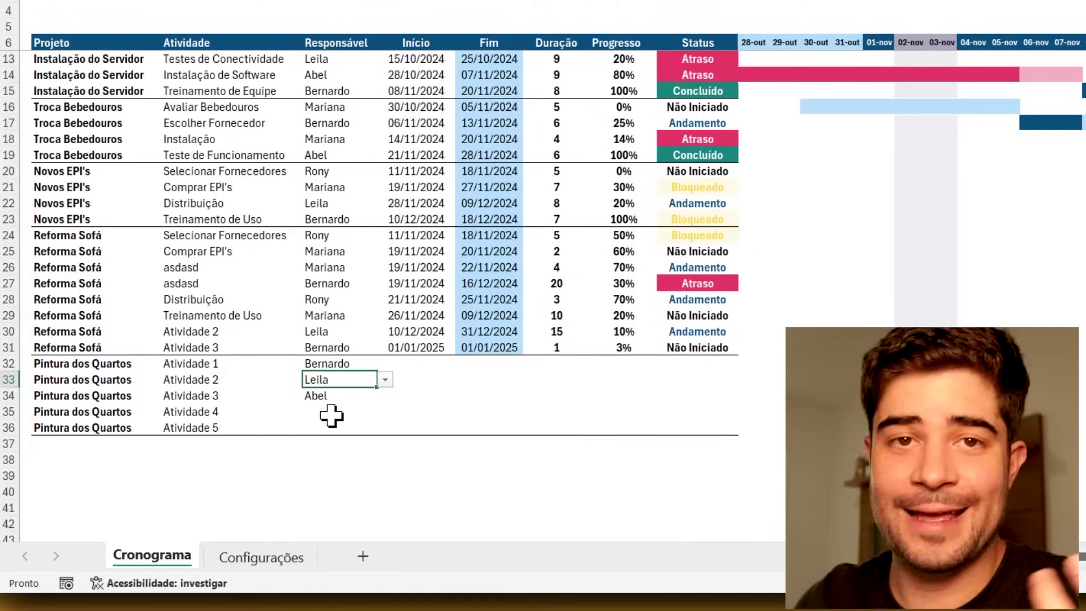
Step: Add a new person's first name in row 12 of the Responsáveis table on the Configurações sheet
click(269, 559)
click(793, 195)
click(792, 132)
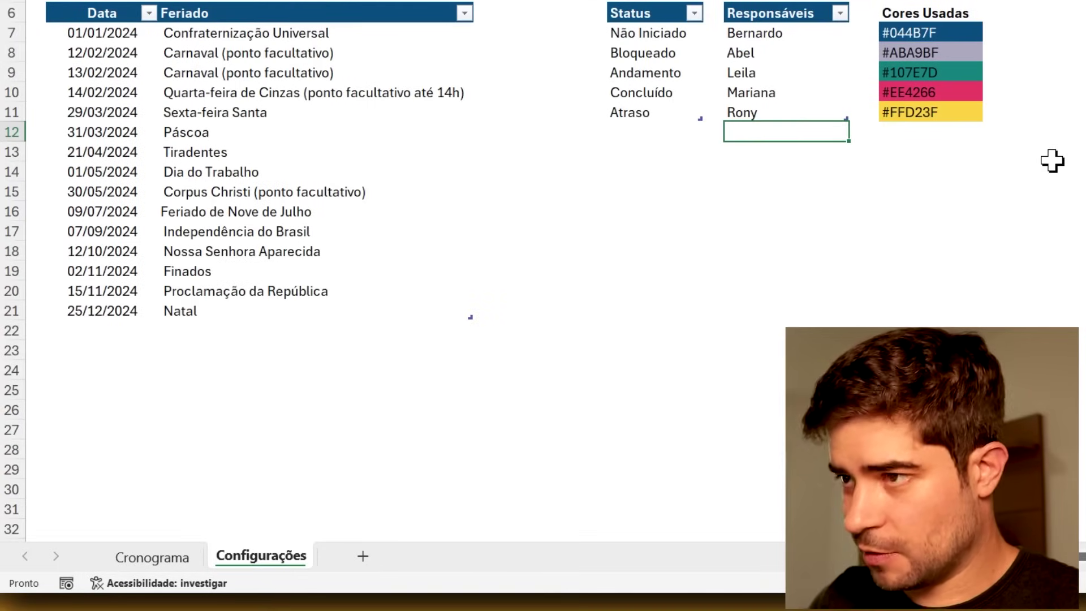
text(Felipe)
key(Return)
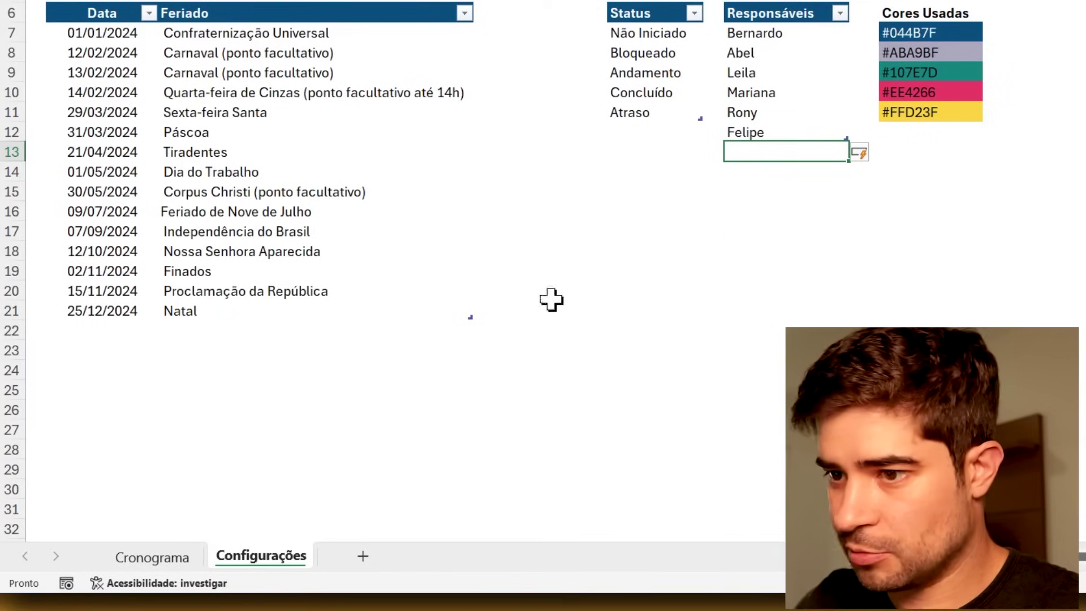
Step: On the Cronograma sheet, assign the newly added person to Atividade 4 and the third listed person to Atividade 5 in Pintura dos Quartos
click(159, 558)
click(338, 410)
click(384, 412)
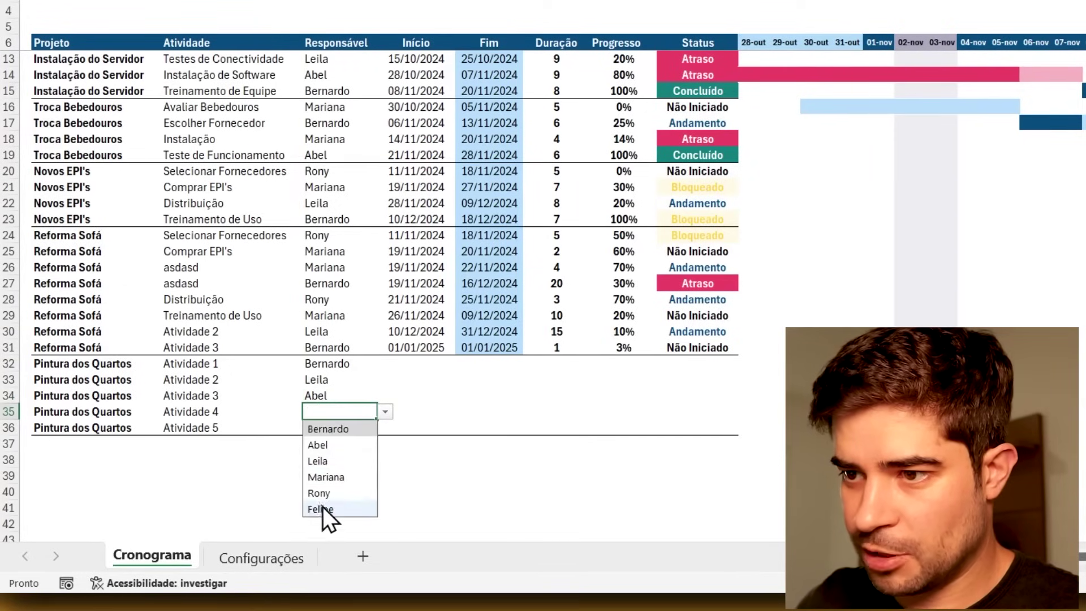
click(322, 506)
click(335, 427)
click(384, 427)
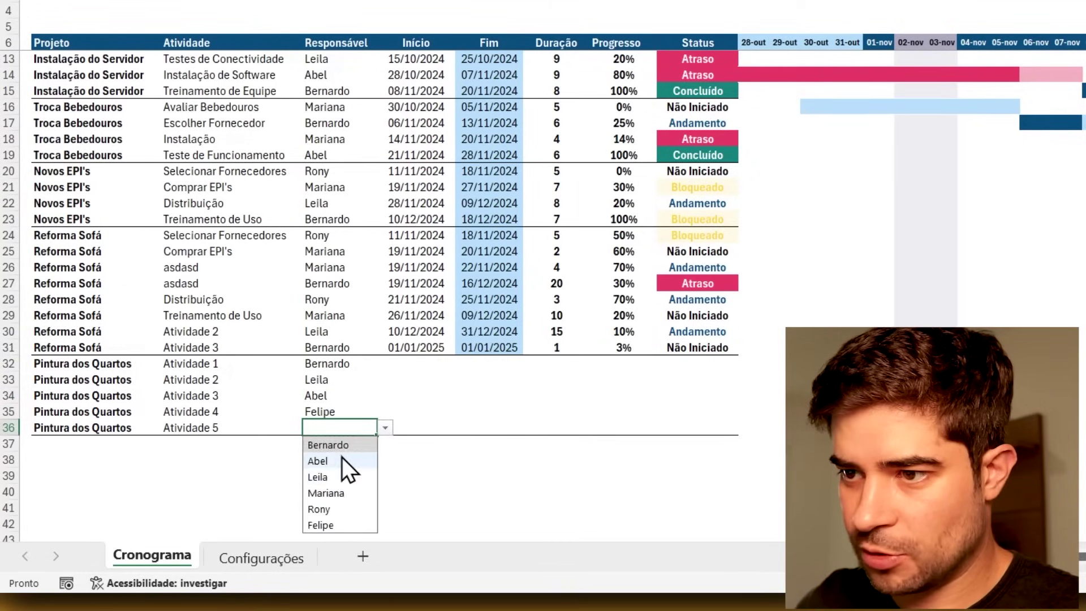
click(335, 477)
click(451, 476)
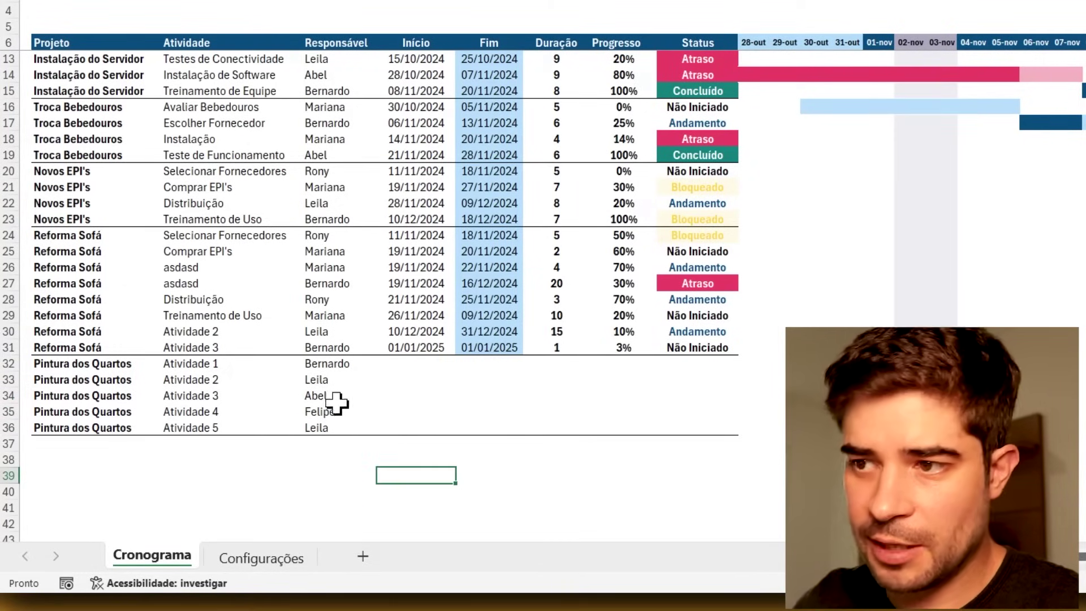
Step: Enter the durations 5, 4, 3, 10 and 1 in the Duração column for Atividade 1 to 5 of Pintura dos Quartos
click(402, 365)
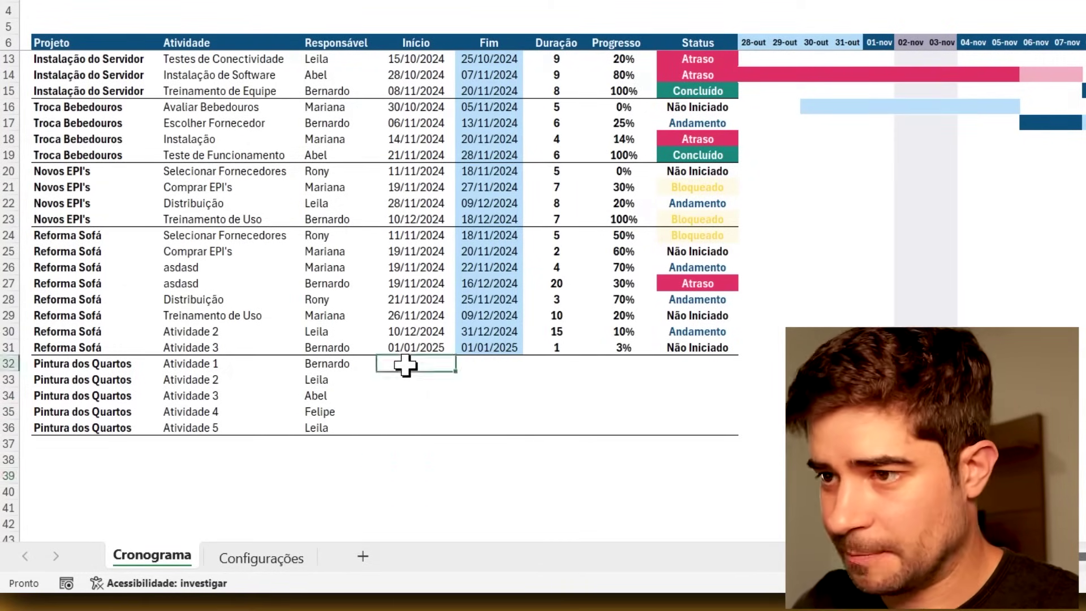
click(555, 366)
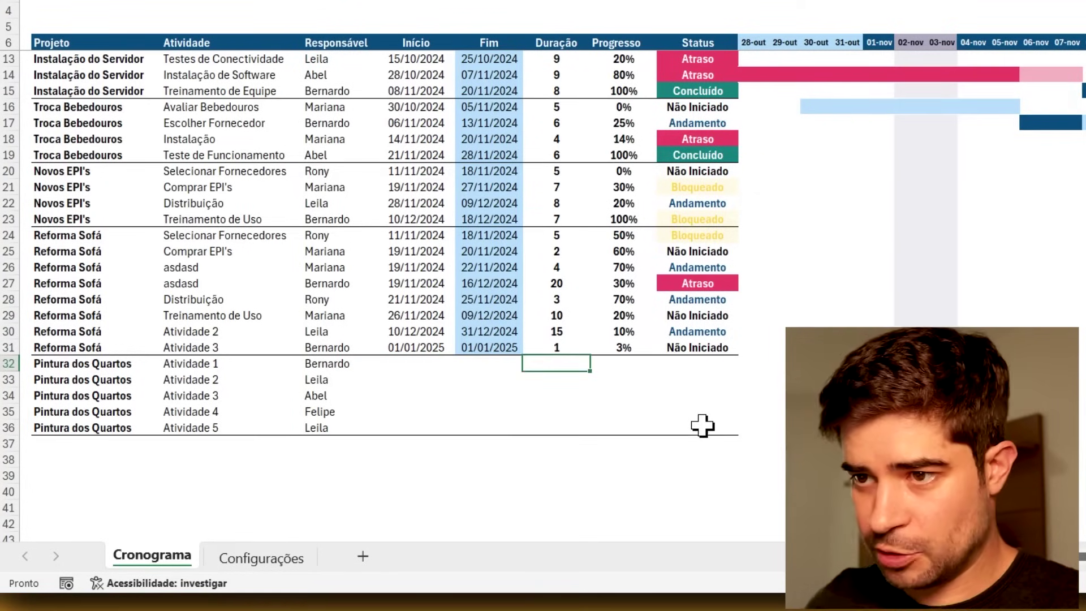
key(Return)
text(3)
key(Return)
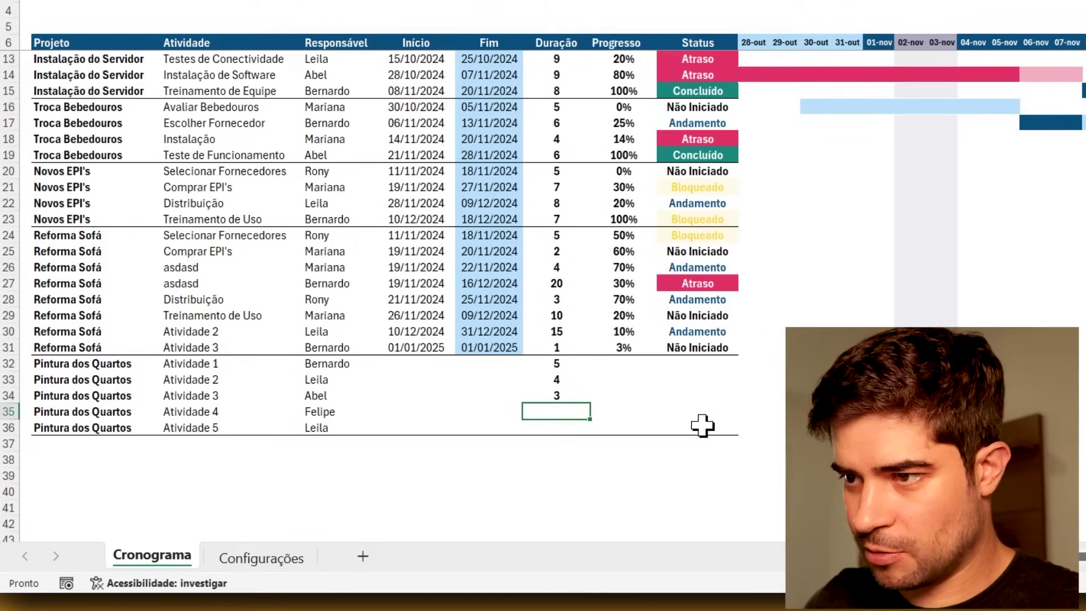
key(Return)
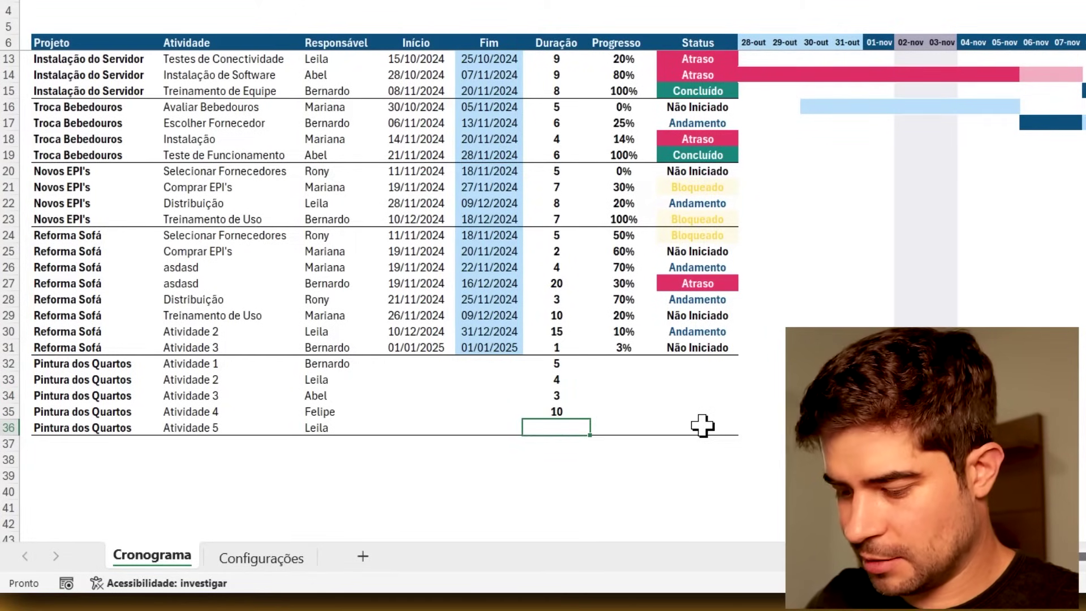
text(10)
key(BackSpace)
key(Return)
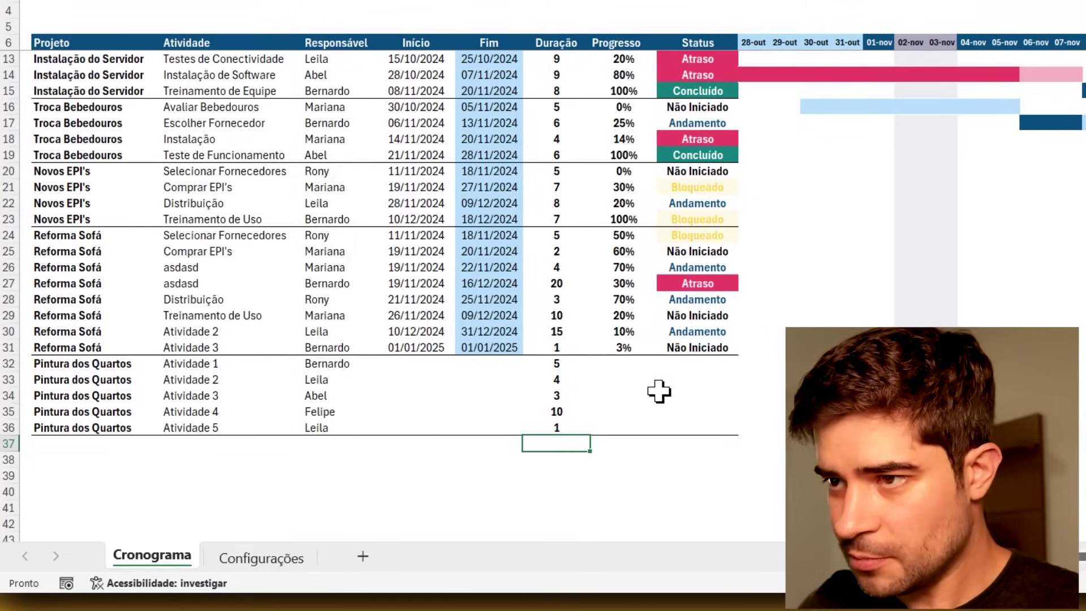
Step: Copy the Início dates from rows 14 to 18 into the Início cells of rows 32 to 36
scroll(416, 235, up, 1)
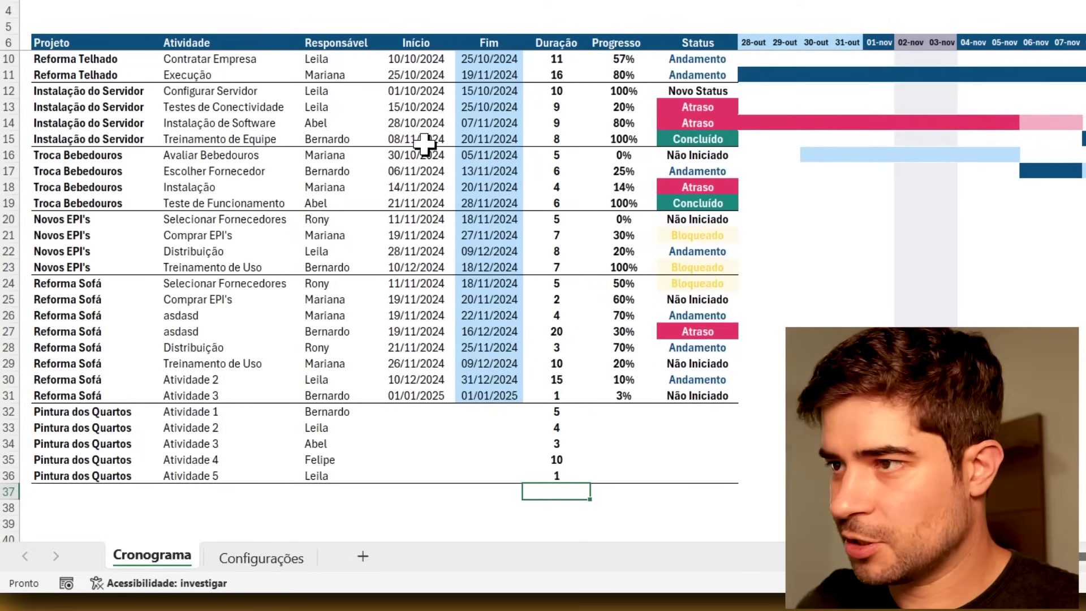
drag(403, 123, 408, 190)
key(ctrl+c)
scroll(463, 339, down, 3)
click(418, 267)
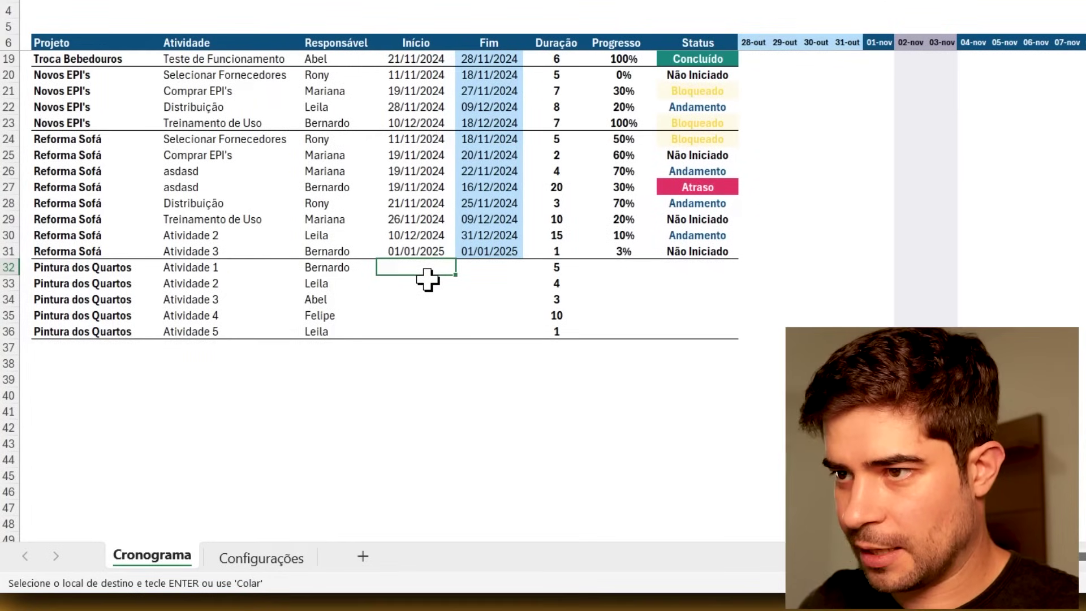
key(ctrl+v)
key(Escape)
click(538, 416)
Step: Fill the Fim formula from row 31 down to row 36 to calculate the new activities' end dates
click(485, 271)
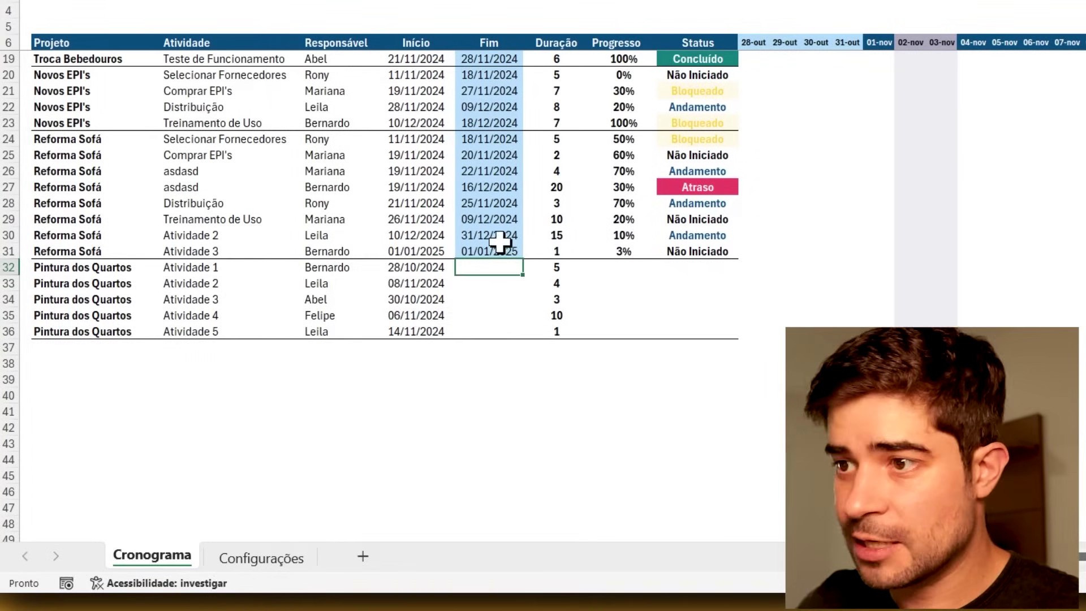
click(492, 249)
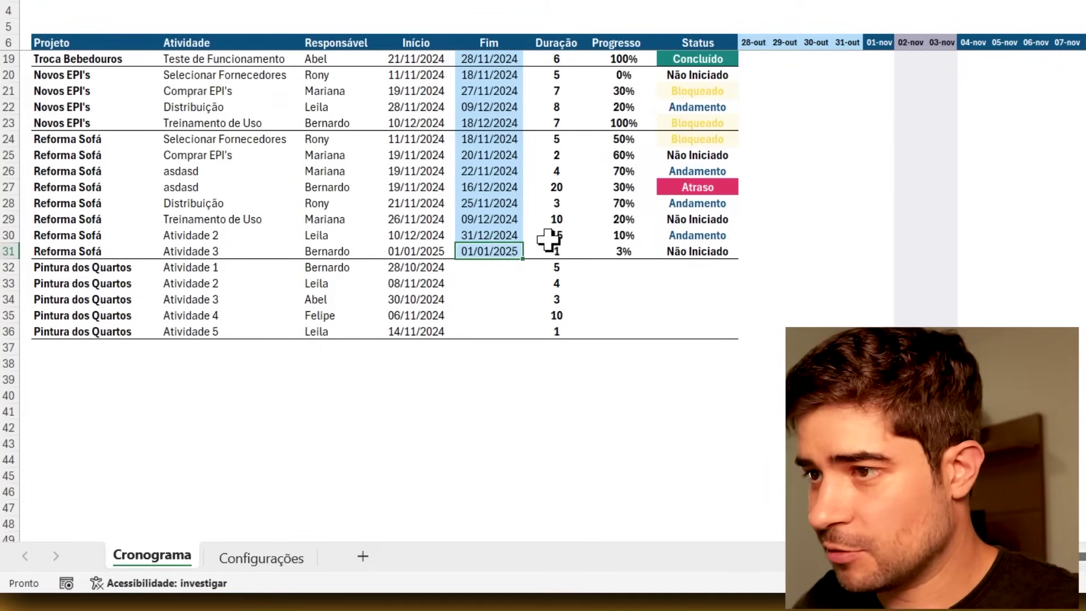
drag(525, 258, 521, 339)
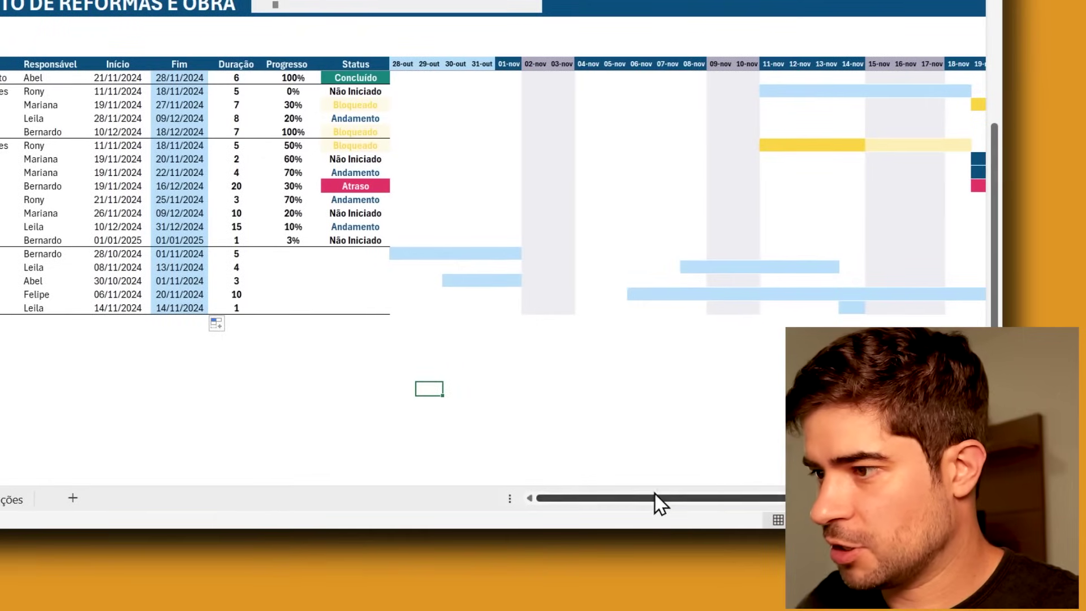
Step: Enter the Progresso values 10%, 49%, 100%, 5% and 90% for Atividade 1 to 5 of Pintura dos Quartos
click(300, 259)
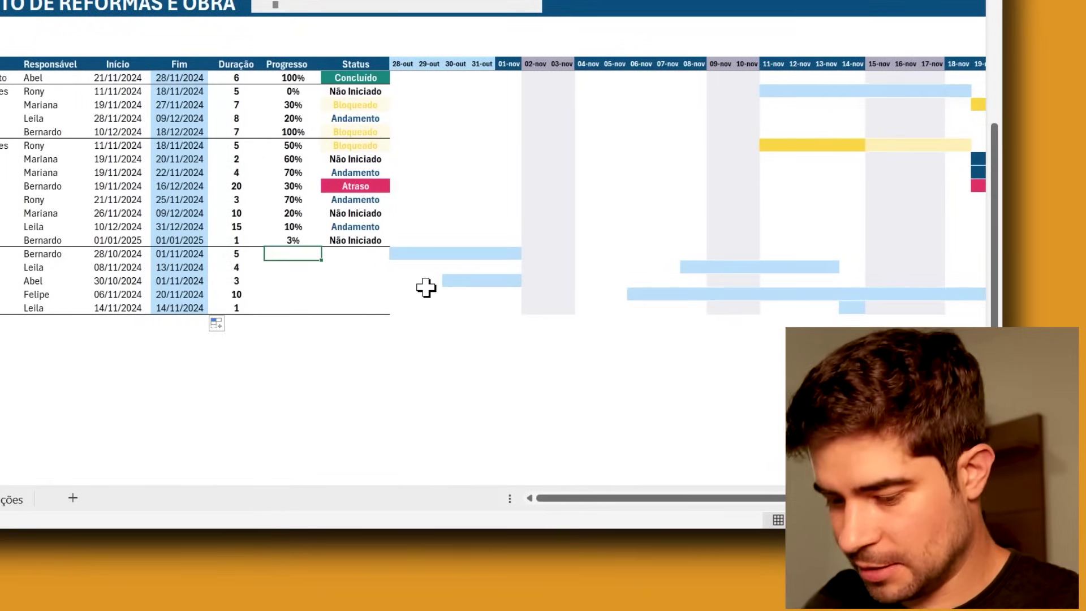
text(10%)
key(Return)
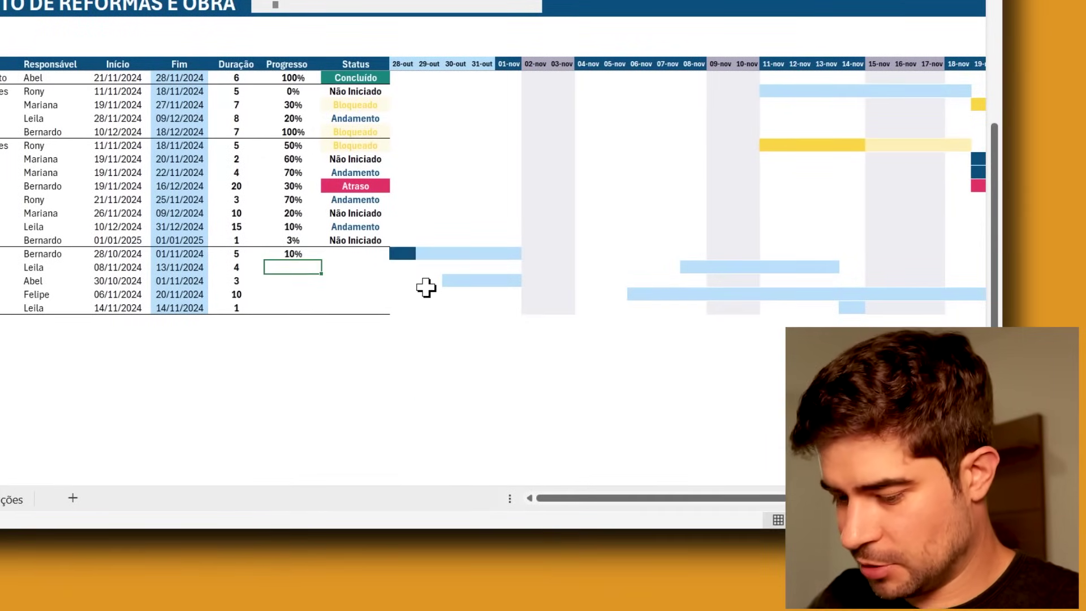
text(49)
key(Return)
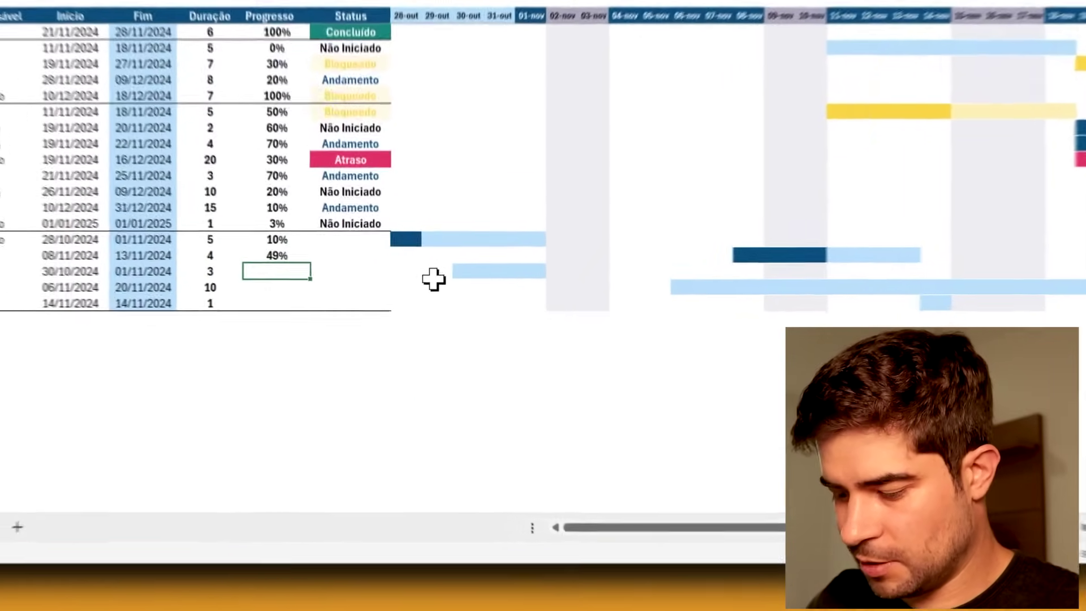
text(100)
key(Return)
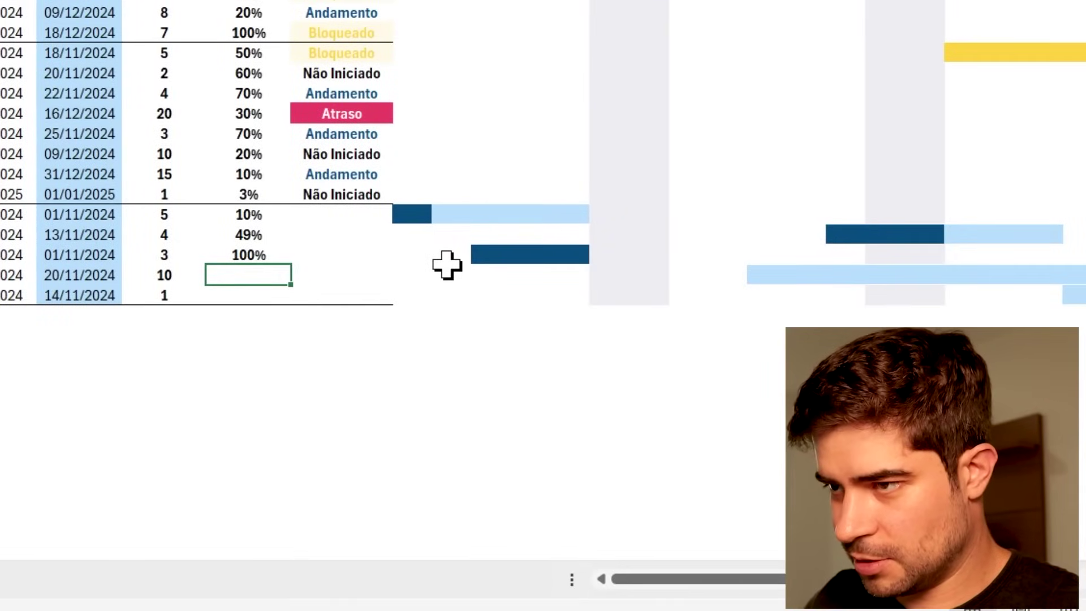
text(5)
key(Return)
text(90)
key(Return)
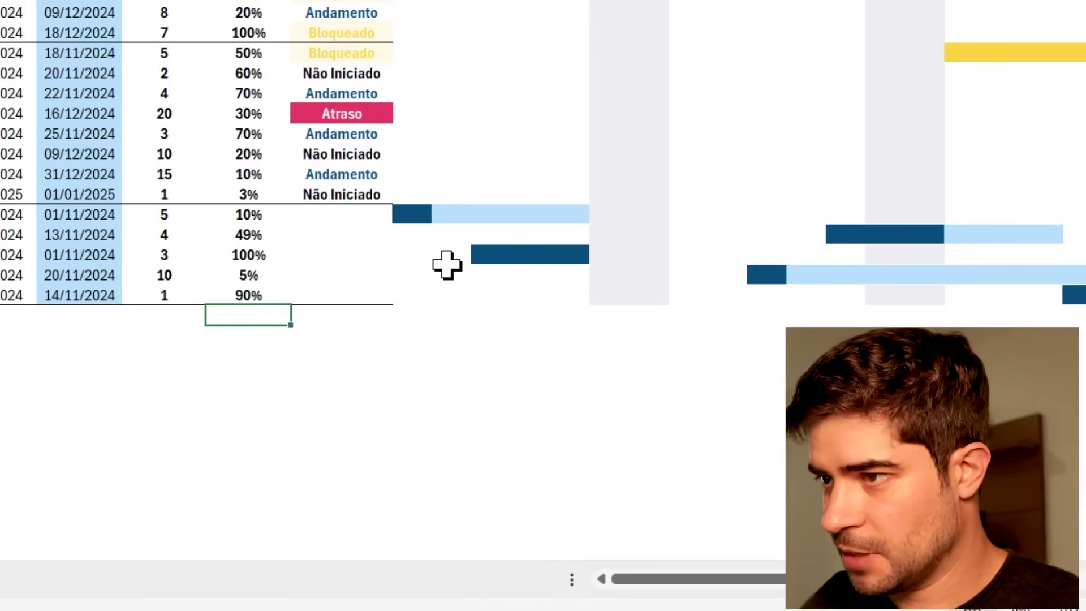
Step: Set the Status of Pintura dos Quartos Atividade 1 to Bloqueado, Atividade 2 to Andamento and Atividade 3 to Concluído
click(339, 215)
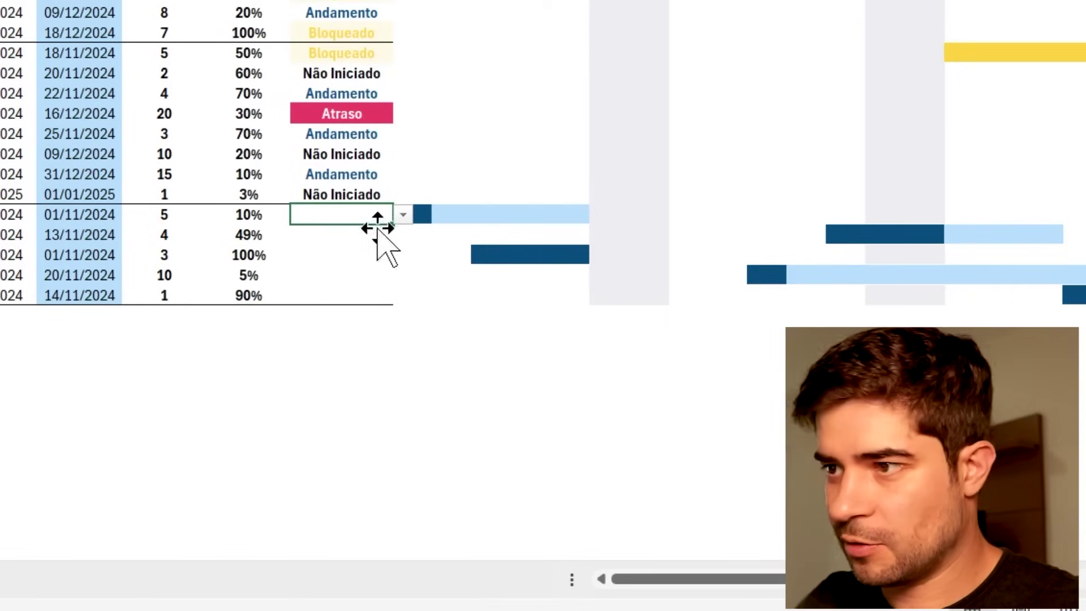
click(402, 215)
click(355, 257)
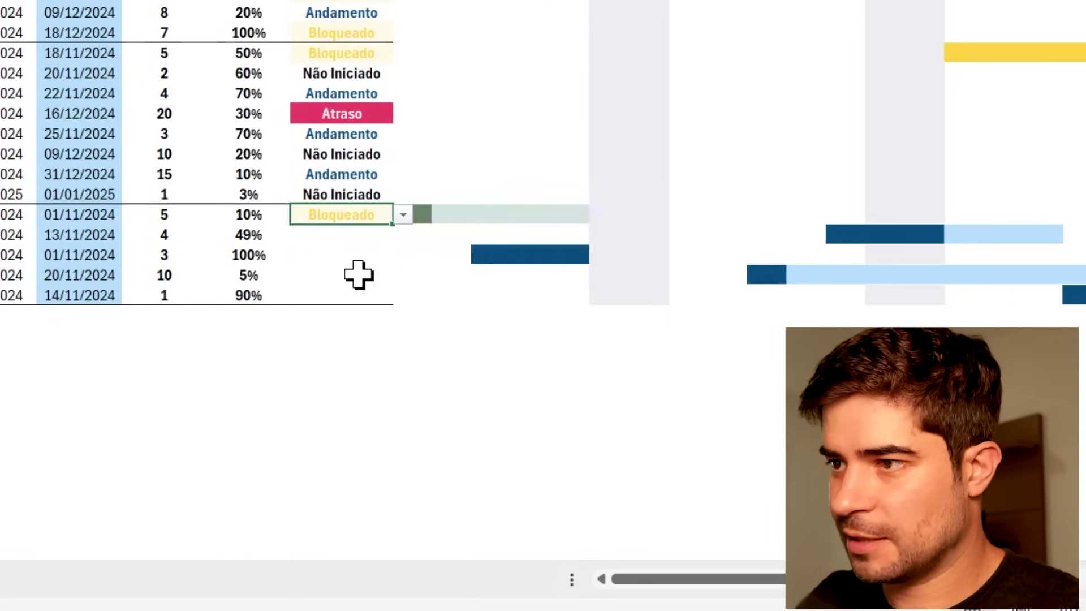
click(351, 237)
click(402, 235)
click(356, 297)
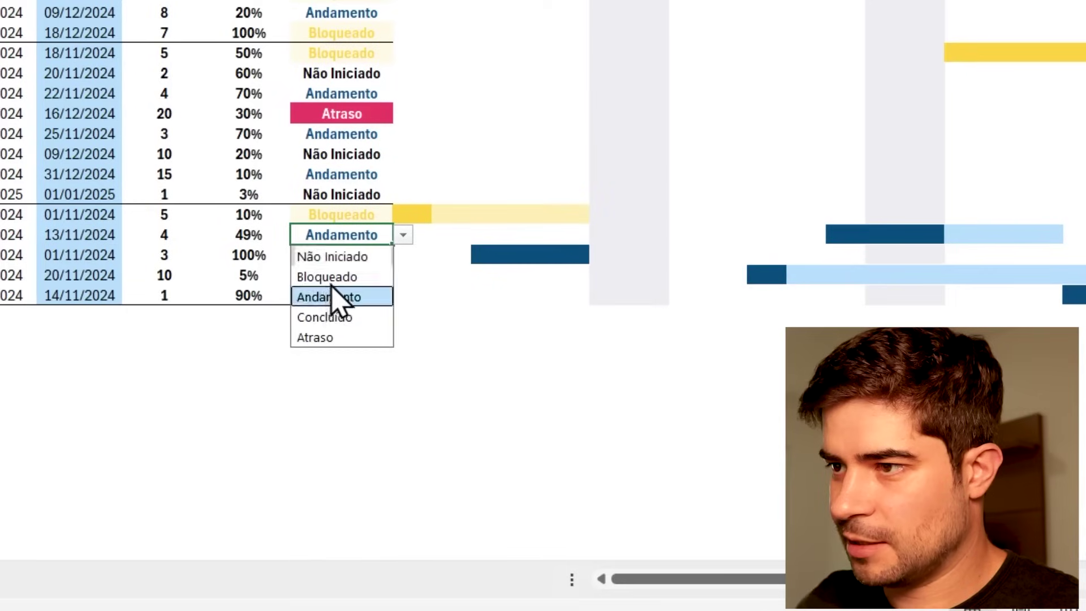
click(343, 255)
click(402, 255)
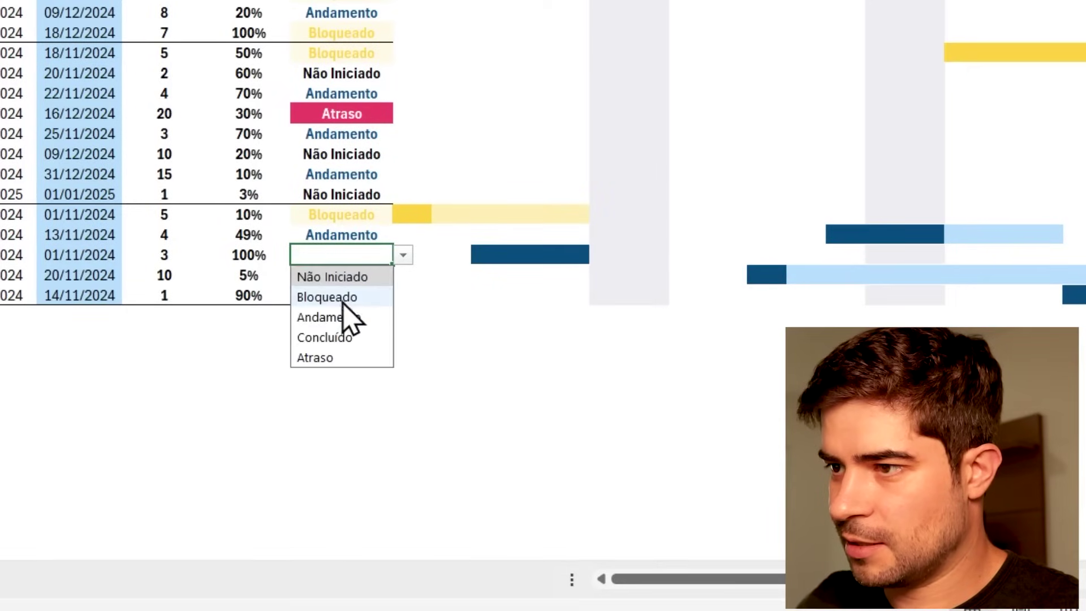
click(341, 336)
Step: Set the Status of Atividade 4 to Atraso and Atividade 5 to Andamento in Pintura dos Quartos
click(356, 276)
click(402, 275)
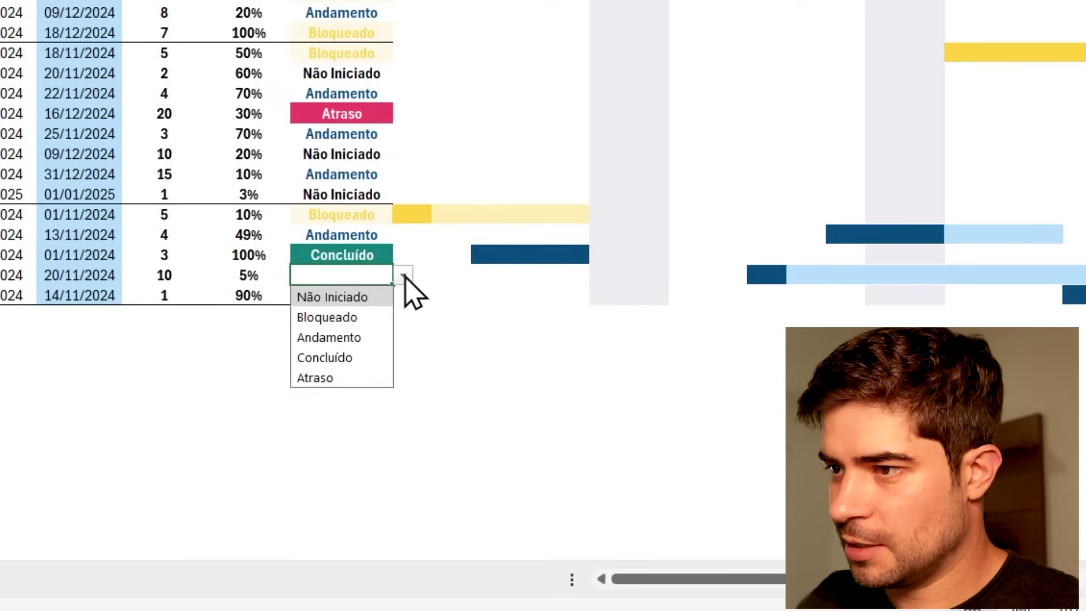
click(341, 377)
click(341, 295)
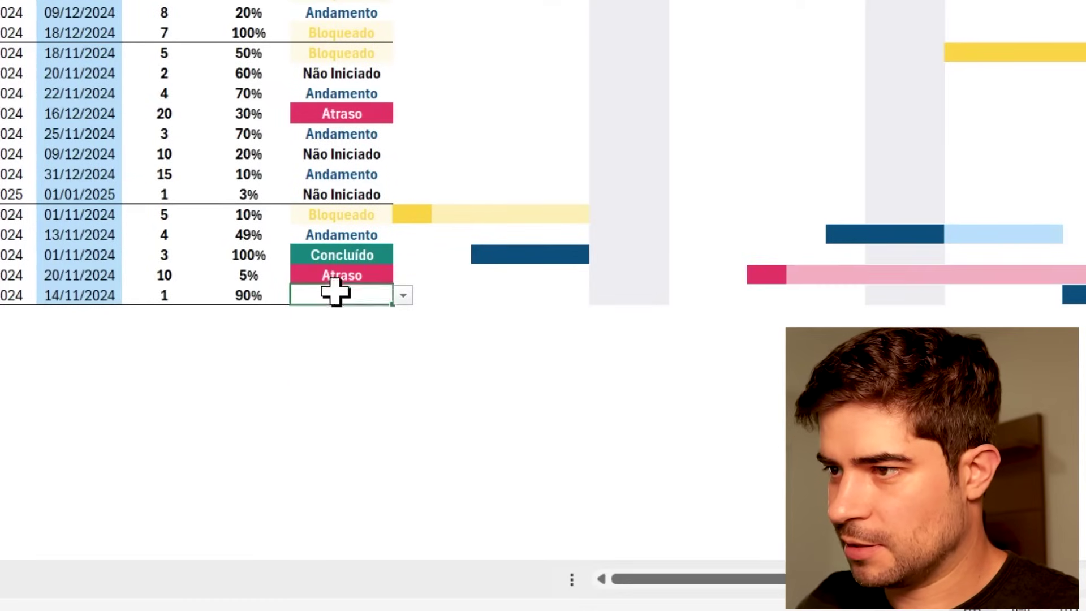
click(402, 295)
click(341, 357)
Step: Select the five Status cells of Pintura dos Quartos and move the Gantt timeline back six days to view the colored bars
drag(341, 215, 342, 295)
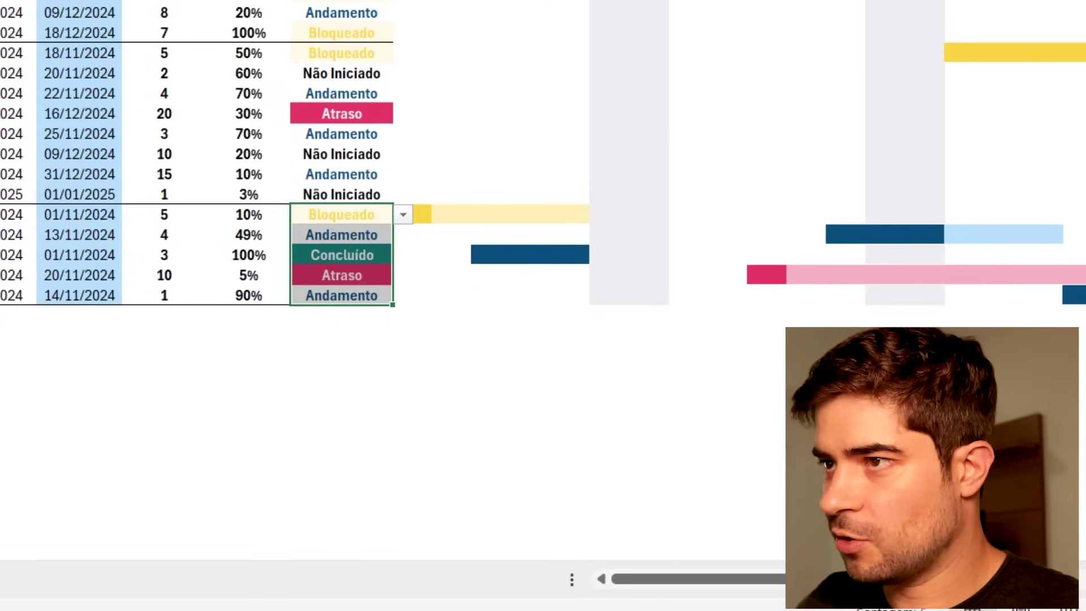
scroll(777, 242, left, 6)
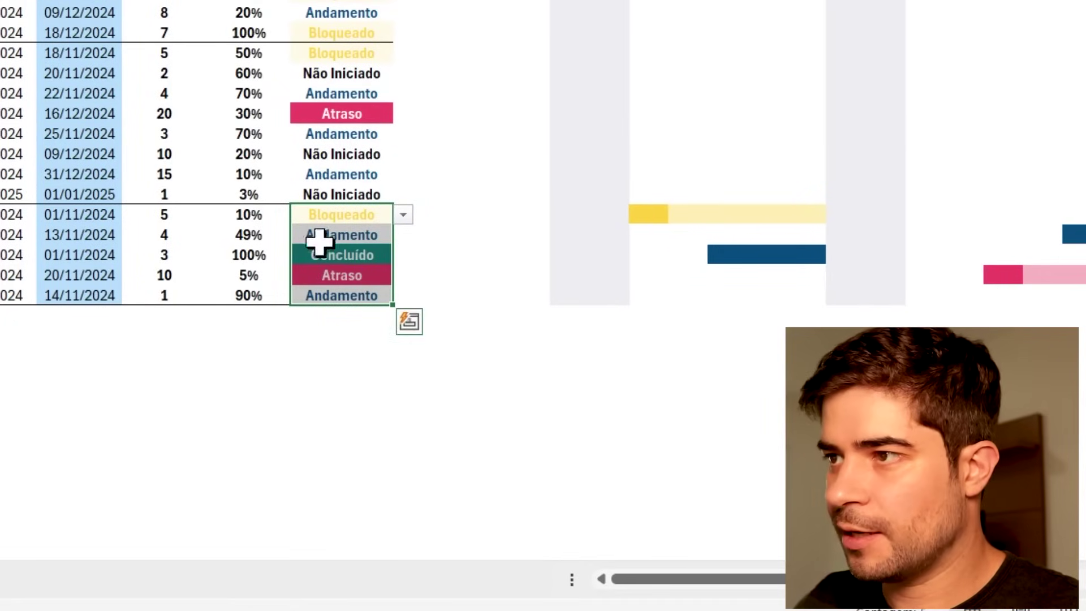
Step: Change the Status of Pintura dos Quartos Atividade 4 to Andamento and view its bar in the Gantt timeline
scroll(797, 152, right, 6)
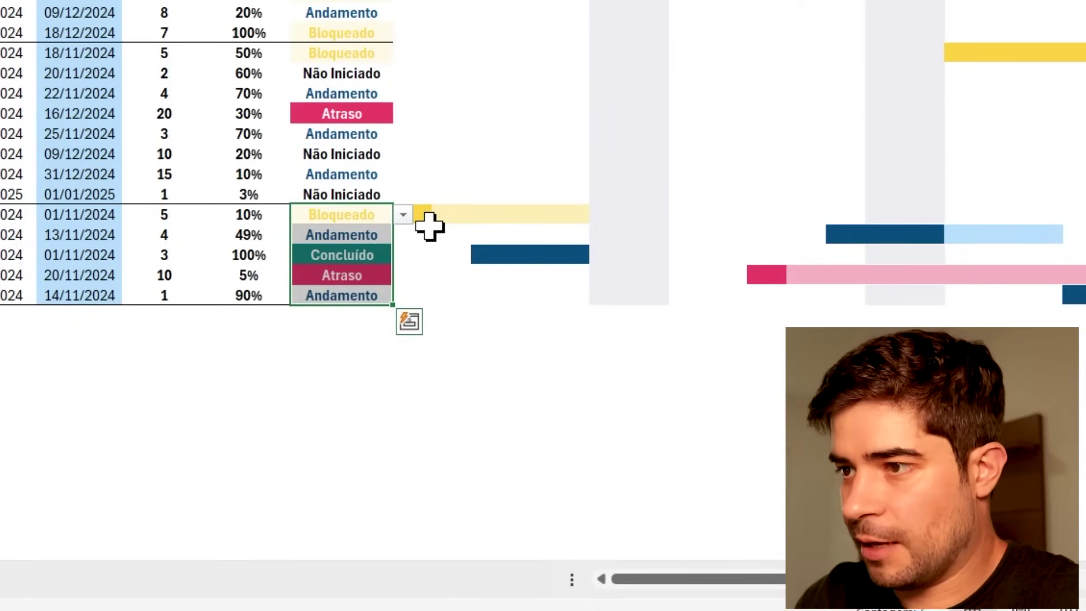
click(345, 274)
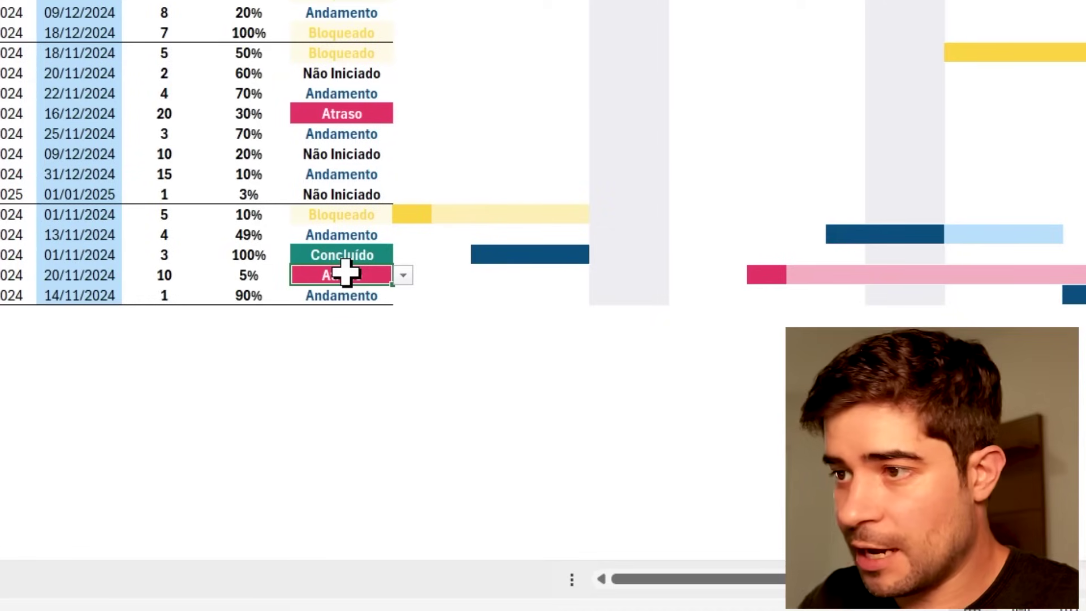
click(349, 249)
click(356, 275)
click(403, 276)
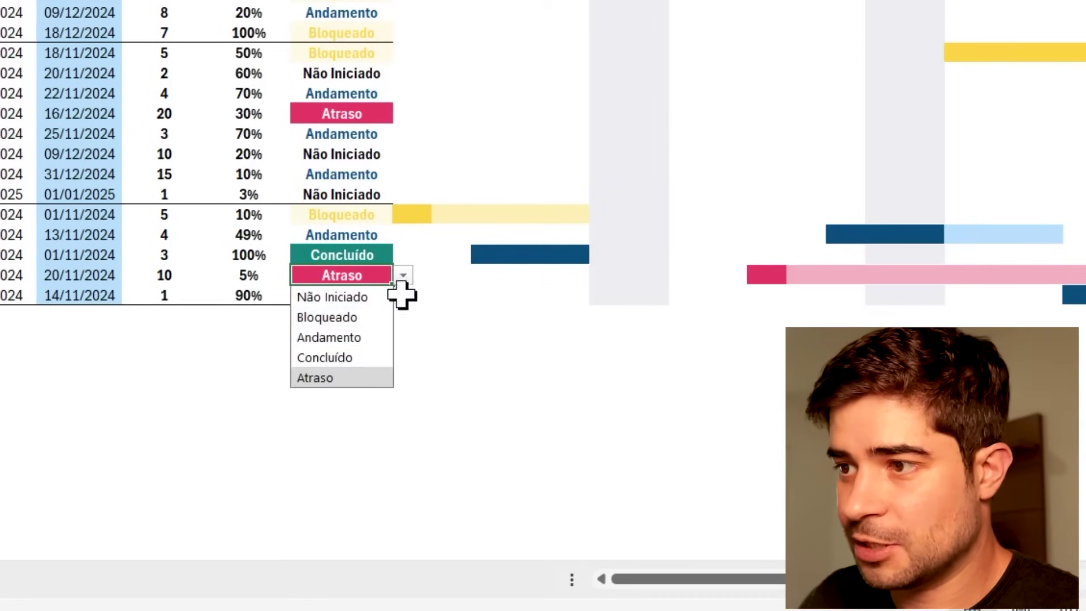
click(377, 339)
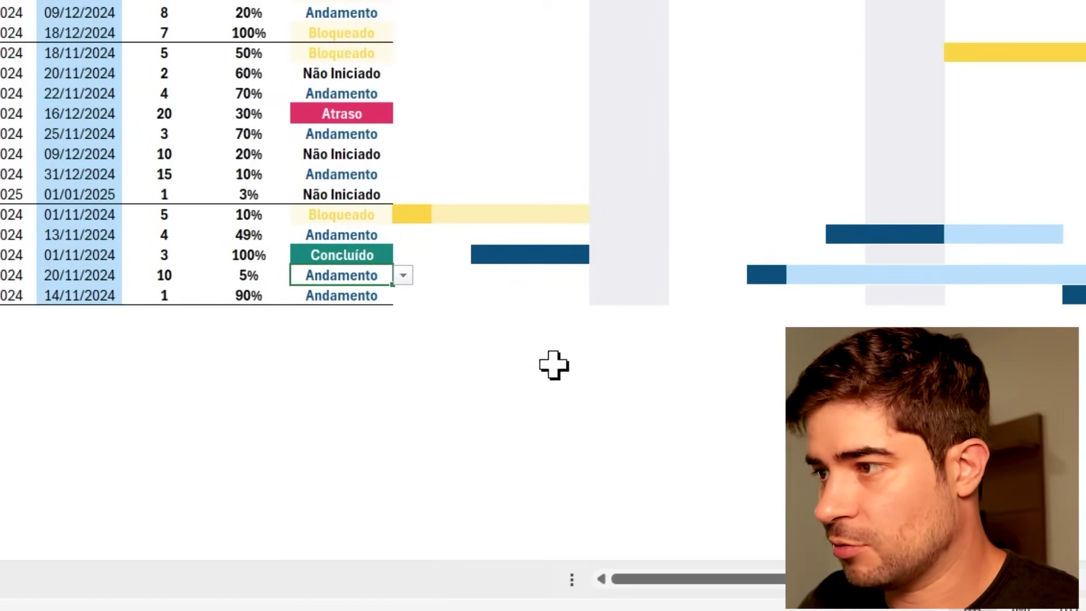
scroll(725, 366, up, 3)
scroll(708, 351, up, 1)
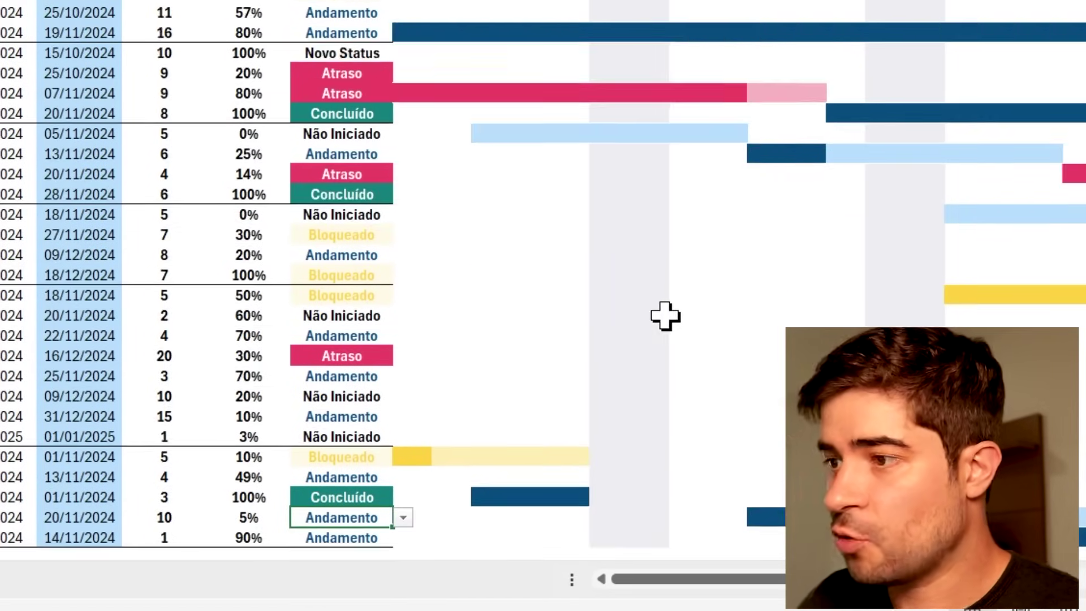
scroll(664, 315, down, 1)
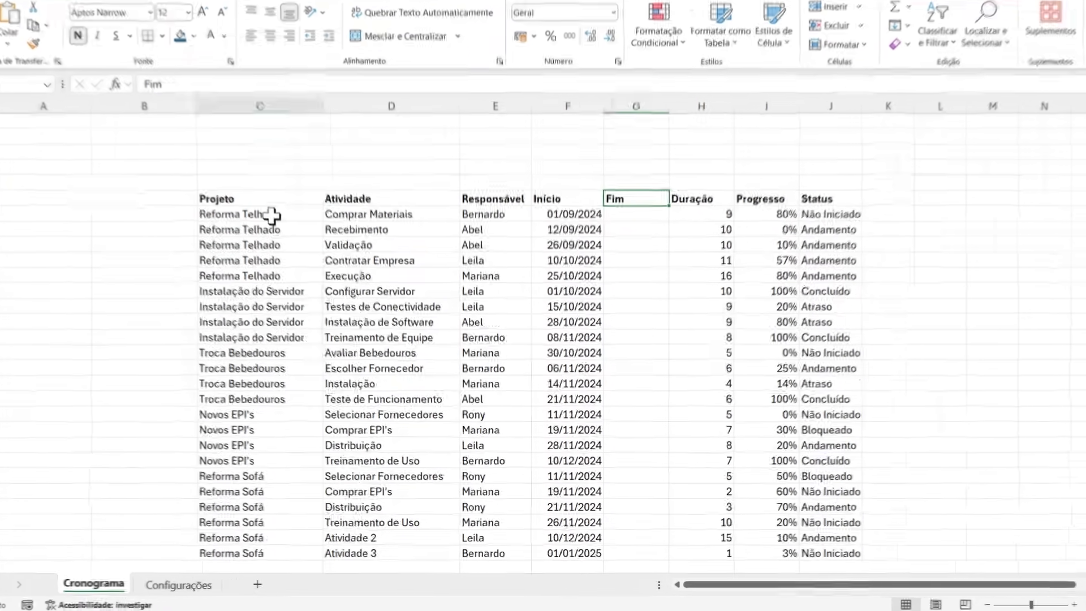
Step: Review the Projeto, Atividade, Responsável and Duração columns of the unformatted Cronograma table using the Reforma Telhado rows
drag(287, 230, 290, 289)
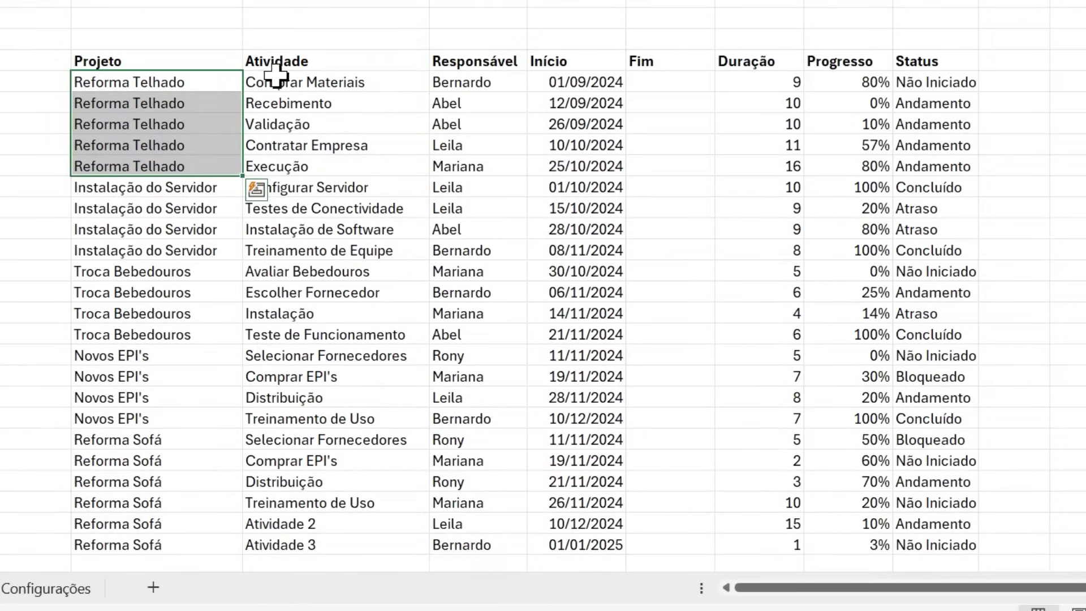
click(294, 83)
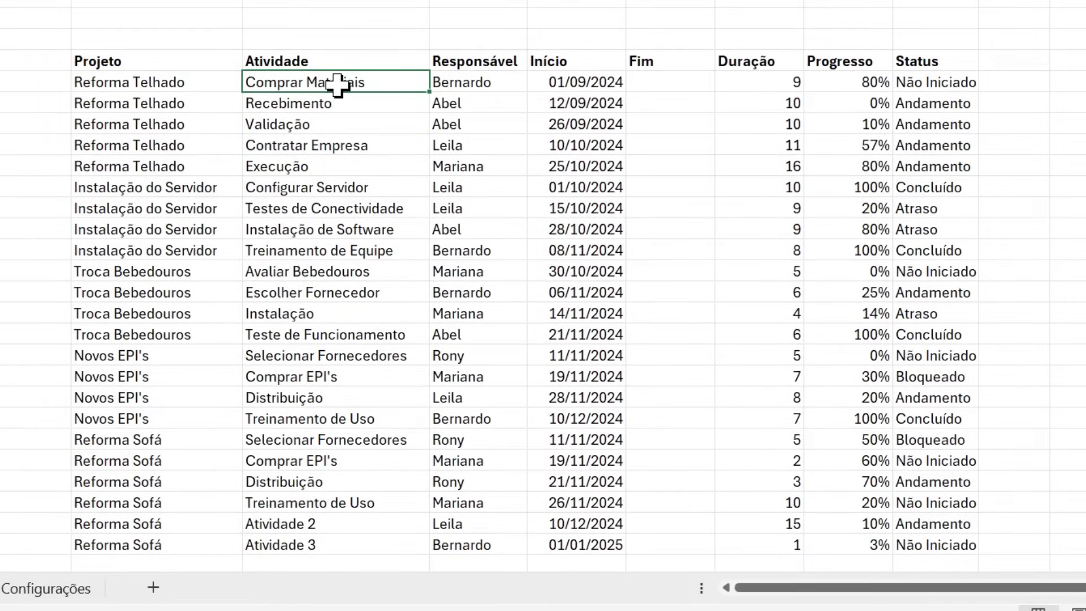
click(485, 83)
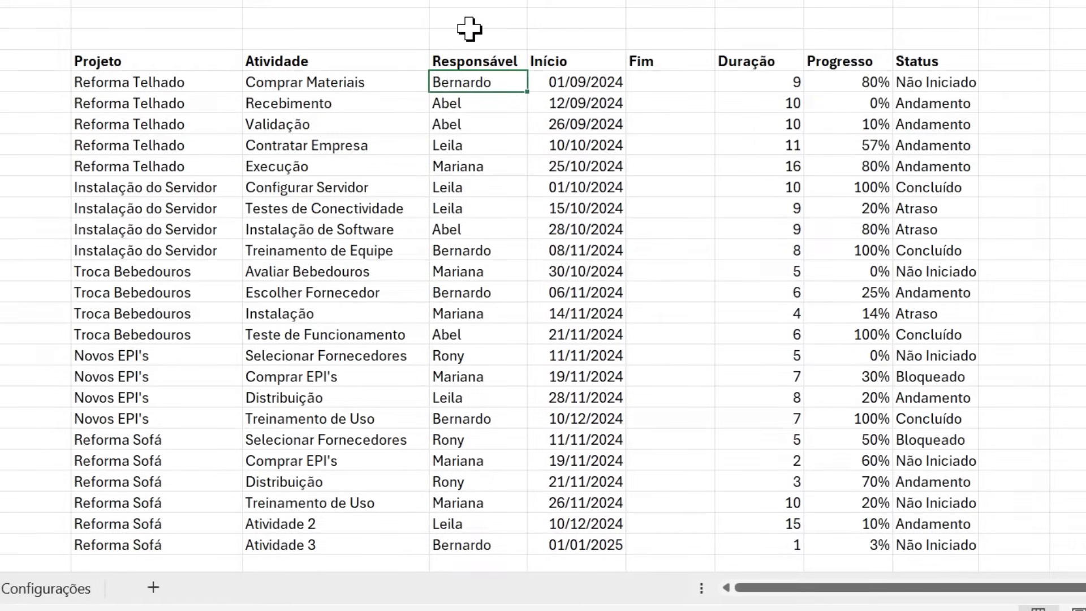
click(784, 79)
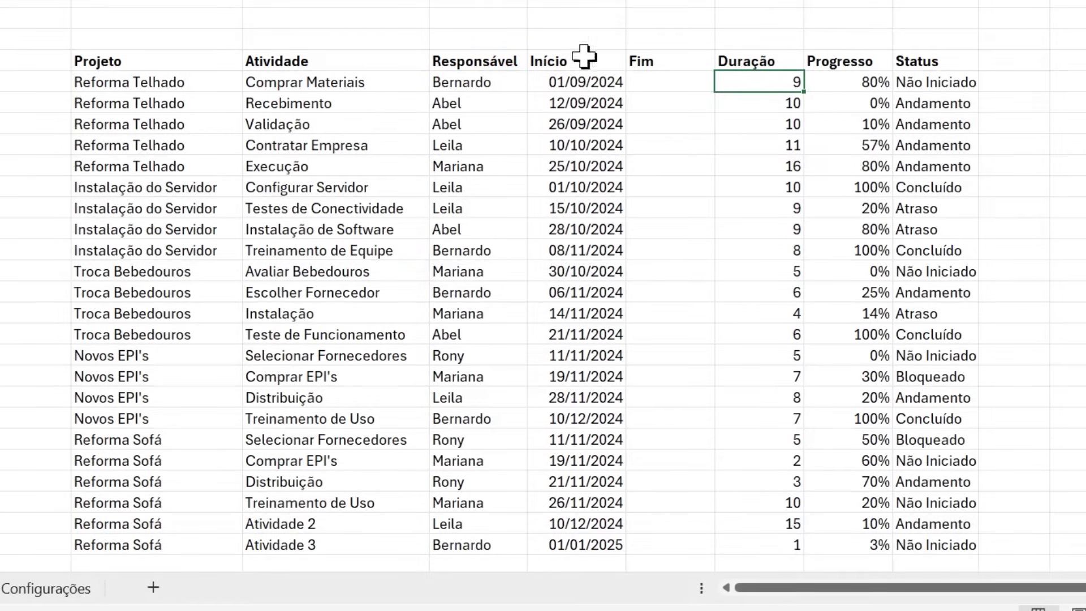
click(300, 85)
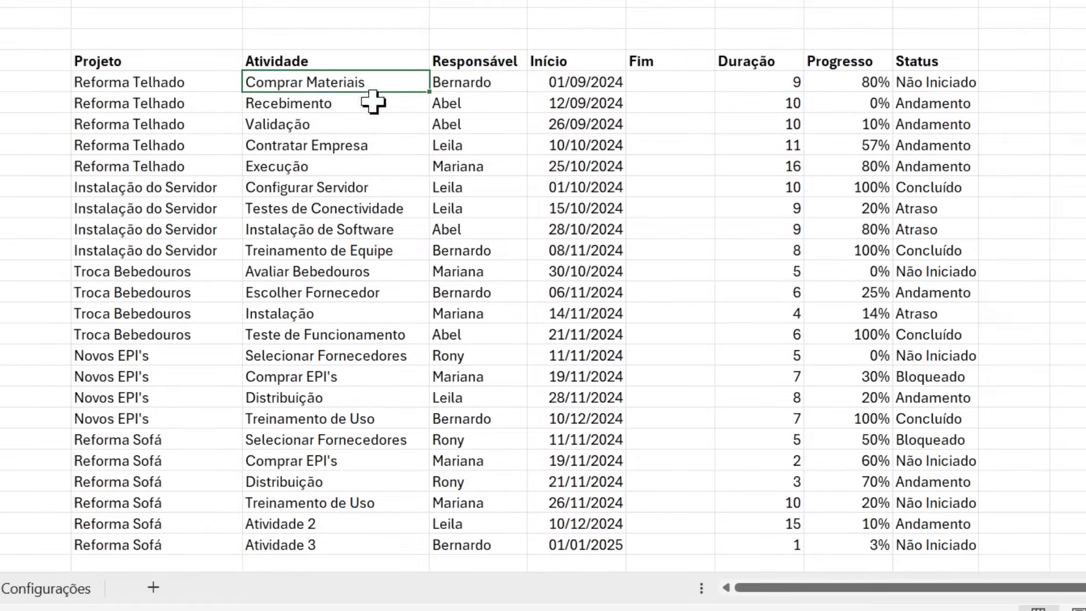
click(807, 88)
click(780, 88)
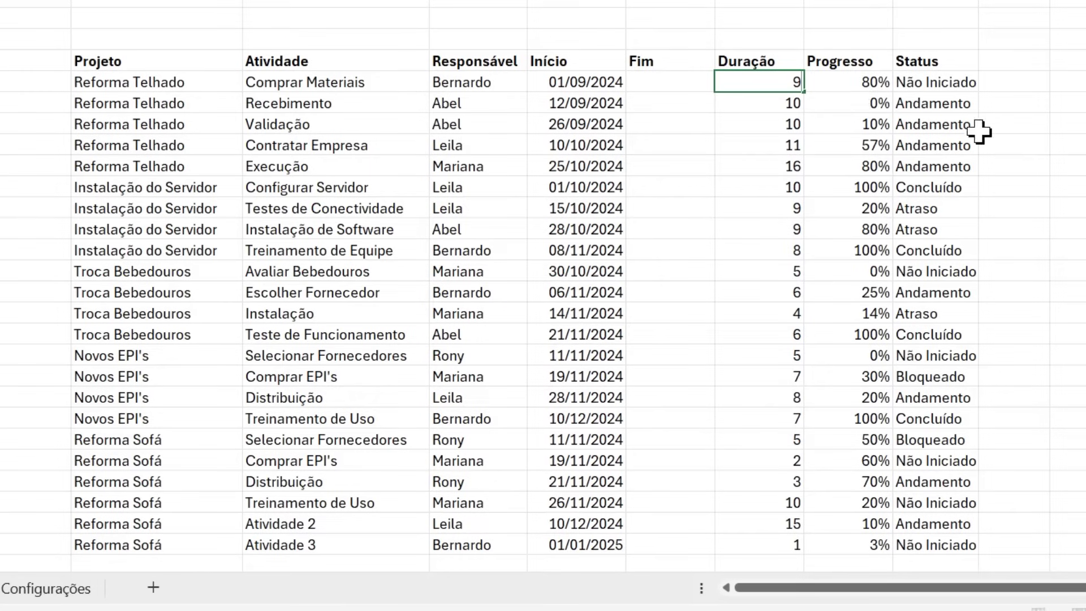
key(Down)
key(Up)
click(311, 85)
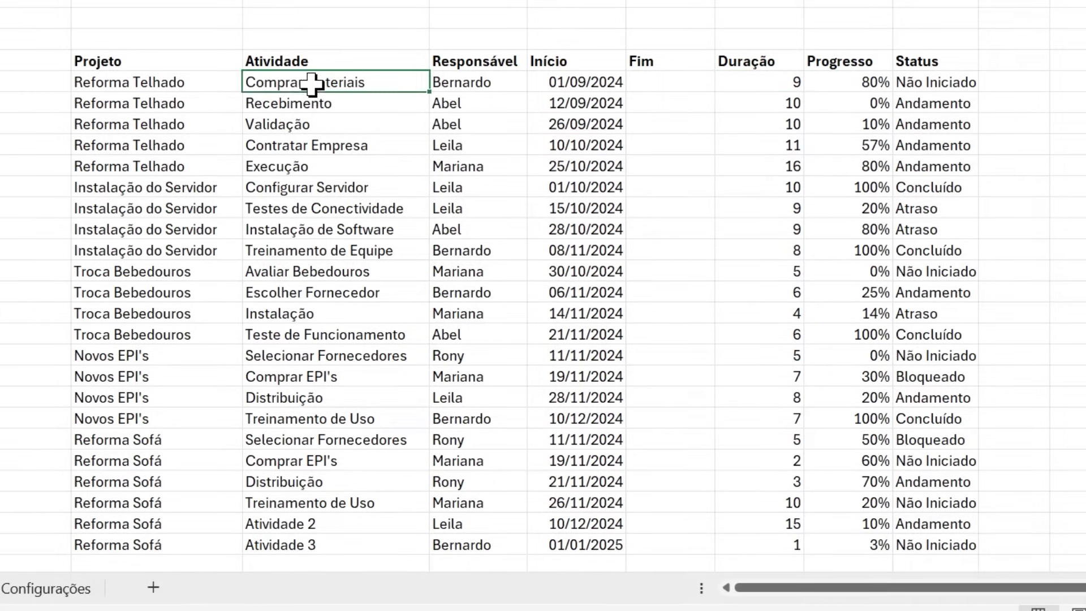
Step: Examine how the Início, Fim and Duração columns relate for the five Reforma Telhado activities
click(588, 82)
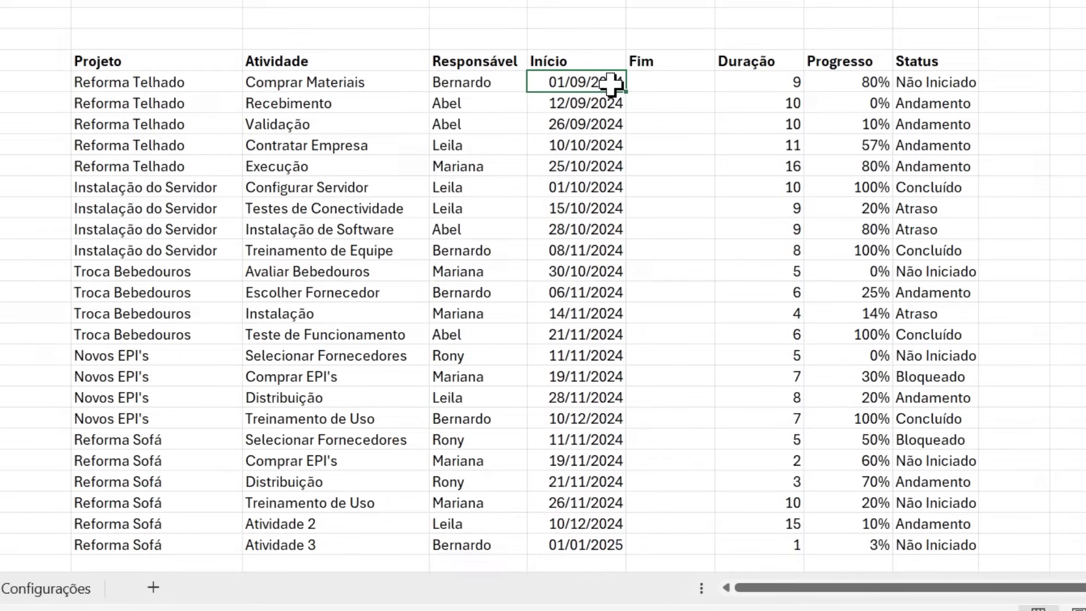
click(644, 81)
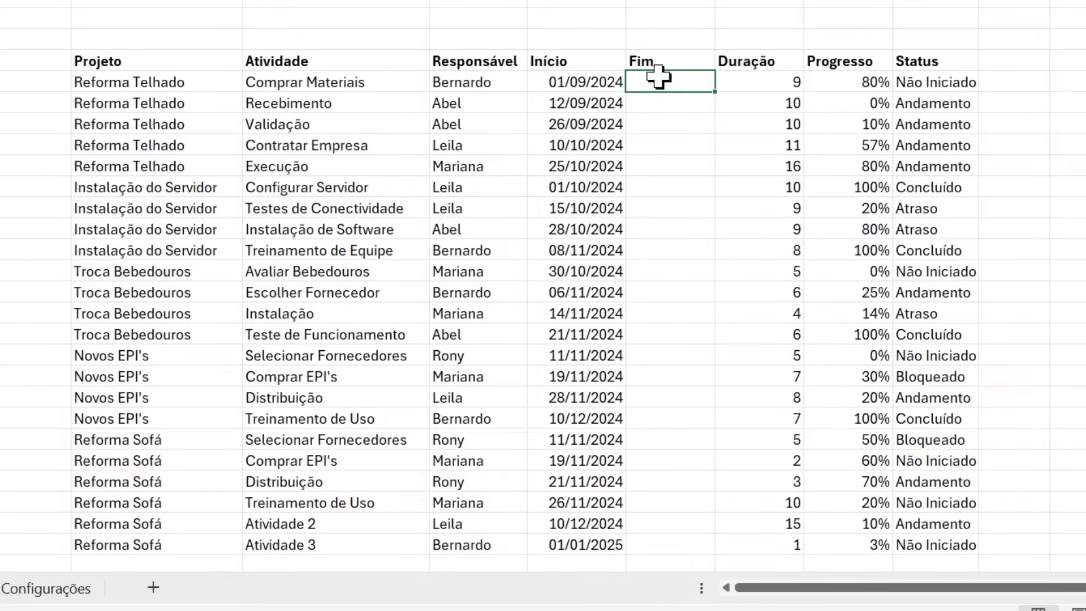
click(590, 81)
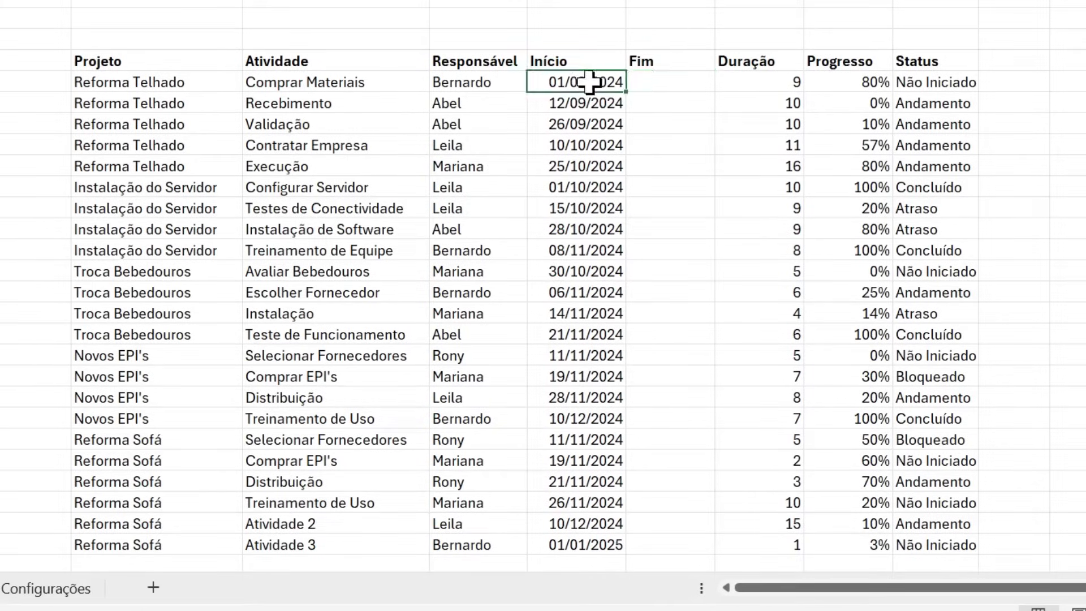
click(700, 80)
click(775, 81)
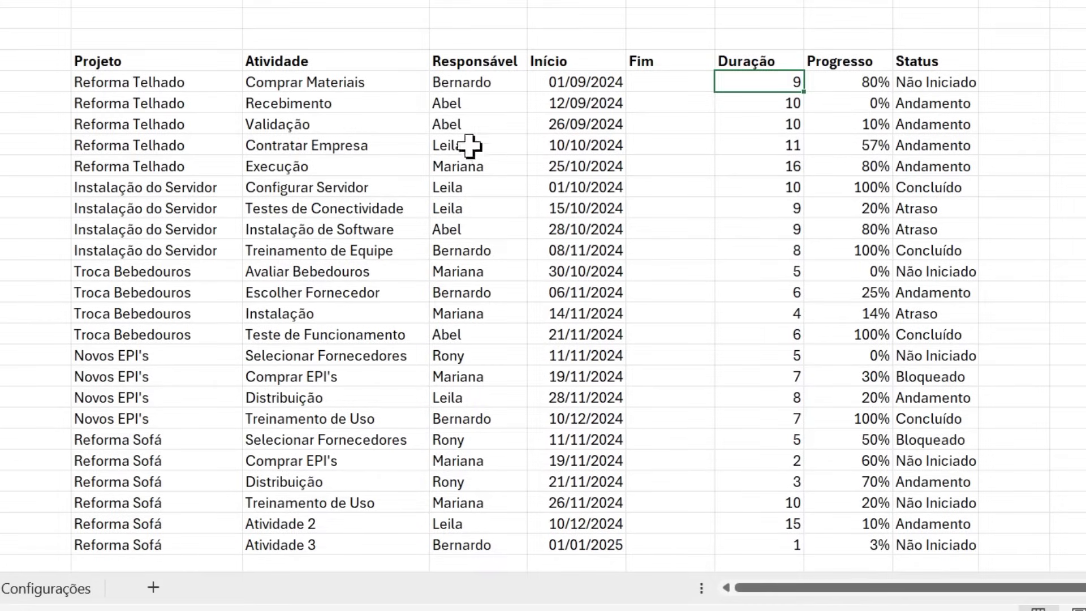
drag(591, 84, 603, 168)
drag(688, 78, 688, 167)
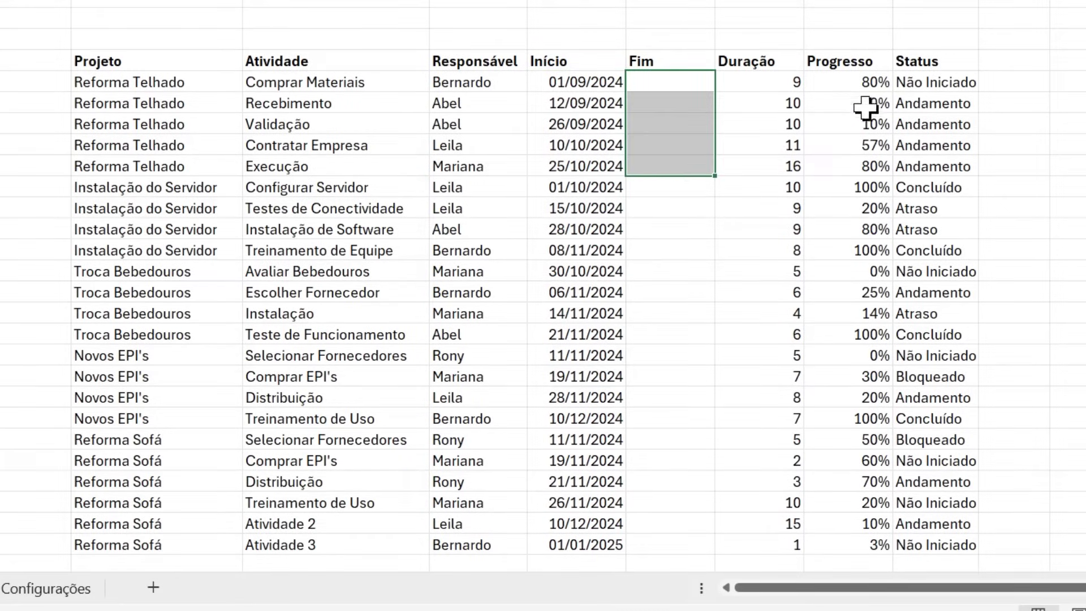
Step: Widen the Status column slightly and review the Progresso, Status and Fim cells of the first Reforma Telhado activity
drag(978, 0, 989, 0)
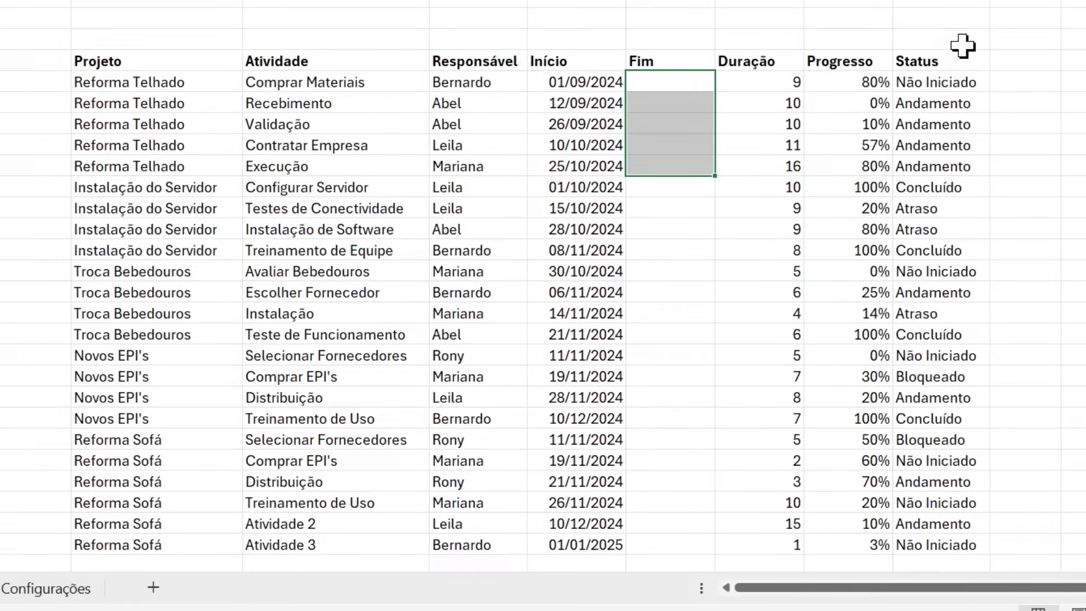
drag(876, 82, 880, 125)
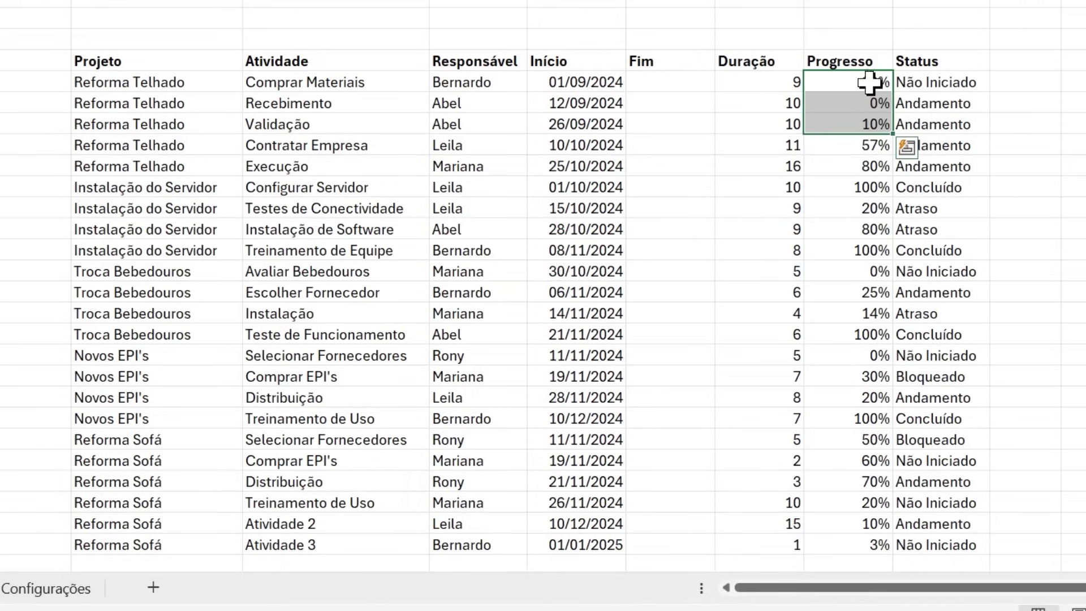
click(869, 83)
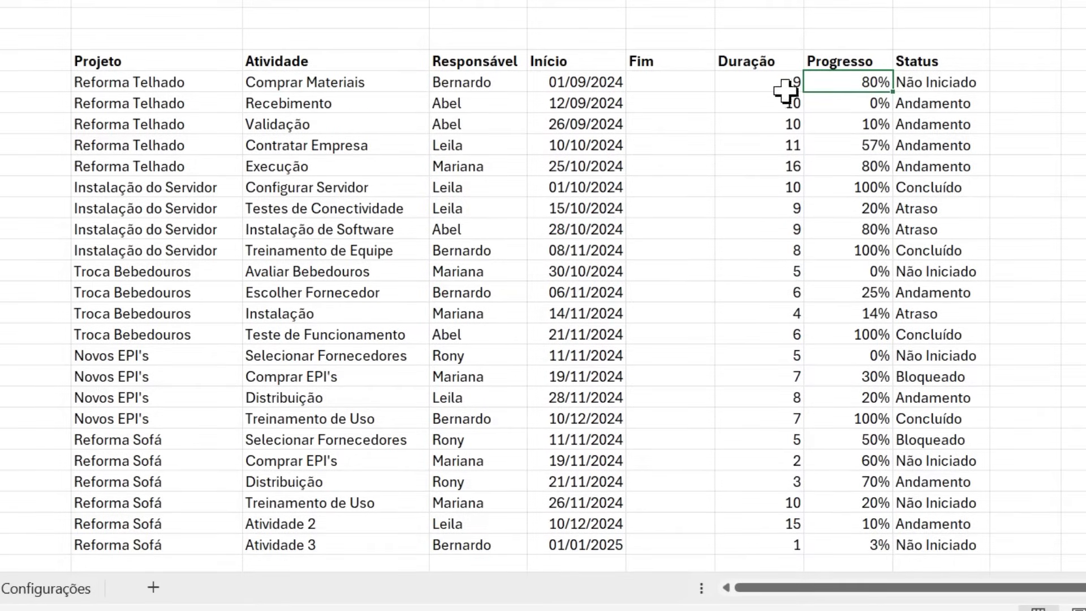
click(968, 86)
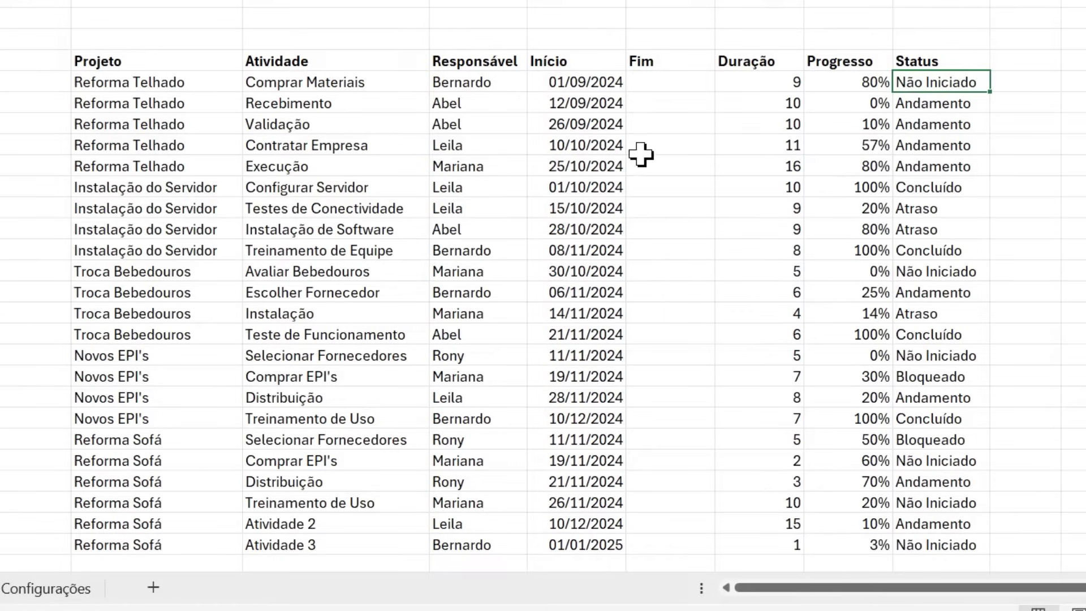
click(667, 83)
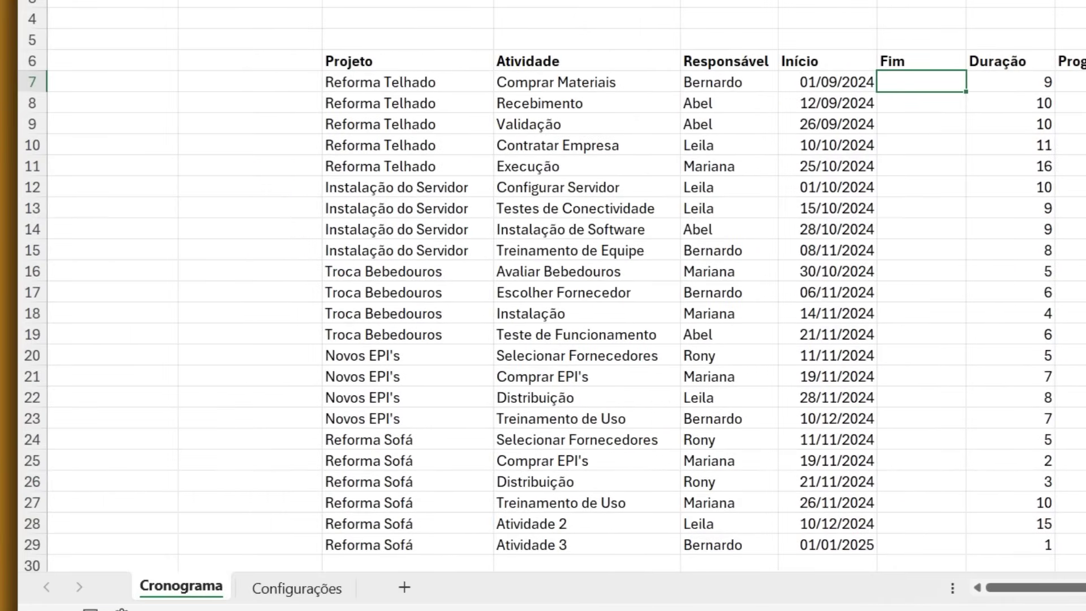
Step: Examine the Data and Feriado holiday list on the Configurações sheet, including the empty rows available below it
click(289, 594)
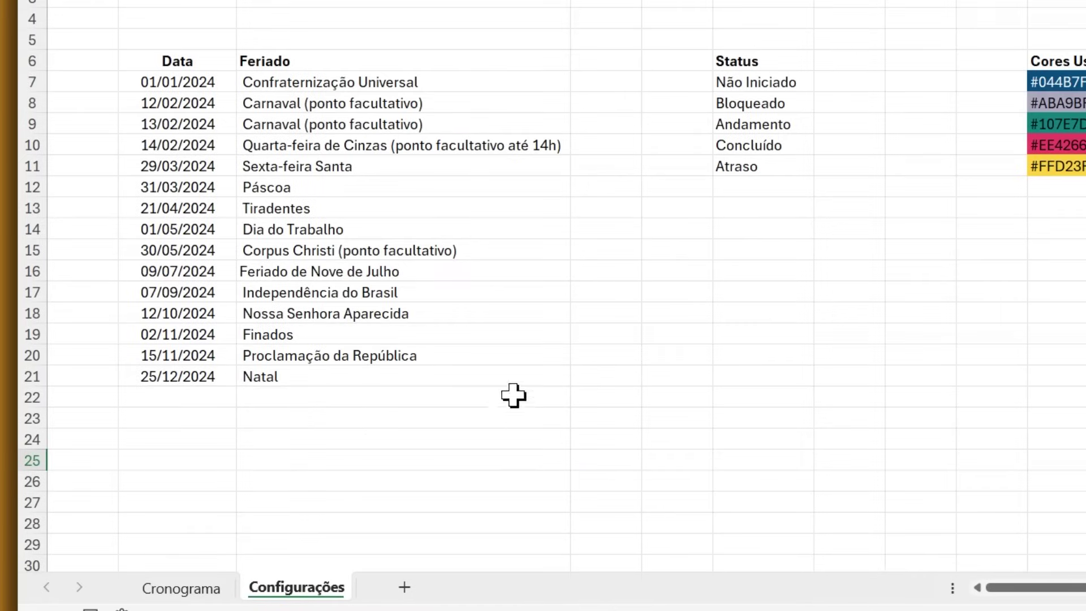
click(202, 67)
drag(202, 67, 365, 376)
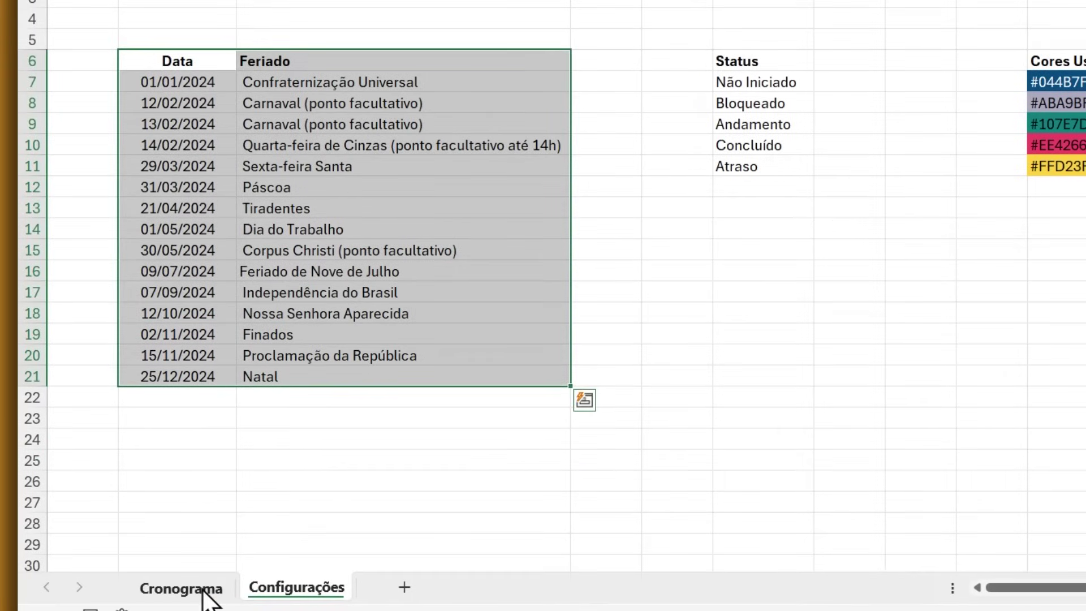
click(205, 592)
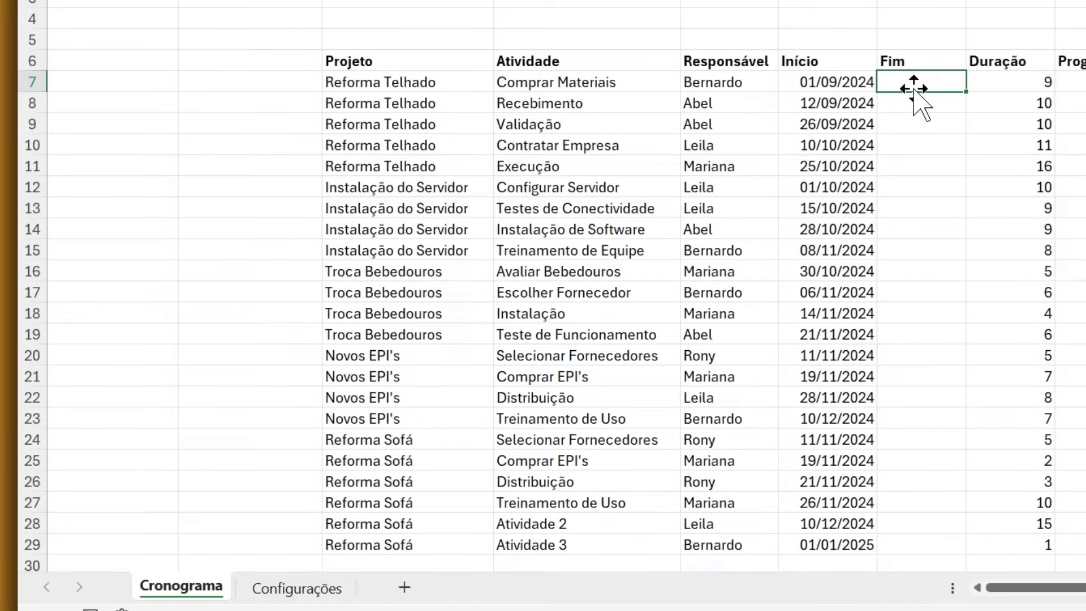
click(310, 591)
drag(206, 67, 317, 433)
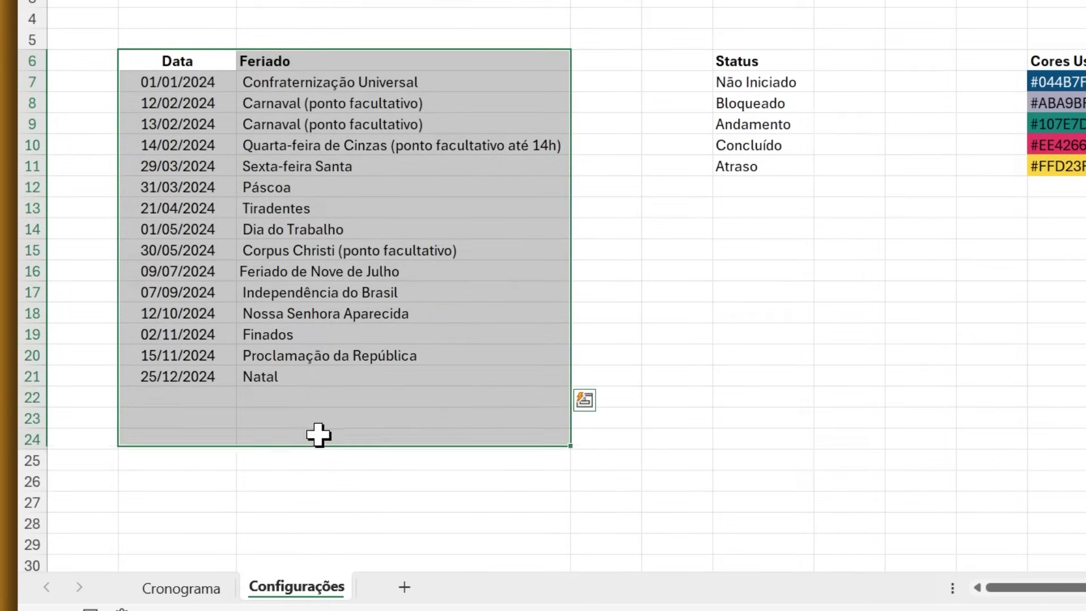
scroll(320, 417, down, 2)
scroll(323, 387, up, 2)
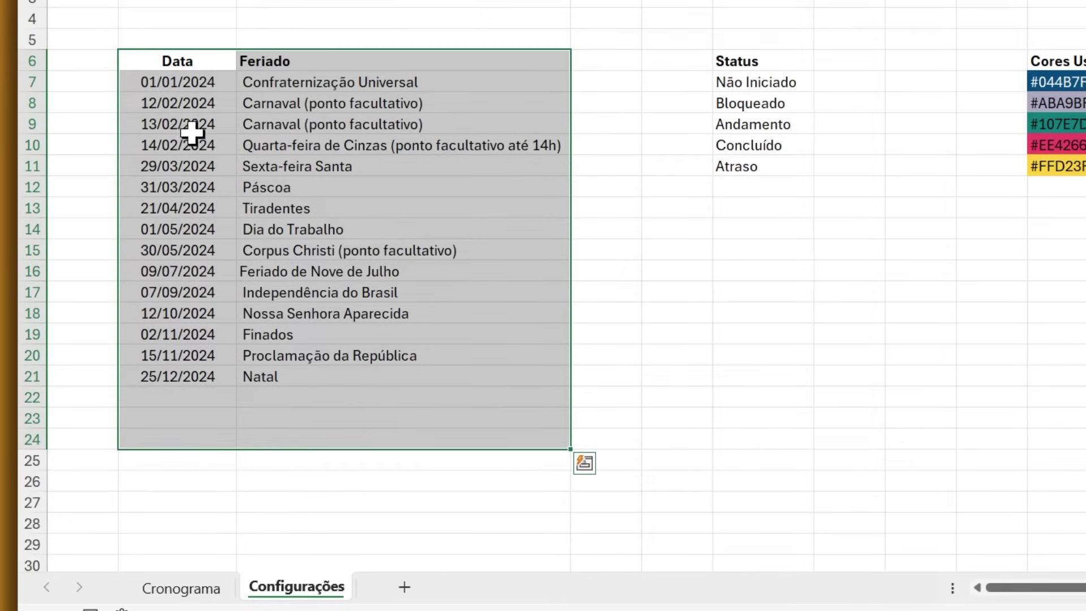
drag(184, 58, 410, 378)
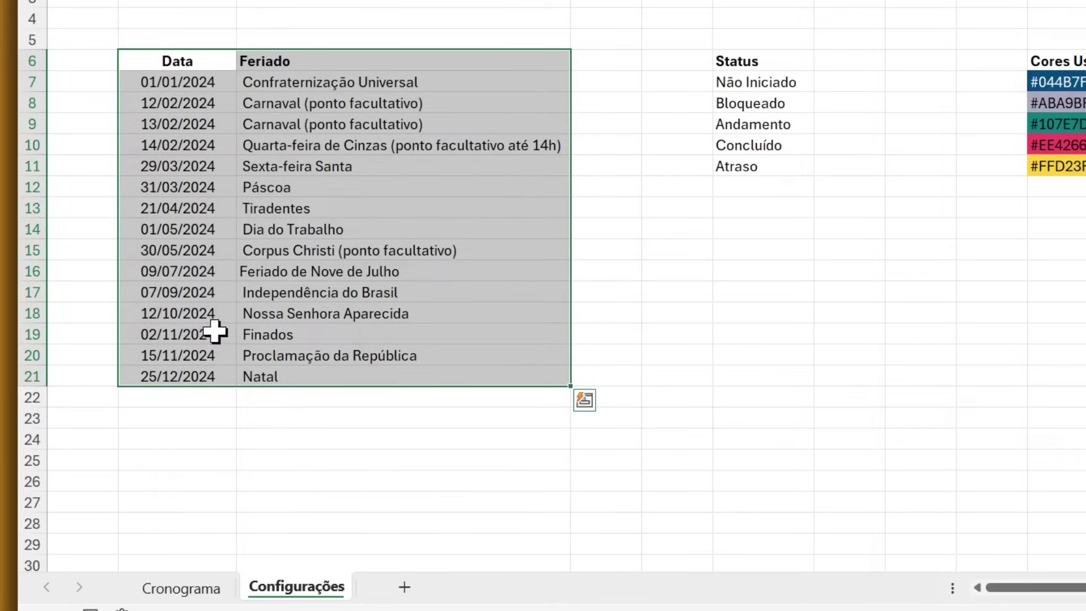
scroll(218, 329, down, 1)
drag(187, 334, 400, 472)
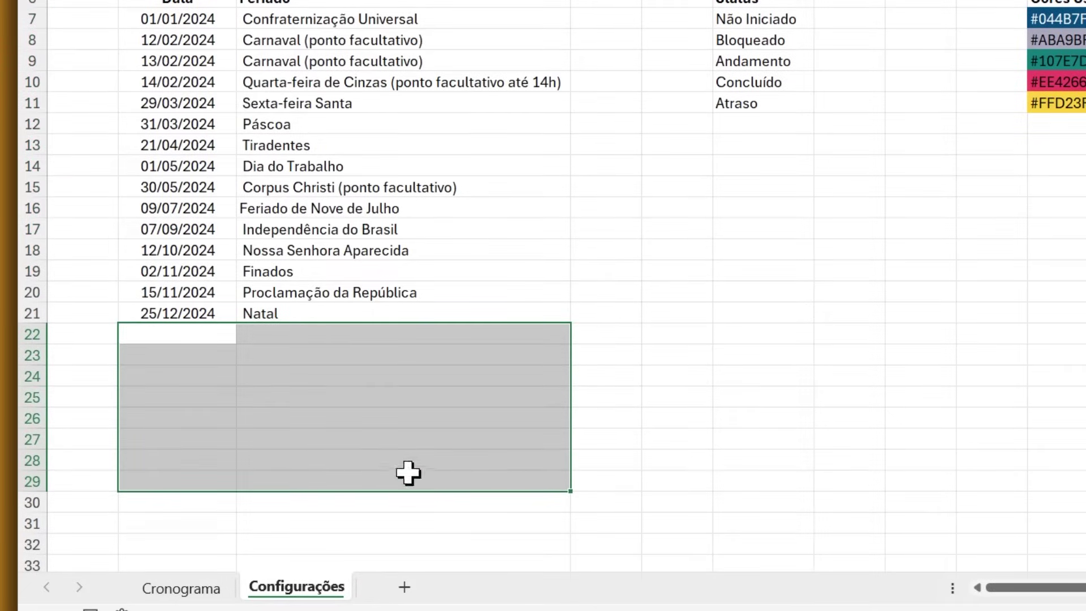
drag(184, 3, 412, 320)
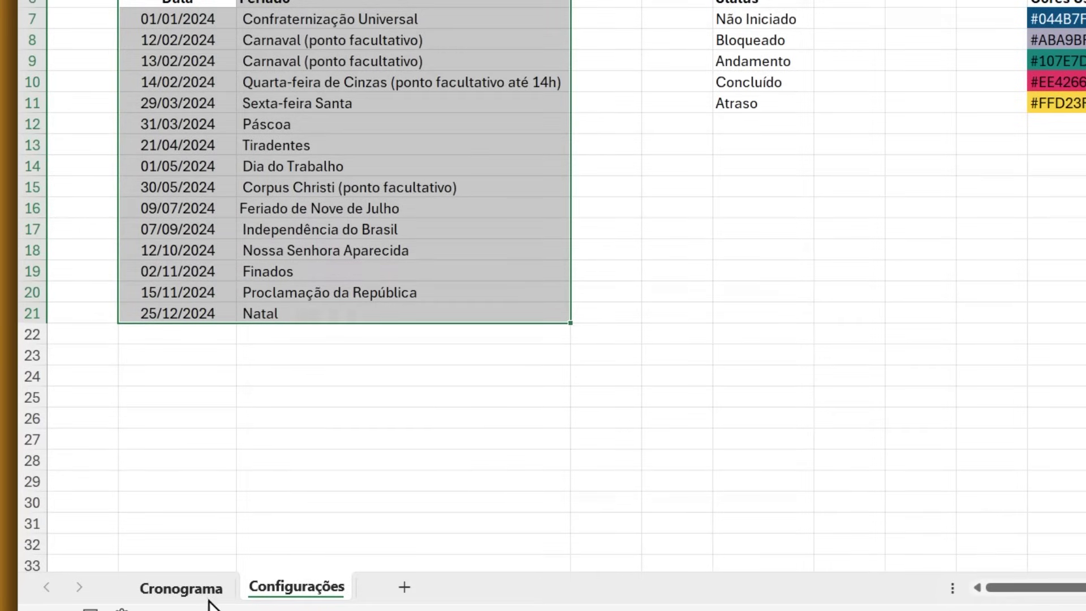
Step: Check the Fim column on the Cronograma sheet and return to the holiday and Status lists on Configurações
click(186, 591)
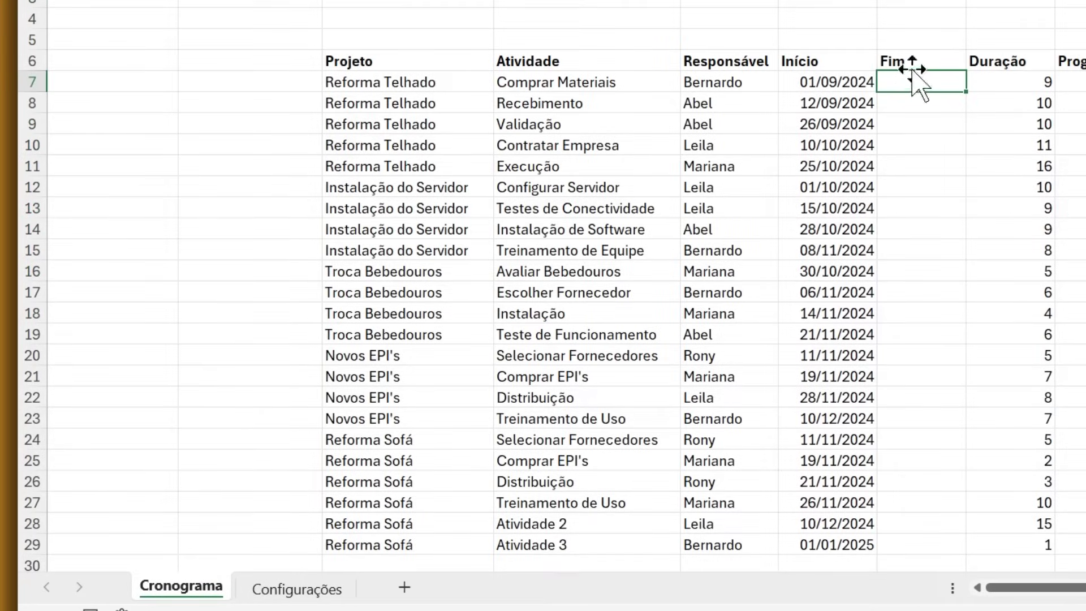
click(919, 5)
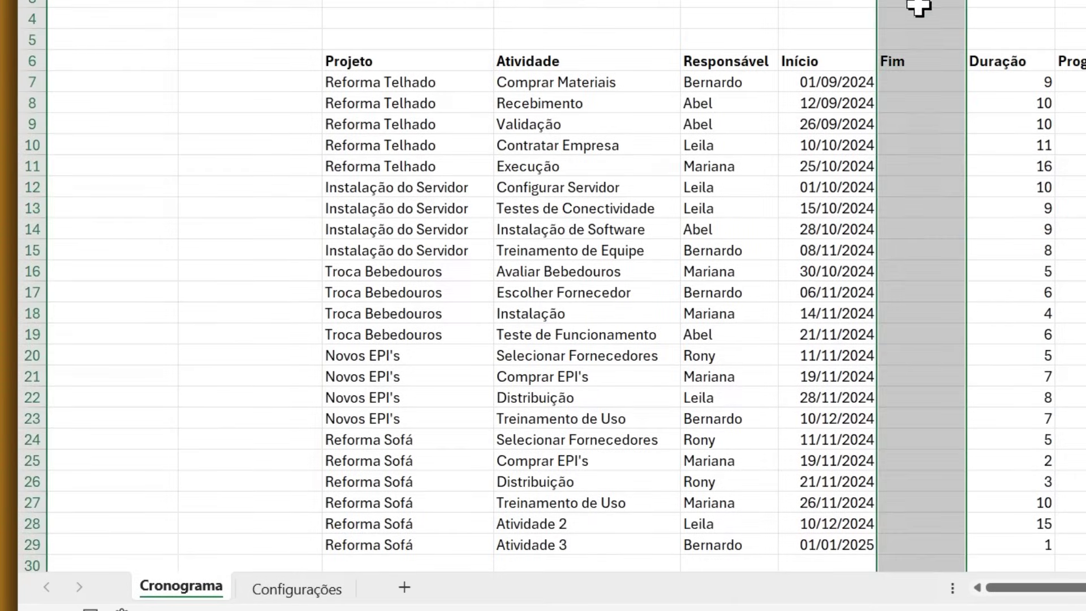
click(899, 79)
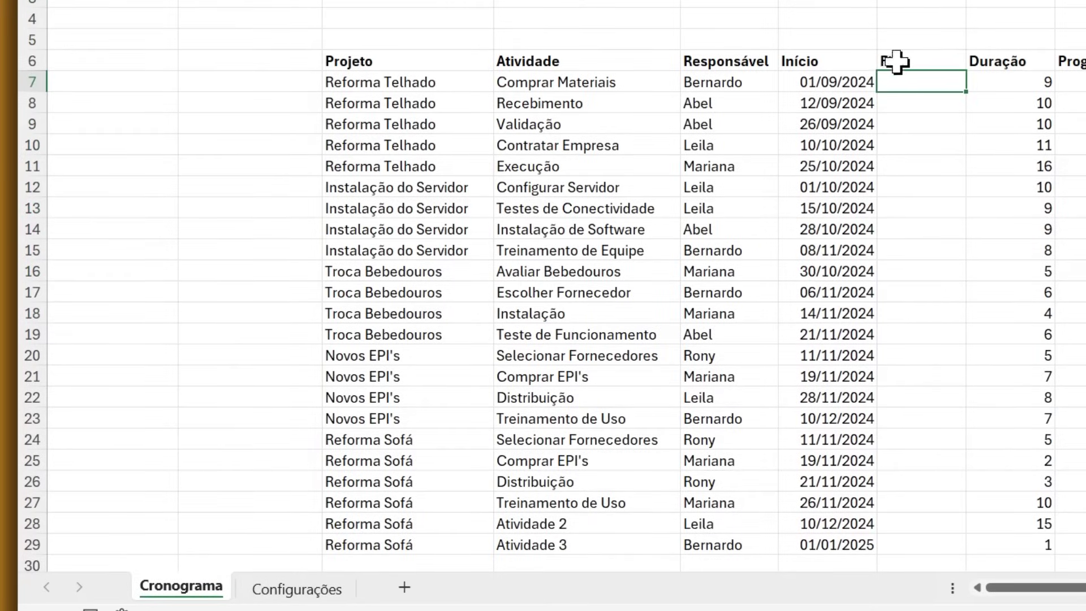
click(297, 589)
click(861, 166)
scroll(858, 152, up, 1)
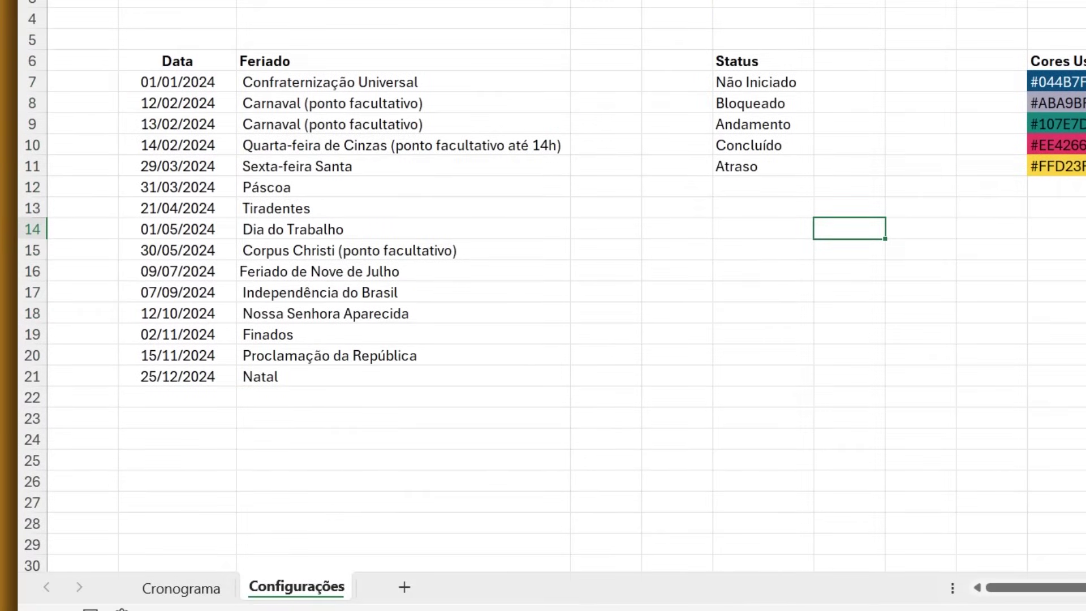
Step: Review the Cores Usadas list and copy the hex code 044B7F, without the # sign, from its first cell
click(984, 2)
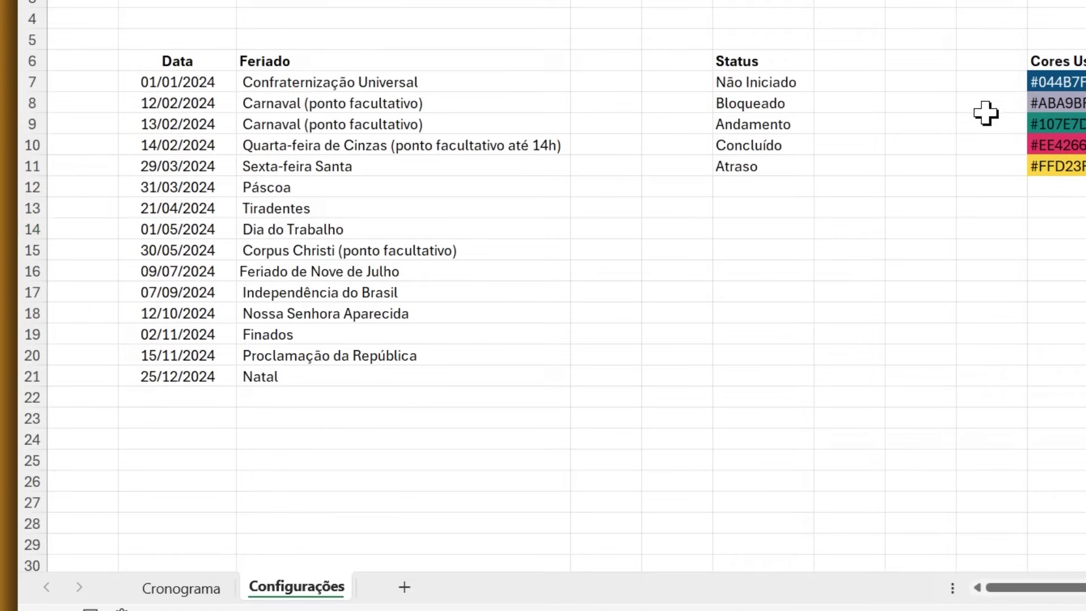
click(1072, 61)
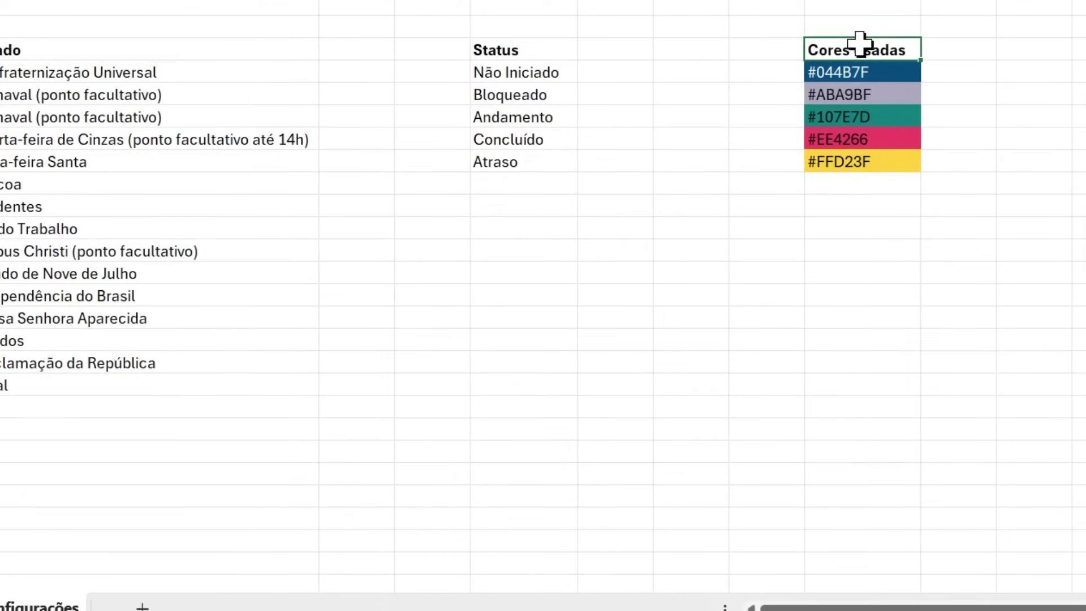
drag(859, 44, 874, 164)
click(841, 70)
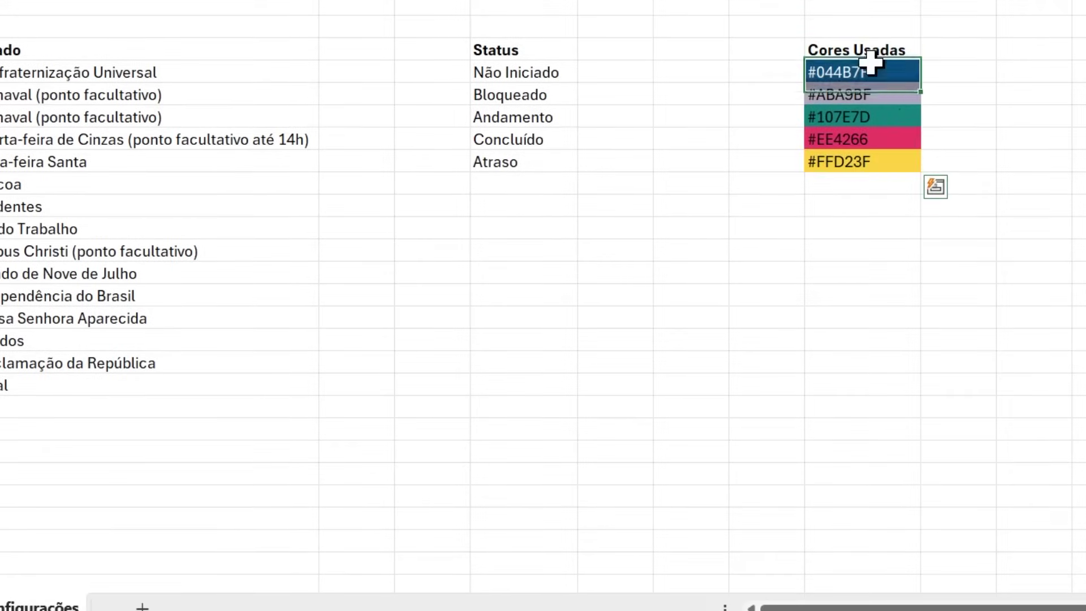
double_click(881, 72)
drag(881, 73, 821, 96)
key(ctrl+c)
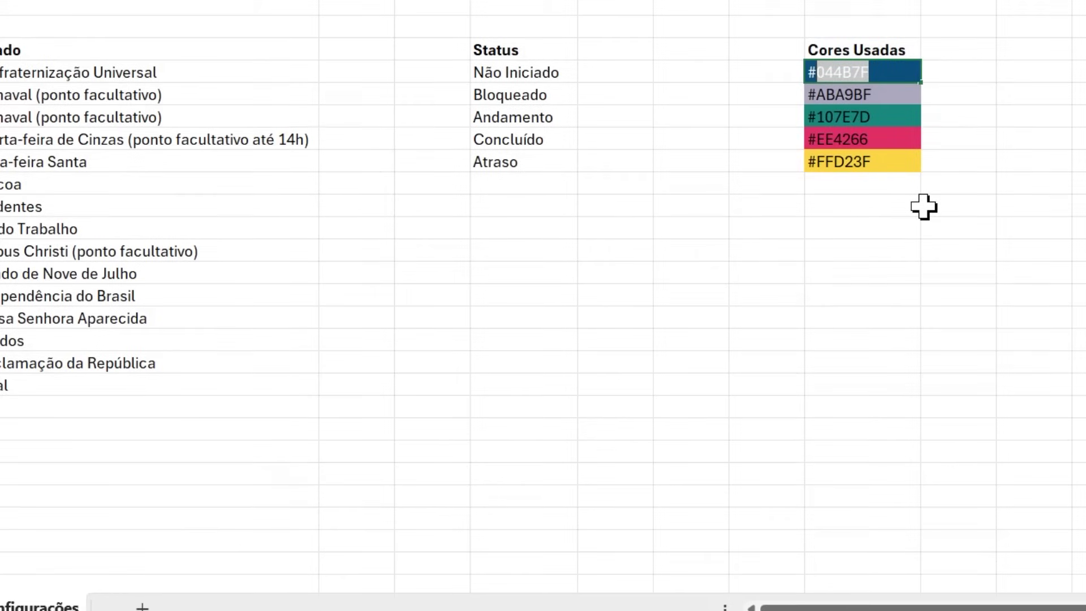
key(Escape)
Step: Fill the whole of rows 1 and 2 on the Configurações sheet with the custom color 044B7F
drag(61, 184, 97, 241)
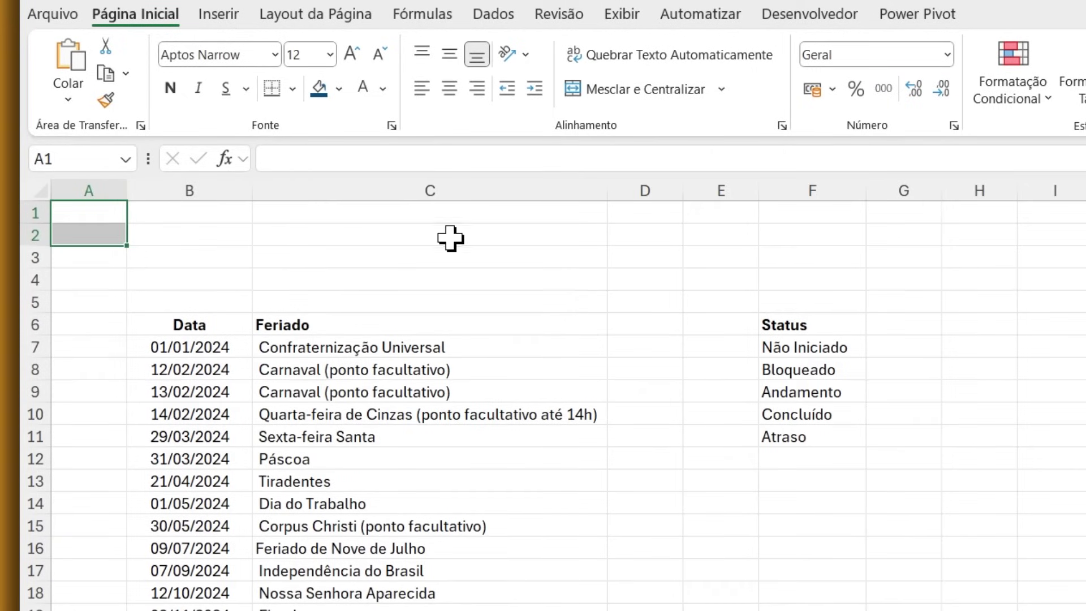
key(Down)
key(Up)
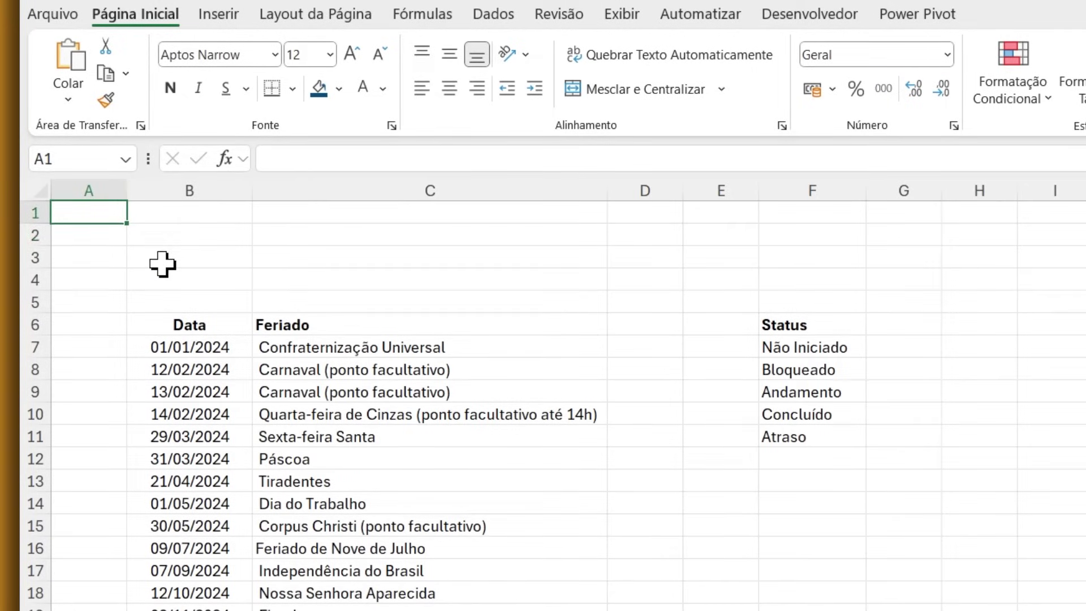
key(shift+Down)
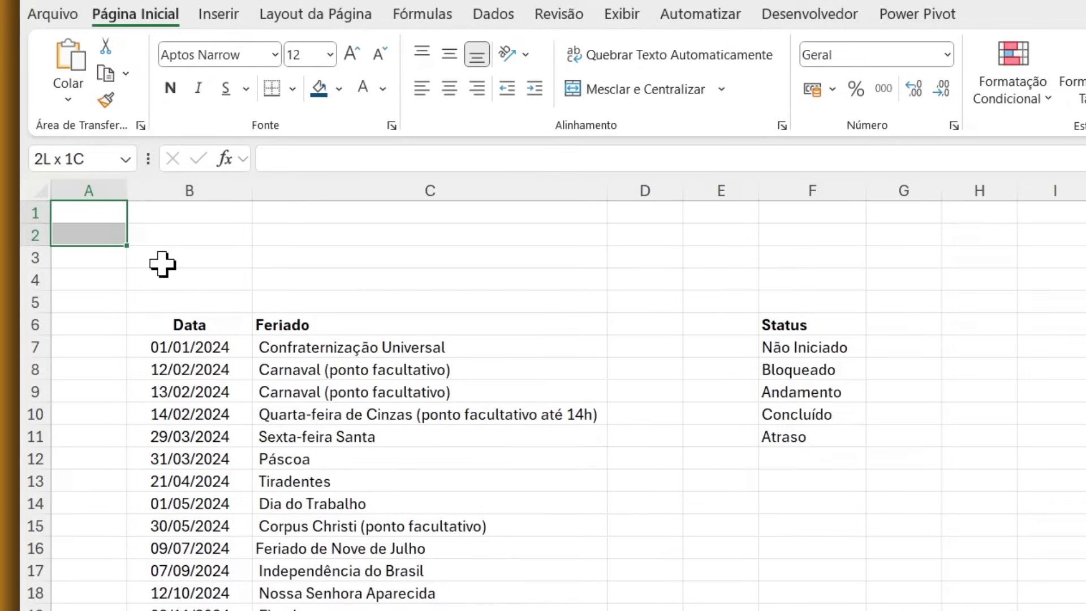
key(shift+Right)
key(shift+space)
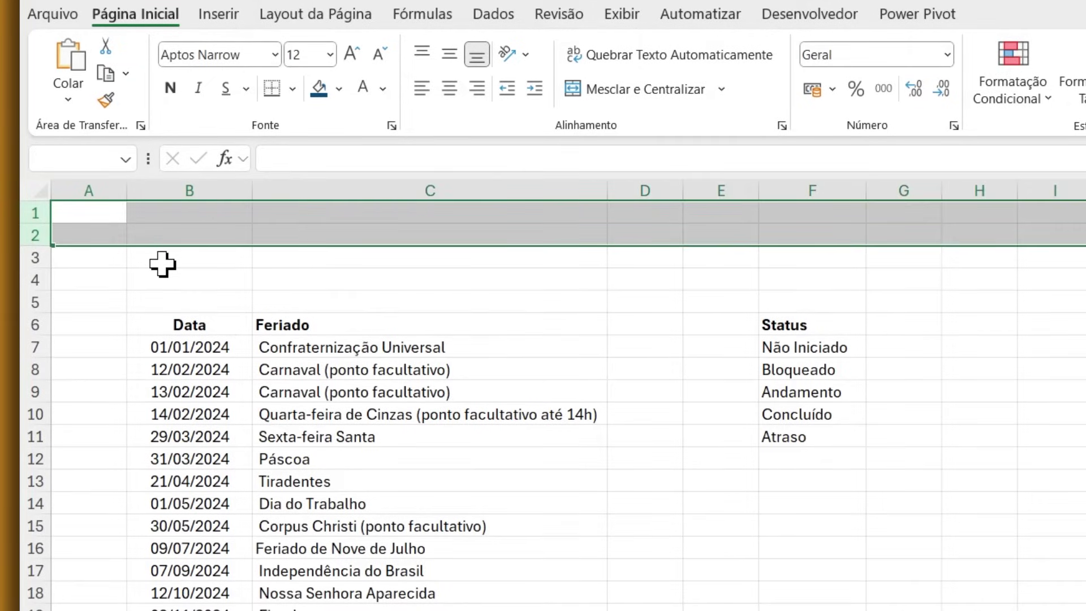
click(340, 94)
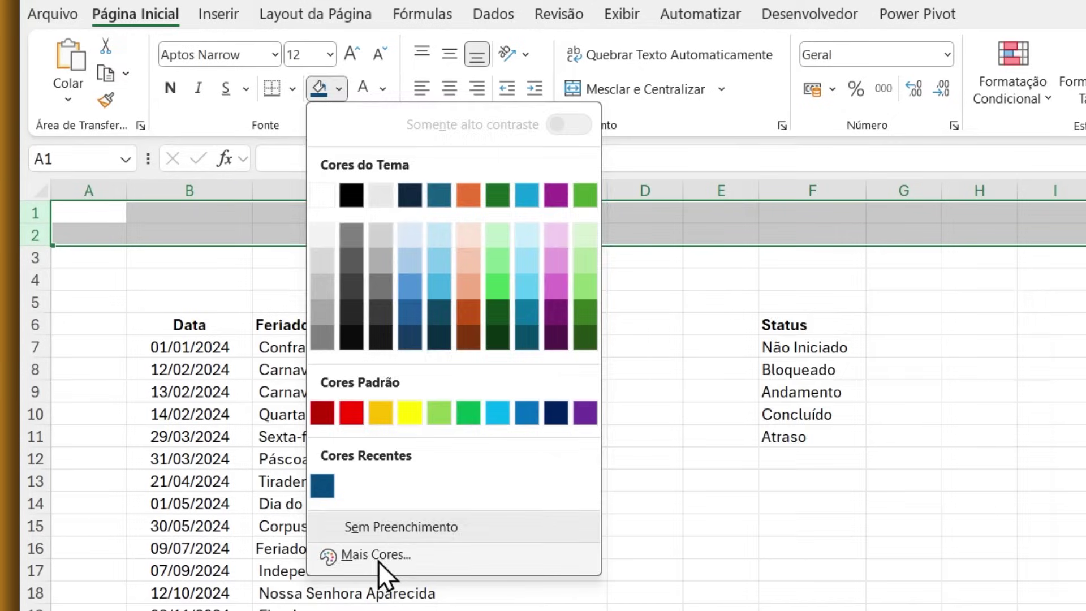
click(378, 557)
click(769, 330)
double_click(797, 599)
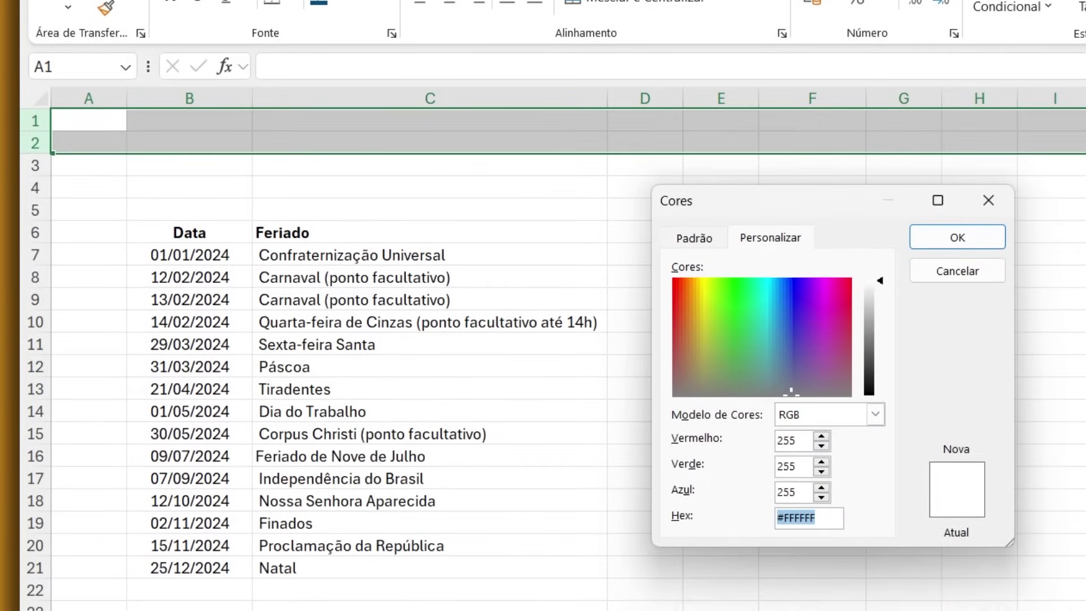
key(ctrl+v)
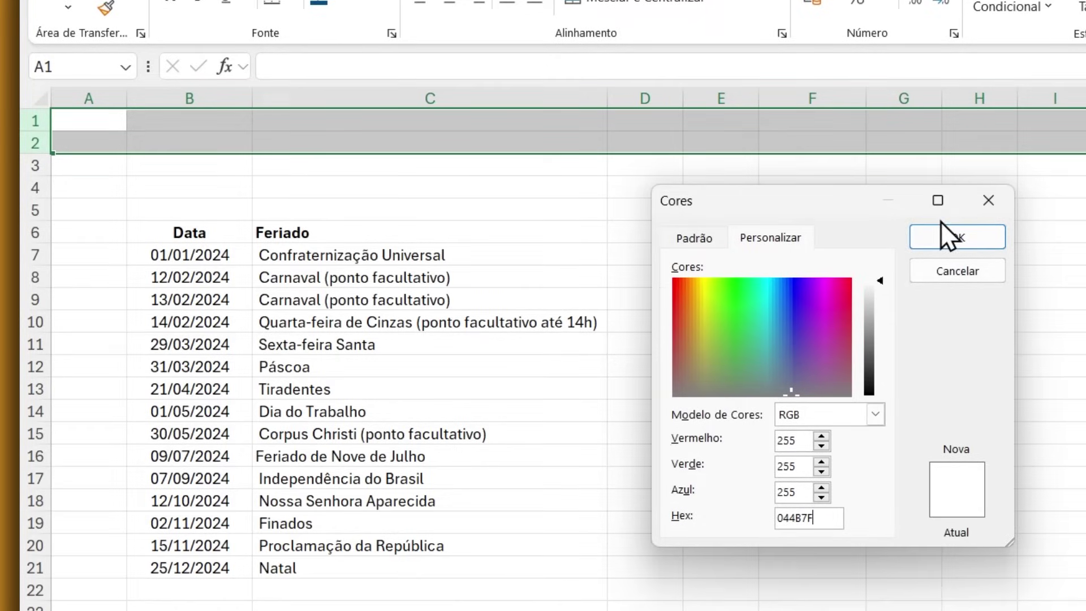
click(941, 236)
Step: Enter the title CONFIGURAÇÕES in cell B2 of the blue band
click(186, 141)
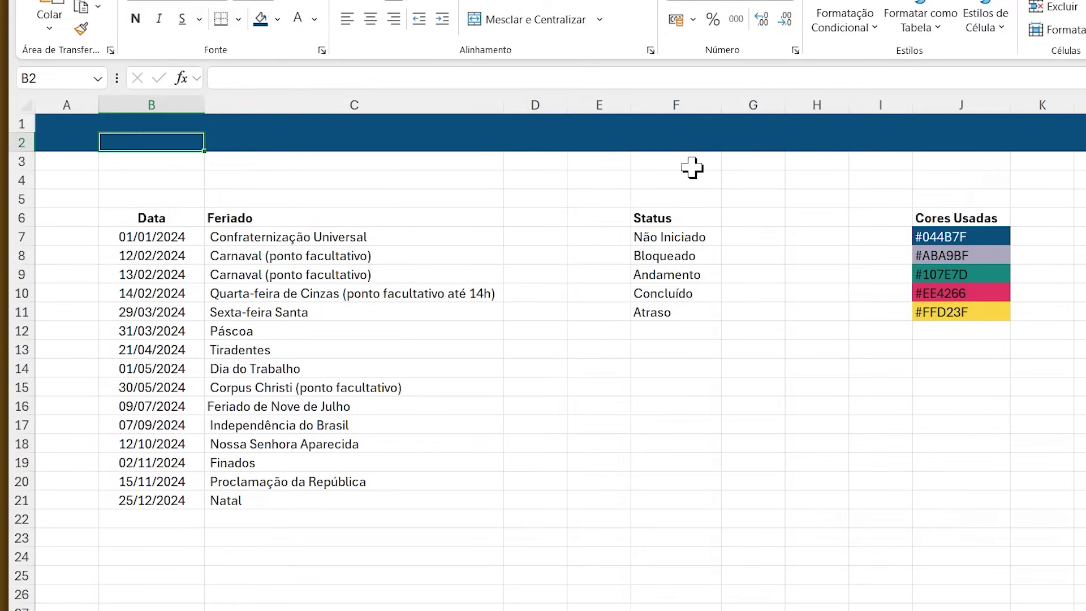
text(CONFIGU)
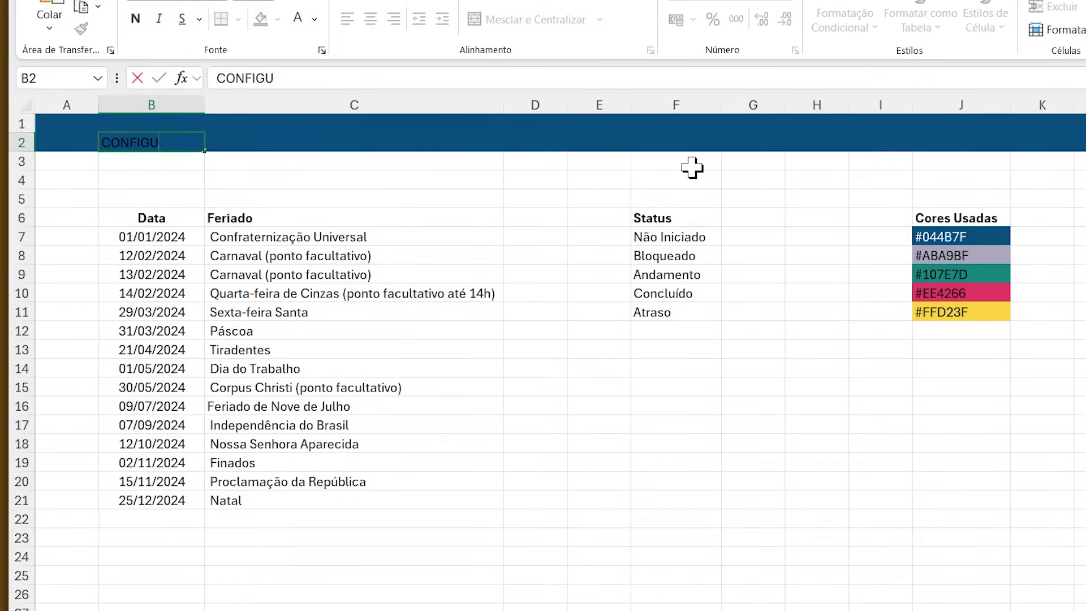
text(RAÇÕES)
key(ctrl+Return)
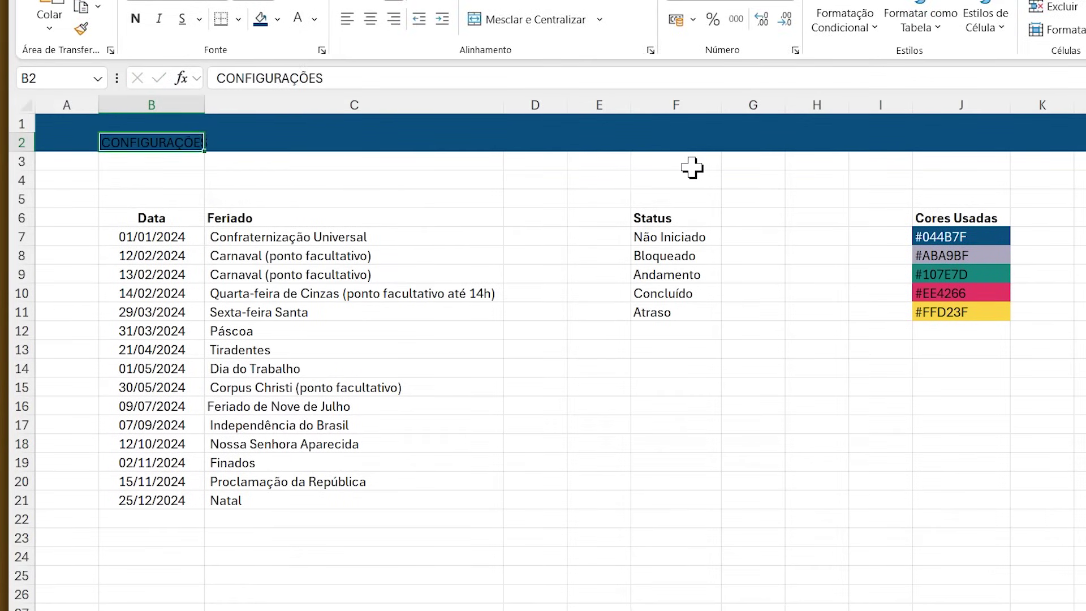
Step: Make the CONFIGURAÇÕES title white, bold and several font sizes larger, and reduce the height of row 1
click(304, 13)
click(287, 0)
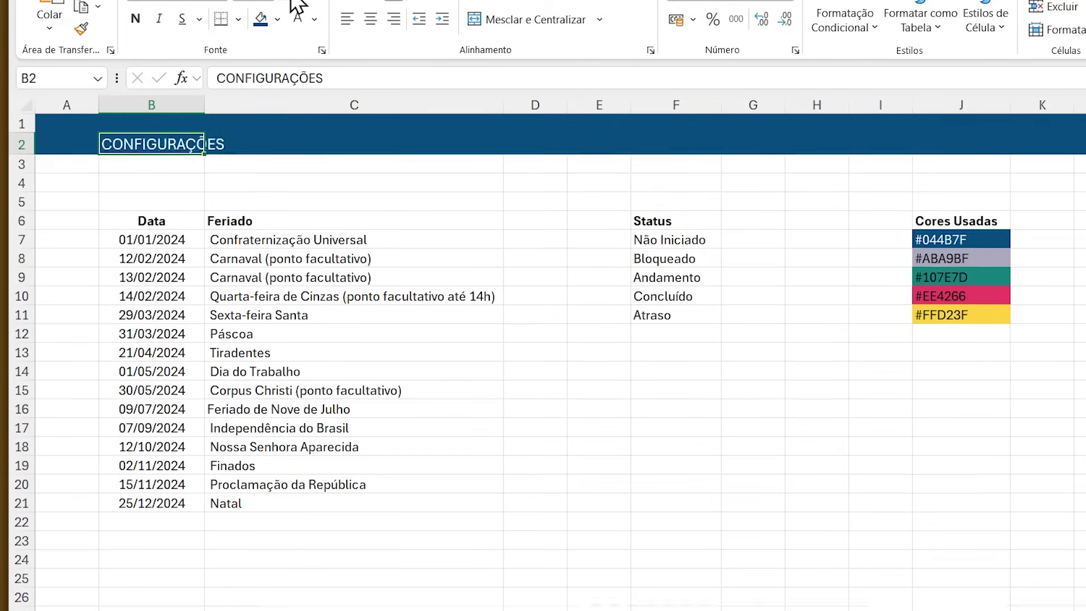
click(287, 0)
click(287, 0)
click(287, 0)
click(287, 0)
click(135, 25)
drag(21, 132, 36, 124)
click(598, 294)
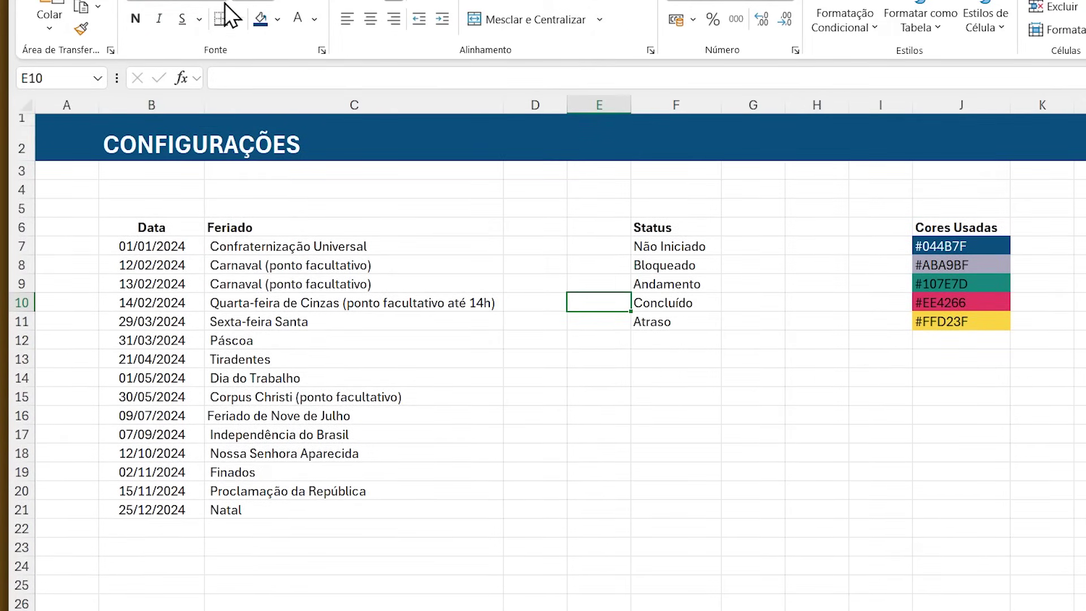
click(295, 0)
click(295, 0)
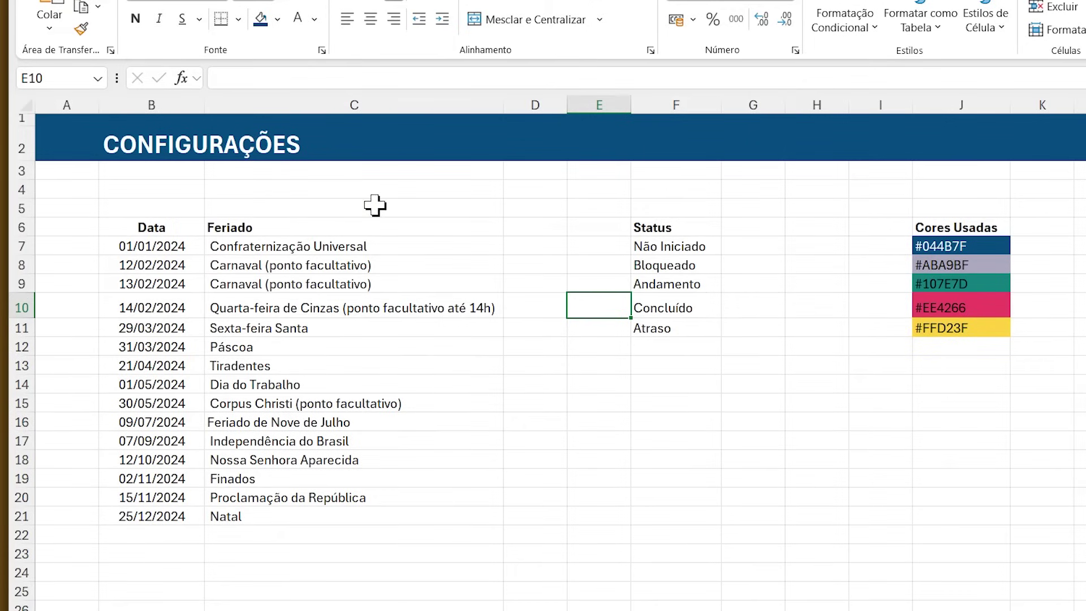
key(ctrl+z)
key(ctrl+z)
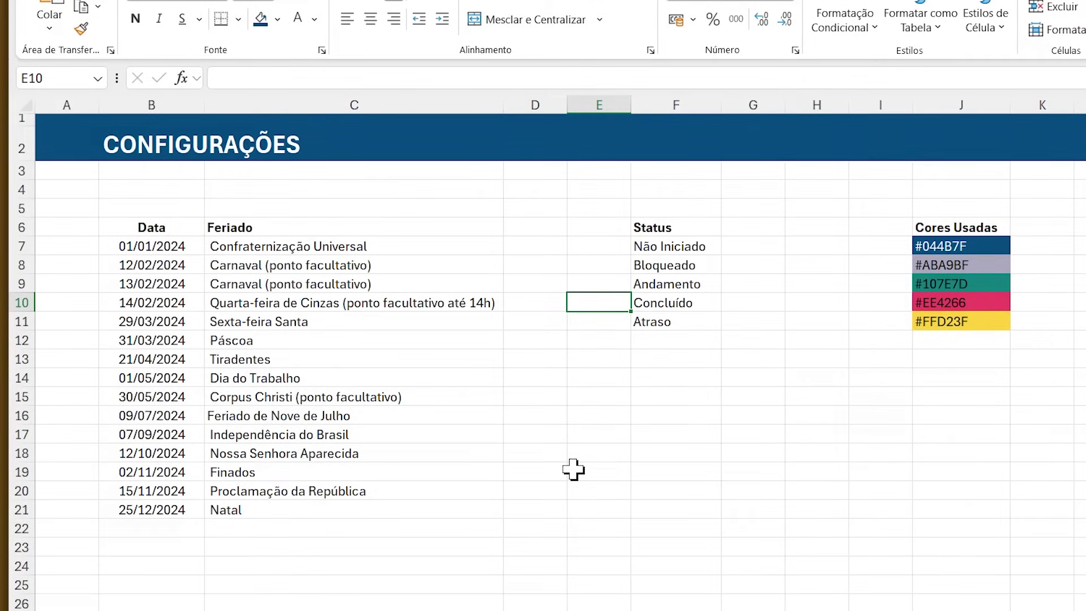
Step: Increase the font size of the CONFIGURAÇÕES title in B2 by one more increment
click(214, 149)
click(169, 148)
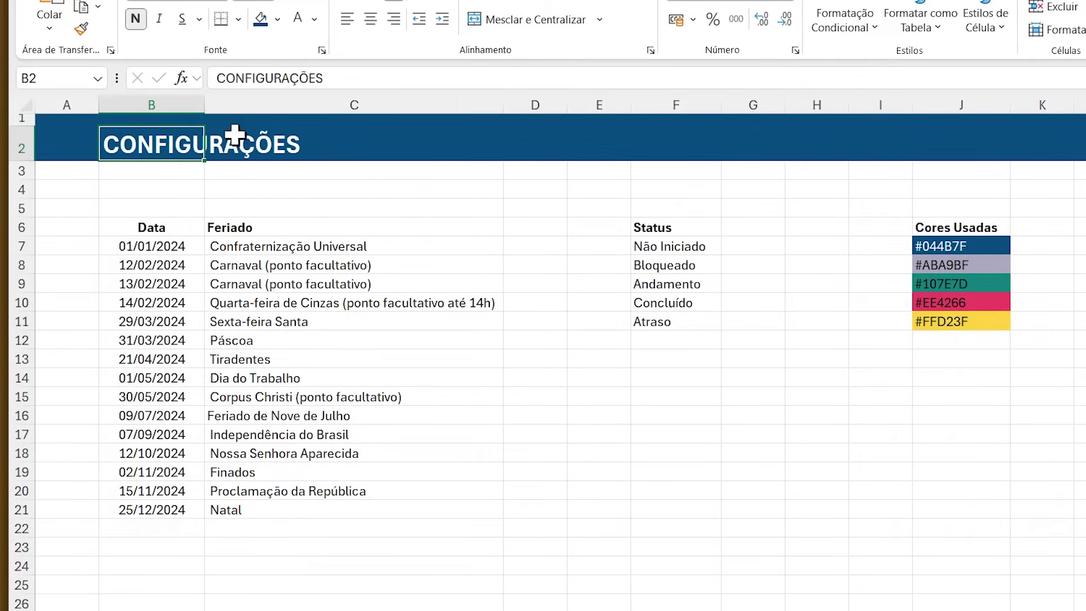
click(291, 1)
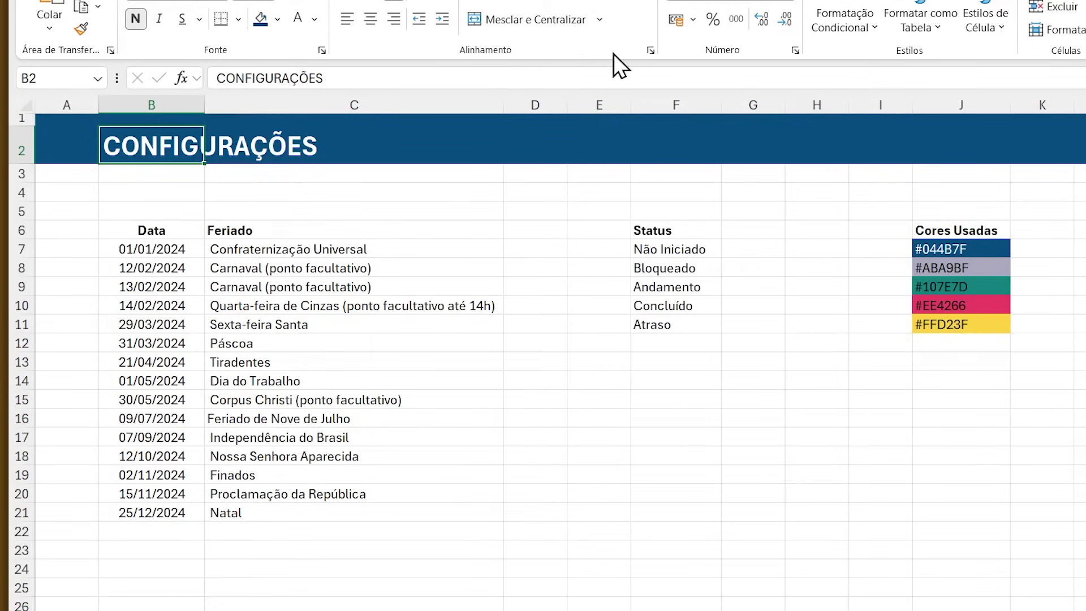
Step: Hide the gridlines on the Configurações sheet
click(525, 342)
click(566, 3)
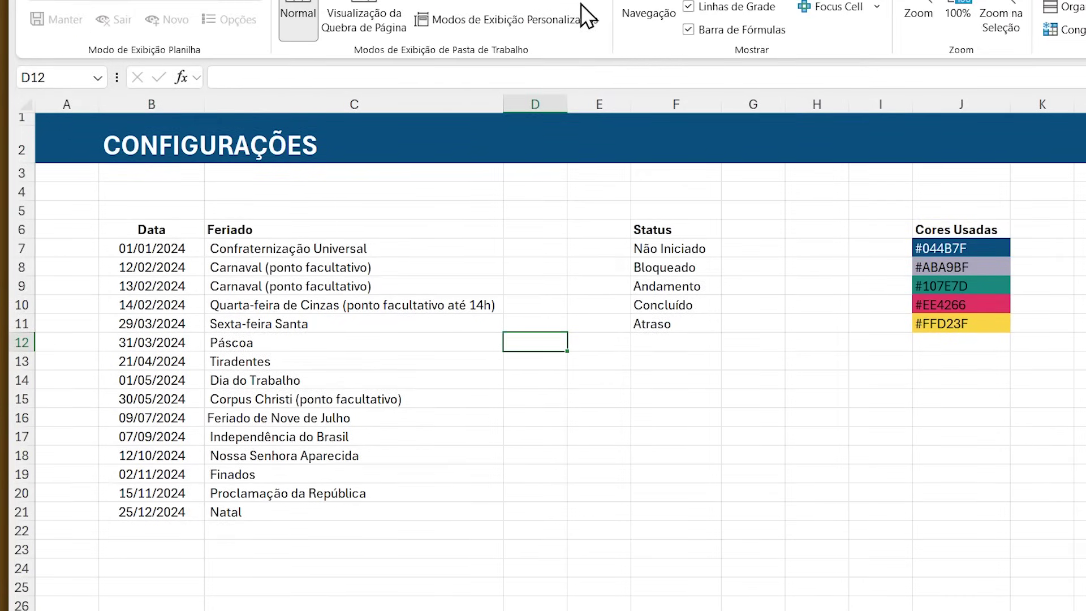
click(688, 7)
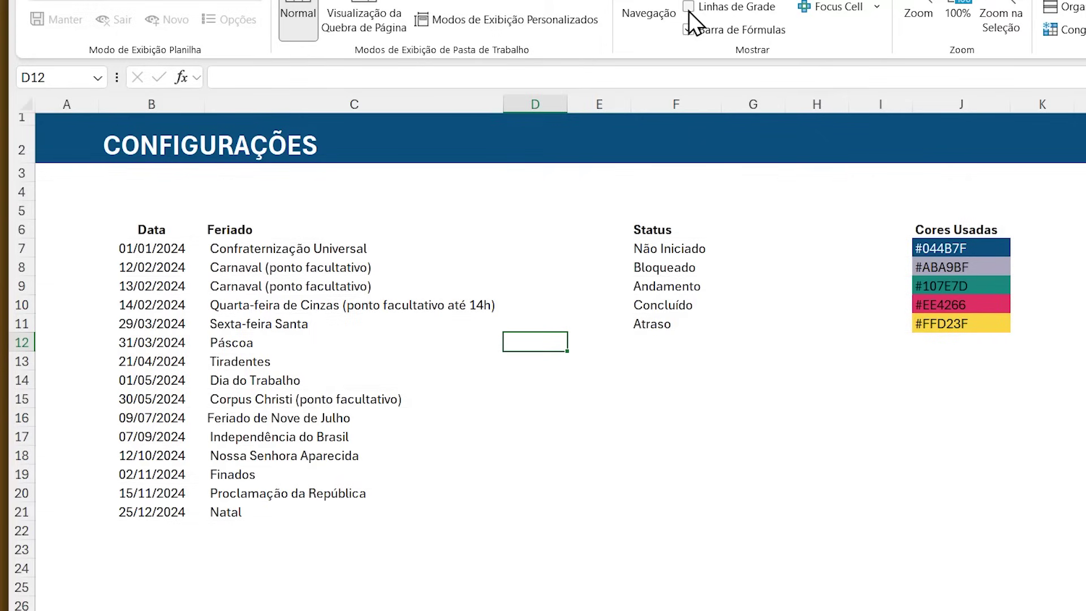
click(433, 147)
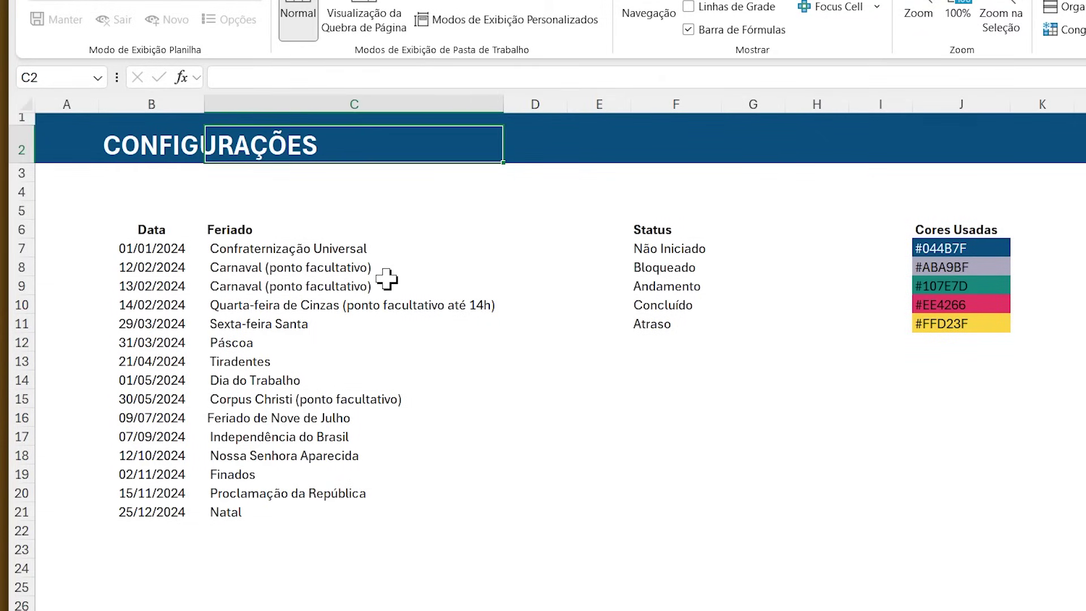
click(164, 2)
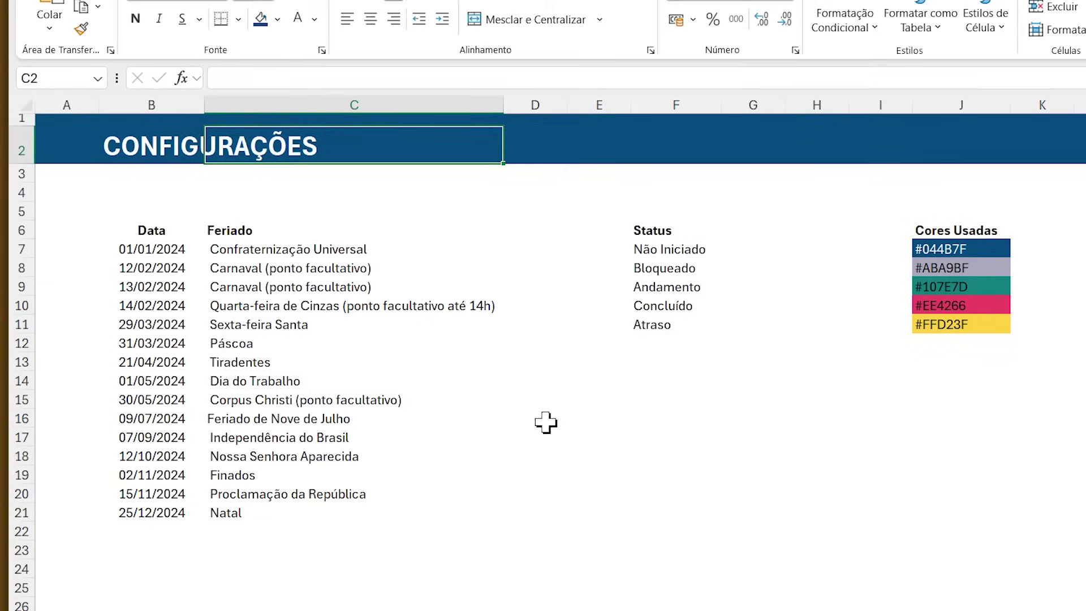
click(540, 419)
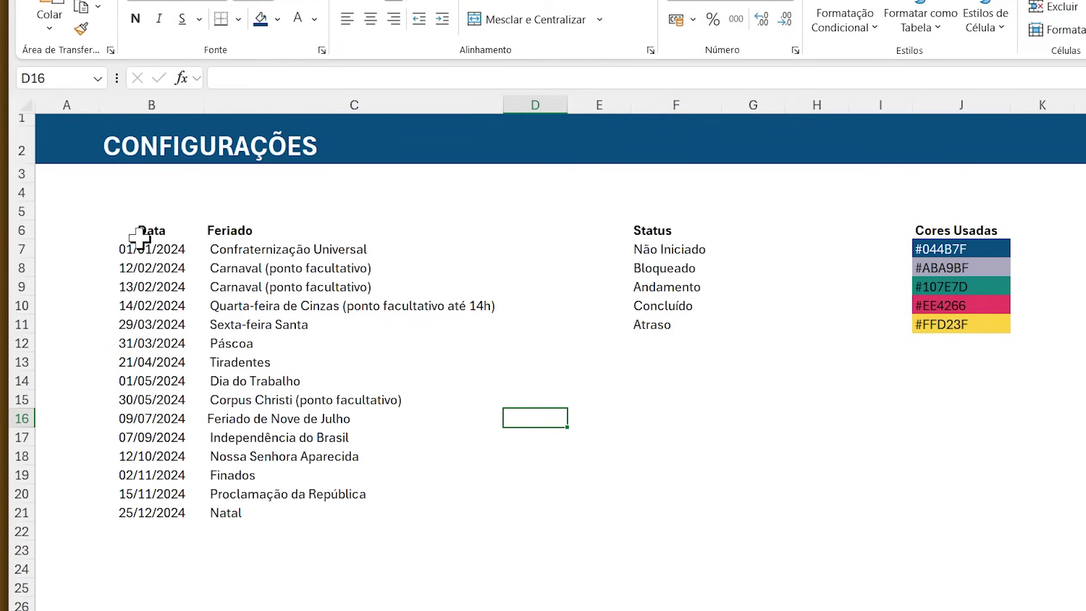
Step: Convert the holiday list in B6:C21, including its Data and Feriado headers, into an Excel table
drag(137, 232, 283, 234)
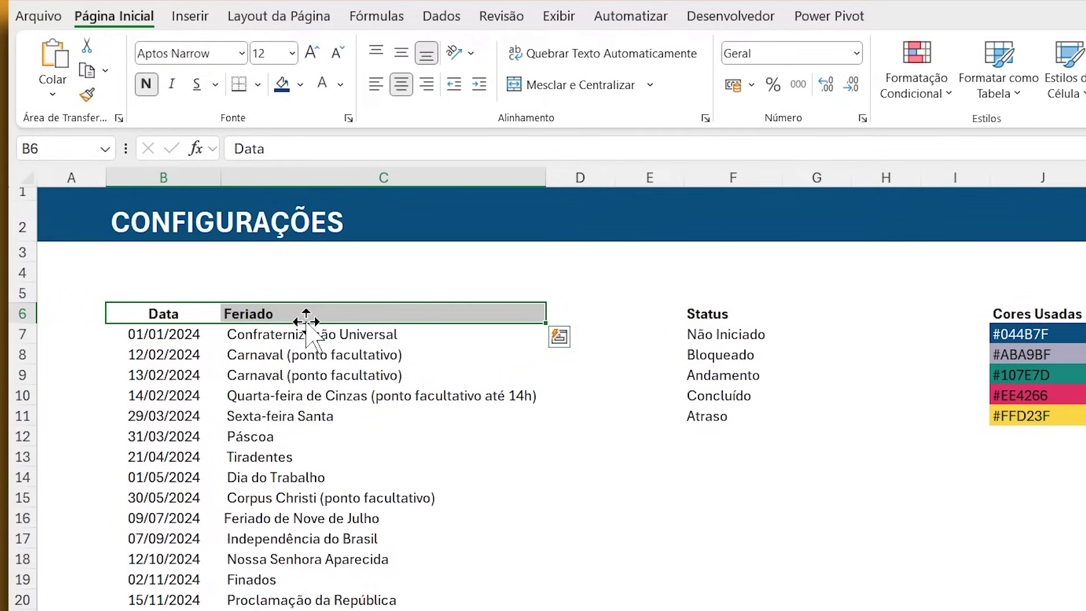
drag(149, 311, 370, 610)
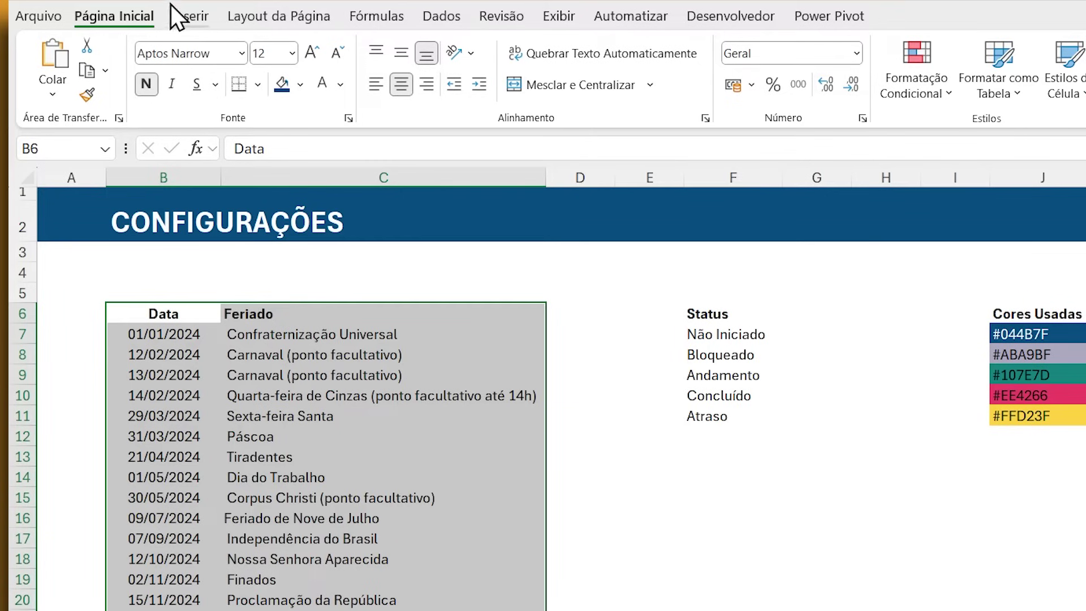
click(188, 17)
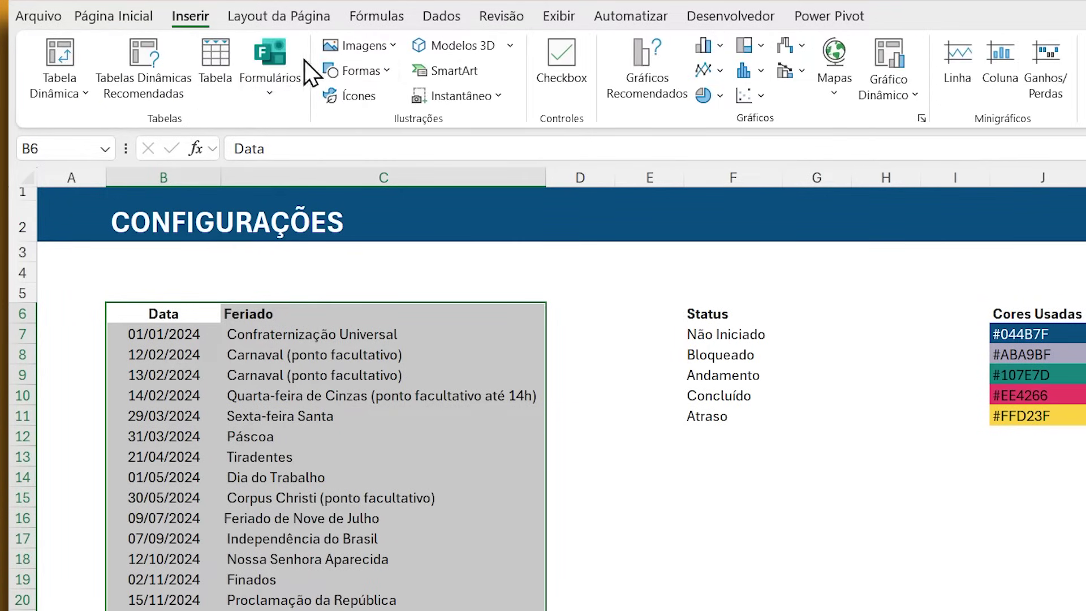
click(217, 67)
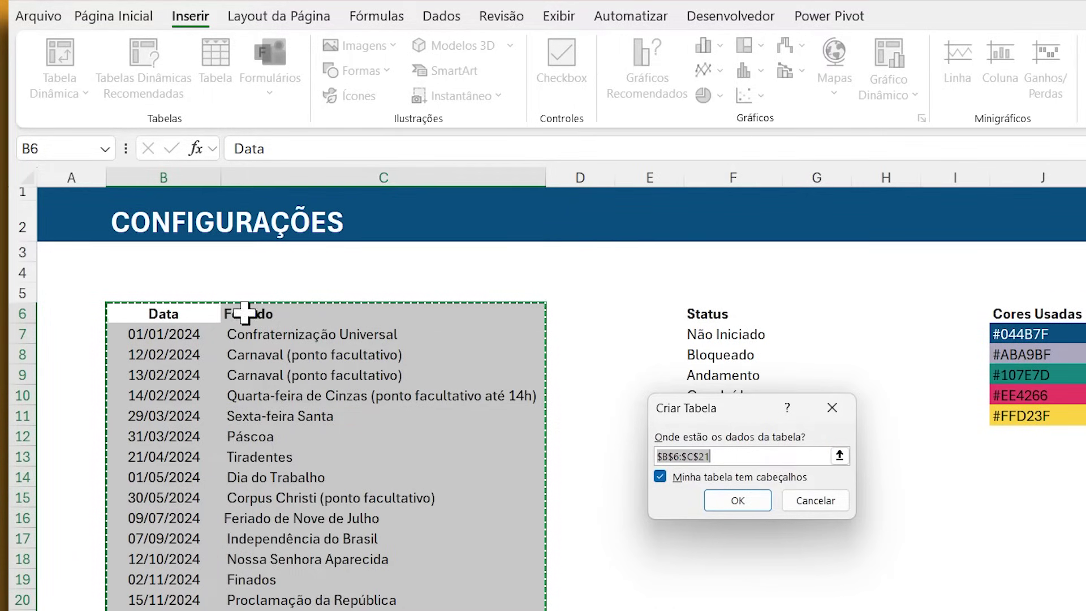
click(738, 500)
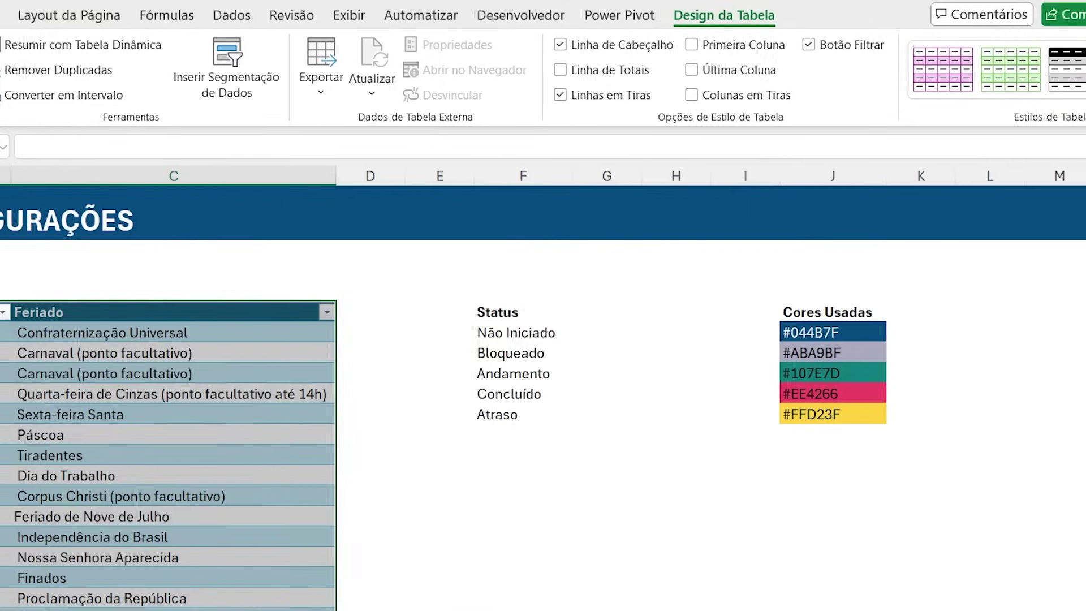
Step: Apply the plain unformatted style from the Clara group to the holiday table
click(913, 96)
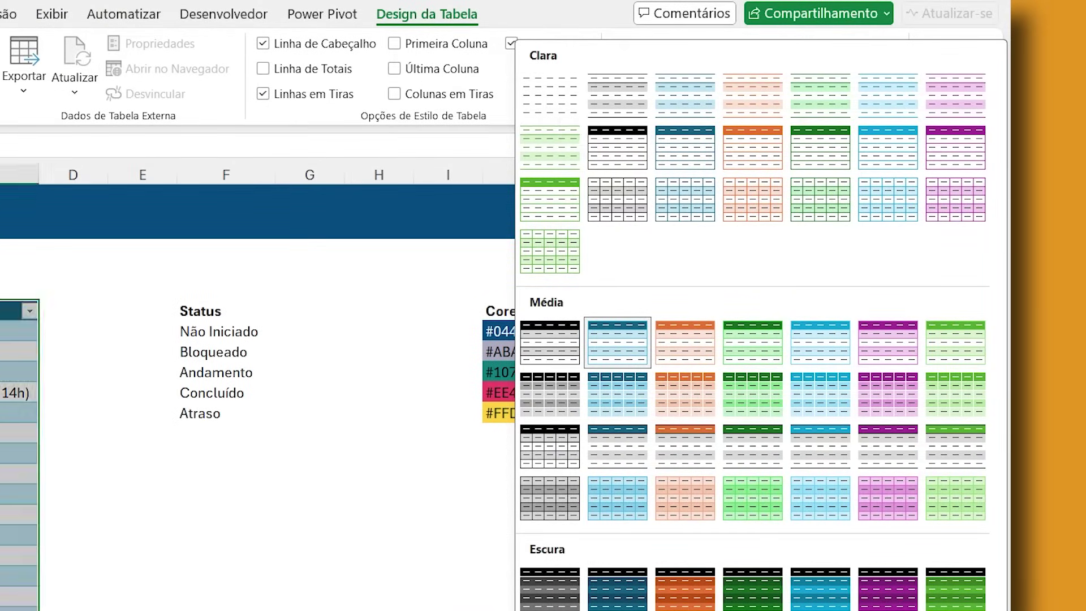
click(538, 101)
click(163, 502)
Step: Format the Data and Feriado header cells with the dark blue fill and white text
drag(141, 312, 279, 318)
click(107, 14)
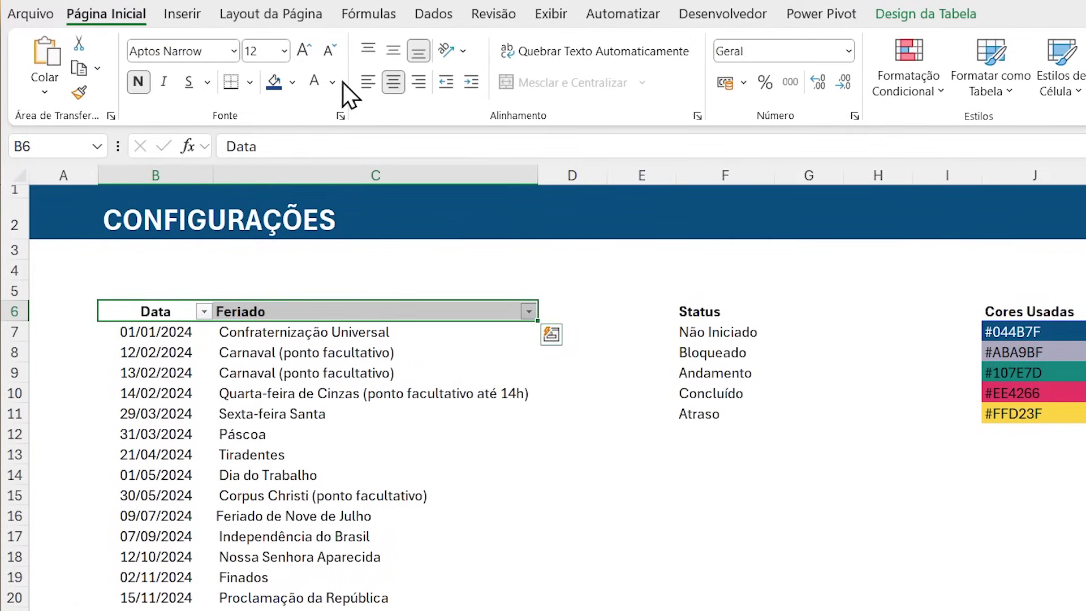
click(276, 88)
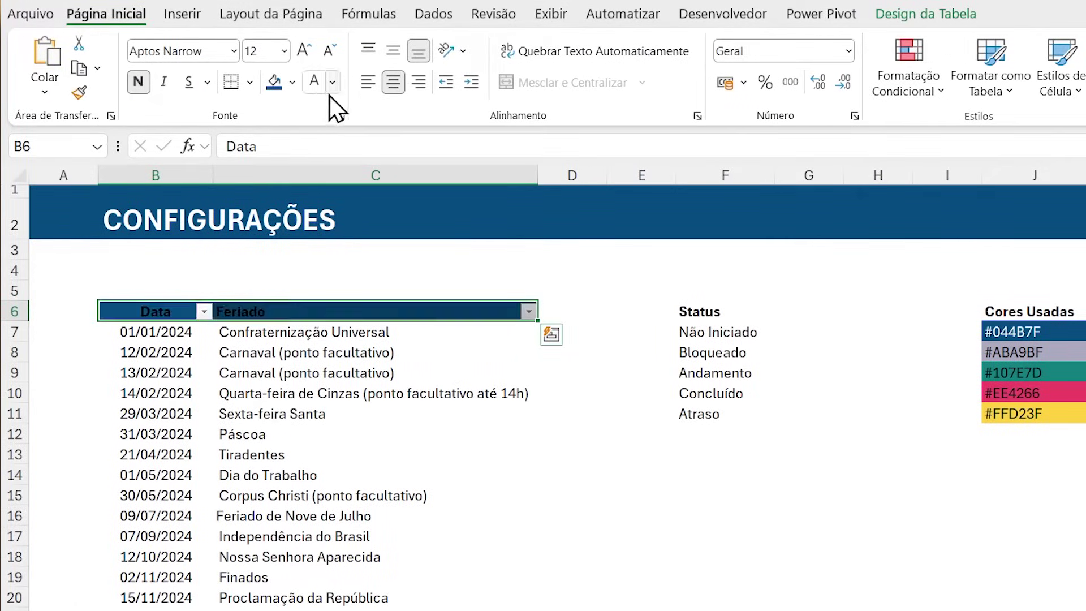
click(313, 87)
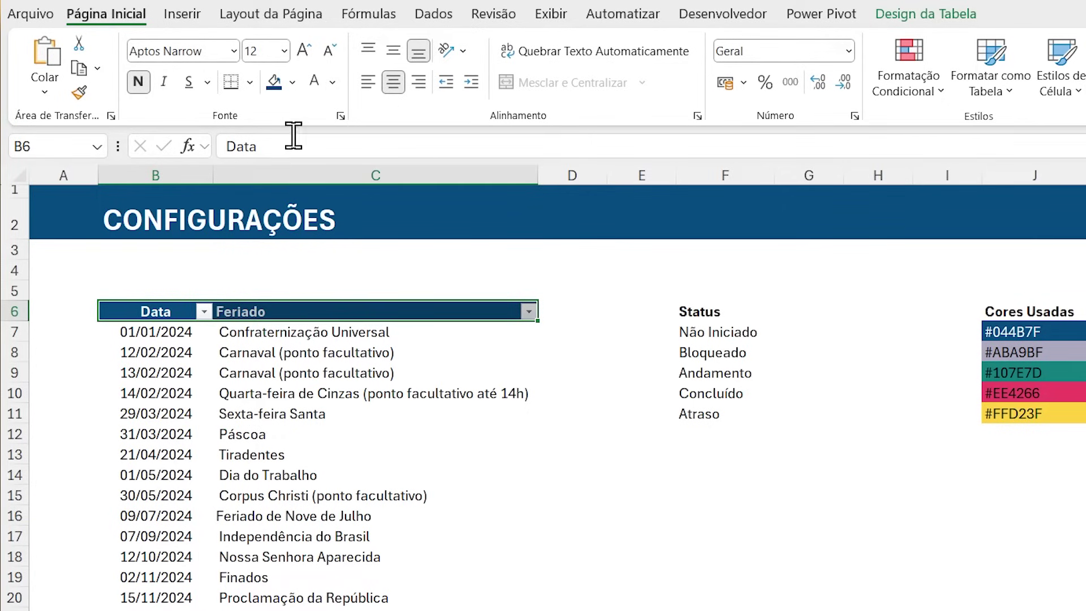
click(611, 470)
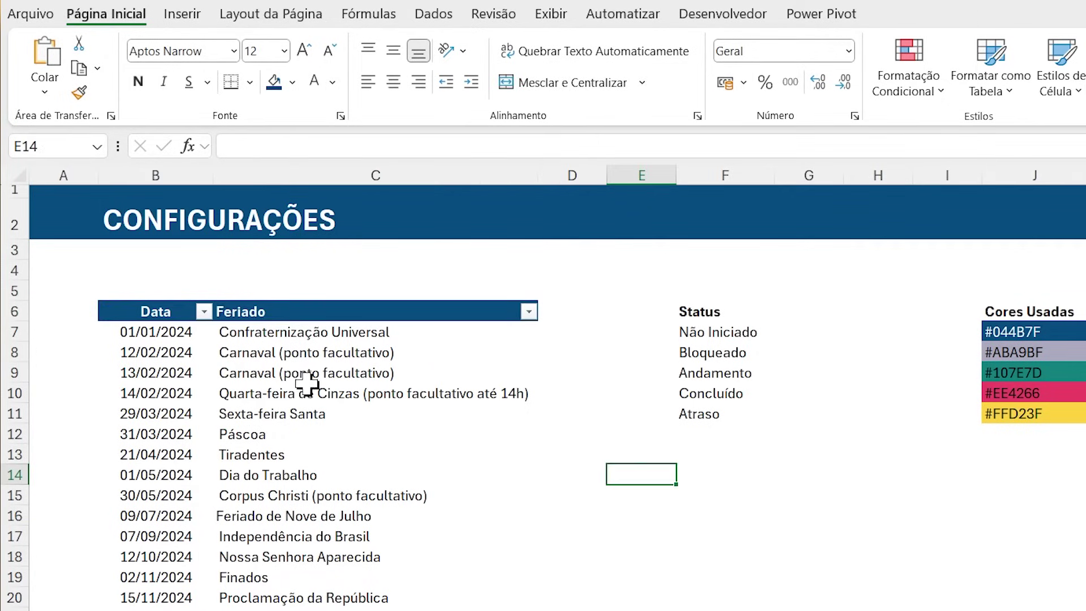
Step: Narrow empty column A on the Configurações sheet so the holiday table sits closer to the sheet's edge
drag(99, 170, 51, 171)
click(523, 556)
drag(113, 310, 339, 601)
click(108, 609)
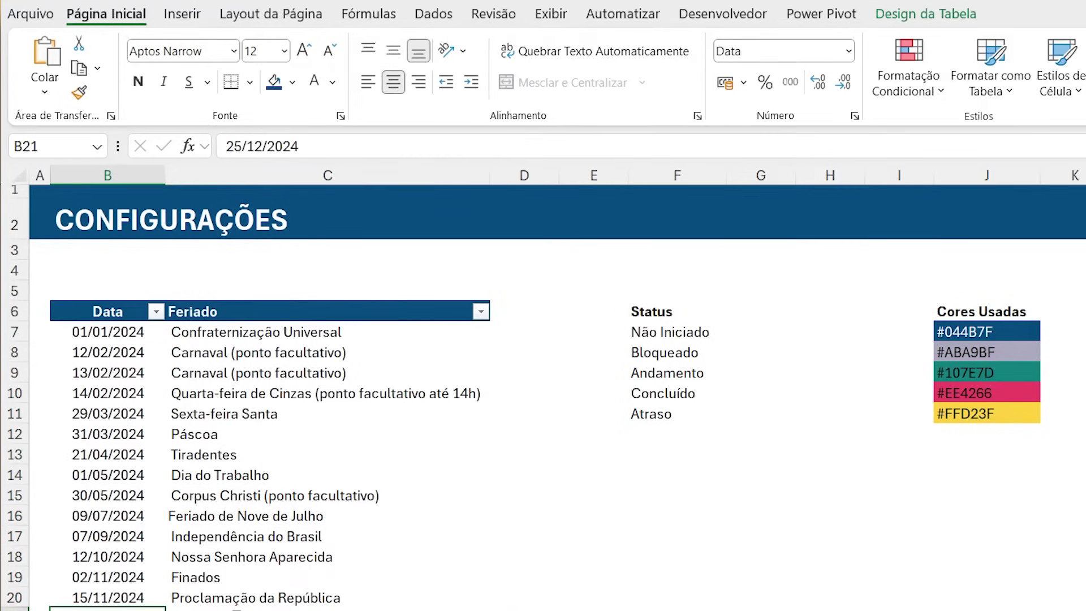
scroll(84, 541, down, 2)
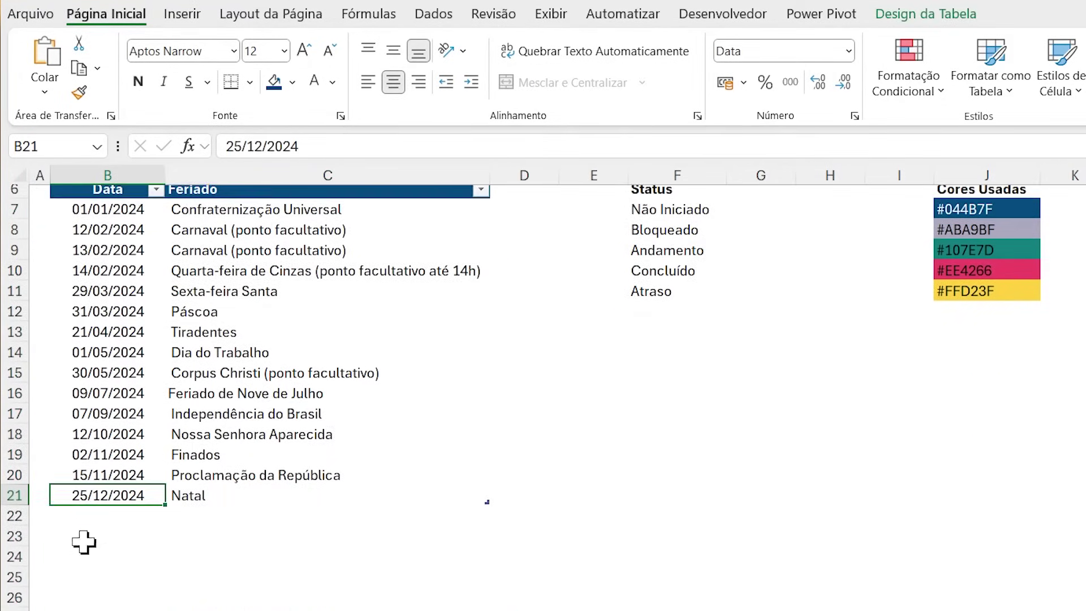
scroll(235, 573, up, 2)
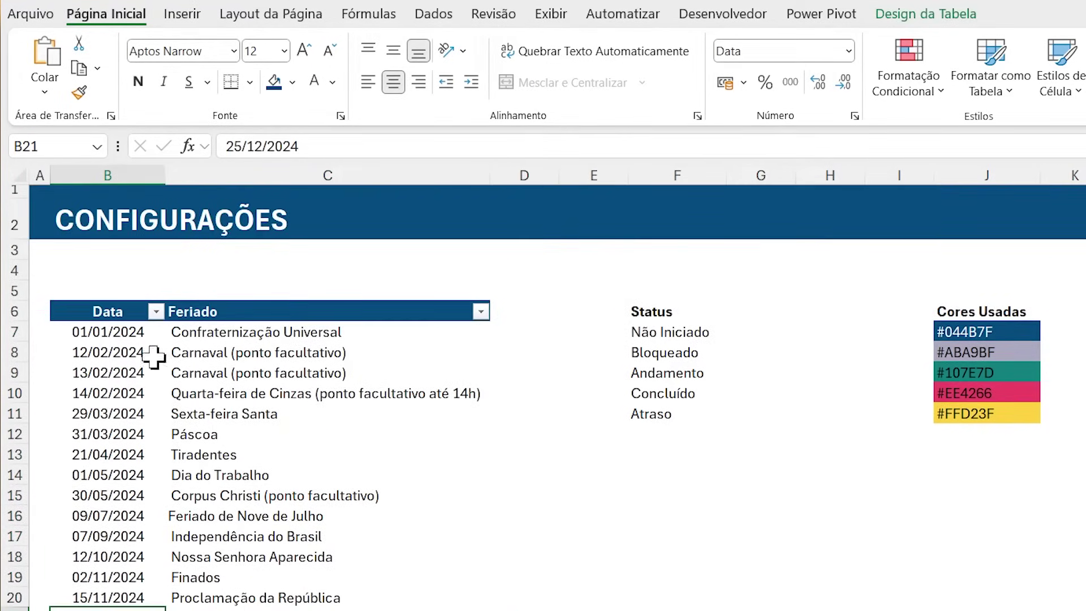
Step: Rename the holiday table as tFeriados
drag(111, 315, 340, 600)
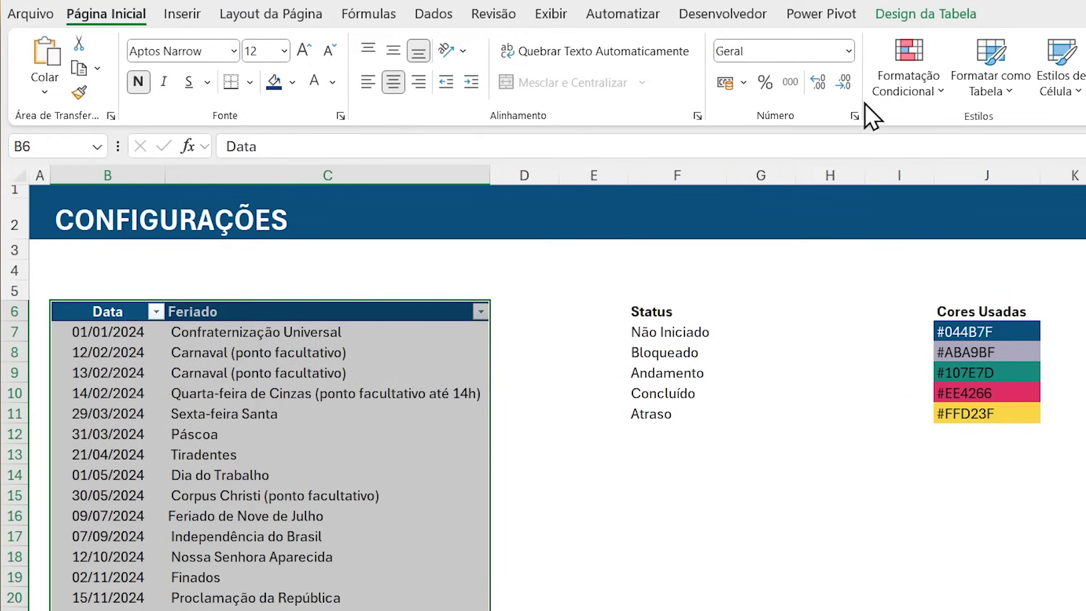
click(907, 21)
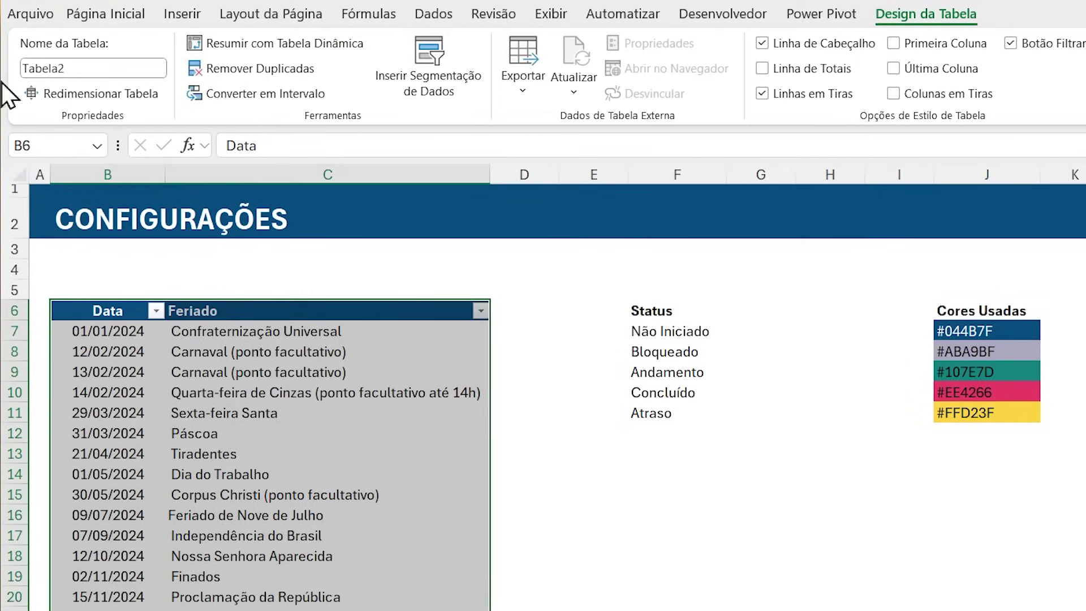
double_click(57, 68)
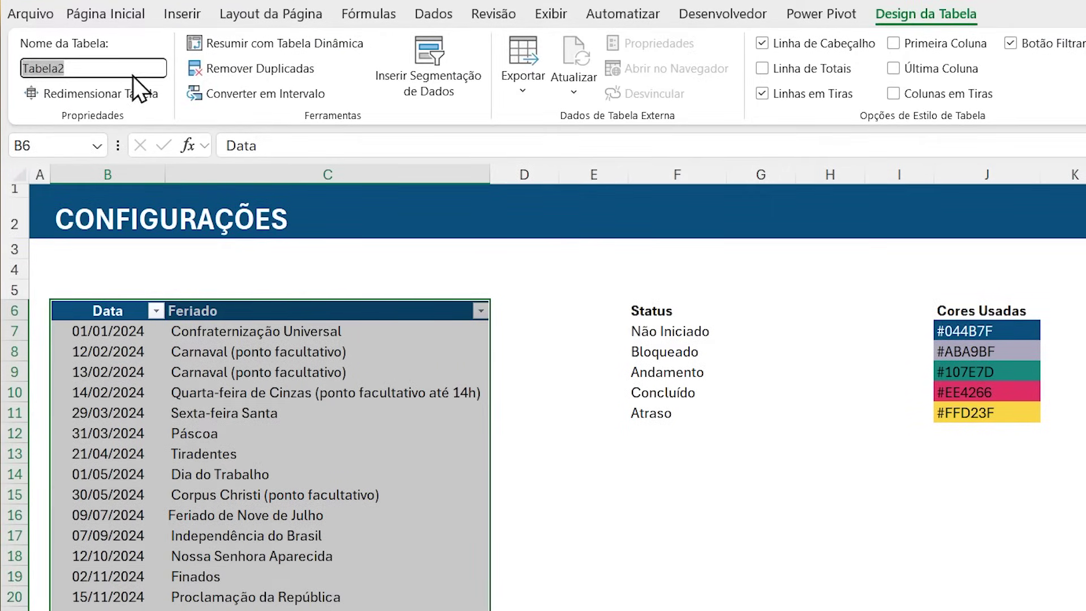
key(BackSpace)
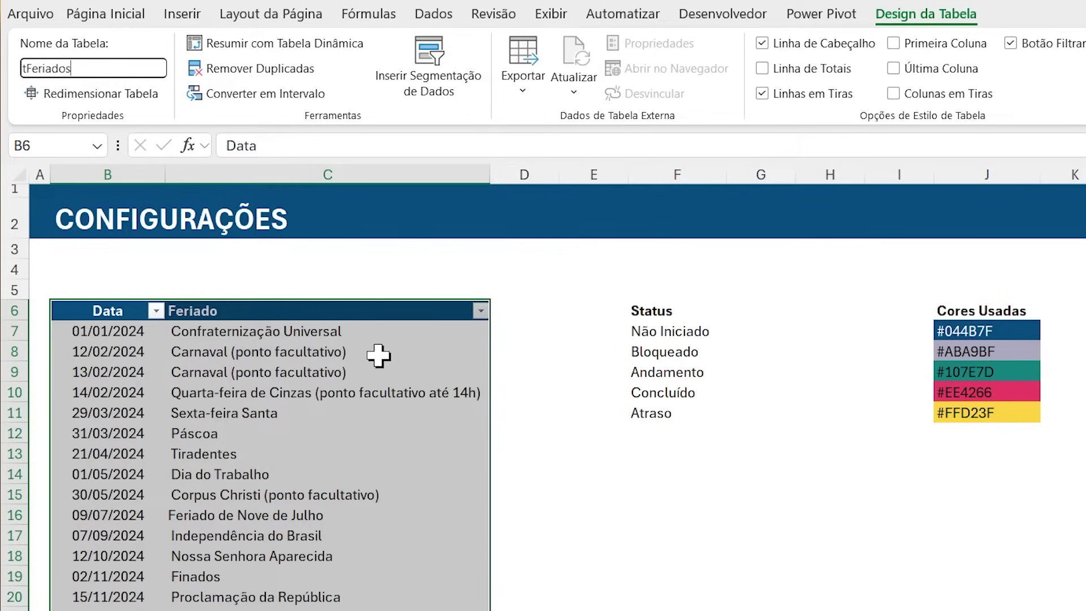
key(Return)
drag(99, 311, 318, 608)
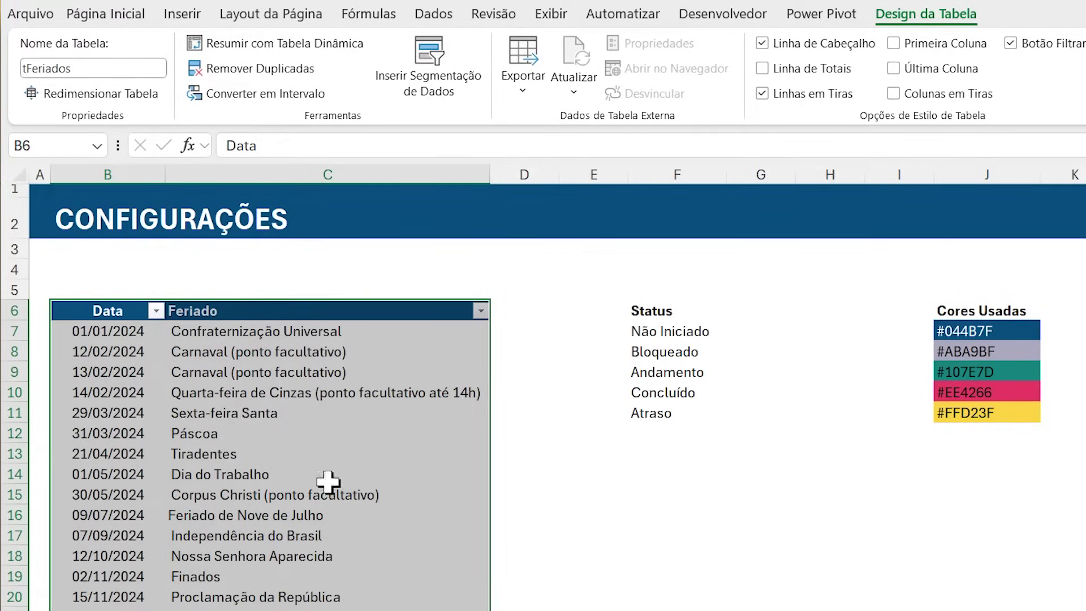
click(302, 421)
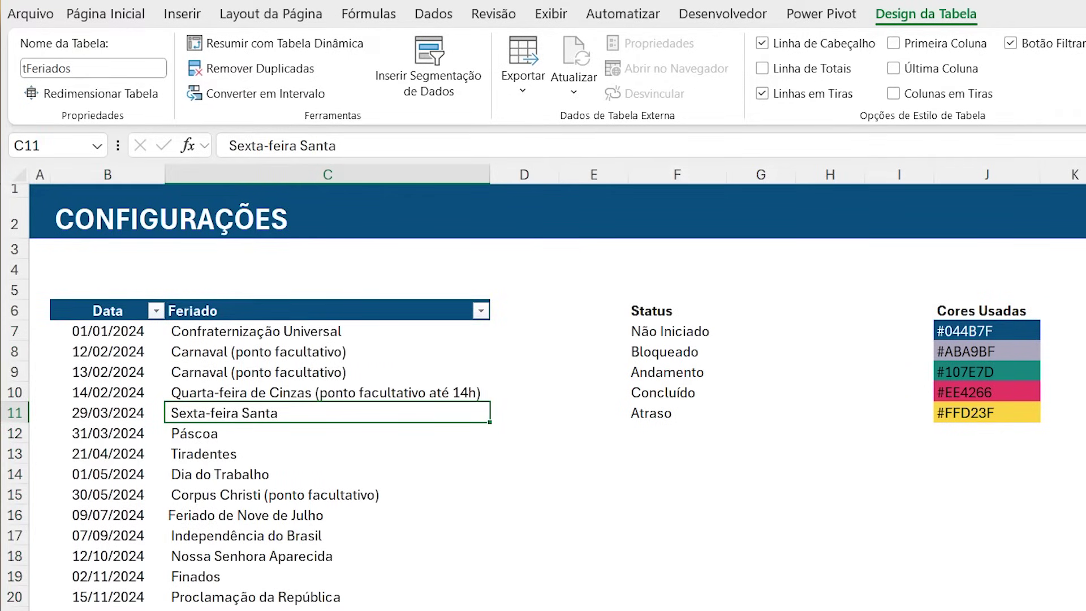
drag(95, 312, 107, 608)
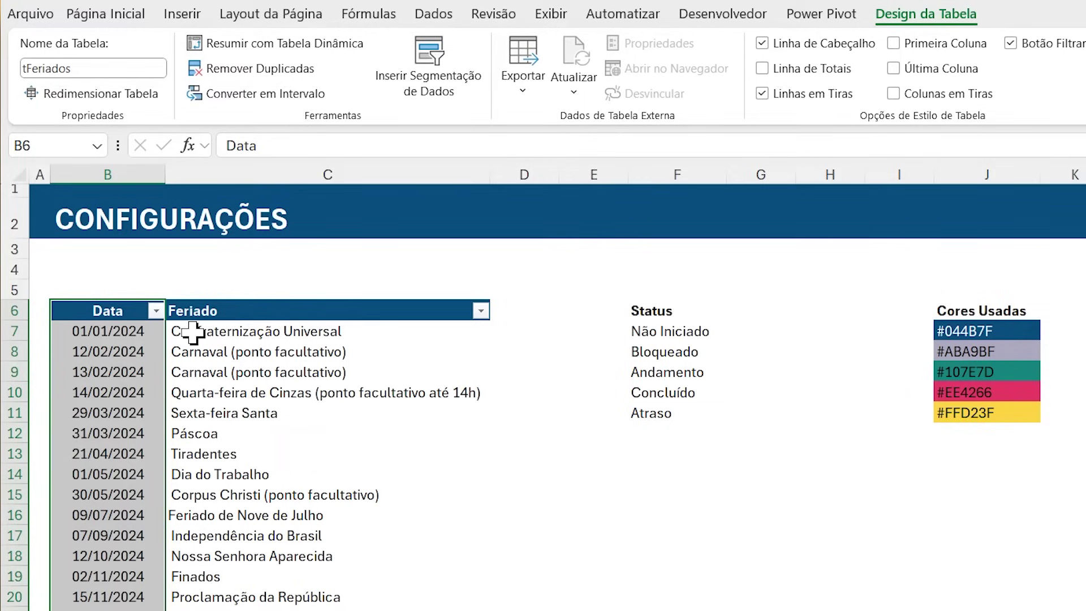
drag(107, 310, 126, 599)
drag(107, 310, 119, 608)
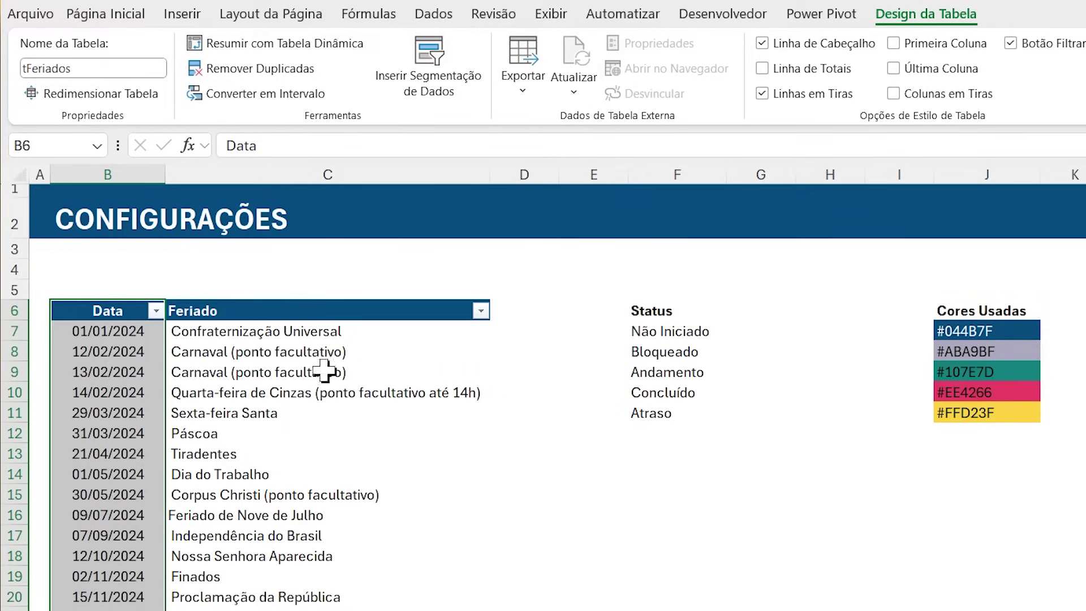
click(520, 435)
Step: Start a new defined name called cDataFeriado with workbook scope in the Name Manager
drag(92, 310, 385, 606)
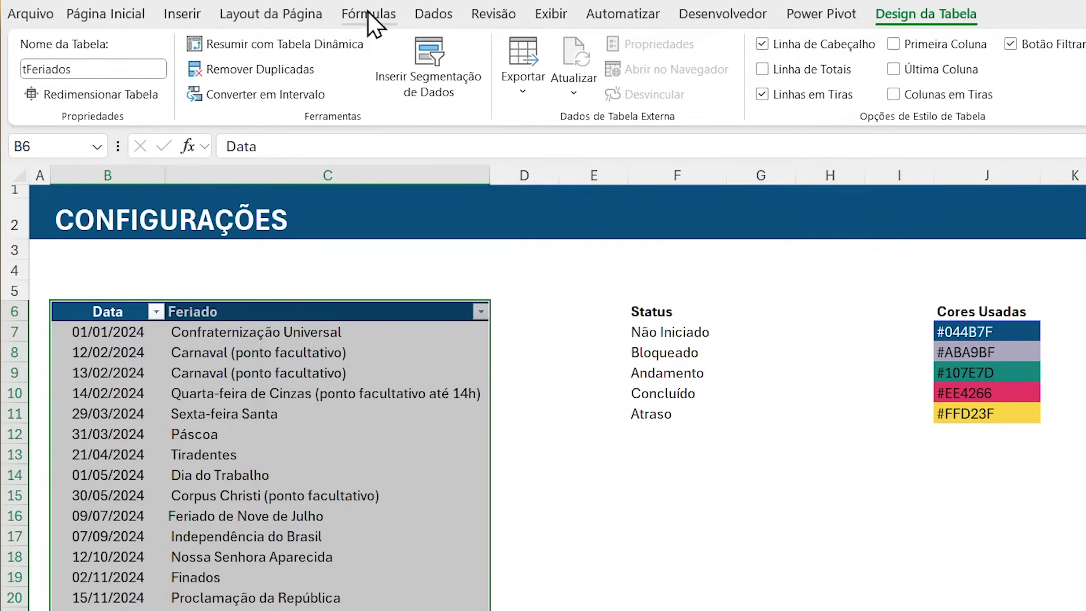
click(368, 15)
click(728, 65)
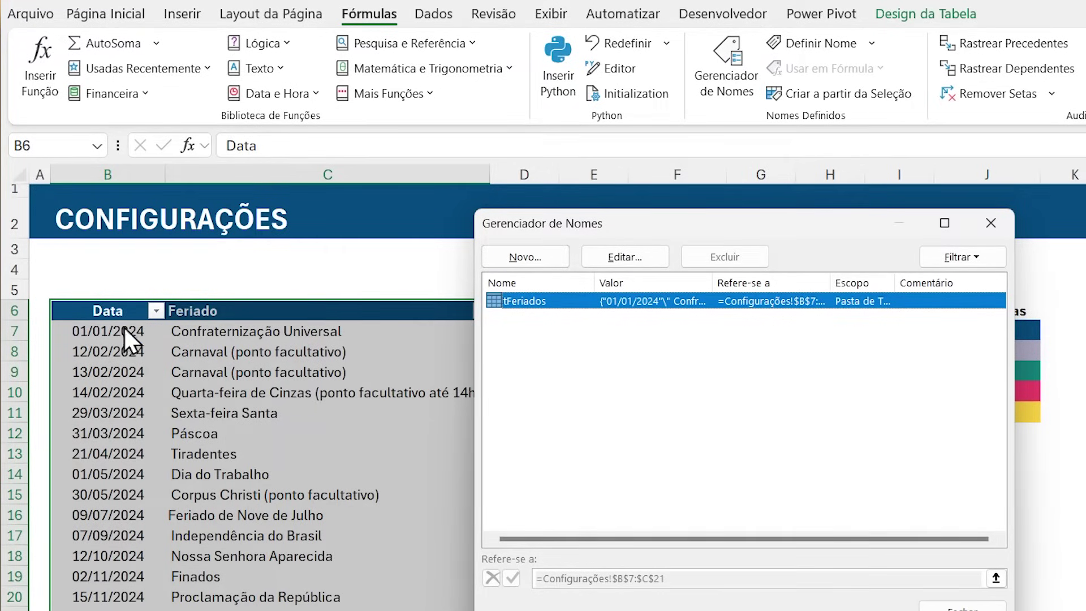
click(525, 259)
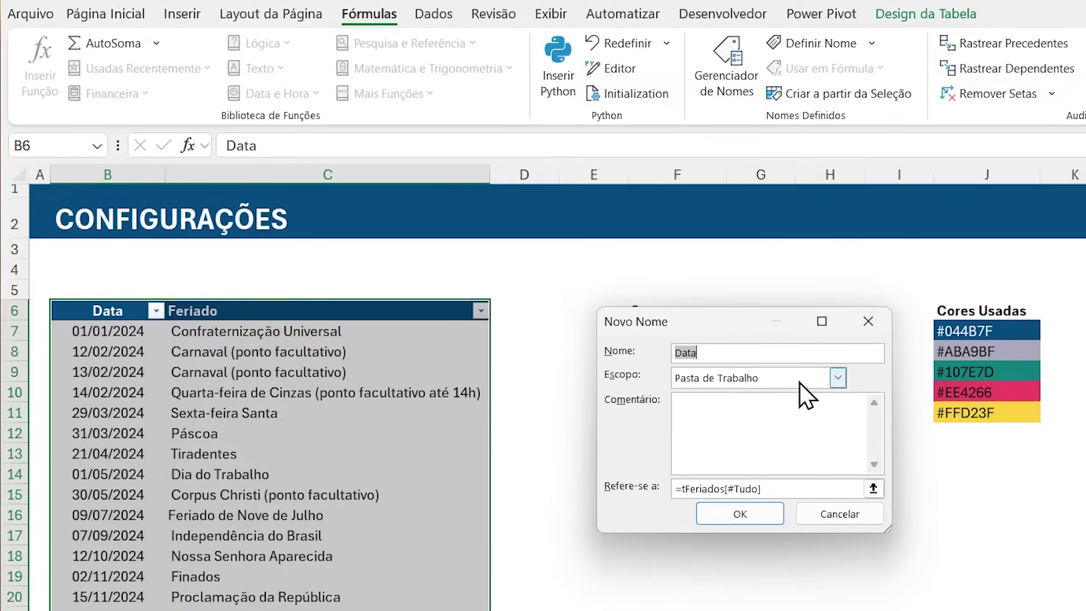
text(c)
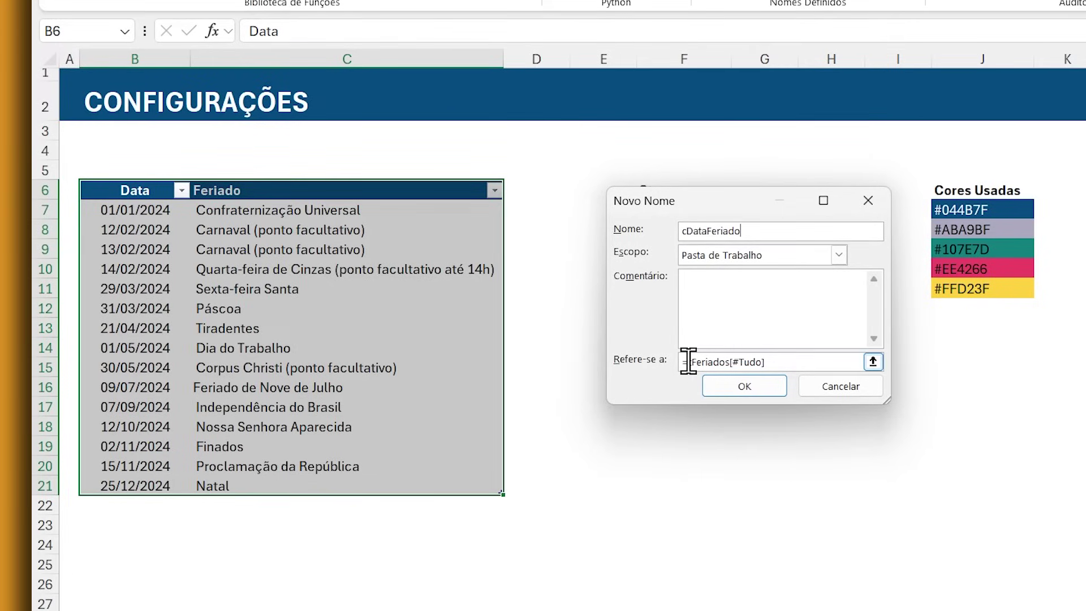
Step: Set the cDataFeriado name to refer to =tFeriados[Data], save it and close the Name Manager
click(780, 361)
key(BackSpace)
key(BackSpace)
key(BackSpace)
drag(683, 232, 740, 233)
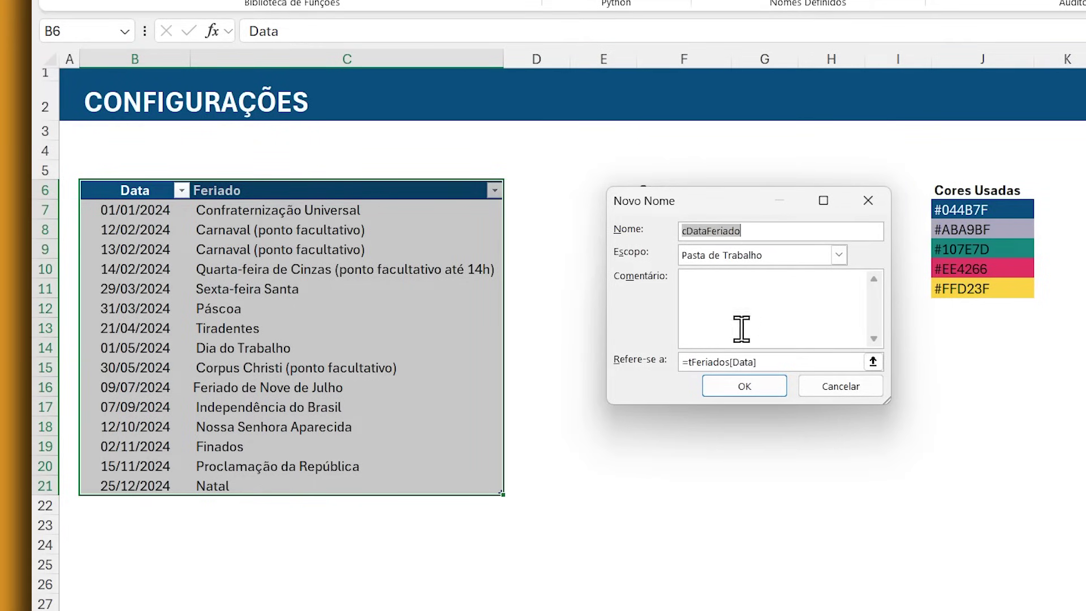
click(684, 364)
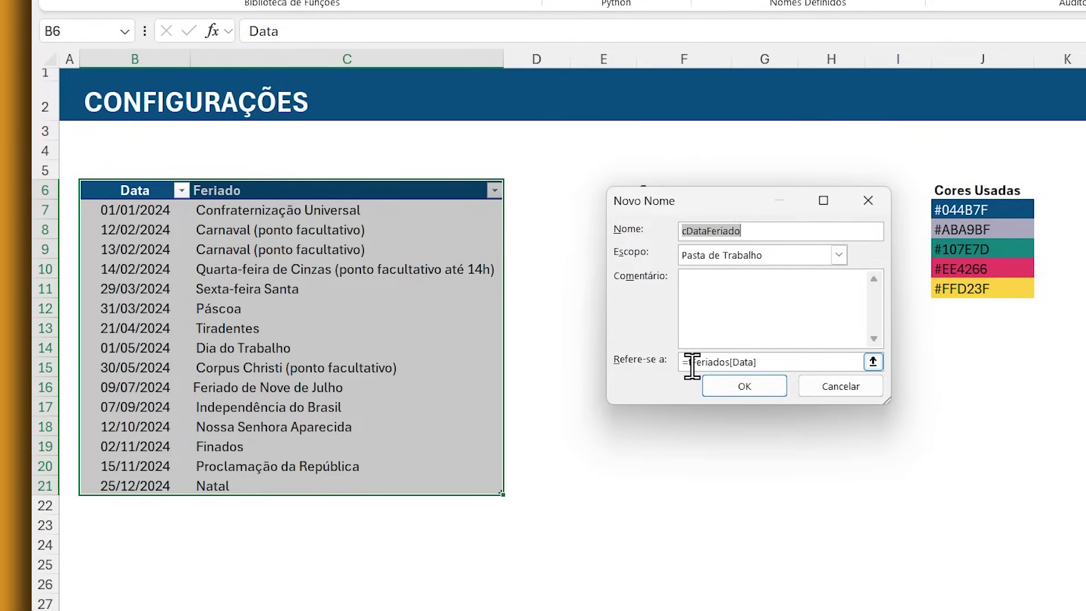
drag(688, 365, 728, 363)
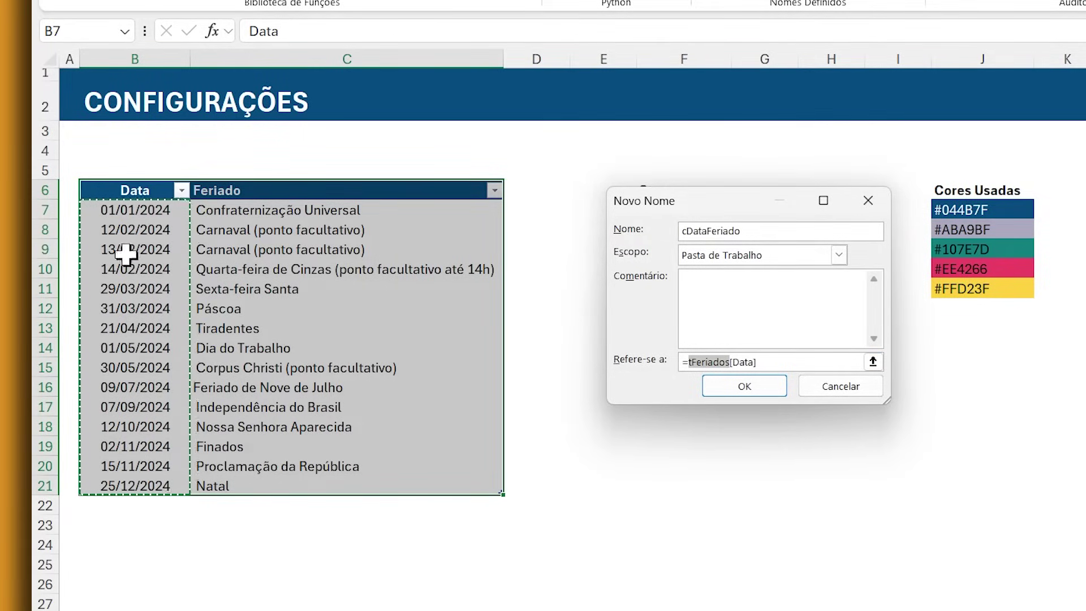
click(774, 362)
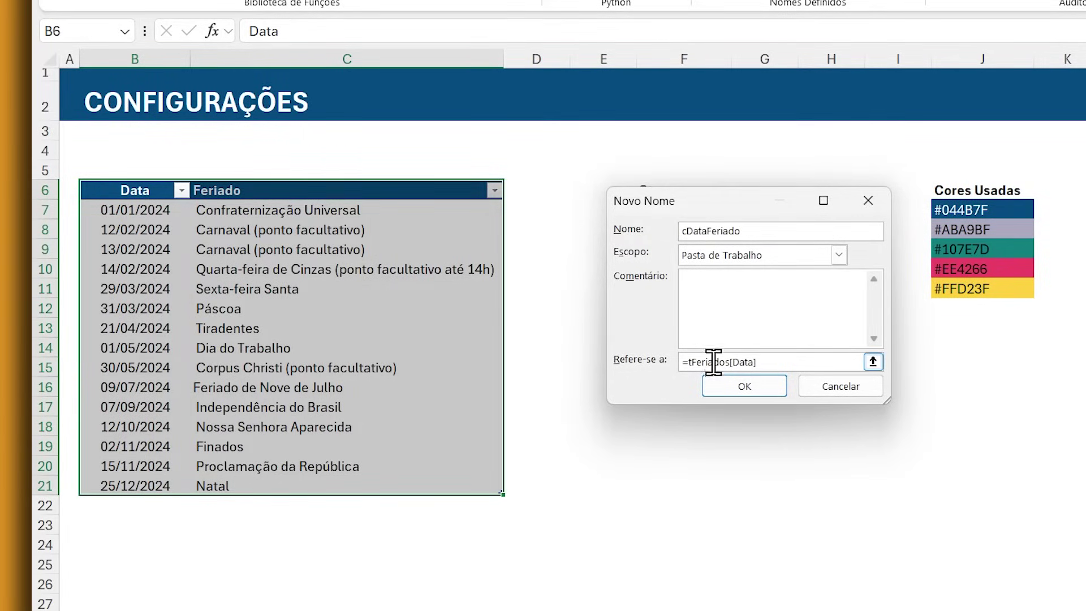
click(747, 367)
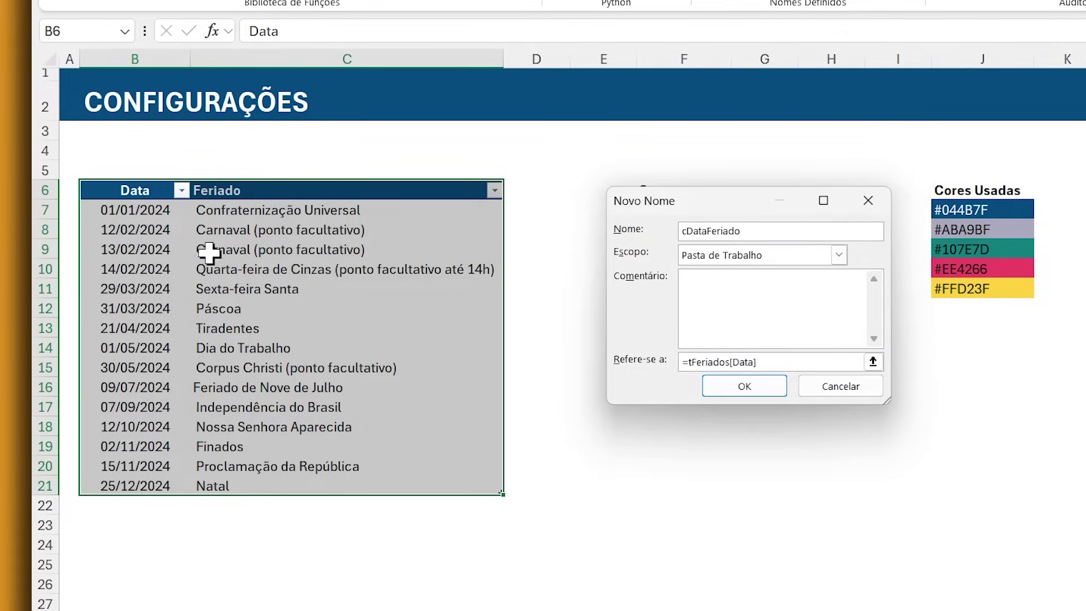
click(744, 394)
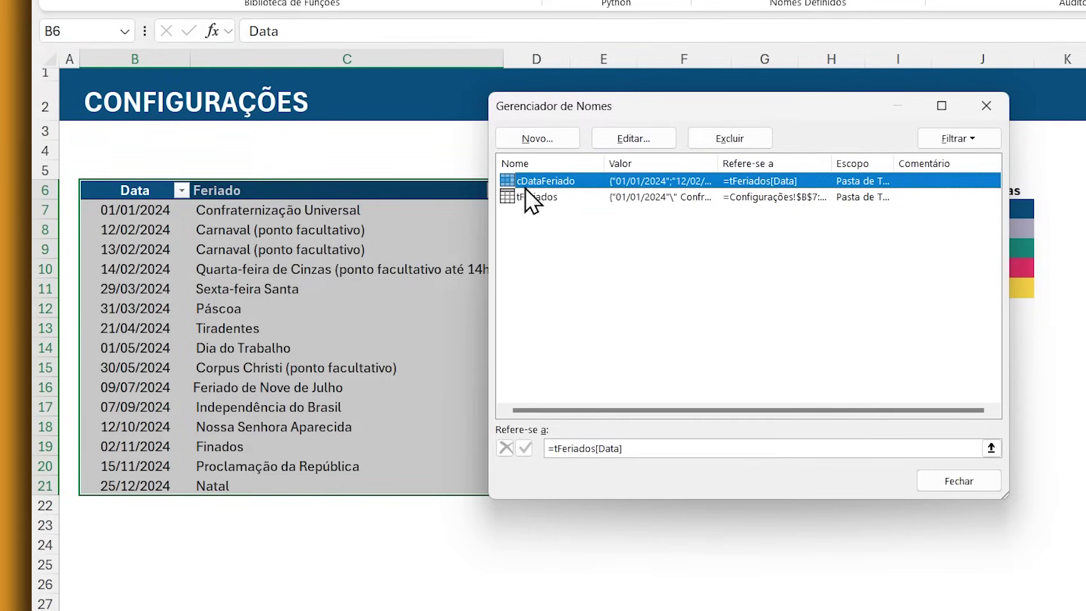
click(987, 112)
click(666, 366)
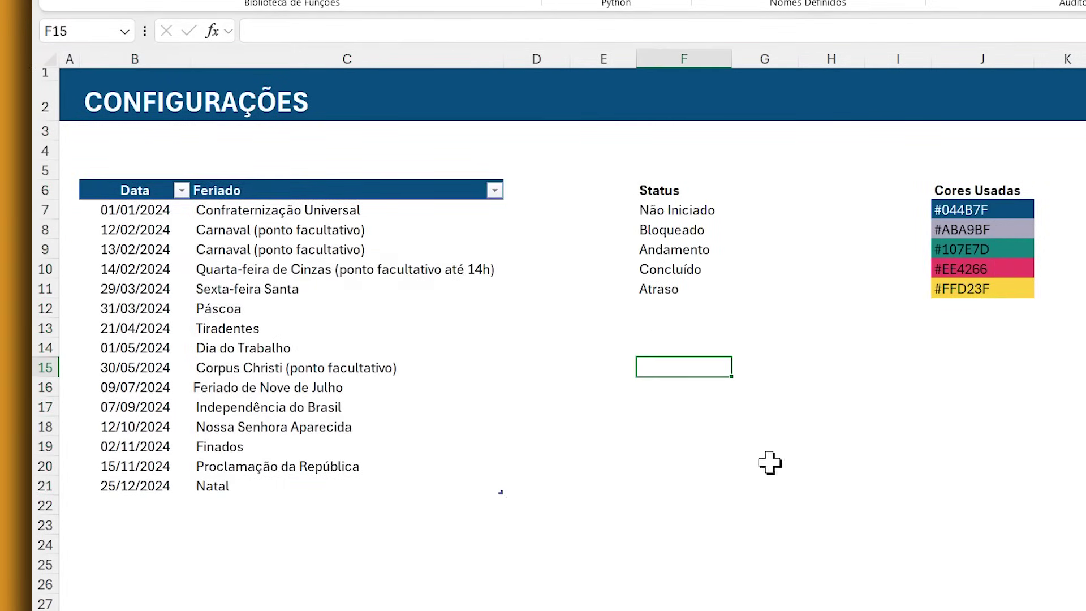
Step: Test the new defined name by entering =cDataFeriado in cell G17 and check the spilled holiday dates
click(793, 413)
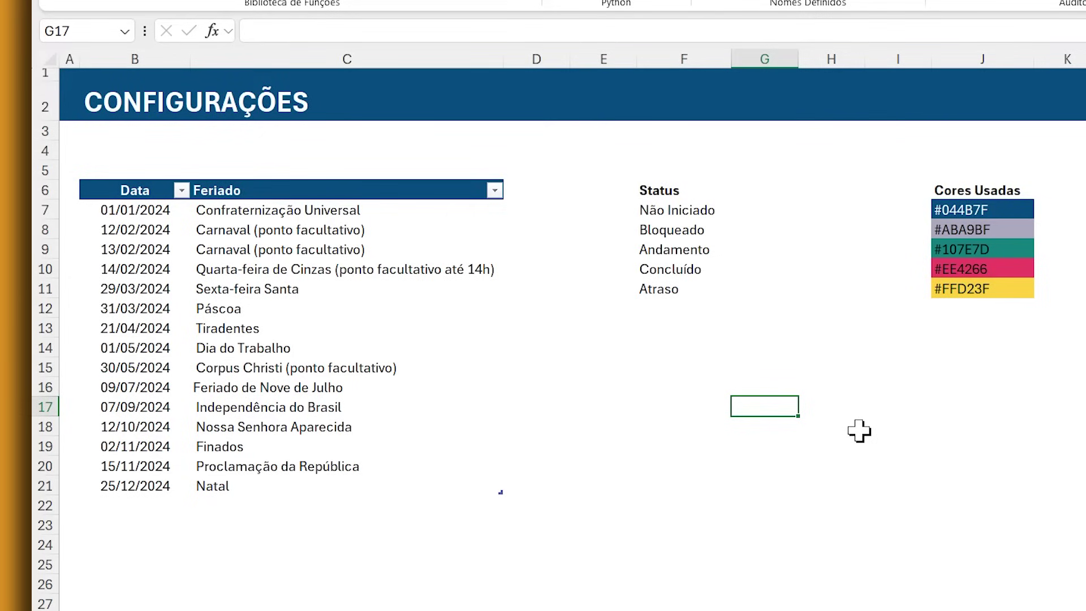
text(=cda)
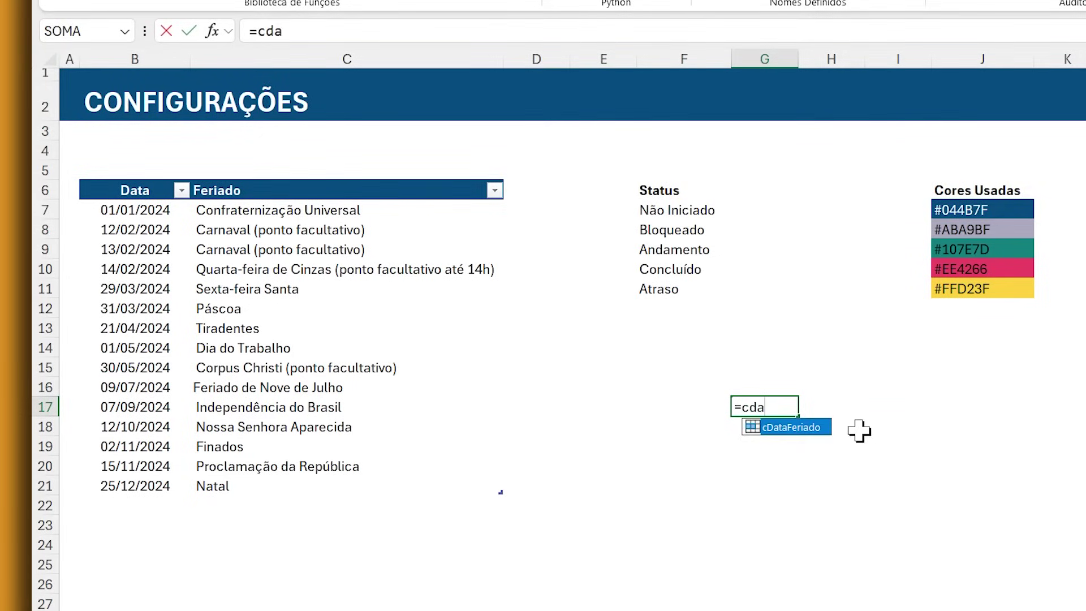
key(BackSpace)
key(BackSpace)
text(Data)
key(Tab)
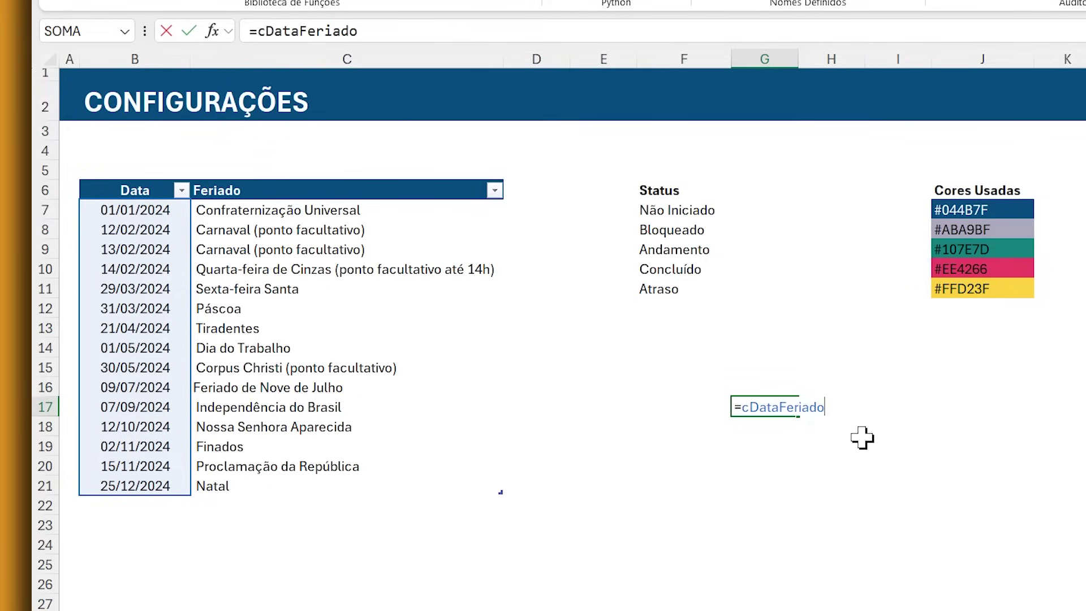
key(Return)
scroll(742, 434, down, 5)
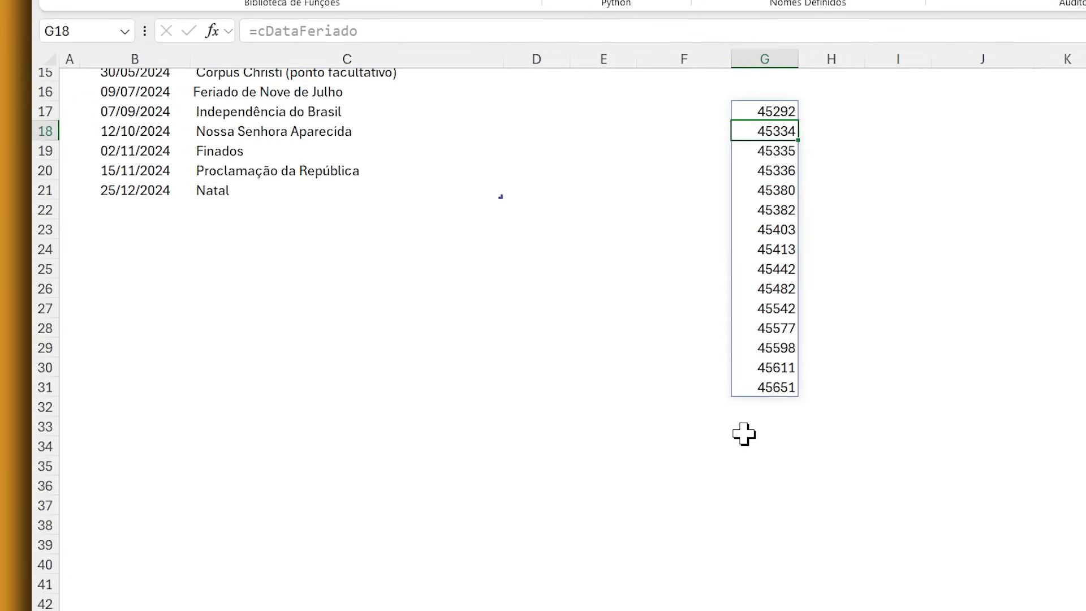
scroll(78, 157, up, 3)
Step: Delete the test formula from cell G17
click(771, 287)
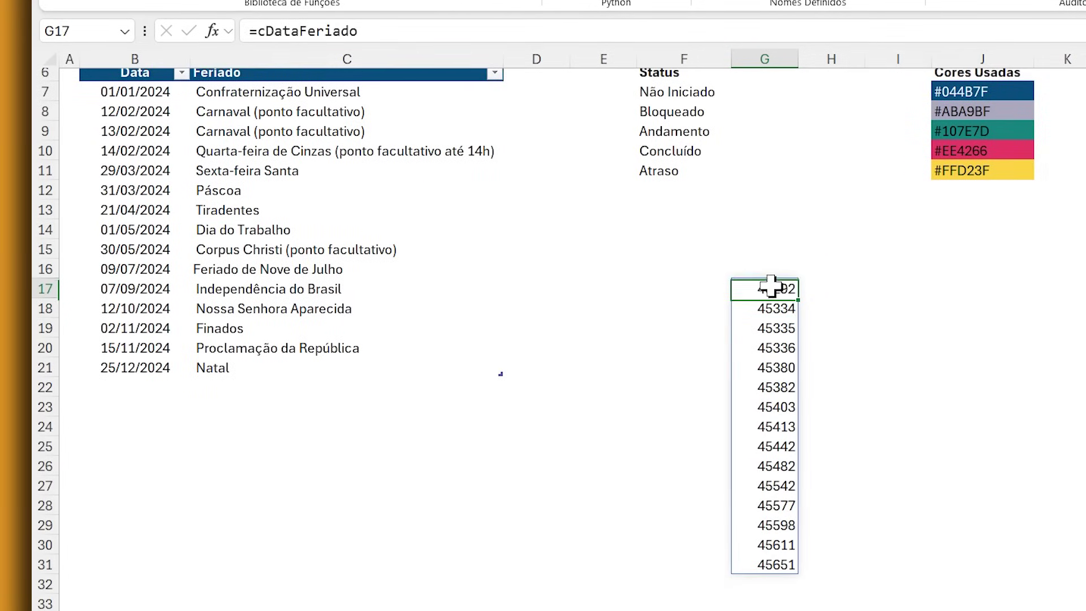
key(Delete)
scroll(388, 293, up, 2)
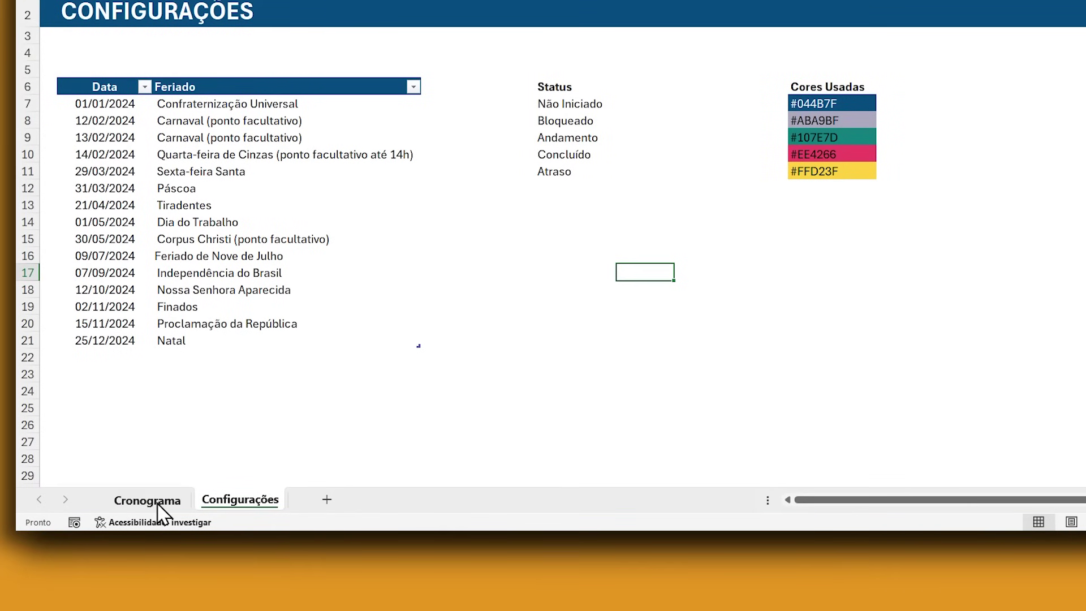
Step: On the Cronograma sheet, begin a DIATRABALHO.INTL formula in G7 with F7 as the start date and H7 as the days
click(150, 500)
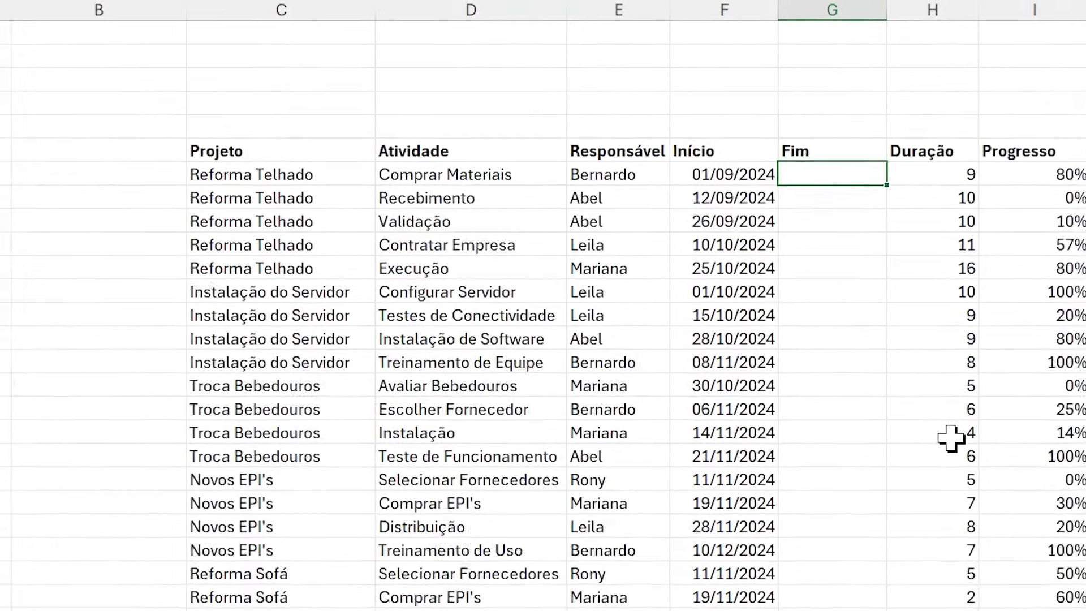
text(=)
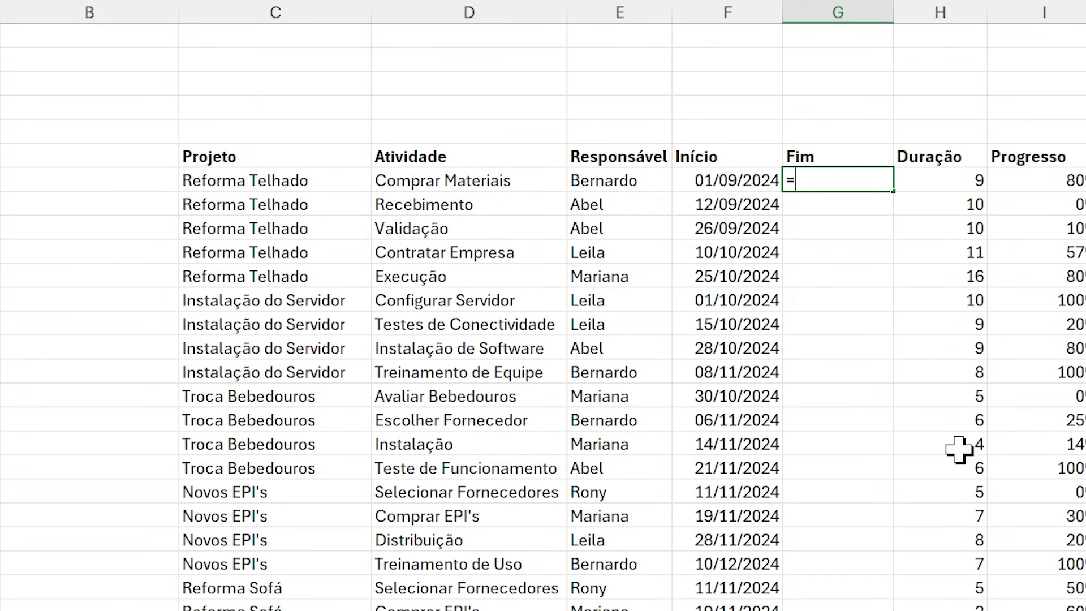
text(dia)
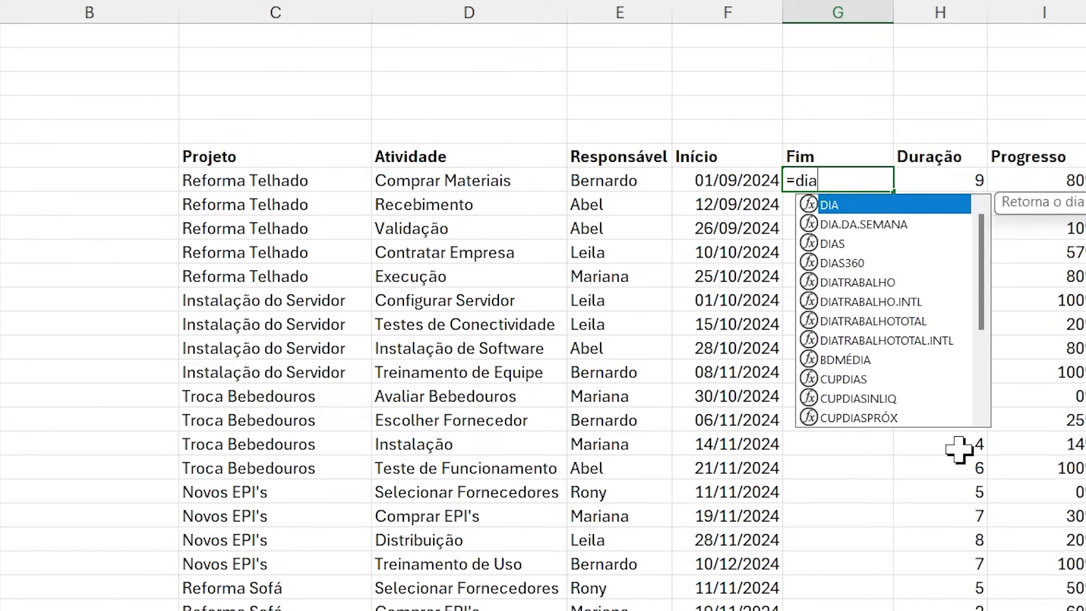
text(traba)
key(Down)
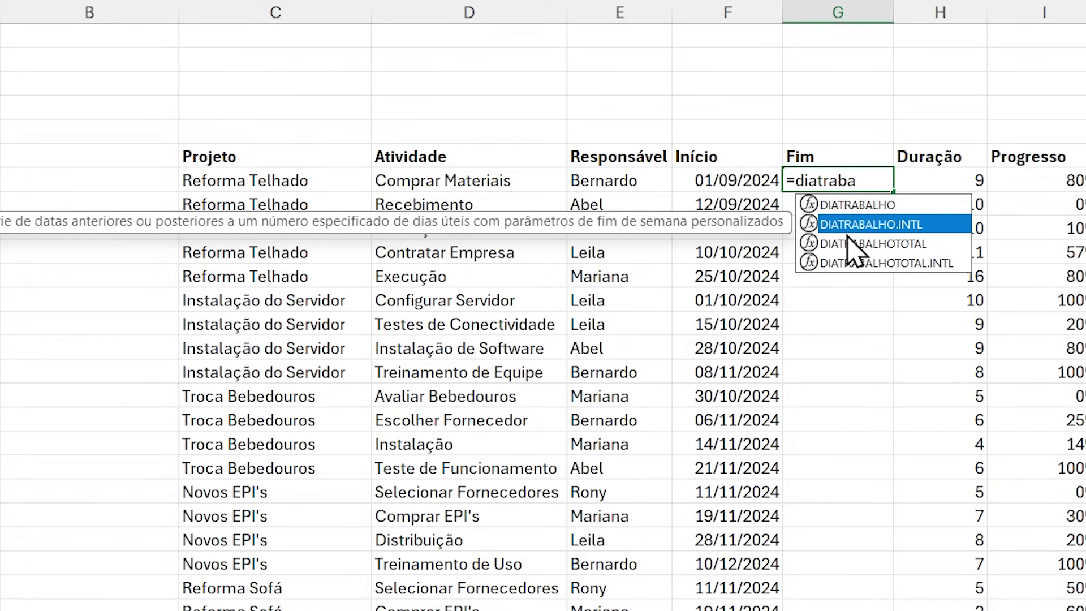
key(Tab)
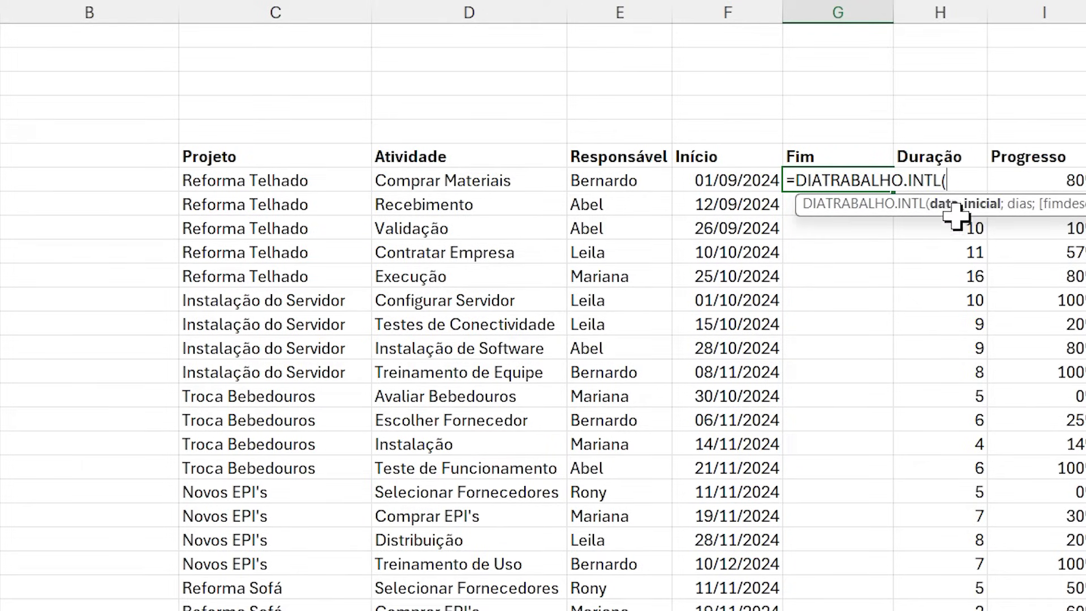
click(741, 182)
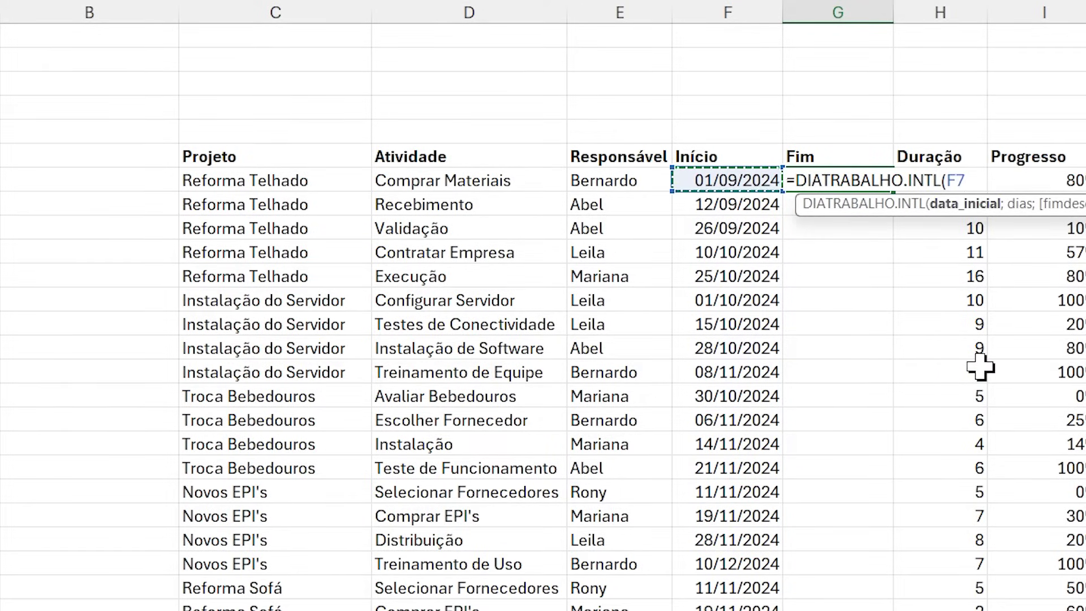
text(;)
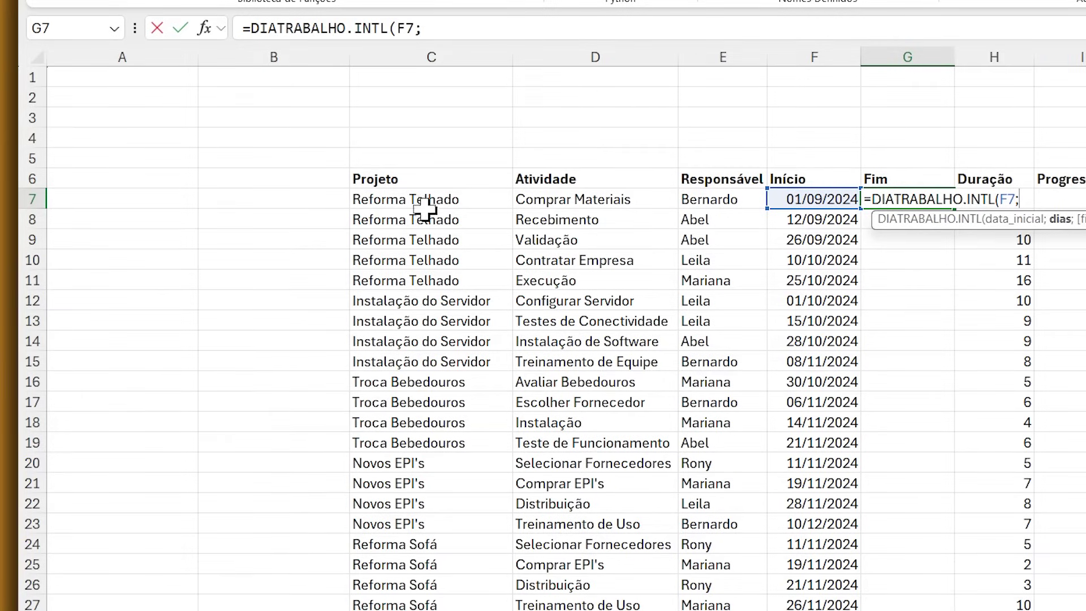
text(h7)
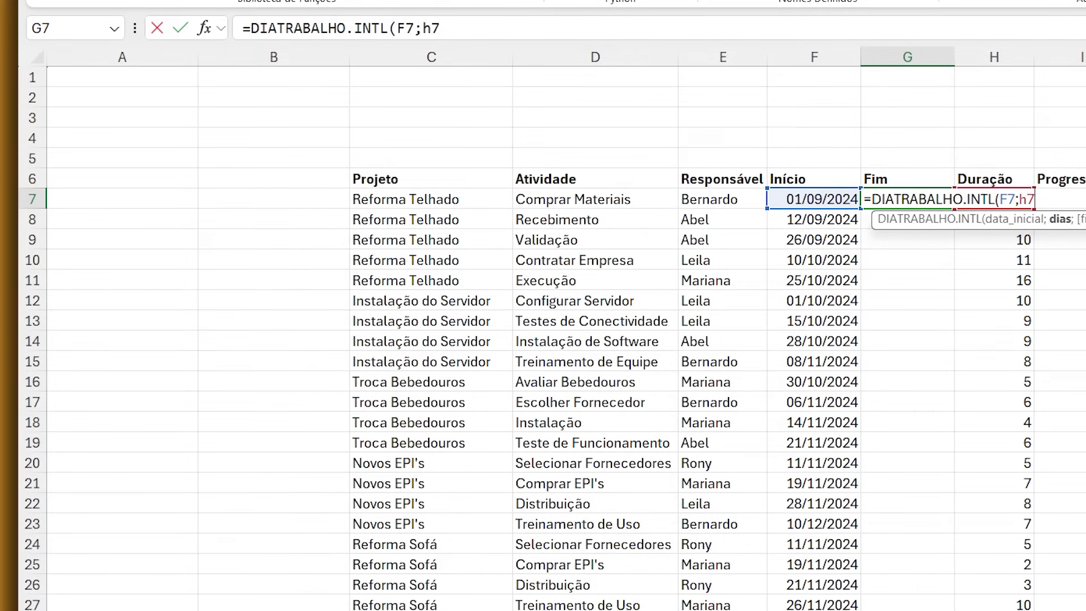
Step: Set the formula's weekend argument to 1 (Sábado, domingo) and its holidays argument to cDataFeriado
text(;)
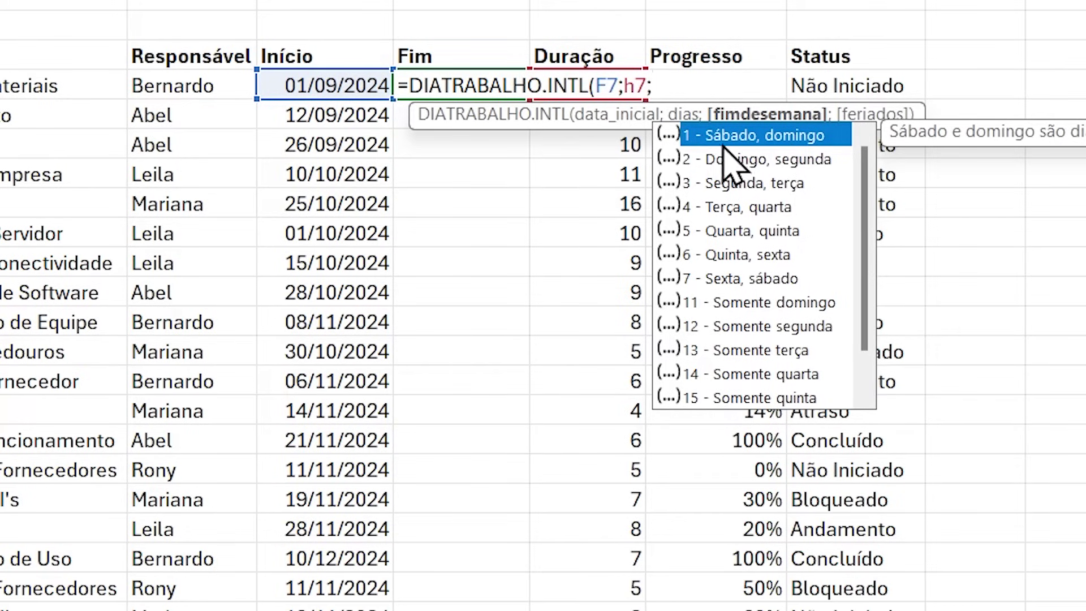
scroll(724, 198, down, 1)
scroll(727, 249, up, 1)
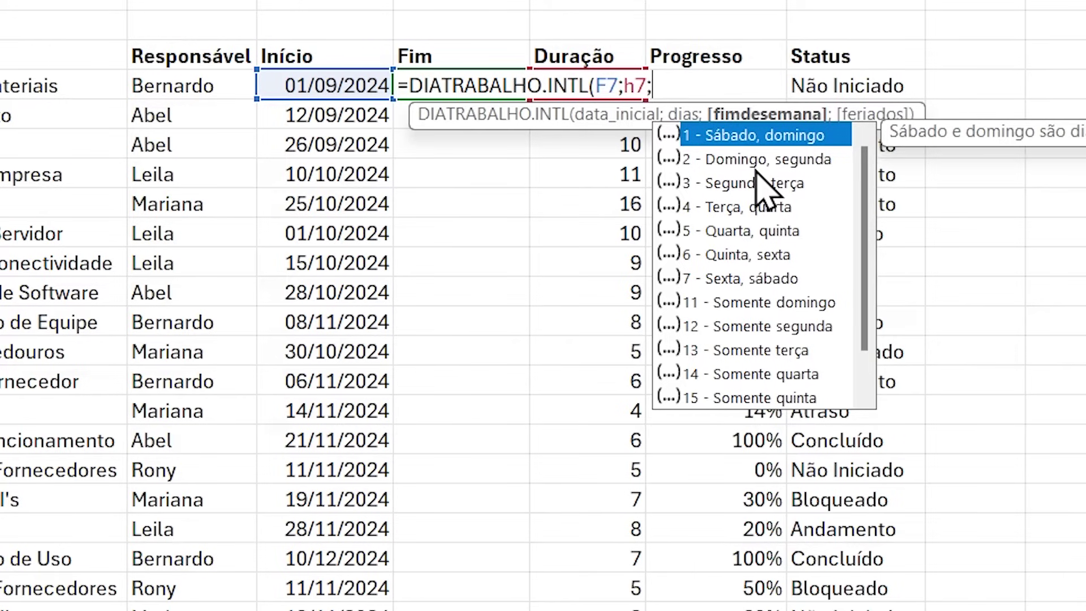
text(1)
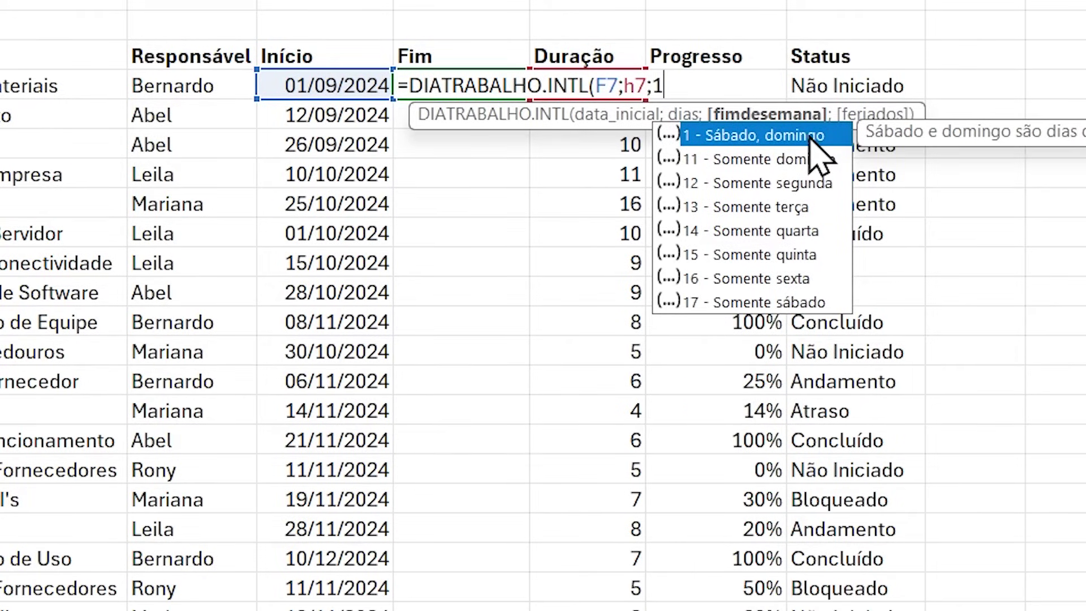
text(;)
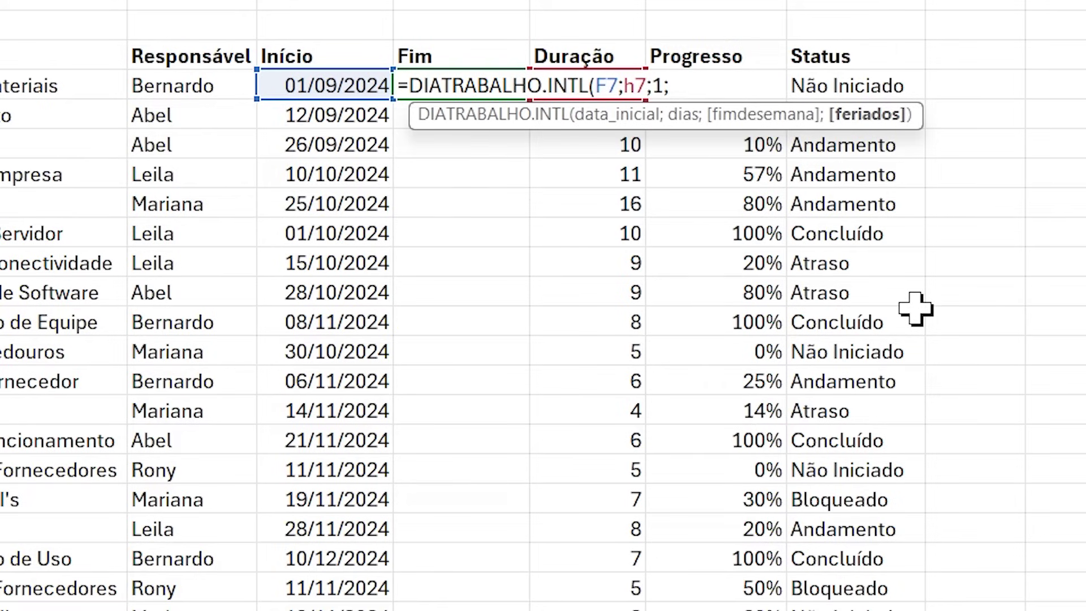
text(cDataFeria)
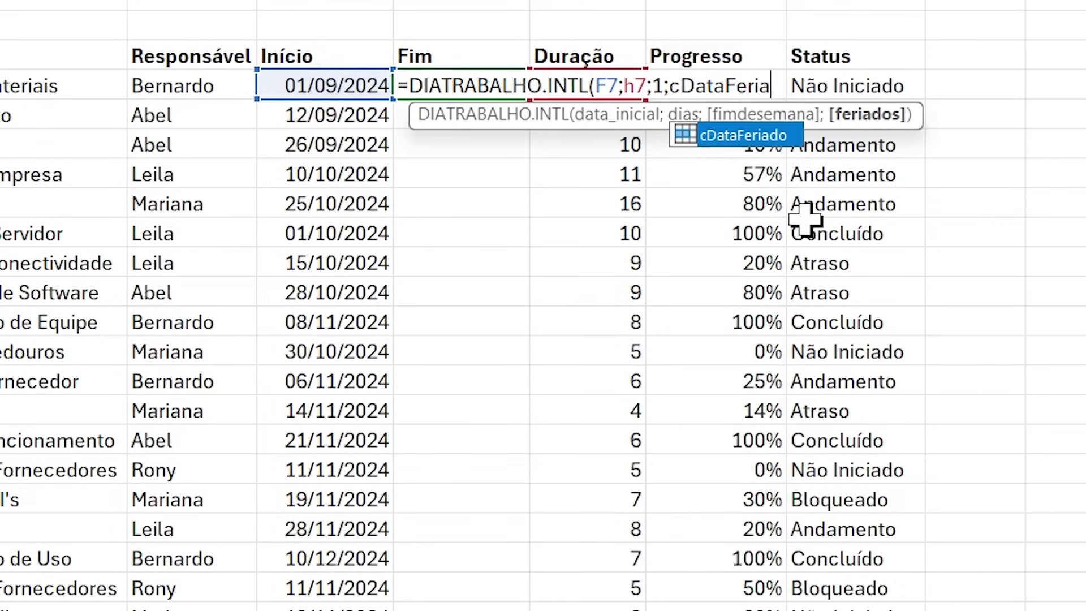
double_click(746, 138)
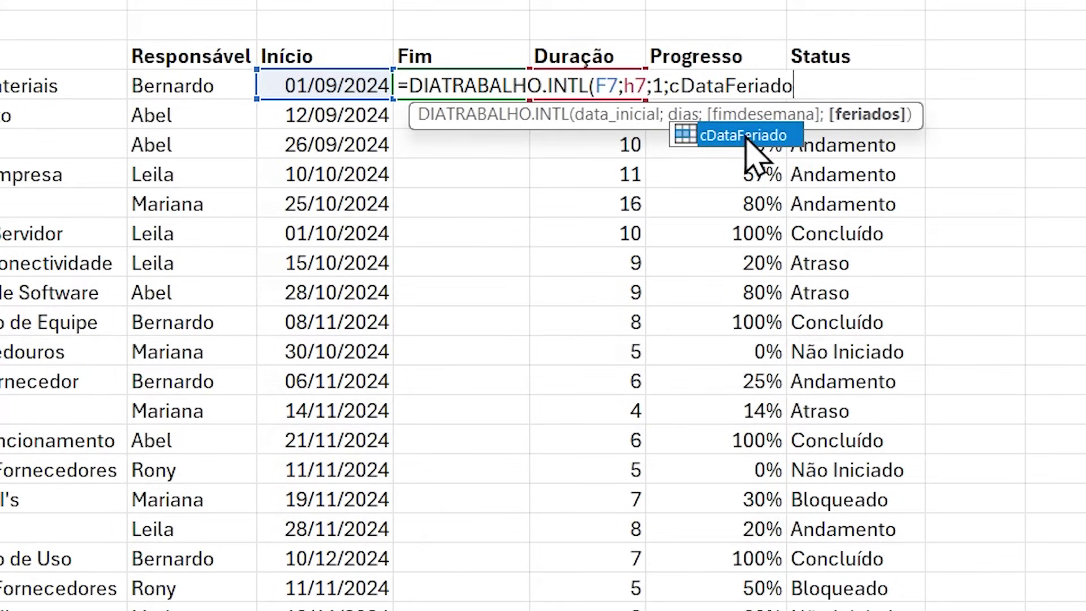
Step: Close the DIATRABALHO.INTL formula with -1 appended, and fill it down the Fim column to row 29
text())
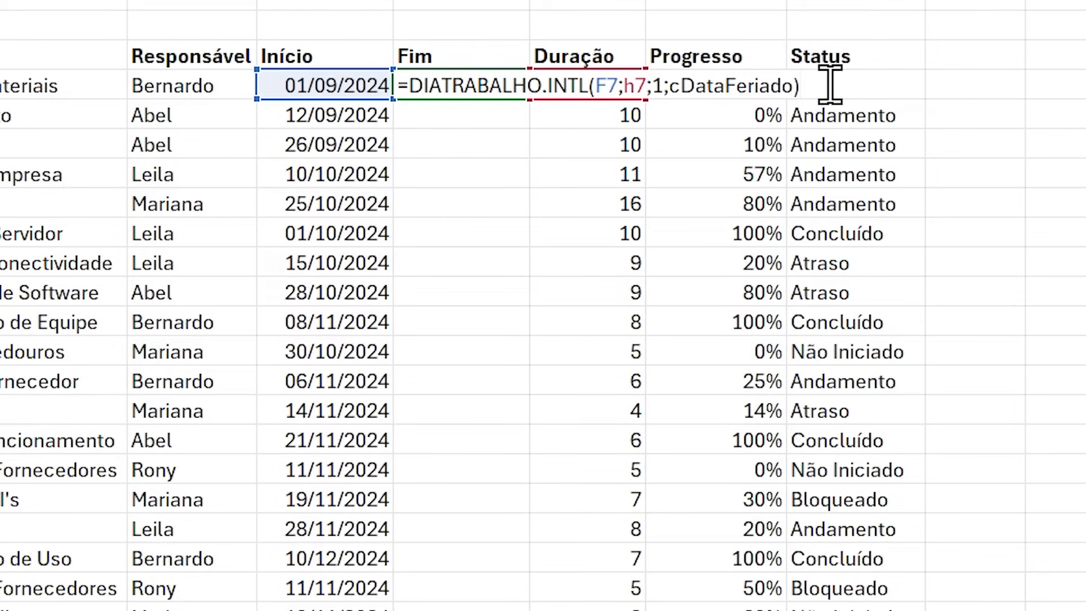
text(-1)
key(Return)
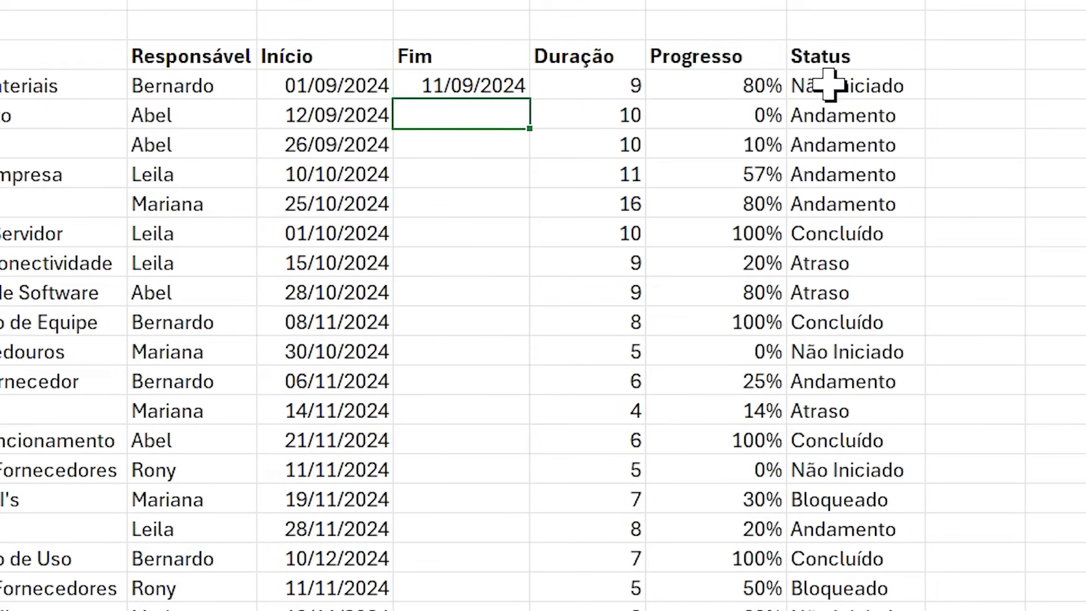
click(524, 87)
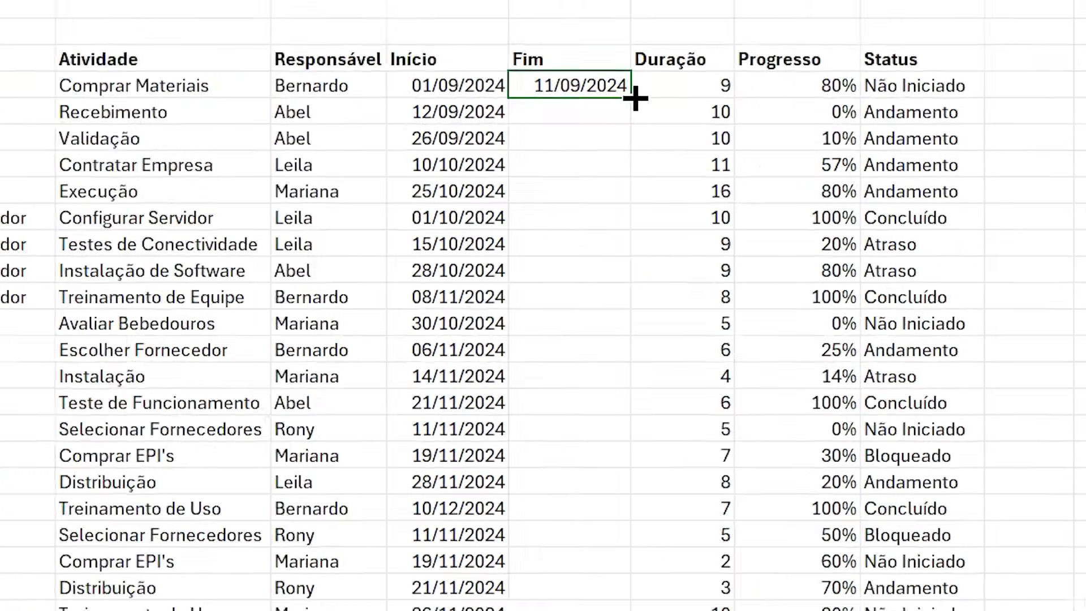
double_click(635, 98)
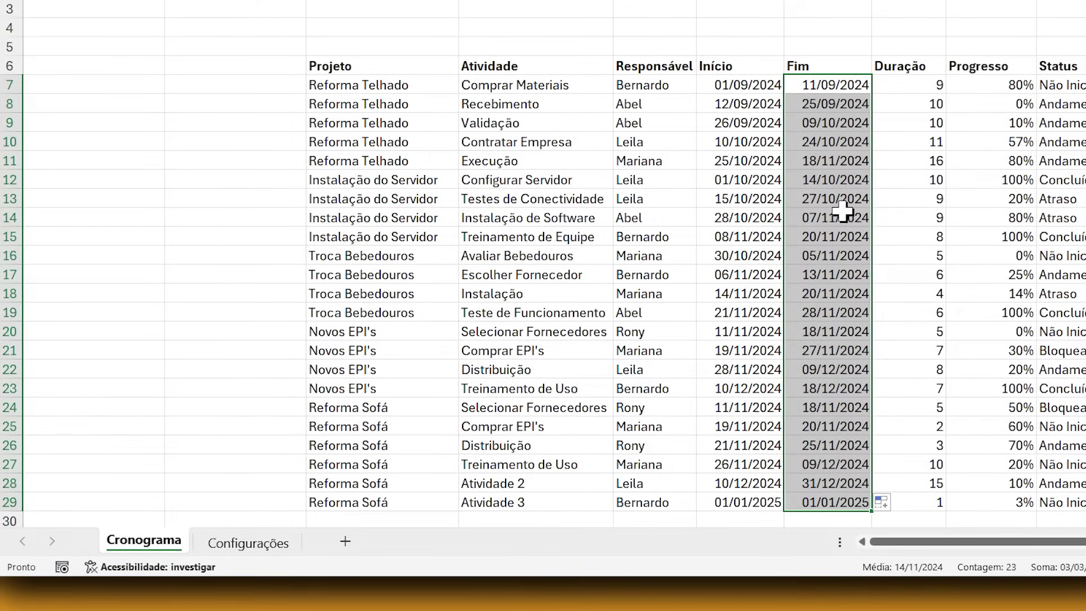
Step: Start a MÍNIMO formula in cell F5 above the Início header, with F7 as the first cell of its range
click(758, 43)
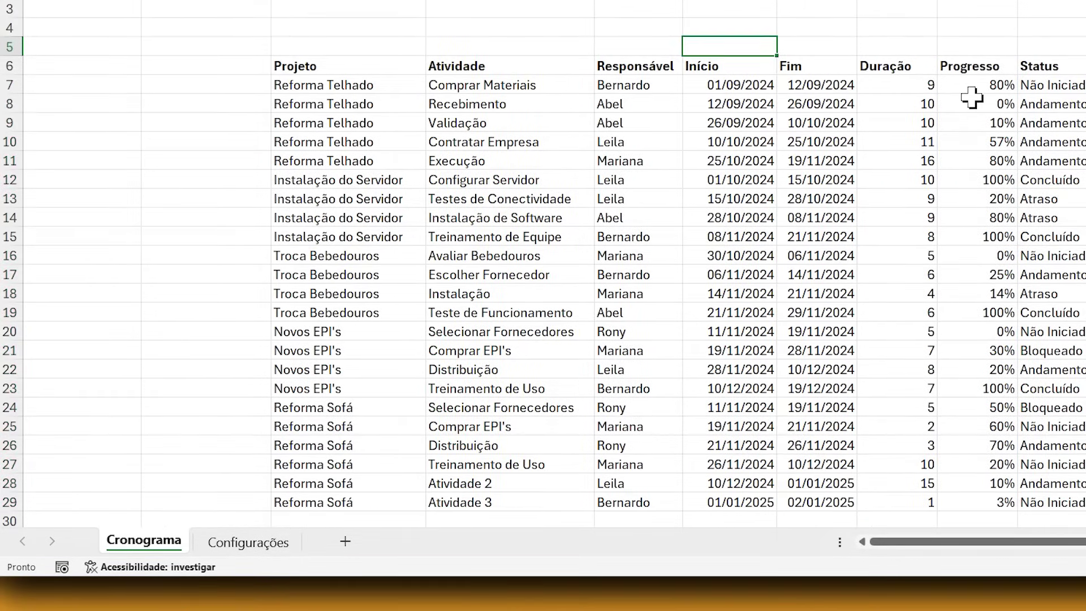
text(=mé)
key(BackSpace)
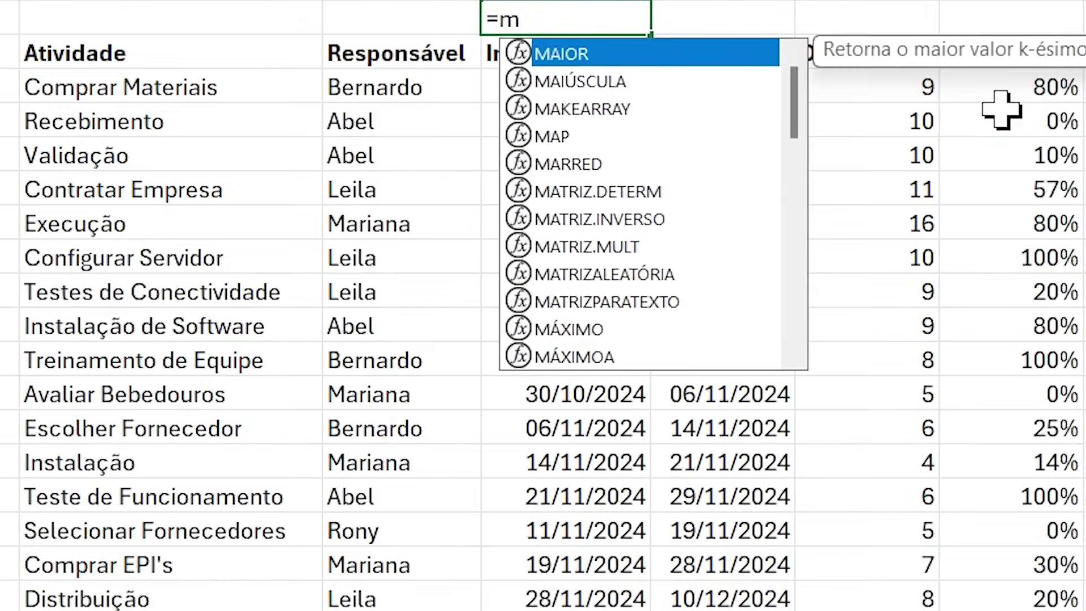
text(íni)
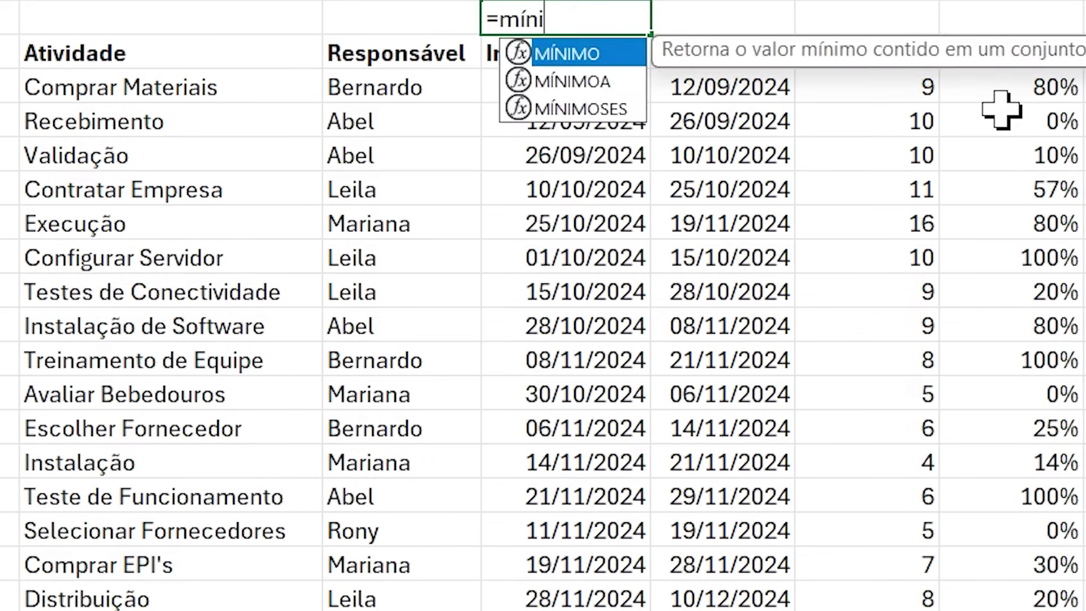
key(Tab)
drag(557, 74, 659, 8)
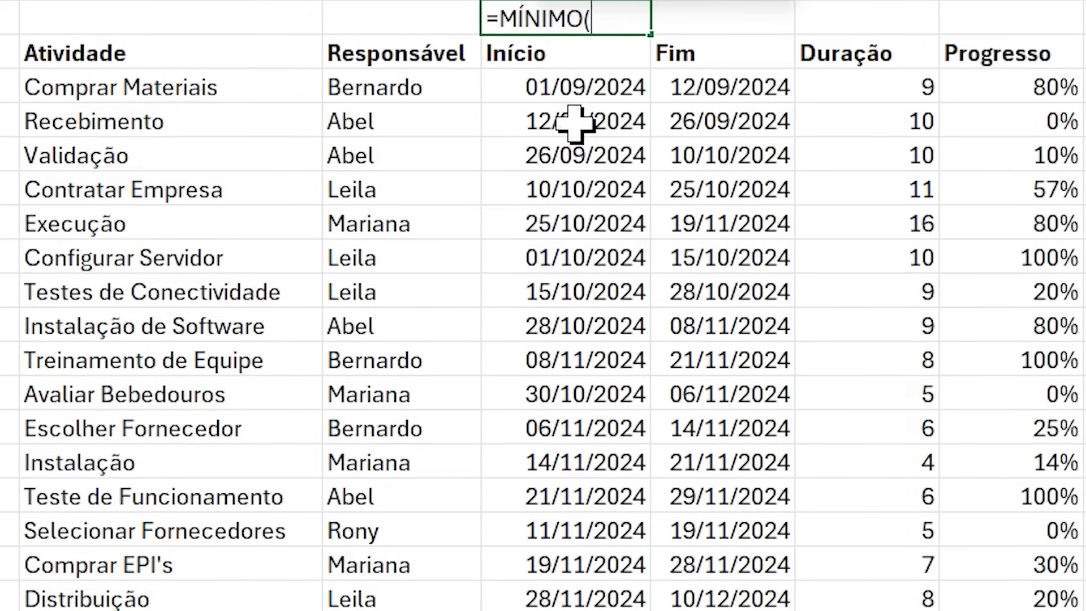
click(572, 90)
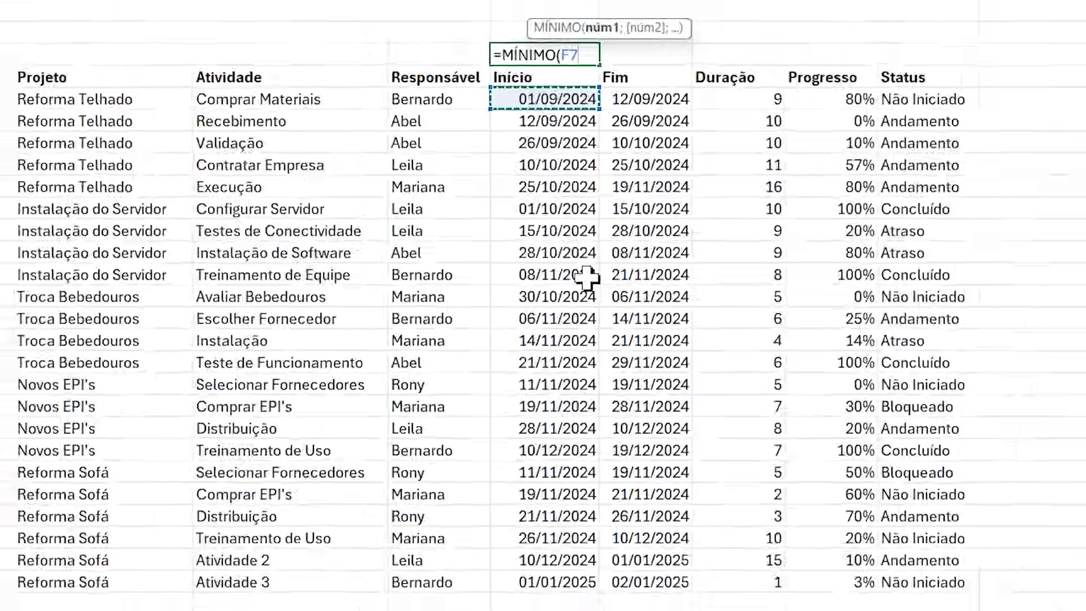
Step: Extend the MÍNIMO range from F7 down to the sheet's last row, 1048576, and complete the formula
scroll(567, 310, down, 10)
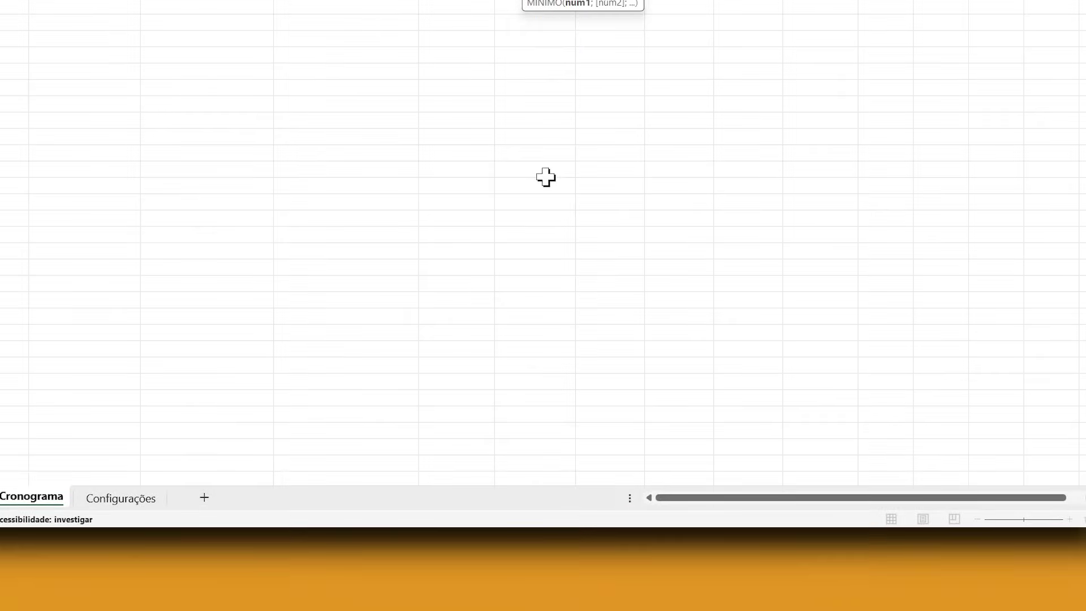
scroll(549, 195, up, 10)
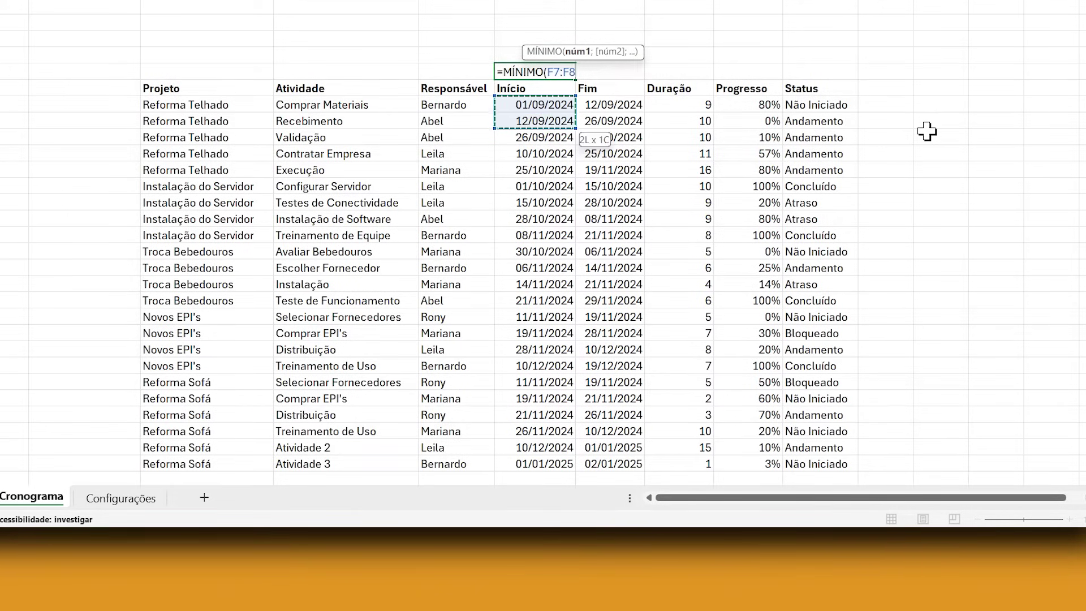
key(ctrl+shift+Down)
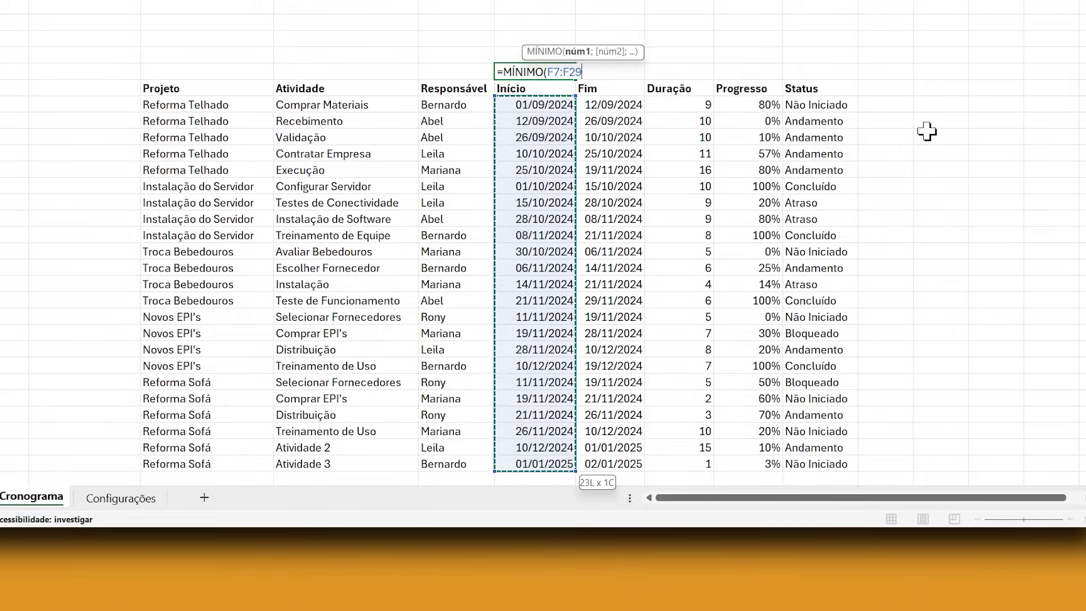
key(ctrl+shift+Down)
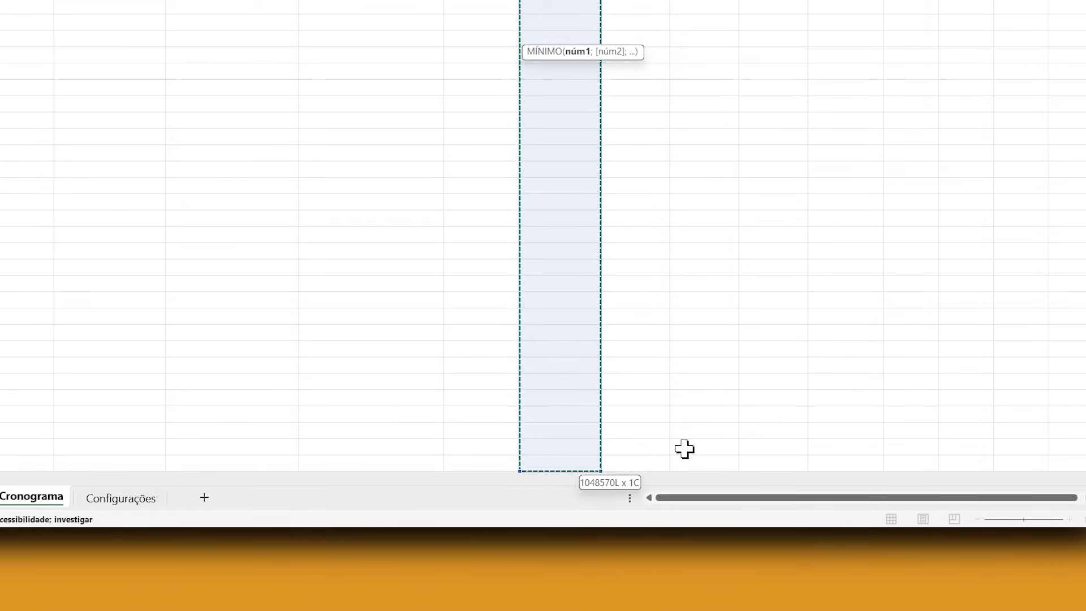
scroll(469, 465, down, 1)
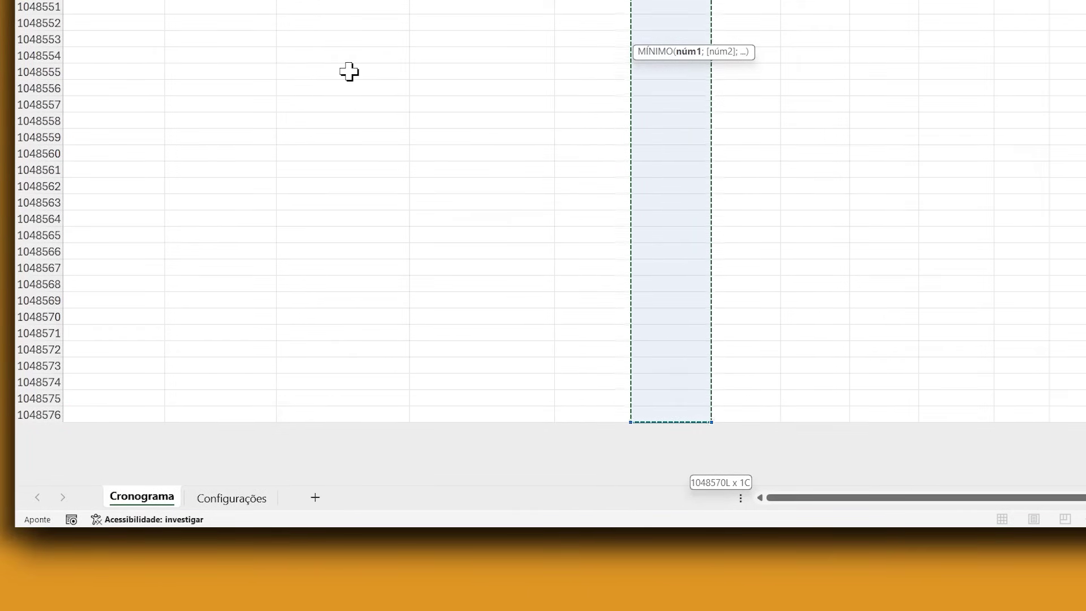
scroll(646, 239, up, 3)
scroll(670, 85, down, 2)
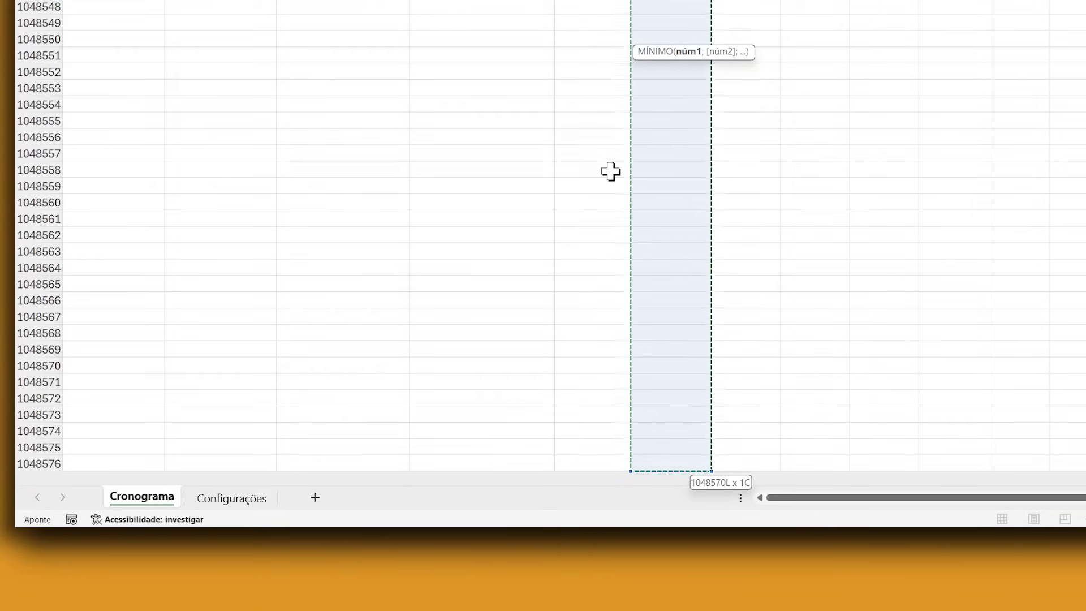
text())
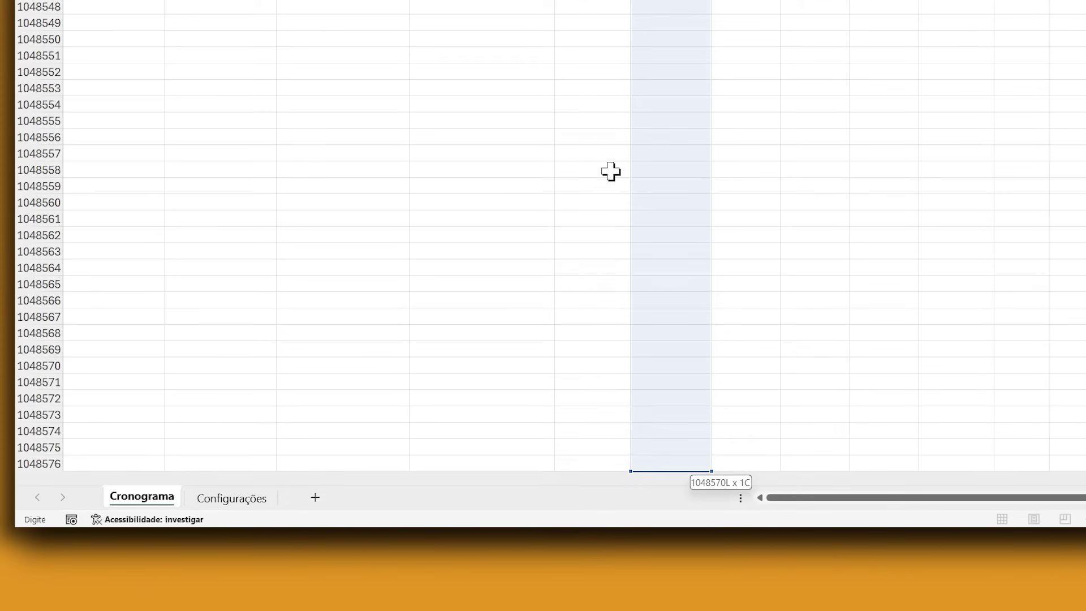
key(Return)
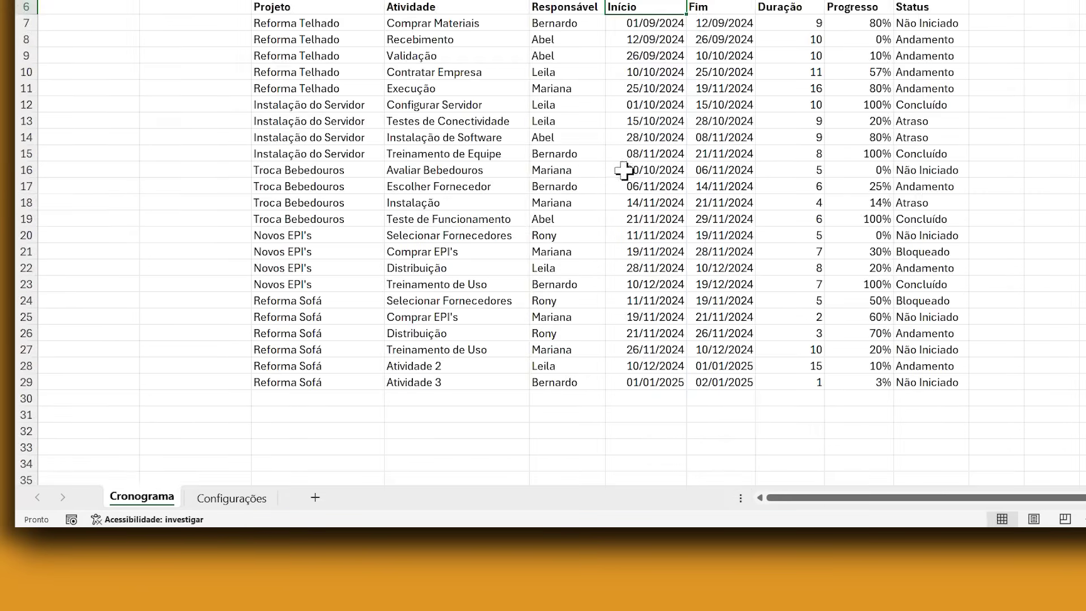
Step: Check the MÍNIMO result in F5 against the first Início date in F7
scroll(640, 129, up, 2)
click(671, 70)
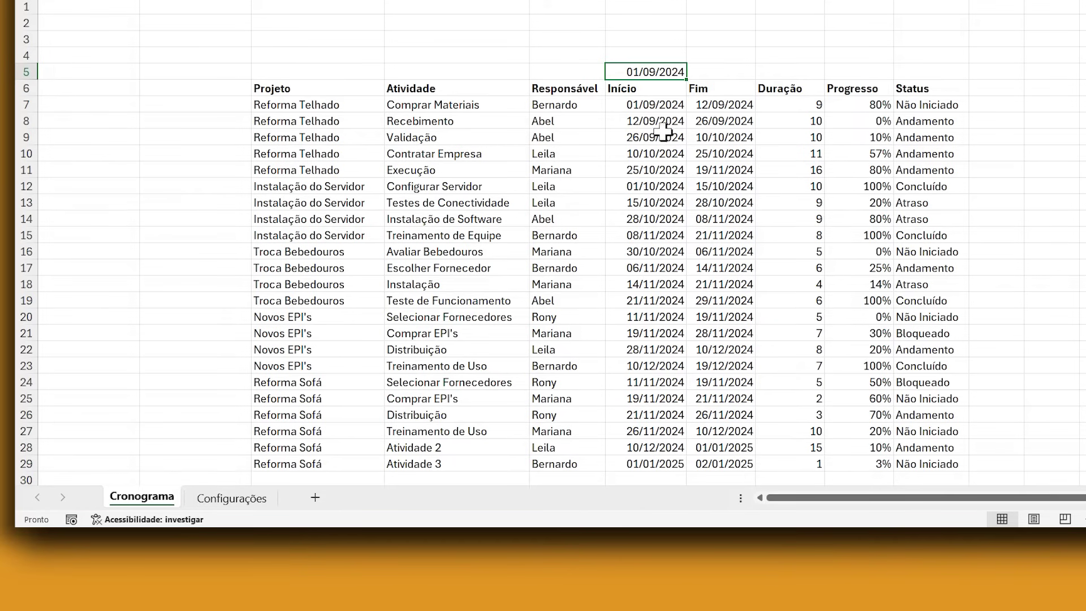
click(661, 109)
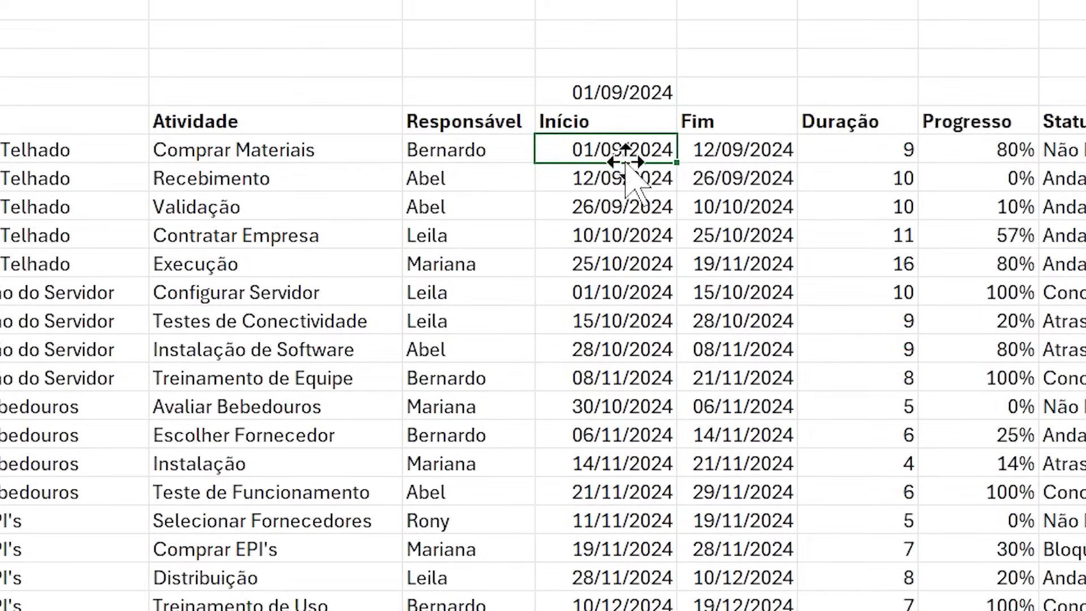
click(11, 140)
drag(11, 141, 635, 150)
click(635, 150)
Step: Examine how the schedule's columns shift through the window as the sheet is moved horizontally, with G5 as the active cell
click(703, 99)
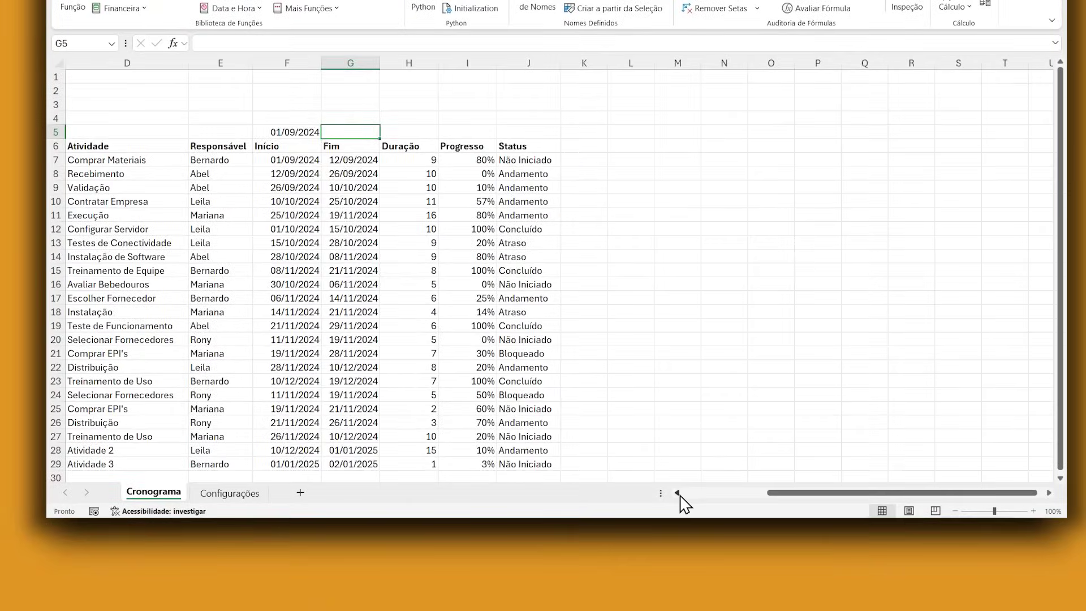
click(677, 493)
click(678, 492)
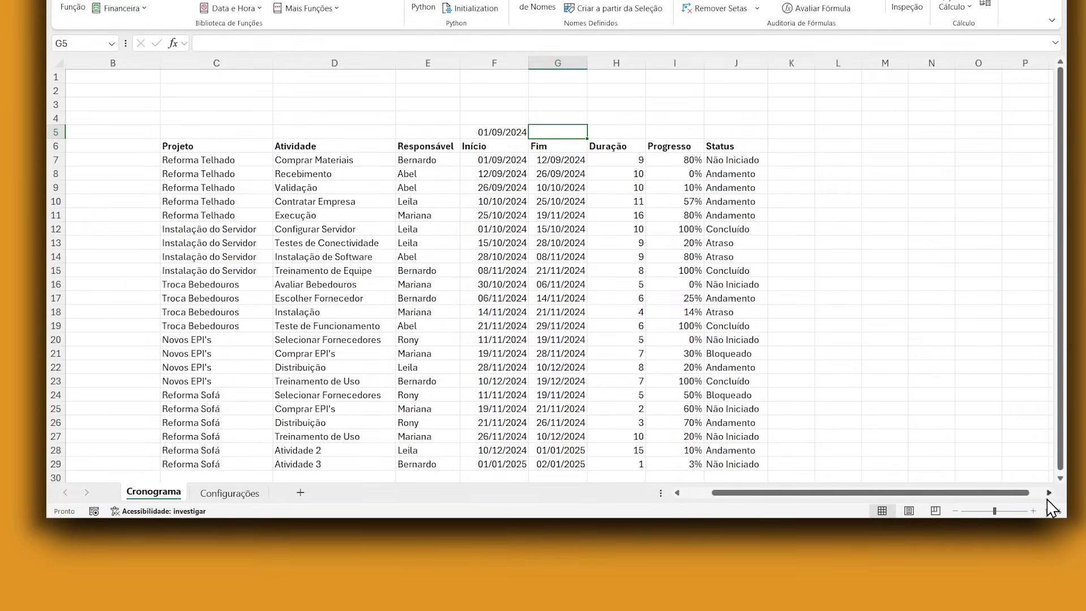
click(1048, 493)
click(1048, 493)
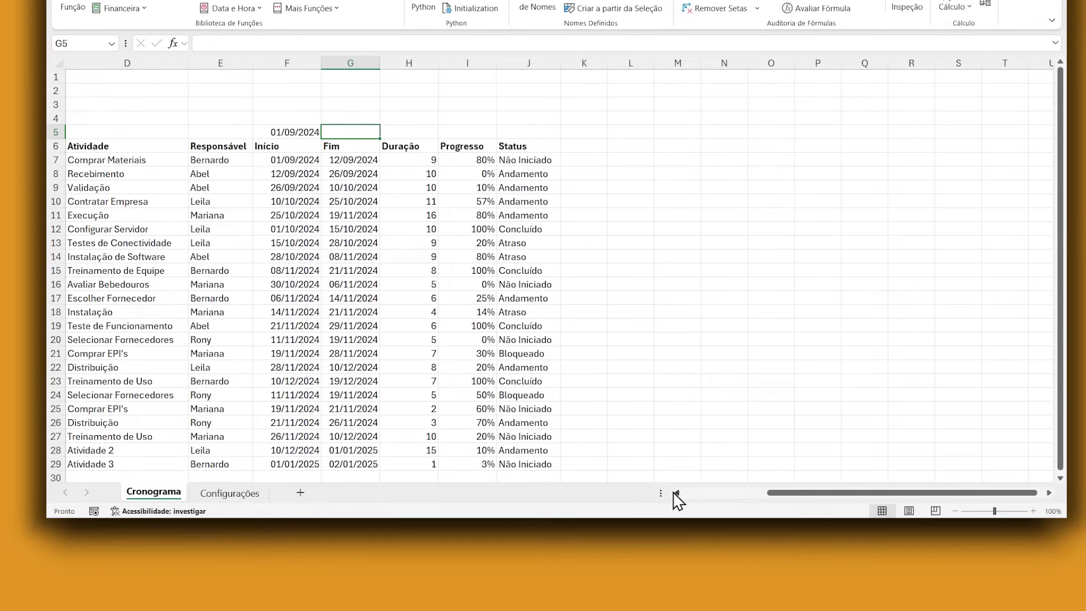
click(677, 492)
click(676, 492)
click(1049, 493)
click(1048, 492)
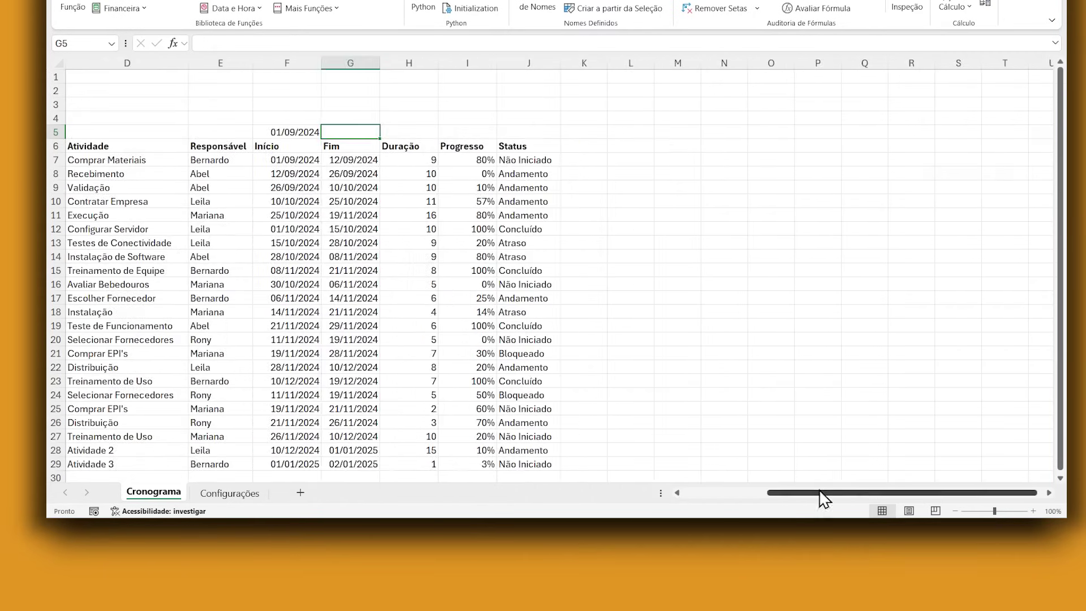
click(677, 493)
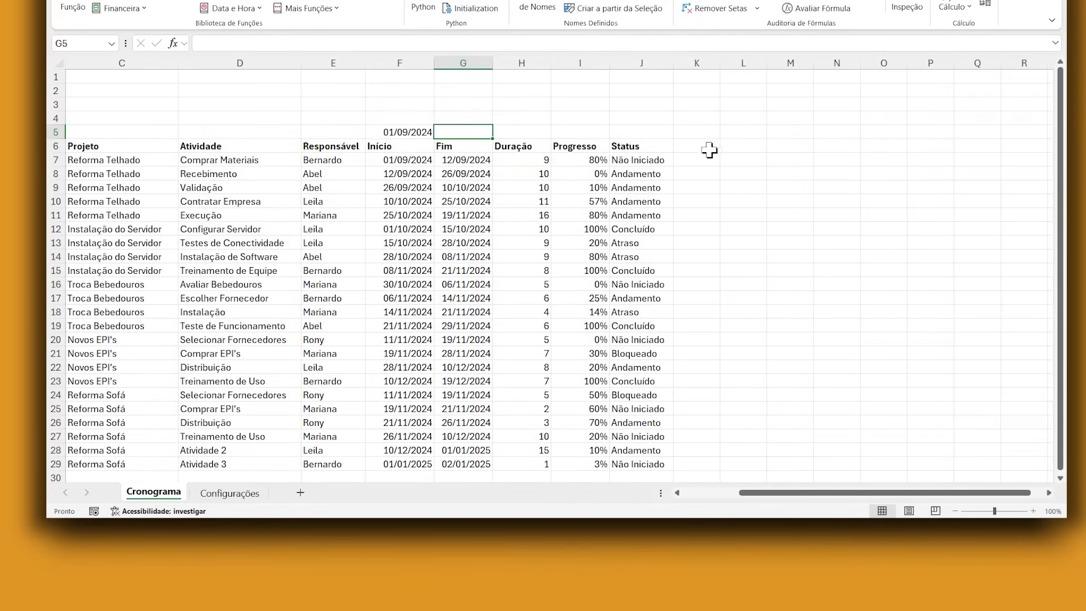
mouse_move(827, 494)
mouse_down()
mouse_move(774, 493)
mouse_move(831, 493)
mouse_up()
click(1049, 493)
click(1049, 493)
click(1049, 493)
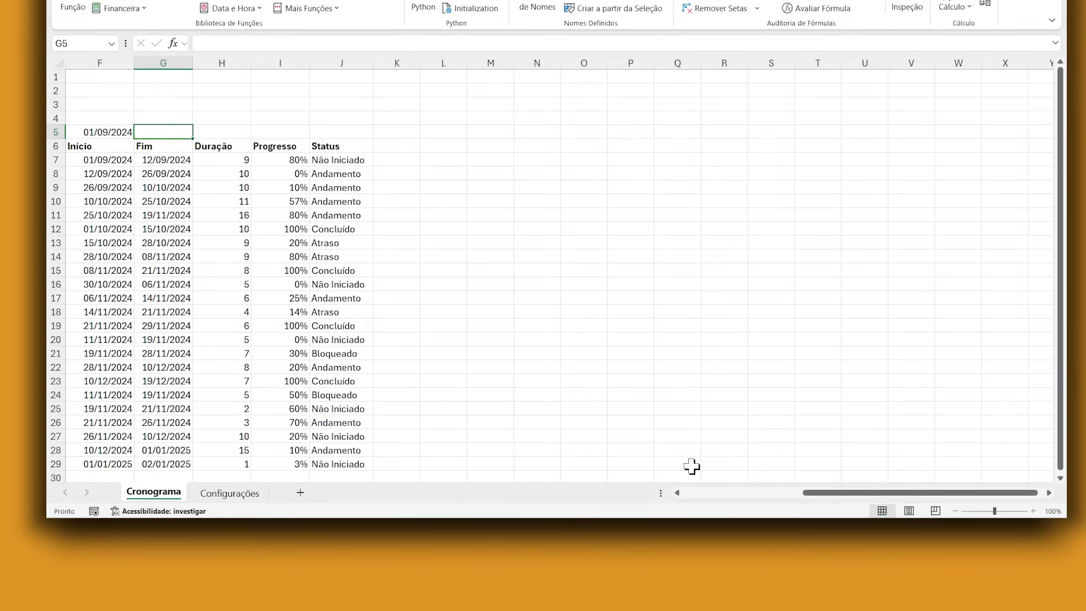
click(677, 493)
click(677, 492)
click(677, 493)
click(676, 492)
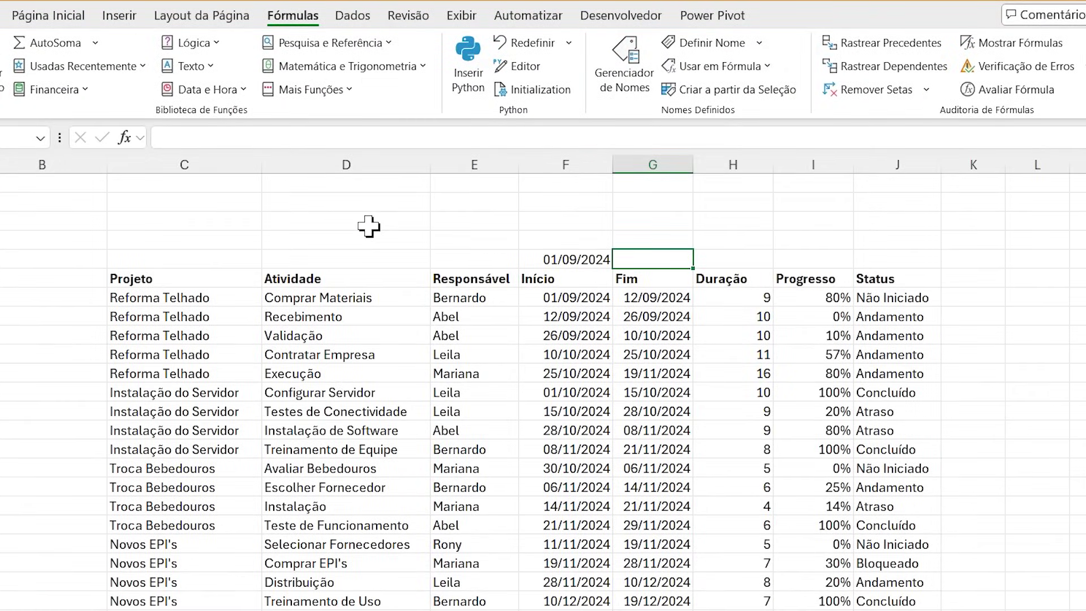
Step: Switch the Desenvolvedor tab off and back on in the ribbon customization options, and confirm with it enabled
click(621, 17)
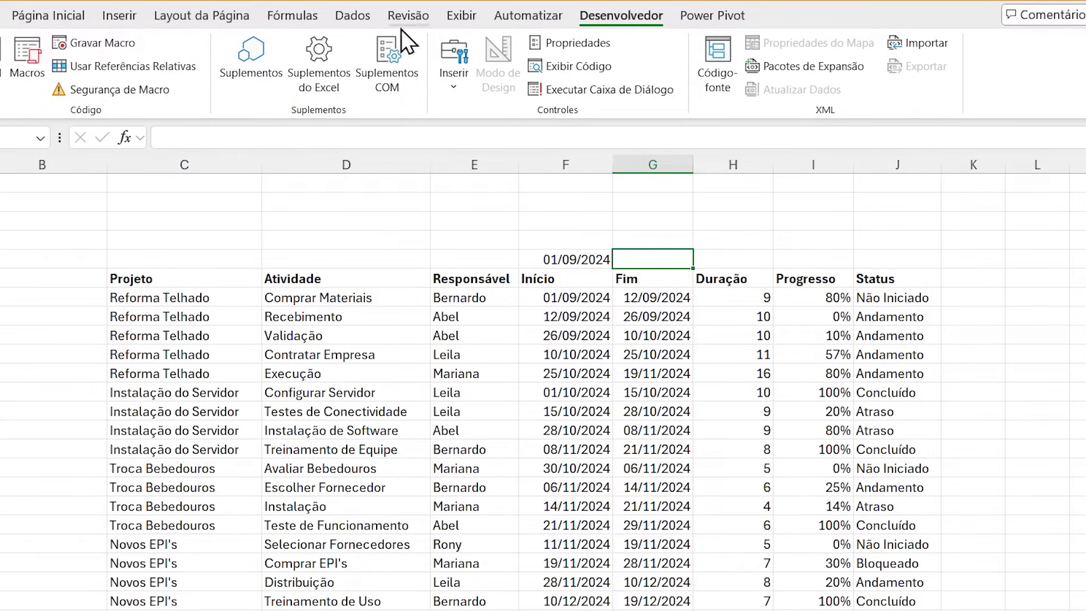
right_click(355, 19)
right_click(191, 18)
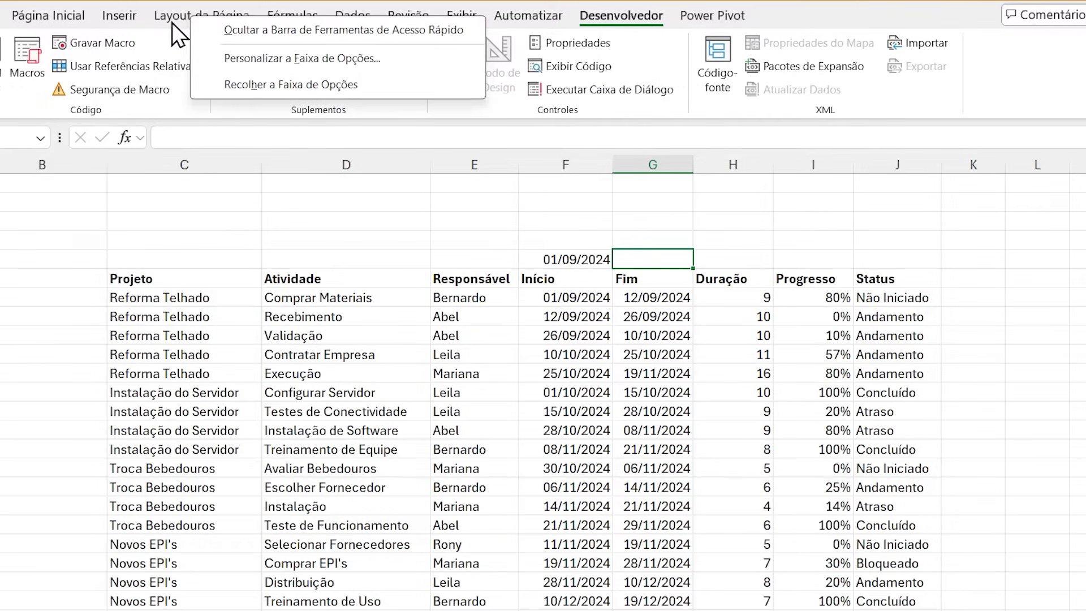
right_click(416, 12)
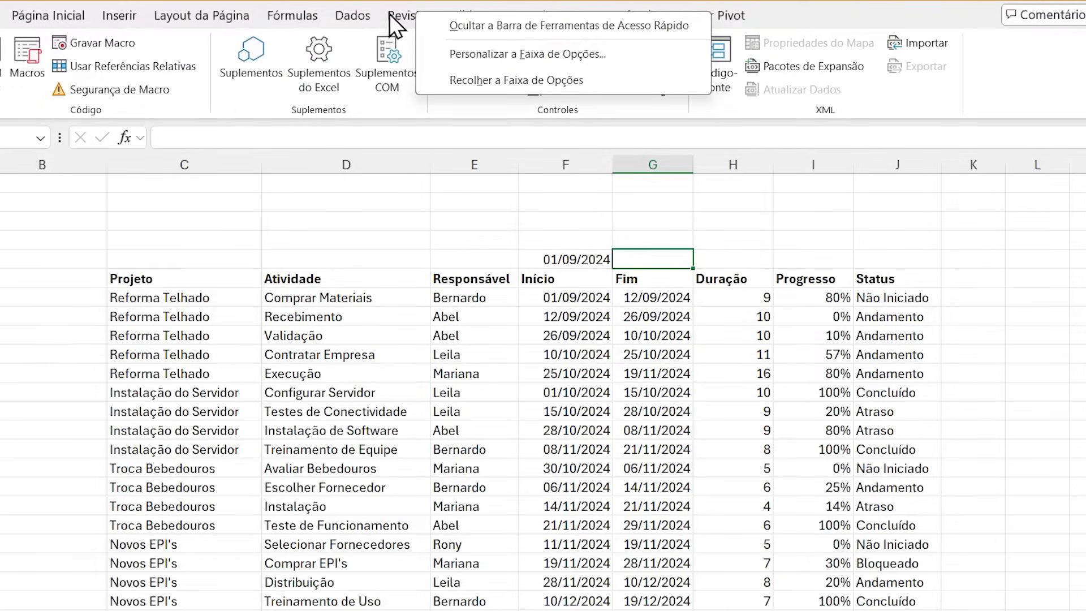
right_click(393, 23)
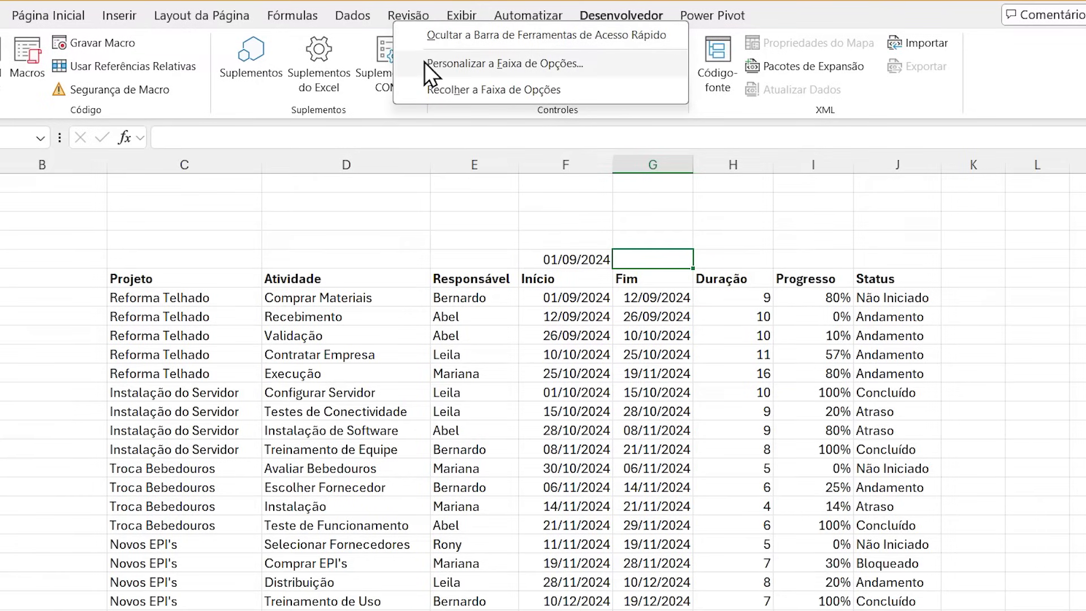
click(471, 66)
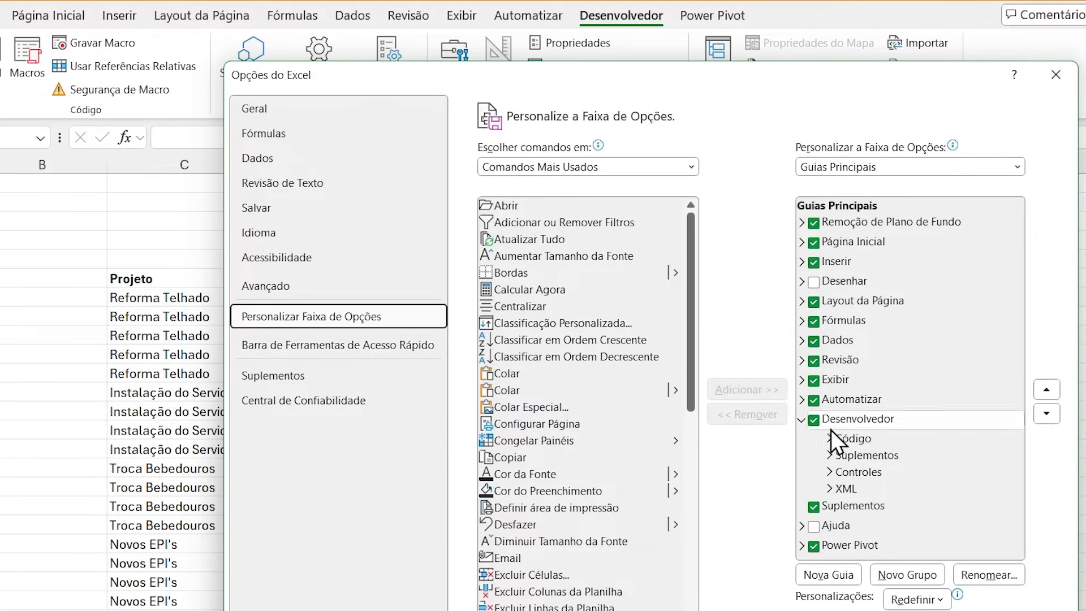
click(814, 421)
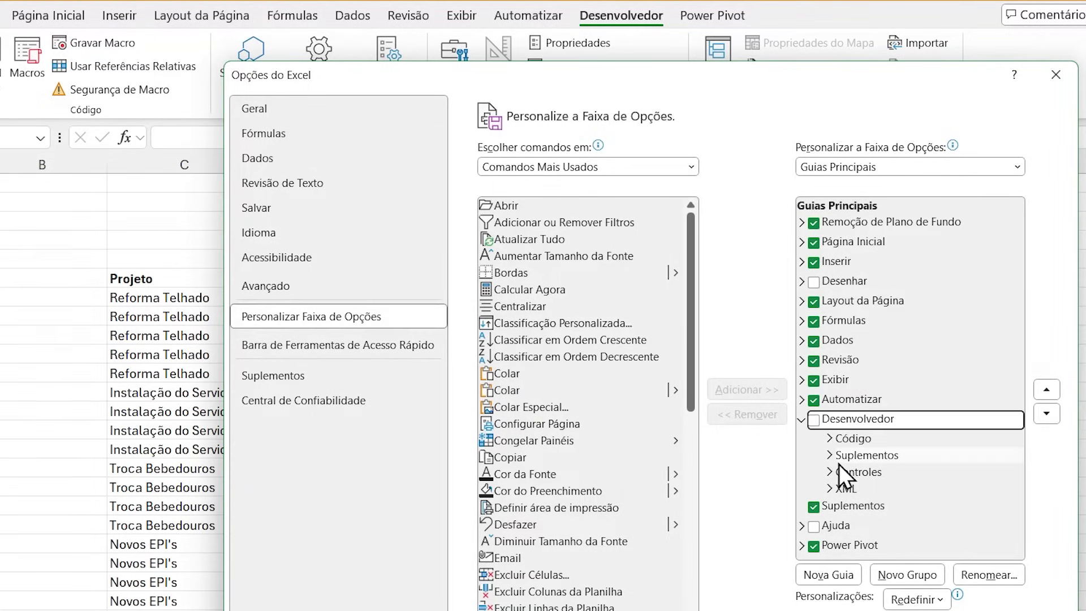
click(801, 420)
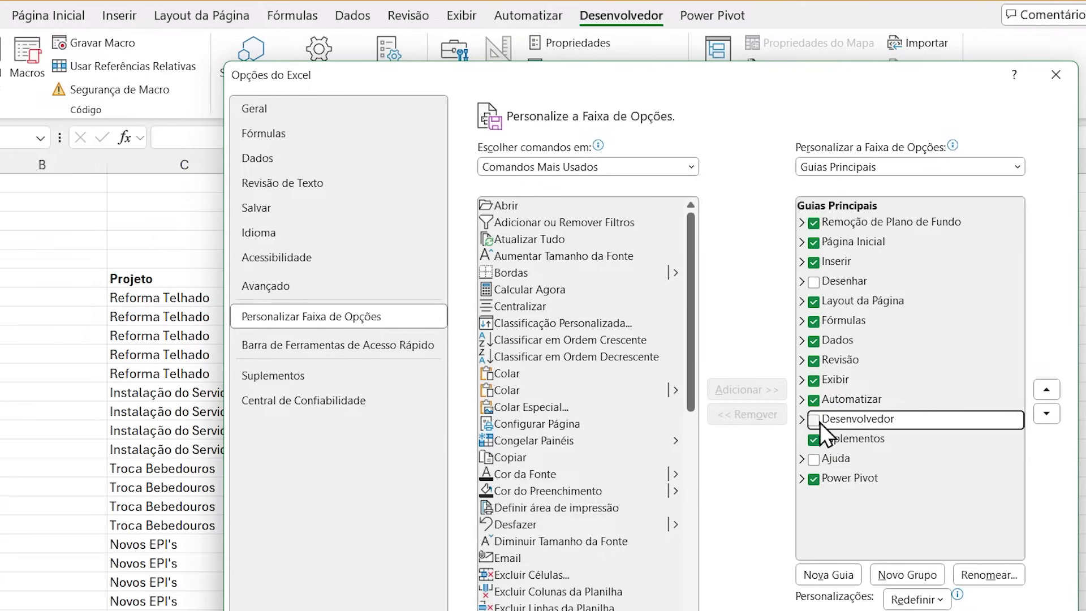
click(801, 420)
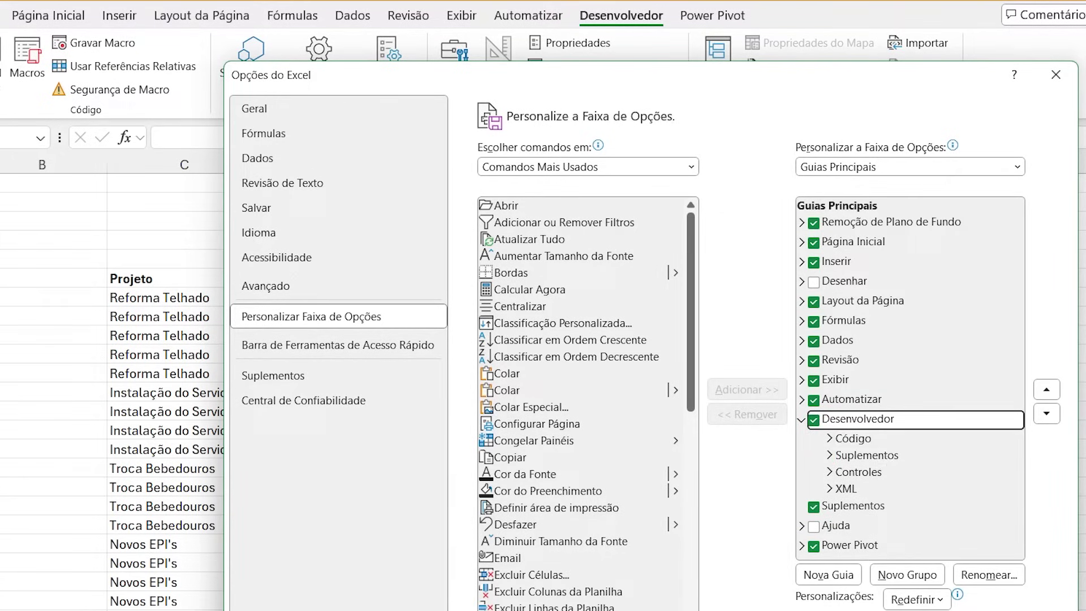
key(Return)
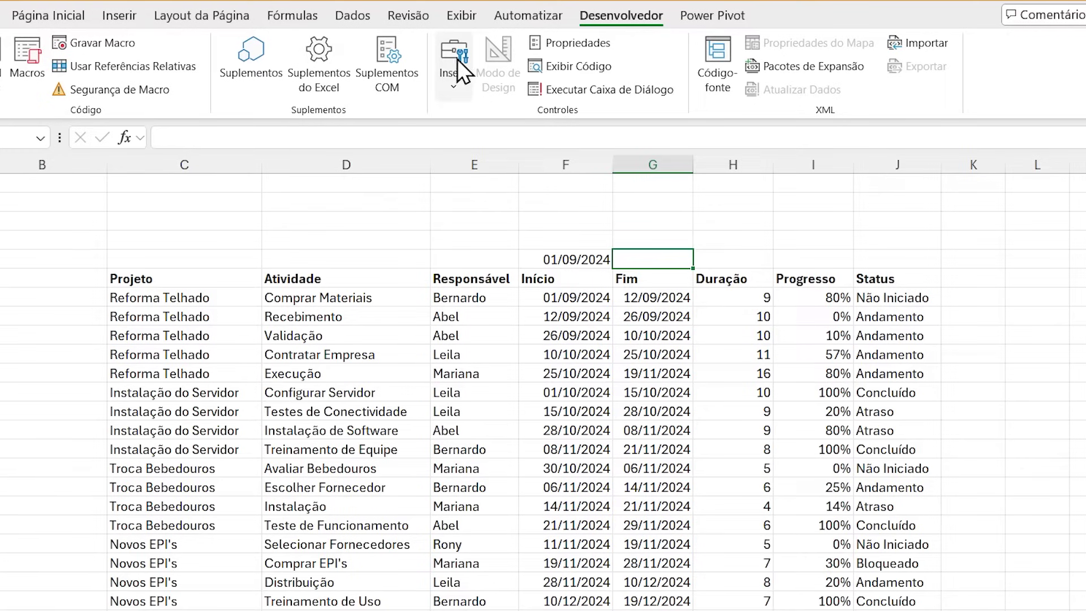
Step: Insert a horizontal scroll bar form control above the Status header, spanning about columns J to O, and make it slightly taller
click(459, 94)
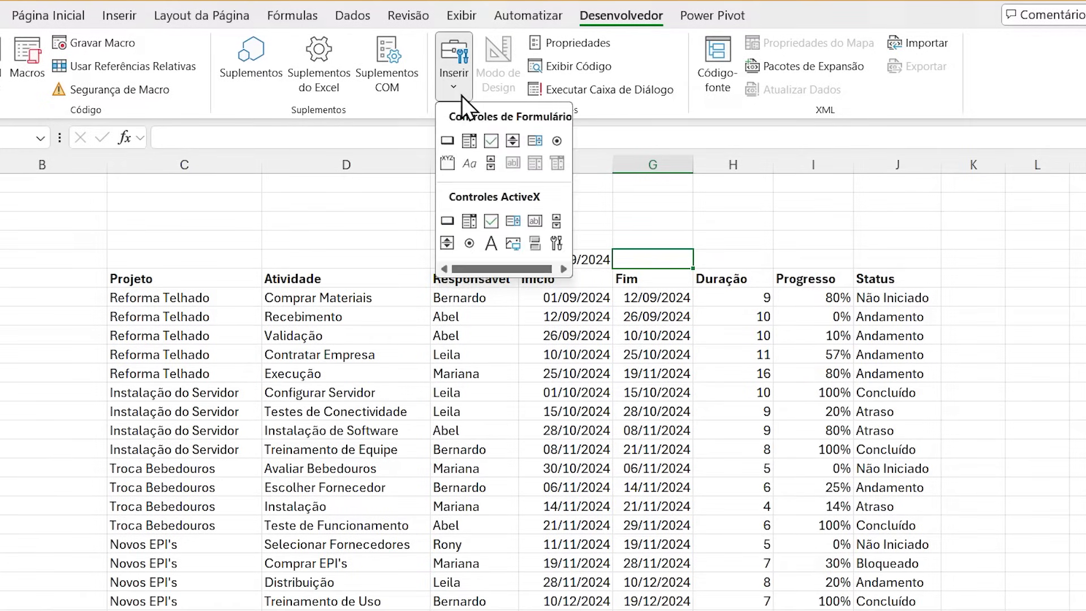
click(489, 166)
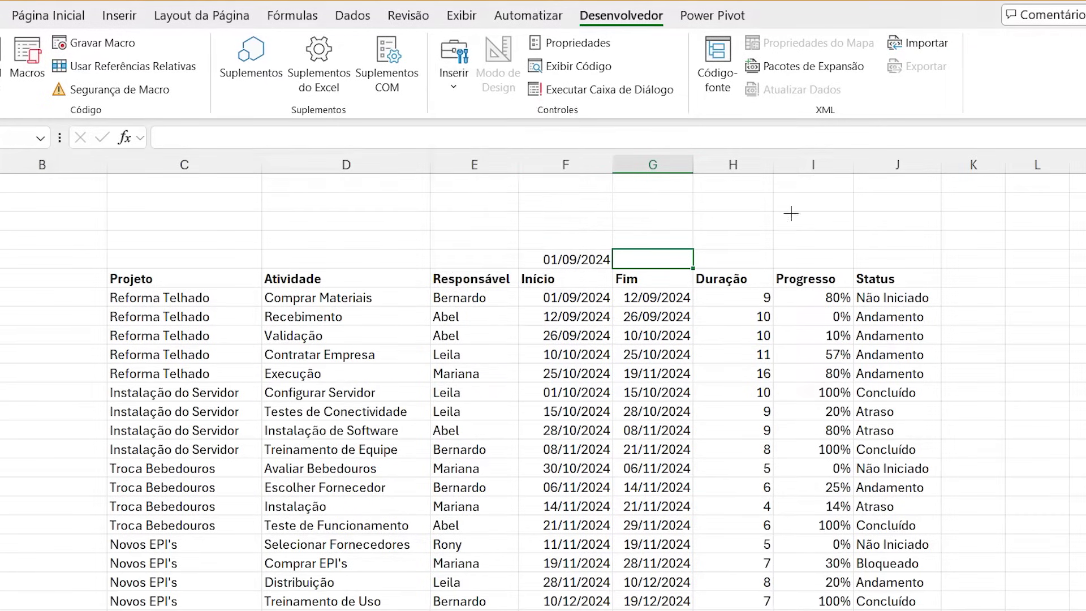
drag(901, 223, 1085, 246)
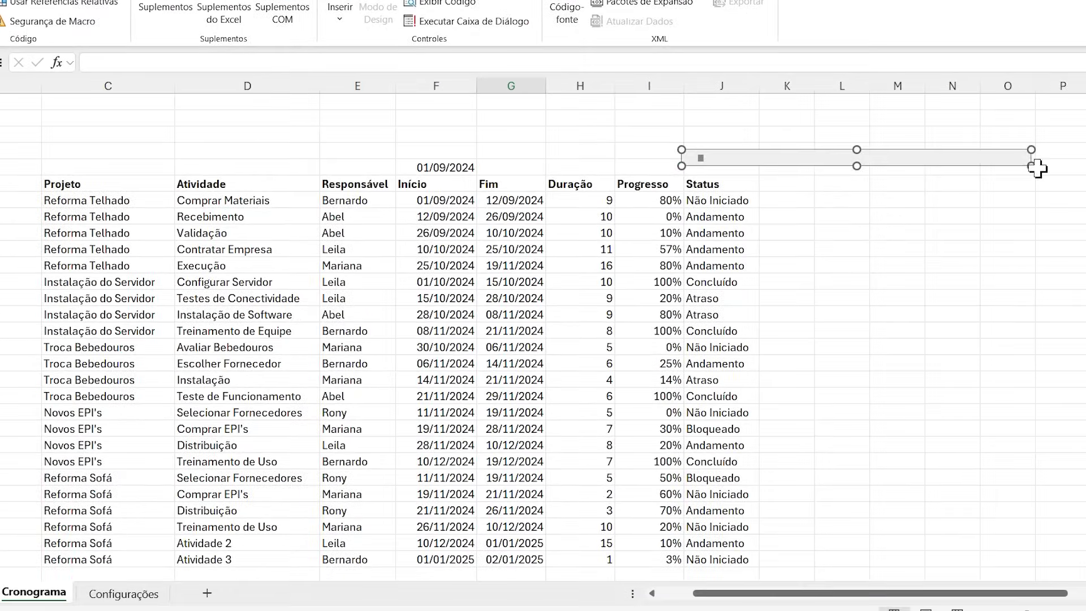
drag(1034, 166, 1034, 170)
drag(947, 161, 959, 163)
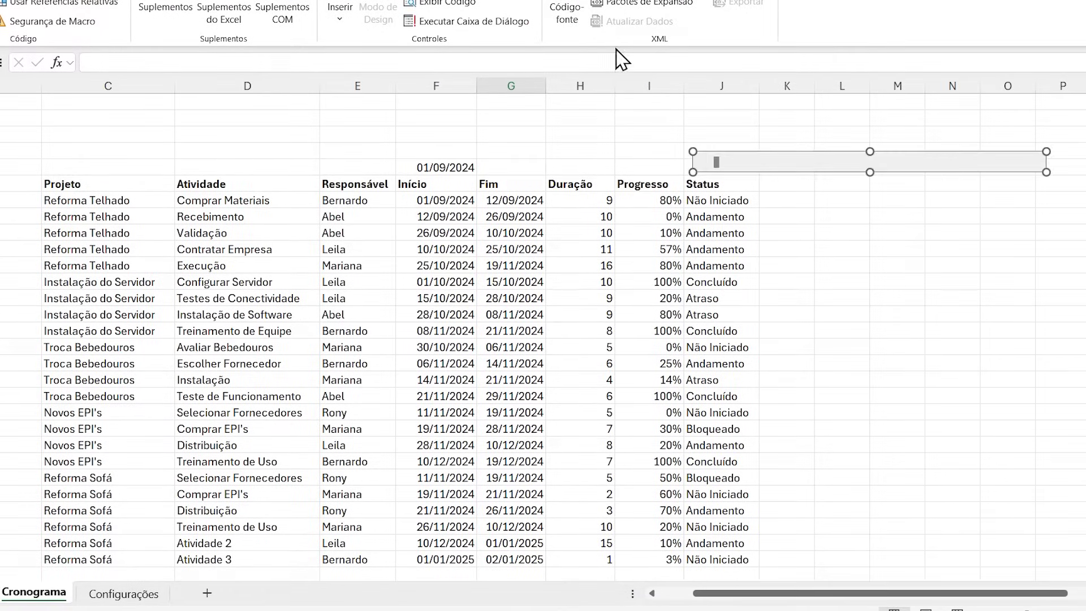
Step: Shift the scroll bar sideways so it starts over the end of the Status column and reaches column P
click(791, 147)
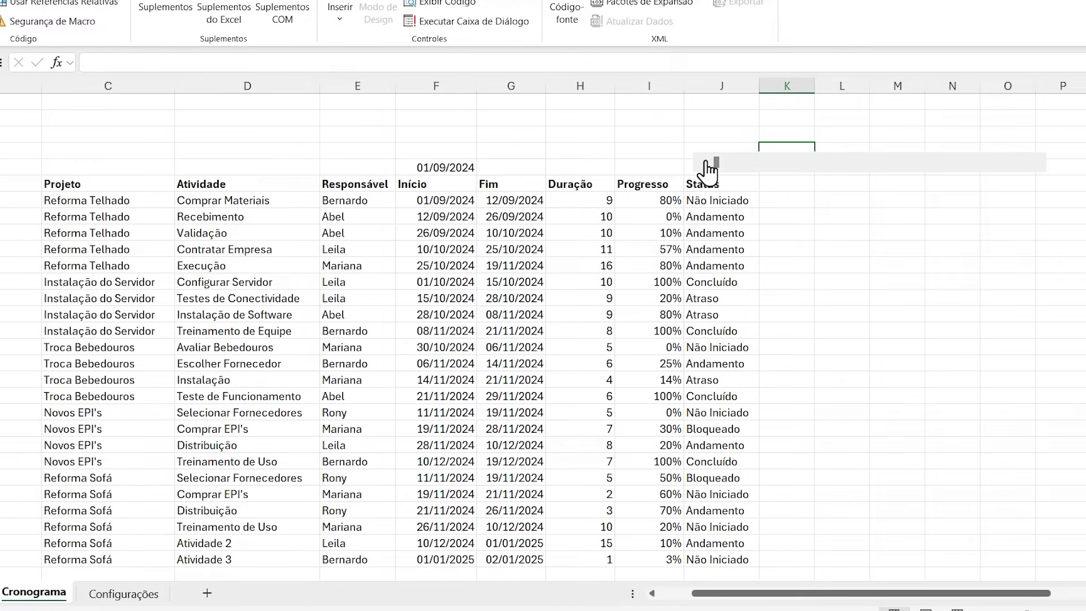
click(1029, 164)
right_click(790, 160)
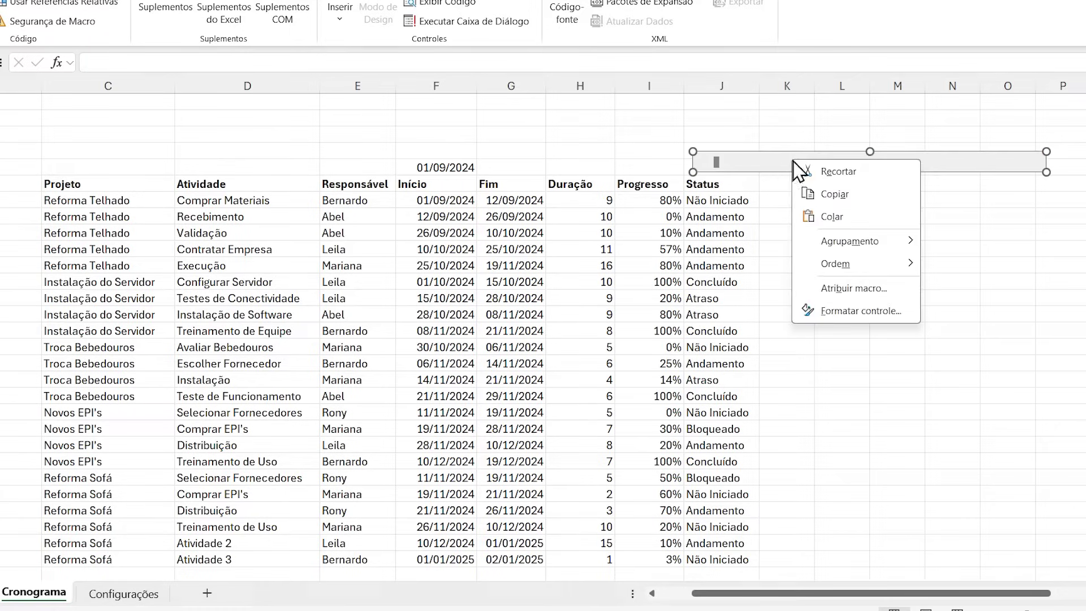
click(957, 151)
drag(865, 161, 899, 162)
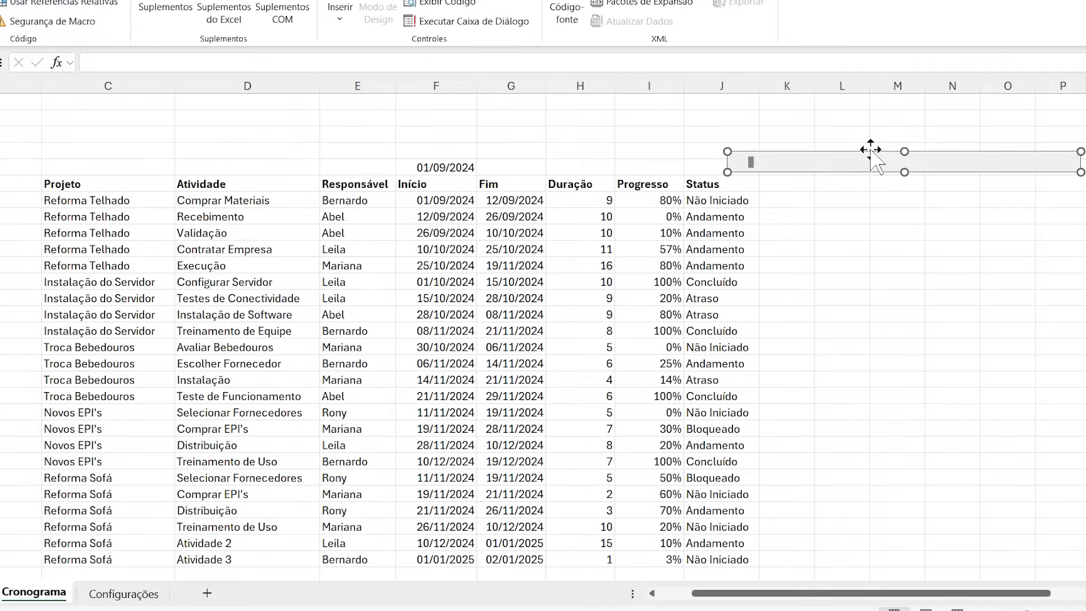
click(770, 135)
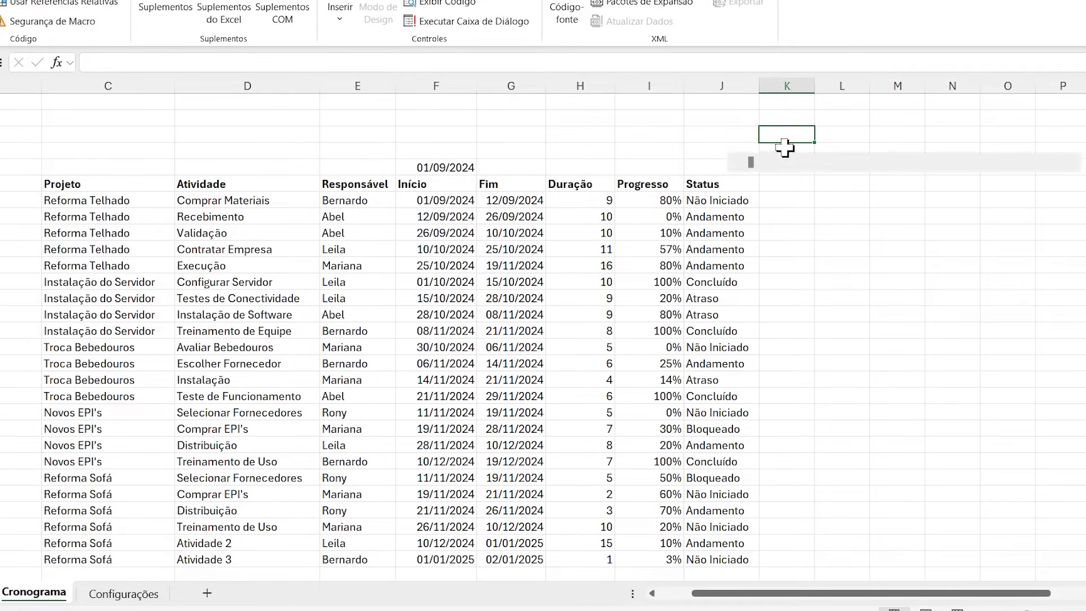
Step: Format the scroll bar control with a minimum value of 1, a maximum of 3000 and an incremental change of 1
click(800, 164)
right_click(857, 164)
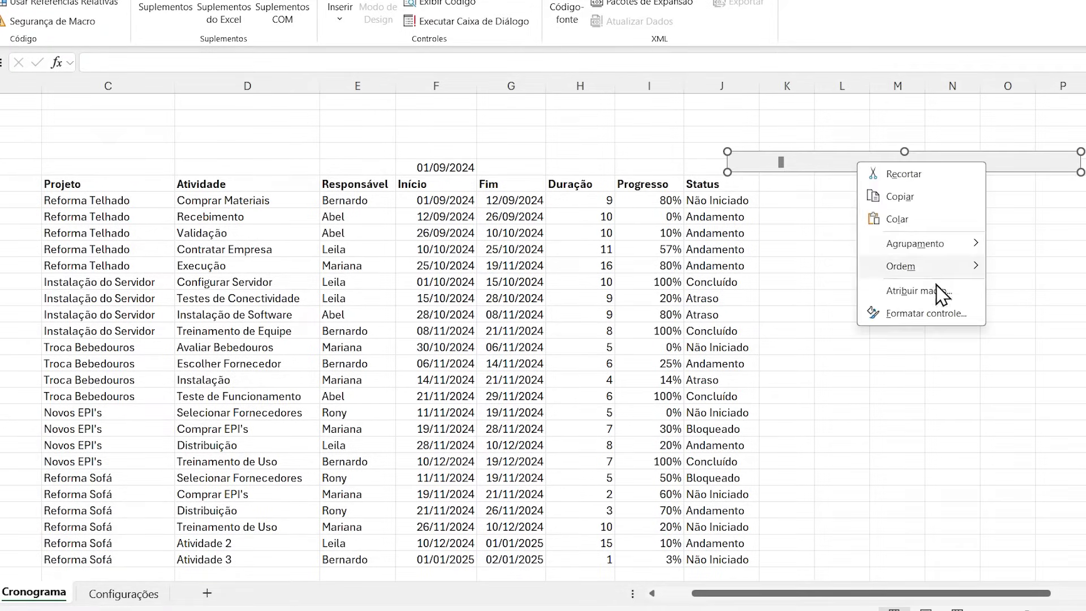
click(935, 314)
drag(512, 222, 610, 216)
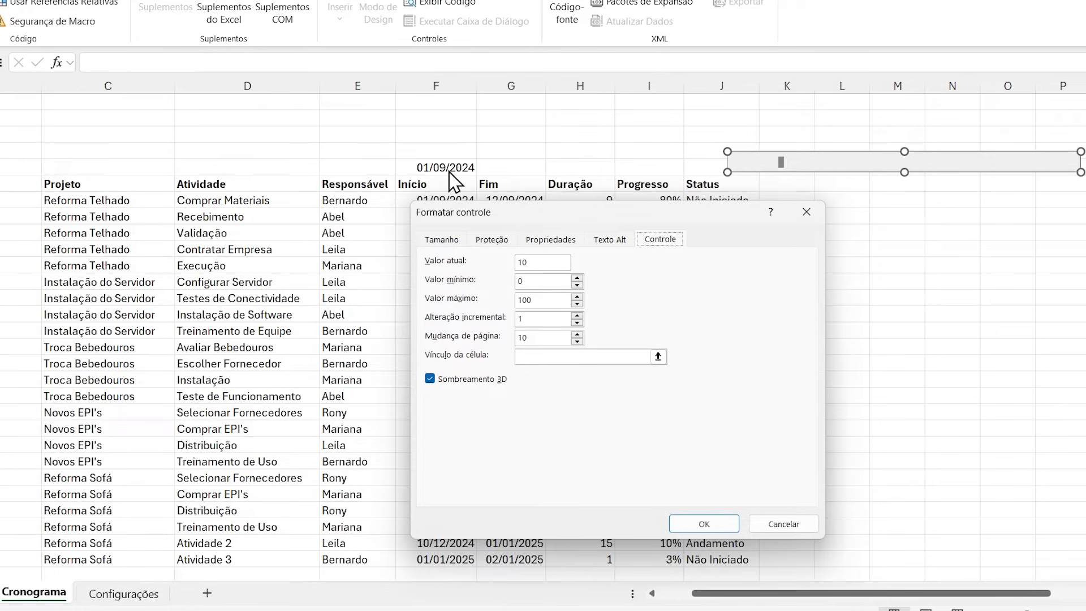
click(534, 359)
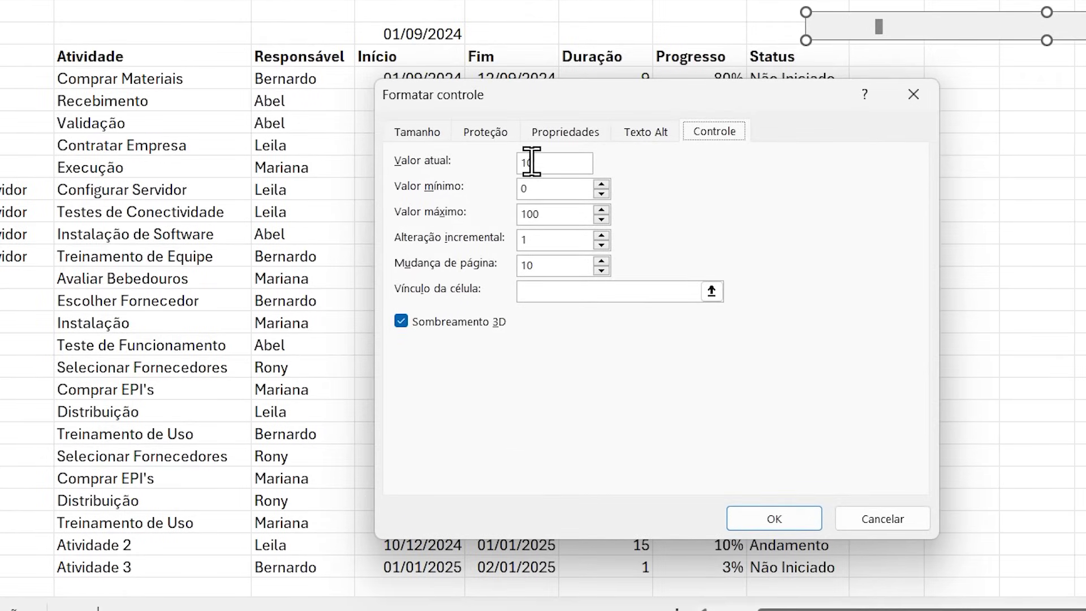
double_click(579, 189)
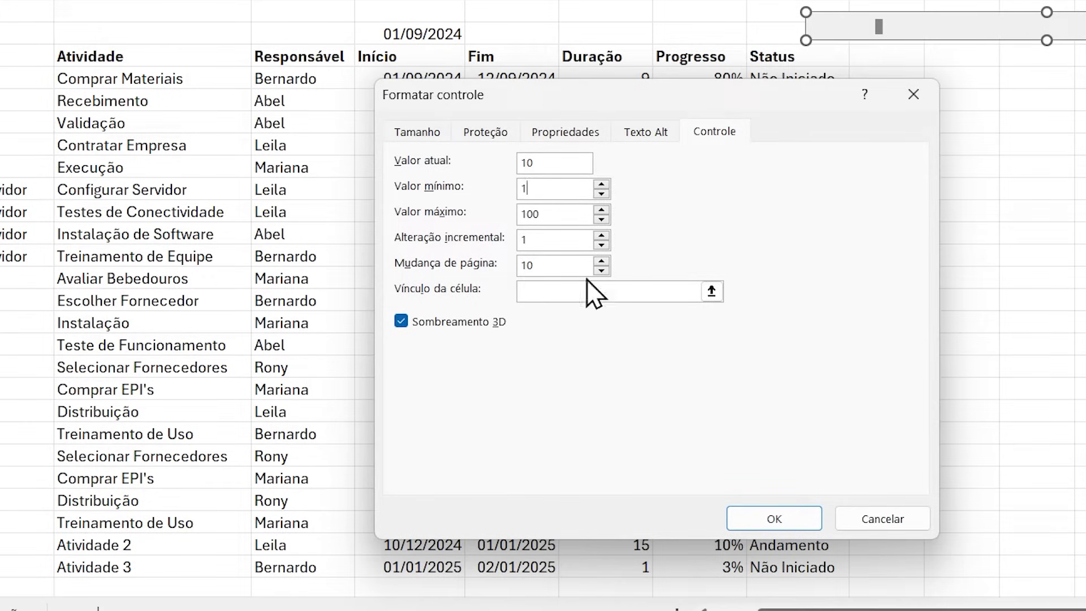
double_click(542, 215)
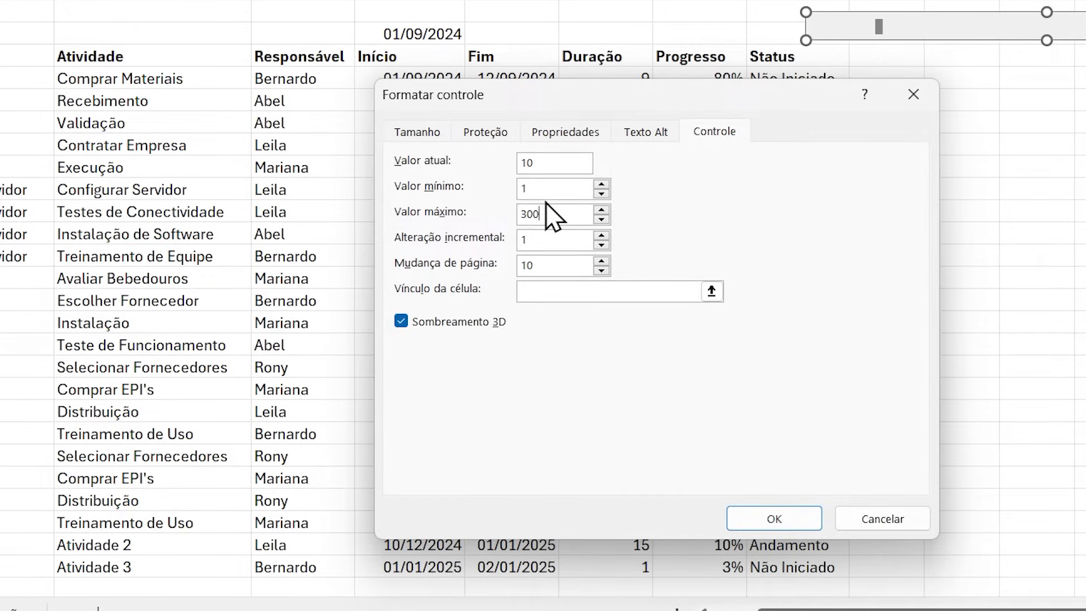
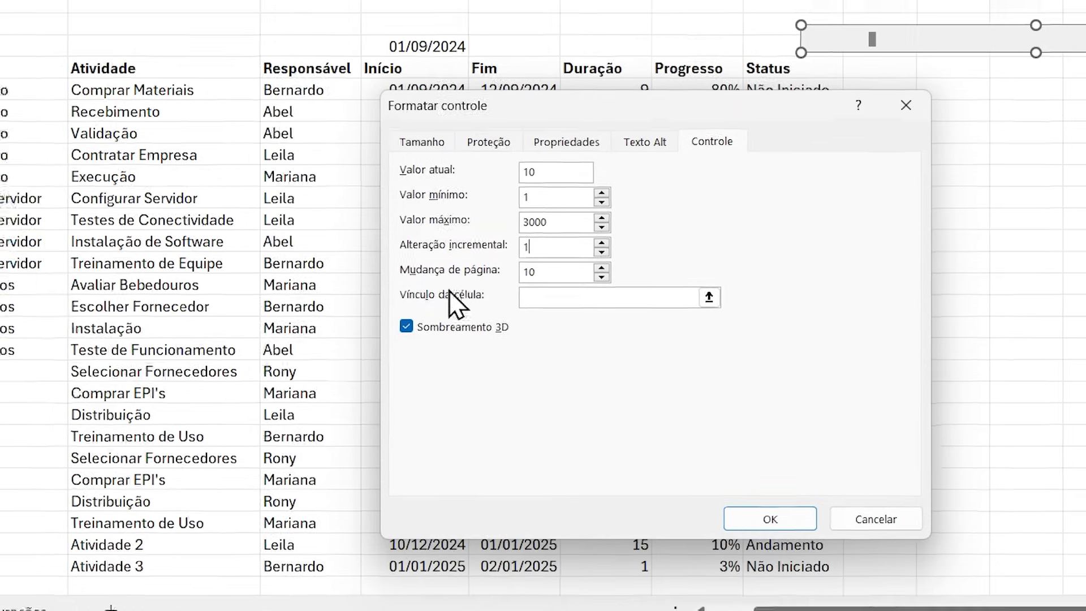
Step: Link the scroll bar to cell H5 above the Duração header and apply the control settings
click(543, 291)
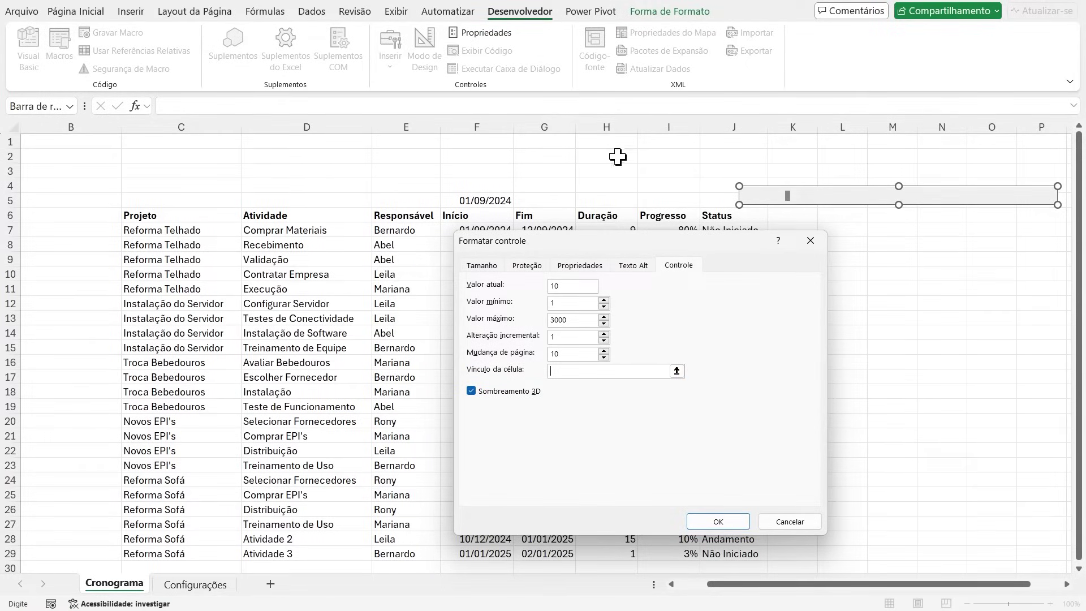
click(594, 201)
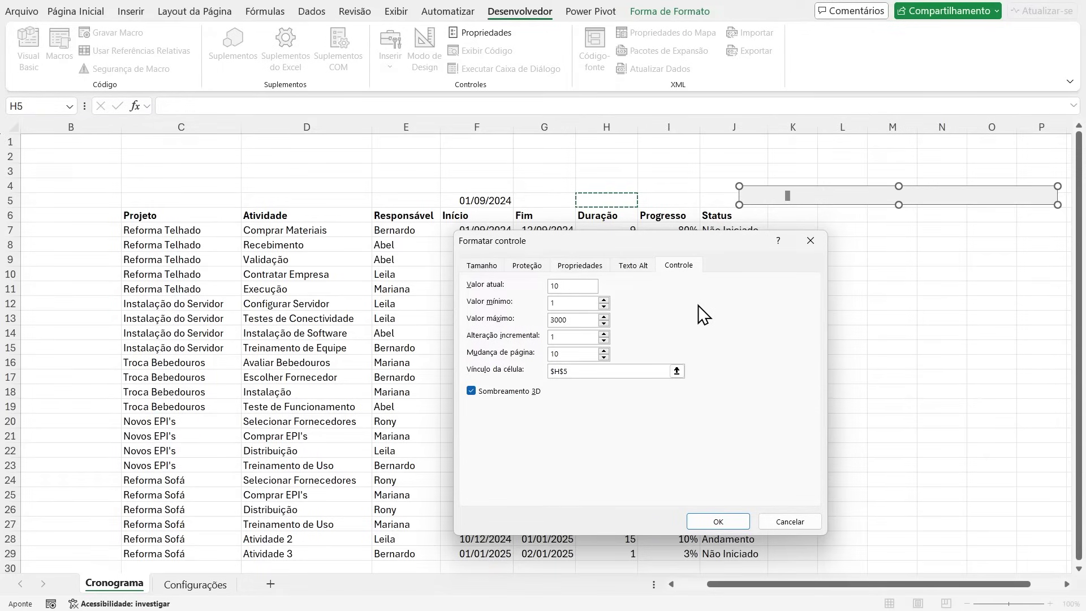
key(Return)
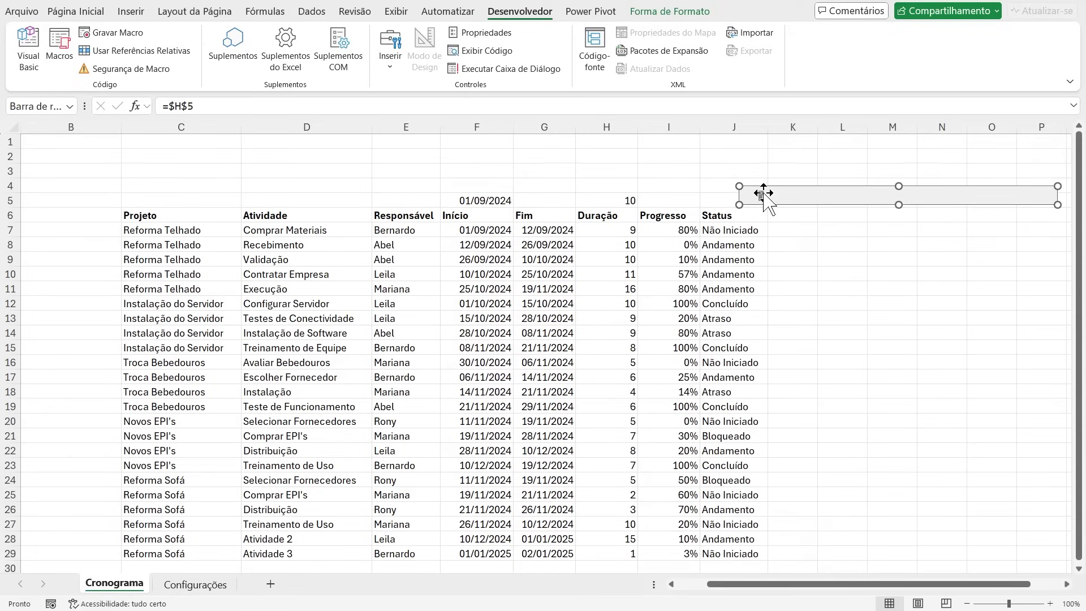
Step: Test the linked scroll bar by moving it through its range and back to its minimum while watching H5
click(760, 174)
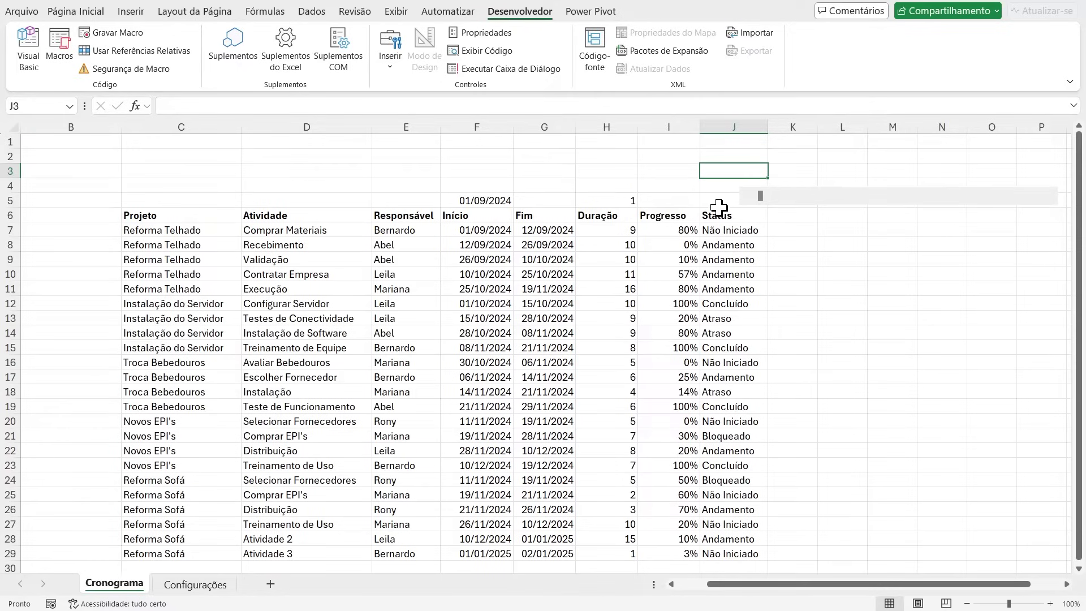
drag(763, 201, 766, 201)
click(959, 201)
drag(1037, 206, 764, 208)
Step: Review the scroll bar's control settings and close them without changing anything
right_click(830, 196)
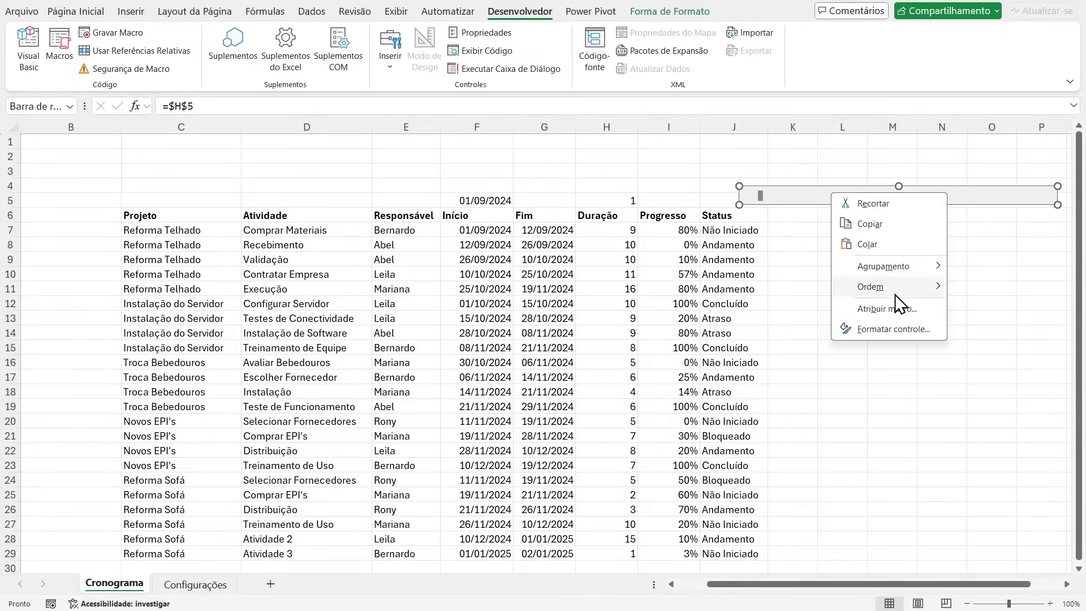
click(896, 329)
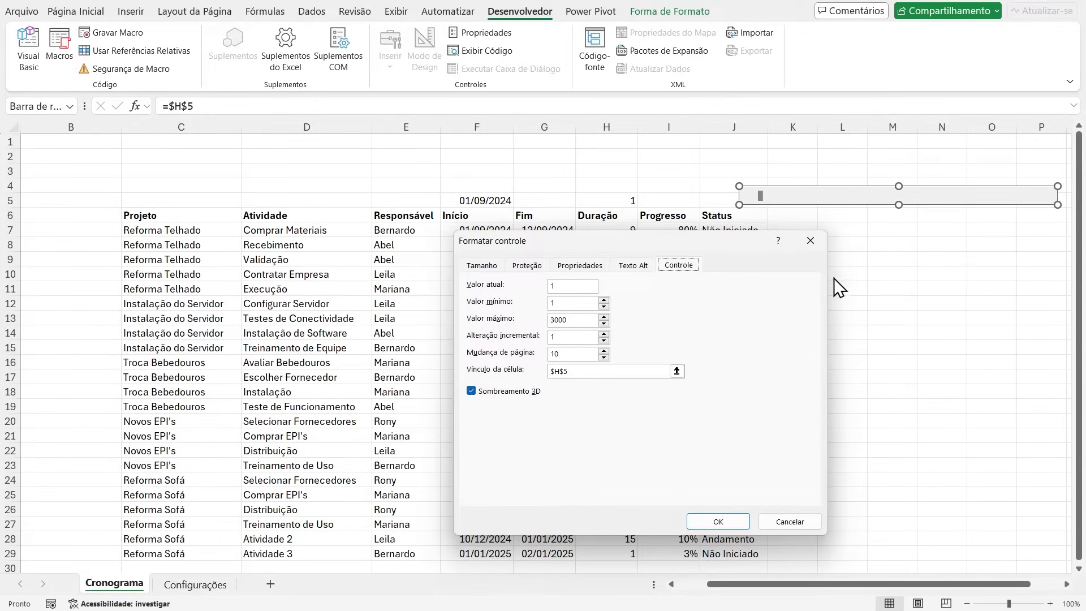
click(808, 242)
click(648, 172)
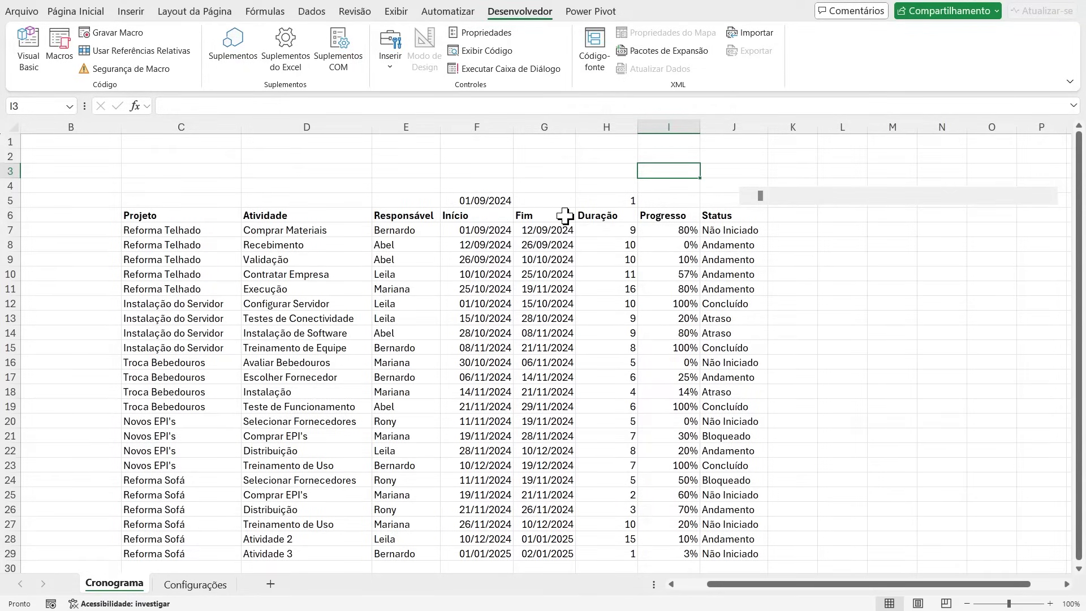
Step: Enter the formula =F5+H5 in cell G5 above the Fim header to offset the earliest start date by the scroll value
click(1067, 584)
click(1066, 584)
click(1066, 584)
drag(954, 586, 854, 587)
click(591, 197)
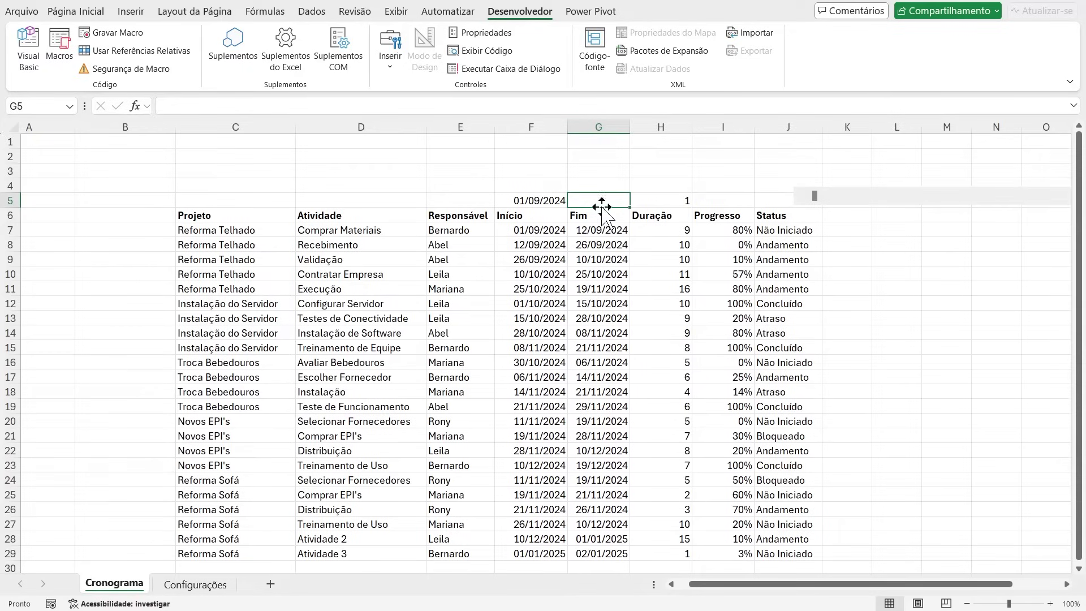
text(=)
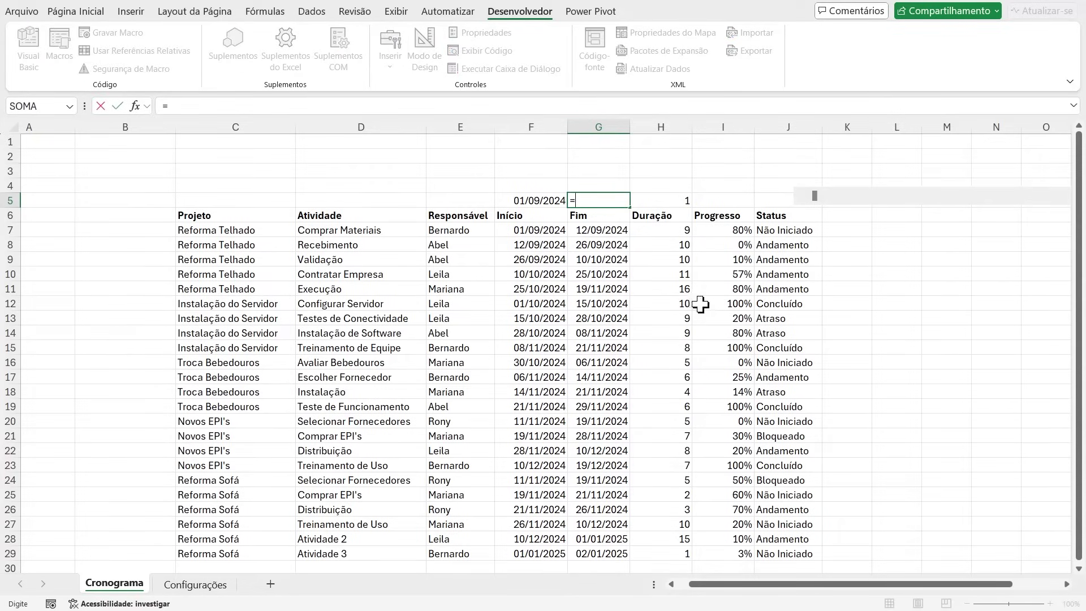
click(547, 200)
text(+)
click(678, 202)
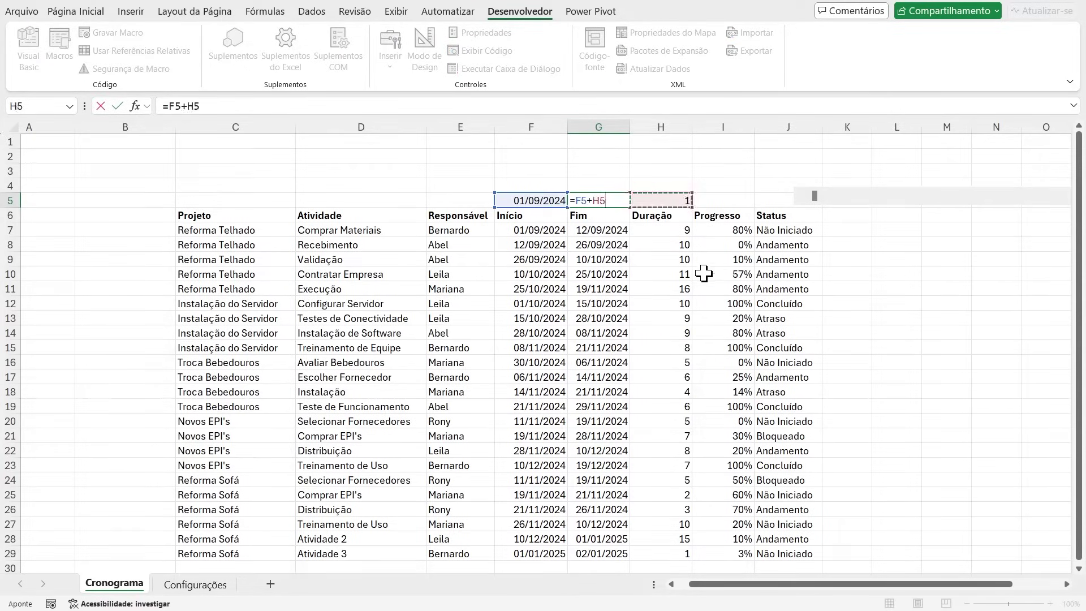
key(Return)
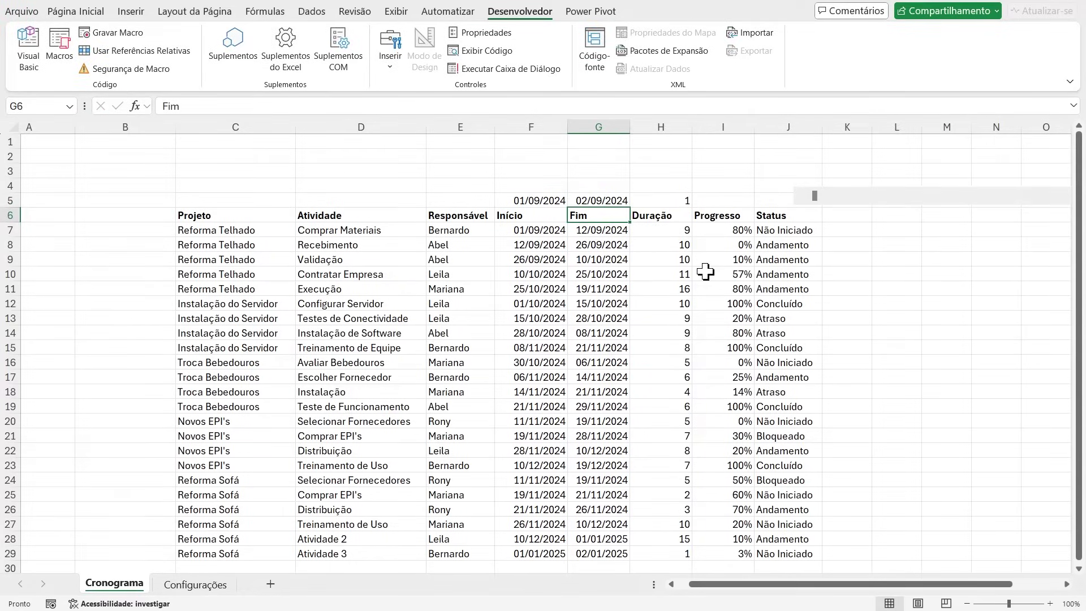
Step: Test the G5 date by stepping the scroll bar forward repeatedly and back to its minimum
drag(873, 584, 903, 591)
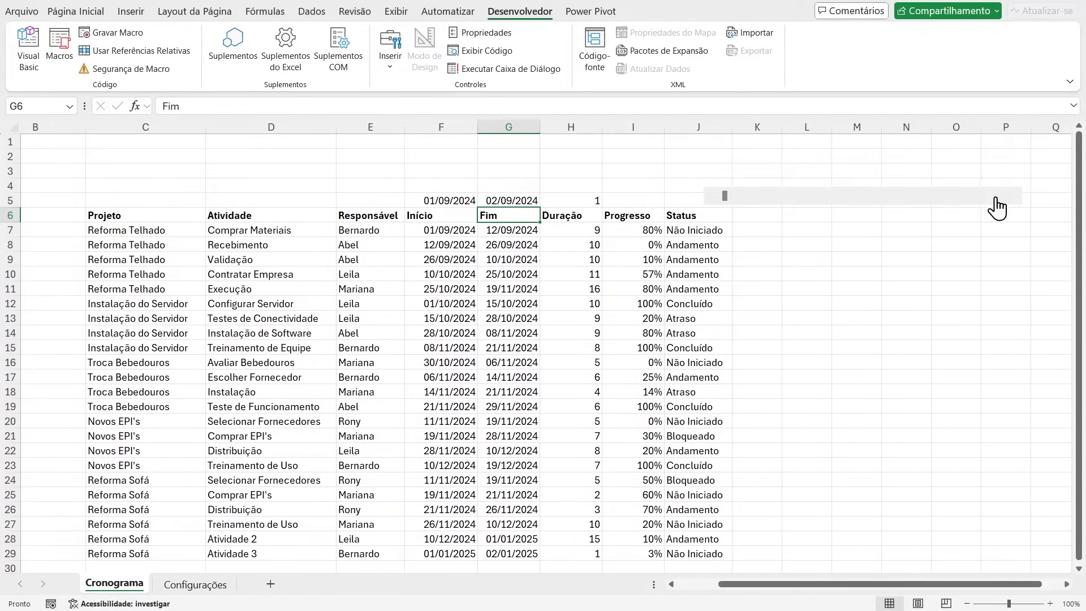
click(505, 202)
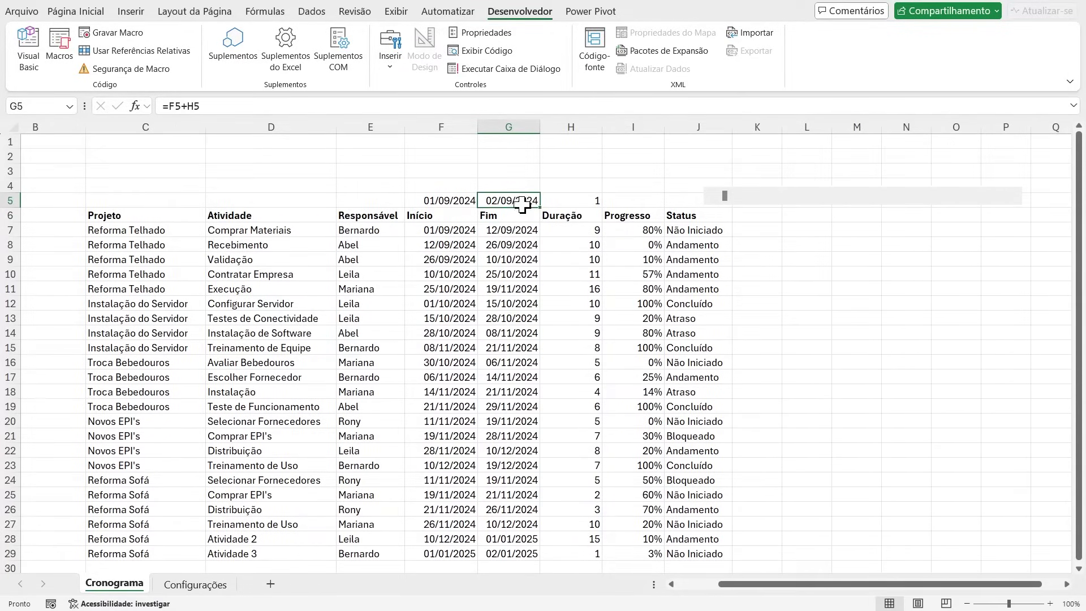
click(1013, 200)
click(1013, 201)
double_click(1013, 201)
click(1013, 201)
double_click(1013, 201)
double_click(1013, 201)
click(1013, 200)
click(1013, 201)
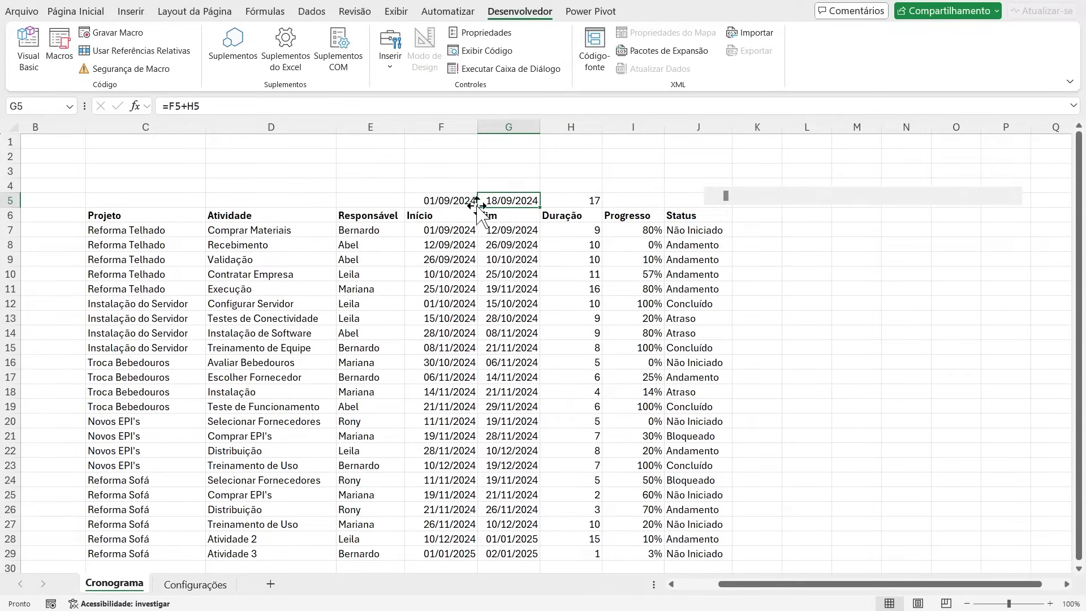
double_click(1014, 201)
click(1013, 200)
click(1013, 201)
click(708, 201)
double_click(709, 199)
click(709, 199)
double_click(708, 199)
click(709, 199)
double_click(708, 199)
click(709, 199)
double_click(708, 199)
click(711, 199)
Step: Enter the formula =G5 in cell K6, beside the Status header, as the first timeline date
click(758, 213)
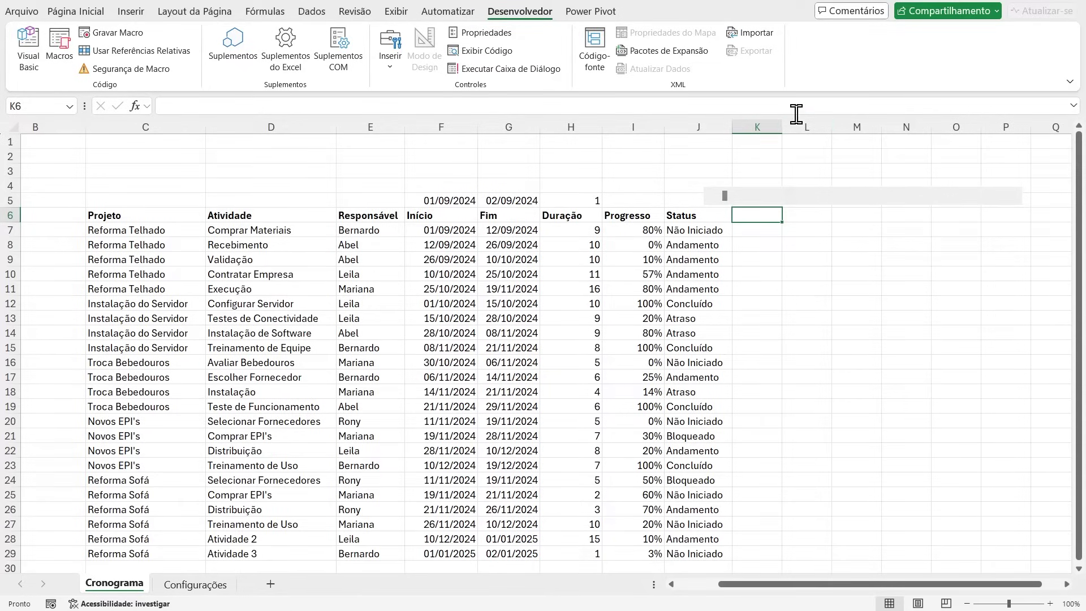
text(=)
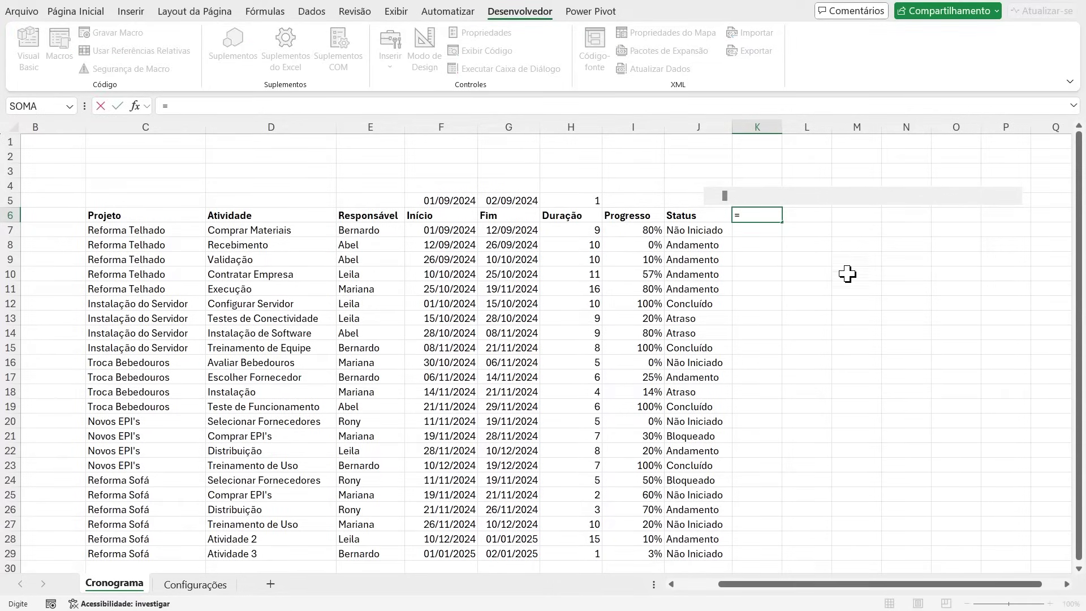
click(526, 203)
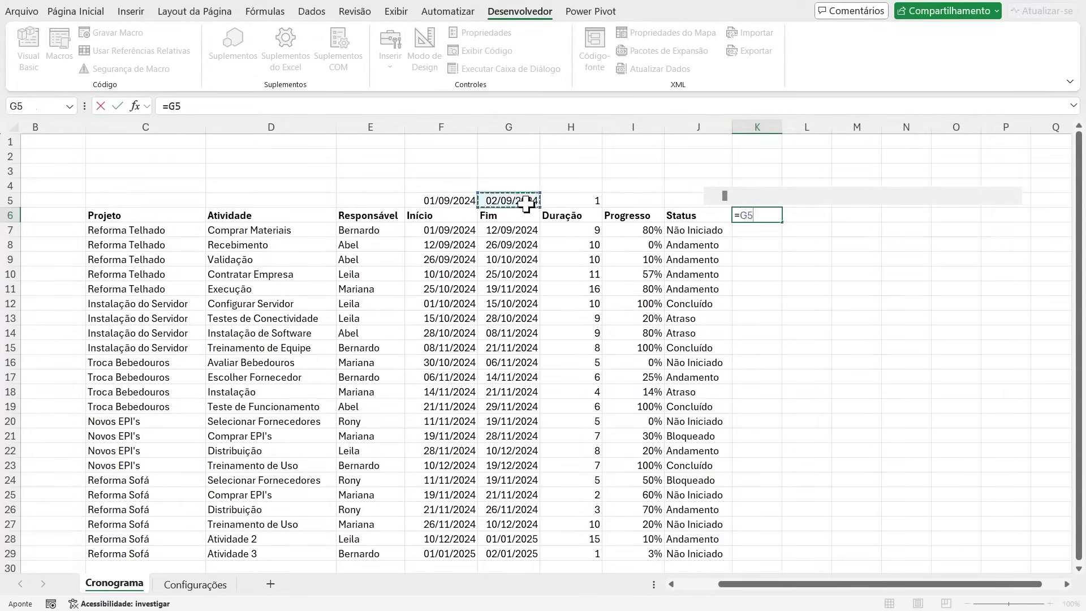
key(Return)
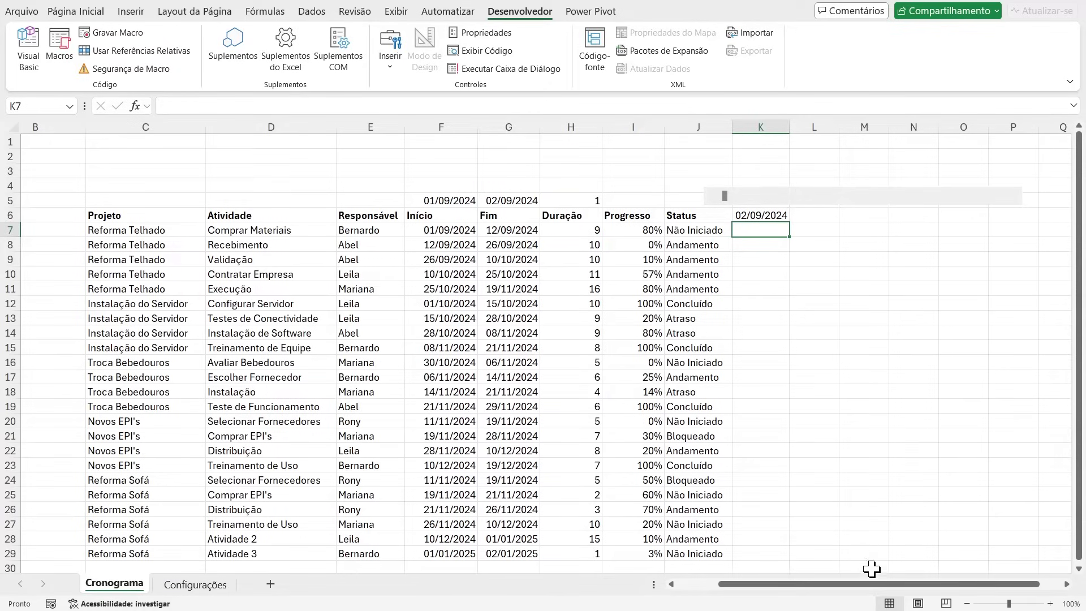
Step: Set the scroll bar's minimum value to 0 and move the bar back to that minimum
drag(872, 585, 884, 586)
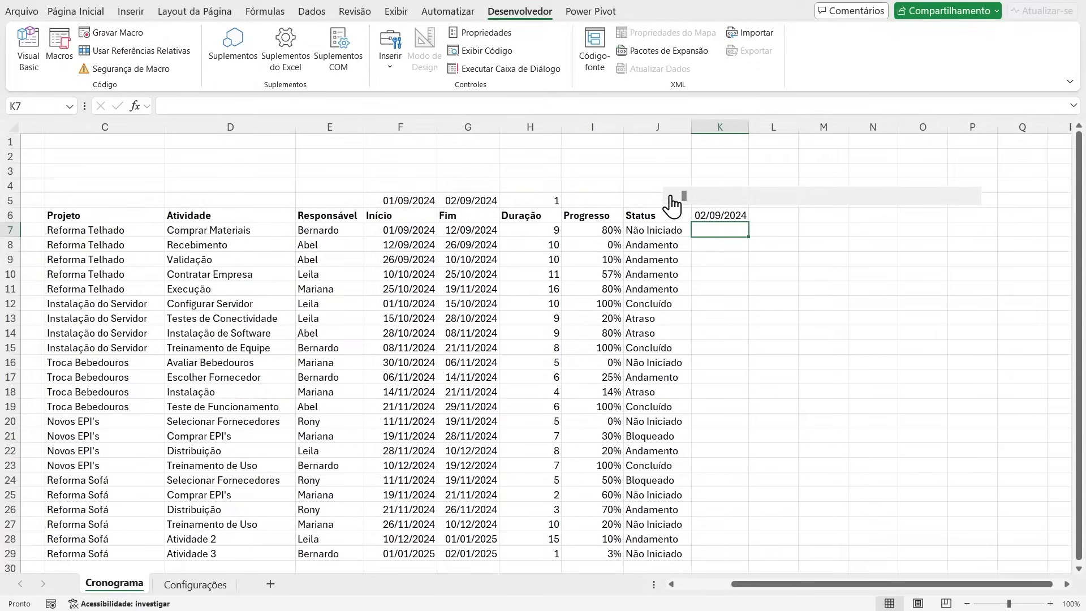
click(722, 215)
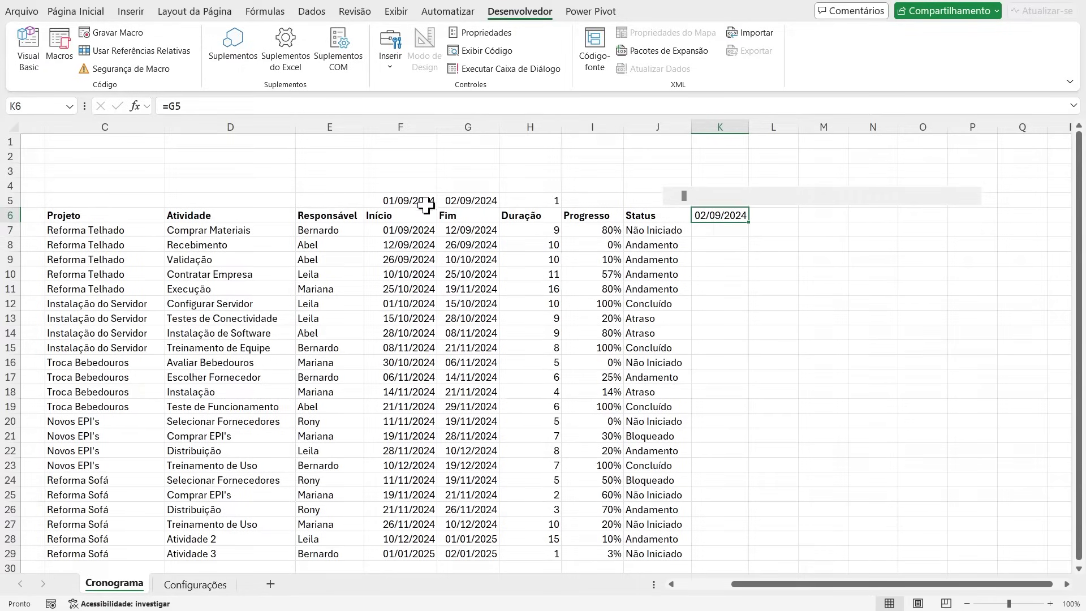
click(394, 201)
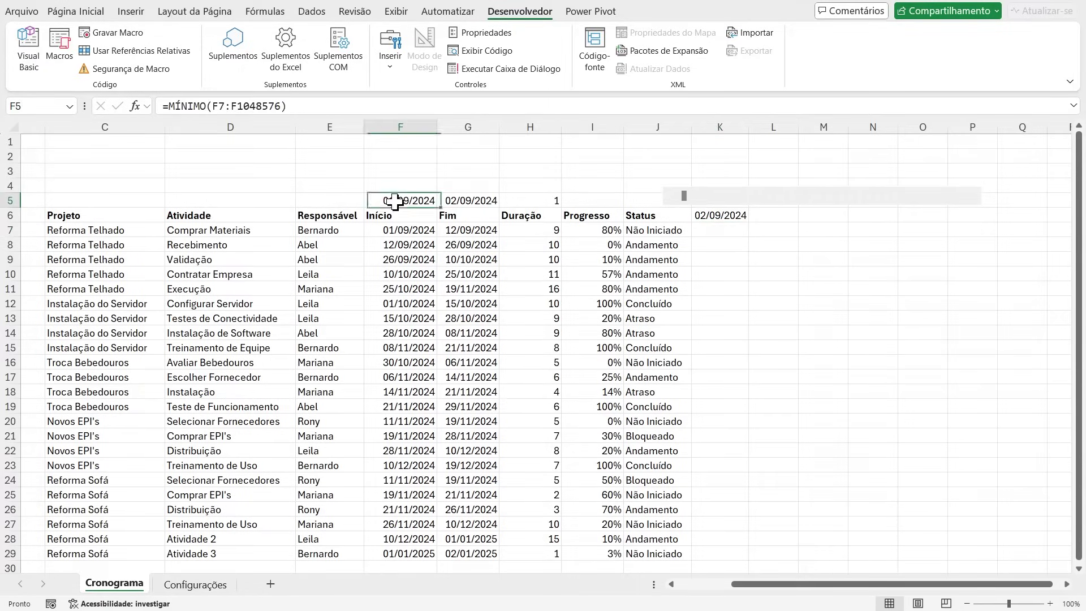
right_click(727, 196)
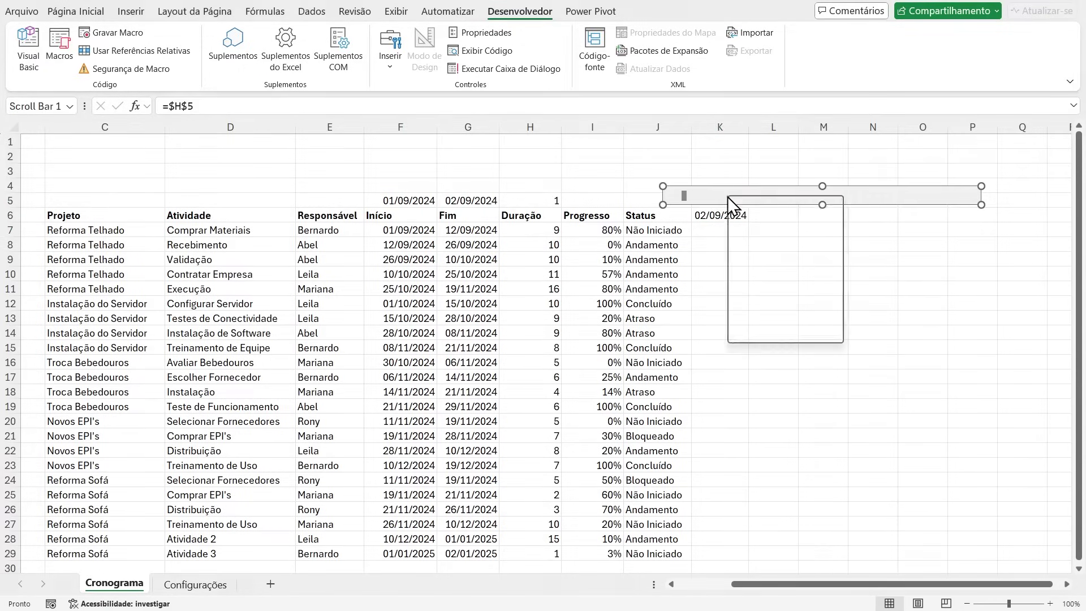
click(779, 333)
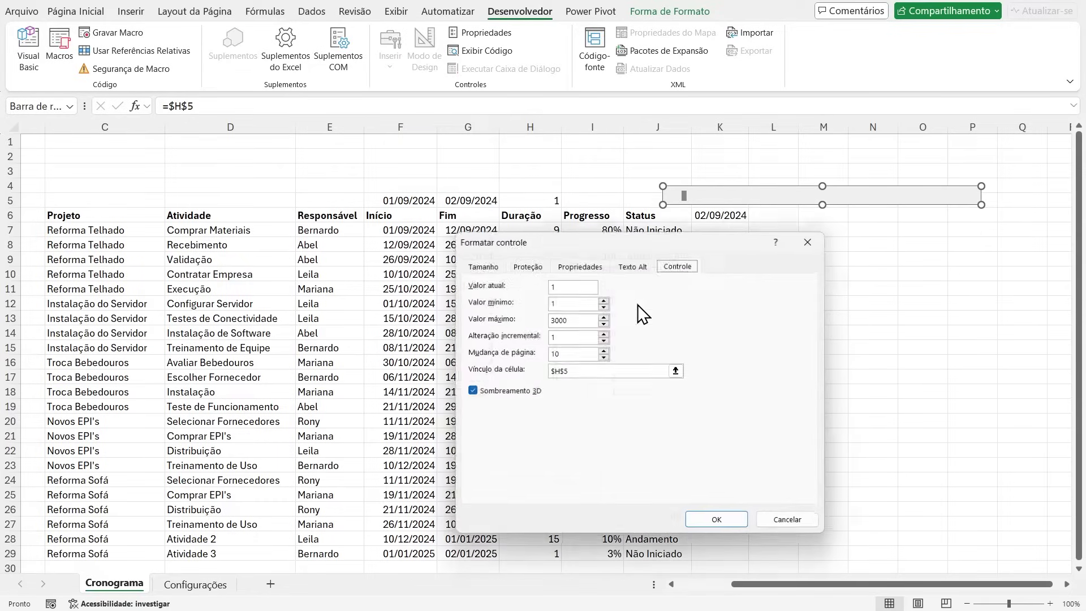
click(554, 289)
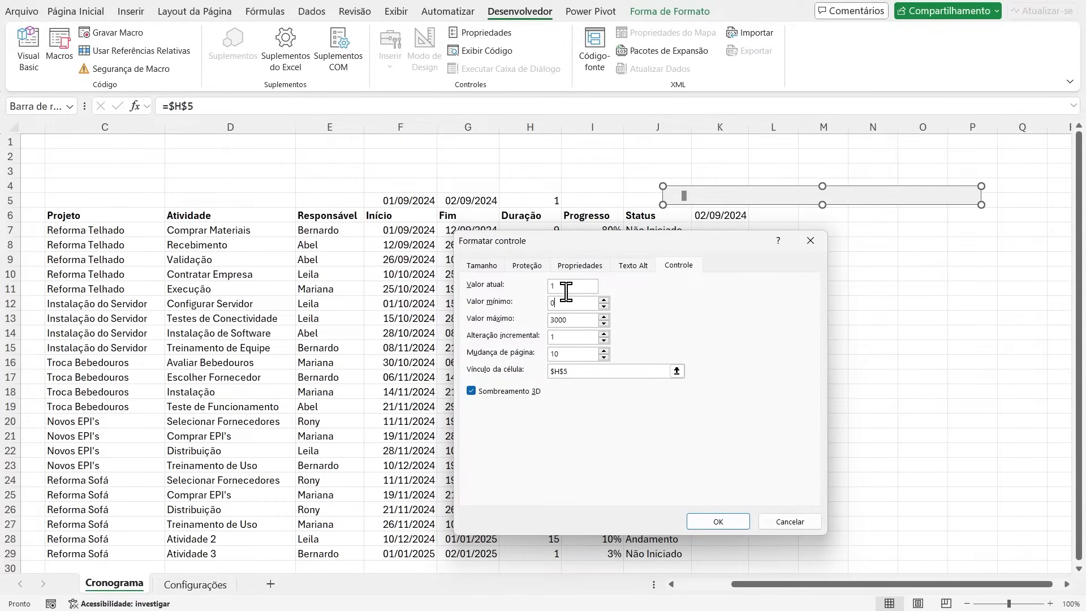
click(716, 521)
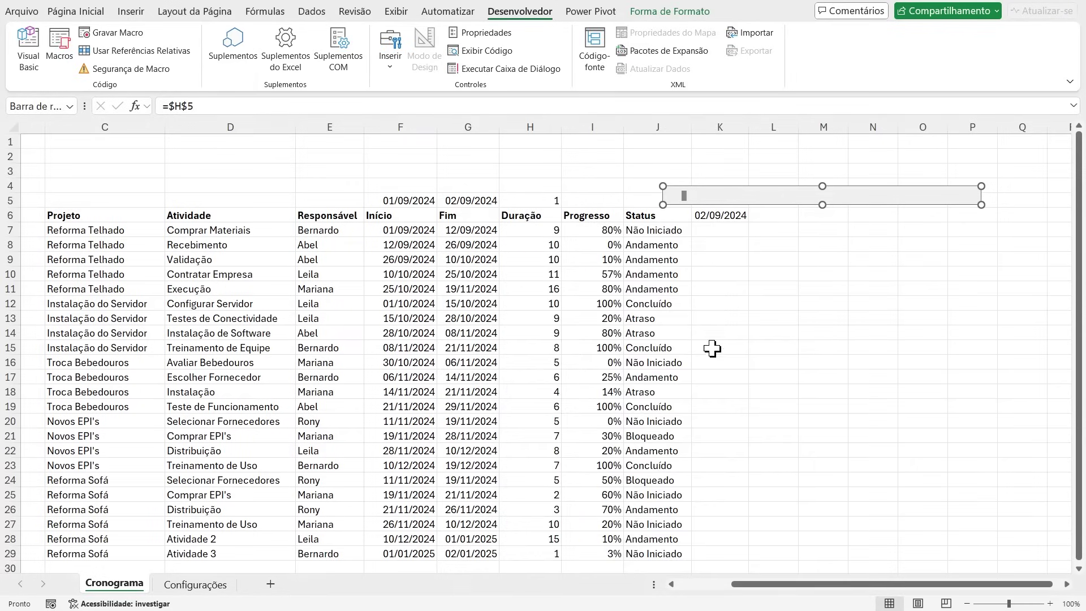
click(721, 277)
click(670, 197)
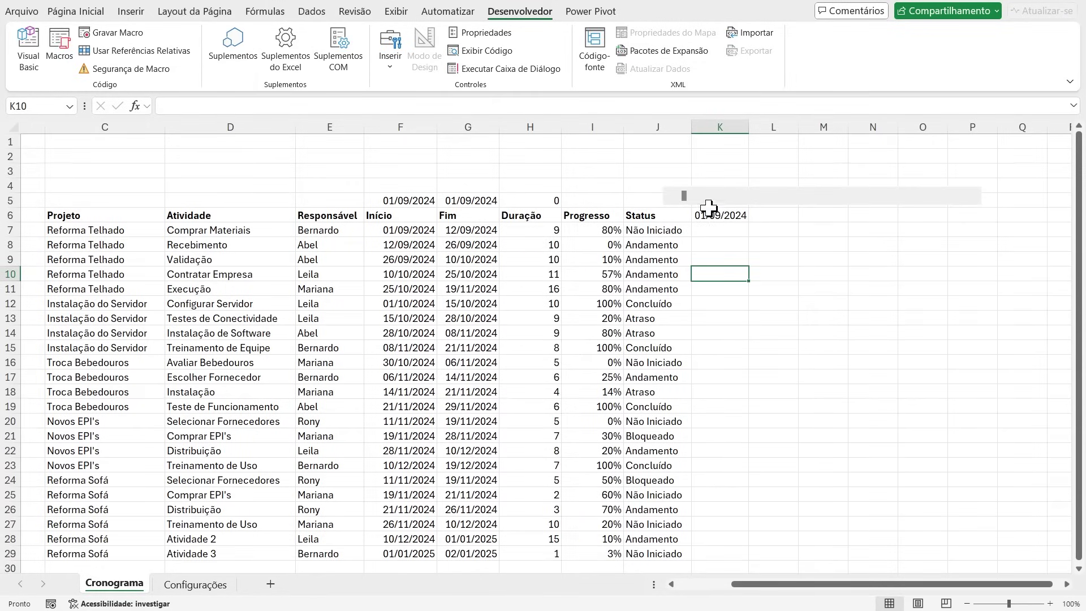
Step: Check the timeline's first date against the Início dates by stepping the scroll bar forward and back to 0
drag(394, 230, 393, 554)
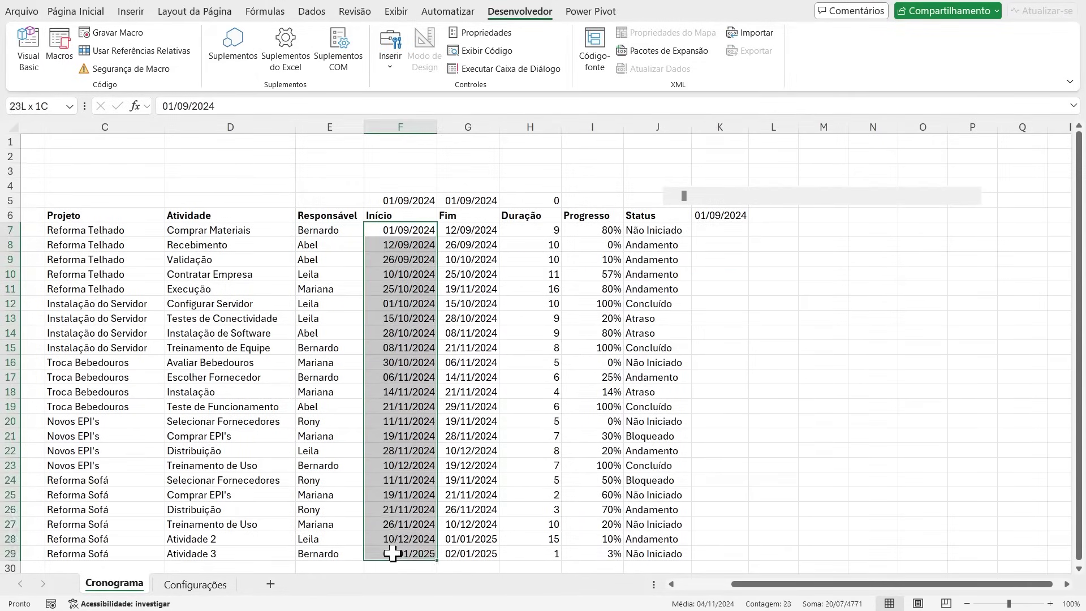
click(741, 231)
click(974, 198)
click(974, 198)
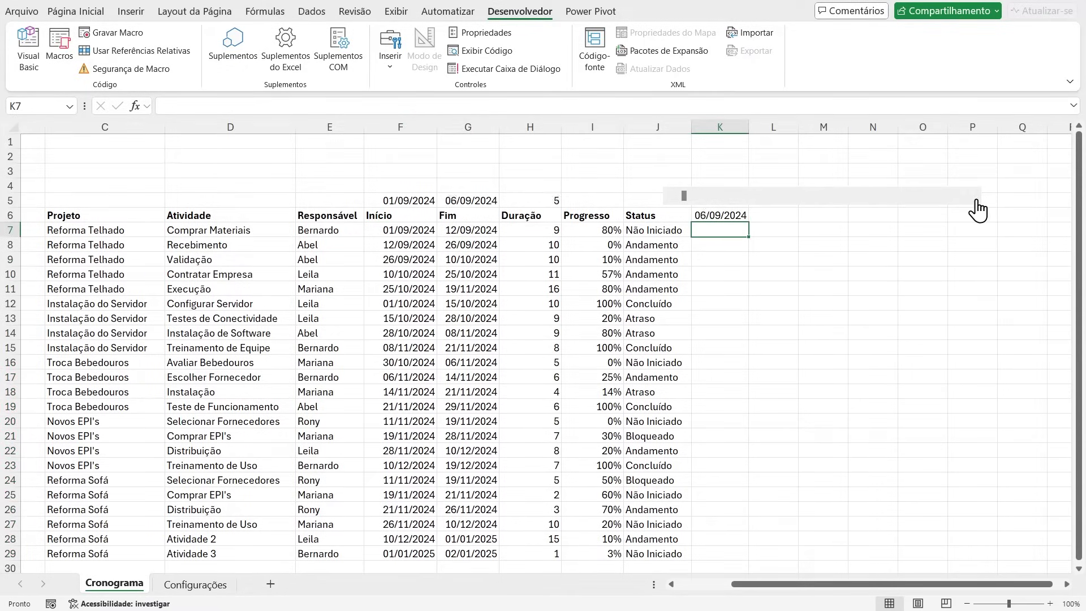
click(671, 196)
click(672, 197)
Step: Enter the formula =K6+1 in cell L6 for the second timeline date
click(789, 218)
text(=)
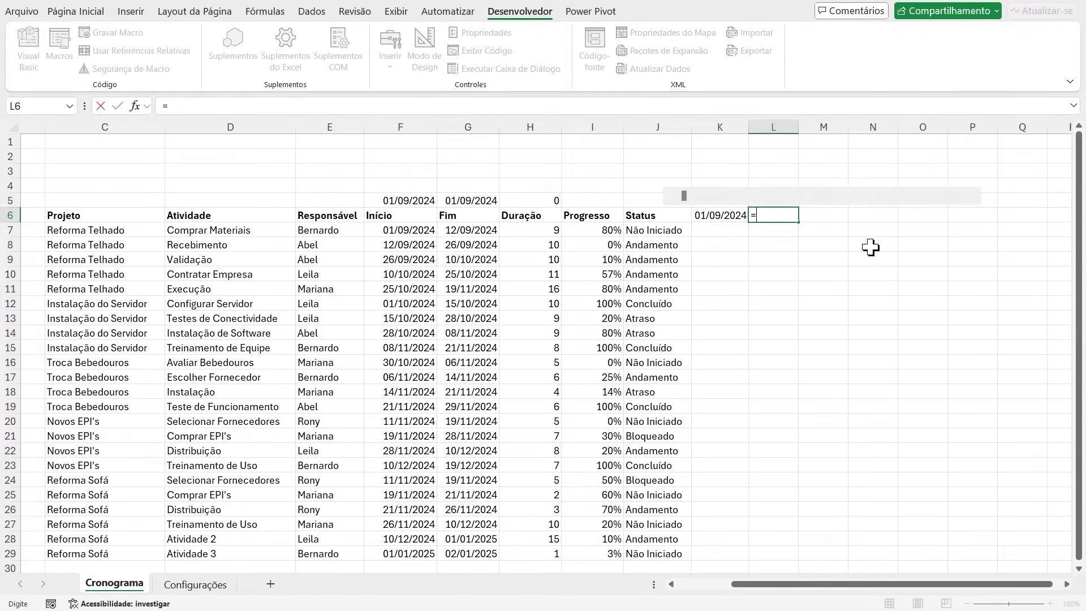
key(Left)
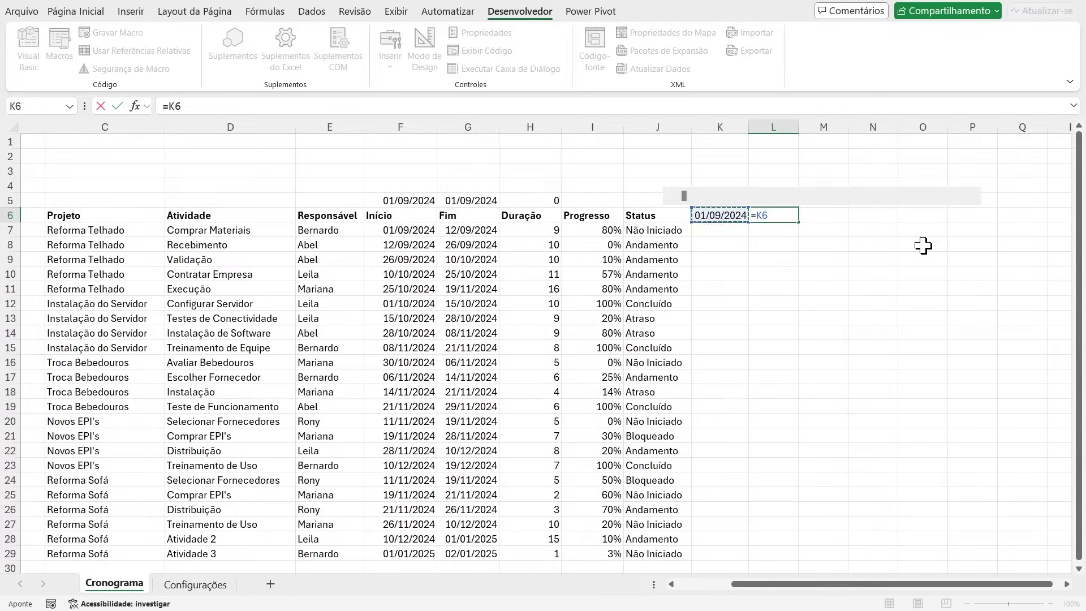
key(Return)
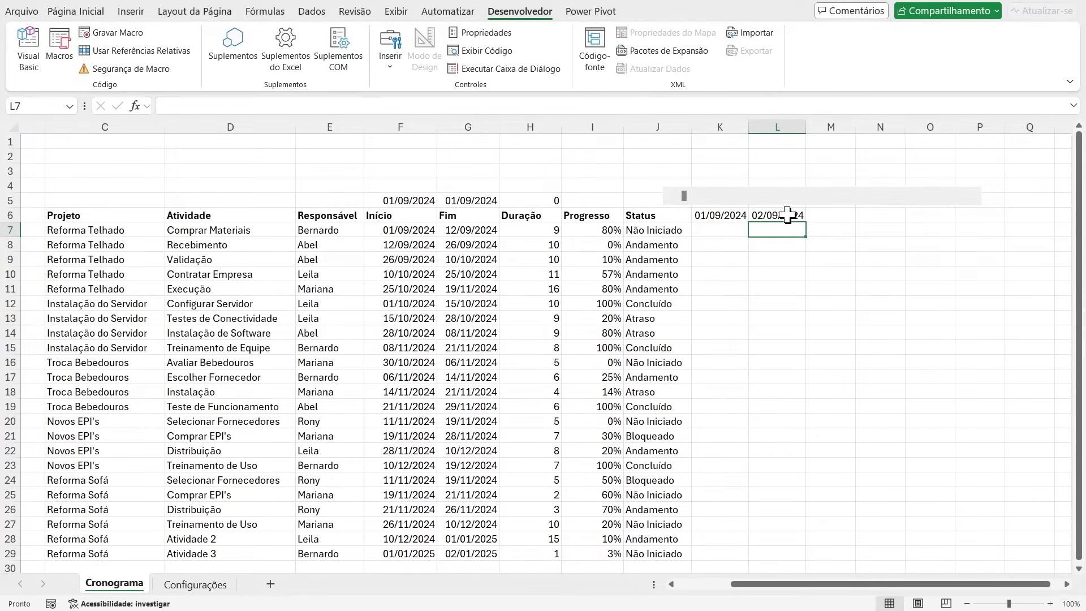
Step: Fill the L6 date formula across row 6 through column AX
scroll(528, 245, right, 3)
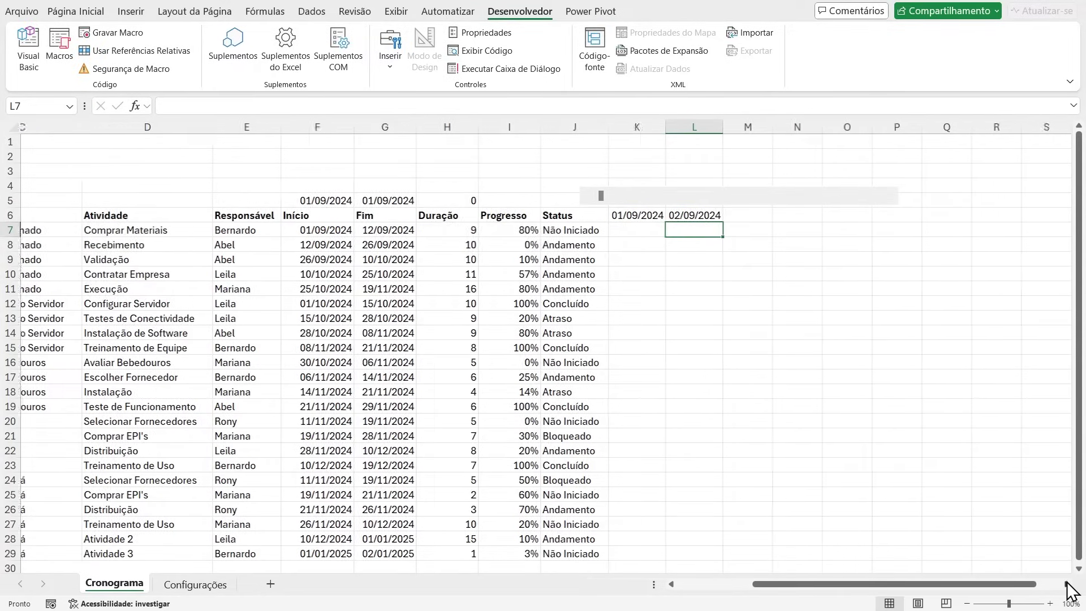
drag(379, 212, 454, 223)
click(434, 215)
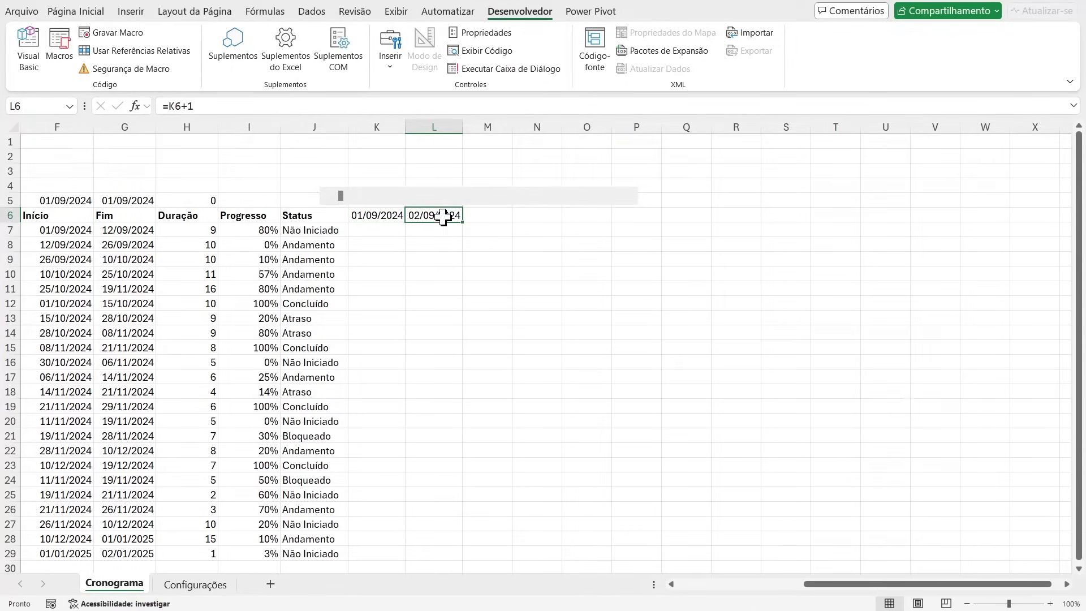
drag(462, 224, 911, 221)
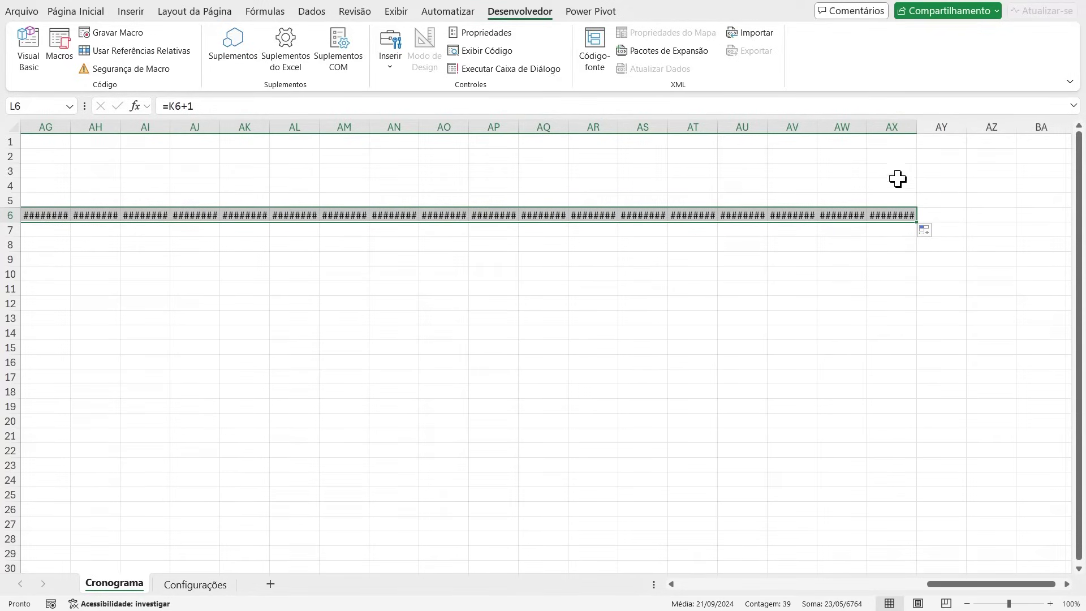
Step: AutoFit the widths of timeline columns K through AX to their dates
drag(890, 127, 196, 163)
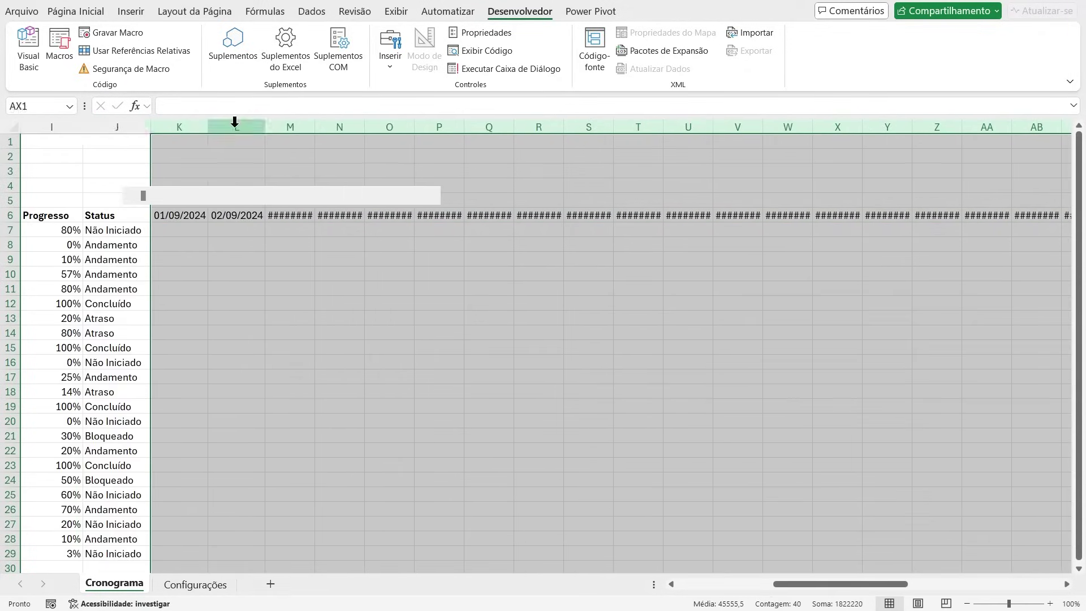
double_click(264, 127)
drag(846, 585, 988, 585)
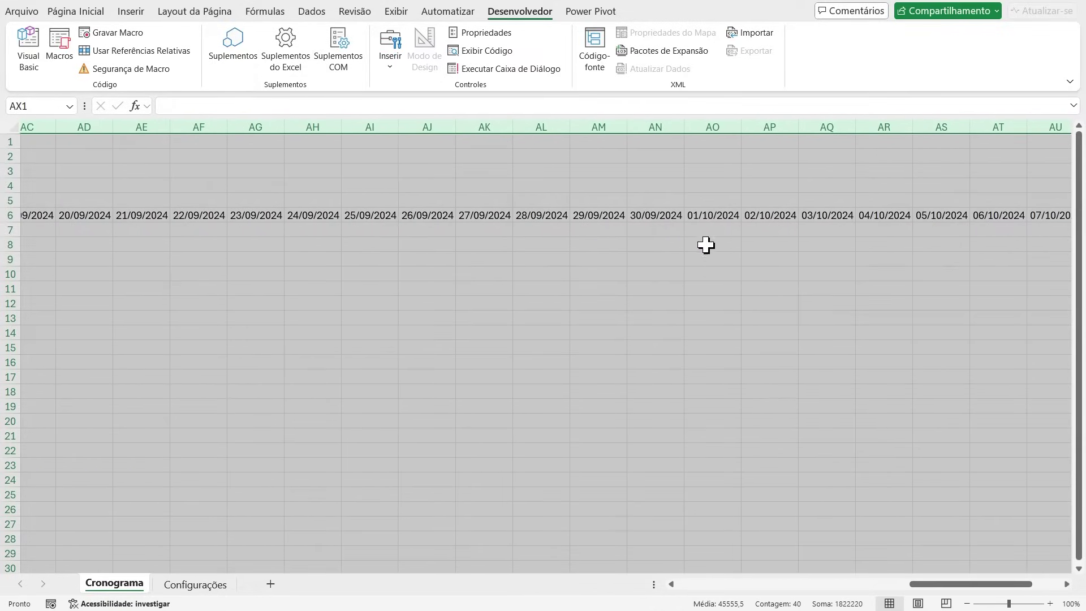
Step: Delete the timeline dates from AP6 onward so that the row ends at 01/10/2024 in AO6
click(759, 215)
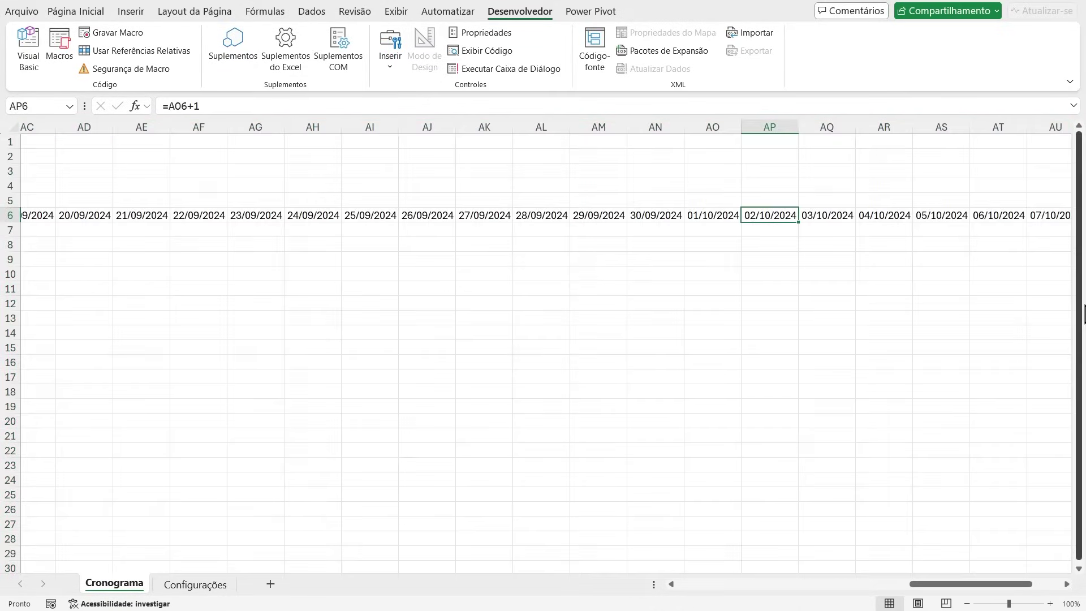
key(ctrl+shift+Right)
key(Delete)
key(Left)
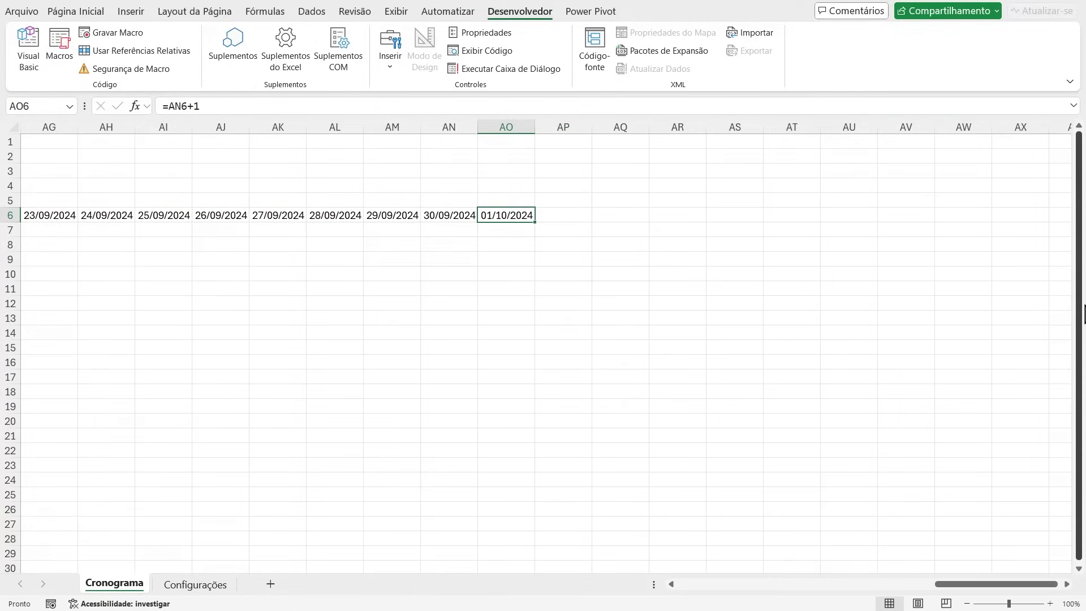
mouse_move(956, 584)
mouse_down()
mouse_move(688, 591)
mouse_move(941, 582)
mouse_up()
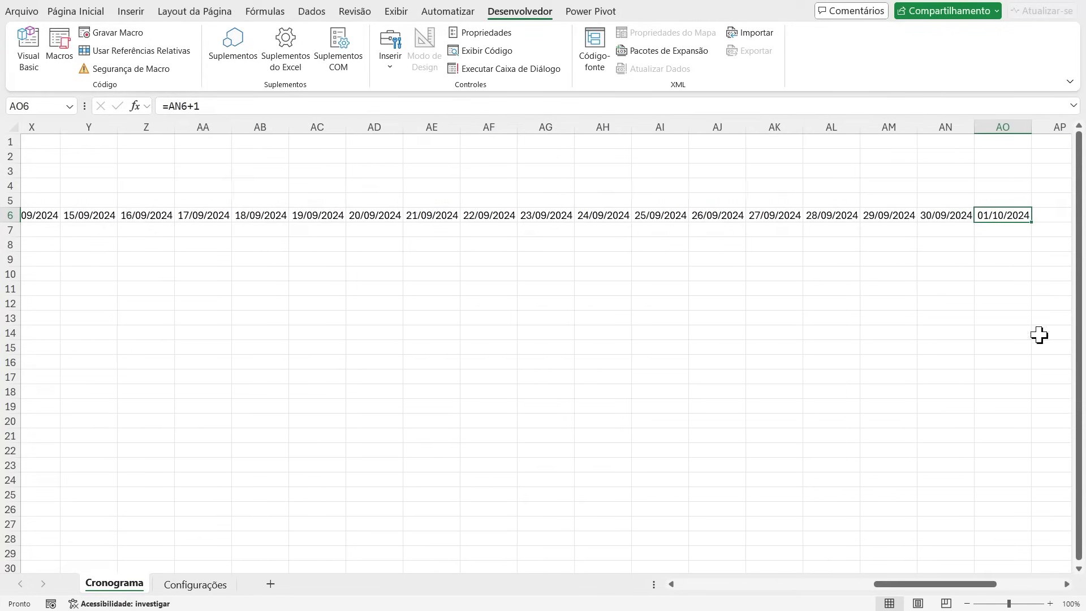
Step: Check the extent of the timeline dates in row 6 from AO6 back to K6
click(925, 216)
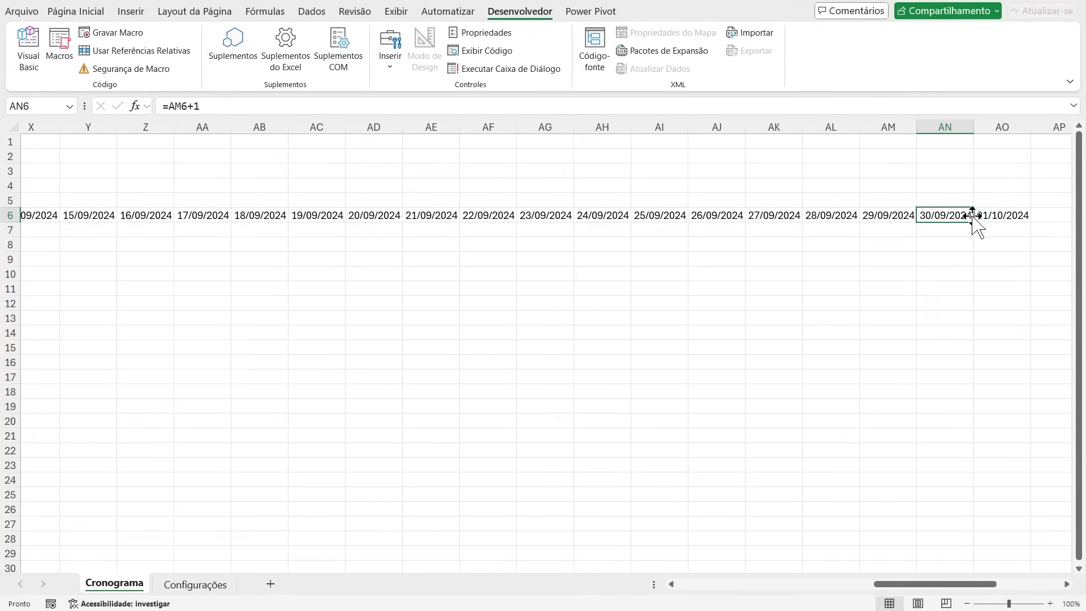
click(1014, 217)
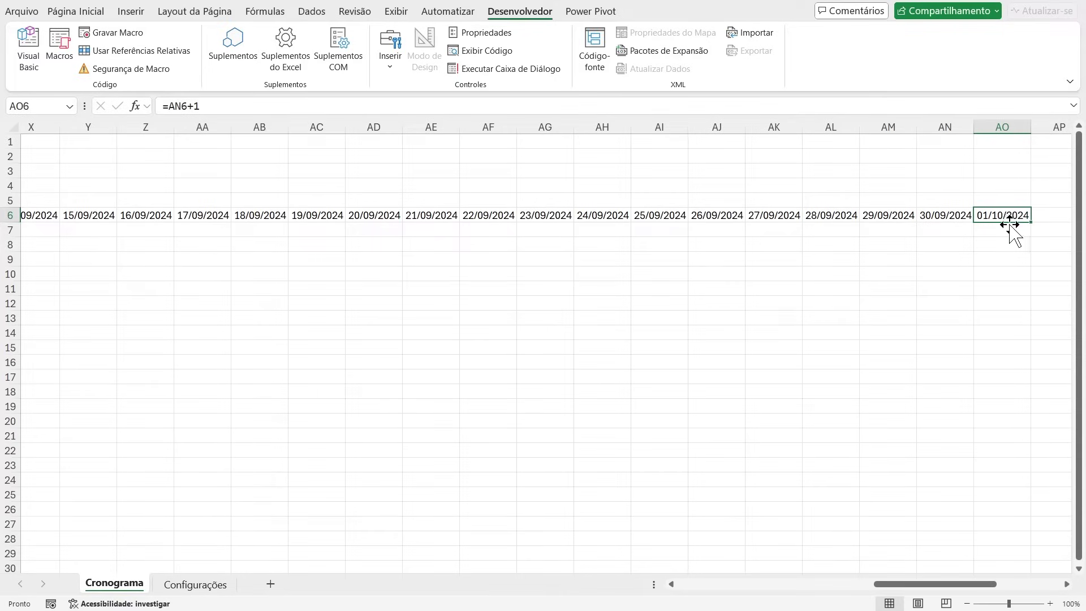
drag(980, 218, 280, 221)
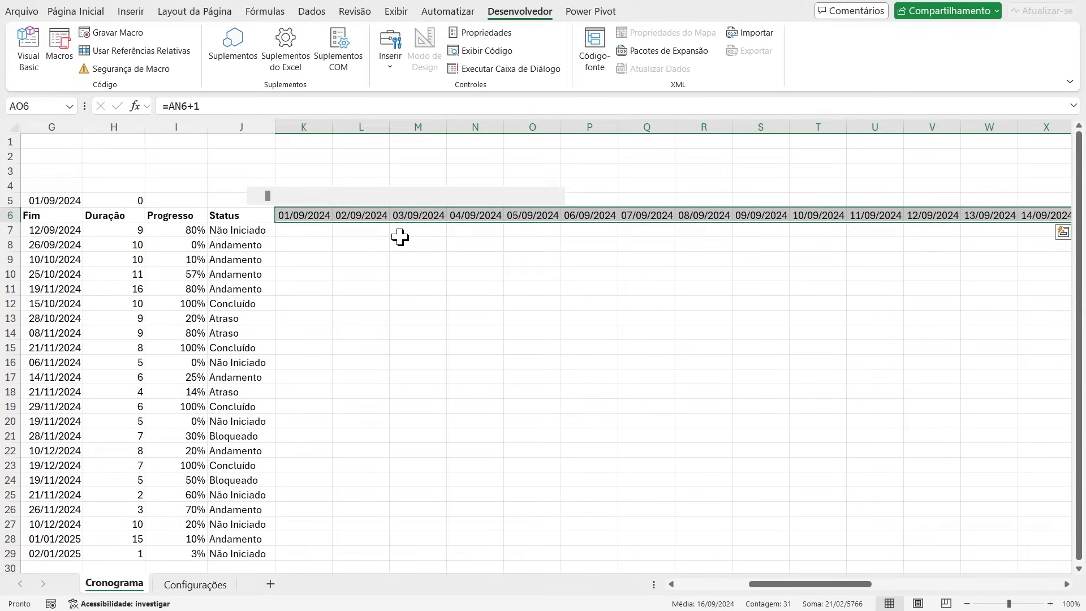
drag(809, 584, 758, 588)
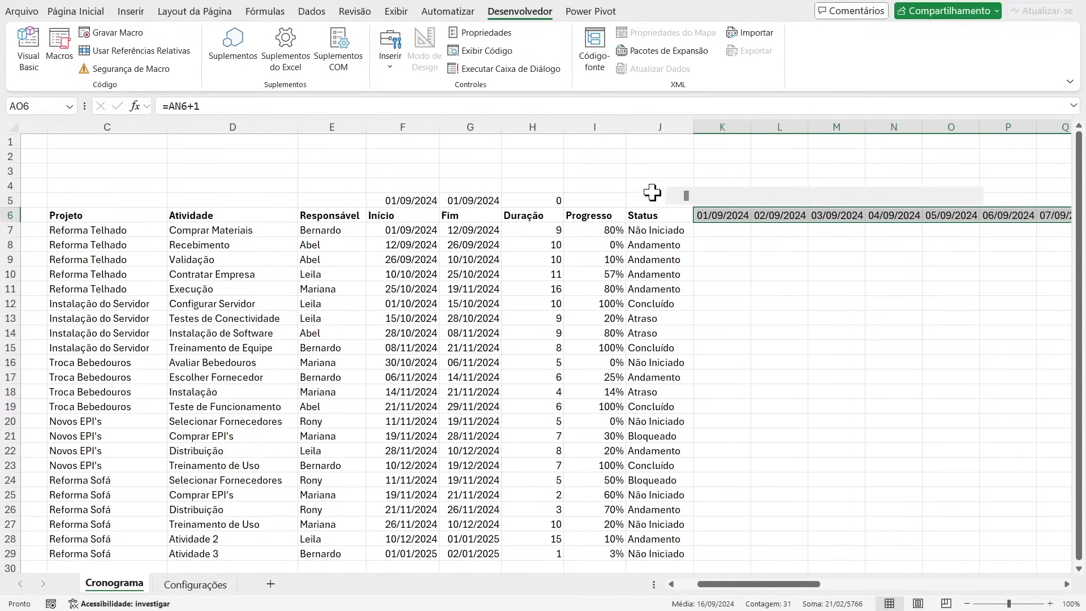
click(659, 171)
drag(751, 583, 756, 584)
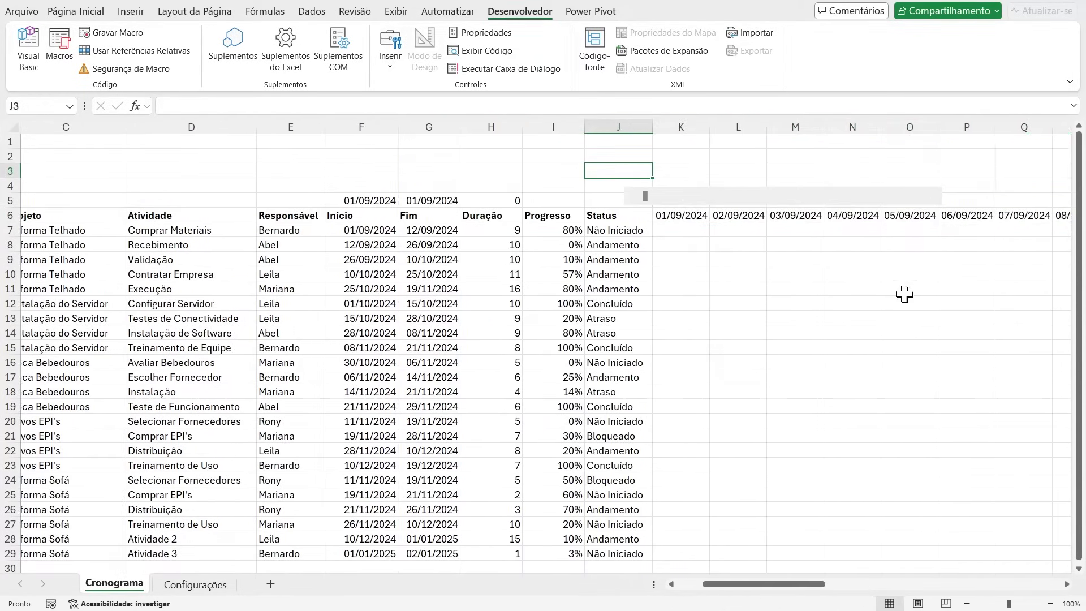
Step: Test the timeline by stepping the scroll bar forward until H5 reaches 24
click(933, 195)
click(933, 195)
click(933, 196)
click(933, 196)
click(933, 196)
click(933, 195)
click(933, 195)
click(933, 195)
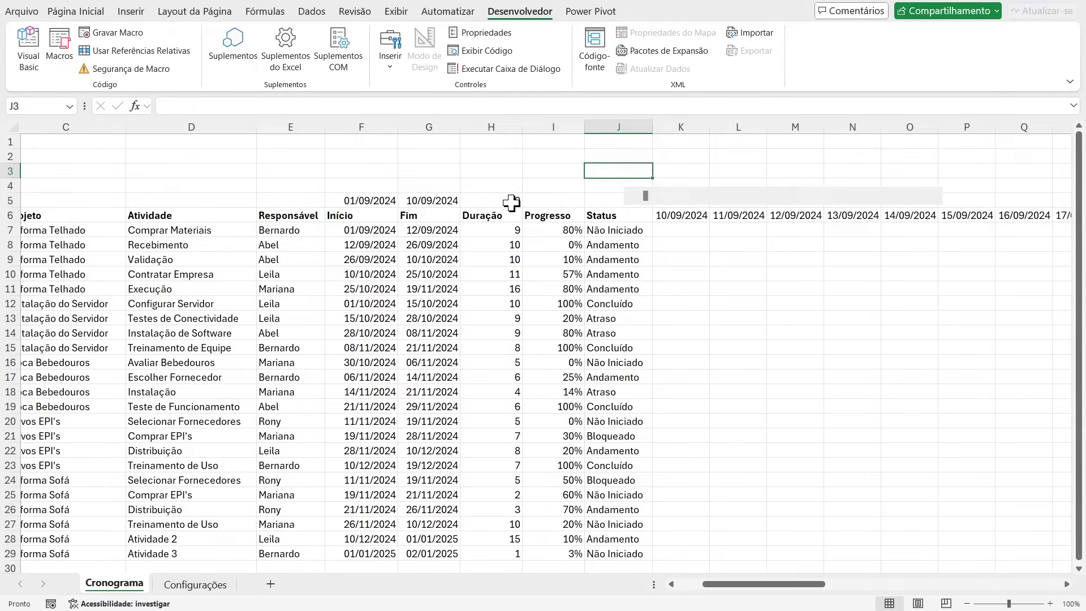
click(934, 198)
click(934, 198)
click(934, 198)
click(934, 198)
click(934, 198)
click(934, 197)
click(934, 198)
click(934, 198)
click(934, 198)
click(934, 198)
click(934, 198)
click(934, 198)
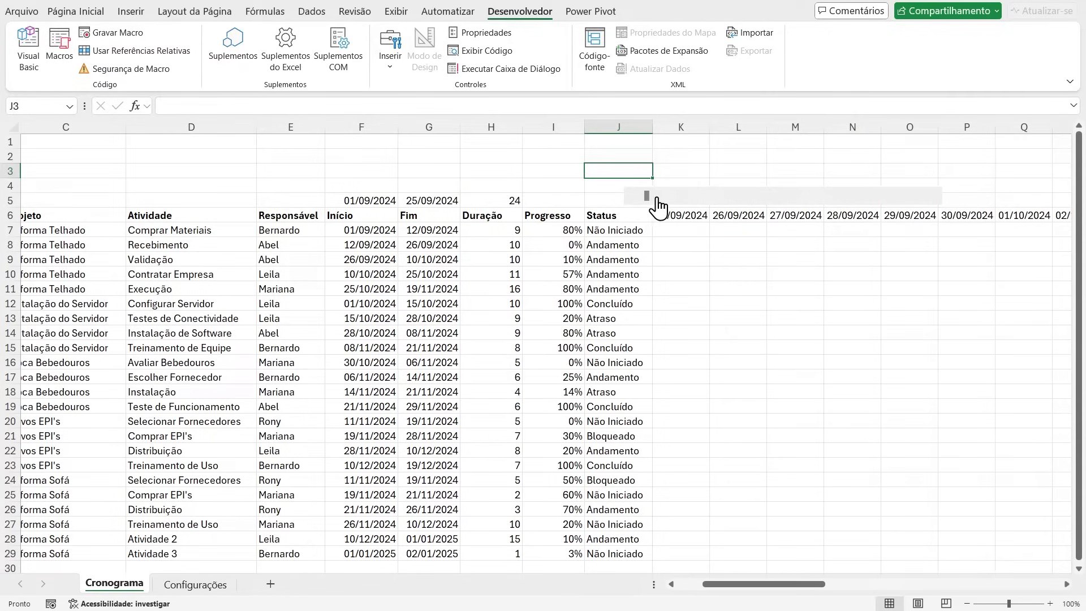
Step: Step the scroll bar back until H5 returns to 0
click(629, 195)
click(629, 196)
click(629, 196)
click(629, 196)
click(629, 196)
click(633, 196)
click(634, 196)
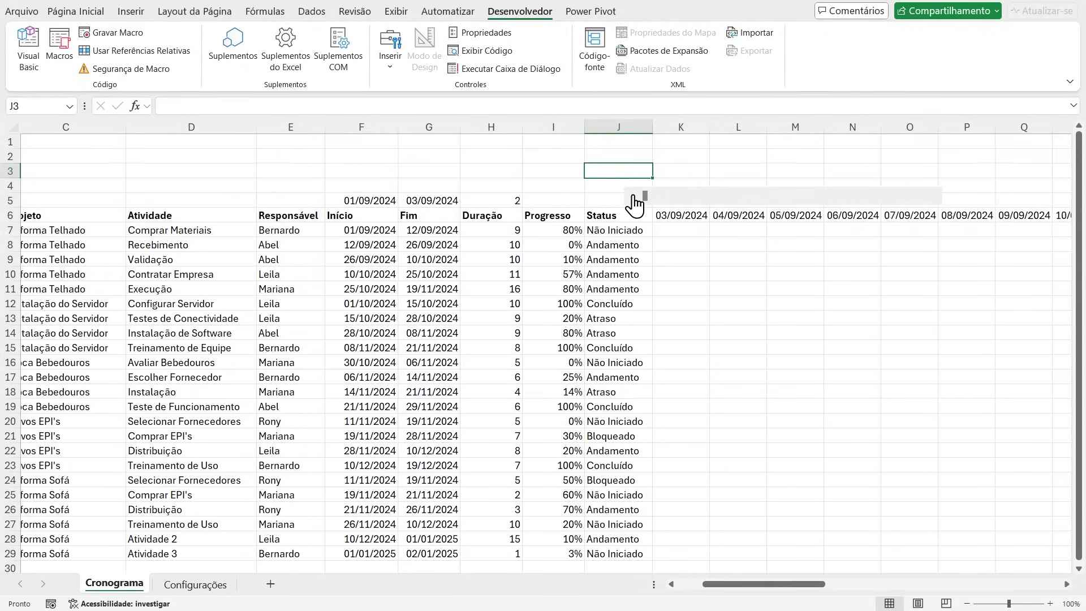
Step: Set the start date of the first activity in F7 to 01/08/2024 and check the first timeline date in K6
click(361, 235)
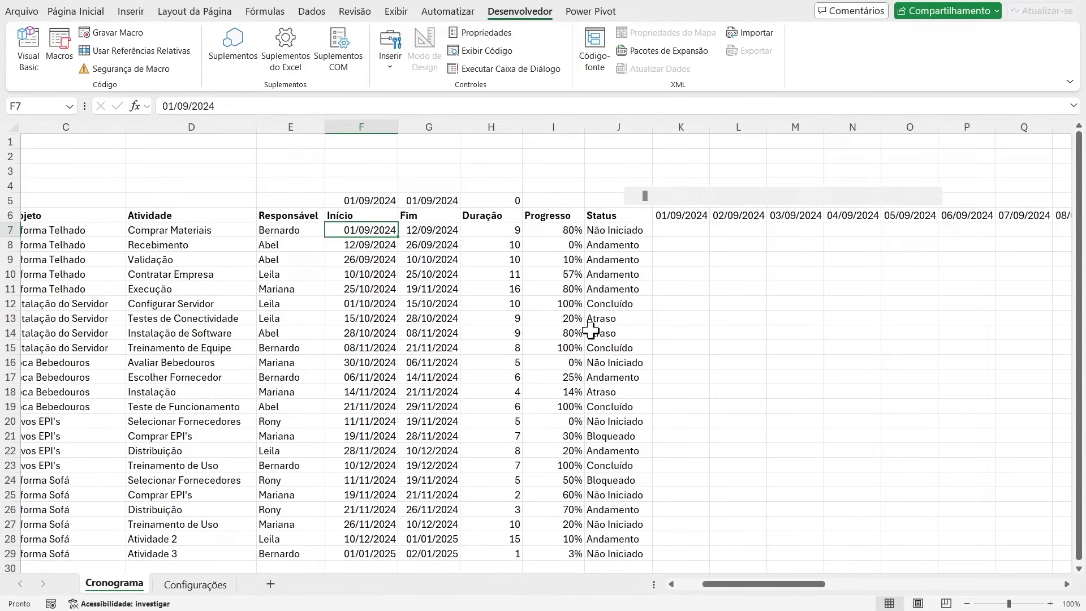
key(F2)
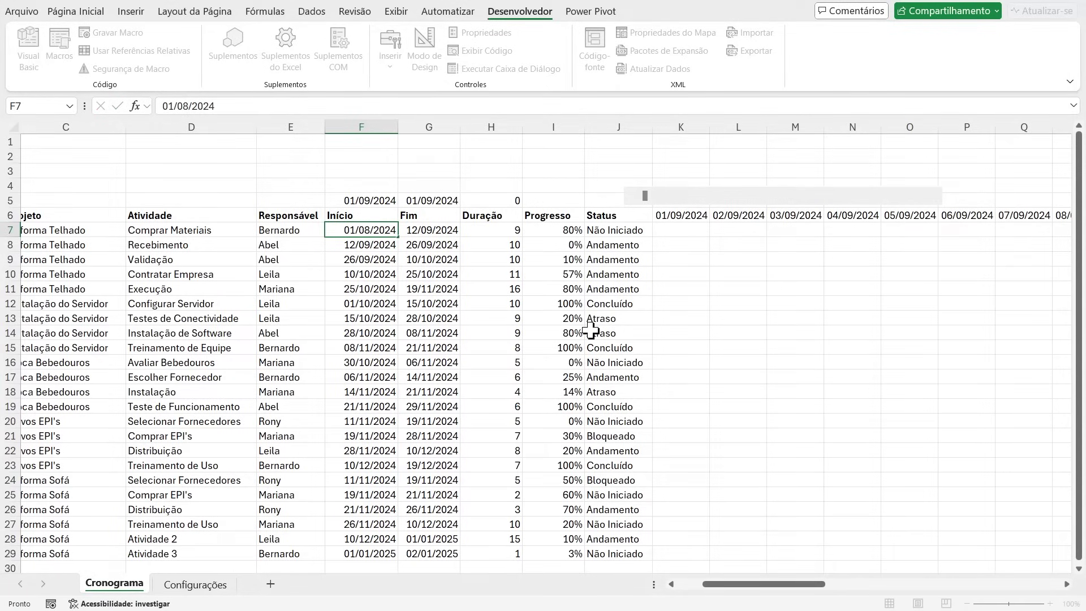
key(Return)
click(678, 213)
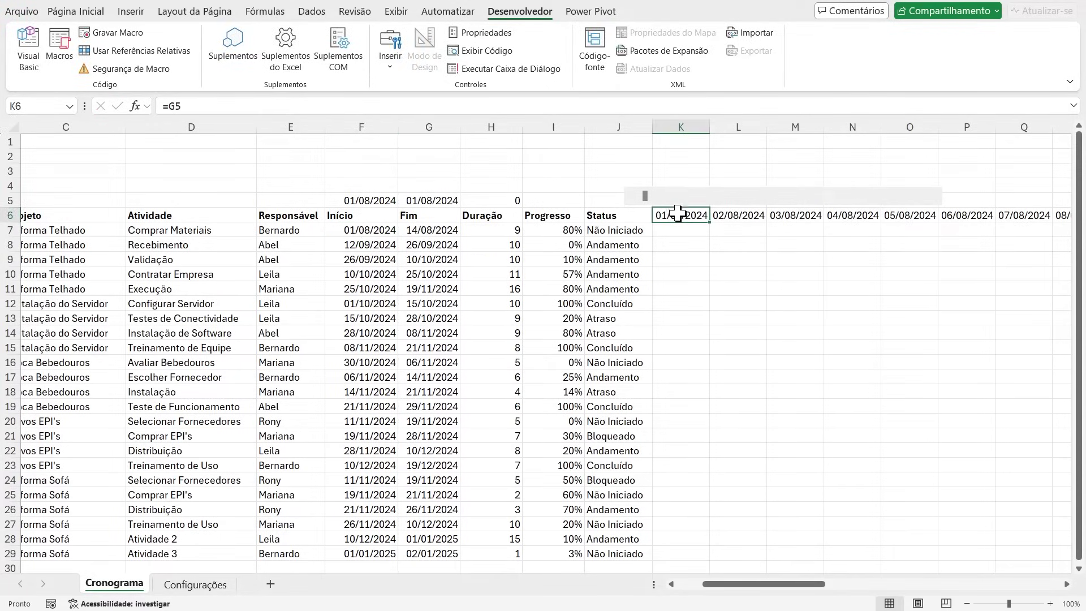
Step: Undo the start date change in F7
click(360, 227)
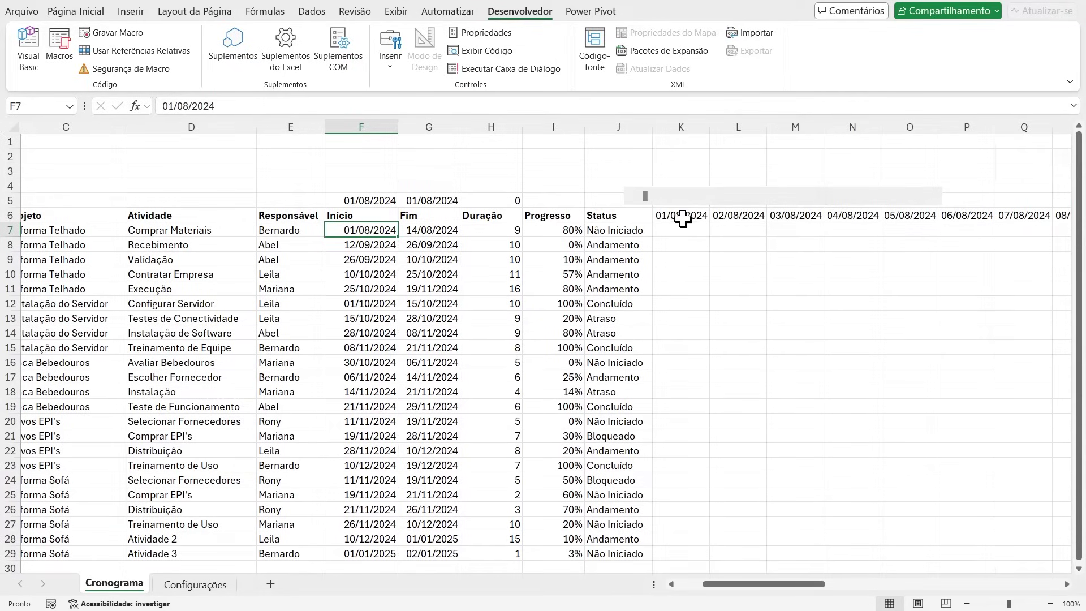
key(ctrl+z)
click(369, 251)
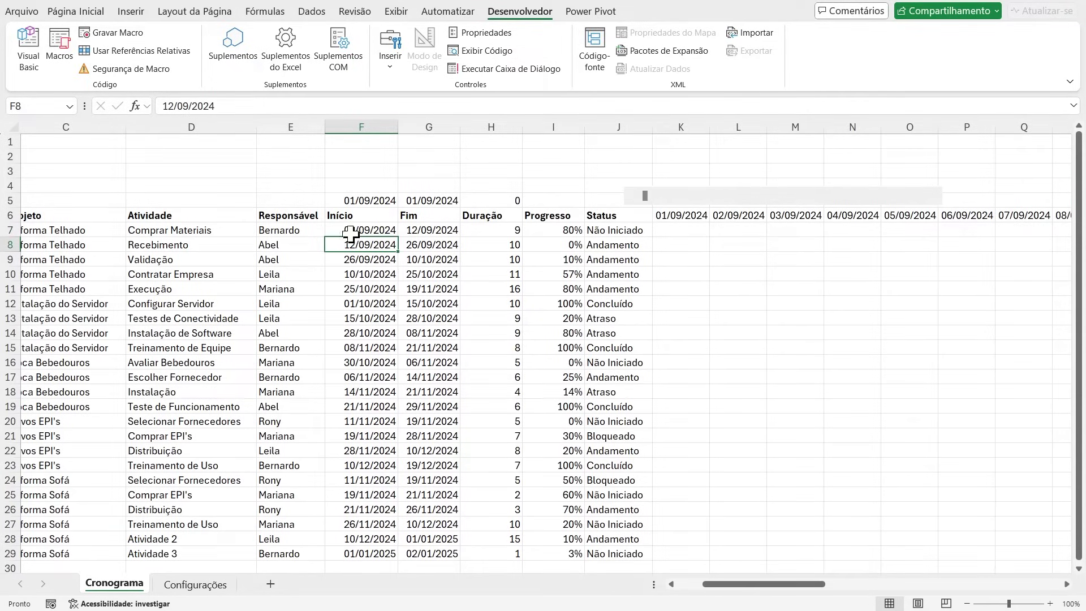
Step: Examine the timeline dates across row 6 and the formula of the first date in K6
mouse_move(750, 588)
mouse_down()
mouse_move(742, 601)
mouse_move(758, 593)
mouse_up()
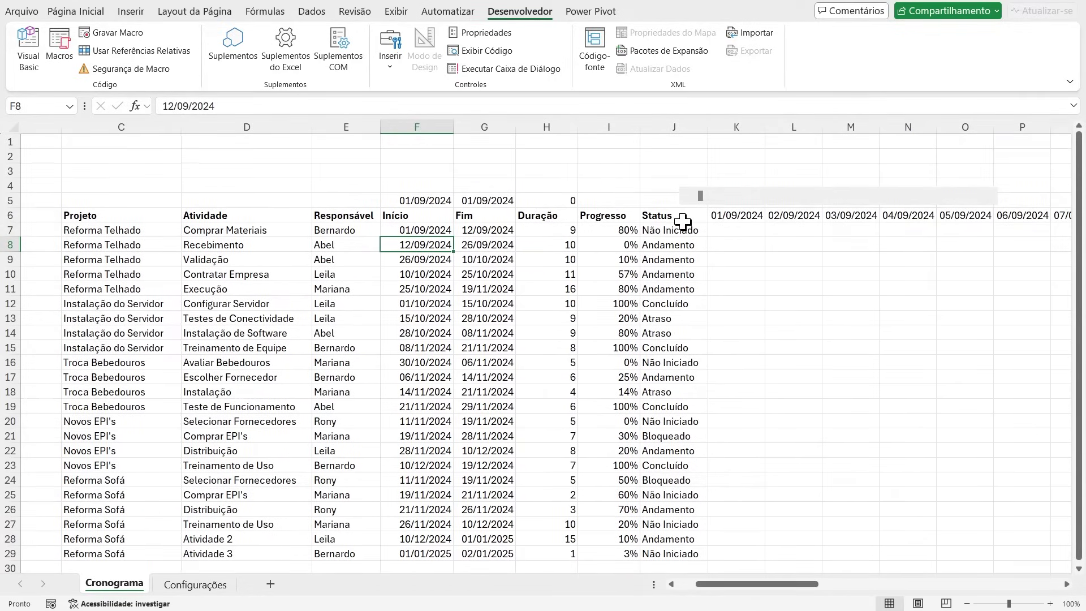
key(Right)
key(Right)
key(Right)
key(Right)
key(Right)
key(Right)
key(Right)
key(Right)
key(Right)
key(Right)
key(Right)
key(Right)
key(Right)
key(Right)
key(Right)
key(Right)
key(Right)
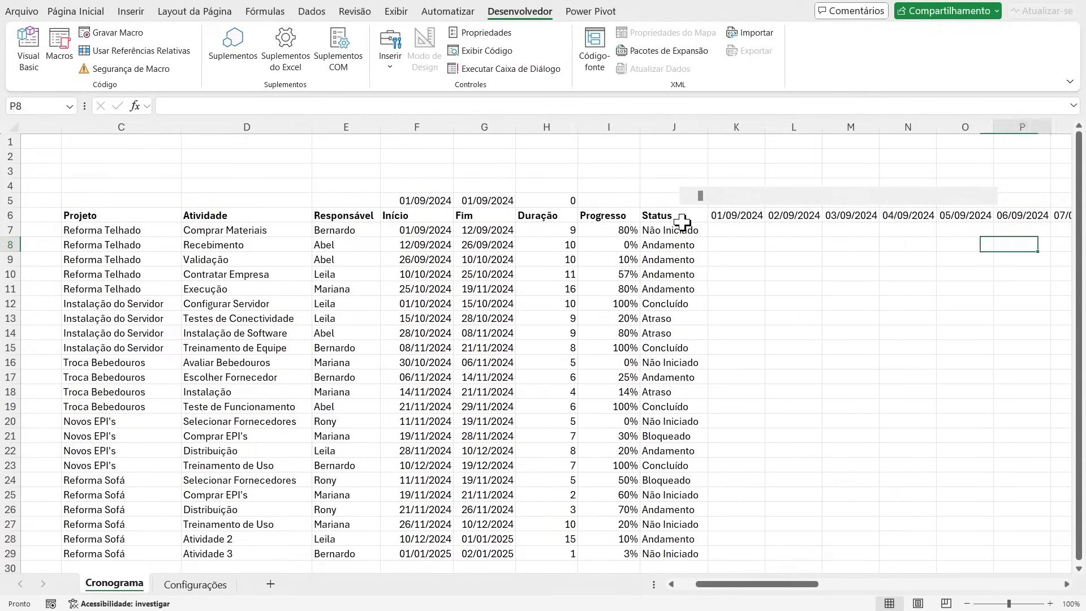
key(Left)
key(Left)
key(Left)
key(Left)
key(Left)
key(Left)
key(Left)
key(Left)
key(Left)
key(Up)
key(Up)
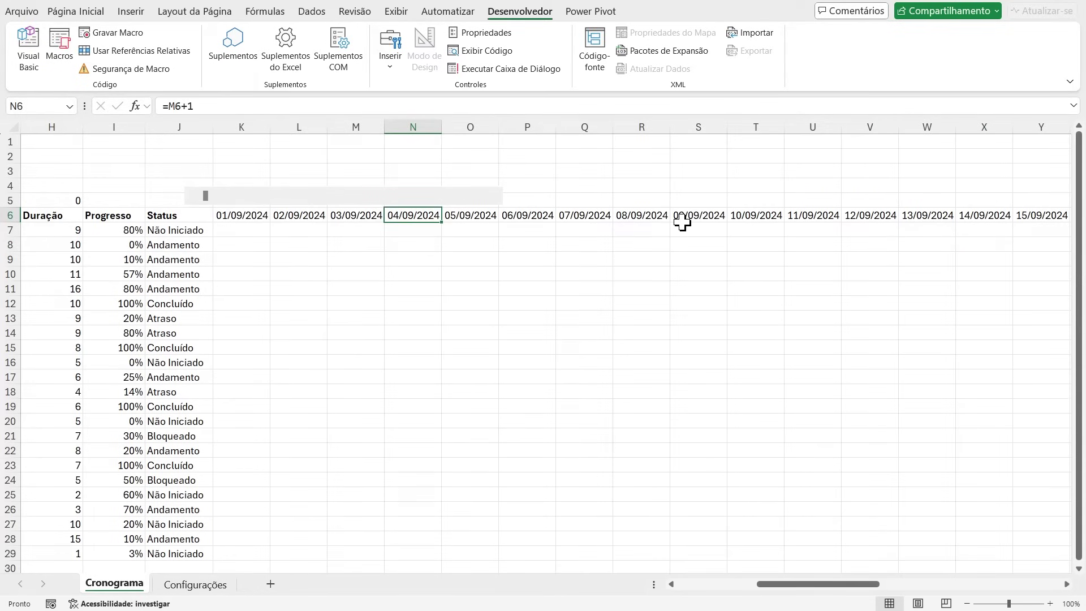
click(245, 220)
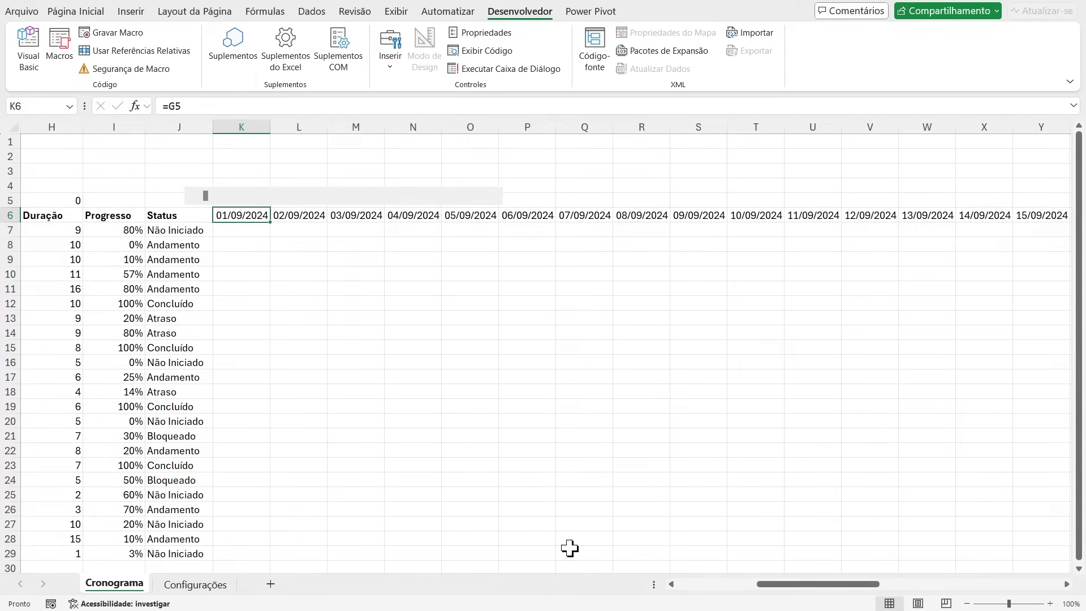
Step: Apply the custom number format dd-mmm to the timeline dates in K6:AO6
drag(792, 584, 746, 582)
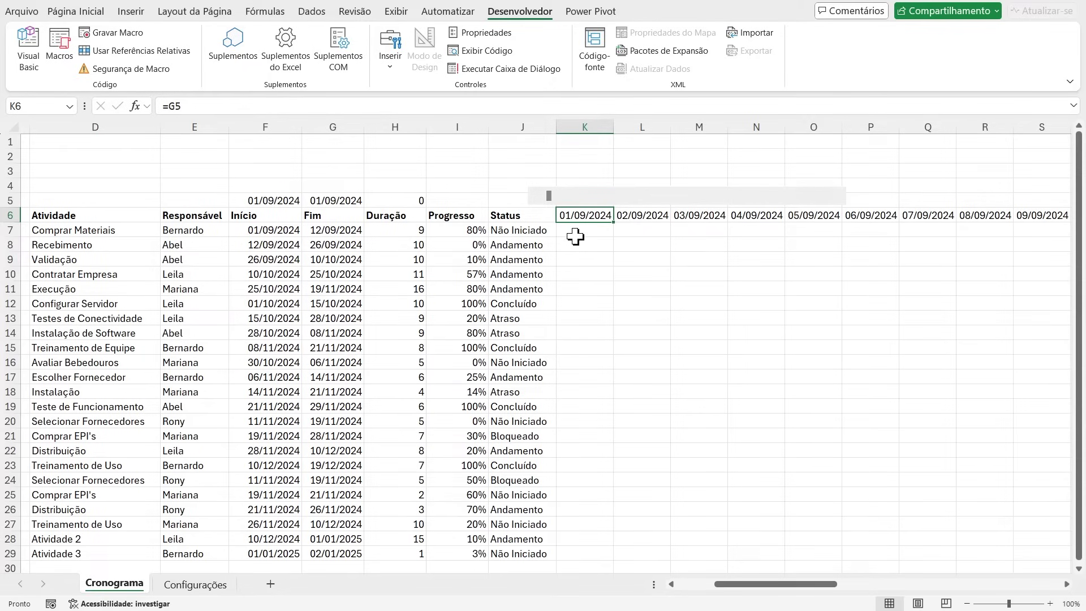
key(Left)
key(Right)
key(Up)
key(Down)
key(Down)
key(Up)
key(ctrl+shift+Right)
drag(926, 586, 780, 586)
key(ctrl+1)
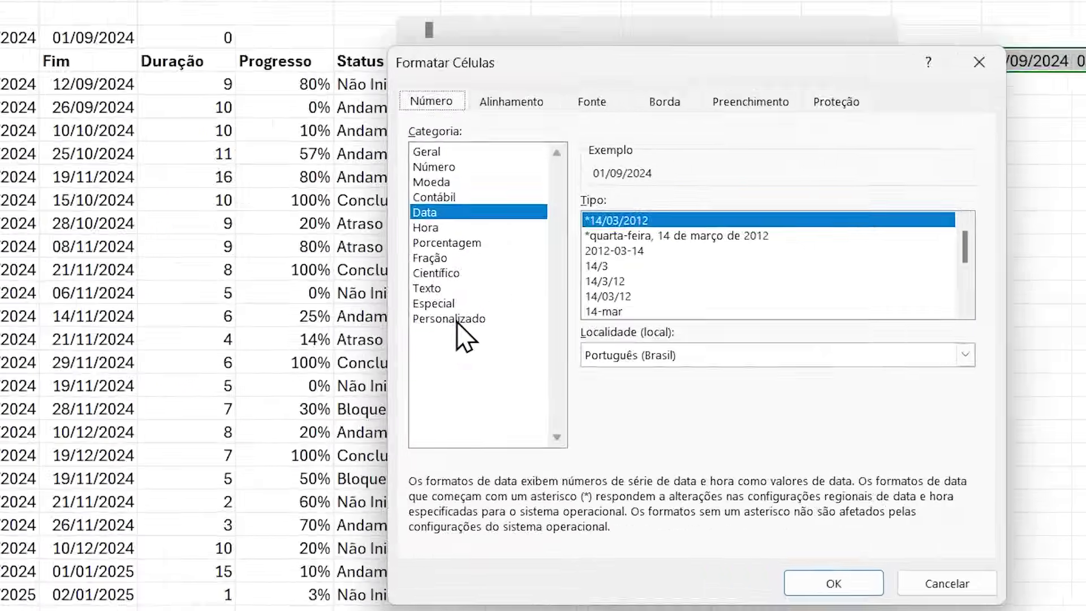
click(481, 378)
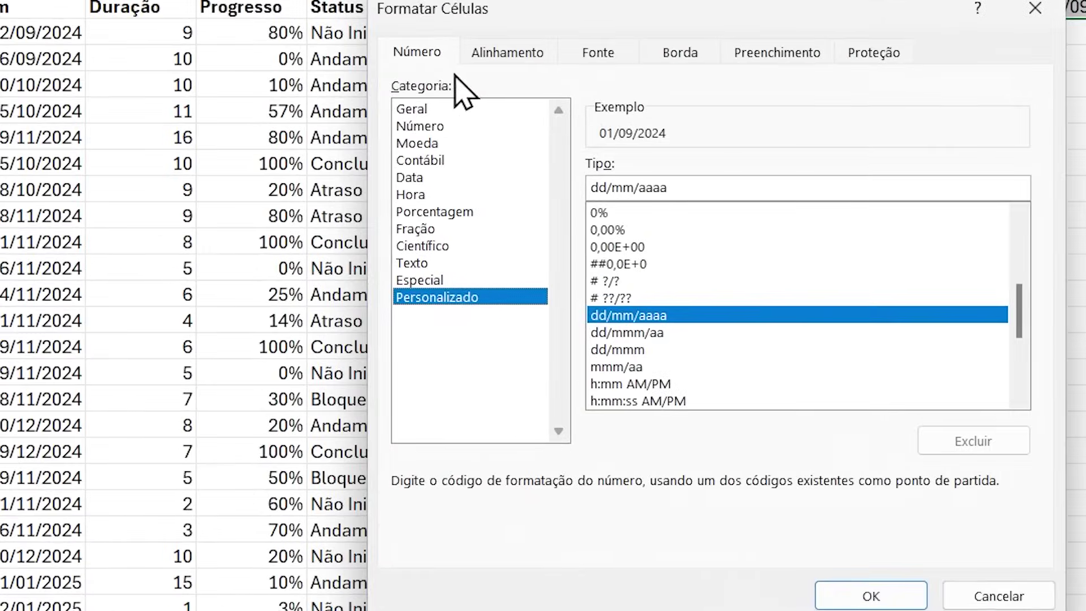
drag(672, 187, 530, 175)
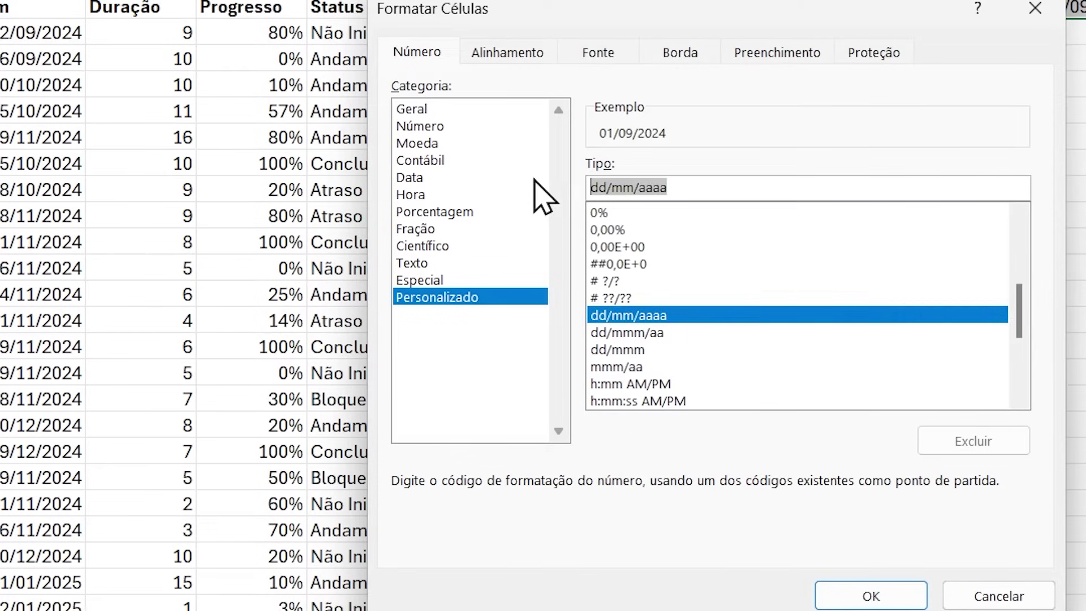
key(BackSpace)
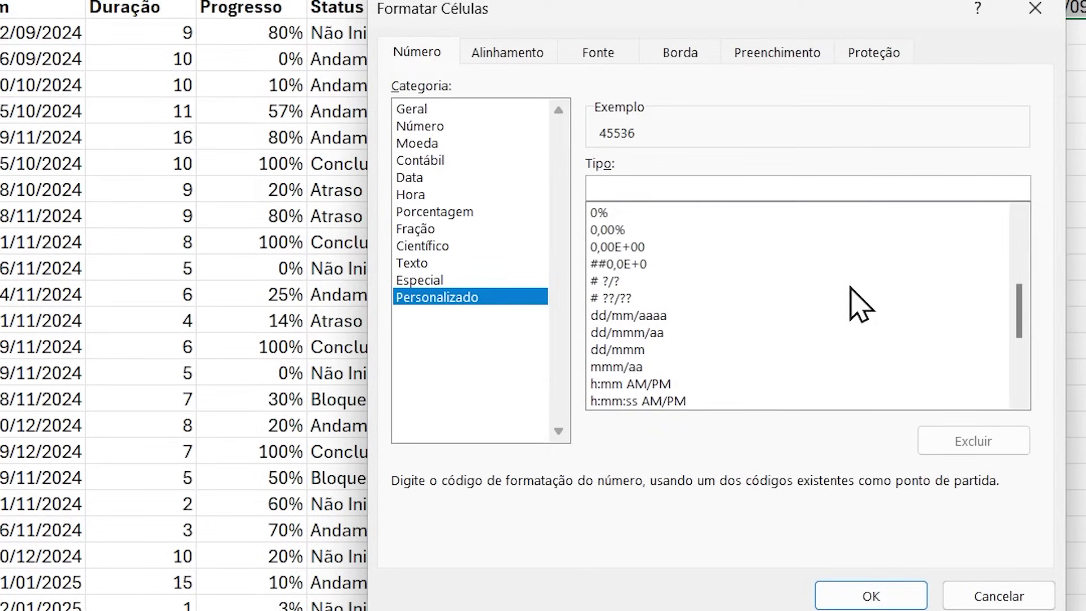
text(dd-mm)
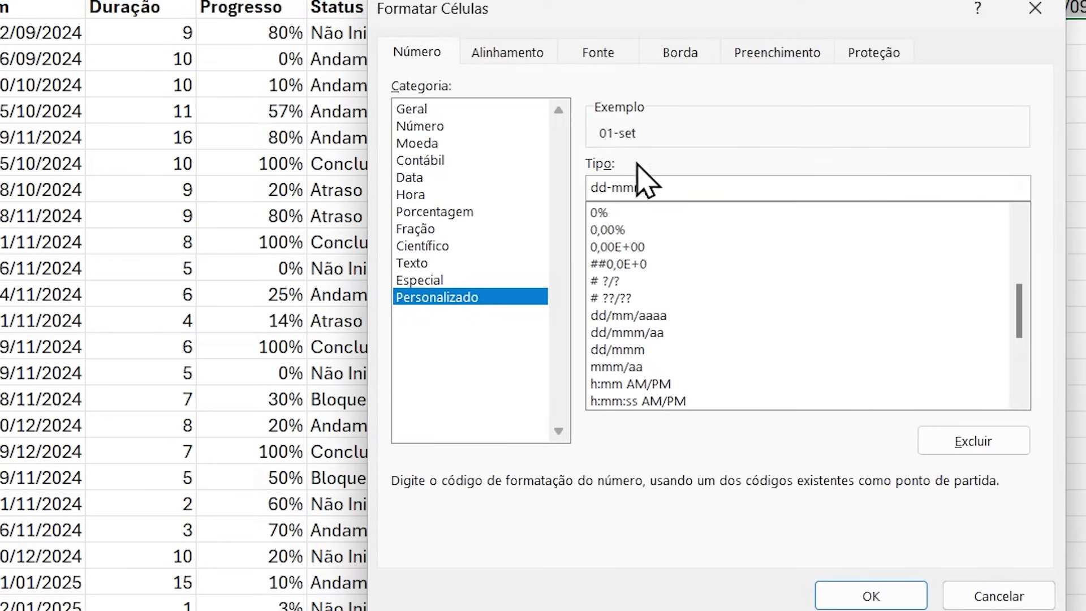
click(858, 593)
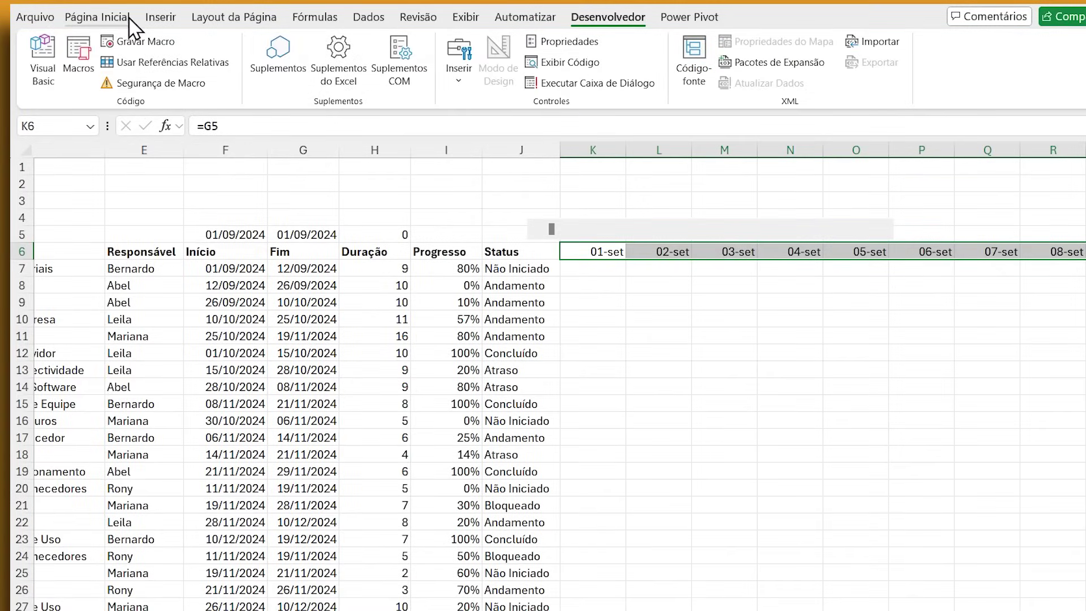
Step: Format the timeline dates in K6:AO6 as bold, size 9, centered horizontally and vertically
click(98, 17)
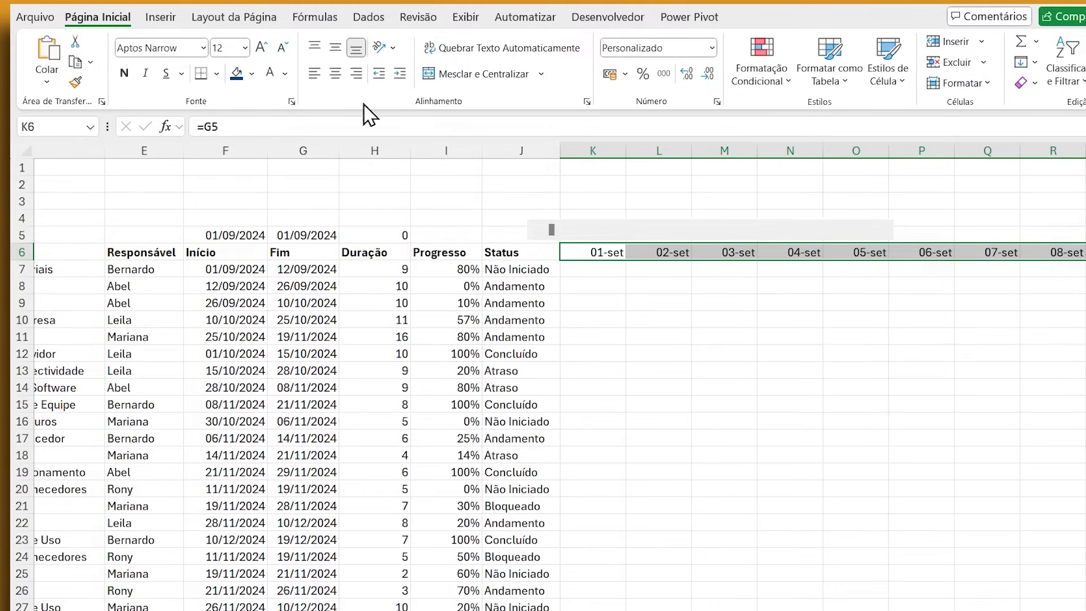
click(286, 48)
click(286, 48)
click(285, 49)
click(335, 48)
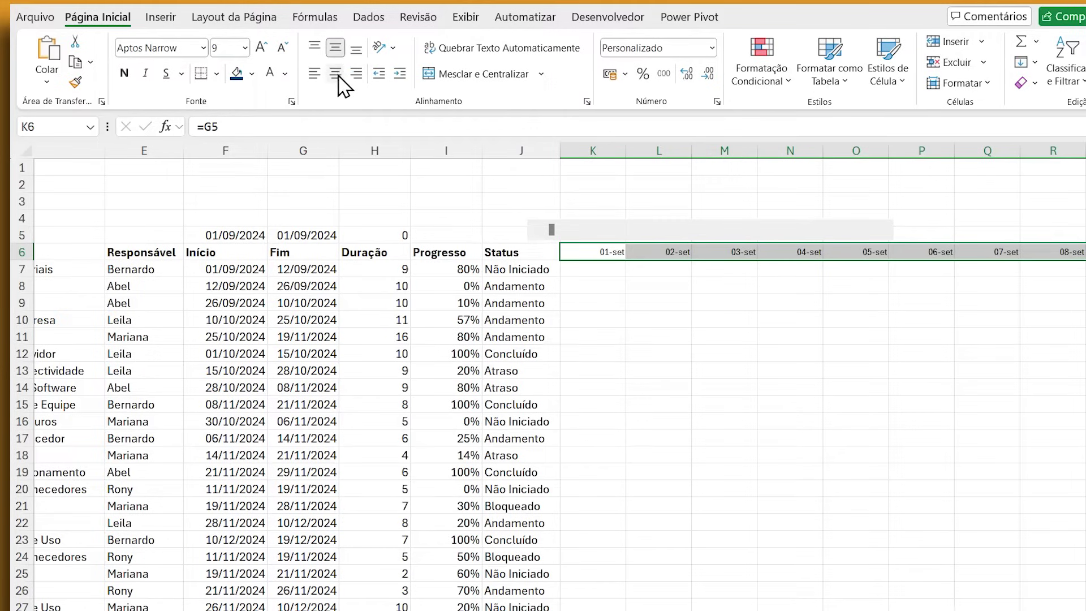
click(338, 76)
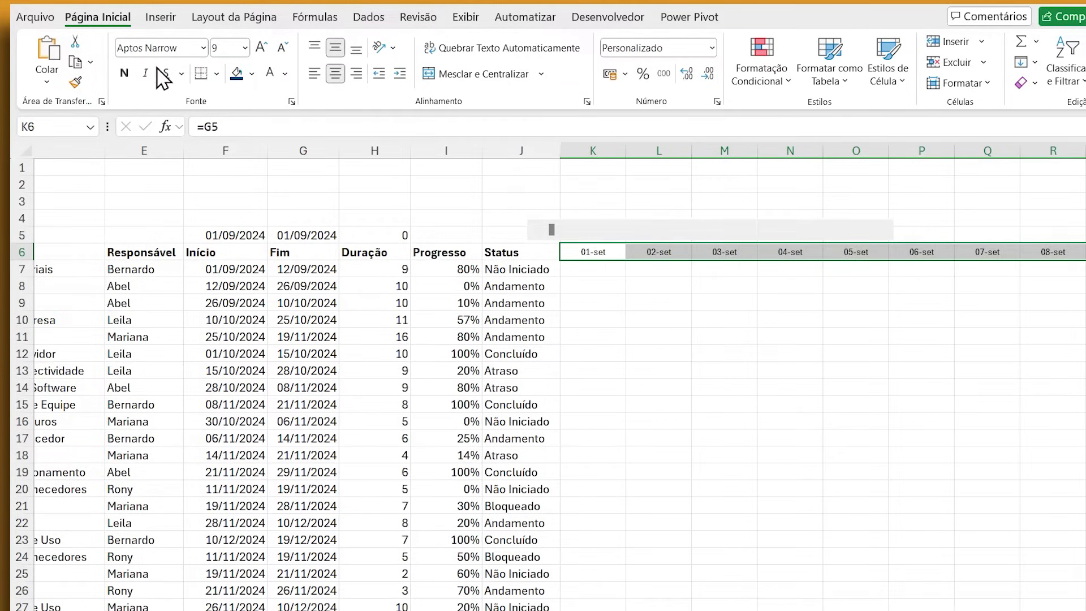
click(124, 72)
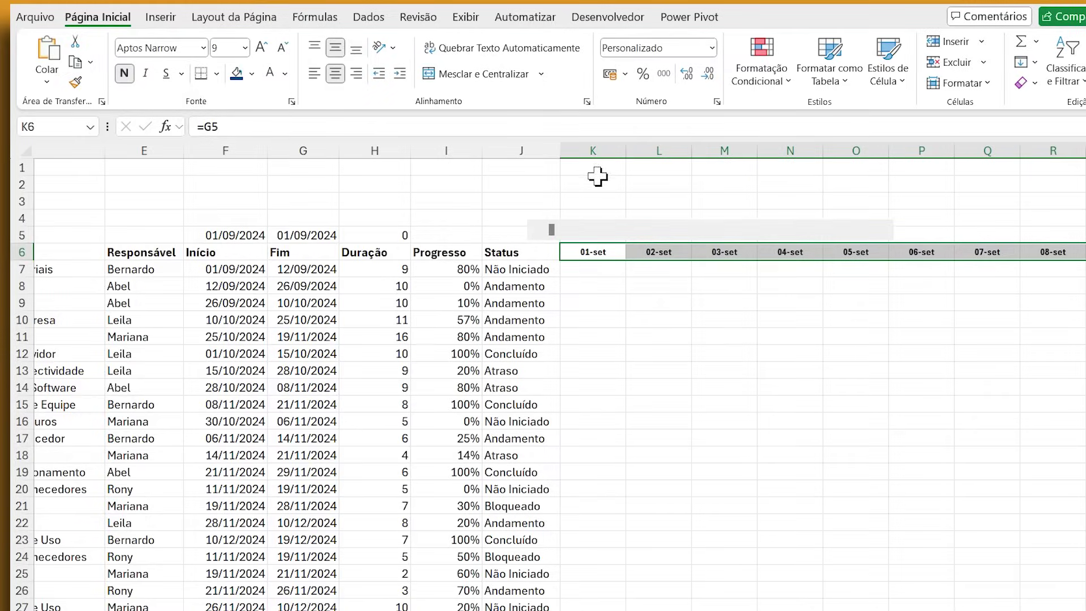
Step: Narrow timeline columns K through AO to one uniform width that just fits the short dates
click(594, 148)
drag(594, 146, 921, 194)
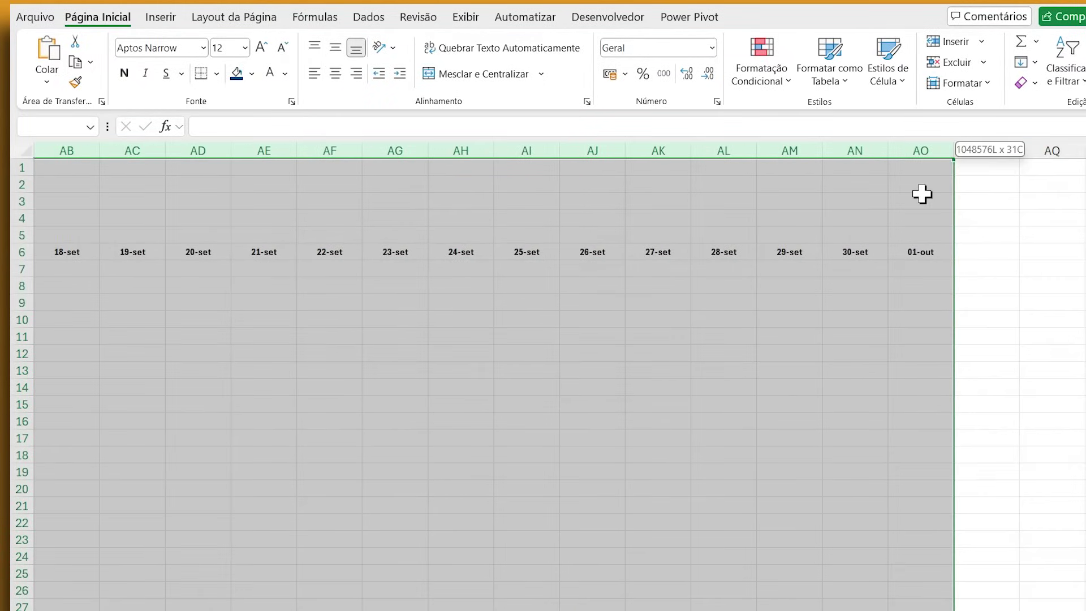
drag(883, 155, 864, 154)
scroll(560, 377, left, 8)
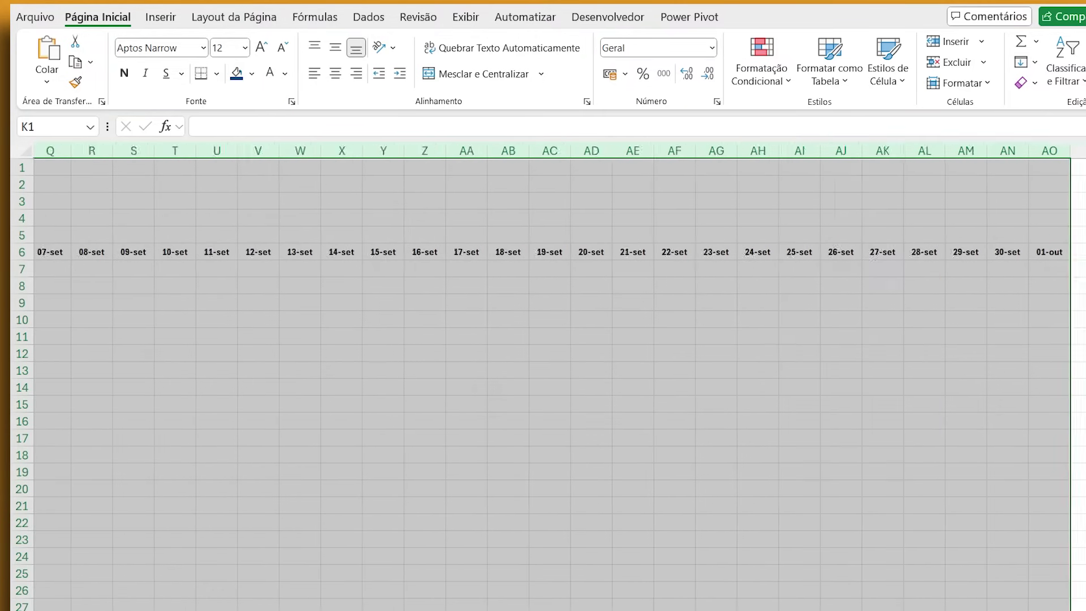
drag(697, 146, 673, 150)
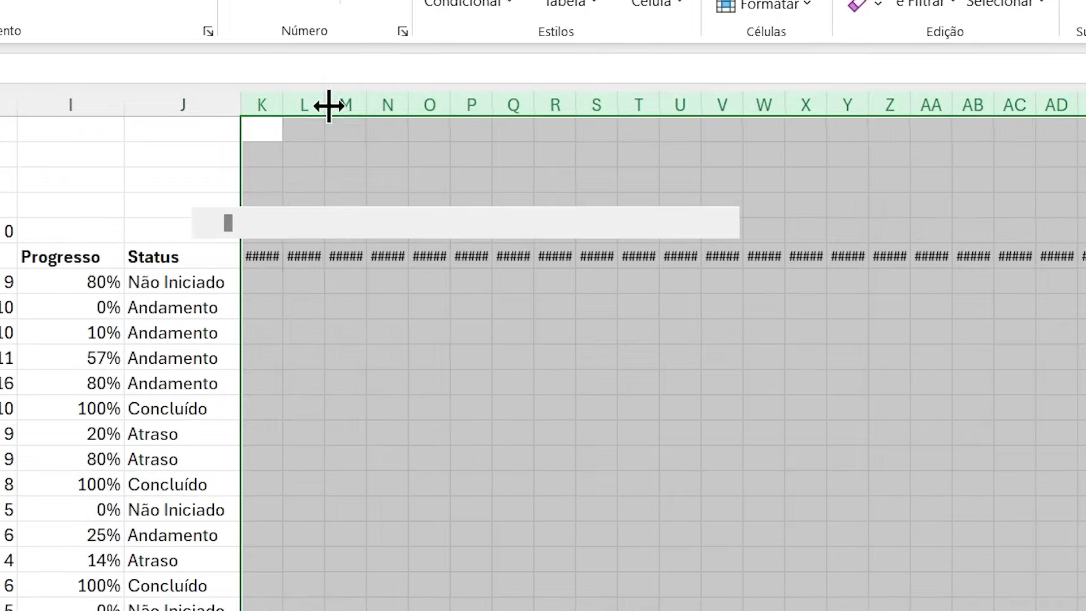
drag(329, 106, 339, 108)
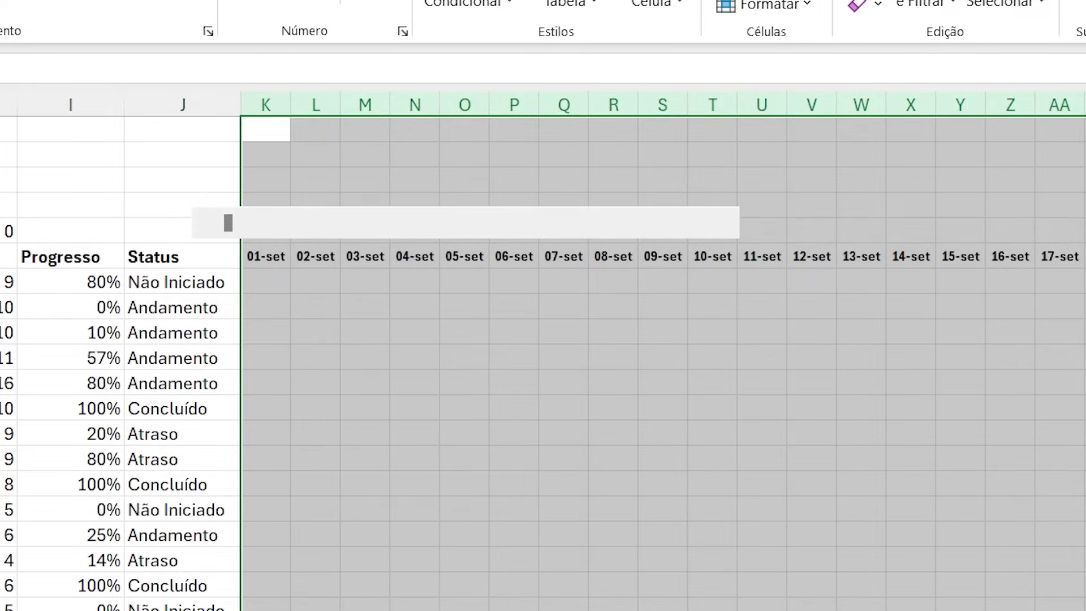
scroll(542, 351, right, 10)
scroll(543, 351, left, 2)
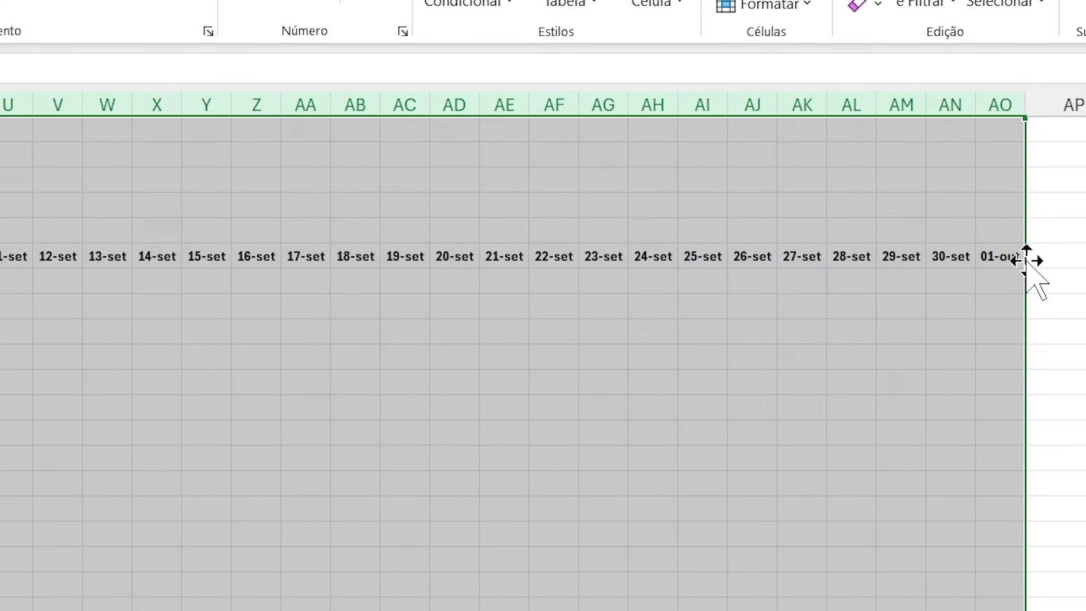
scroll(543, 351, left, 5)
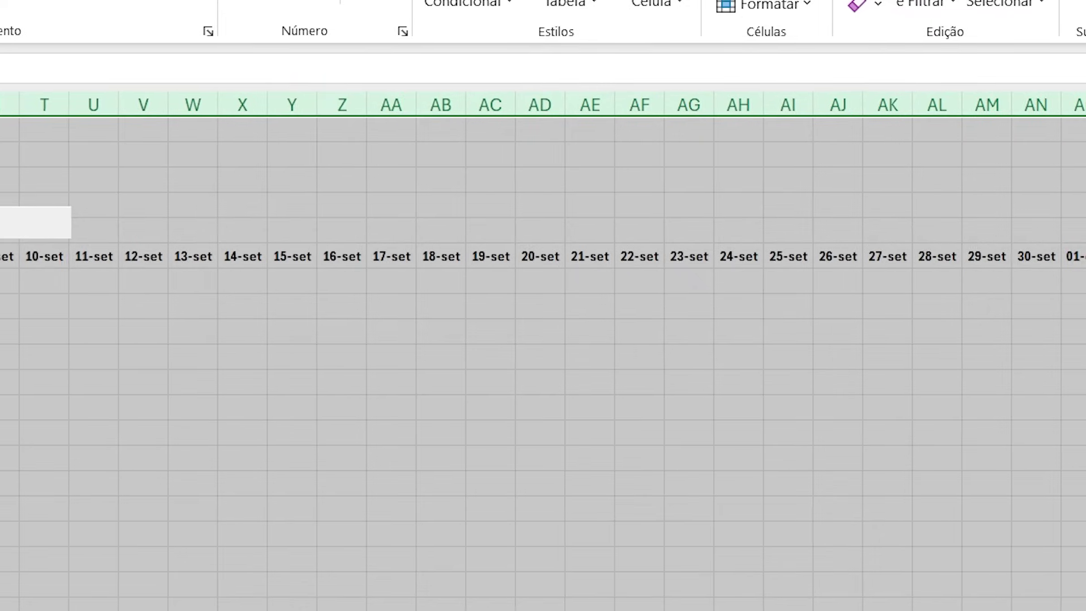
scroll(542, 351, left, 2)
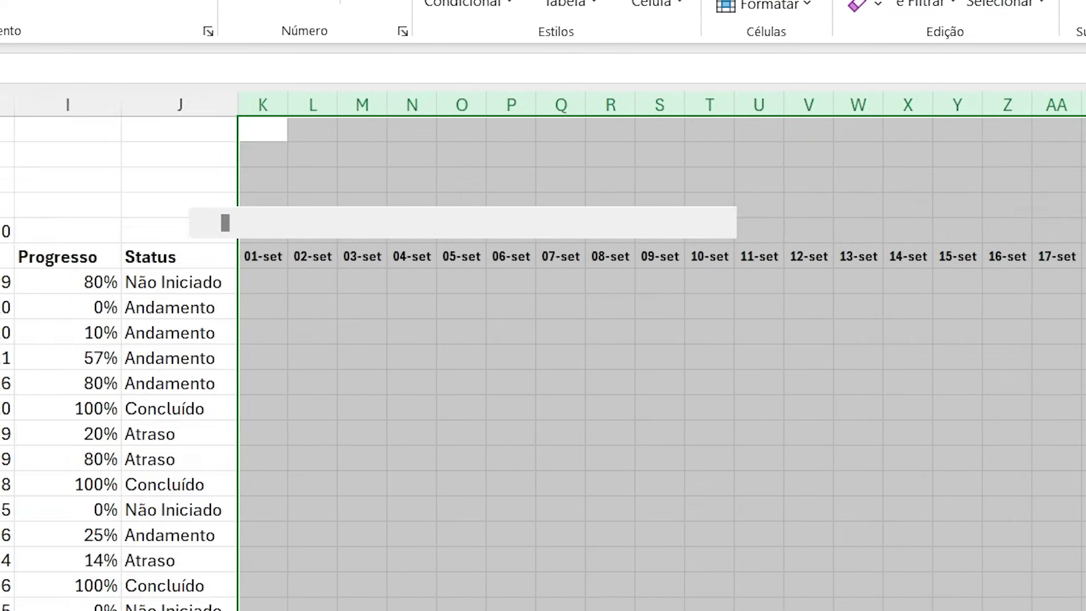
Step: Move the scroll bar above the Início to Status columns, test it on the timeline dates, and return H5 to 0
click(365, 331)
right_click(372, 233)
drag(533, 224, 30, 193)
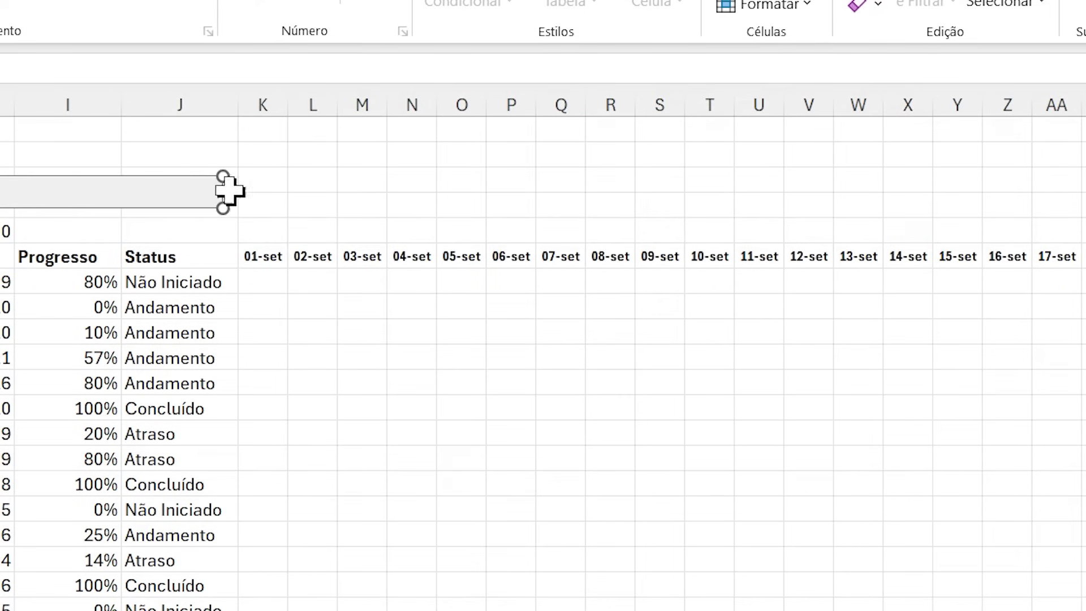
click(305, 161)
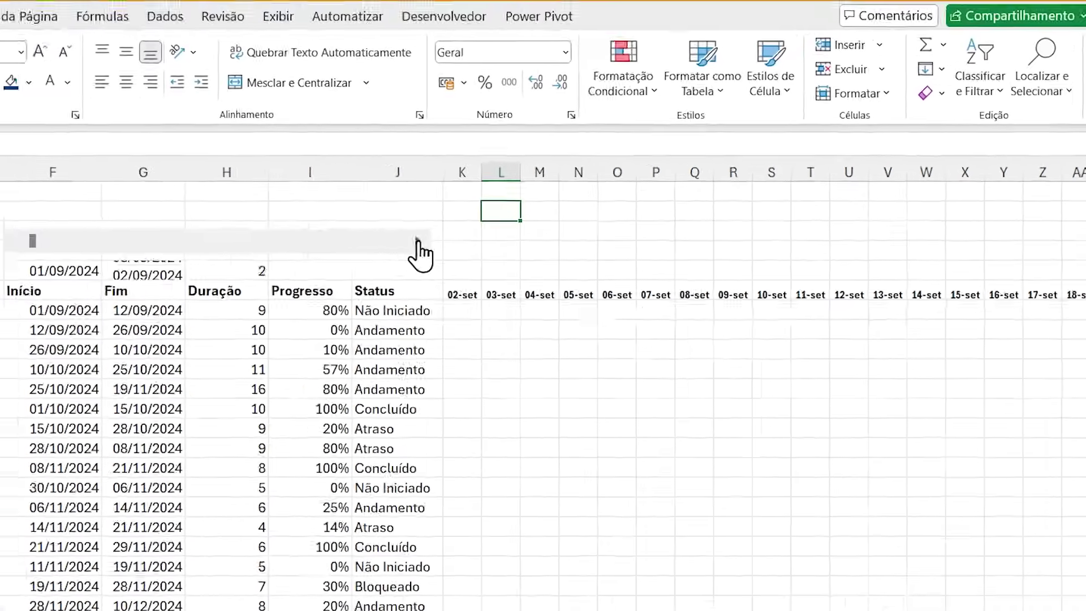
click(417, 242)
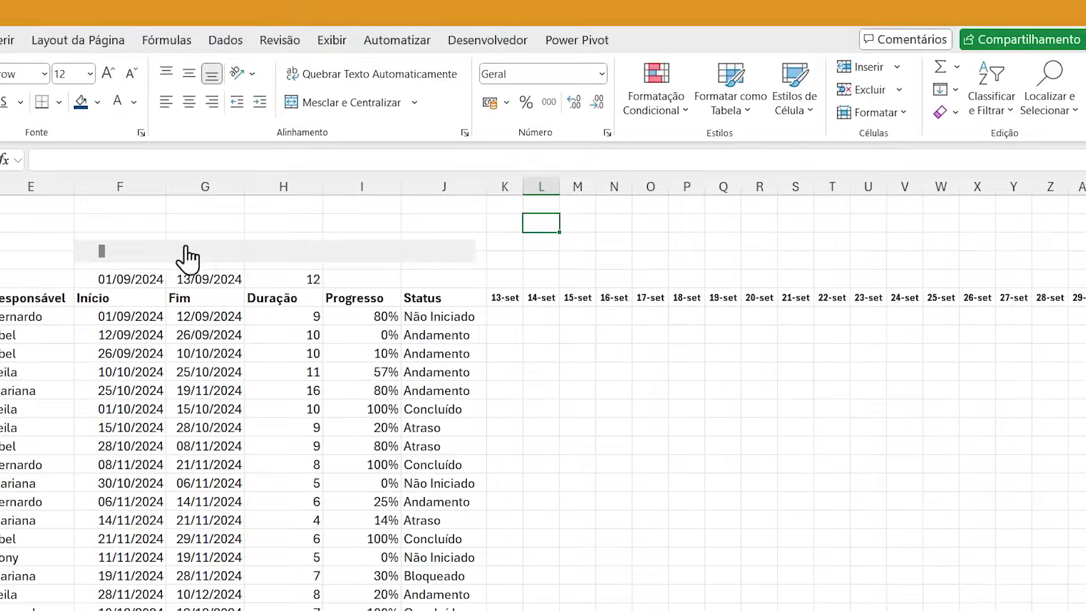
click(86, 260)
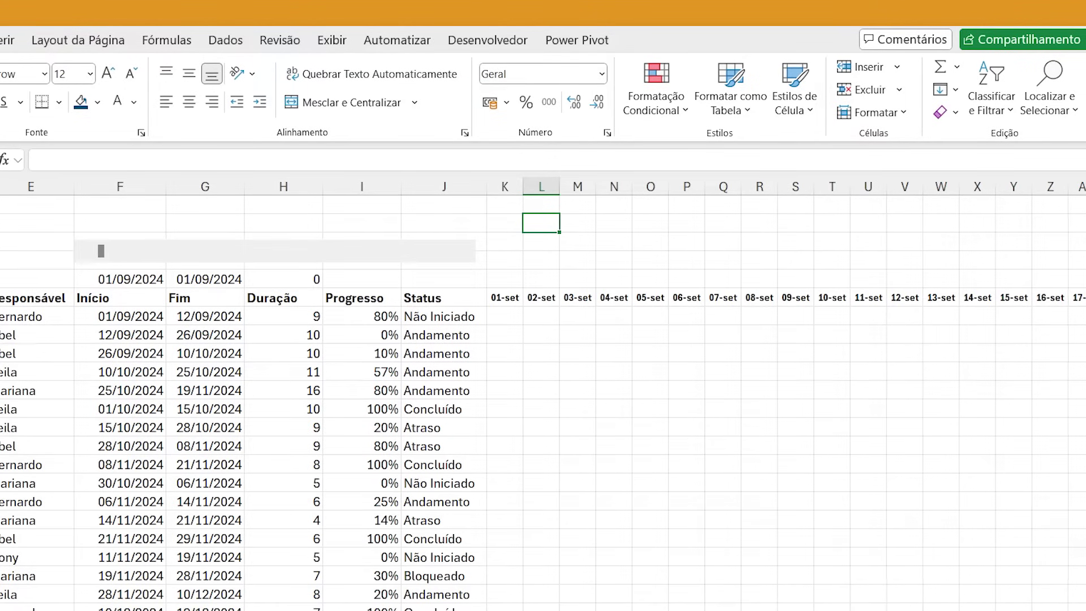
Step: Narrow the empty columns A and B into a thin margin beside the Projeto column
scroll(543, 396, left, 5)
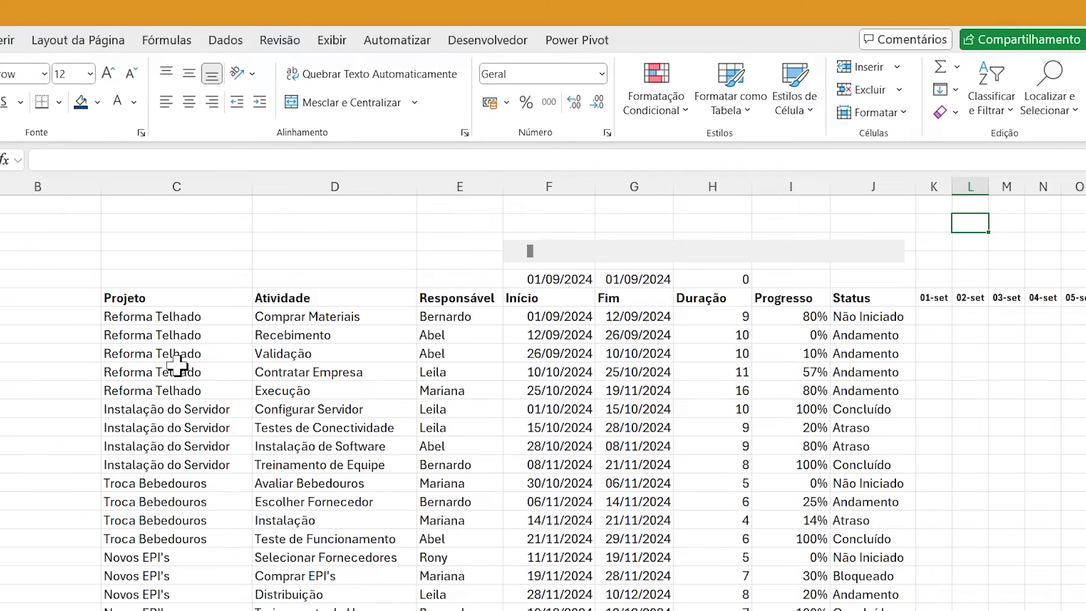
click(19, 242)
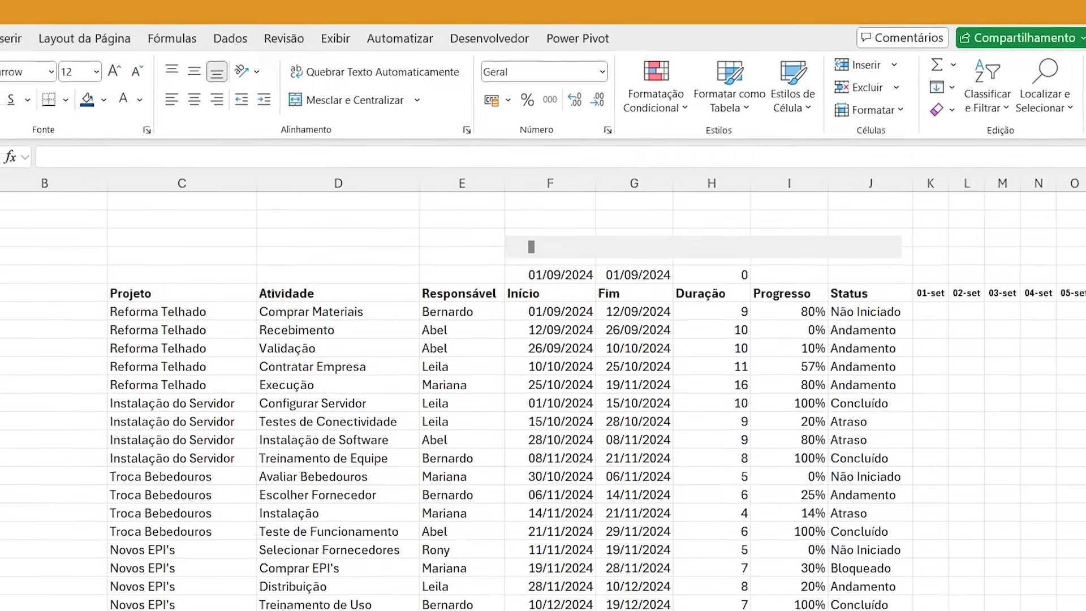
drag(2, 156, 36, 133)
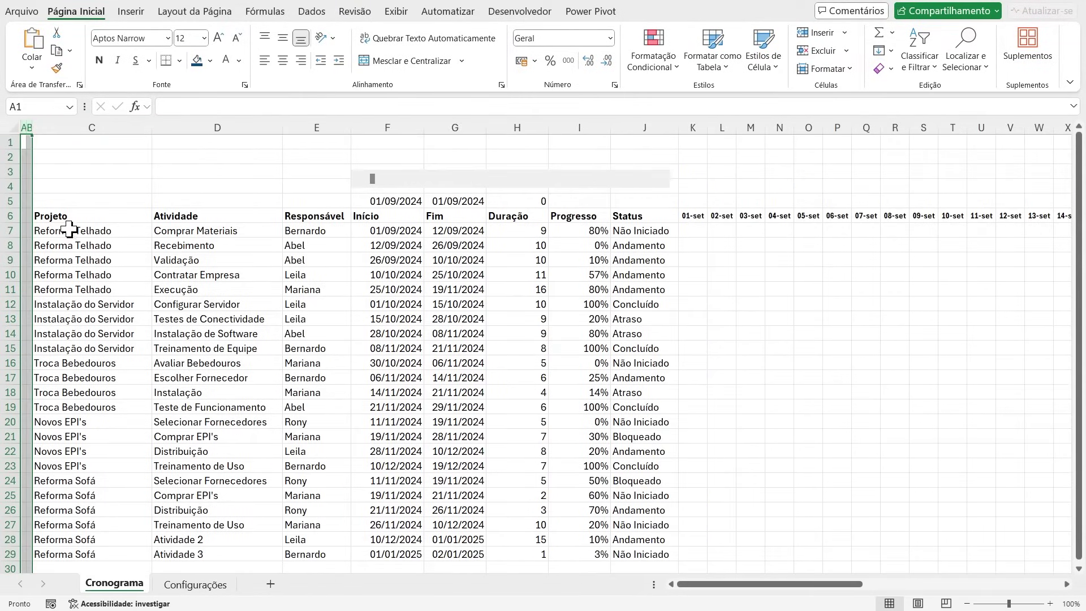
click(69, 228)
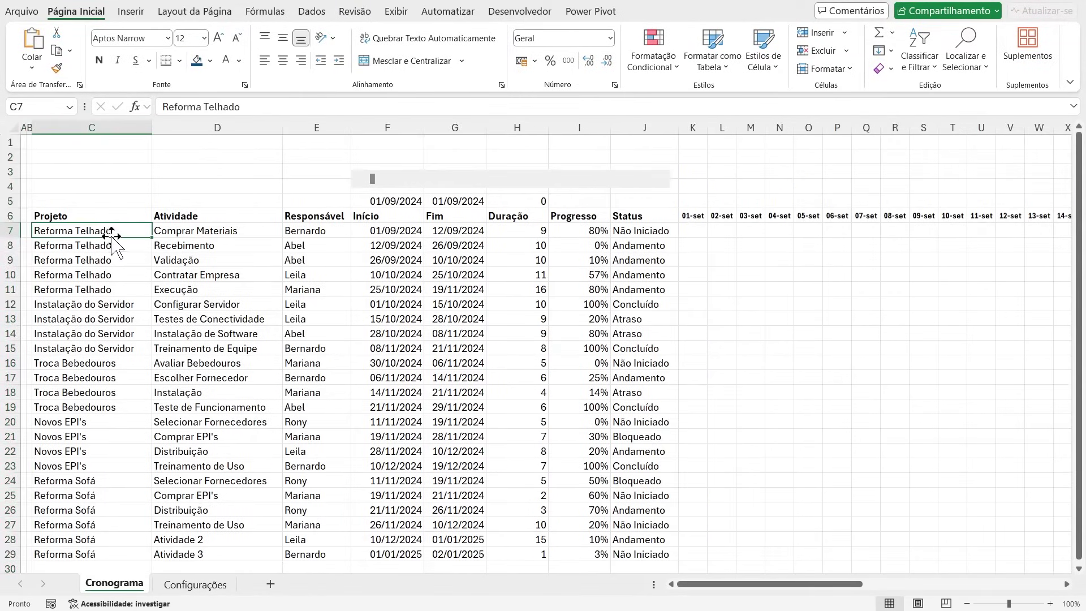
Step: Shift the scroll bar slightly down onto row 4, keeping it above columns F to J
right_click(427, 181)
click(571, 176)
mouse_move(583, 176)
mouse_down()
mouse_move(447, 177)
mouse_move(586, 185)
mouse_up()
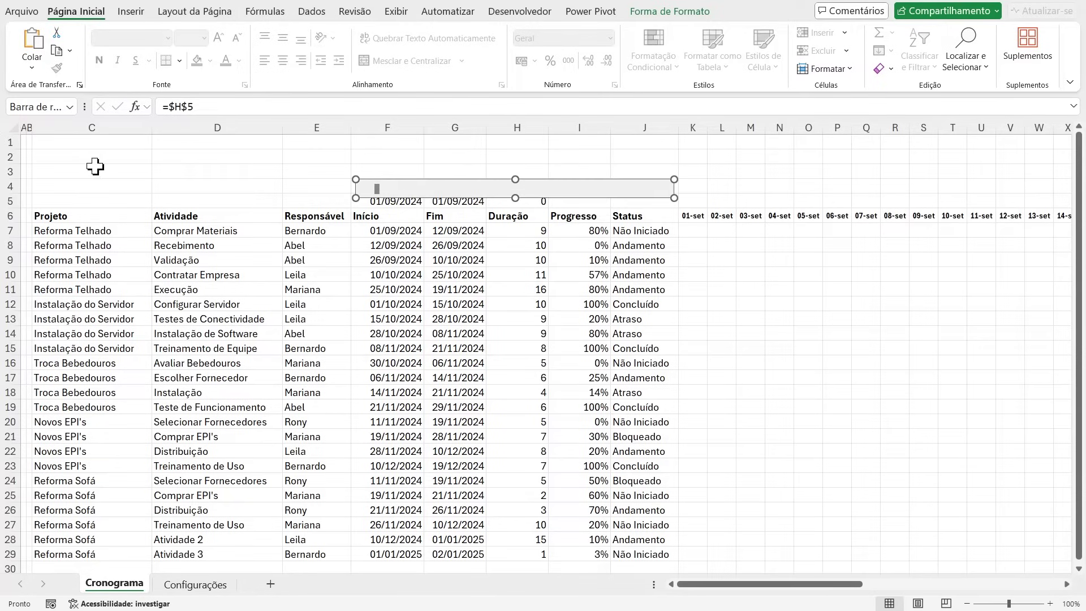
Step: Fill the entire rows 1 and 2 with dark blue as a title banner
click(29, 142)
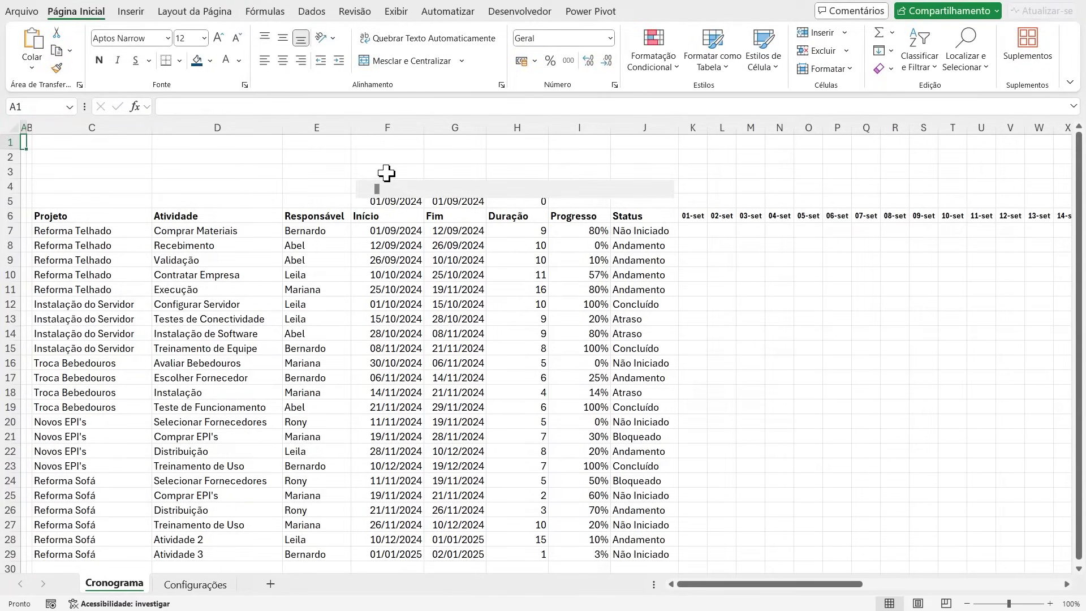
key(shift+Down)
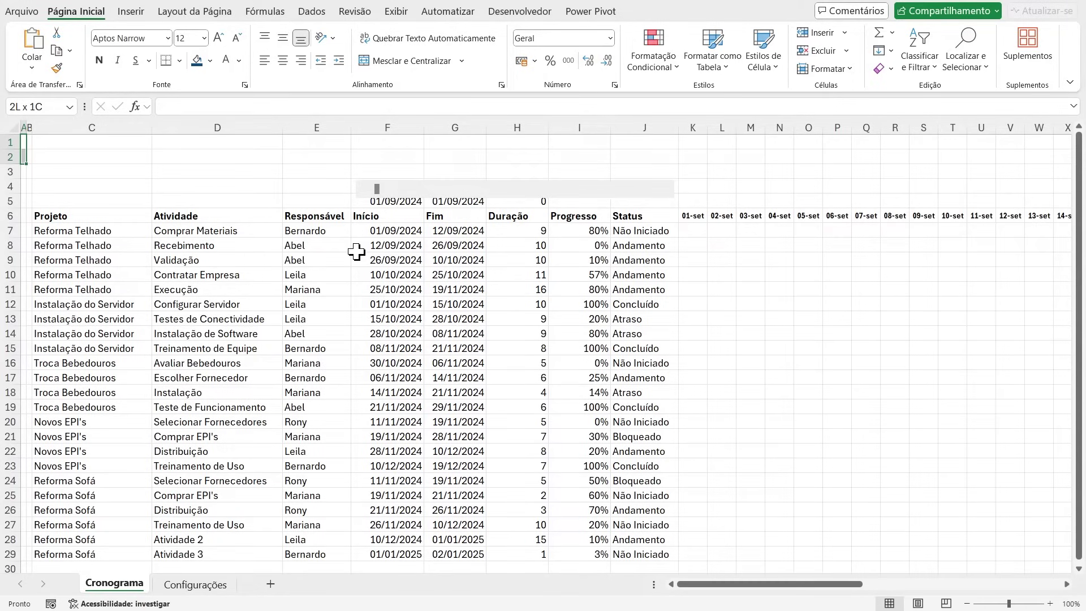
key(shift+space)
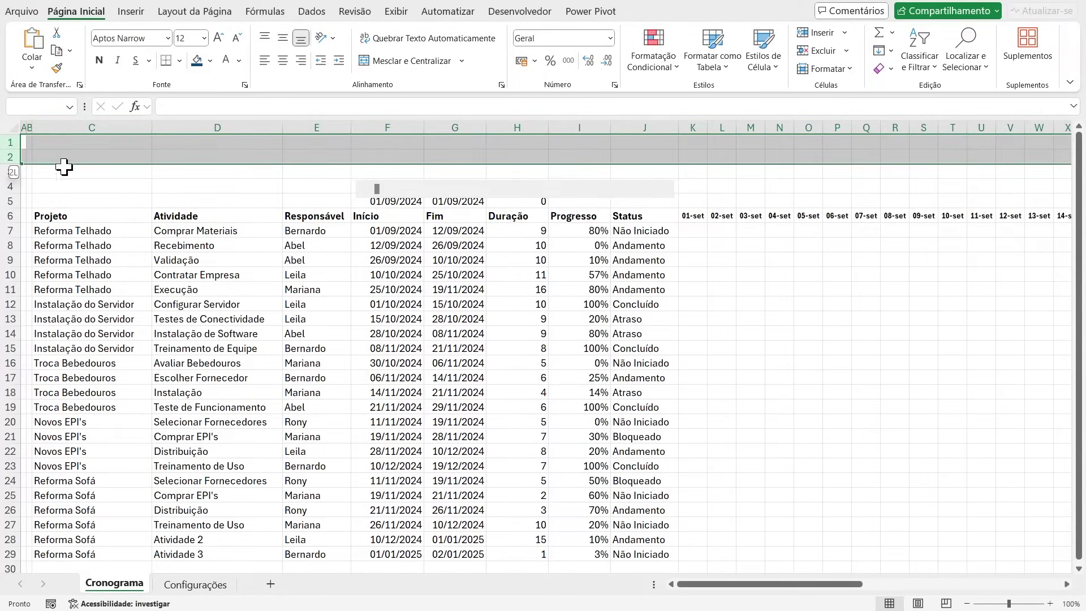
click(211, 61)
click(198, 317)
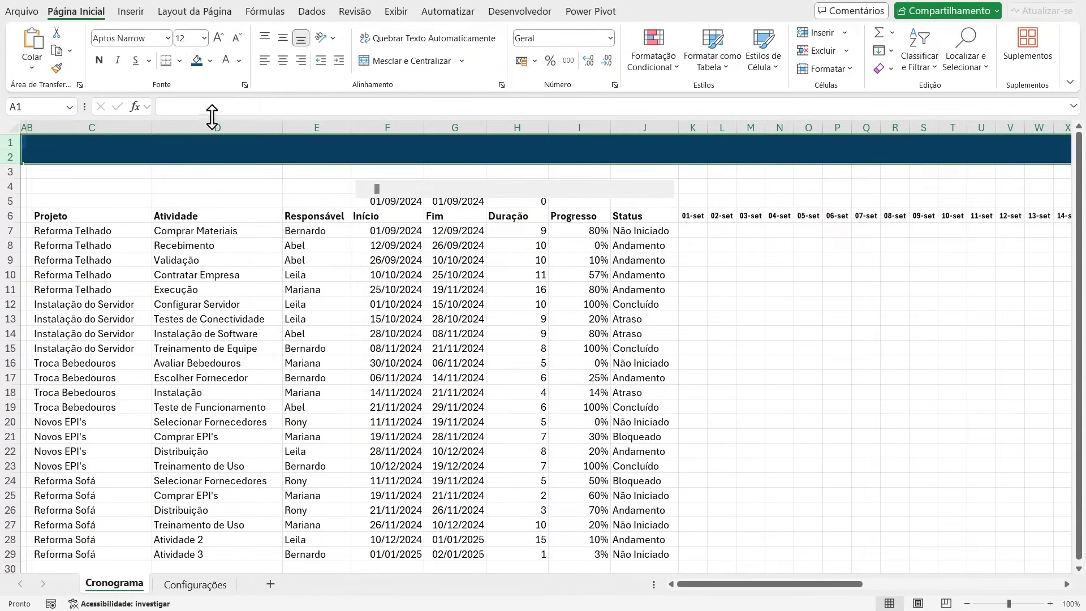
Step: Enter the title CRONOGRAMA PROJETO DE REFORMAS E OBRA in cell C2
click(84, 156)
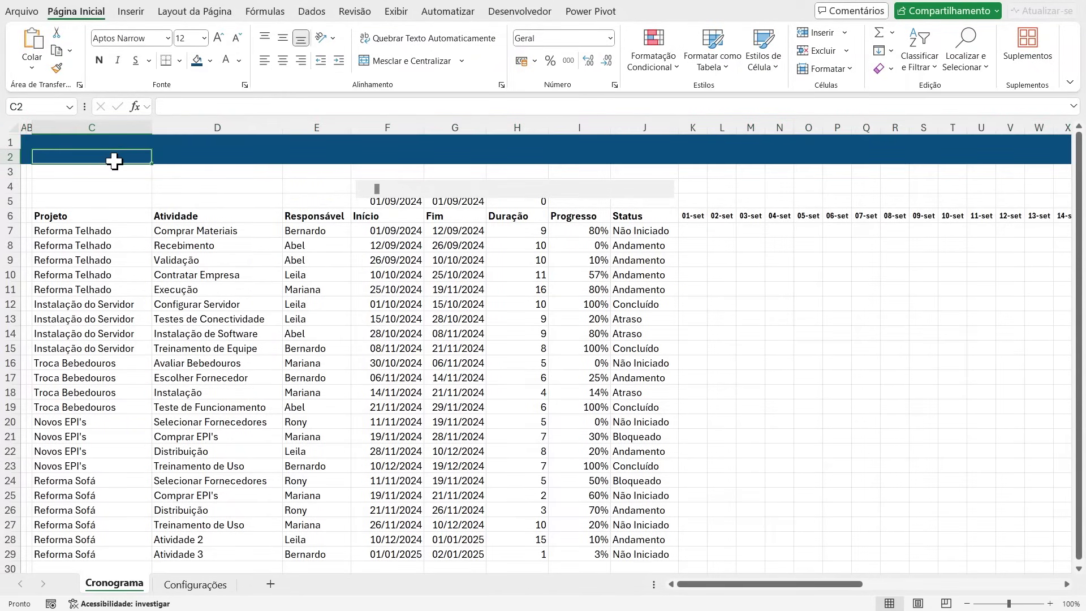
text(ct)
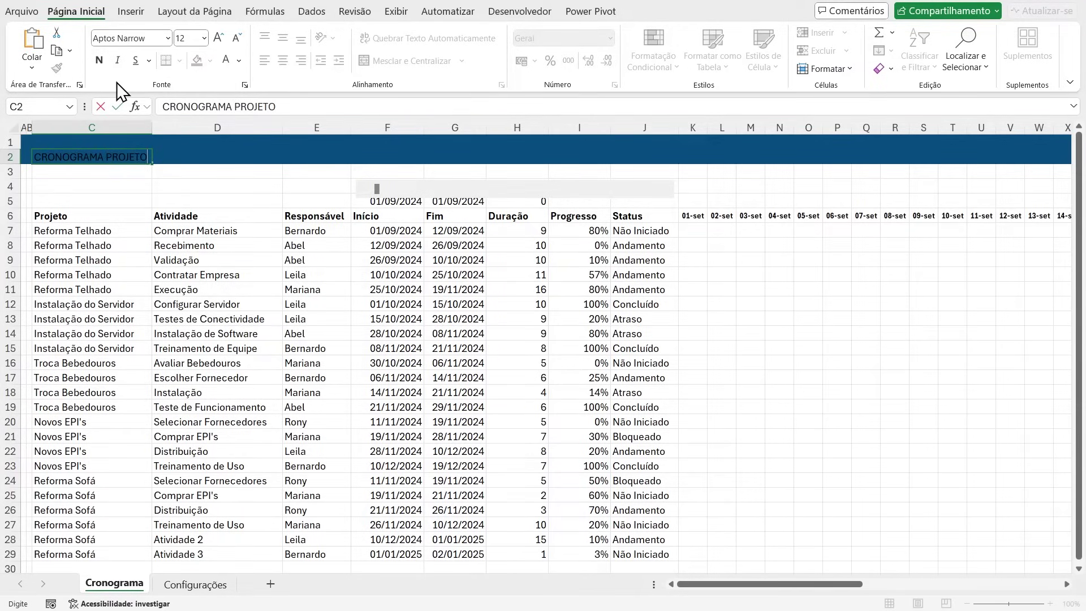
text(DE REFORMAS)
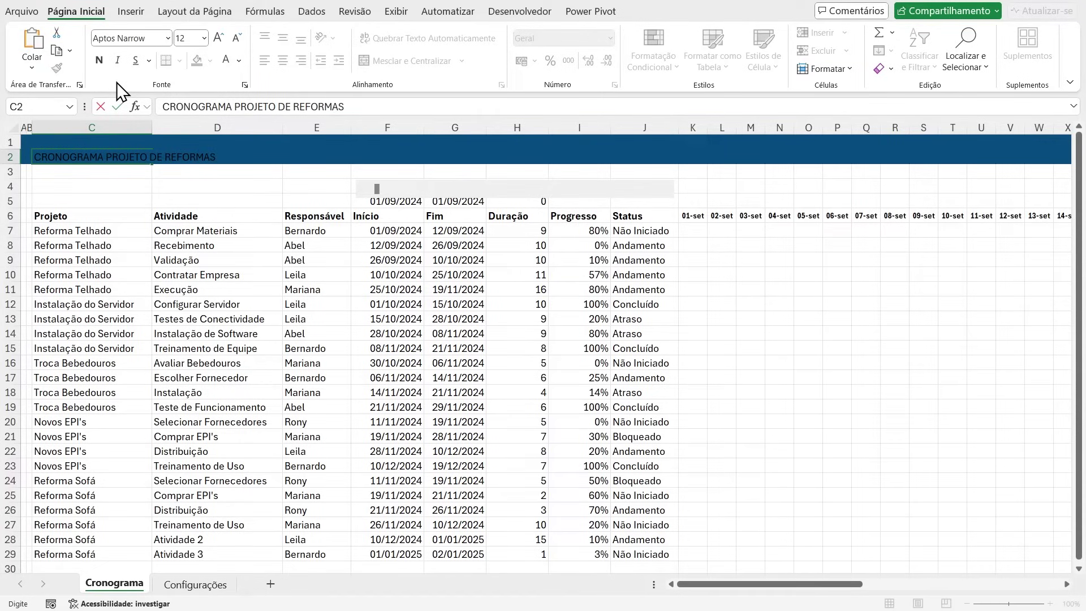
text( E OBRA)
key(Return)
key(Up)
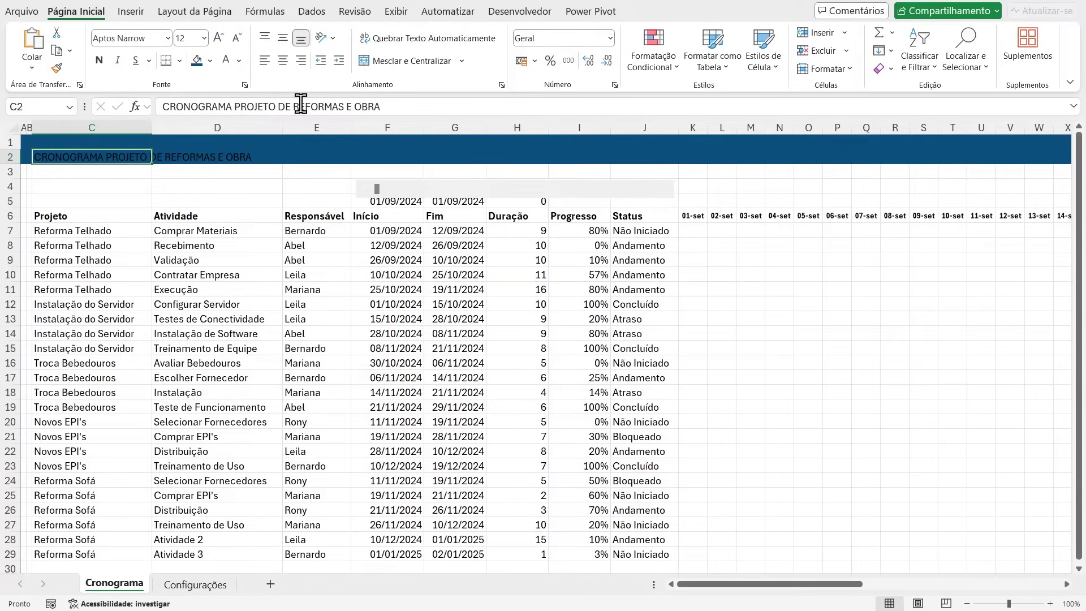
Step: Format the title in C2 as white, bold, size 26
click(229, 62)
click(99, 60)
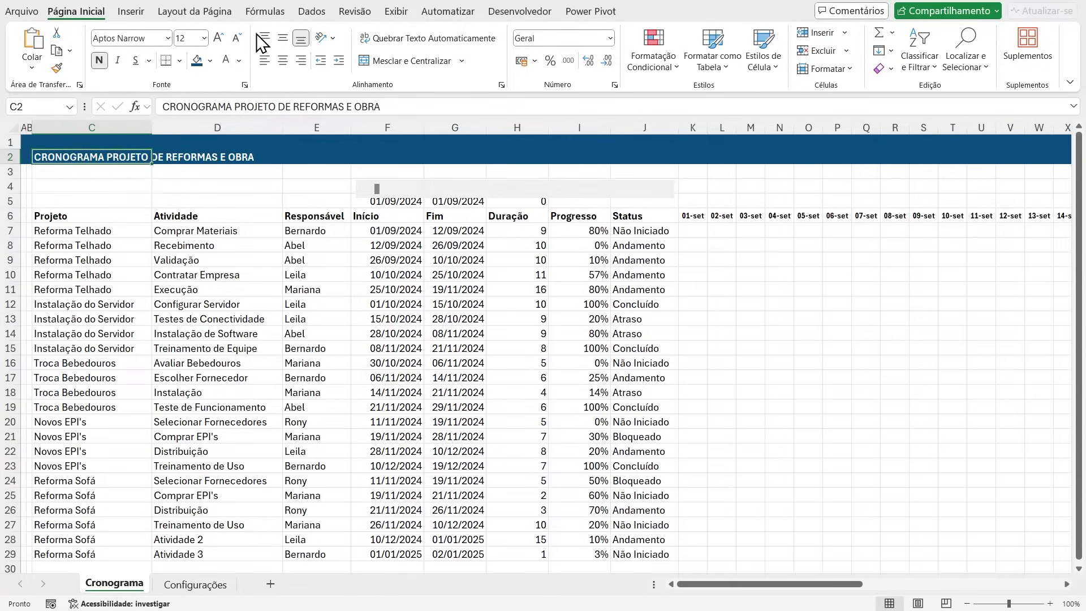
click(219, 40)
click(218, 40)
click(218, 41)
click(218, 41)
click(218, 40)
click(218, 40)
click(219, 41)
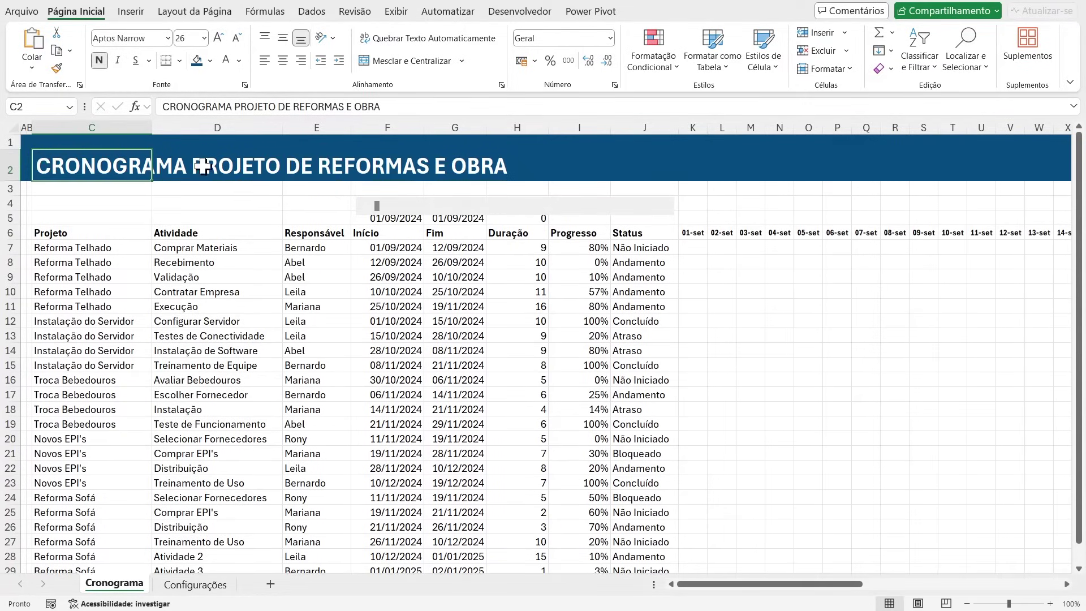
Step: Reduce the height of row 1 to a thin strip above the title
drag(19, 150, 19, 139)
click(99, 204)
click(188, 194)
click(61, 161)
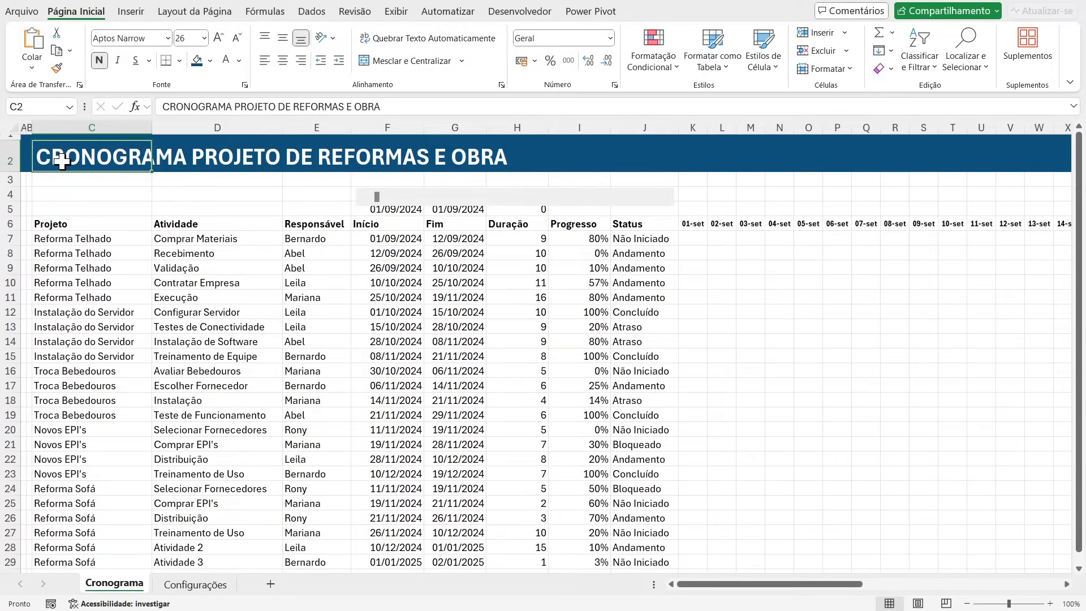
Step: Format the table headers in C6:J6 with a dark blue fill and white bold text
click(193, 214)
drag(70, 225, 639, 224)
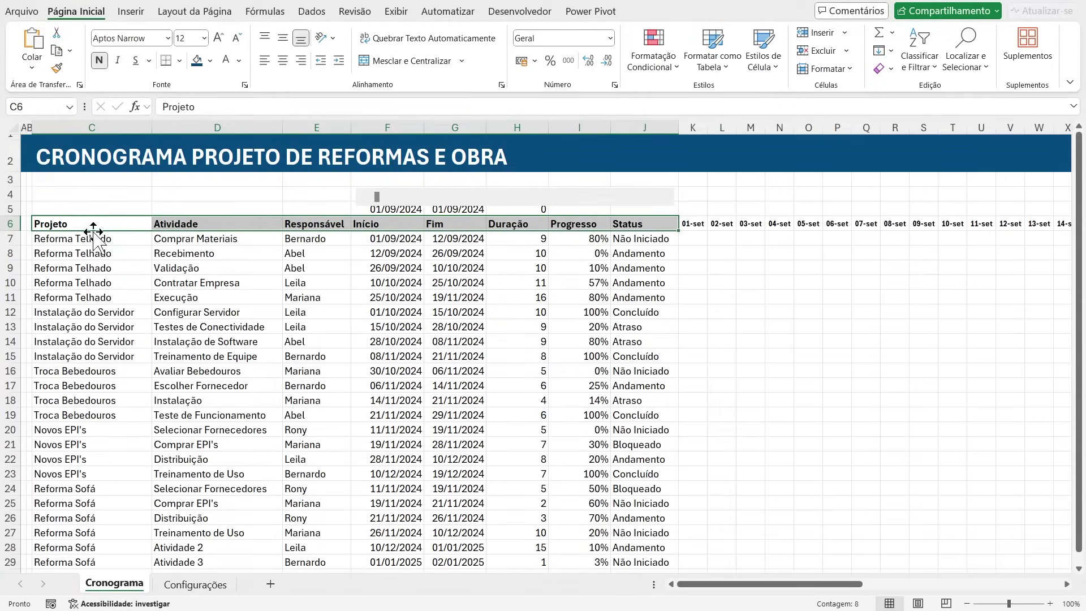
click(197, 61)
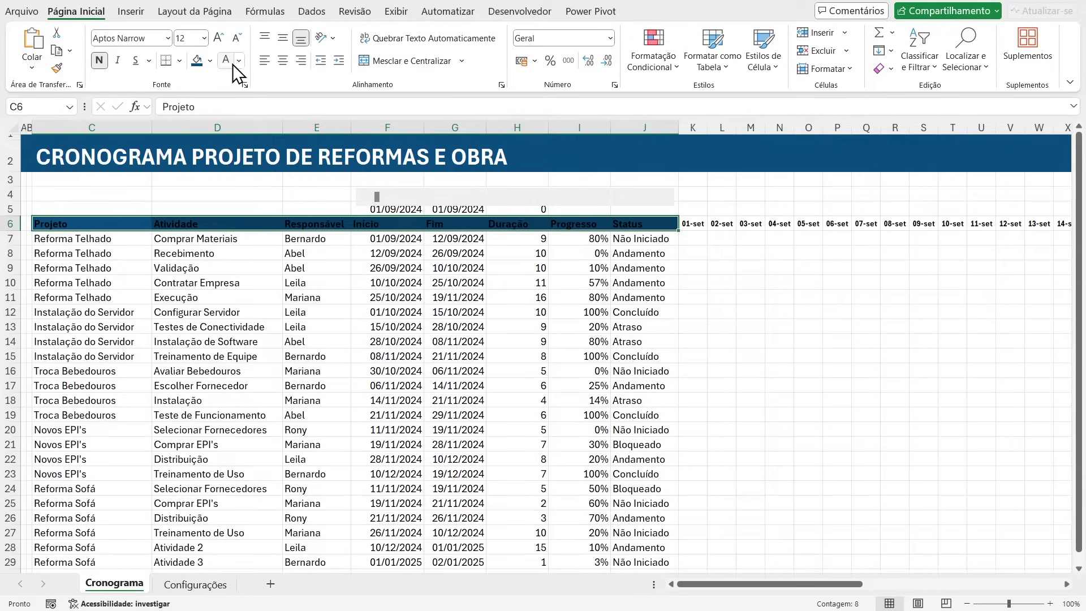
click(99, 63)
click(99, 63)
Step: Make the Projeto column bold from C7 down to the last row of the sheet
click(100, 242)
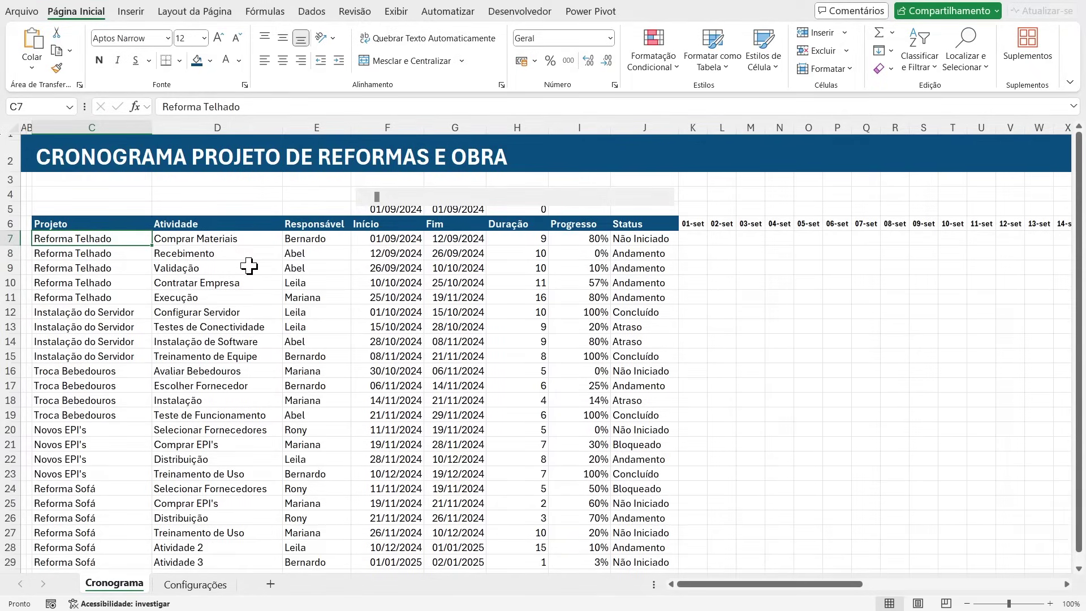
key(ctrl+shift+Down)
key(ctrl+shift+Down)
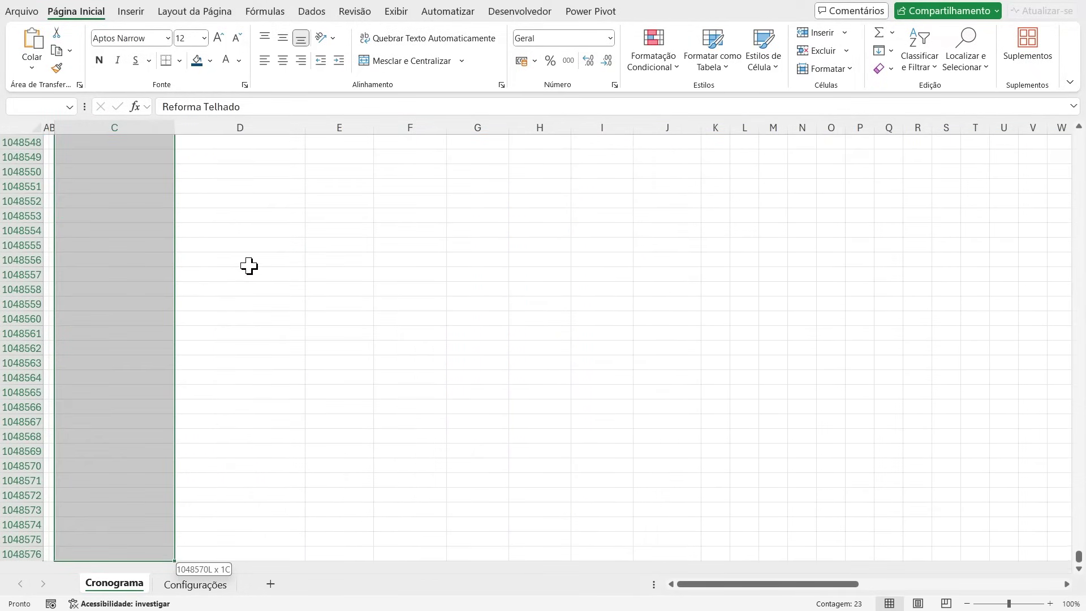
click(99, 61)
key(ctrl+BackSpace)
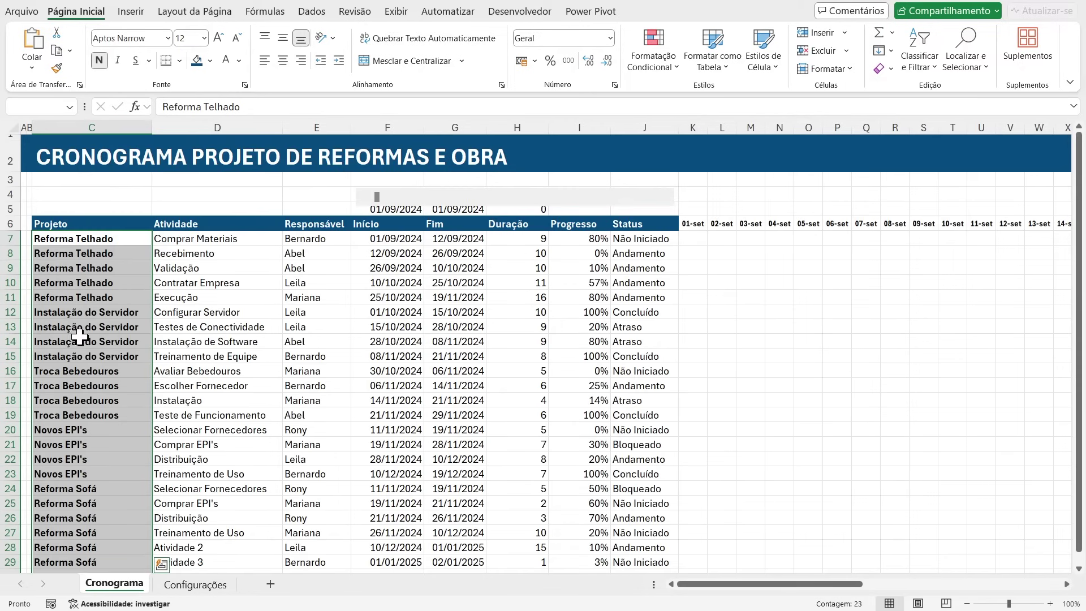
click(80, 338)
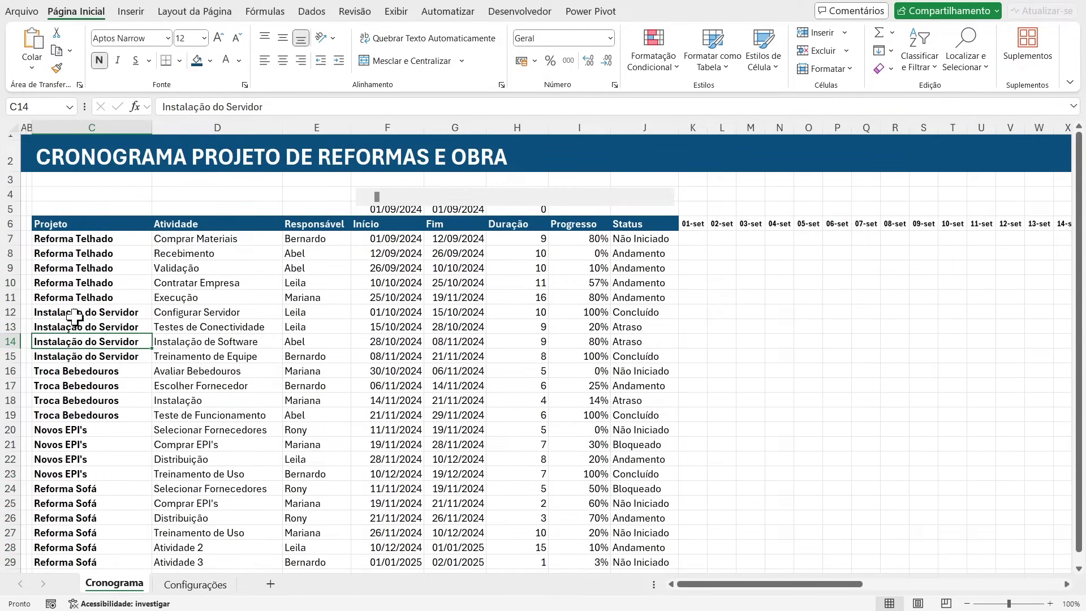
Step: Center the Início and Fim columns horizontally from the headers in row 6 down to the end of the sheet
click(181, 249)
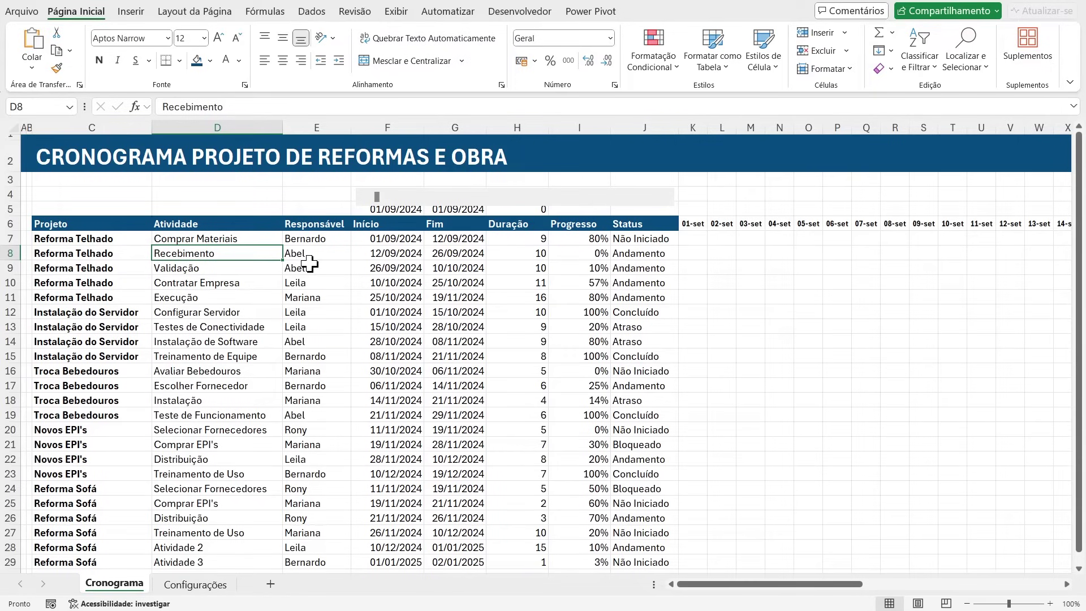
key(Up)
key(Right)
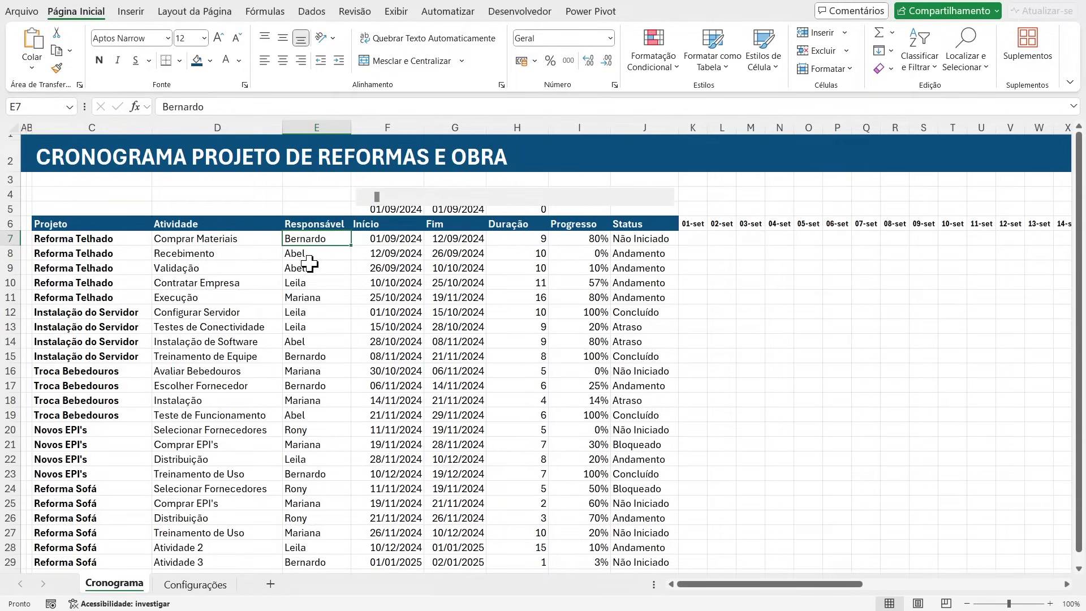
key(Right)
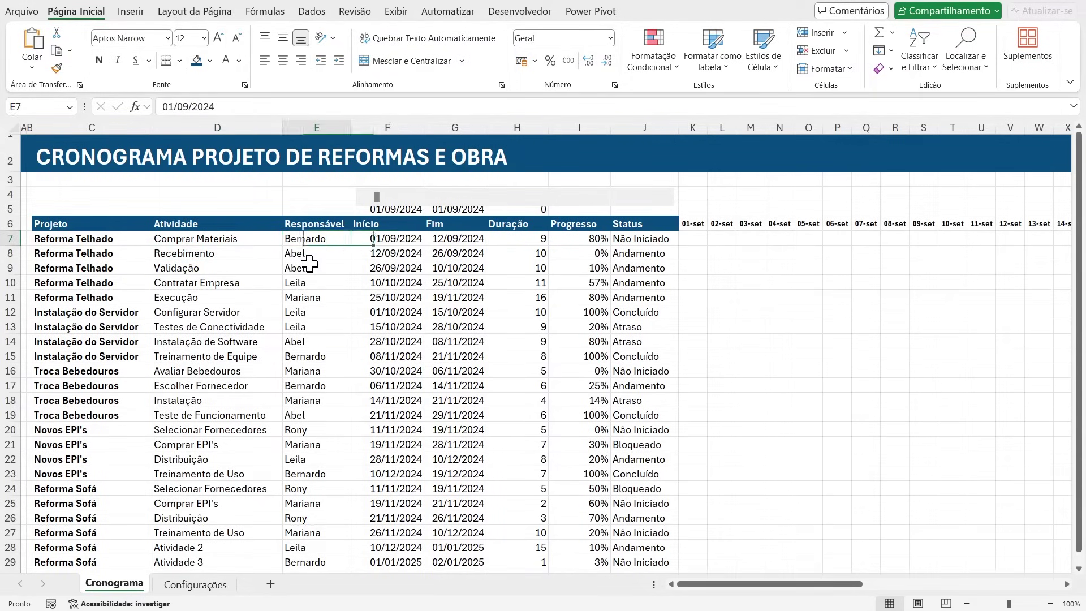
key(Up)
key(shift+Right)
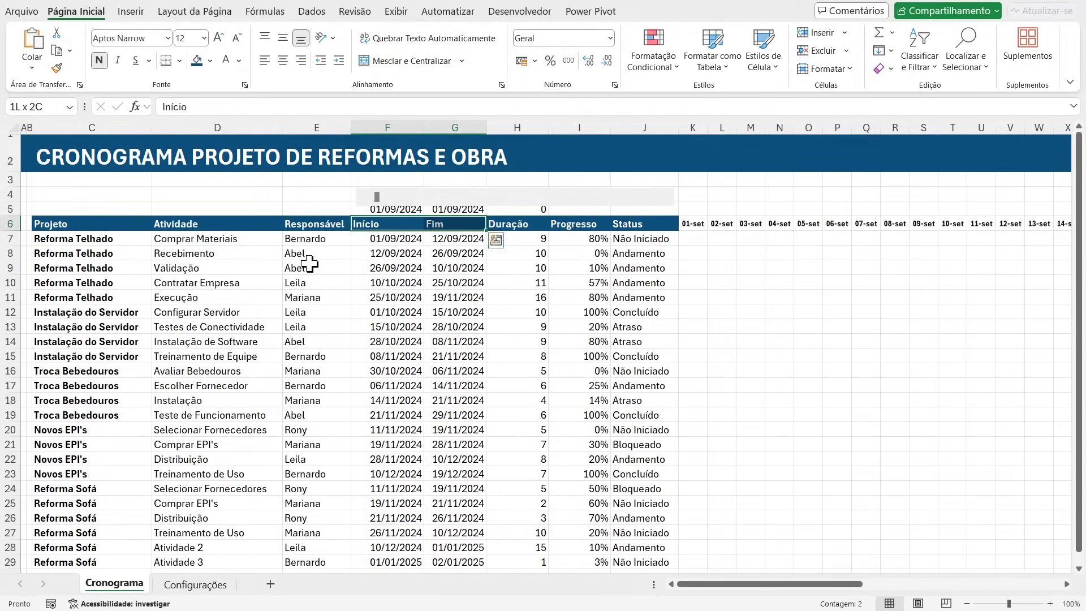
key(ctrl+shift+Down)
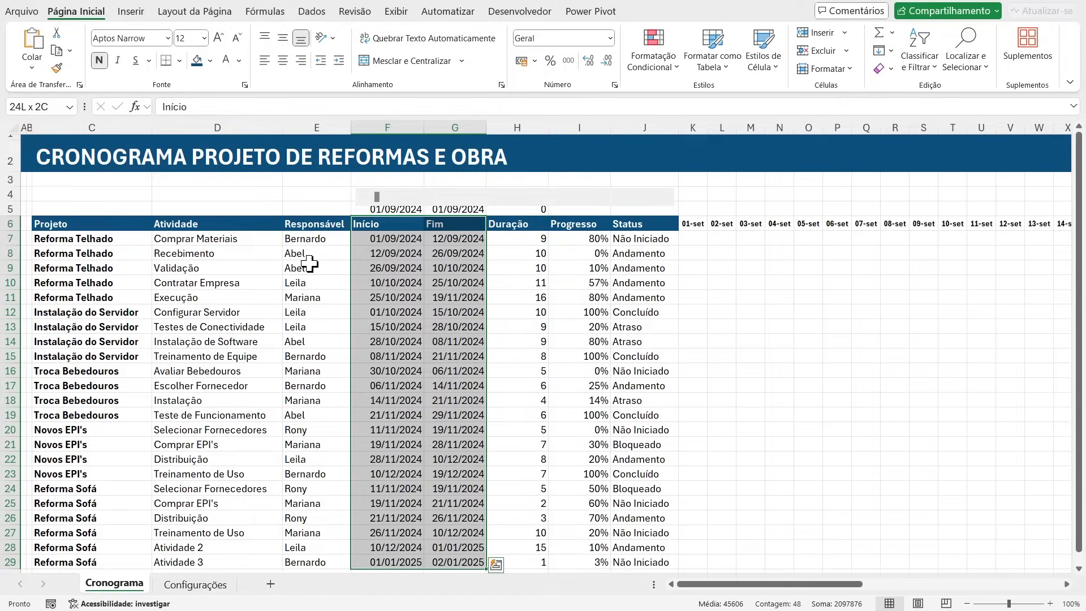
key(ctrl+shift+Down)
key(ctrl+shift+Up)
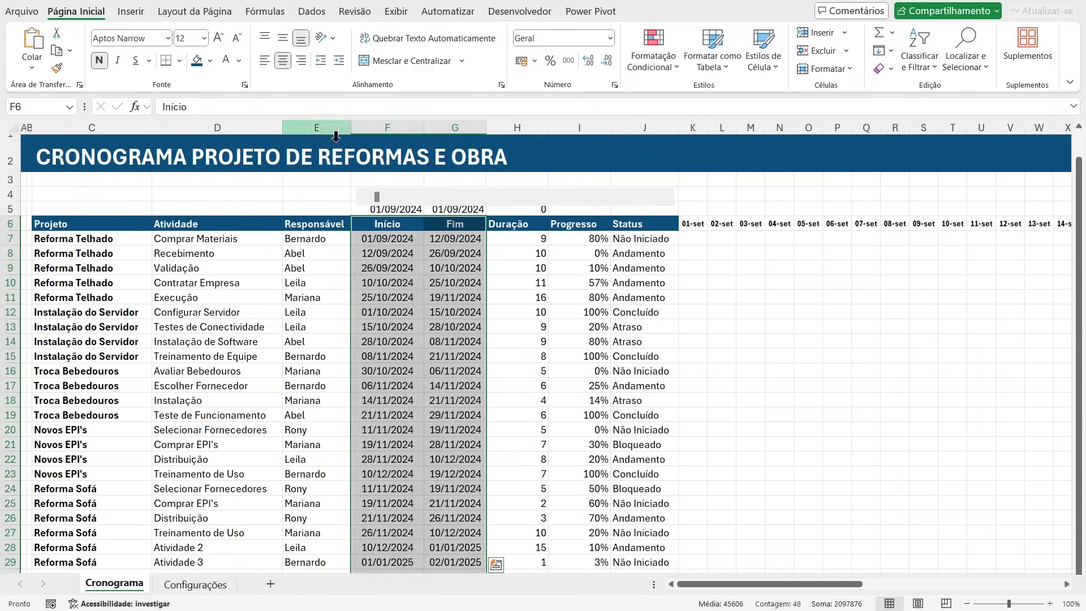
click(450, 312)
Step: Center the Duração column horizontally from H6 down to the end of the sheet
click(515, 225)
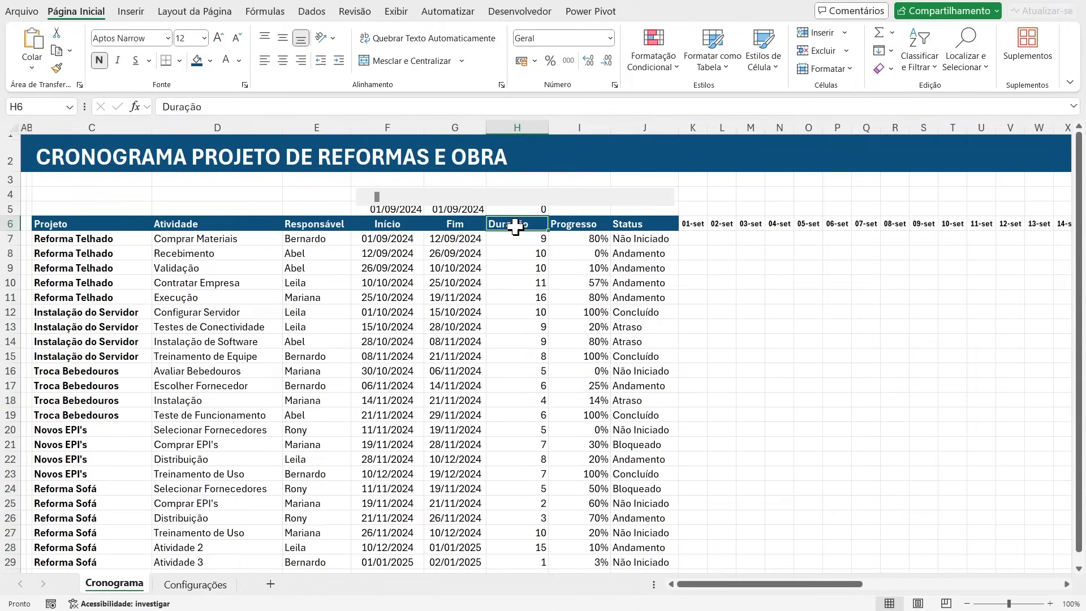
key(ctrl+shift+Down)
key(ctrl+shift+Down)
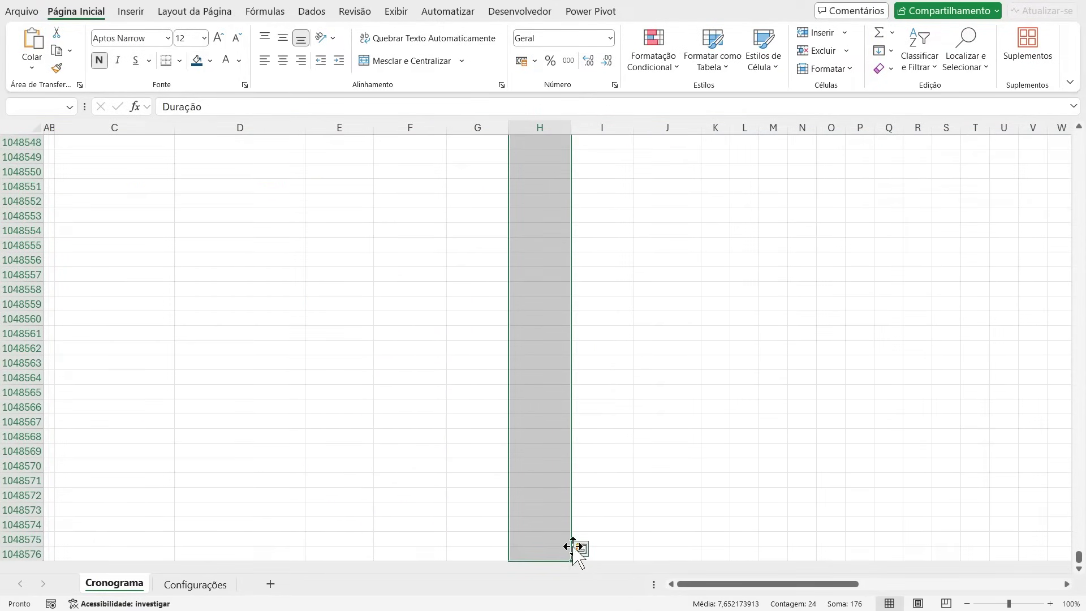
click(284, 63)
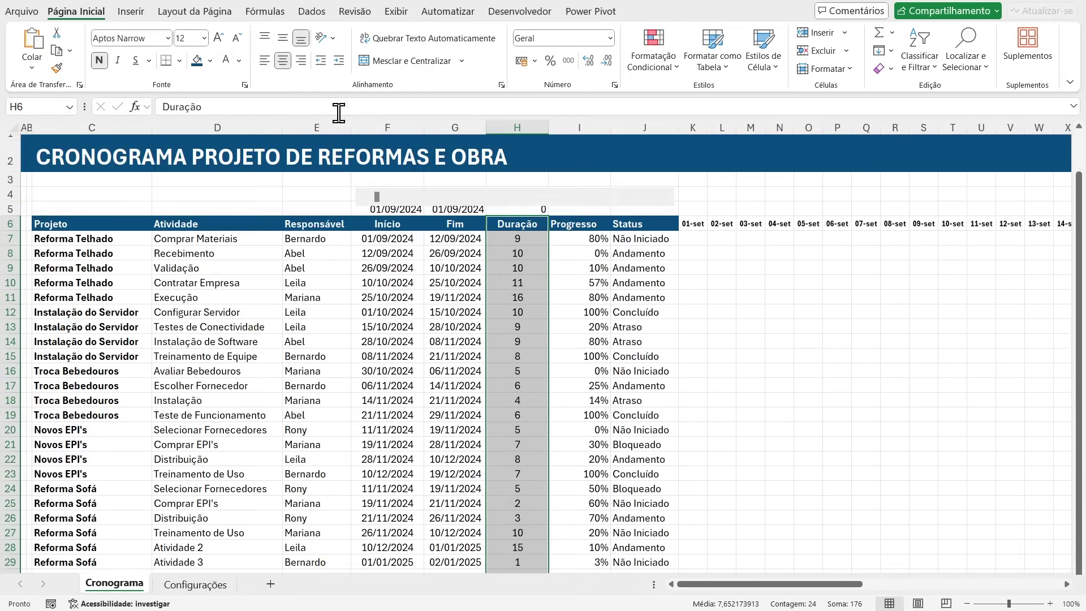
Step: Center the Progresso values horizontally and make them bold from I7 down to the last row of the sheet
click(526, 237)
click(579, 222)
key(shift+Down)
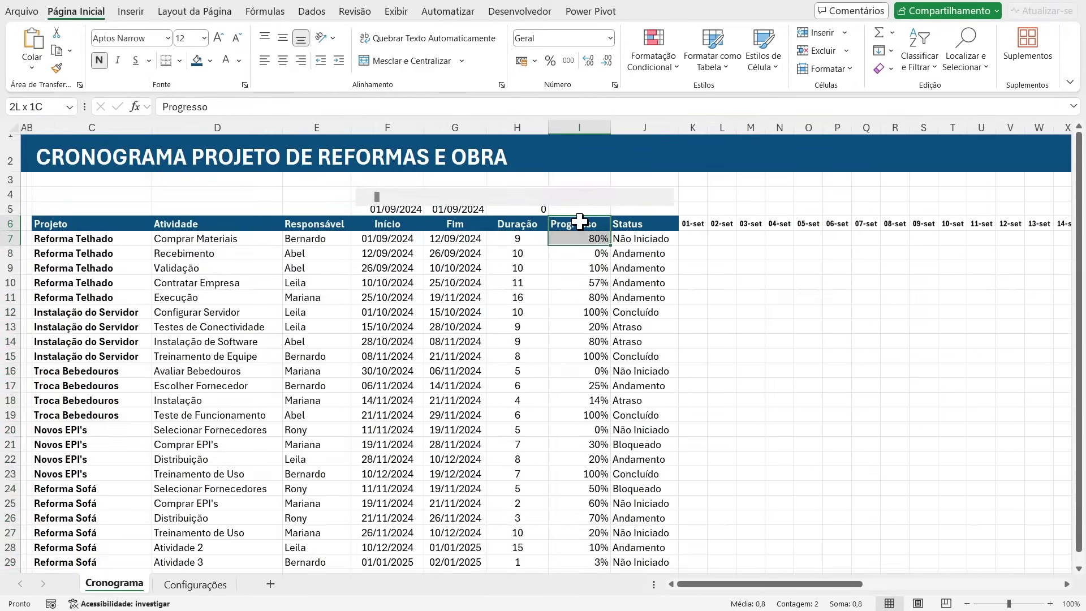
key(shift+Down)
key(shift+Down)
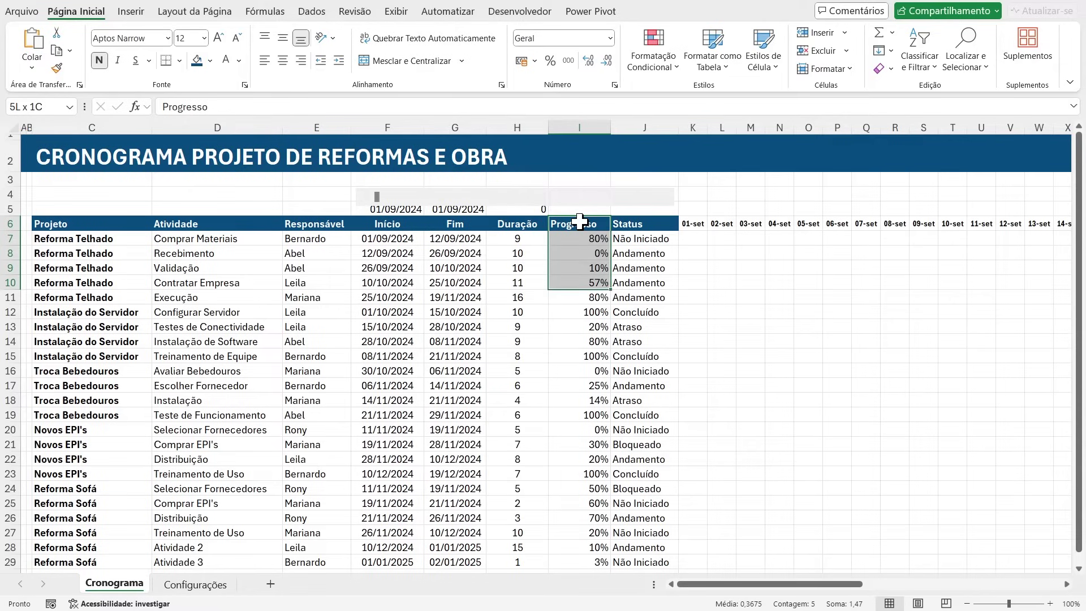
key(ctrl+q)
key(Escape)
key(Down)
key(ctrl+shift+Down)
key(ctrl+shift+Down)
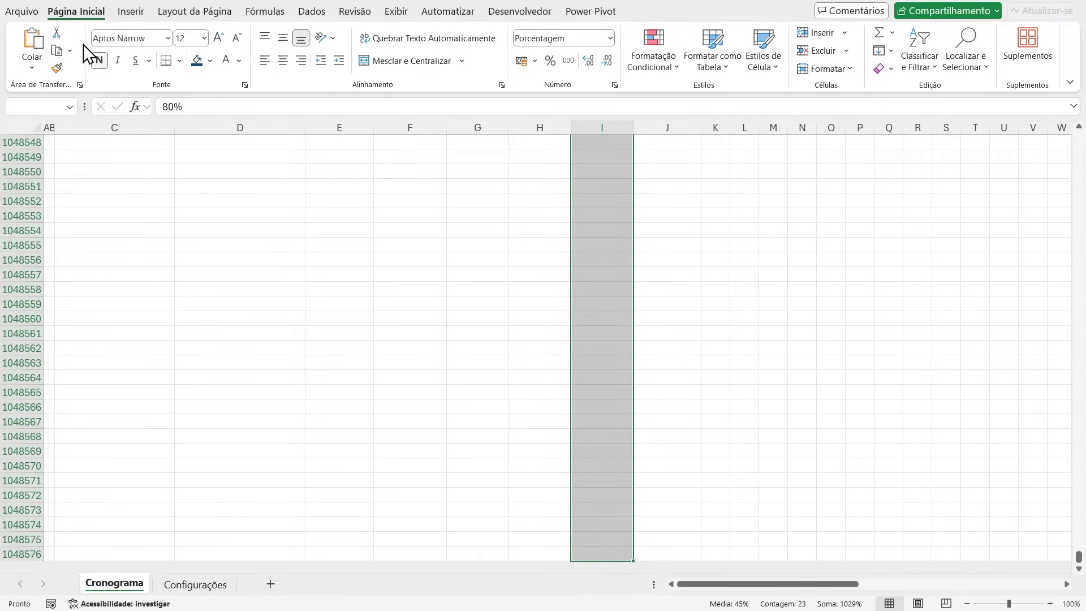
key(ctrl+BackSpace)
Step: Make the Duração values bold from H7 down to the last row of the sheet
click(526, 247)
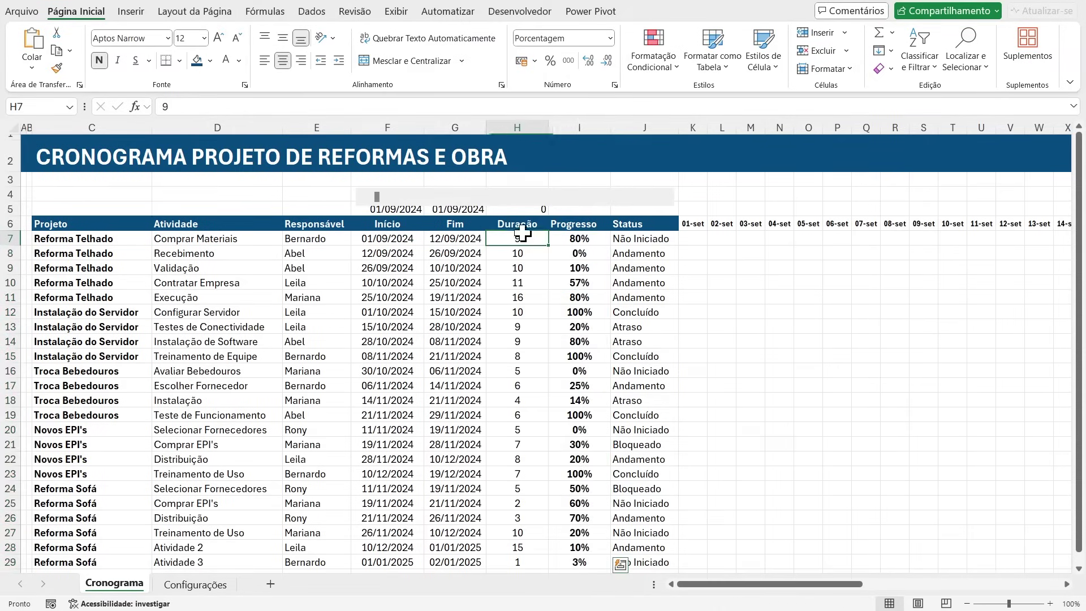
click(530, 224)
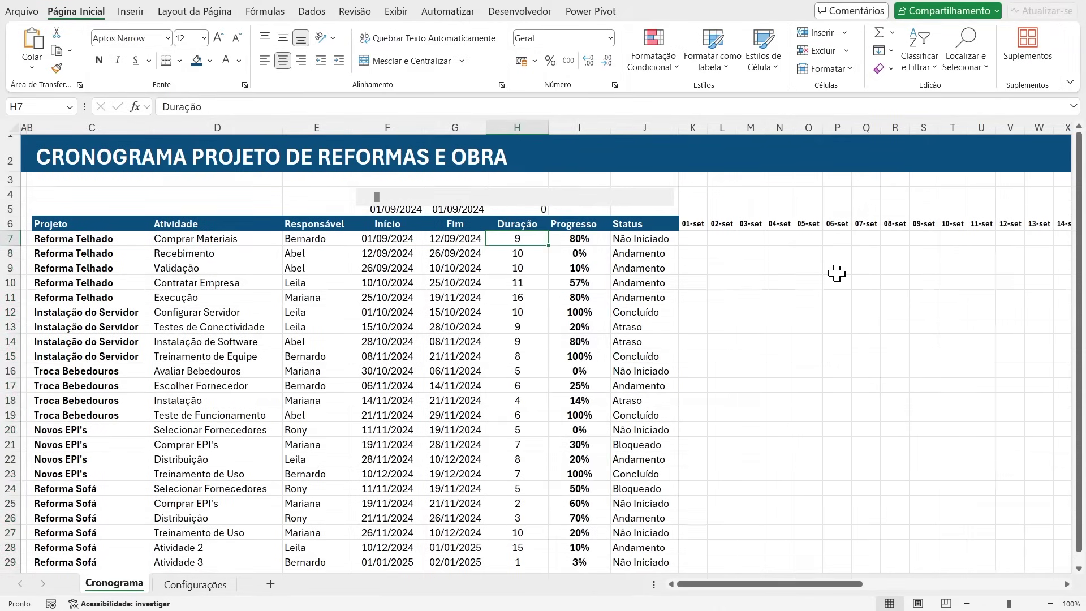
key(ctrl+shift+Down)
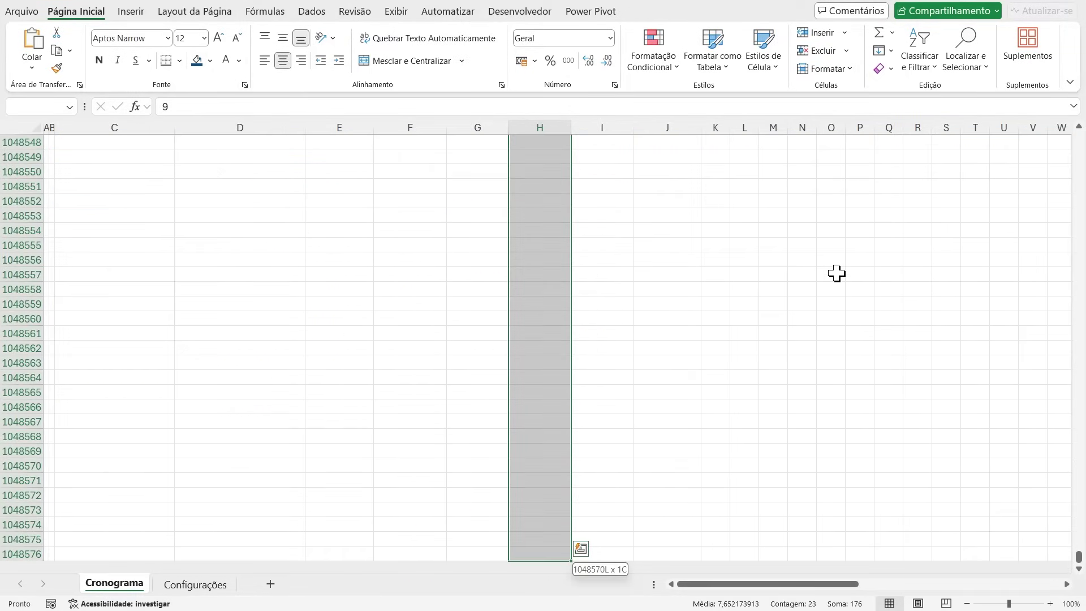
click(99, 61)
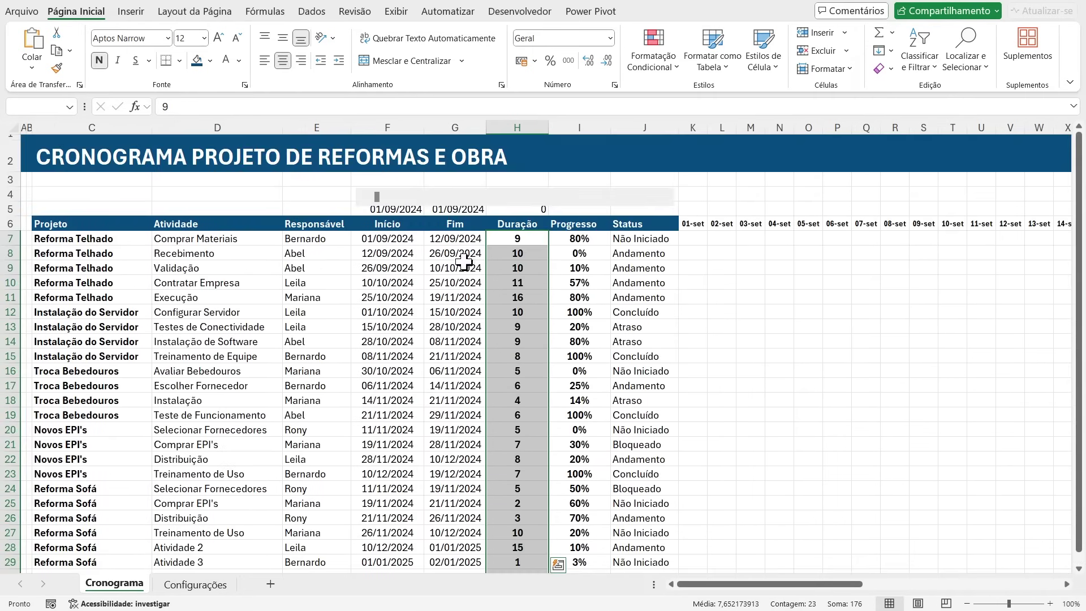
click(530, 253)
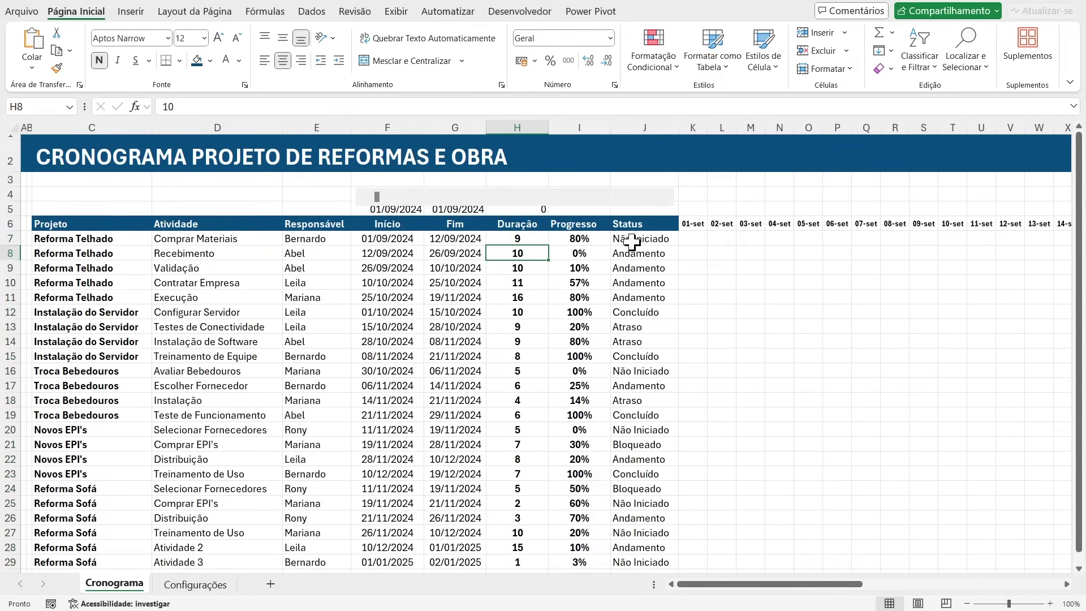
Step: Widen the Status column J slightly on the Cronograma sheet
drag(678, 126, 686, 126)
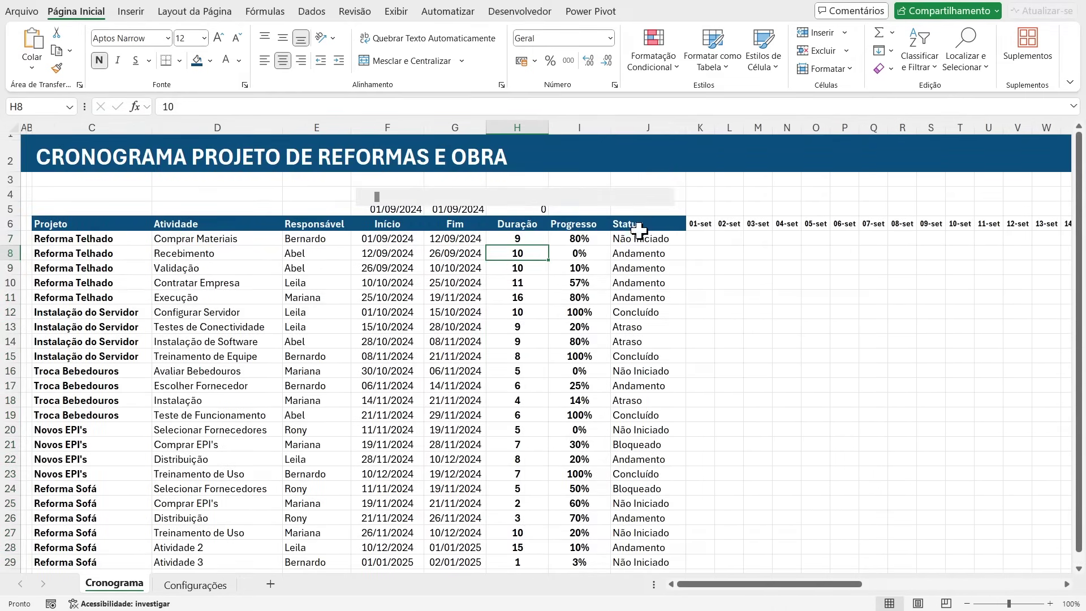
click(647, 238)
scroll(646, 318, down, 2)
scroll(646, 318, down, 3)
scroll(630, 400, up, 5)
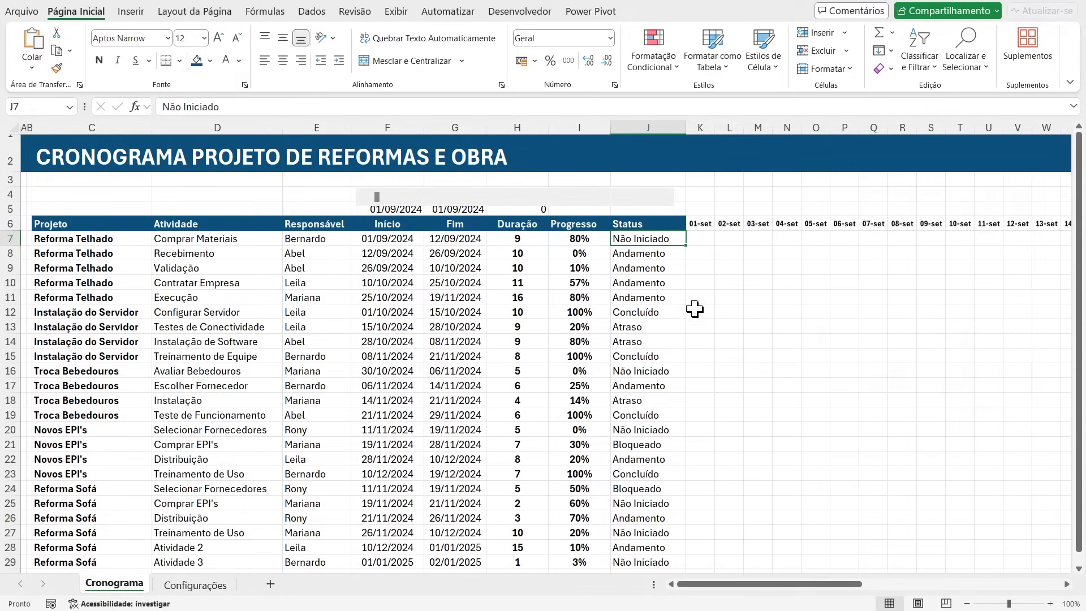
Step: Center the contents of column J horizontally from the Status header in J6 down to the last row of the sheet
click(641, 223)
key(Down)
key(Up)
key(ctrl+shift+Down)
key(ctrl+shift+Down)
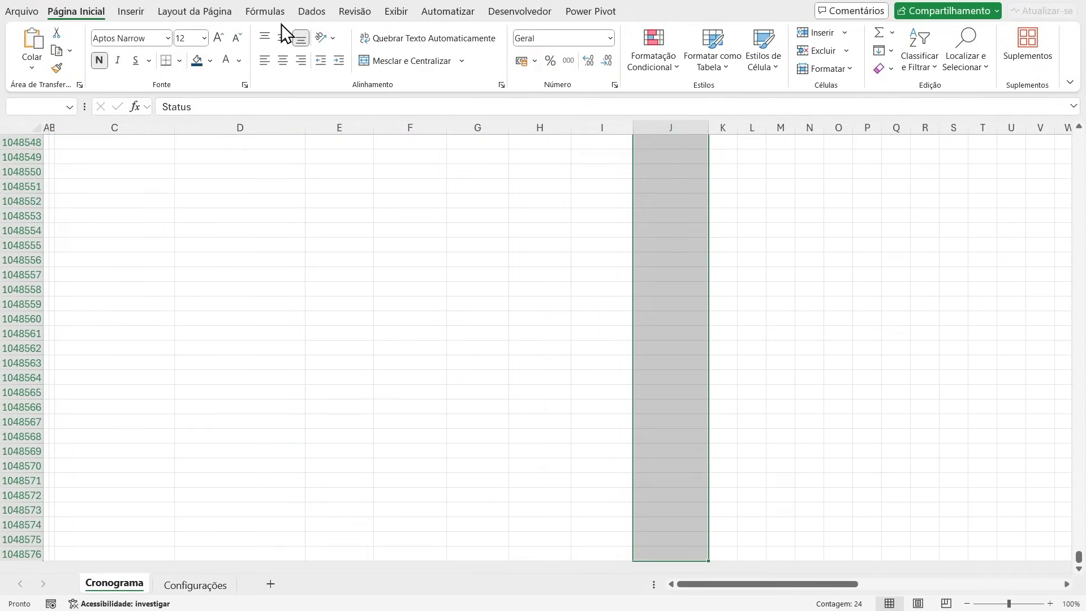
click(285, 60)
key(ctrl+BackSpace)
click(651, 294)
click(645, 226)
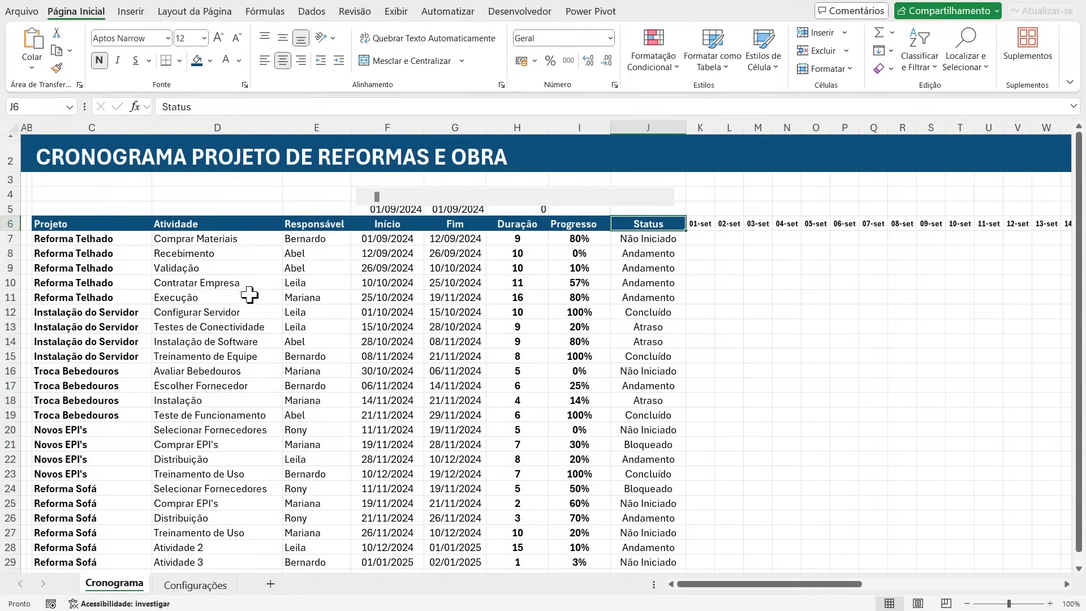
Step: Hide the gridlines on the Cronograma sheet
click(396, 11)
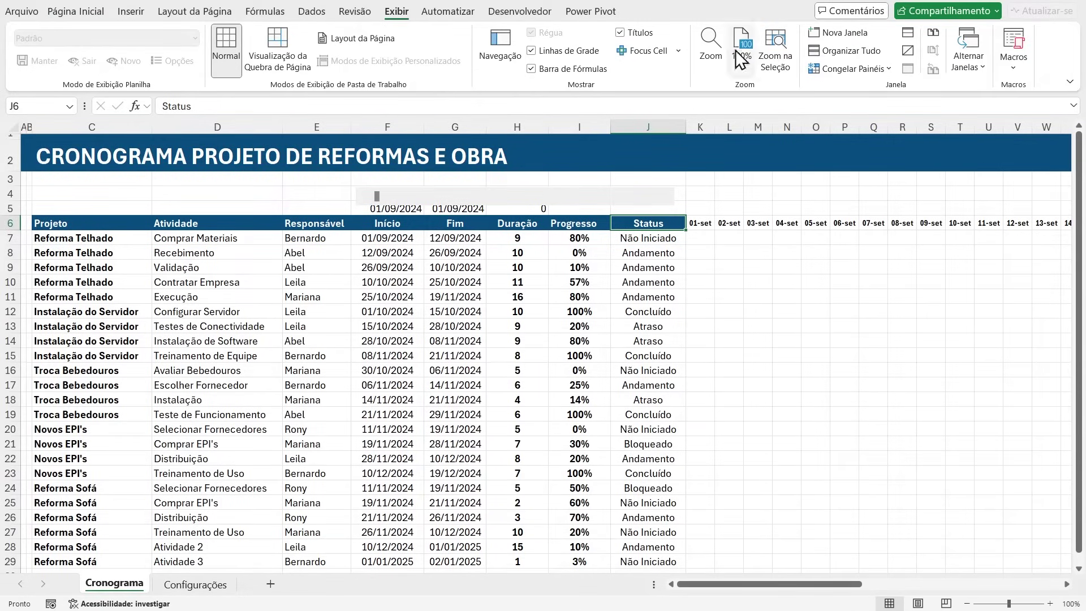
click(531, 51)
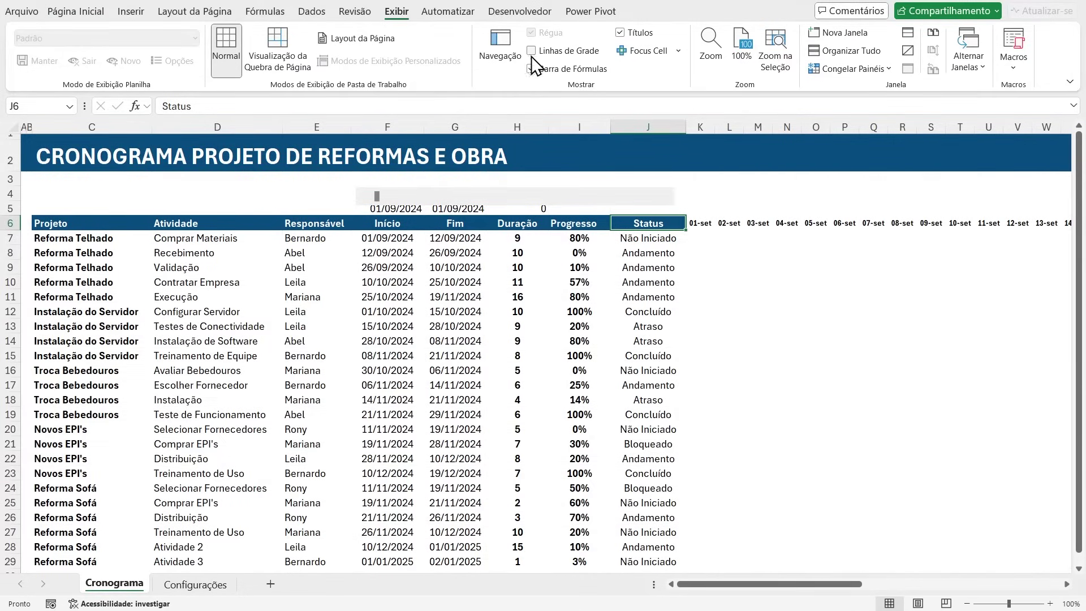
click(567, 287)
scroll(421, 448, down, 3)
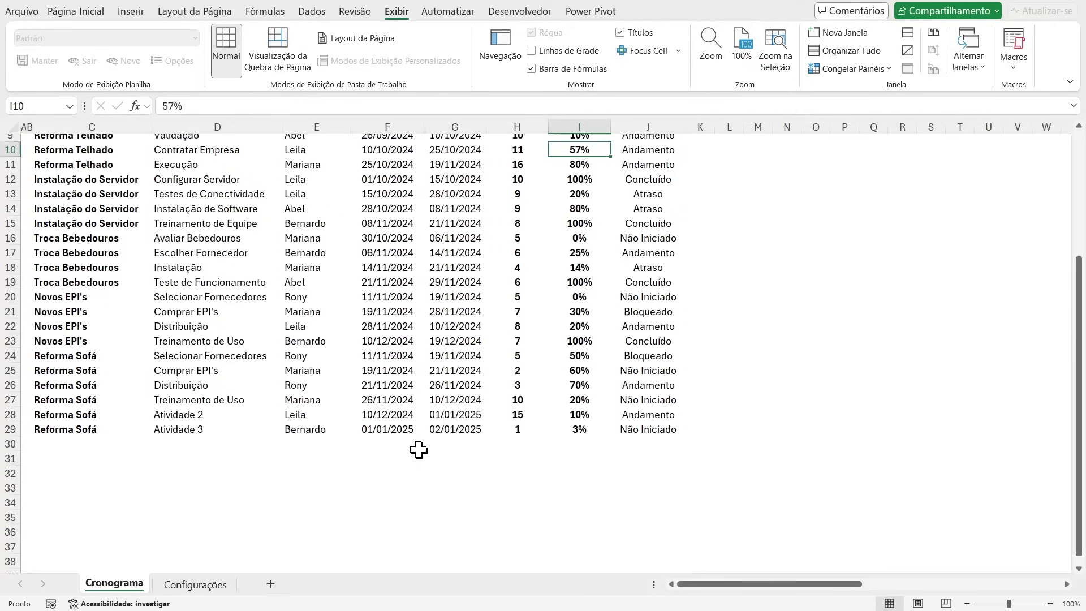
scroll(418, 449, up, 3)
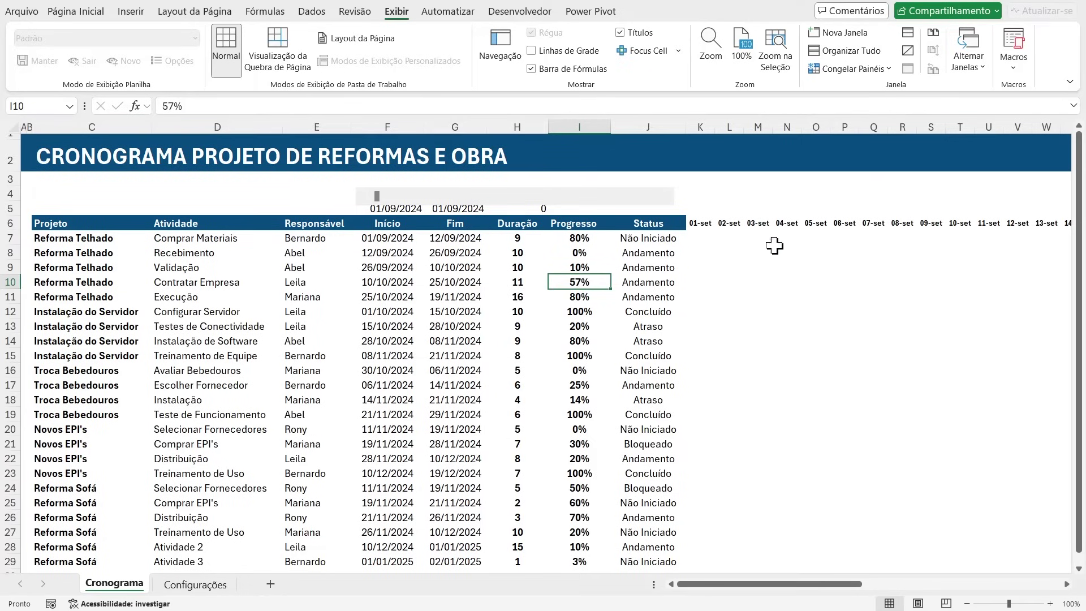
drag(685, 240, 403, 286)
drag(878, 583, 791, 583)
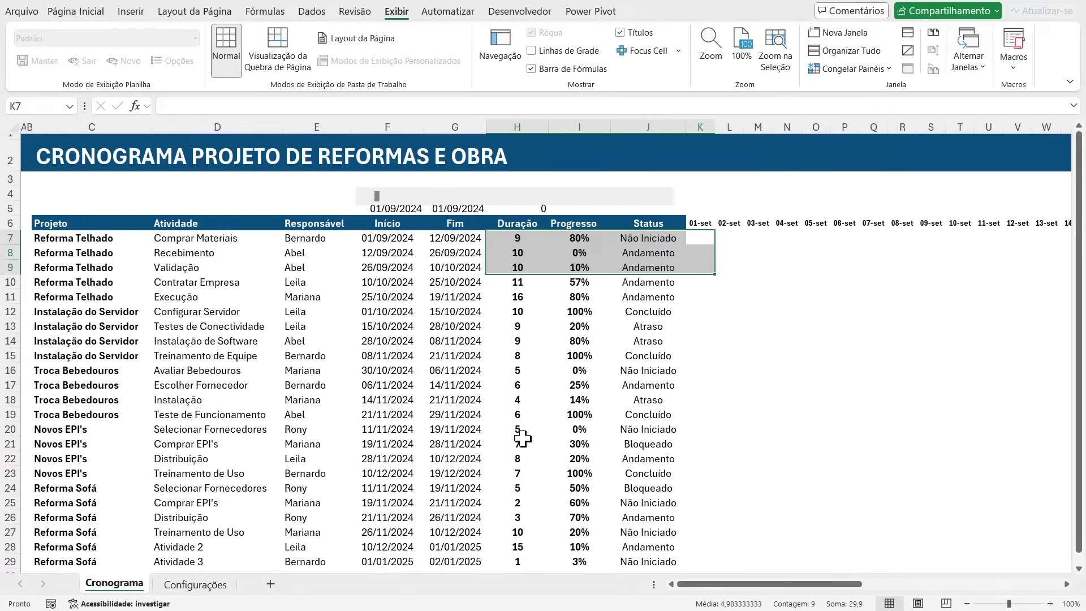
click(517, 399)
scroll(537, 322, down, 1)
scroll(574, 334, up, 1)
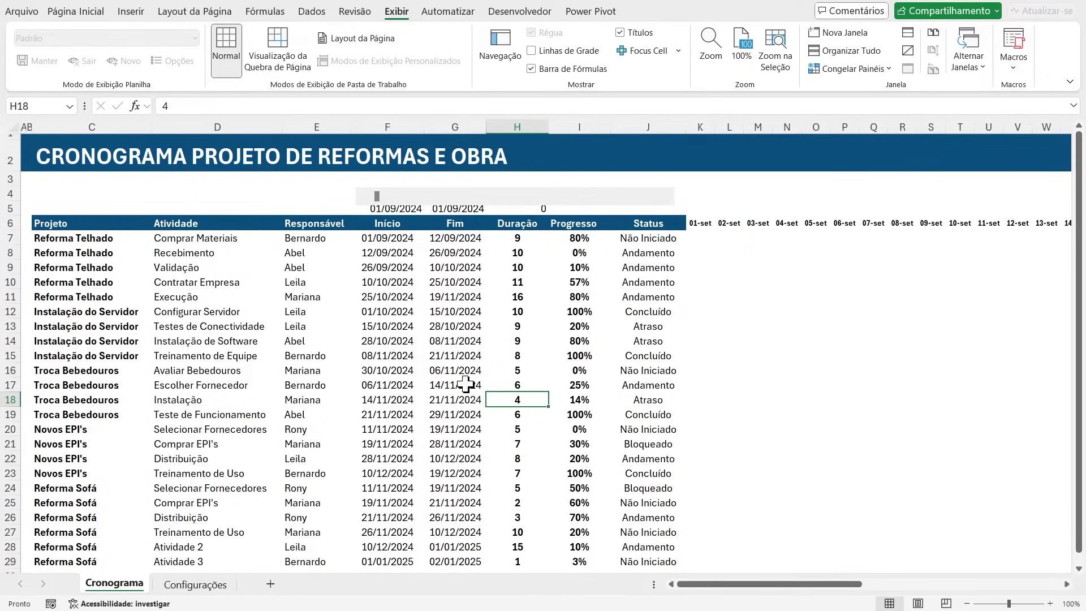
scroll(497, 384, down, 1)
scroll(497, 373, up, 1)
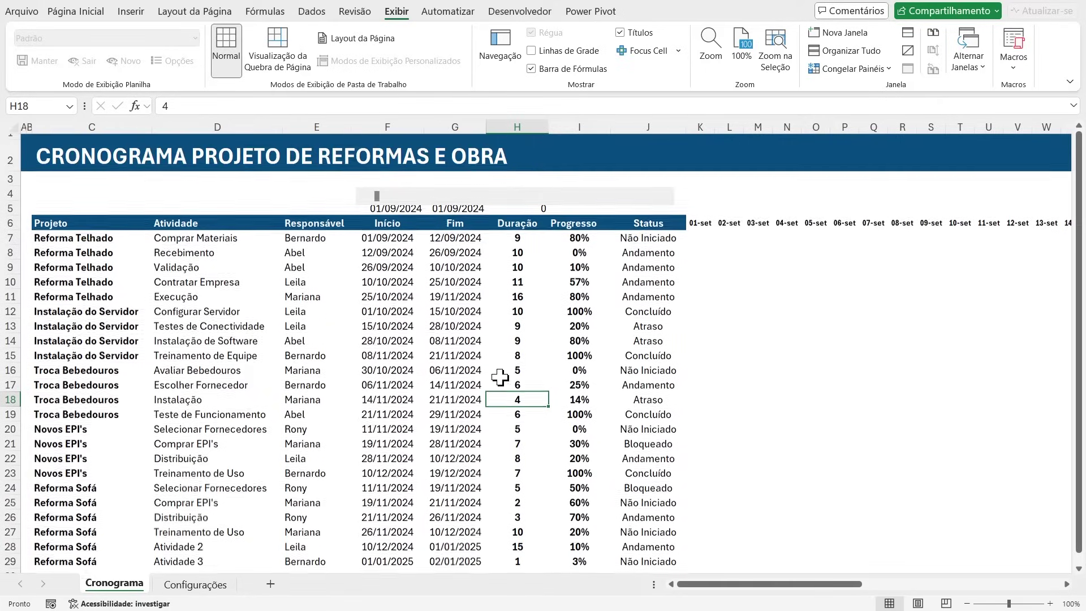
Step: Examine the activity, responsible person and status entries of the Reforma Telhado rows
click(320, 243)
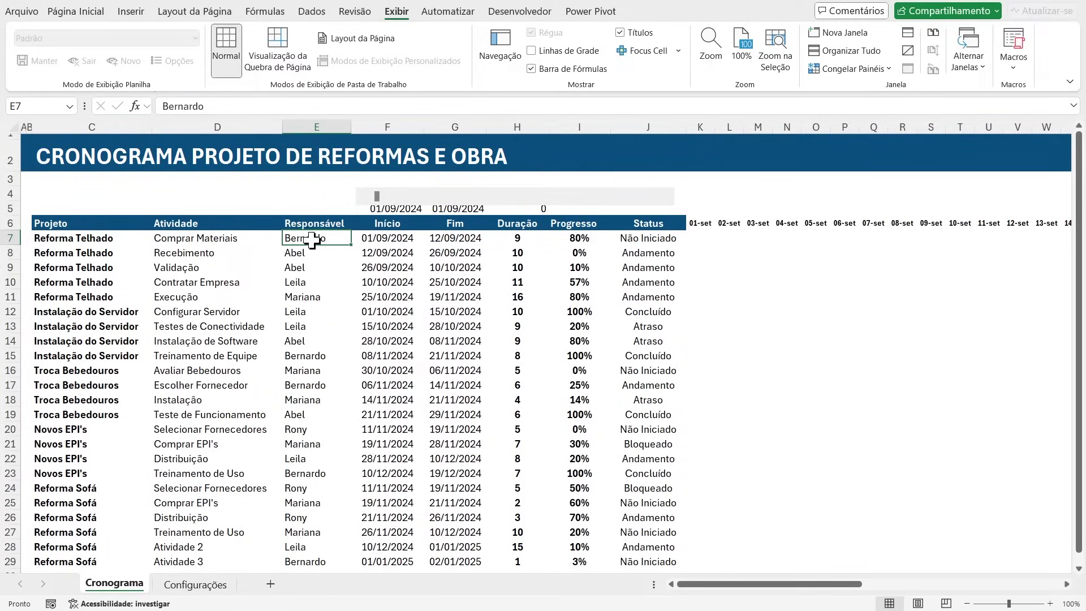
click(181, 253)
scroll(105, 293, down, 1)
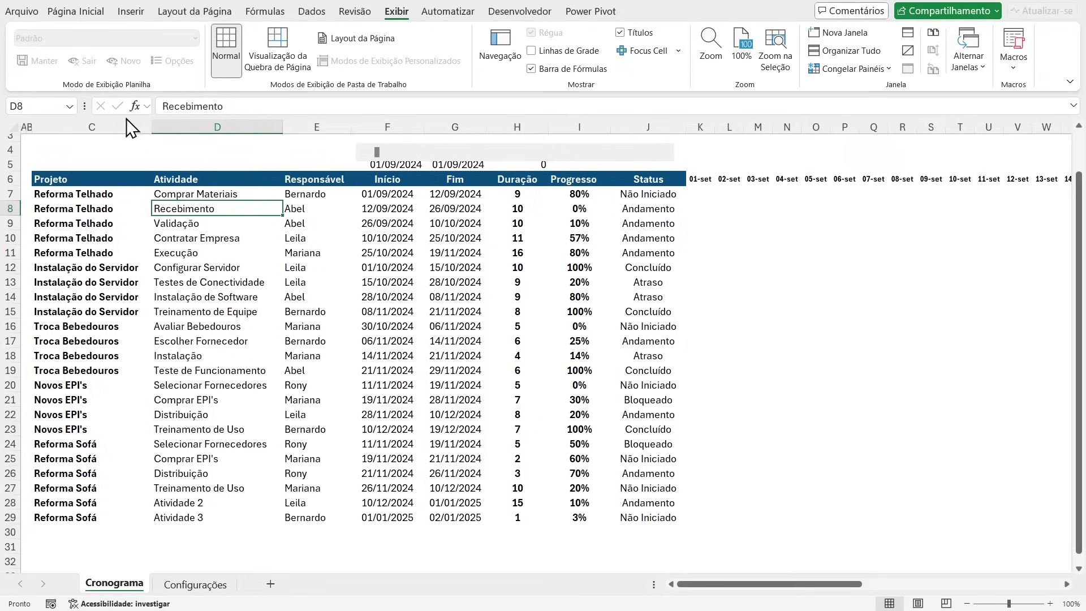
drag(82, 193, 184, 249)
drag(294, 195, 317, 256)
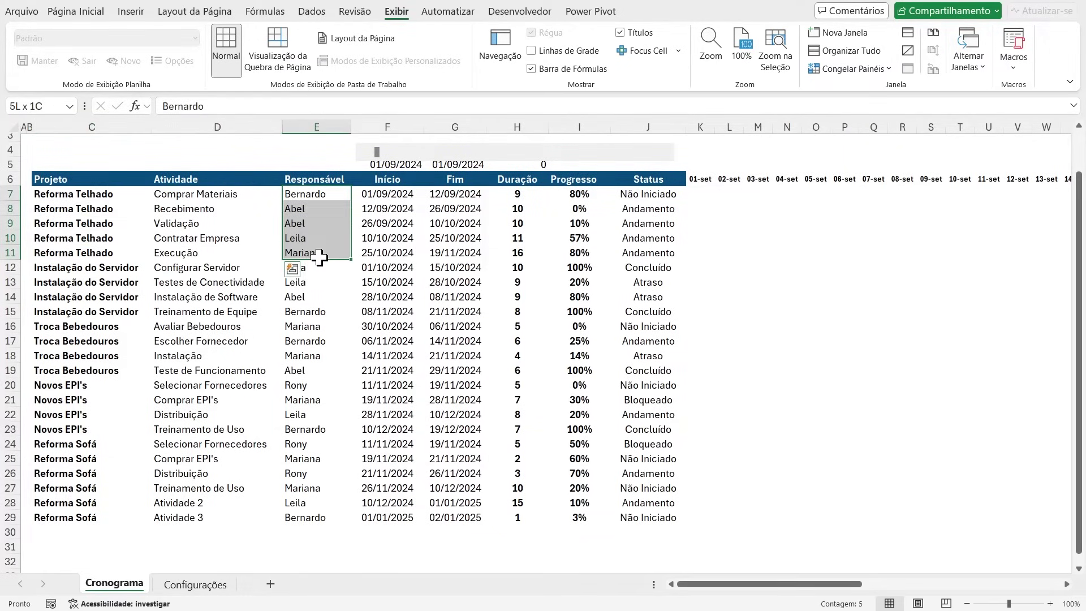
drag(642, 198, 644, 254)
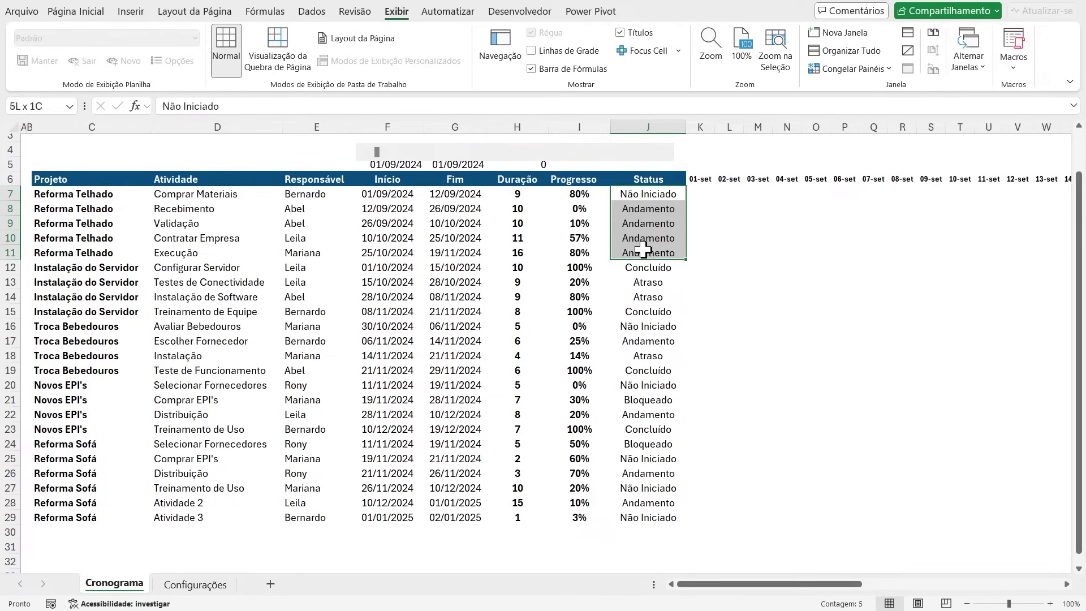
click(335, 225)
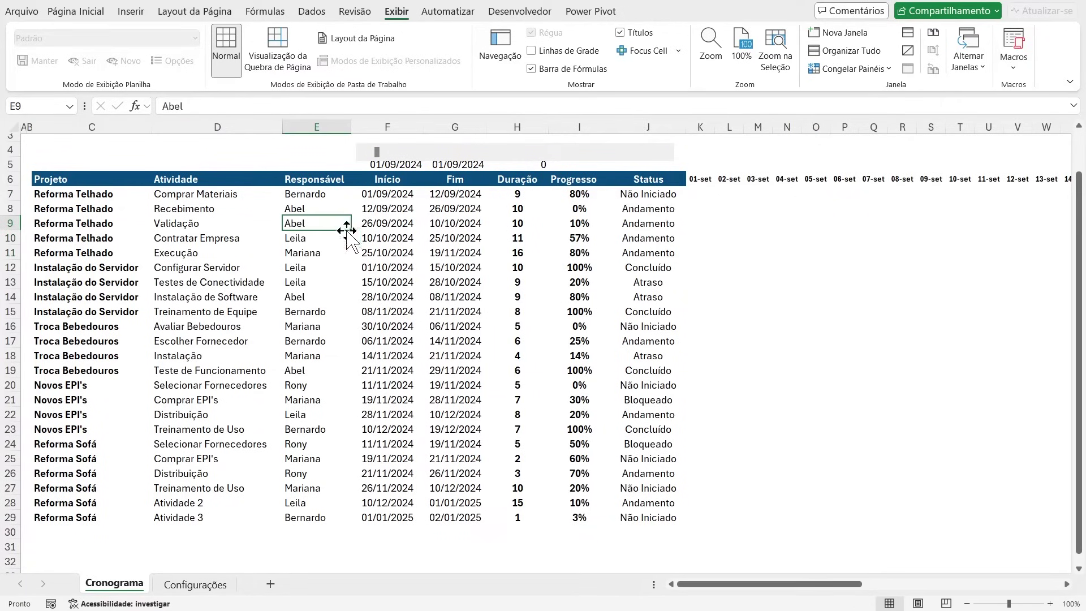
Step: Append an L to the responsible person's name in cell E8
click(315, 207)
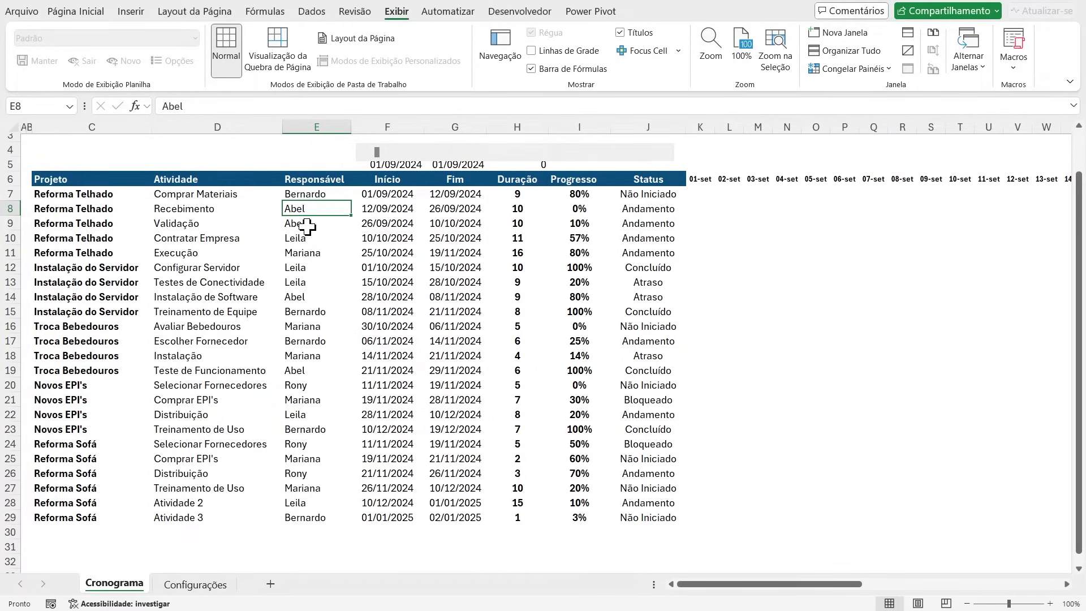
double_click(317, 210)
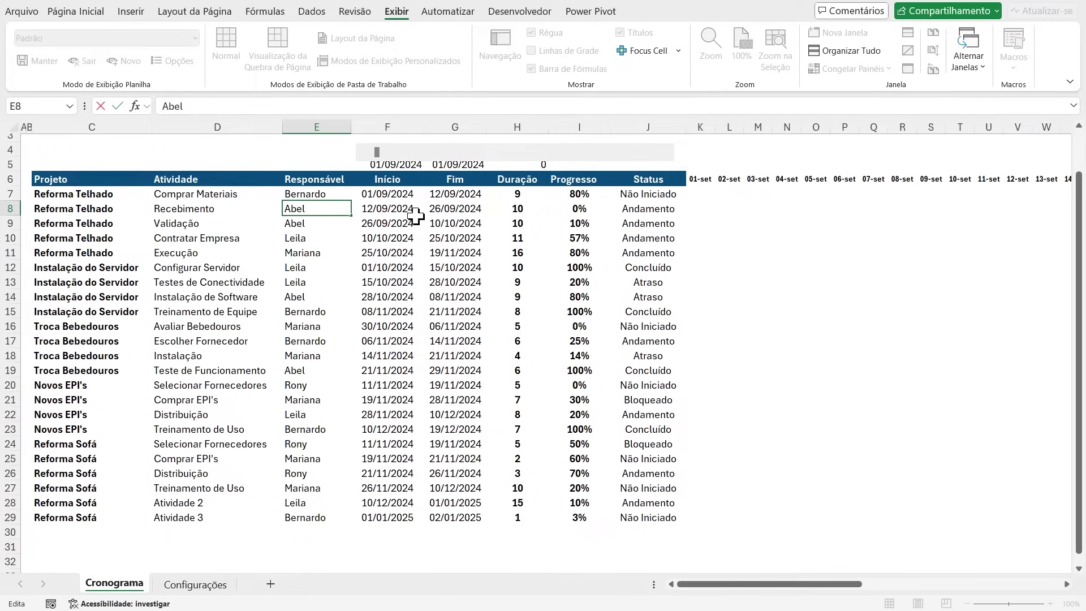
key(Return)
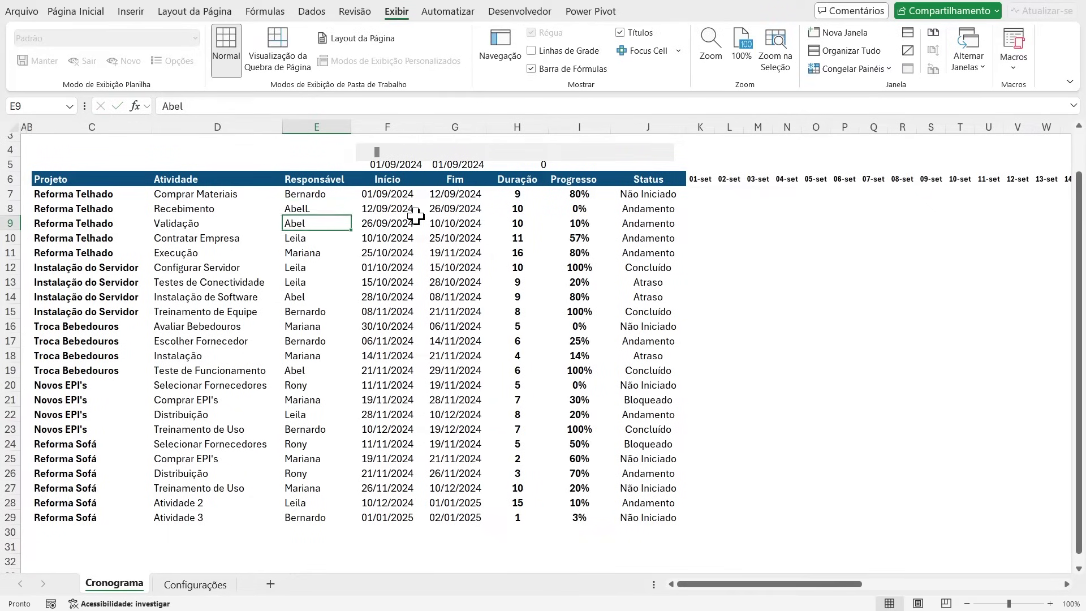
Step: Copy the responsible person's name from cell E9 over cell E8 and clear the copy marker
key(Up)
key(Down)
key(ctrl+c)
key(Up)
key(ctrl+v)
key(Down)
key(Escape)
key(Up)
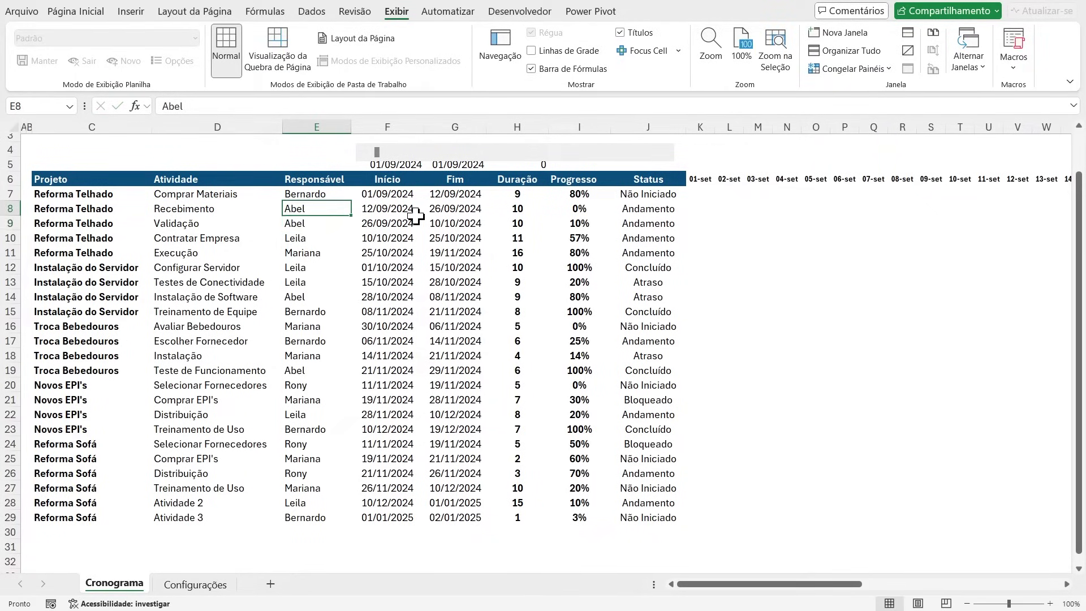
key(Up)
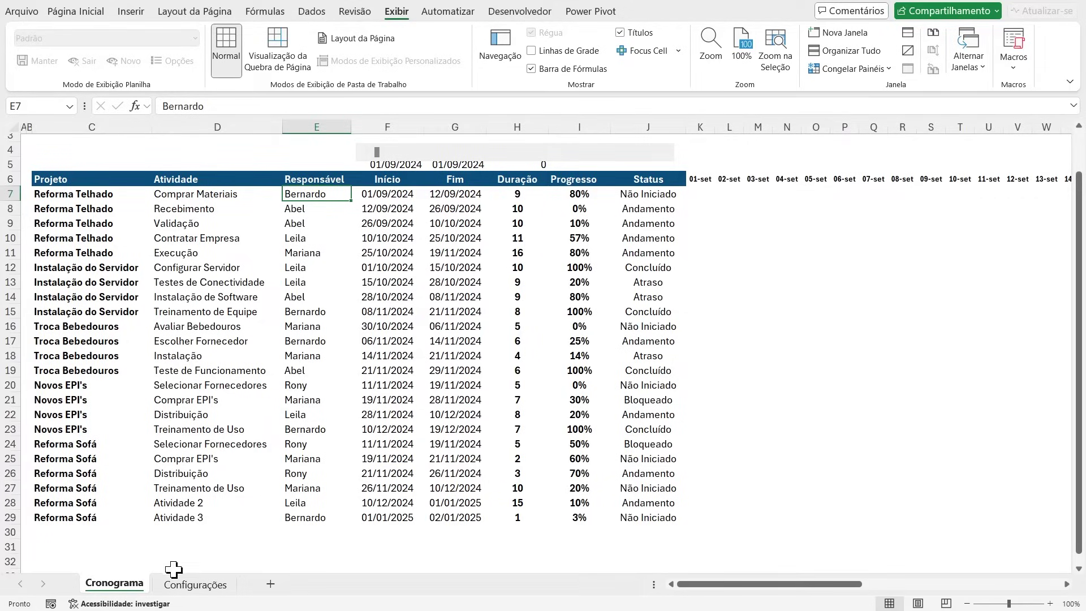
Step: Go to the Configurações sheet and examine the Status list in F6:F11
click(192, 585)
click(667, 342)
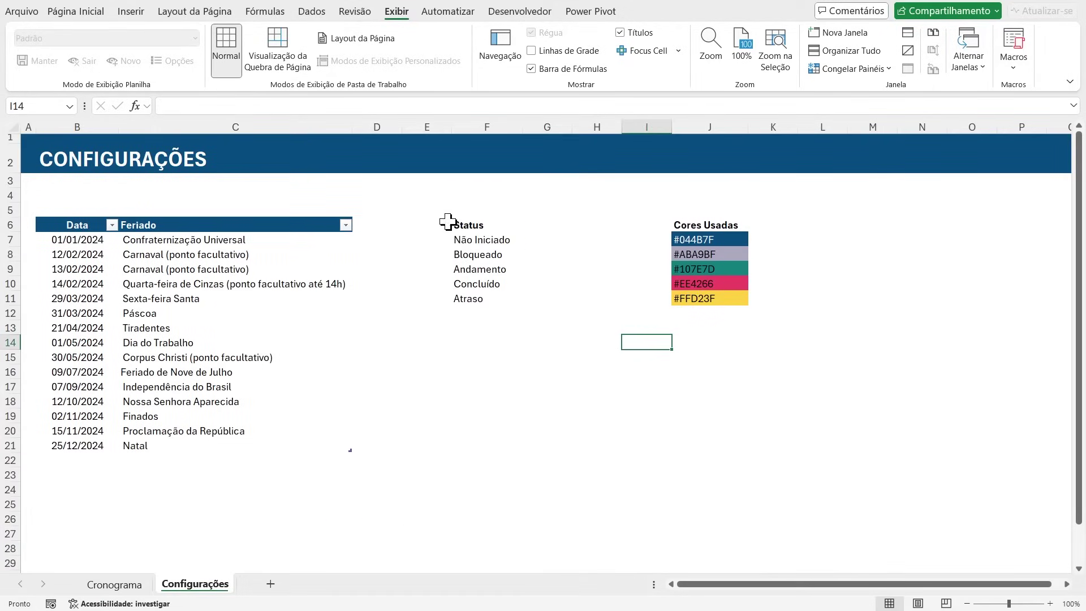
drag(471, 228, 485, 296)
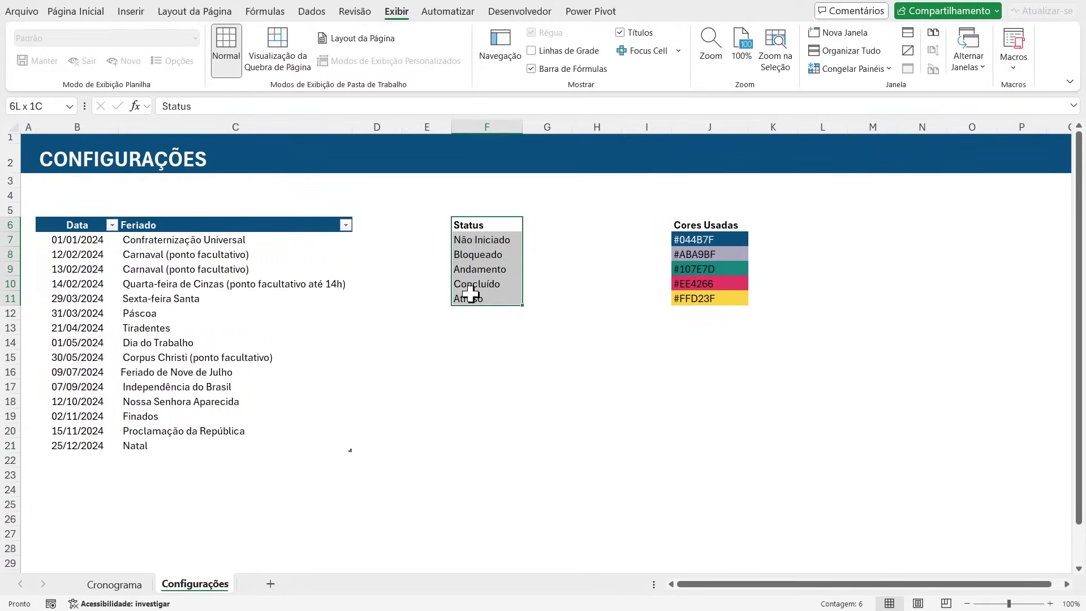
drag(484, 235, 492, 286)
drag(487, 222, 497, 294)
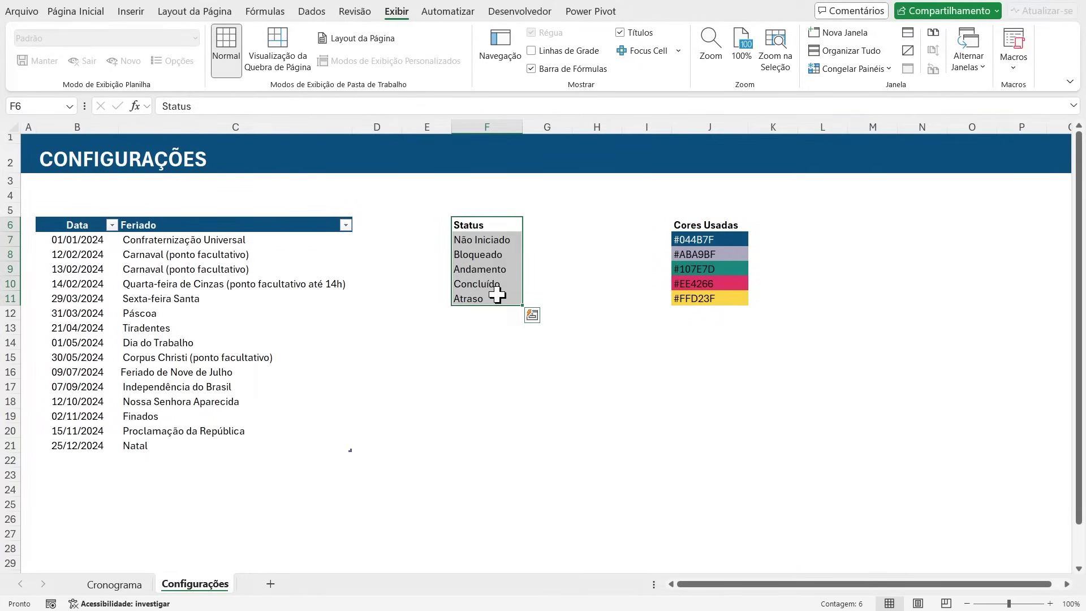
drag(481, 226, 490, 297)
drag(298, 402, 331, 437)
click(493, 358)
Step: Convert the Status list in F6:F11 into a table with headers
click(476, 224)
drag(476, 225, 480, 298)
drag(486, 225, 487, 296)
click(131, 12)
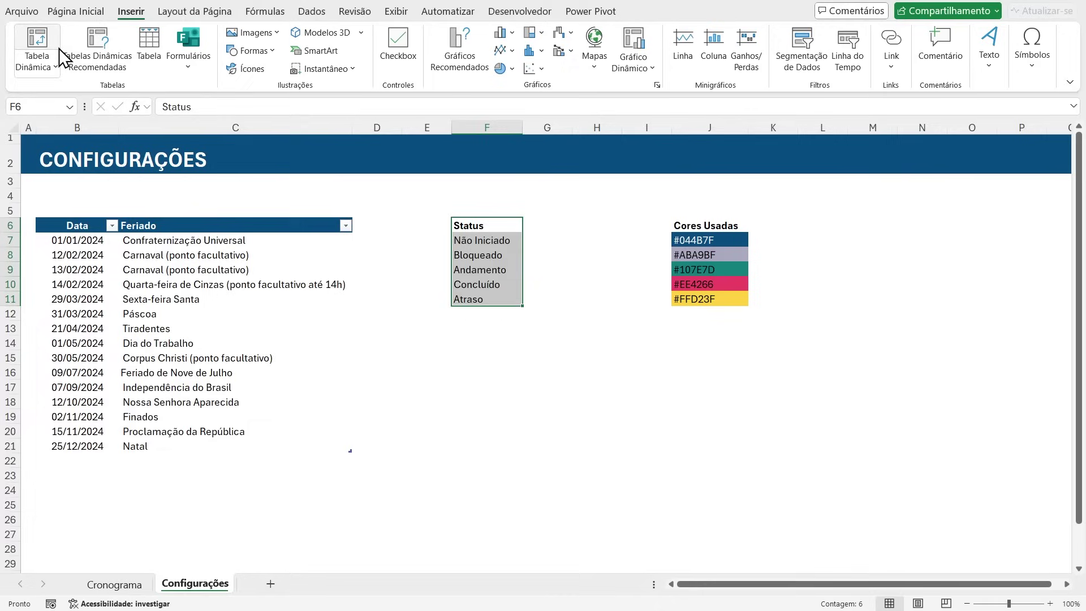
click(149, 45)
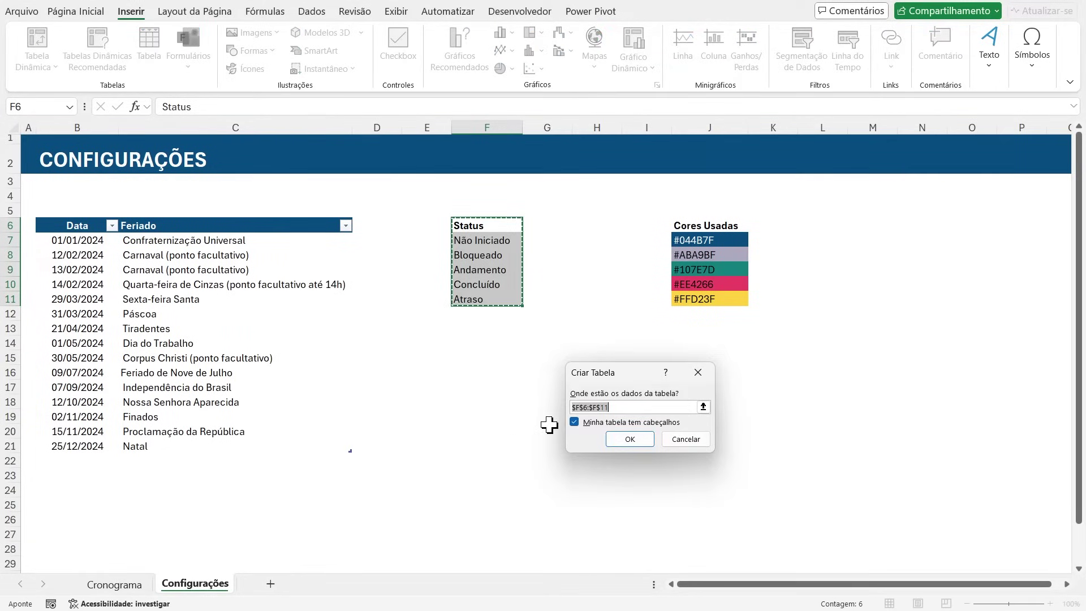
click(637, 441)
Step: Name the new Status table tStatus
click(68, 50)
key(BackSpace)
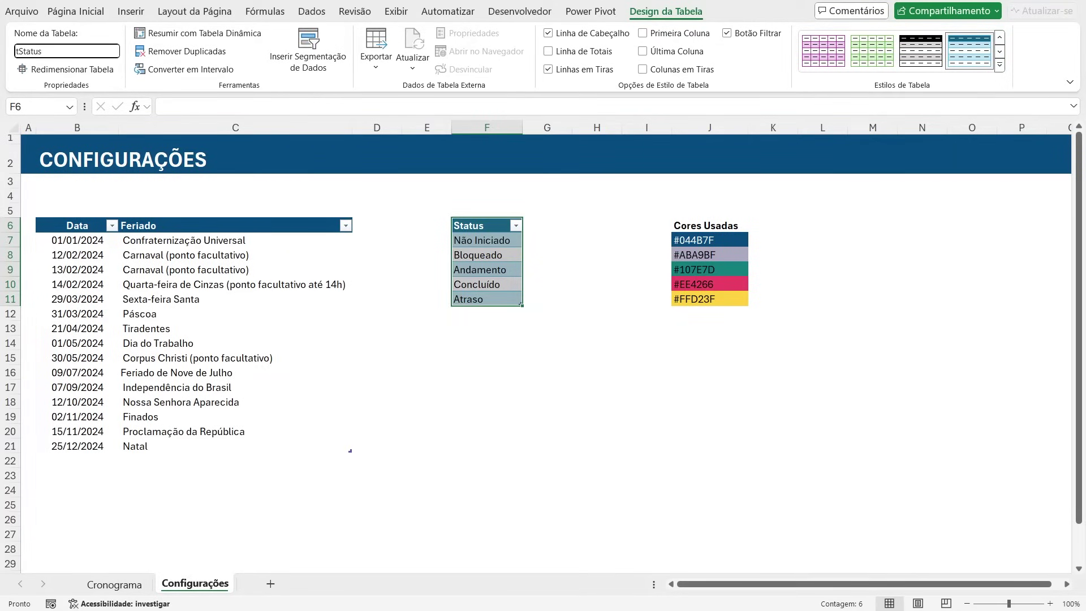
key(Return)
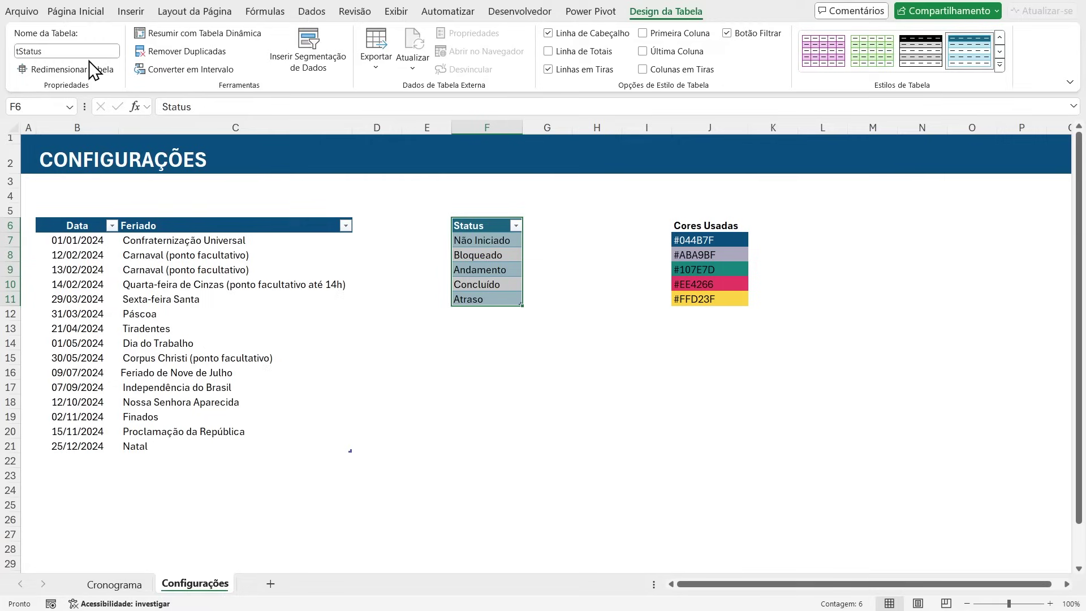
Step: Set the tStatus table's style to none and give its header cell F6 a dark blue fill with white text
click(999, 65)
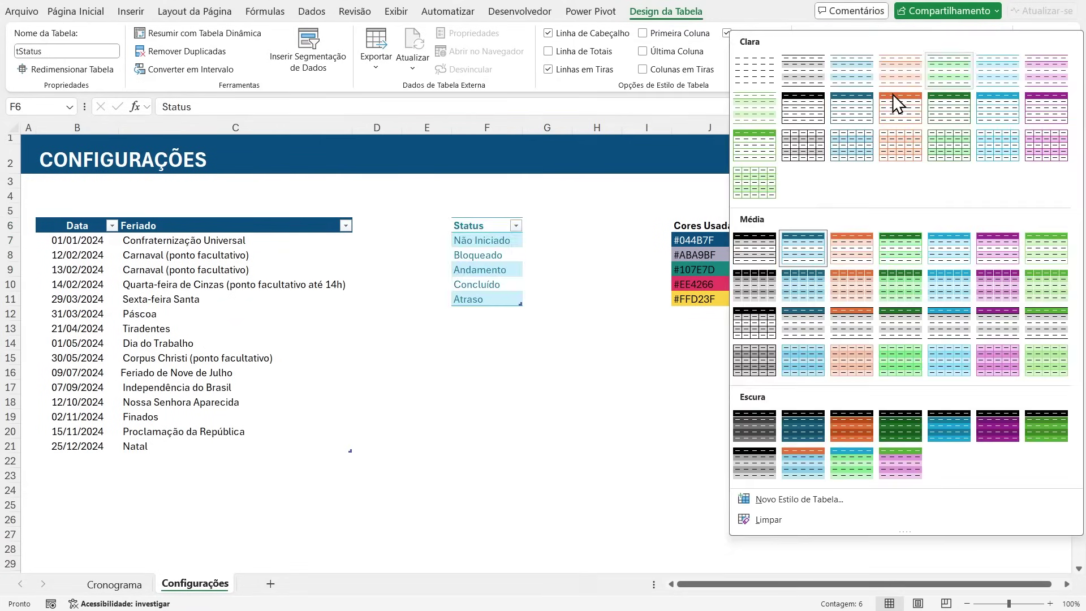
click(758, 86)
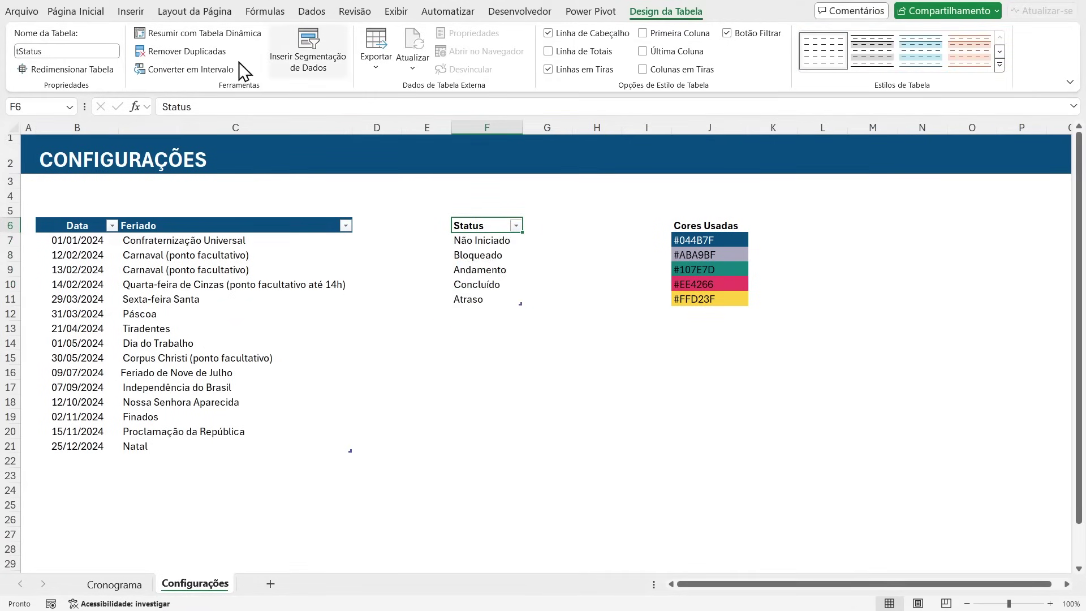
click(76, 11)
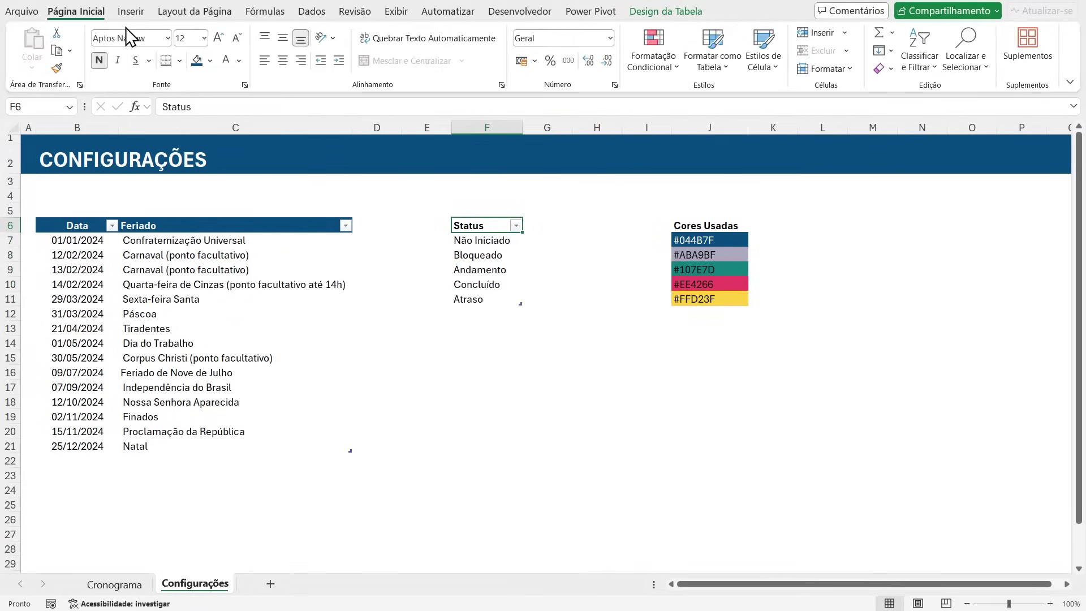
click(197, 60)
click(225, 60)
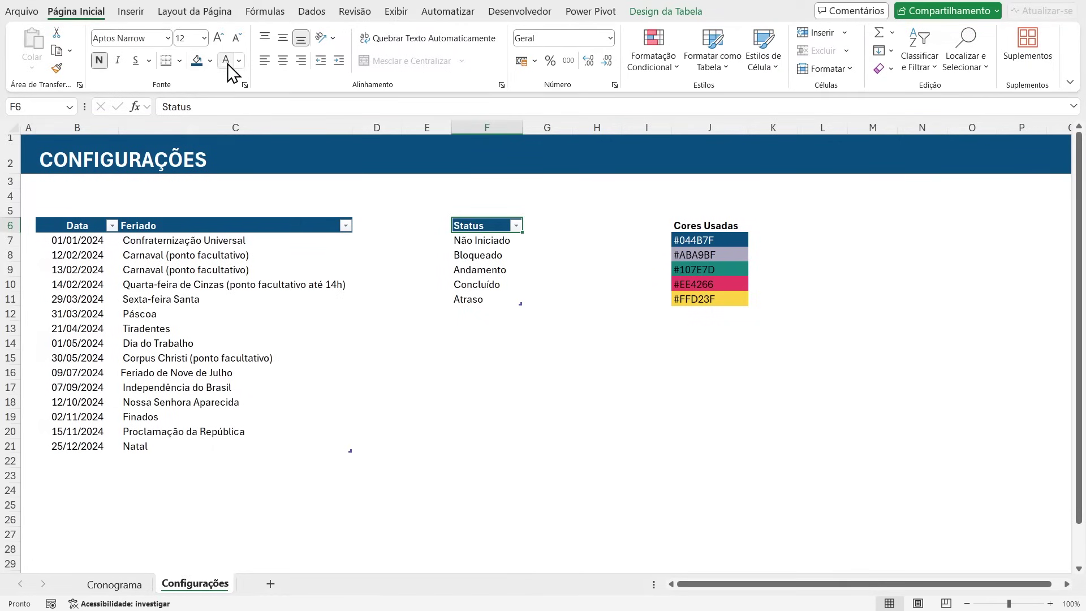
click(548, 237)
Step: Define a workbook-scoped name cStatus that refers to =tStatus[Status], covering the status entries without the header
drag(482, 225, 497, 294)
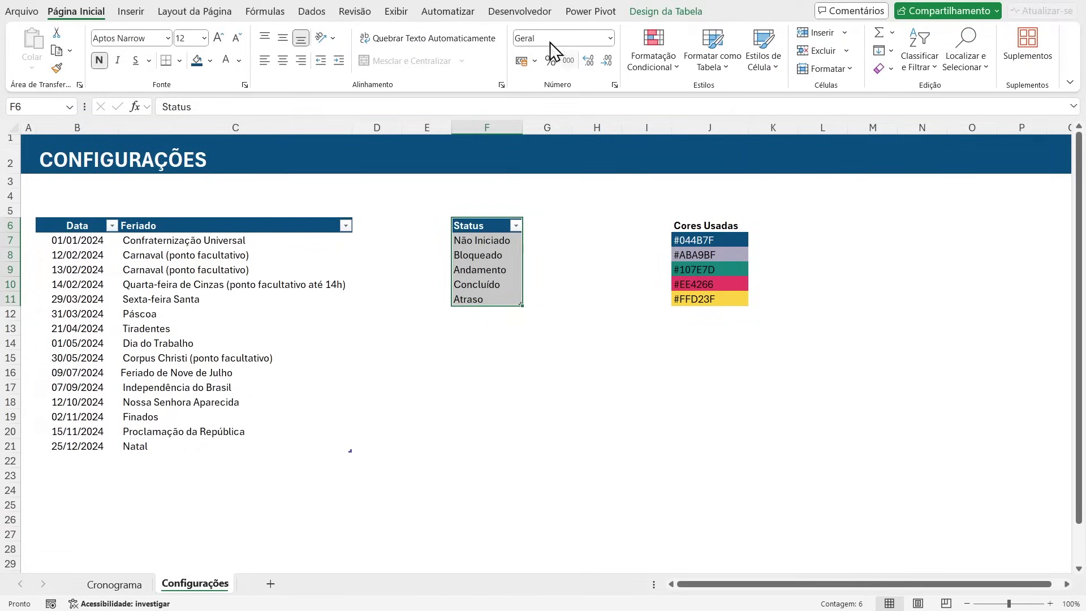
click(255, 13)
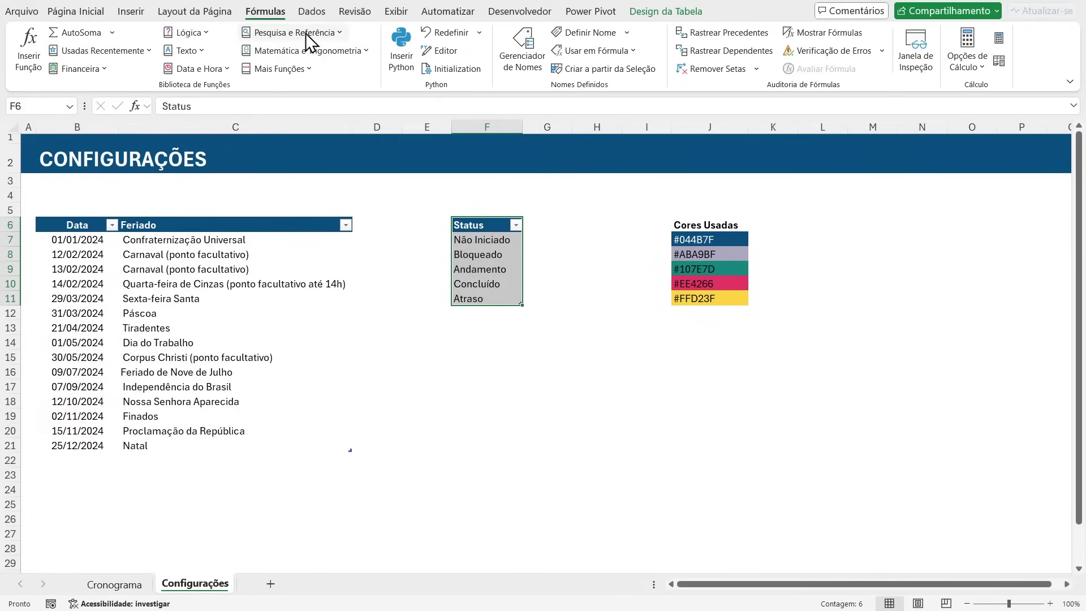
click(523, 54)
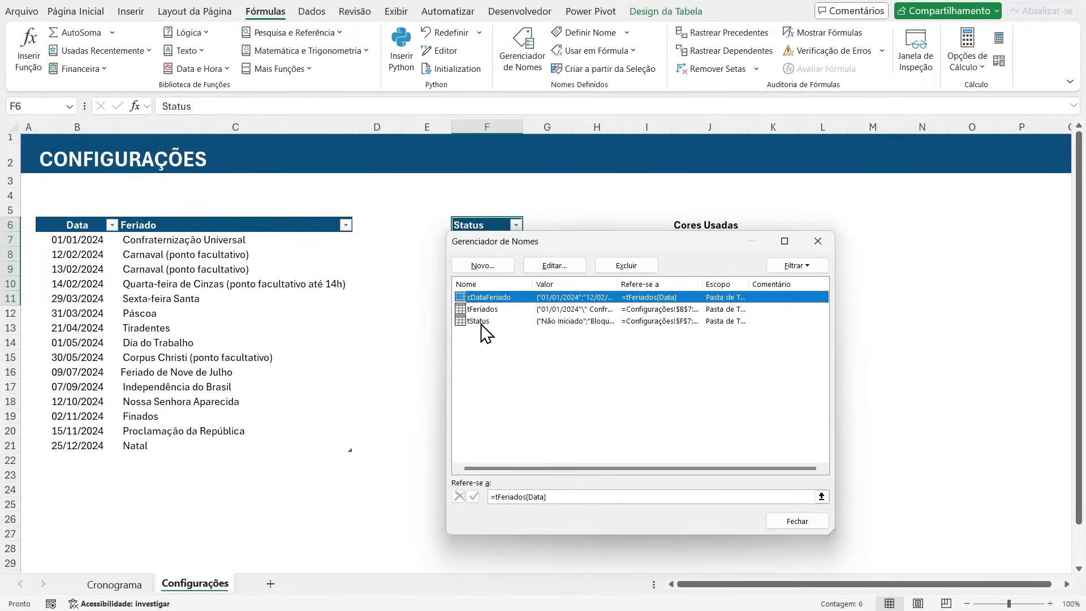
drag(507, 242, 592, 224)
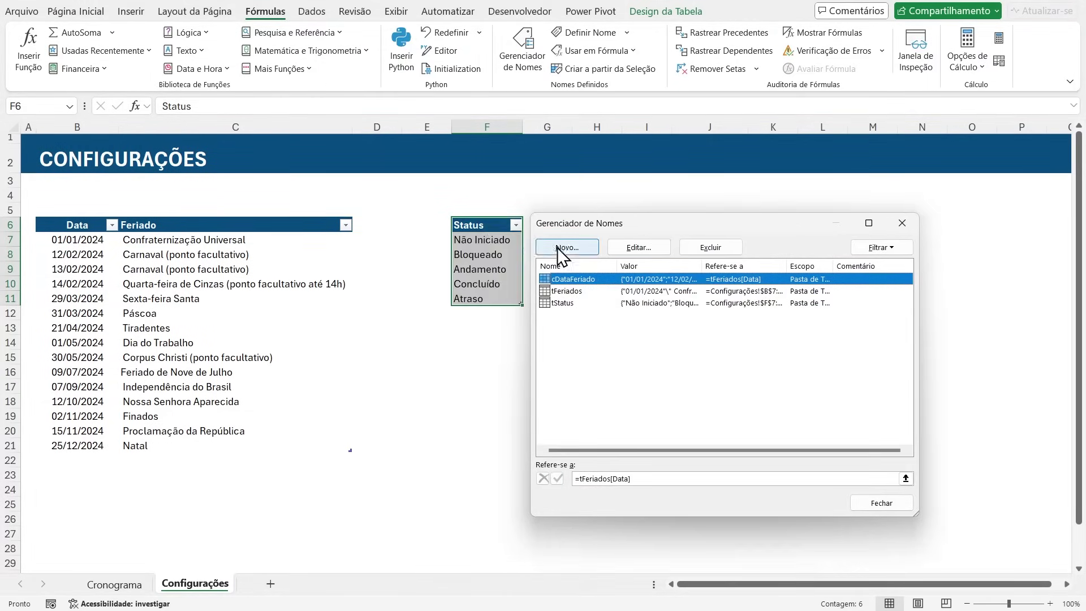
click(568, 248)
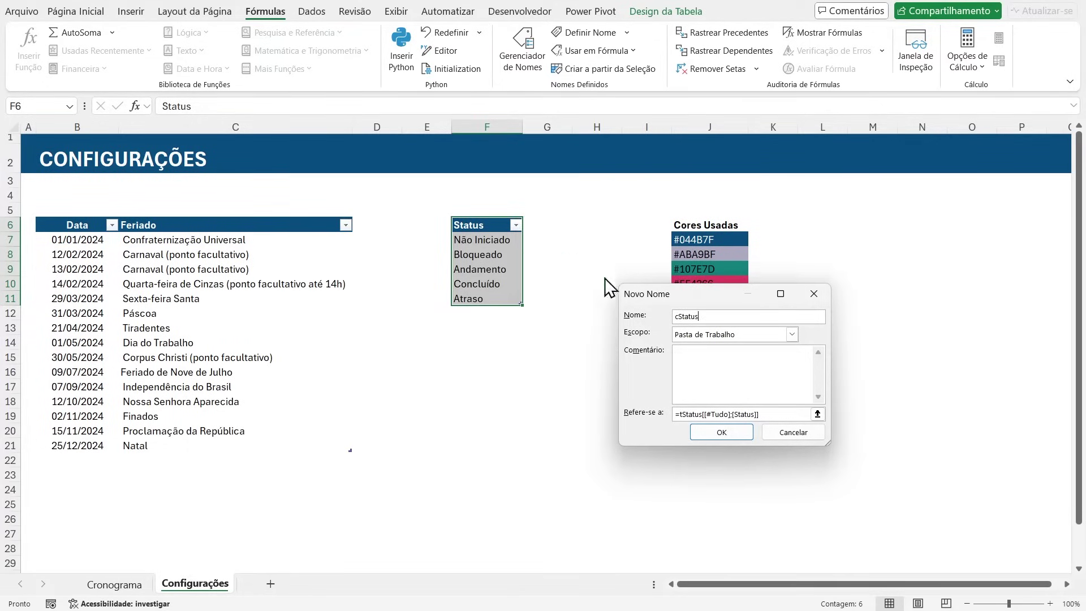
drag(771, 415, 601, 407)
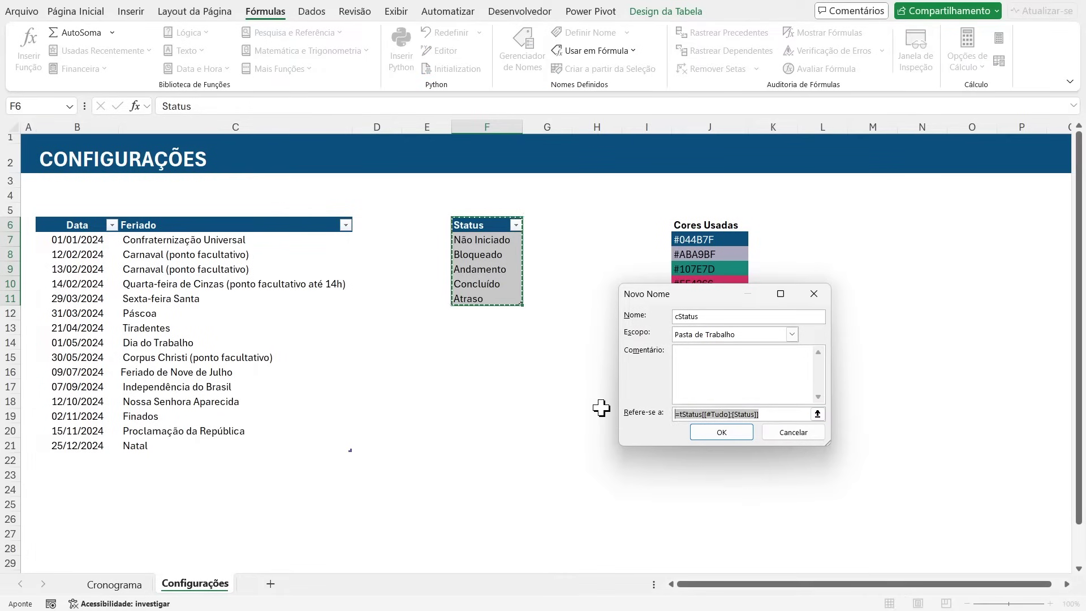
key(Delete)
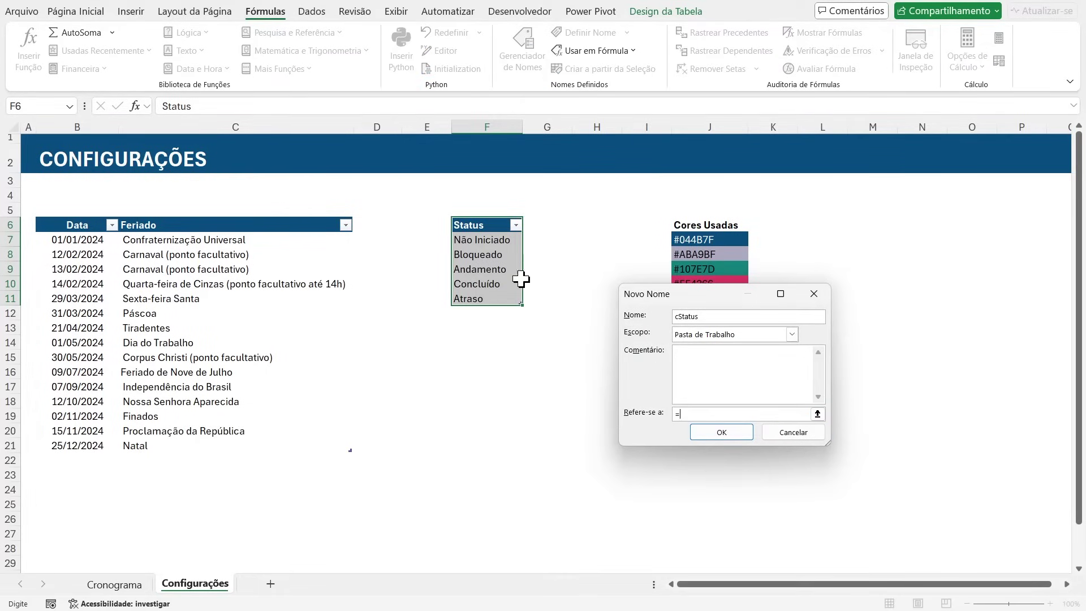
drag(485, 239, 493, 295)
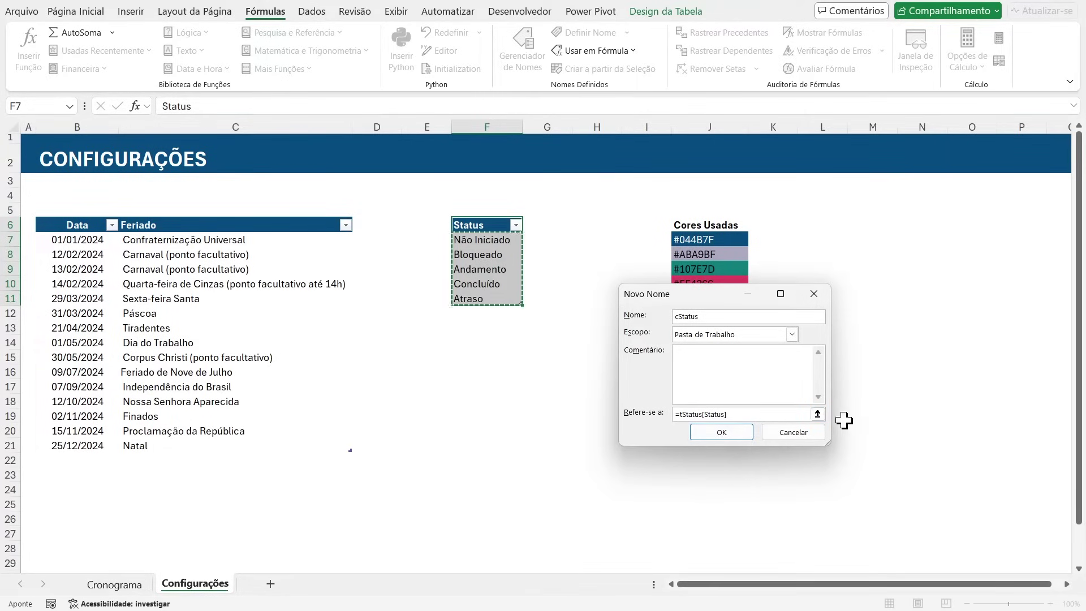
click(728, 433)
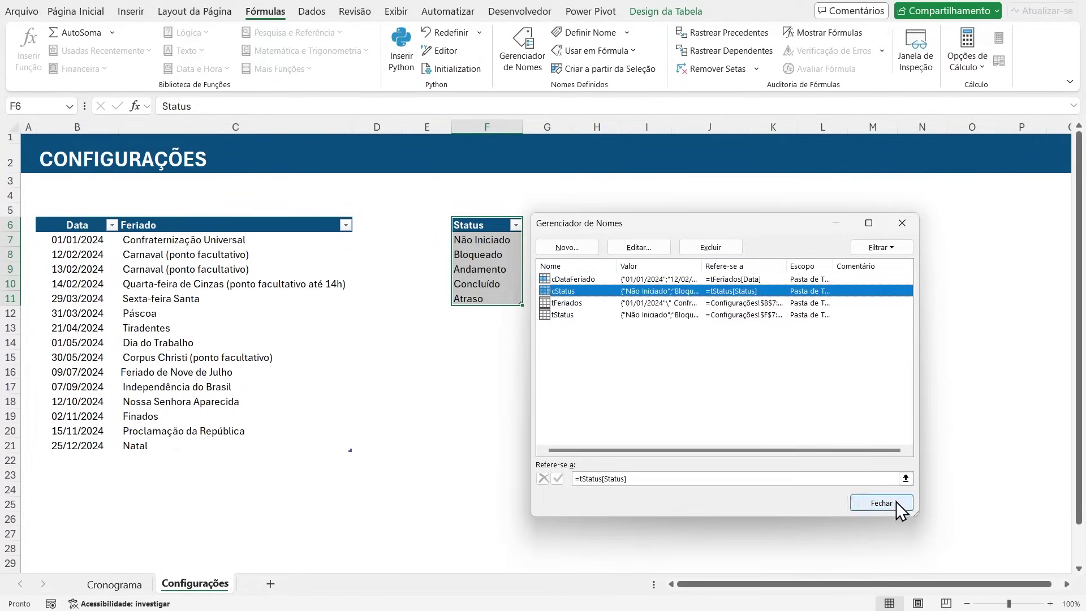
click(902, 222)
Step: Test the new name by entering =cStatus in F16 of the Configurações sheet, and clear the test formula
click(557, 374)
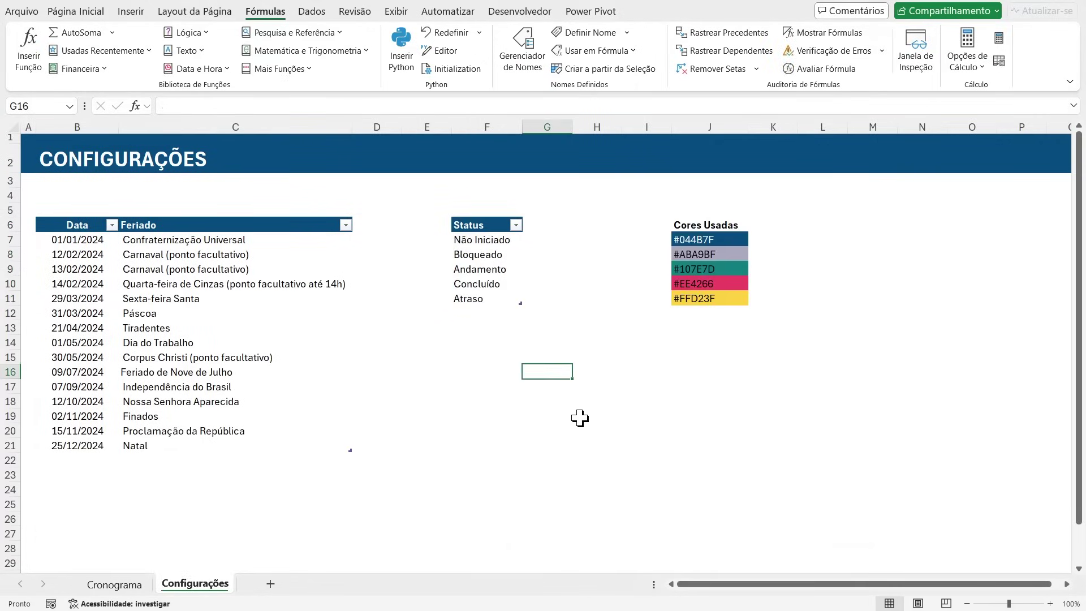
click(486, 367)
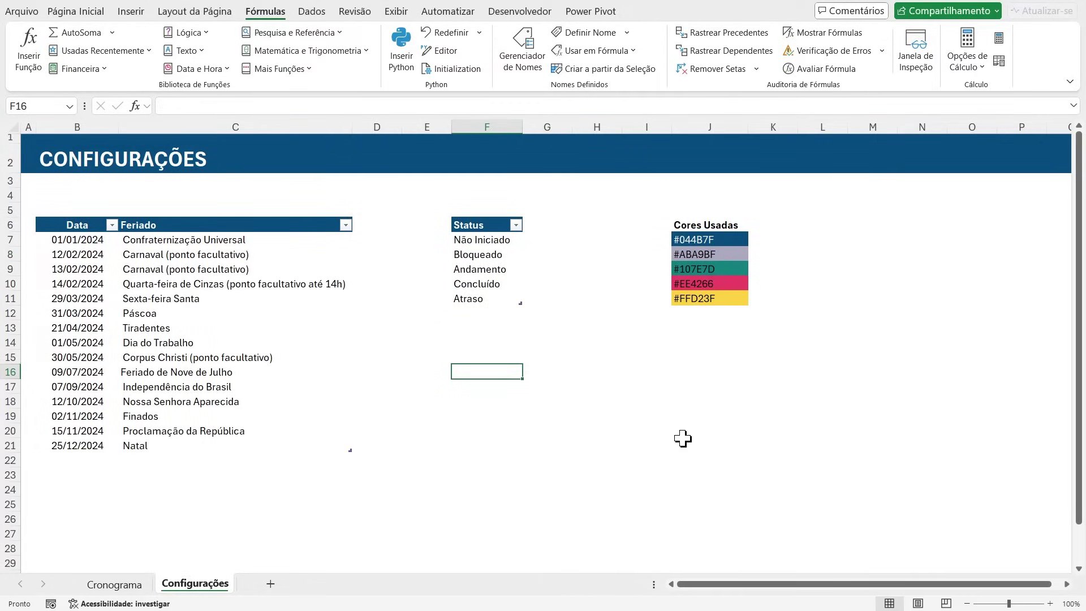
text(=)
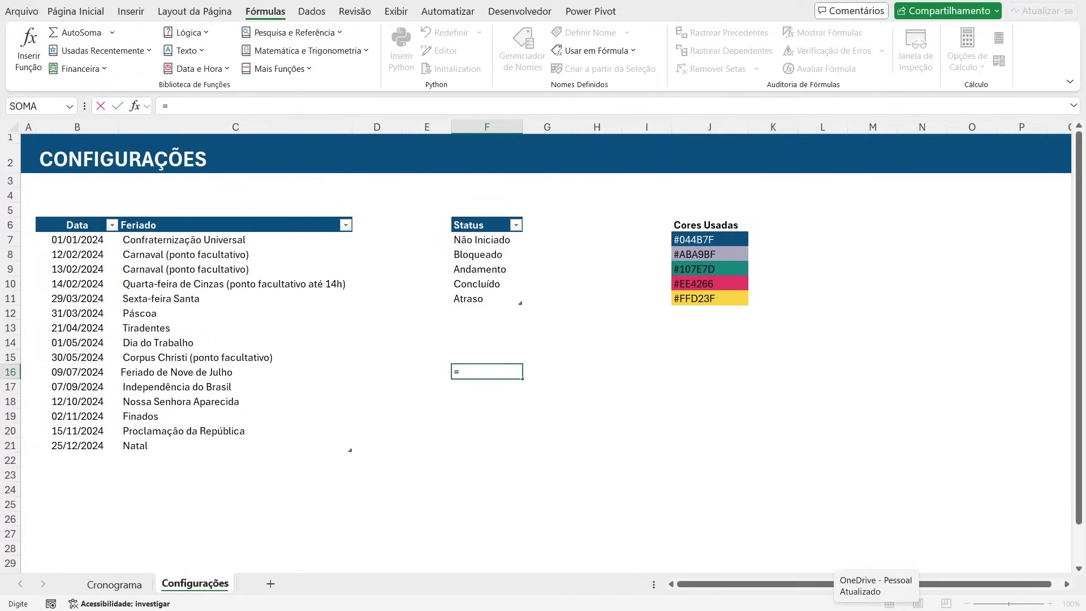
text(cSta)
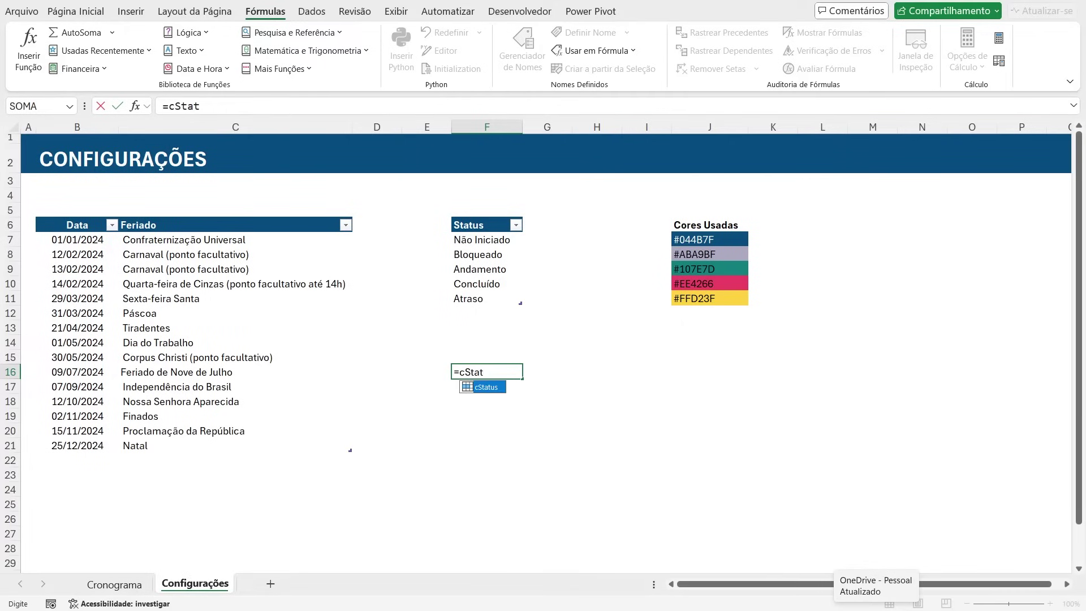
text(t)
key(Tab)
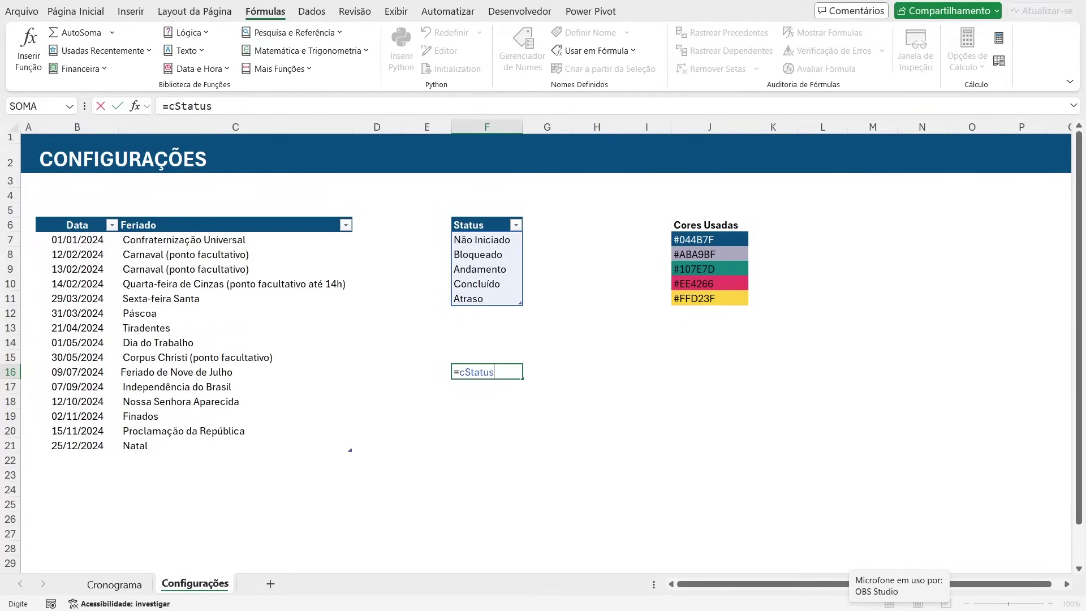
key(Return)
drag(488, 371, 489, 430)
key(Delete)
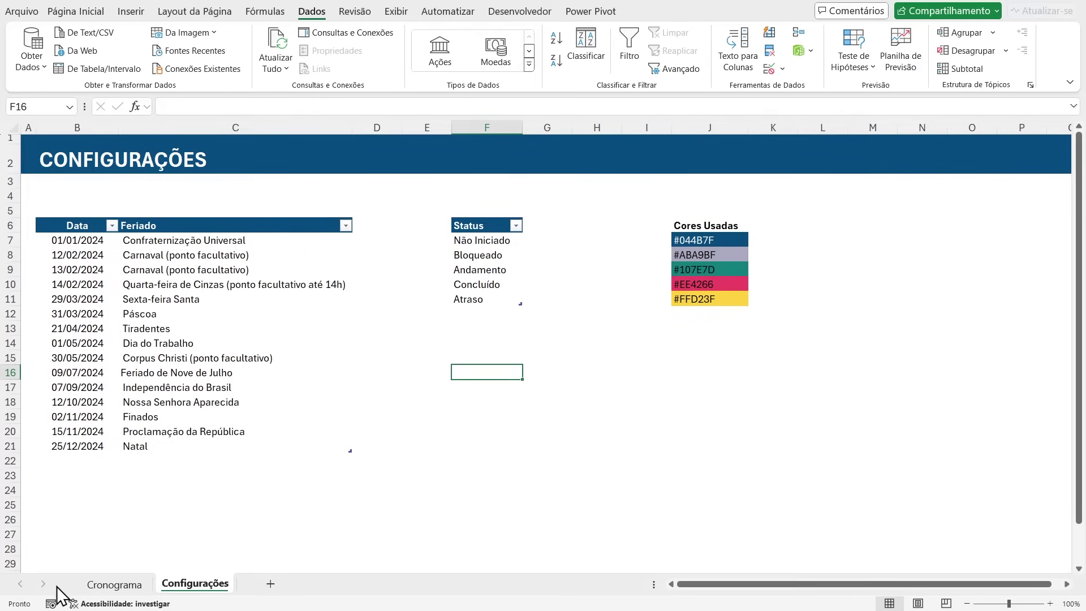
Step: On the Cronograma sheet, apply list data validation with source =cStatus to the Status column from J7 to the last sheet row
click(119, 584)
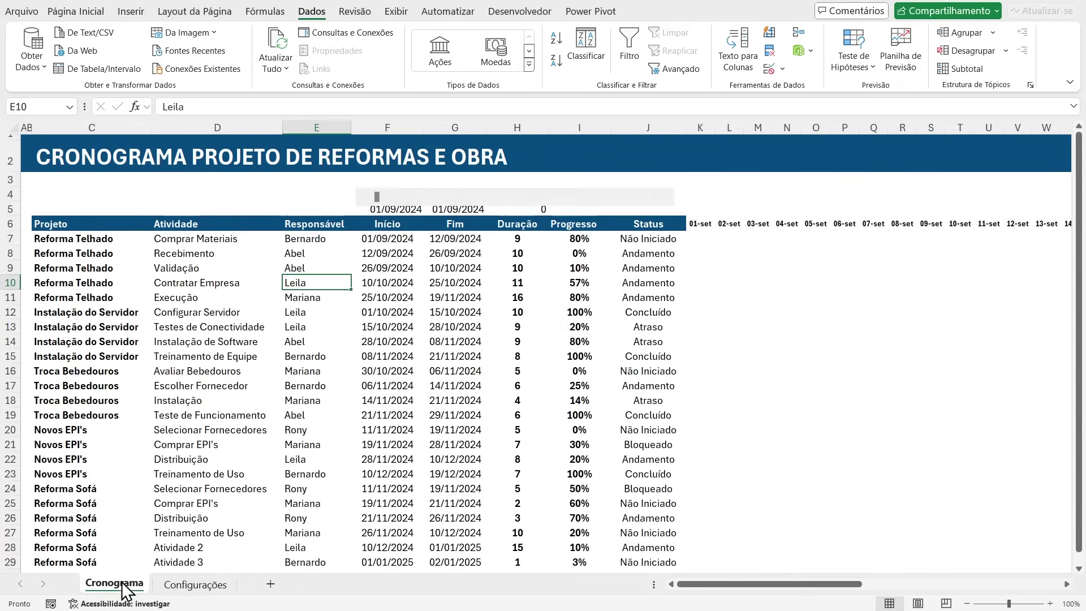
click(614, 267)
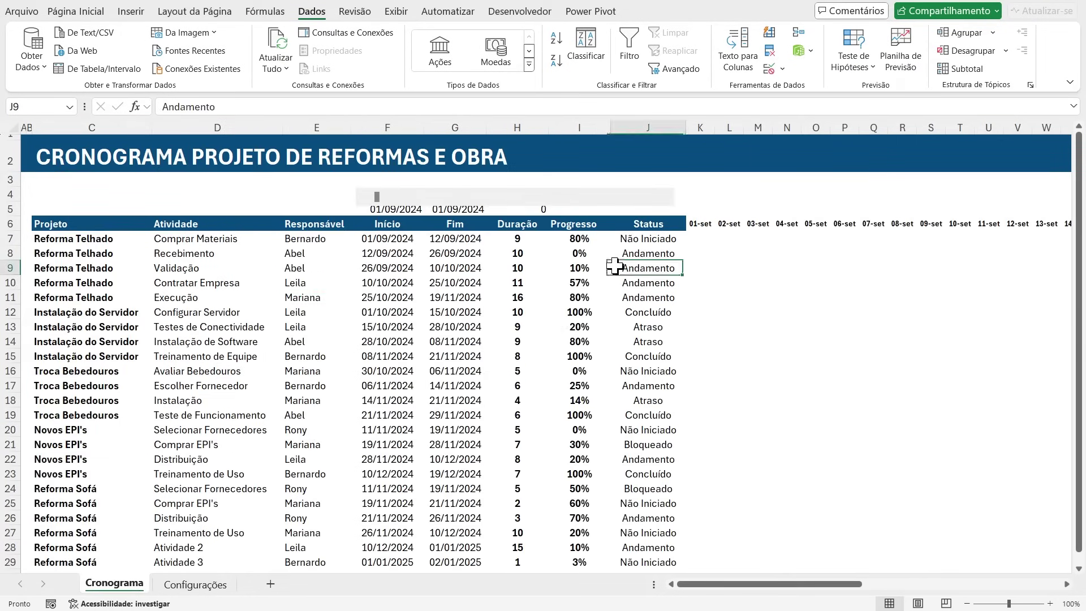
click(650, 239)
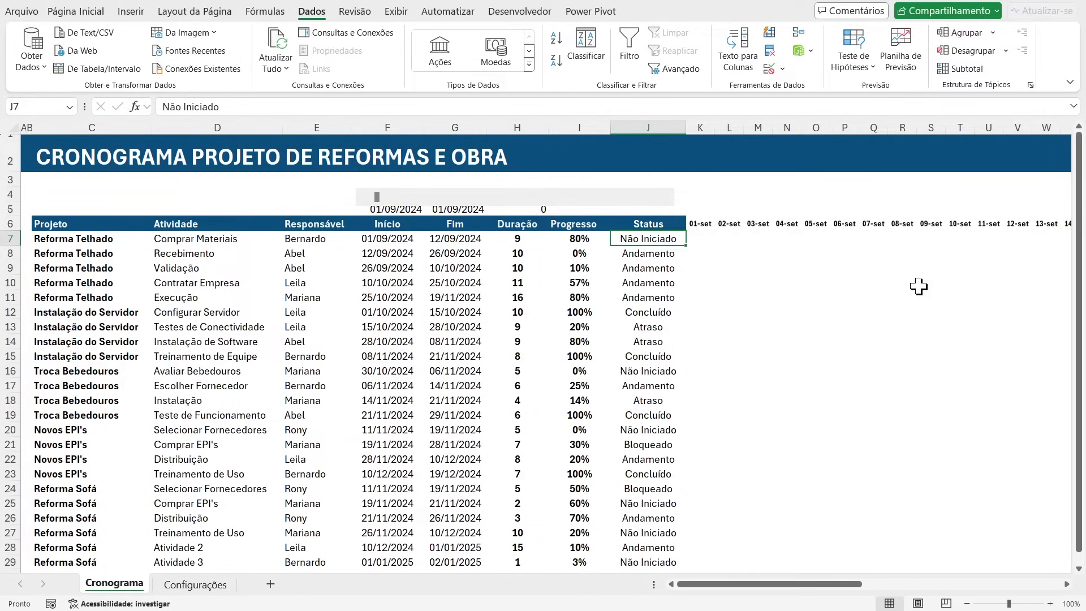
key(ctrl+shift+Down)
key(ctrl+shift+Down)
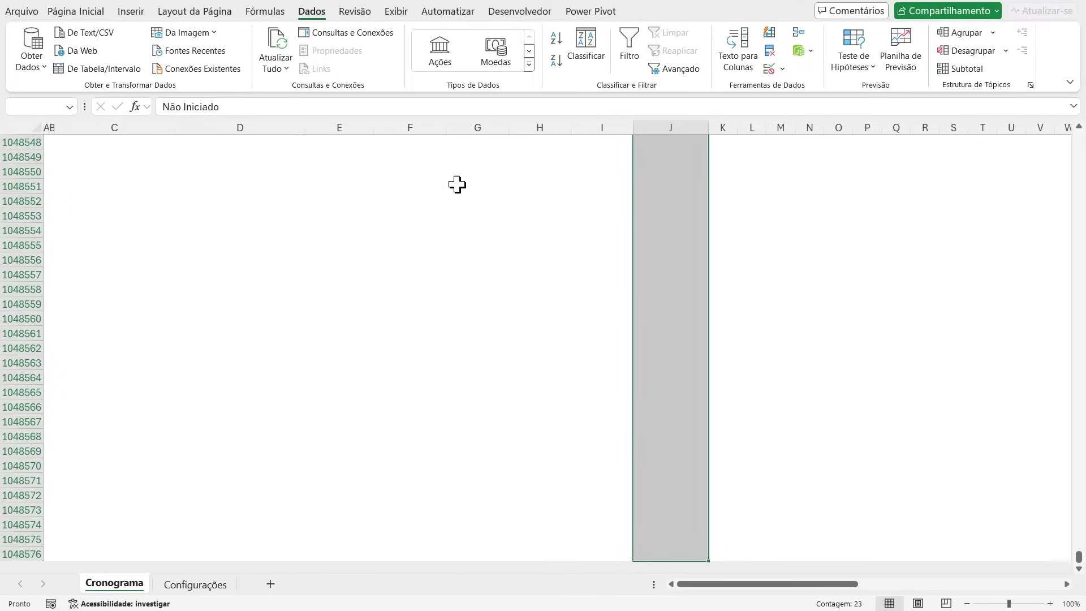
click(94, 13)
click(311, 12)
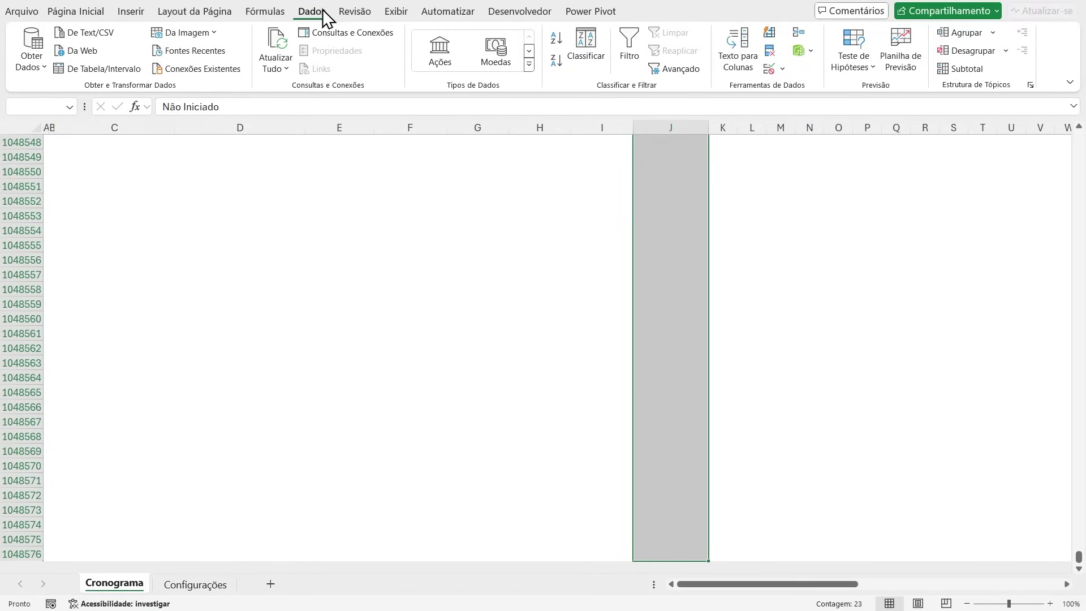
click(776, 68)
click(804, 87)
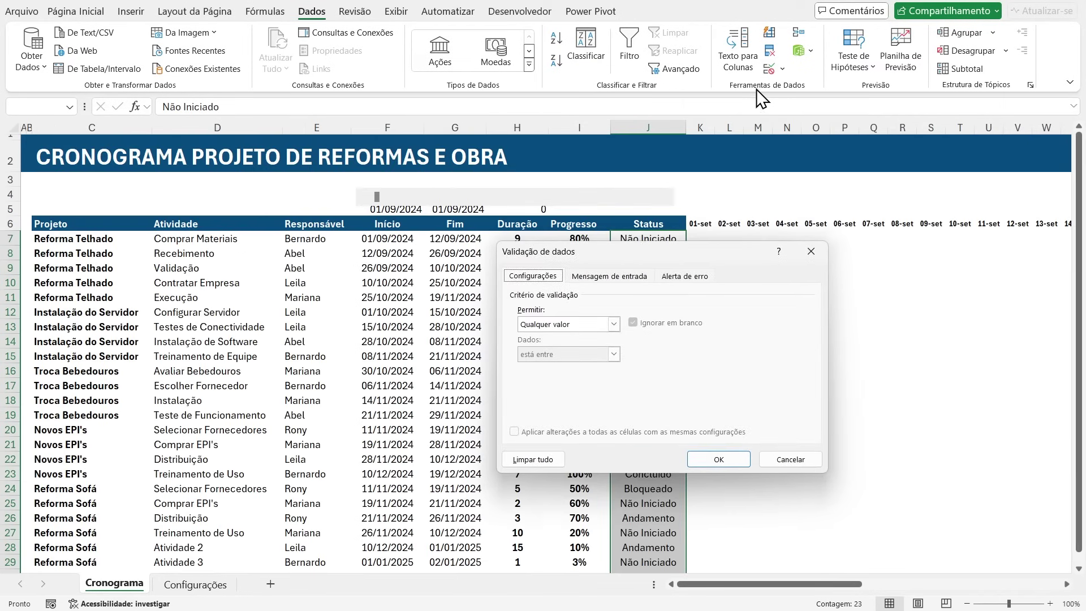
click(600, 324)
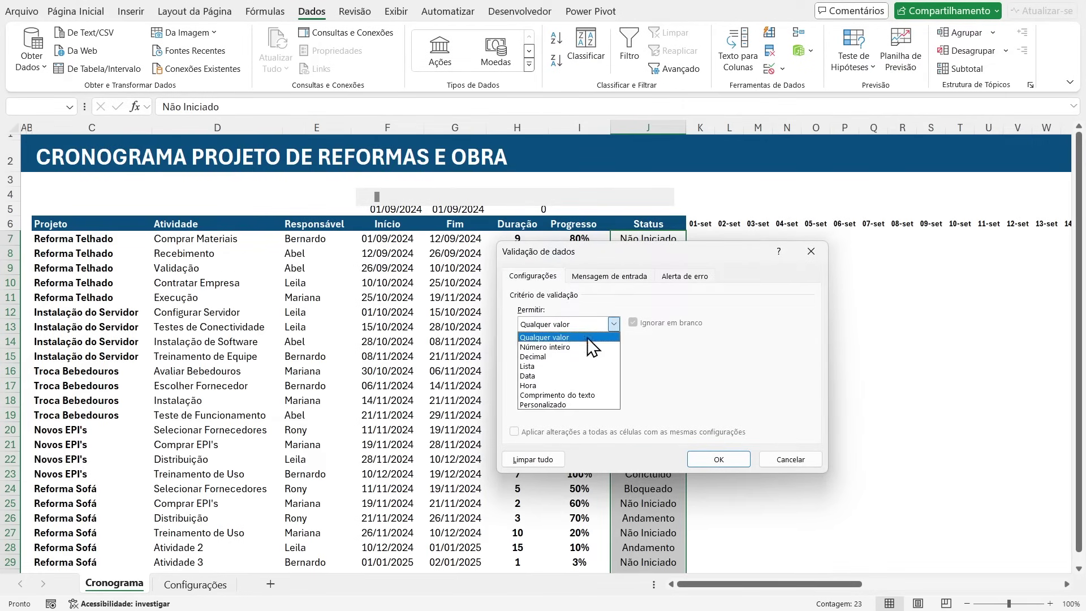
click(550, 366)
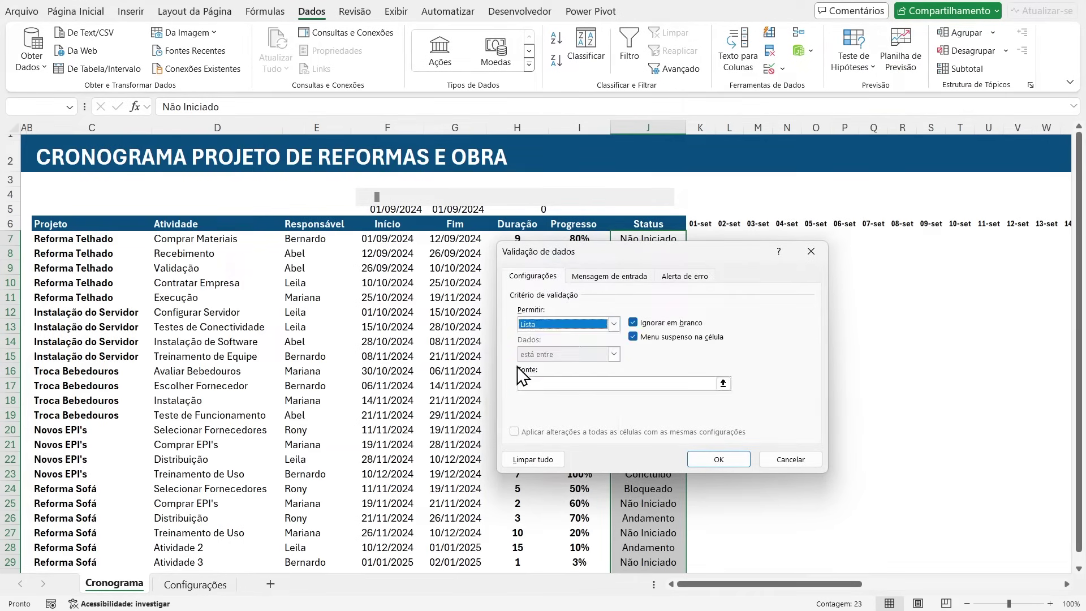
click(537, 383)
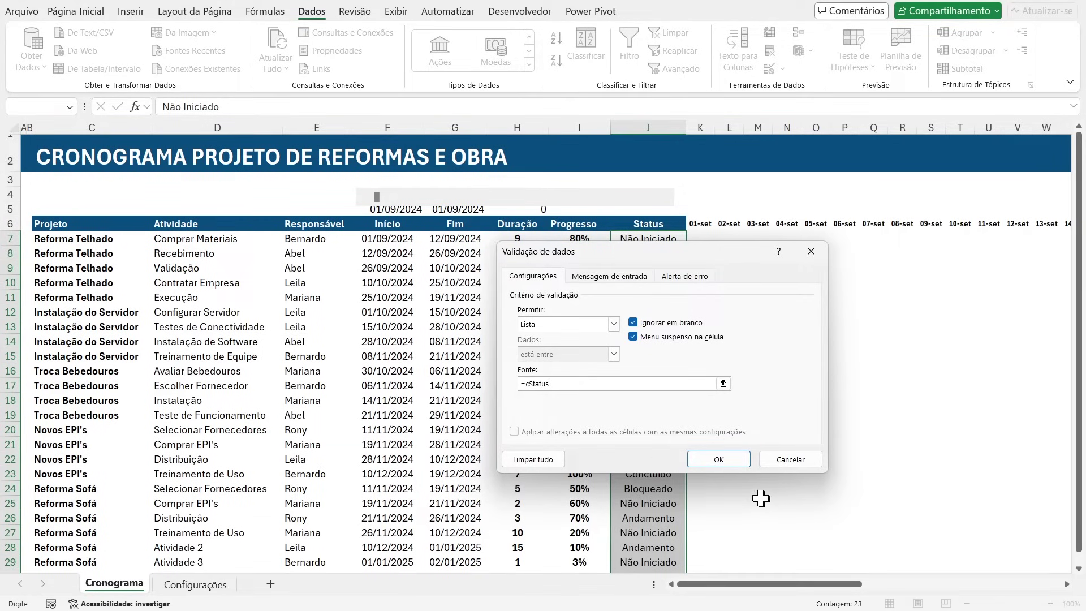
click(728, 459)
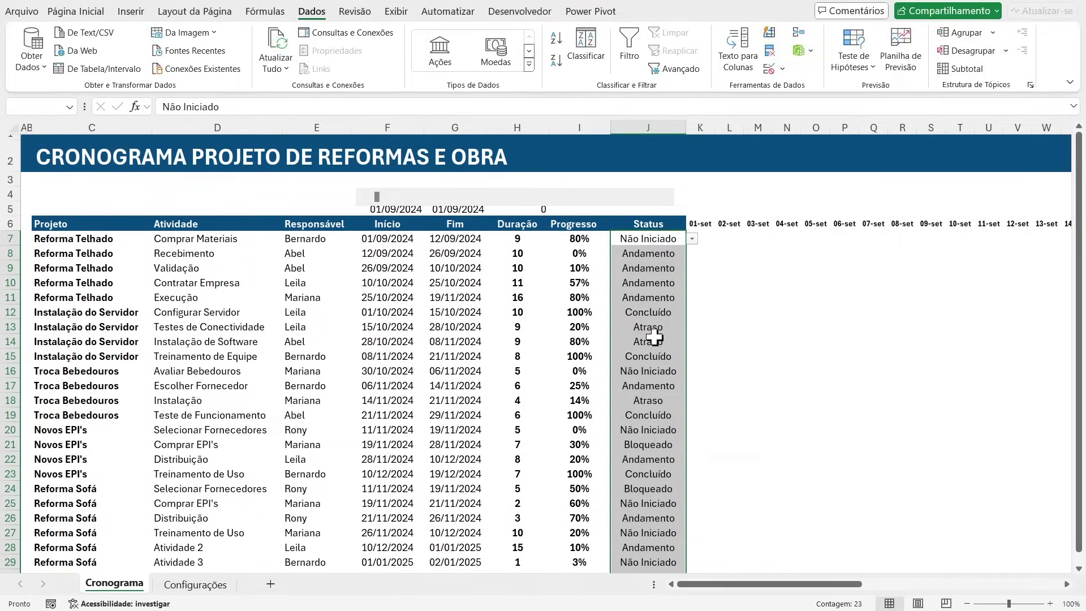
Step: Check the status options offered in cell J7 and leave its value as it is
click(674, 240)
click(692, 239)
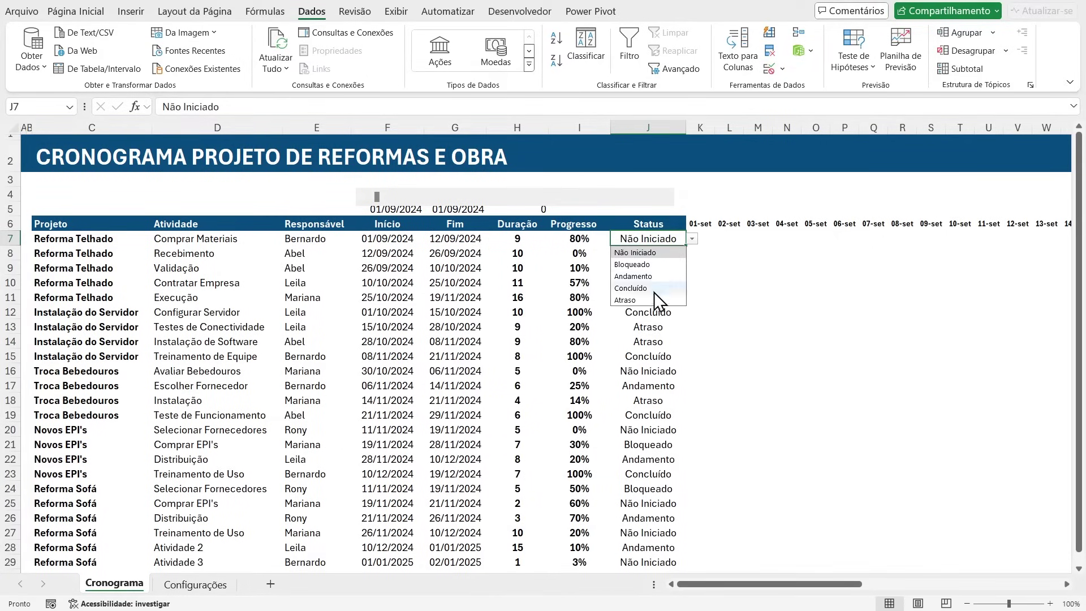
click(636, 237)
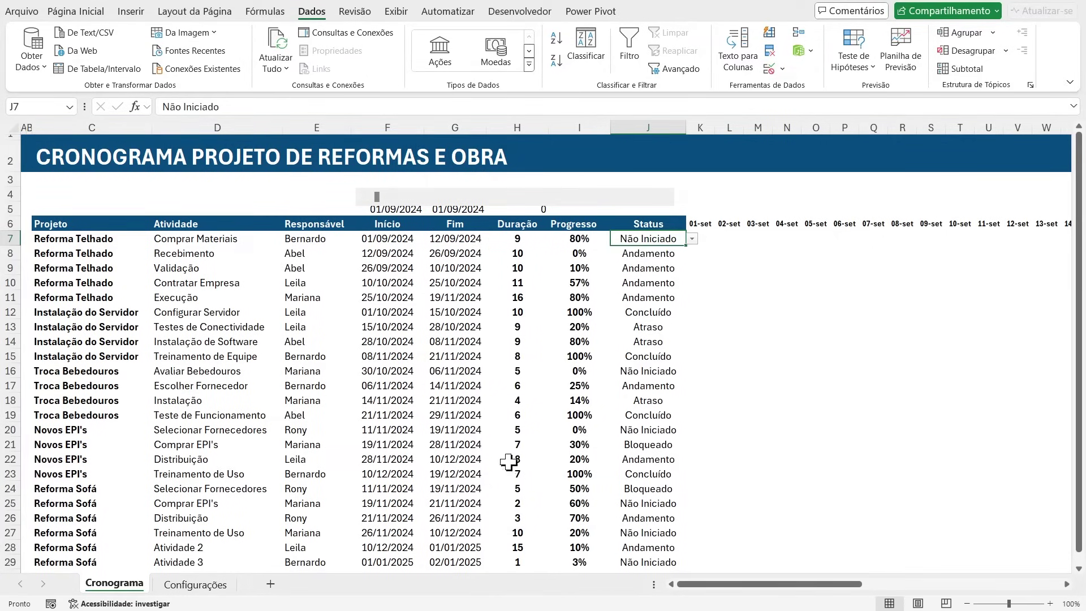
Step: Add a test entry Exemplo in F12, directly below the last status of the tStatus table on the Configurações sheet
click(170, 589)
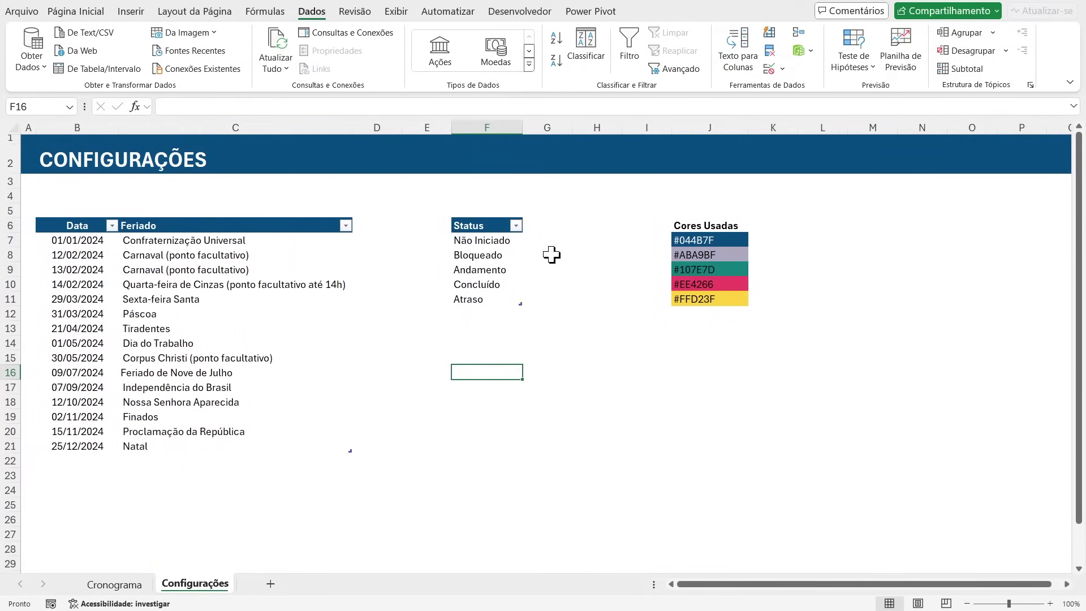
click(497, 306)
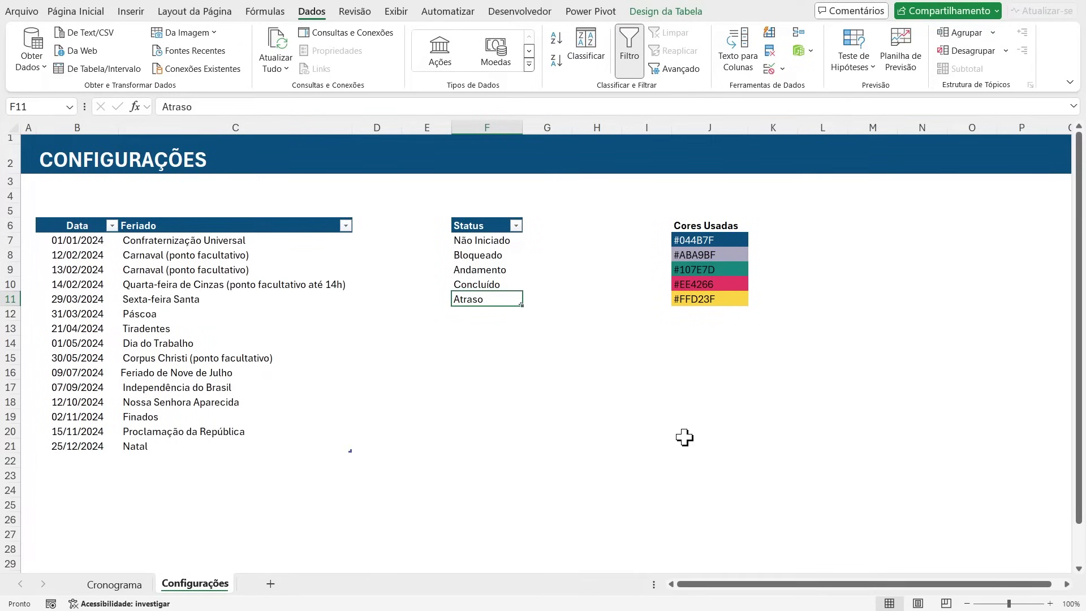
key(Down)
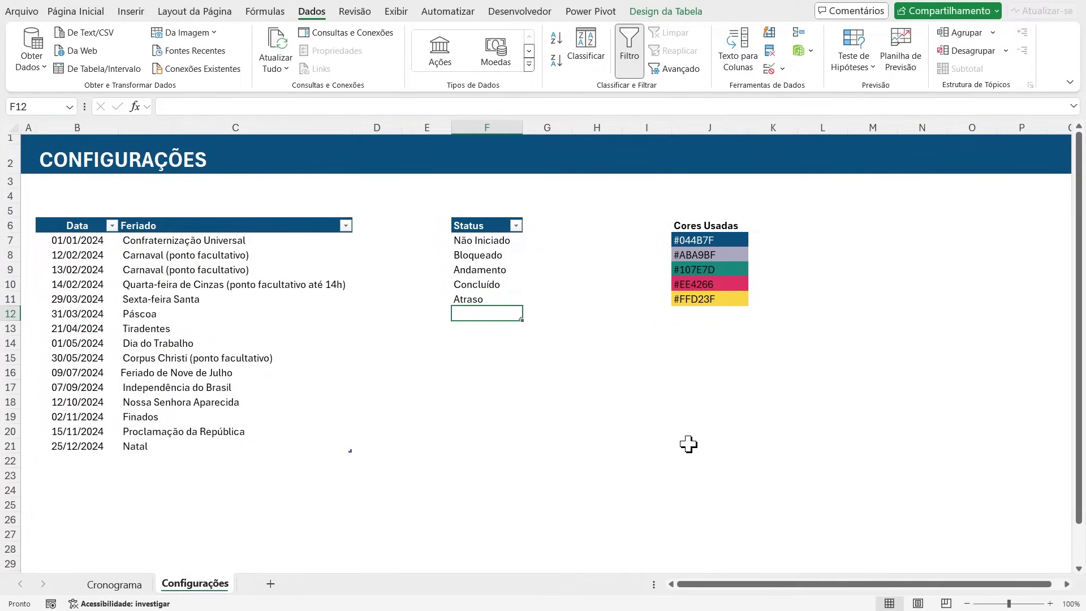
text(Exc)
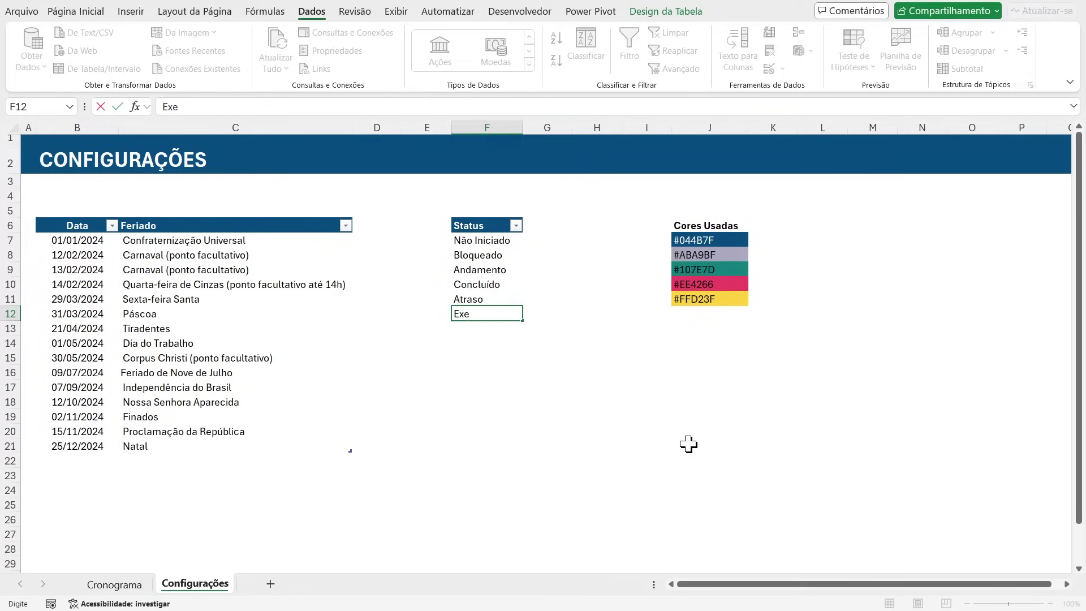
key(Return)
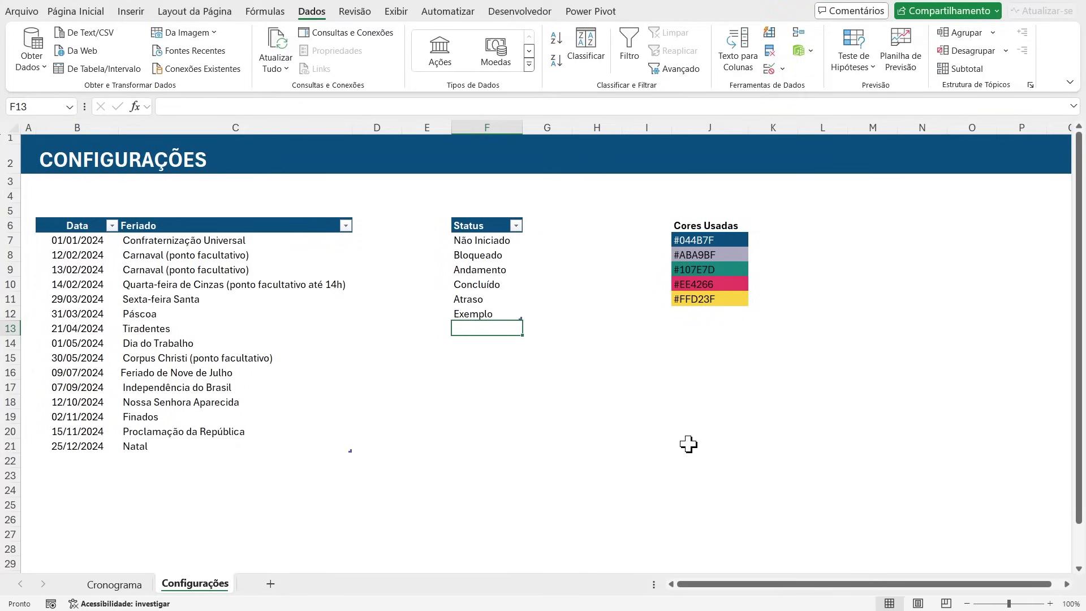
Step: Check on the Cronograma sheet whether the status options in J9 include the test entry, without choosing one
click(136, 584)
click(650, 269)
click(692, 268)
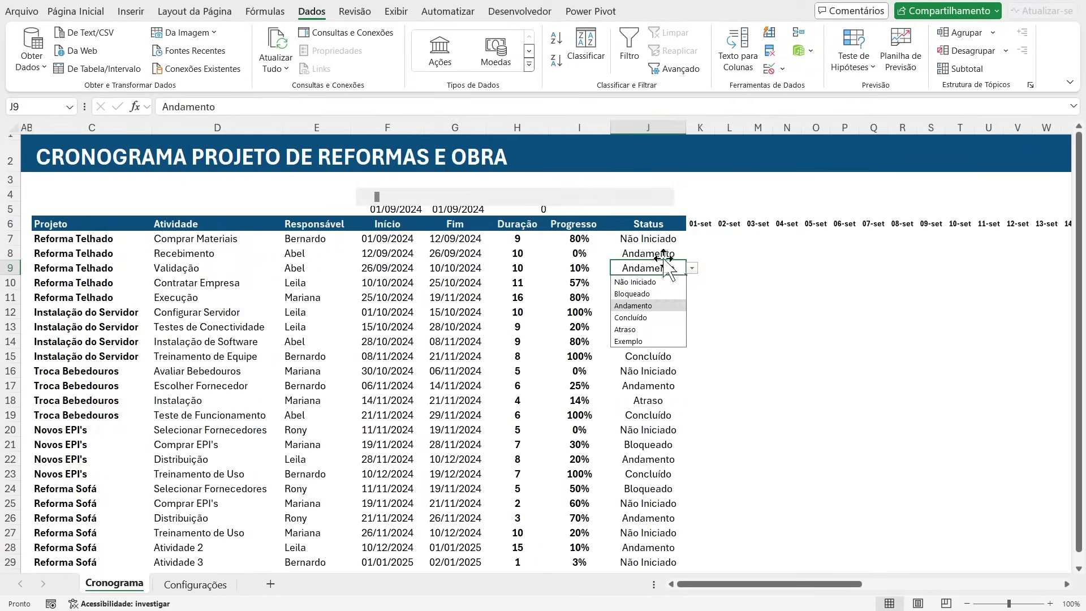
key(Escape)
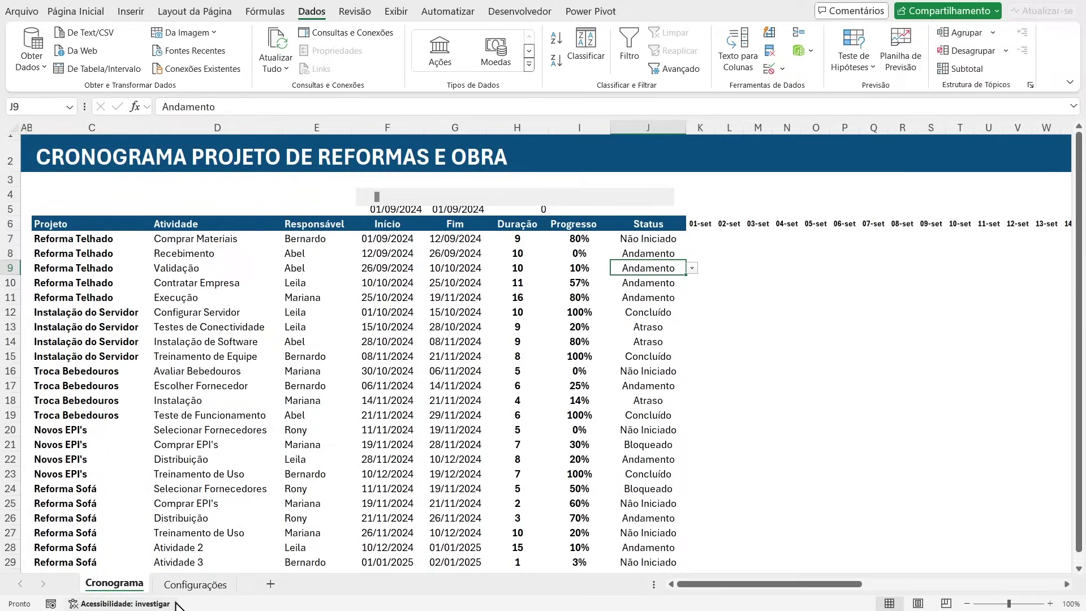
Step: Delete the Exemplo entry from F12 on the Configurações sheet and shrink the tStatus table back to F6:F11
click(195, 584)
click(490, 315)
key(Delete)
click(547, 388)
click(508, 301)
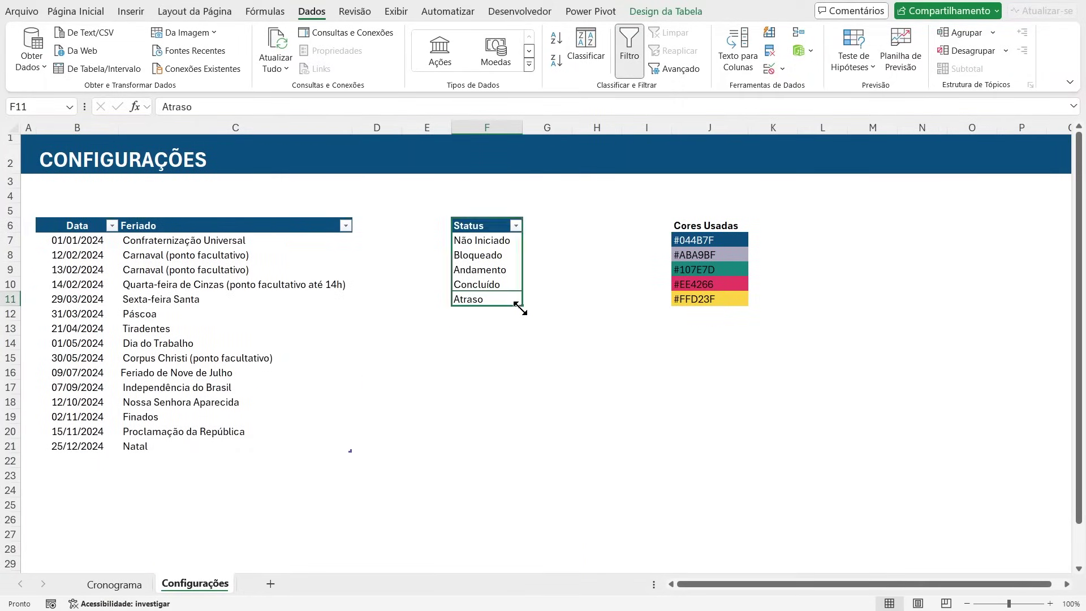
Step: Review the status list in F7:F11 on Configurações and the empty date grid from column K onward on Cronograma
click(467, 317)
drag(486, 242, 490, 299)
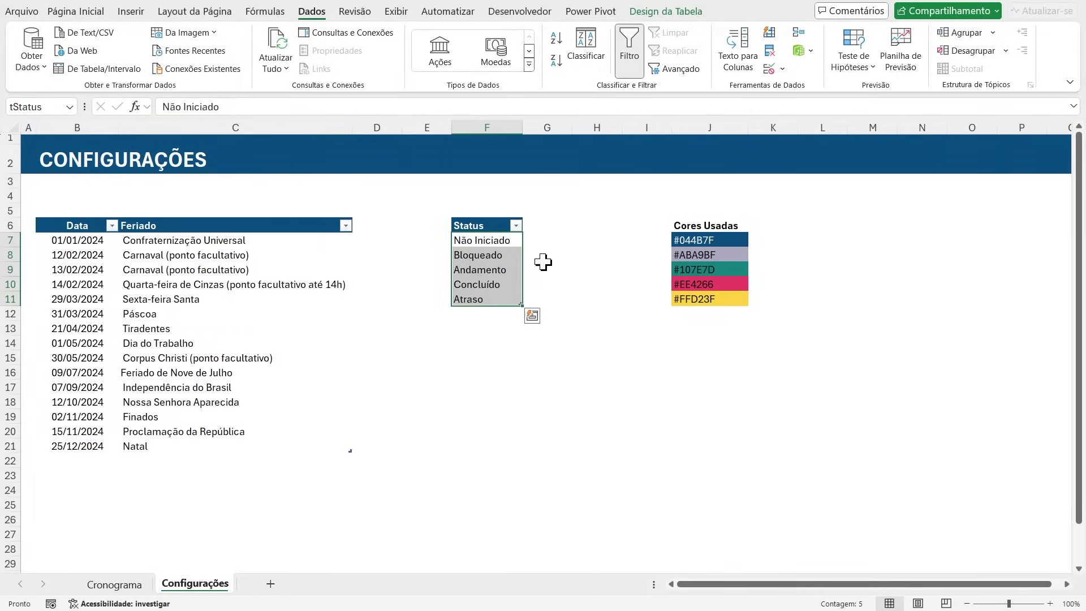
drag(484, 244, 489, 299)
drag(478, 242, 485, 299)
click(139, 585)
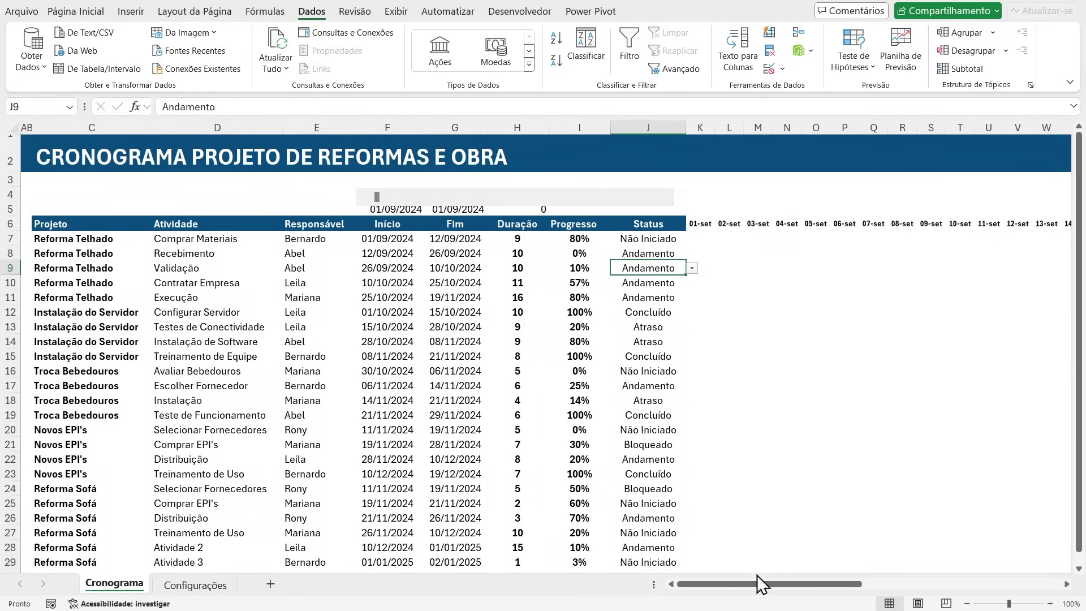
drag(761, 582, 797, 582)
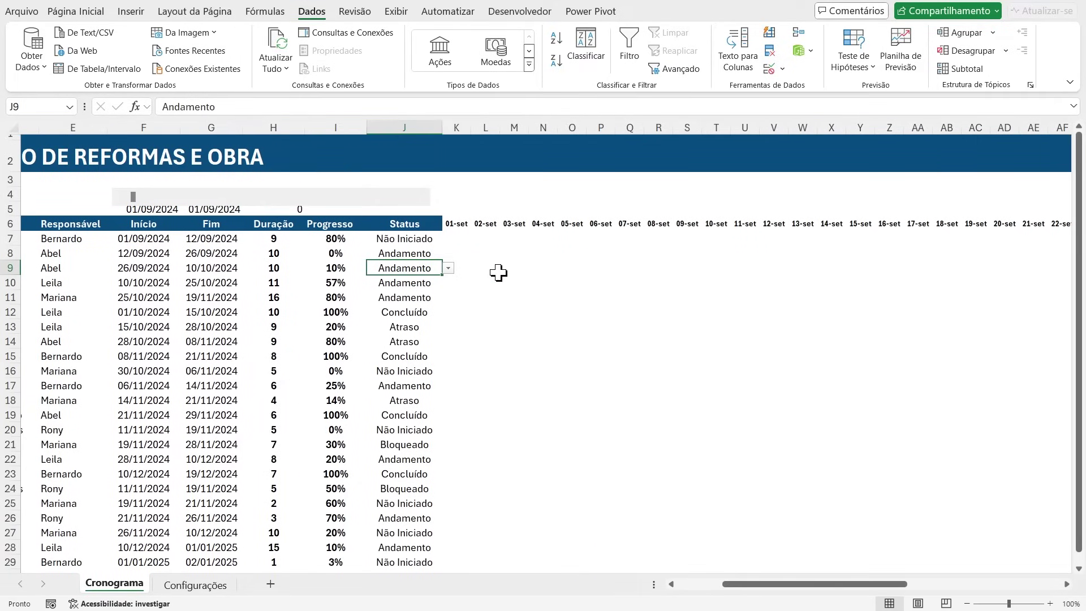
drag(470, 290, 1050, 287)
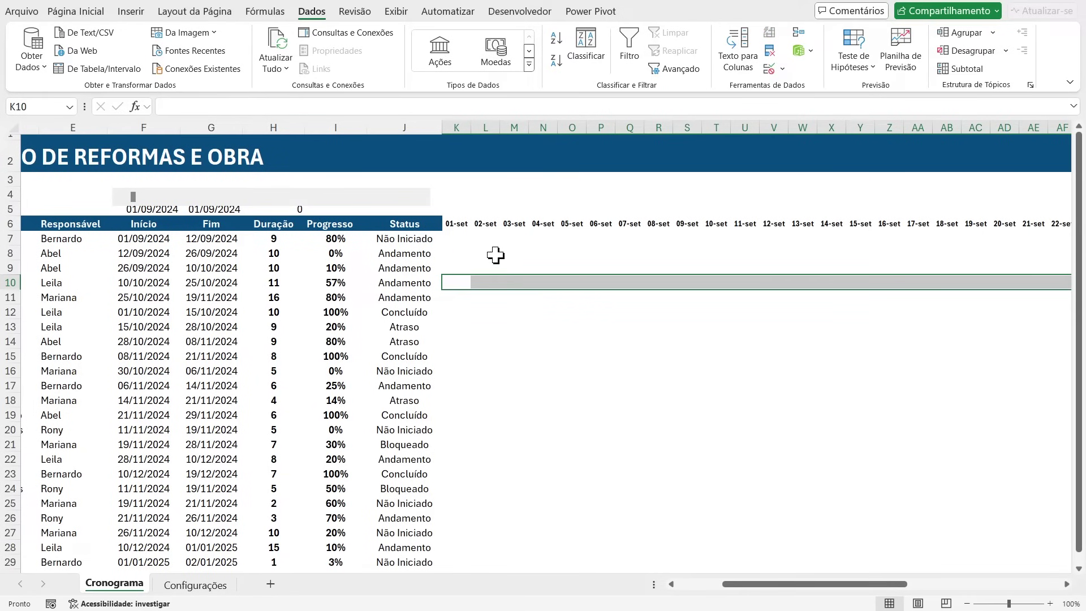
drag(769, 585, 718, 591)
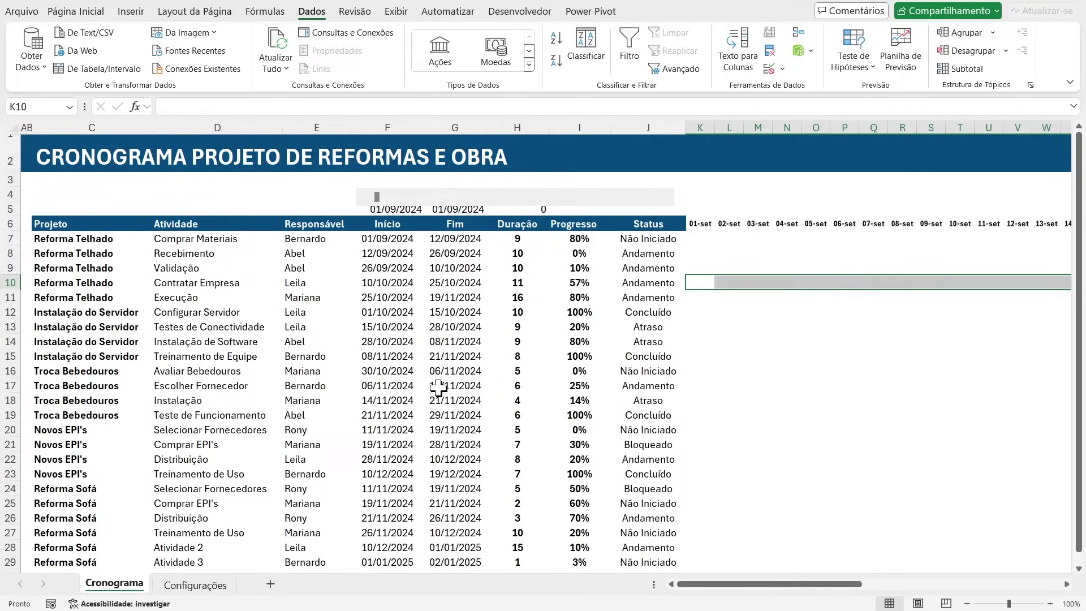
click(647, 282)
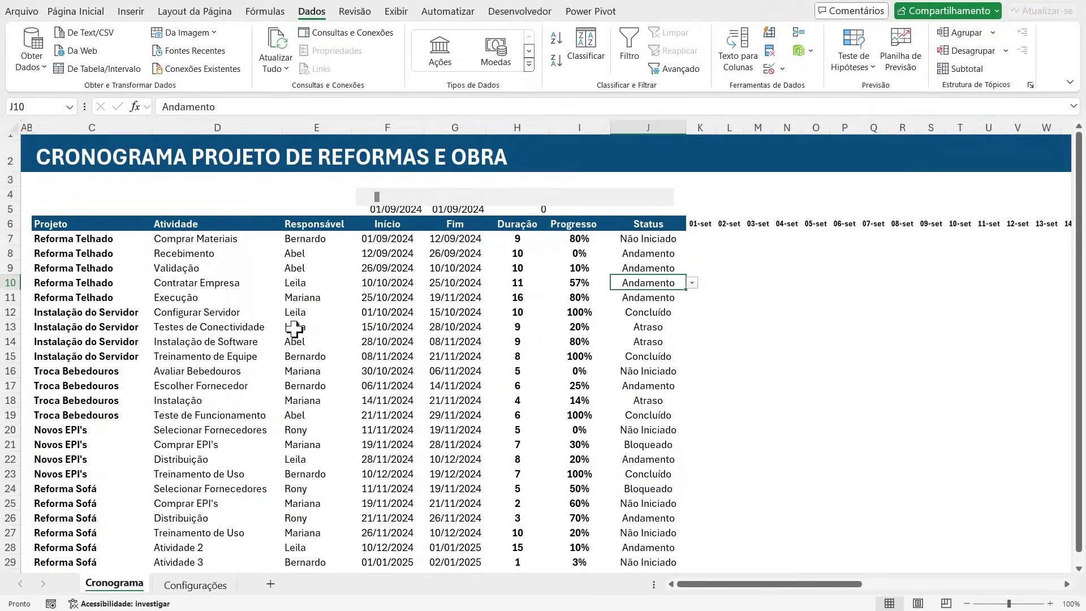
Step: Copy the names of the Responsável column, E7:E29, on the Cronograma sheet
drag(308, 238, 306, 511)
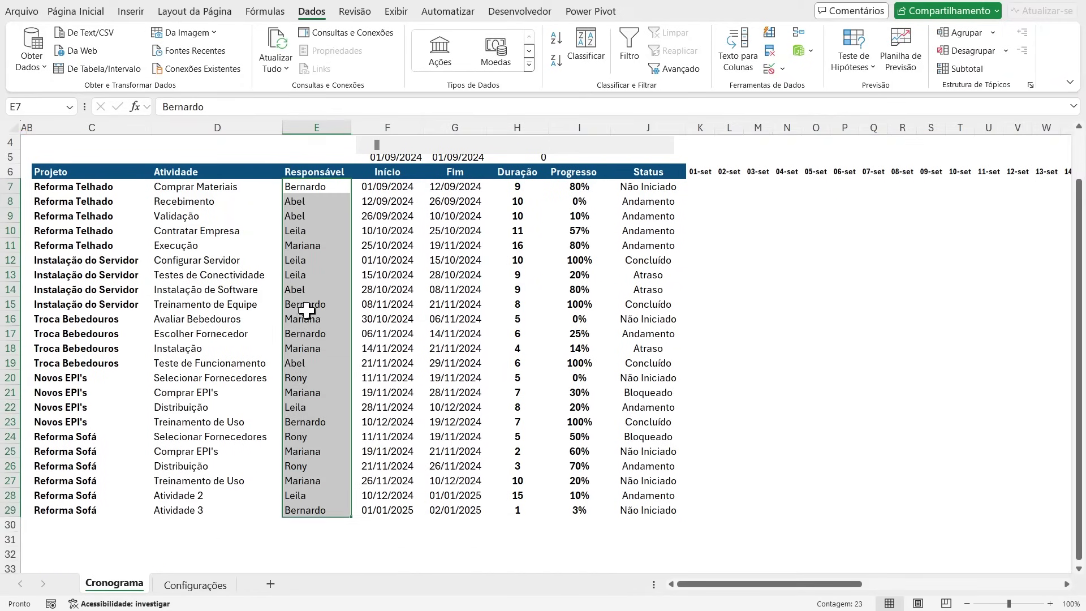
click(187, 585)
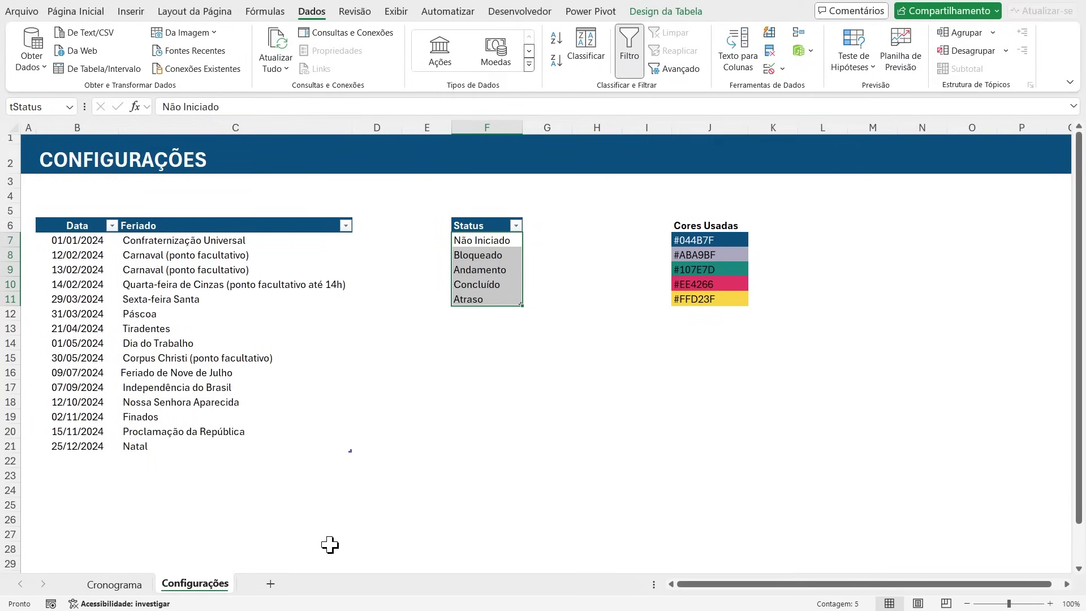
click(136, 585)
click(306, 188)
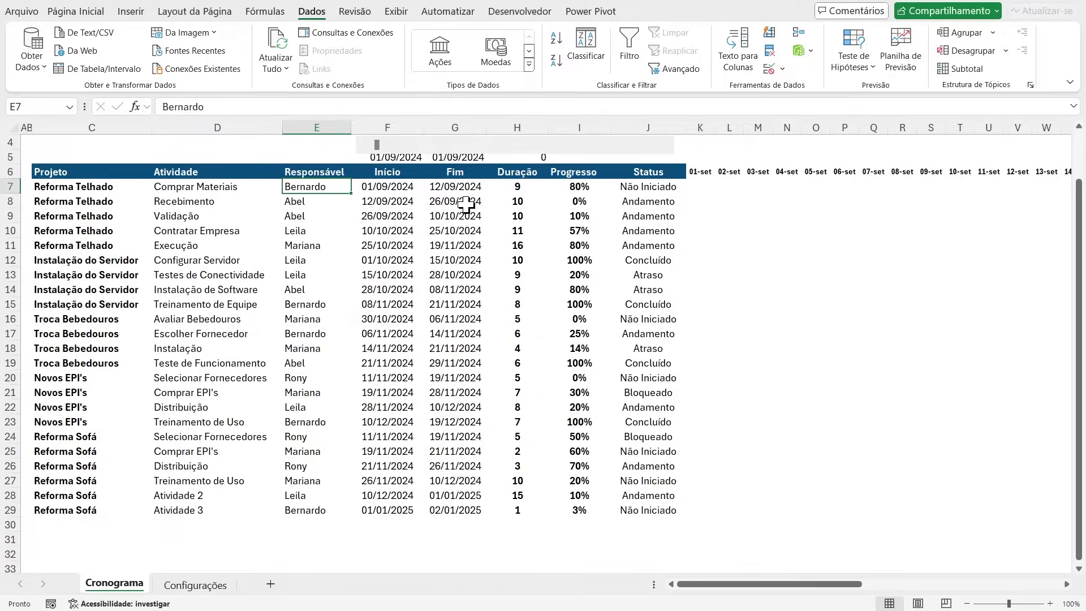
key(ctrl+shift+Down)
key(ctrl+c)
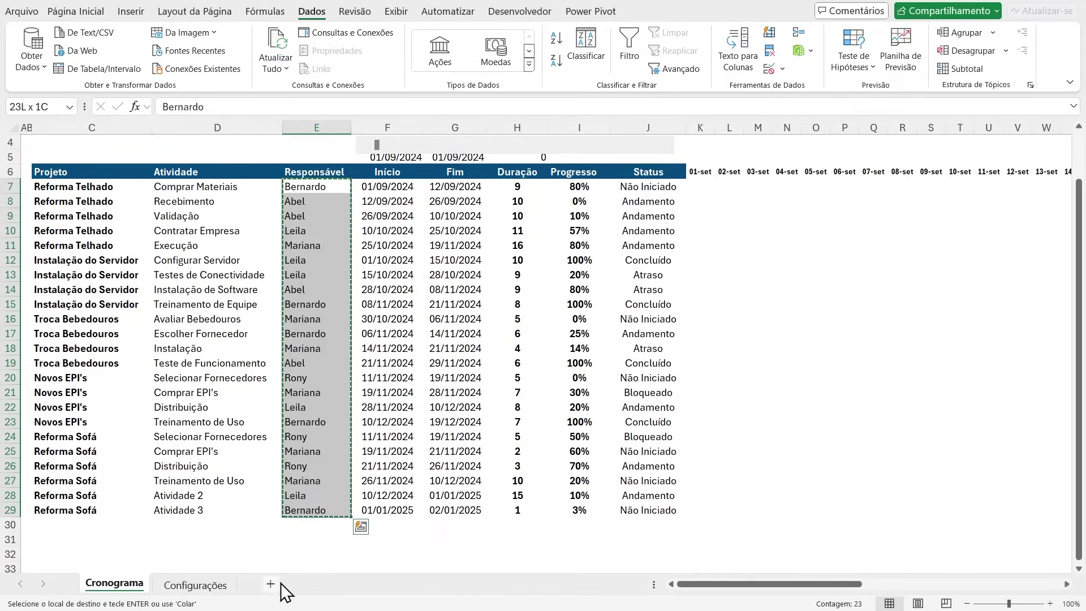
Step: Try an ordinary paste of the copied names into H7 on the Configurações sheet, and undo it
click(195, 585)
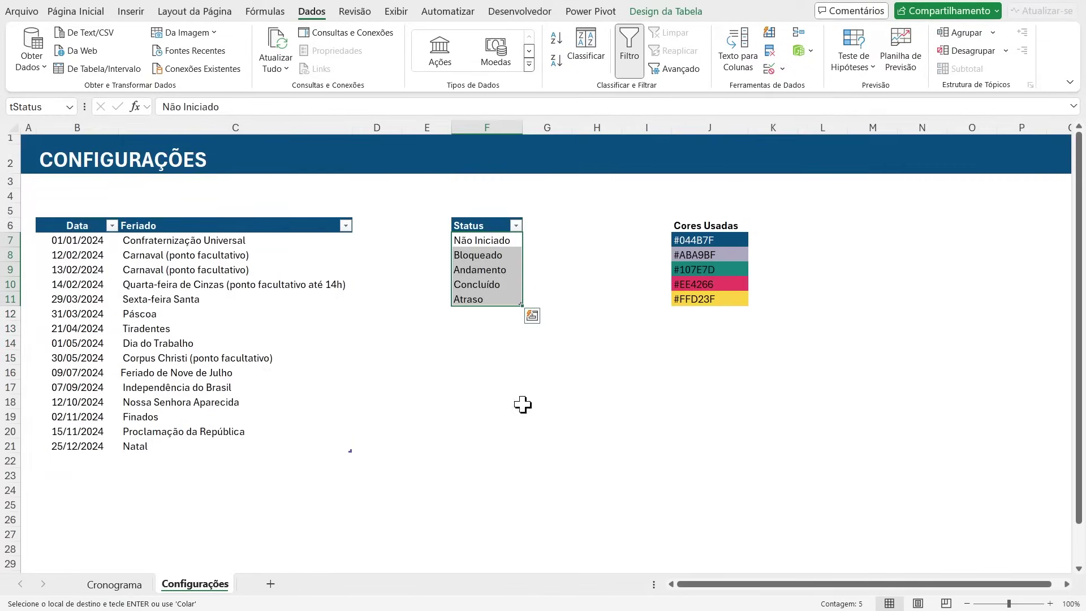
click(588, 223)
click(598, 239)
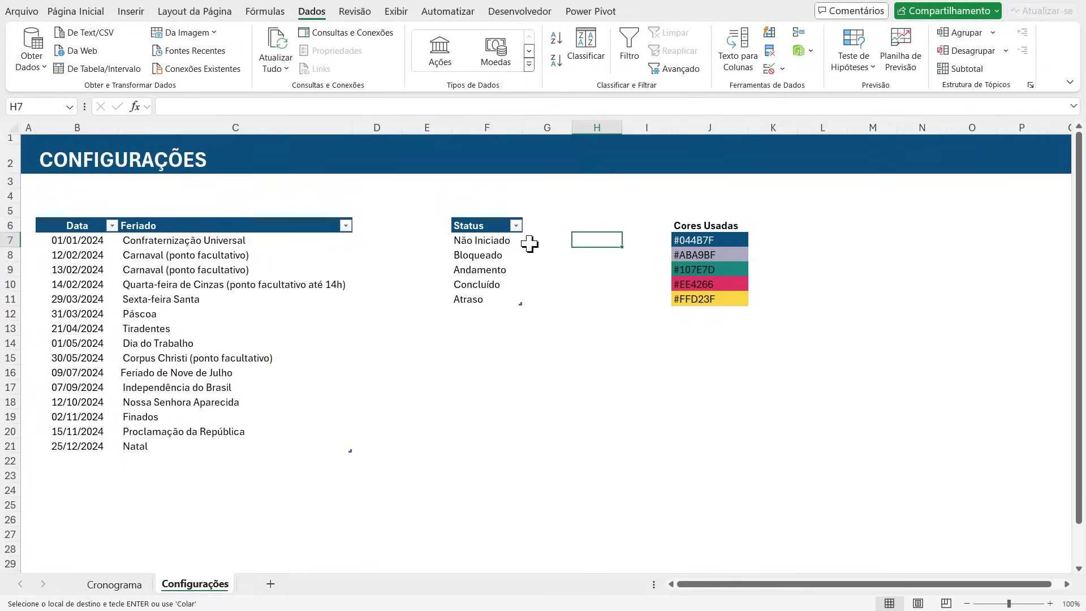
key(ctrl+v)
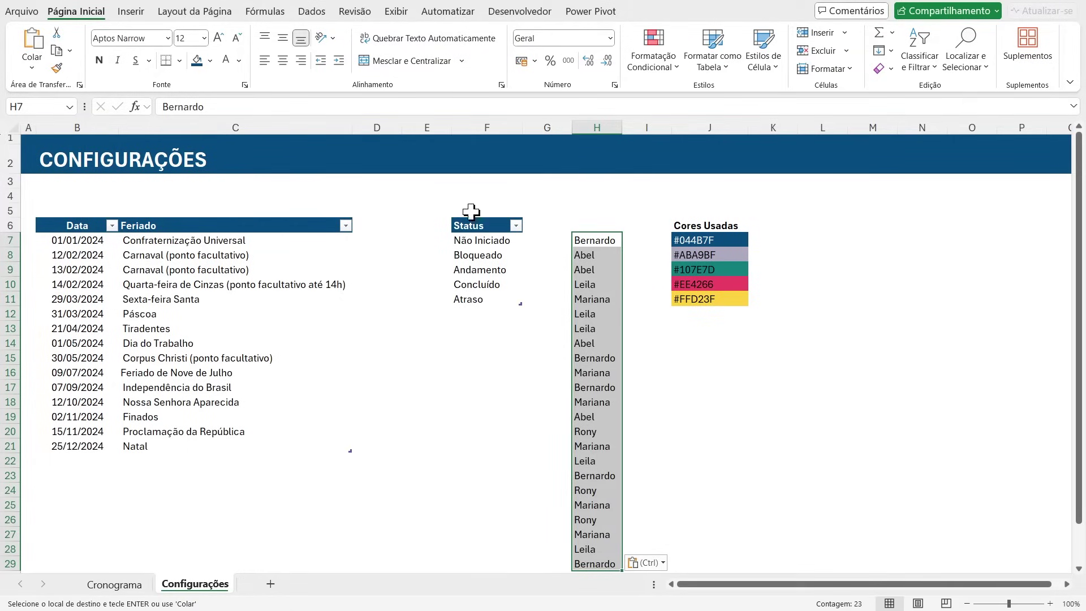
click(686, 368)
key(ctrl+z)
click(598, 244)
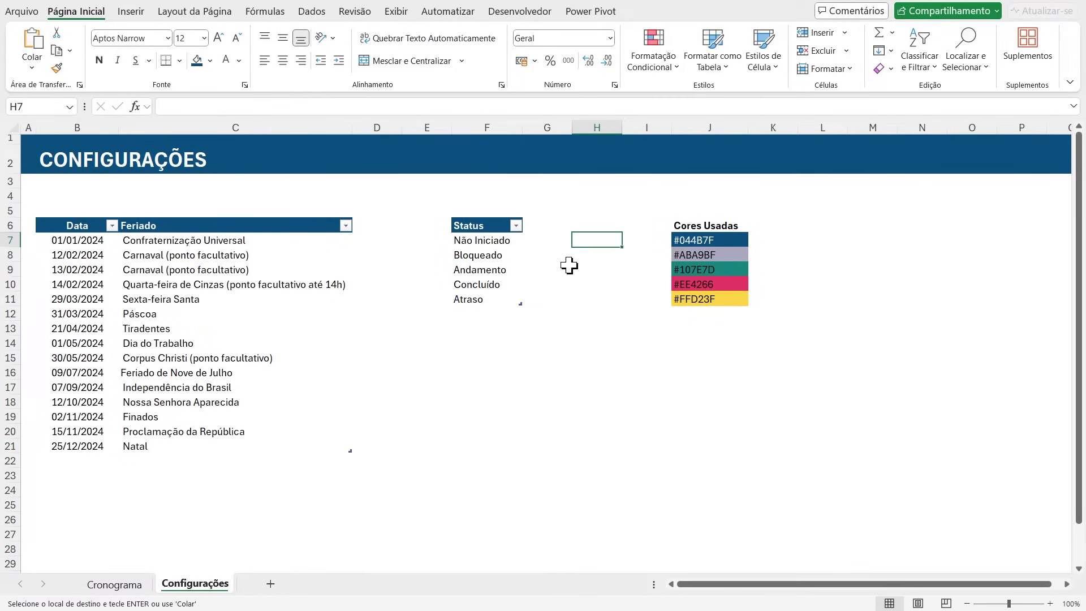
Step: Paste the copied Responsável names as values only, starting at H7 on the Configurações sheet
click(116, 586)
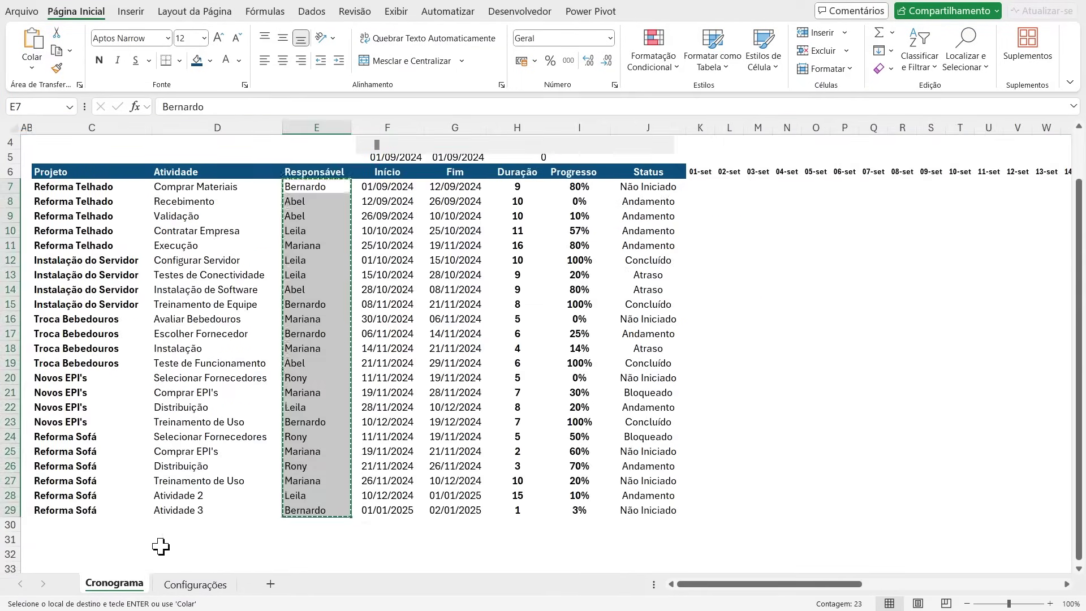
click(192, 586)
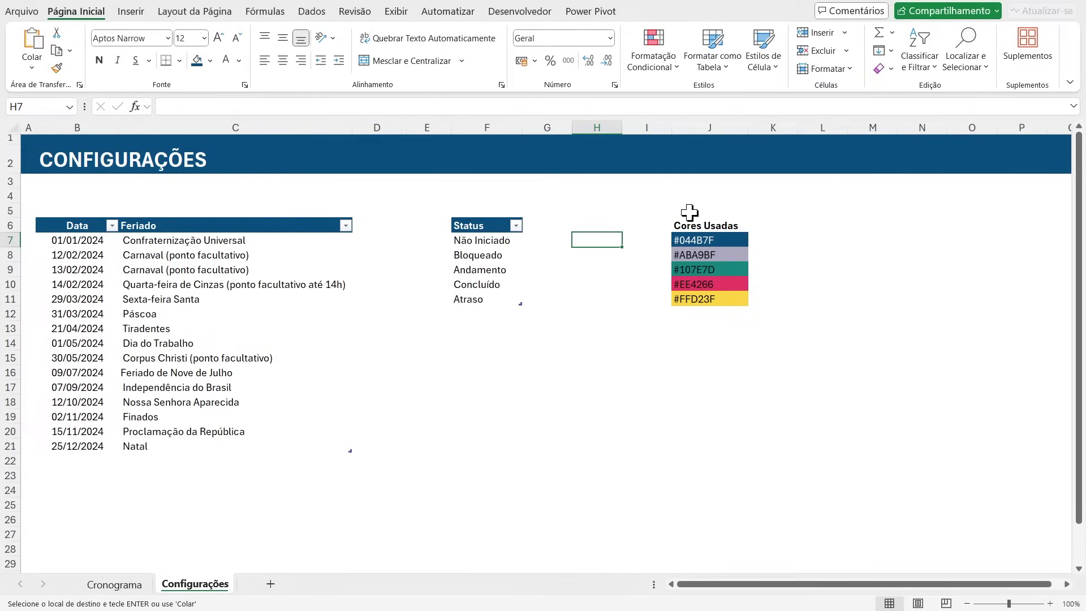
key(alt)
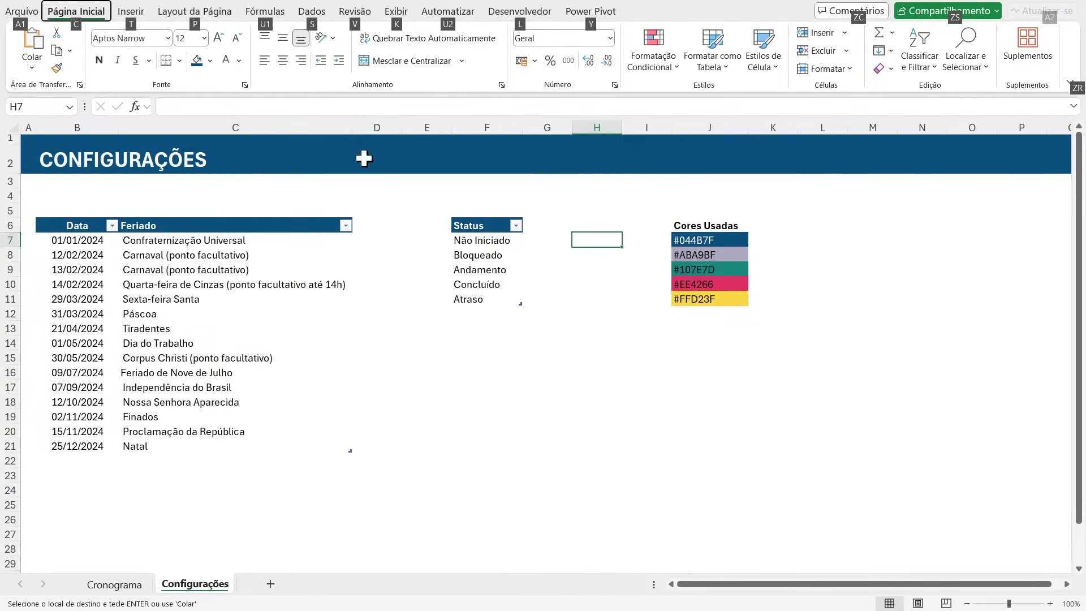
key(c)
key(v)
key(v)
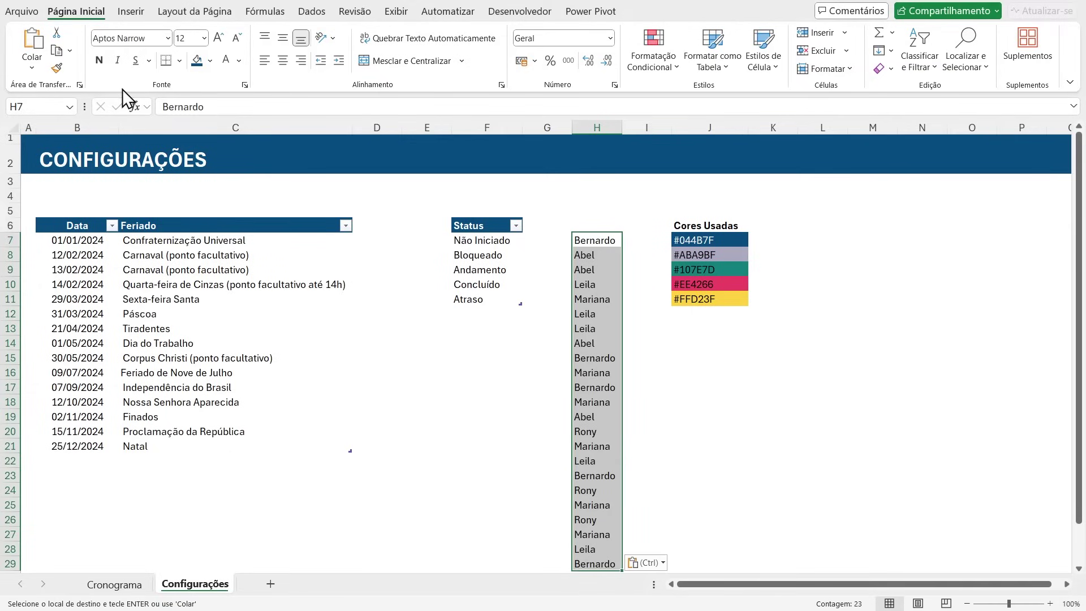
scroll(584, 421, down, 8)
scroll(588, 430, up, 8)
scroll(589, 424, down, 2)
scroll(590, 407, up, 2)
scroll(603, 368, down, 1)
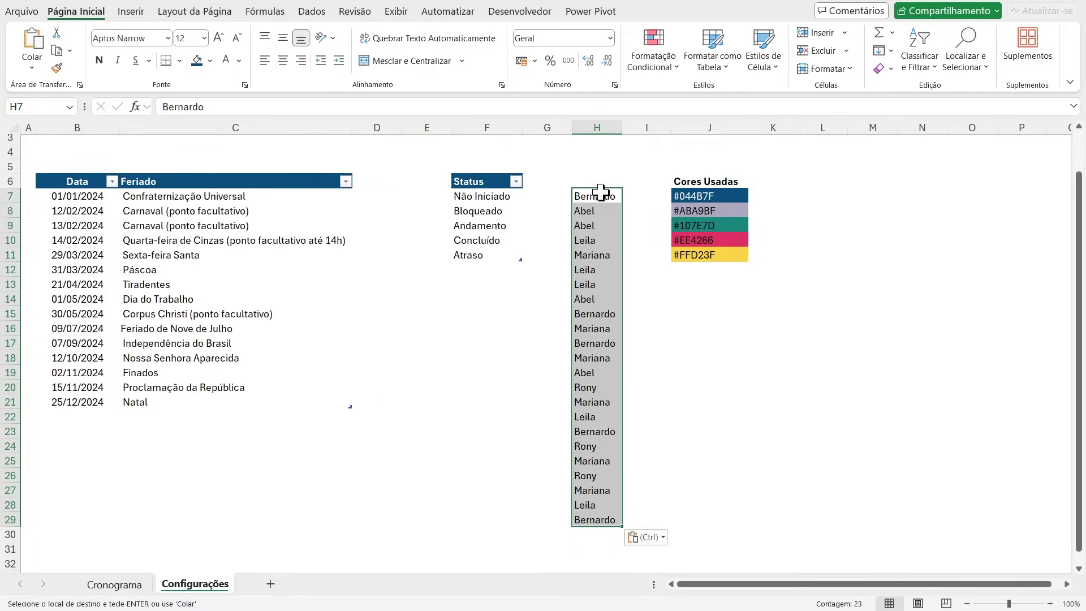
Step: Remove the duplicate names from H7:H29, treating the range as having no header row
drag(576, 197, 586, 520)
scroll(611, 367, down, 2)
scroll(611, 368, up, 3)
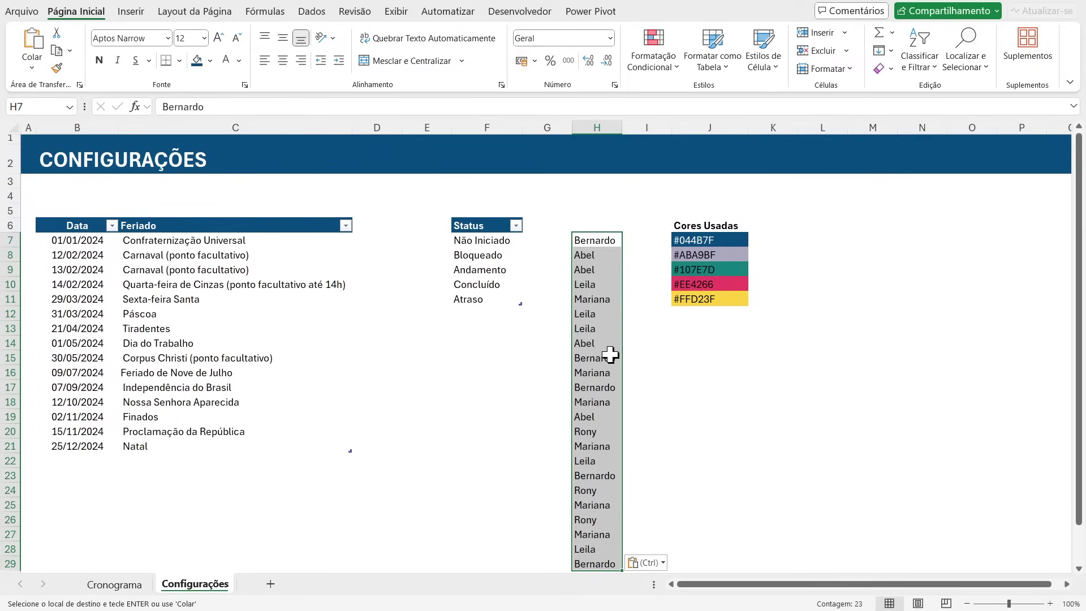
click(312, 12)
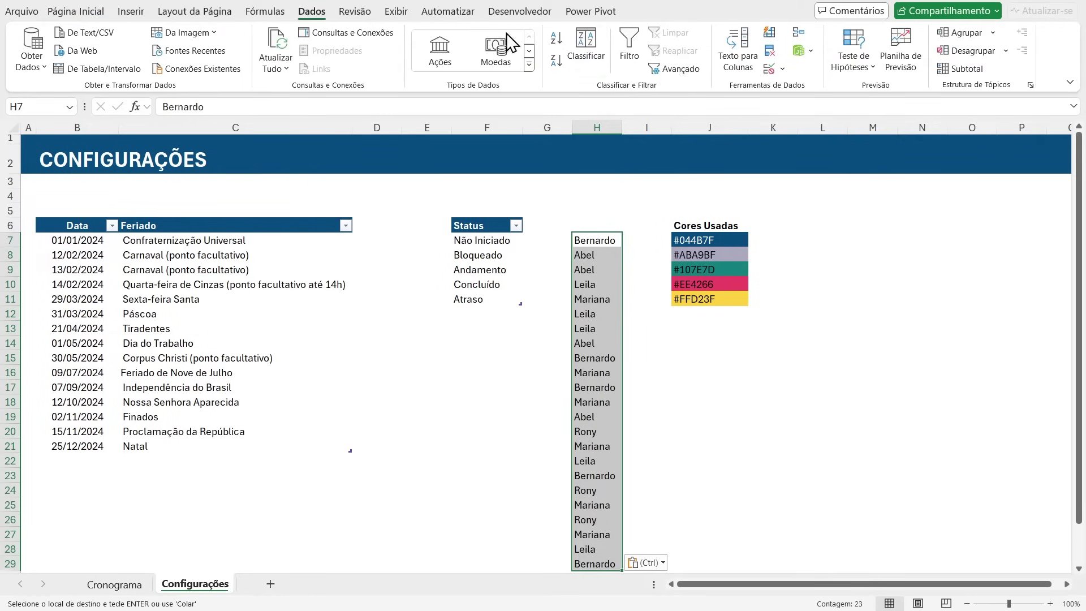
click(770, 52)
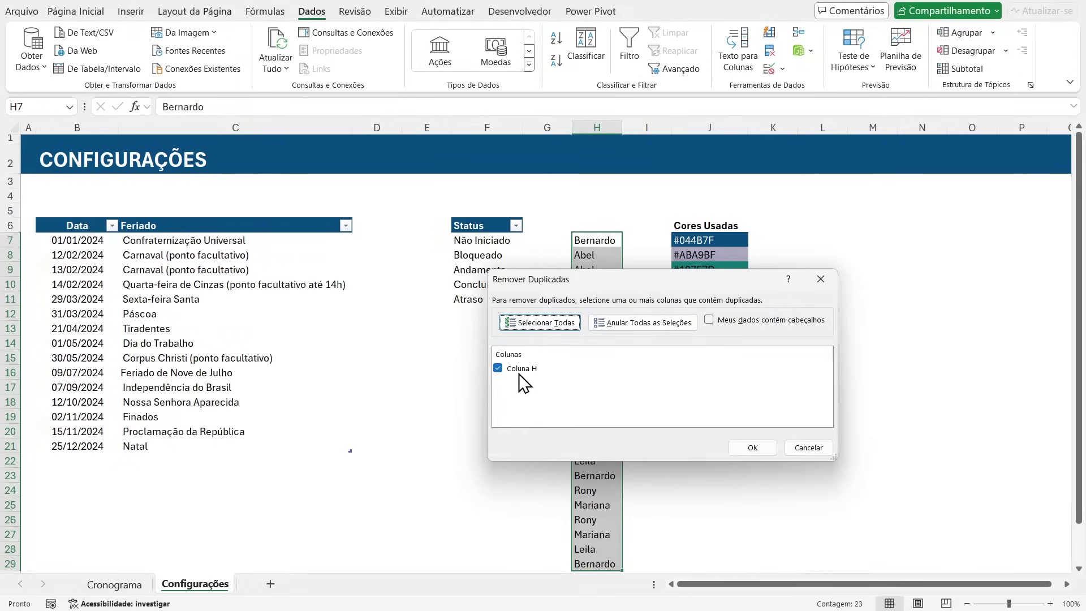
drag(560, 286, 708, 277)
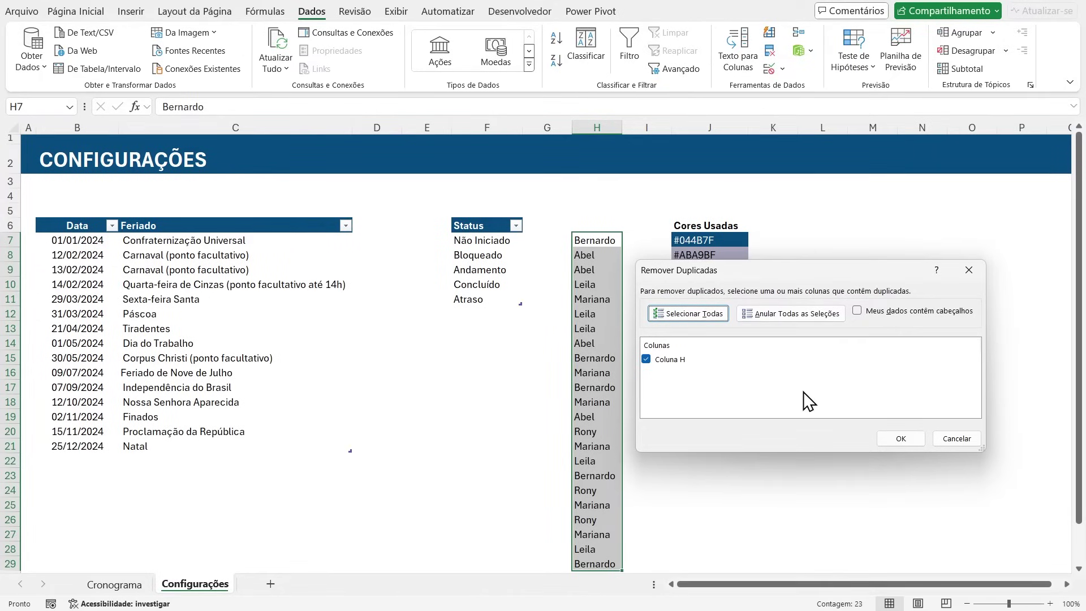
click(908, 439)
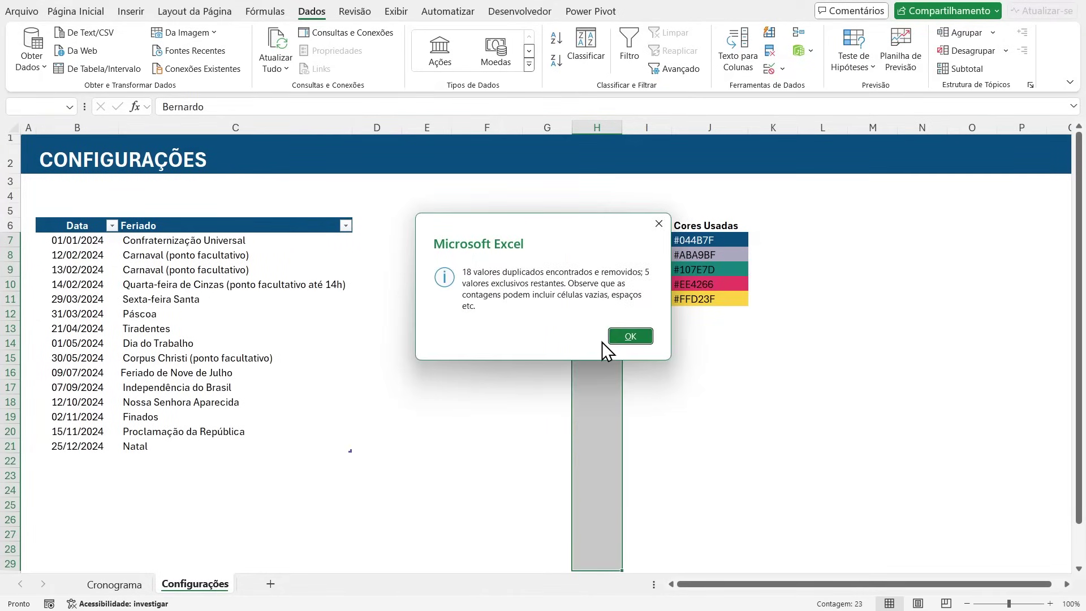
click(630, 335)
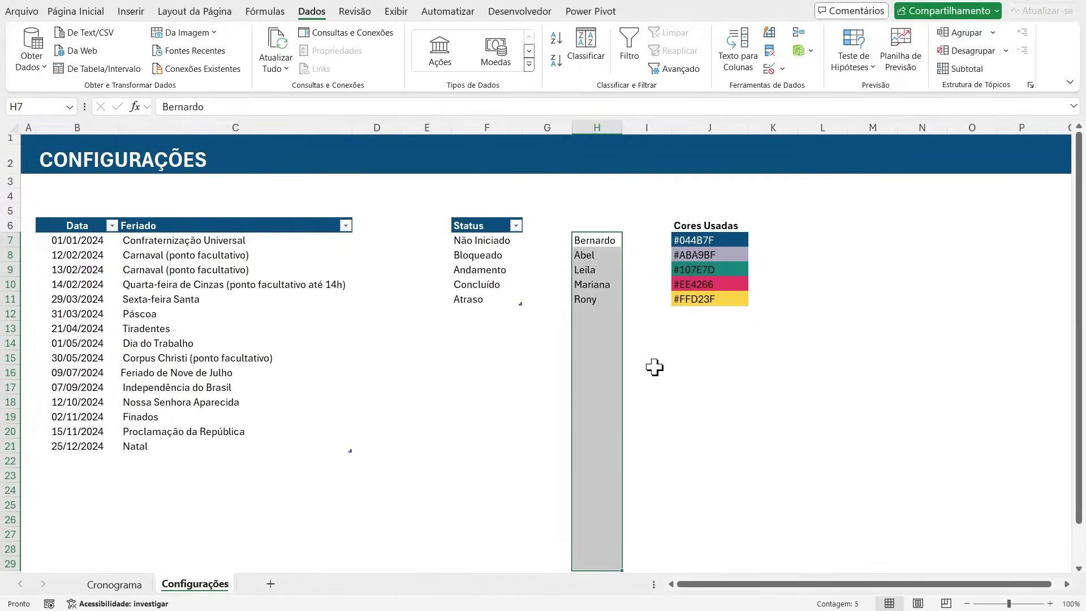
Step: Enter the header Responsáveis in H6 above the unique names and widen column H to fit it
drag(650, 371, 648, 357)
drag(585, 244, 591, 297)
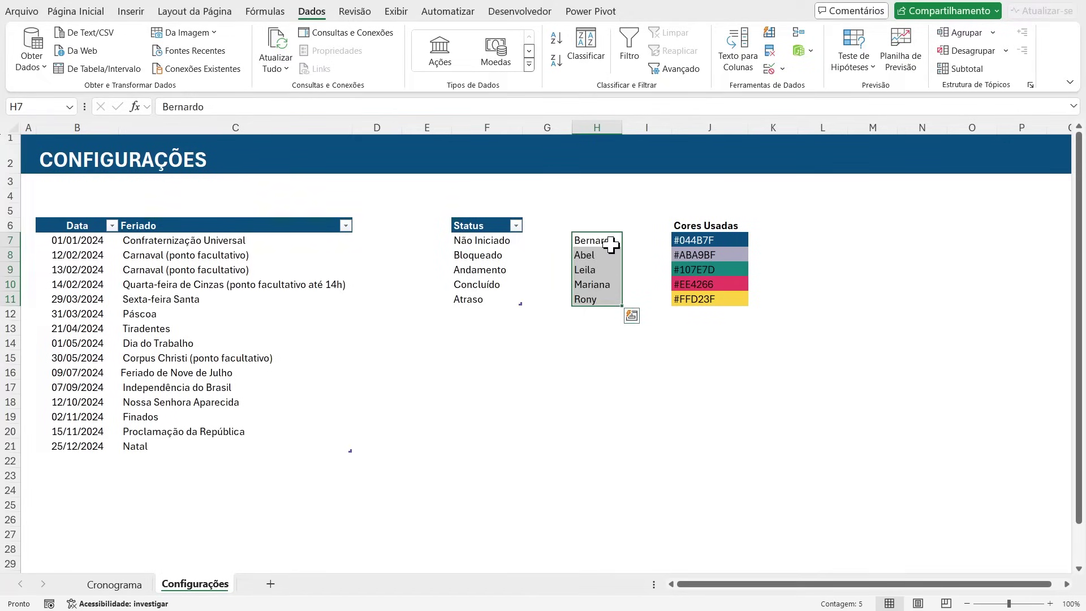
click(585, 225)
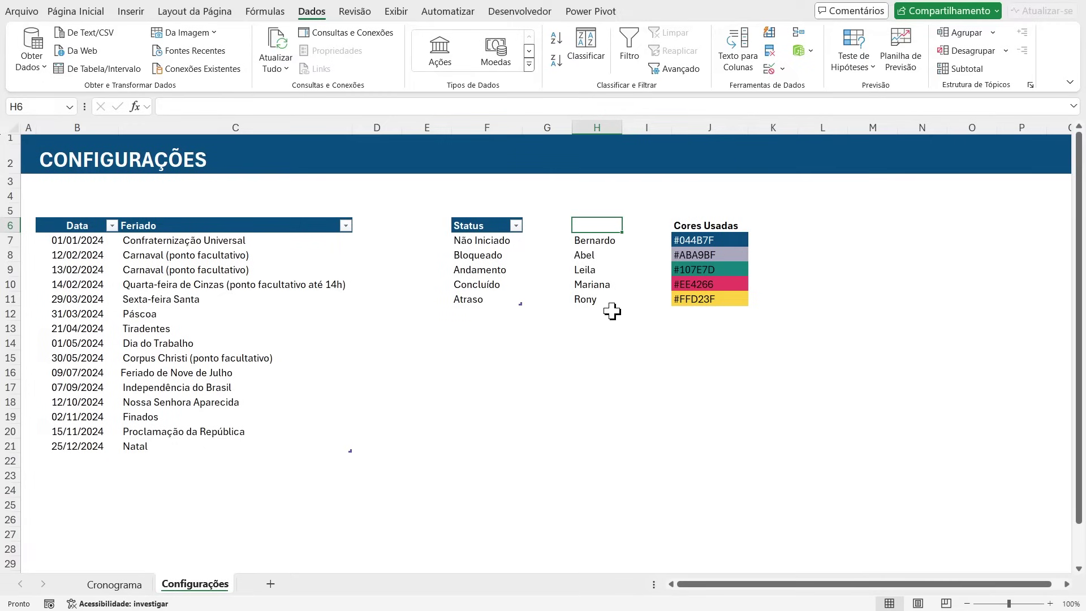
text(Res)
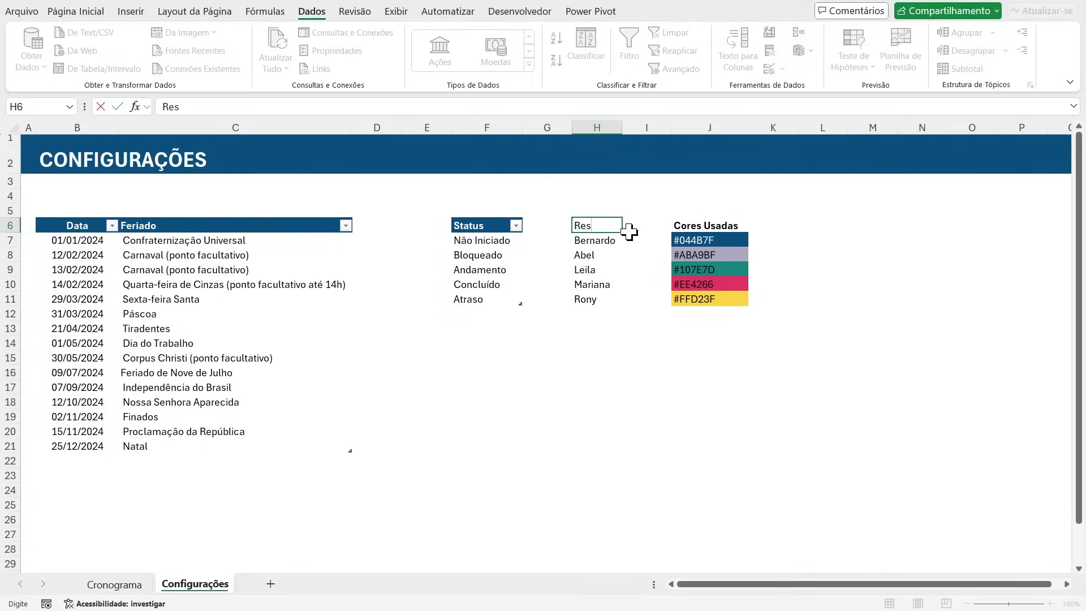
text(ponsávei)
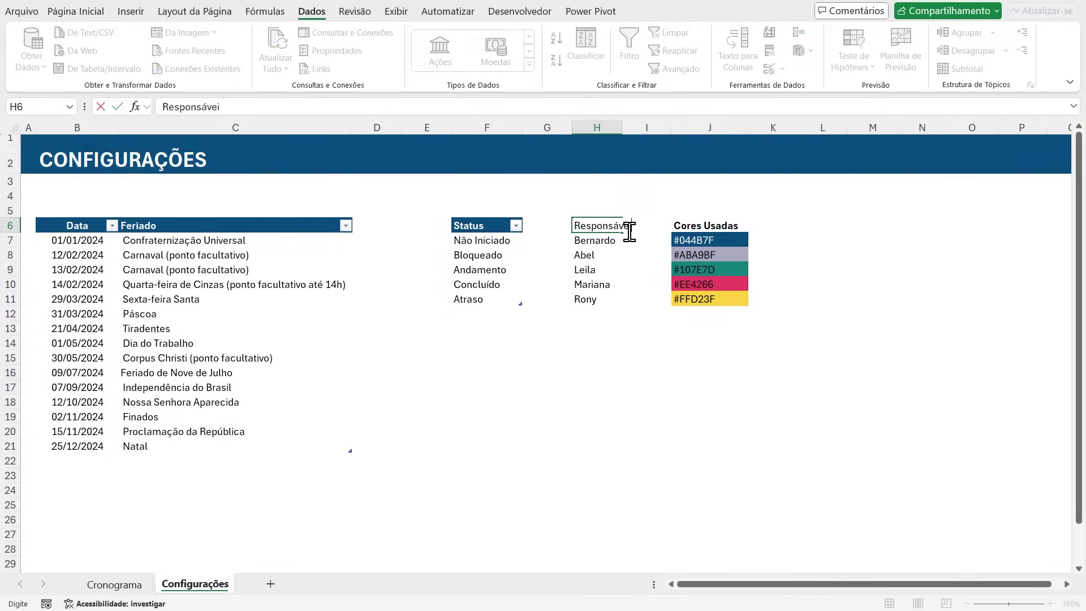
text(s)
key(Return)
drag(623, 133, 642, 133)
click(633, 226)
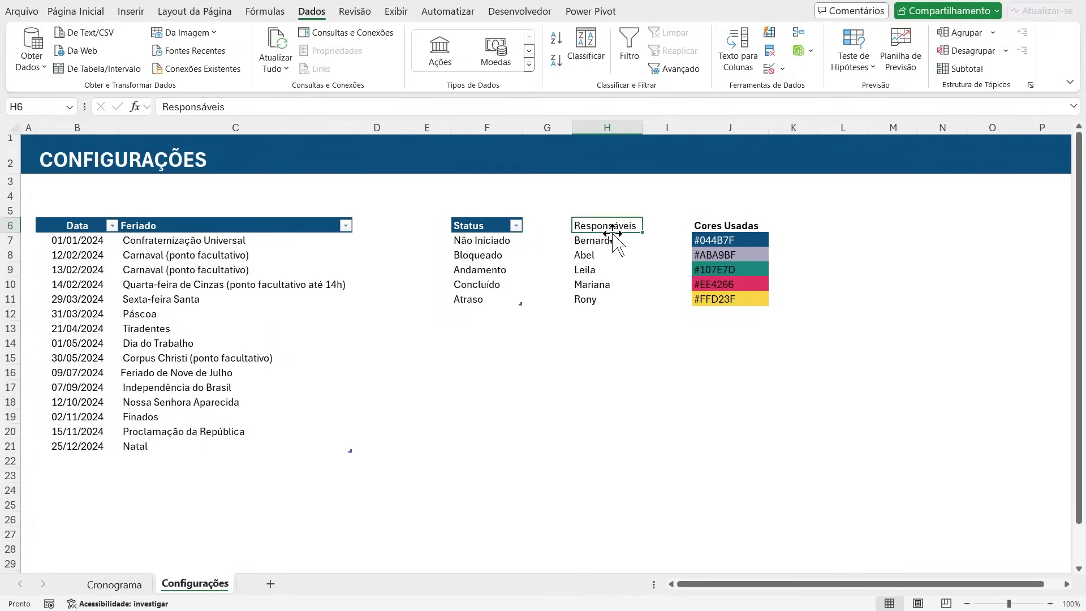
Step: Convert H6:H11 into a table whose first row serves as the header
drag(608, 225, 605, 300)
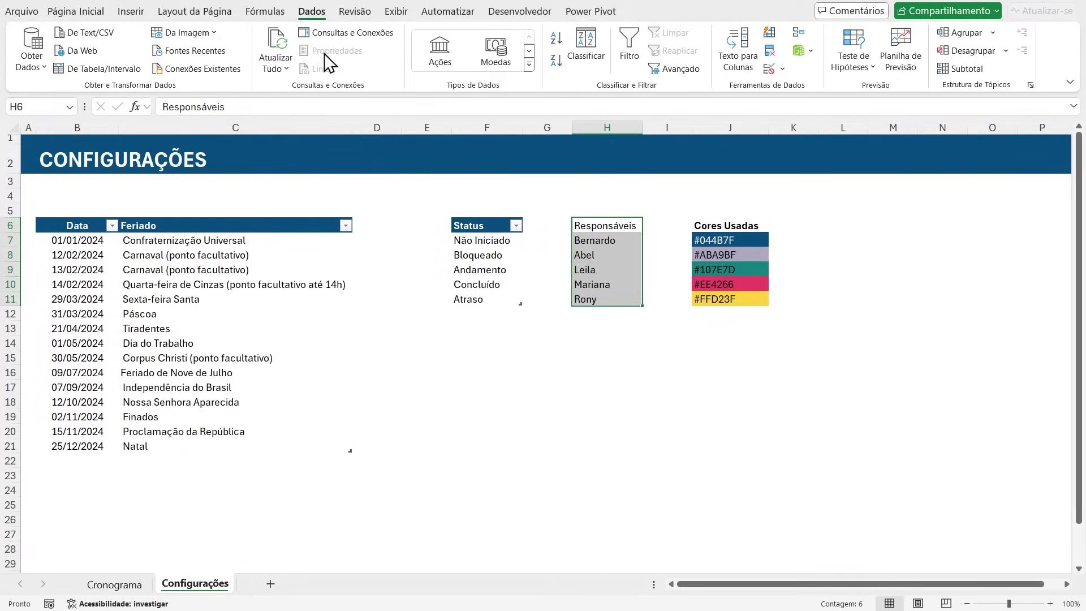
click(130, 11)
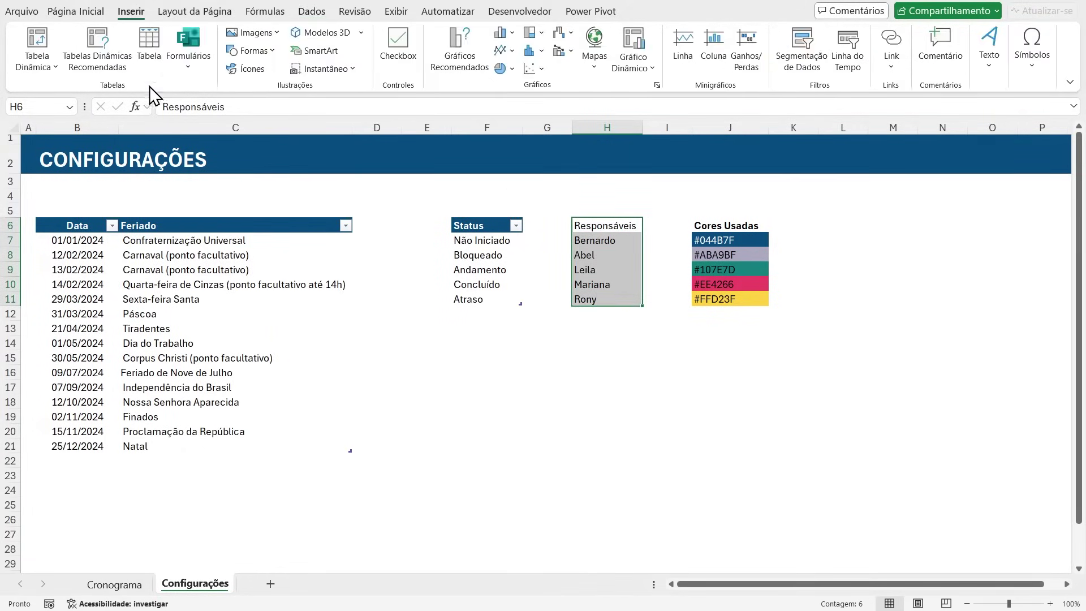
click(149, 46)
drag(803, 337, 630, 332)
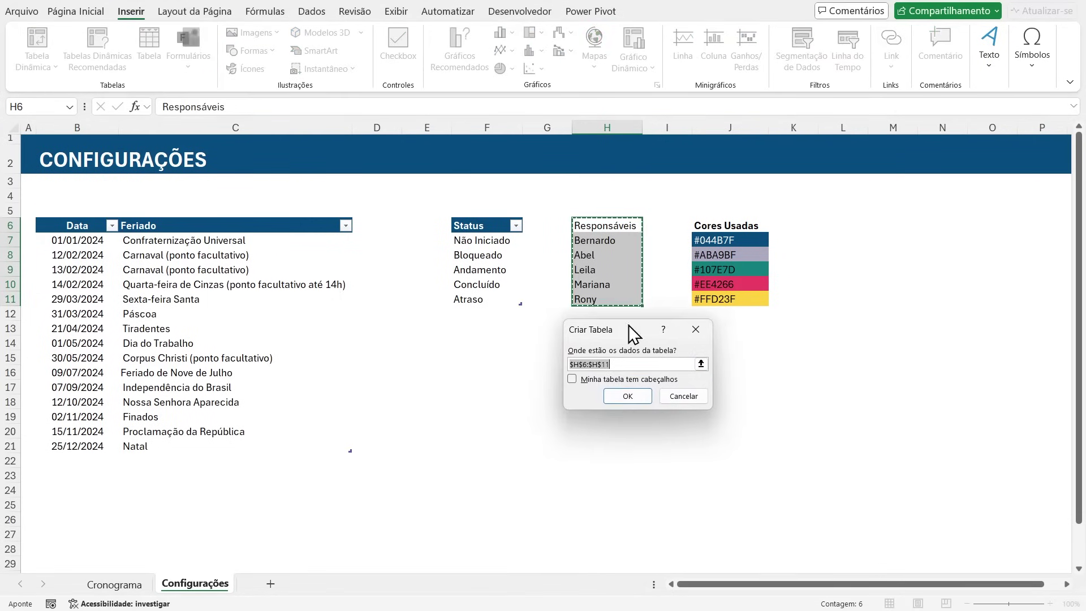
click(582, 382)
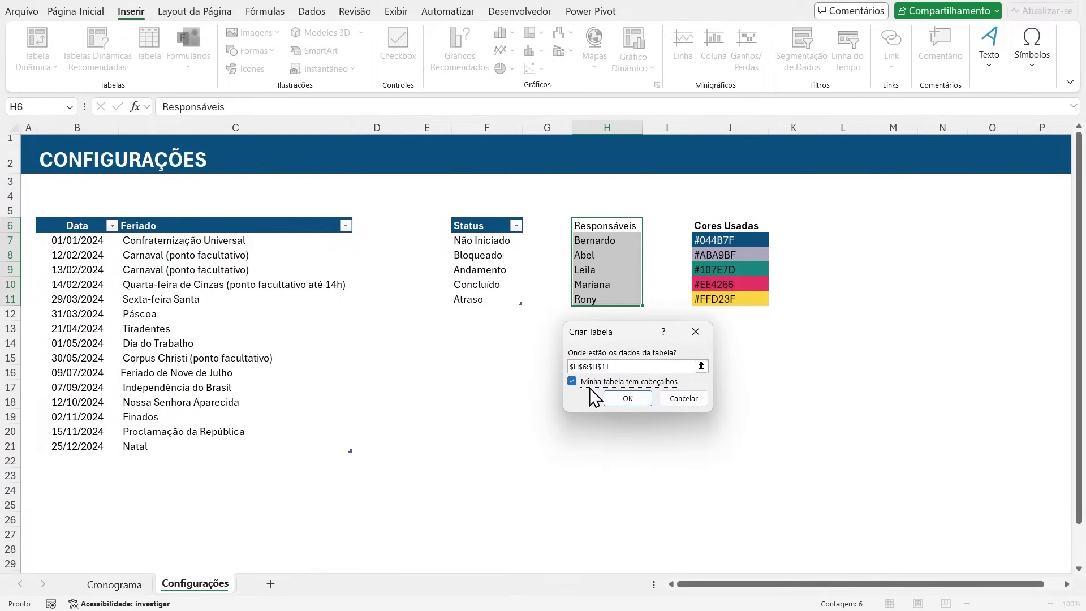
click(628, 398)
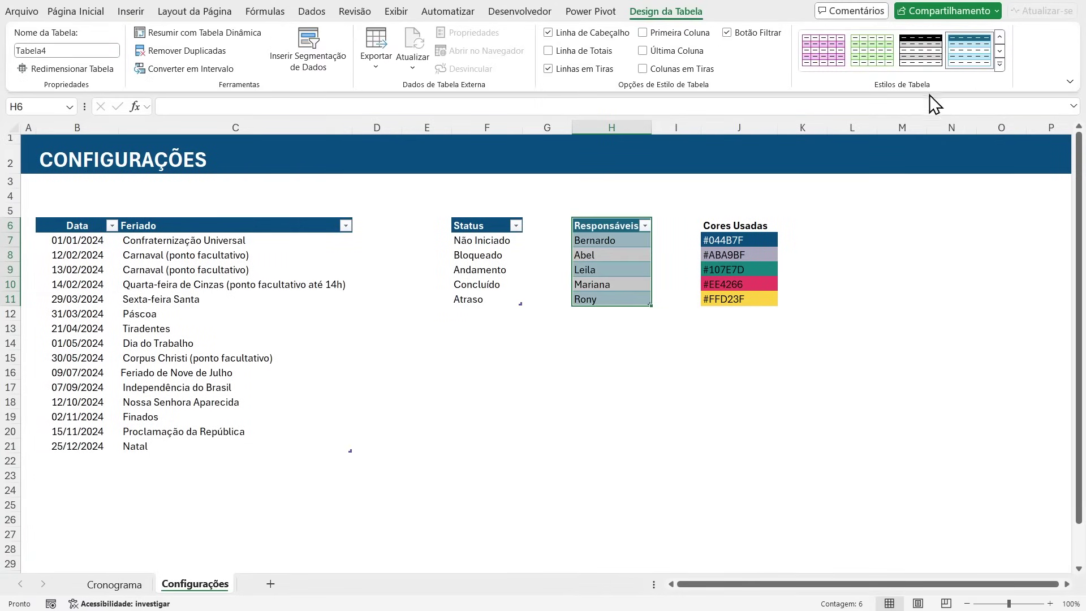
Step: Clear the Responsáveis table's style so no banding or colours apply, and name the table tResponsaveis
click(1006, 70)
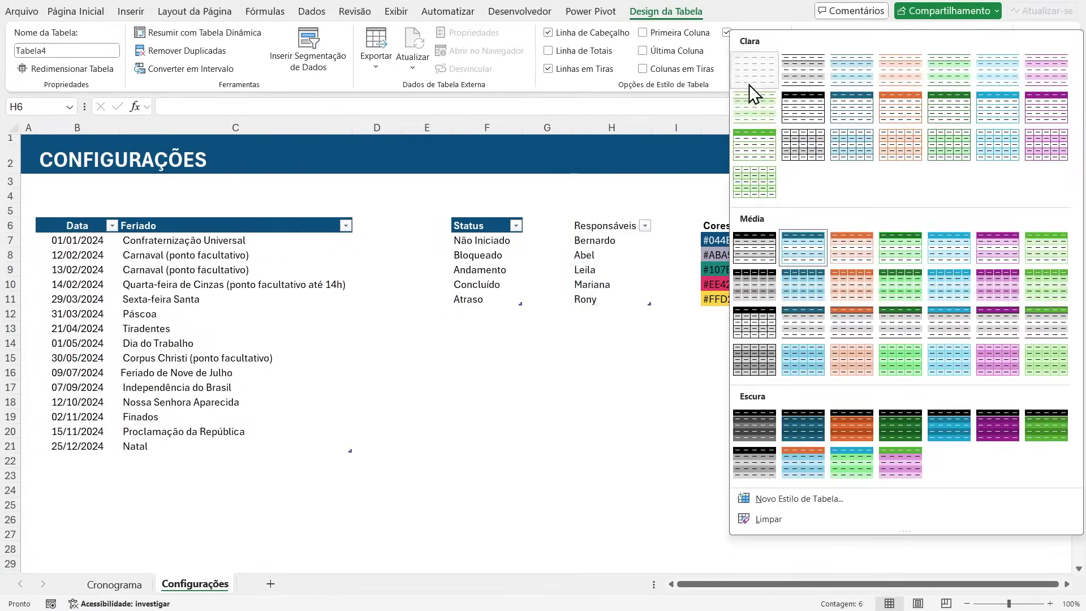
click(753, 92)
click(61, 51)
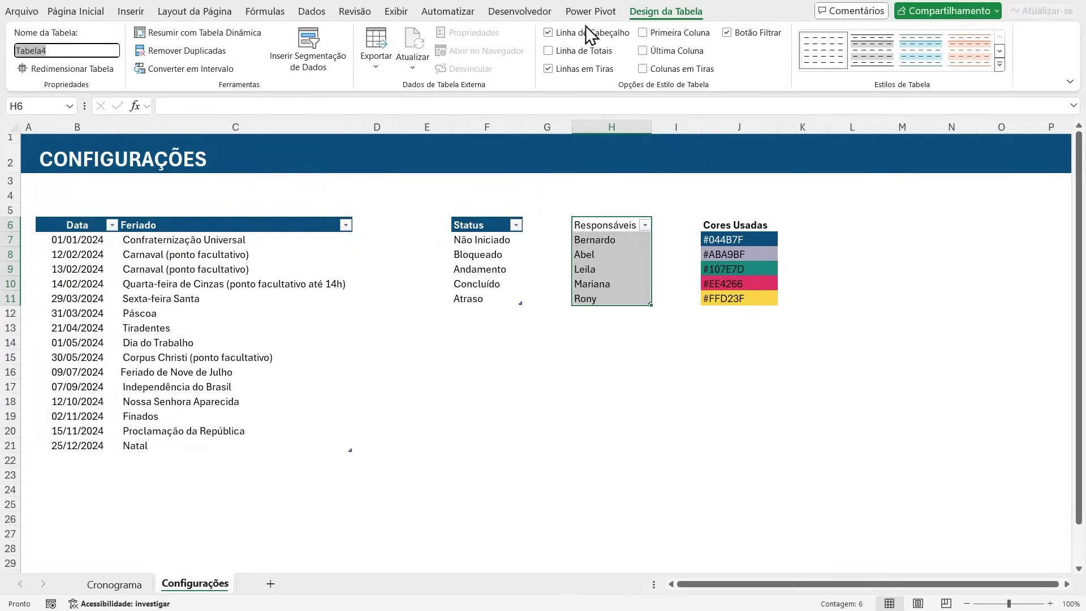
key(BackSpace)
key(Return)
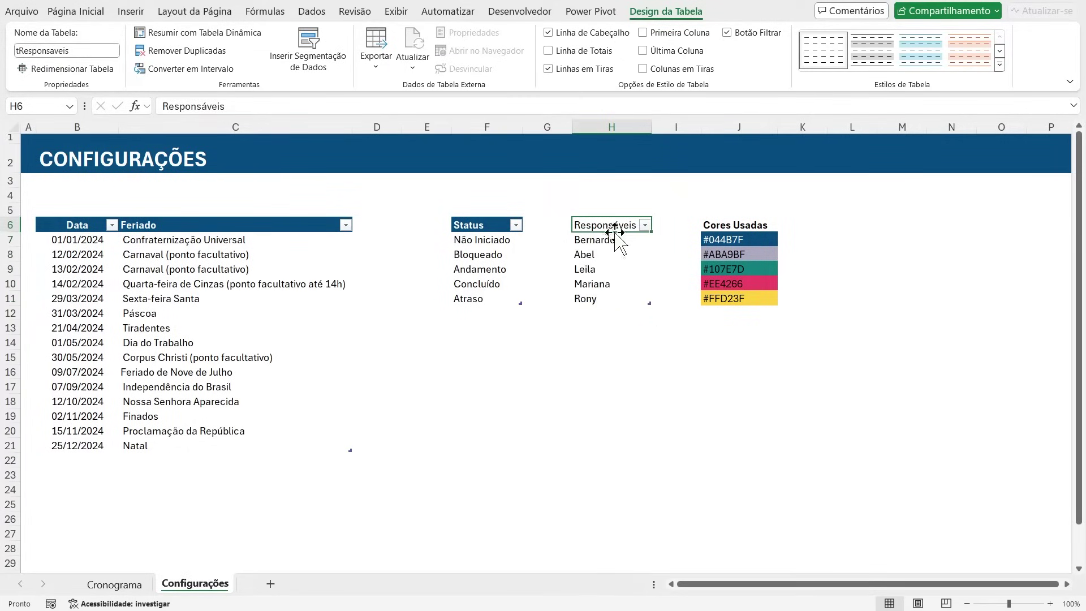
Step: Format the Responsáveis header in H6 with the dark blue fill and bold white text of the other table headers
click(79, 12)
click(196, 61)
click(225, 60)
click(99, 60)
click(613, 342)
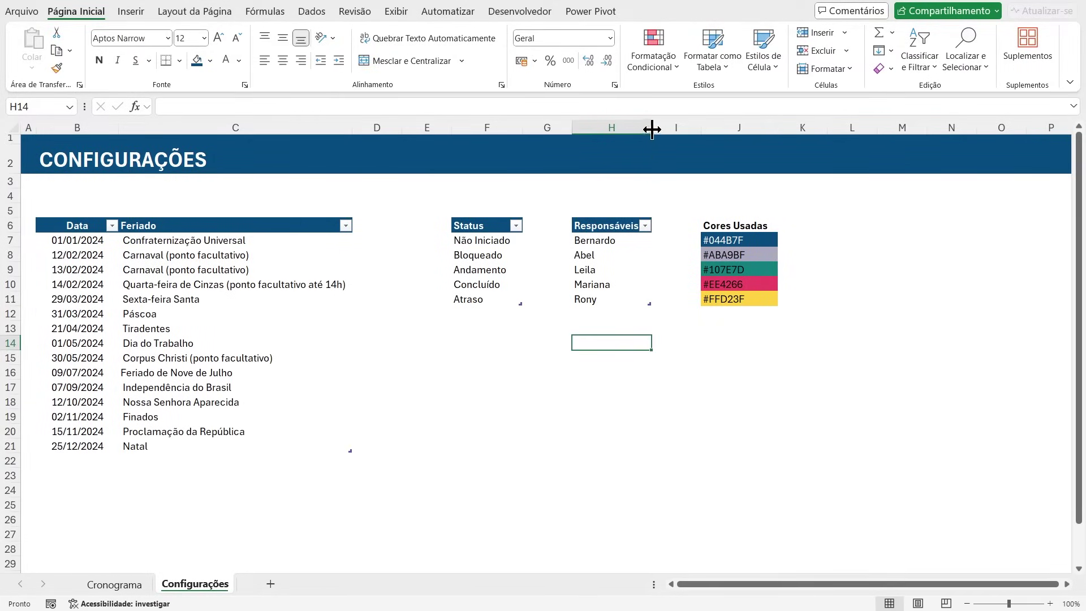
Step: Widen column H slightly to fit its header and narrow the spacer columns G and I
drag(651, 128, 664, 127)
drag(571, 128, 539, 128)
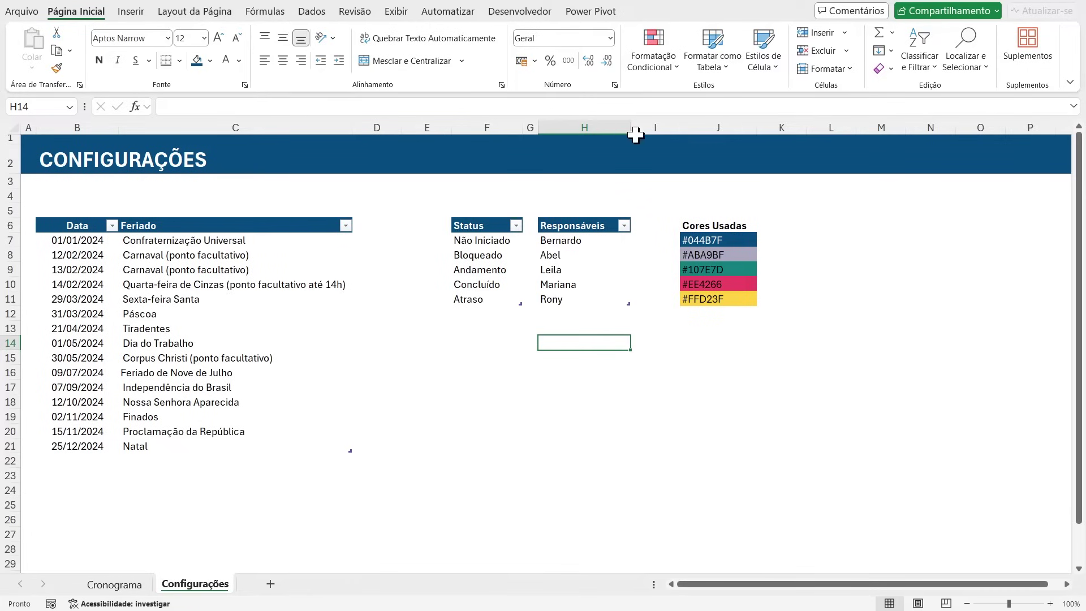
drag(676, 128, 651, 128)
click(845, 384)
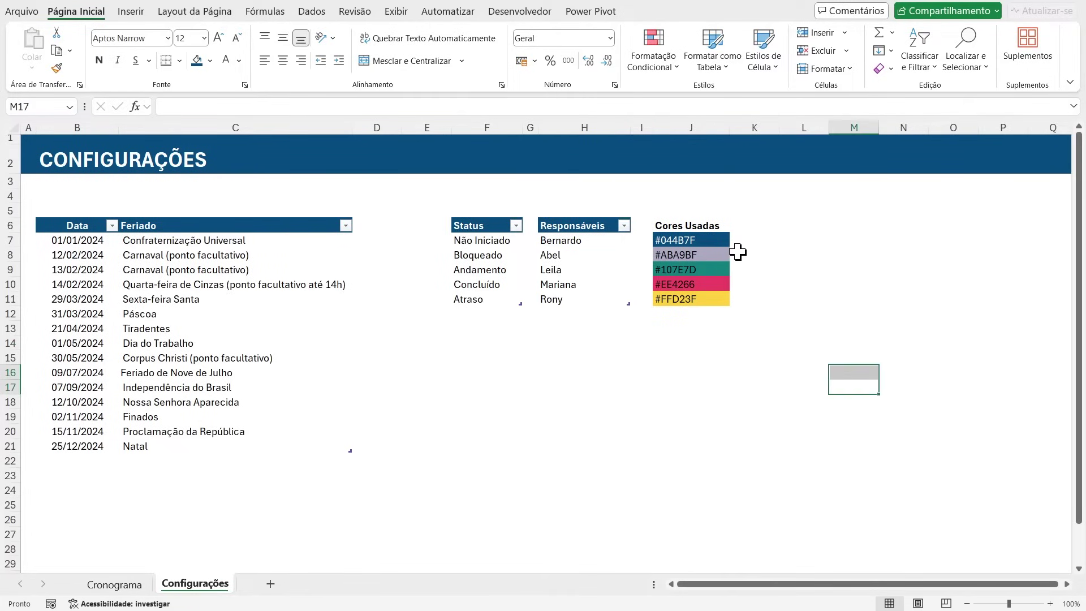
drag(716, 221, 717, 299)
click(802, 387)
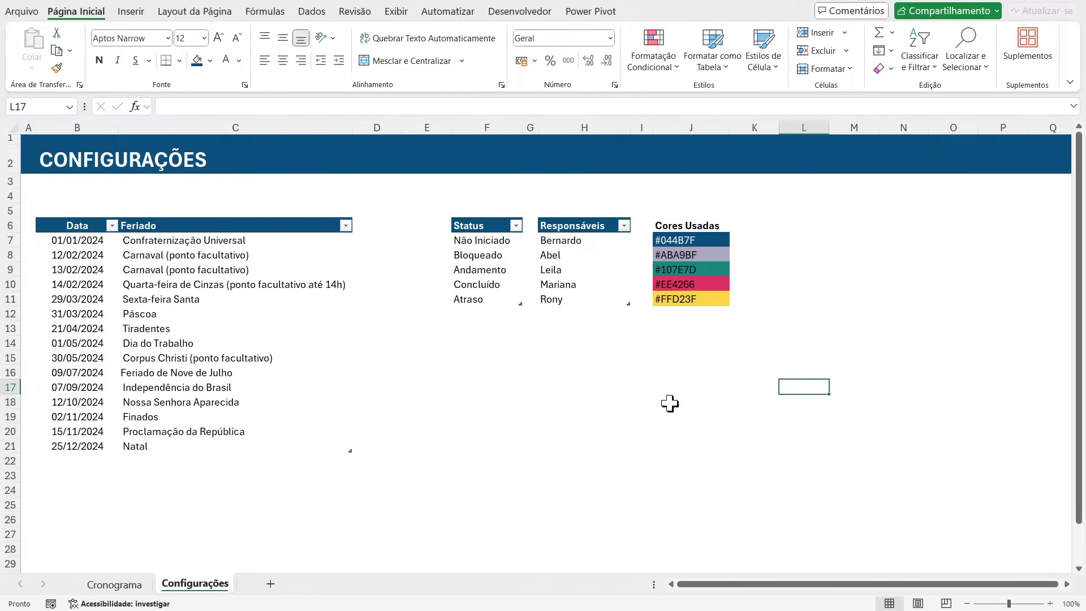
Step: Define the workbook-scoped name cResponsaveis referring to =tResponsaveis[Responsáveis], covering the names in H7:H11
drag(584, 244, 591, 303)
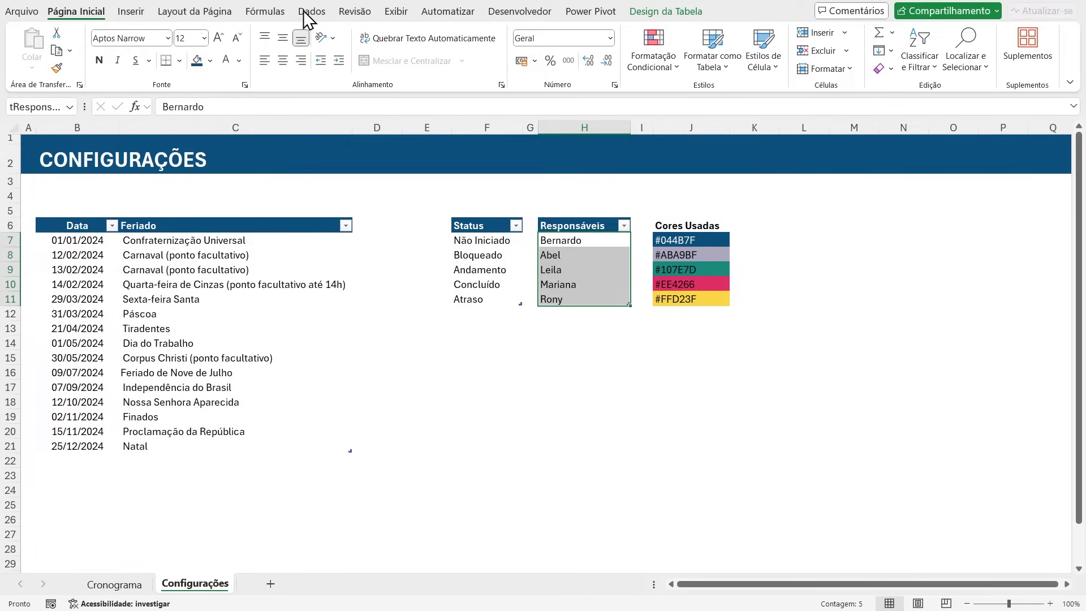
click(266, 12)
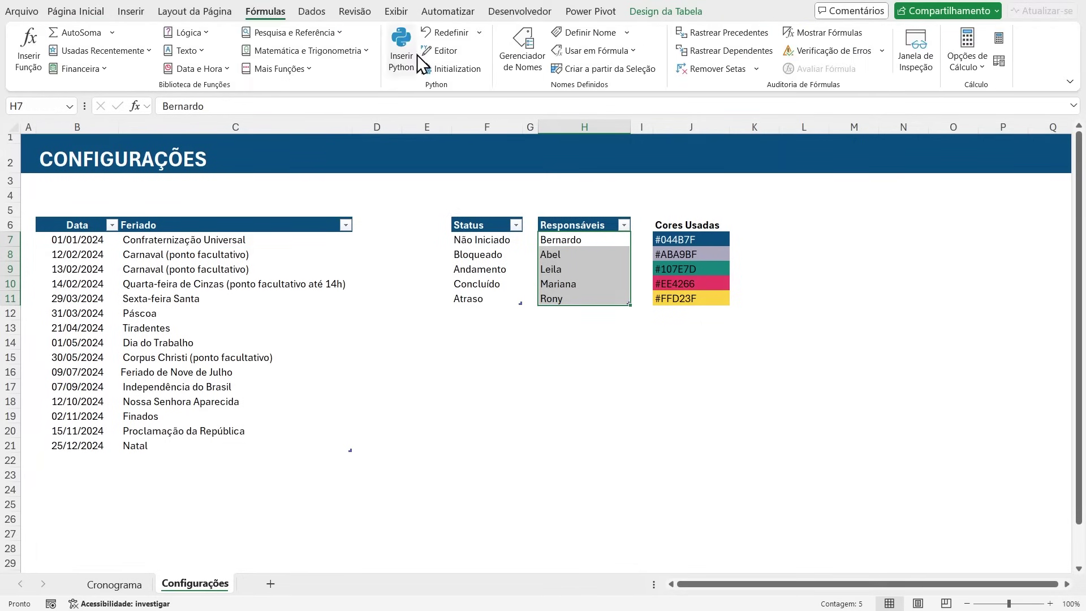
click(526, 57)
drag(544, 205, 752, 215)
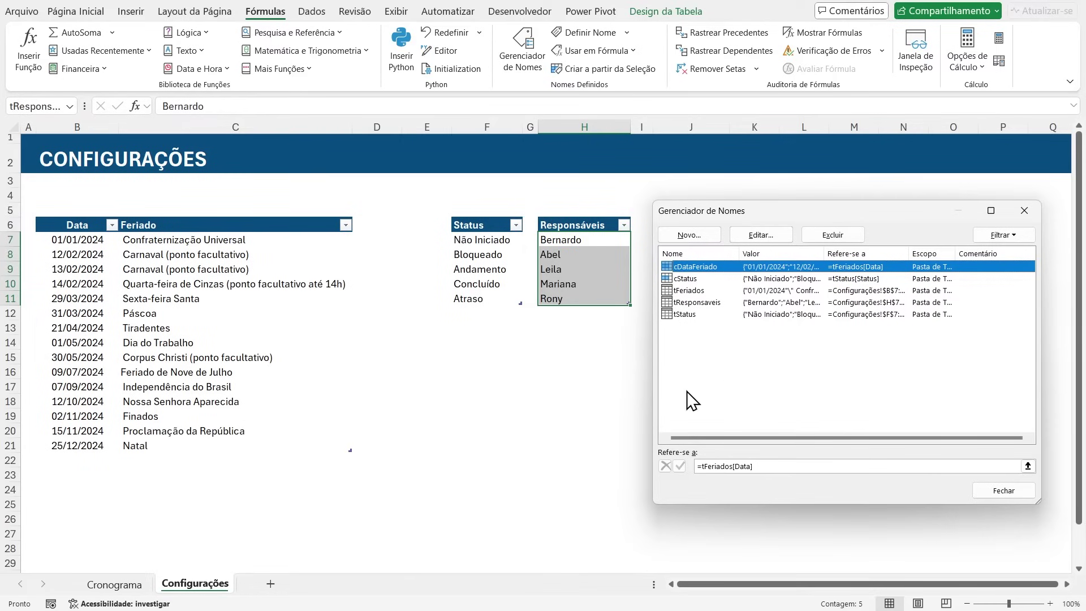
click(690, 235)
text(cResponsaveis)
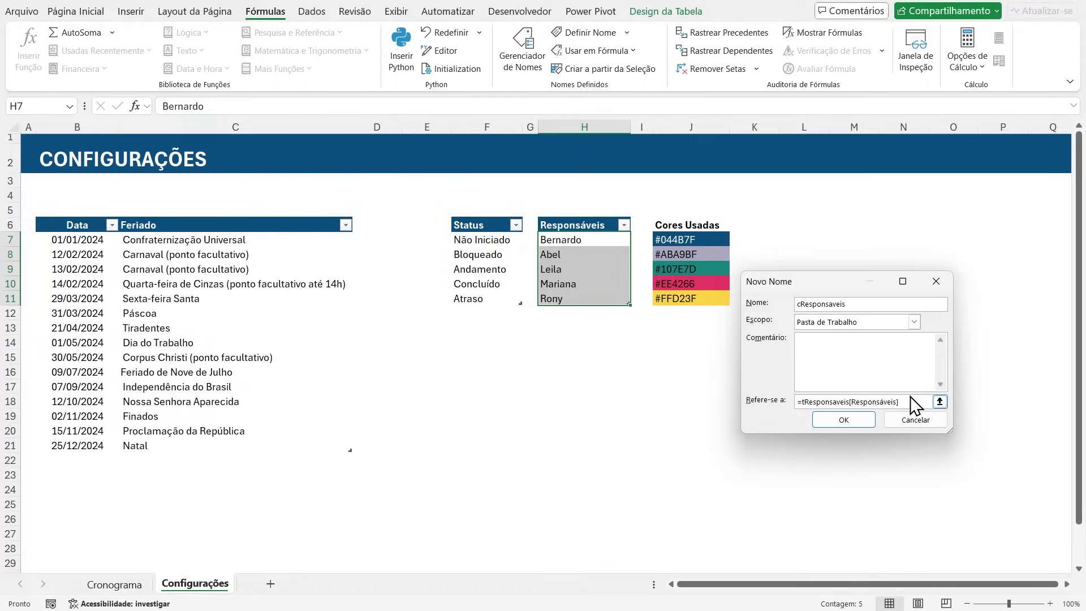
drag(912, 403, 729, 401)
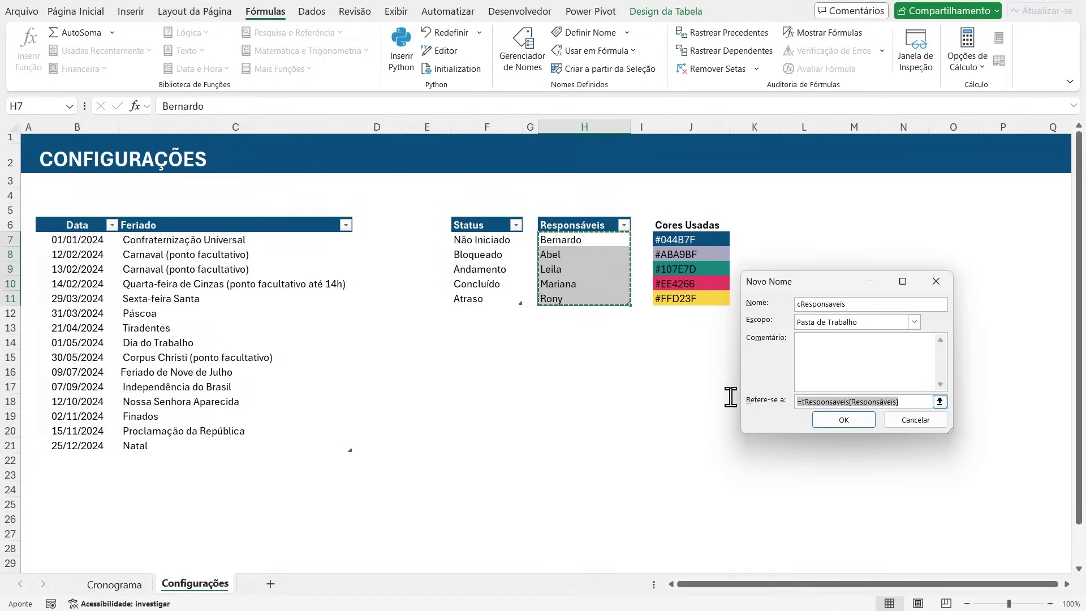
key(BackSpace)
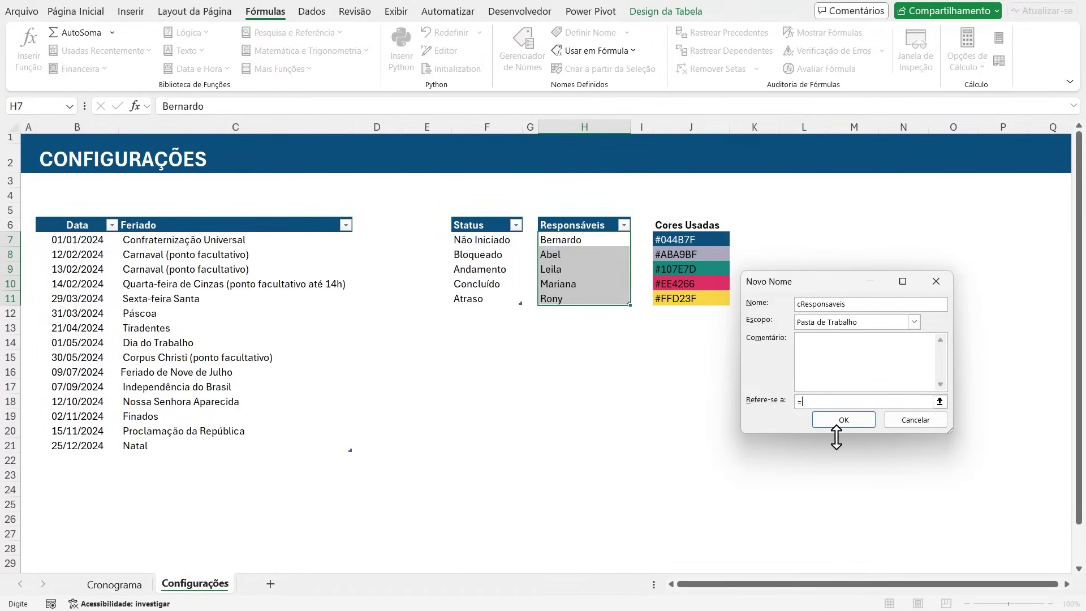
text(=)
drag(597, 237, 600, 300)
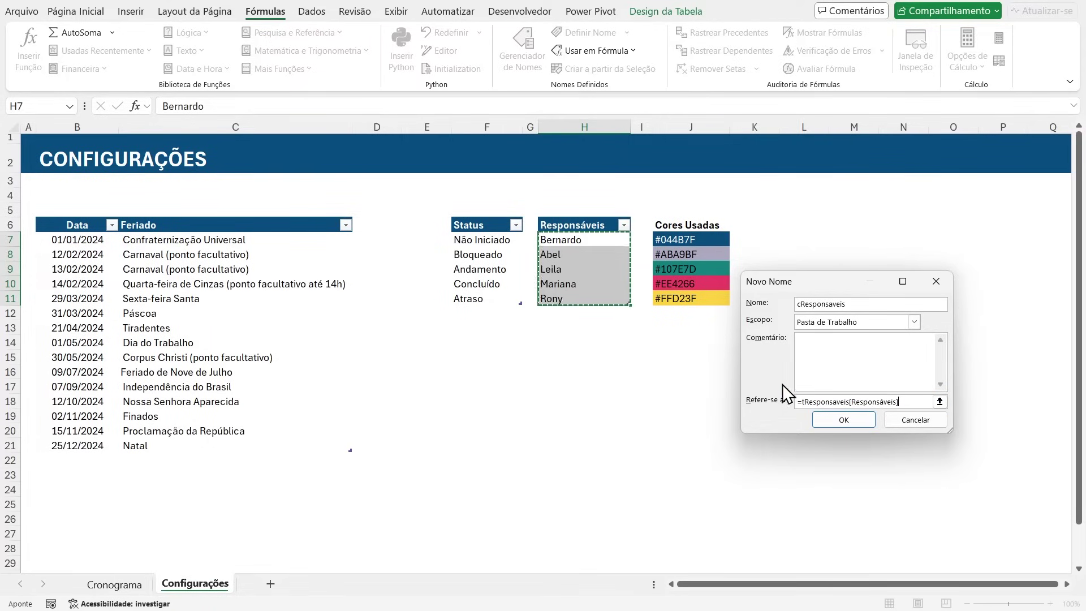
click(836, 417)
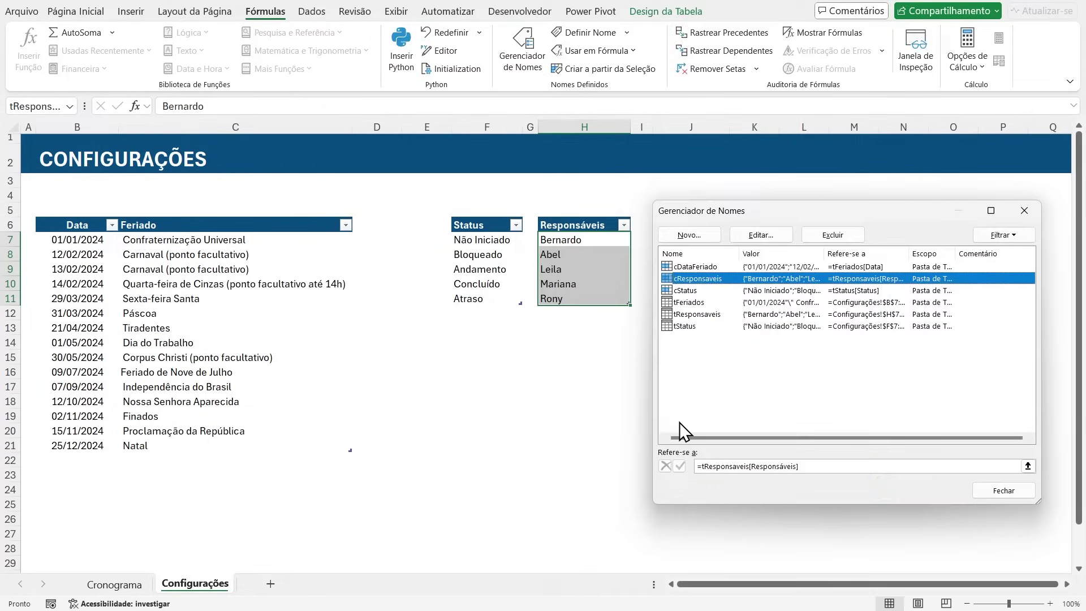
click(1024, 210)
Step: Apply list data validation with the source =cResponsaveis to the Responsável column on Cronograma, from E7 down to the sheet's last row
click(139, 588)
click(273, 217)
click(309, 189)
key(ctrl+shift+Down)
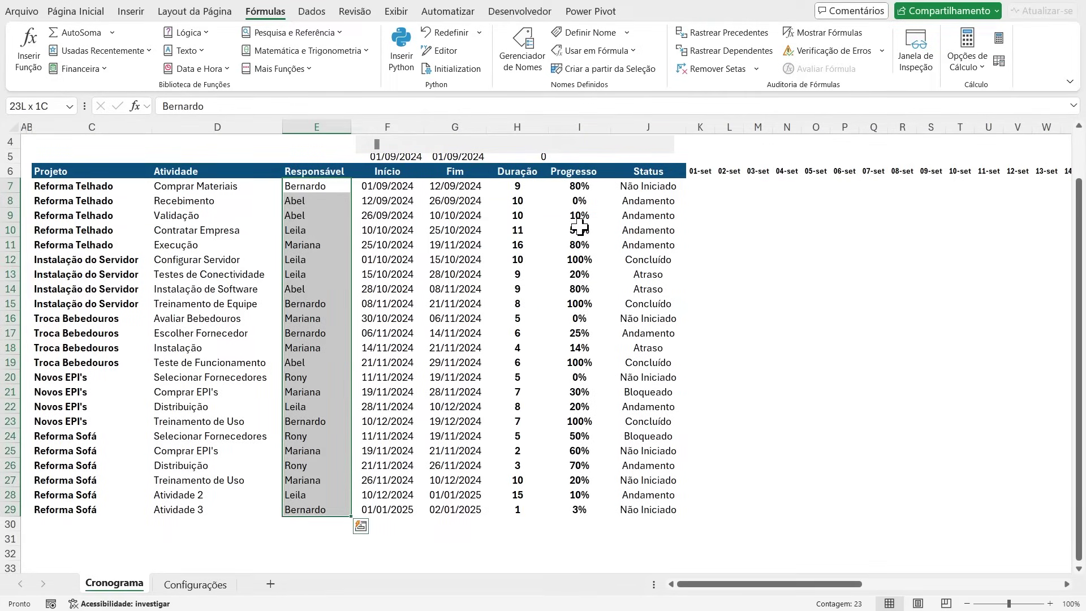
key(ctrl+shift+Down)
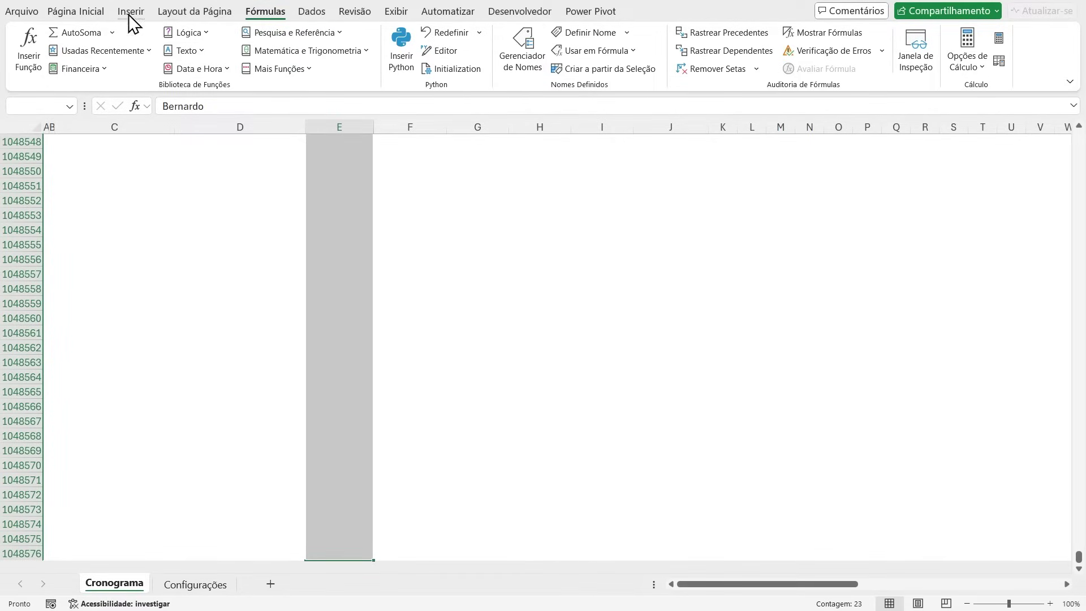
click(79, 12)
click(326, 12)
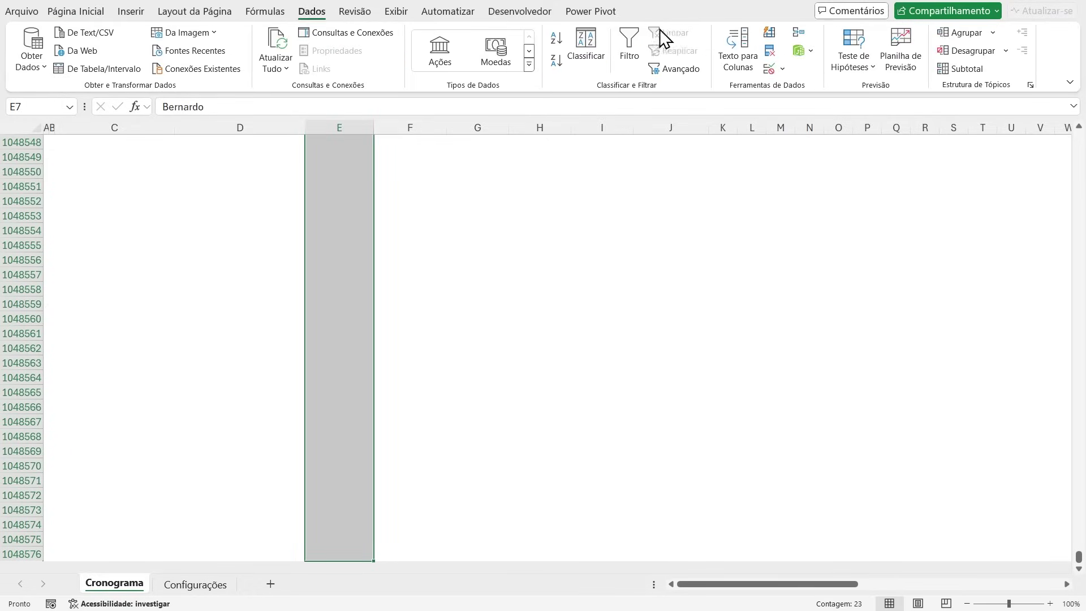
click(782, 70)
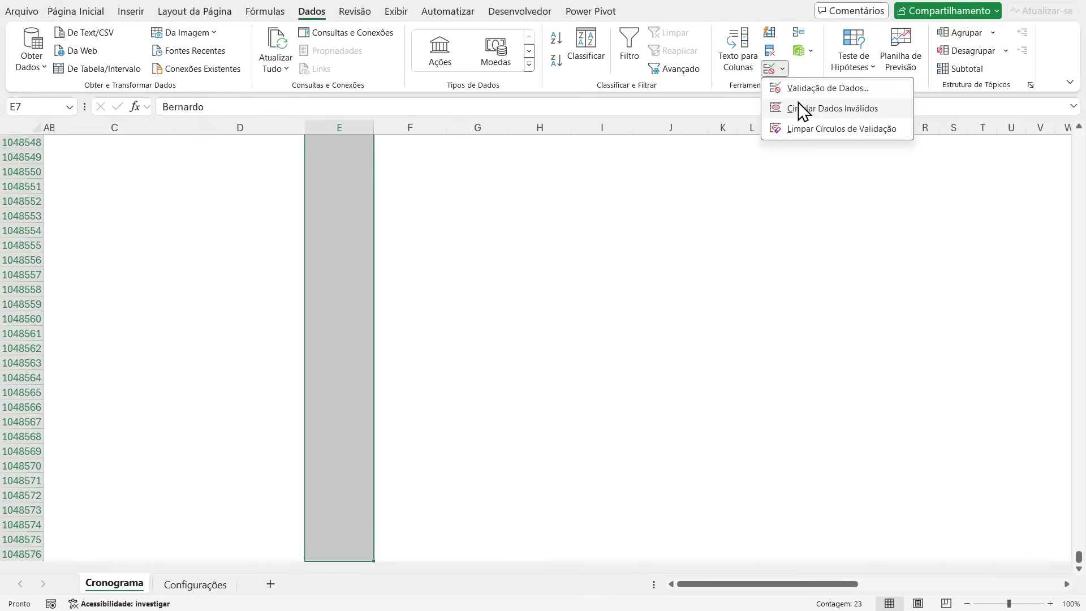
click(818, 87)
drag(755, 259, 551, 266)
click(572, 328)
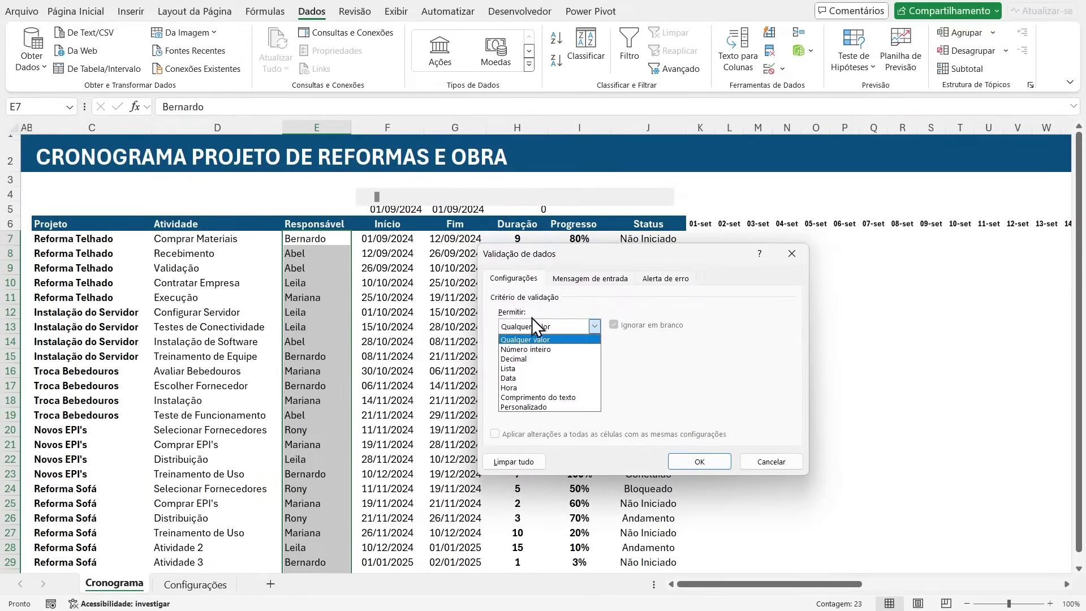
click(517, 368)
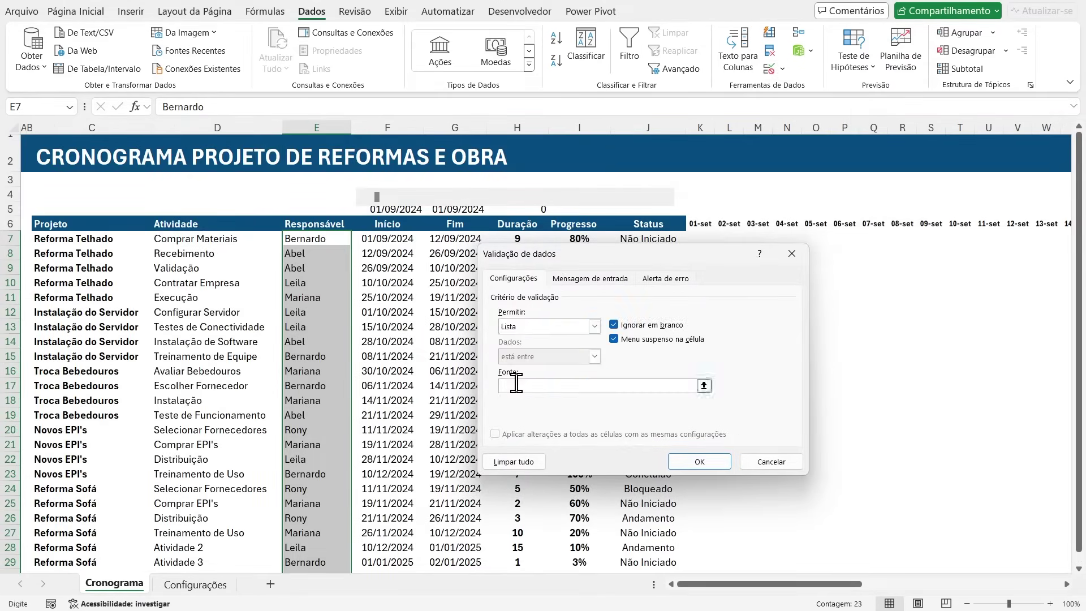
click(516, 385)
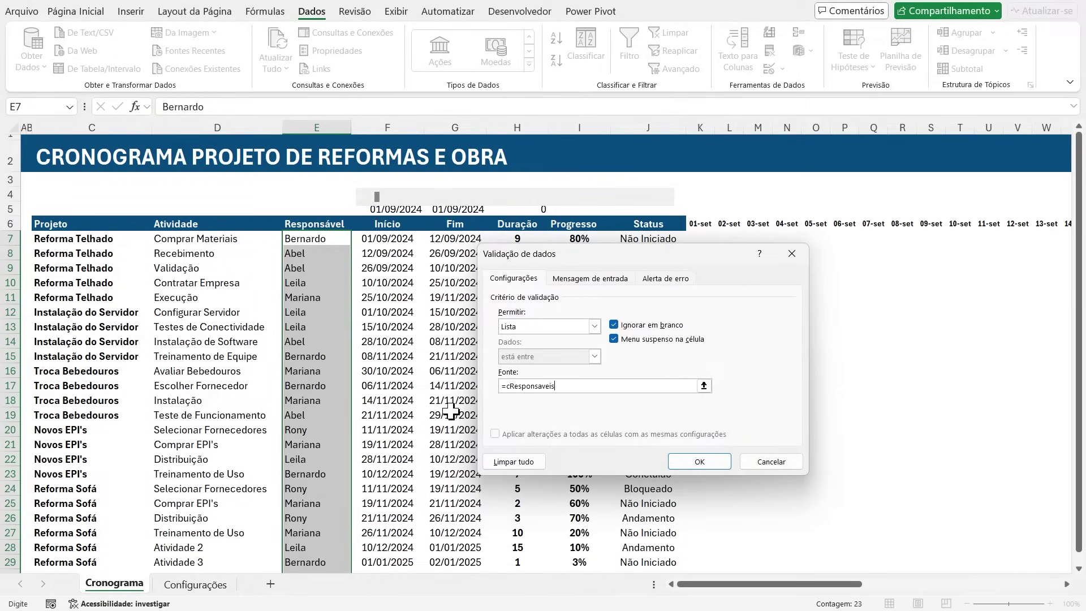
click(697, 459)
Step: Check the names offered by the Responsável drop-down in E8
click(342, 253)
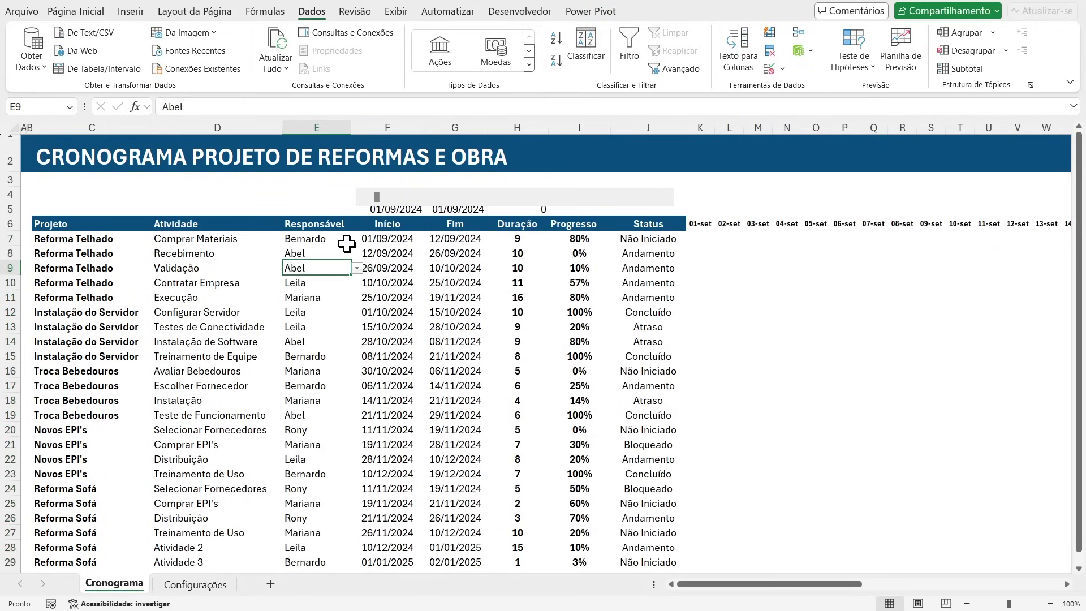
click(357, 253)
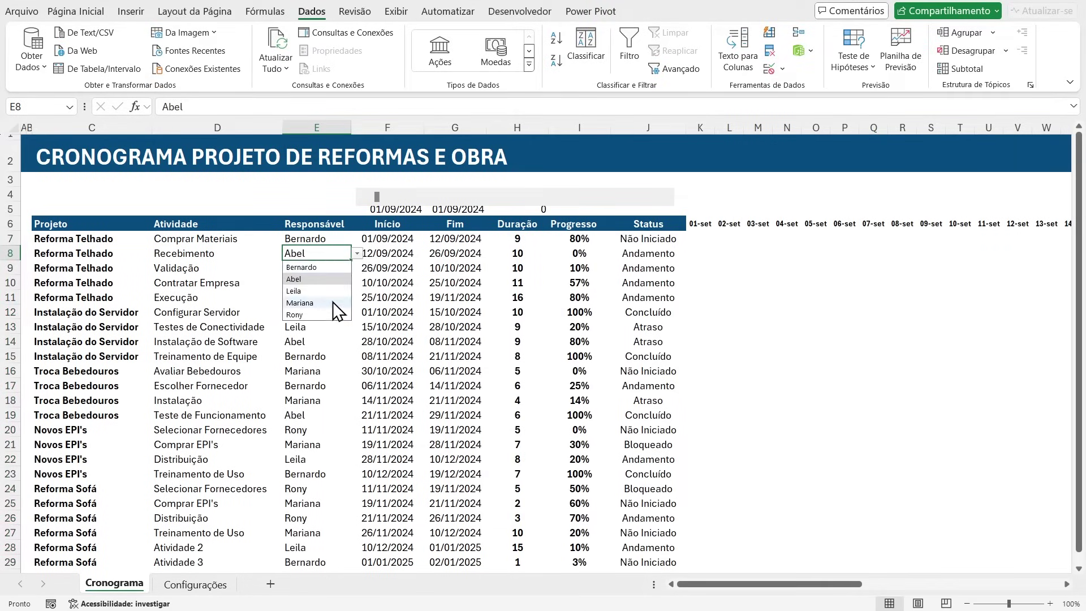
click(316, 342)
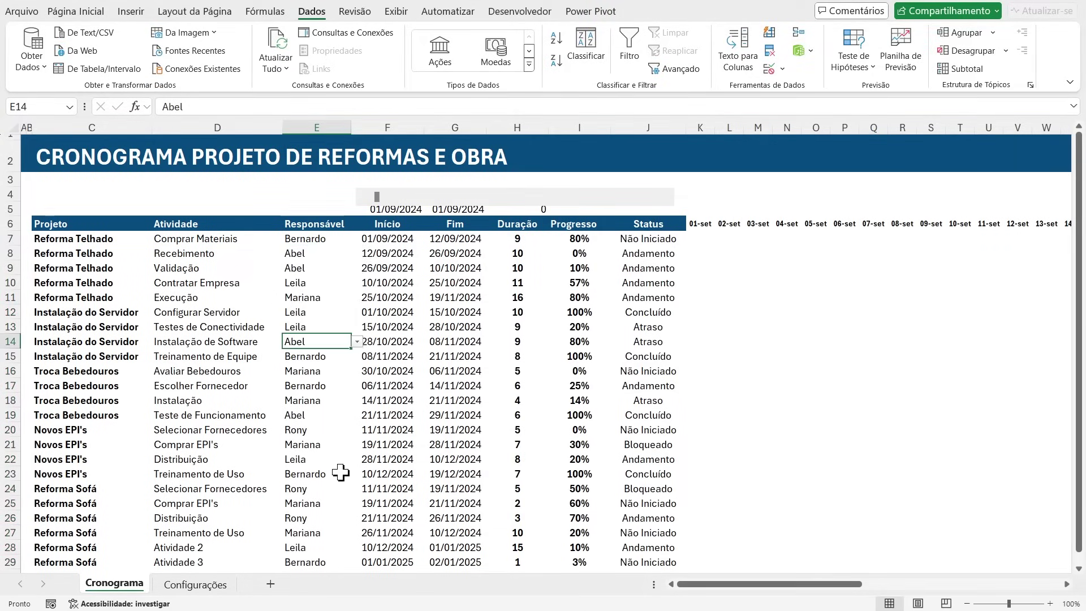
Step: Add one more responsible person's first name in H12, directly below the Responsáveis table on Configurações
click(212, 585)
click(553, 298)
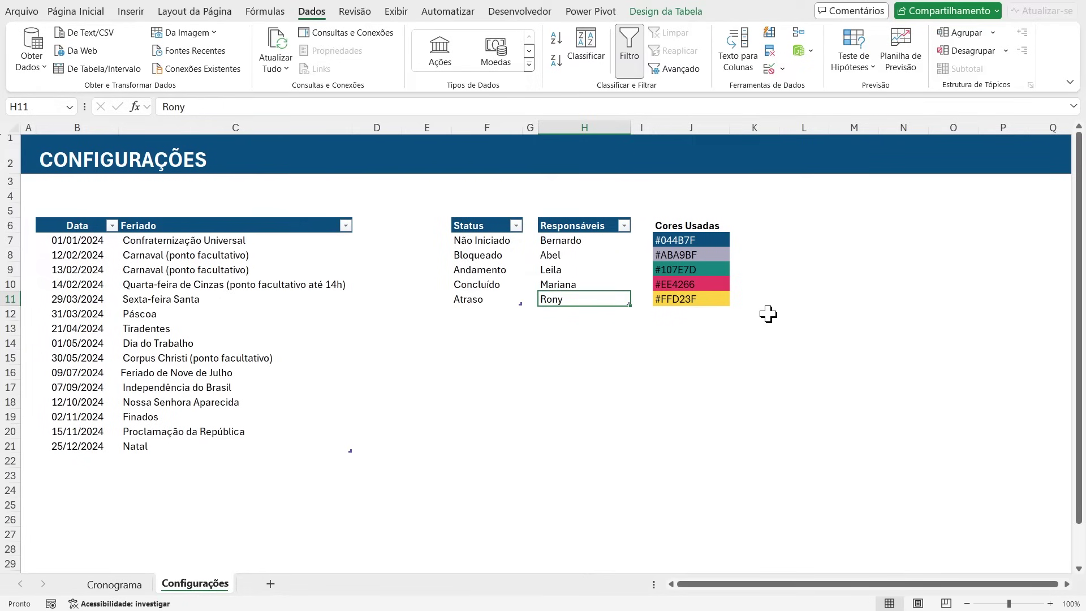
key(Down)
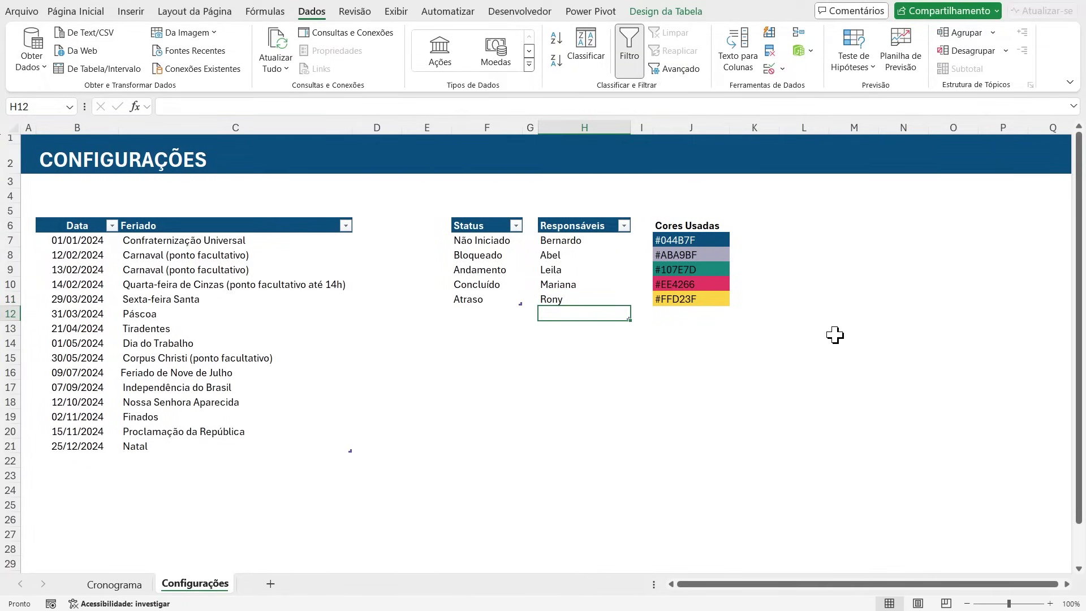
text(L)
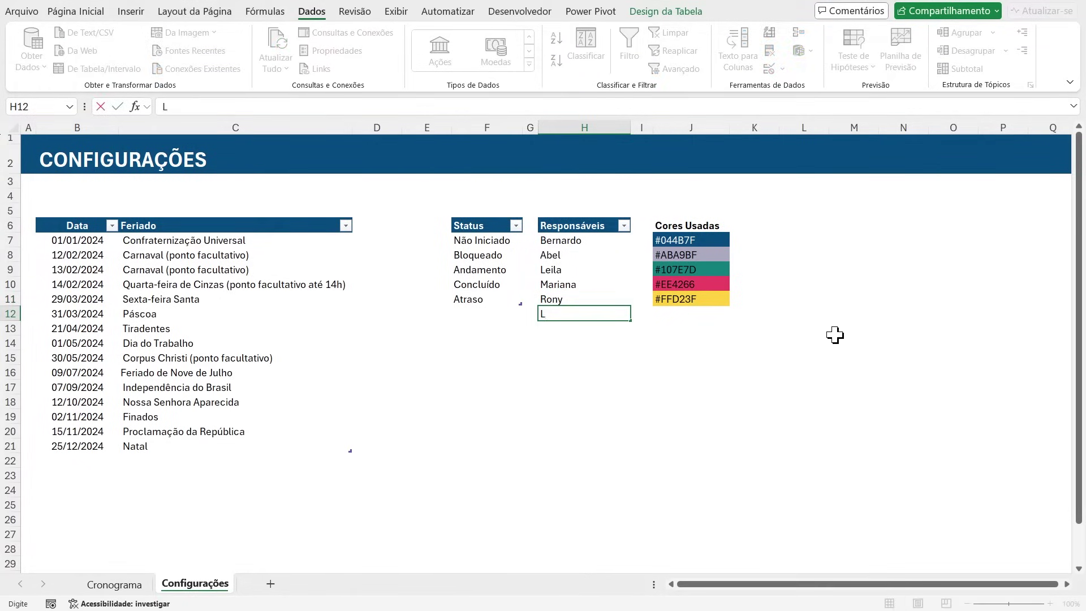
text(Luiz)
key(Return)
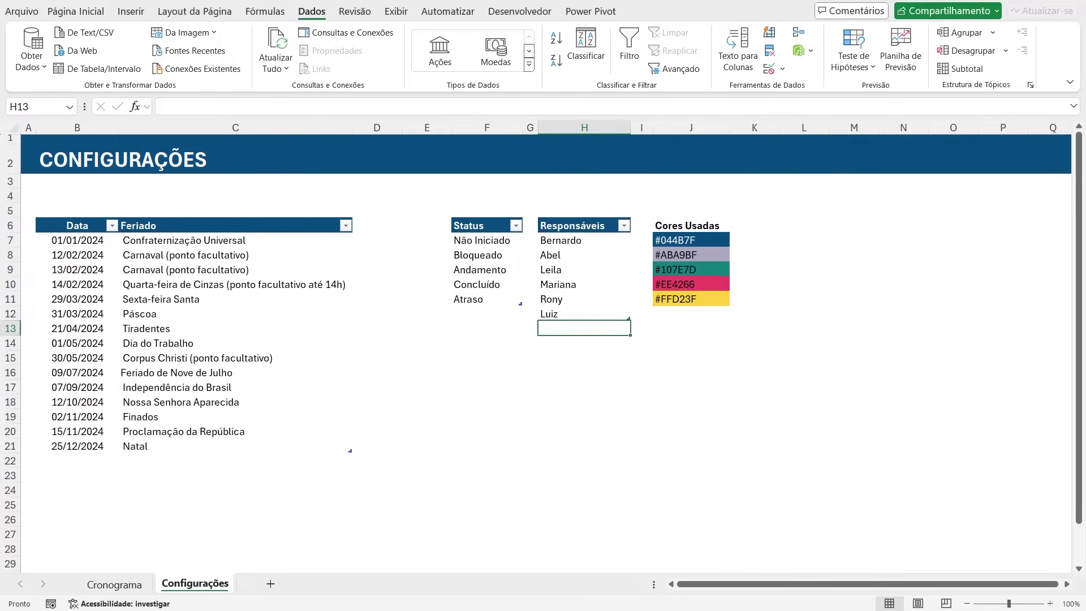
Step: Check on Cronograma whether the Responsável drop-down in E13 offers the added name
click(116, 586)
click(330, 330)
click(356, 327)
click(336, 368)
click(356, 327)
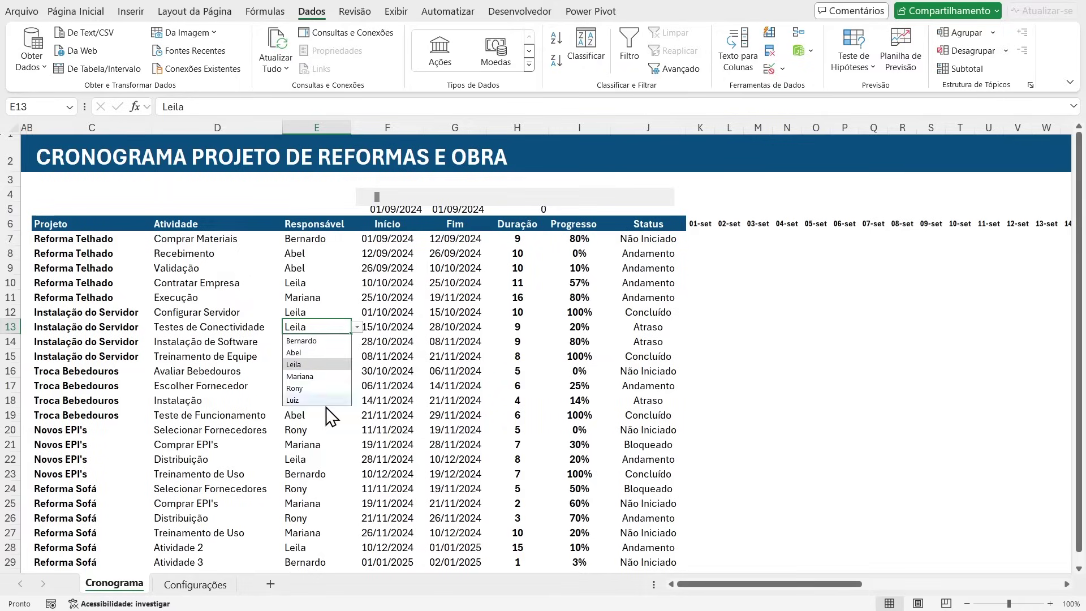
click(325, 311)
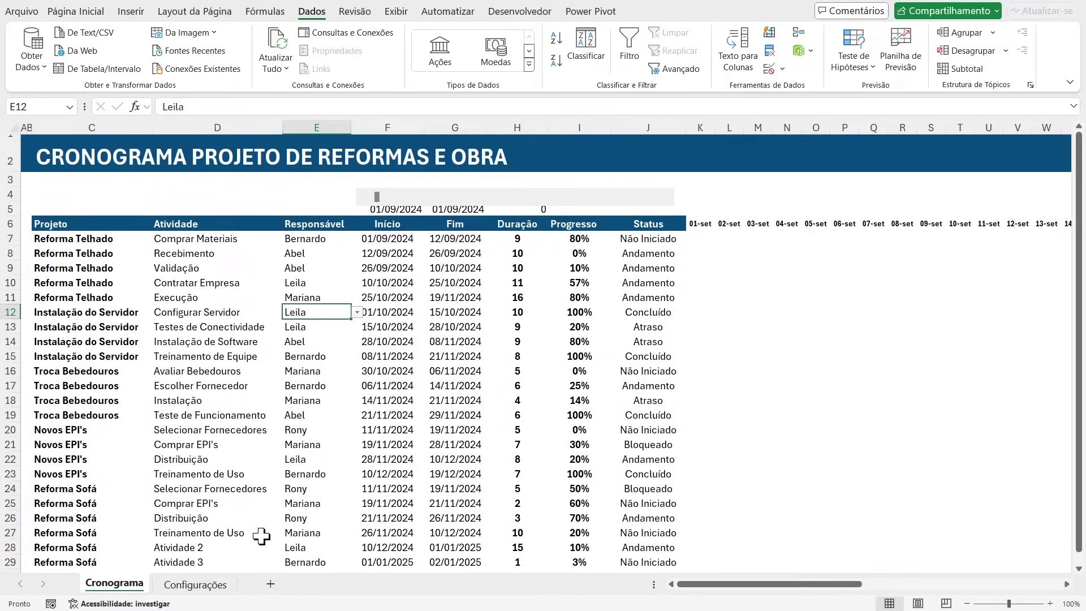
Step: Delete the added name from H12 on Configurações and shrink the Responsáveis table so it ends at row 11
click(210, 588)
click(566, 430)
click(584, 319)
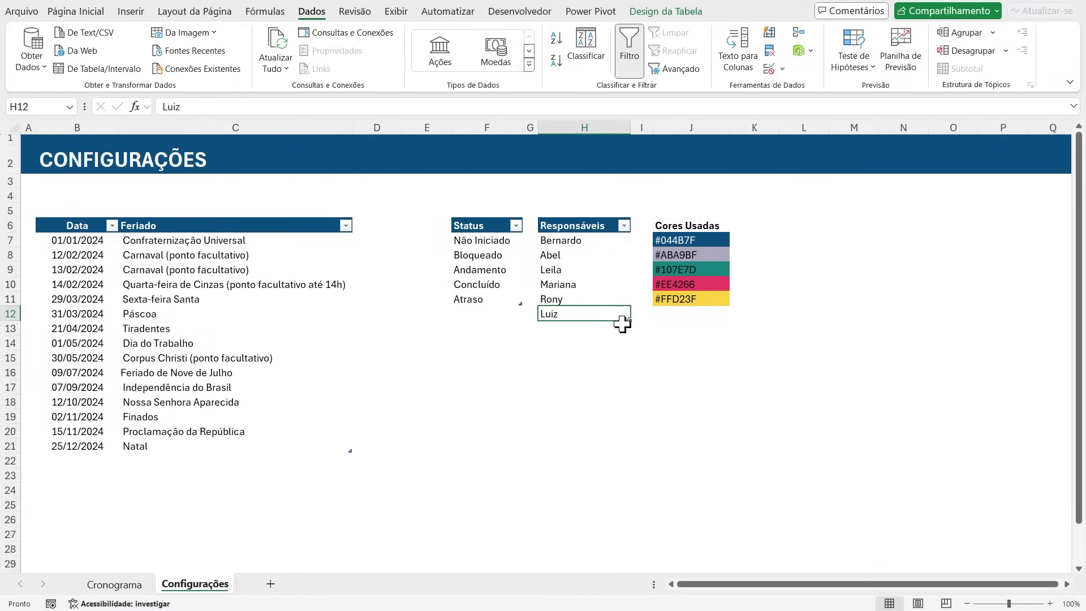
key(Delete)
drag(601, 401, 601, 388)
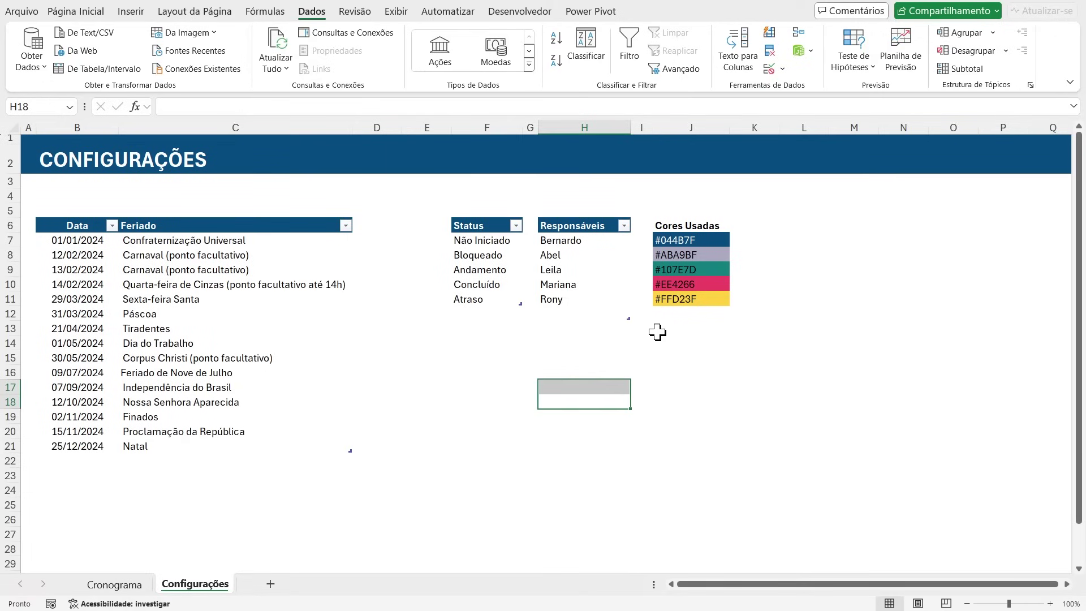
click(568, 312)
drag(643, 369, 617, 343)
click(593, 311)
click(566, 319)
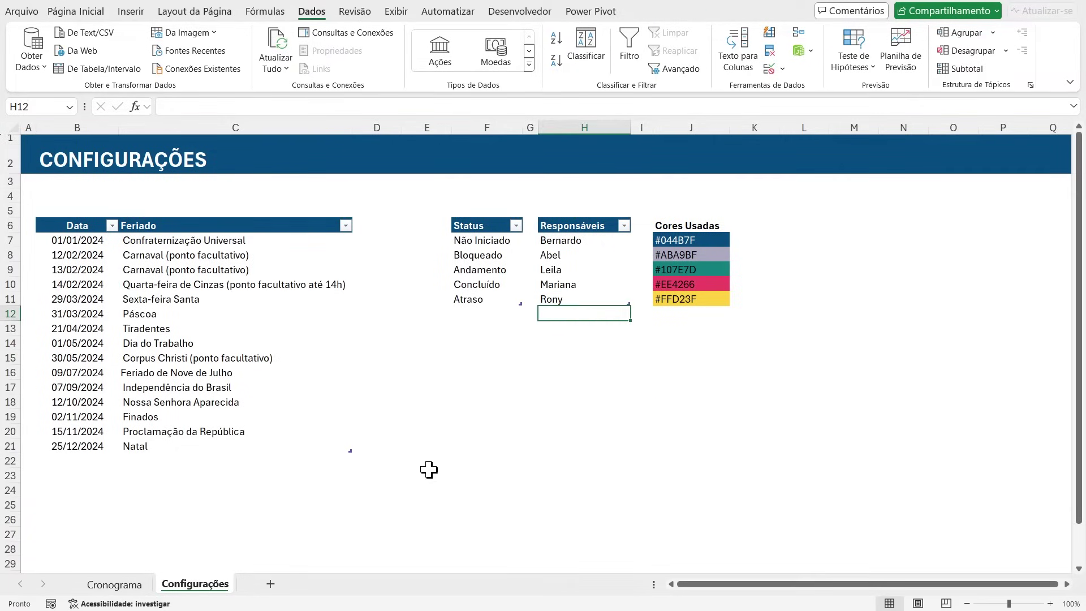
Step: Return to the Cronograma sheet and look over the task rows and timeline date headers
click(113, 584)
scroll(467, 335, down, 1)
scroll(466, 340, up, 1)
scroll(464, 346, down, 1)
scroll(463, 349, up, 1)
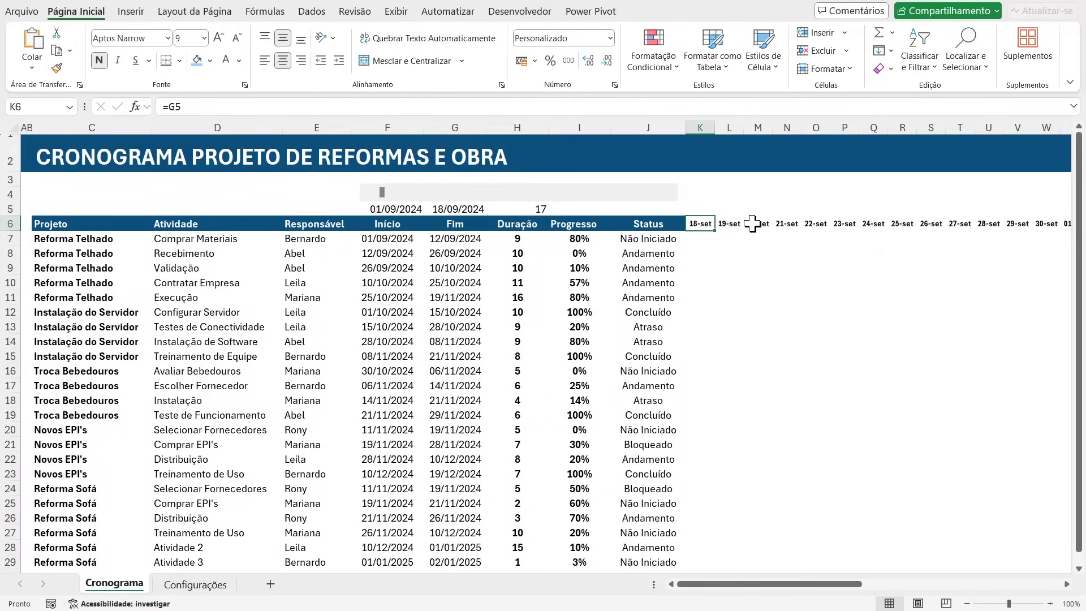
Step: Use the date scroll bar above the table to move the timeline's start date to 28/09/2024
mouse_move(819, 584)
mouse_down()
mouse_move(917, 582)
mouse_move(819, 572)
mouse_up()
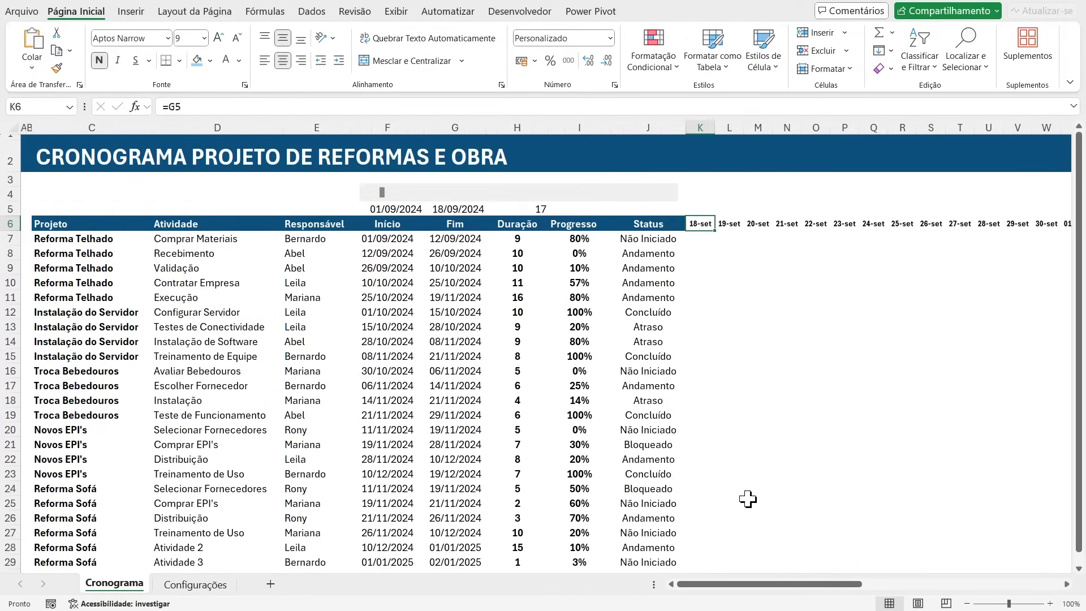
click(672, 201)
click(671, 202)
click(672, 202)
click(672, 201)
click(669, 197)
click(669, 196)
click(669, 196)
click(669, 196)
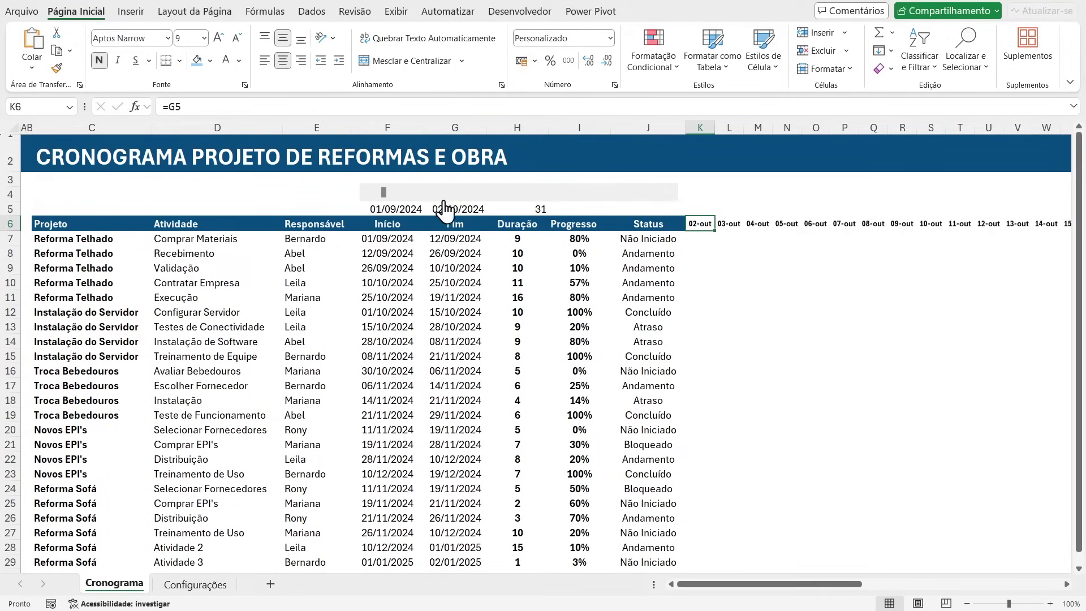
click(369, 193)
click(368, 192)
click(368, 193)
click(368, 193)
Step: Compare the September and October date headers in row 6 and the formulas behind them
click(718, 209)
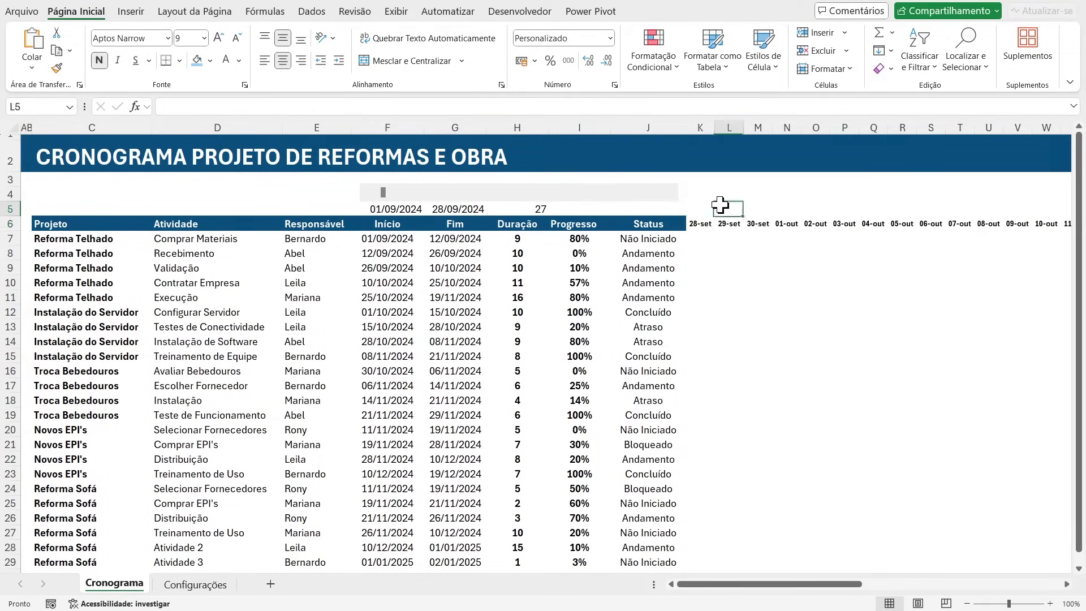
drag(721, 229, 757, 226)
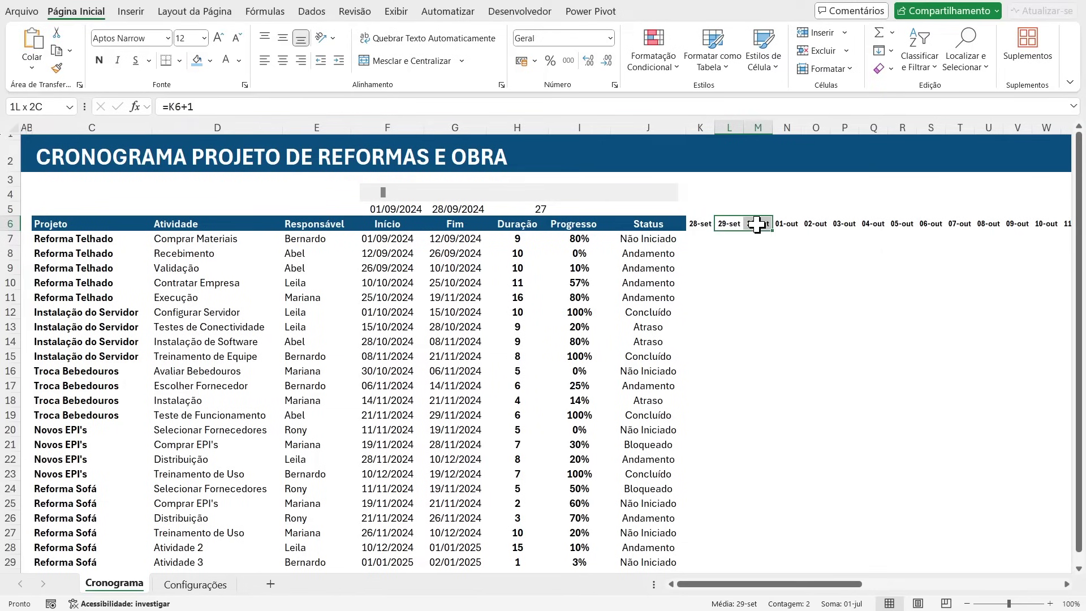
click(794, 224)
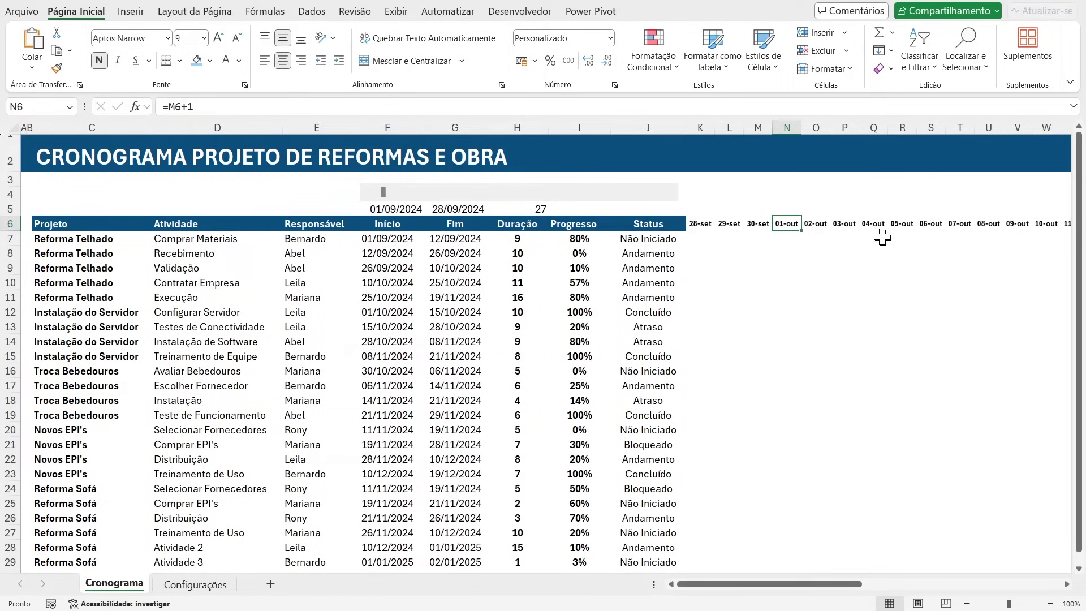
click(851, 225)
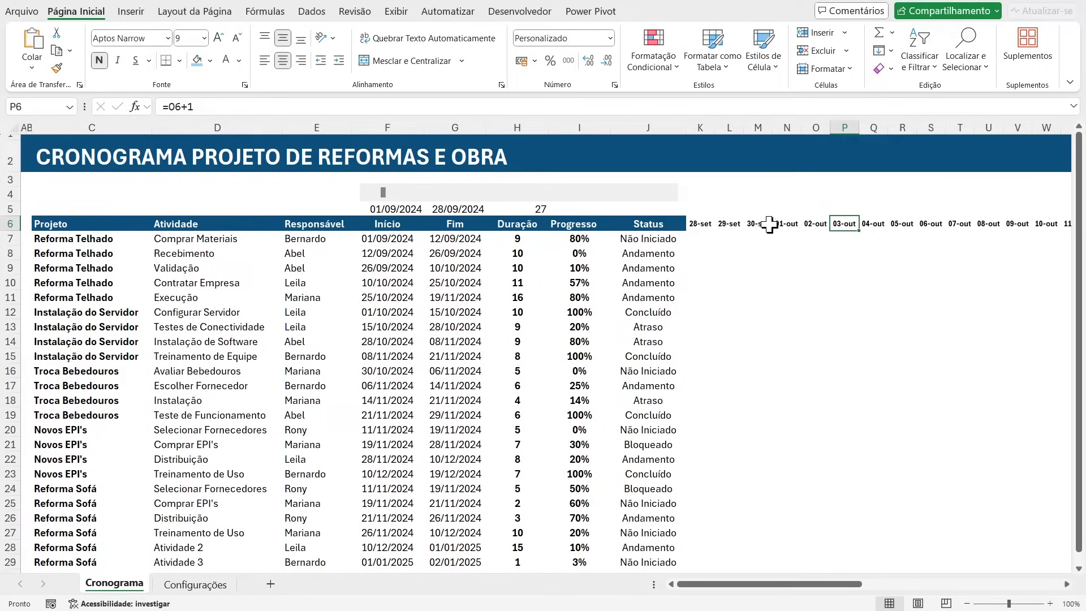
drag(704, 225, 758, 223)
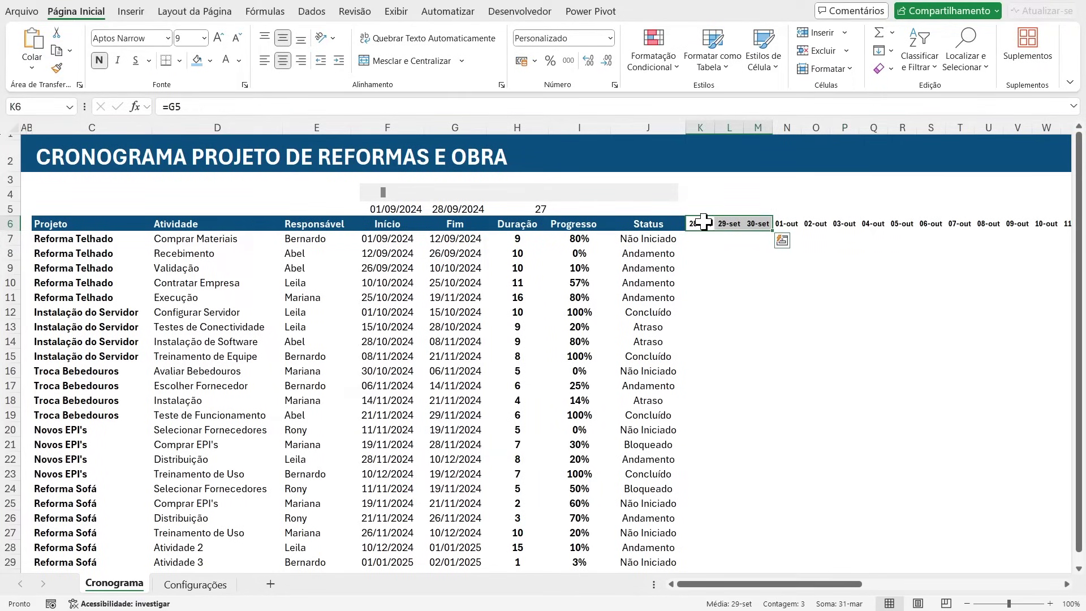
drag(793, 223, 902, 224)
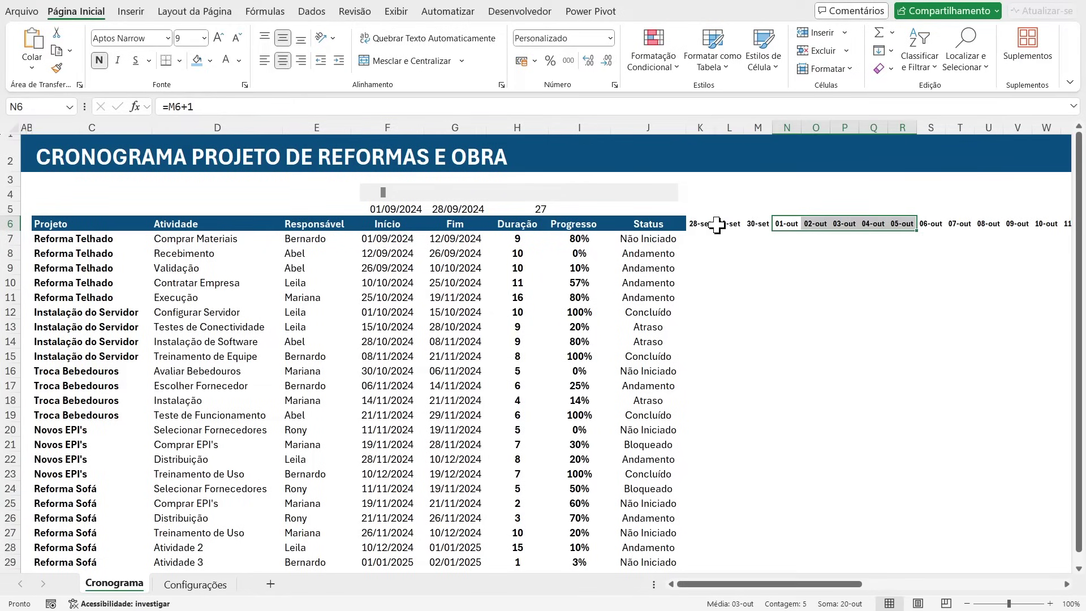
drag(789, 224, 962, 225)
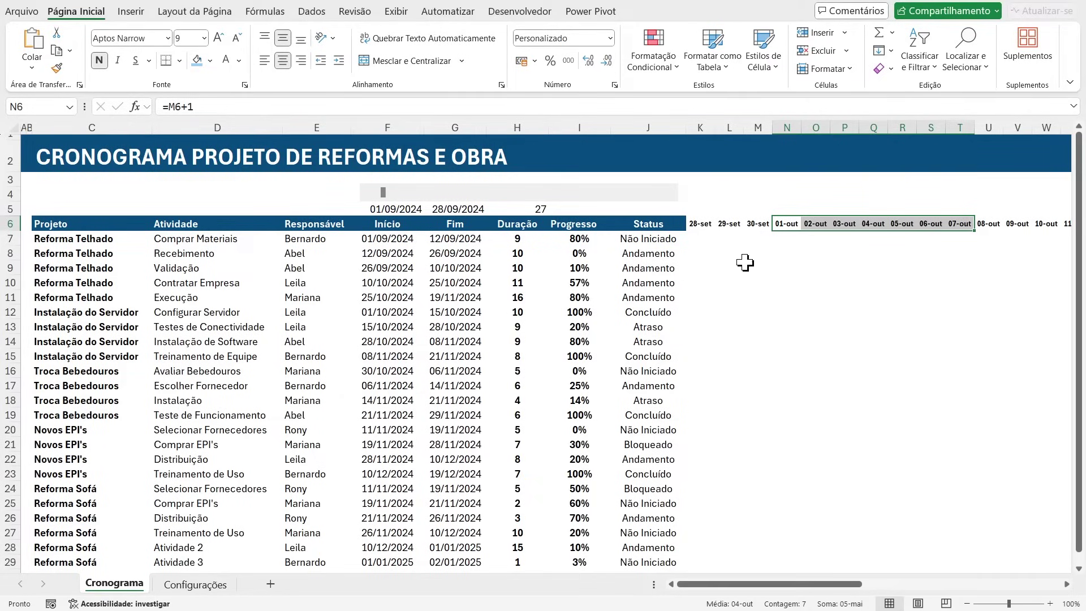
click(729, 224)
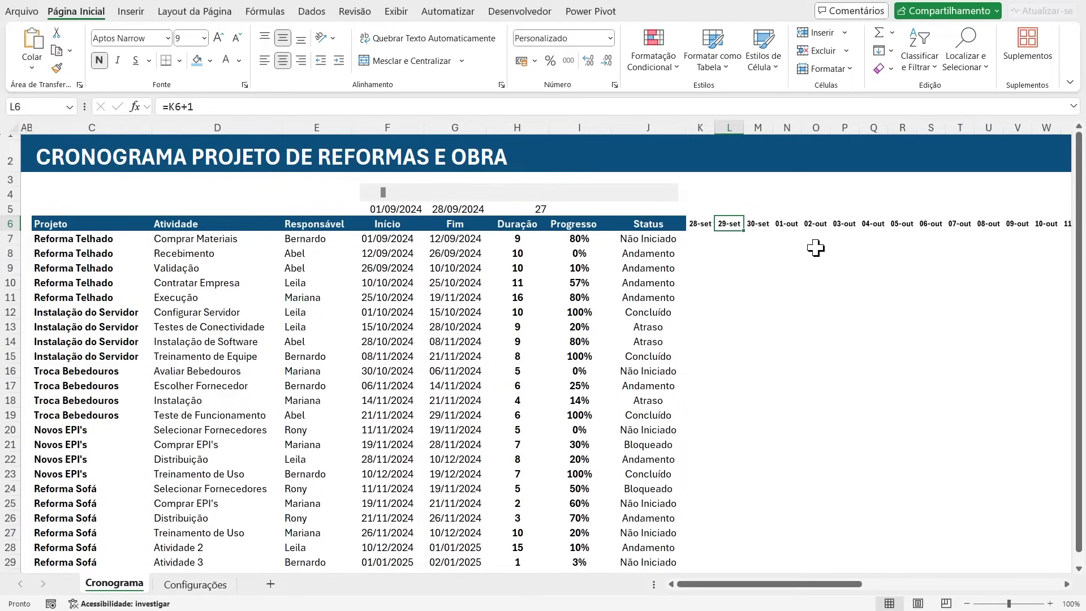
Step: Go through the timeline date headers in row 6 cell by cell, ending on the first date in K6
key(Left)
key(Right)
key(Left)
key(Left)
key(Right)
key(Right)
key(Right)
key(Right)
key(Right)
key(Right)
key(Right)
key(Right)
key(Right)
key(Right)
key(Right)
key(Right)
key(Right)
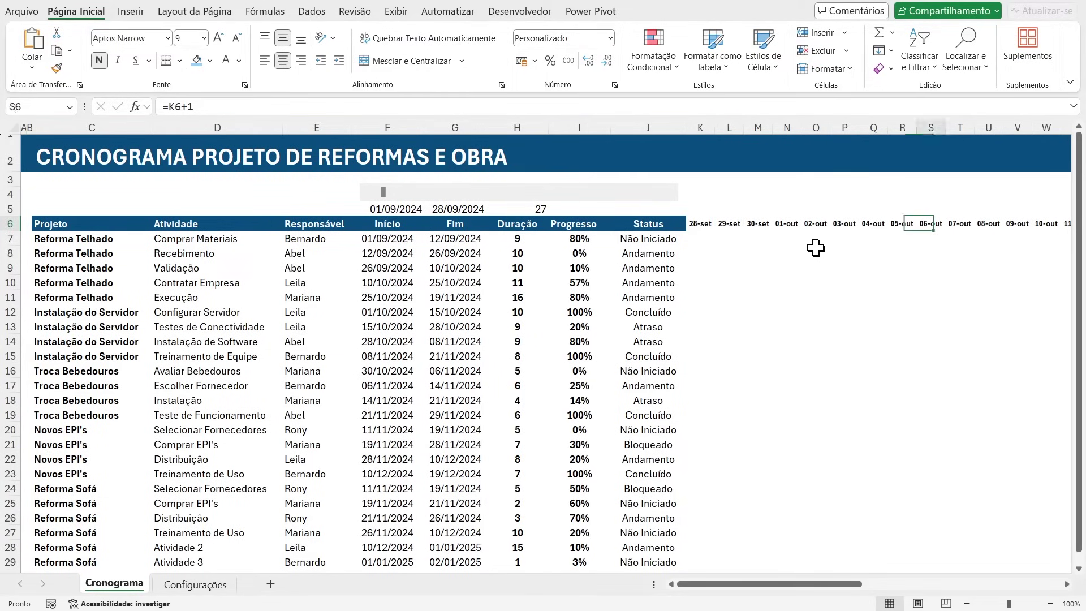
key(Left)
key(Left)
key(Left)
key(Left)
key(Left)
key(Left)
key(Left)
key(Left)
key(Left)
key(Left)
key(Left)
key(Left)
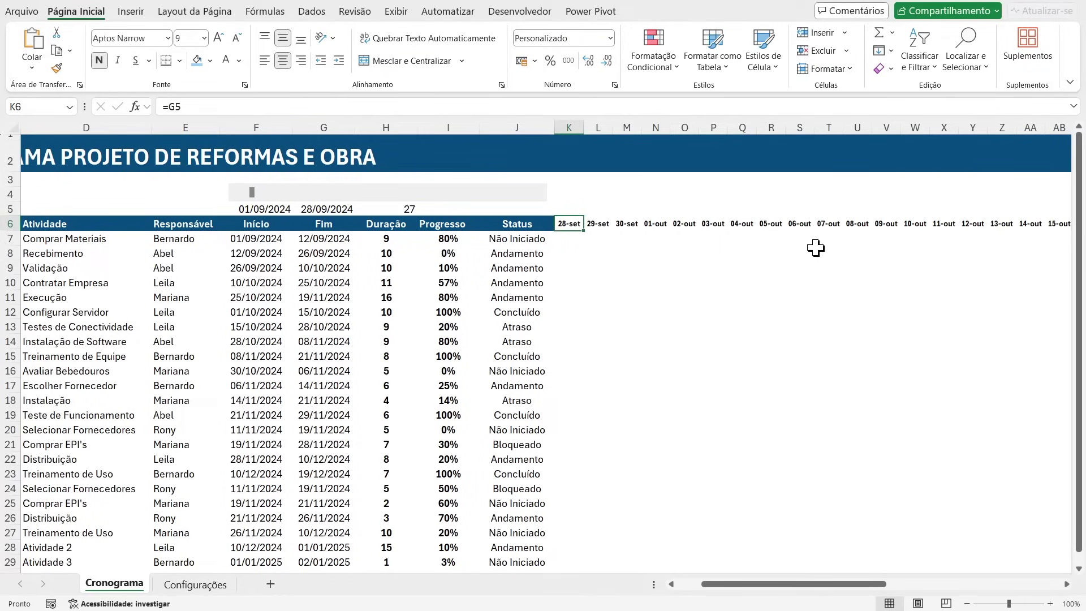
Step: Fill the timeline date headers K6:AO6 with the custom blue #66BBFA, derived from the header's dark blue
key(ctrl+shift+Right)
drag(804, 582, 650, 596)
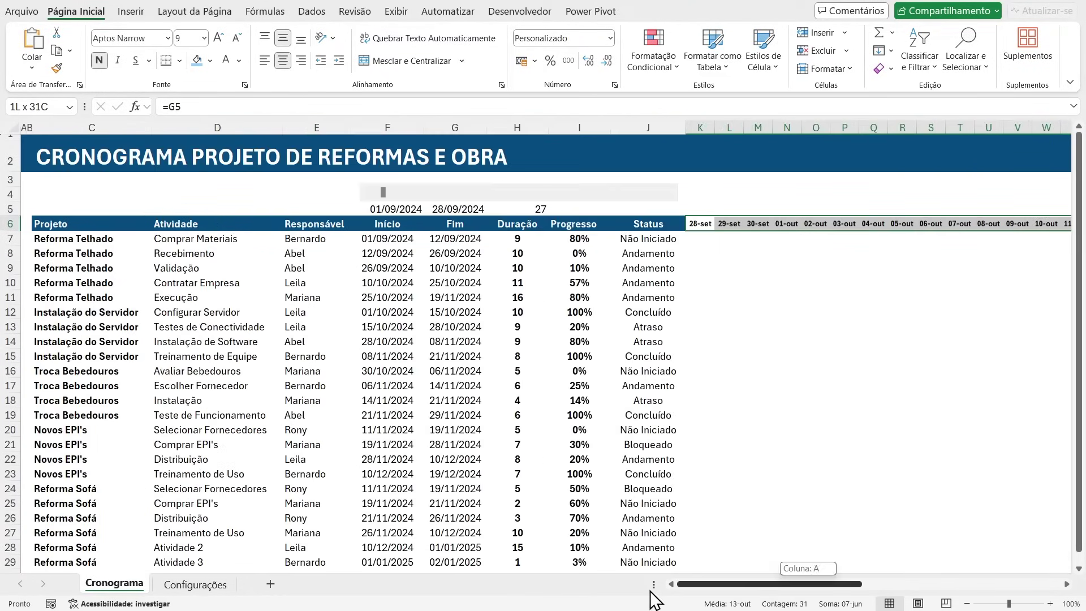
click(210, 60)
click(218, 322)
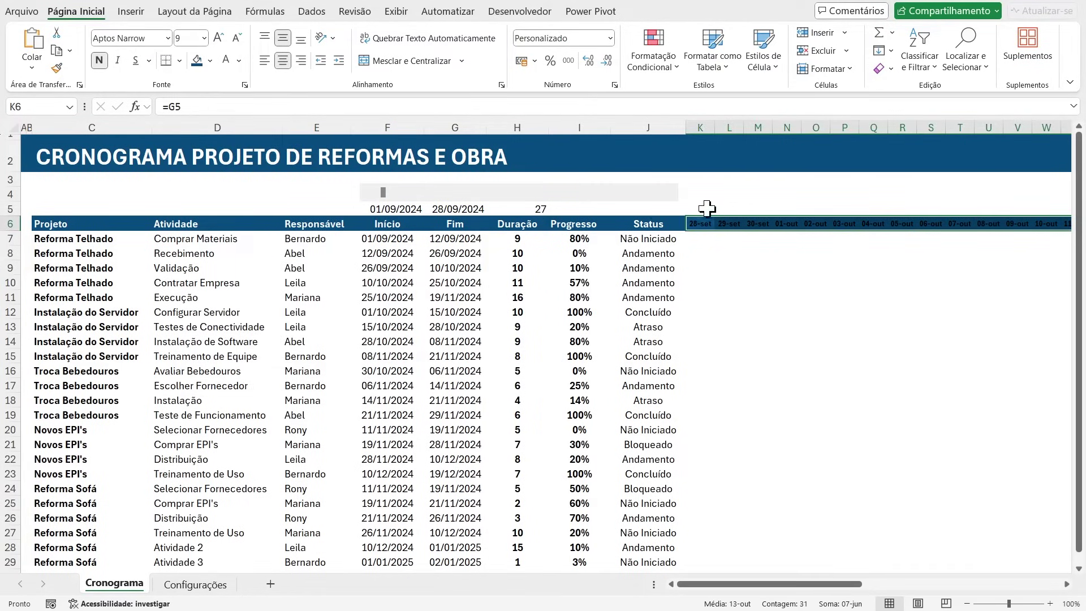
click(210, 61)
click(235, 367)
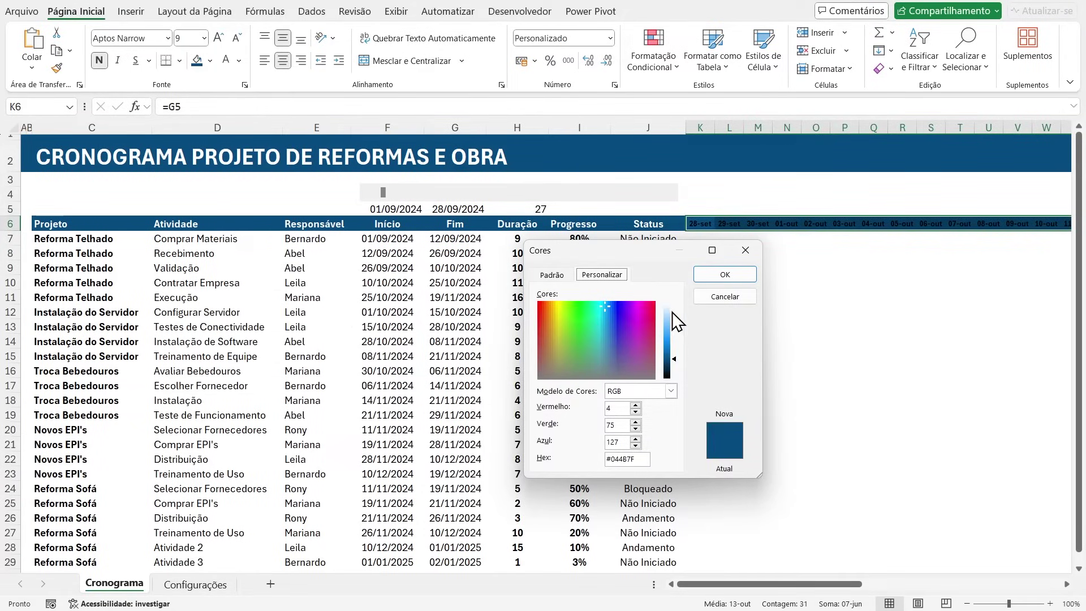
drag(674, 359, 673, 326)
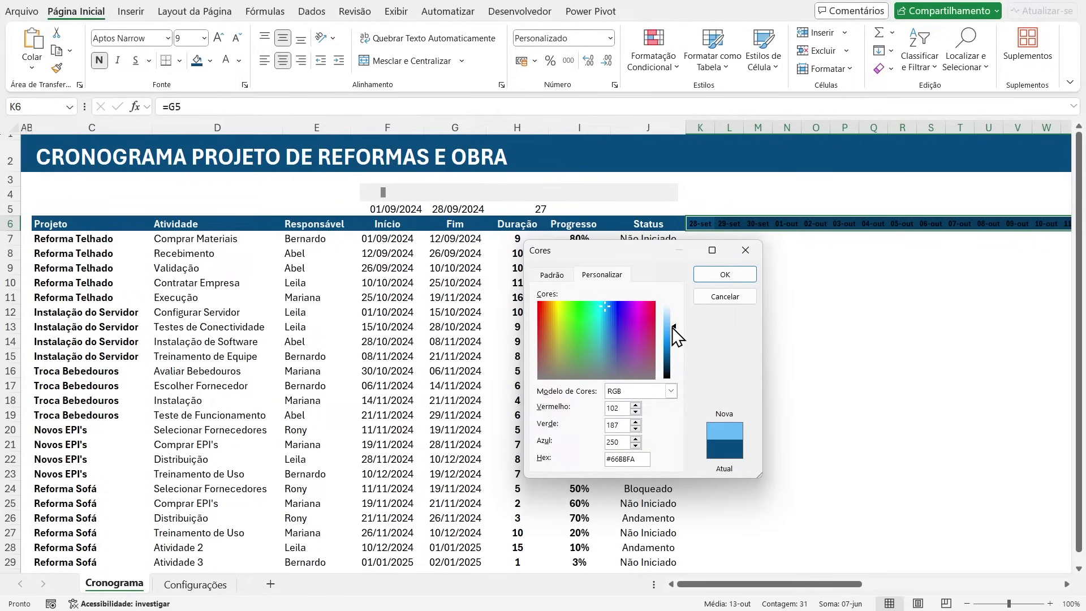
click(725, 274)
click(783, 267)
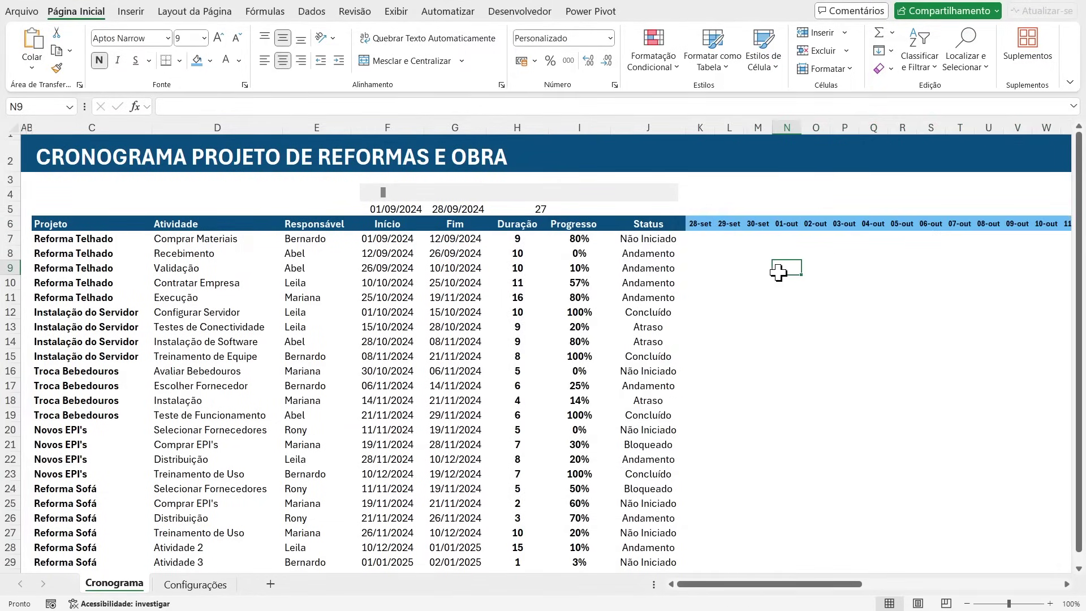
Step: Fill the timeline date headers K6:AO6 with the lighter custom blue #AAD9FC
click(699, 224)
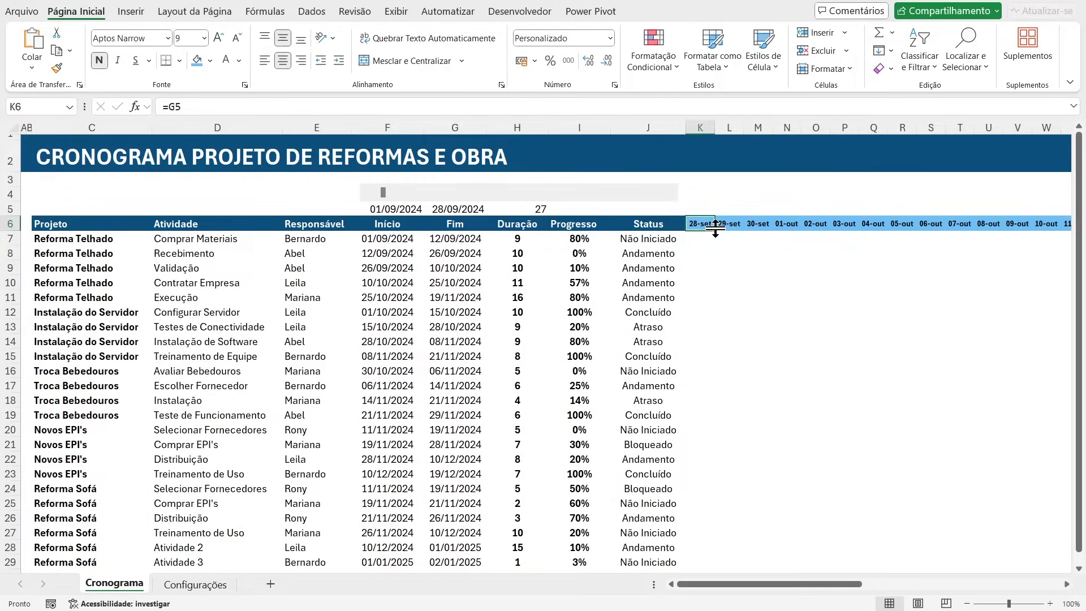
key(ctrl+shift+Right)
click(210, 61)
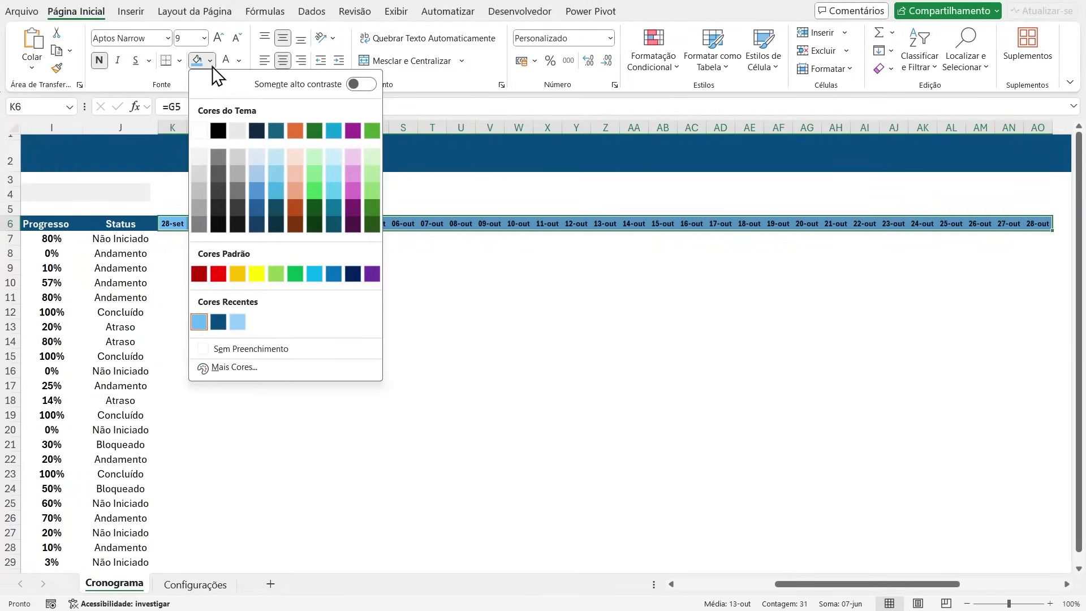
click(260, 368)
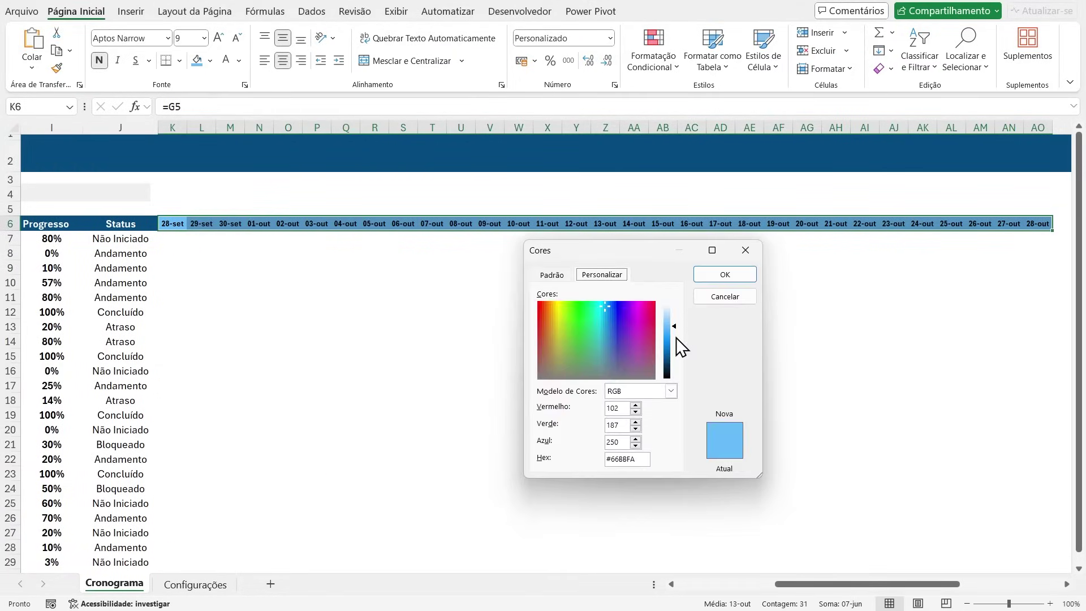
drag(679, 327, 676, 317)
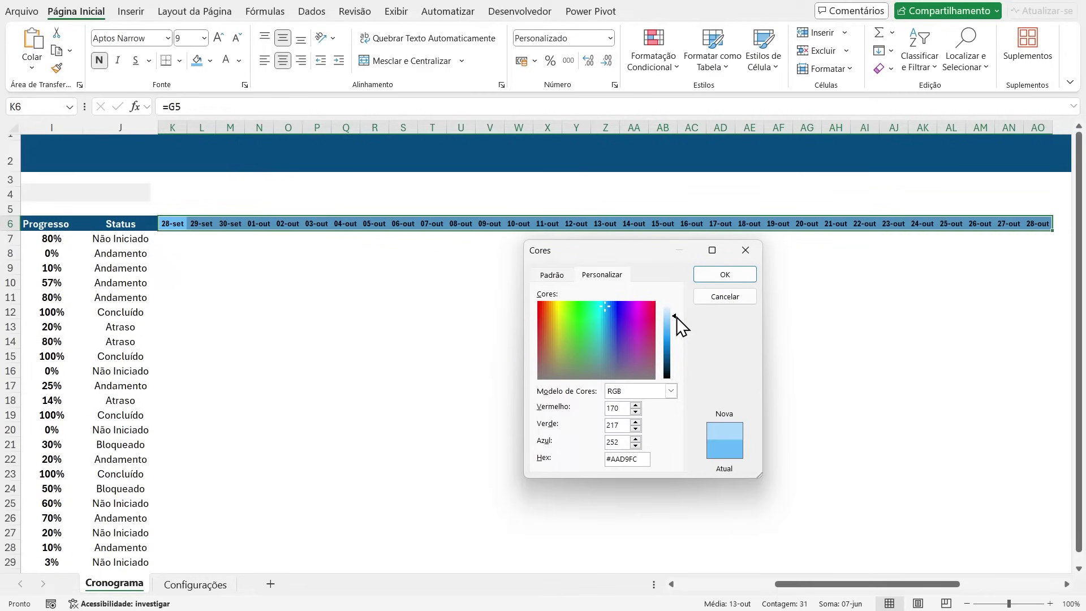
click(714, 275)
click(432, 341)
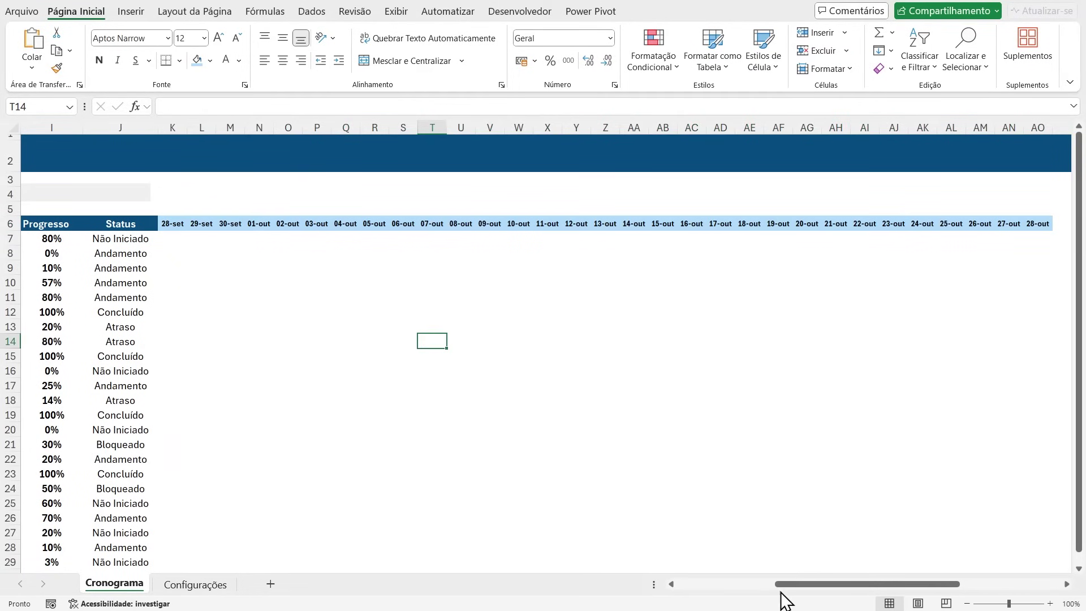
drag(815, 582, 688, 582)
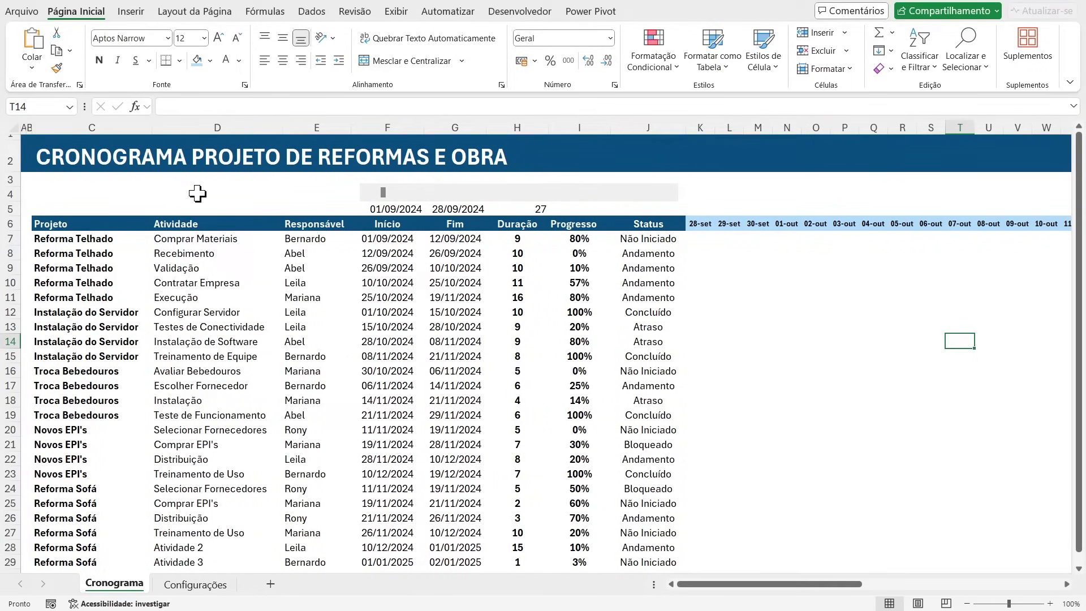
Step: Enter a weekend test in D4 that compares DIA.DA.SEMANA(K6;2) with 6
click(673, 67)
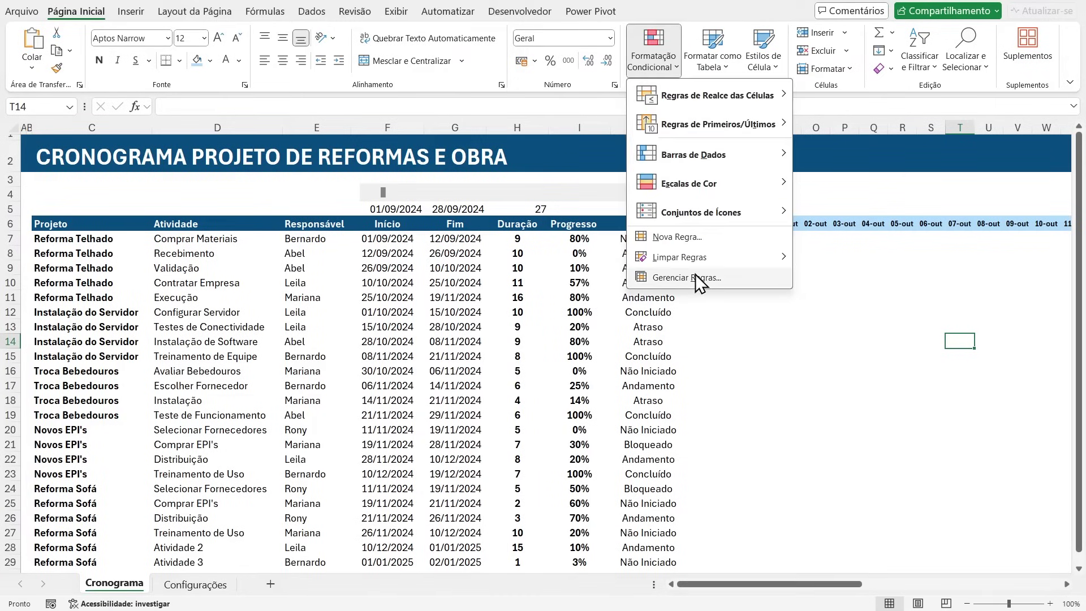
click(184, 188)
click(185, 193)
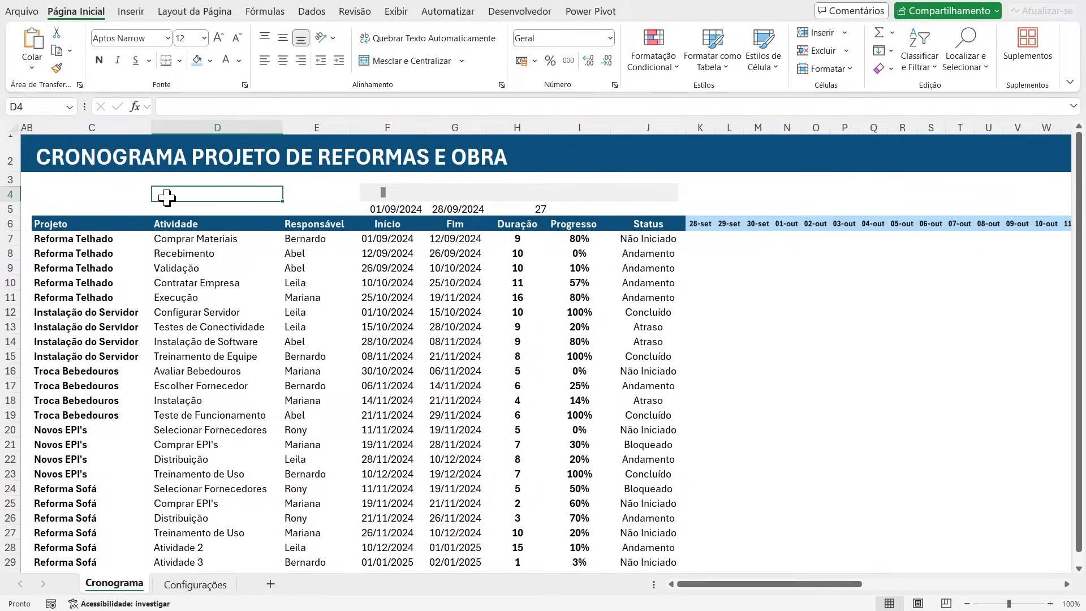
text(=)
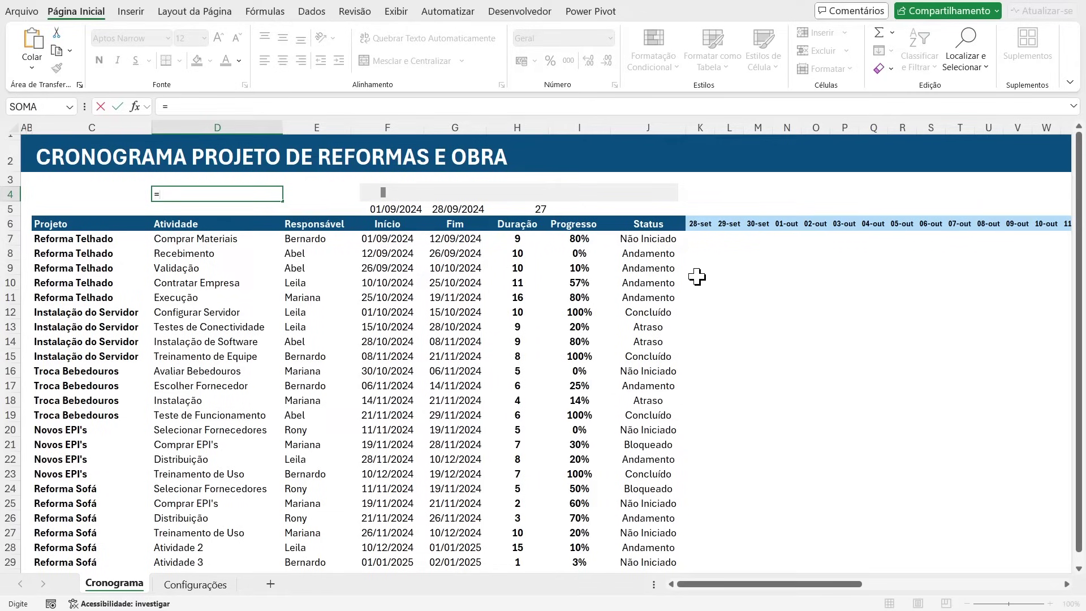
text(dia)
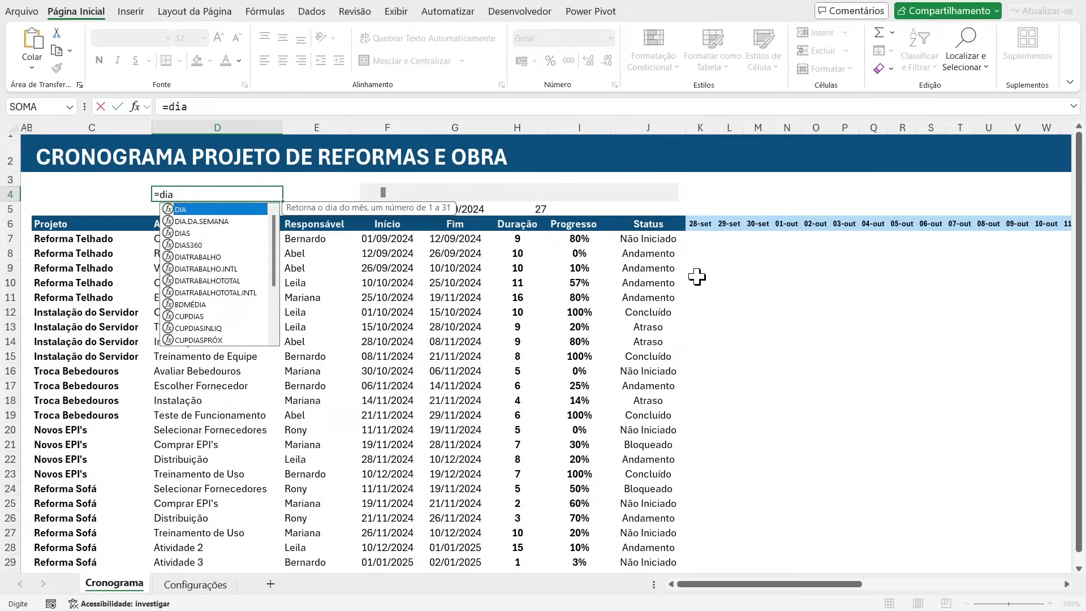
key(Down)
key(Tab)
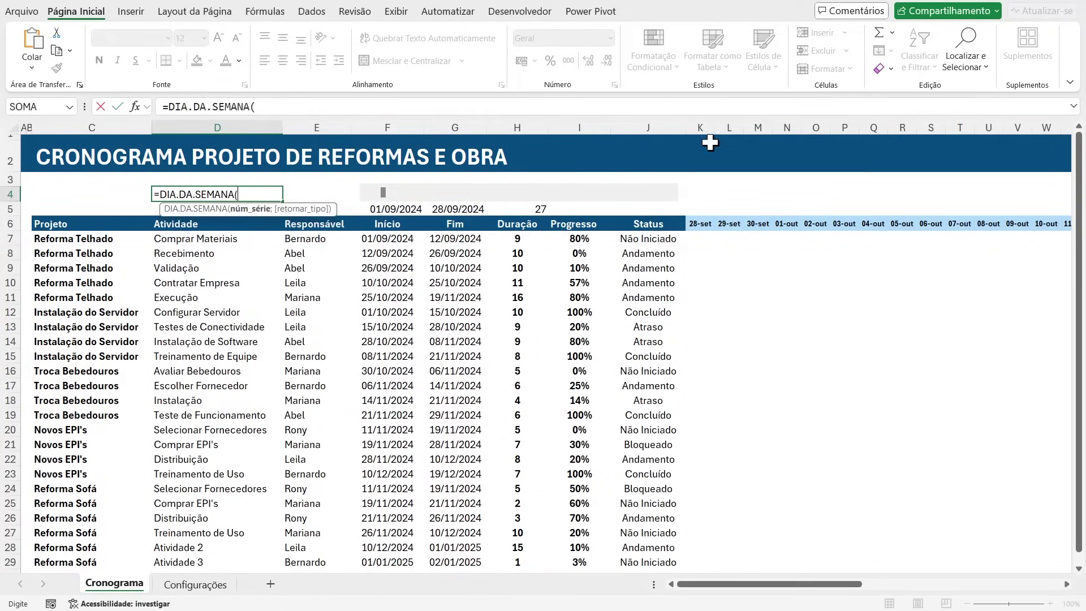
click(699, 224)
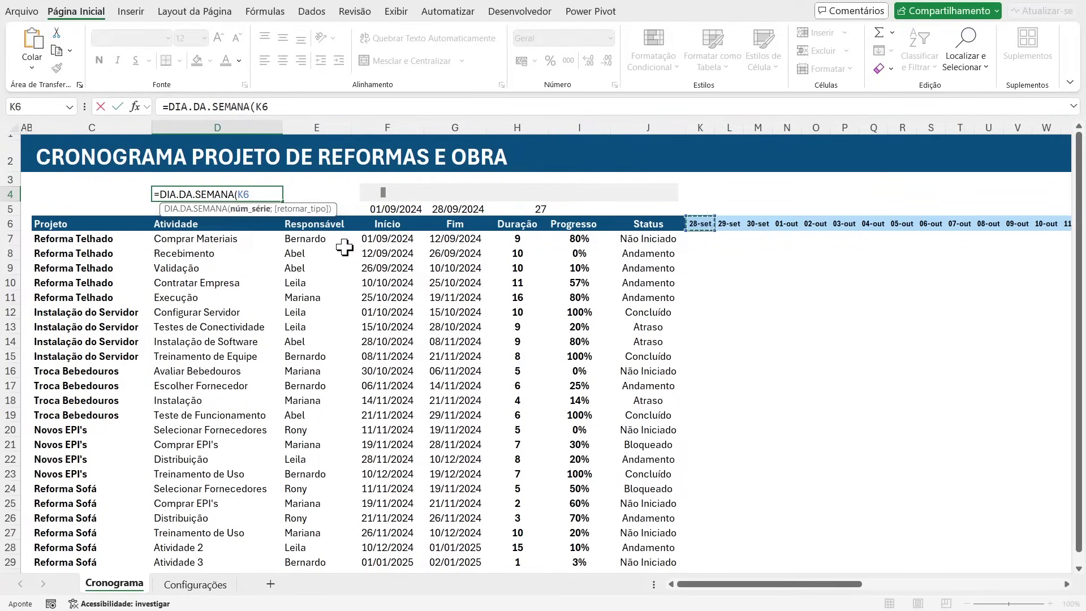
text(;)
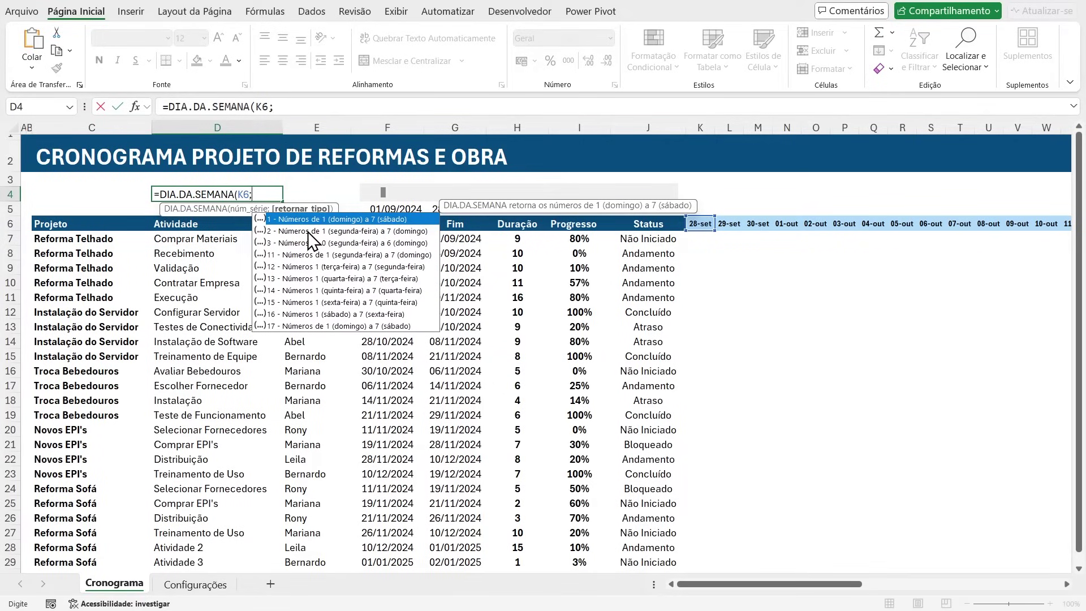
text(2)
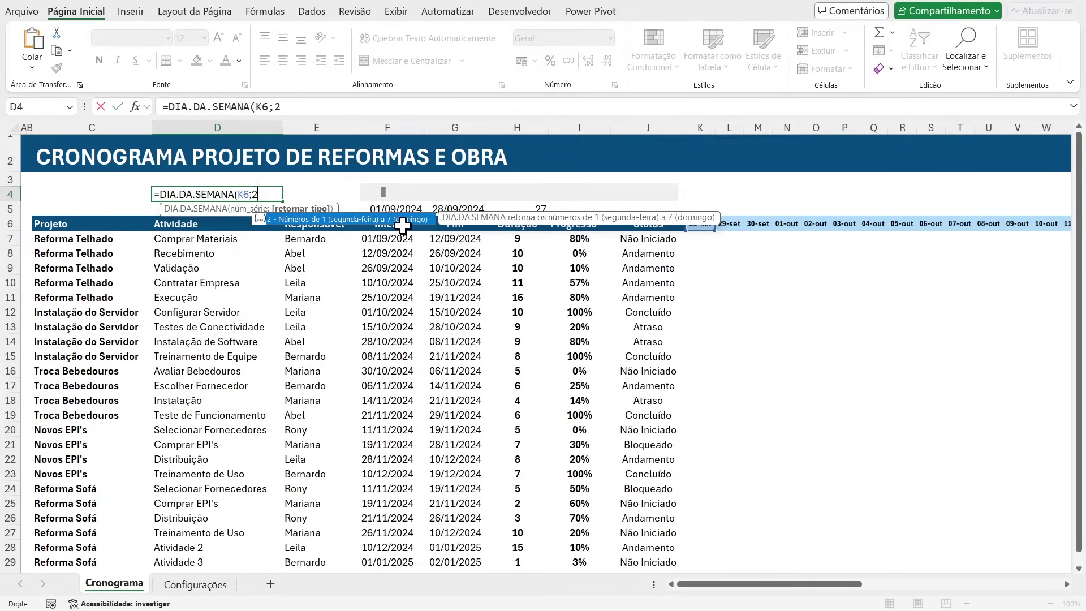
text())
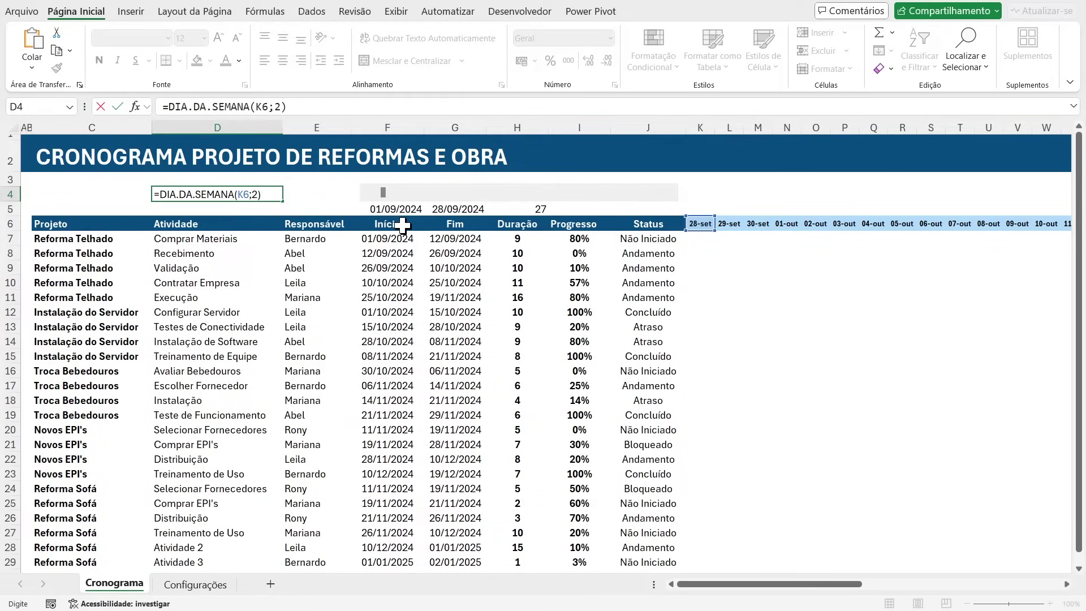
text(6)
key(Return)
Step: Check the weekend test in D4 by moving the timeline start to 30/09/2024 and back to 28/09/2024
click(693, 224)
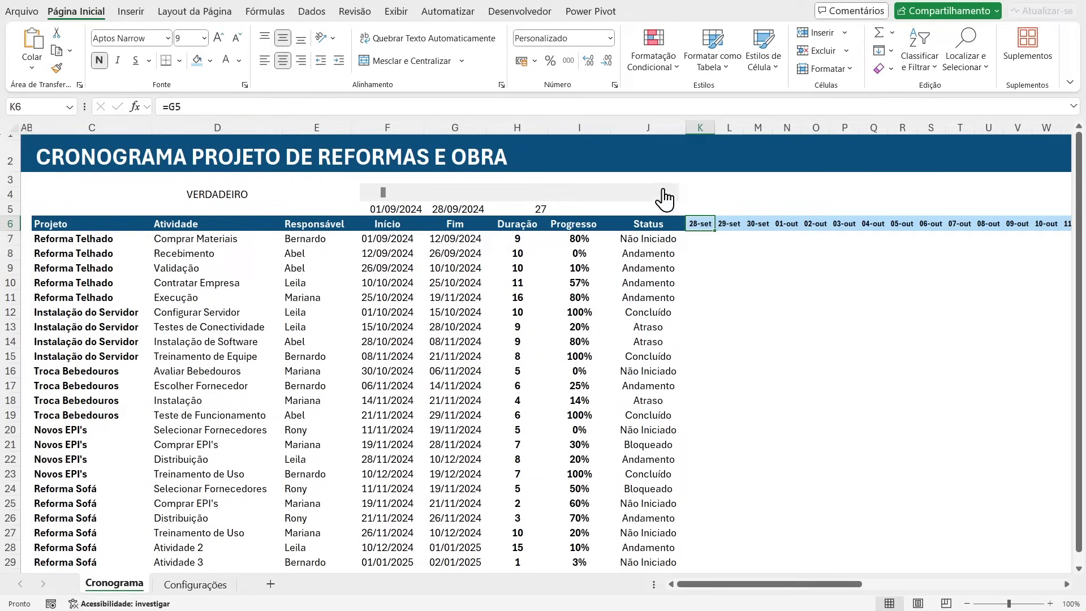
click(668, 194)
click(669, 194)
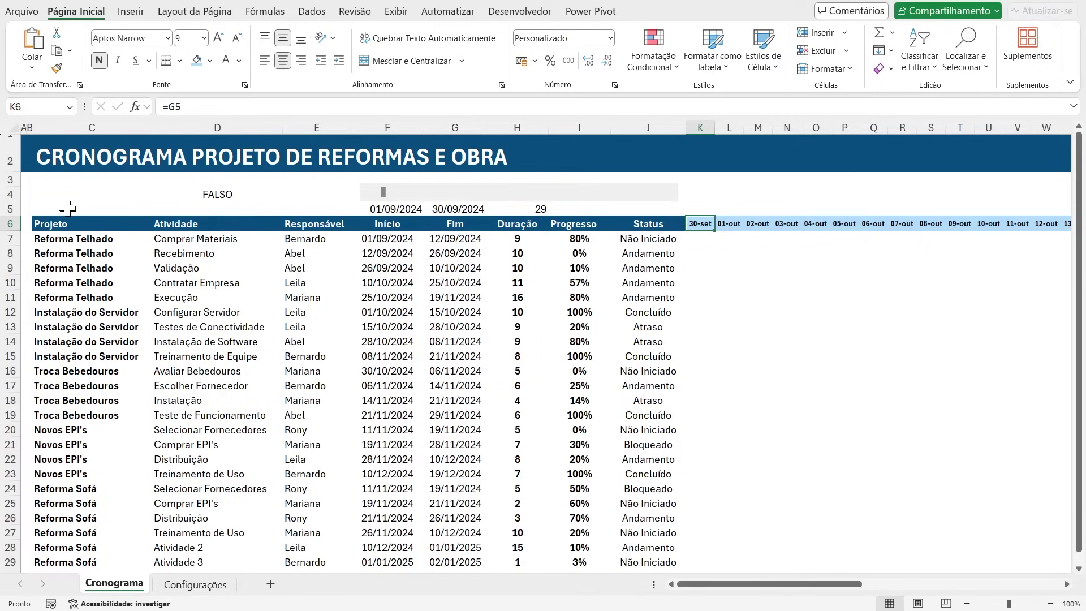
click(368, 193)
click(368, 193)
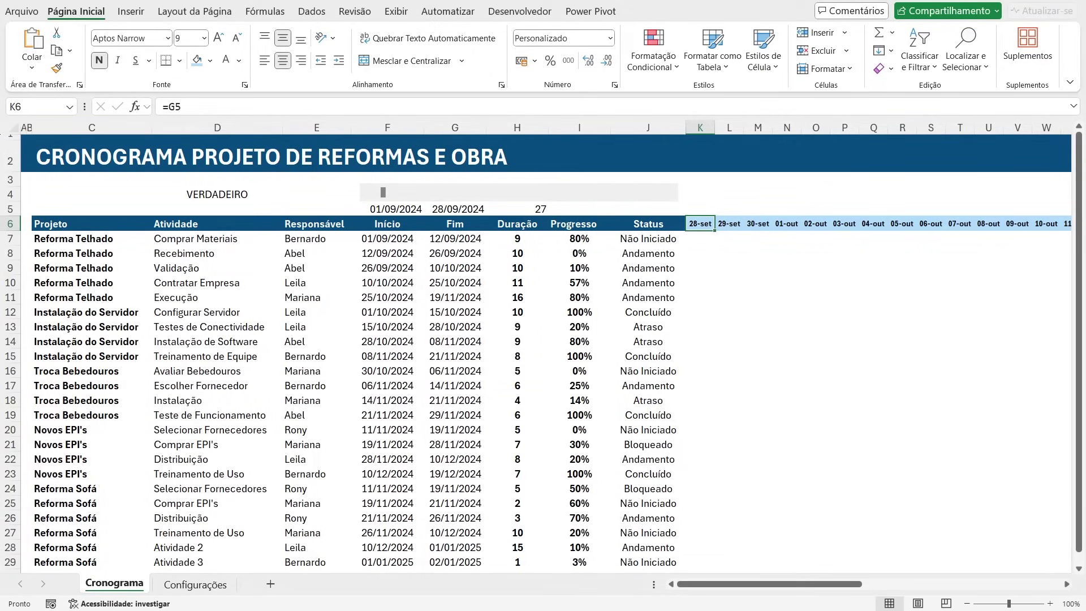
Step: Bring up September 2024 in the system calendar to check the weekdays of the timeline dates
key(super+n)
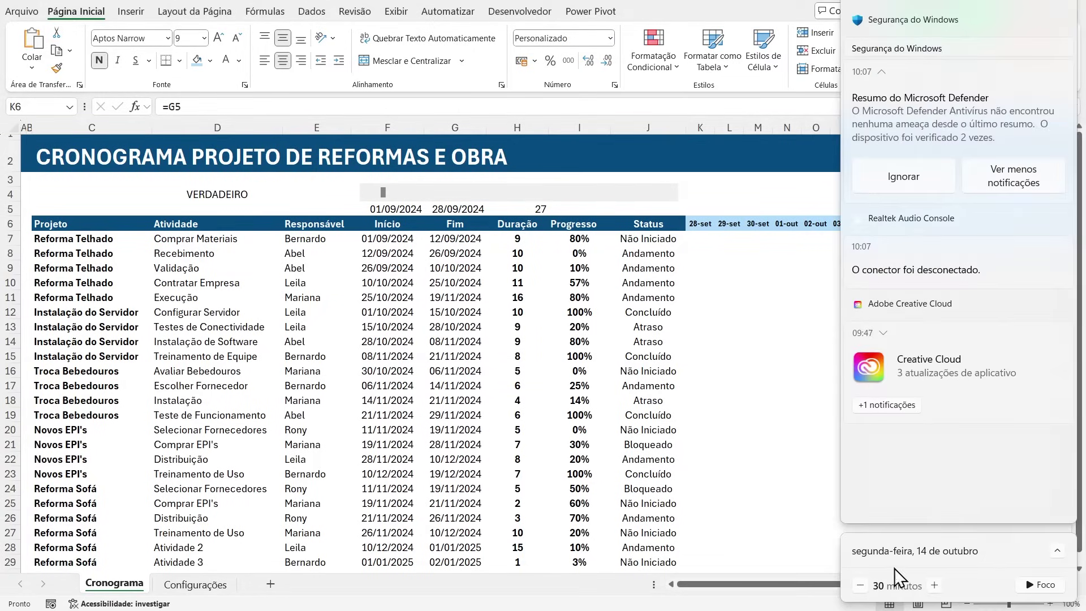
click(1057, 552)
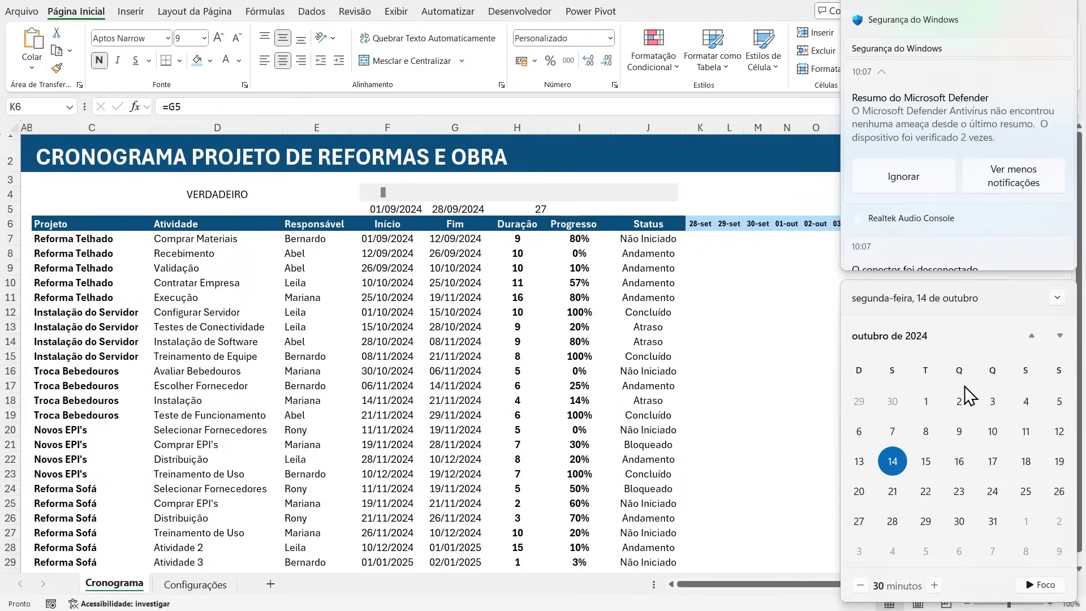
click(1031, 336)
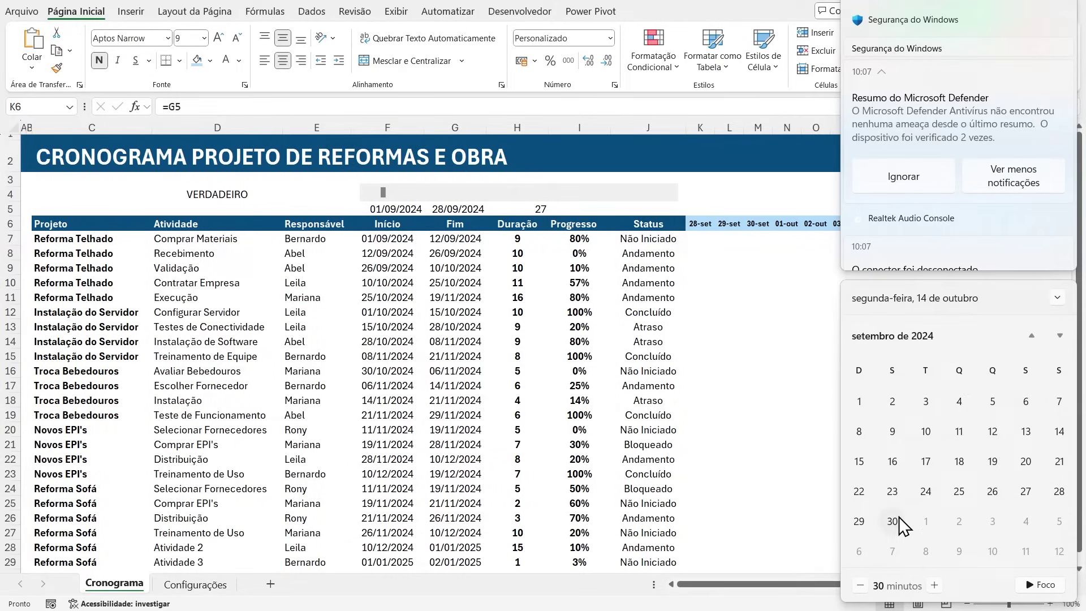
Step: Check the weekend test in D4 by stepping the timeline start to 27/09/2024, up to 30/09/2024 and back to 28/09/2024
click(367, 195)
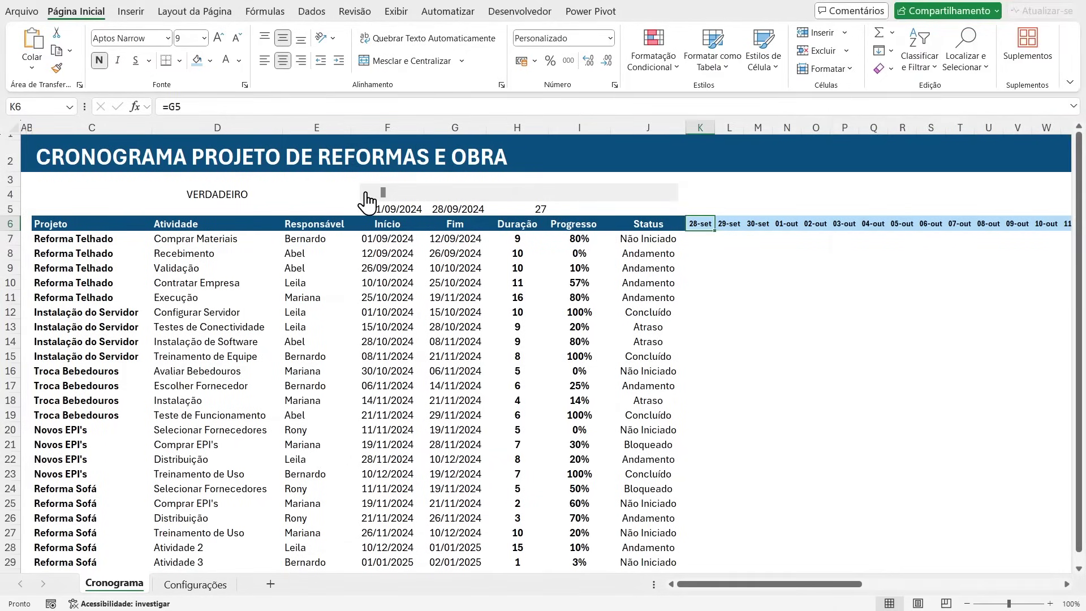
click(367, 195)
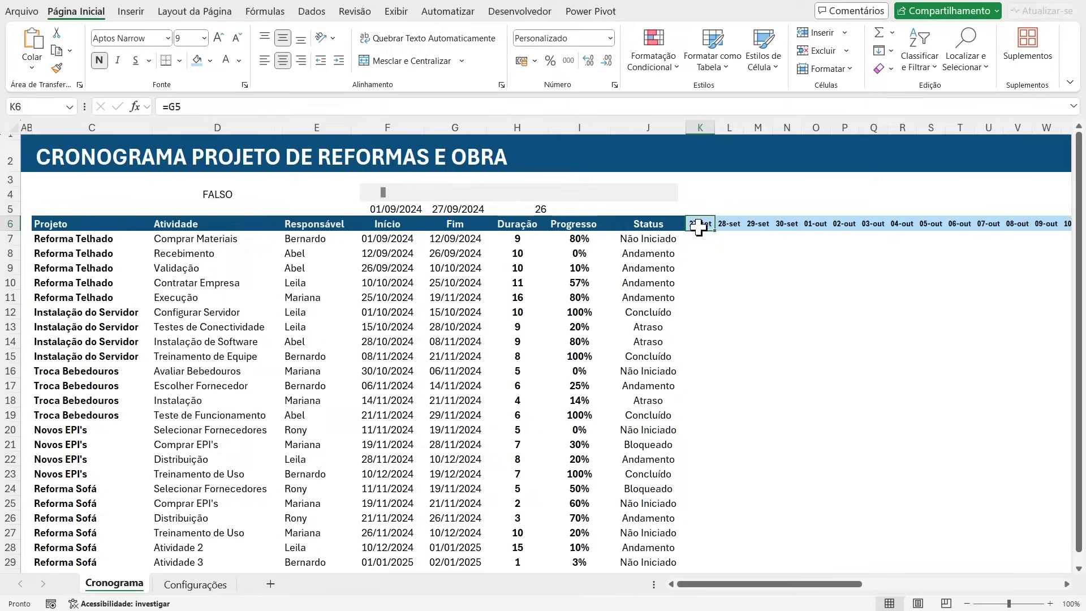
click(672, 193)
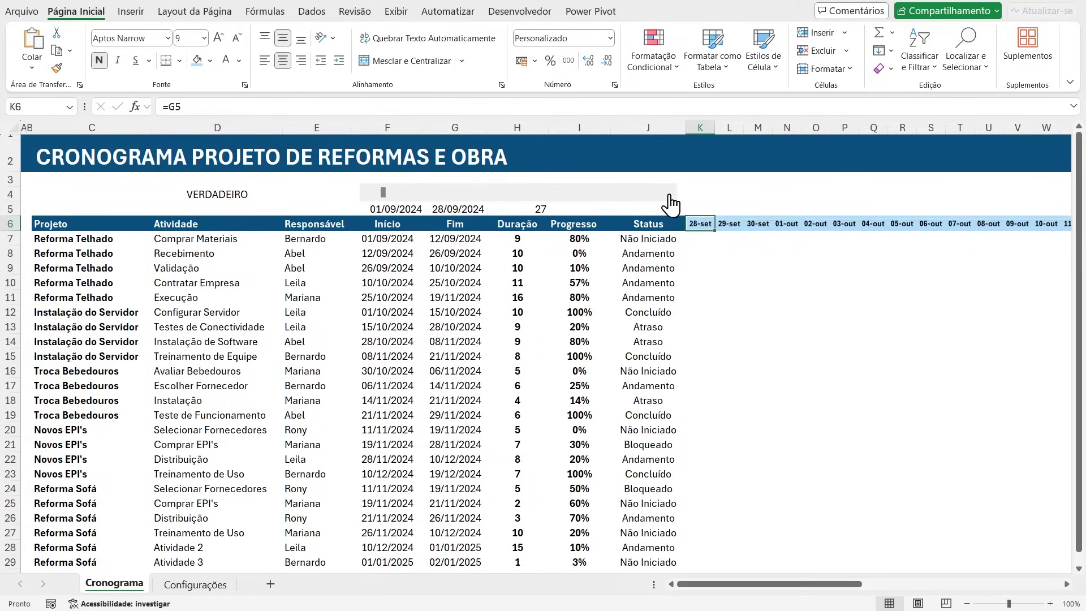
click(672, 195)
click(672, 195)
click(365, 193)
click(365, 193)
Step: Extend the weekend test in D4 with a CORRESP lookup of K6 in the named range cDataFeriado
double_click(192, 194)
click(278, 194)
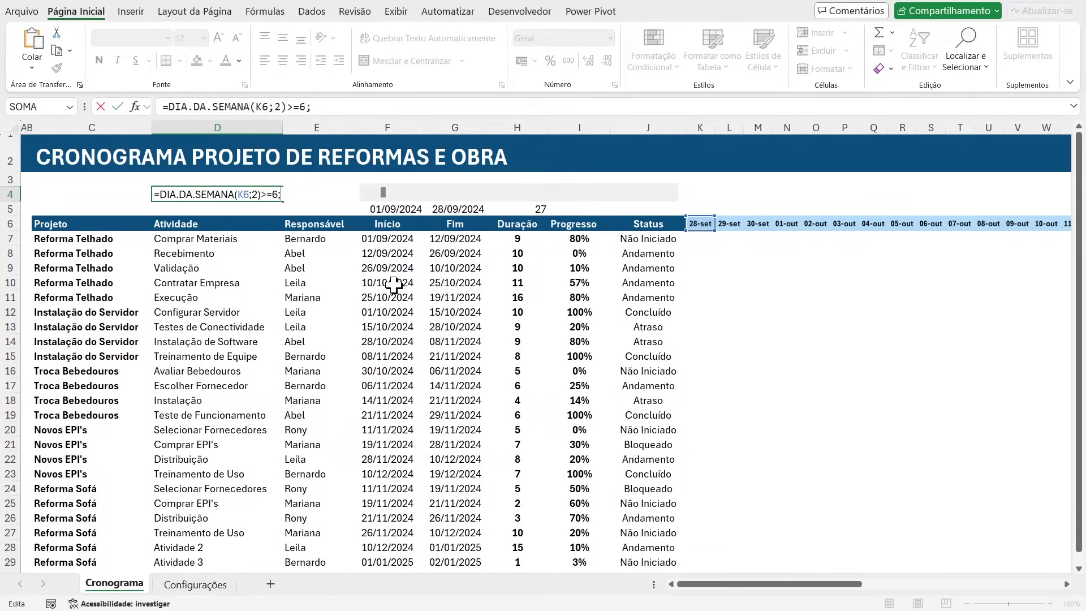
text(corre)
text(s)
key(Tab)
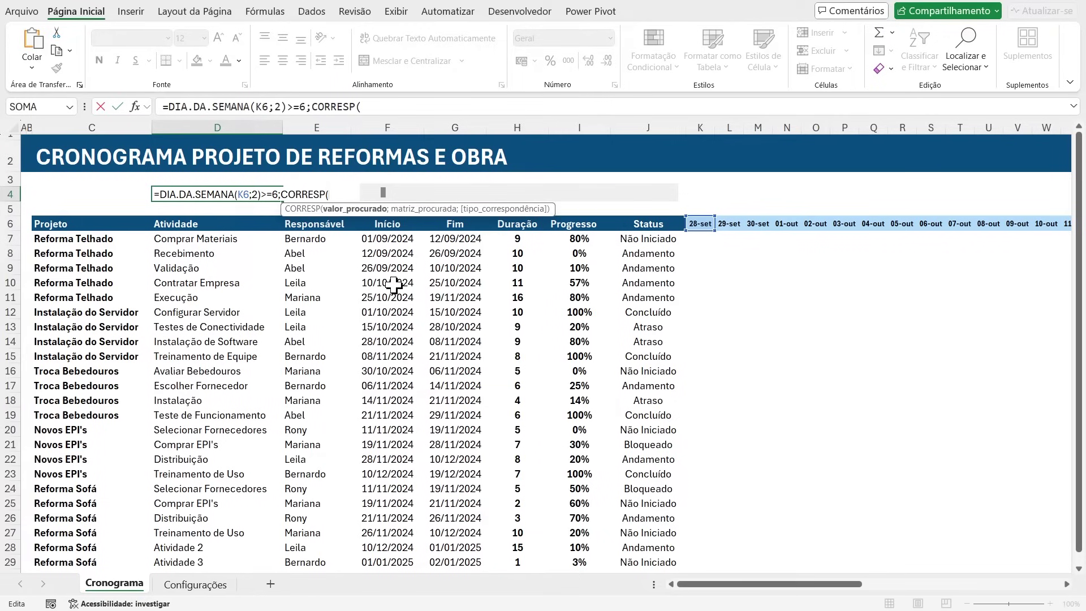
click(699, 223)
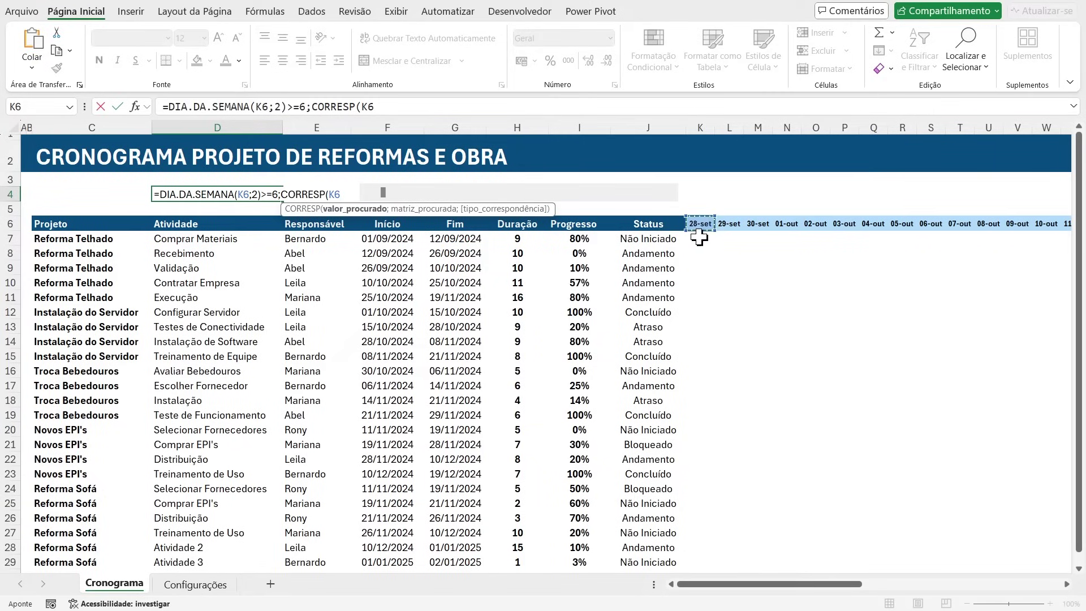
text(;)
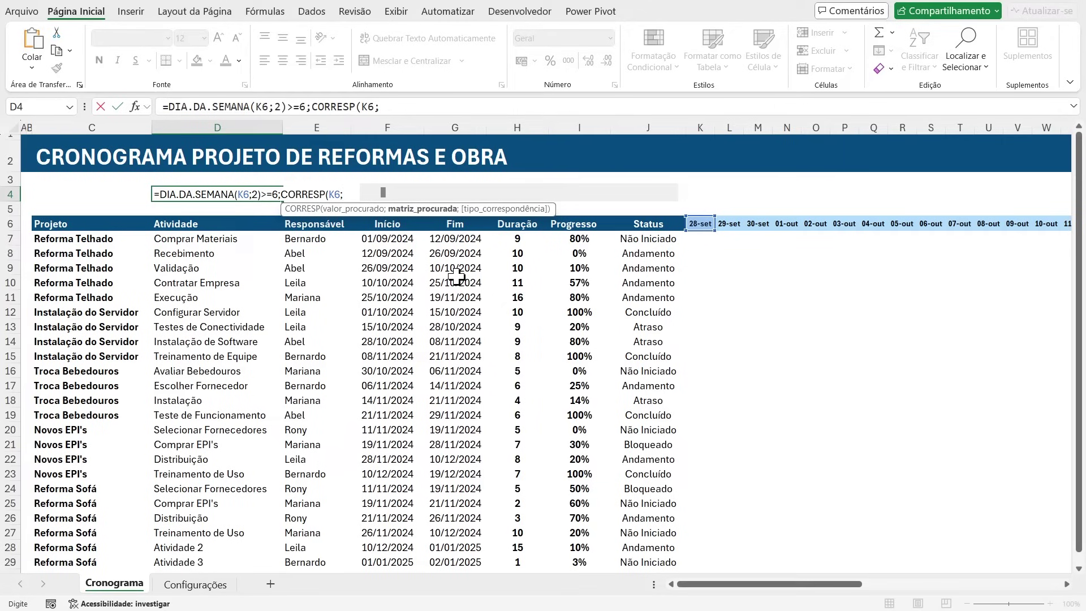
text(cData)
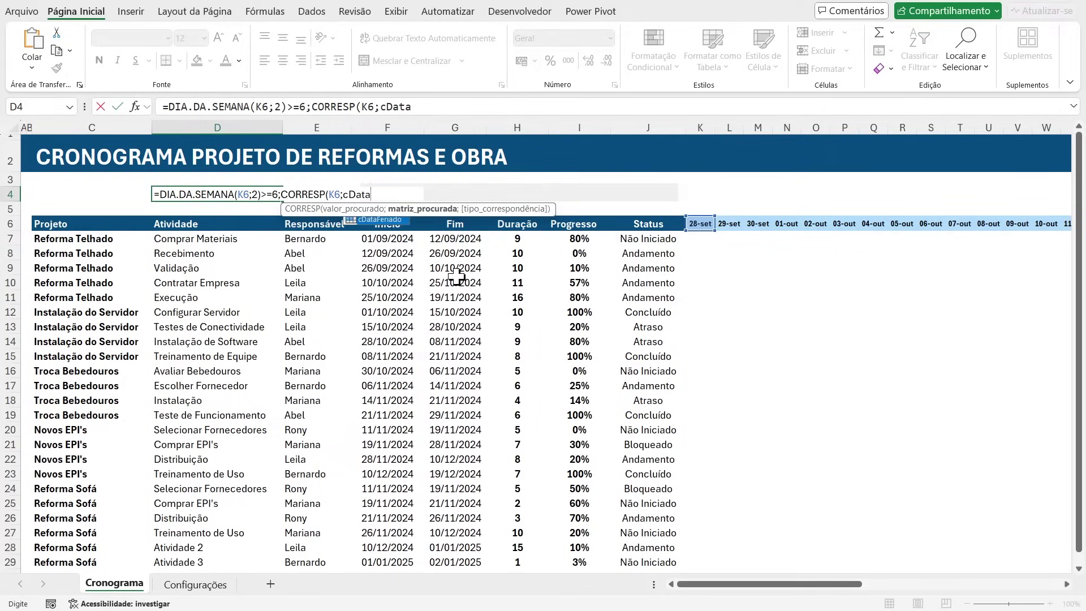
key(Tab)
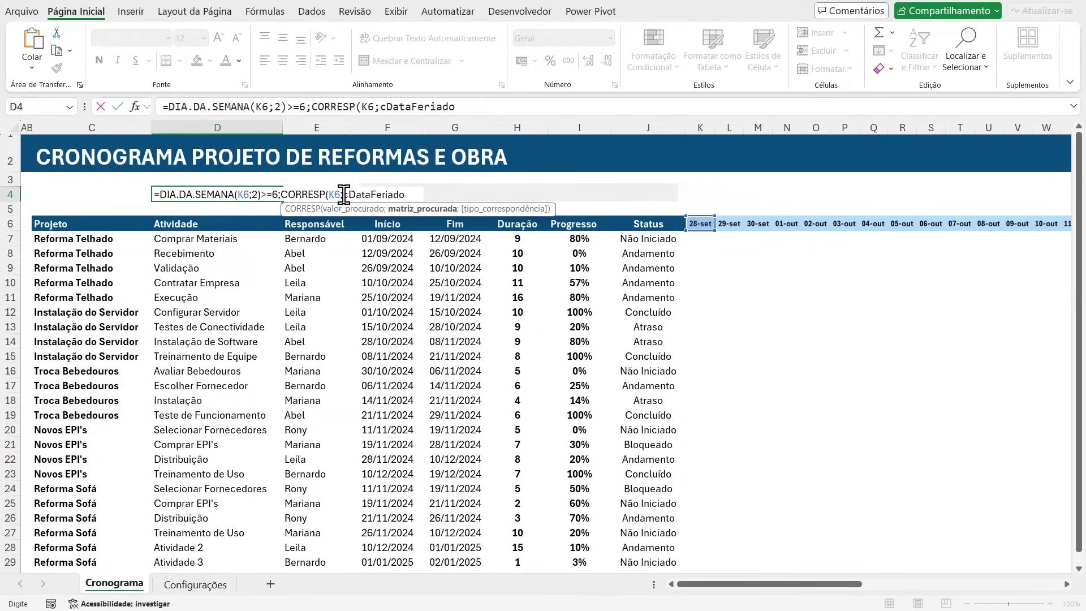
Step: Preview the cDataFeriado values, set the CORRESP match type to 0 for an exact match and close the function
drag(343, 194, 406, 194)
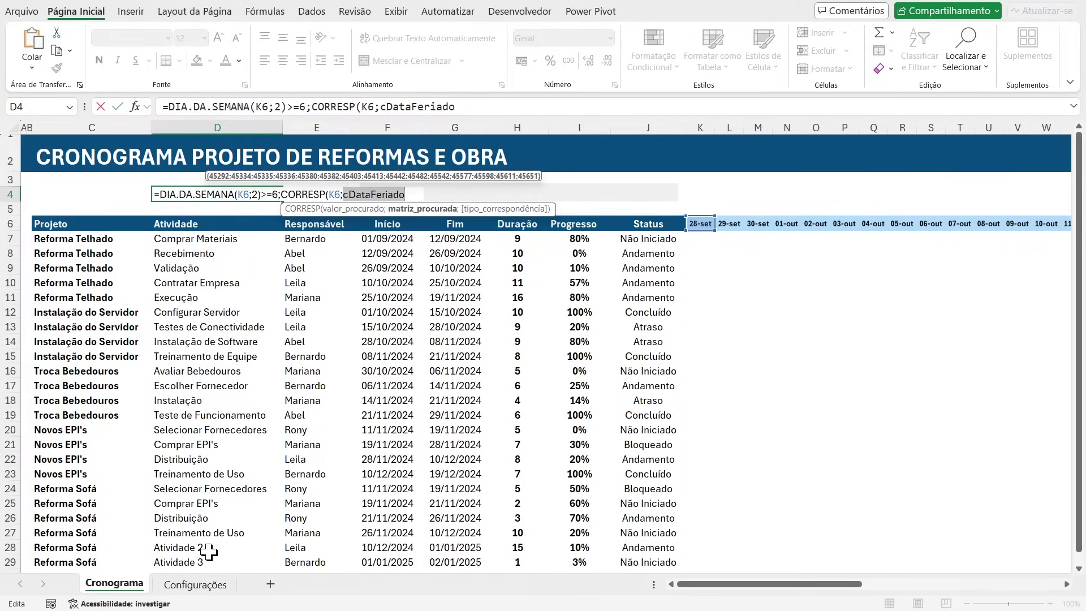
click(413, 194)
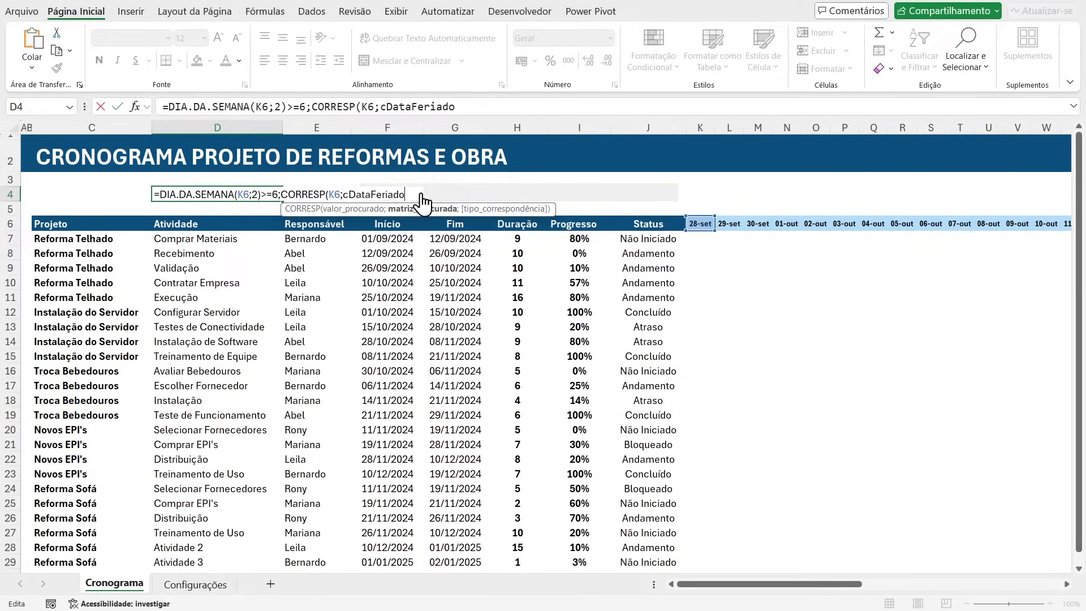
text(;)
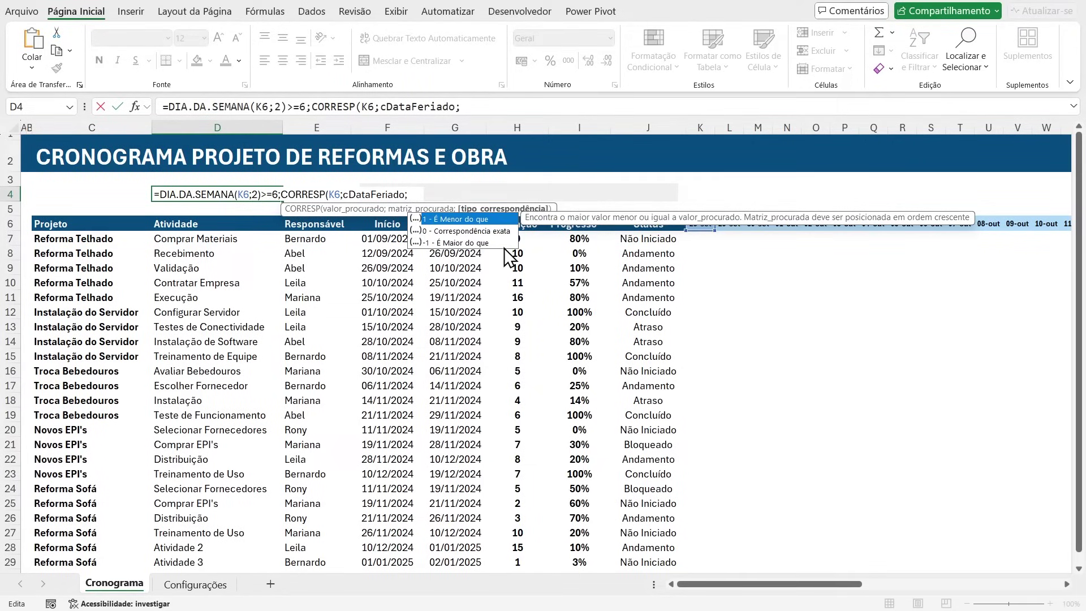
text(0)
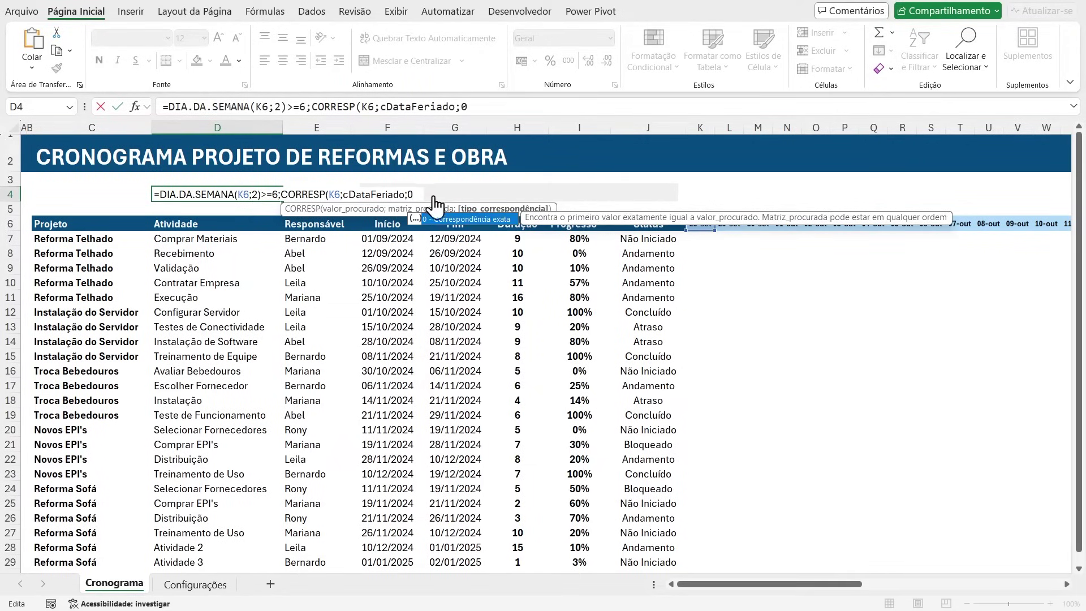
text())
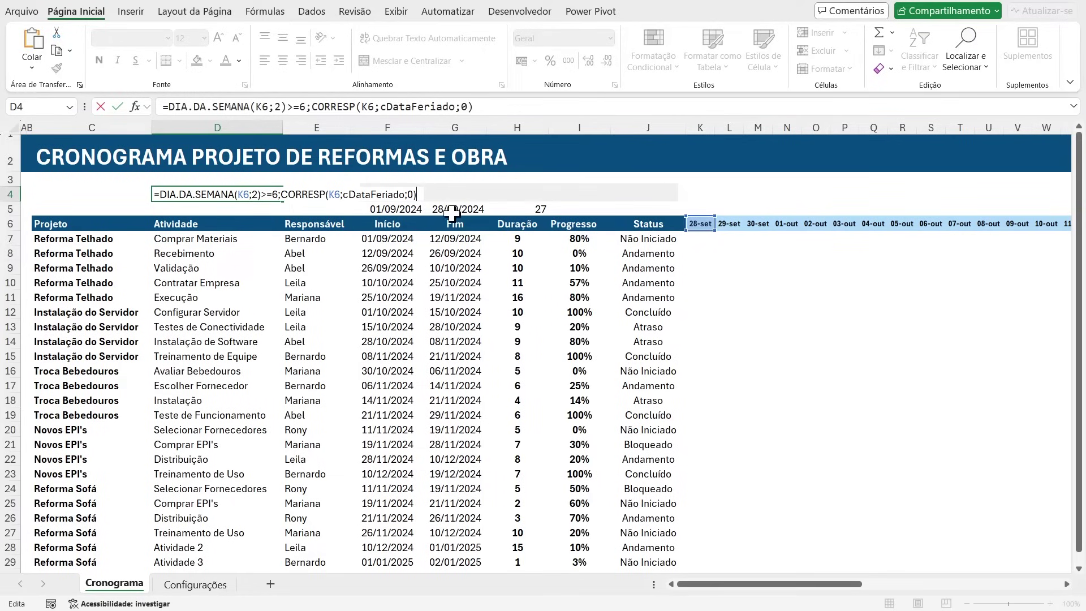
Step: Wrap the weekday test and the CORRESP holiday lookup in D4 in an OU function
drag(160, 193, 422, 194)
click(160, 194)
text(ou)
text(()
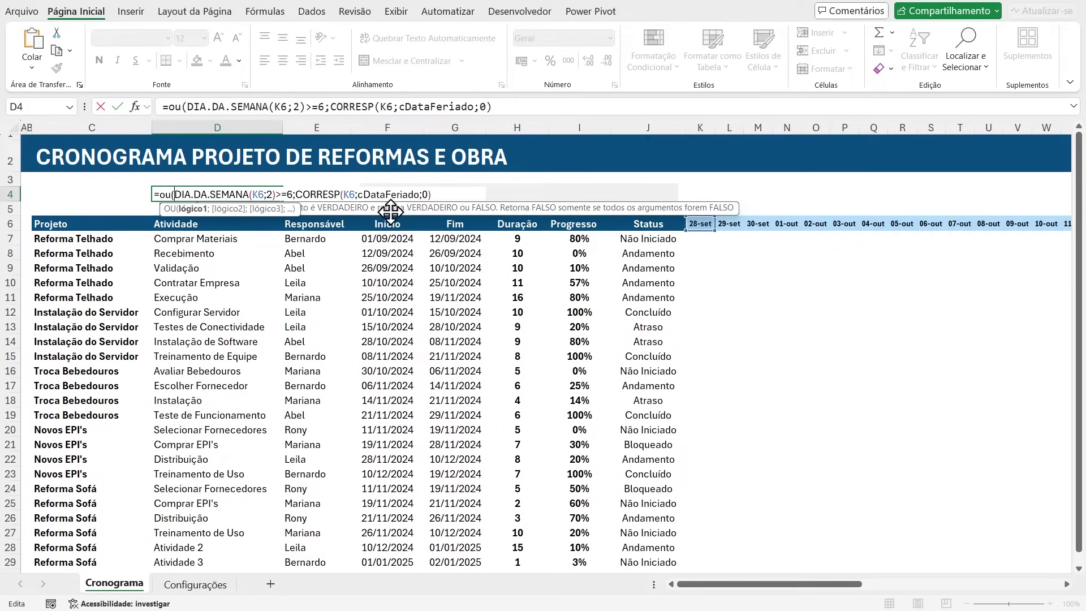
click(429, 193)
text())
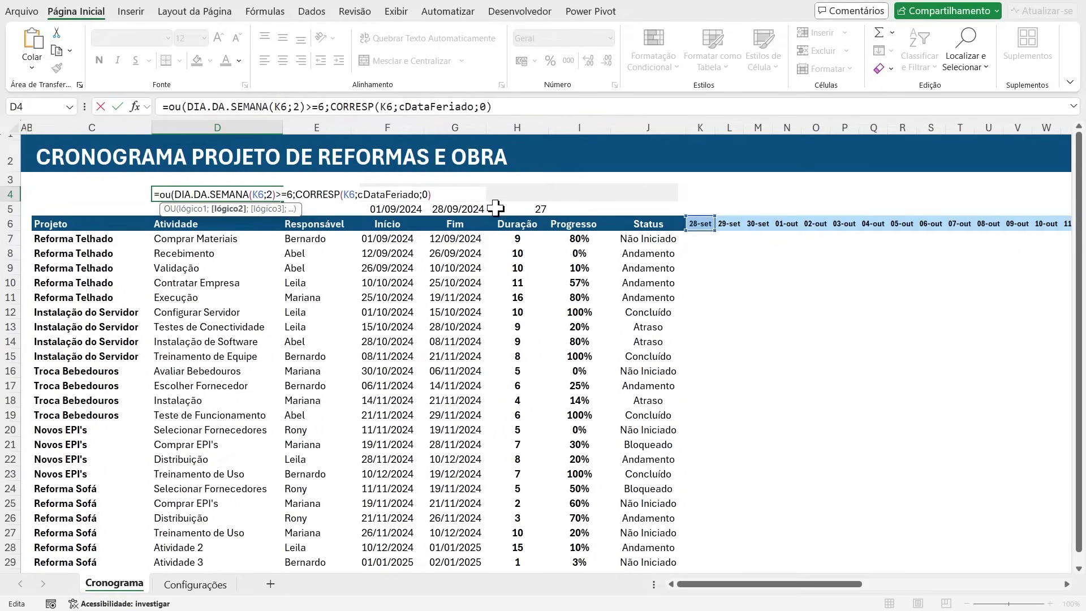
text())
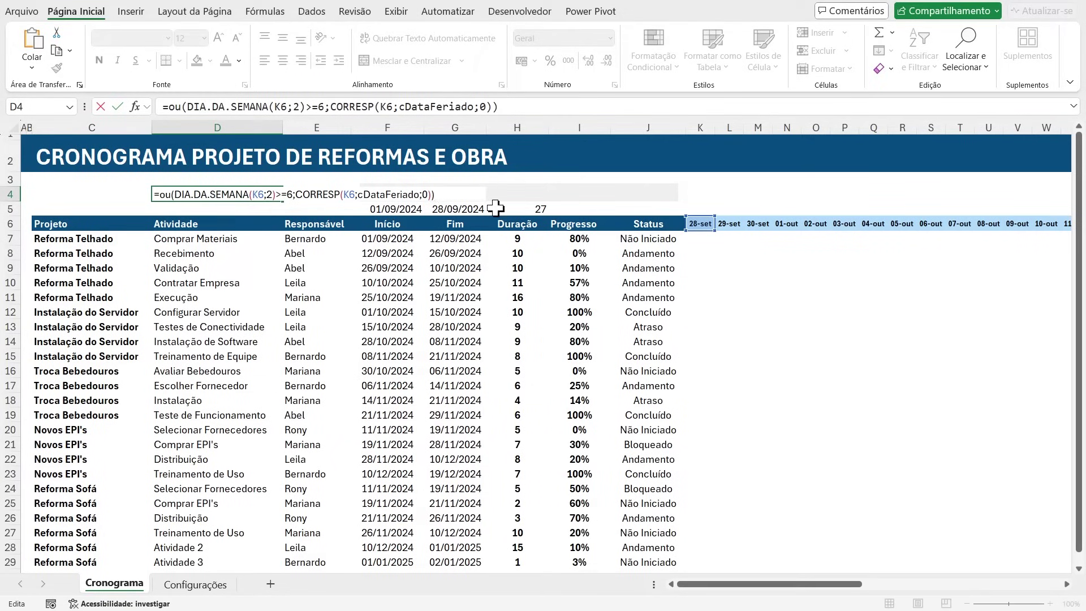
Step: Evaluate the CORRESP part of D4's formula, wrap it in ÉNÚM and commit the formula
drag(175, 196, 429, 194)
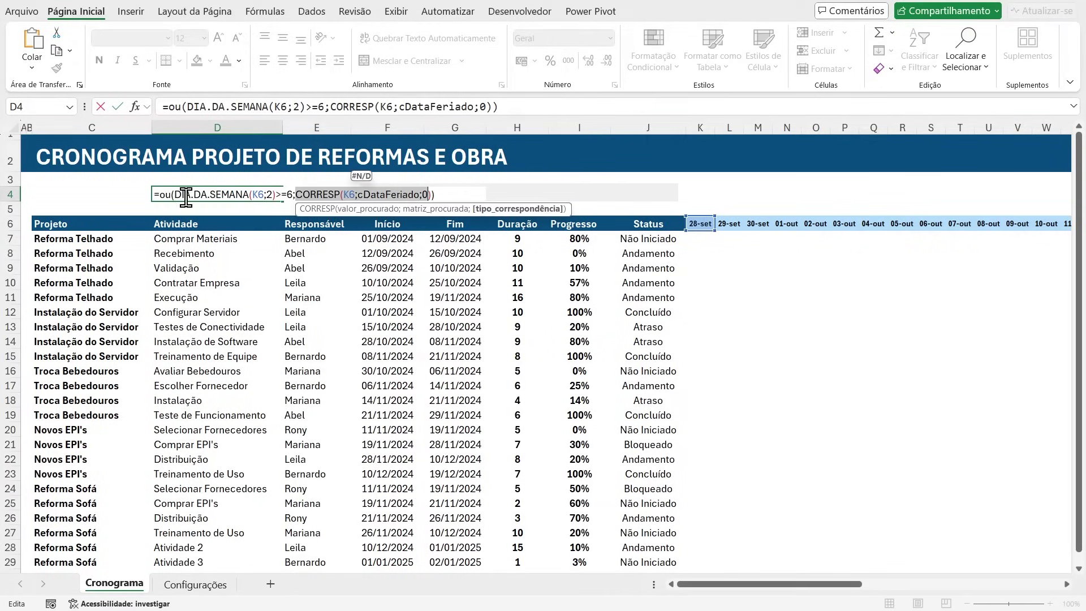
drag(175, 194, 433, 194)
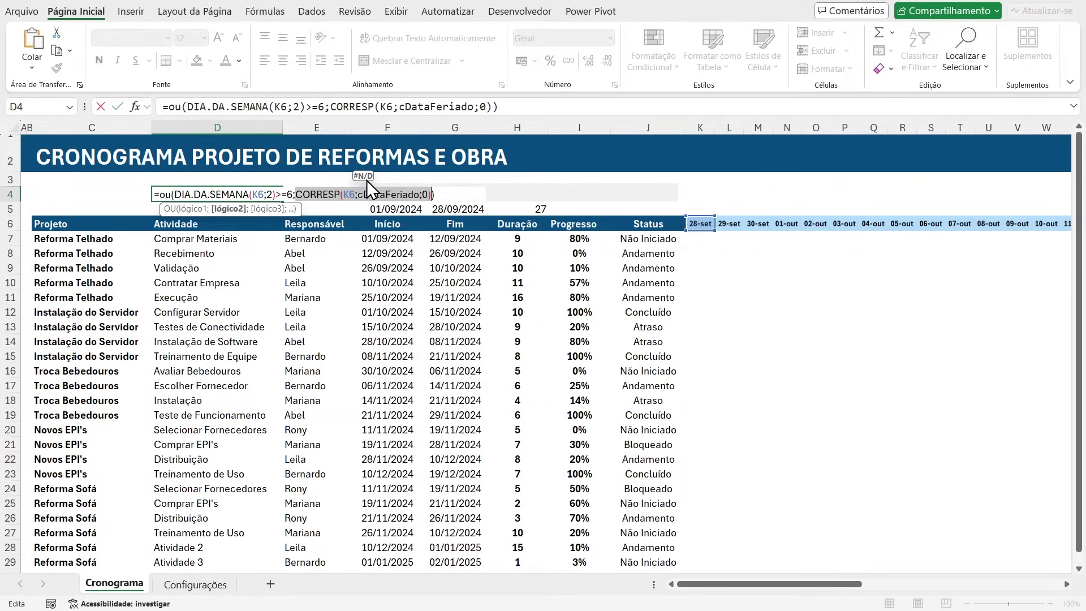
click(298, 194)
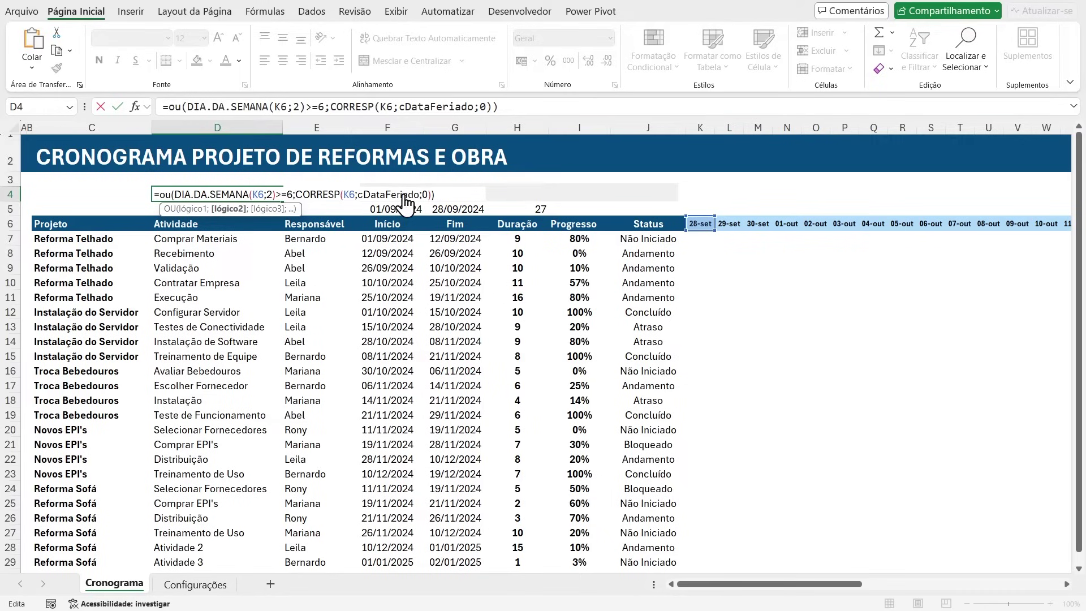
text(énu)
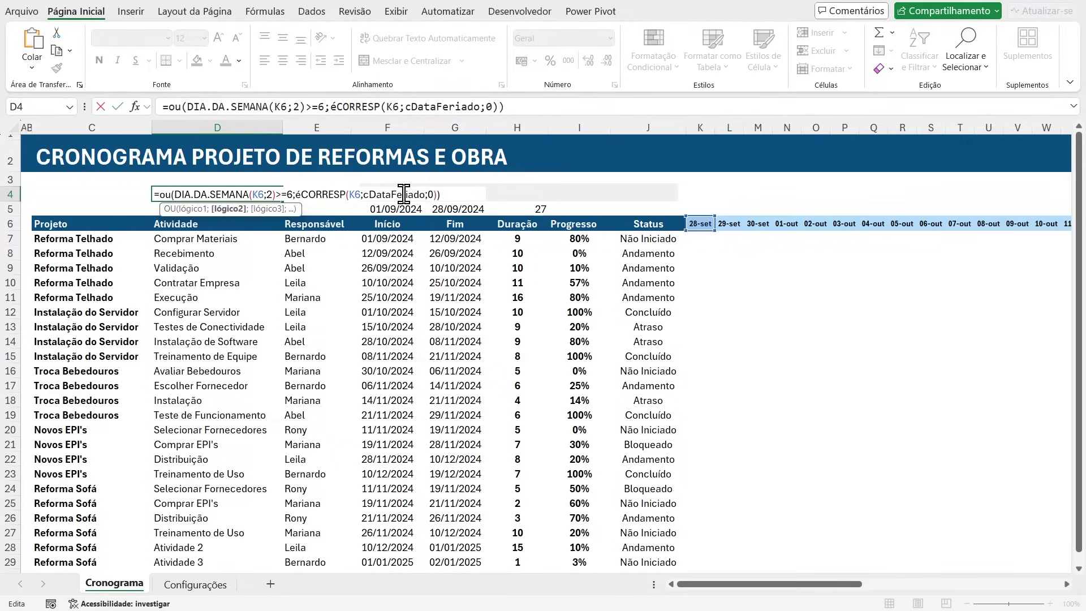
text(m)
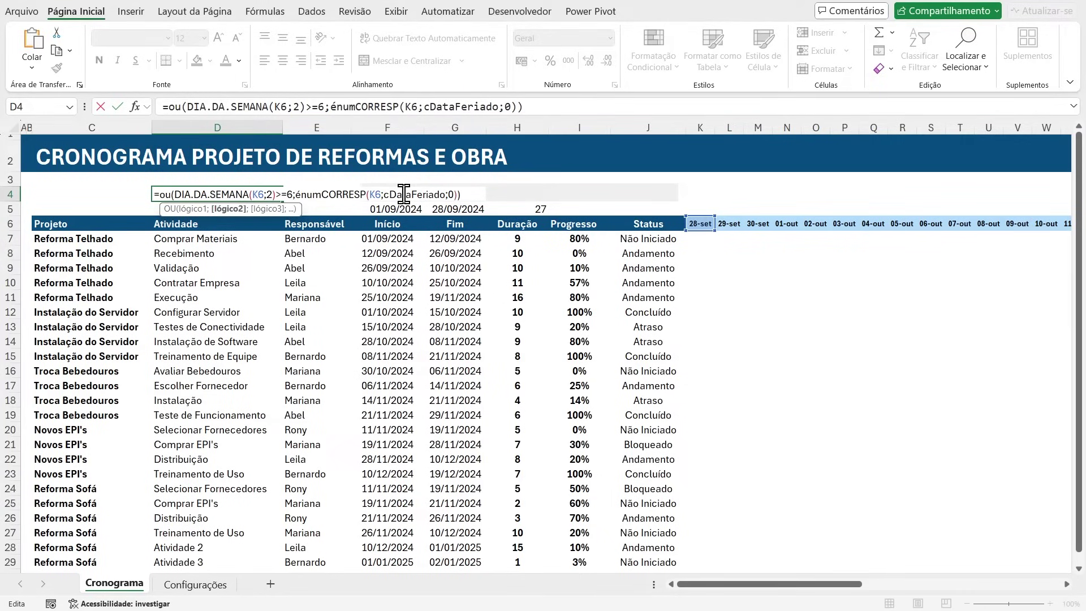
key(BackSpace)
key(BackSpace)
key(BackSpace)
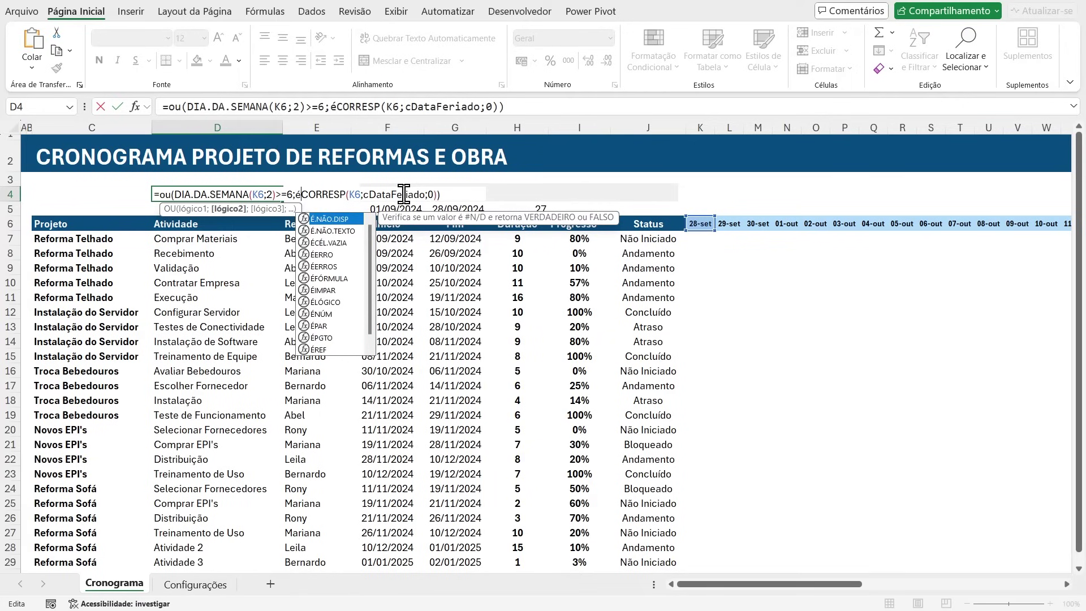
text(nu)
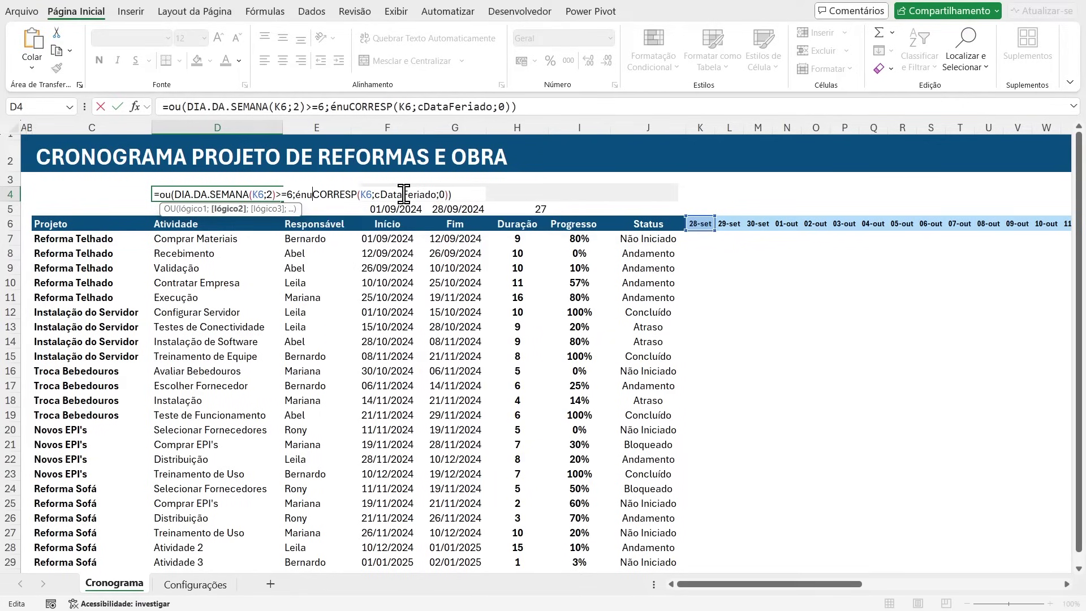
text(m()
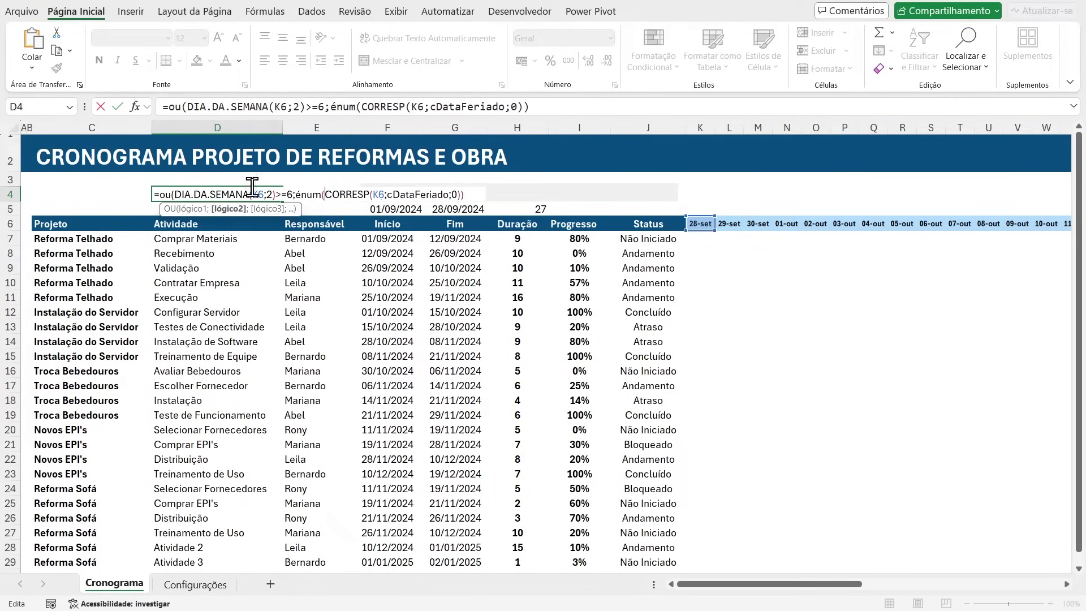
click(323, 194)
key(Return)
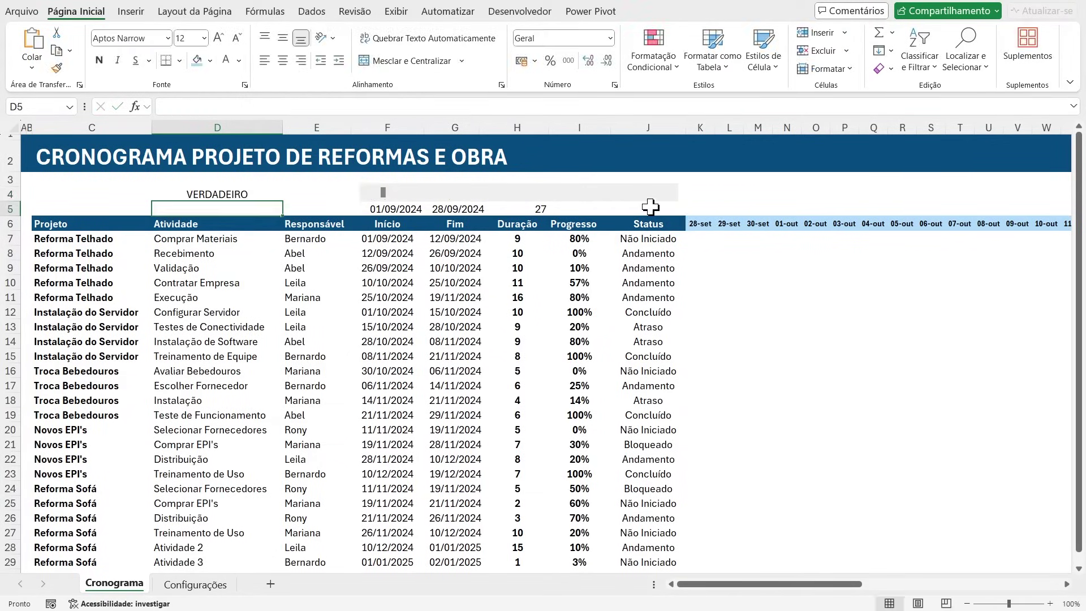
Step: Check D4's formula and examine the holidays on 07/09/2024, 12/10/2024 and 02/11/2024 in the Configurações table
click(701, 223)
click(295, 193)
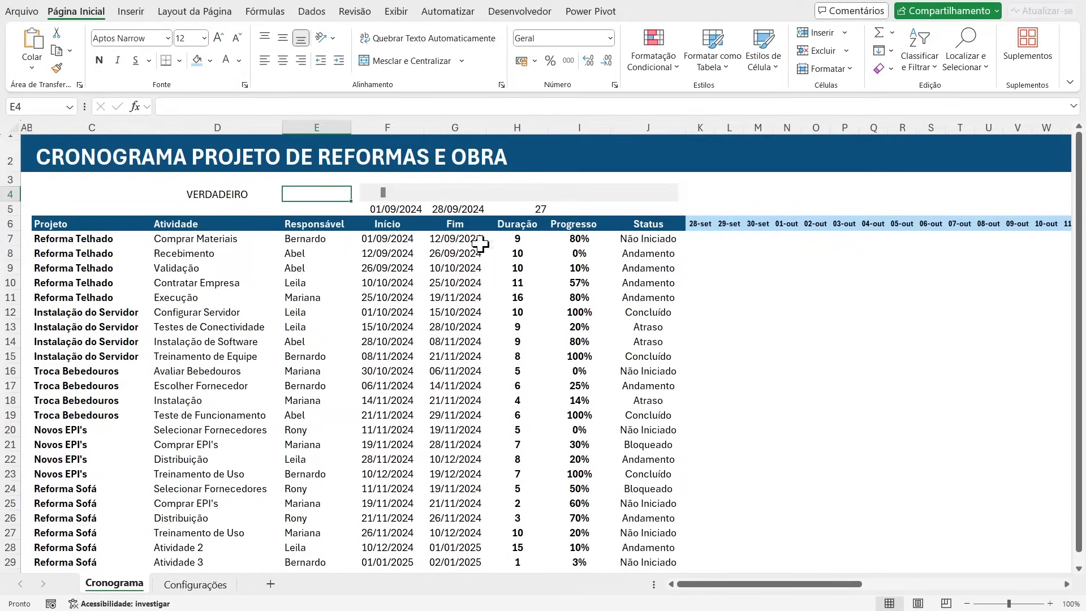
click(220, 194)
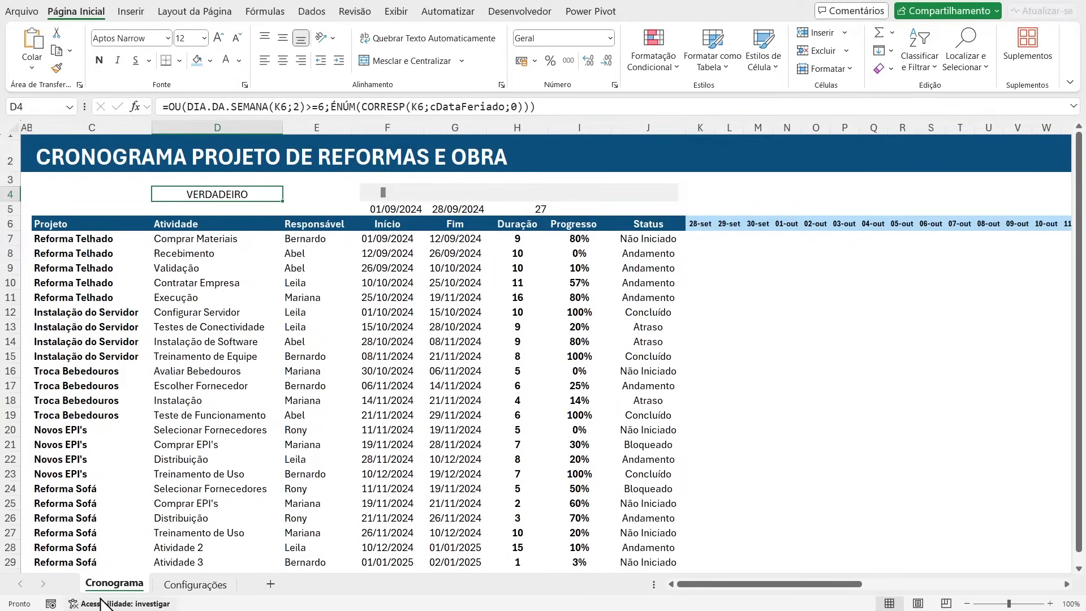
click(169, 585)
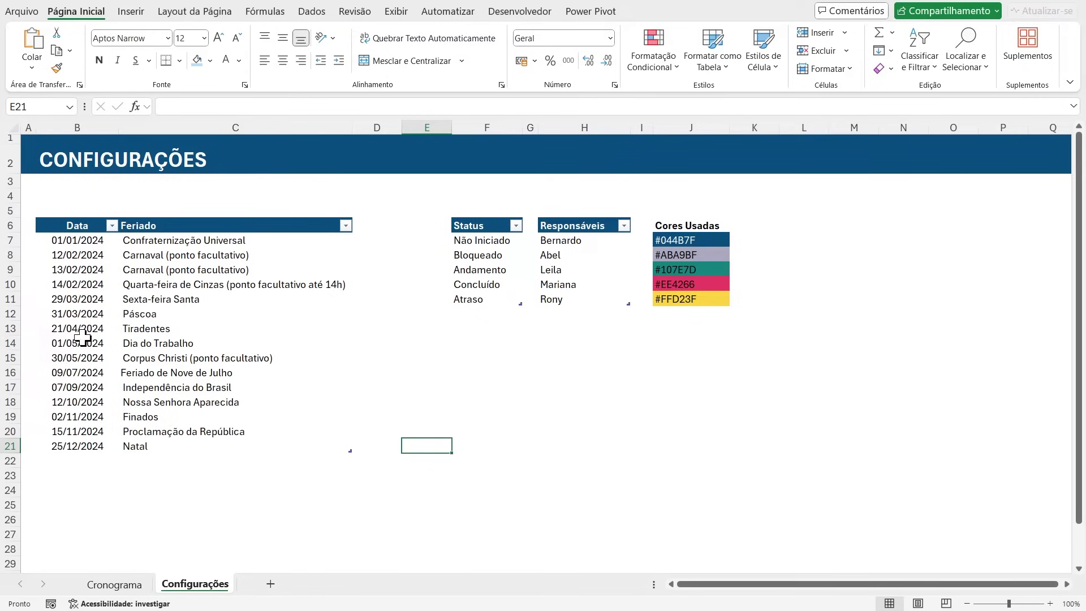
drag(73, 389, 164, 390)
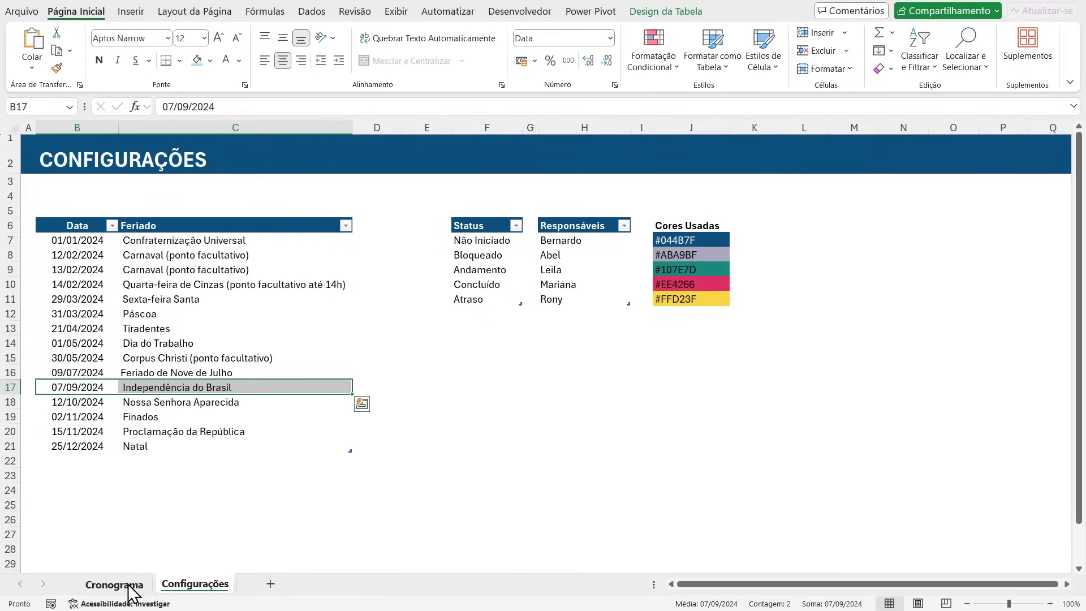
drag(83, 403, 155, 405)
drag(80, 416, 170, 415)
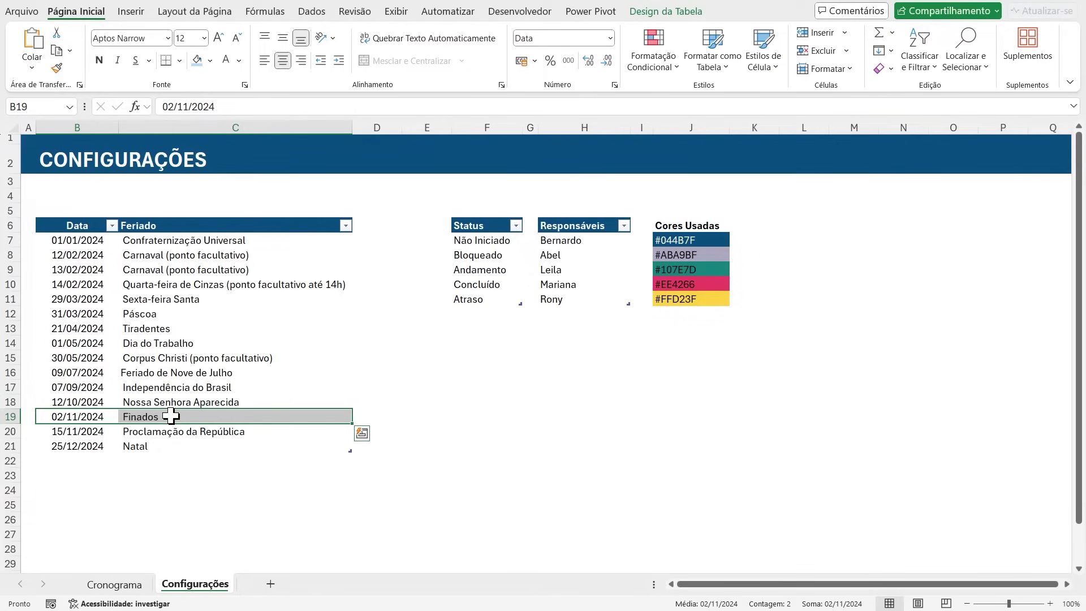
Step: Open the Windows calendar and browse to November 2024 to check which weekday the listed holidays fall on
click(1046, 608)
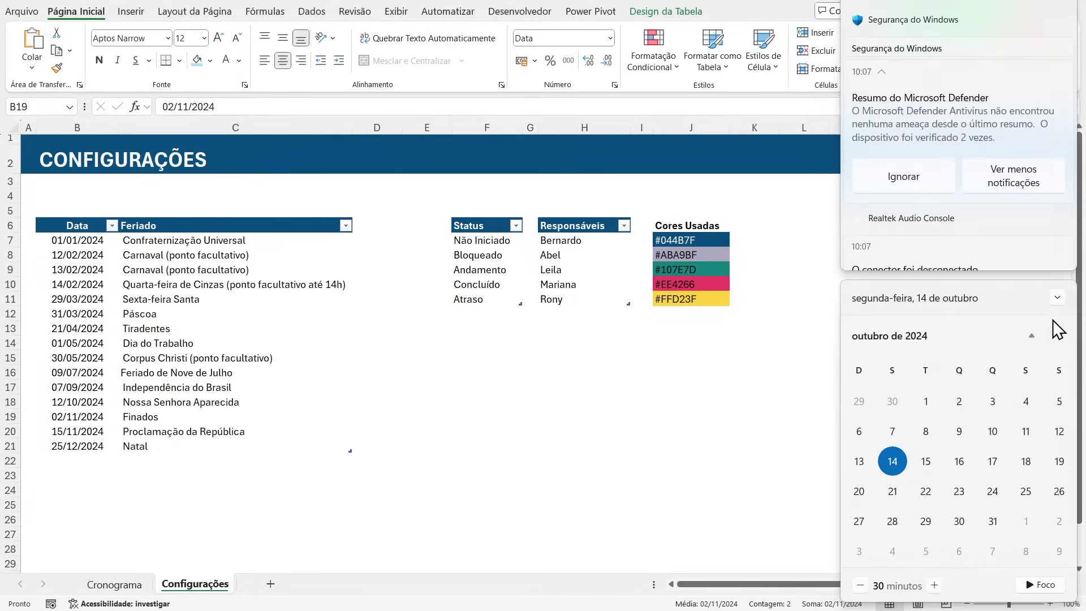
click(1059, 336)
click(1059, 336)
click(1031, 336)
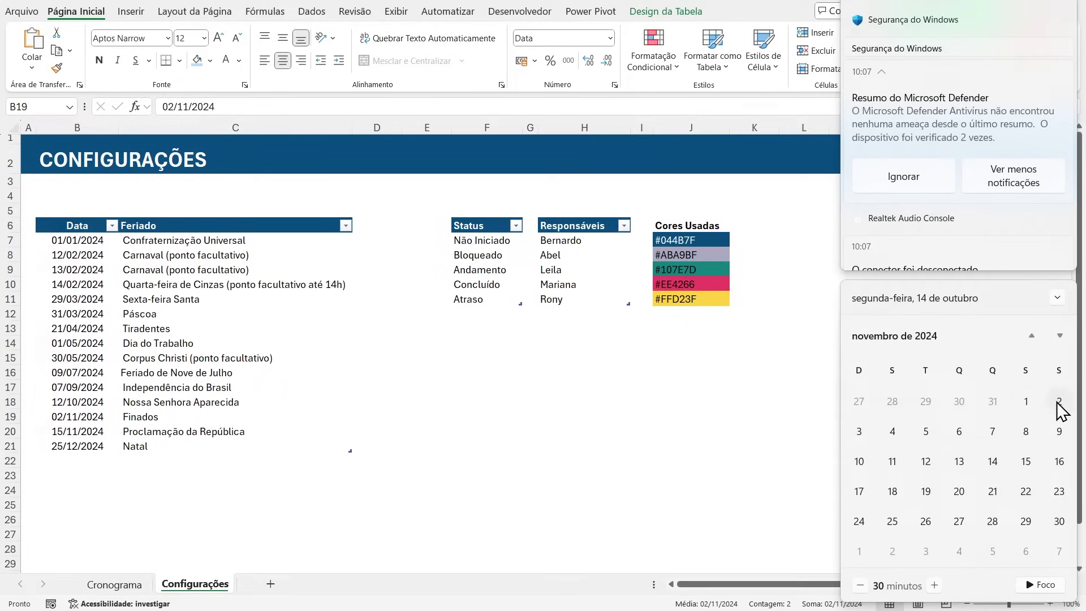
click(1059, 336)
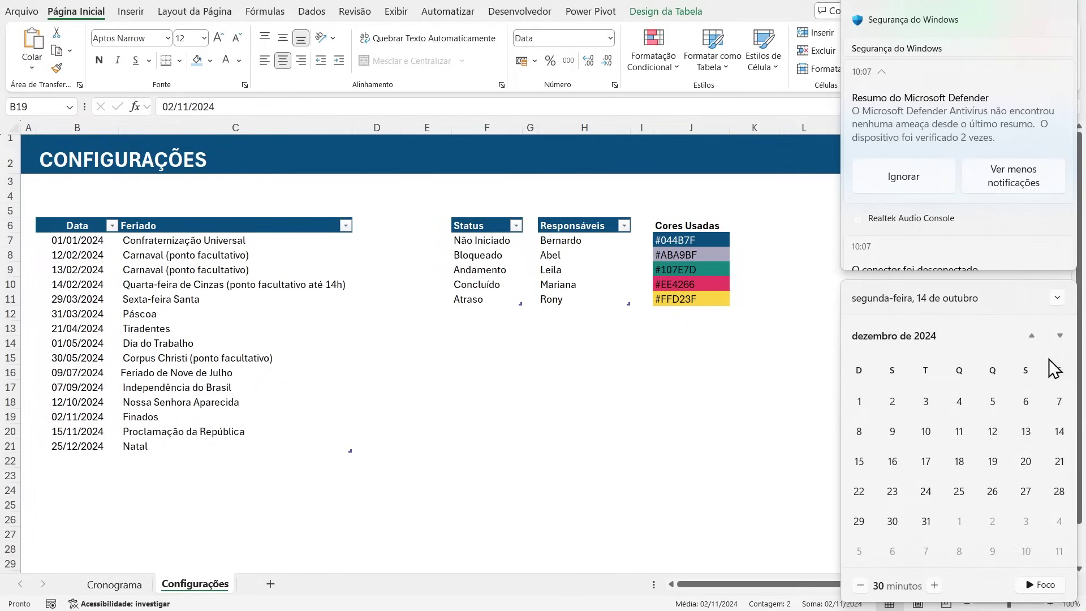
click(1031, 336)
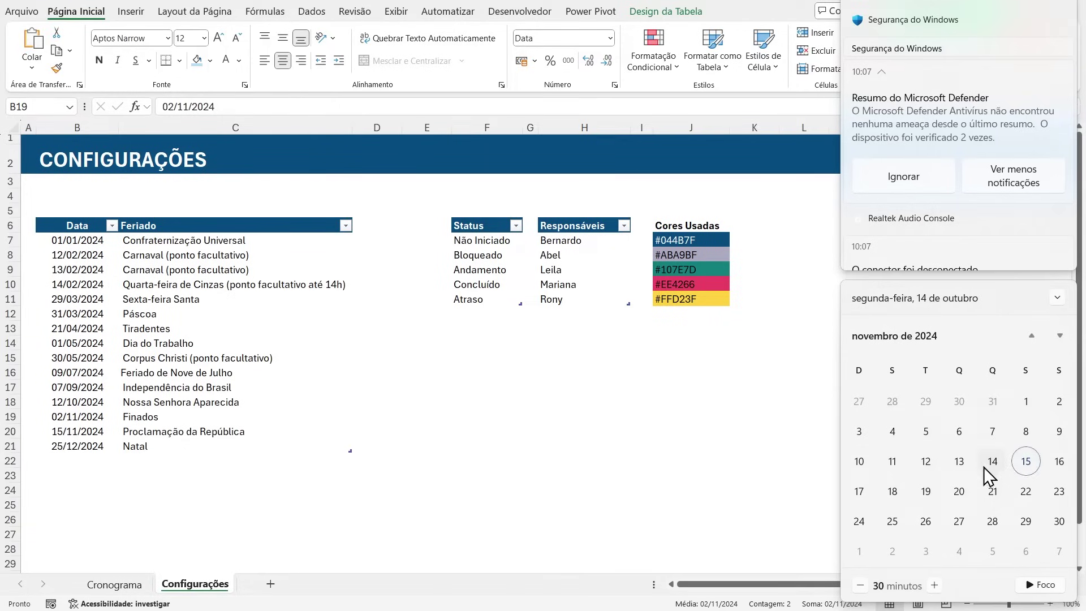
Step: Advance the Cronograma timeline to start on 15/11/2024 and check D4's result for that holiday
click(101, 590)
click(113, 590)
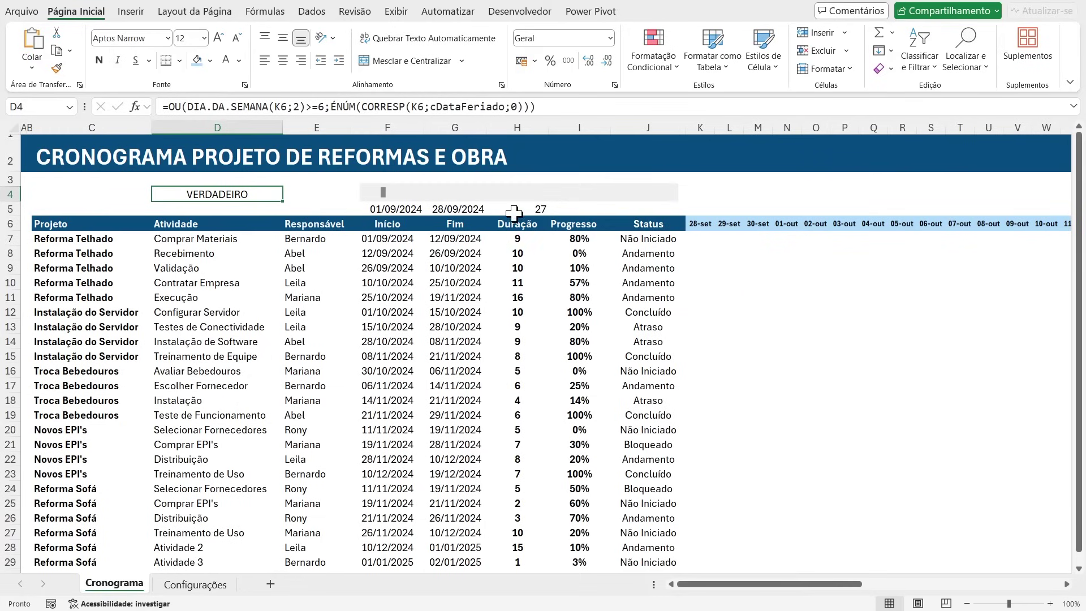
click(669, 195)
click(669, 195)
click(668, 196)
click(668, 196)
click(668, 195)
click(668, 195)
click(668, 195)
click(669, 195)
click(668, 195)
click(668, 195)
click(669, 195)
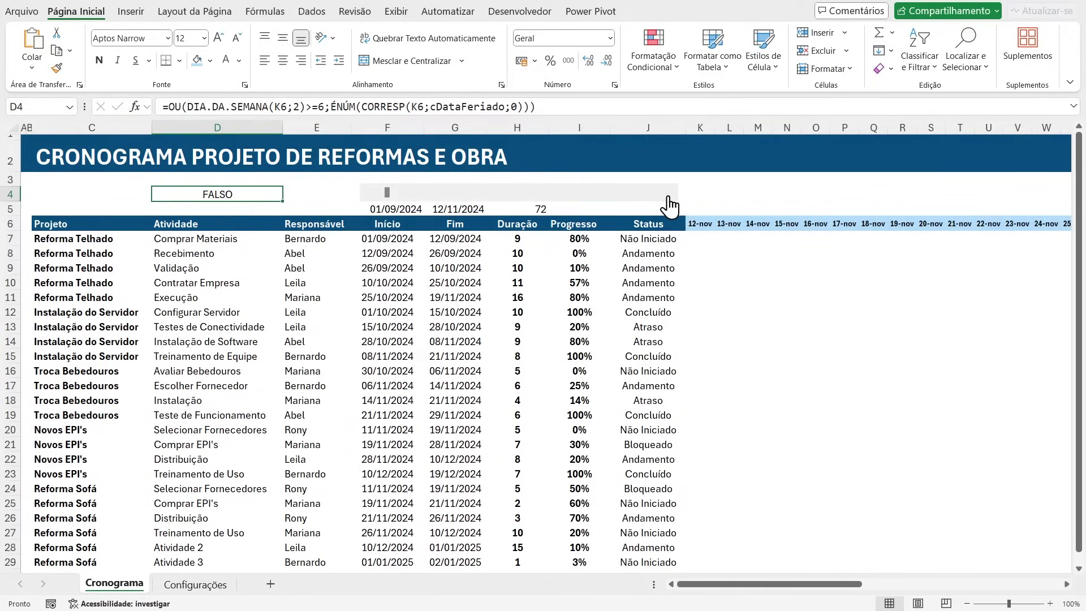
click(669, 195)
click(669, 195)
click(702, 224)
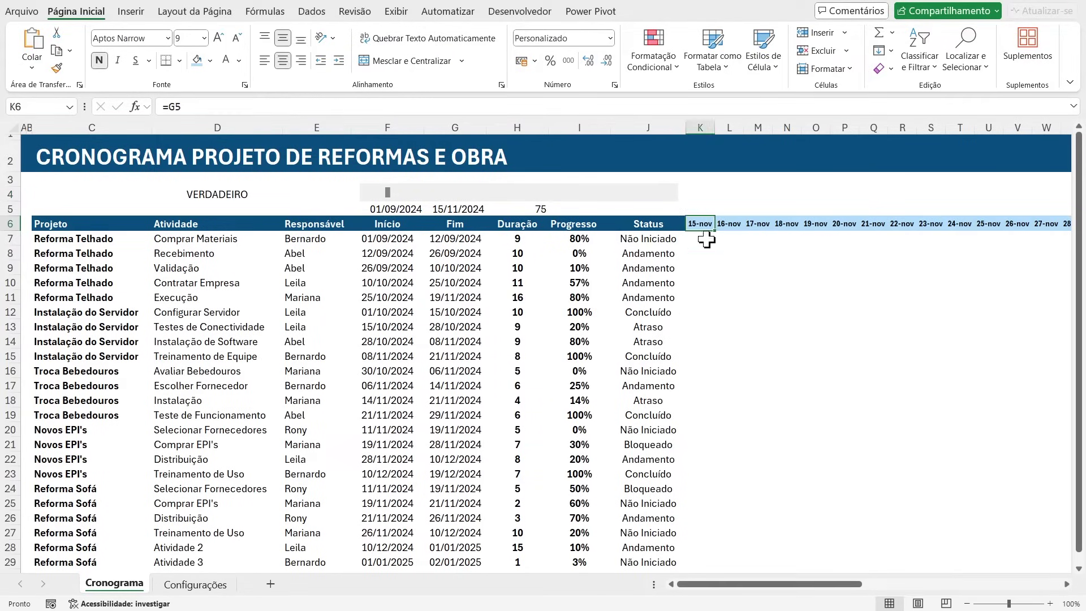
click(191, 202)
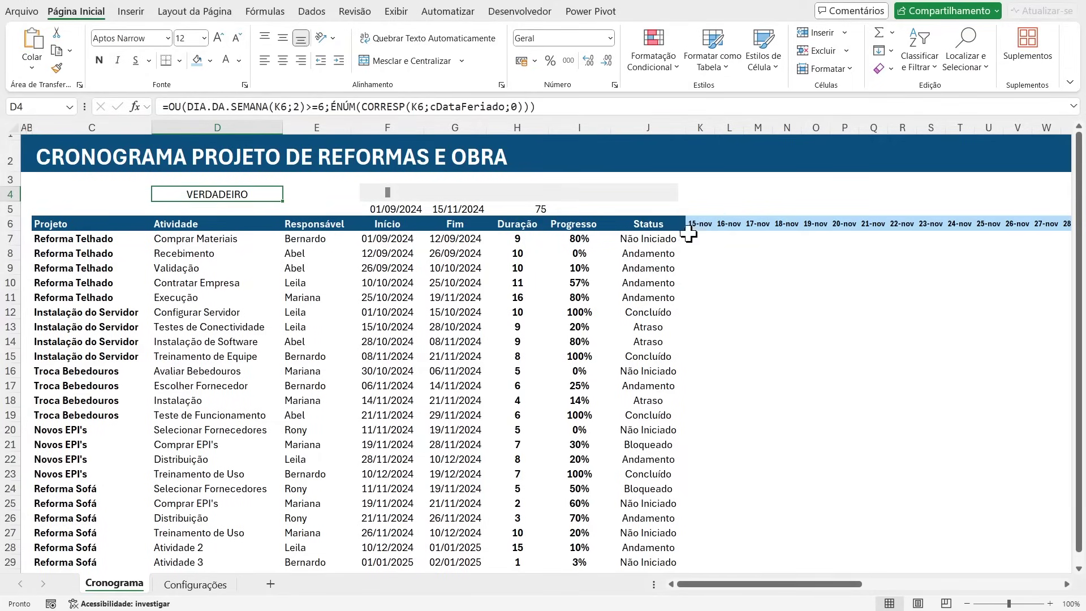
Step: Examine the holiday dates in the Data column of Configurações and return to Cronograma
click(192, 585)
drag(87, 240, 73, 456)
click(77, 460)
click(113, 584)
Step: Move the timeline back to its first date, 01/09/2024
click(377, 193)
click(377, 193)
click(376, 193)
click(376, 193)
click(377, 193)
drag(387, 194, 363, 194)
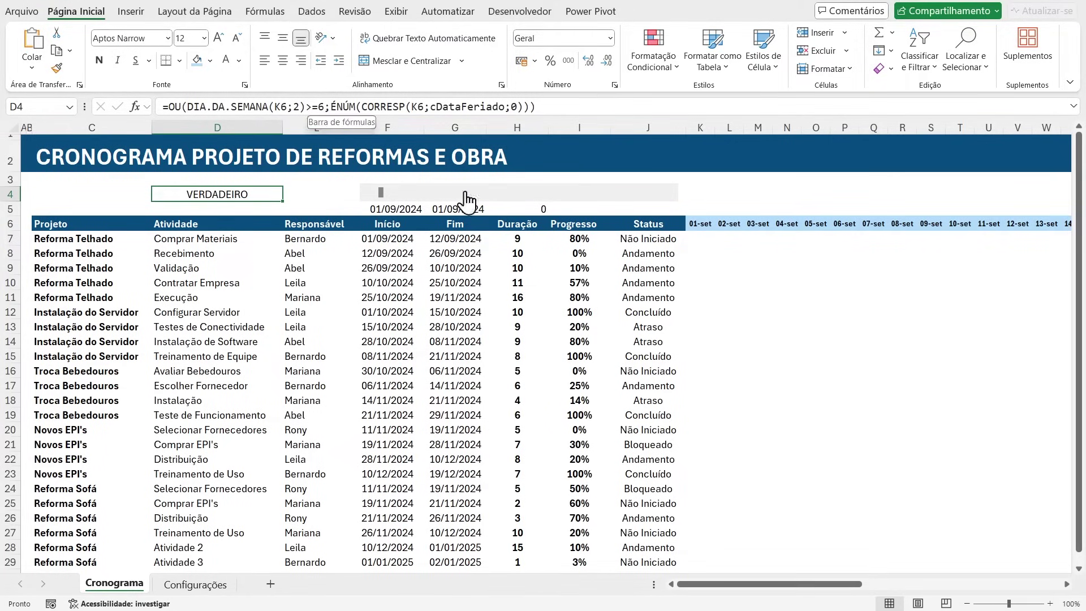
Step: Try absolute and row-locked forms of the K6 reference in the DIA.DA.SEMANA part of D4's formula
double_click(219, 194)
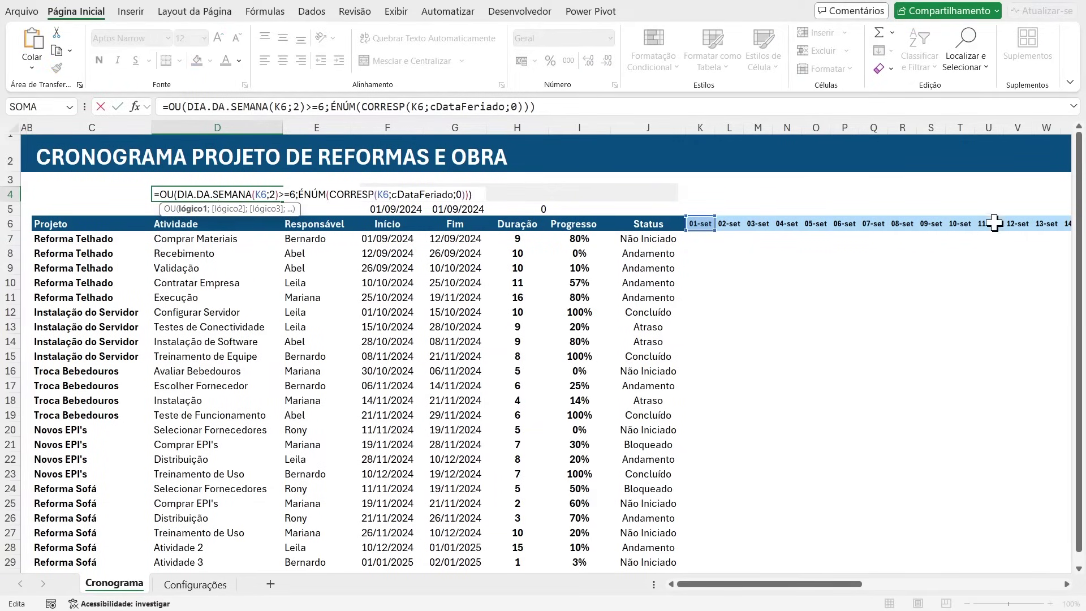
drag(778, 584, 747, 586)
double_click(258, 194)
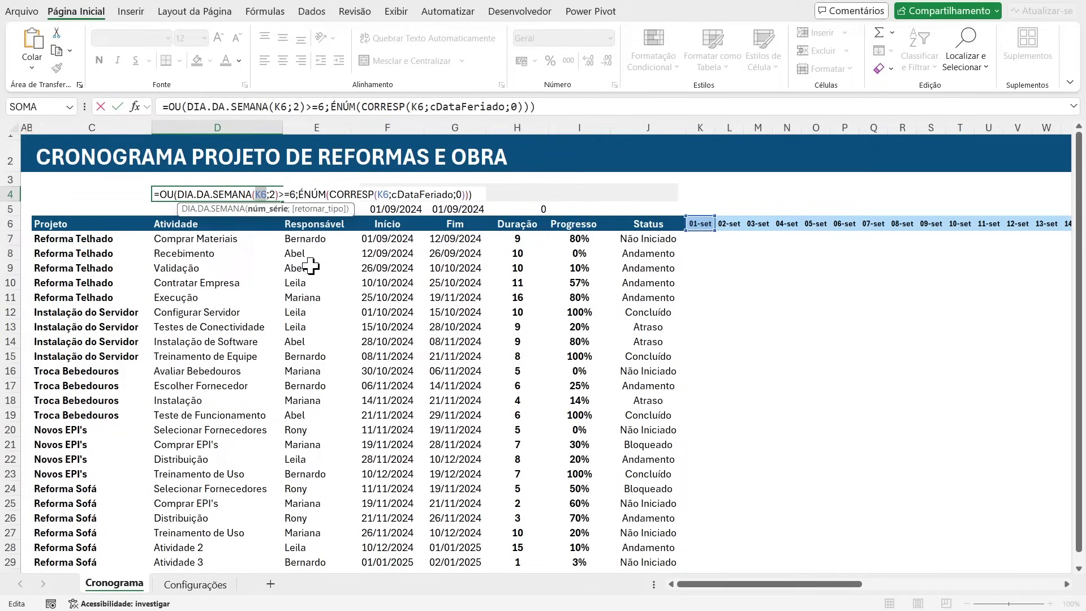
key(F4)
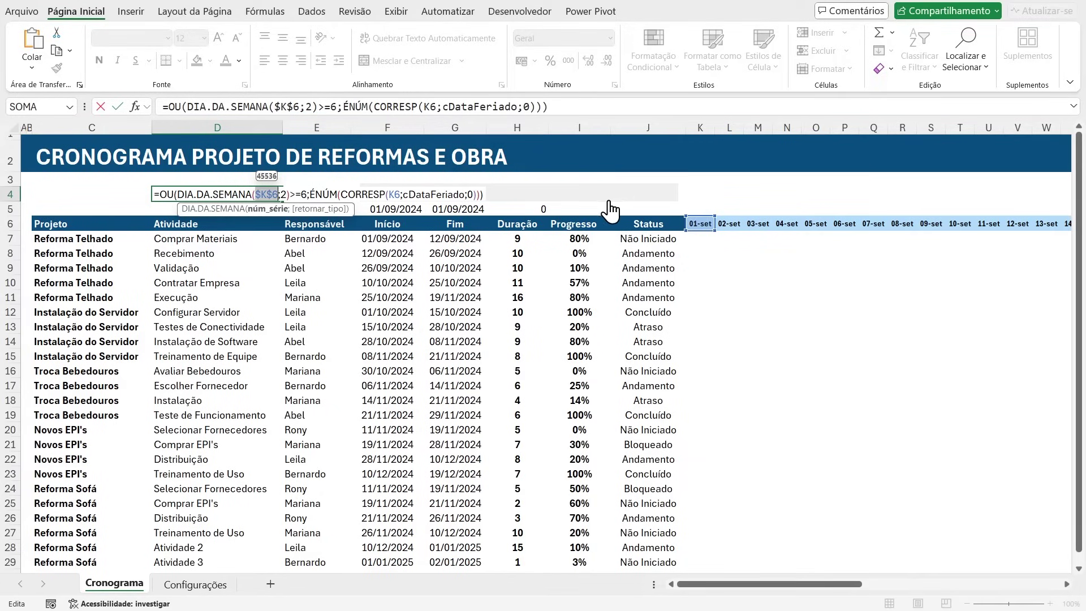
key(F4)
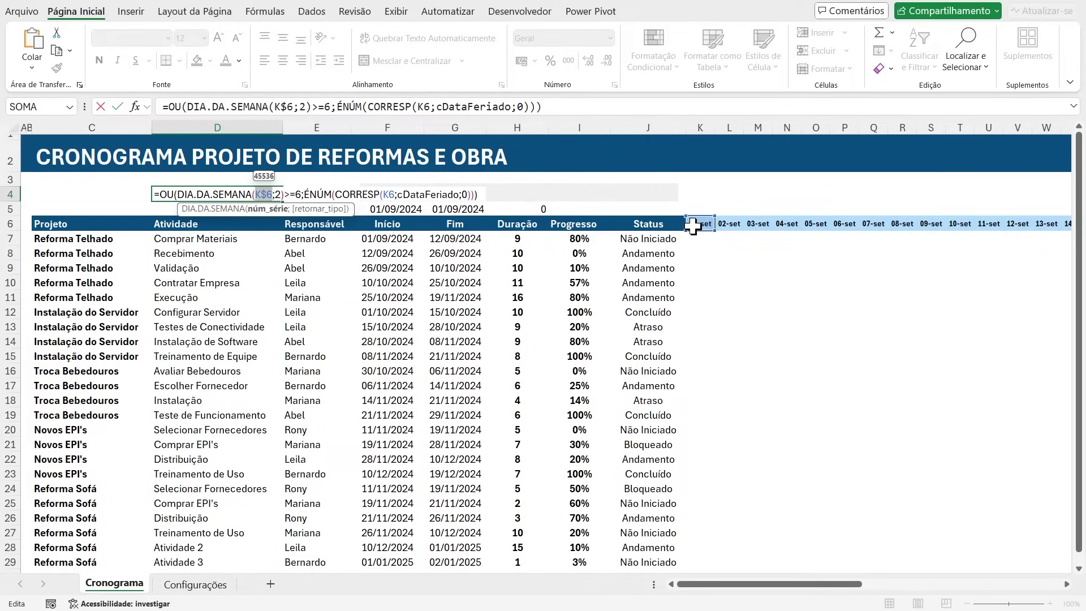
click(264, 193)
key(BackSpace)
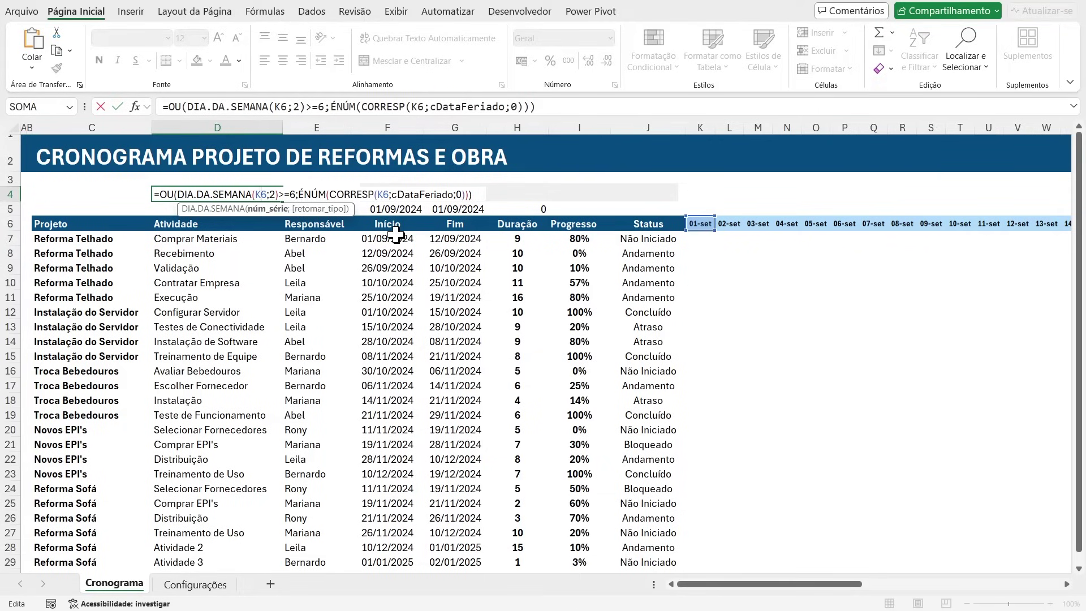
click(263, 193)
text($)
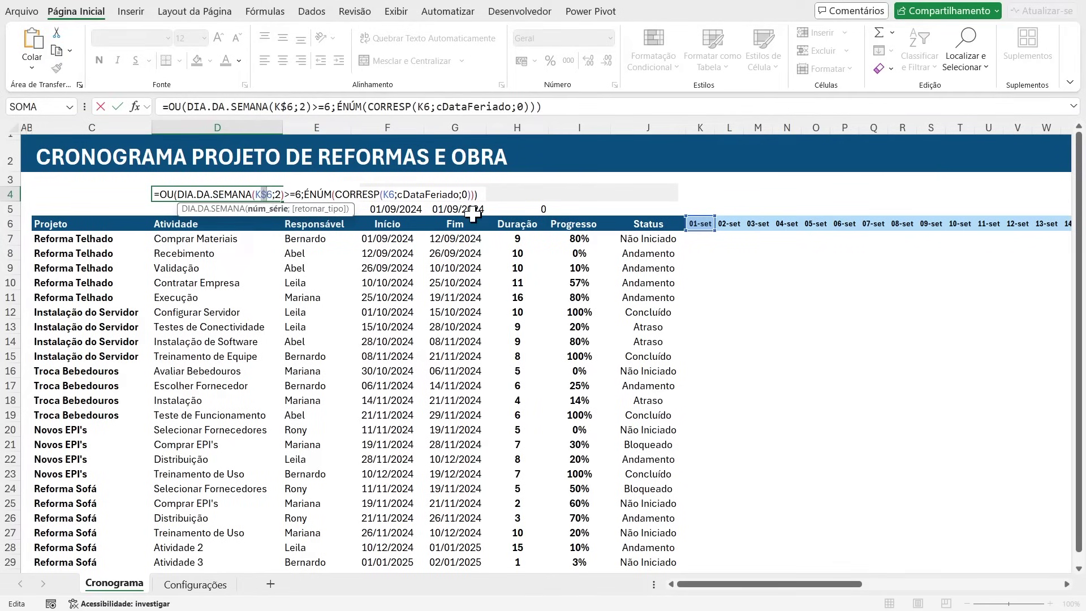
key(Delete)
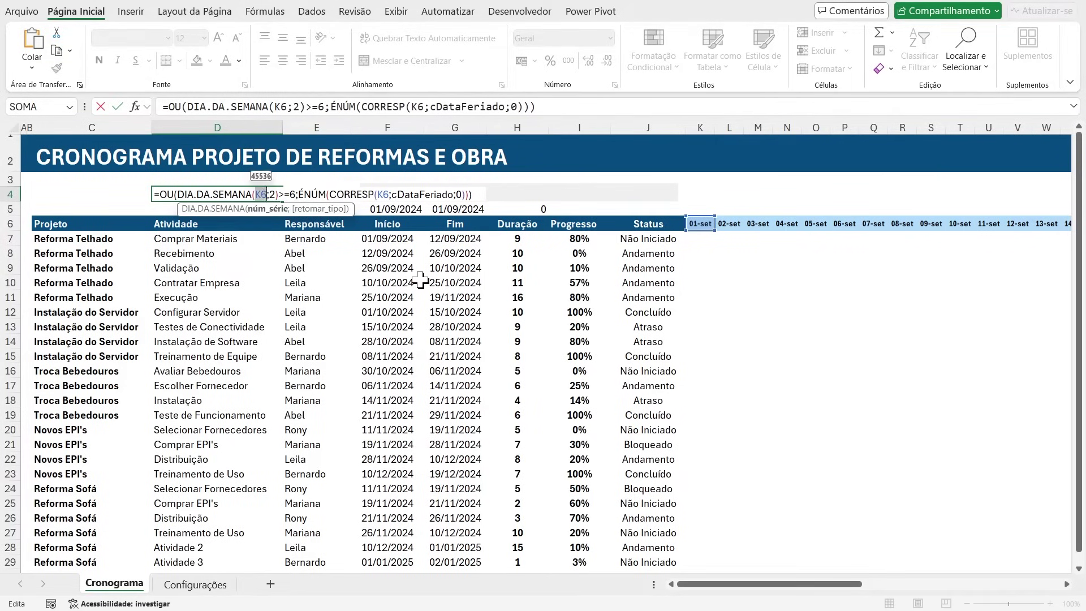
Step: Lock the row as K$6 in both the DIA.DA.SEMANA and CORRESP parts of D4's formula and commit it
key(F4)
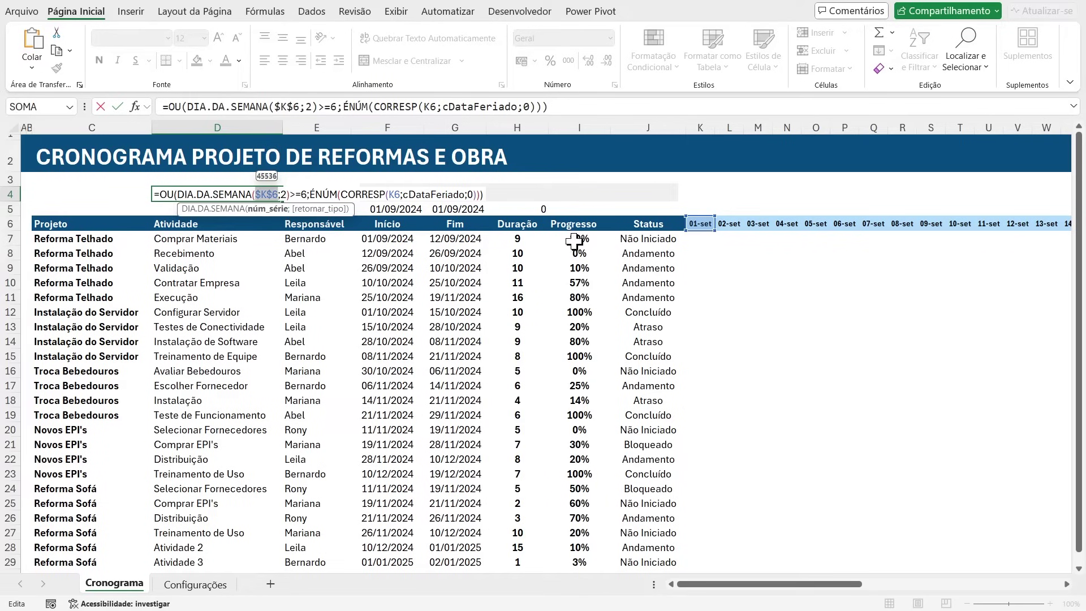
key(F4)
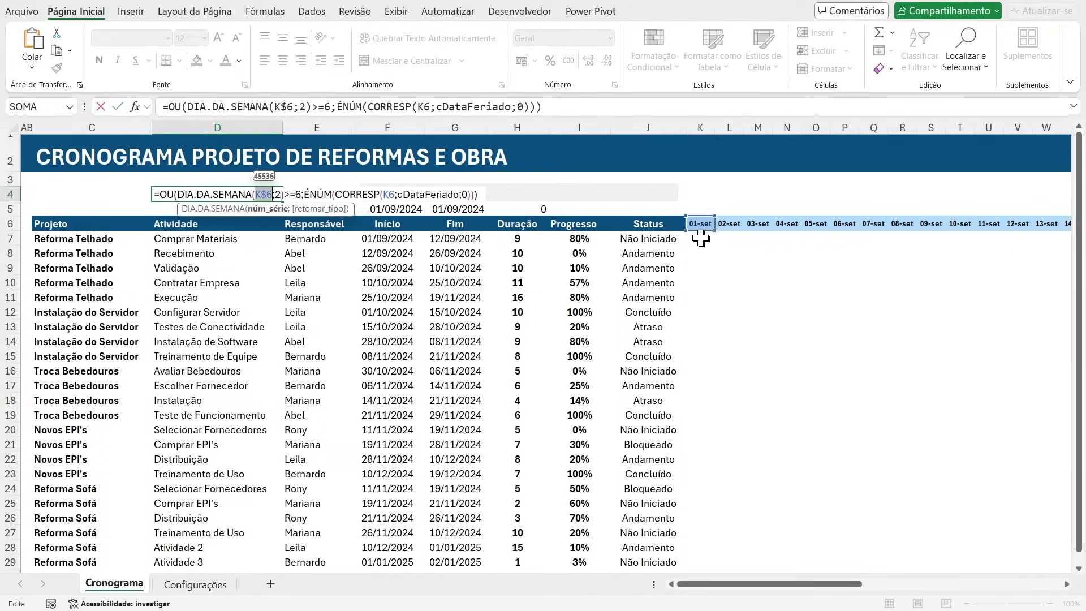
double_click(388, 194)
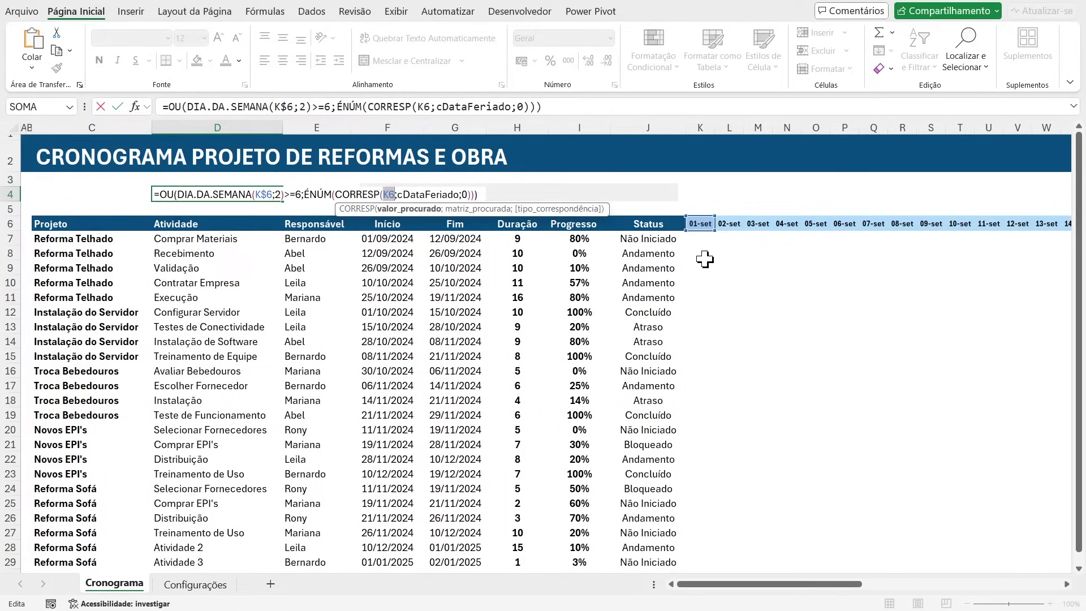
key(F4)
key(F4)
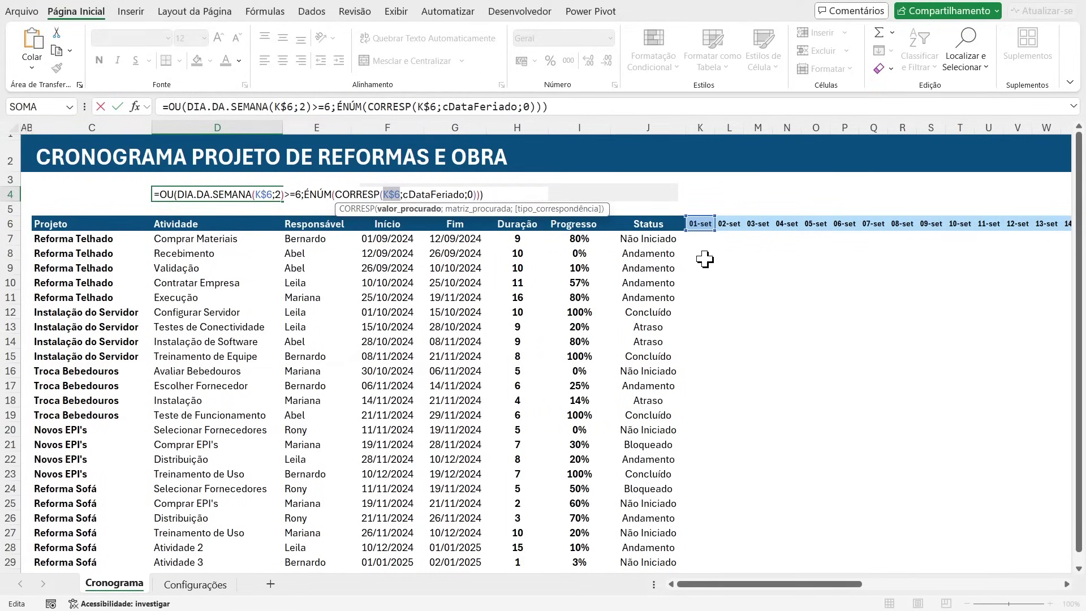
click(484, 194)
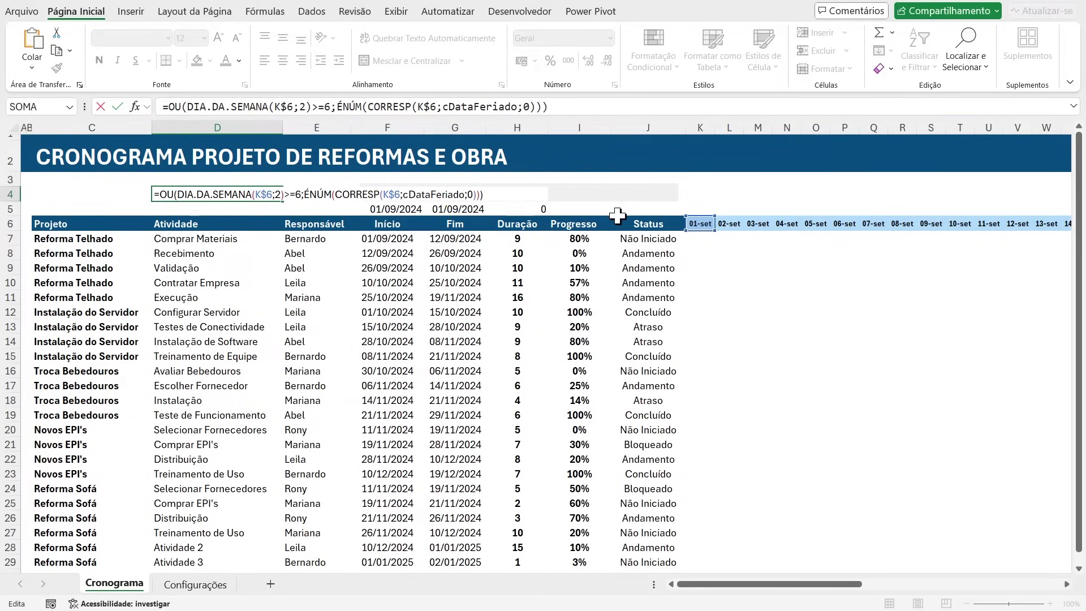
key(Return)
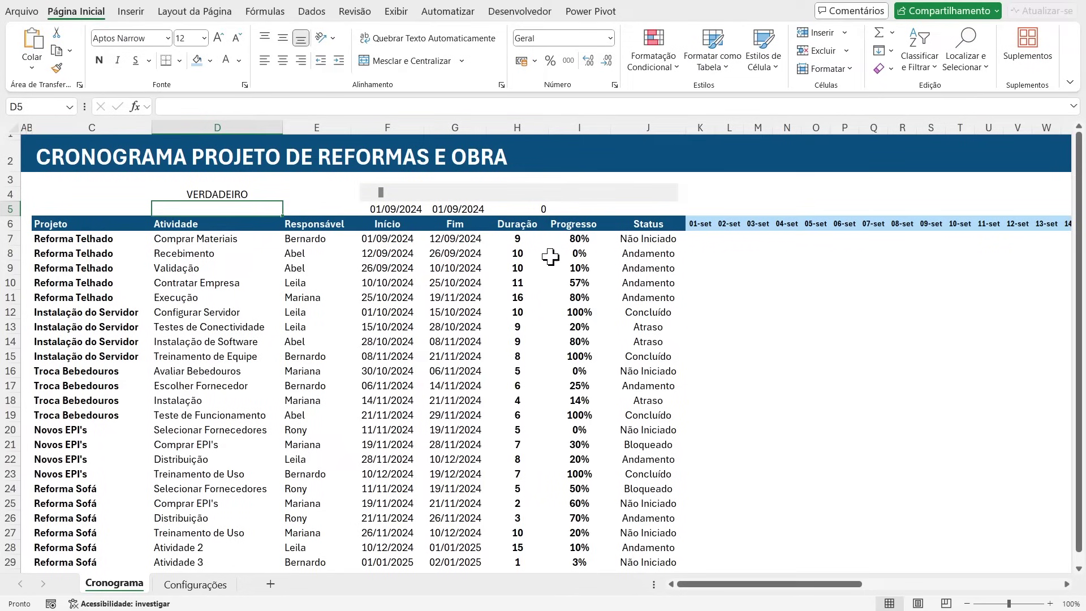
double_click(253, 194)
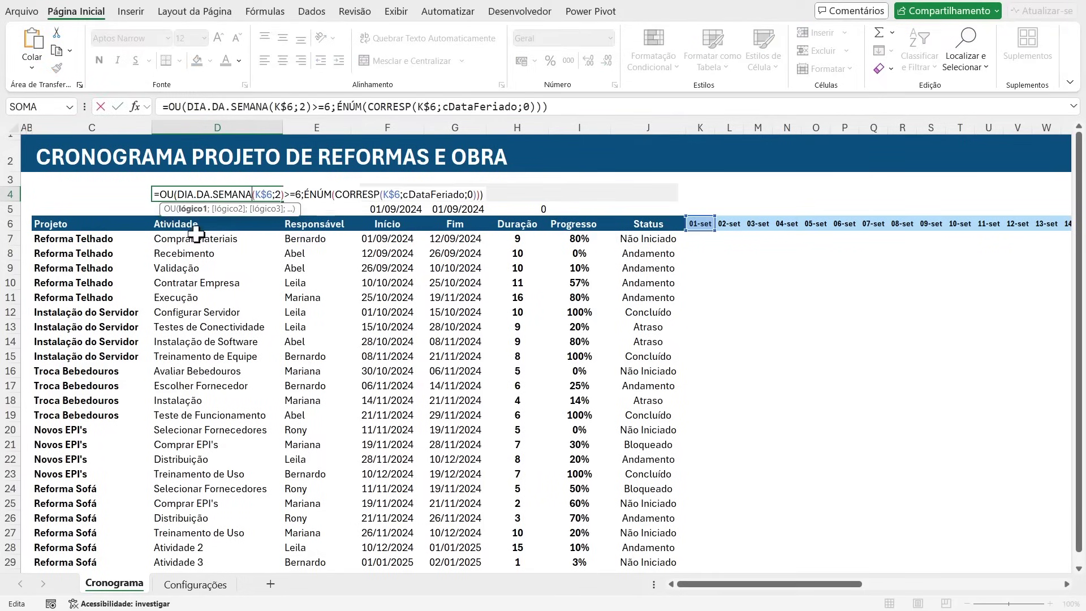
key(Escape)
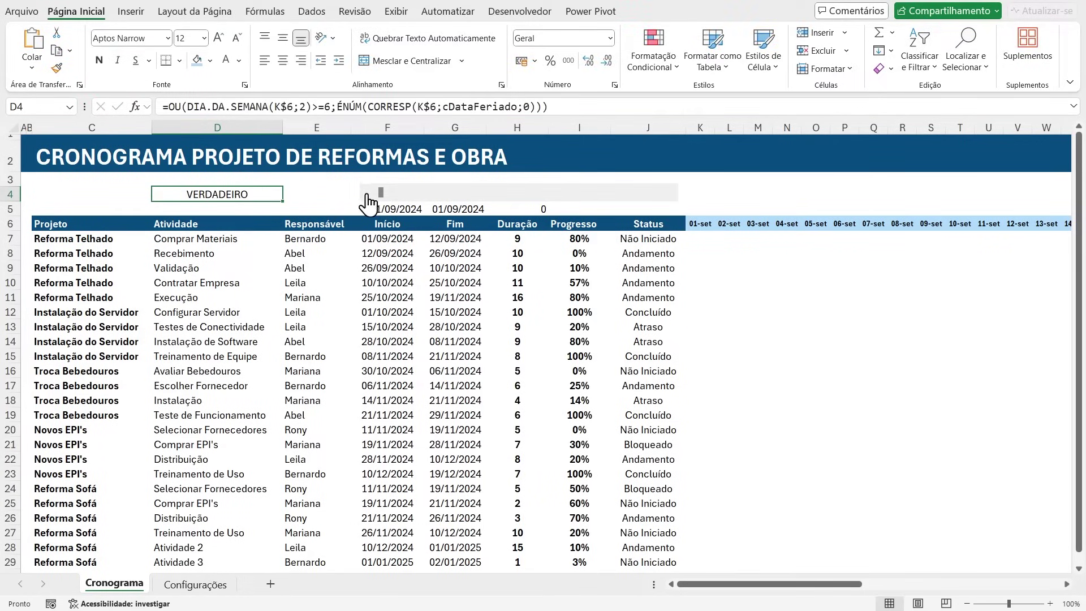
Step: Step the timeline forward and back to start on 07/09/2024, testing D4's row-locked formula
click(670, 193)
click(669, 195)
click(669, 195)
click(670, 195)
click(669, 195)
click(670, 195)
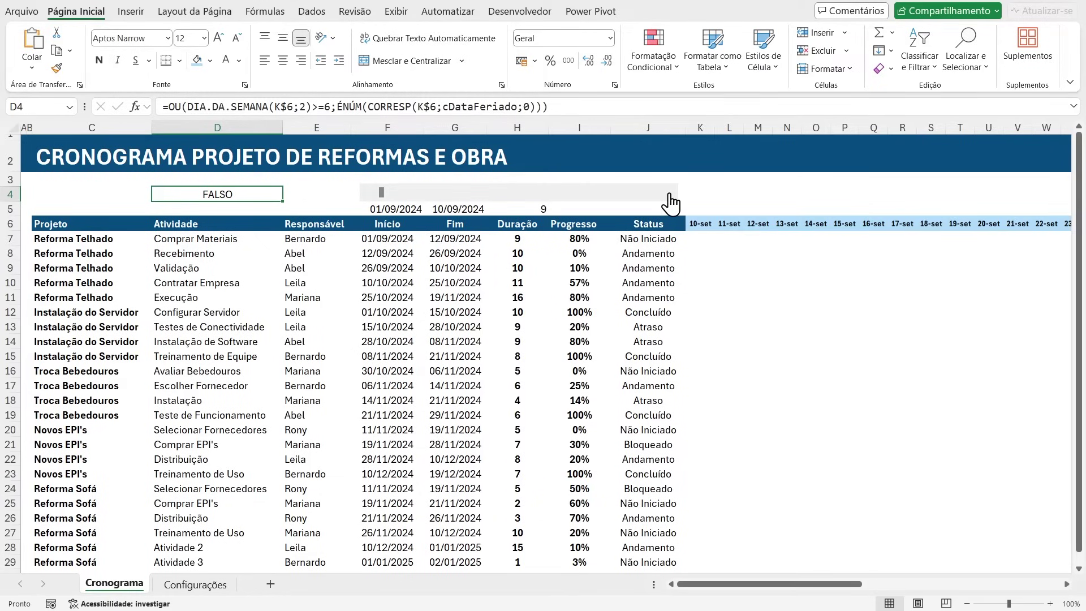
click(669, 195)
click(670, 195)
click(669, 195)
click(369, 193)
click(369, 193)
click(368, 193)
click(369, 193)
click(368, 193)
click(369, 193)
click(369, 193)
click(368, 193)
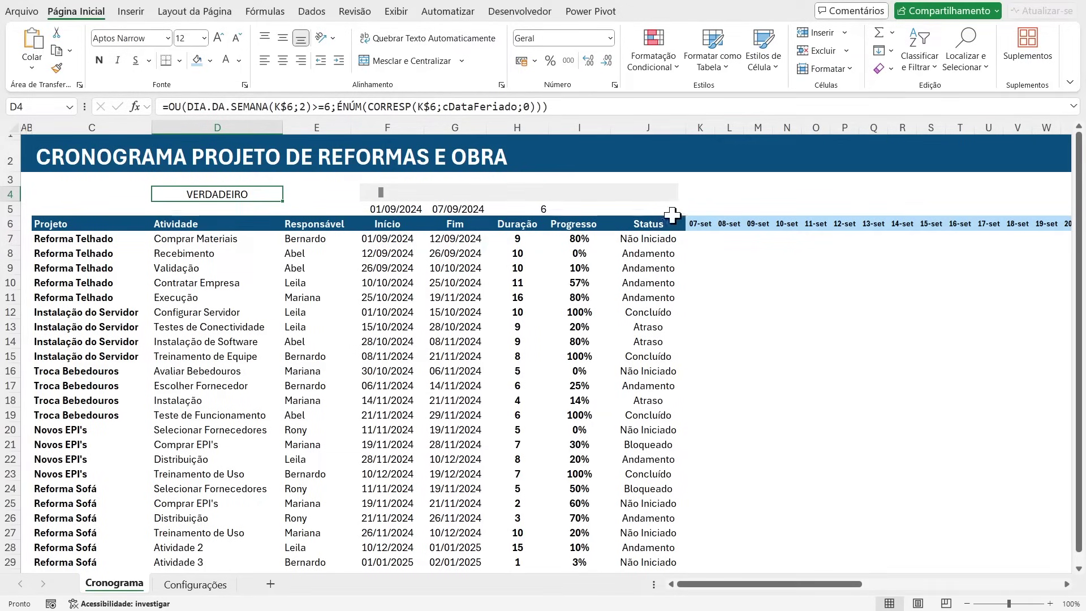
Step: Copy the complete formula text from D4 and leave the cell without changing it
double_click(255, 194)
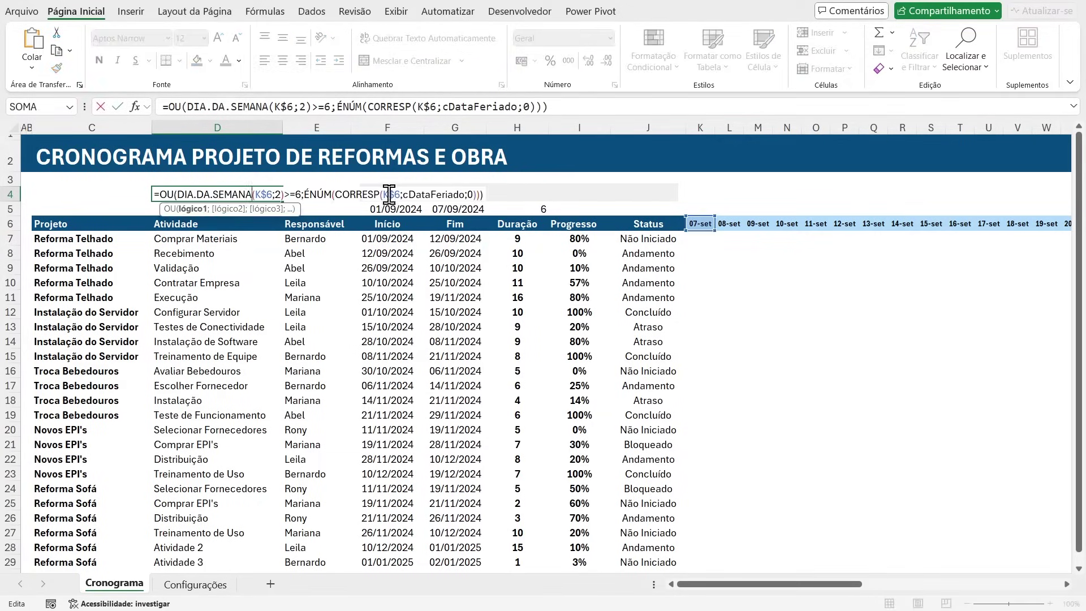
drag(475, 194, 118, 190)
key(ctrl+c)
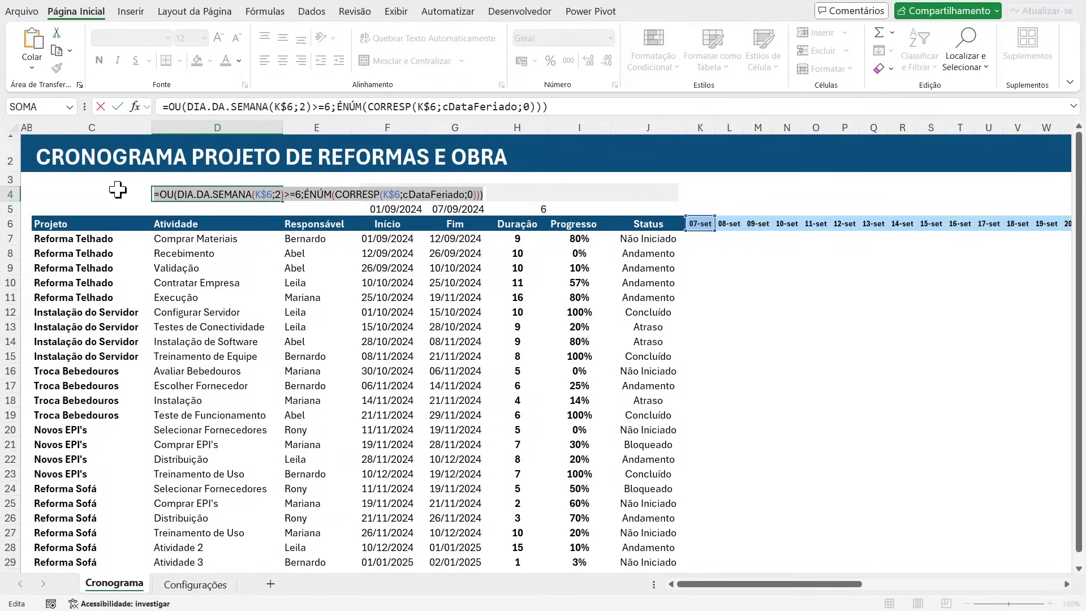
key(Escape)
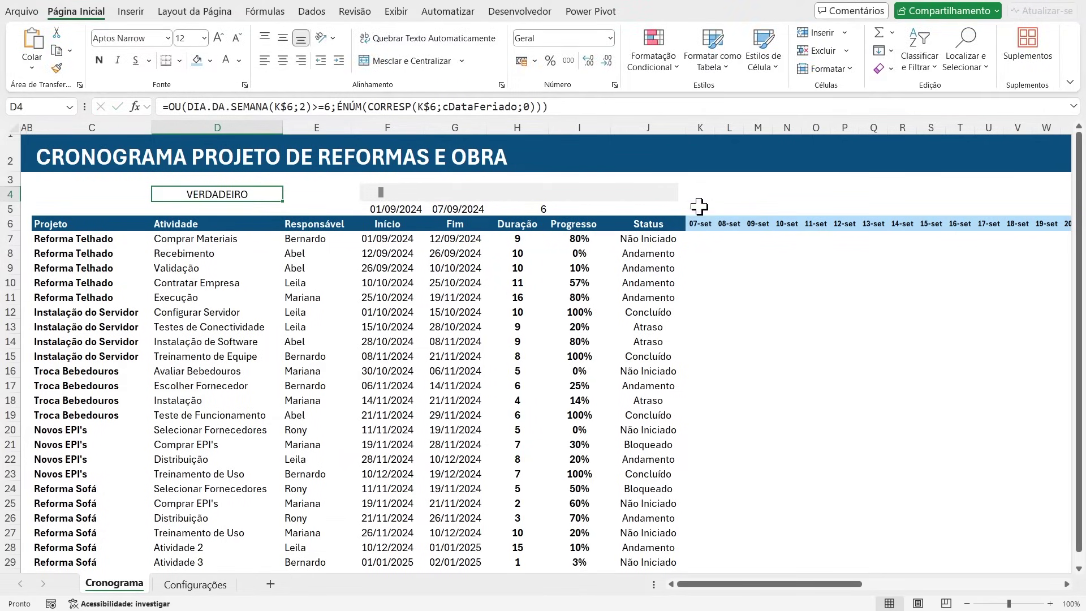
Step: Create a formula-based conditional formatting rule for timeline dates K6:AO6 using the copied formula =OU(DIA.DA.SEMANA(K$6;2)>=6;ÉNÚM(CORRESP(K$6;cDataFeriado;0)))
drag(698, 211, 1042, 219)
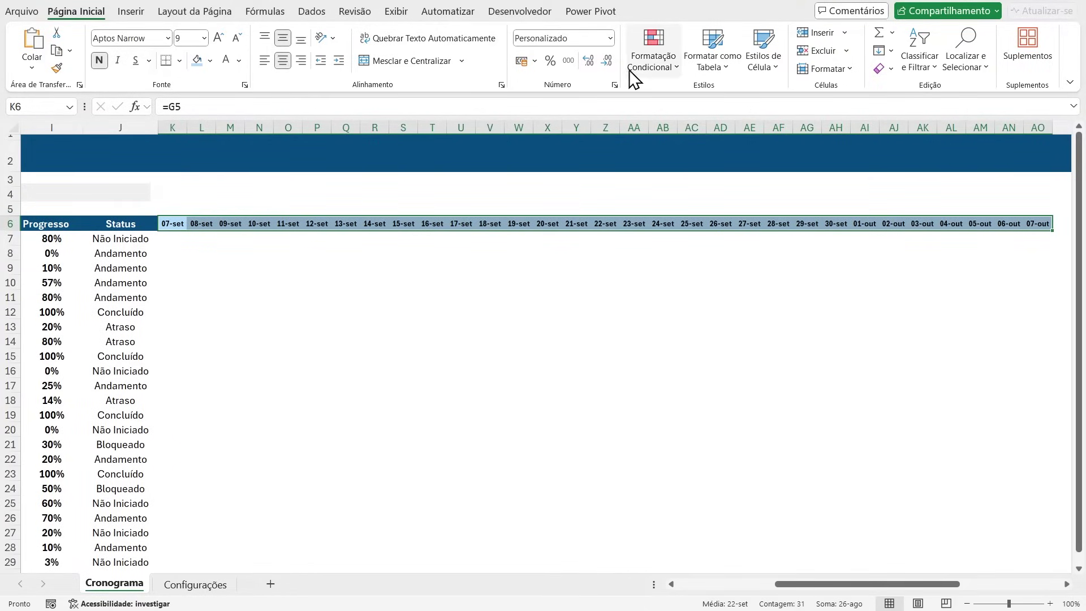
click(660, 72)
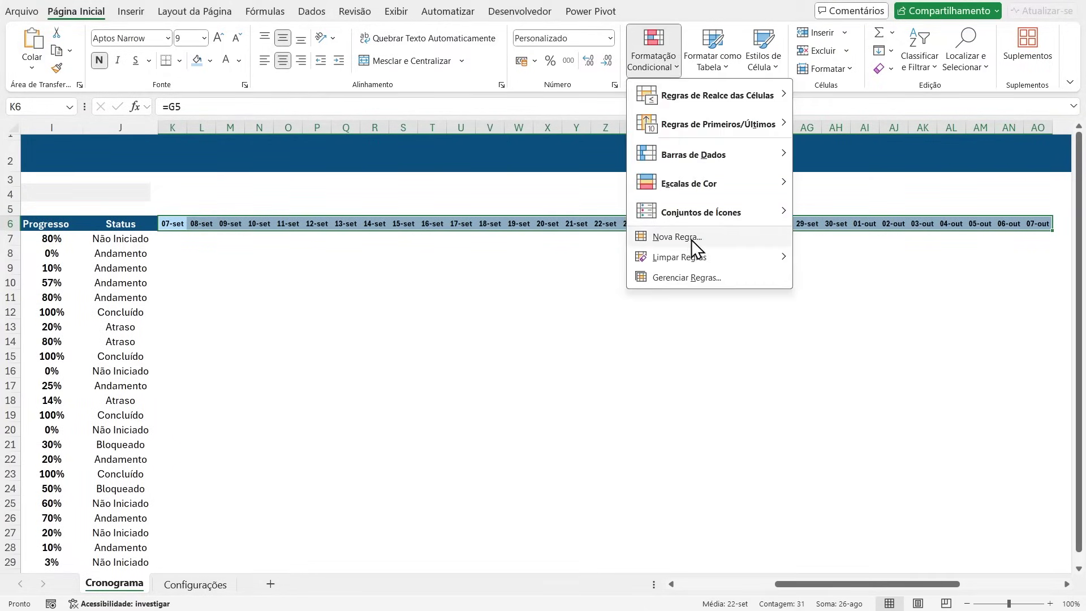
click(691, 238)
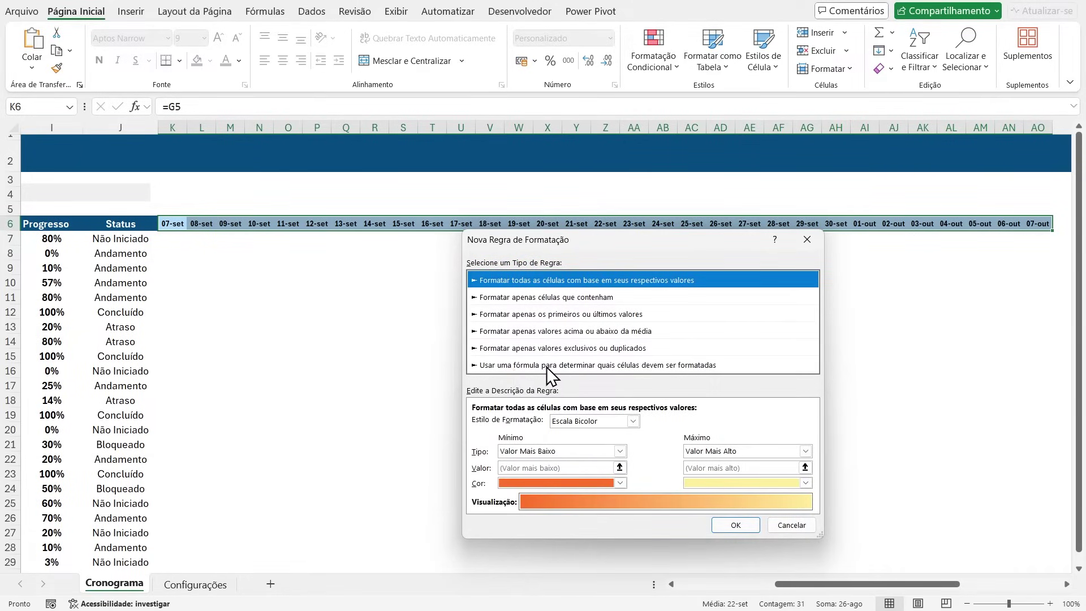
click(605, 365)
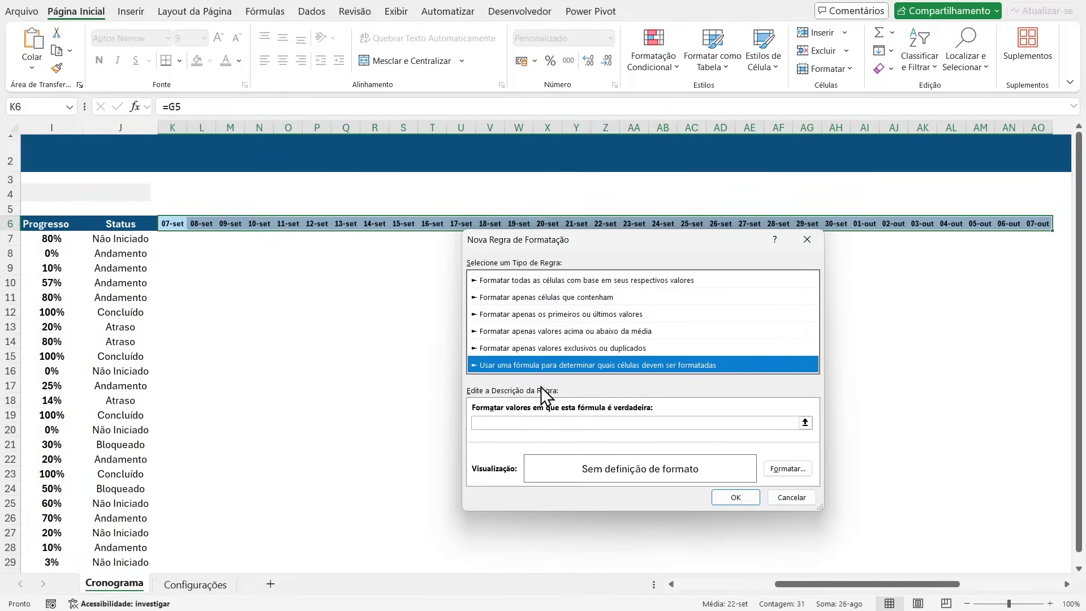
click(503, 425)
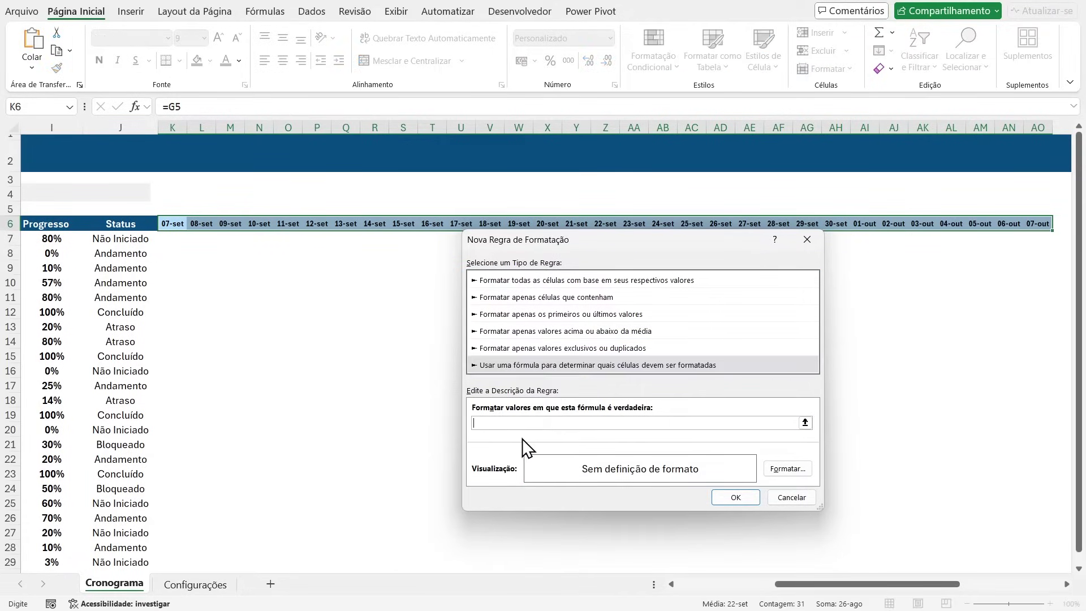
key(ctrl+v)
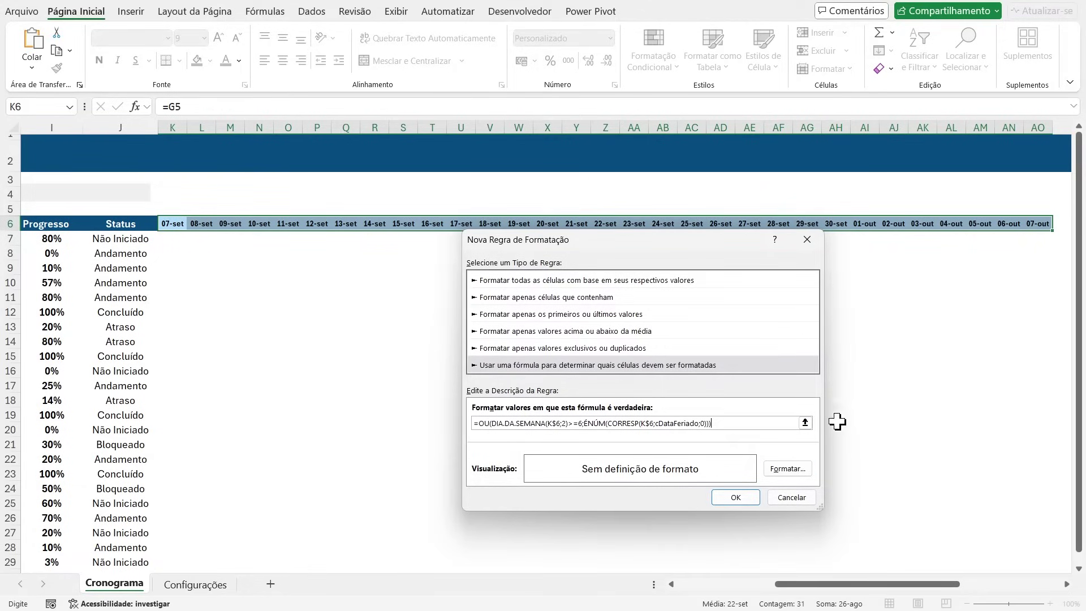
Step: Format the new rule with bold black text and a light grey fill, and create it on the timeline dates
click(799, 469)
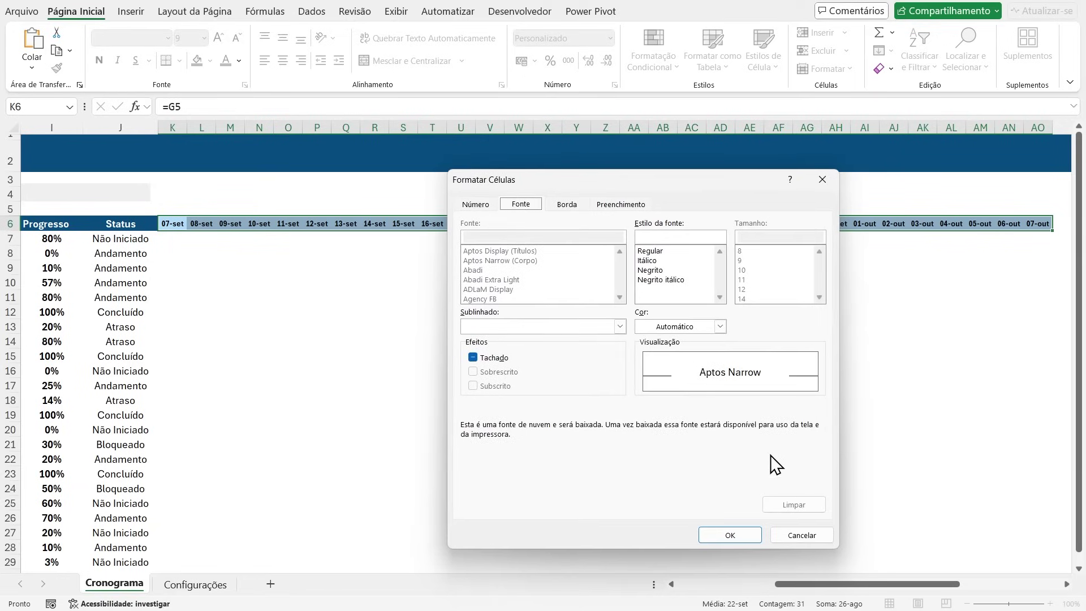
click(660, 270)
click(720, 327)
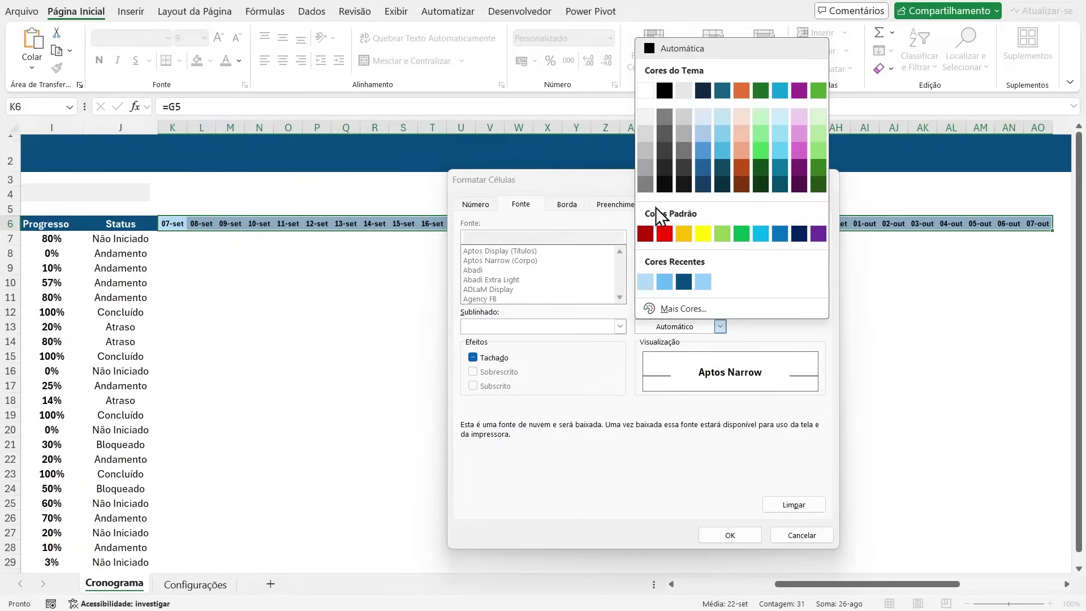
click(664, 90)
click(568, 205)
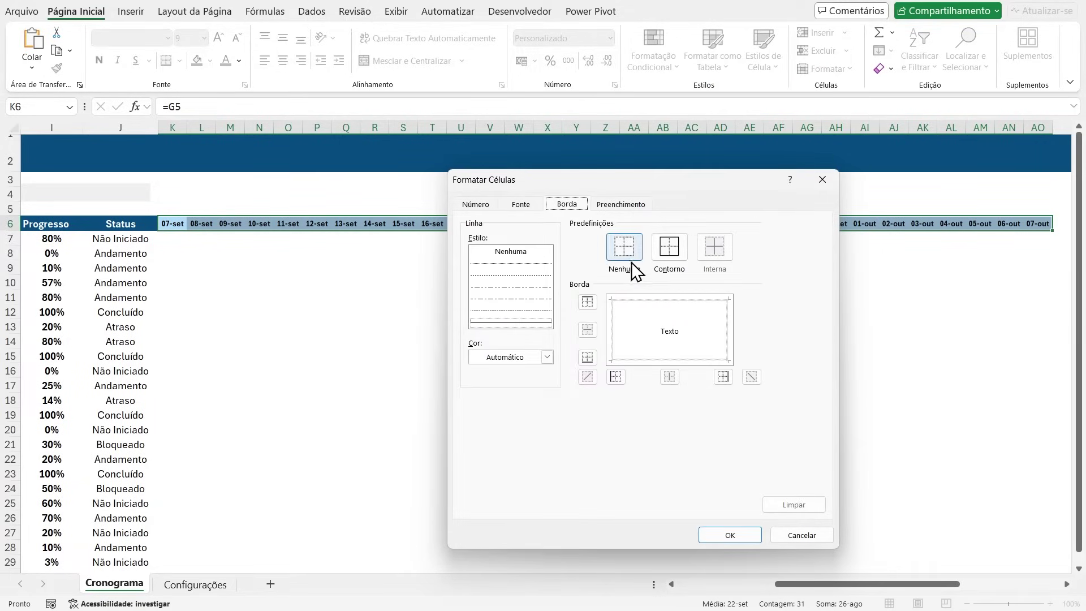
click(629, 204)
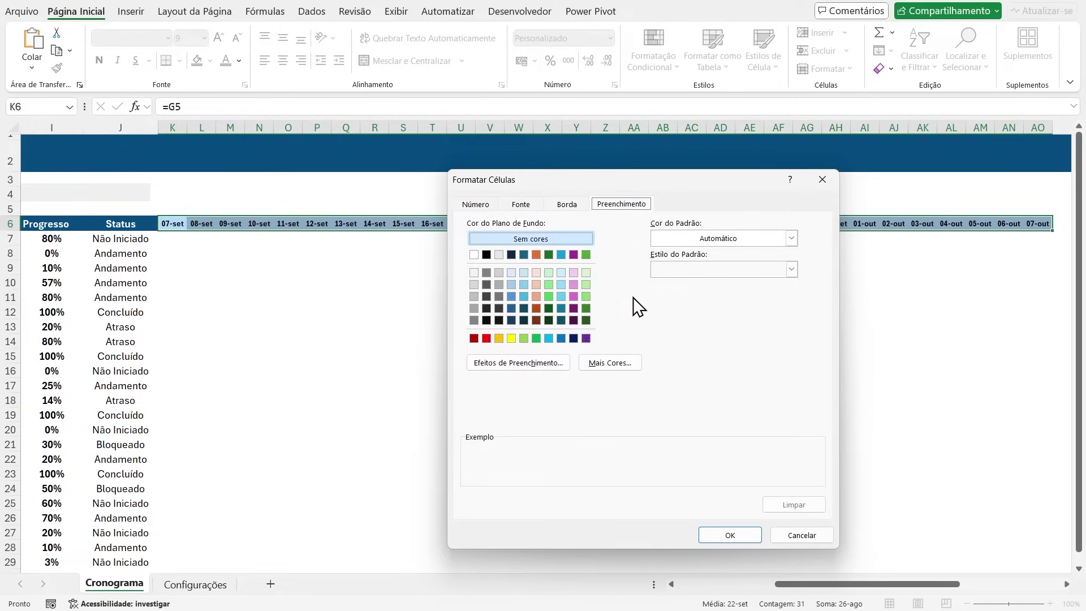
click(498, 255)
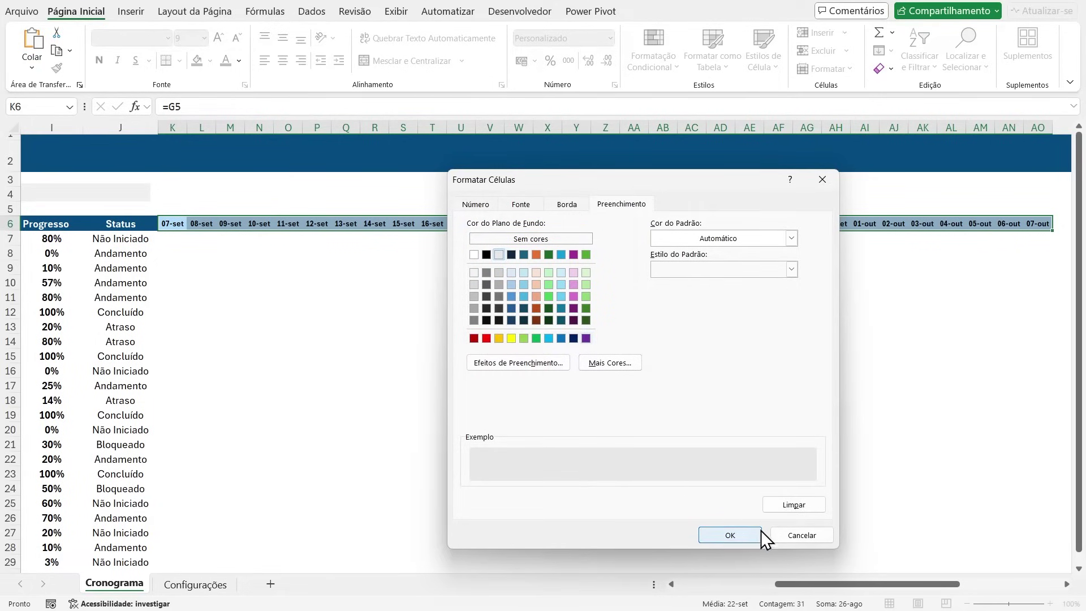
click(737, 534)
click(736, 496)
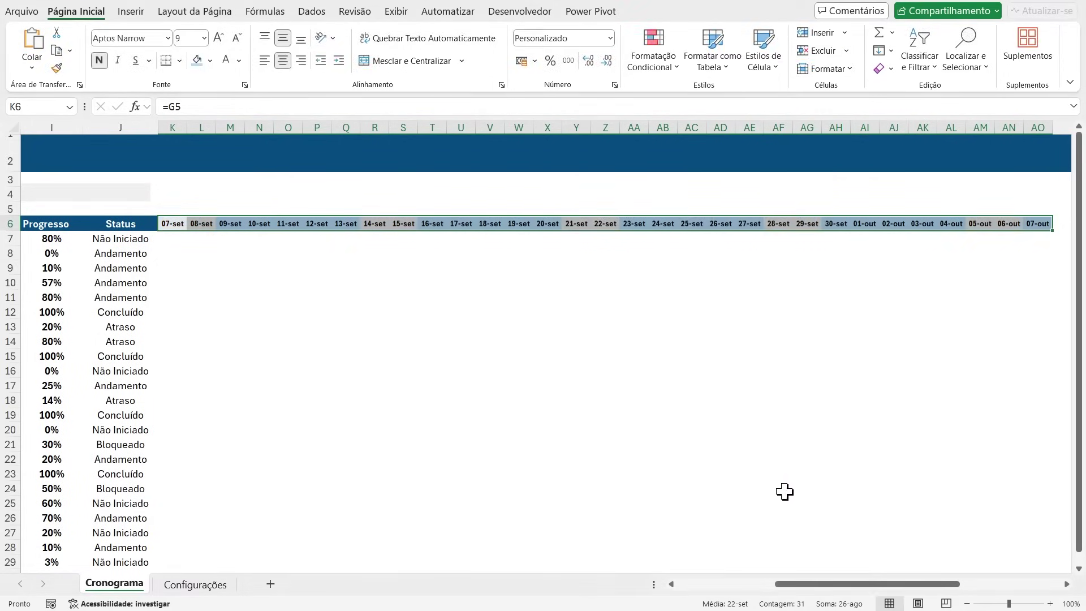
click(492, 352)
Step: Advance the timeline start to 03/11/2024 to check weekend and holiday shading, including 15-nov, and return it to 27/09/2024
drag(830, 586, 752, 584)
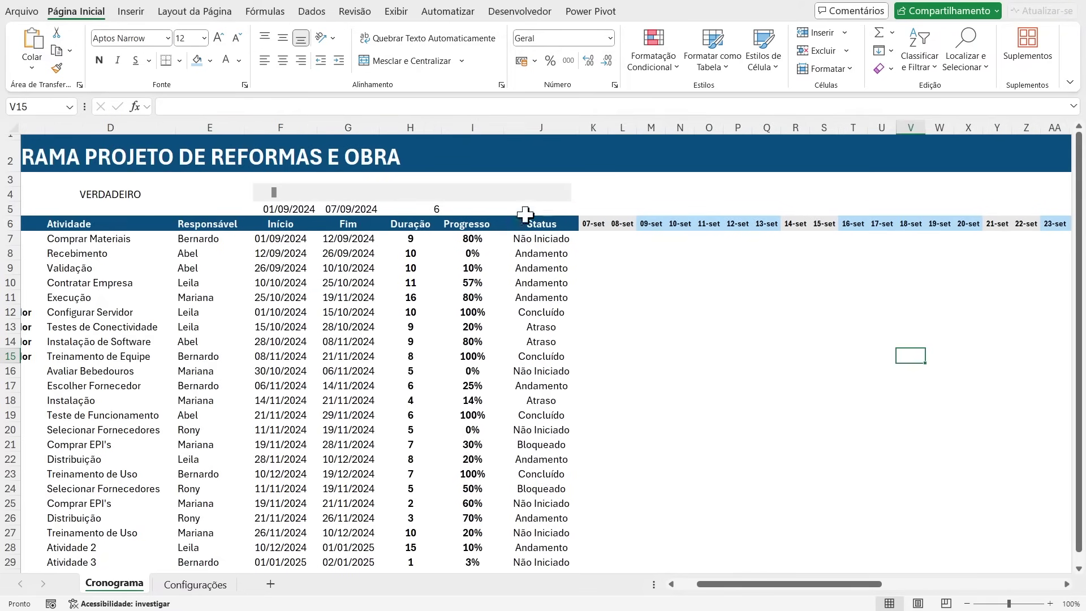
click(559, 192)
click(558, 192)
click(559, 192)
click(560, 195)
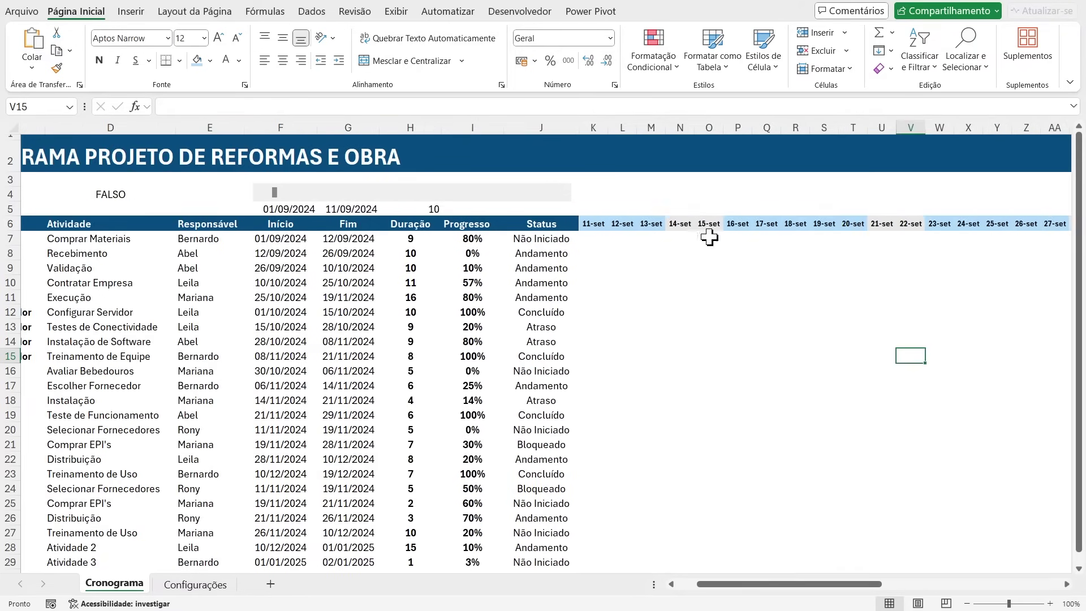
click(561, 197)
click(561, 197)
click(561, 197)
click(561, 197)
click(562, 197)
click(561, 197)
click(562, 197)
click(562, 196)
click(561, 197)
click(561, 197)
click(561, 196)
click(561, 197)
click(562, 196)
click(562, 196)
click(562, 197)
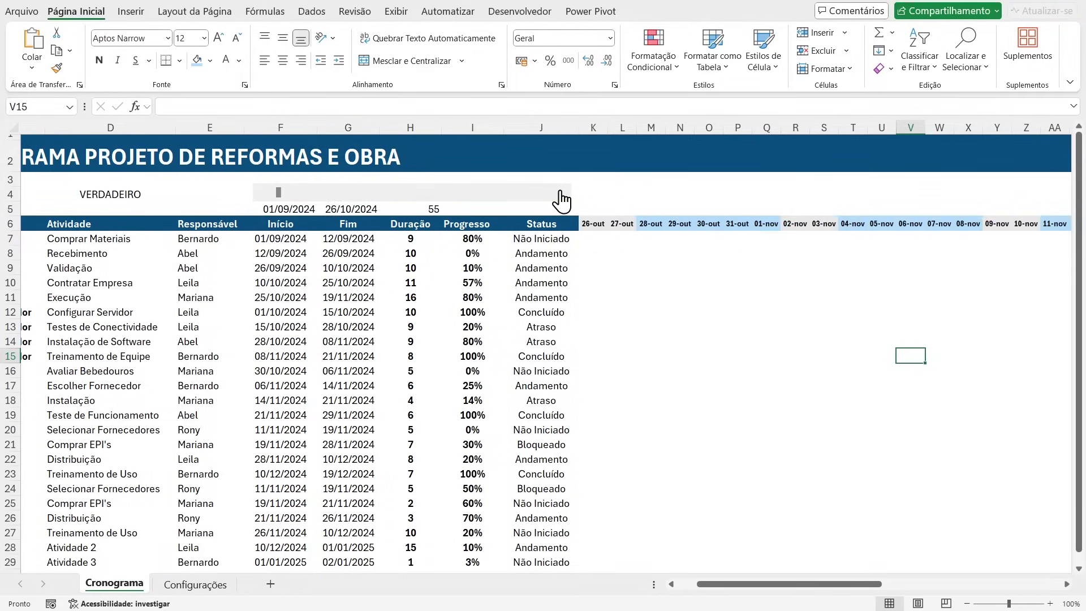
click(562, 197)
click(562, 197)
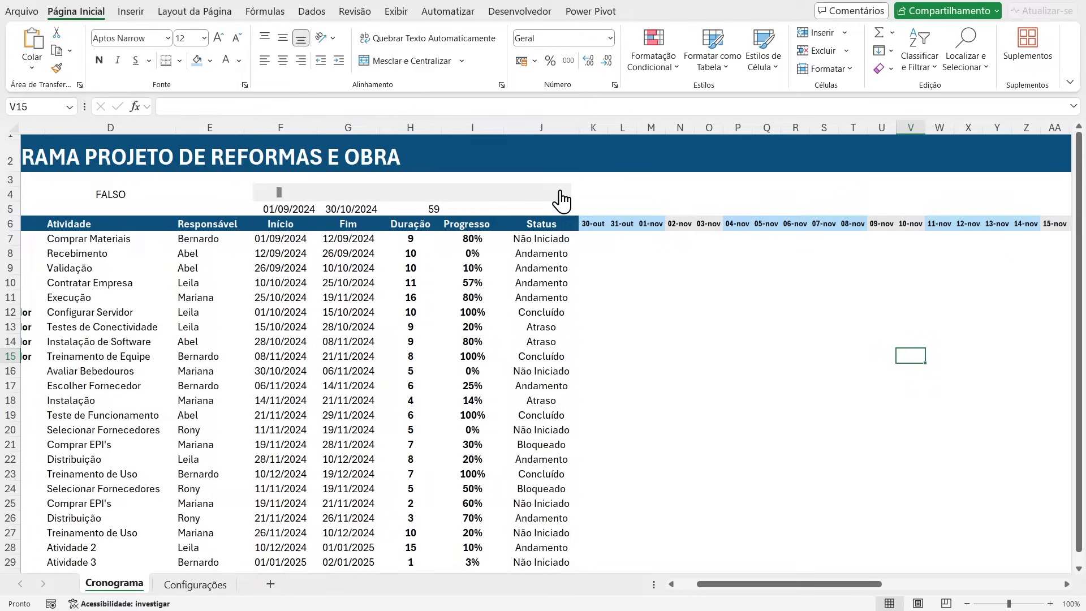
click(561, 197)
click(562, 197)
click(561, 197)
click(561, 196)
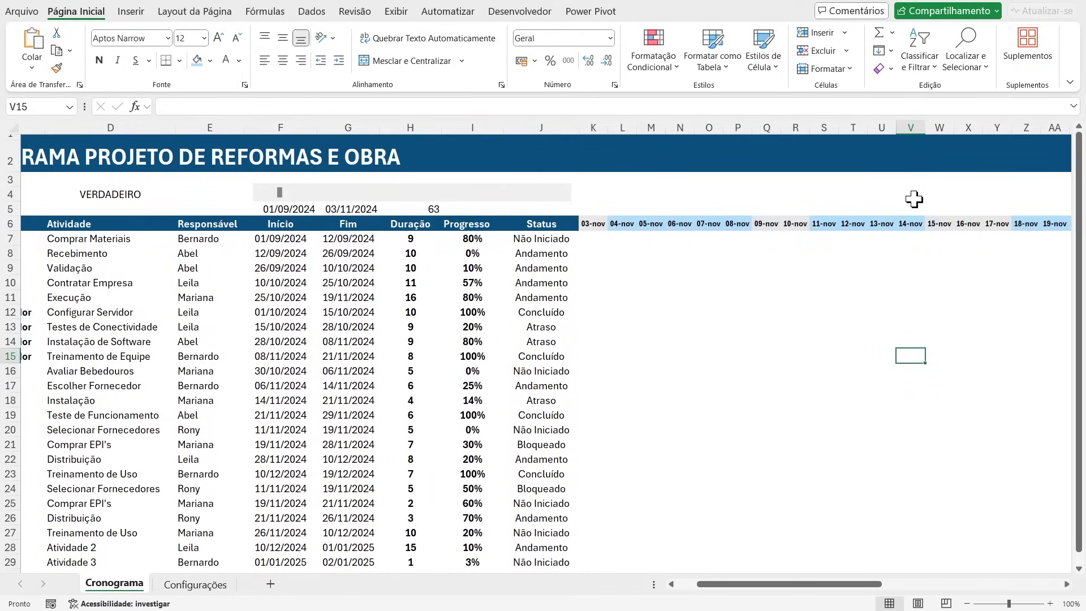
click(930, 223)
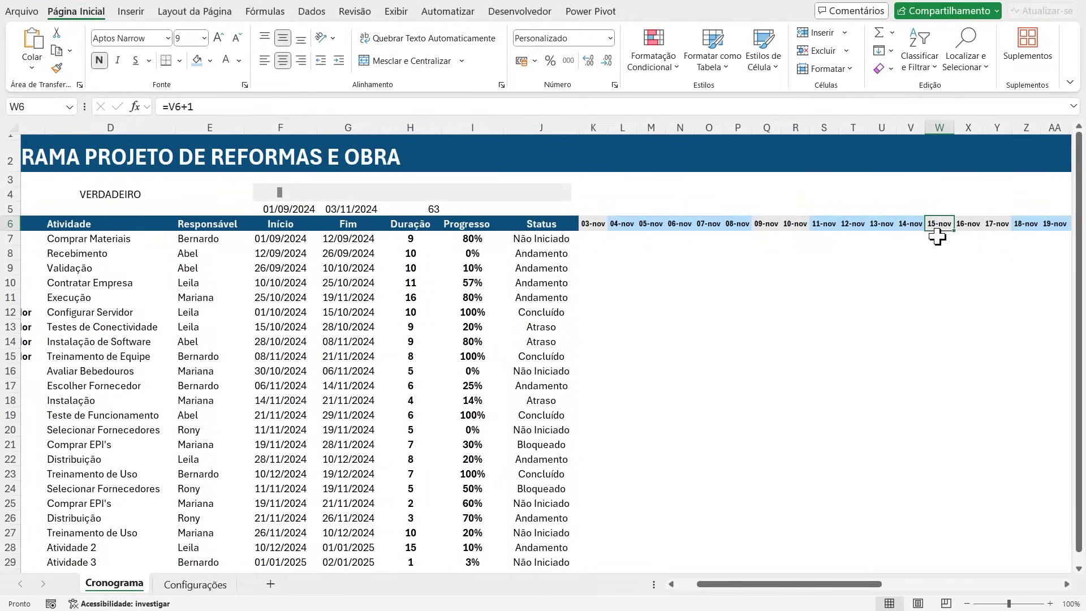
click(268, 190)
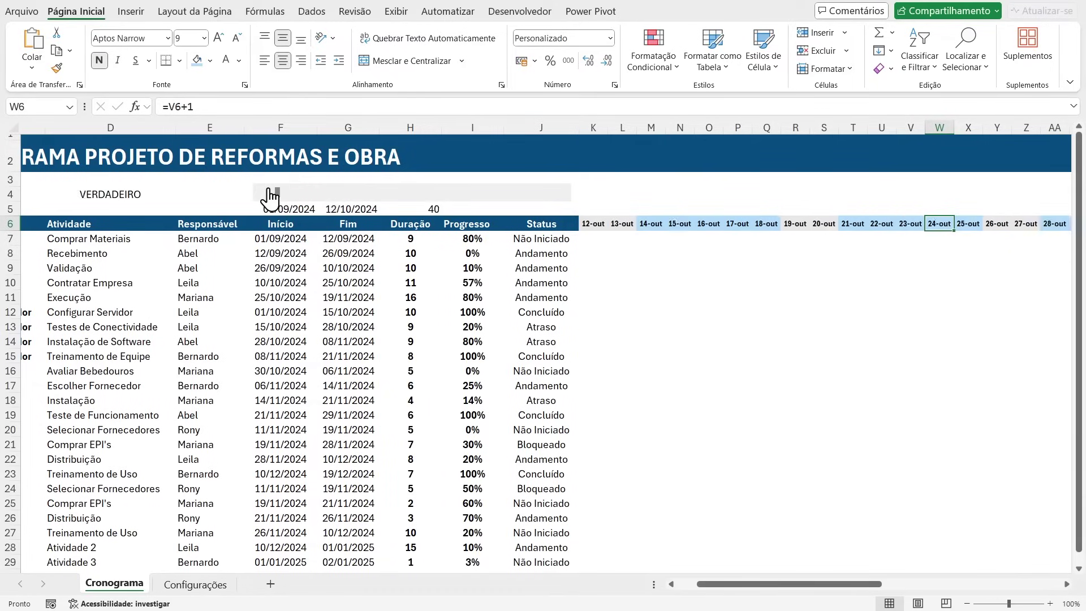
click(563, 195)
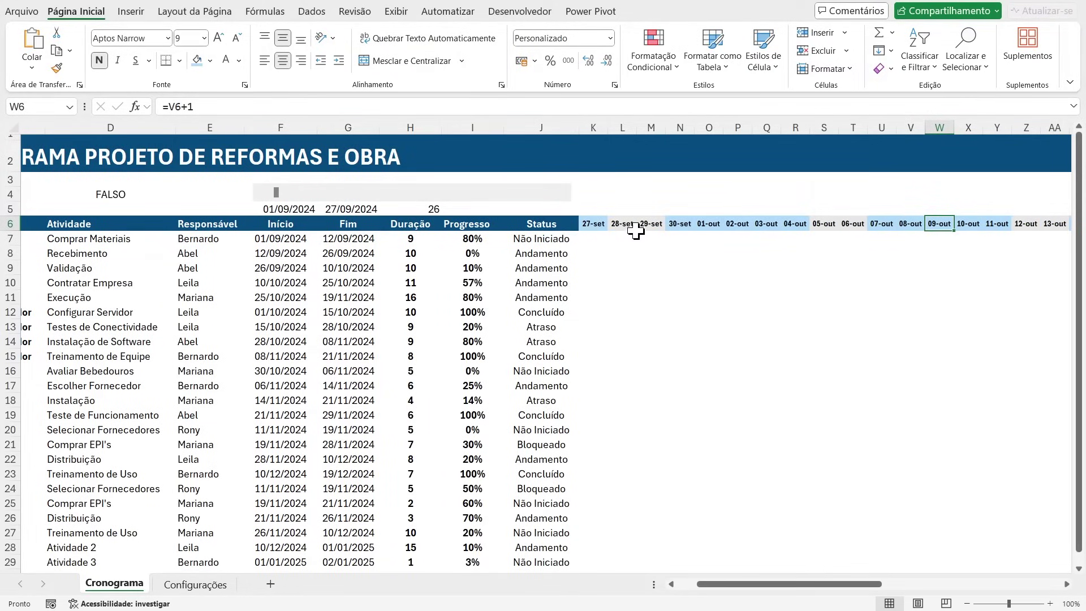
Step: Copy the hex code #ABA9BF from the used-colours list in Configurações without changing the cell
click(195, 584)
click(687, 254)
double_click(687, 254)
drag(703, 255, 661, 257)
key(ctrl+c)
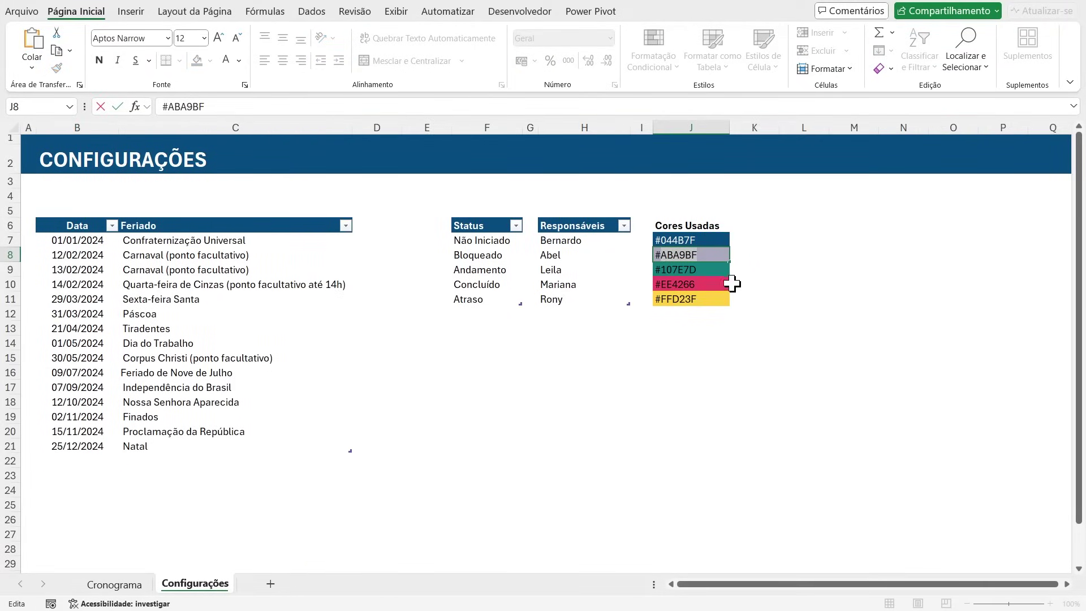
key(Escape)
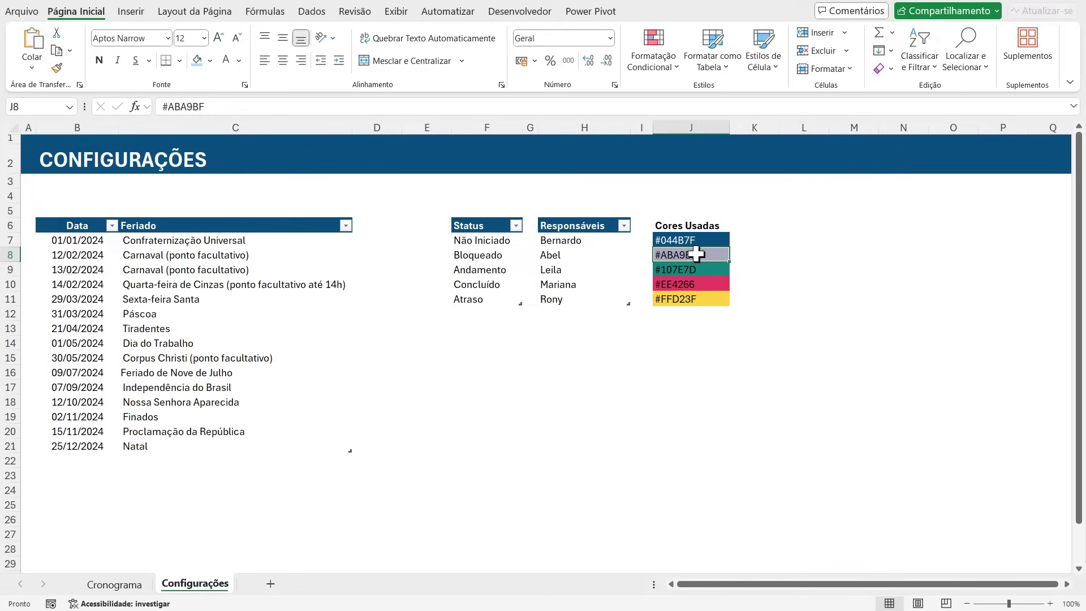
Step: Open the weekend and holiday formatting rule of the Cronograma timeline dates K6:AO6 for editing
click(114, 585)
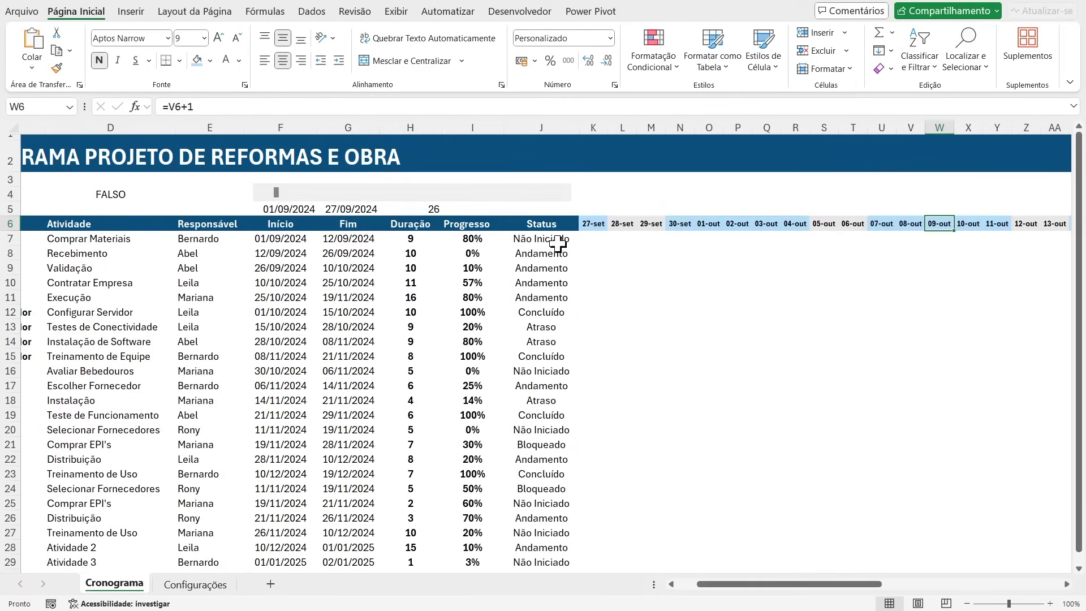
click(581, 224)
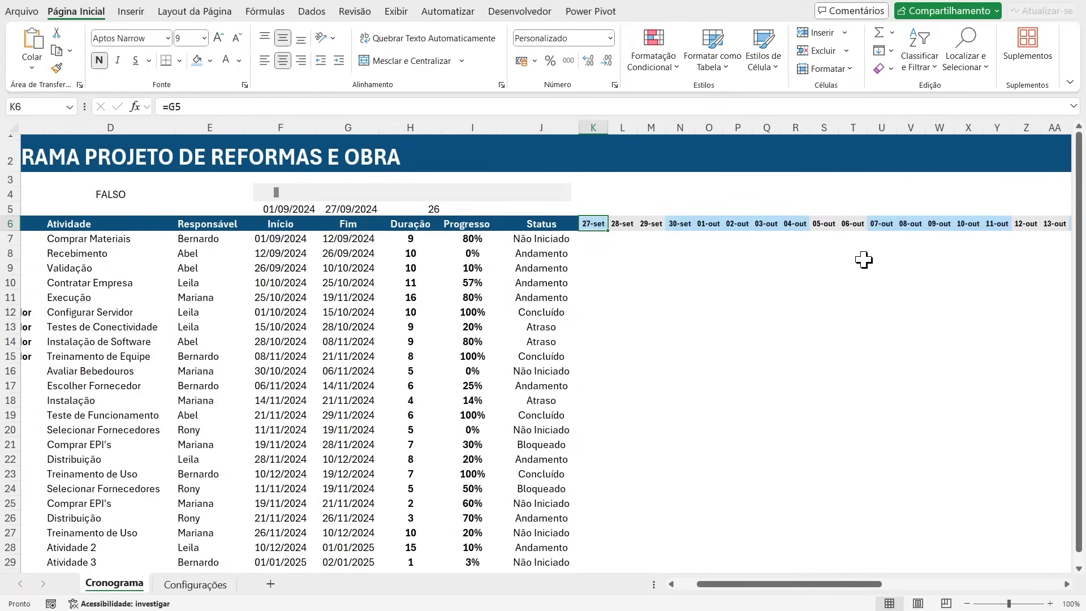
key(ctrl+shift+Right)
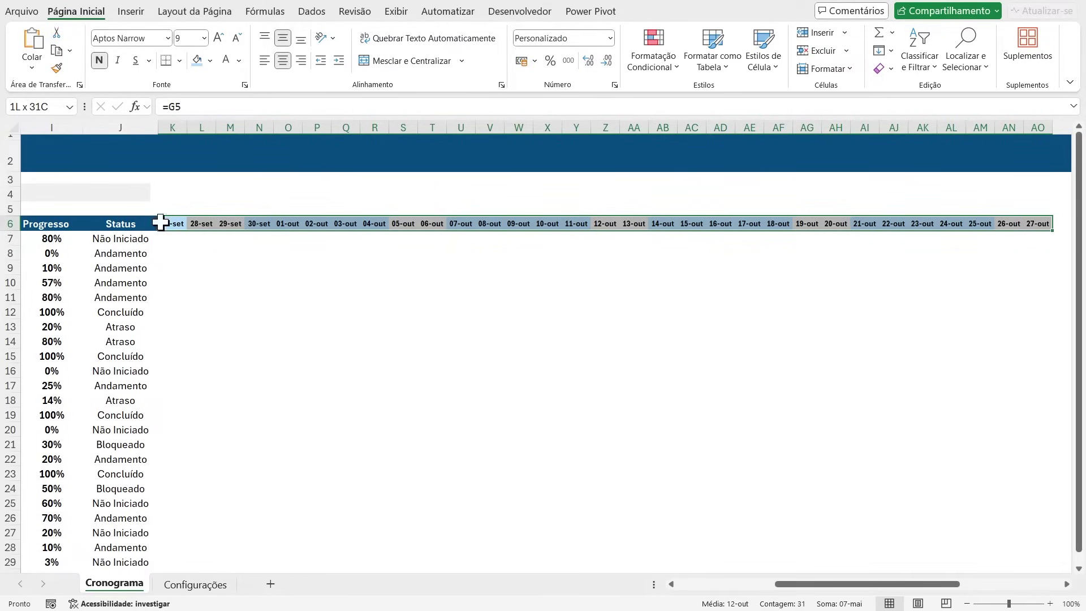
click(672, 72)
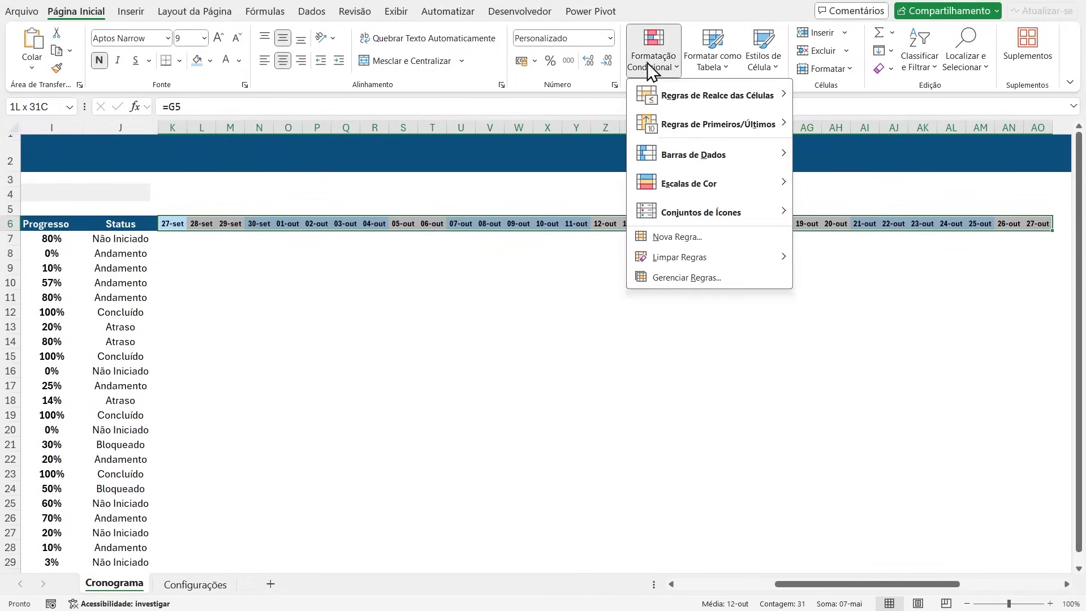
click(670, 280)
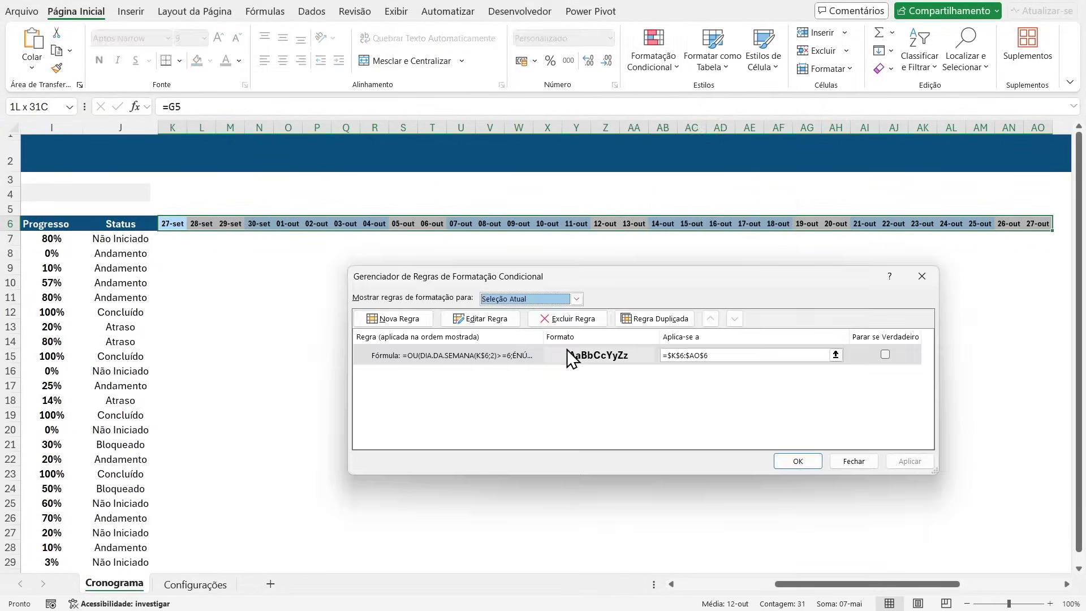
click(424, 361)
click(484, 318)
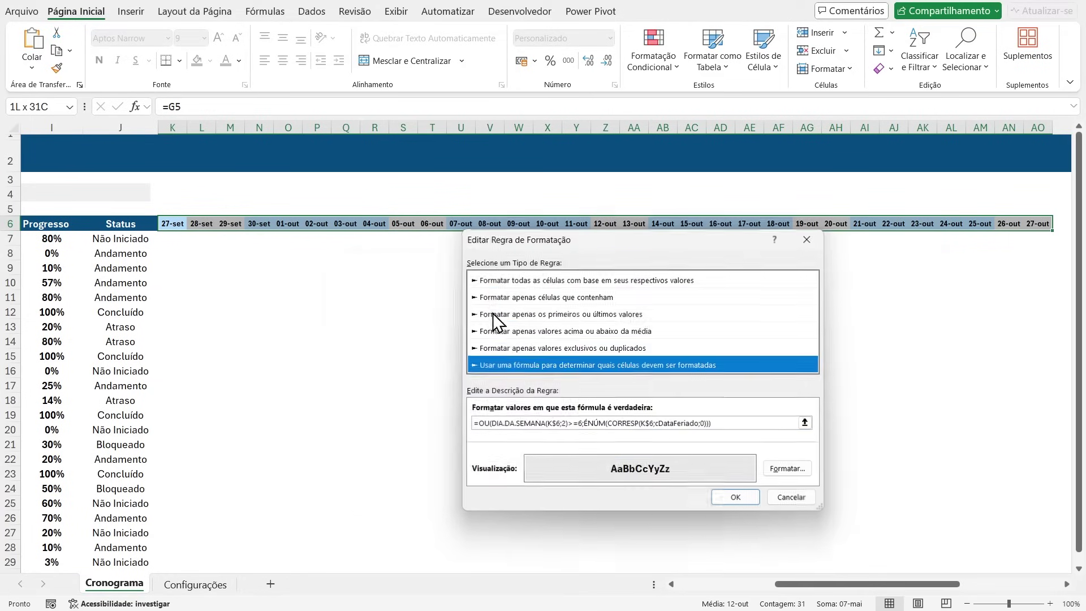
Step: Set the rule's fill to the custom colour #ABA9BF and apply it to the timeline dates
click(797, 472)
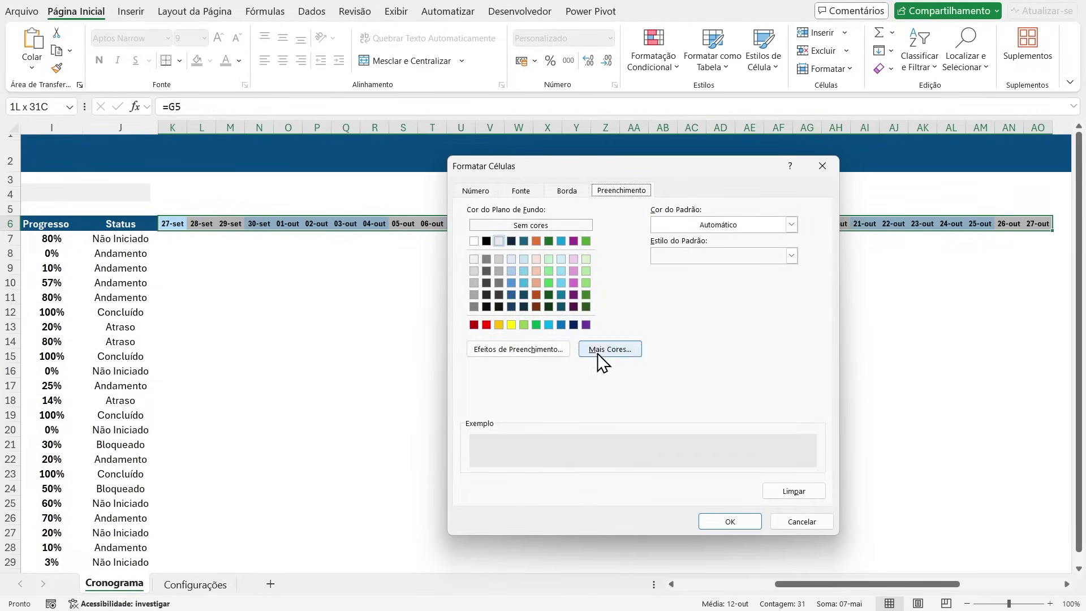
click(622, 350)
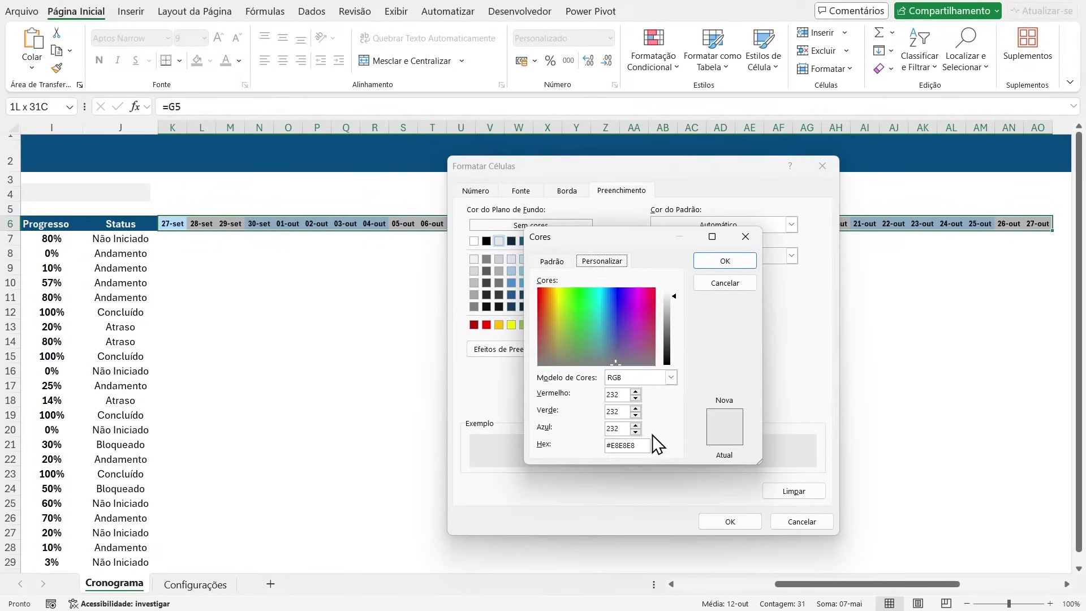
drag(636, 445, 547, 443)
key(ctrl+v)
click(724, 263)
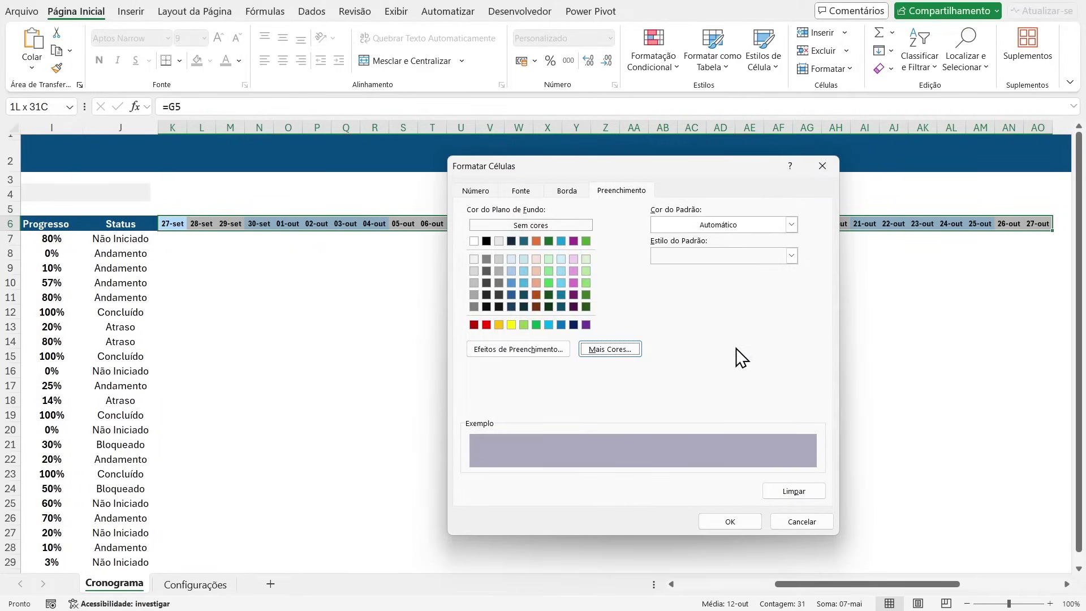
click(743, 523)
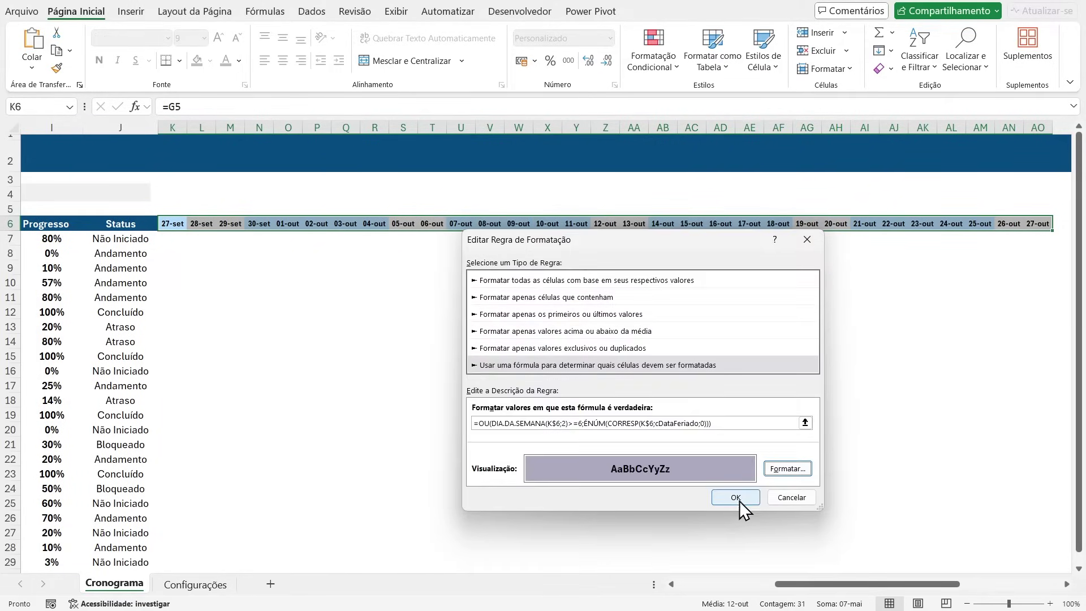
click(737, 498)
click(923, 463)
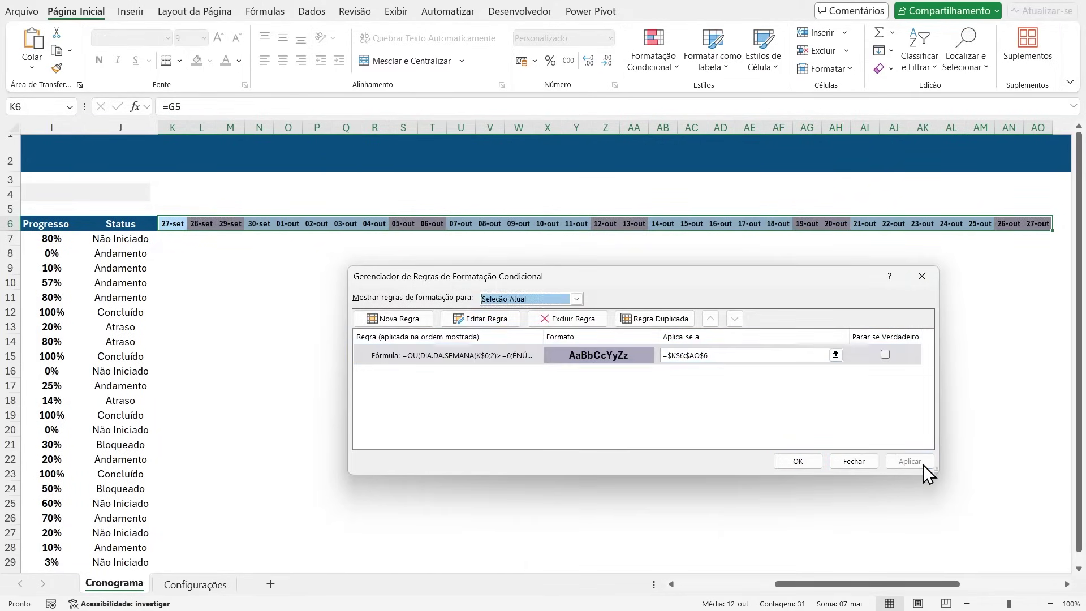
click(920, 276)
click(518, 297)
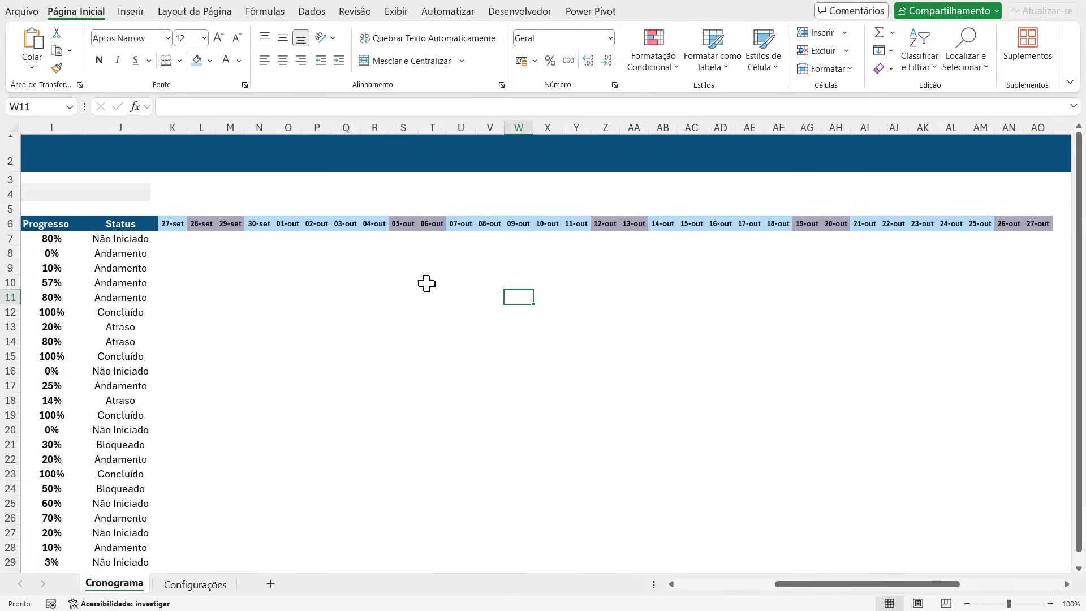
drag(800, 583, 683, 581)
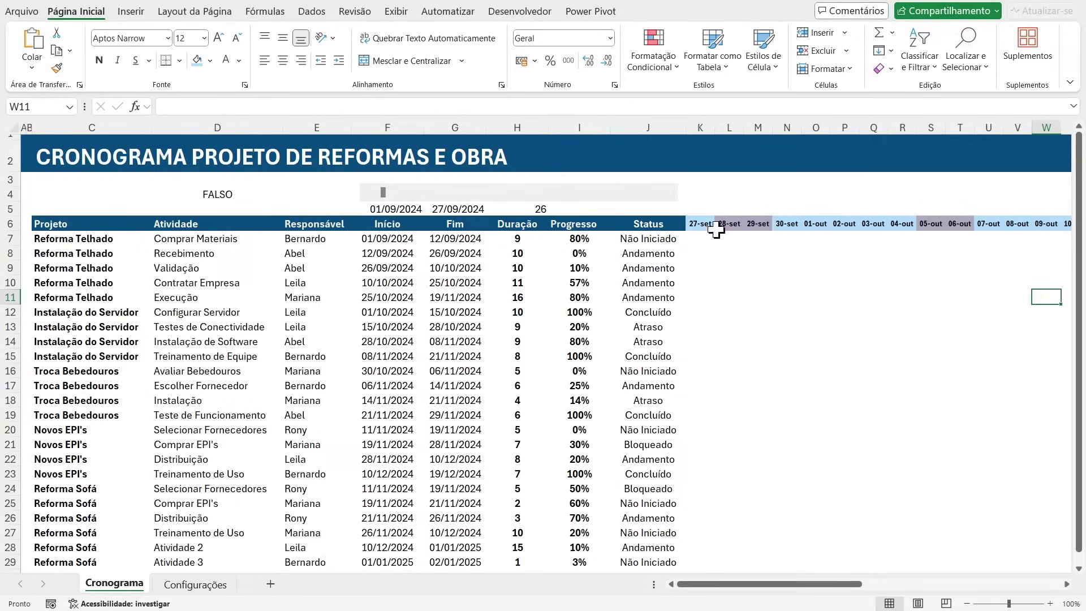
Step: Examine the September and October dates along row 6 of the Cronograma timeline to see where the month changes
drag(696, 221, 1080, 221)
drag(1045, 222, 1018, 222)
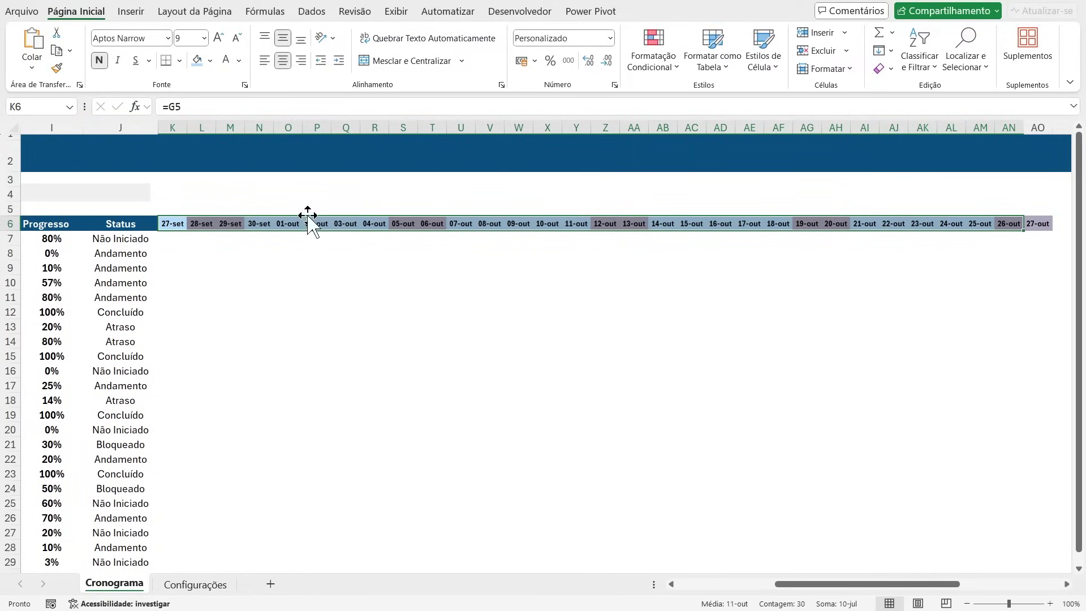
drag(794, 582, 790, 582)
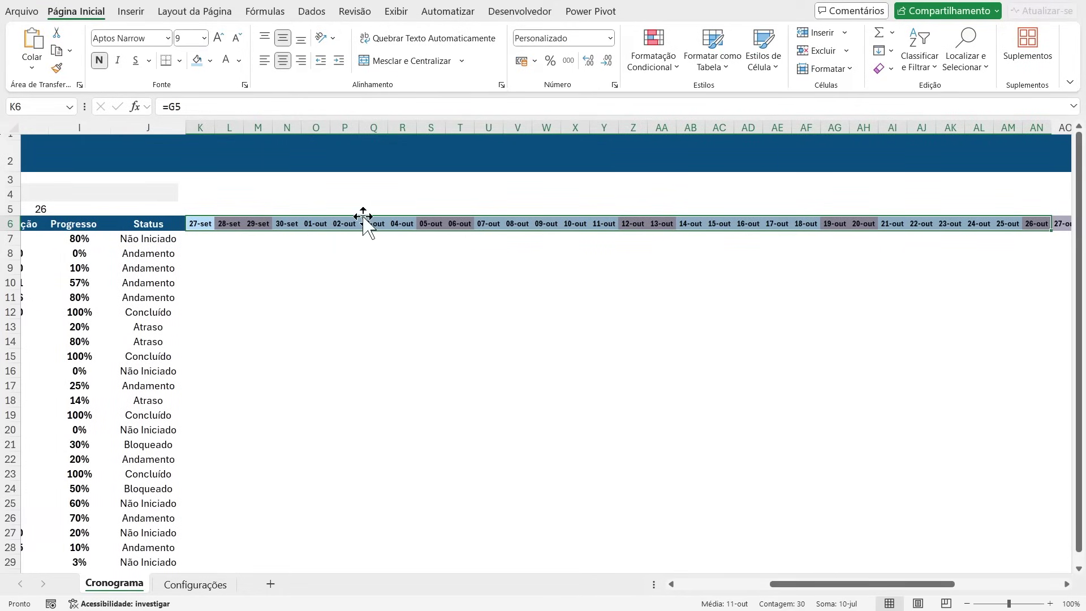
drag(311, 223, 540, 223)
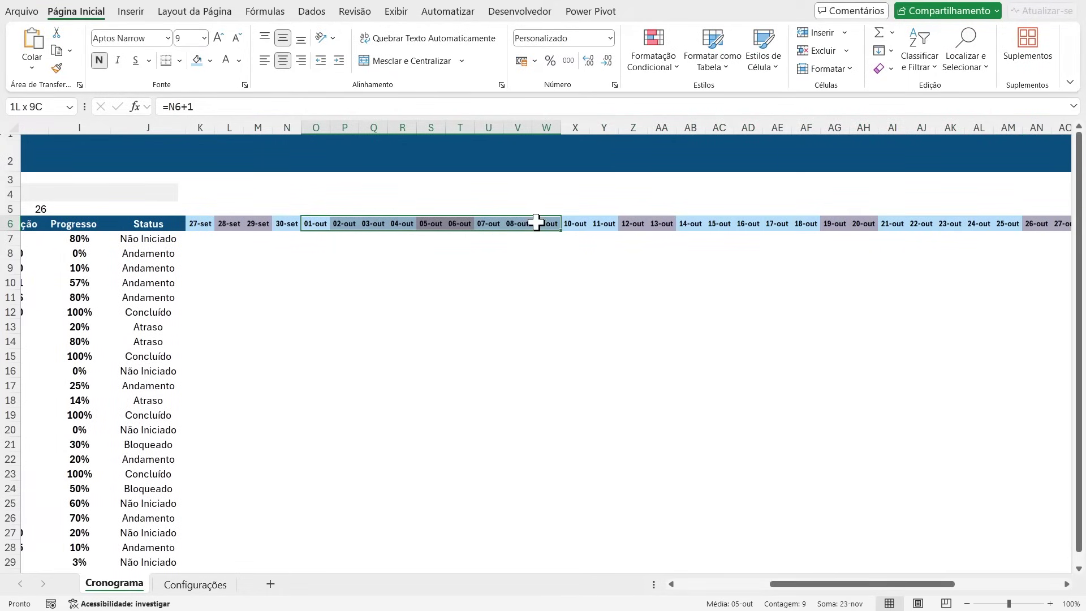
drag(799, 582, 707, 582)
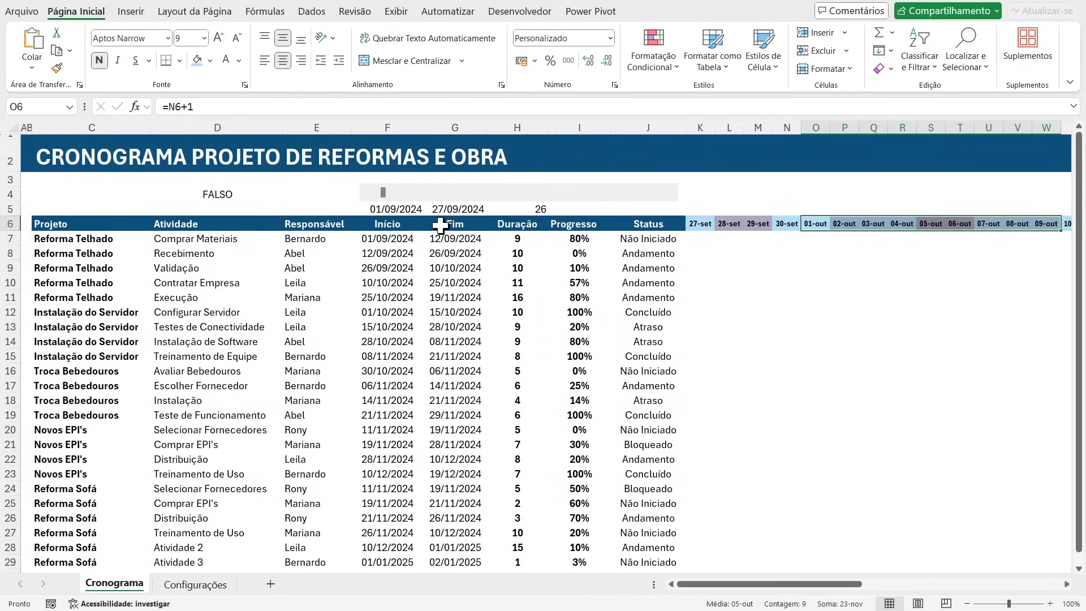
drag(753, 583, 822, 584)
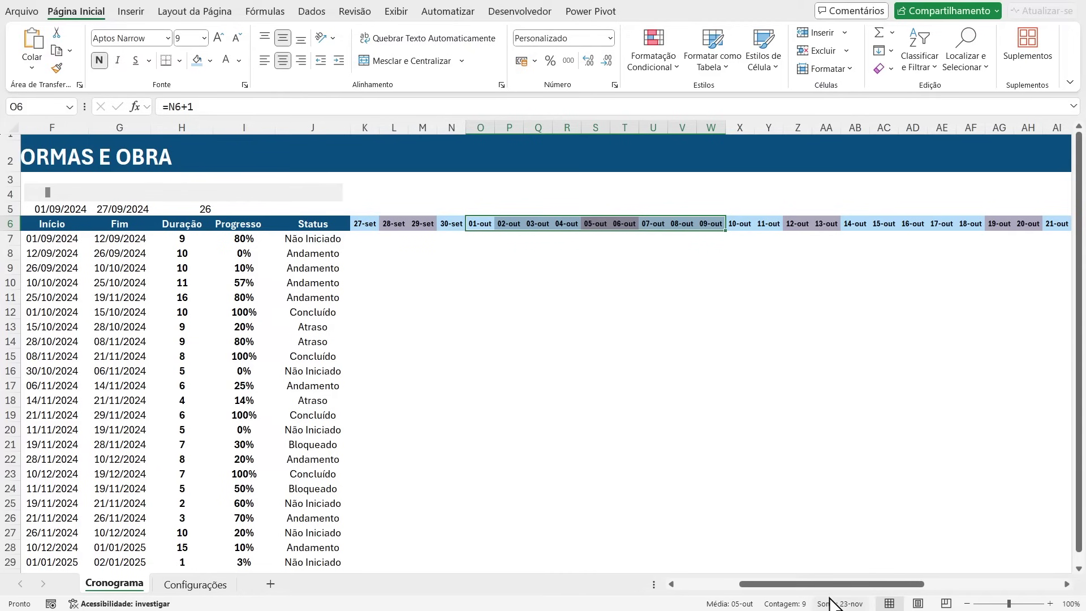
drag(766, 582, 703, 583)
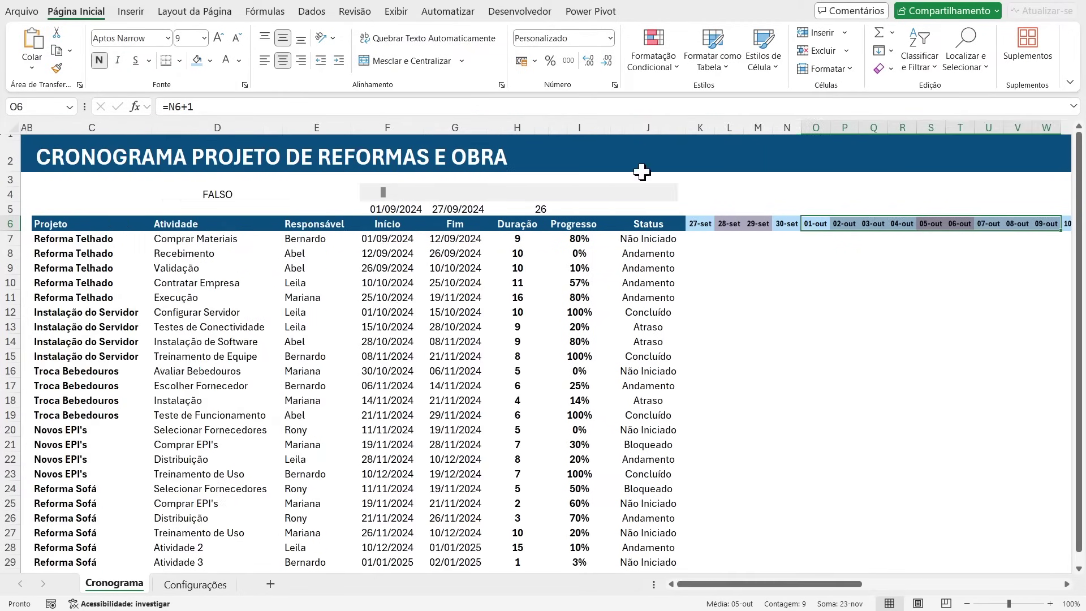
Step: Clear the old test formula from cell D4 of the Cronograma sheet
click(218, 194)
key(Delete)
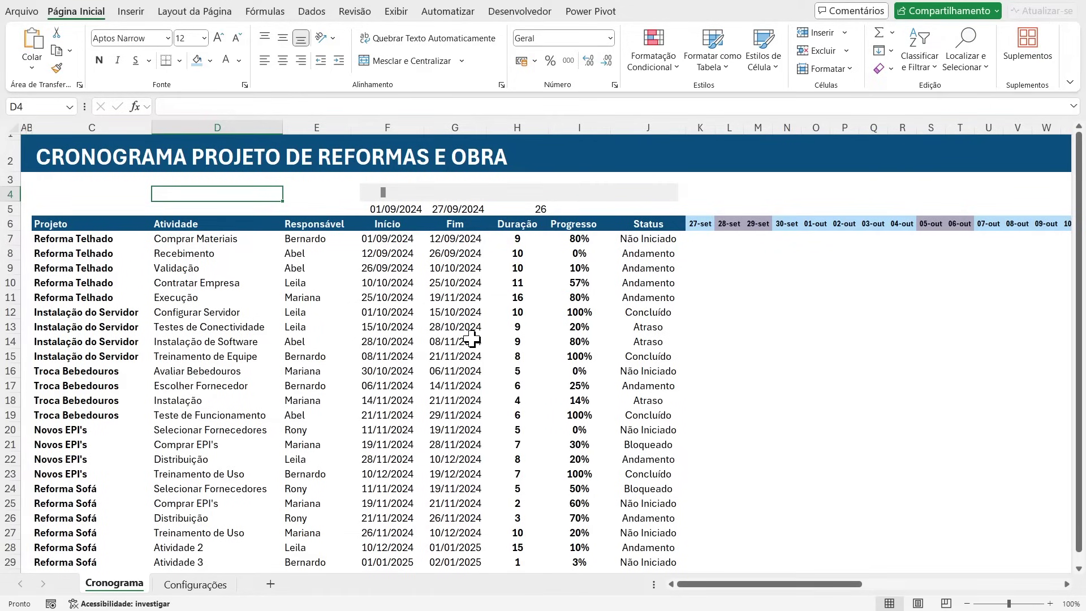
text(=)
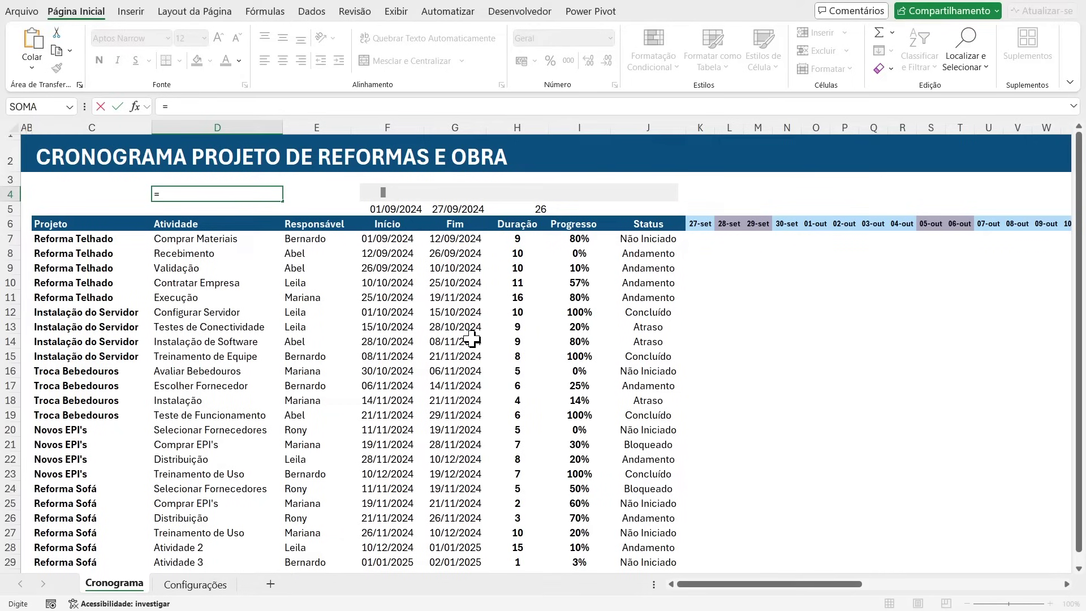
text(mês)
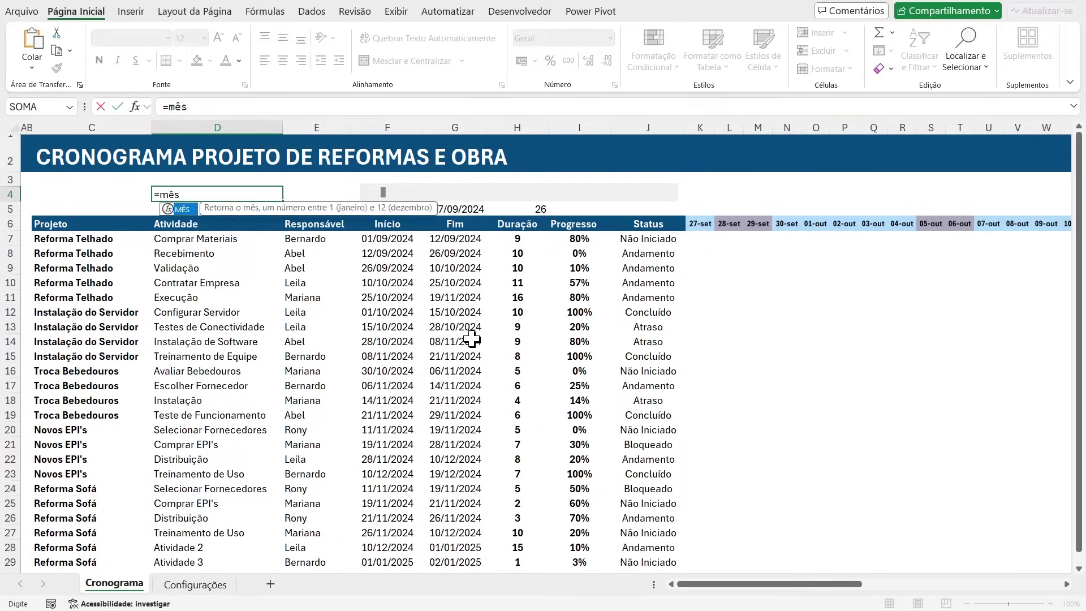
text(()
key(Return)
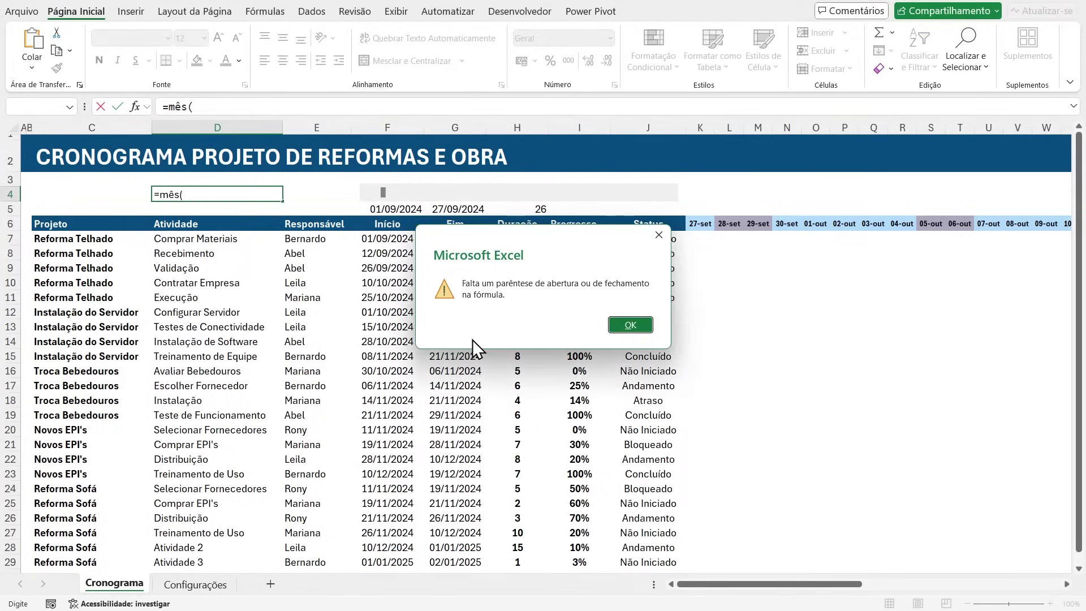
click(628, 325)
click(700, 225)
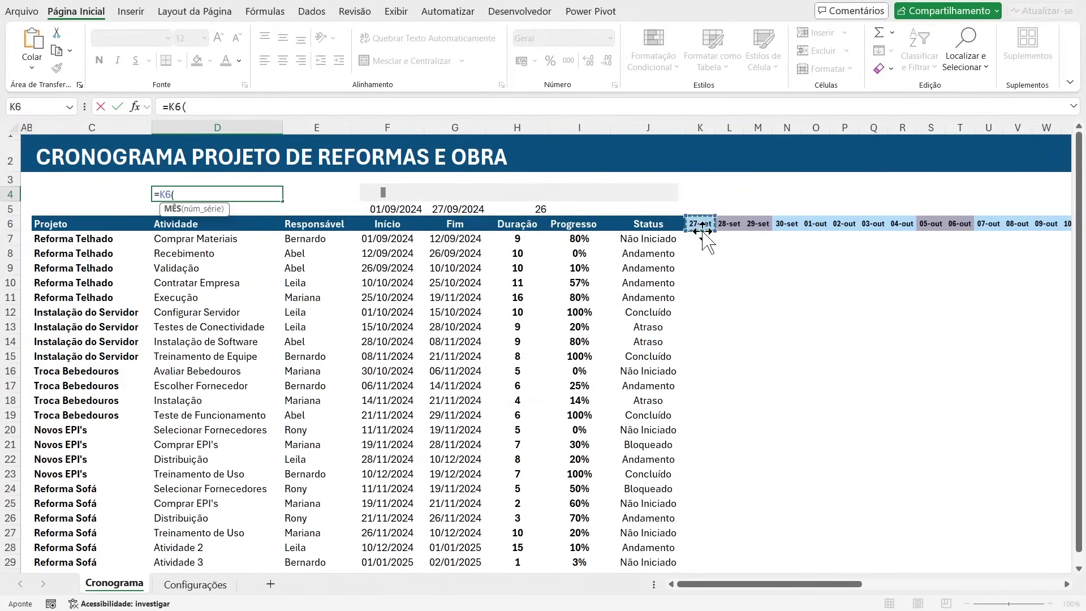
key(Escape)
Step: Write the formula =MÊS(K6) in cell D4 to extract the month of the first timeline date
text(=)
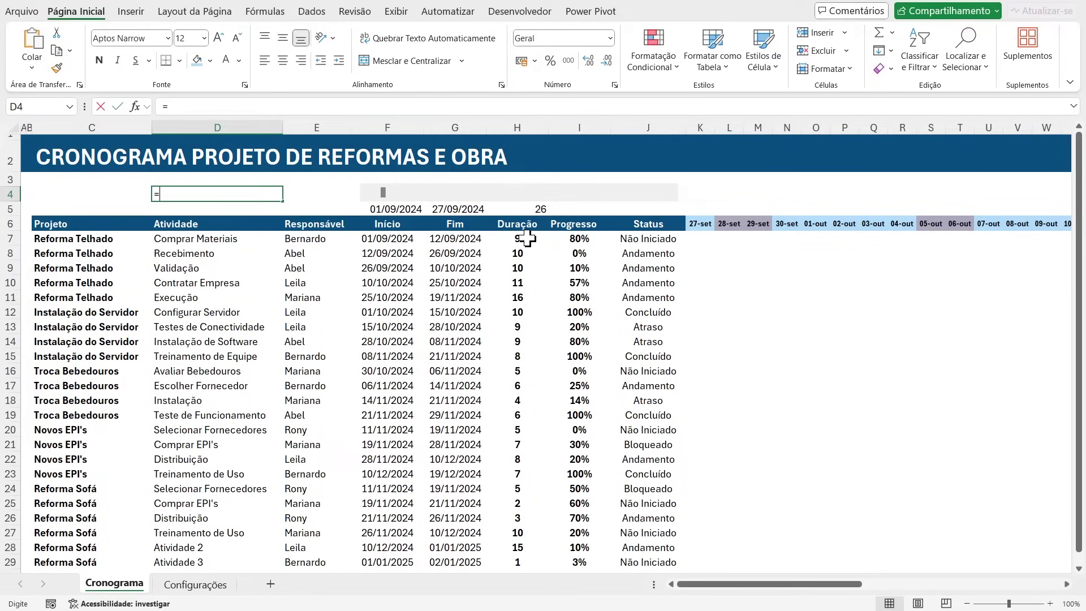
text(mês)
key(Tab)
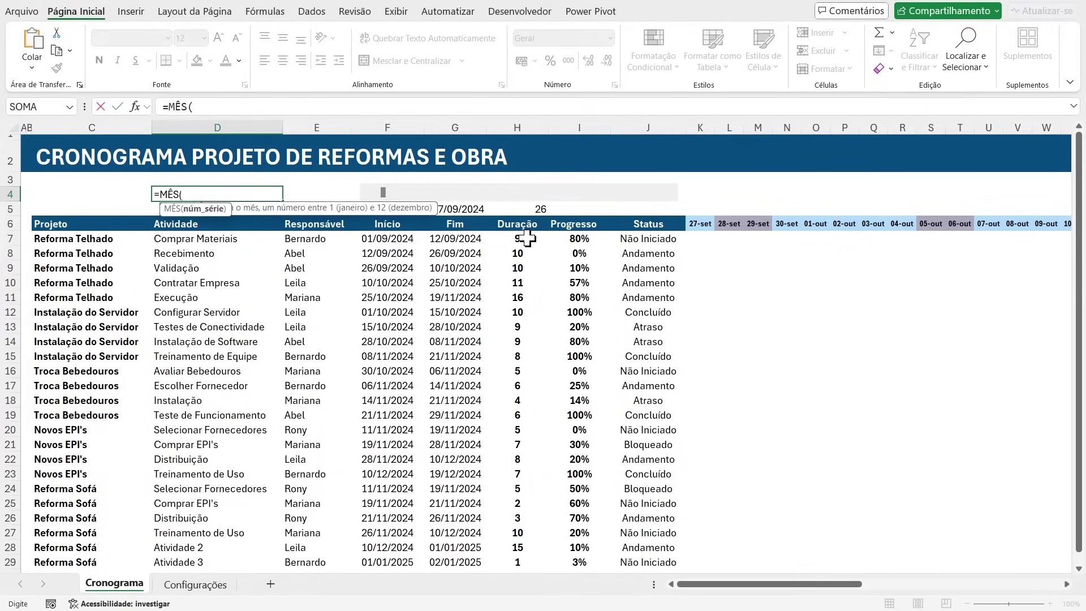
click(701, 224)
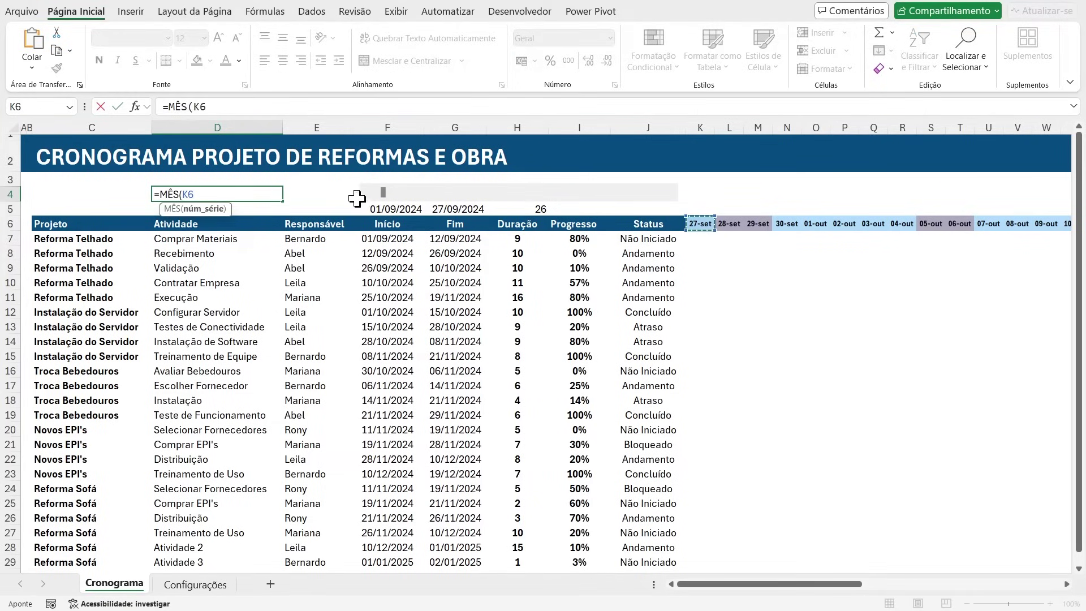
text())
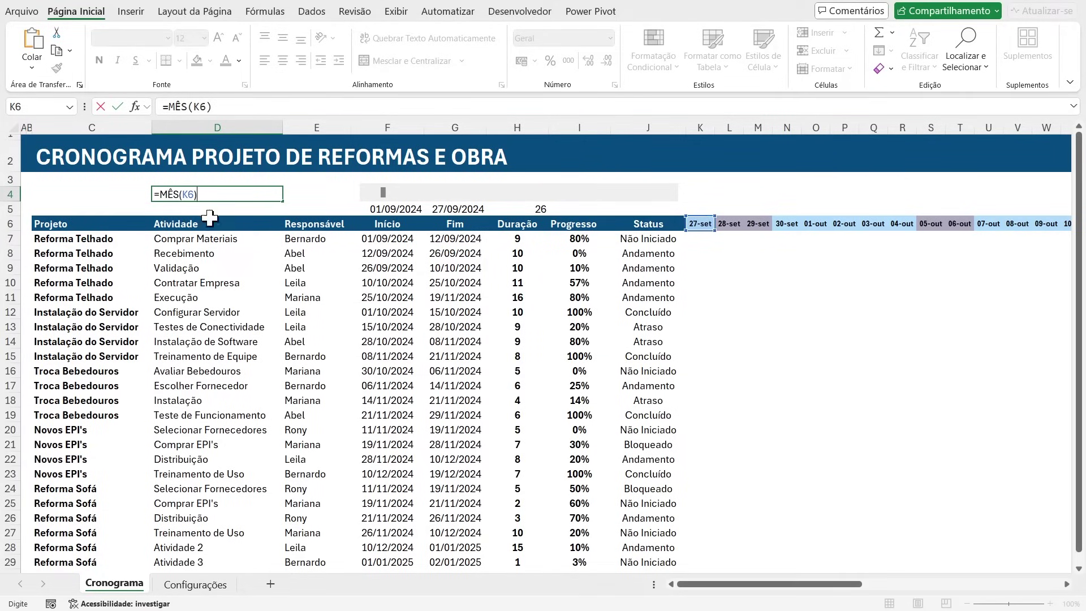
Step: Wrap the month formula in D4 with the MOD function using divisor 2, giving =mod(MÊS(K6);2)
drag(160, 194, 194, 194)
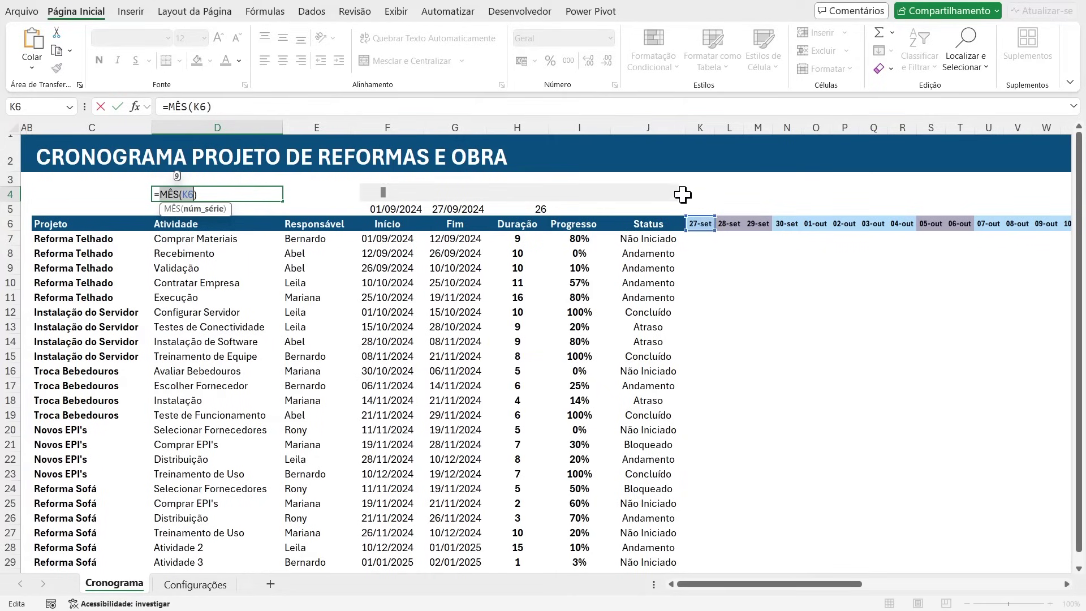
click(160, 194)
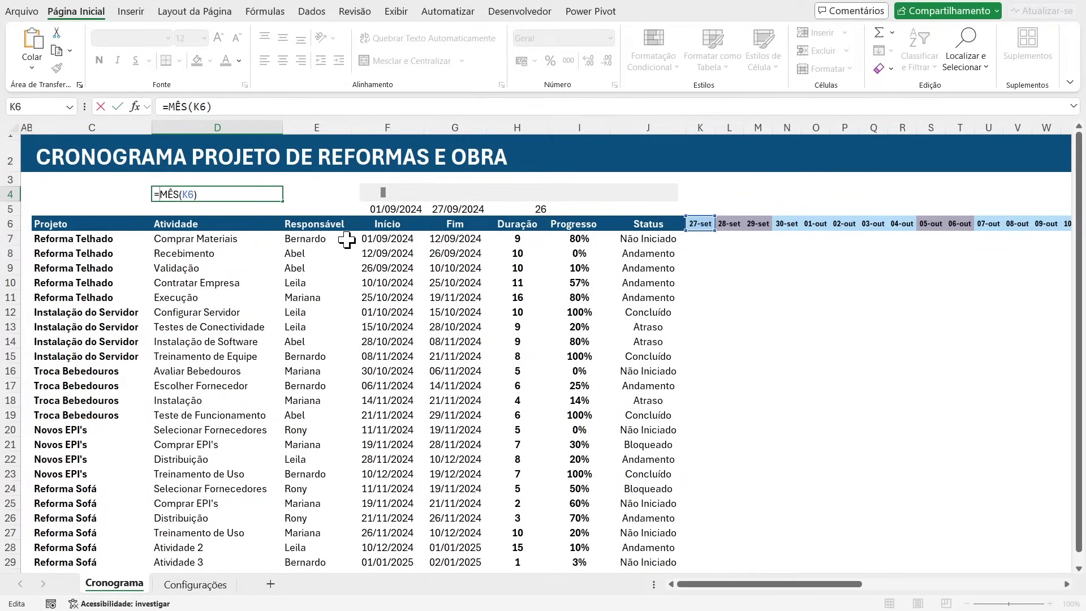
text(mod()
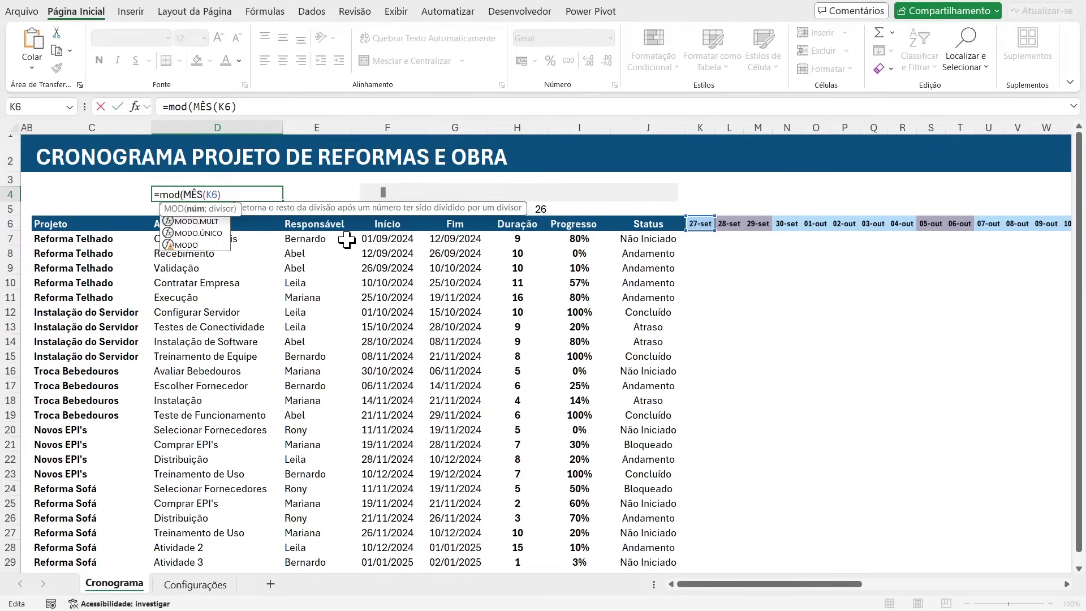
drag(183, 194, 217, 194)
click(223, 193)
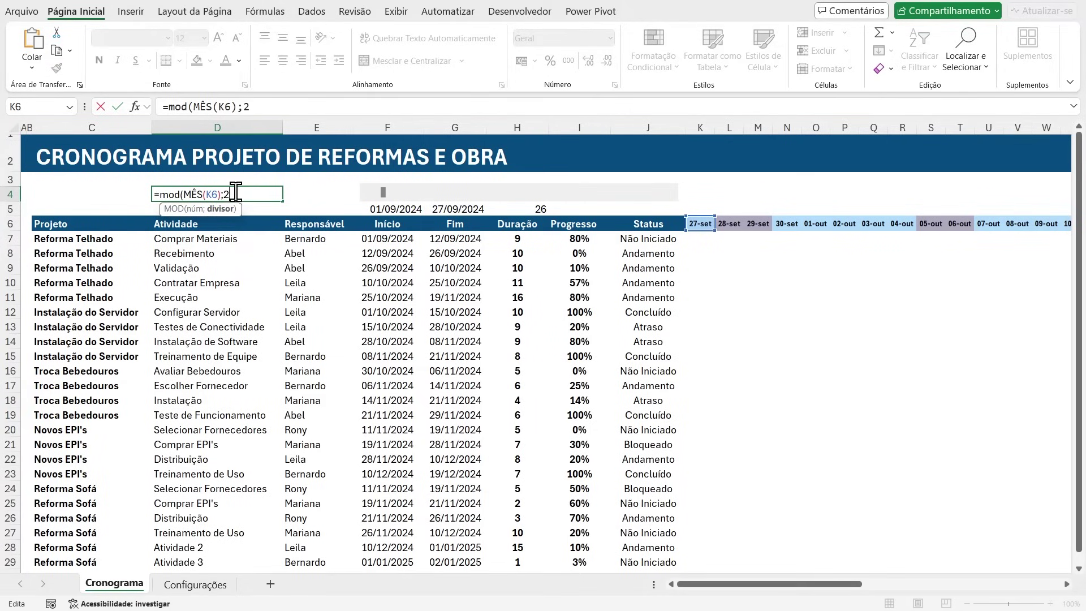
text())
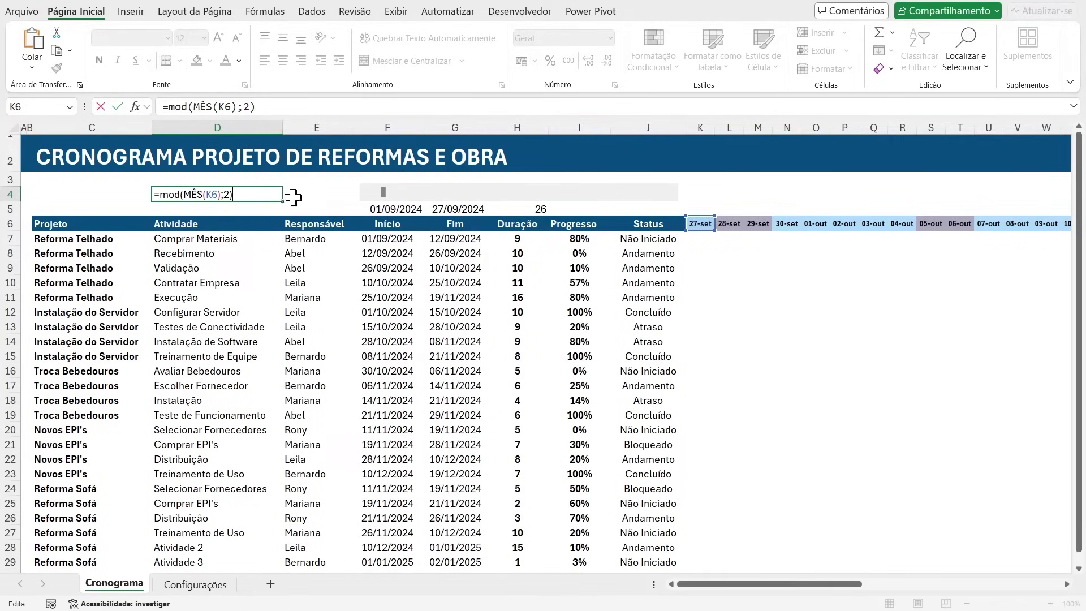
Step: Extend the D4 formula to the odd-month test =mod(MÊS(K6);2)<>0, copy its text and leave the cell empty
drag(244, 199, 146, 199)
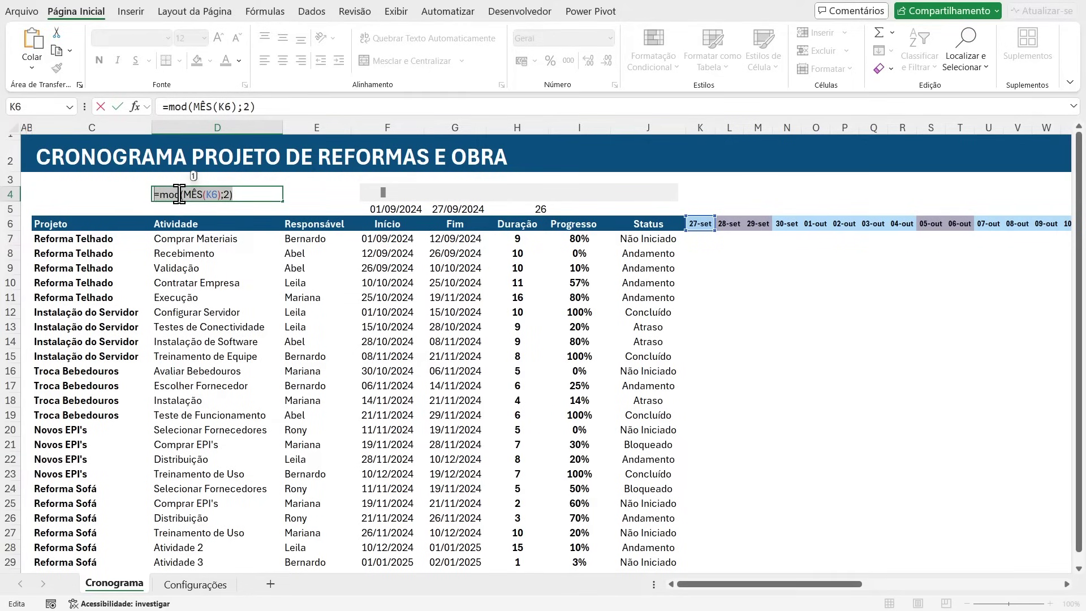
click(248, 191)
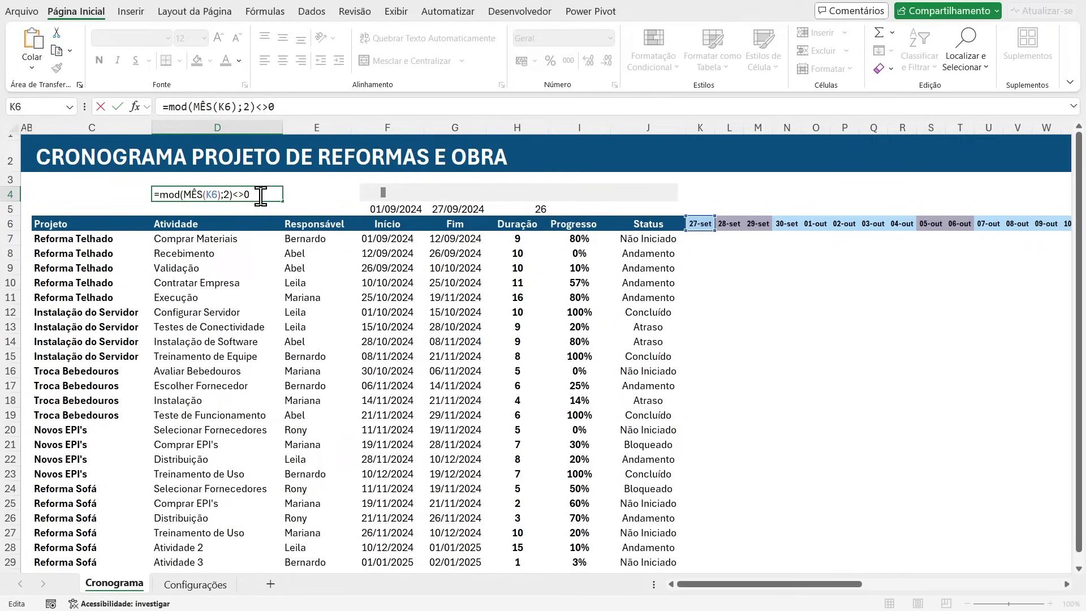
drag(260, 196, 101, 193)
key(Escape)
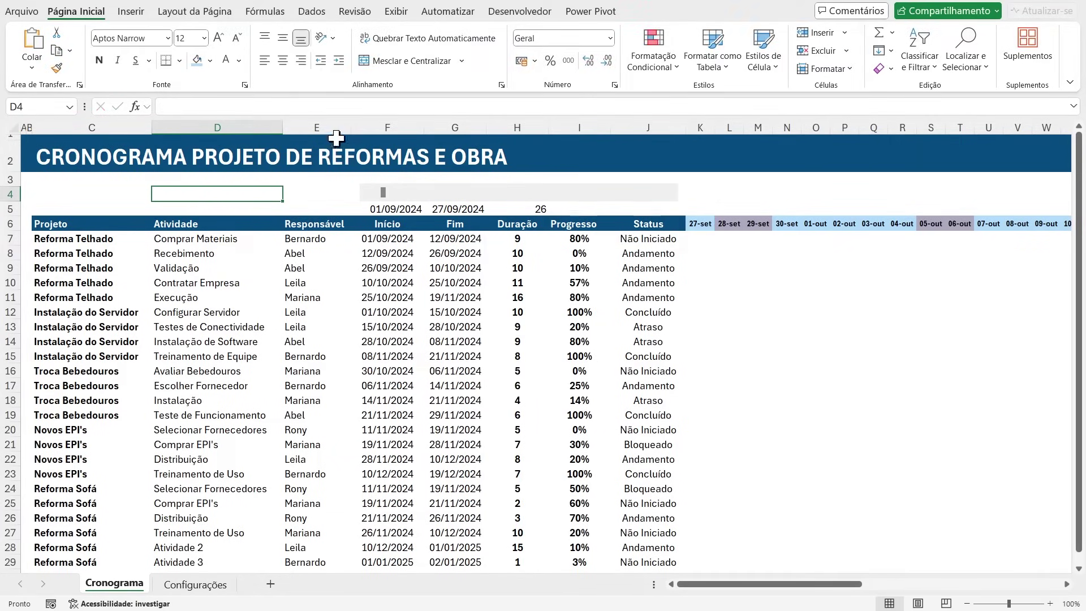
click(708, 221)
drag(708, 220, 973, 224)
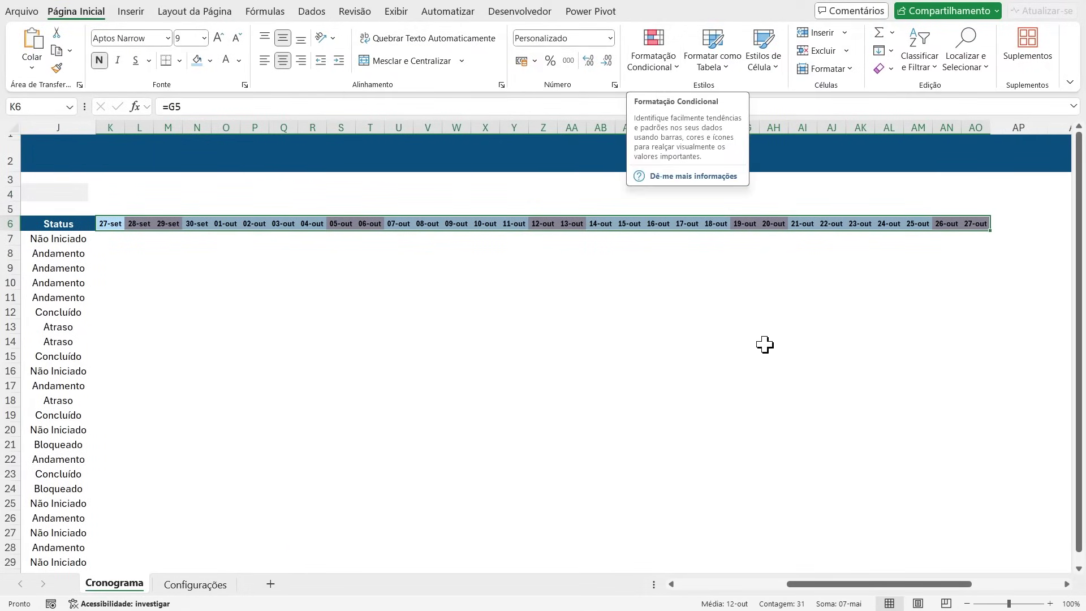
drag(819, 584, 710, 584)
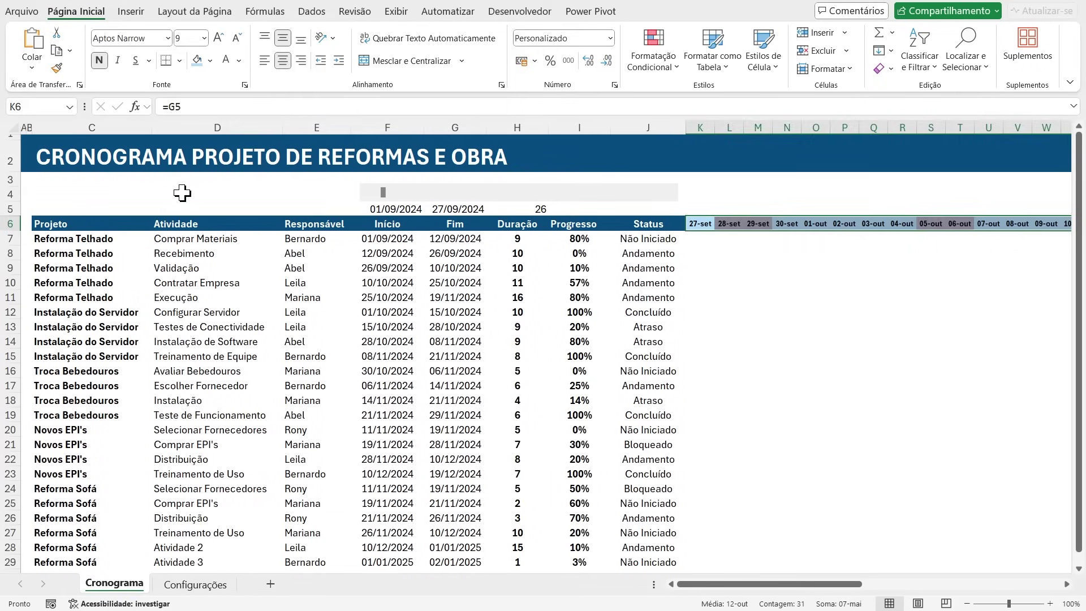
Step: Paste the test into D4, lock its row reference as =mod(MÊS(K$6);2)<>0, copy the text and leave the cell empty
click(182, 192)
text(=mod(MÊS(K6);2)<>0)
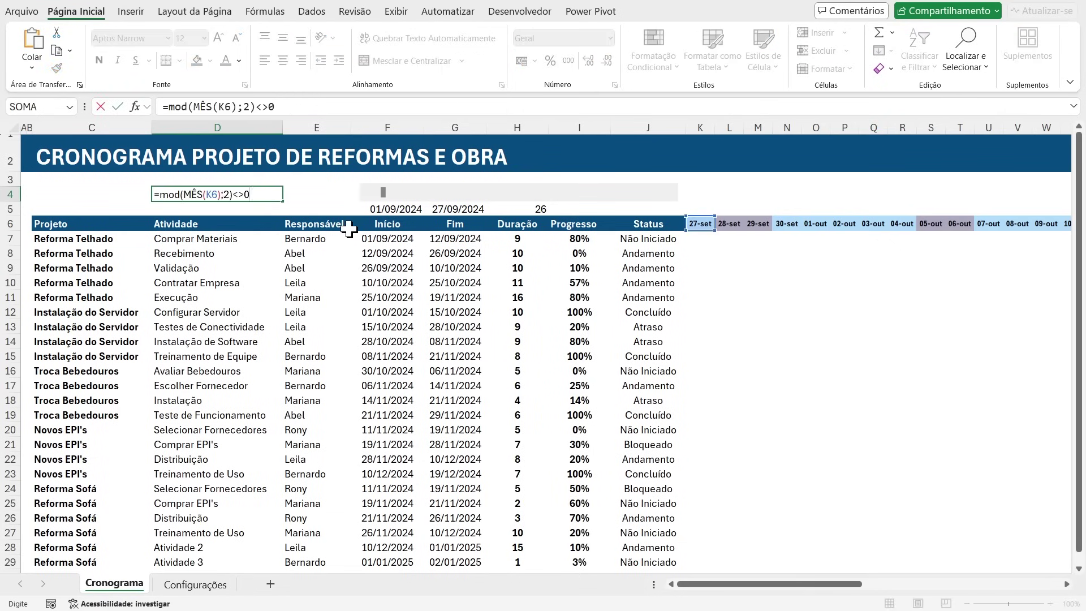
double_click(212, 194)
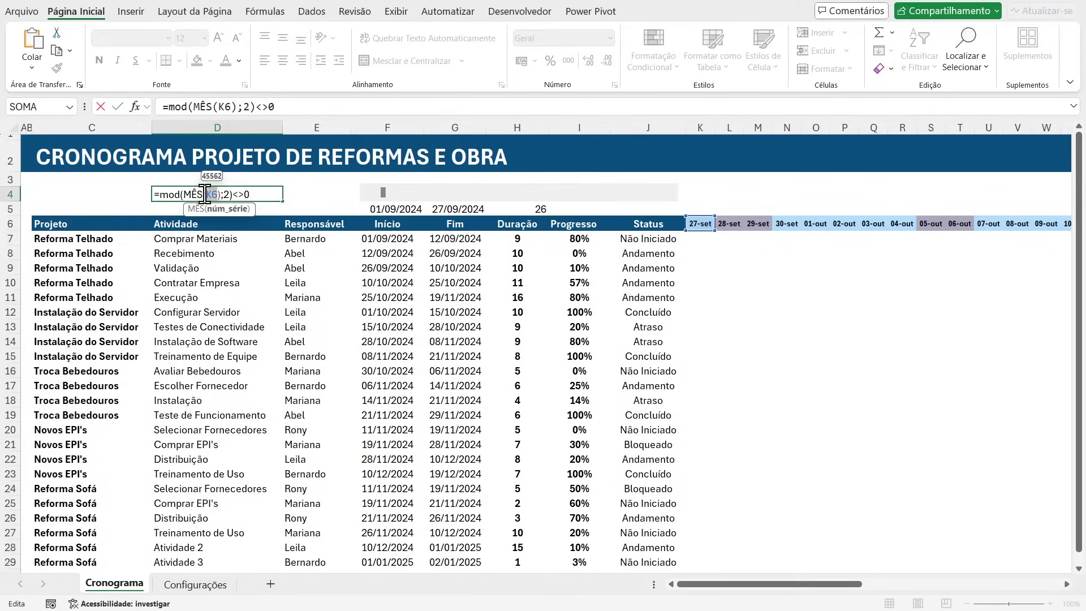
key(F4)
key(F4)
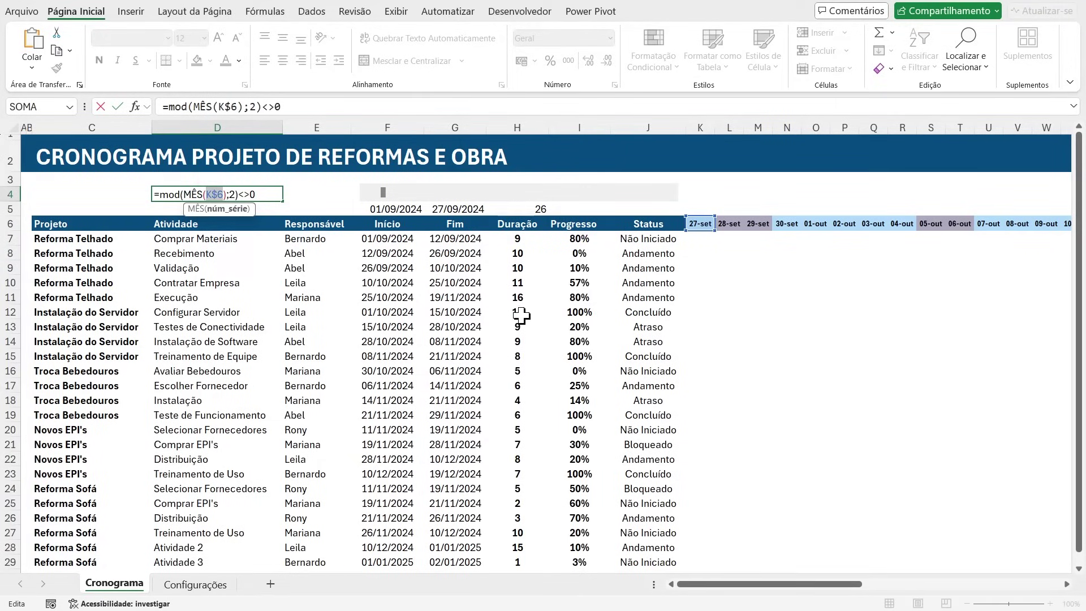
drag(217, 195, 42, 185)
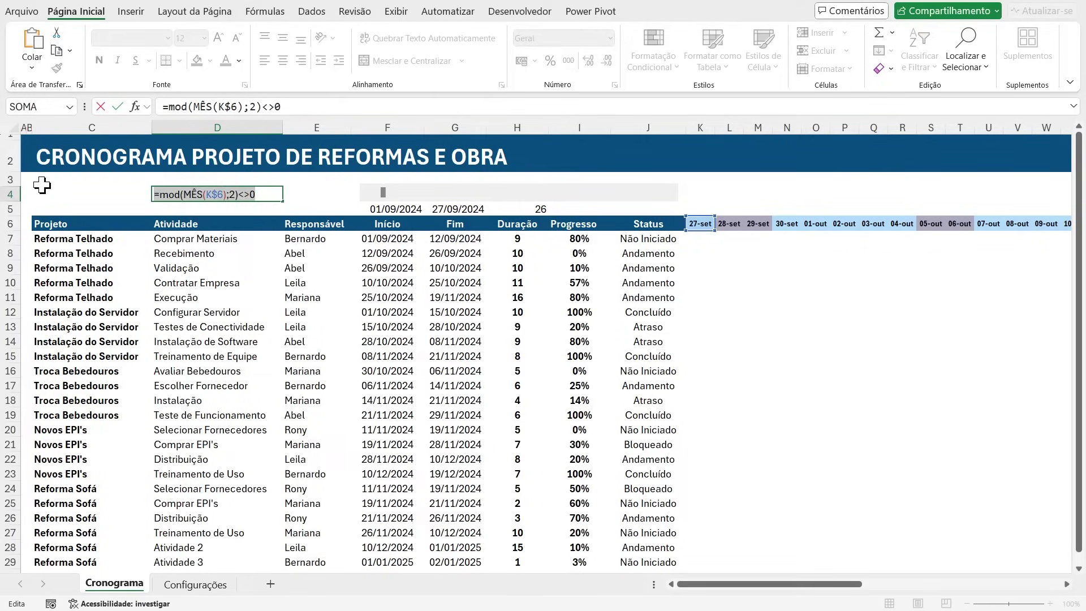
key(ctrl+c)
key(Escape)
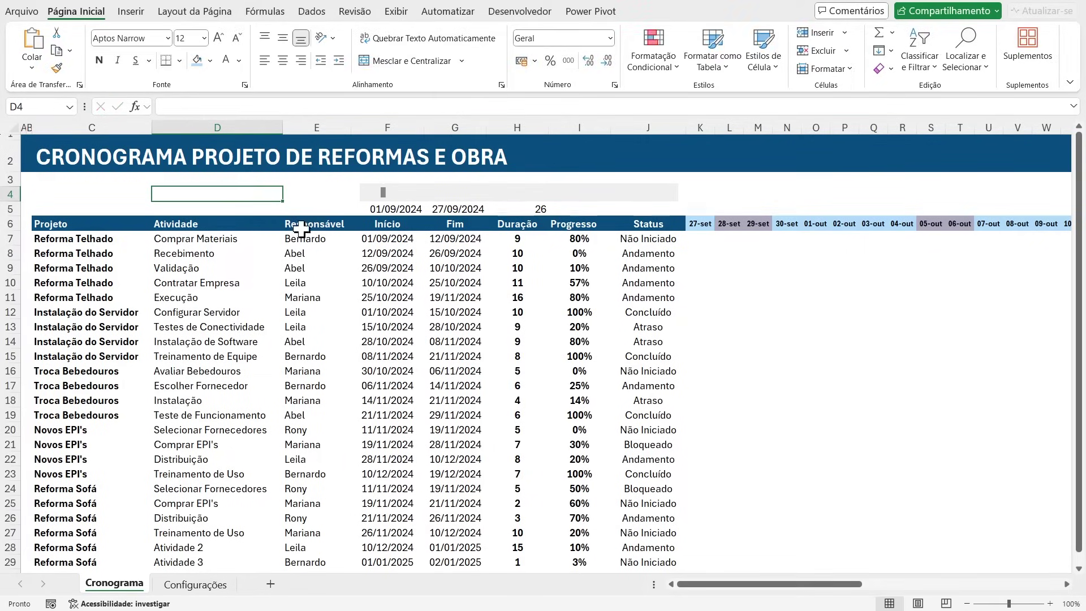
Step: Start a new formula-based conditional formatting rule for the timeline dates K6:AO6 with the formula =mod(MÊS(K$6);2)<>0
click(668, 65)
click(813, 246)
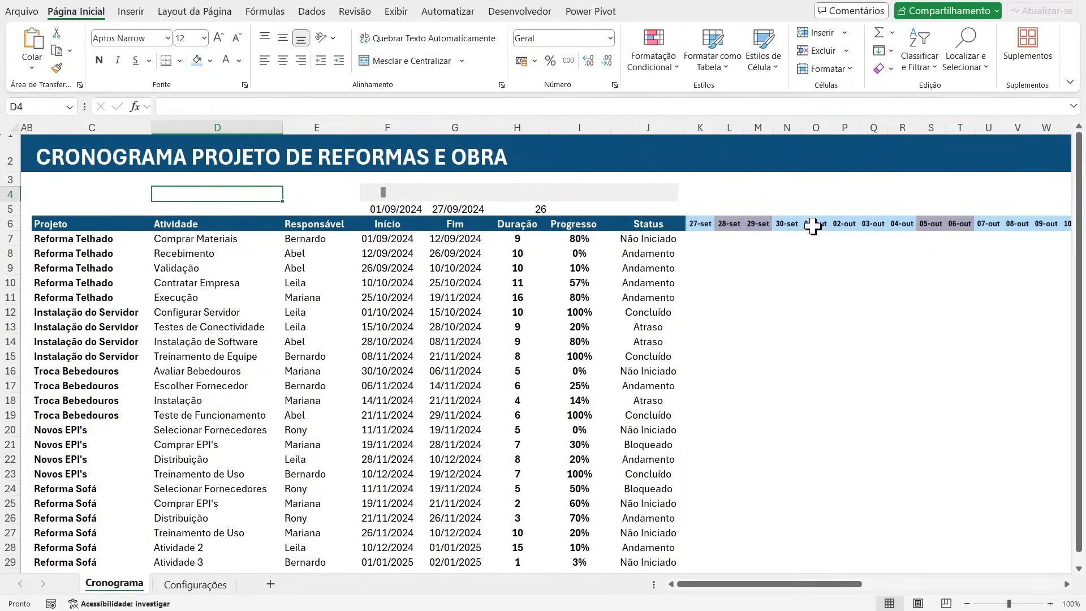
drag(695, 223, 933, 223)
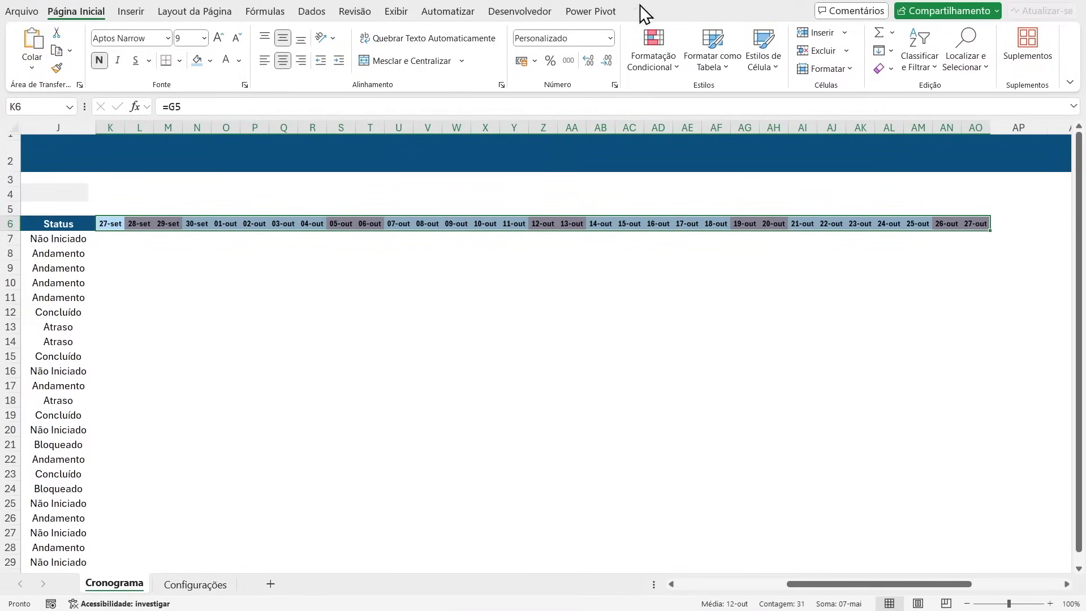
click(674, 73)
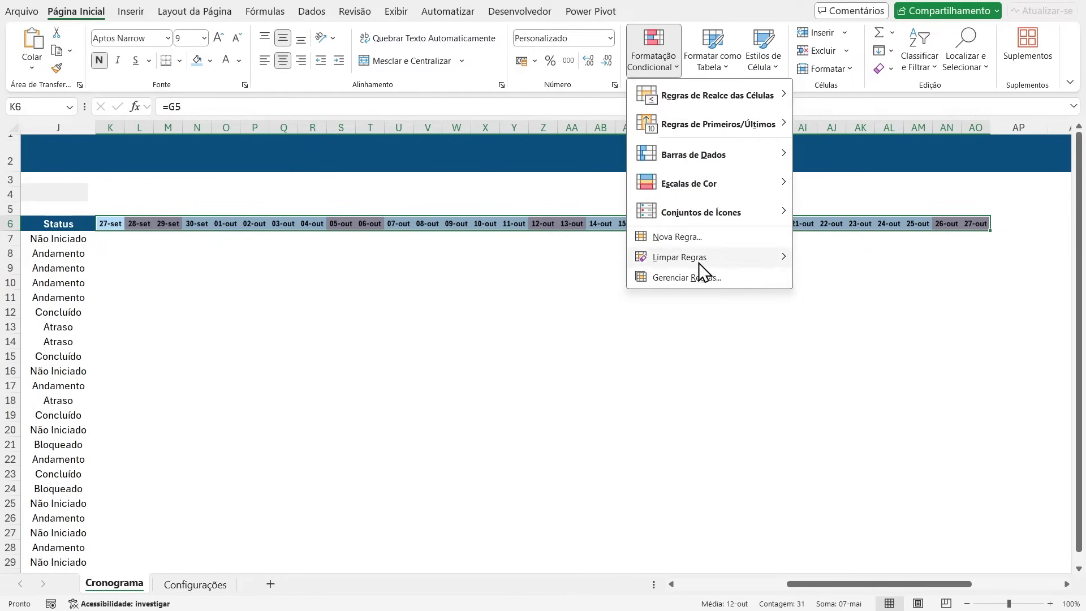
key(Escape)
click(559, 351)
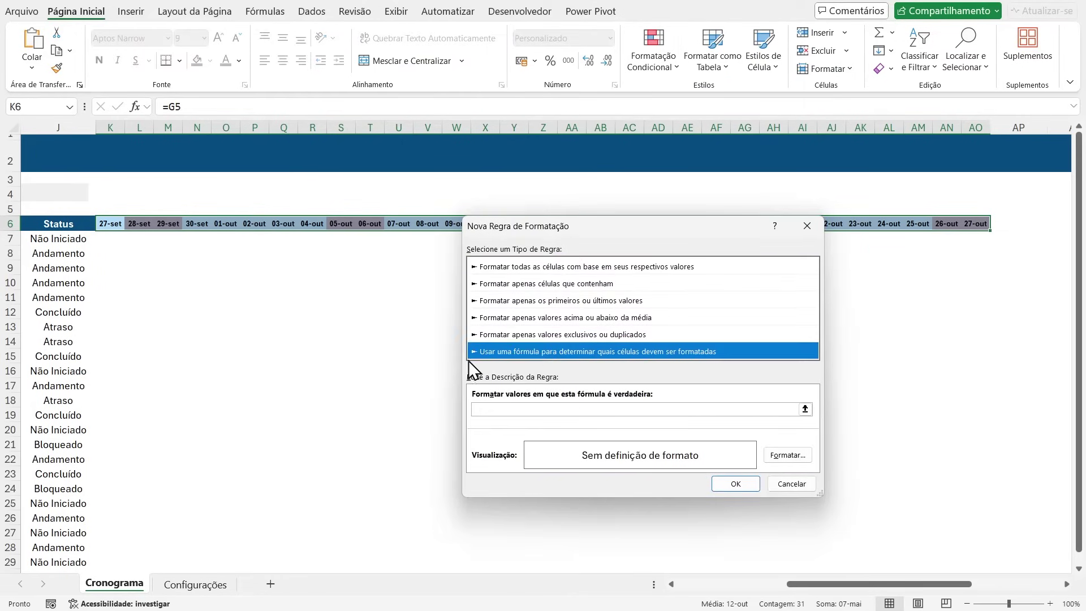
click(497, 408)
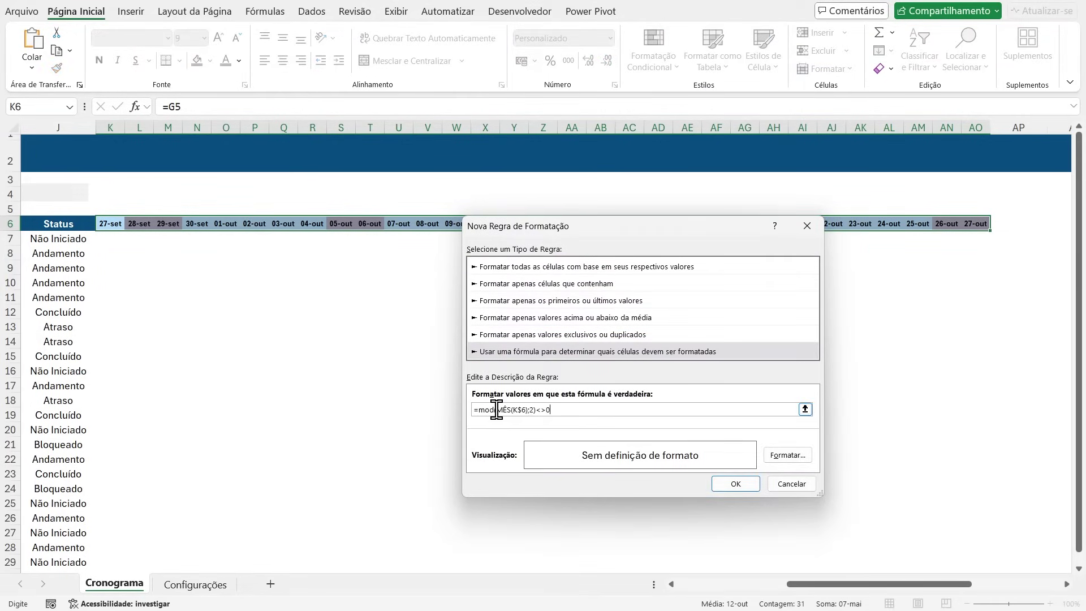
Step: Set the odd-month rule's font format to bold (Negrito) in white
click(786, 455)
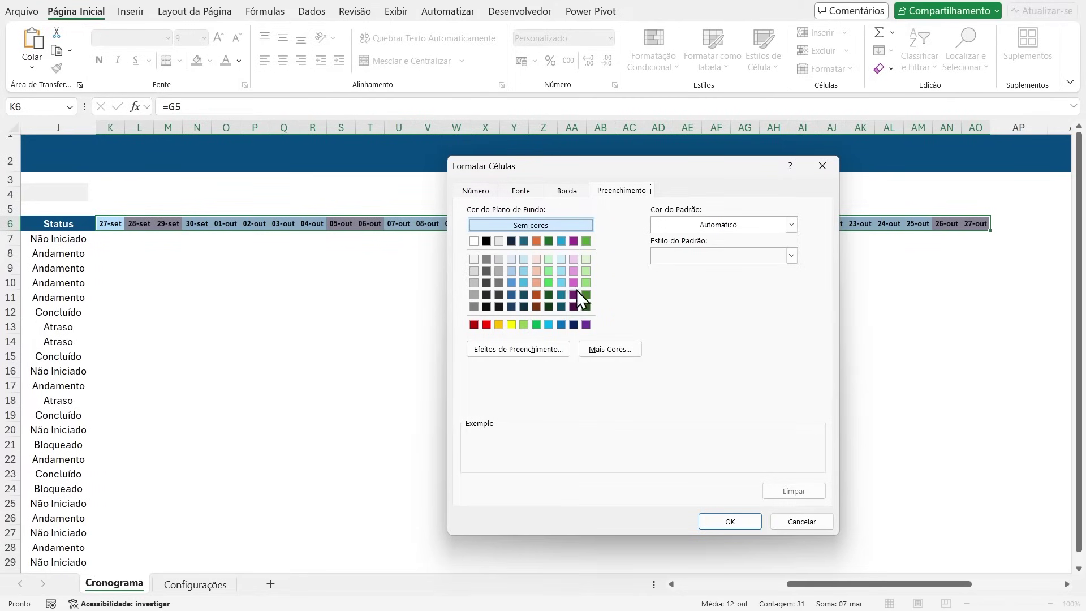
click(521, 191)
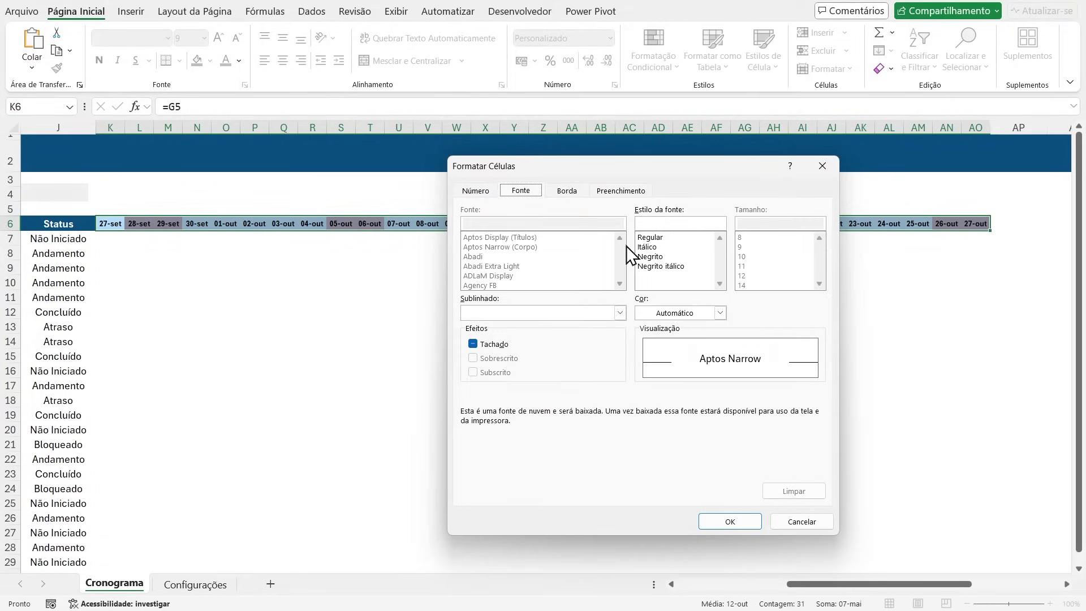
click(651, 256)
click(720, 313)
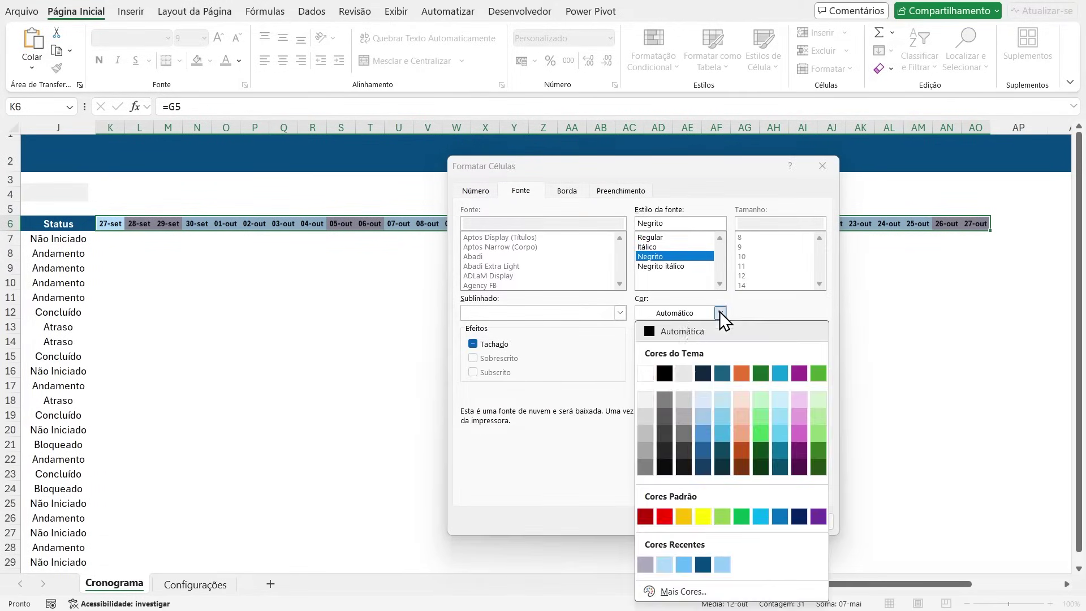
click(673, 373)
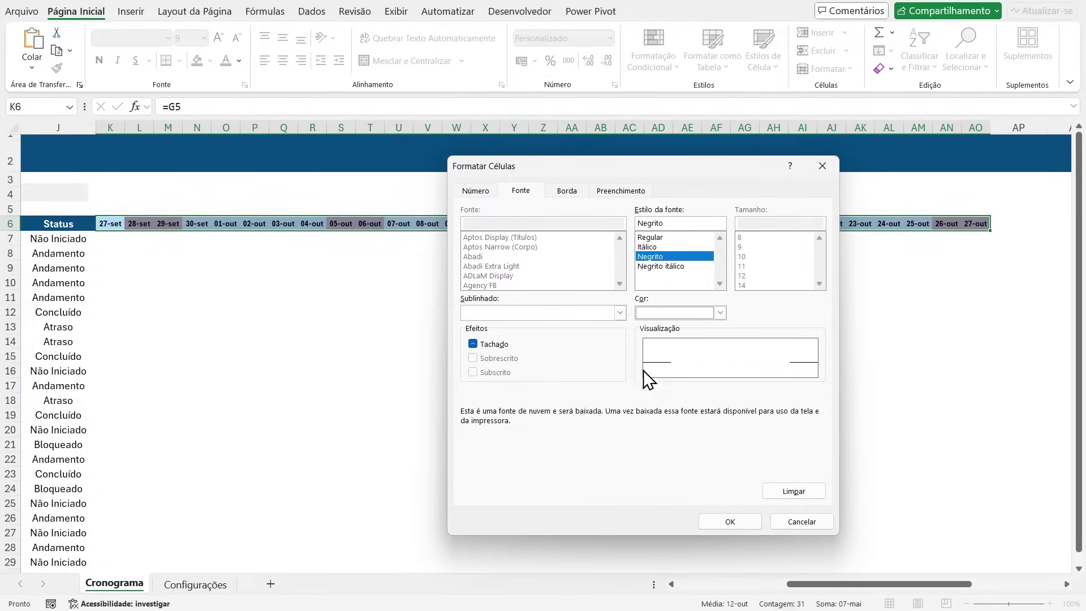
Step: Give the odd-month rule a dark navy theme fill and create it for the timeline dates
click(567, 192)
click(616, 188)
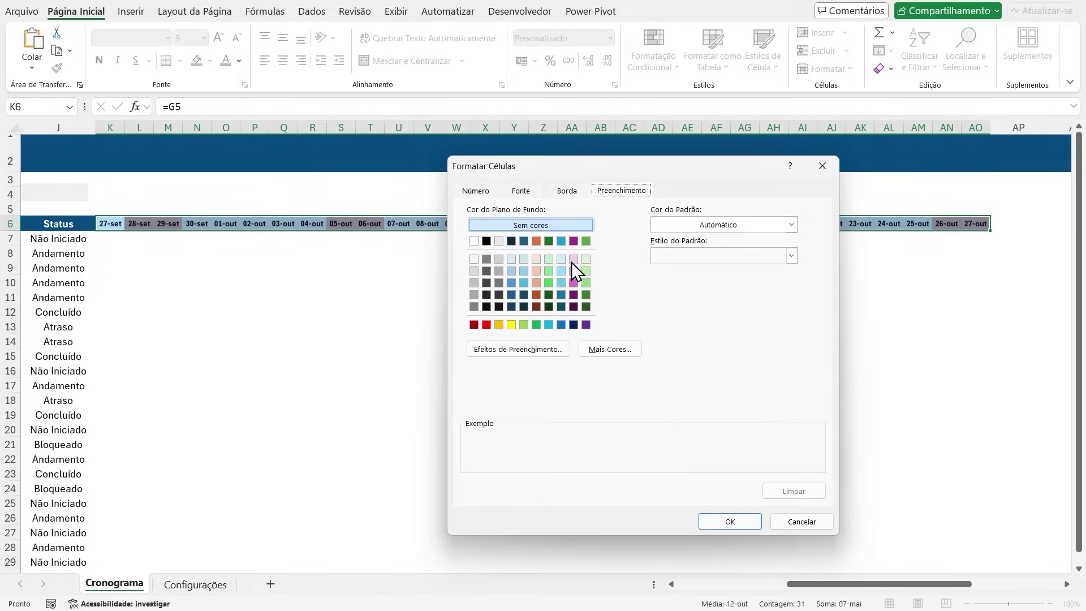
click(511, 241)
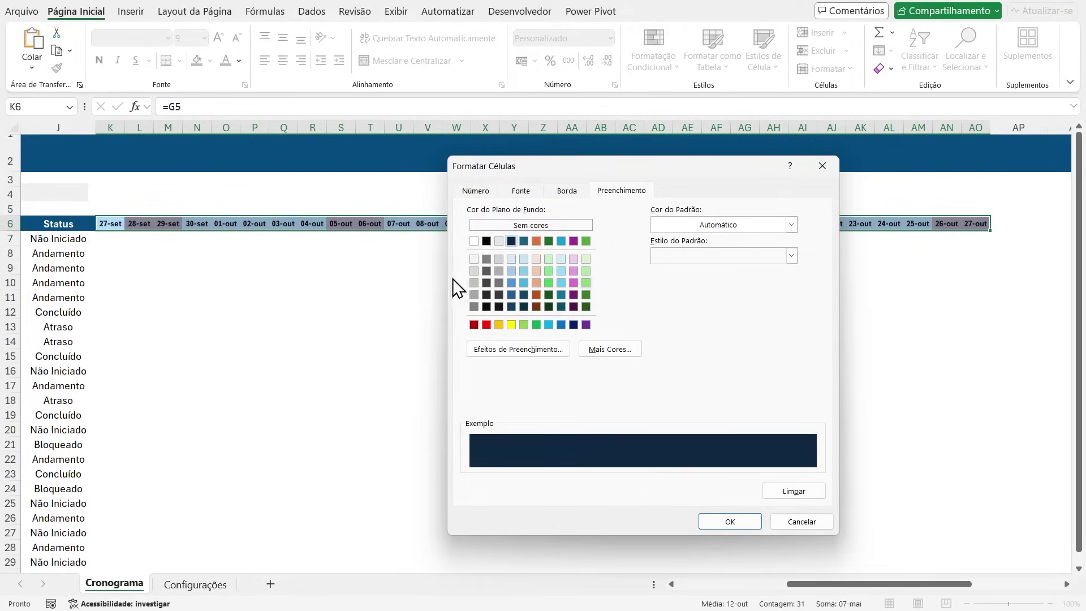
click(730, 521)
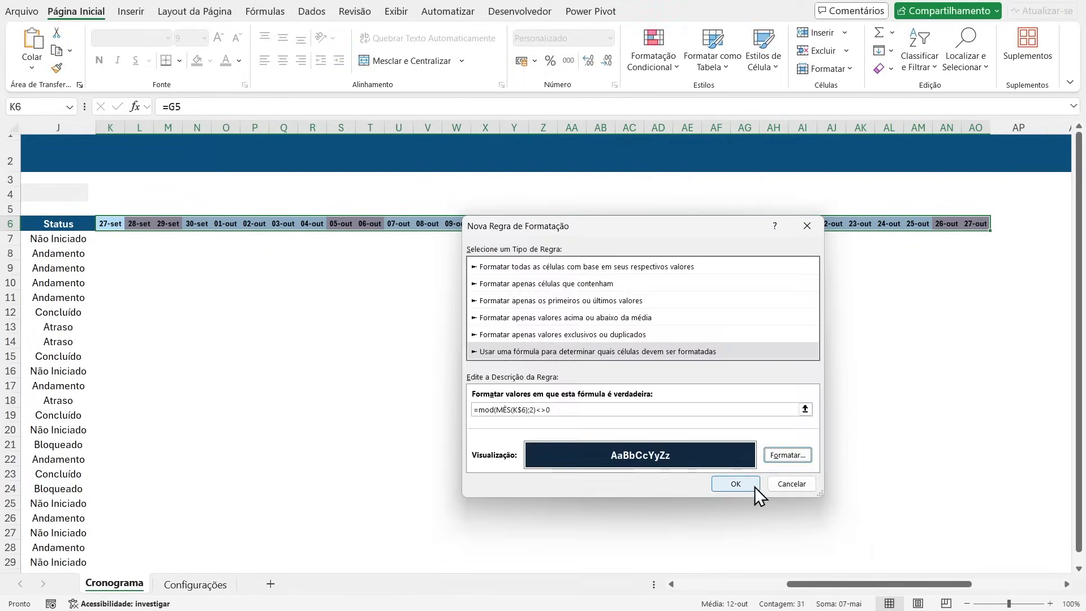
click(749, 485)
click(370, 296)
Step: Shift the timeline start to 27/10/2024 and back to 01/09/2024, checking how the month colours alternate
drag(866, 582, 750, 593)
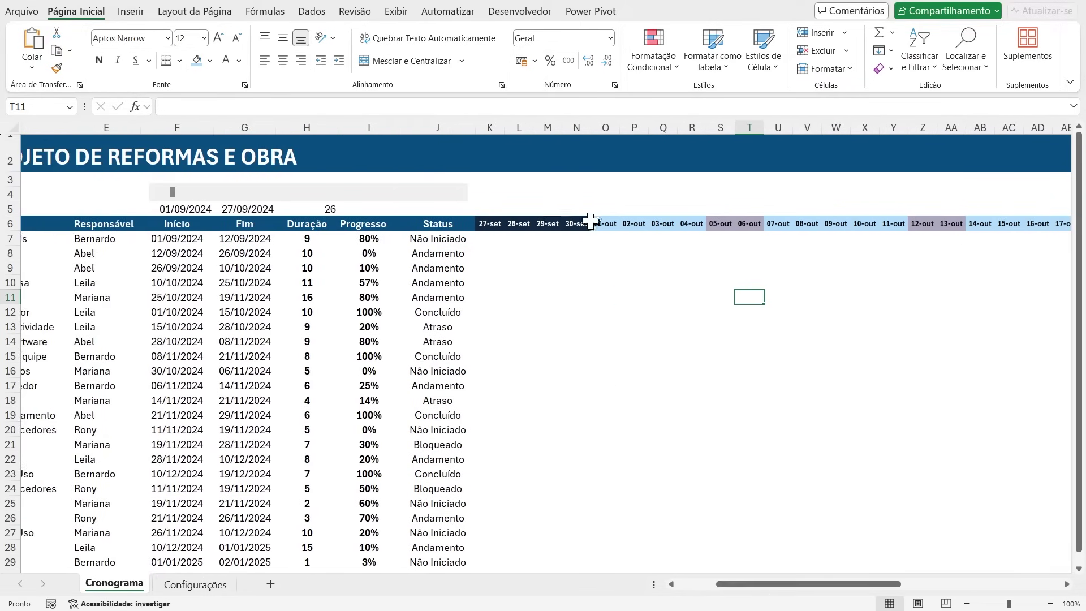
drag(457, 194, 464, 201)
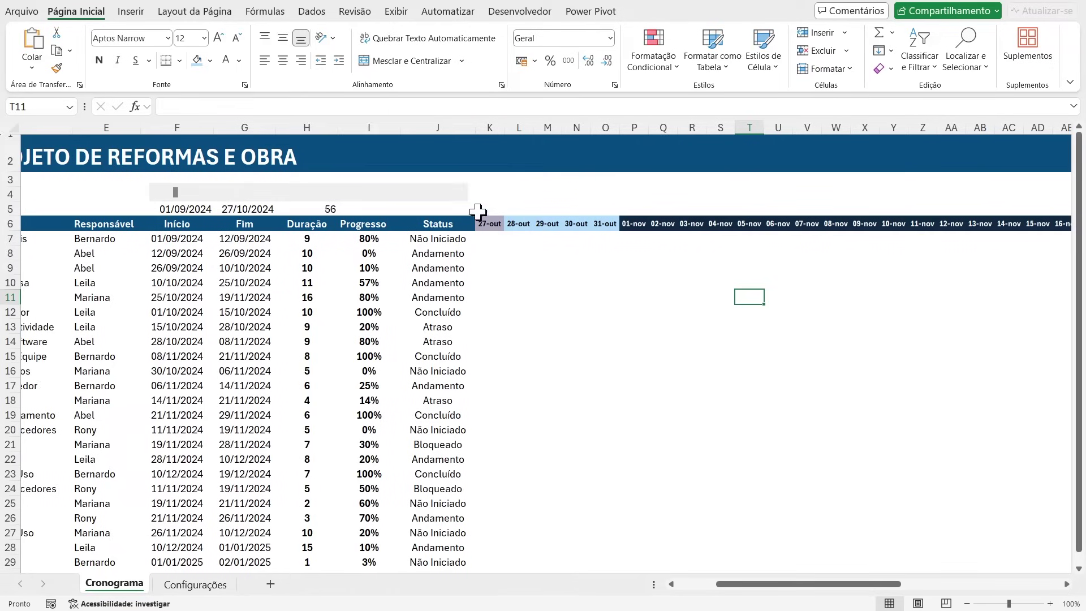
drag(158, 195, 158, 195)
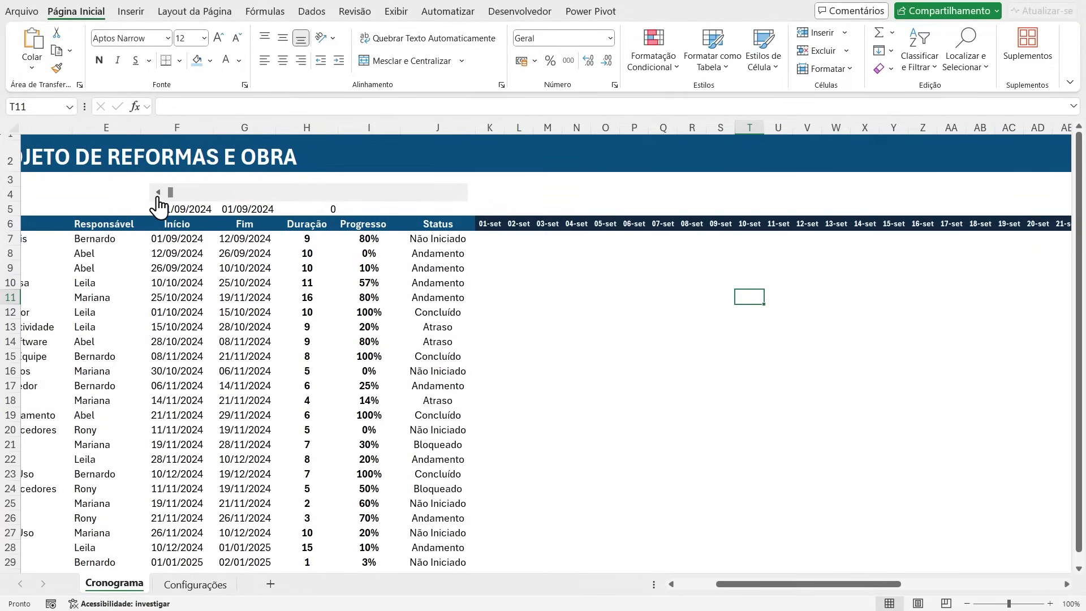
Step: Copy the dark blue colour code #044B7F from J7 of the Cores Usadas list on the Configurações sheet
click(489, 224)
click(195, 584)
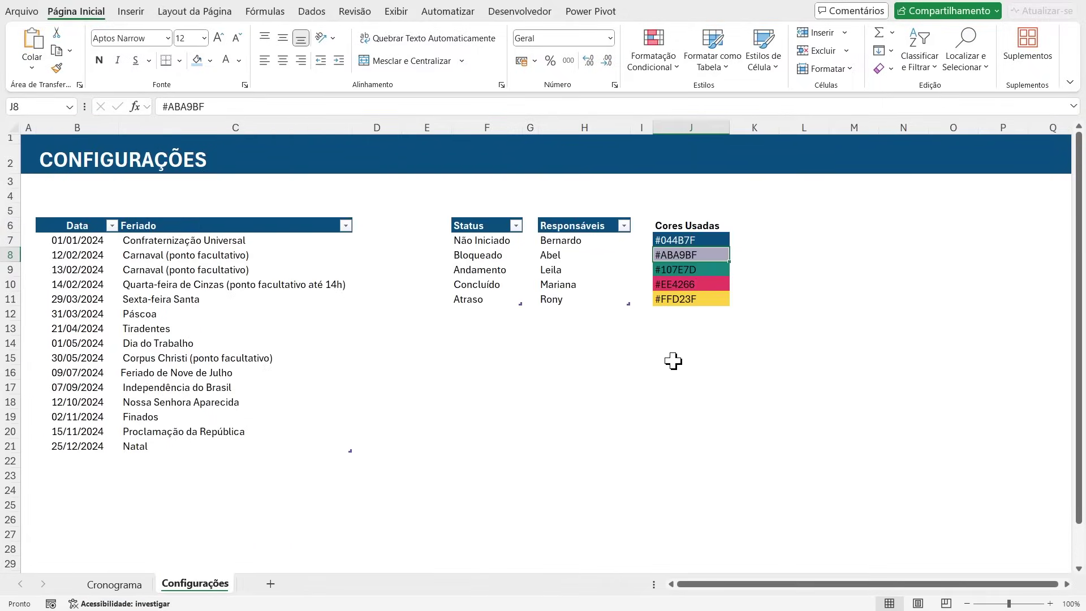
click(701, 242)
double_click(703, 240)
drag(703, 239, 662, 240)
key(ctrl+c)
key(Escape)
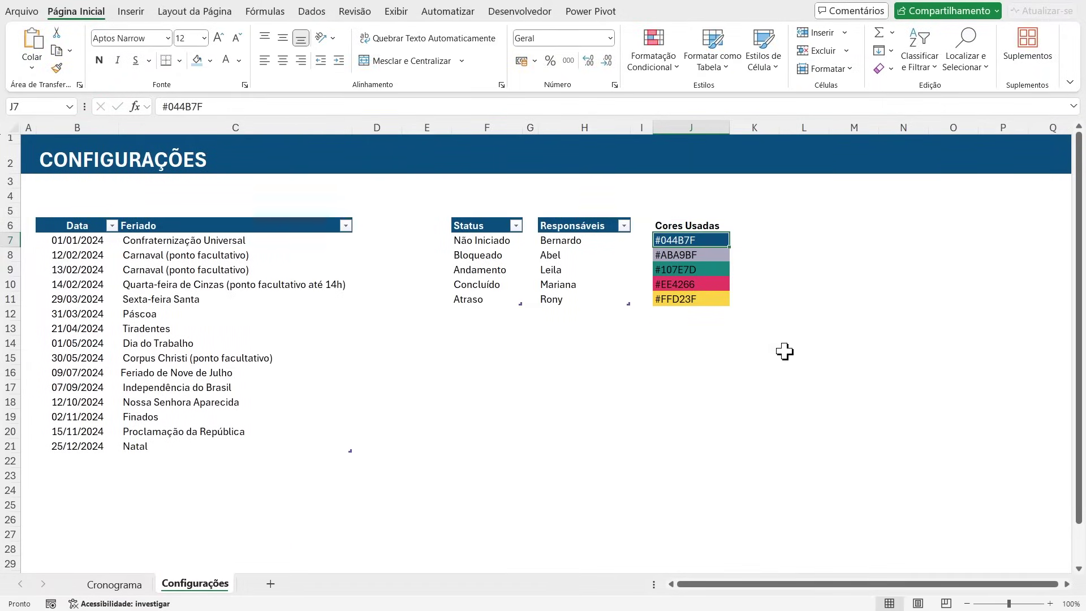
Step: Open the =MOD(MÊS(K$6);2)<>0 conditional formatting rule of Cronograma dates K6:AO6 for editing
click(114, 584)
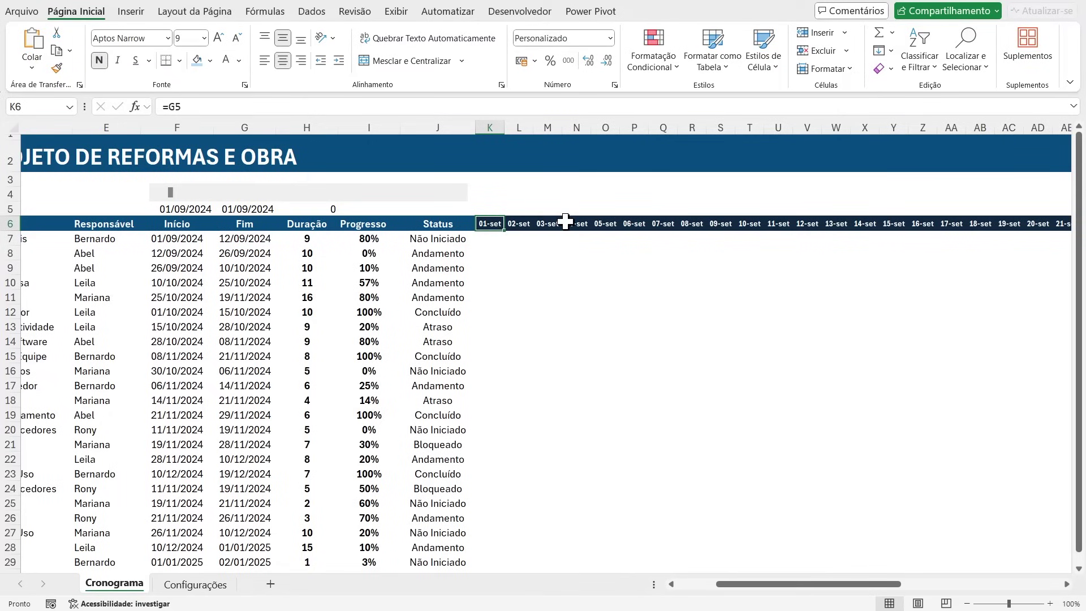
key(ctrl+shift+Right)
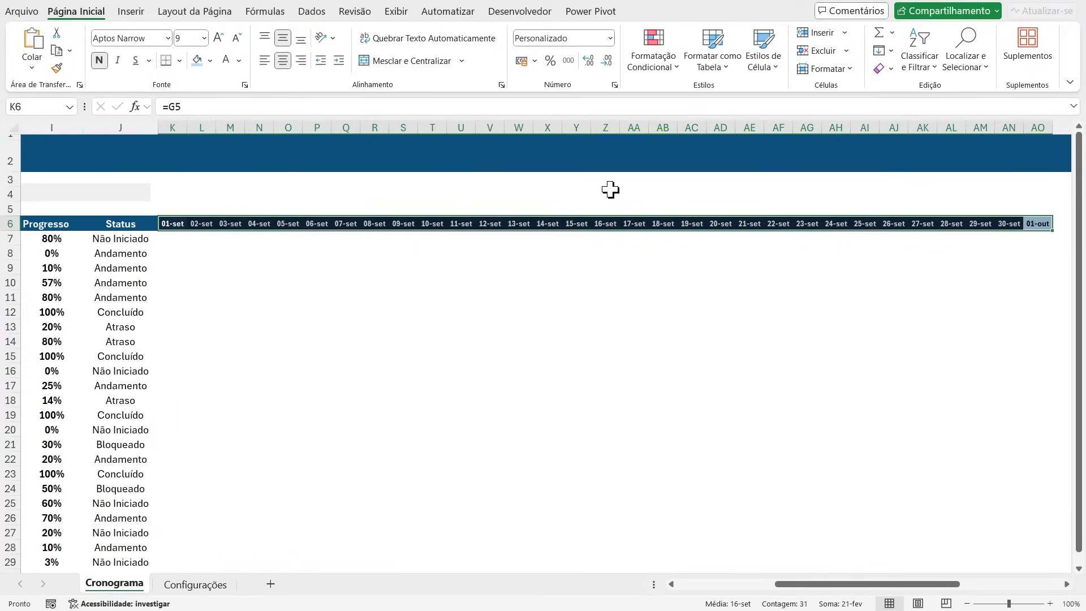
click(661, 65)
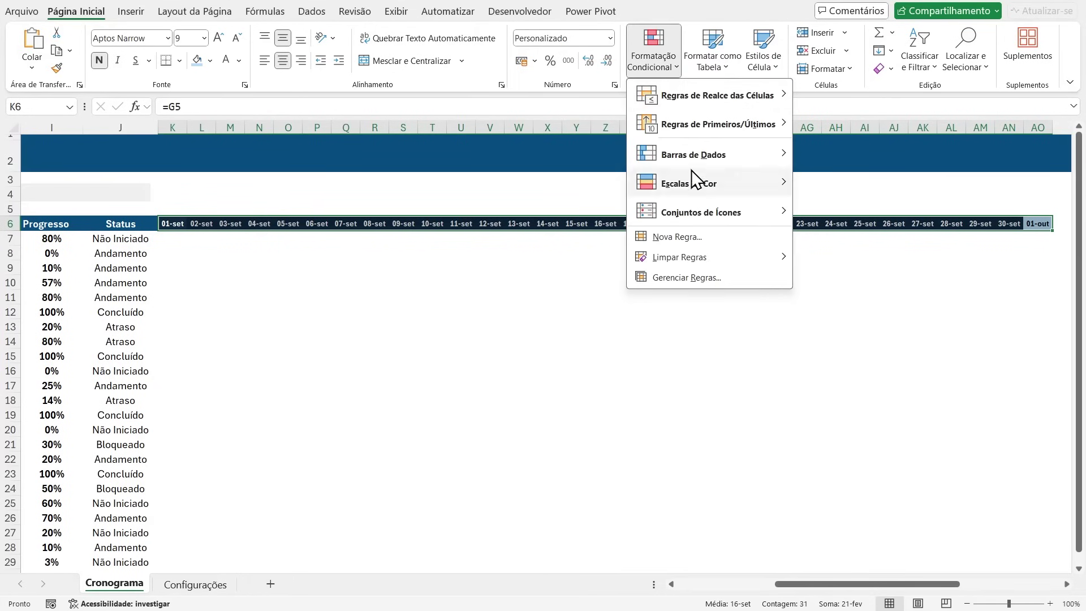
click(698, 278)
click(412, 341)
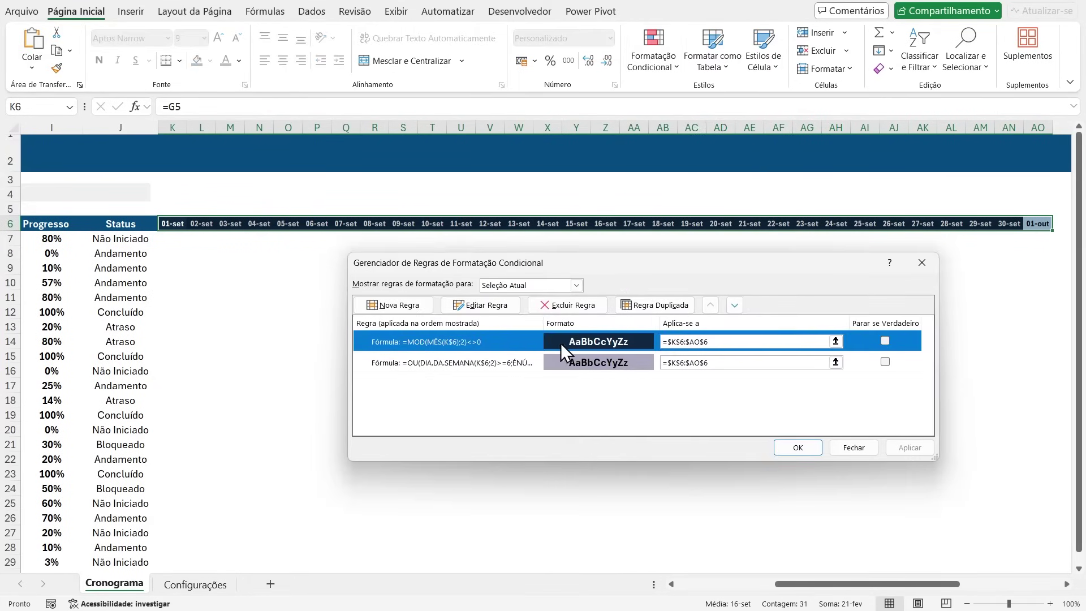
click(495, 307)
Step: Set the odd-month rule's fill to the custom colour #044B7F and apply the updated rule to the timeline dates
click(789, 457)
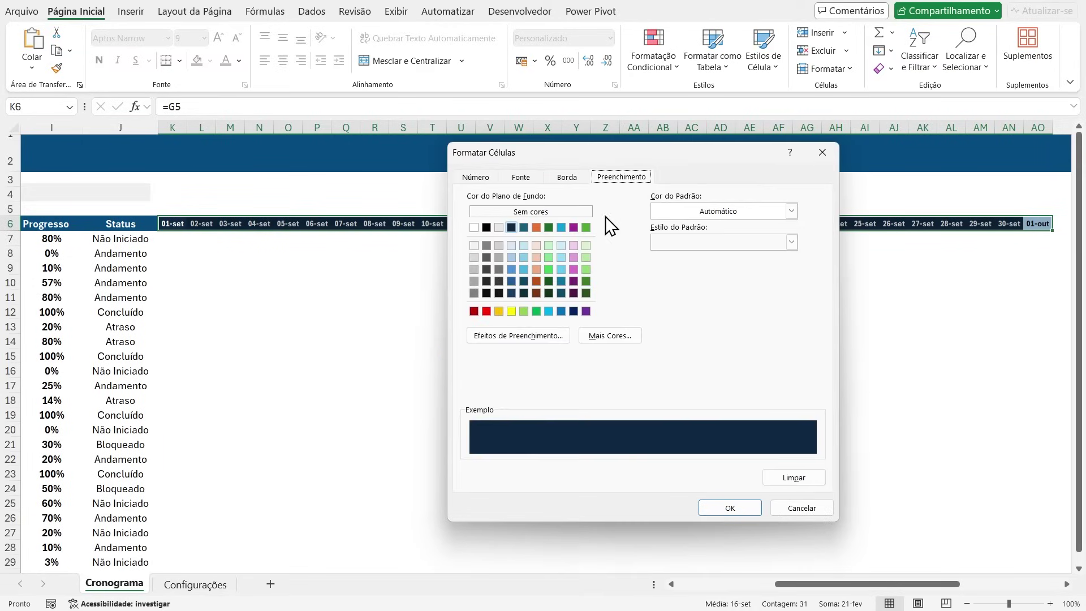
click(607, 336)
drag(635, 431, 552, 439)
key(ctrl+v)
click(725, 248)
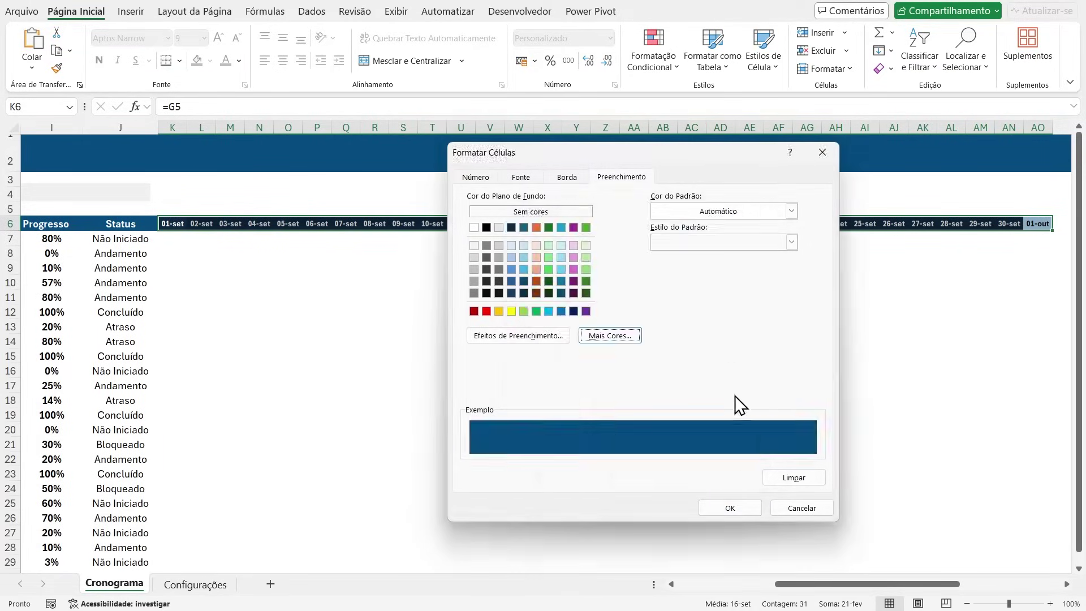
click(727, 506)
click(735, 482)
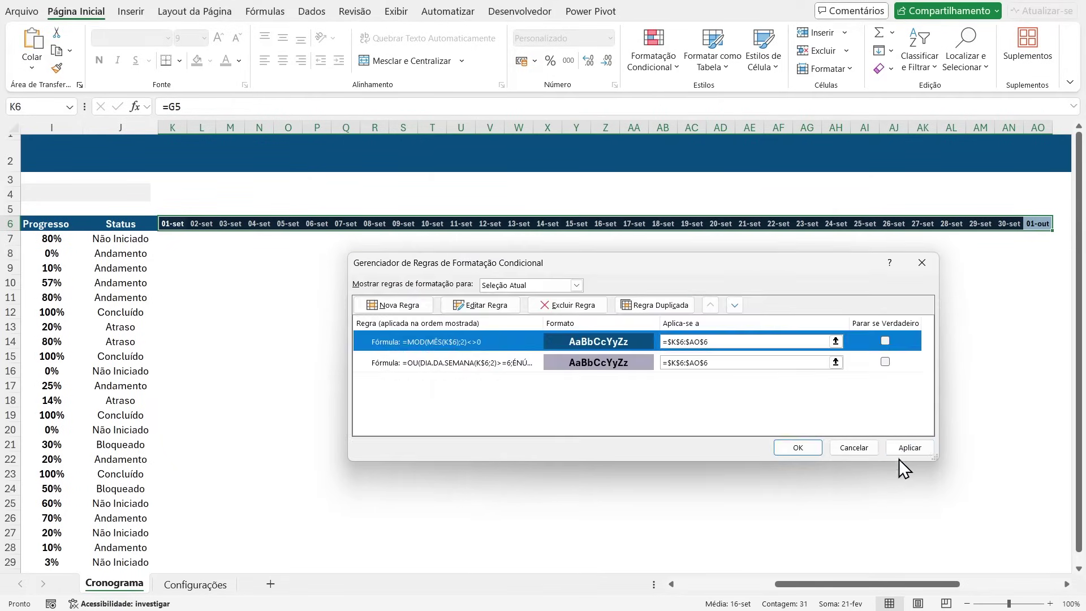
click(905, 449)
click(783, 448)
click(540, 297)
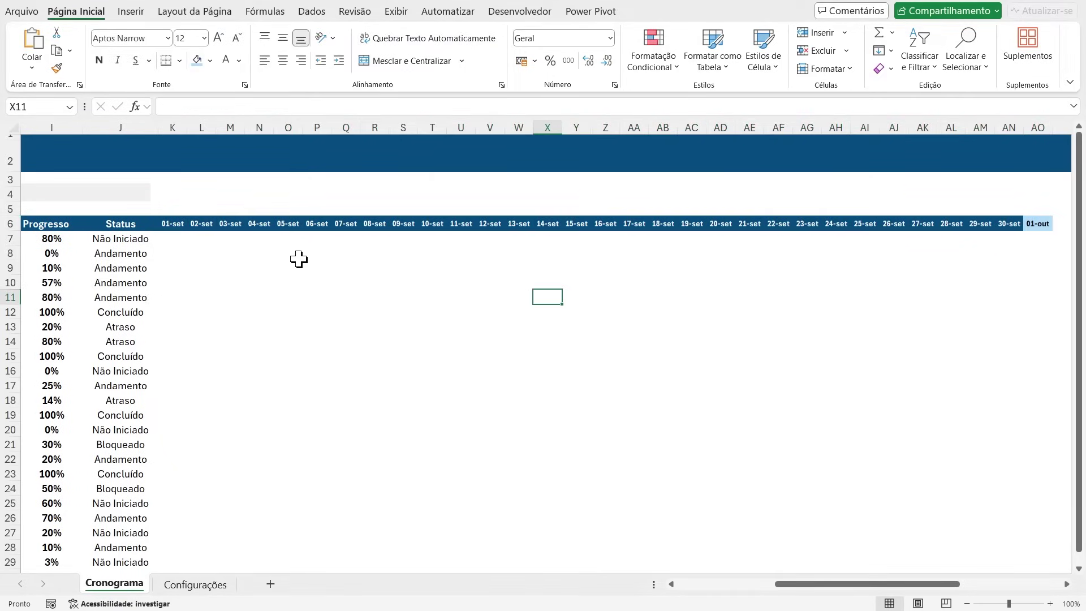
Step: Shift the timeline start to 14/09/2024 and examine the month and weekend colours across the date header
drag(823, 582, 713, 598)
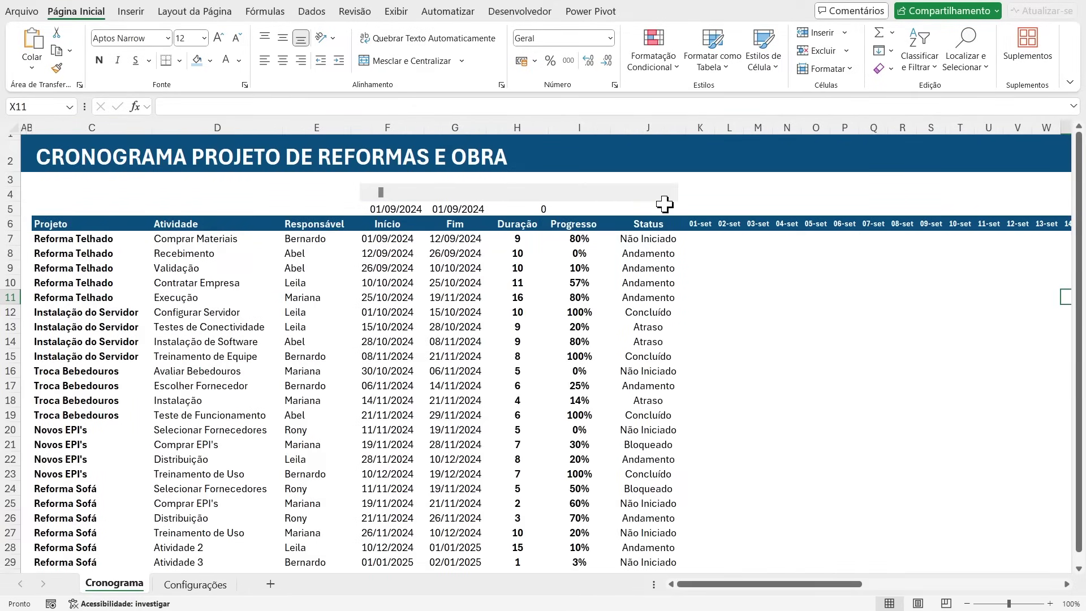
click(174, 193)
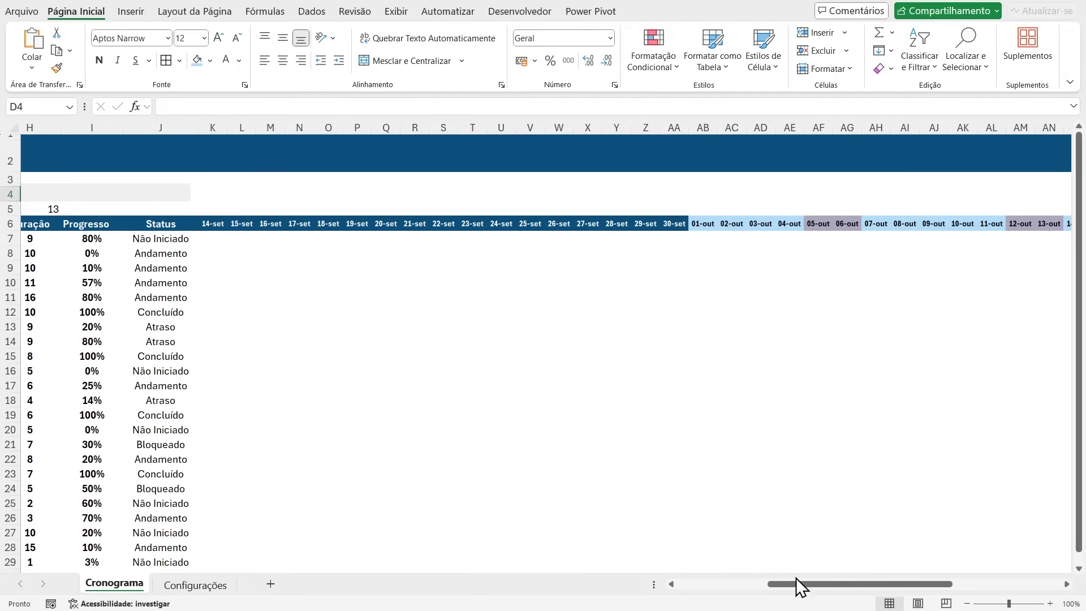
drag(799, 583, 703, 601)
drag(695, 223, 1036, 227)
drag(880, 584, 741, 588)
click(258, 195)
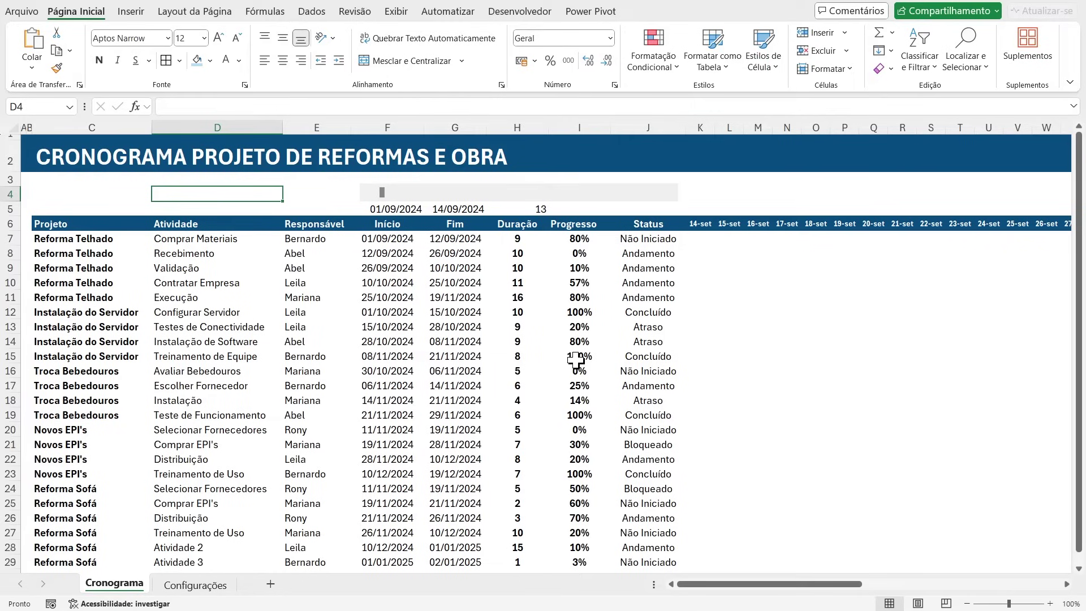
click(698, 223)
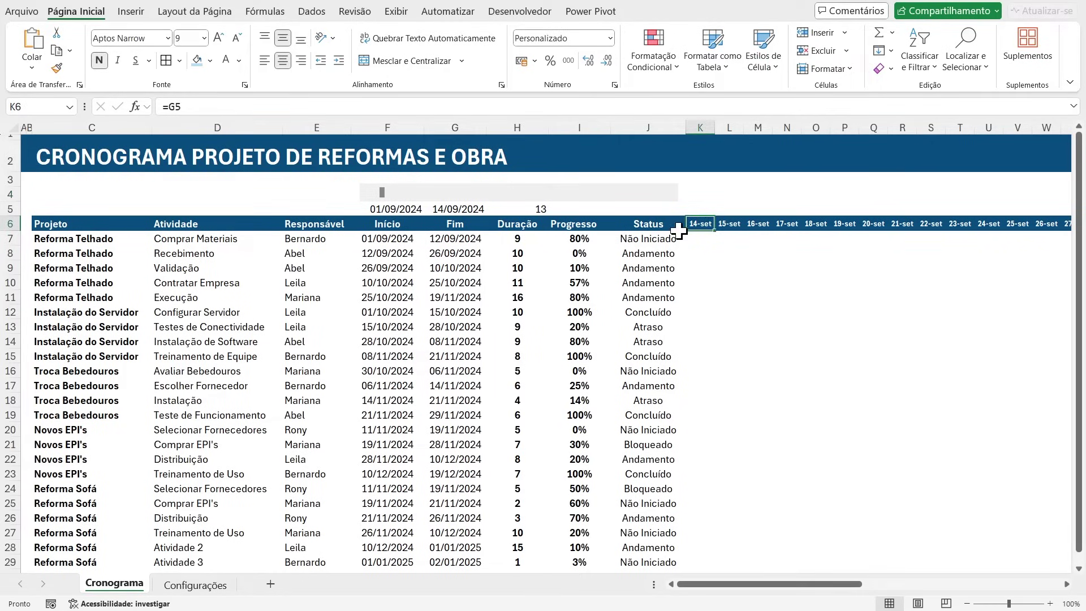
Step: Write a formula in D4 comparing the first timeline date with today's date, =K6=hoje()
click(194, 196)
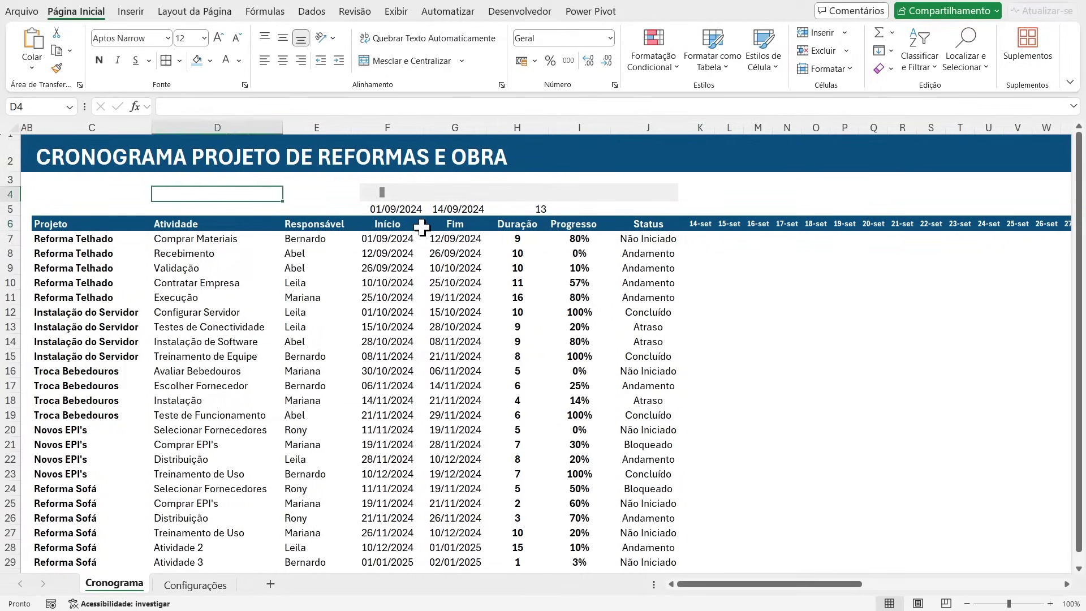
text(=hoje()
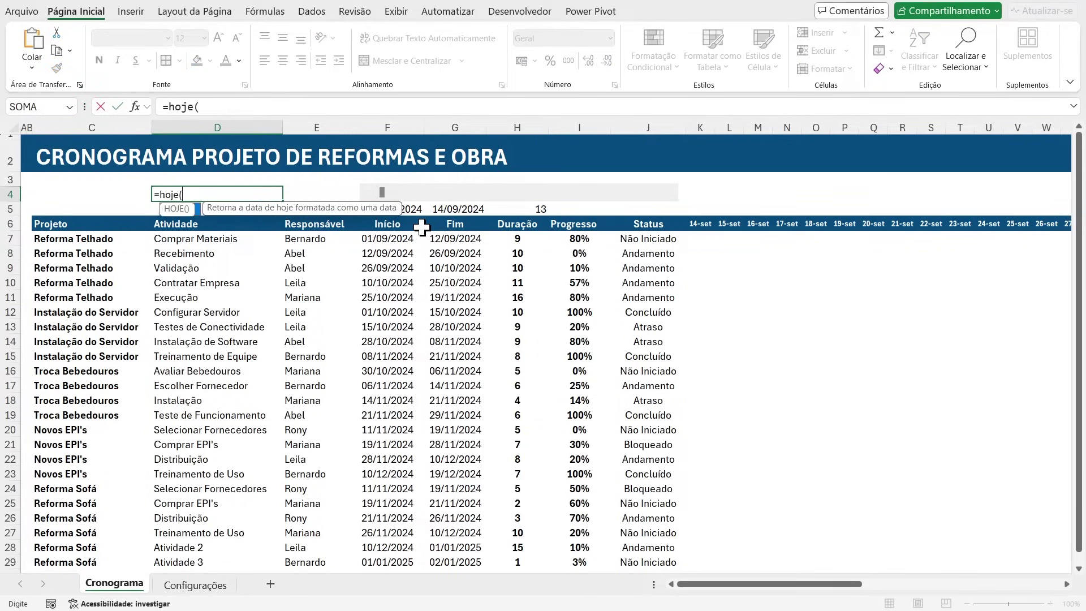
key(BackSpace)
key(BackSpace)
key(BackSpace)
key(BackSpace)
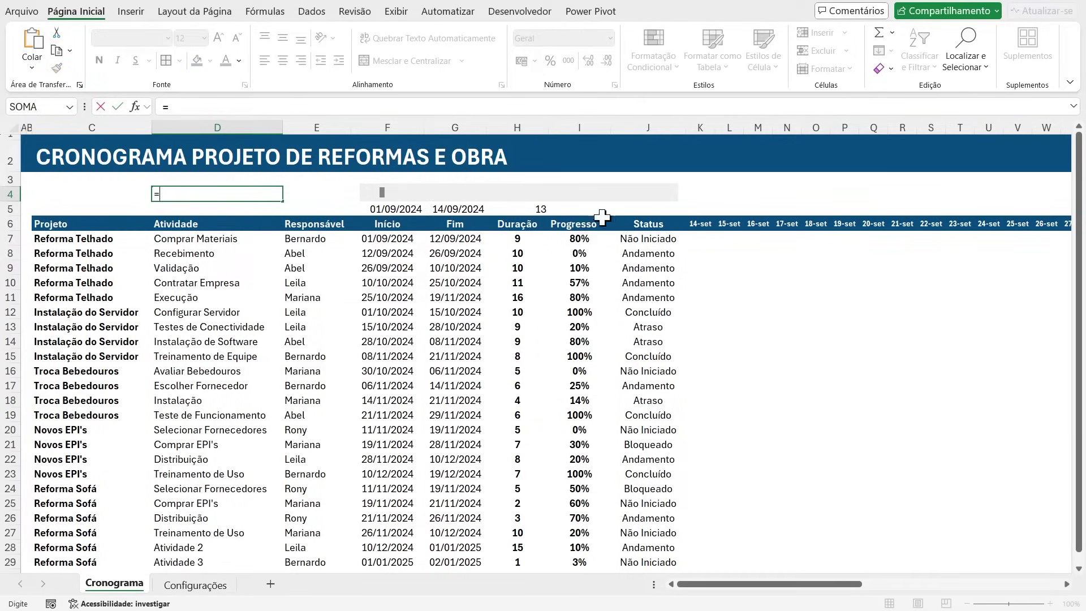
click(701, 224)
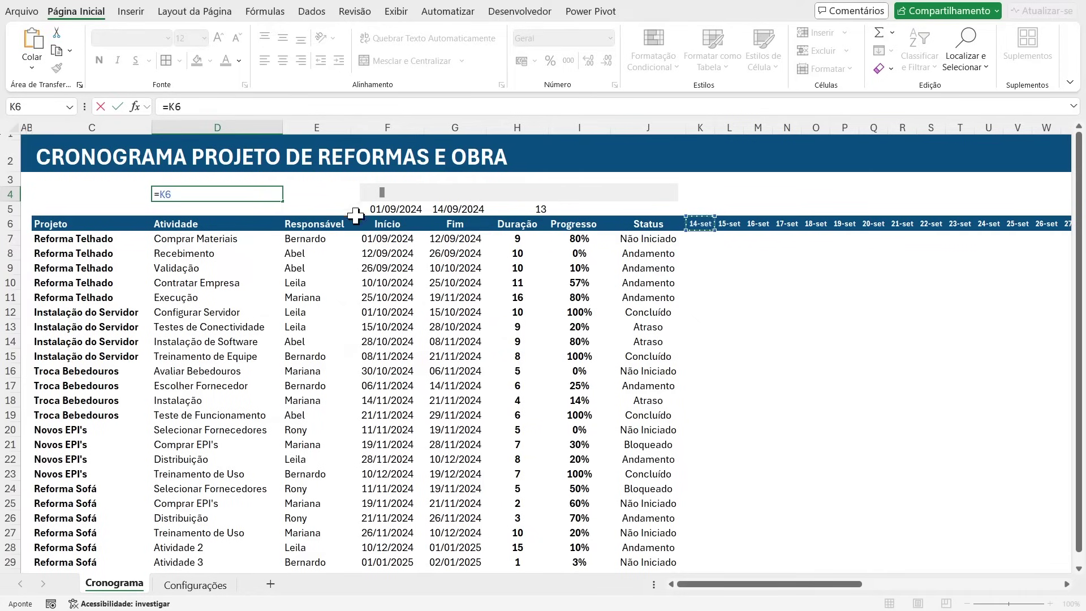
text(=hoje())
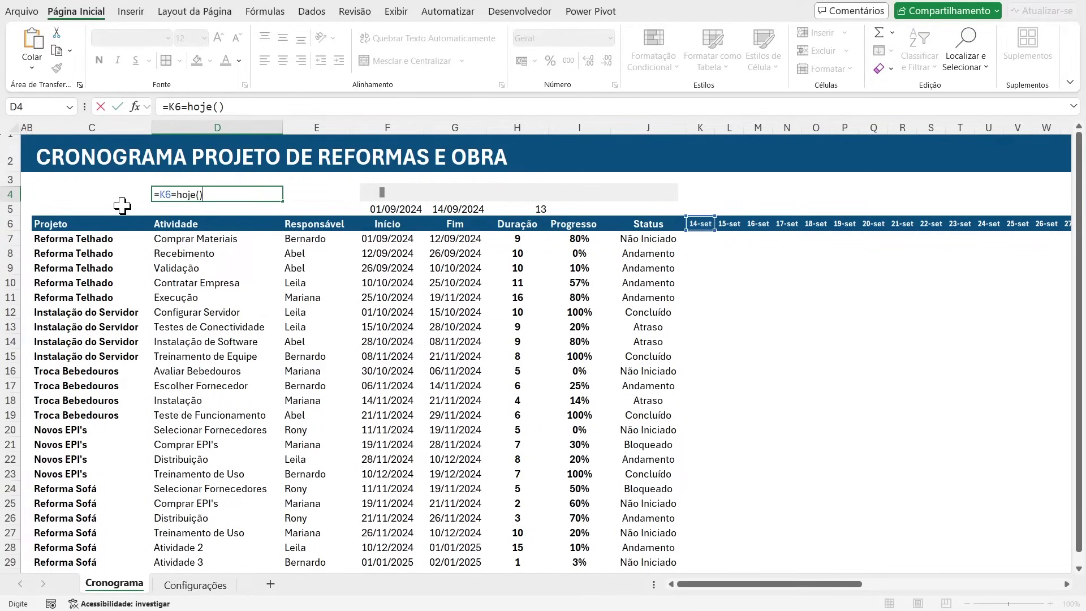
Step: Lock the row reference in the D4 formula so that it reads =K$6=hoje(), and enter it
click(204, 195)
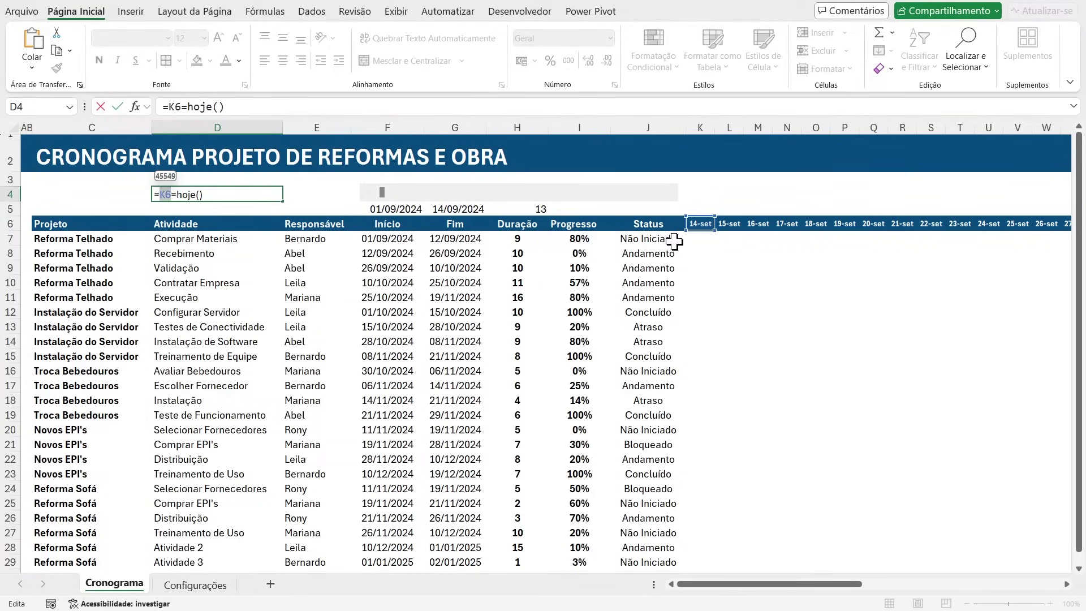
key(F4)
key(F4)
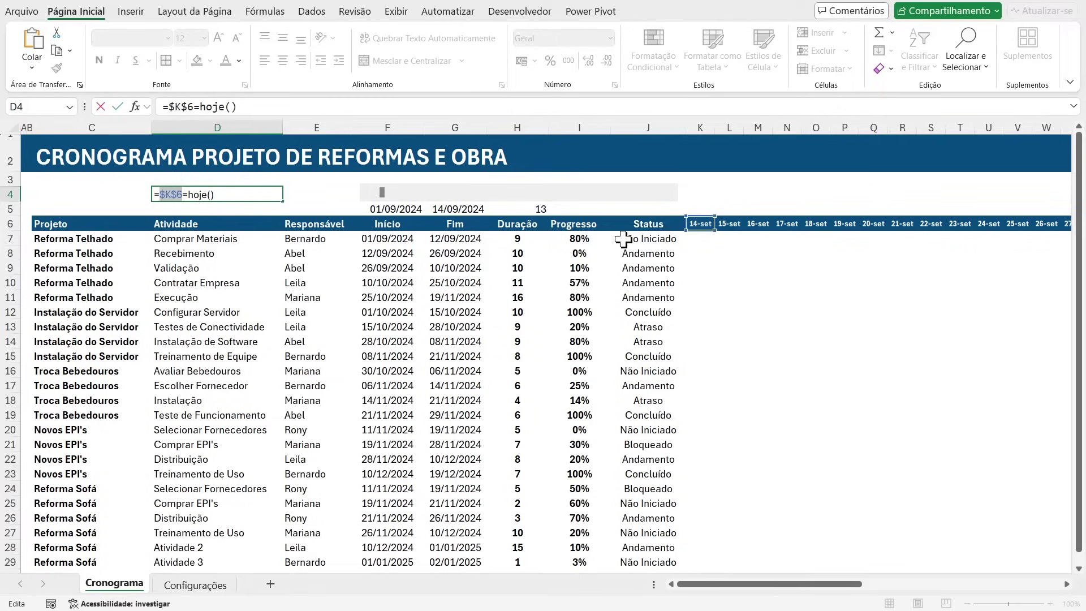
key(F4)
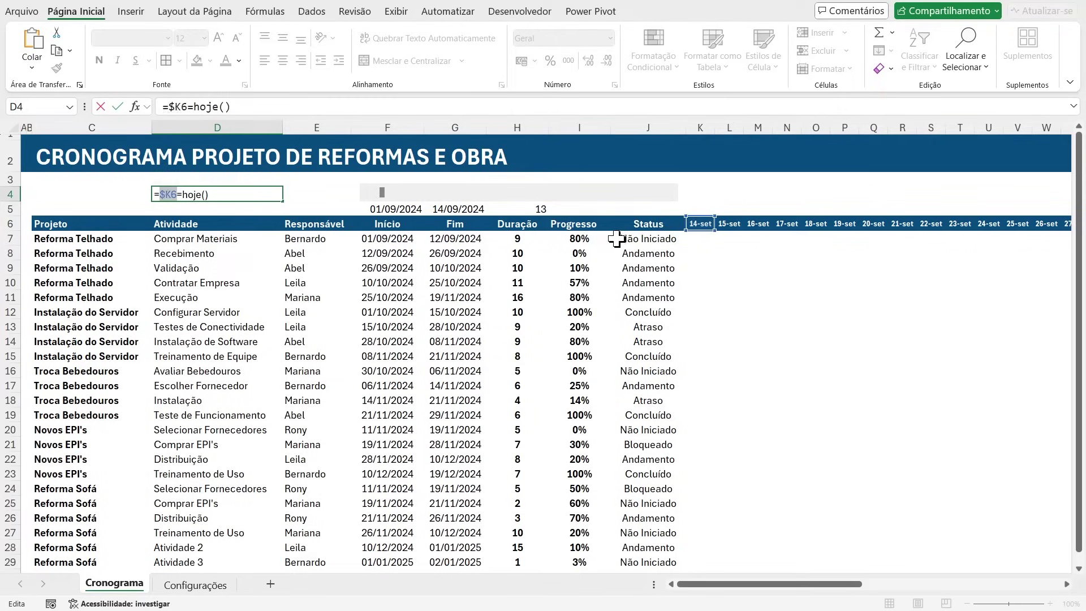
key(F4)
key(F4)
key(F4)
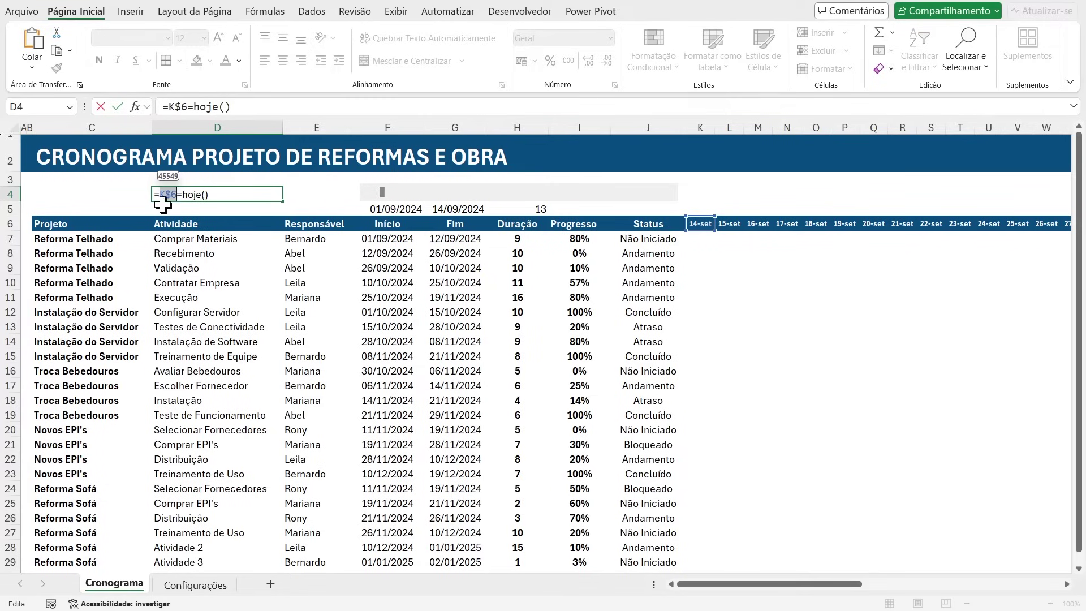
click(224, 193)
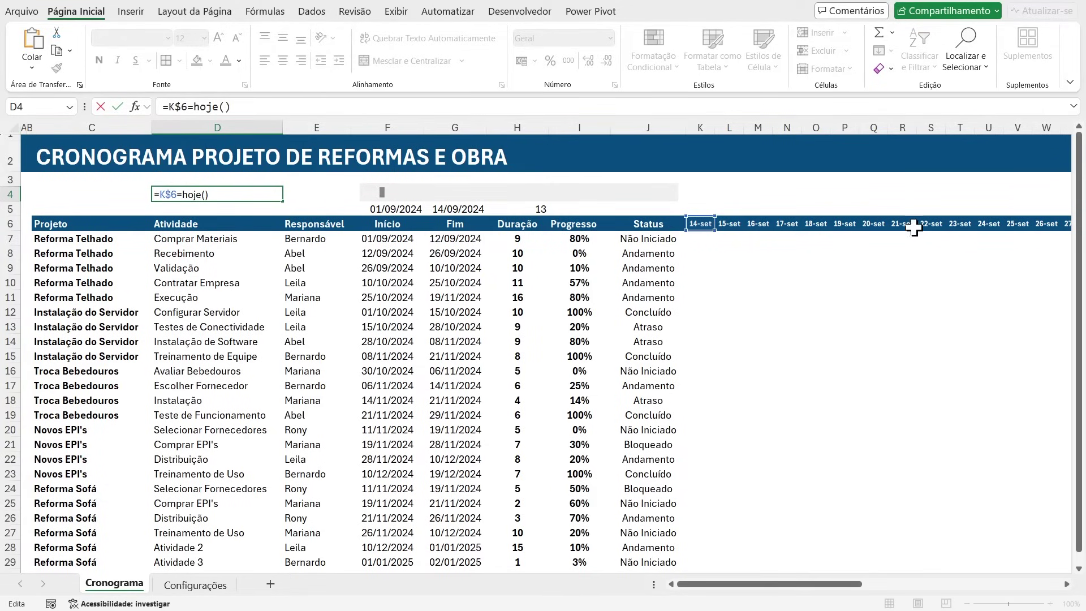
key(Return)
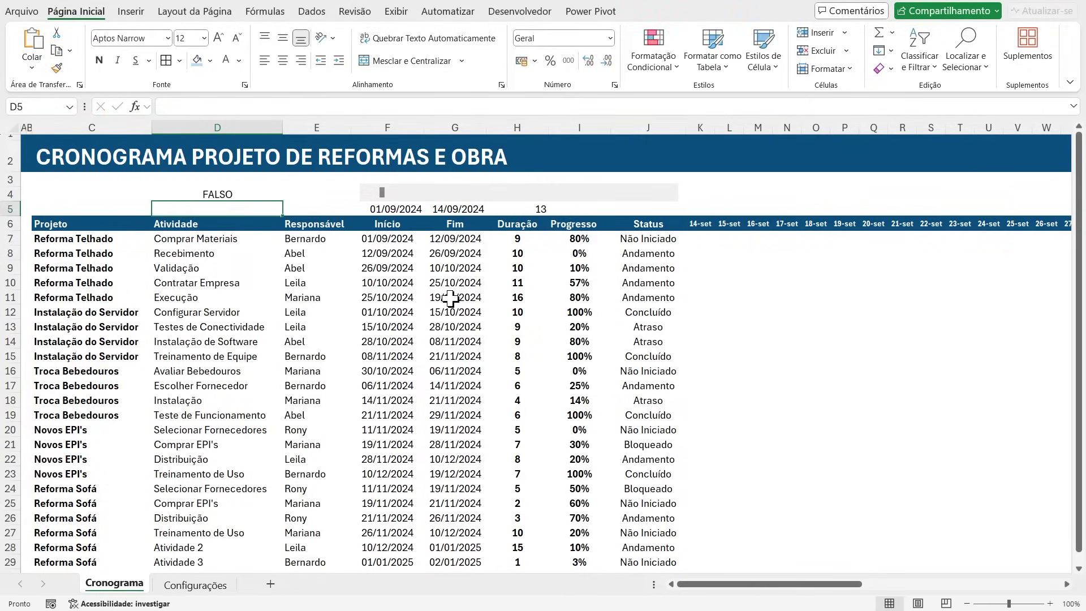
Step: Shift the timeline start to 14/10/2024 to test the D4 formula against today's date
click(235, 194)
click(669, 201)
drag(669, 201, 669, 202)
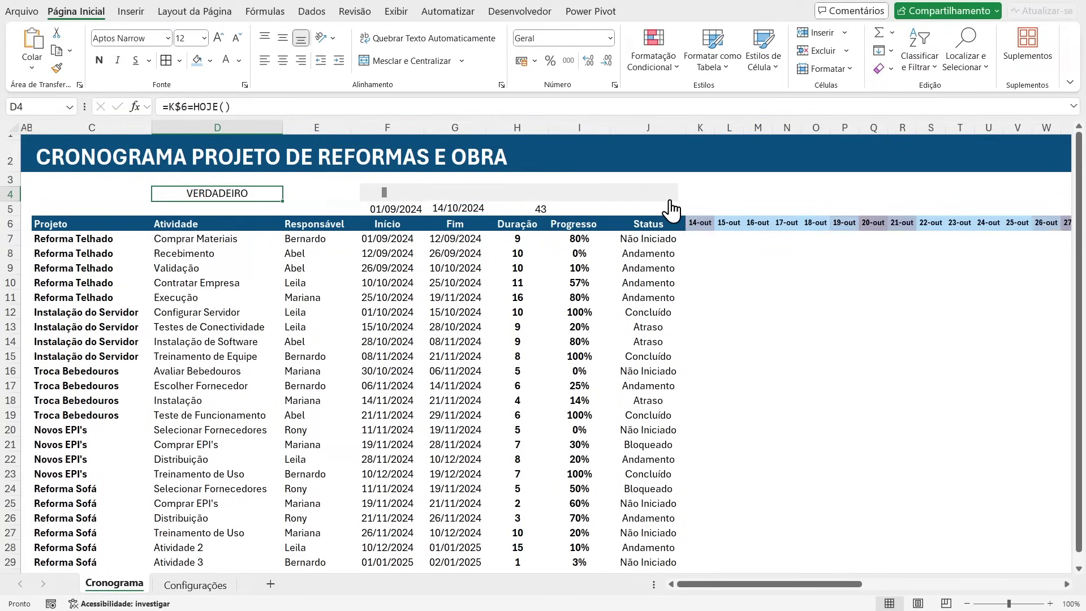
double_click(258, 194)
drag(255, 193, 128, 178)
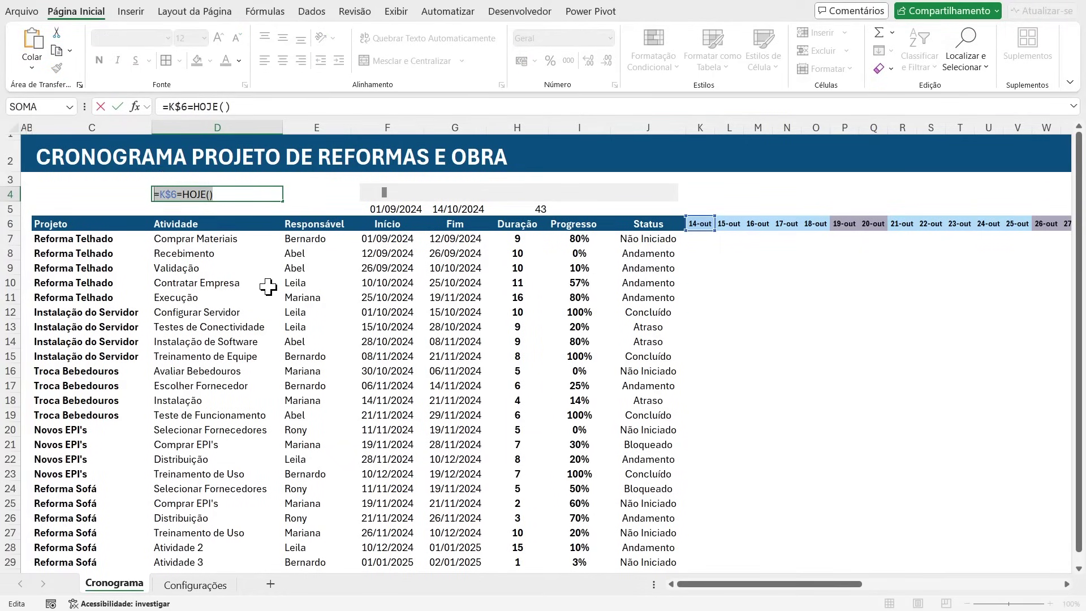
key(Escape)
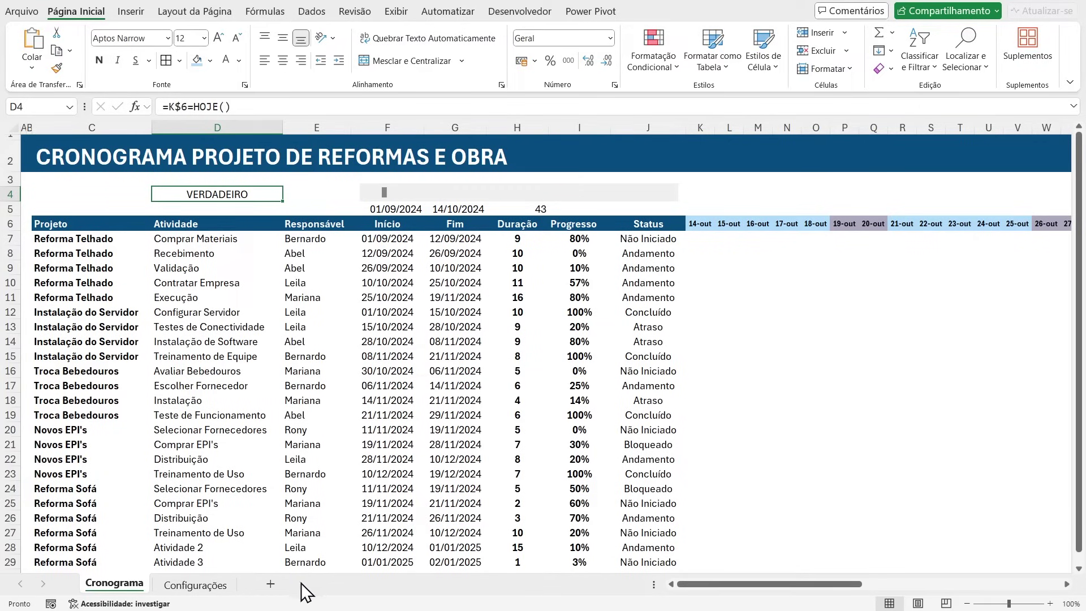
Step: Copy the full text of the formula in D4, =K$6=HOJE(), leaving the cell unchanged
double_click(237, 194)
drag(253, 192, 77, 195)
key(ctrl+c)
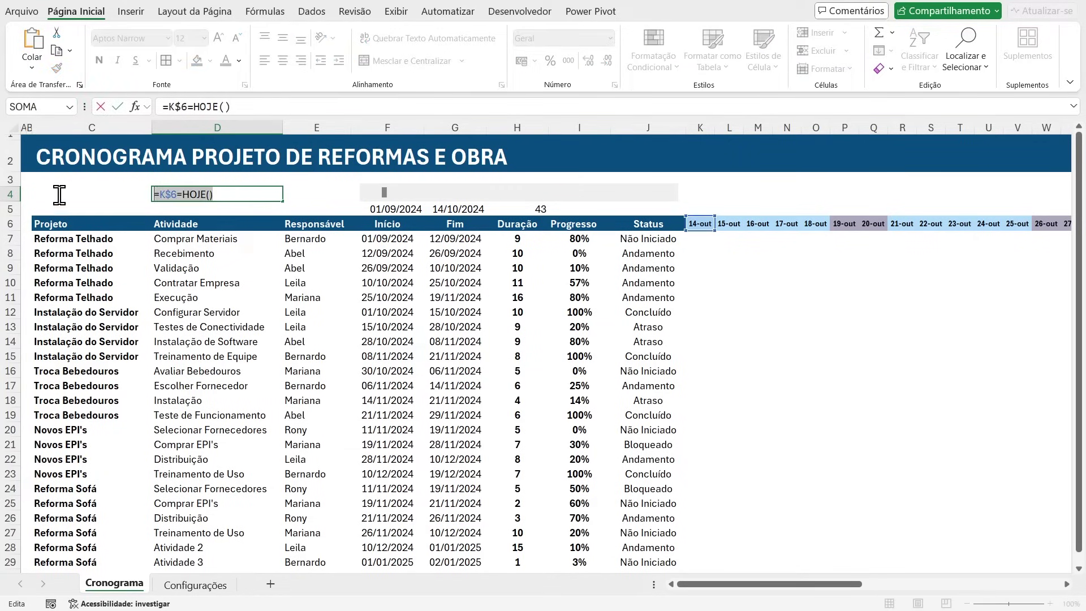
key(Escape)
Step: Start a new formula-based conditional formatting rule for the timeline dates K6:AO6, using the copied formula =K$6=HOJE()
drag(699, 223, 958, 219)
click(657, 67)
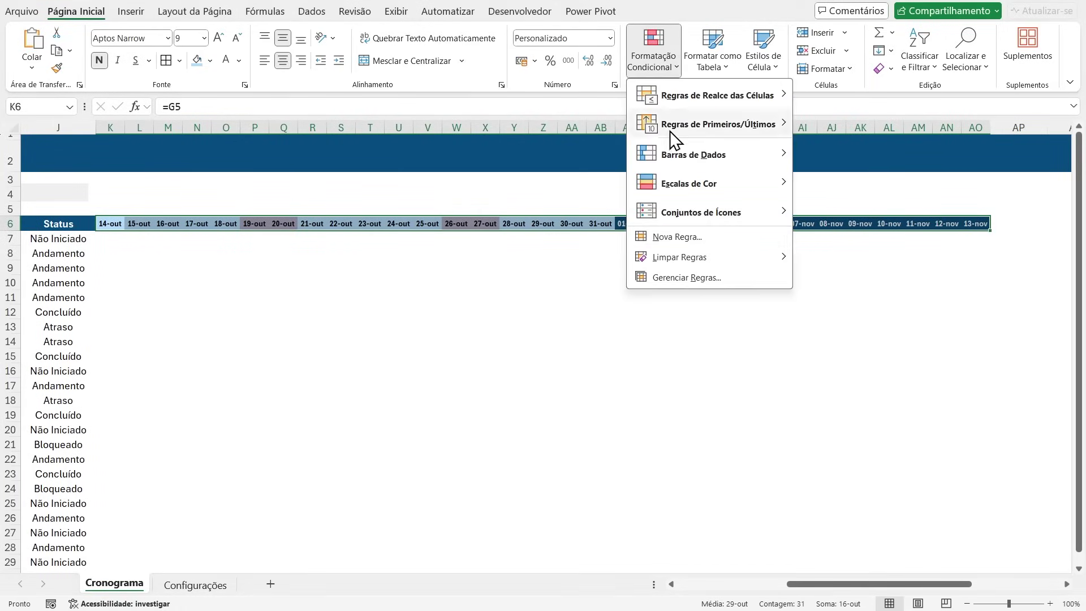
click(678, 237)
click(517, 338)
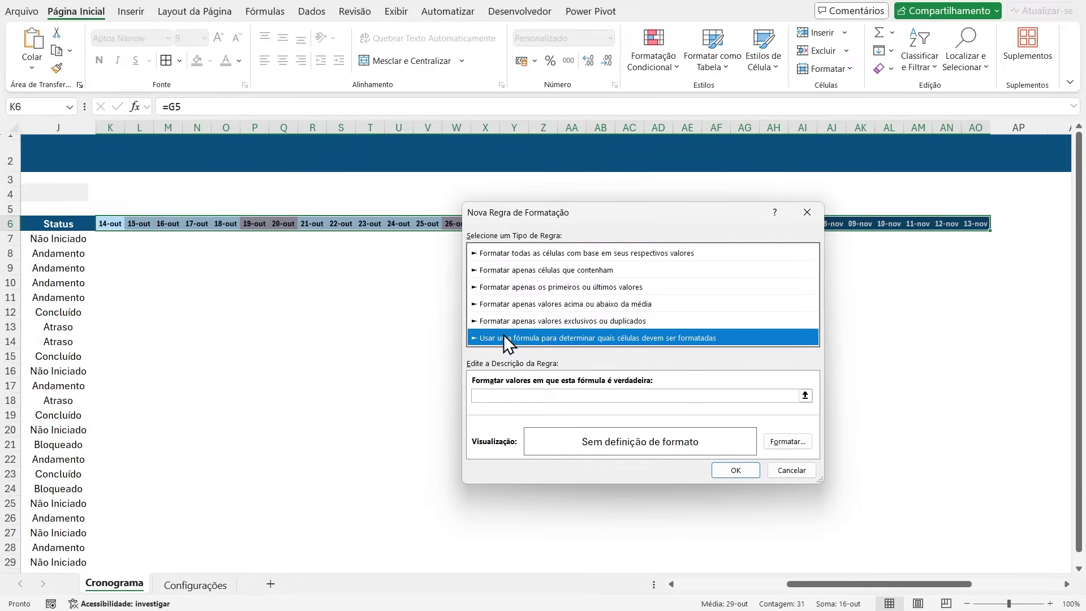
click(582, 396)
key(ctrl+v)
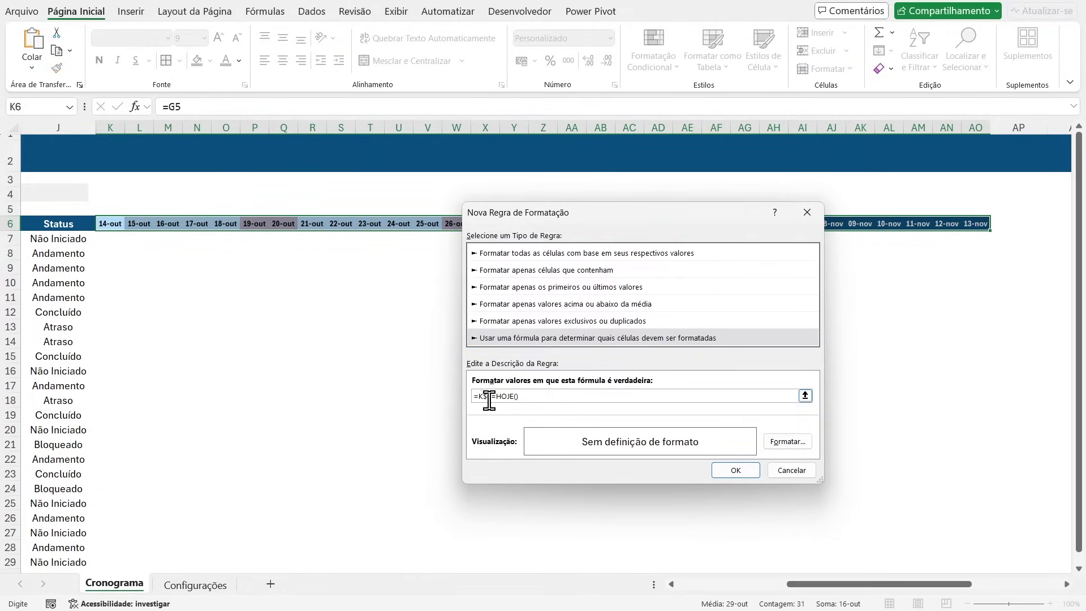
Step: Open the format settings of the new today's-date rule and move the dialog clear of the timeline dates
click(785, 442)
drag(530, 158, 681, 165)
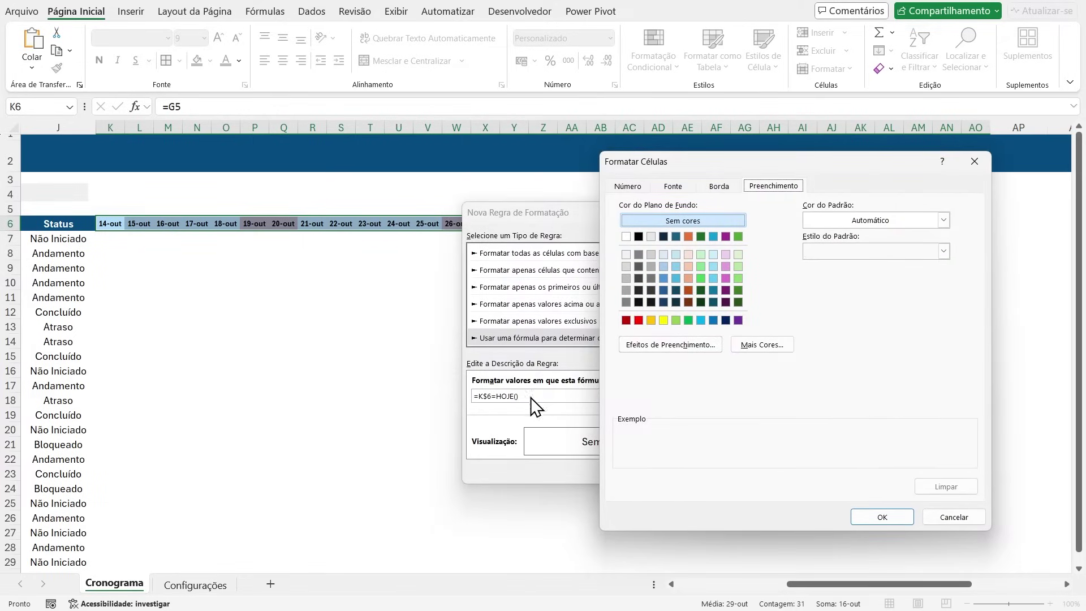
drag(730, 159, 644, 156)
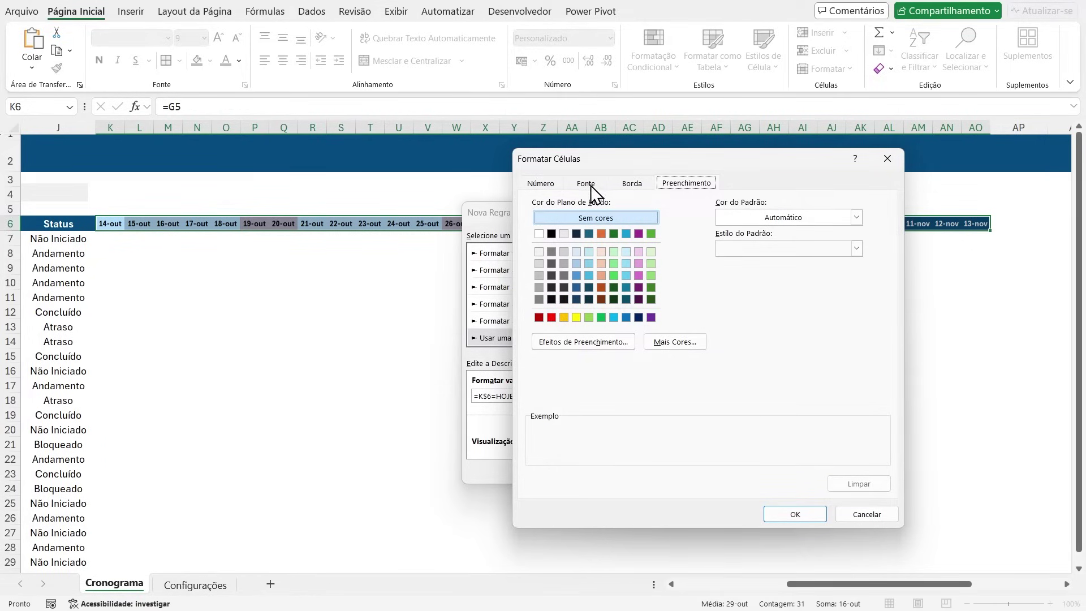
Step: Format the new =K$6=HOJE() rule with a dark green fill and bold white font, and create the rule
click(614, 234)
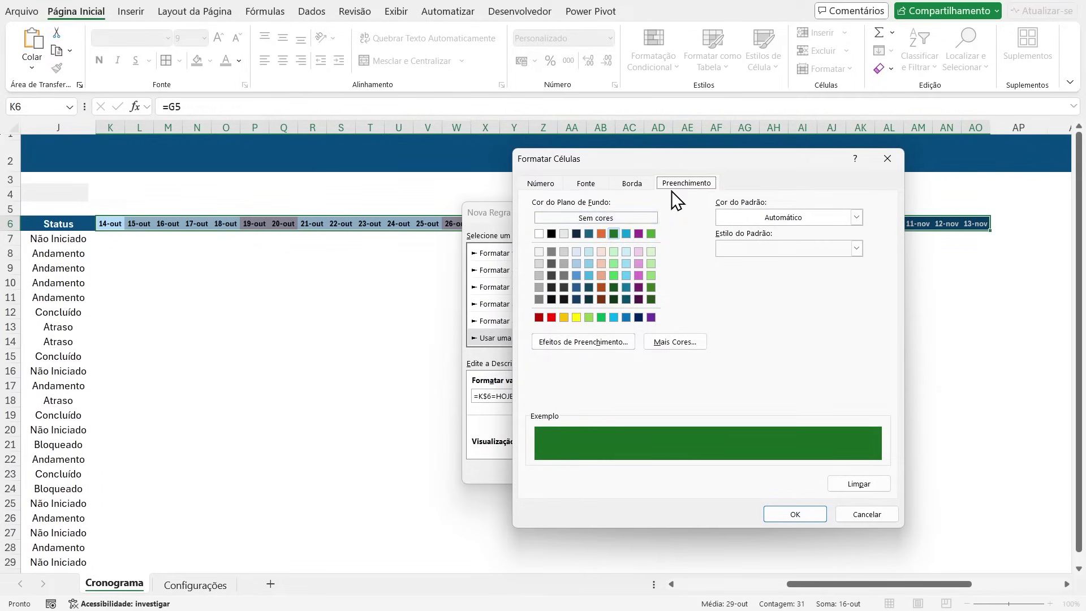
click(595, 188)
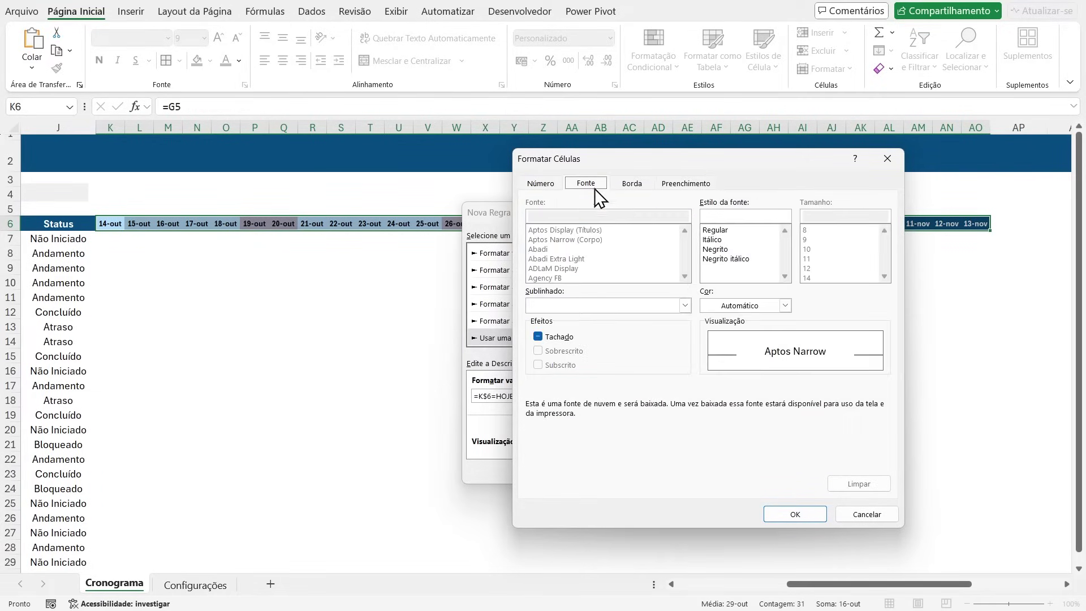
click(716, 249)
click(785, 305)
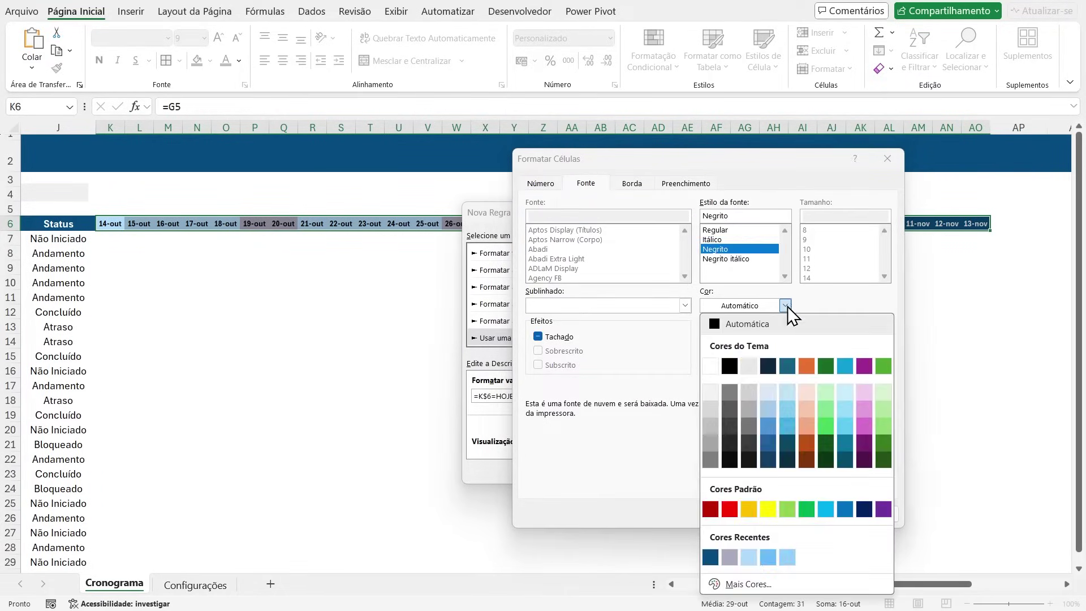
click(715, 364)
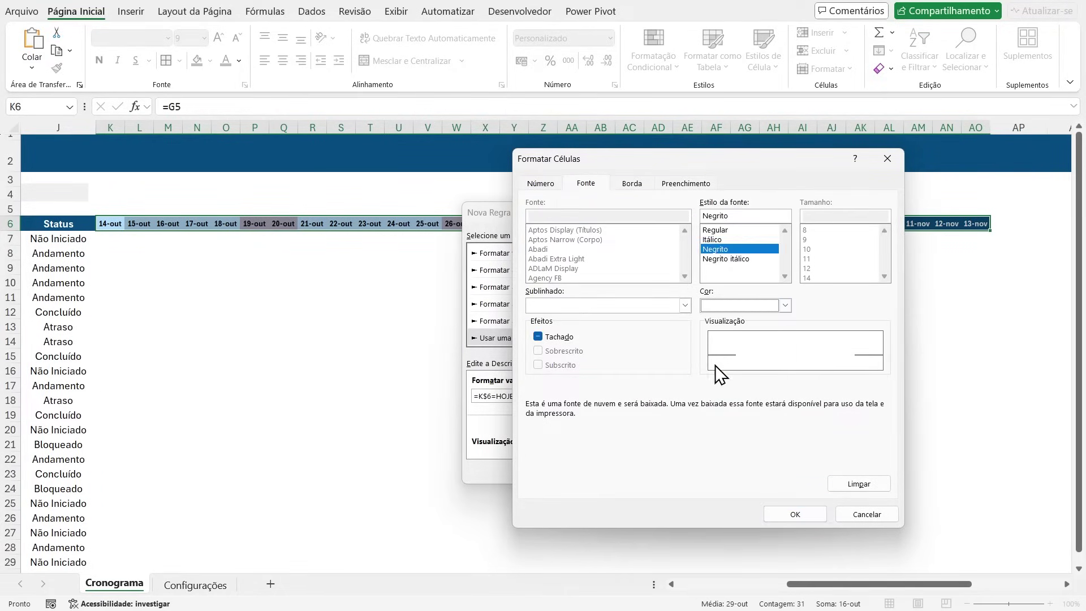
click(631, 184)
click(586, 184)
click(794, 515)
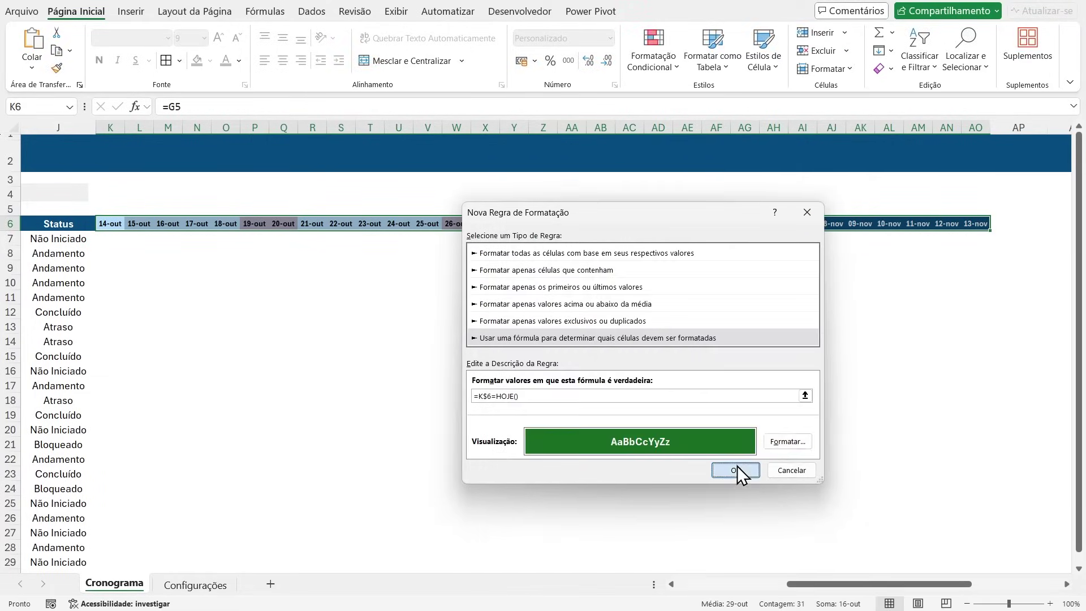
click(739, 468)
Step: Shift the timeline back with the sheet's date scroller so it starts on 09/10/2024
click(462, 345)
drag(930, 586, 822, 586)
drag(382, 193, 368, 199)
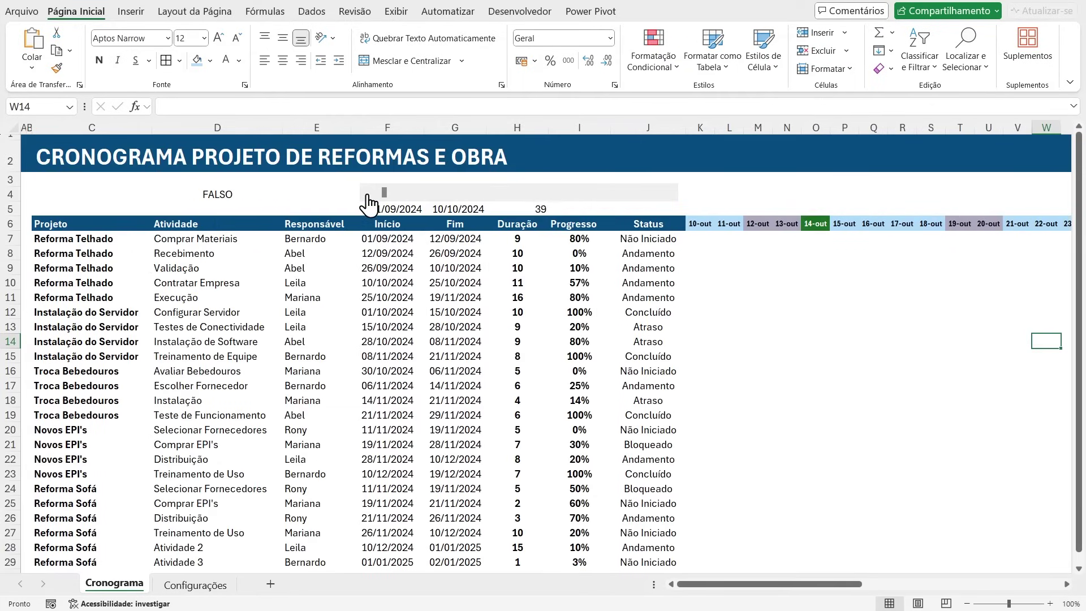
click(673, 192)
click(873, 224)
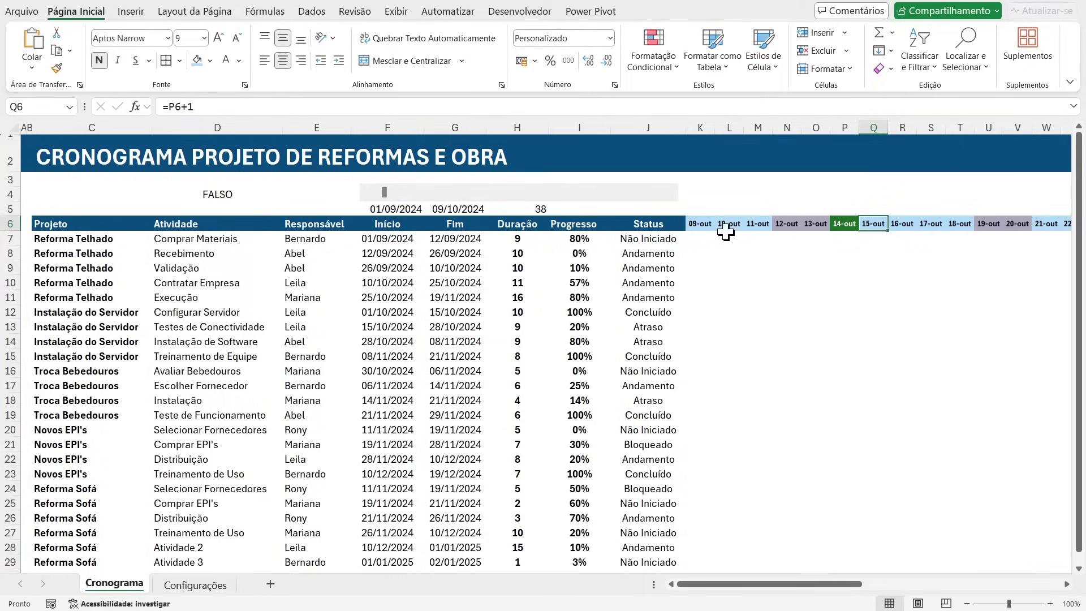
Step: Copy the teal colour code 107E7D from the Cores Usadas list on the Configurações sheet
click(195, 588)
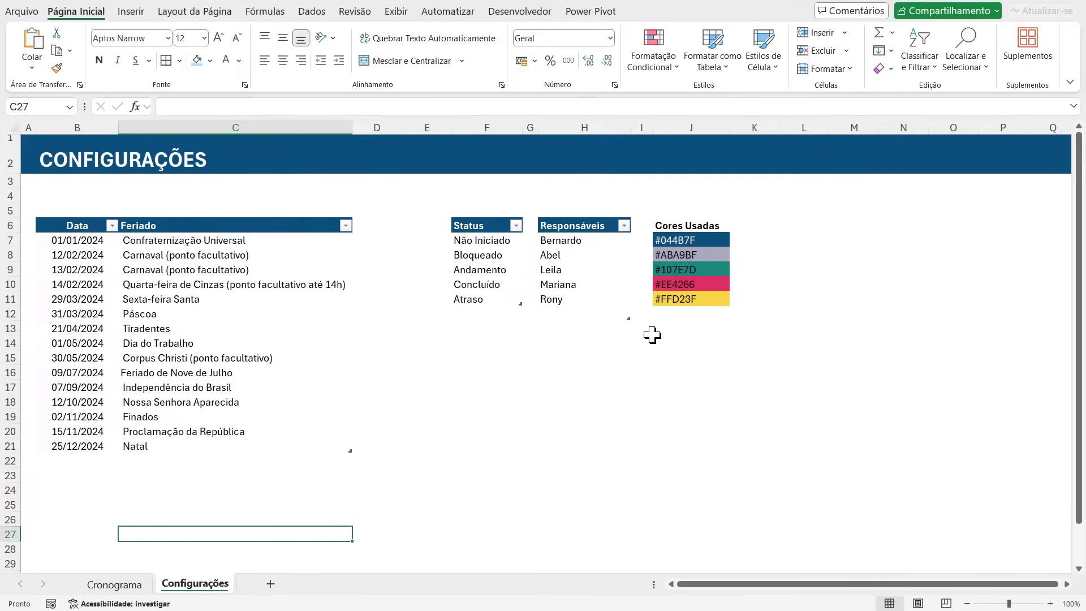
drag(701, 274, 659, 272)
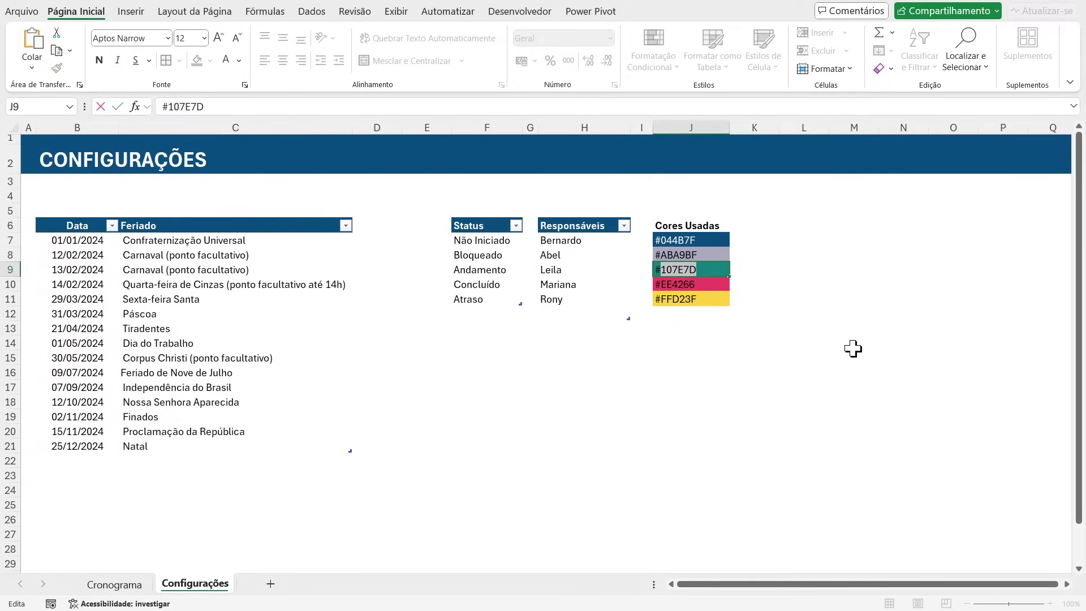
key(Escape)
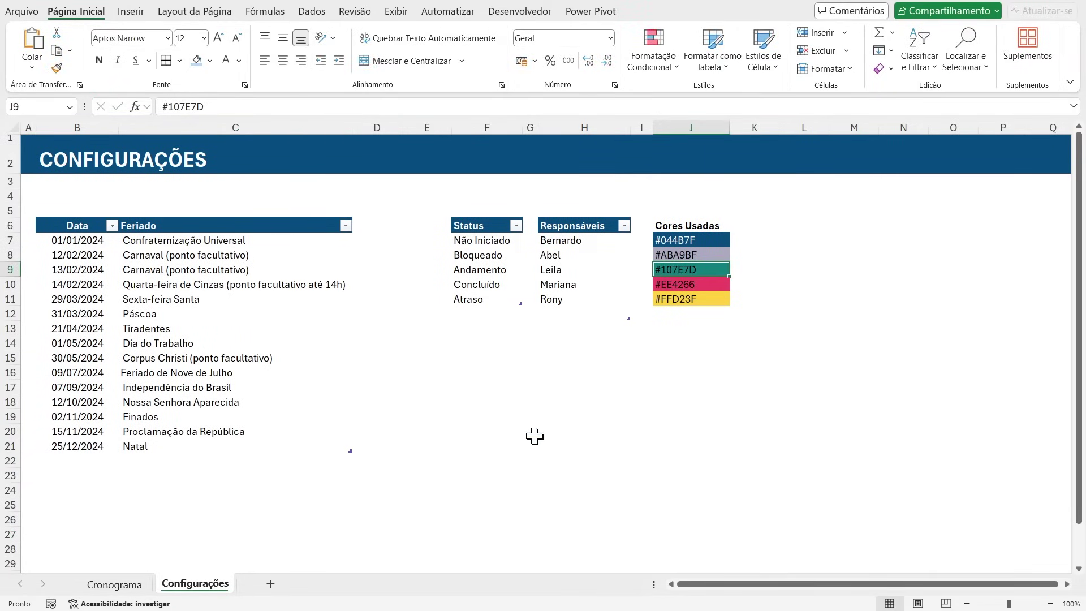
Step: Open the =K$6=HOJE() conditional formatting rule of the Cronograma date headers K6:AO6 for editing
click(142, 588)
drag(693, 225, 1043, 225)
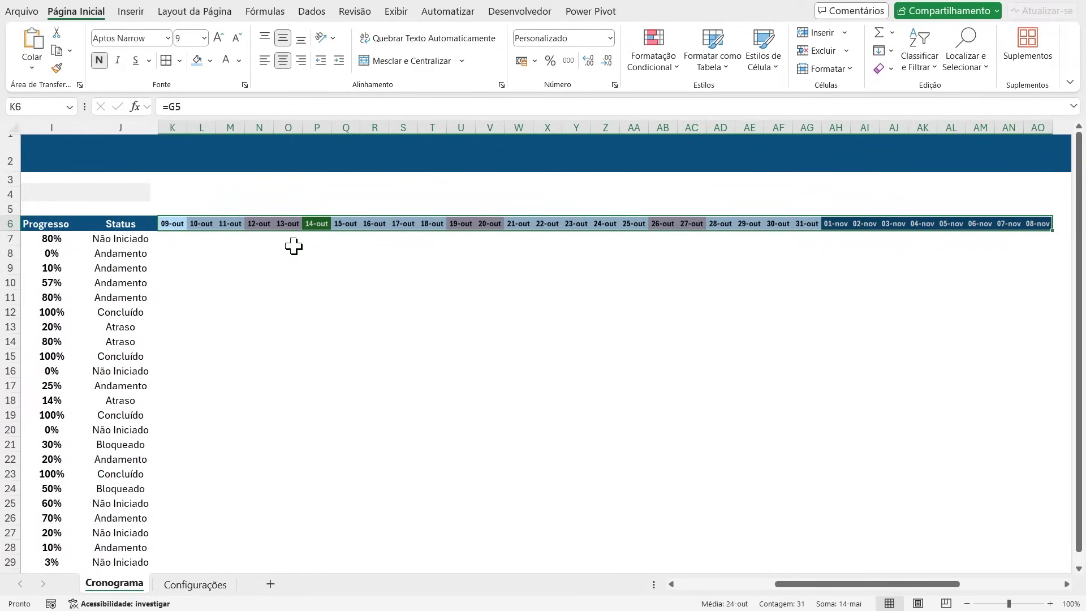
click(670, 71)
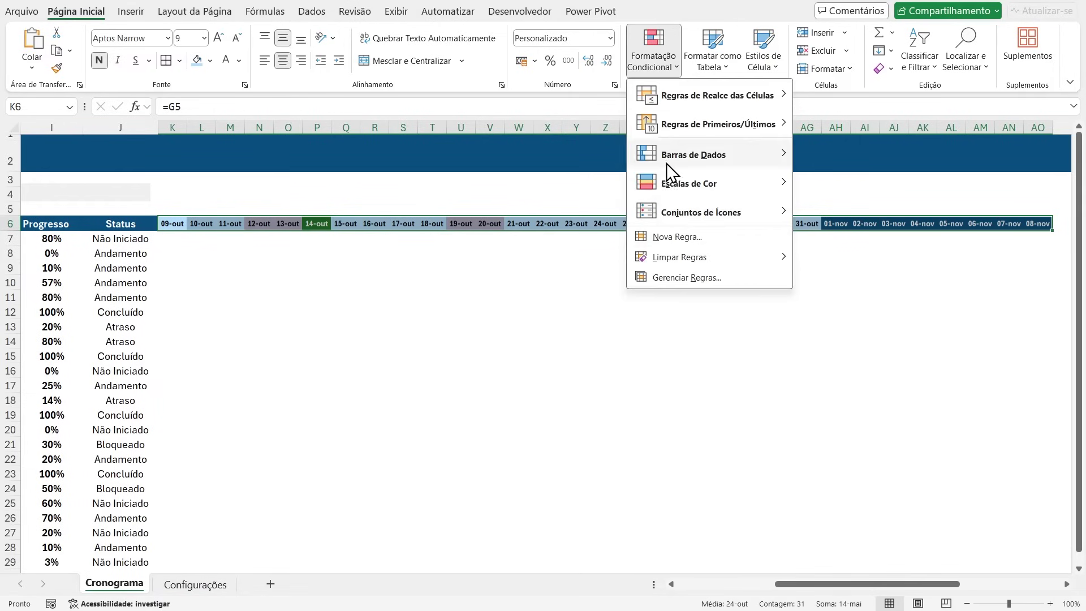
click(676, 275)
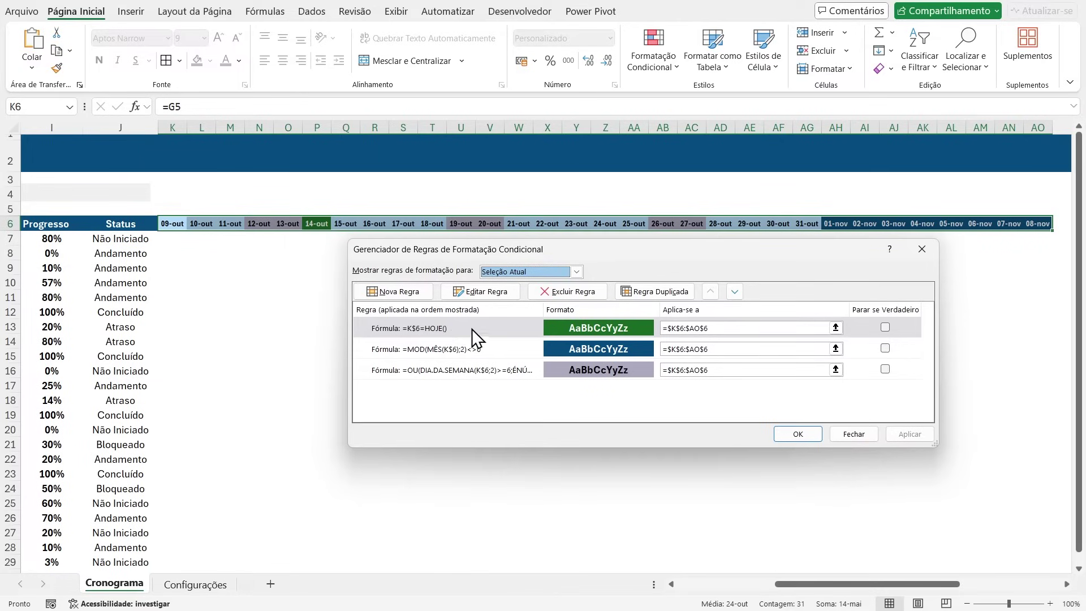
click(417, 327)
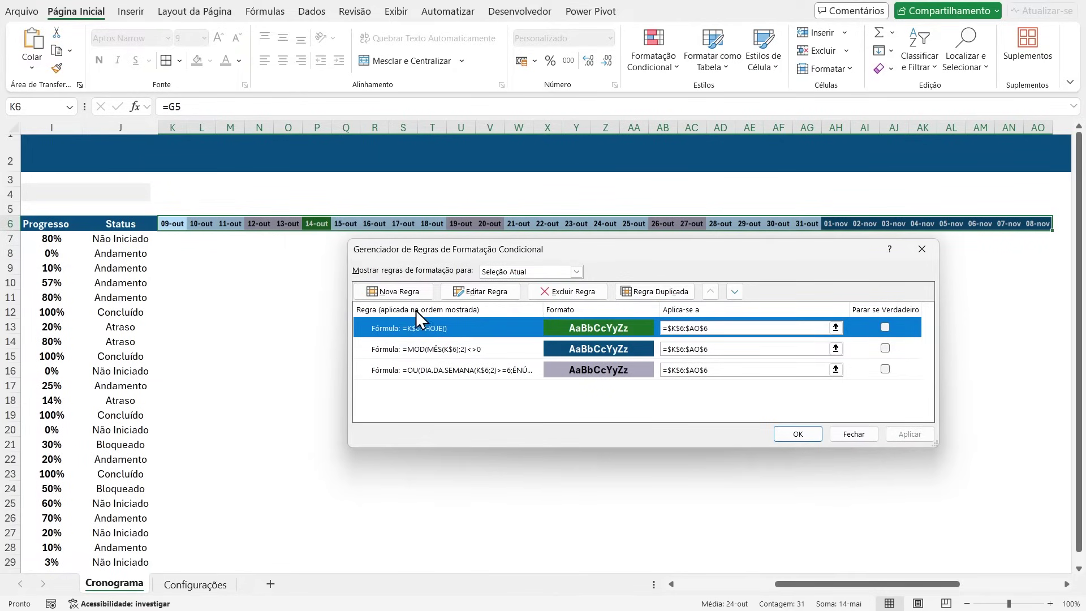
click(489, 292)
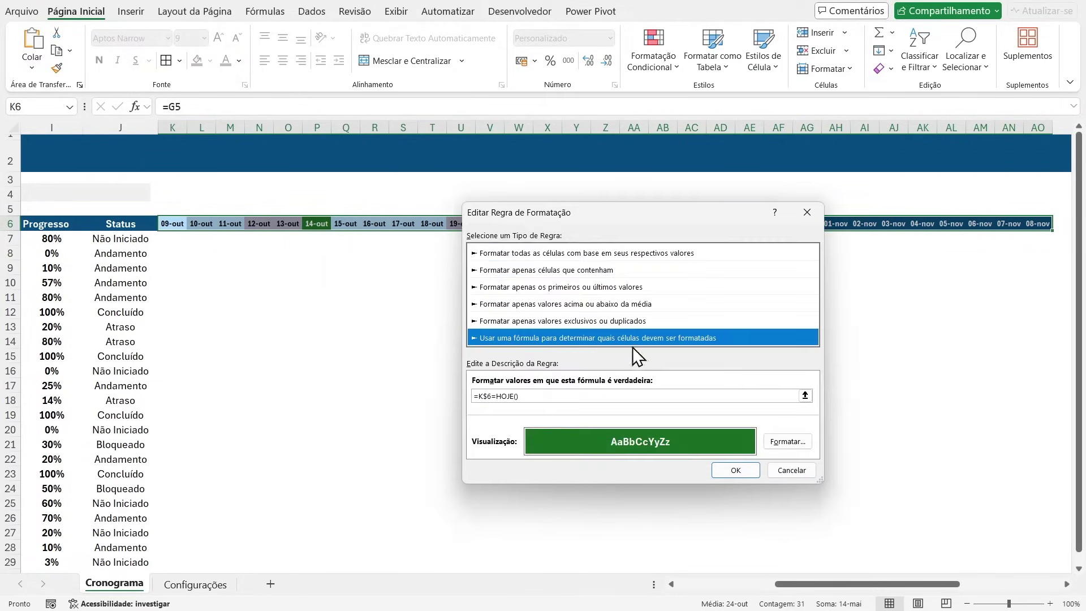
Step: Set the fill of the =K$6=HOJE() rule to the copied custom colour #107E7D and apply the change
click(787, 441)
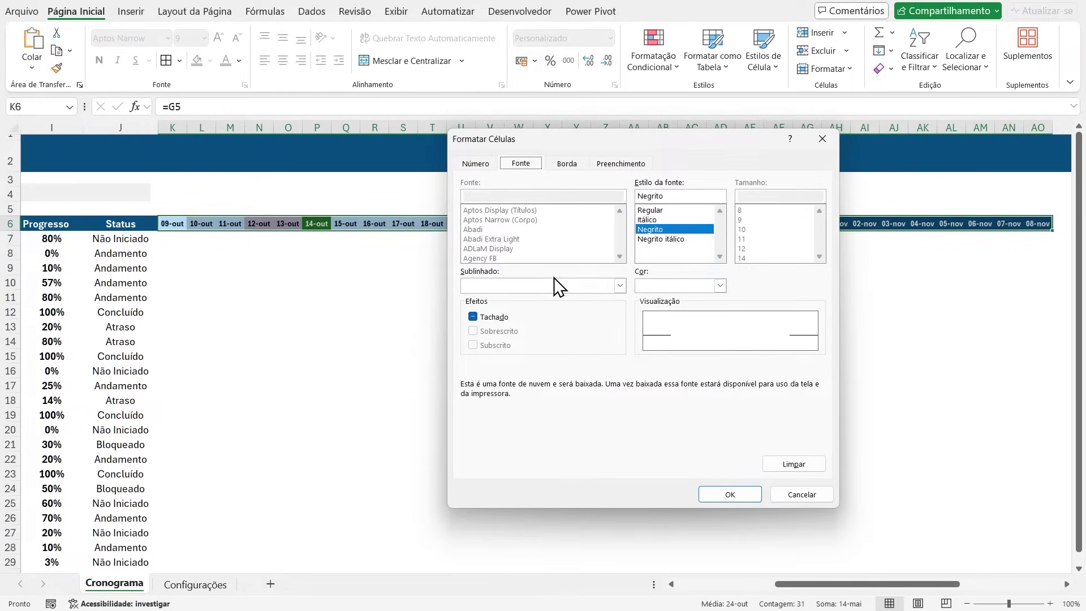
click(622, 164)
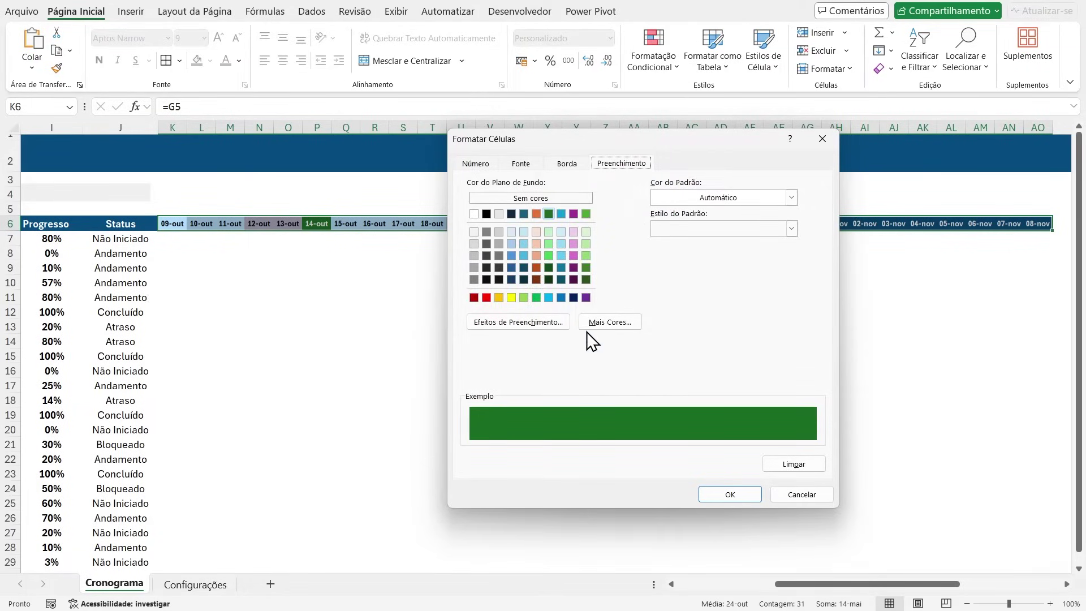
click(613, 323)
drag(645, 417, 561, 416)
key(ctrl+v)
click(729, 241)
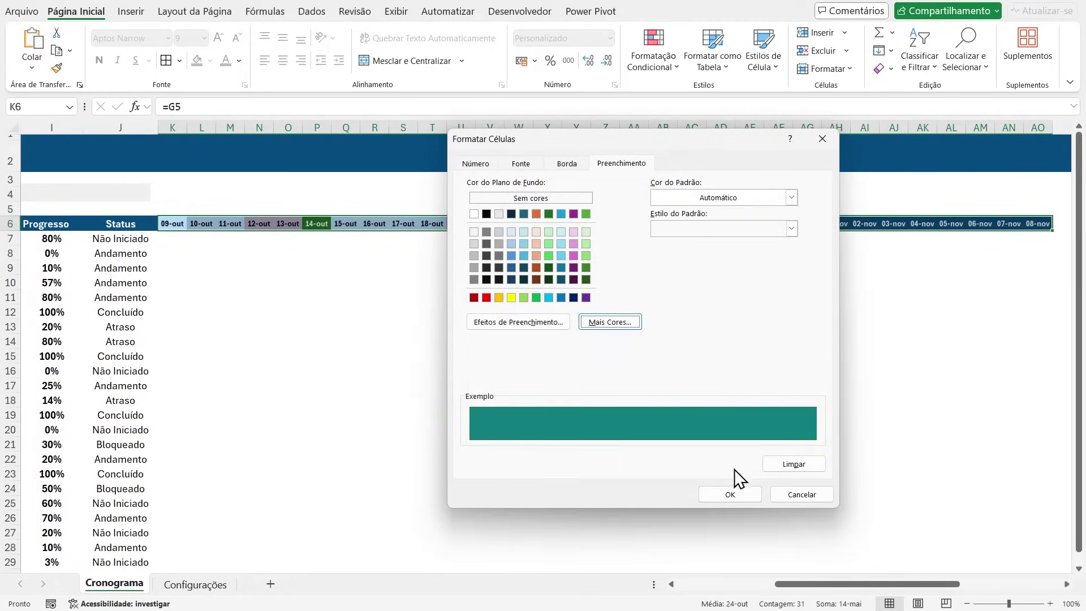
click(735, 492)
click(734, 472)
click(904, 436)
click(921, 250)
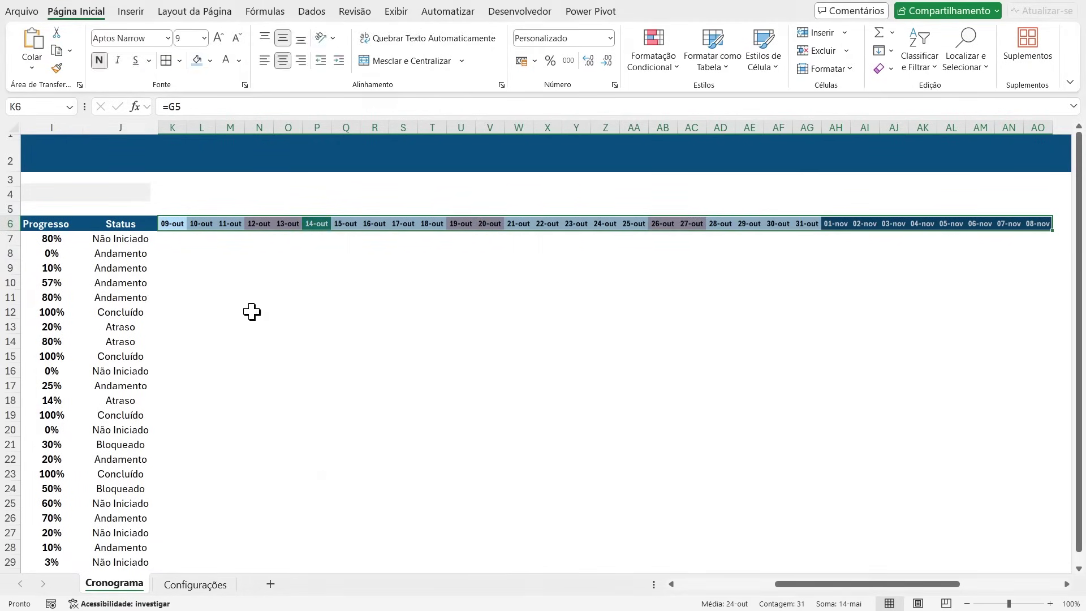
click(258, 308)
Step: Examine the order and formulas of the conditional formatting rules applied to the date headers K6:AO6
drag(172, 225, 1034, 225)
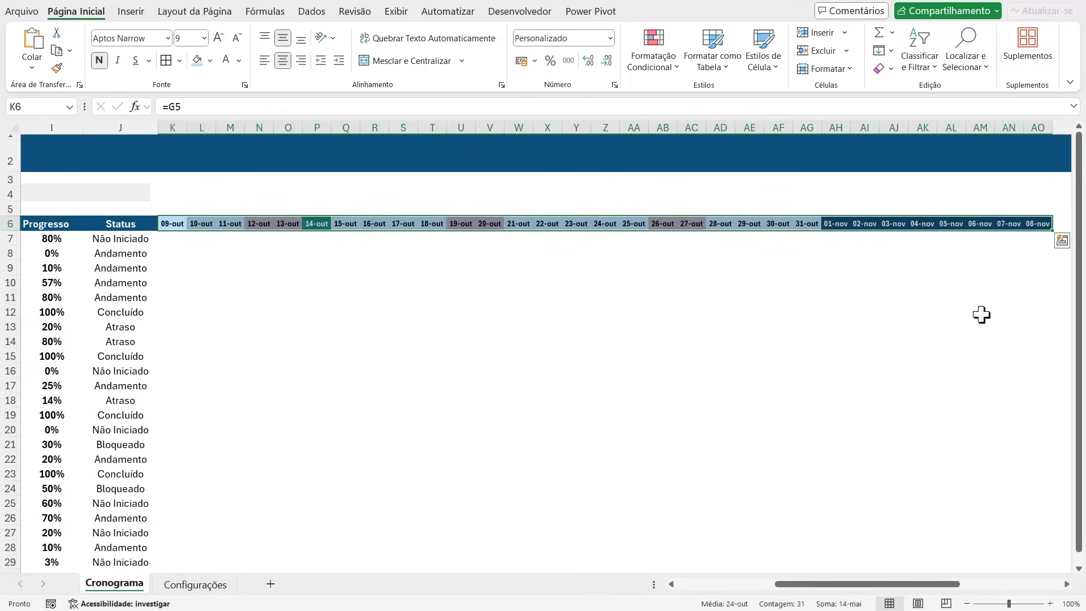
click(666, 75)
click(674, 275)
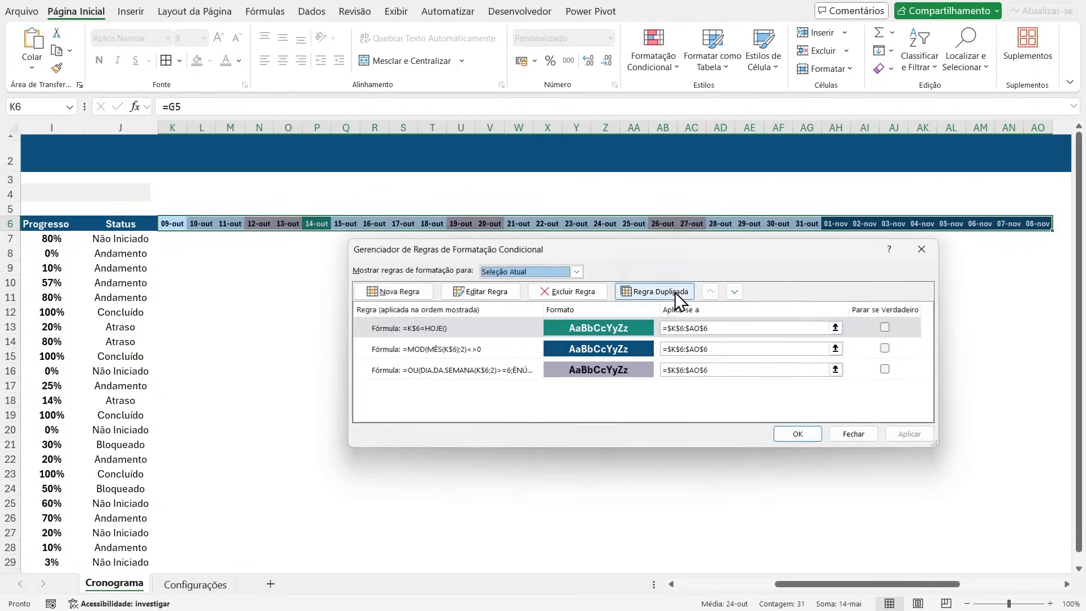
click(463, 330)
click(467, 344)
click(470, 362)
click(472, 347)
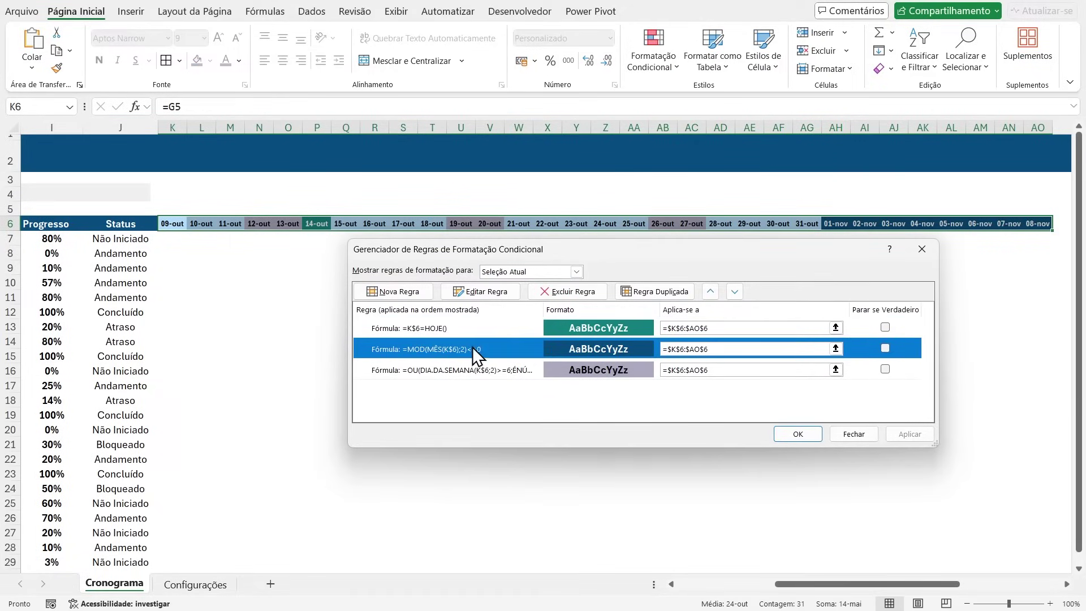
click(473, 328)
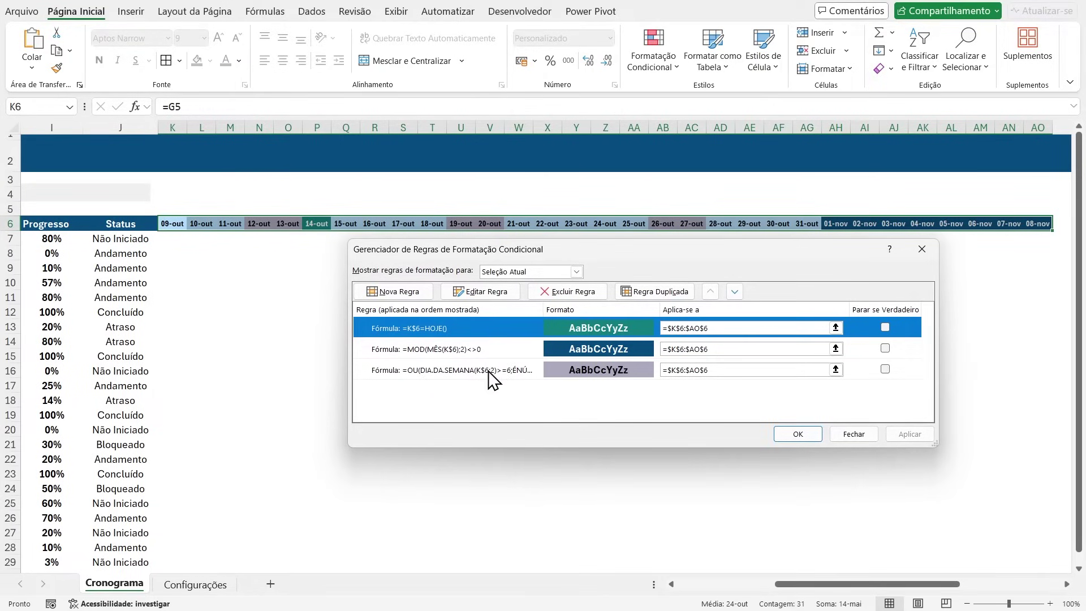
click(467, 372)
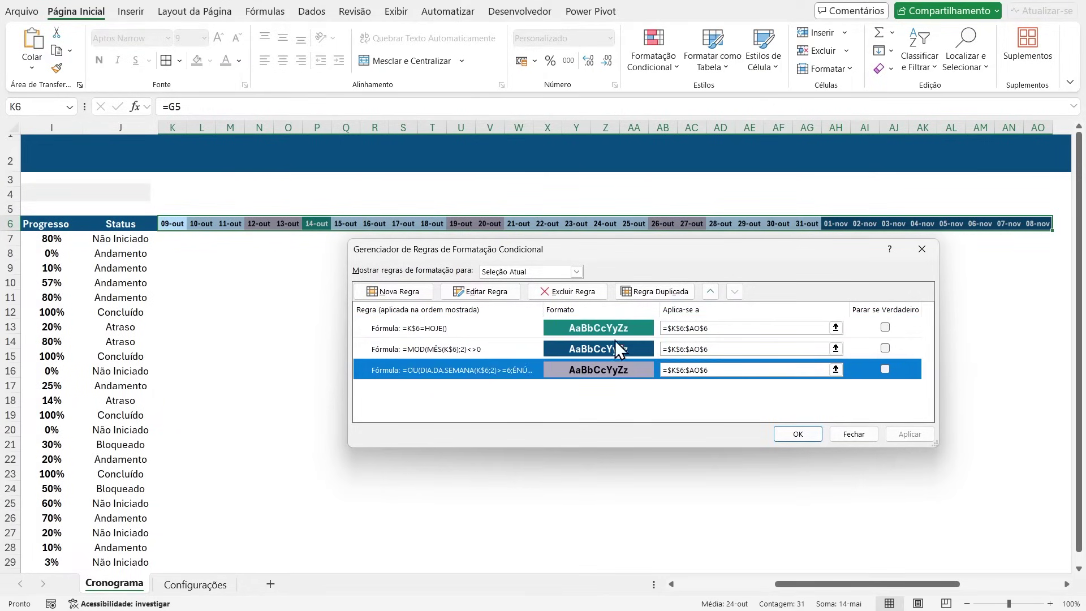
drag(704, 255, 635, 265)
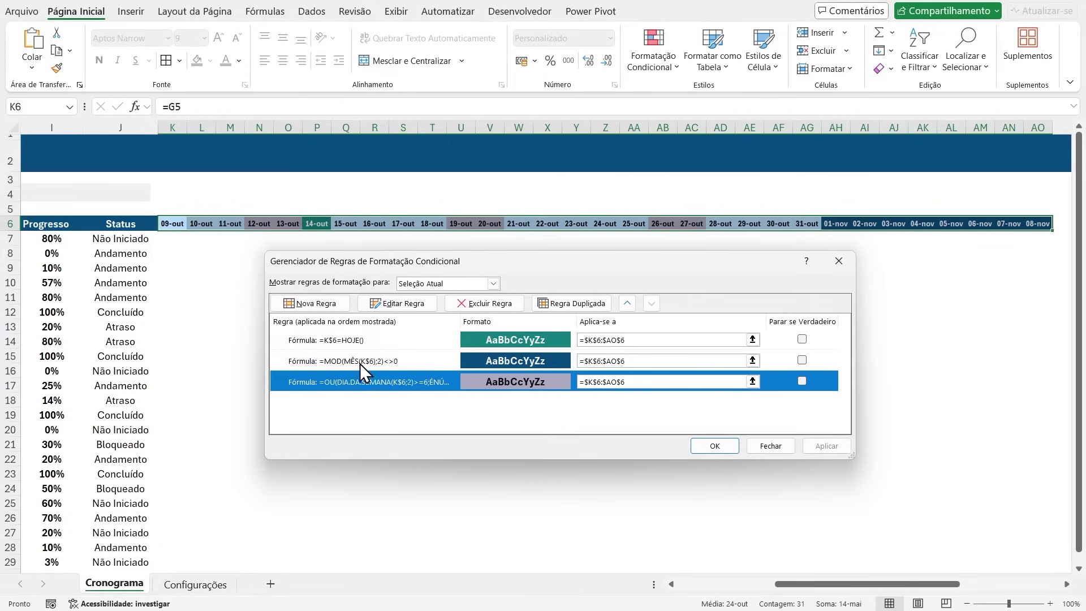
click(346, 338)
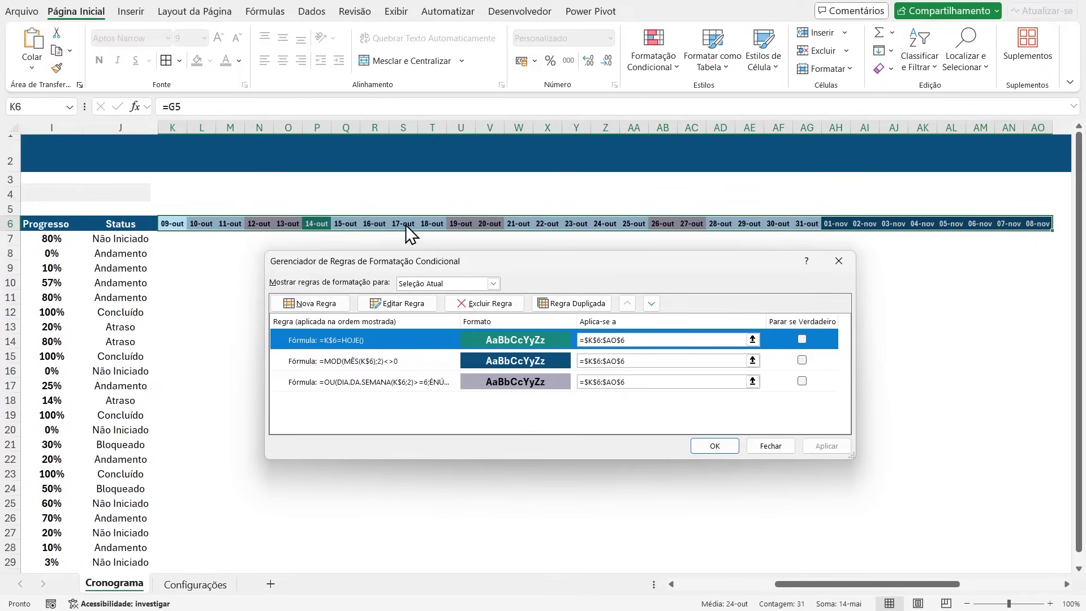
click(385, 362)
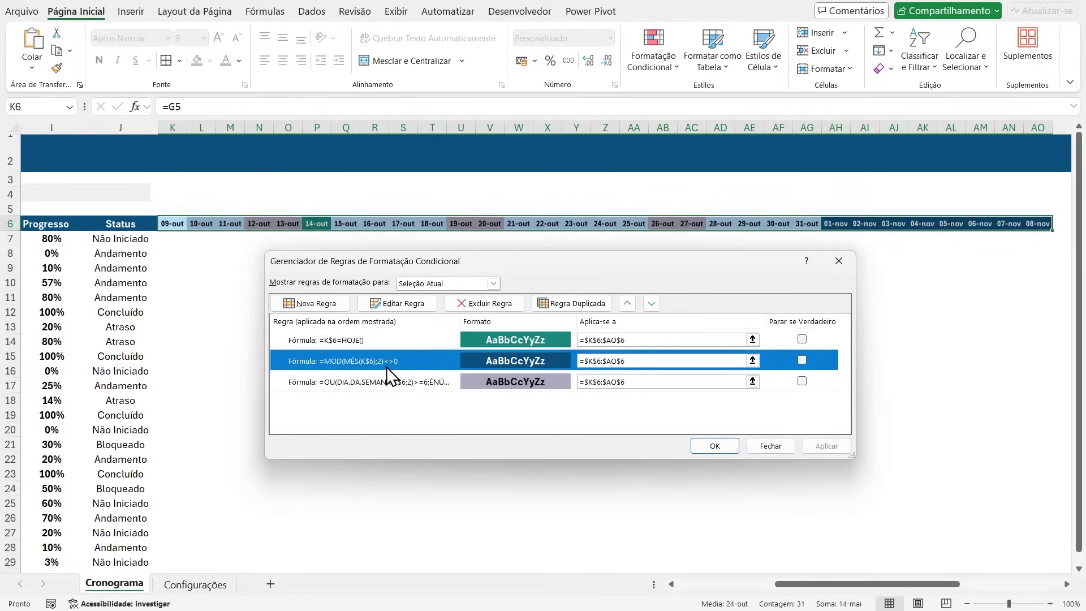
Step: Move the weekend and holiday rule above the =MOD(MÊS(K$6);2)<>0 rule and apply the new order
click(322, 383)
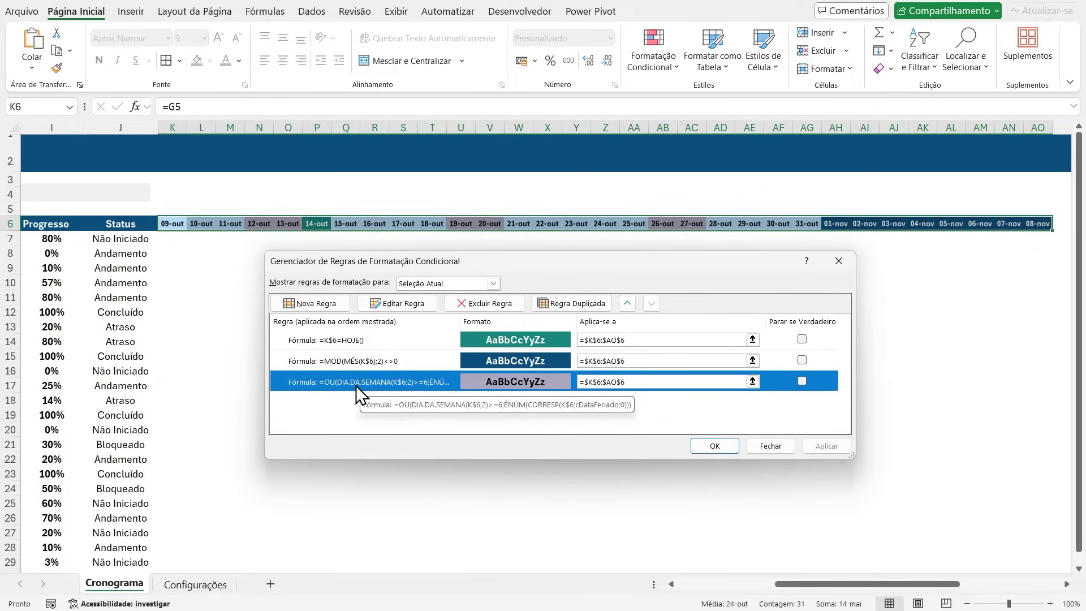
click(626, 306)
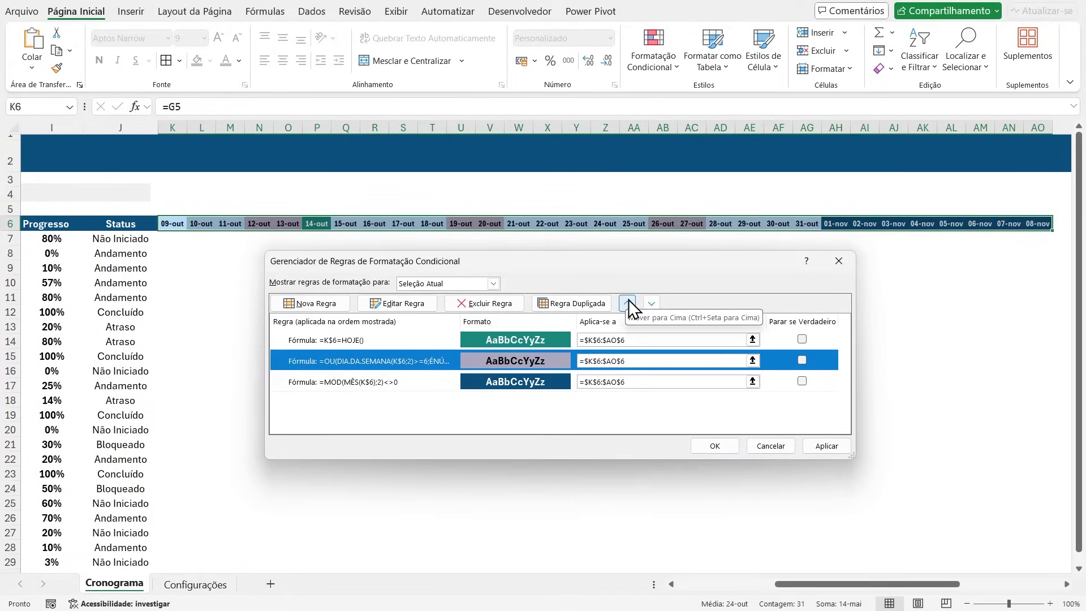
click(336, 346)
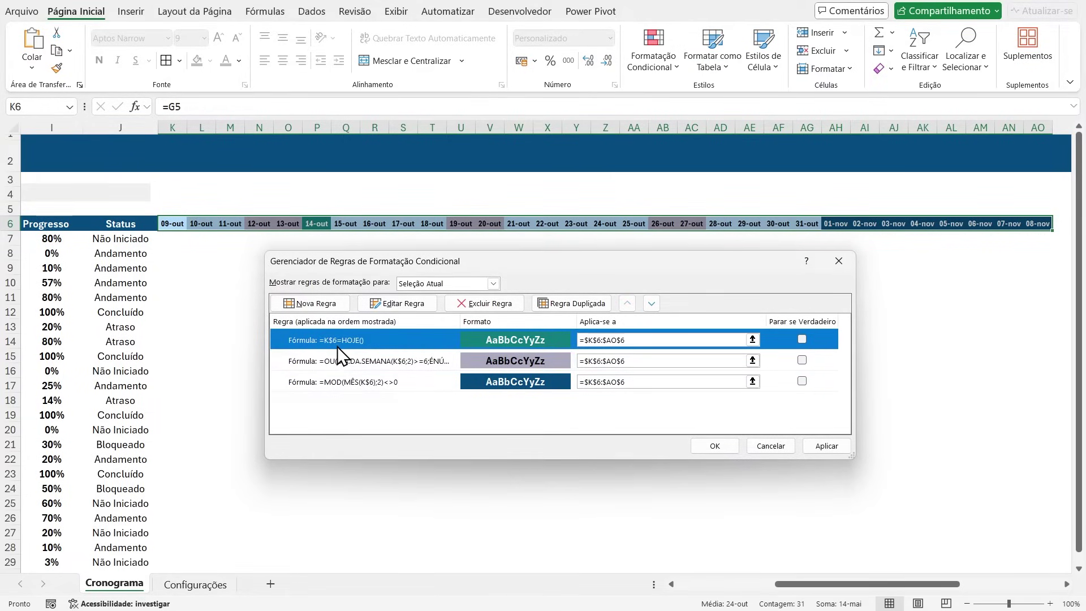
click(332, 366)
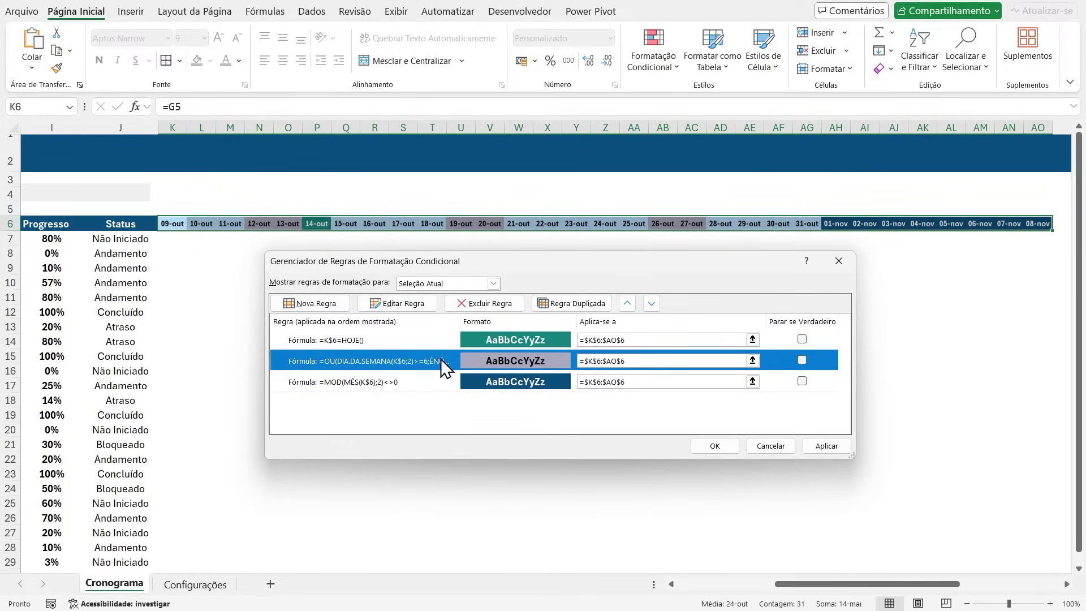
click(308, 384)
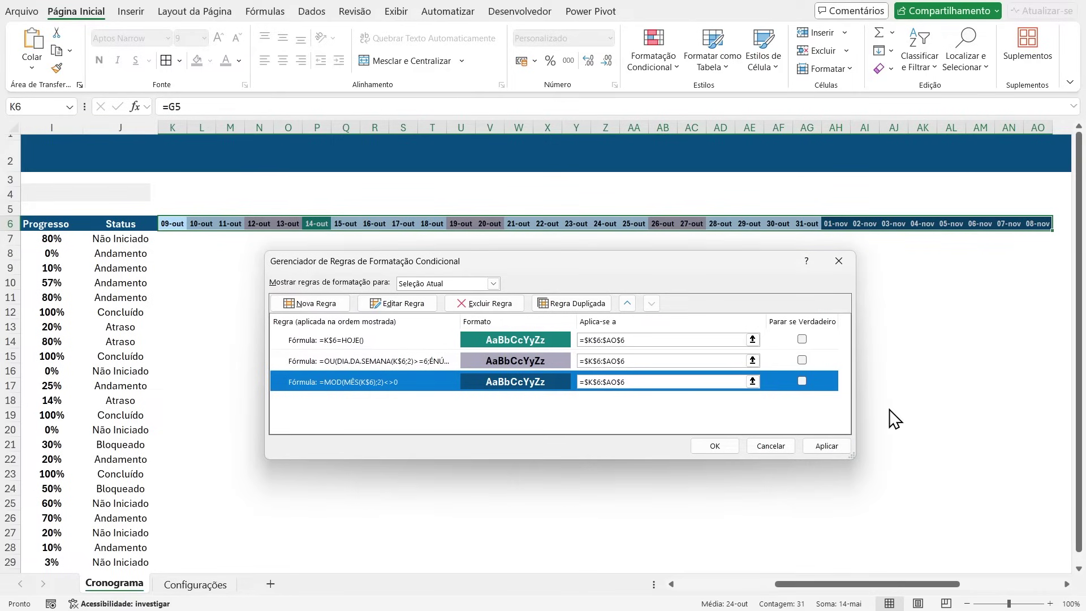
click(836, 446)
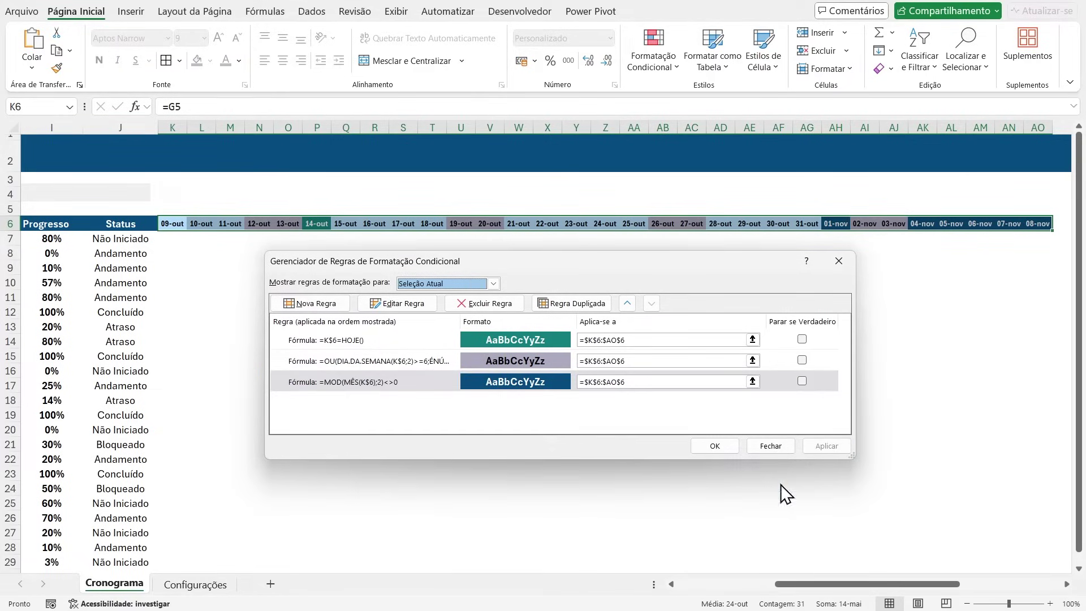
click(717, 444)
Step: Examine the conditional formatting colours of the timeline date headers across row 6 of the Cronograma sheet
click(425, 311)
drag(880, 584, 757, 581)
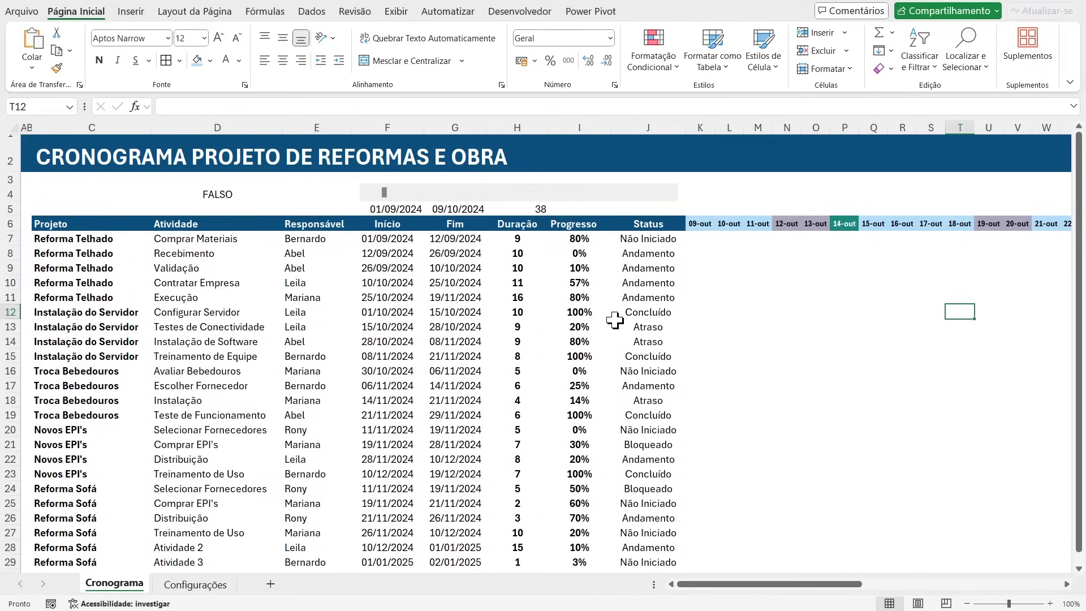
drag(701, 223, 1051, 224)
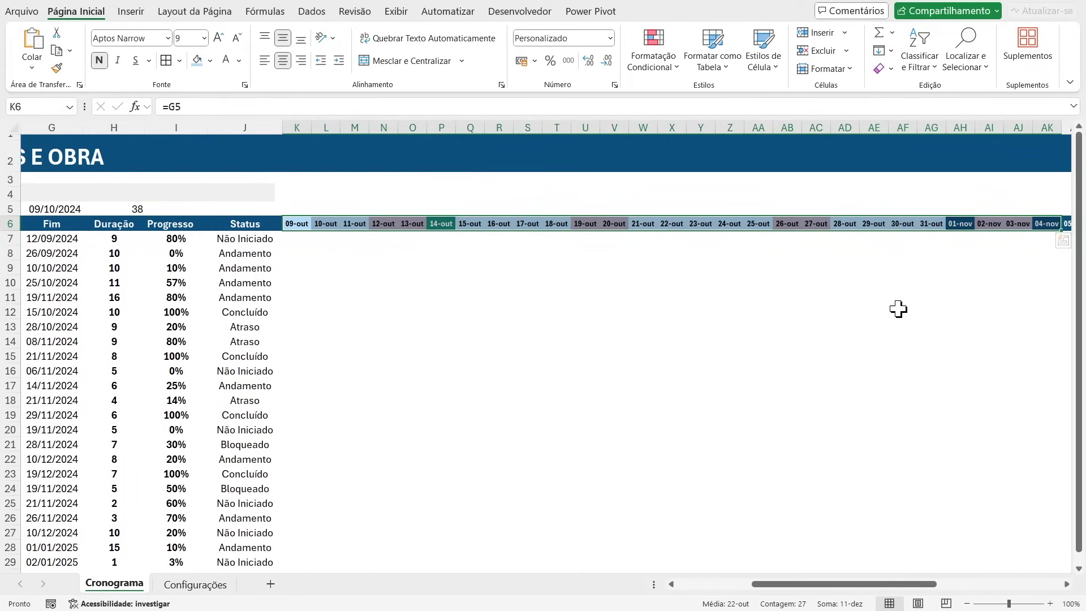
click(879, 283)
drag(833, 584, 735, 585)
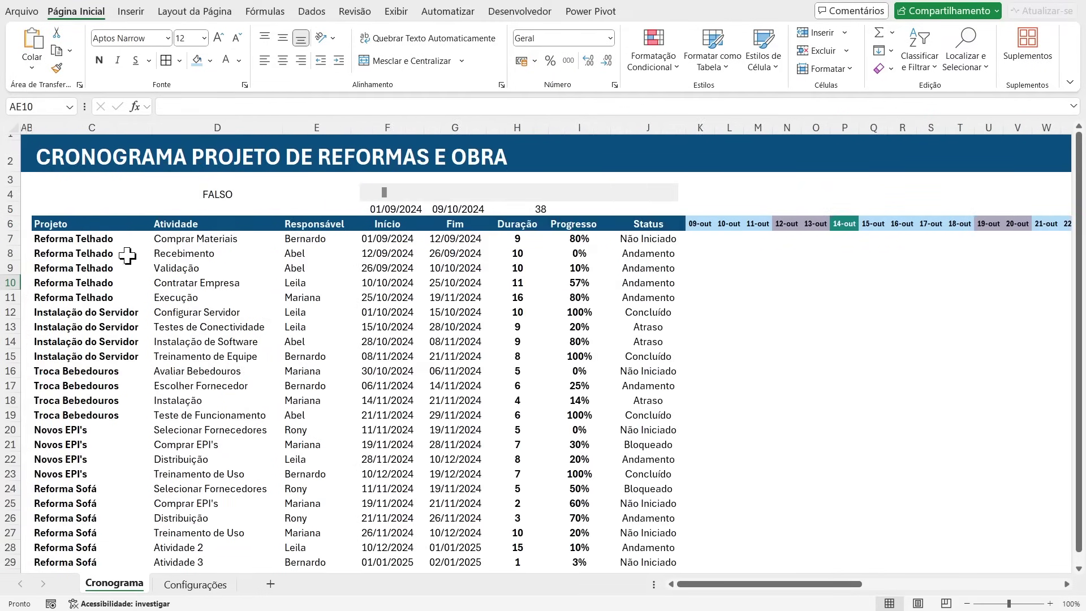
Step: Examine the task table below the headers, checking where the project name changes in the Projeto column
drag(49, 239, 642, 526)
scroll(430, 370, up, 1)
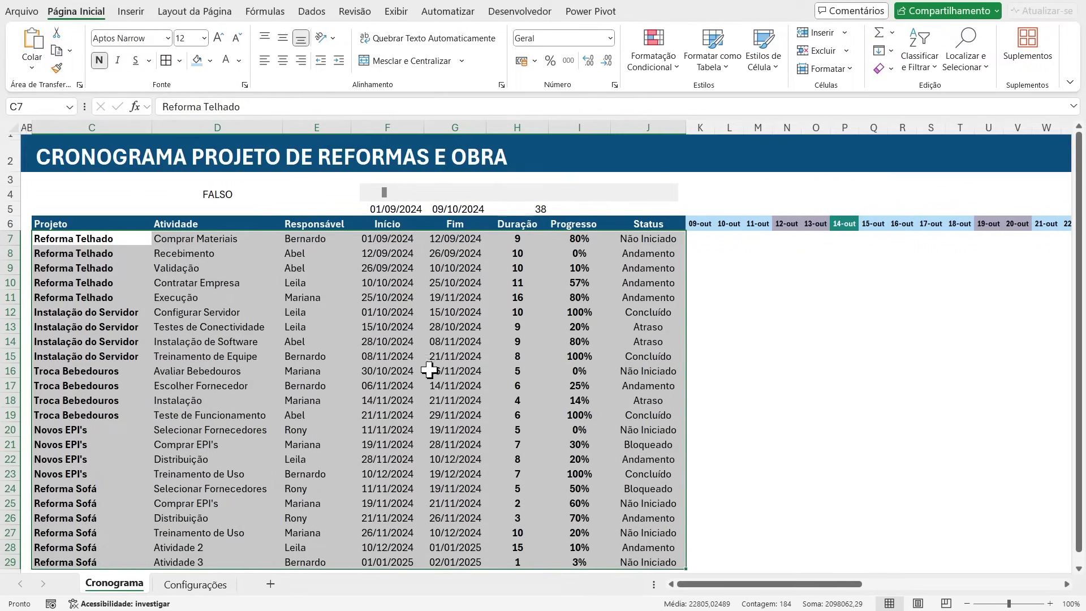
drag(696, 237, 230, 264)
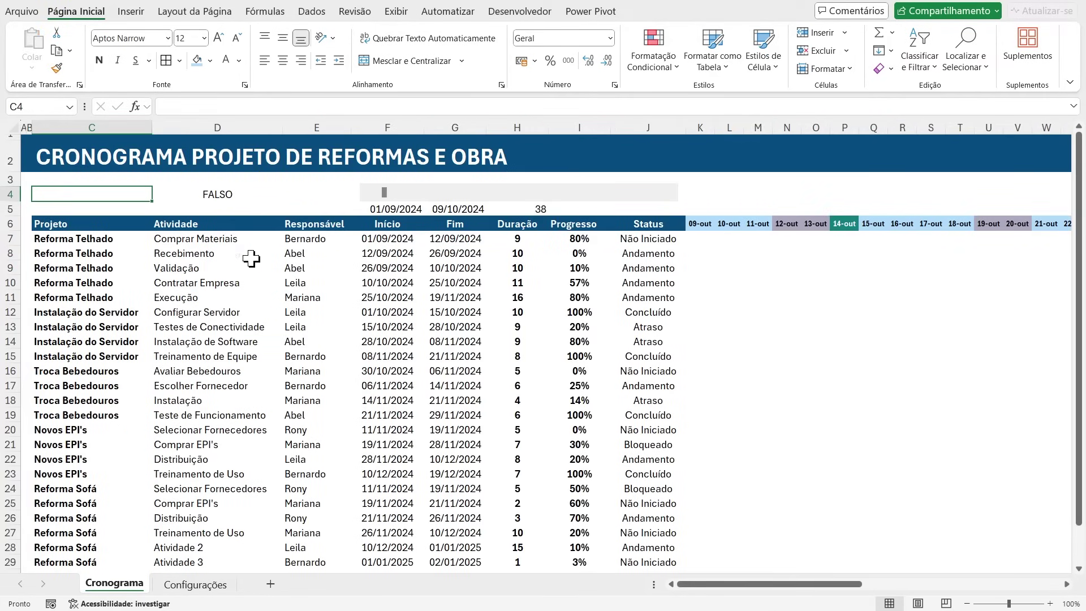
scroll(266, 420, down, 1)
scroll(189, 394, up, 1)
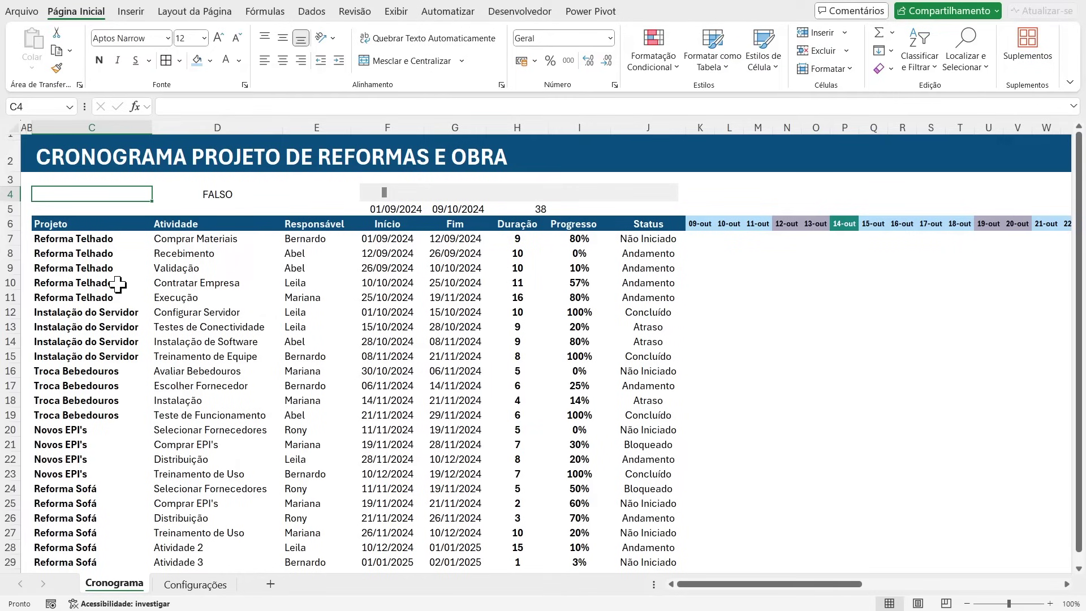
click(115, 295)
scroll(204, 373, down, 3)
scroll(194, 375, up, 3)
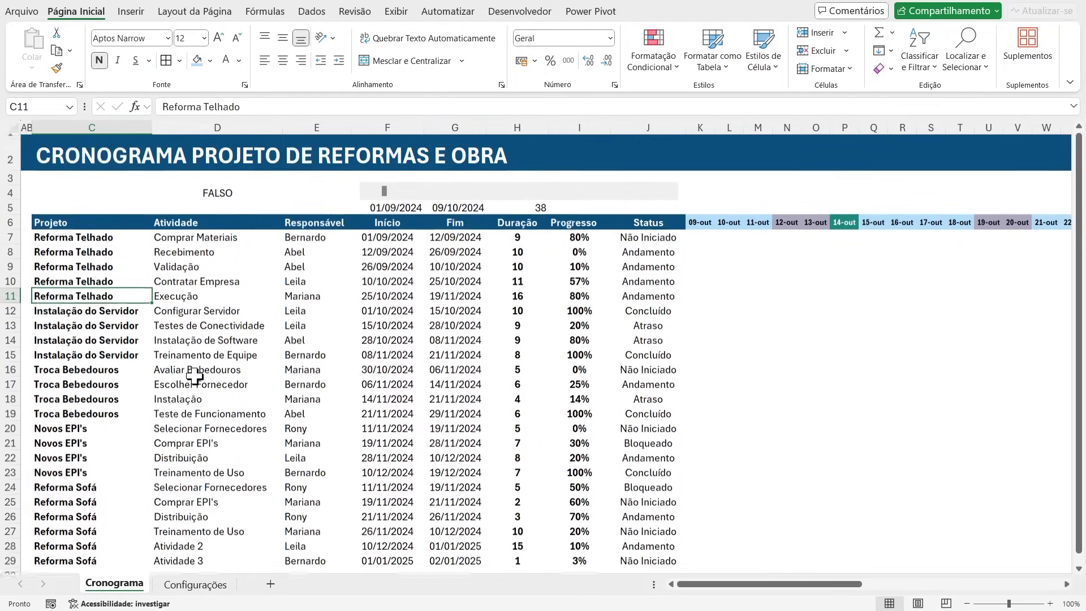
Step: Enter the test formula =C7<>C6 in cell C4 to compare each project name with the one above
click(85, 195)
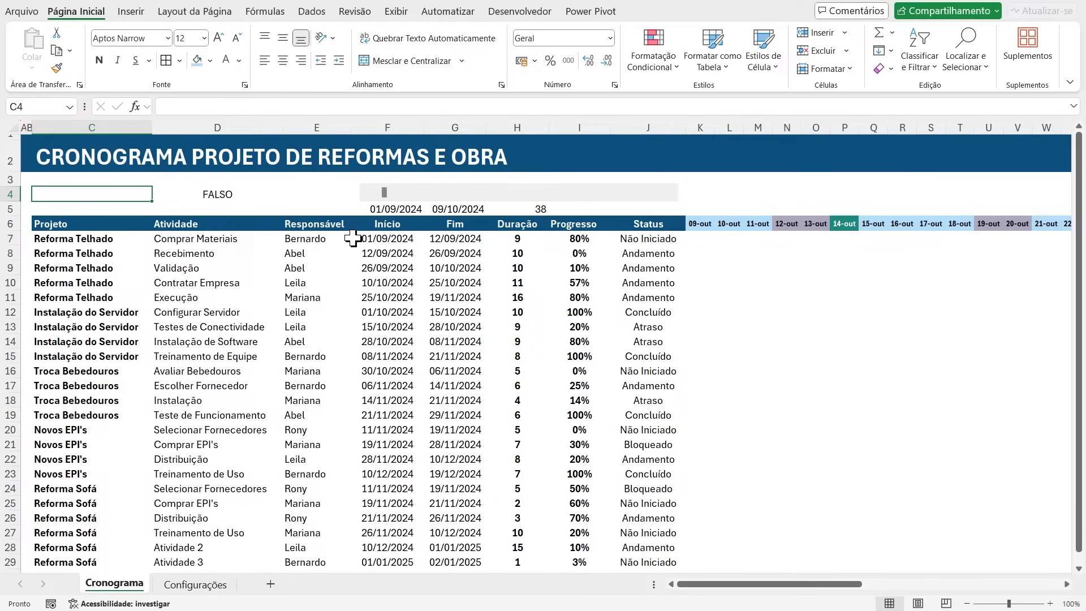
text(=)
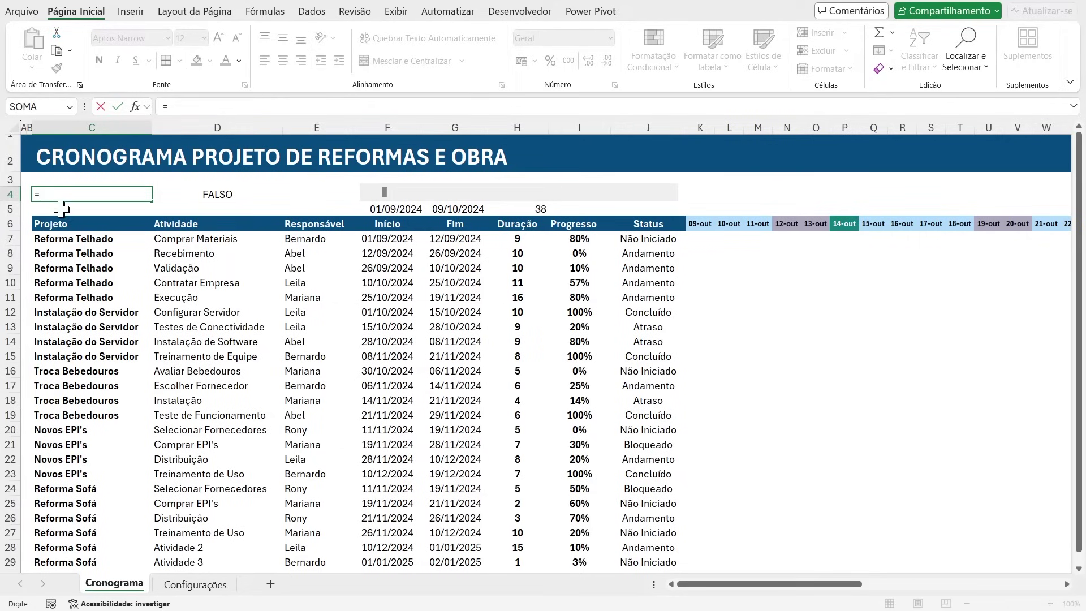
click(56, 238)
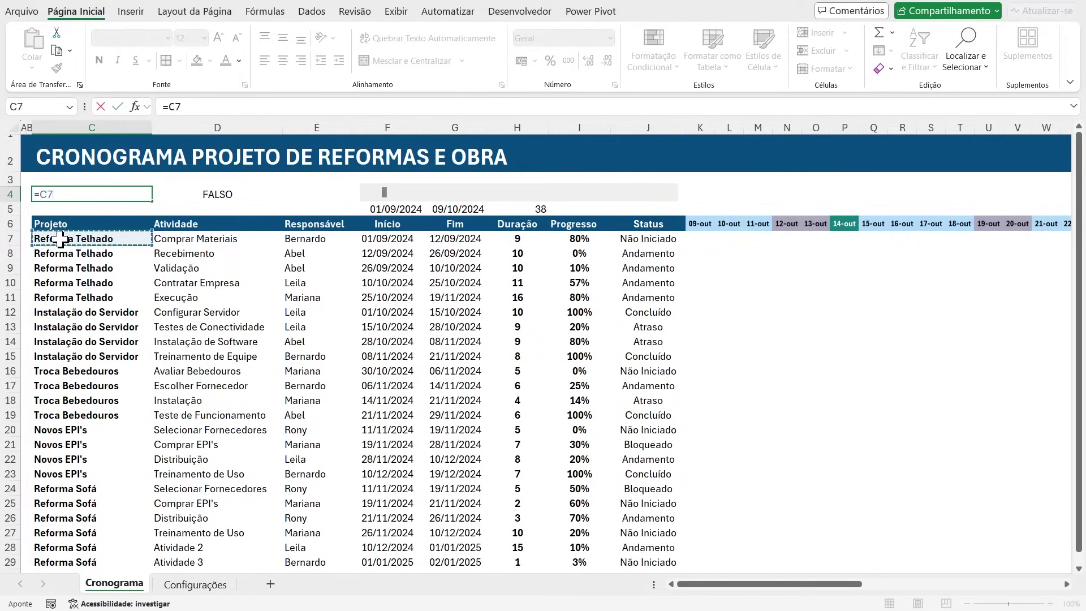
text(<>)
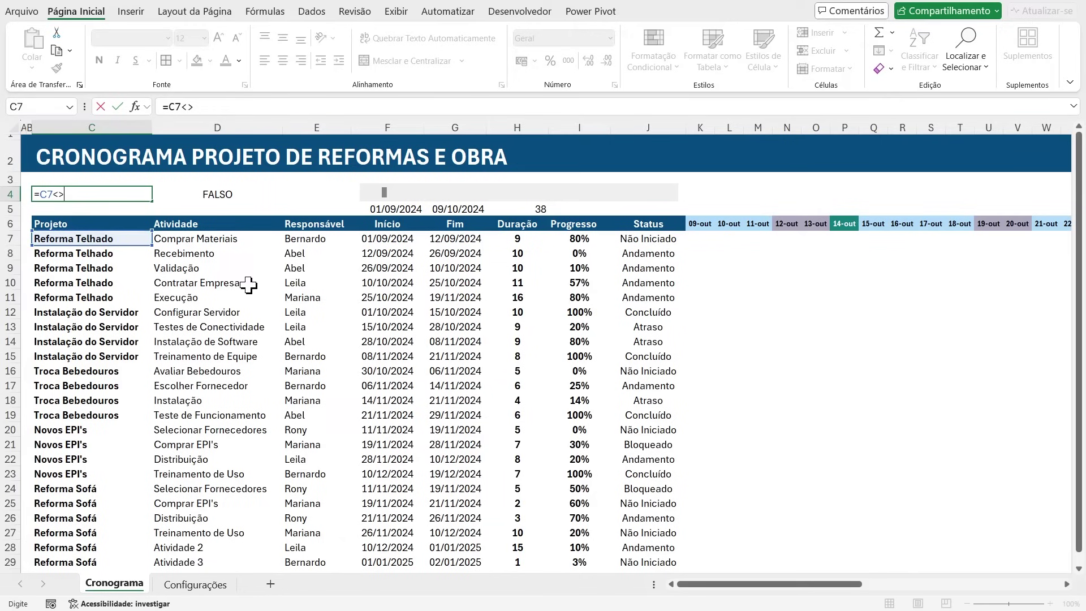
click(84, 226)
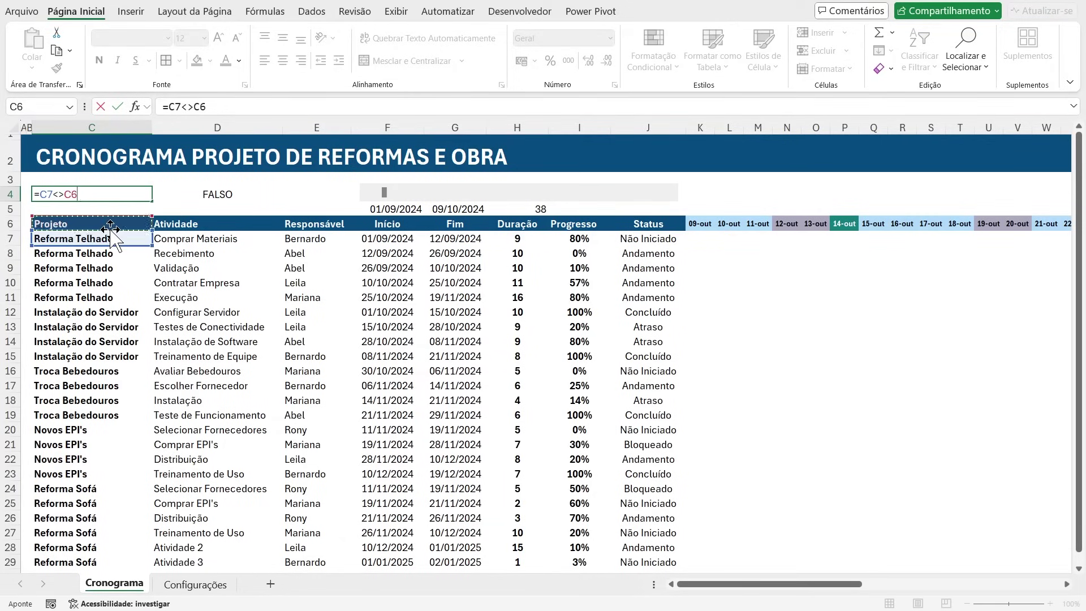
key(Return)
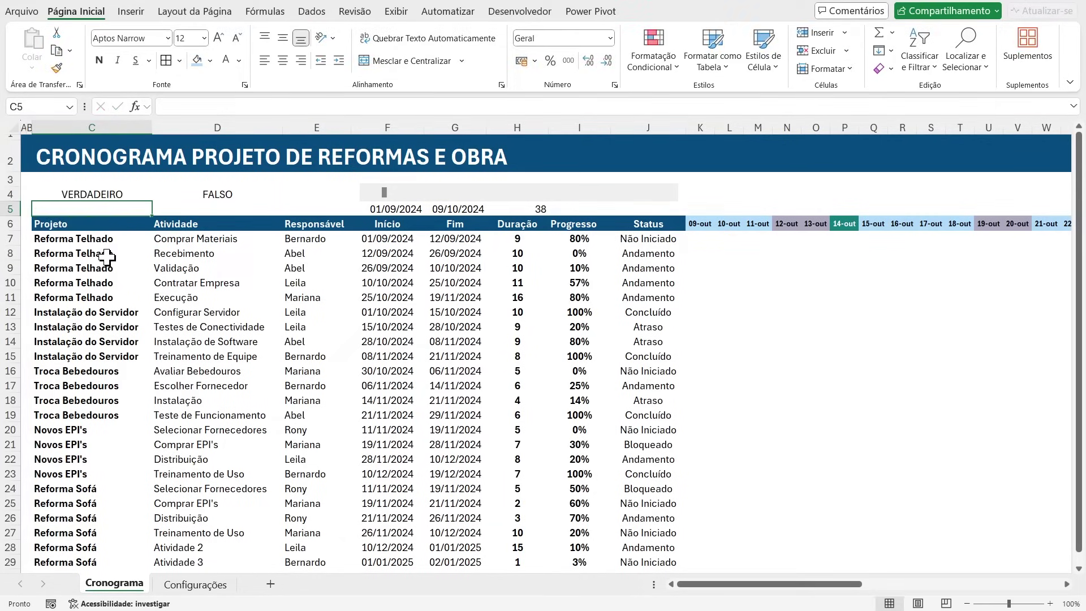
Step: Fill the C4 comparison formula down to C5 and inspect the cell references it uses
click(115, 194)
drag(151, 201, 142, 212)
click(101, 208)
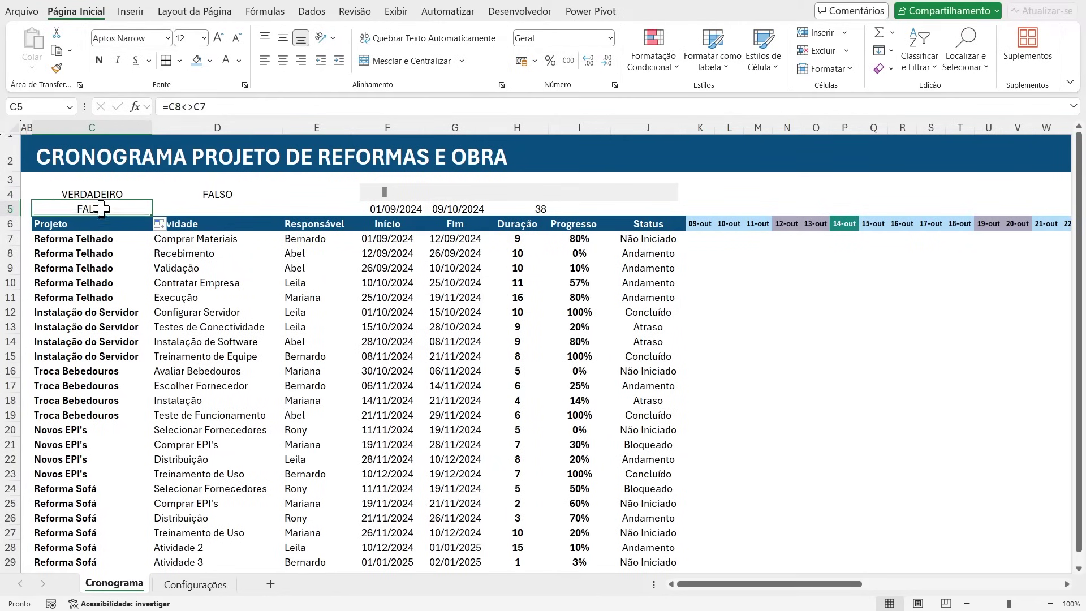
key(F2)
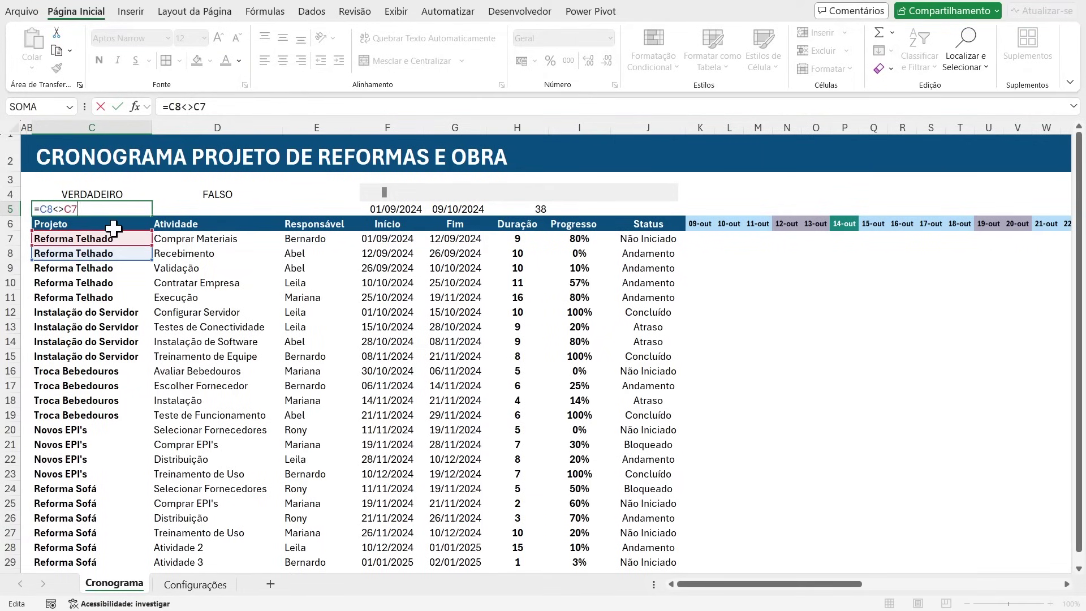
key(Escape)
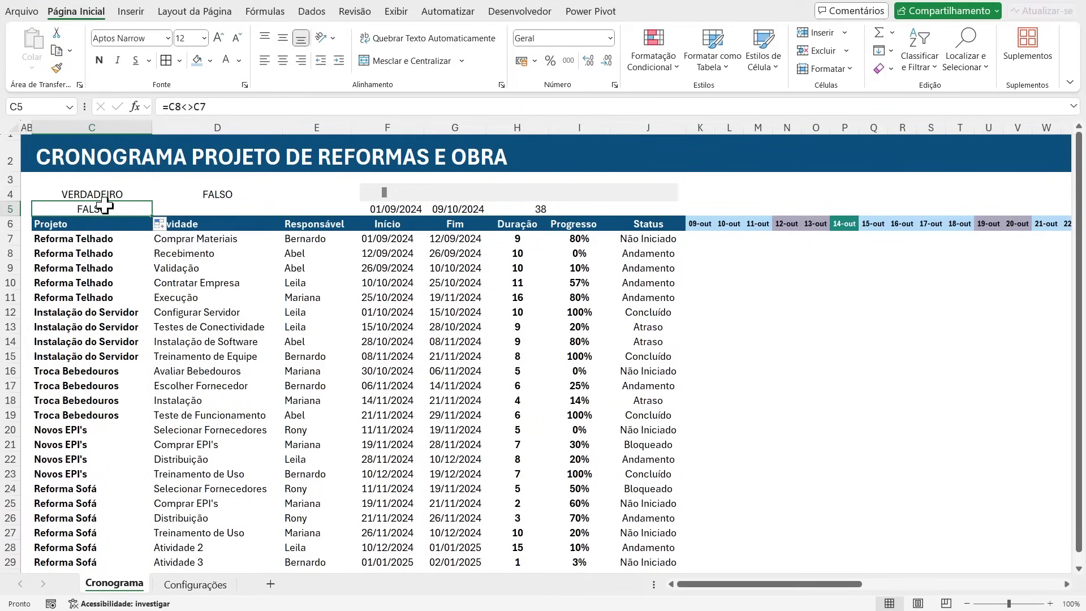
Step: Lock only the columns of both references in C4 so the formula reads =$C7<>$C6
double_click(91, 193)
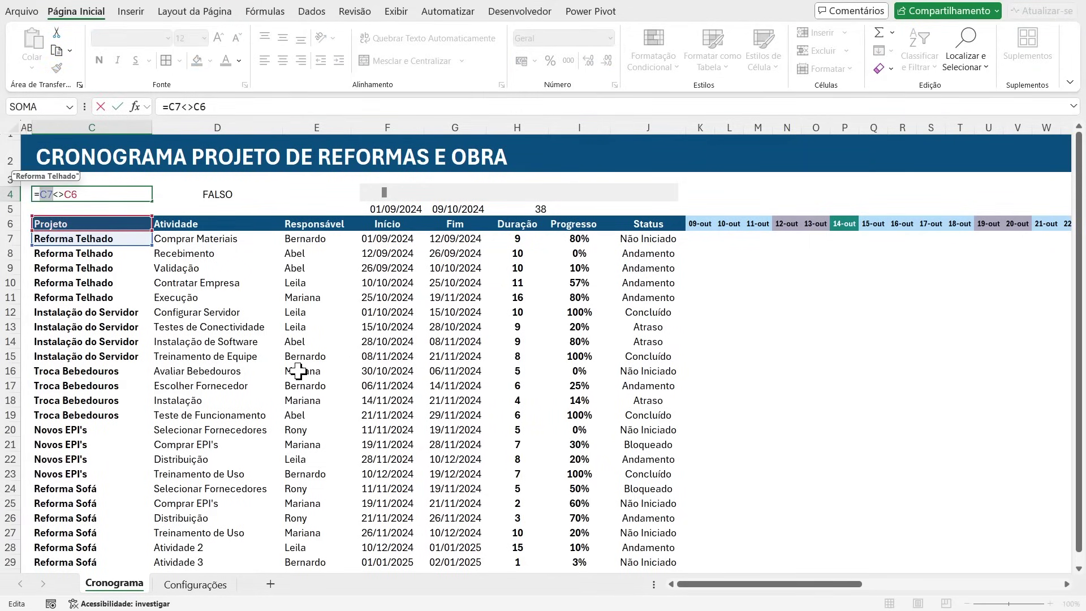
key(F4)
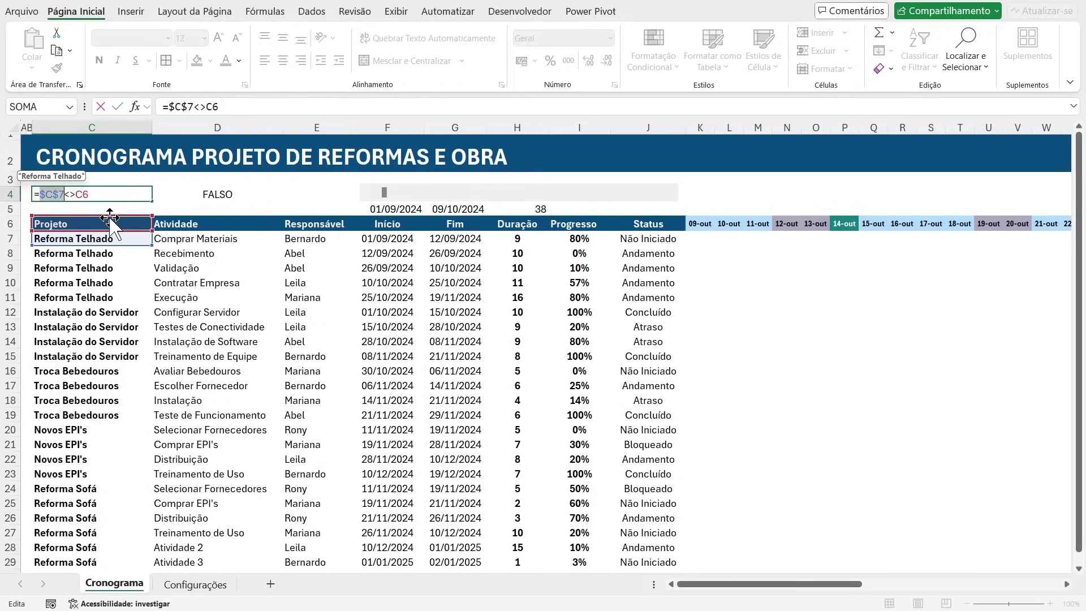
key(F4)
key(F4)
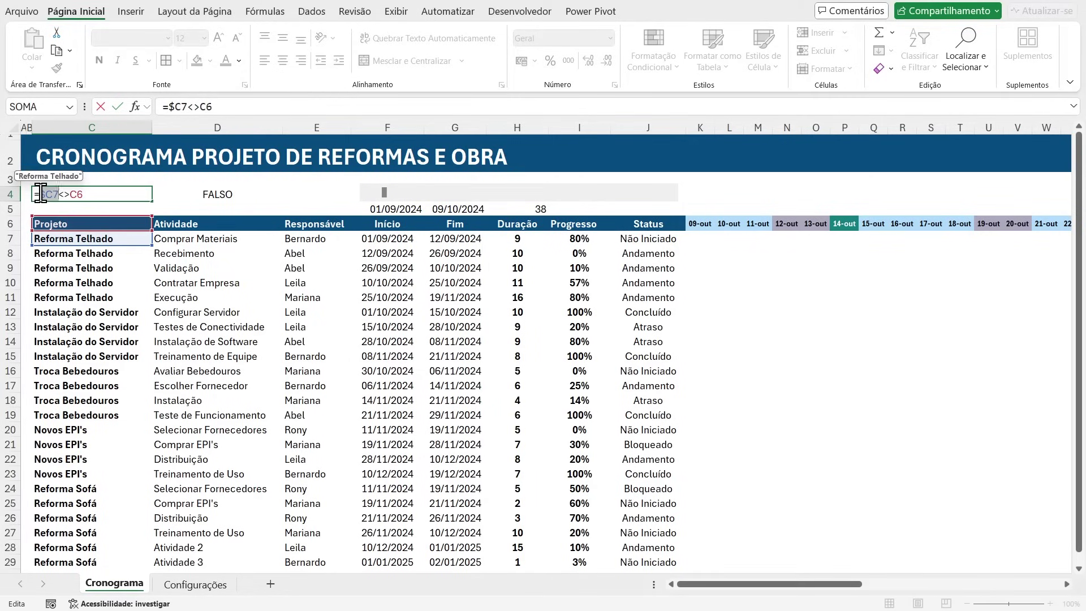
click(43, 194)
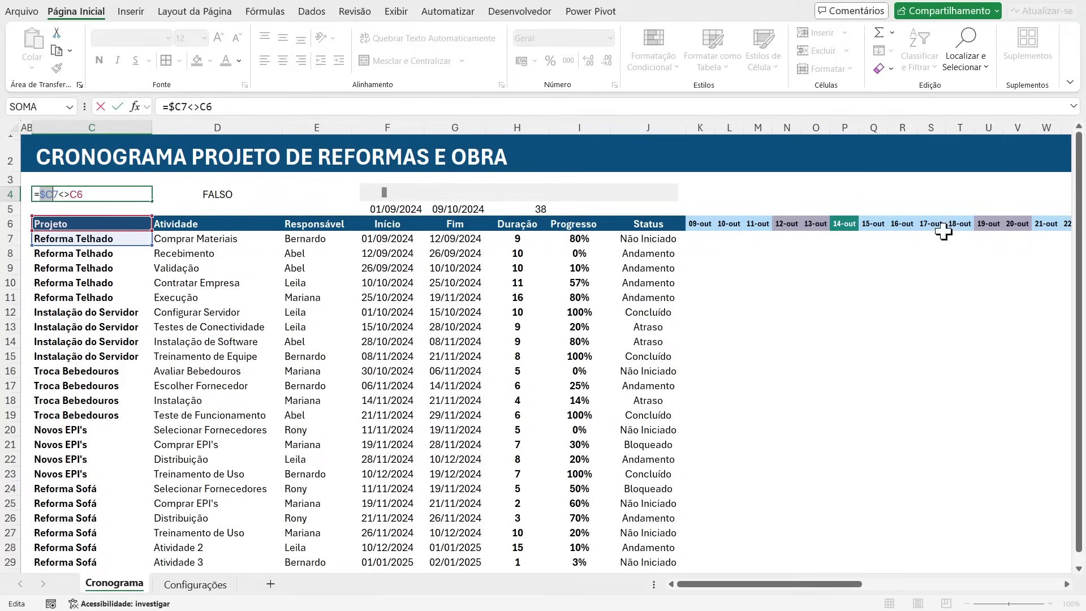
double_click(80, 194)
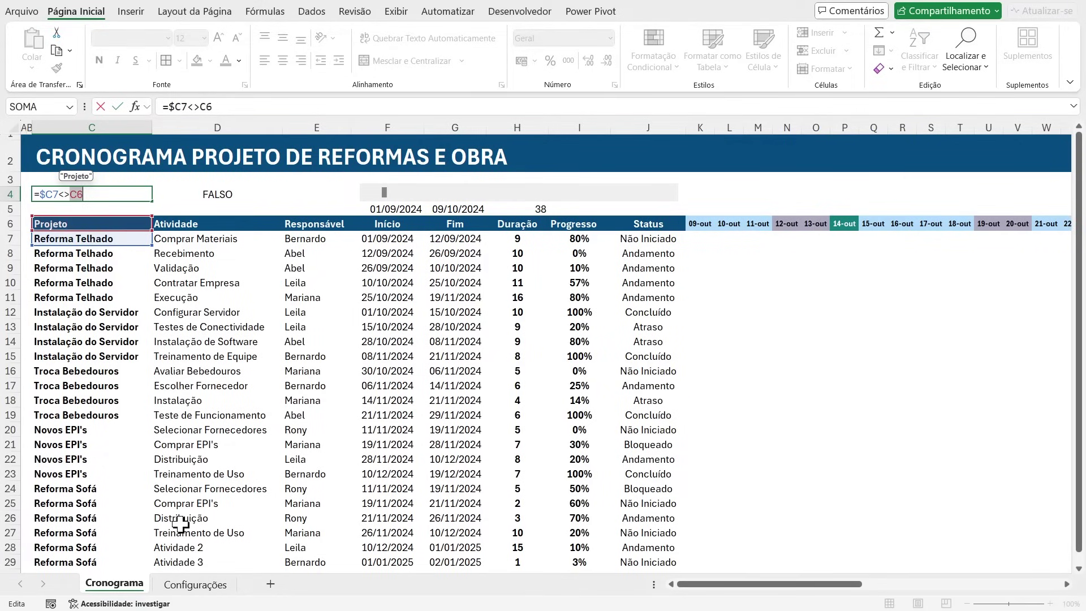
key(F4)
key(F4)
key(F4)
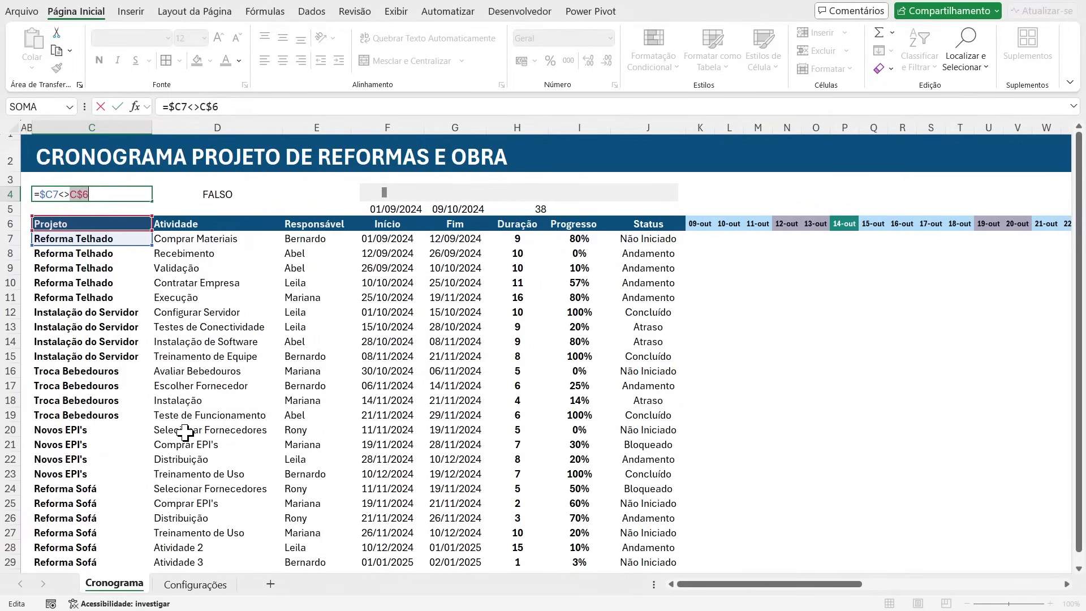
click(75, 193)
key(Return)
Step: Copy the =$C7<>$C6 formula text from C4 and leave the cell unchanged
double_click(110, 195)
drag(111, 194, 22, 196)
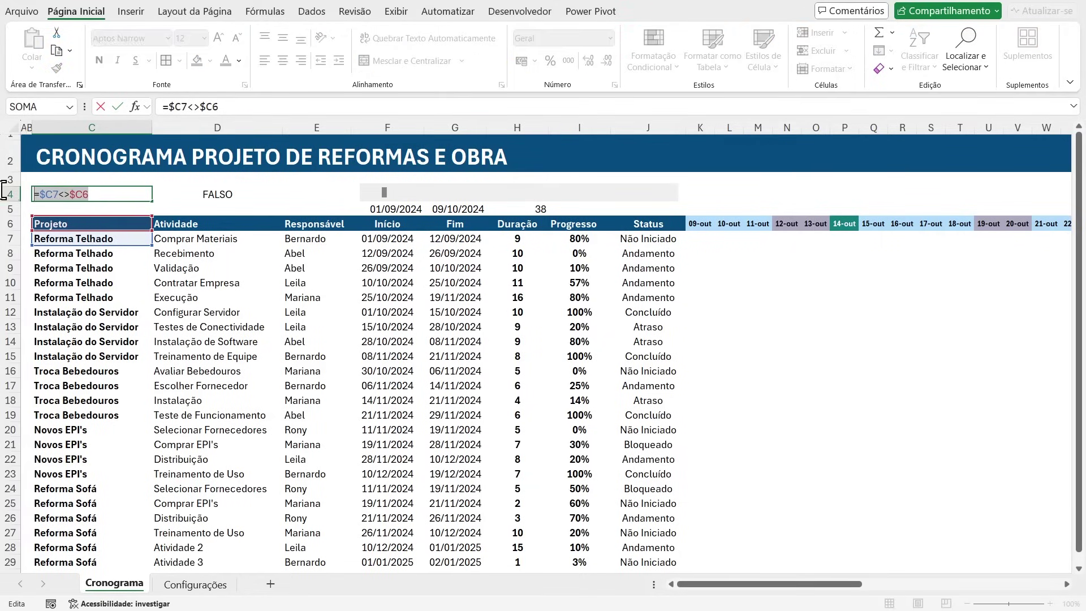
key(Escape)
click(107, 312)
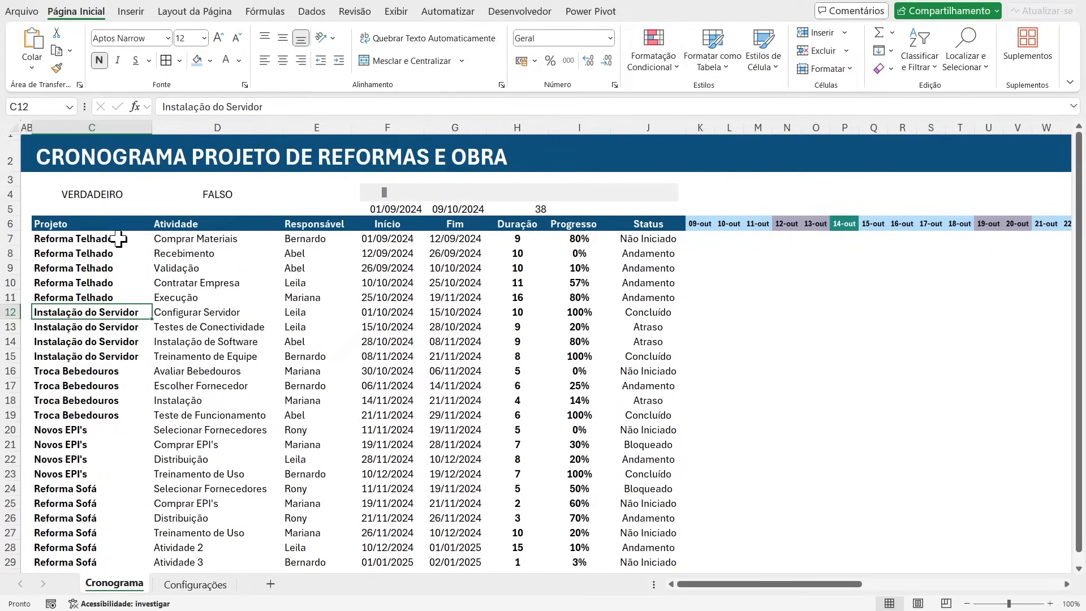
Step: Start a formula-based conditional formatting rule with =$C7<>$C6 for columns C to J, from row 7 to the sheet's last row
click(79, 237)
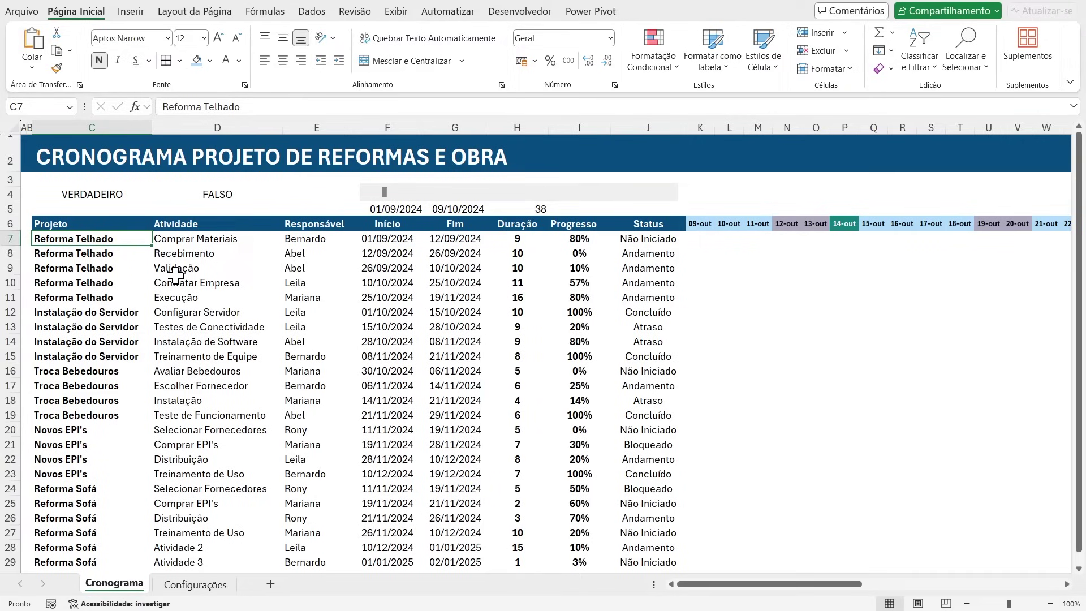
key(ctrl+shift+Right)
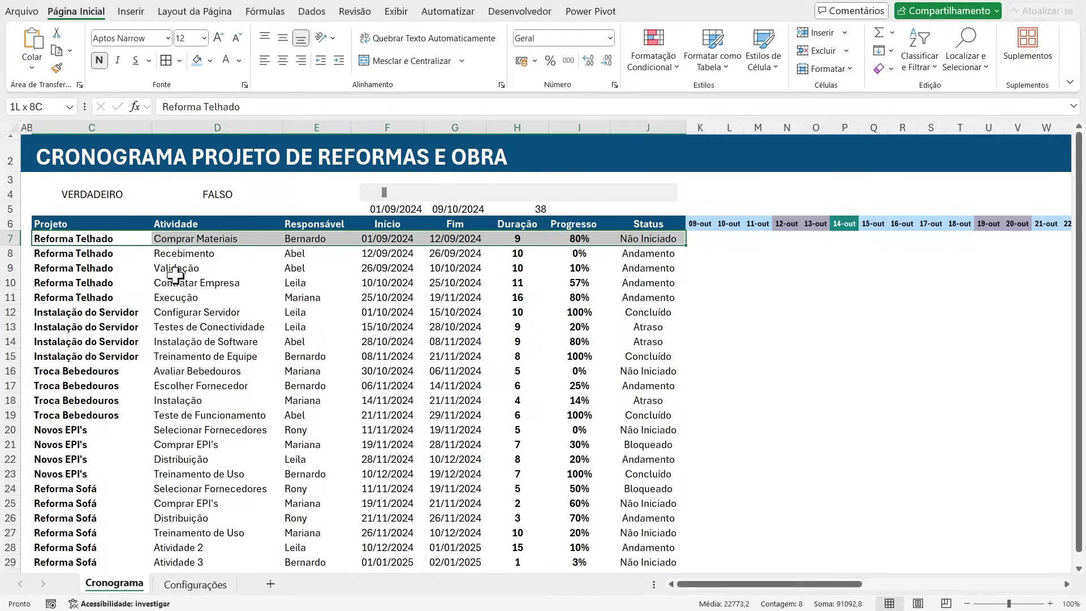
key(ctrl+shift+Down)
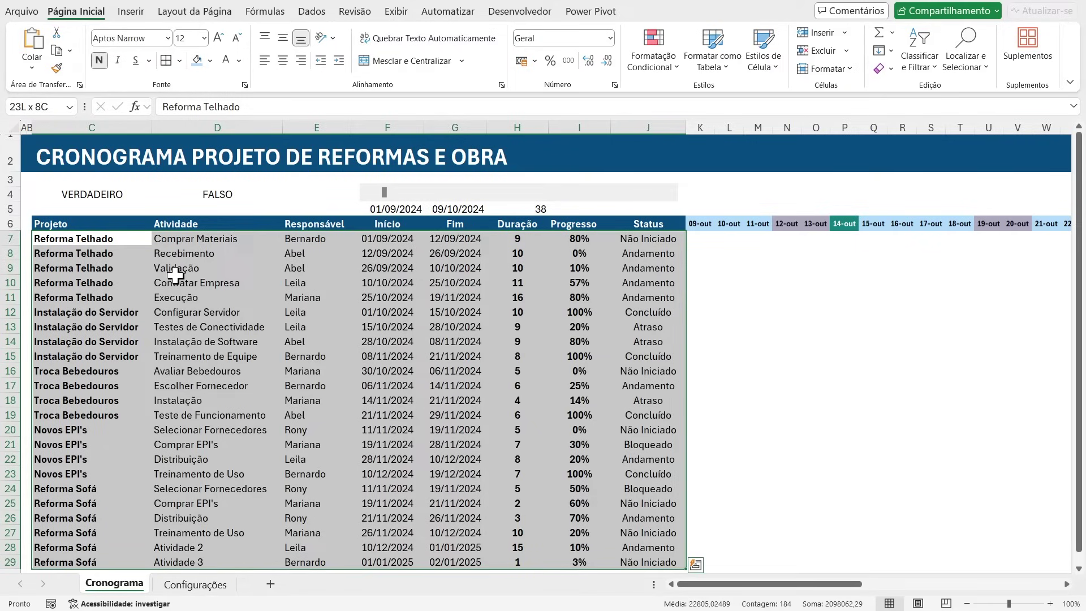
key(ctrl+shift+Down)
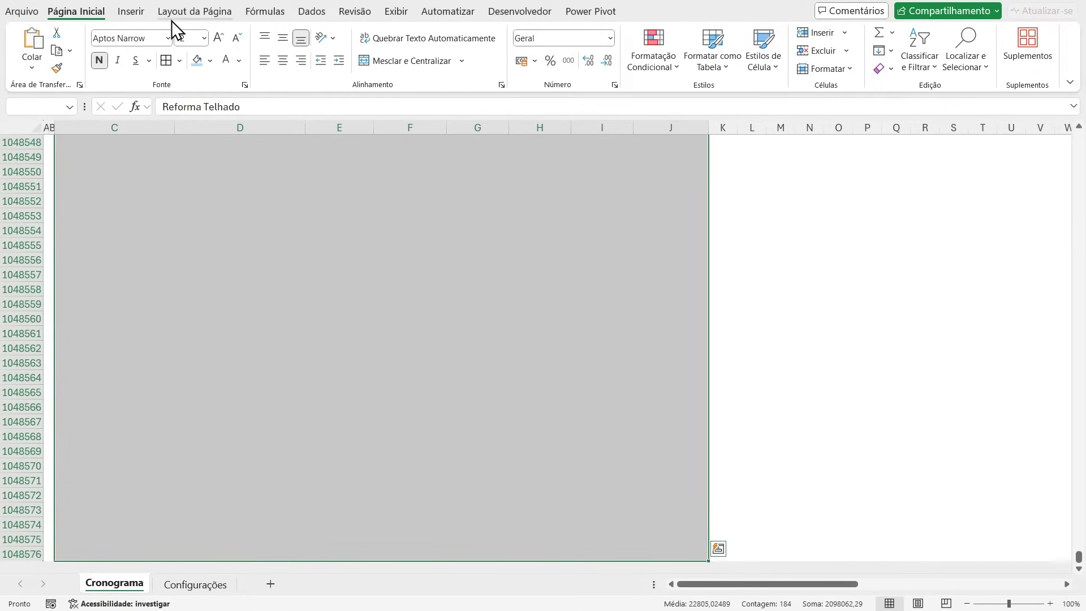
click(674, 71)
click(701, 284)
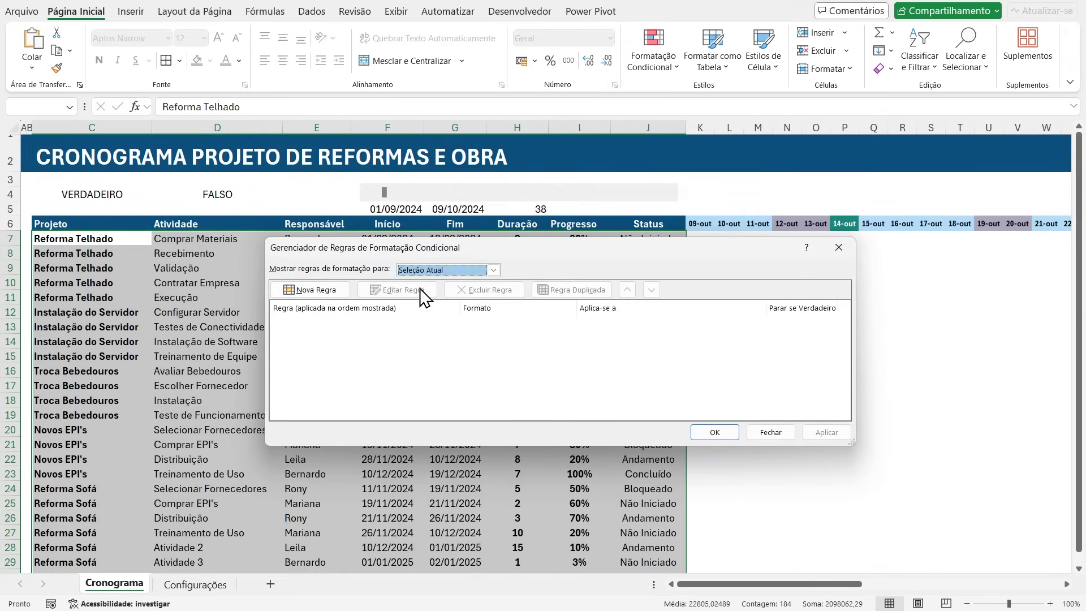
click(327, 291)
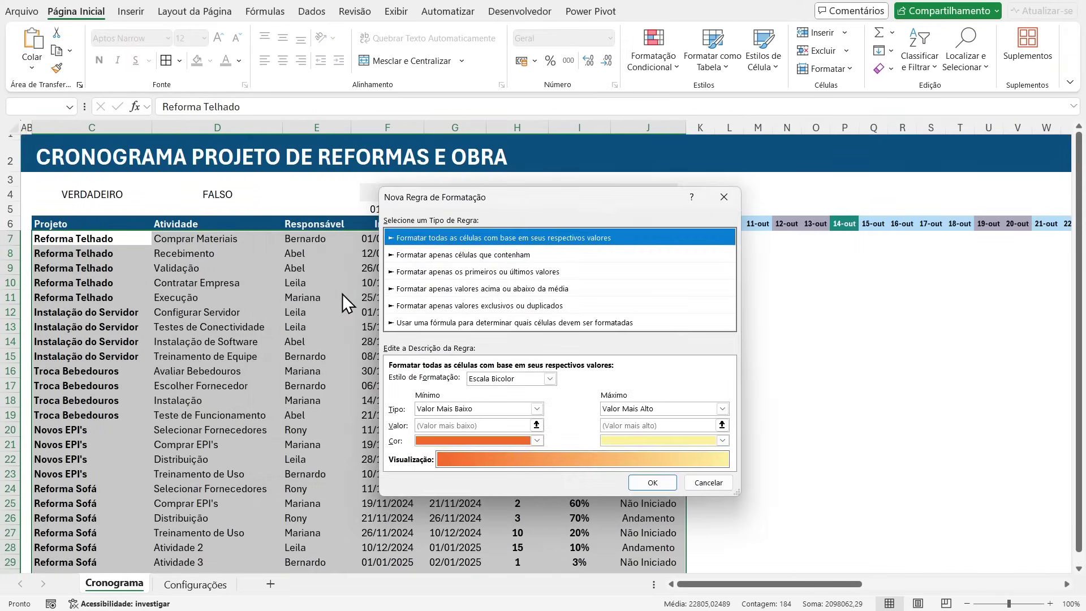
click(415, 325)
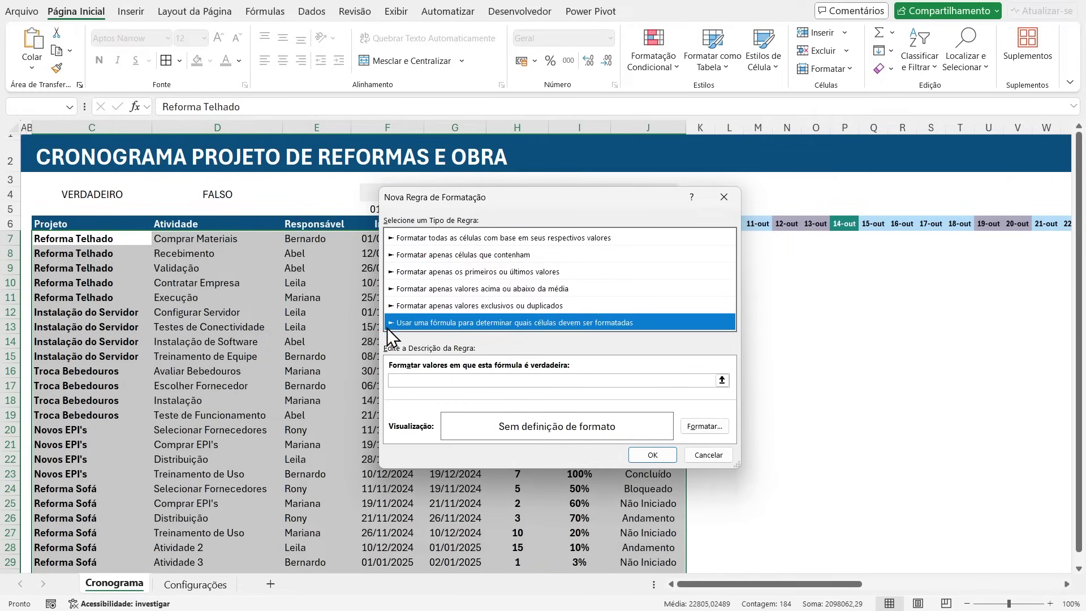
click(417, 379)
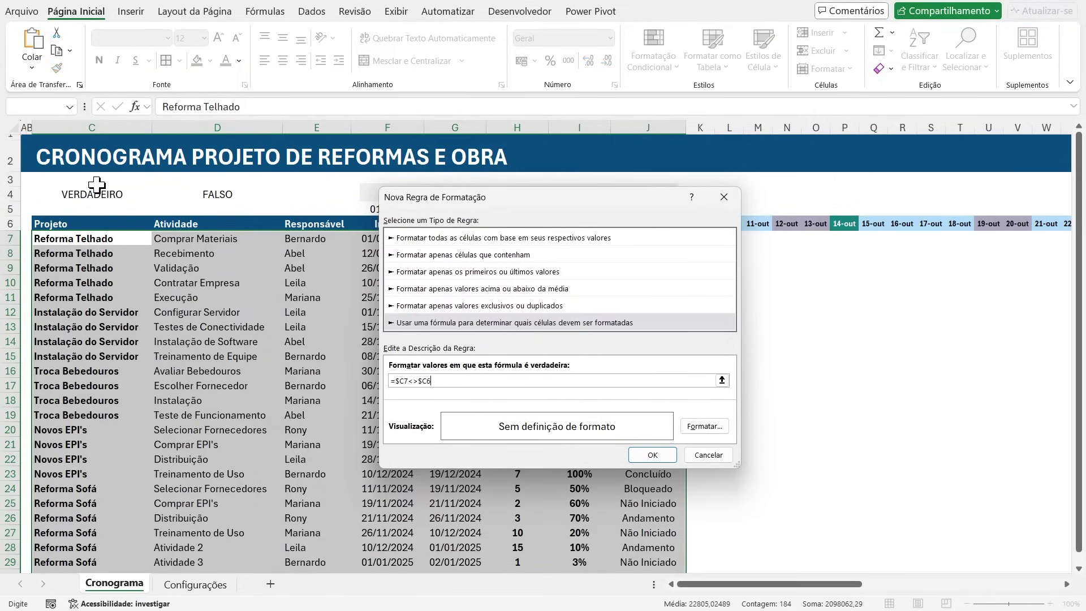
Step: Give the =$C7<>$C6 rule a format with only a top border line and apply it to the task table
click(704, 425)
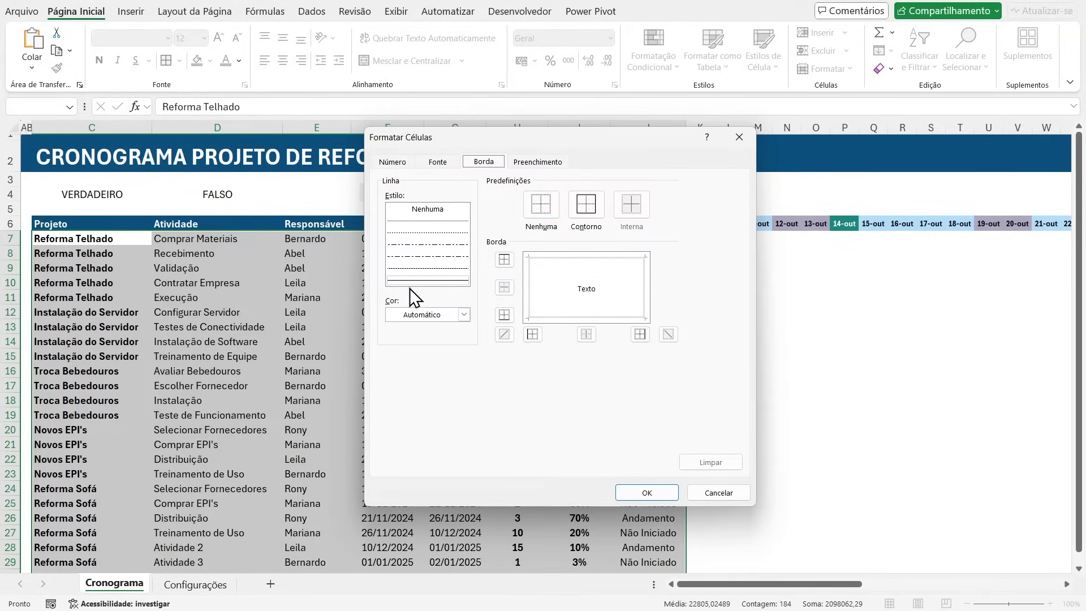
click(536, 205)
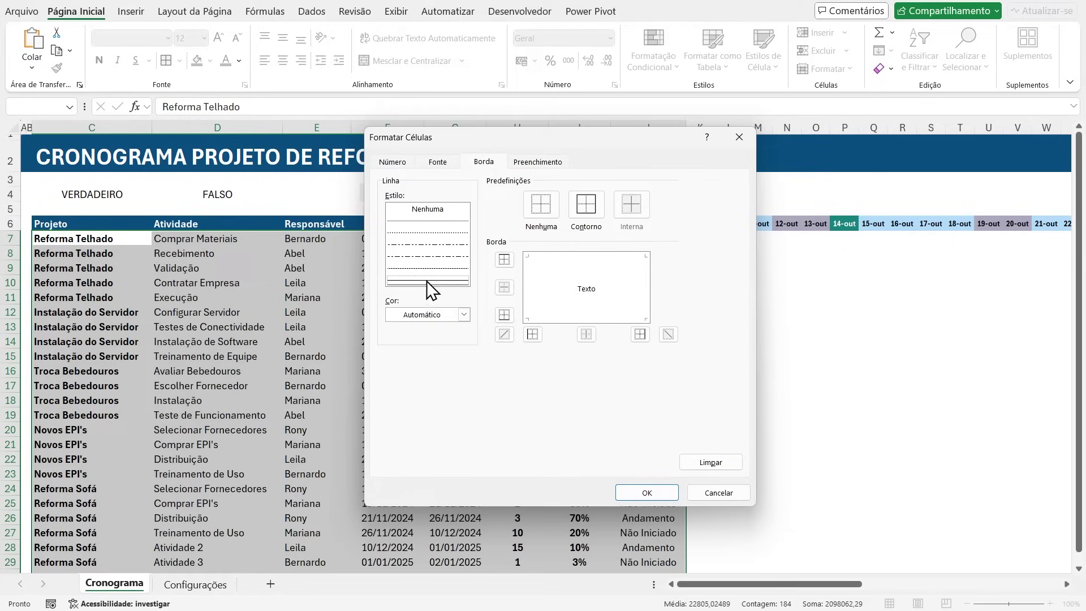
click(560, 261)
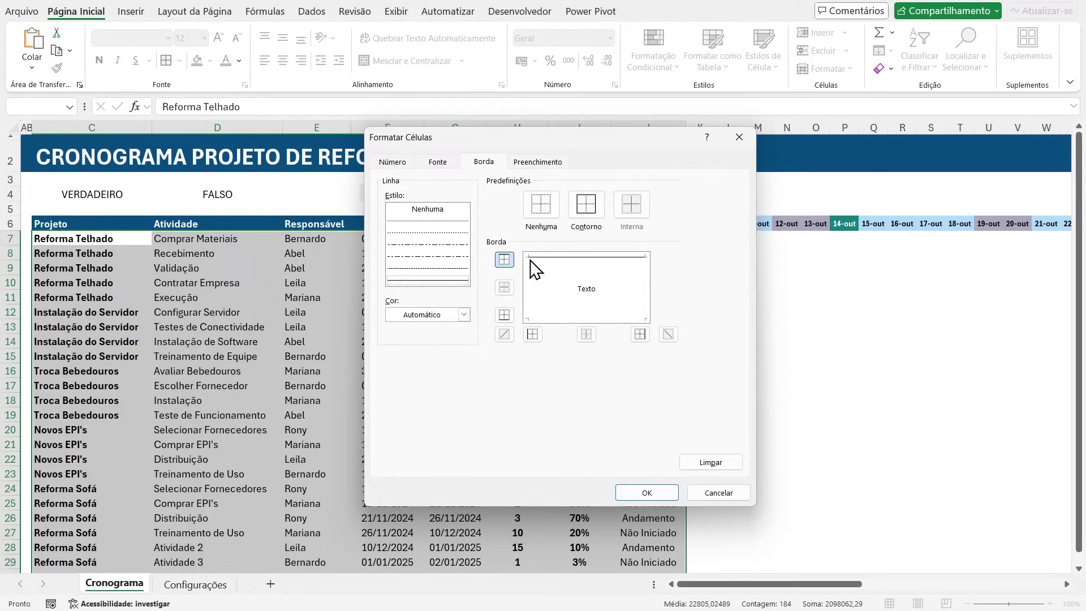
click(503, 260)
click(503, 260)
click(649, 492)
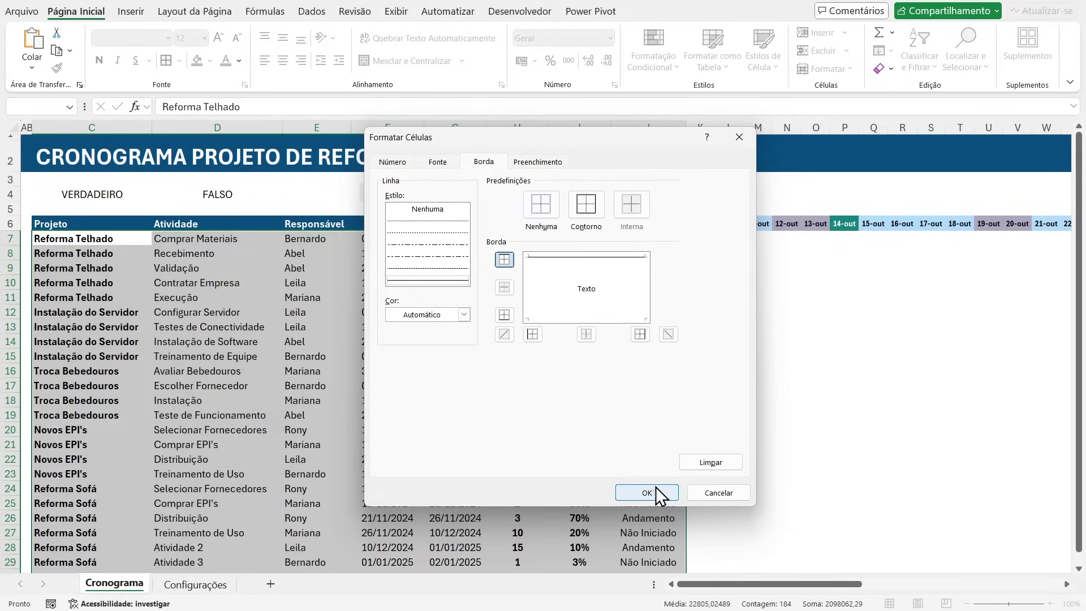
click(653, 455)
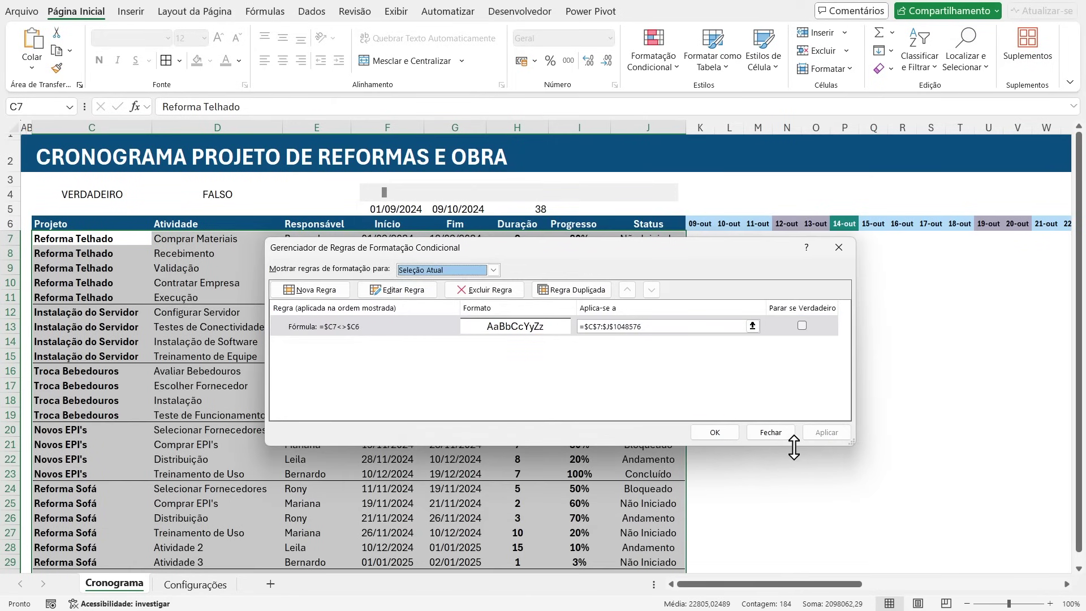
click(714, 432)
Step: Check the separator lines between the project groups in the task table, from Reforma Telhado to Reforma Sofá
click(220, 416)
scroll(110, 424, down, 2)
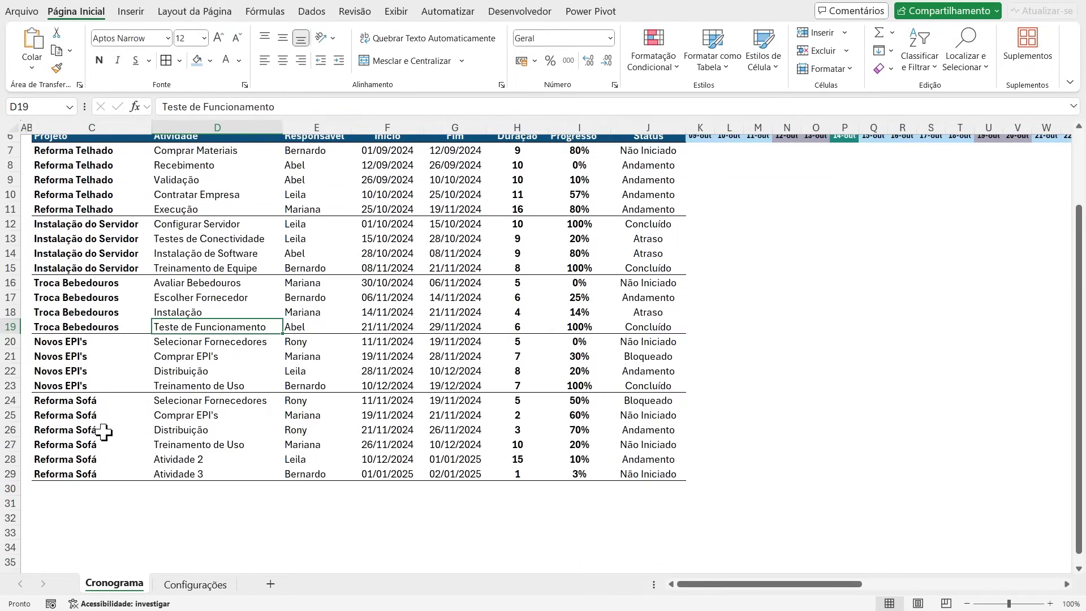
drag(44, 401, 639, 469)
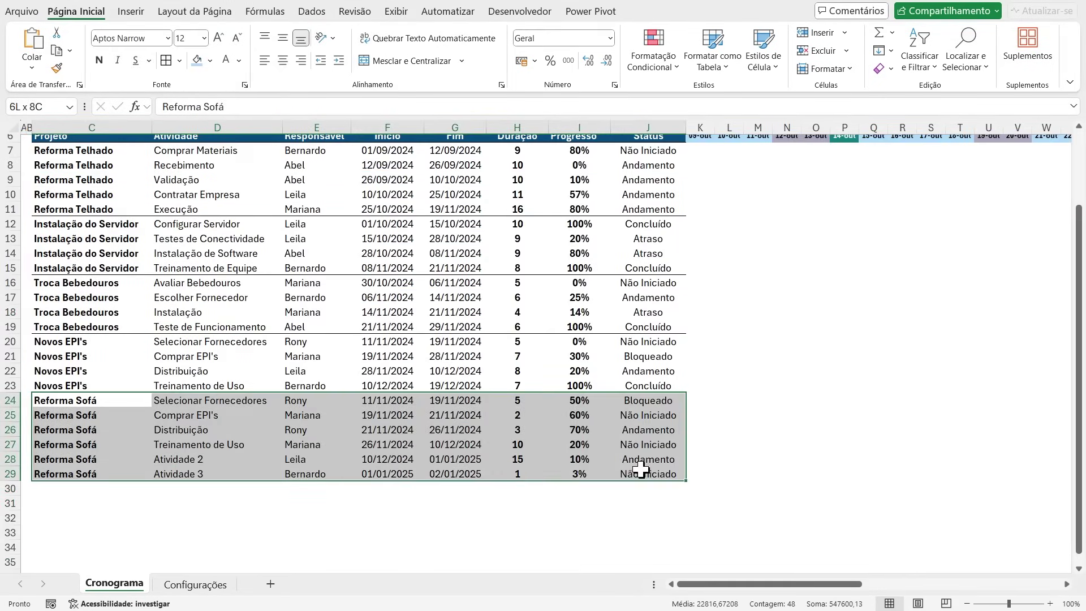
click(100, 494)
scroll(171, 458, up, 2)
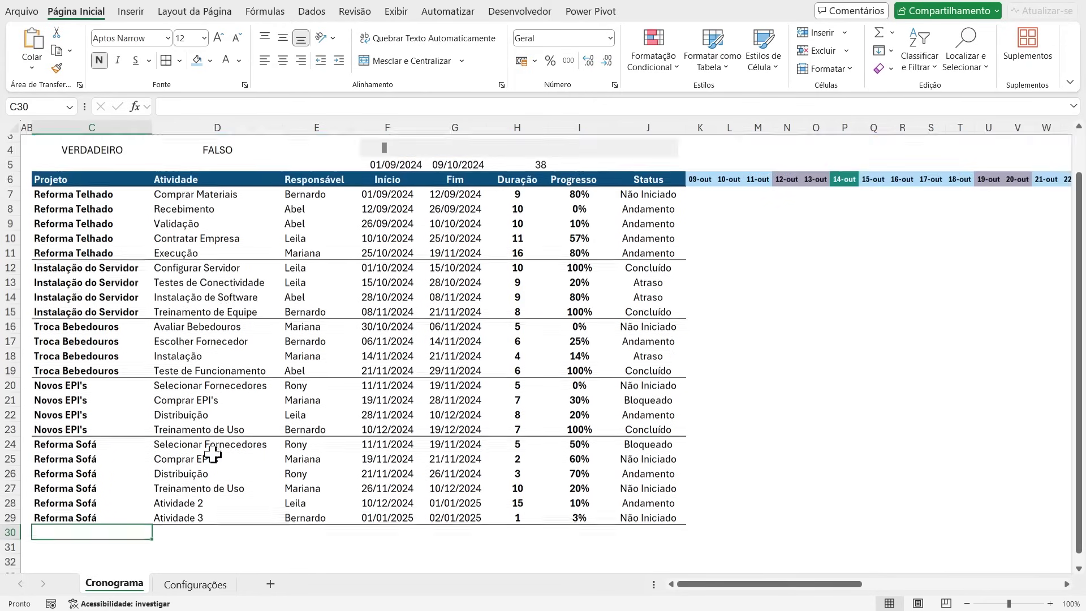
drag(43, 237, 652, 300)
scroll(118, 366, down, 2)
scroll(118, 366, down, 2)
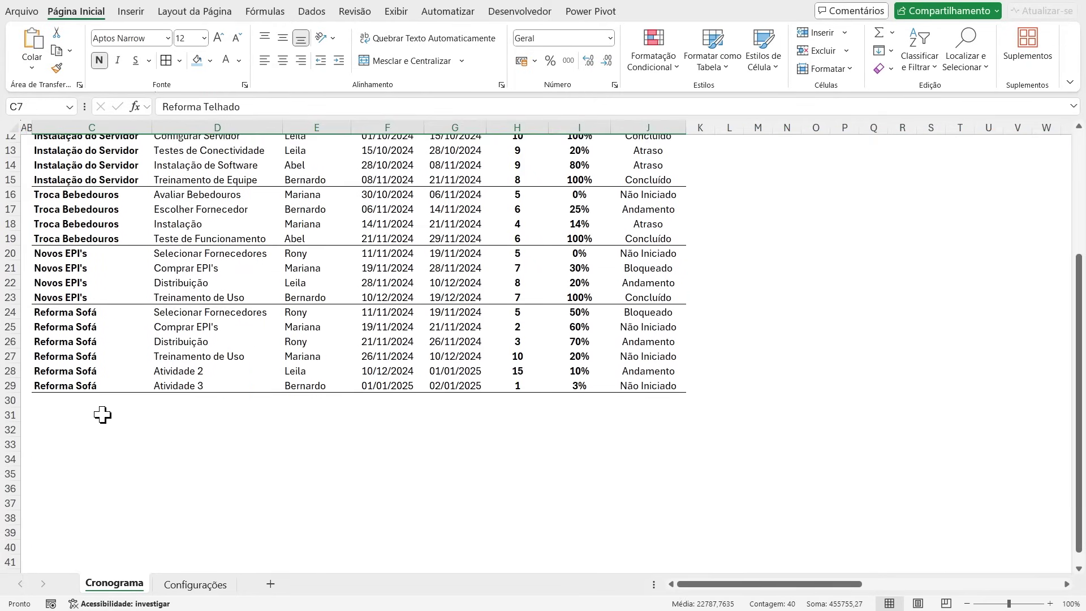
Step: Enter Projeto ABC as a new project in C30, directly below the last Reforma Sofá row
click(57, 403)
text(RP)
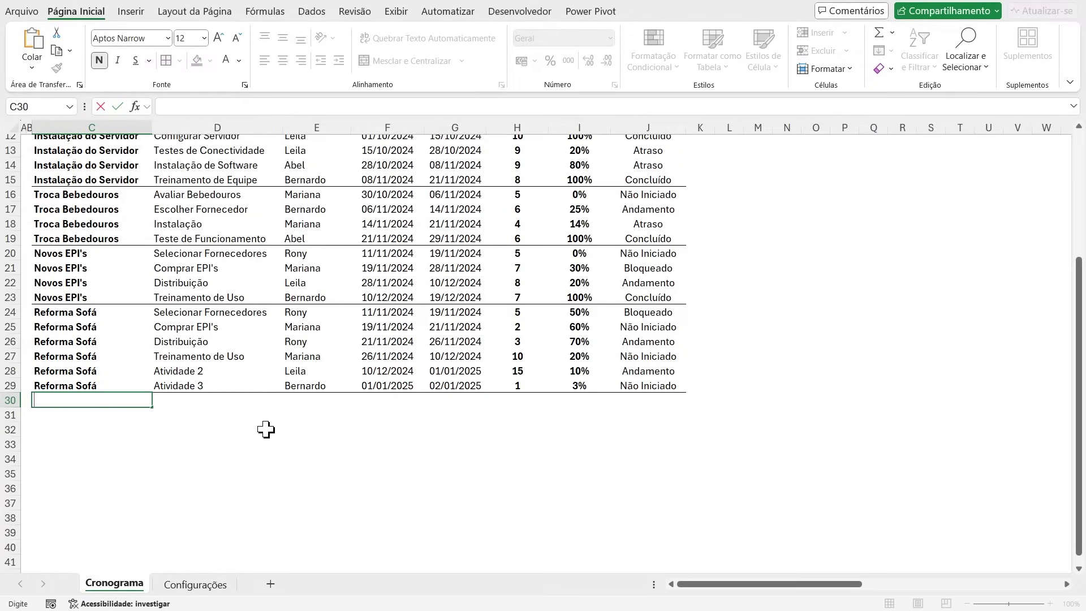
text(Projeto ABC)
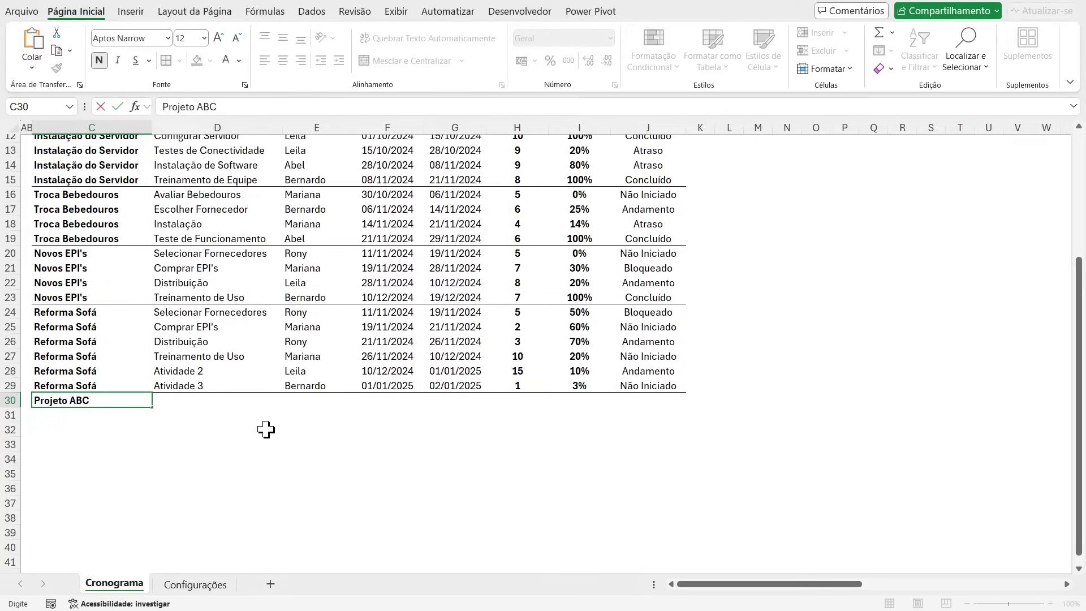
key(Return)
Step: Copy Projeto ABC from C30 into C31 and check the border around the two new rows
key(Up)
key(Right)
key(Left)
key(Down)
key(Up)
key(ctrl+c)
key(Down)
key(alt)
key(c)
key(v)
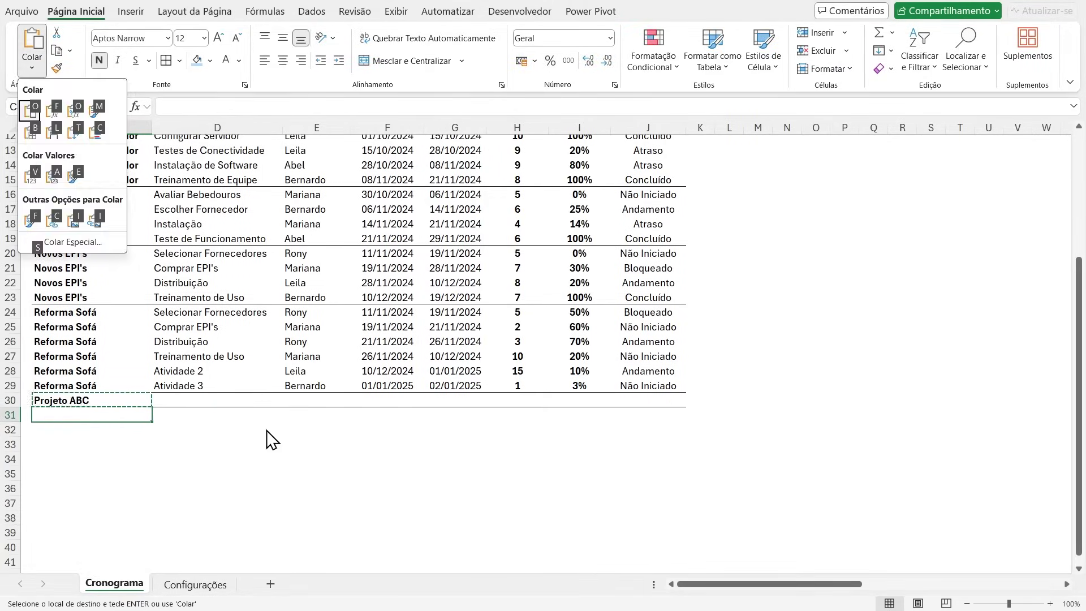
key(Escape)
key(Up)
key(Down)
key(ctrl+v)
key(Escape)
click(60, 487)
drag(63, 402, 681, 417)
click(242, 472)
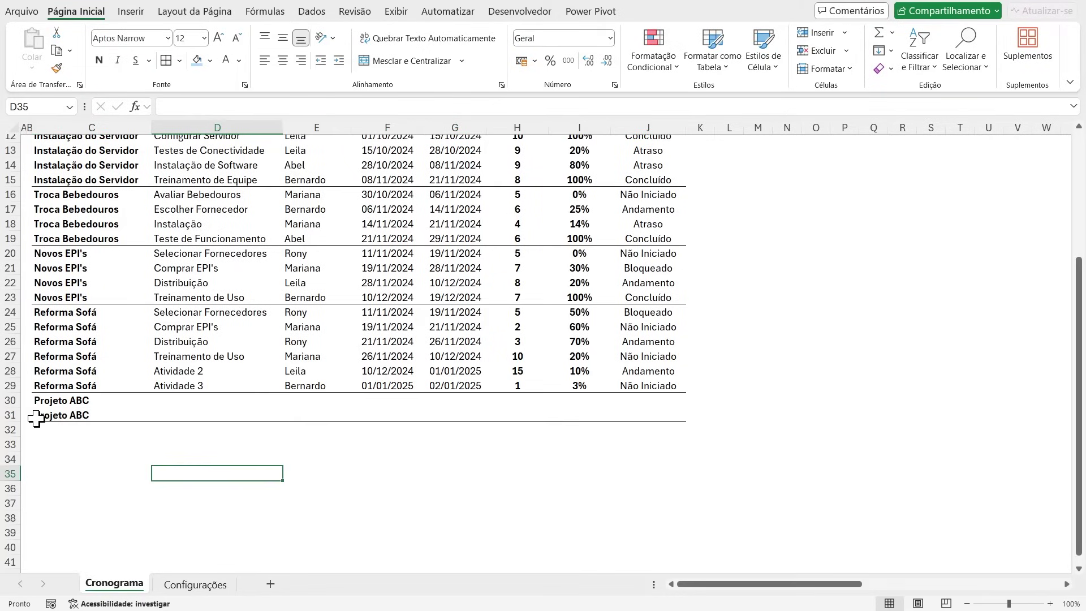
Step: Undo the Projeto ABC test entries in C30 and C31
key(ctrl+z)
key(ctrl+z)
click(187, 457)
key(Escape)
scroll(213, 440, up, 4)
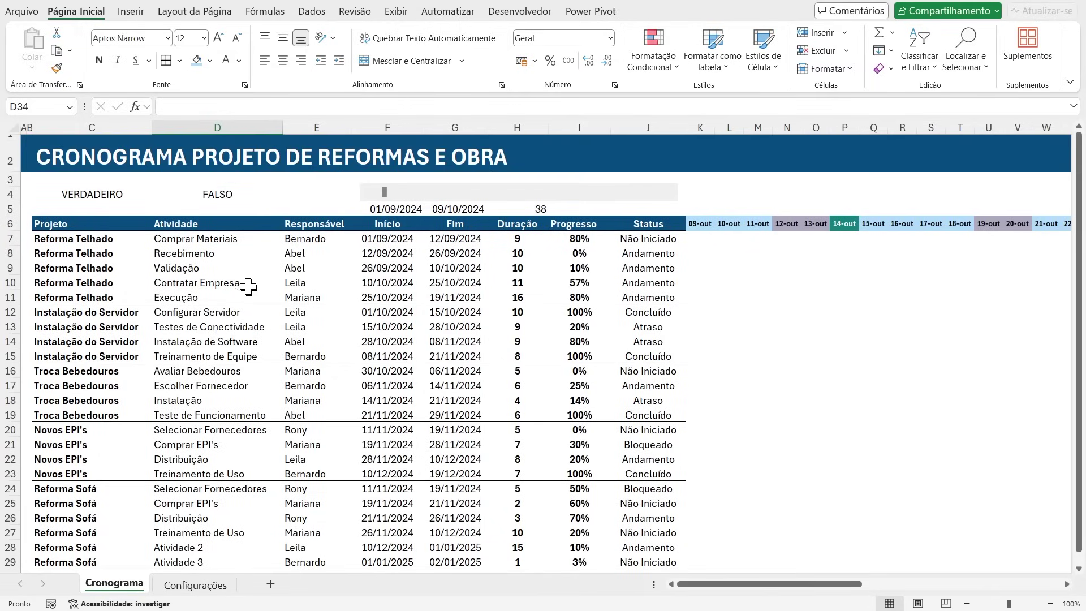
Step: Examine the Status column on the Cronograma sheet and the Cores Usadas palette on the Configurações sheet
click(387, 341)
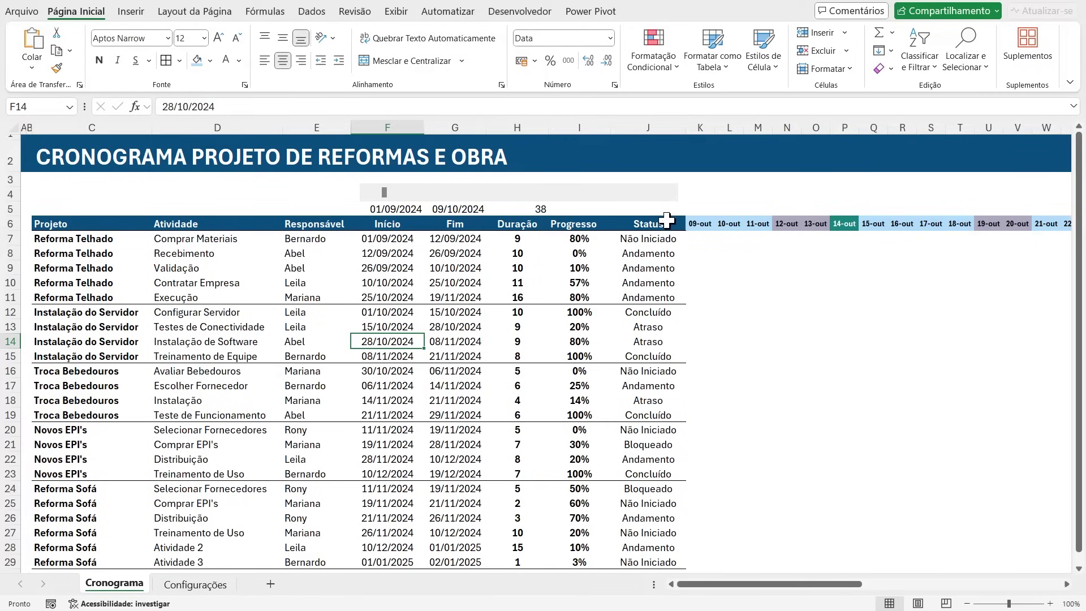
drag(655, 237, 656, 563)
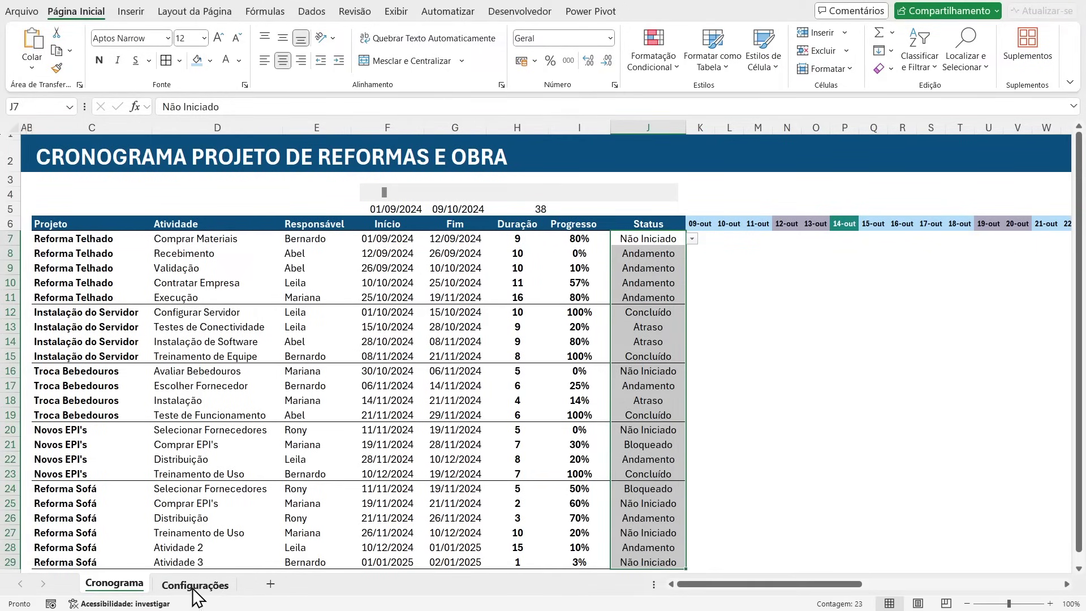
click(195, 585)
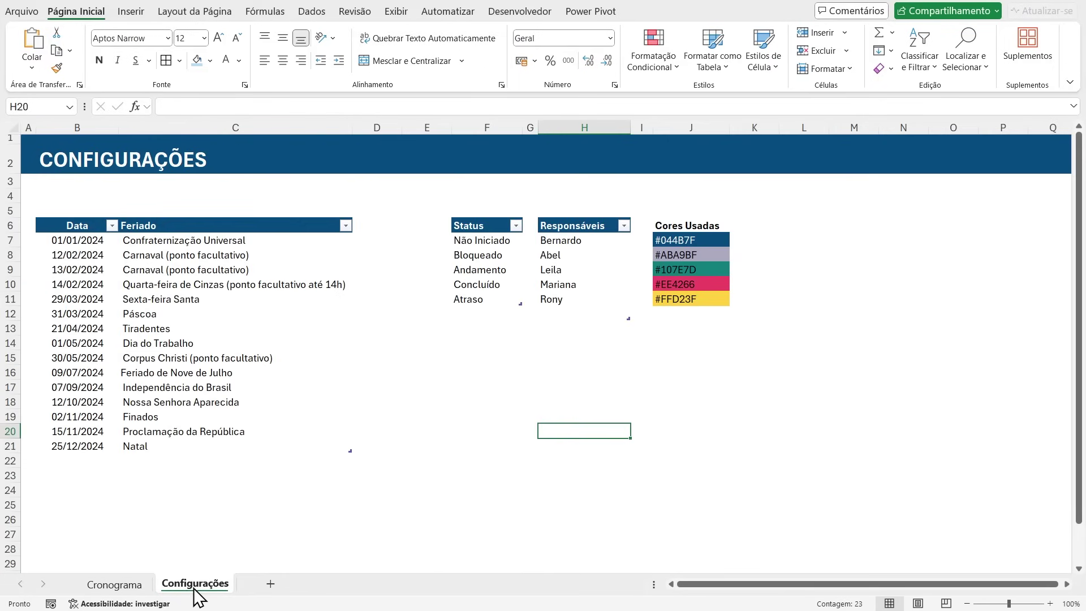
click(663, 244)
click(116, 584)
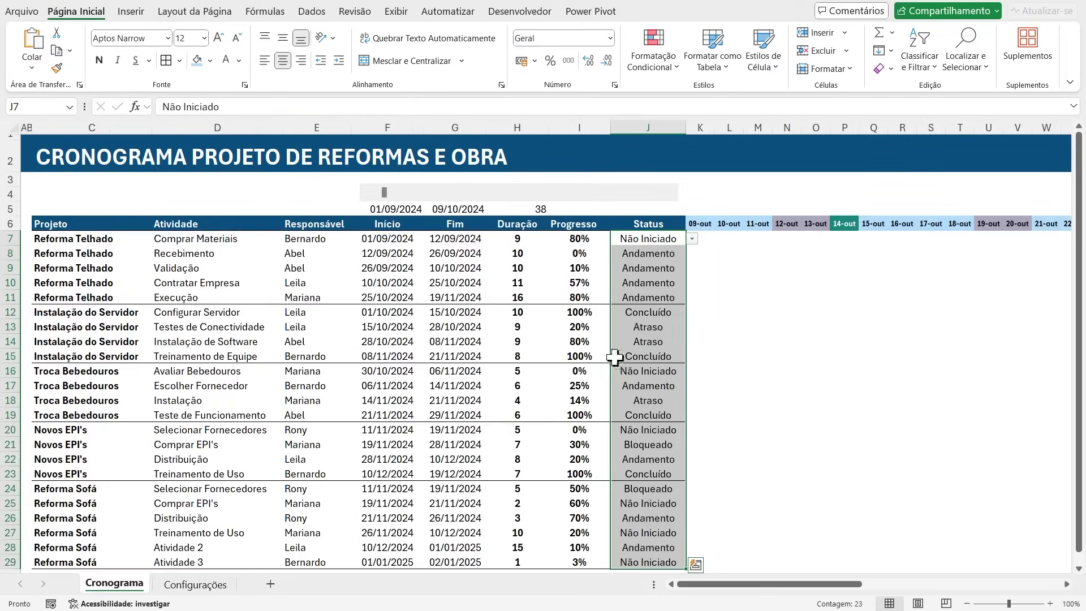
click(210, 587)
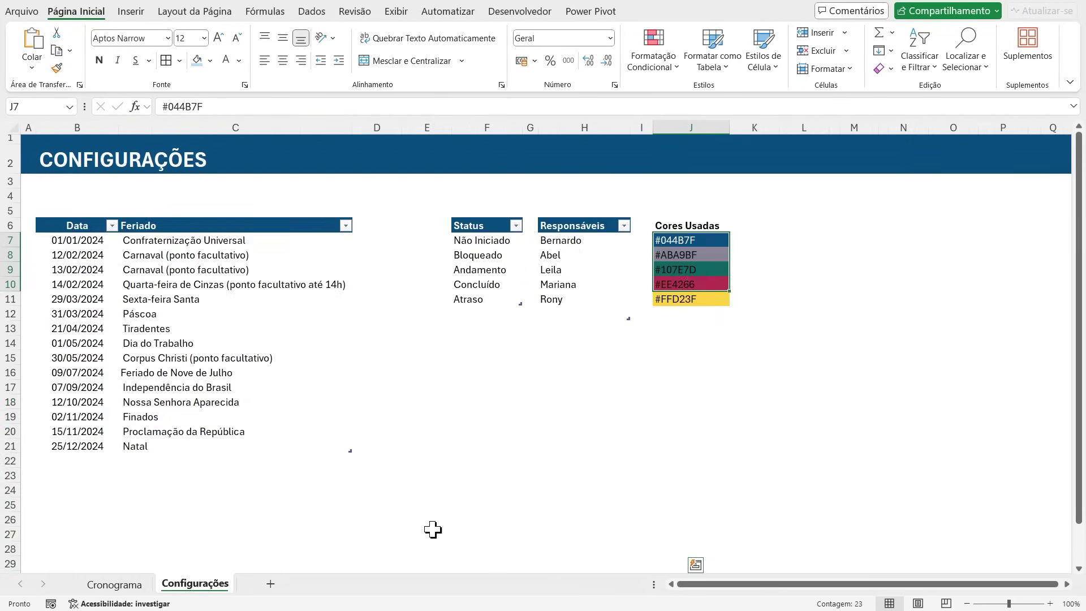
click(710, 369)
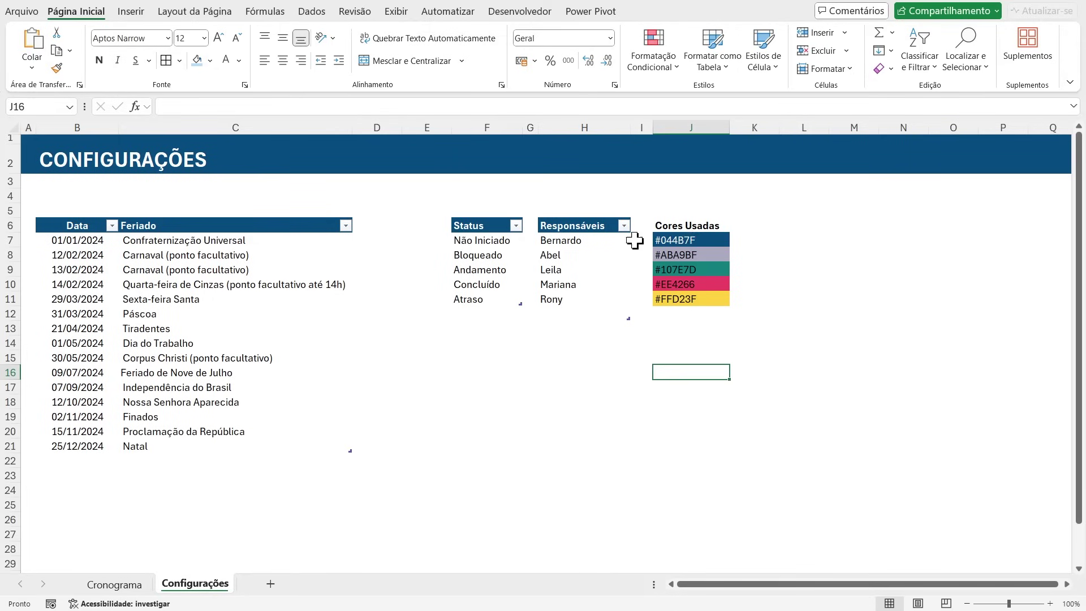
Step: Start a custom theme colour set named Crono2, keeping the Cores Usadas hex codes in view
click(192, 14)
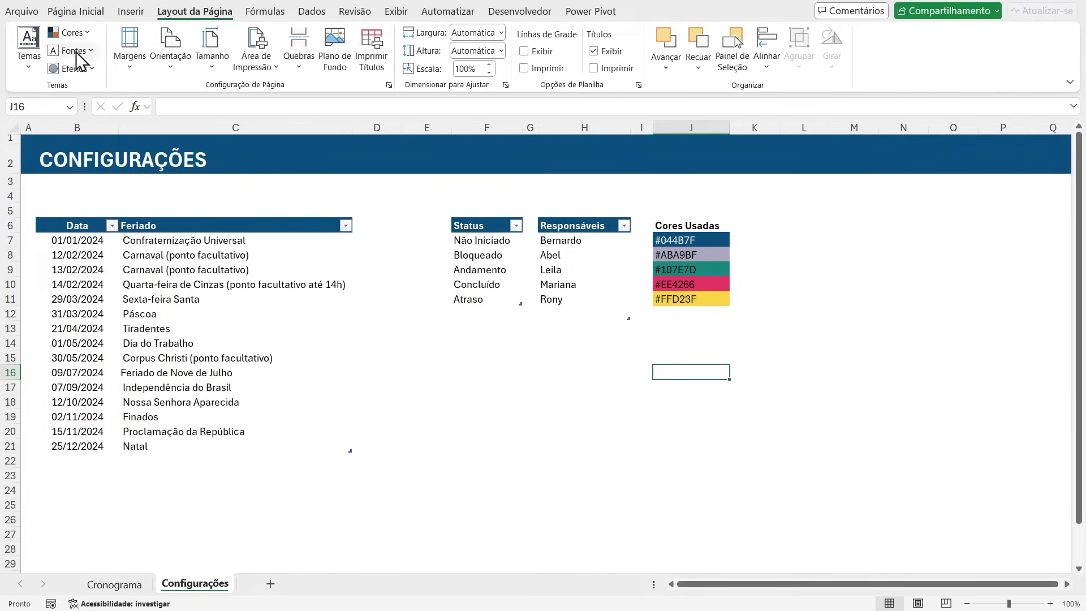
click(69, 32)
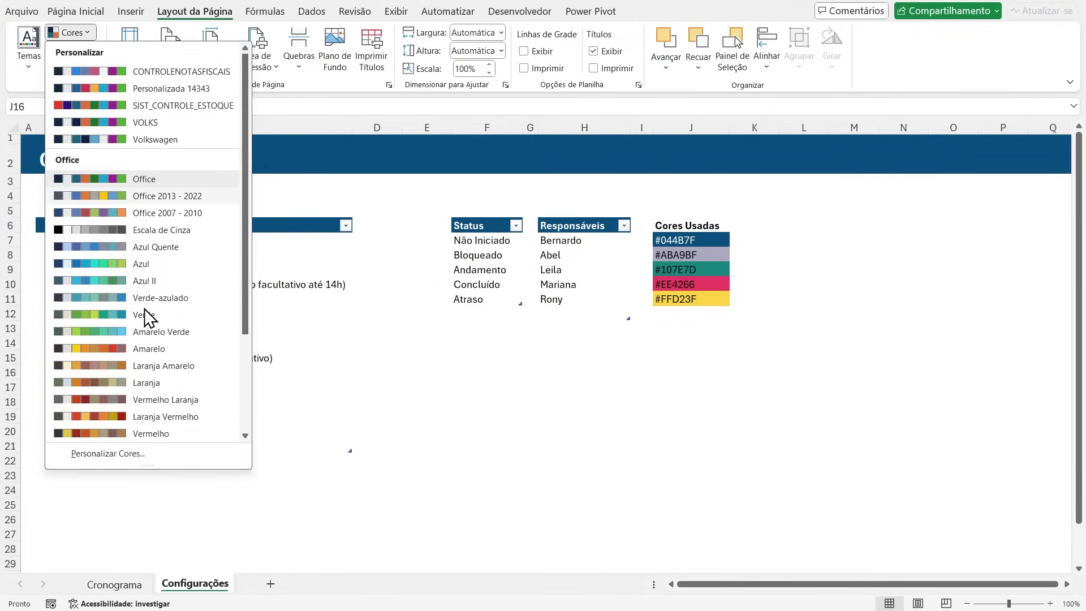
click(113, 454)
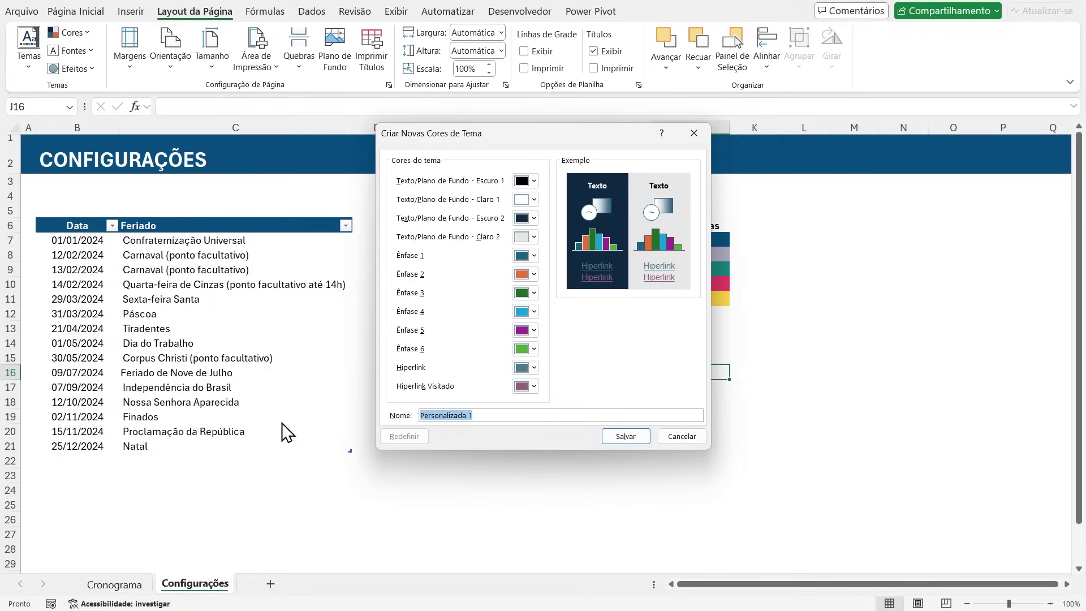
text(Crono2)
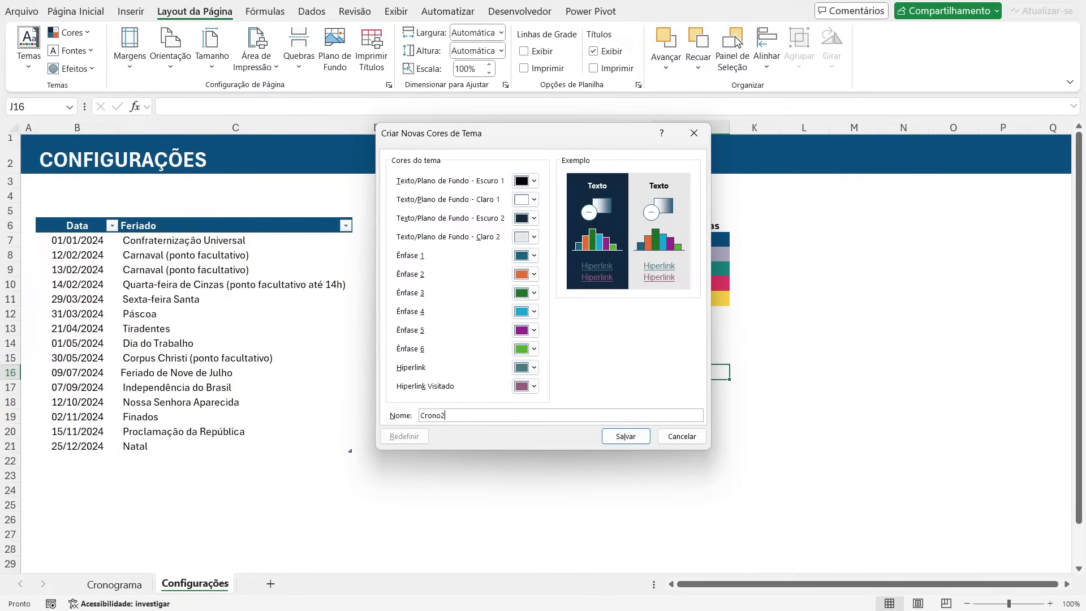
drag(582, 140, 435, 215)
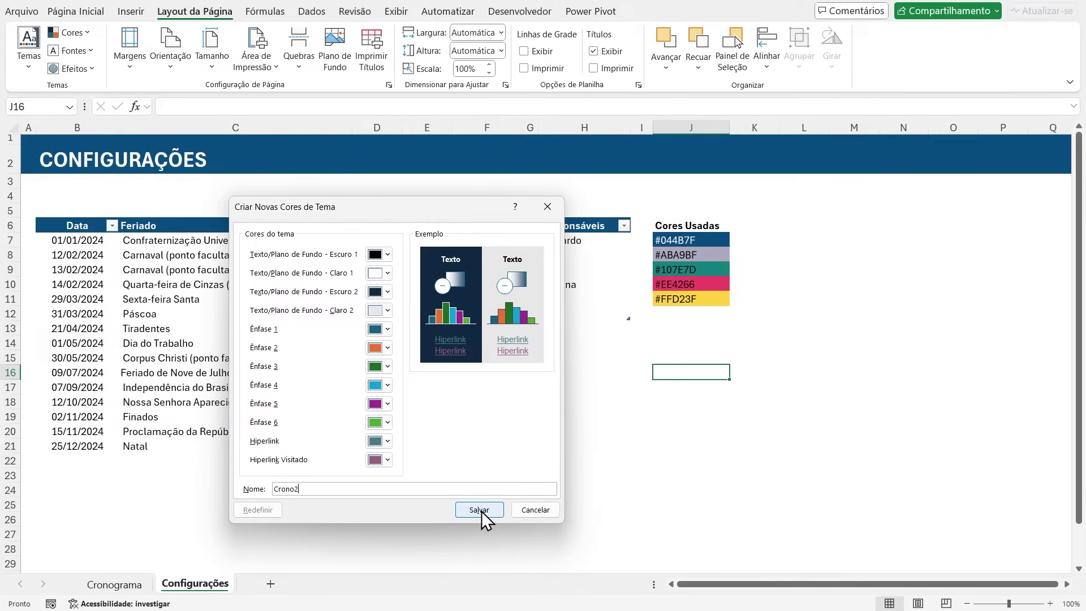
click(388, 329)
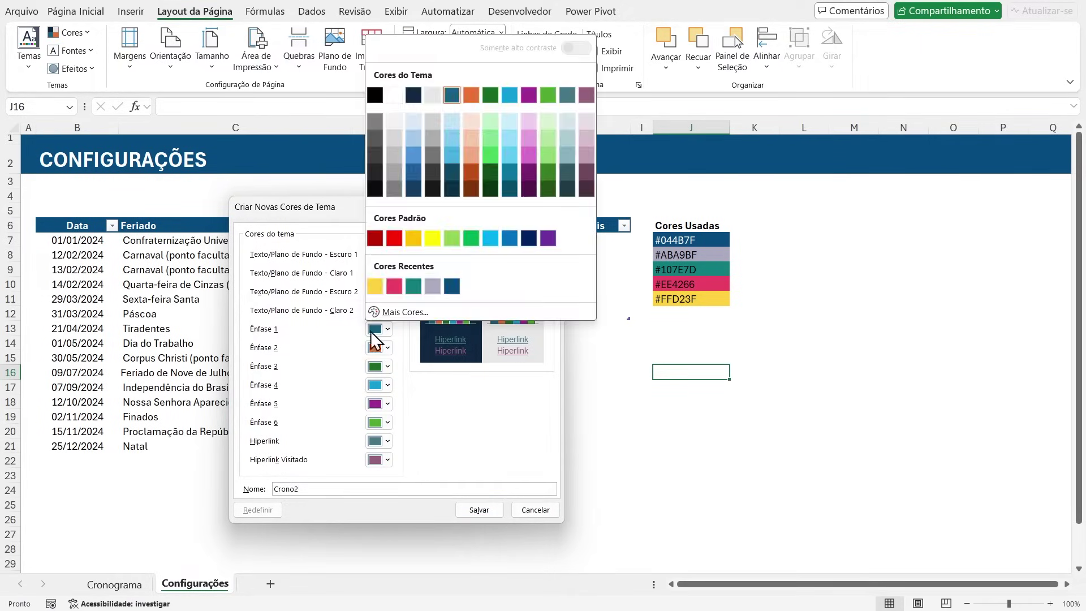
click(406, 312)
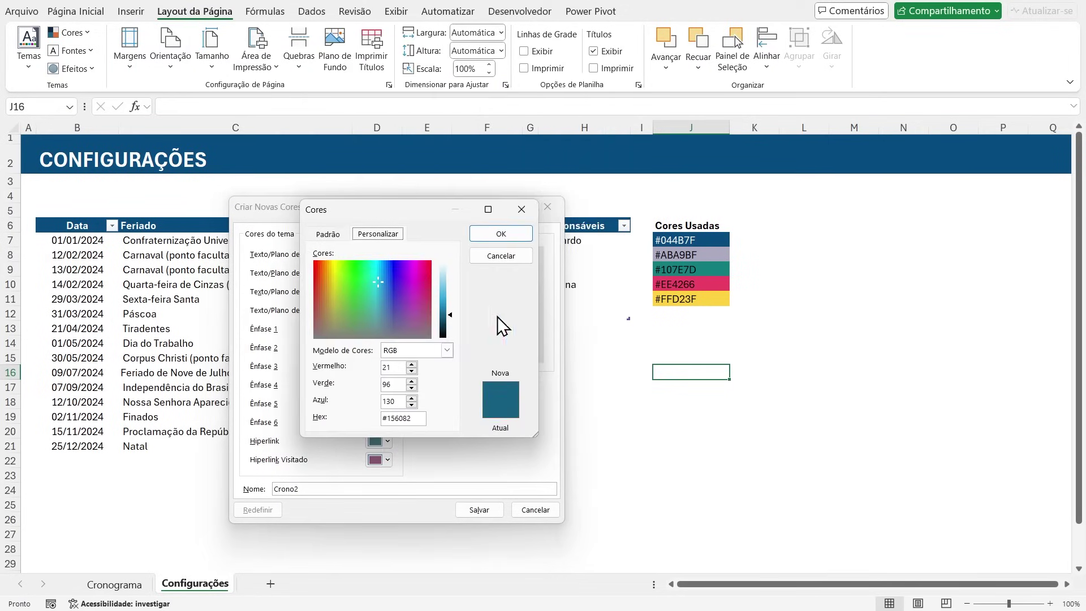
click(521, 209)
Step: Set the Ênfase 1 theme colour to #044B7F, using the hex code copied from J7
click(691, 271)
click(700, 242)
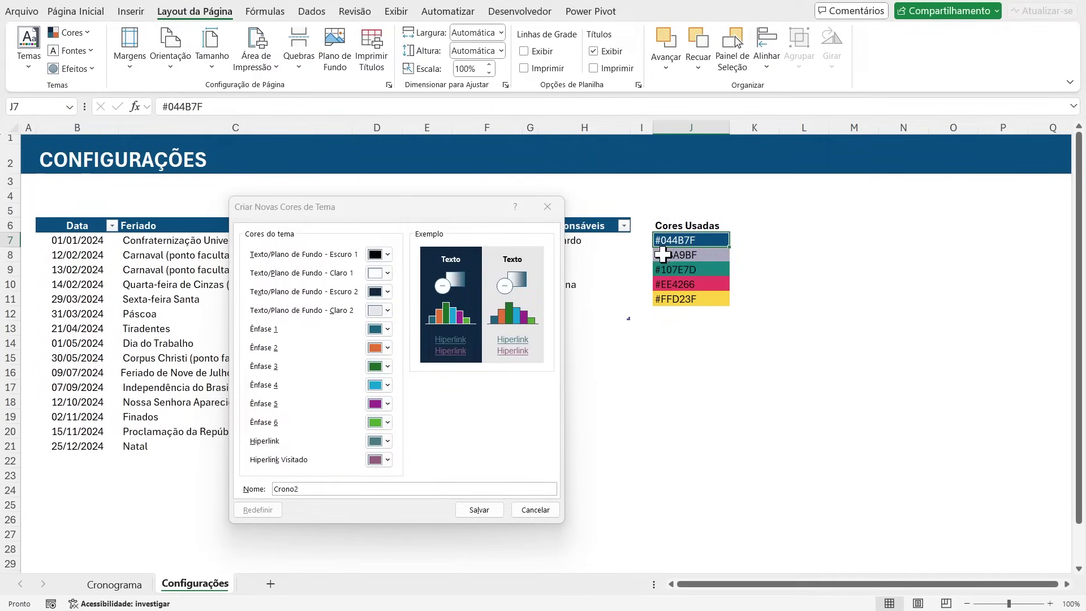
double_click(702, 240)
drag(702, 241, 657, 242)
key(ctrl+c)
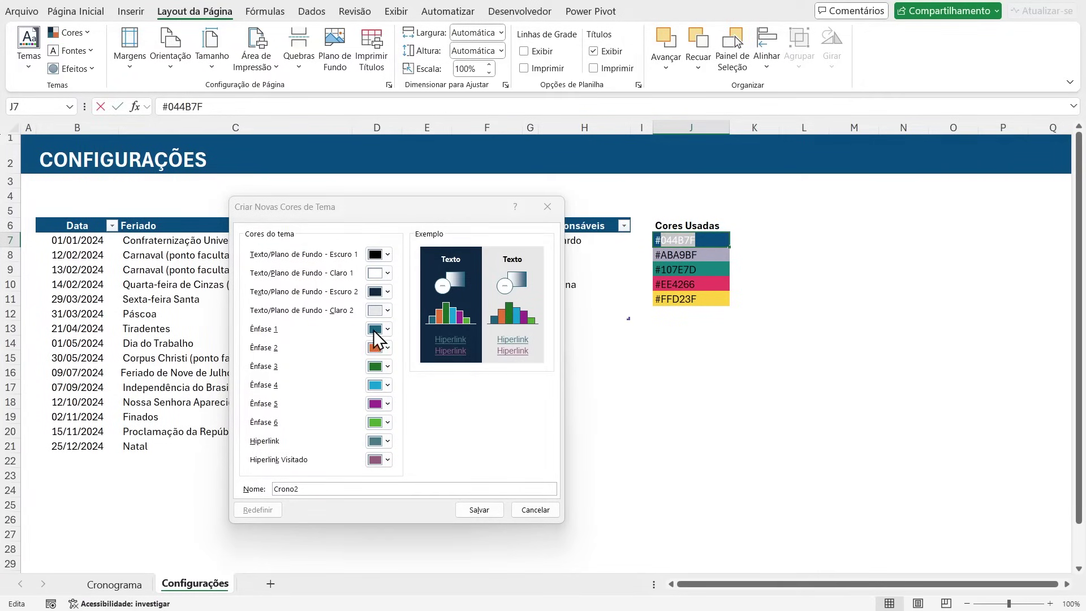
click(720, 359)
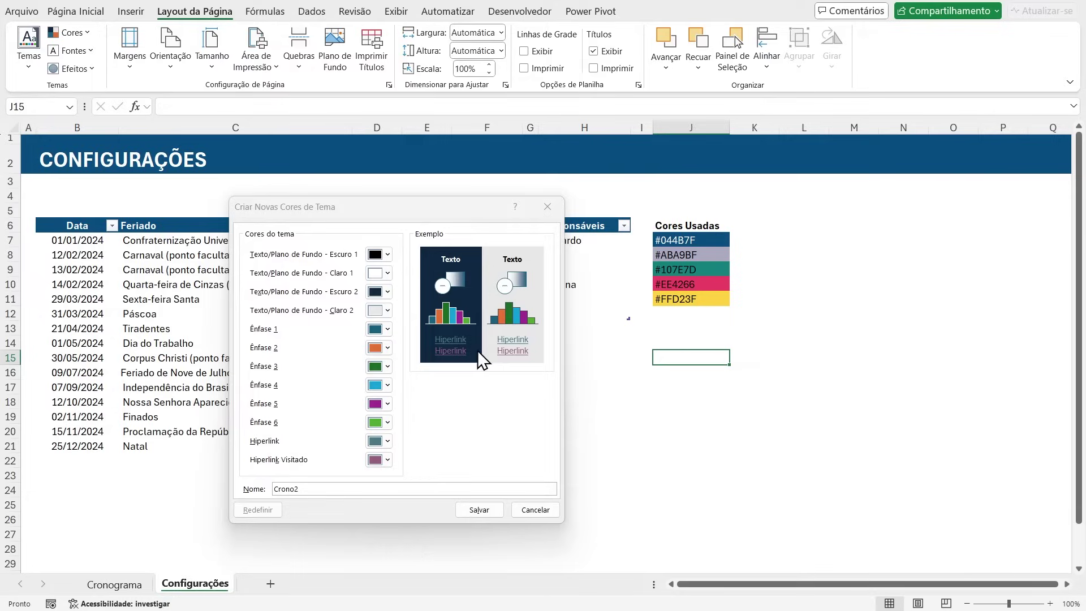
click(379, 329)
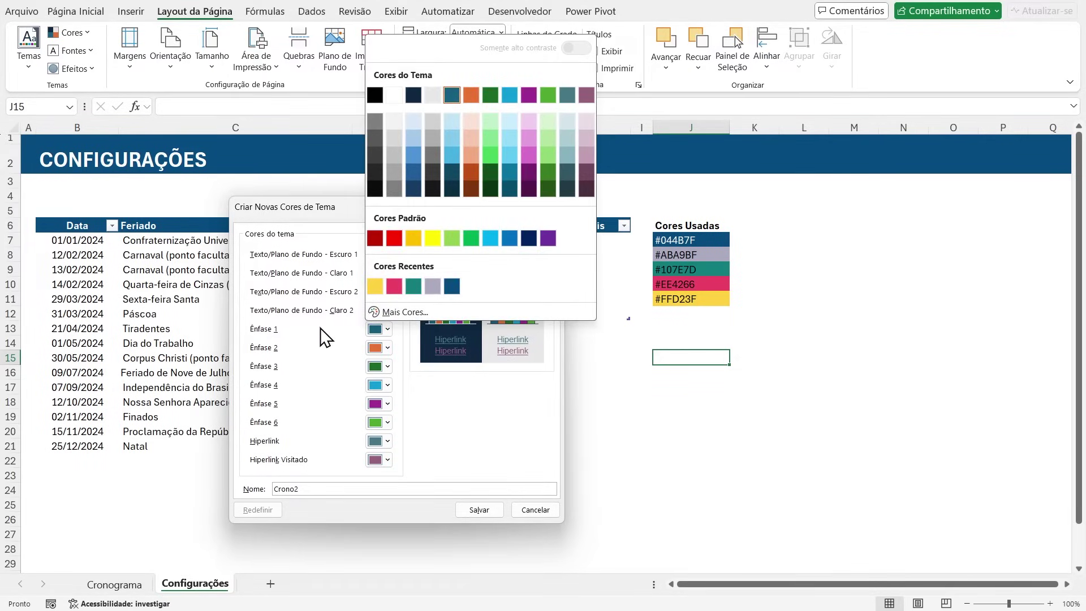
click(411, 314)
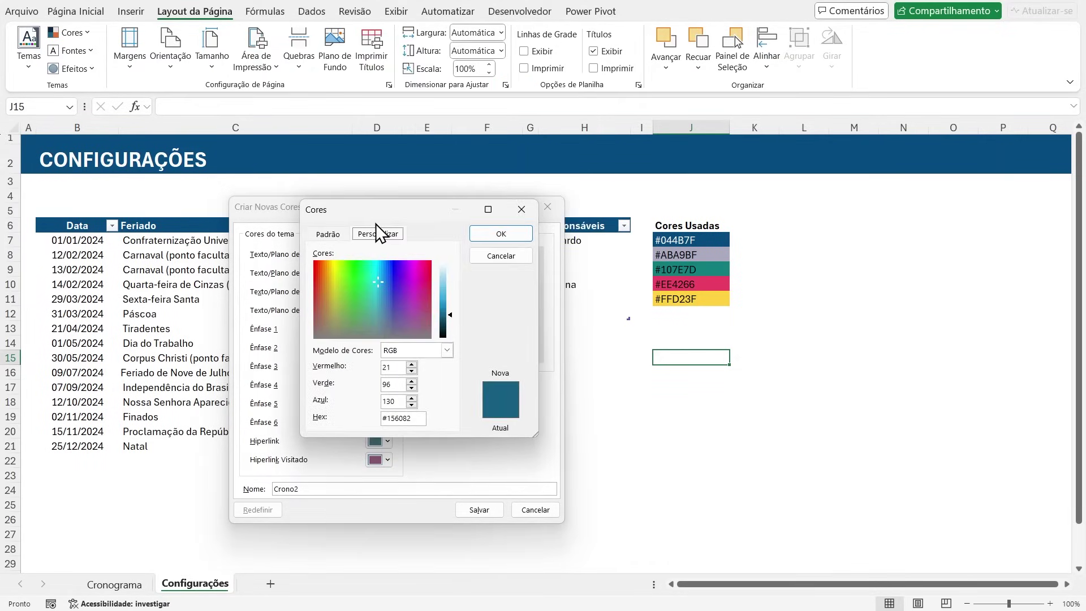
double_click(424, 419)
key(ctrl+v)
click(500, 234)
Step: Set the Ênfase 2 theme colour to #ABA9BF, using the hex code copied from J8
click(699, 256)
double_click(699, 256)
drag(699, 255, 662, 255)
key(ctrl+c)
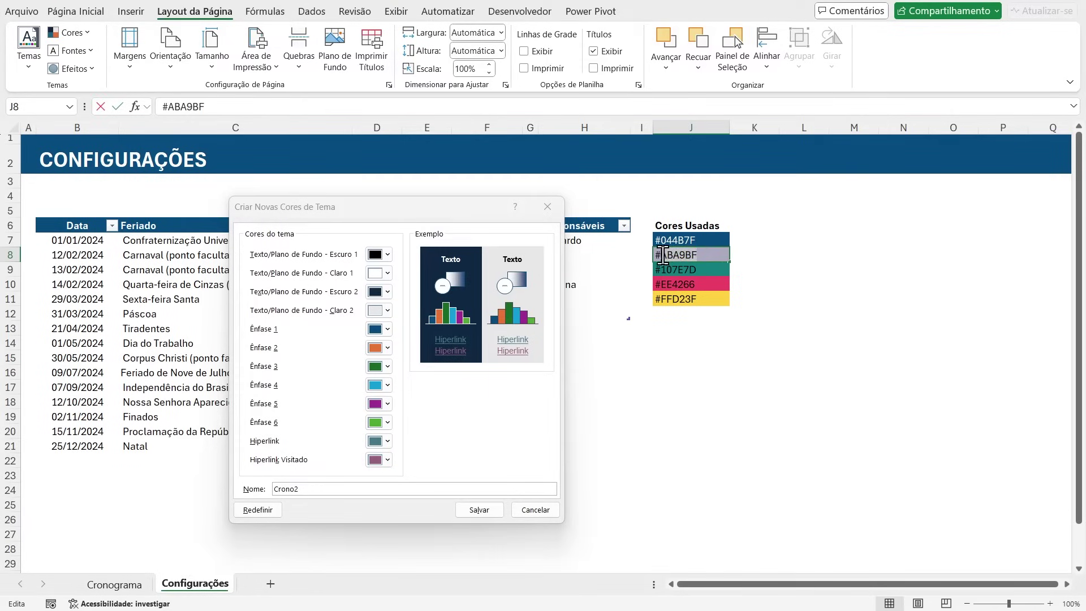
click(716, 433)
click(388, 347)
click(408, 331)
drag(415, 418, 391, 419)
key(ctrl+v)
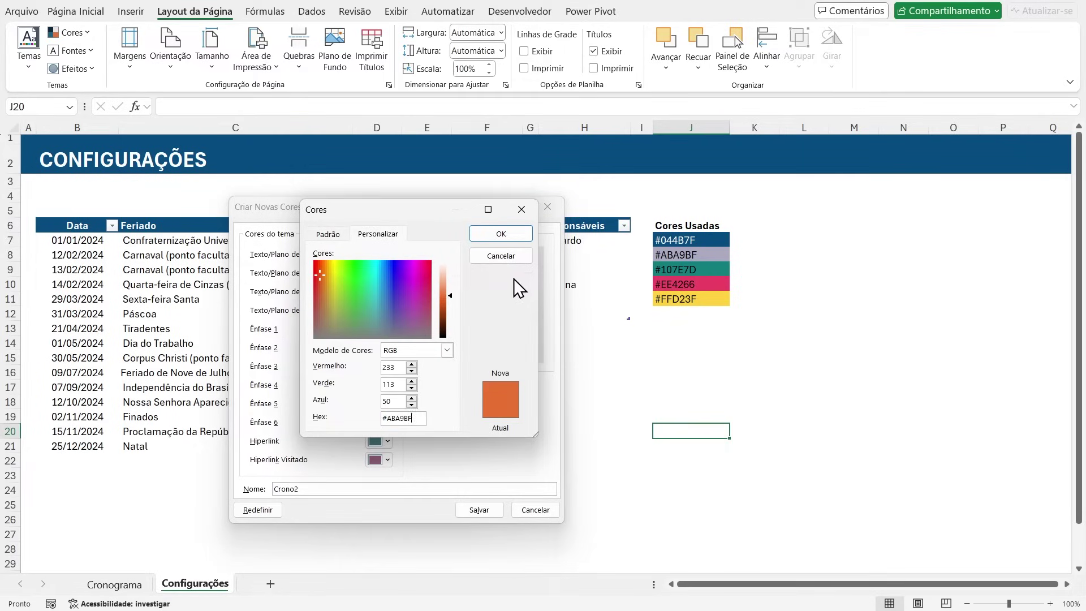
click(515, 235)
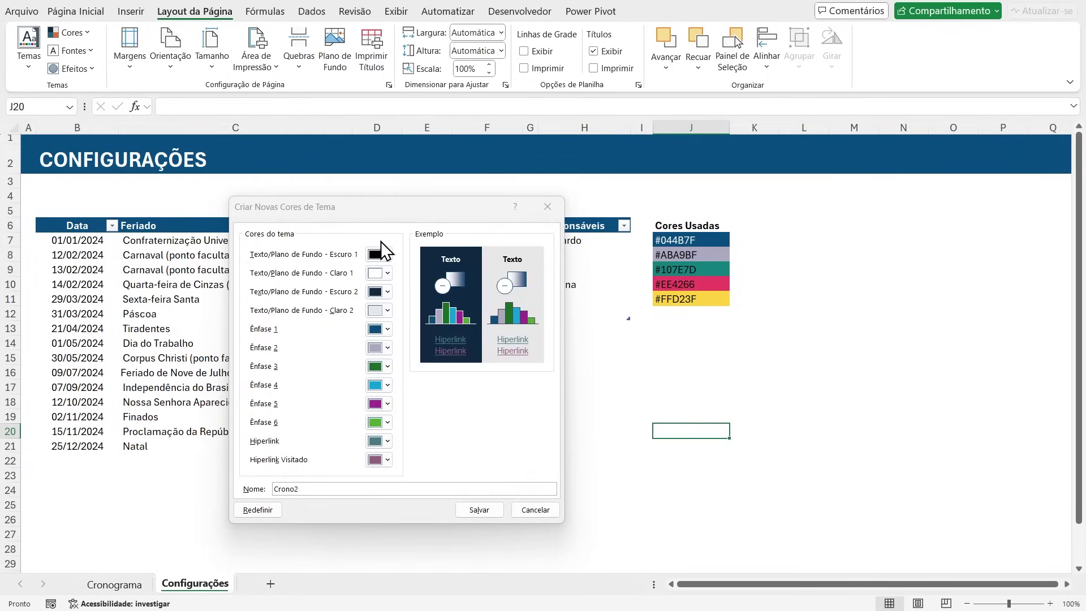
Step: Set the Ênfase 3 theme colour to #107E7D, using the hex code copied from J9
double_click(702, 270)
drag(702, 270, 662, 264)
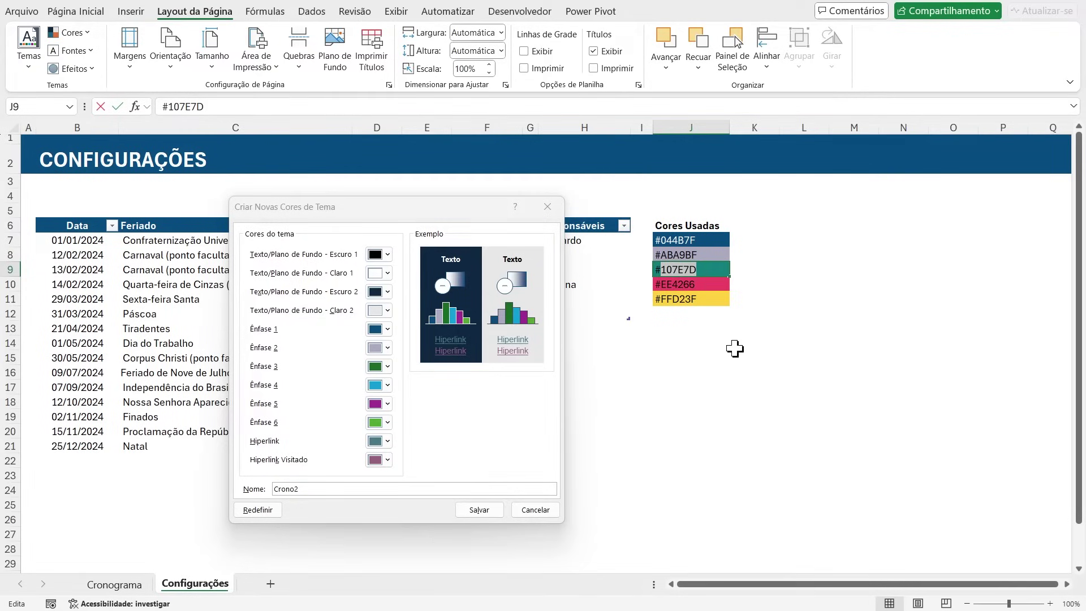
click(689, 361)
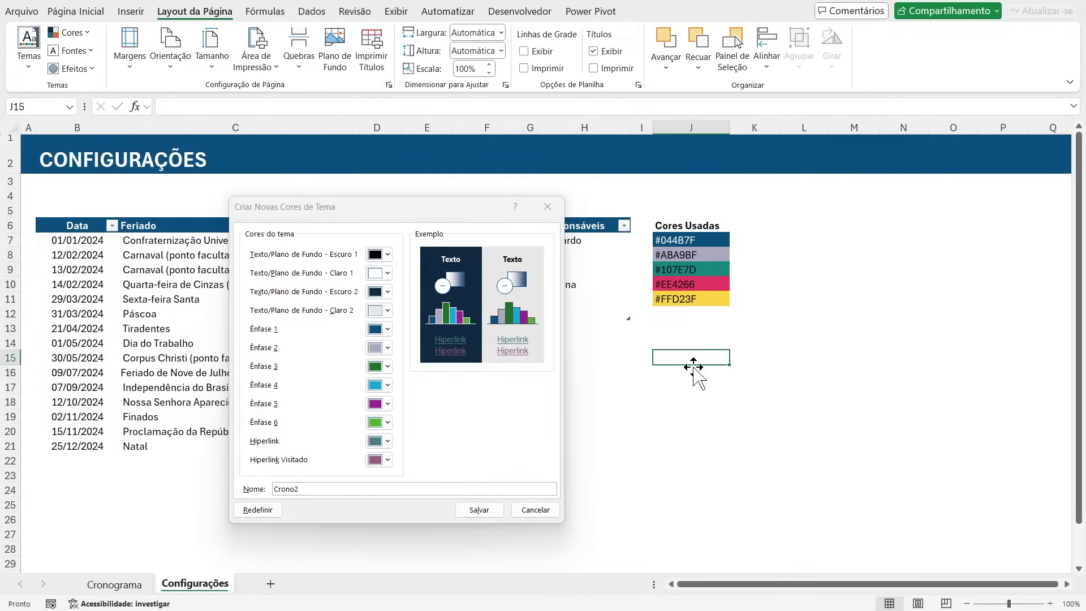
click(378, 370)
click(393, 346)
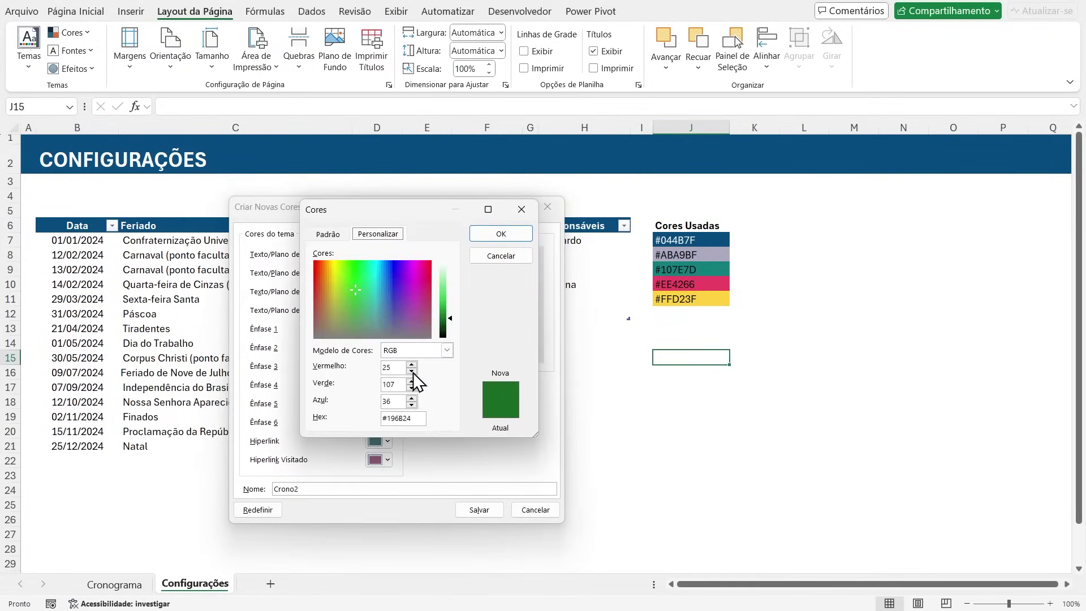
double_click(415, 417)
text(#107E7D)
click(517, 237)
Step: Set the Ênfase 4 theme colour to #EE4266, using the hex code copied from J10
click(693, 310)
double_click(696, 287)
drag(698, 285, 664, 286)
key(ctrl+c)
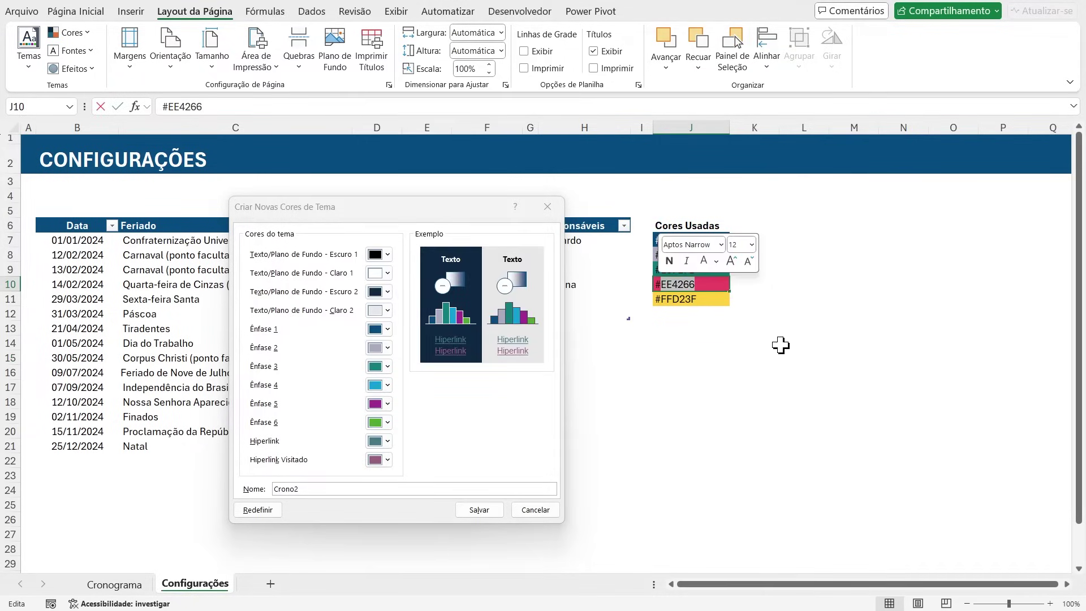
click(388, 385)
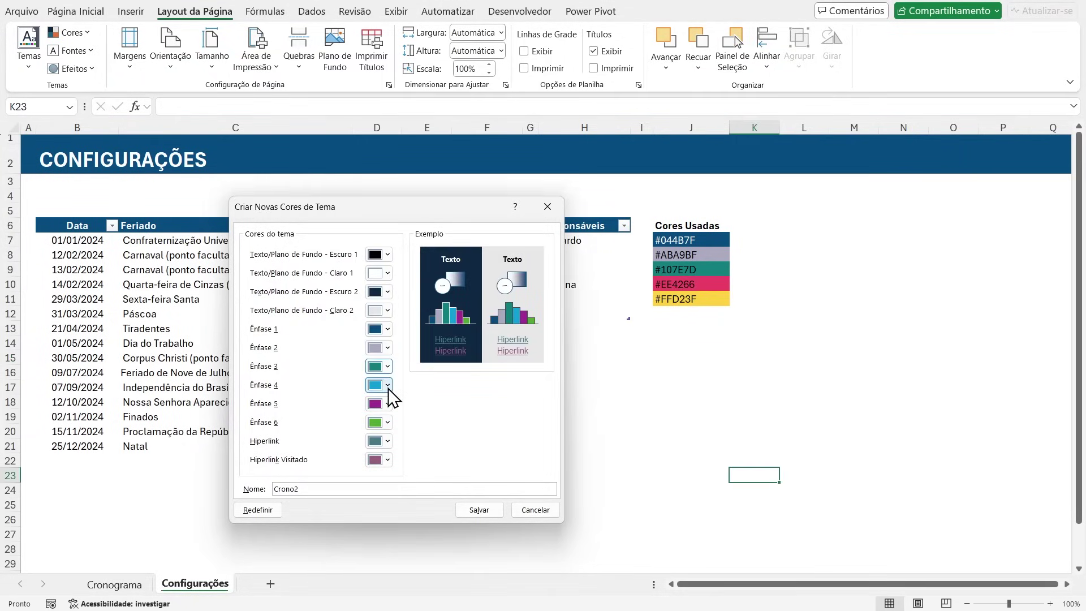
click(408, 364)
drag(425, 418, 326, 419)
key(ctrl+v)
click(500, 233)
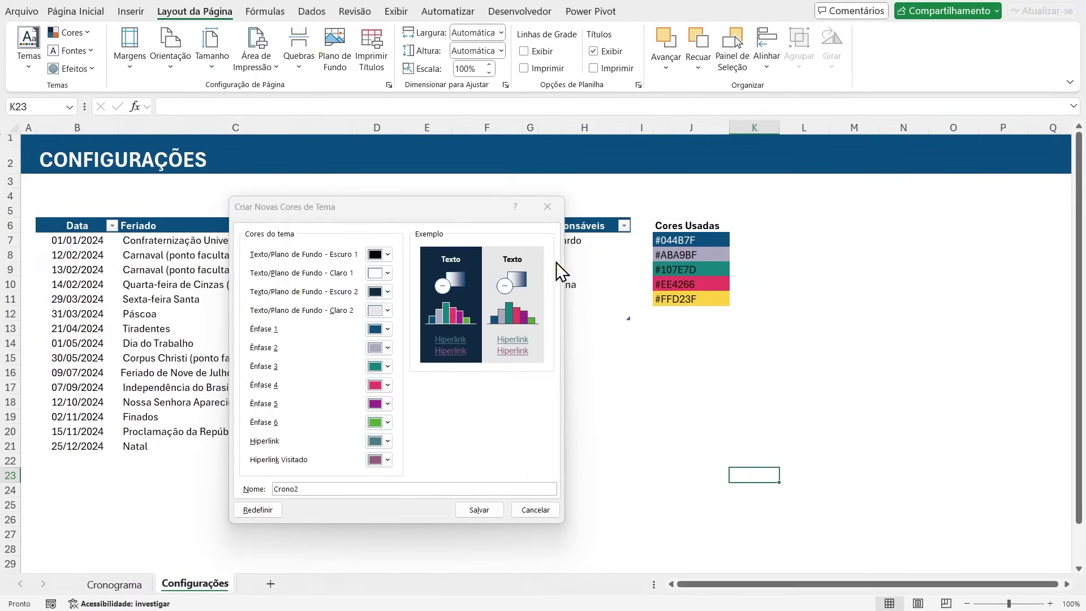
Step: Set the Ênfase 5 theme colour to #FFD23F, using the hex code copied from J11, and save the Crono2 colour set
double_click(699, 300)
drag(699, 299, 660, 298)
key(ctrl+c)
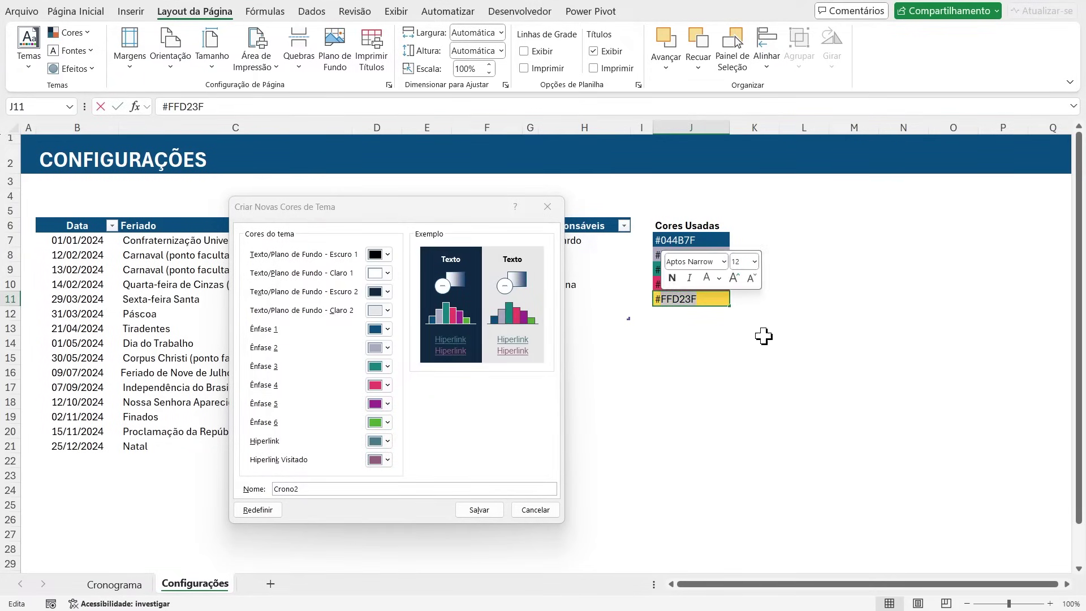
click(690, 401)
click(387, 403)
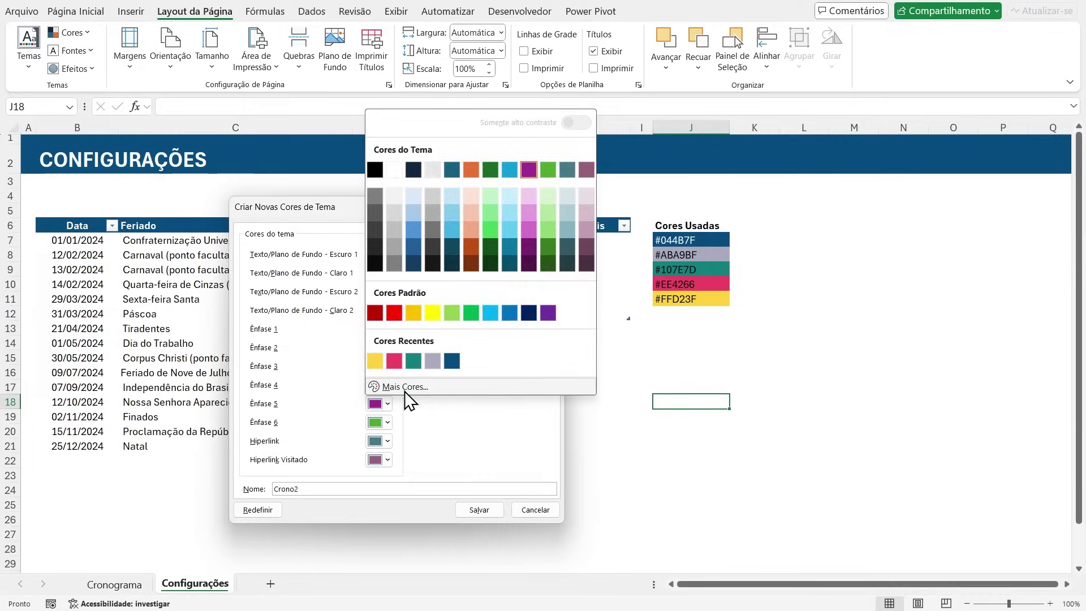
click(421, 383)
drag(419, 419, 351, 424)
key(ctrl+v)
click(500, 234)
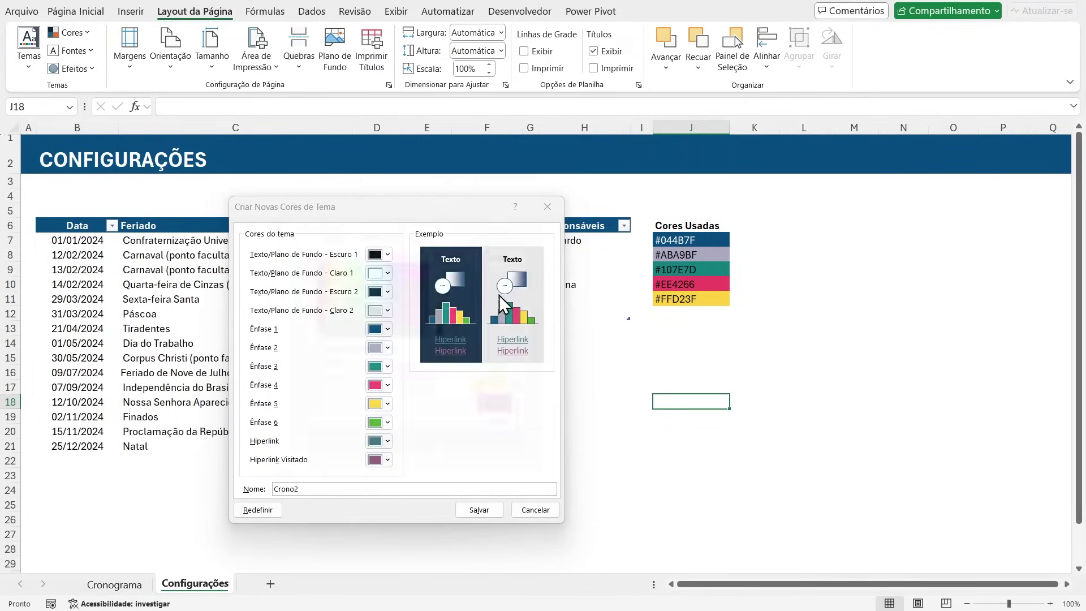
click(474, 508)
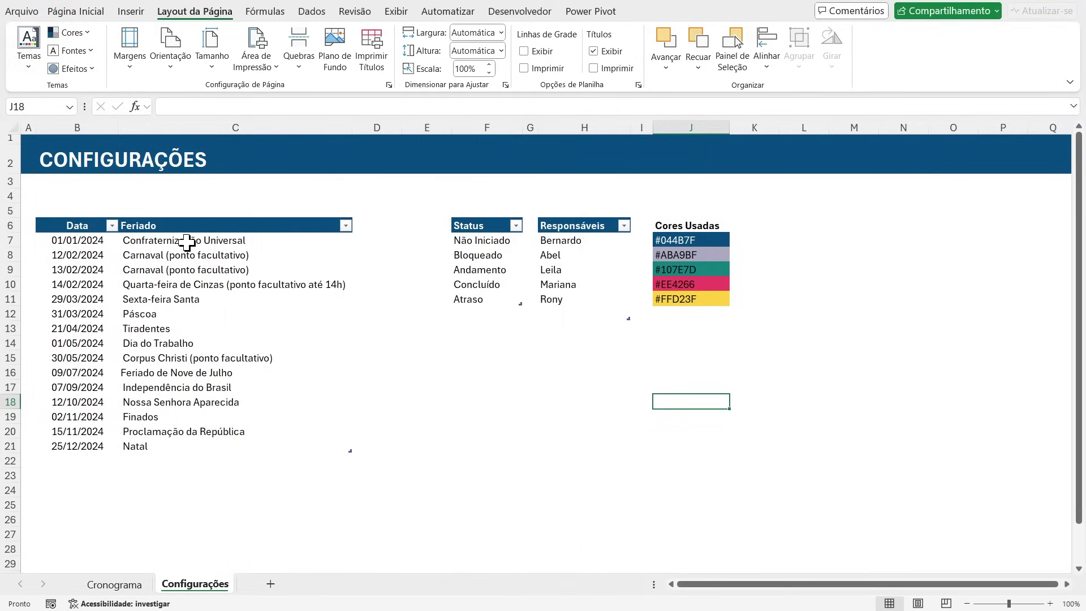
Step: Apply the Crono2 theme colours to the workbook and check them in the cell fill palette
click(87, 35)
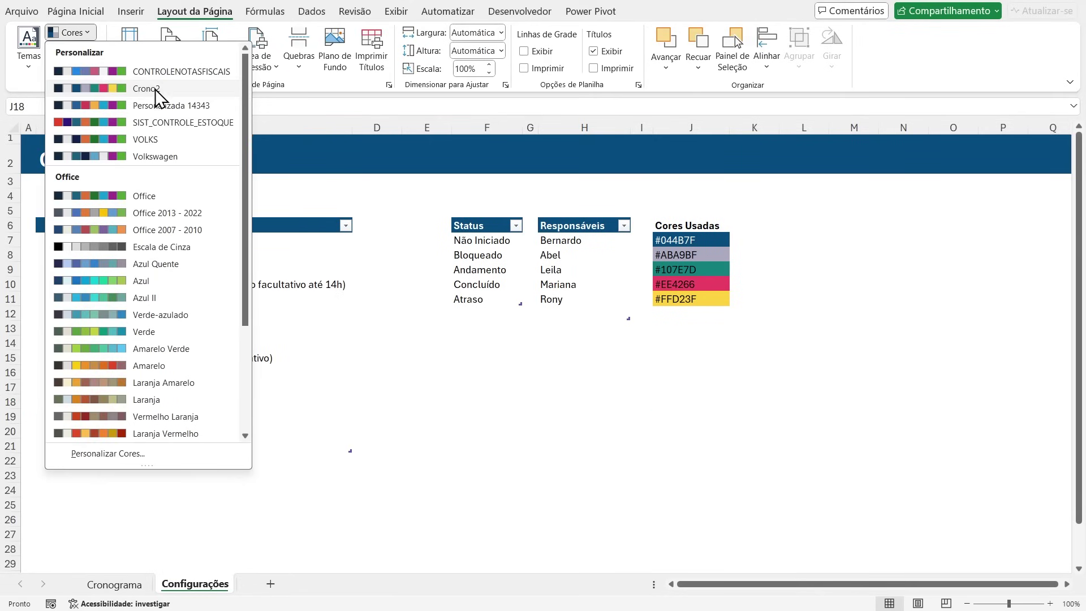
click(155, 90)
click(91, 12)
click(209, 60)
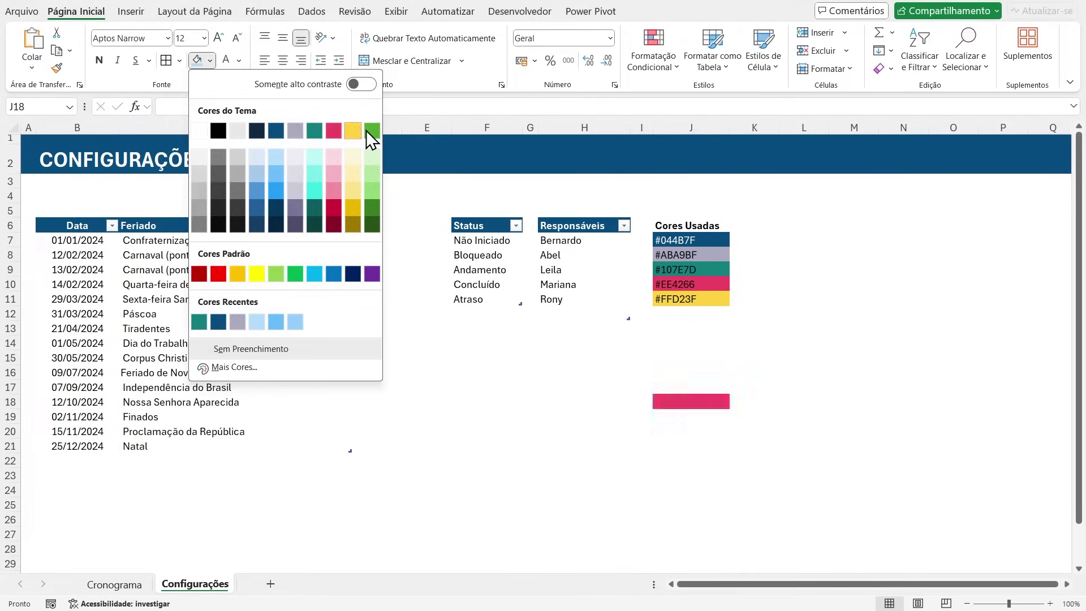
click(551, 386)
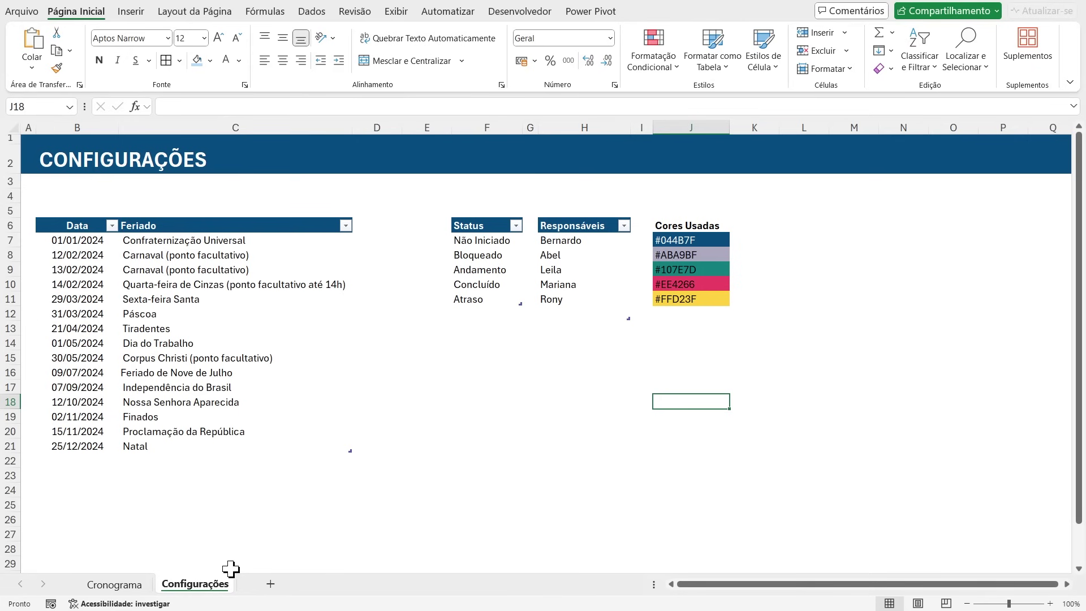
Step: Return to the Cronograma sheet and review the entries in the Status column
click(119, 587)
scroll(654, 423, down, 1)
scroll(657, 424, up, 1)
scroll(657, 424, down, 1)
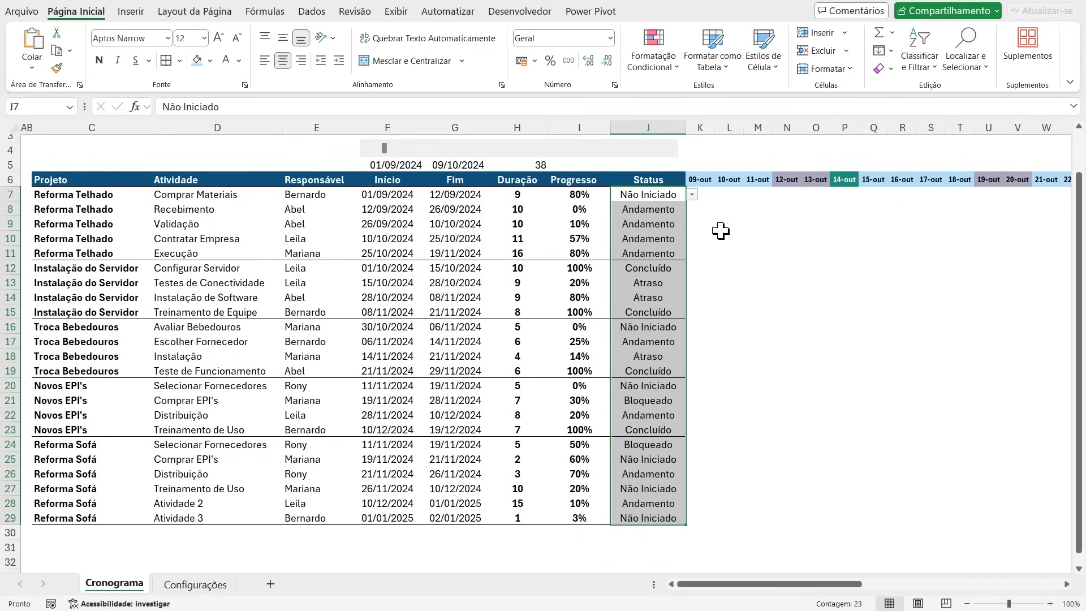
click(648, 195)
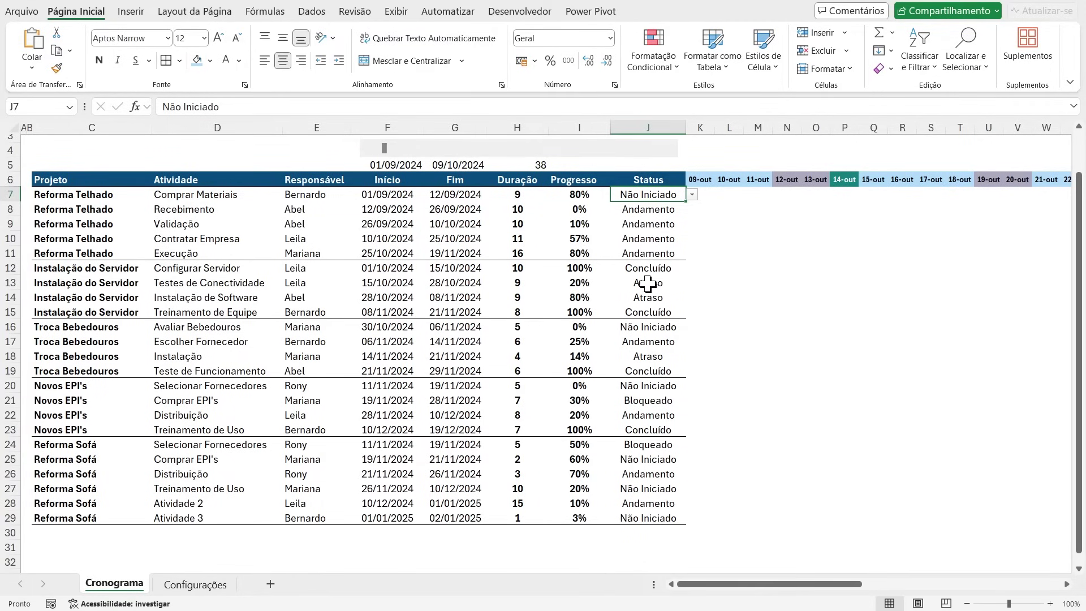
scroll(648, 294, up, 1)
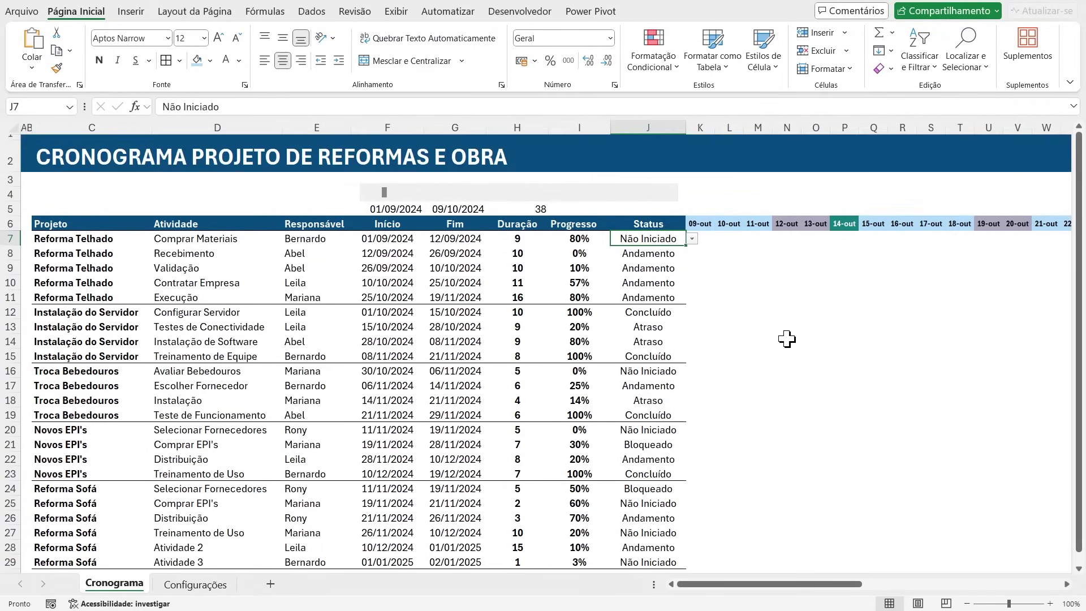
scroll(648, 317, down, 1)
scroll(650, 329, up, 1)
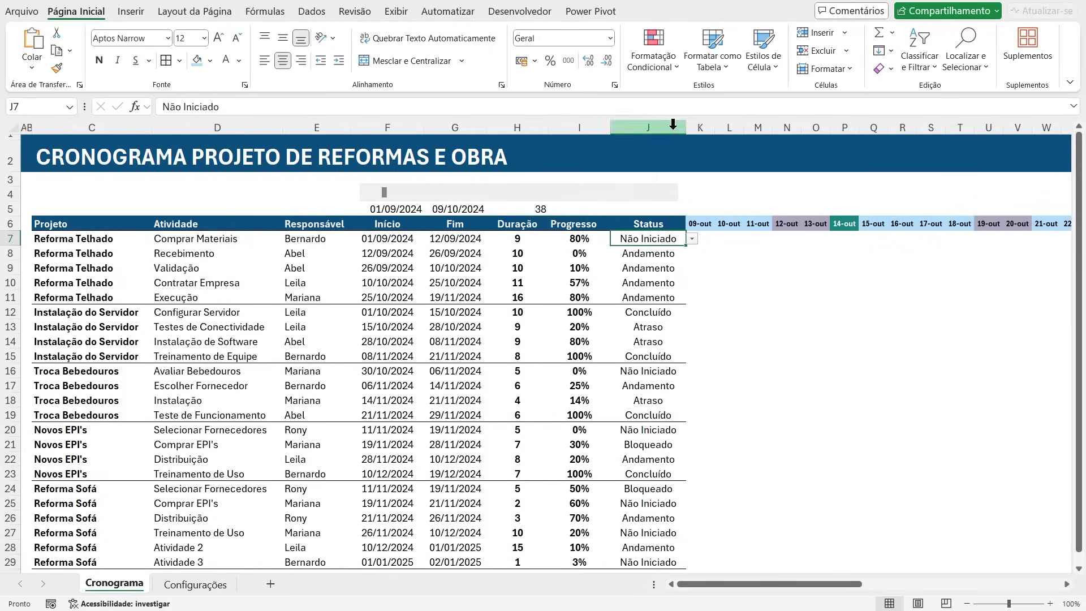
Step: Start a conditional formatting rule for the Status column from J7 to the last row, matching cell values equal to Andamento
key(ctrl+shift+Down)
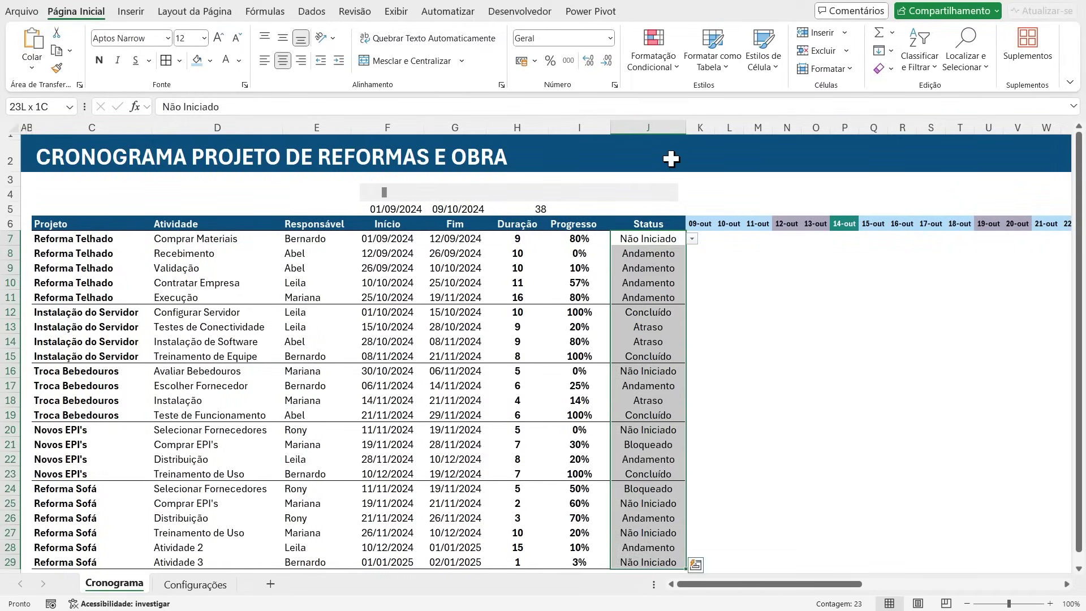
key(ctrl+shift+Down)
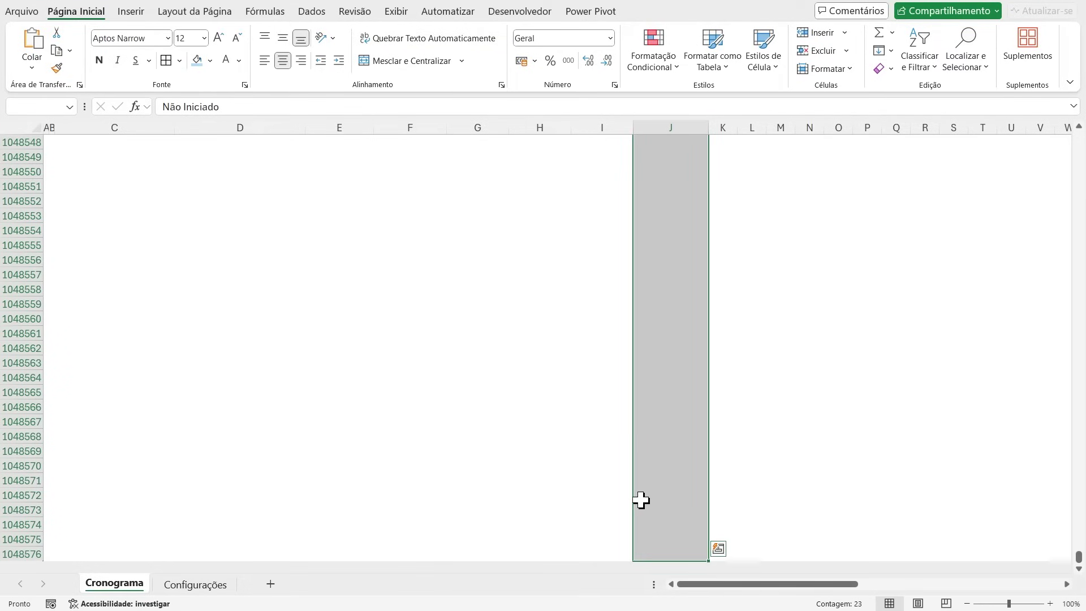
click(669, 73)
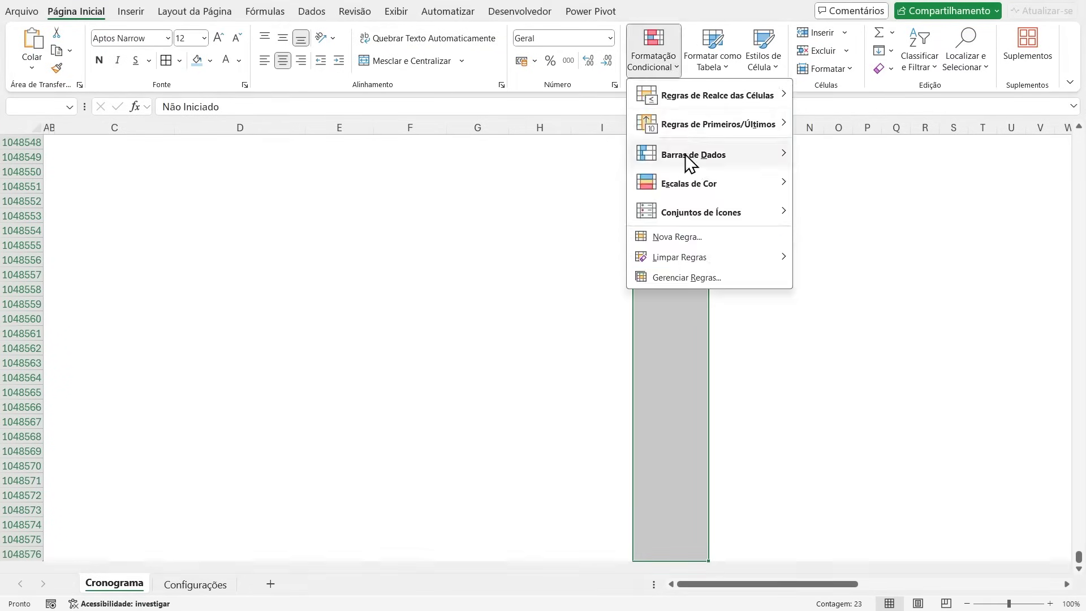
mouse_move(683, 259)
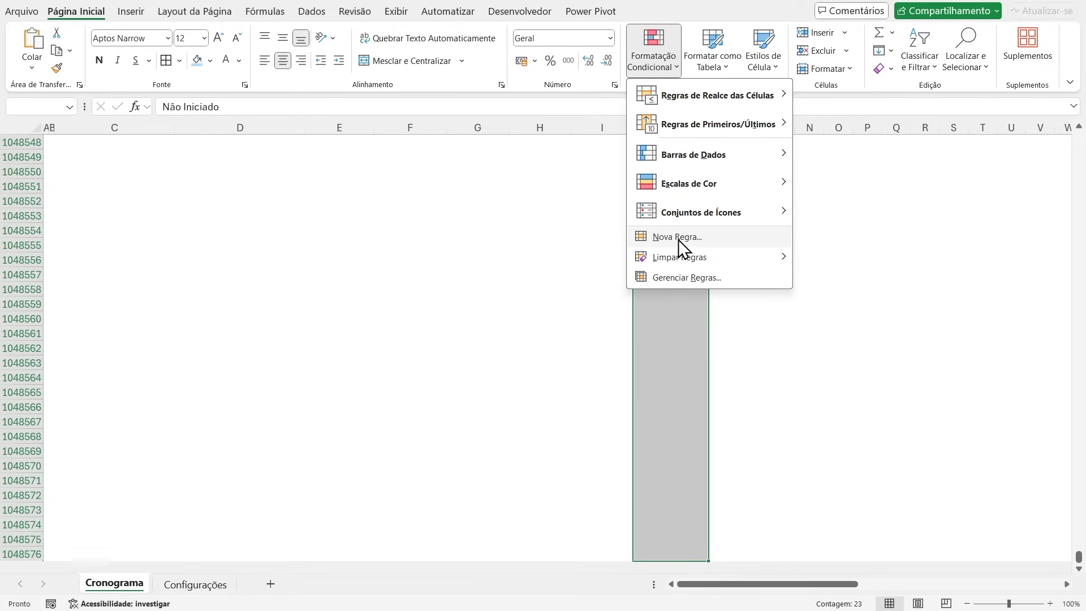
click(687, 237)
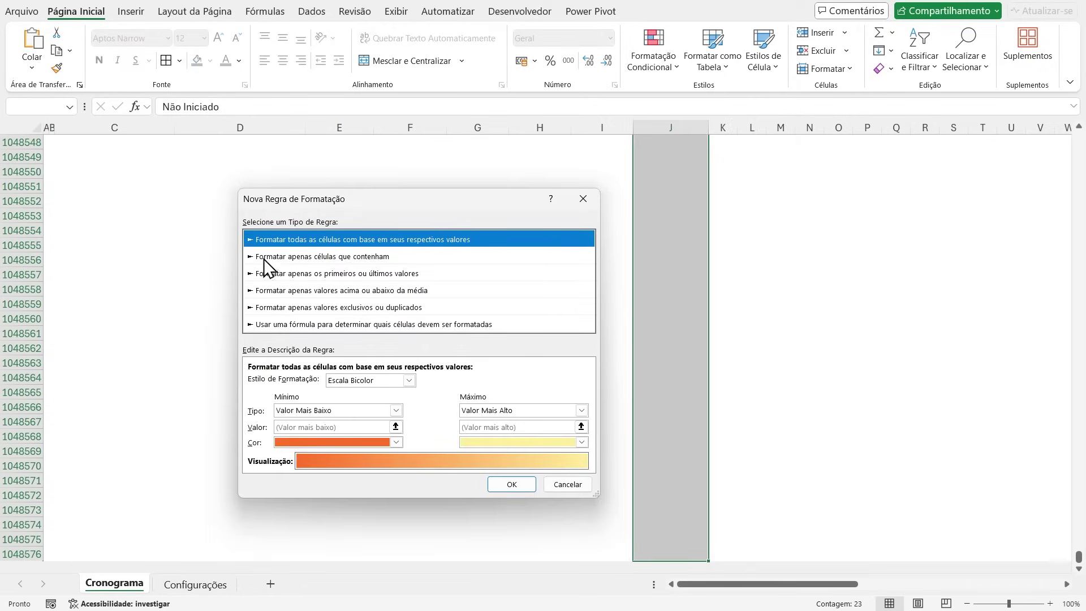
click(326, 258)
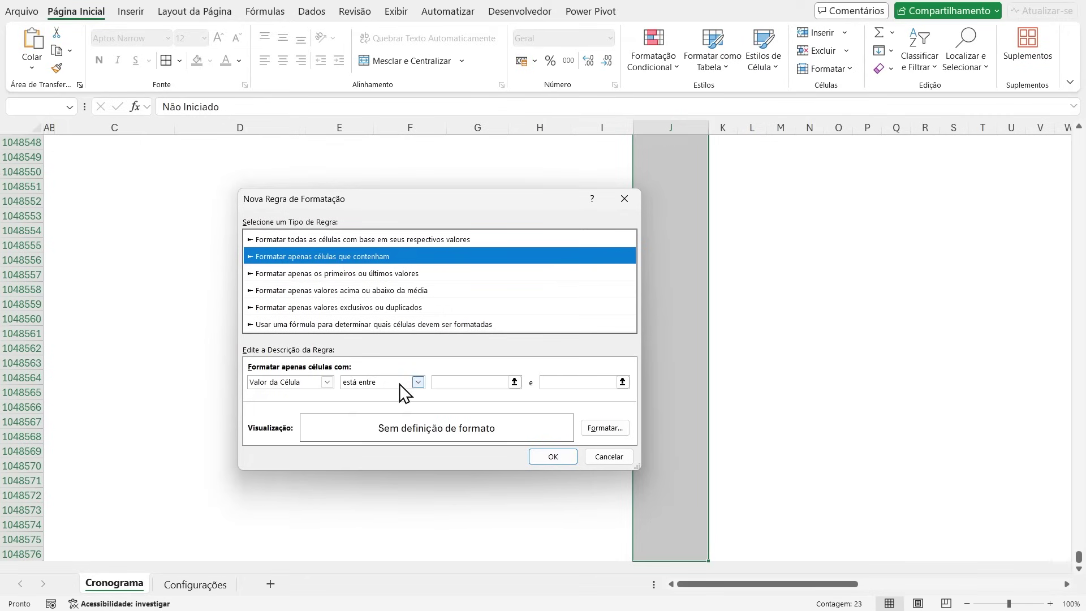
click(418, 382)
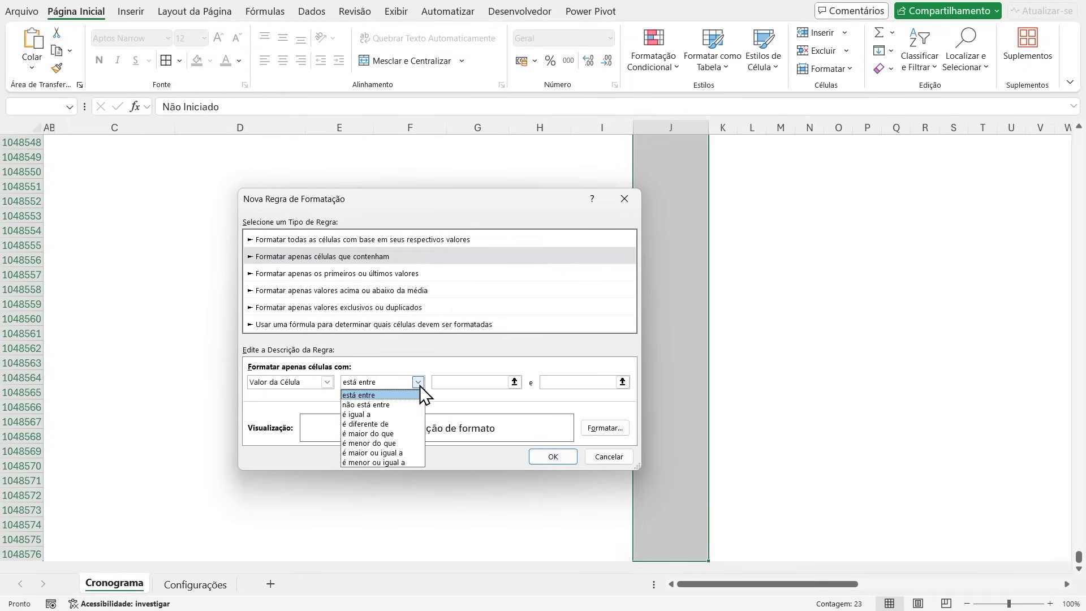
click(368, 415)
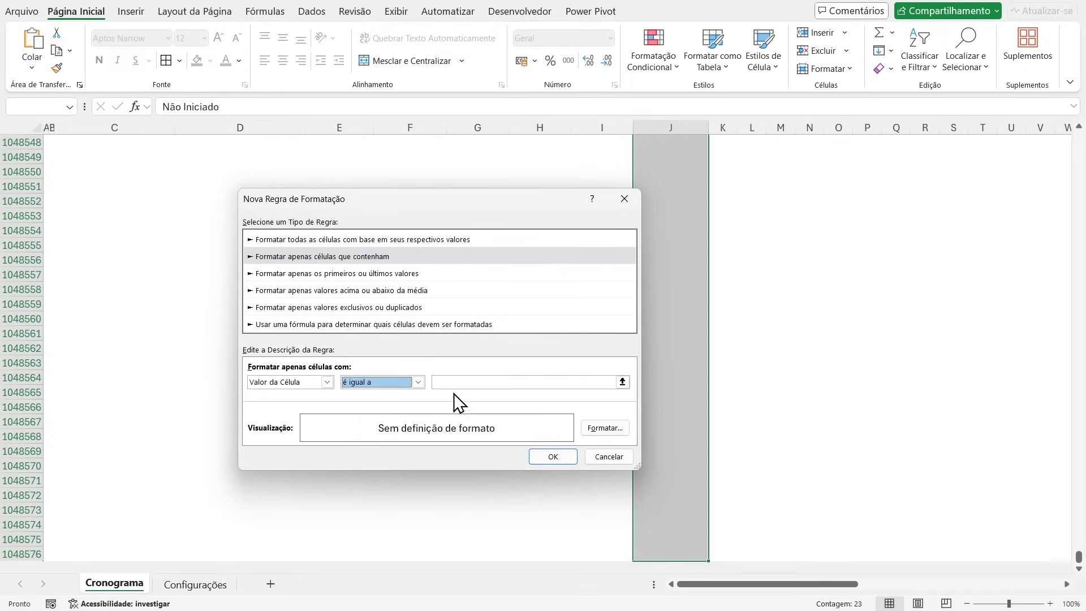
click(459, 381)
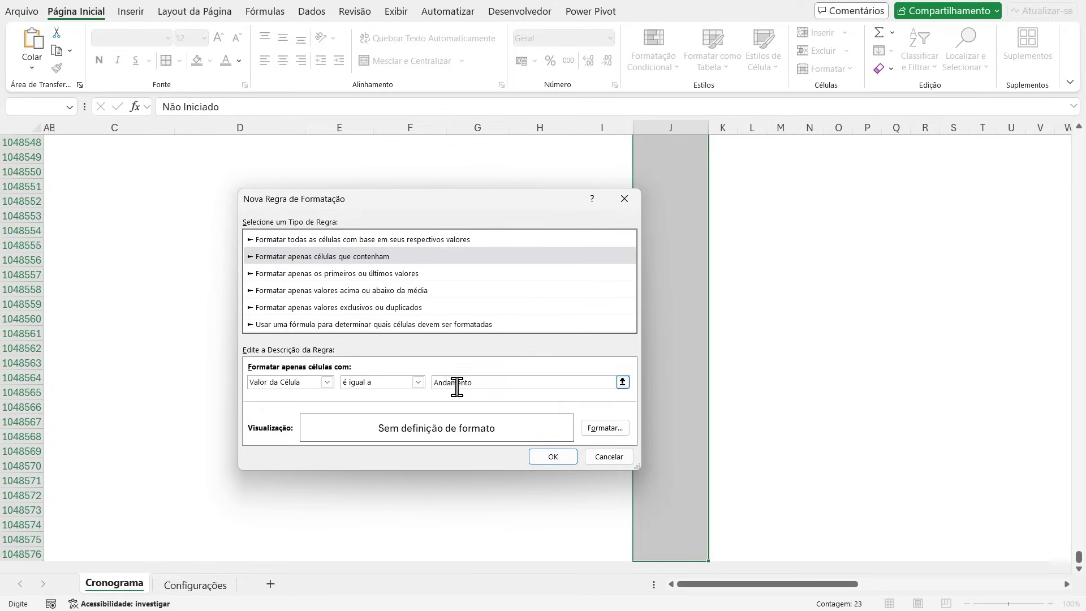
scroll(503, 262, up, 19)
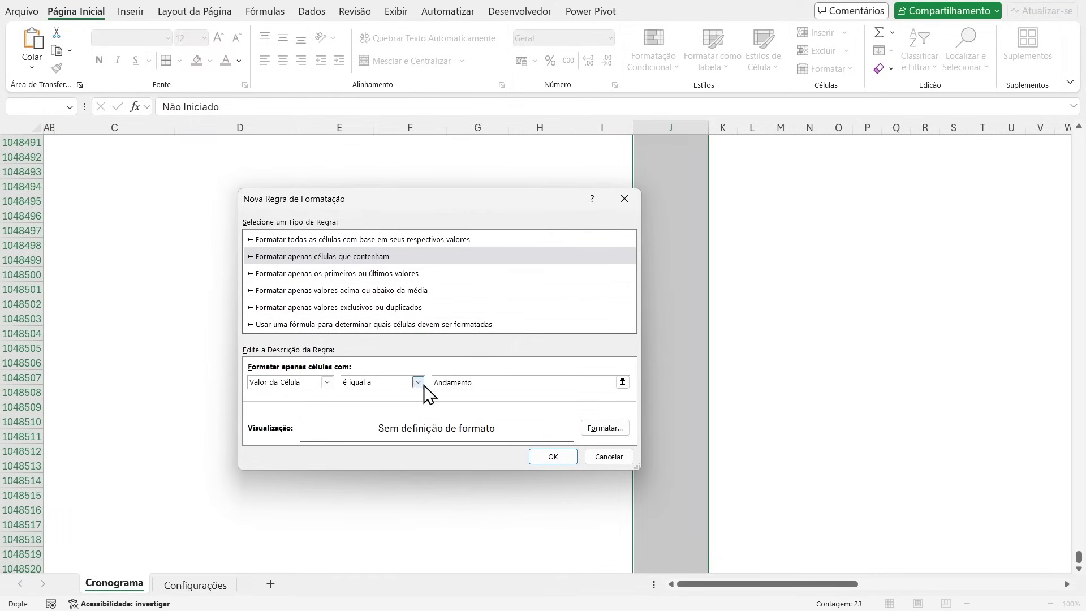
Step: Format the Andamento rule's text as bold in the dark blue Ênfase 1 theme colour and save the rule
click(603, 428)
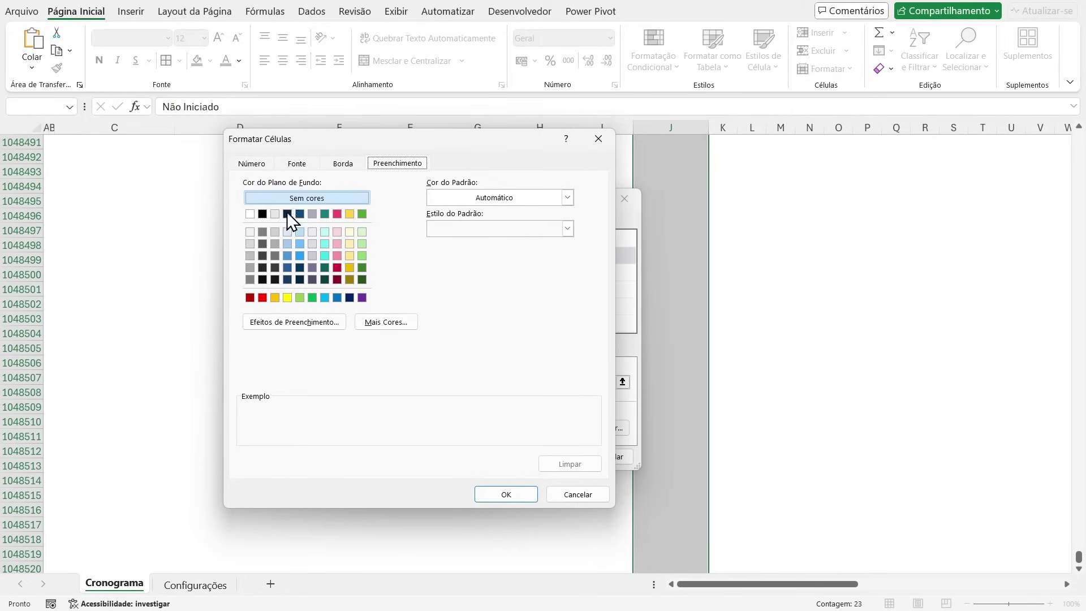
click(295, 198)
click(298, 164)
click(496, 285)
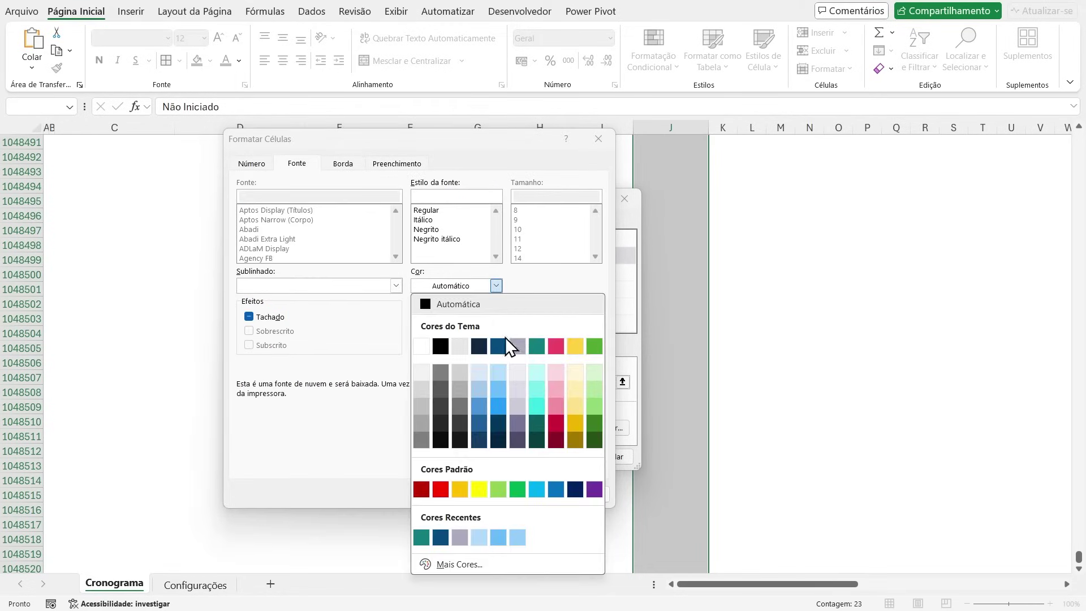
click(497, 347)
click(425, 229)
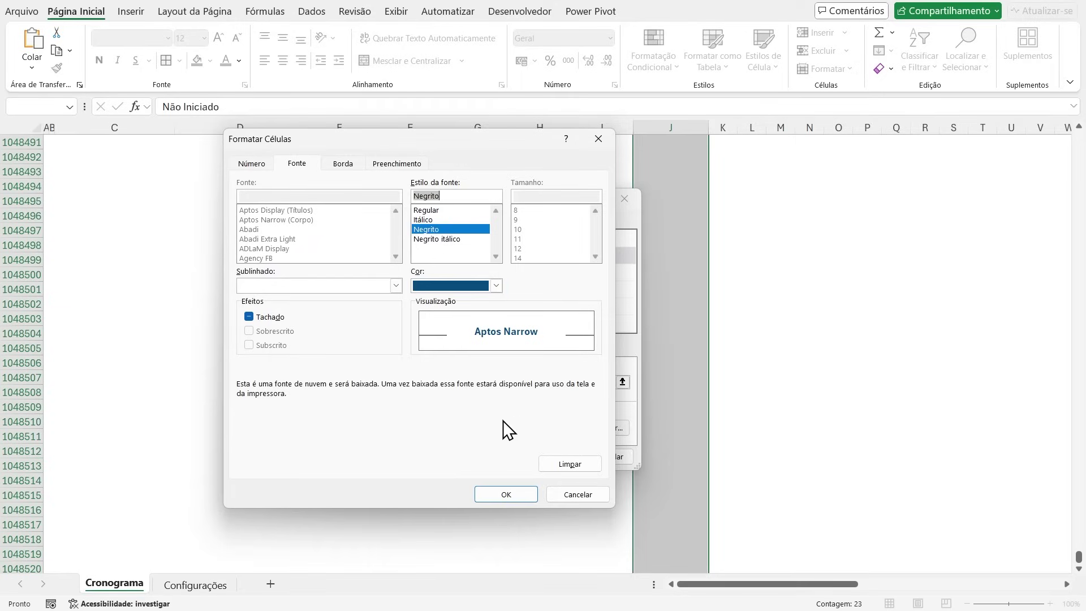
click(511, 500)
click(551, 456)
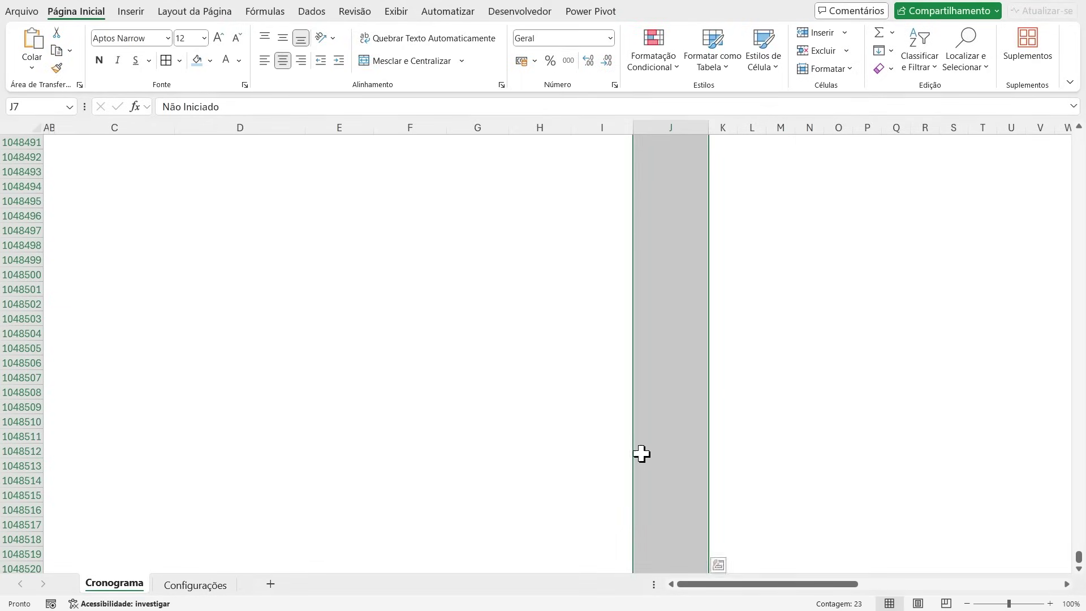
Step: Examine the formatting of the Andamento entries in the schedule's Status column
scroll(905, 396, up, 2)
click(780, 407)
key(ctrl+Up)
key(Left)
key(Left)
key(Left)
key(Down)
key(Down)
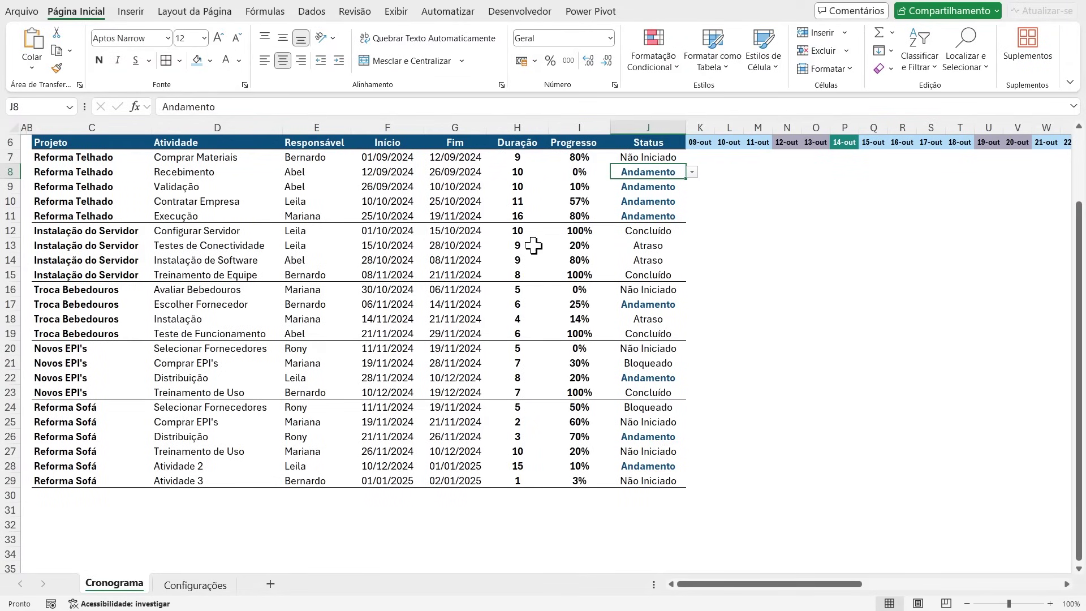
drag(642, 172, 644, 211)
click(640, 172)
scroll(659, 226, up, 2)
click(692, 253)
click(656, 298)
scroll(648, 240, down, 1)
scroll(648, 239, up, 1)
click(648, 240)
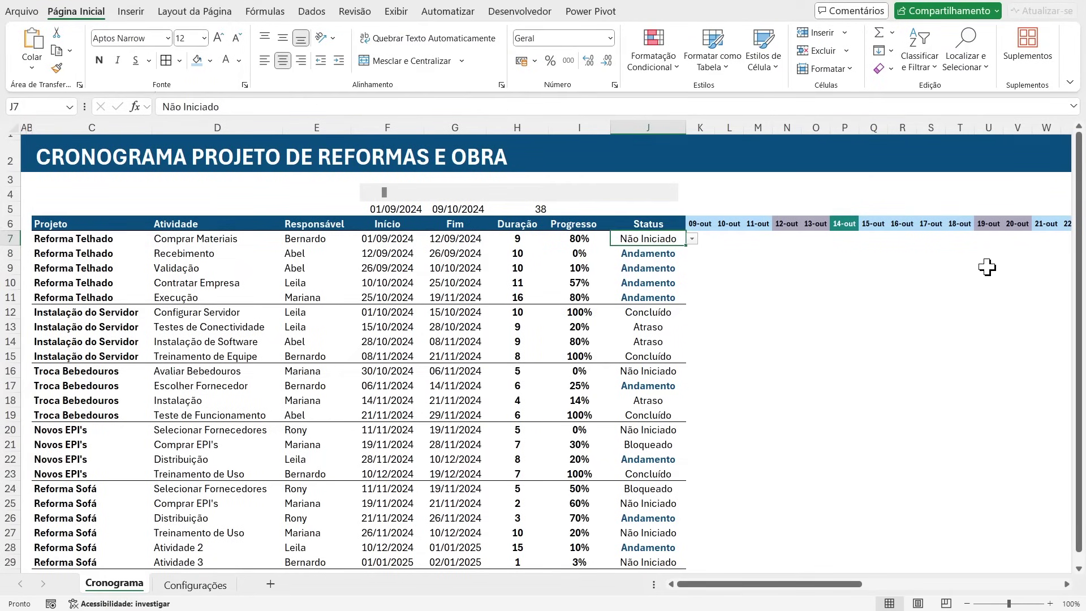
key(Down)
key(Up)
key(Up)
key(Down)
key(Down)
key(Down)
key(Down)
key(Down)
key(Down)
key(Down)
key(Up)
key(Up)
key(Up)
key(Up)
key(Up)
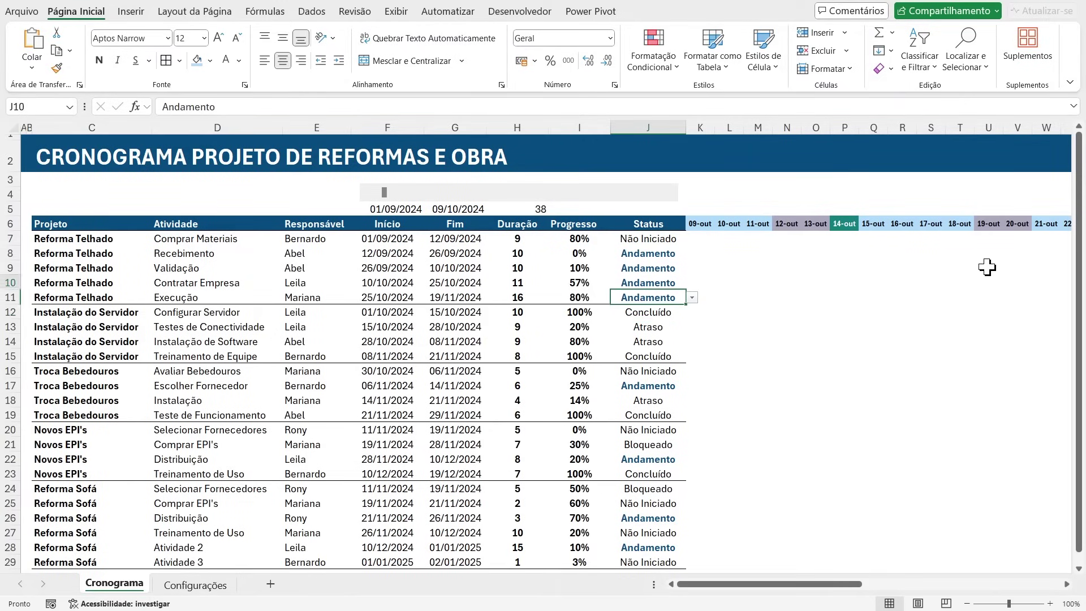
key(Up)
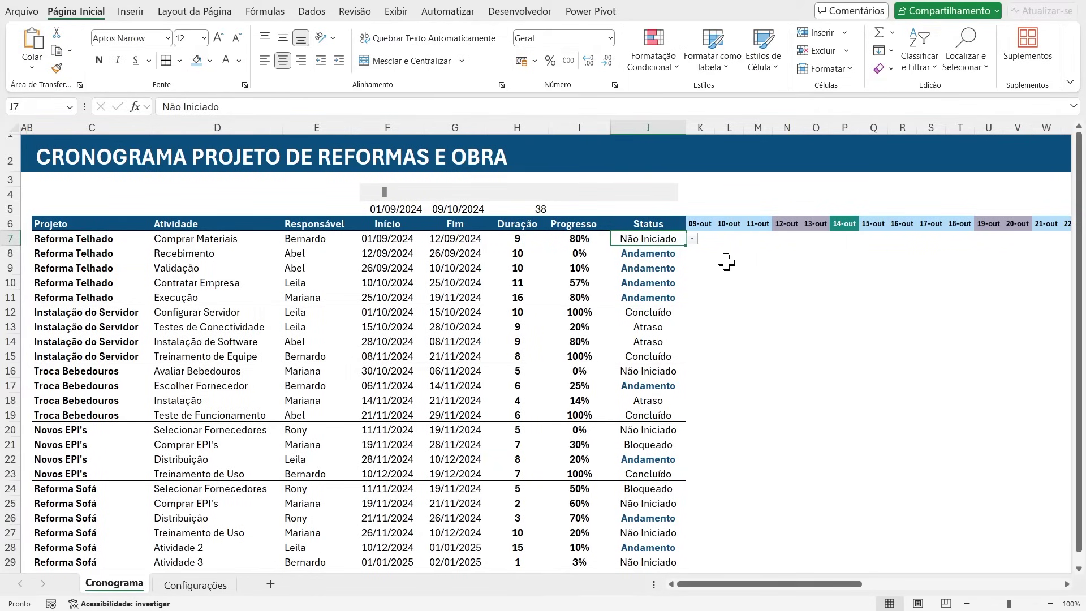
Step: Make the Status column's text bold from J7 down to the last row of the sheet
key(ctrl+shift+Down)
key(ctrl+shift+Down)
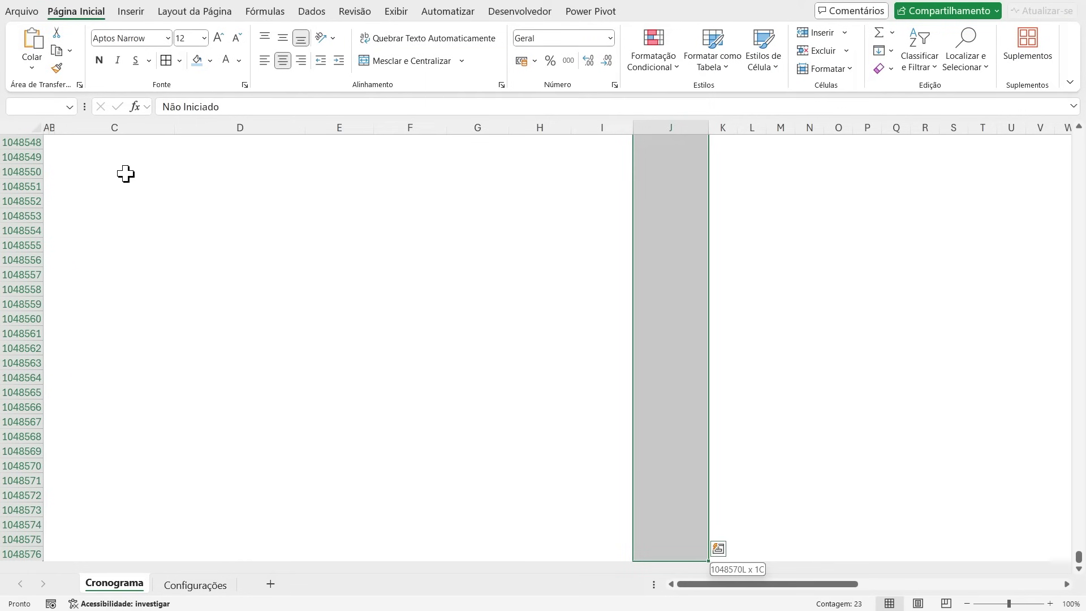
click(99, 62)
key(ctrl+BackSpace)
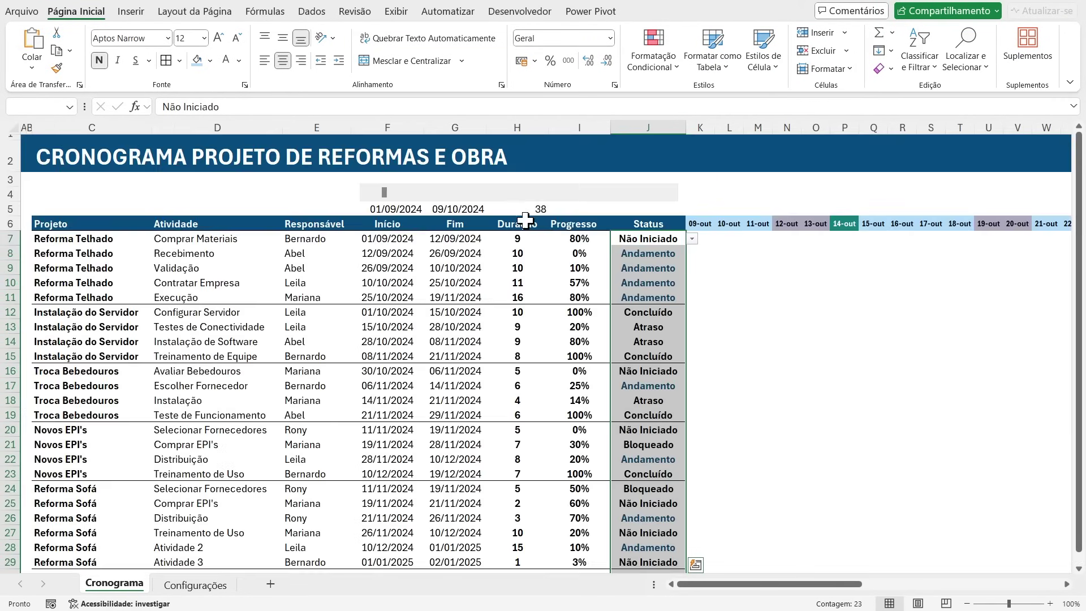
click(647, 238)
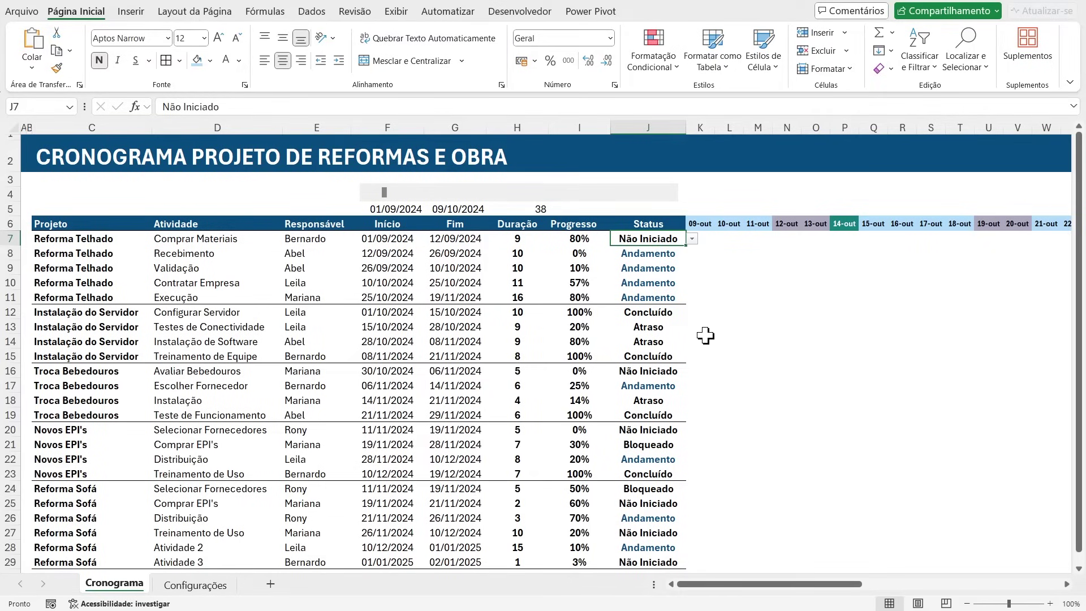
click(657, 313)
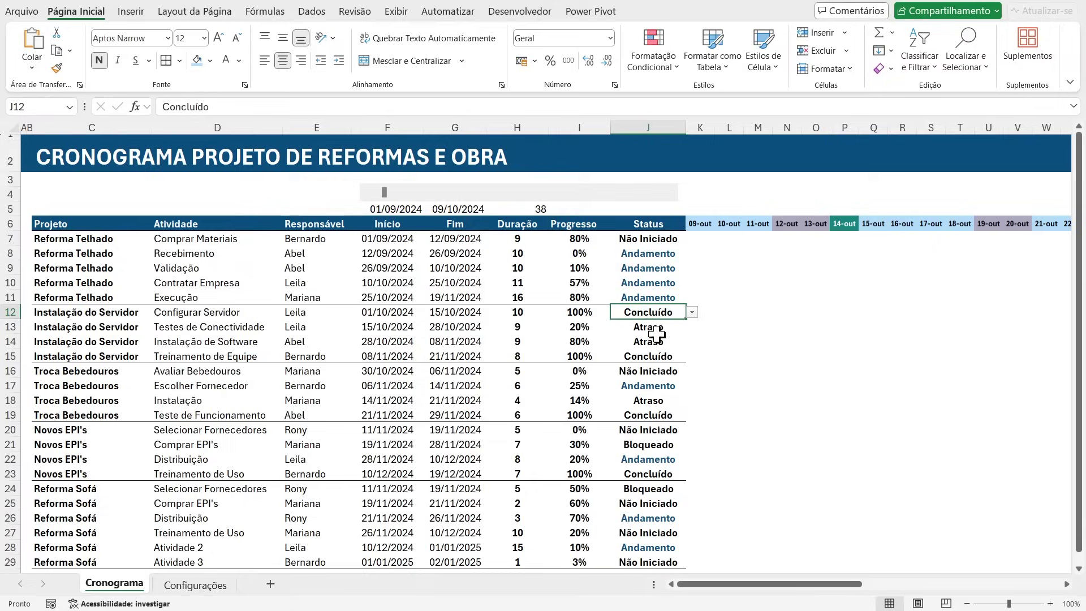
Step: Start a conditional formatting rule for the Status column from J7 to the last row, matching cell values equal to Concluído
click(648, 238)
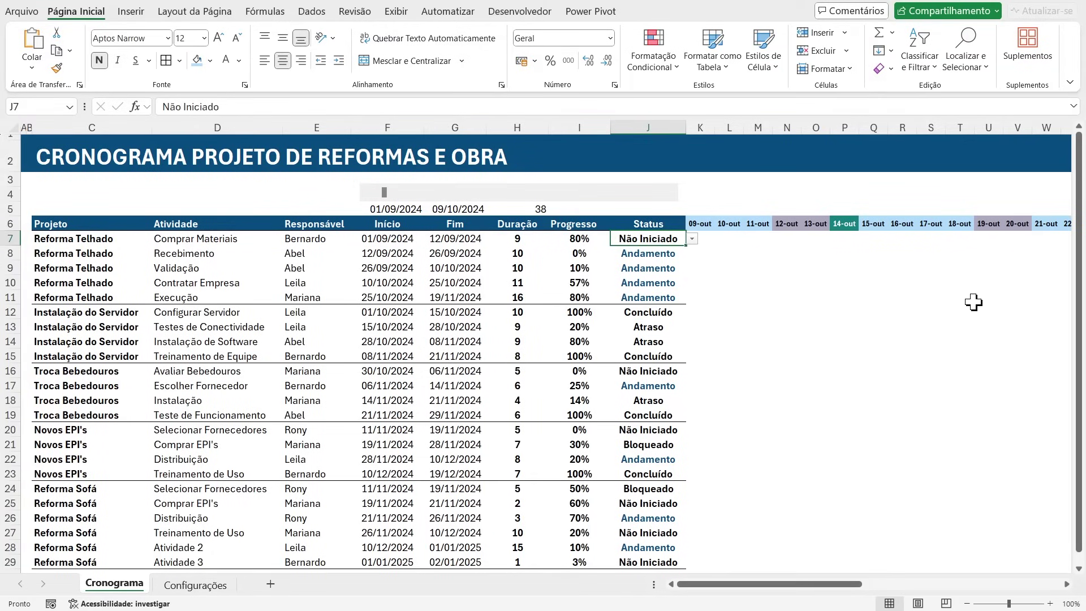
key(ctrl+shift+Down)
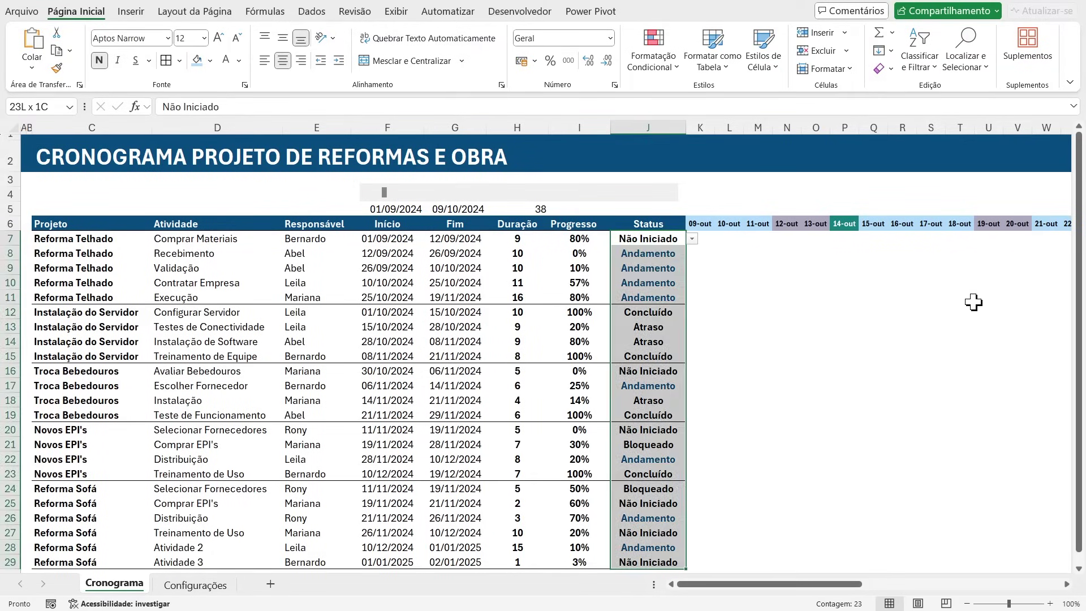
key(ctrl+shift+Down)
click(671, 73)
click(692, 237)
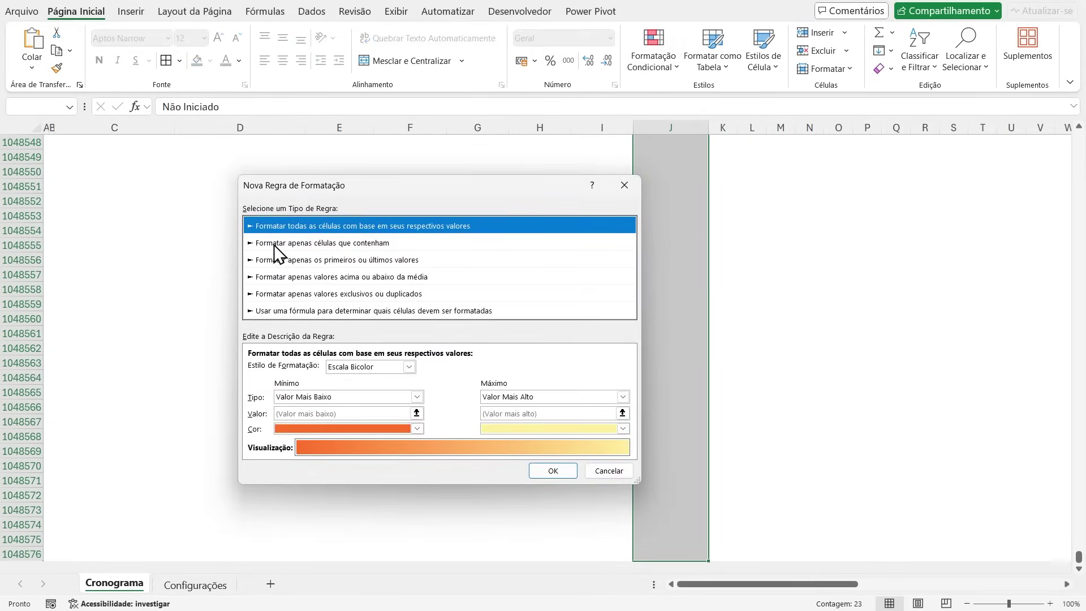
click(300, 244)
click(383, 370)
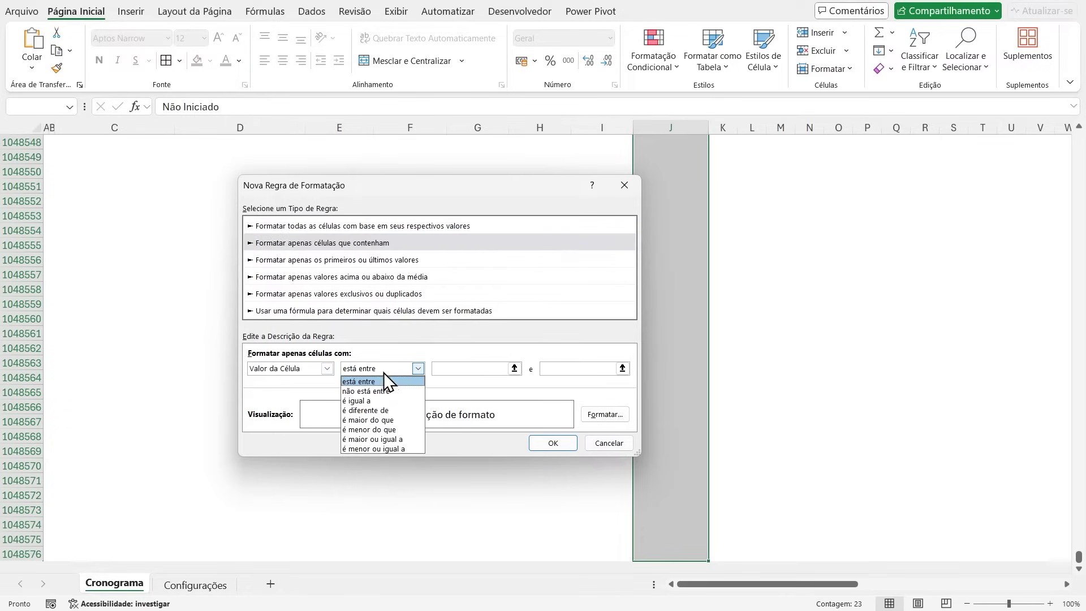
click(388, 396)
click(438, 370)
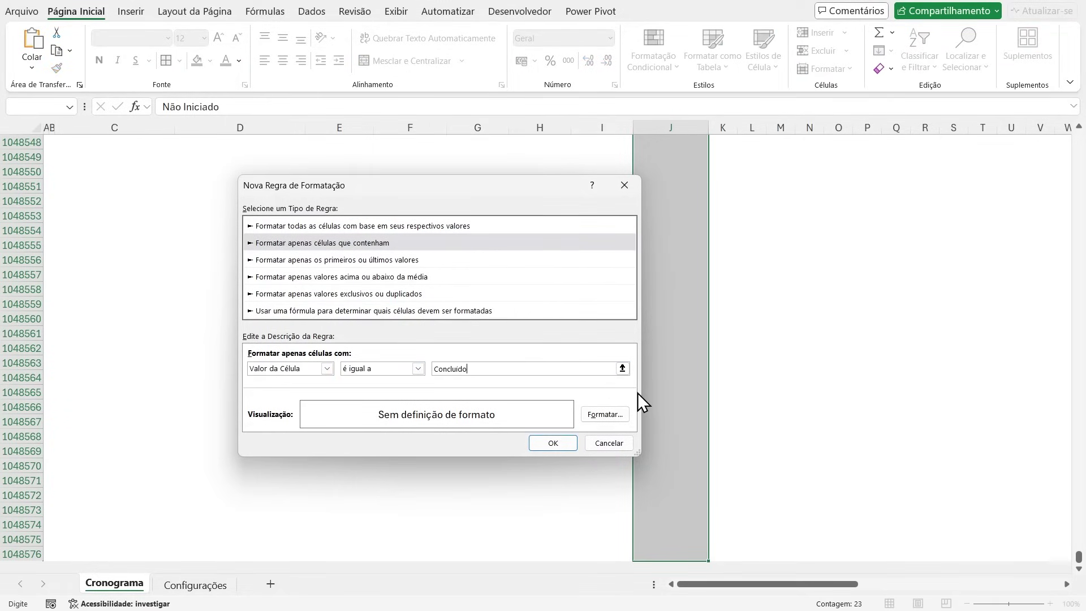
Step: Give the Concluído rule a solid teal fill from the theme colours
click(605, 414)
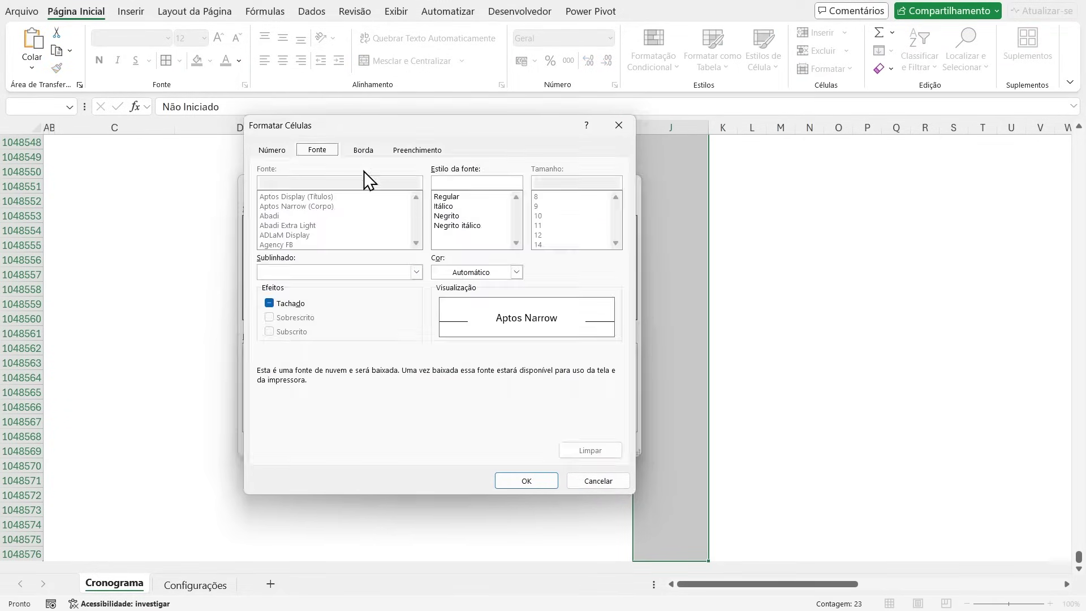
click(418, 150)
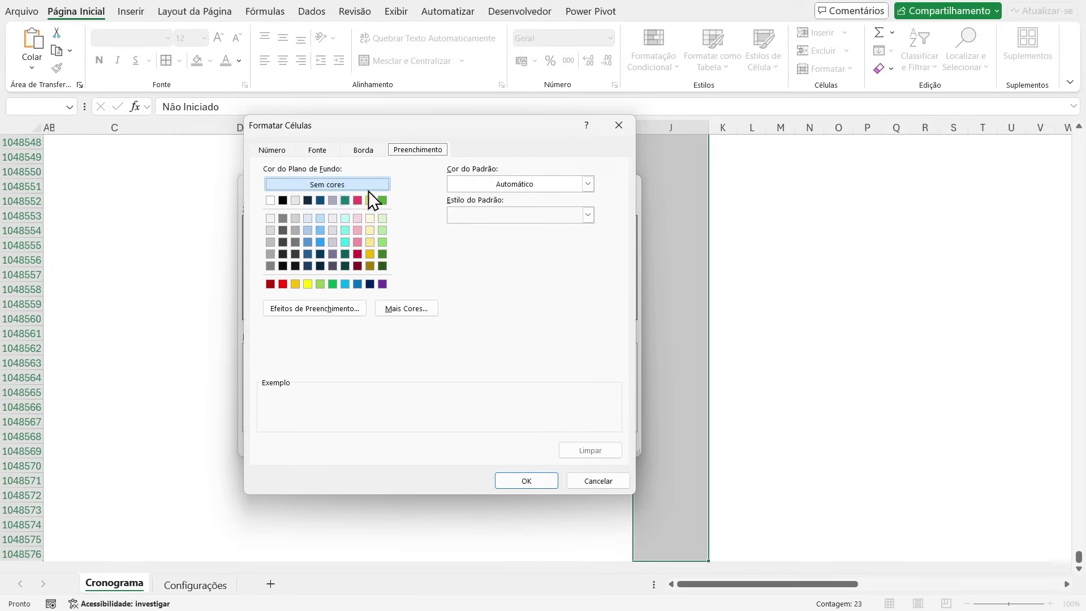
click(344, 200)
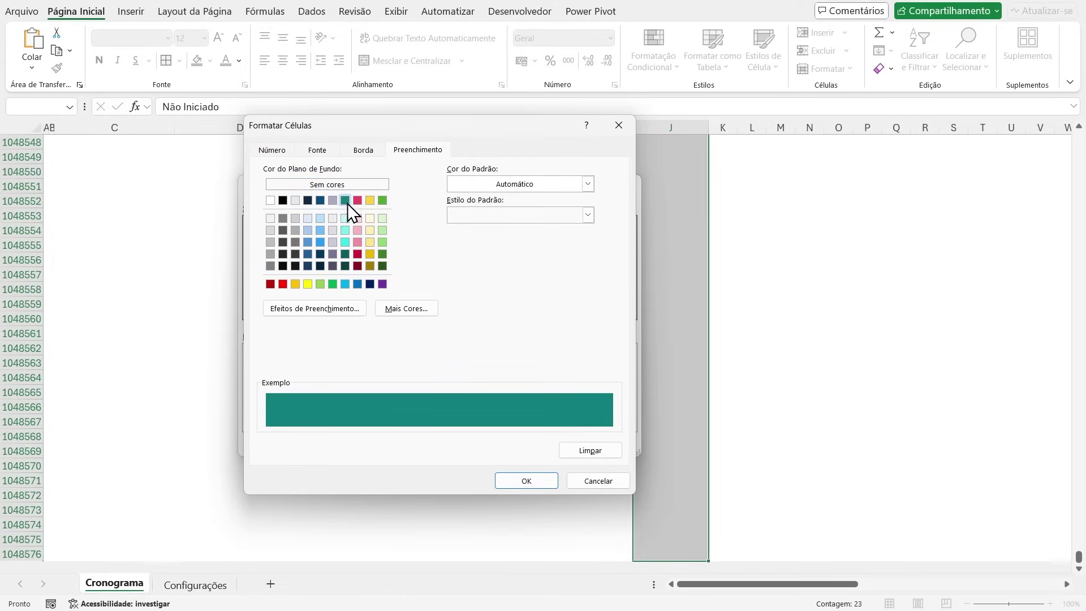
click(526, 481)
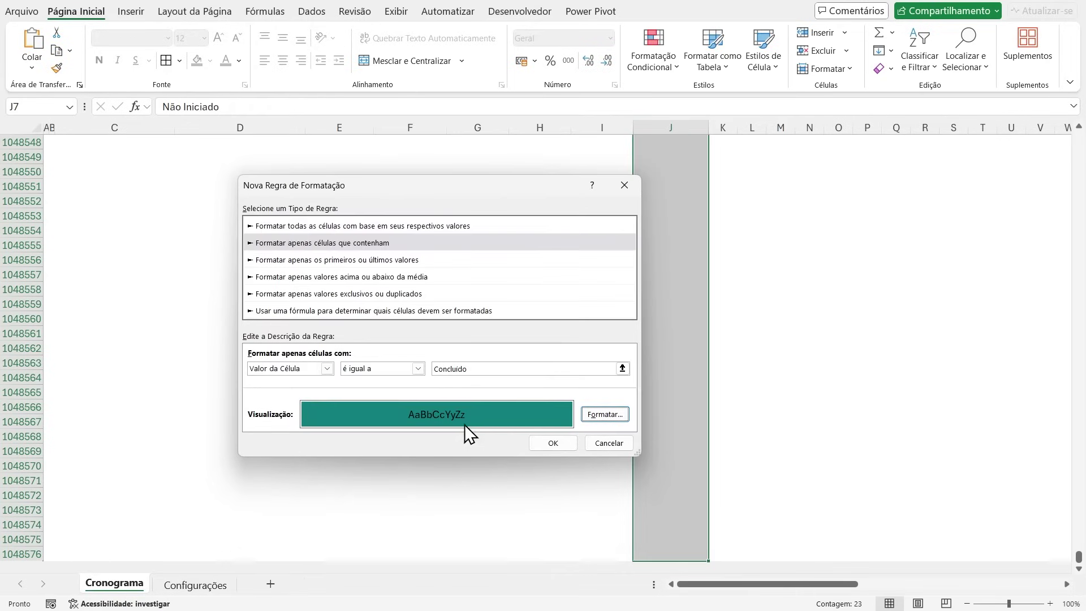
Step: Format the Concluído rule's text as bold white and save the rule
click(600, 418)
click(332, 152)
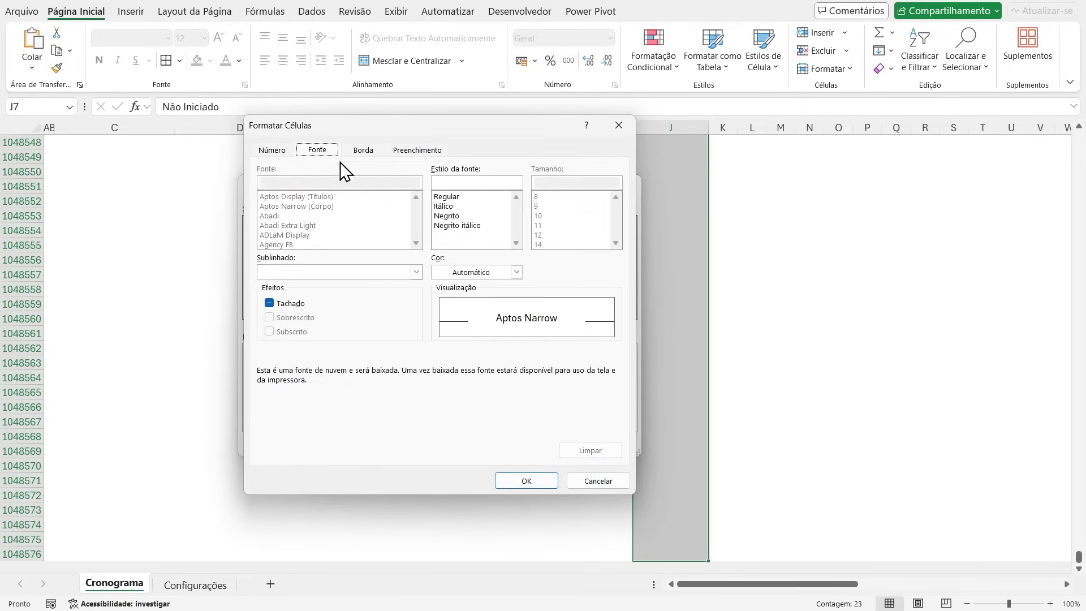
click(451, 216)
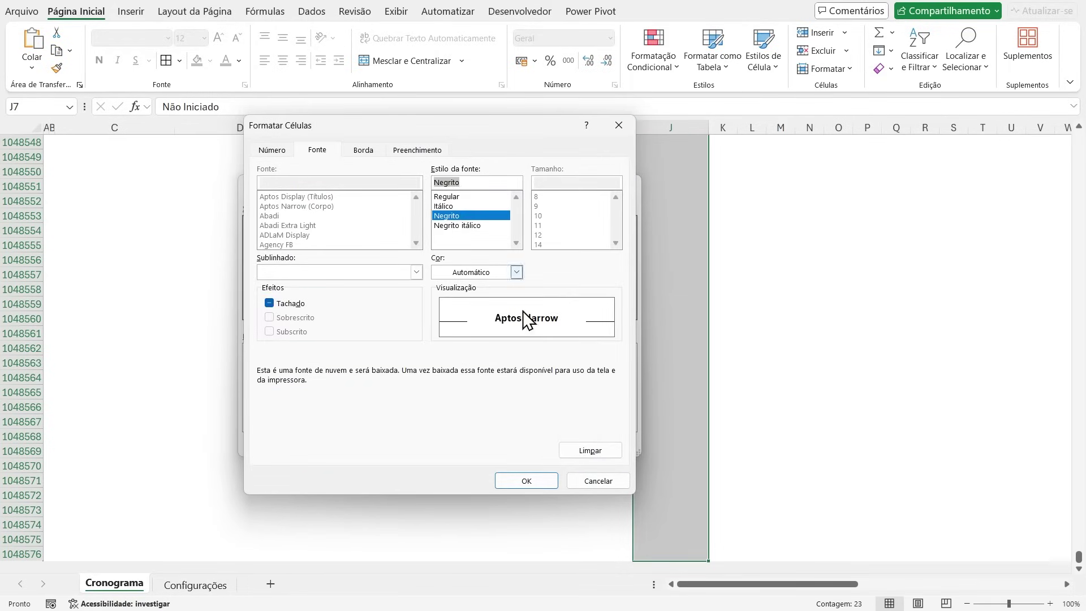
click(516, 272)
click(447, 332)
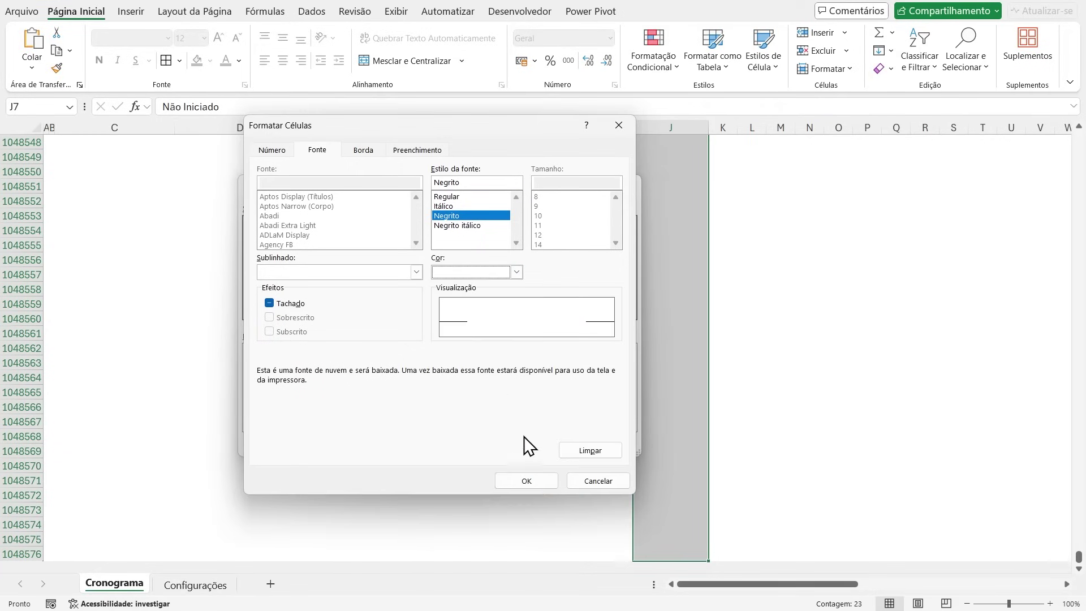
click(526, 480)
click(556, 444)
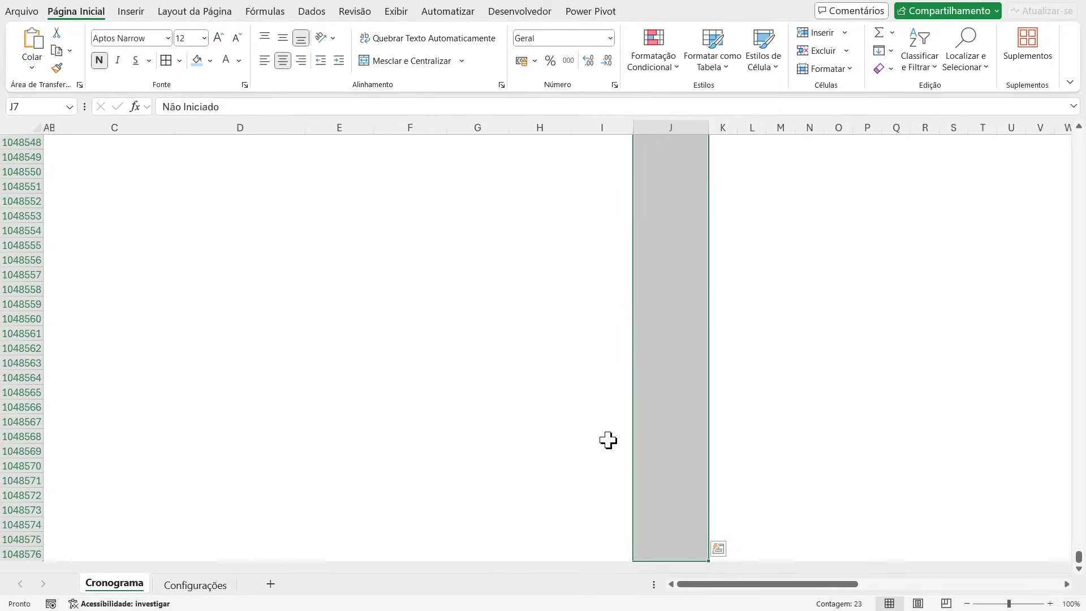
Step: Examine the formatting of the Concluído entries in the schedule's Status column
drag(664, 318, 667, 303)
key(ctrl+Up)
key(ctrl+Up)
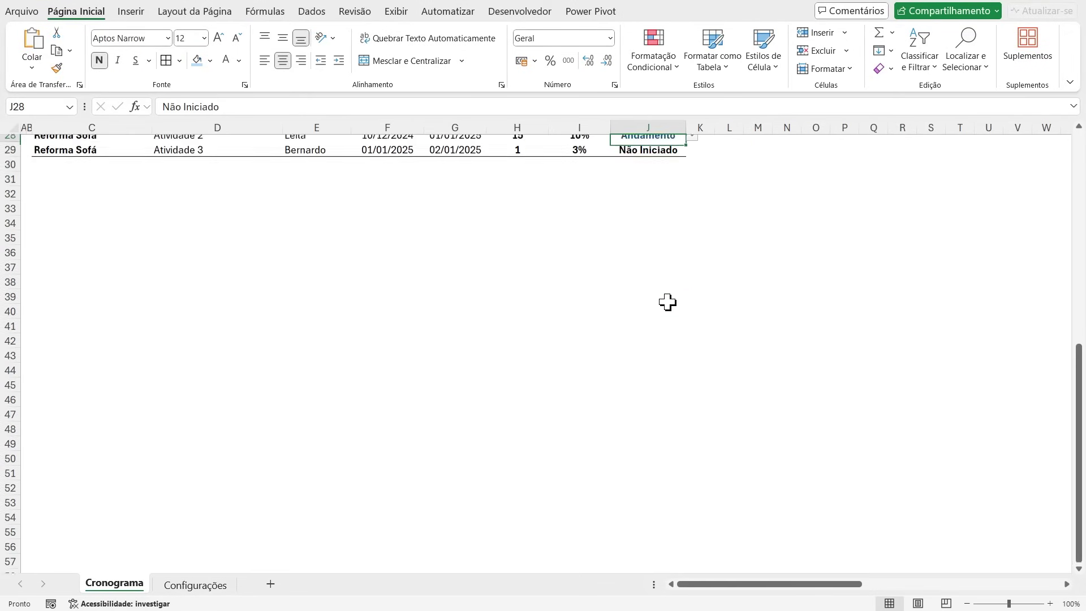
key(Down)
key(Down)
key(Down)
key(Down)
key(Down)
key(Down)
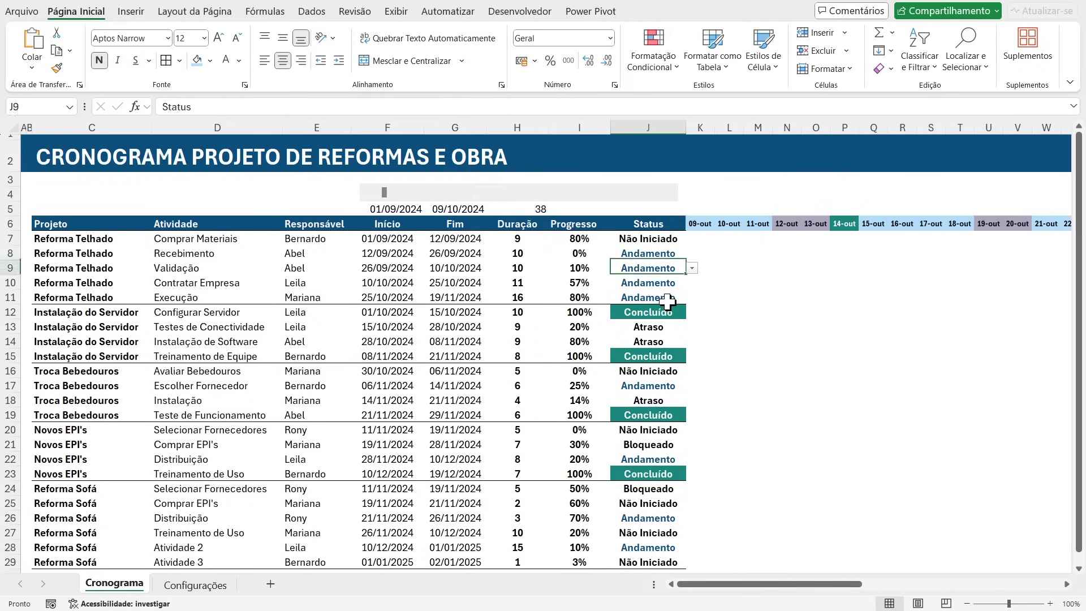
key(Up)
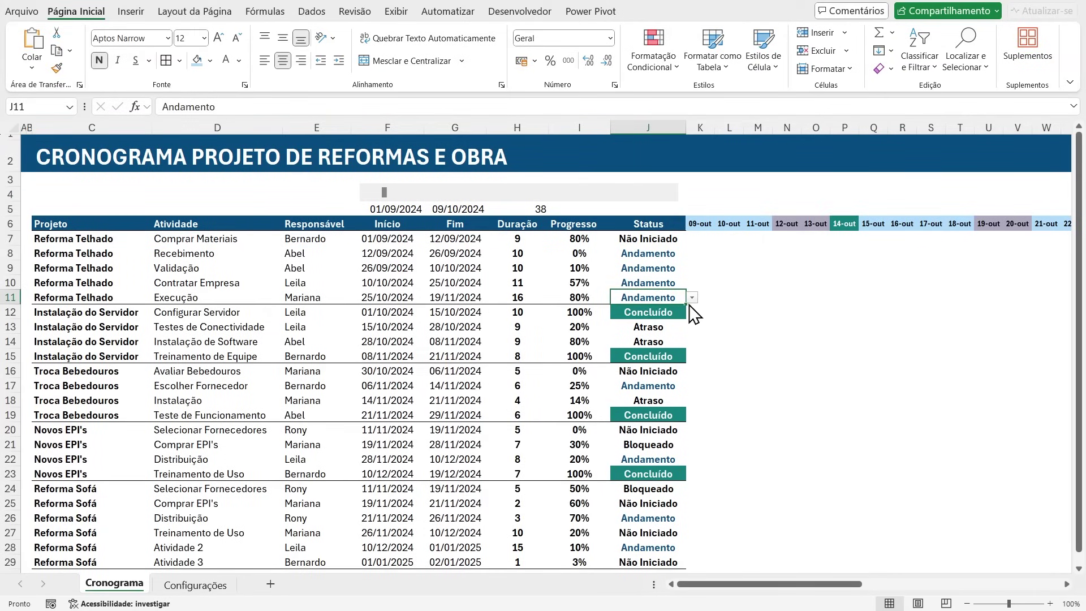
Step: Test the rule by setting the status in J11 to Concluído, and undo that change
click(691, 298)
click(650, 347)
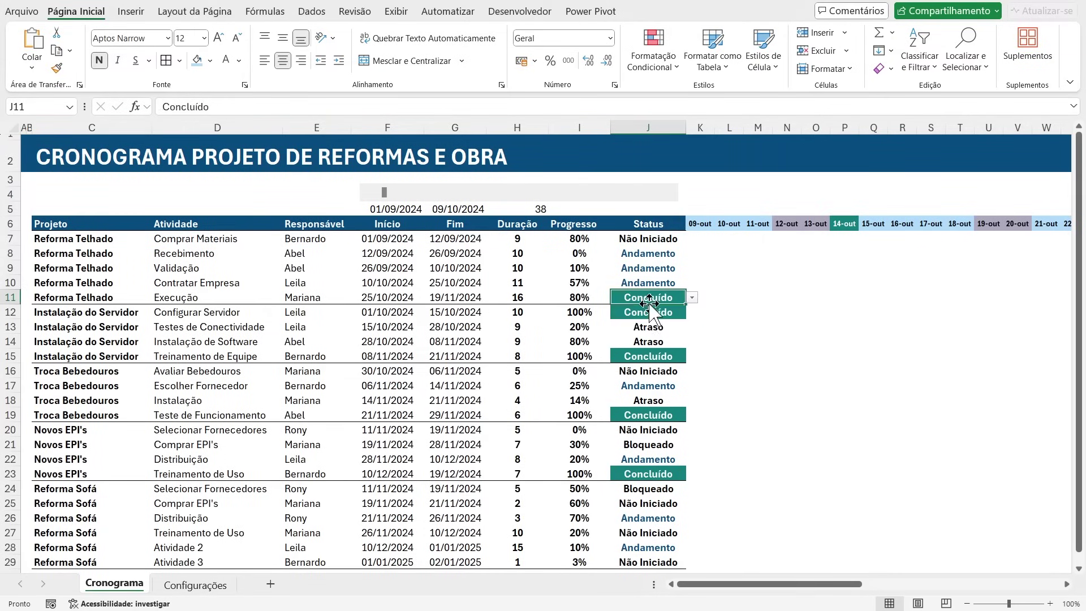
key(ctrl+z)
click(655, 331)
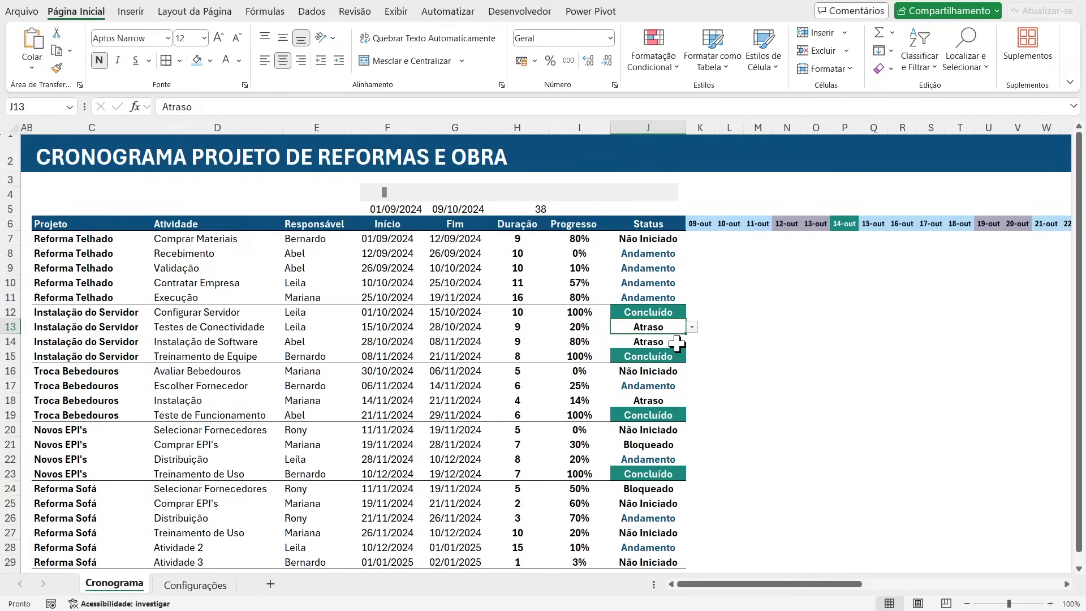
Step: Start a conditional formatting rule for the Status column from J7 to the last row, matching cell values equal to Atraso
click(645, 238)
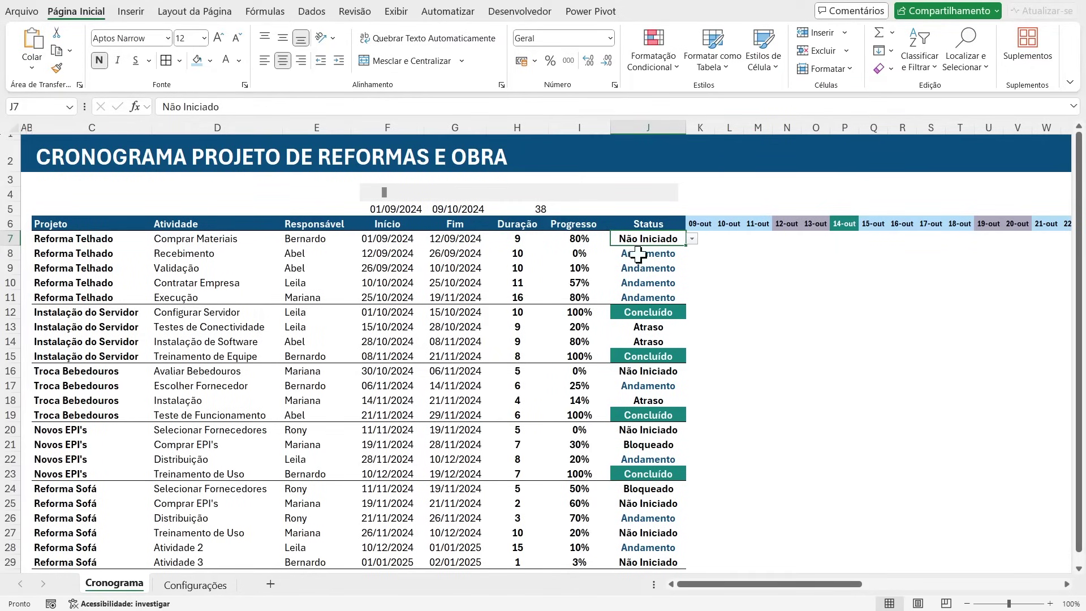
key(ctrl+shift+Down)
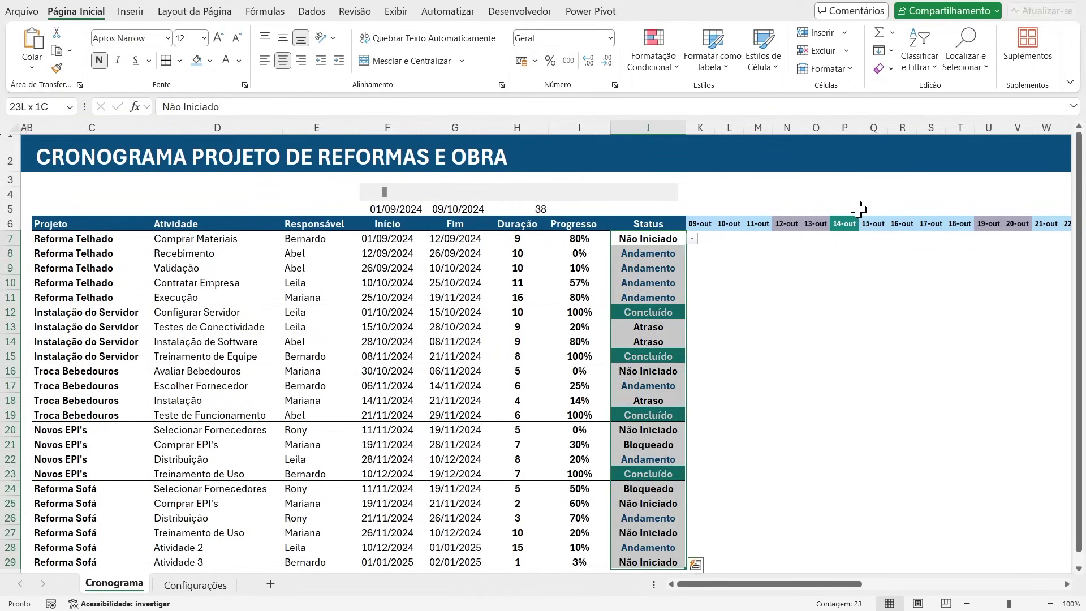
key(ctrl+shift+Down)
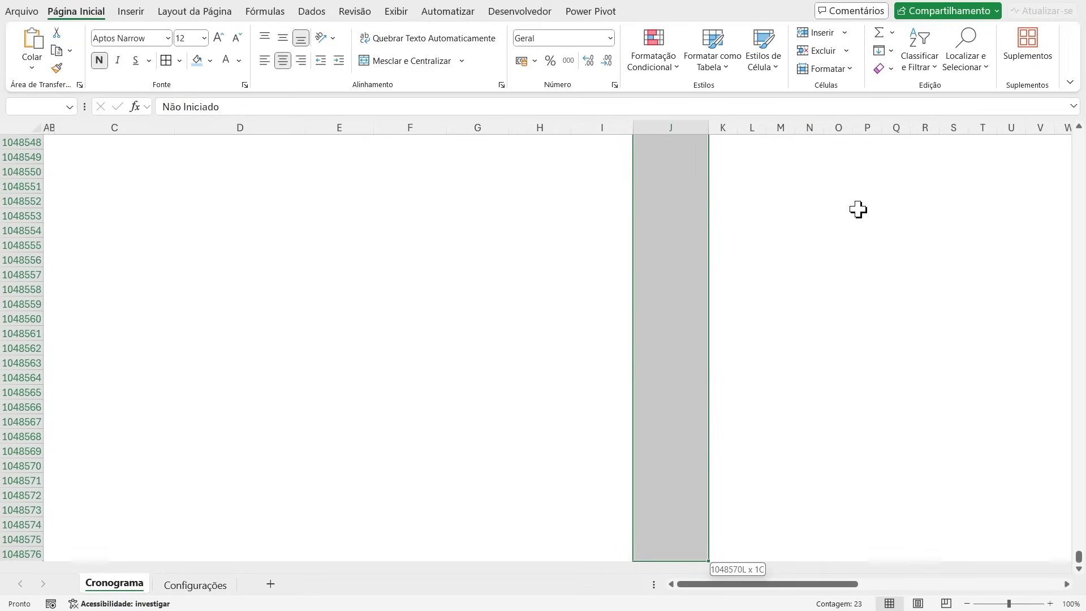
click(656, 72)
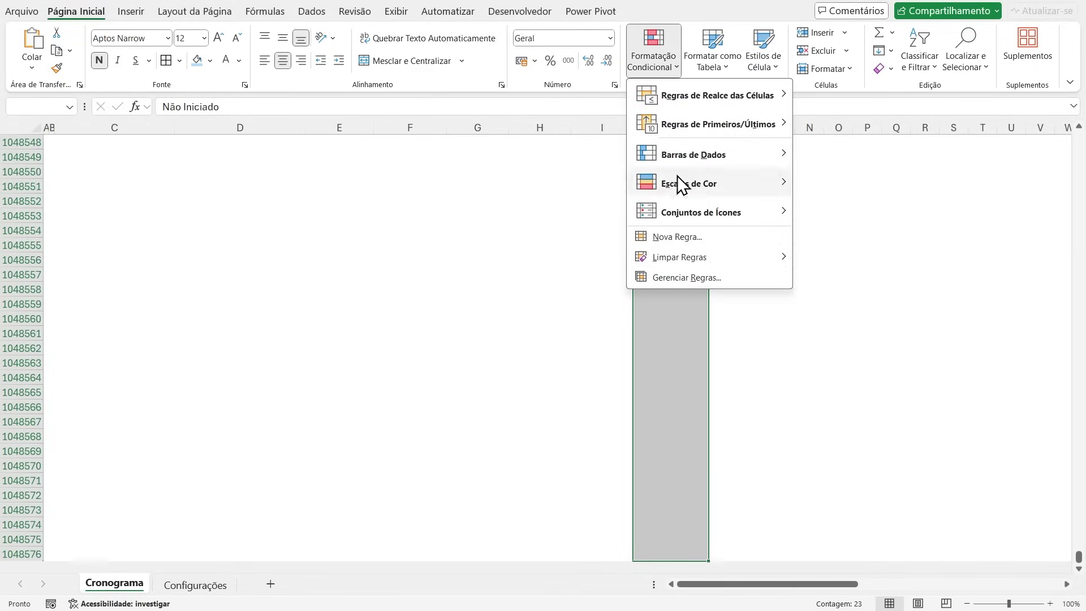
click(678, 237)
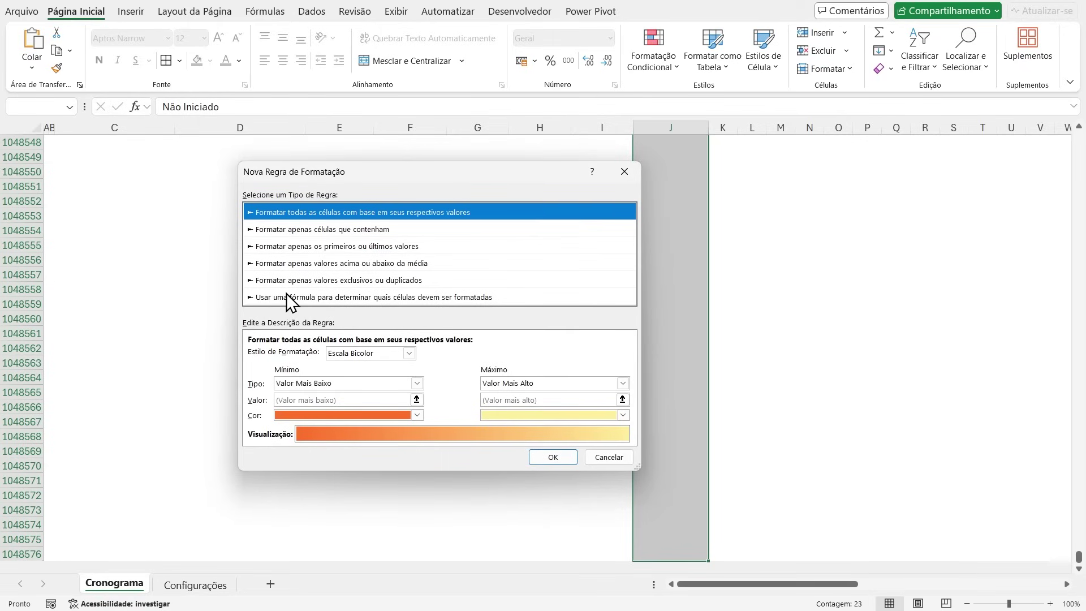
click(293, 230)
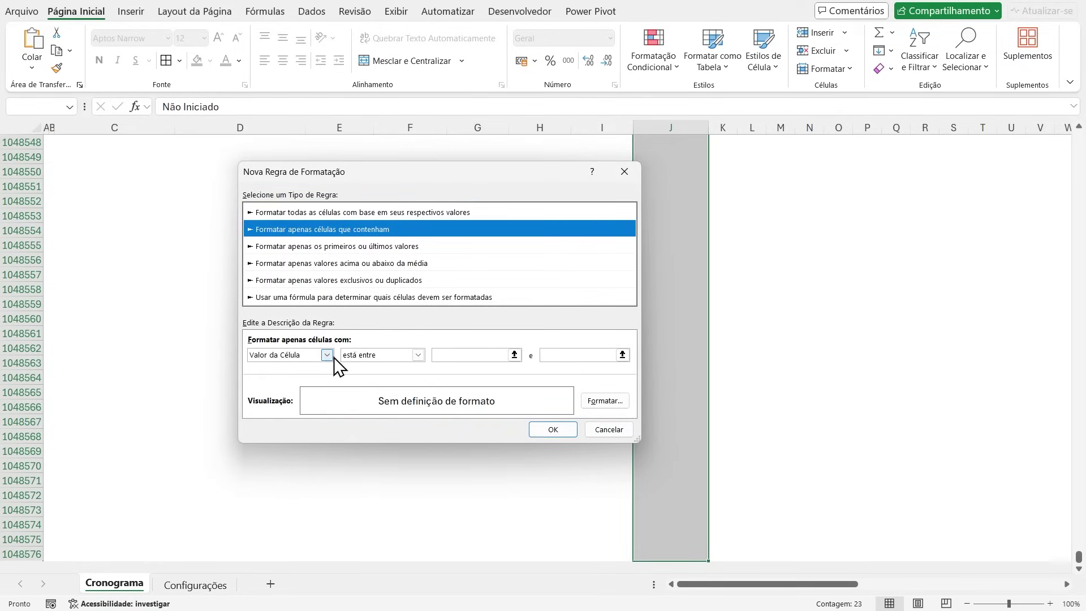
click(400, 356)
click(373, 386)
click(451, 357)
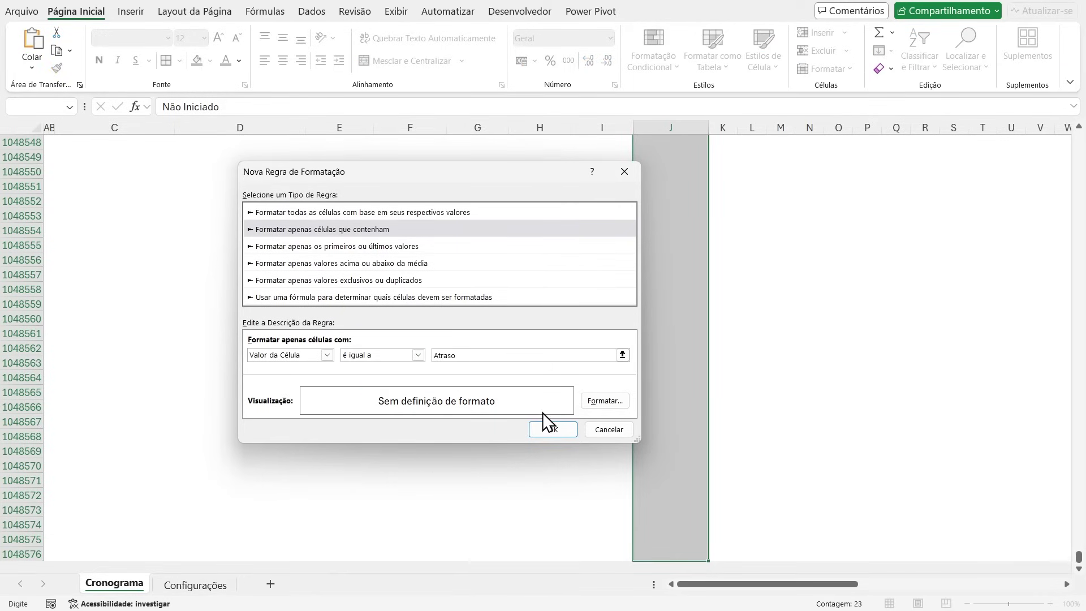
Step: Format the Atraso rule with a solid pink theme fill and bold white text, and save the rule
click(619, 403)
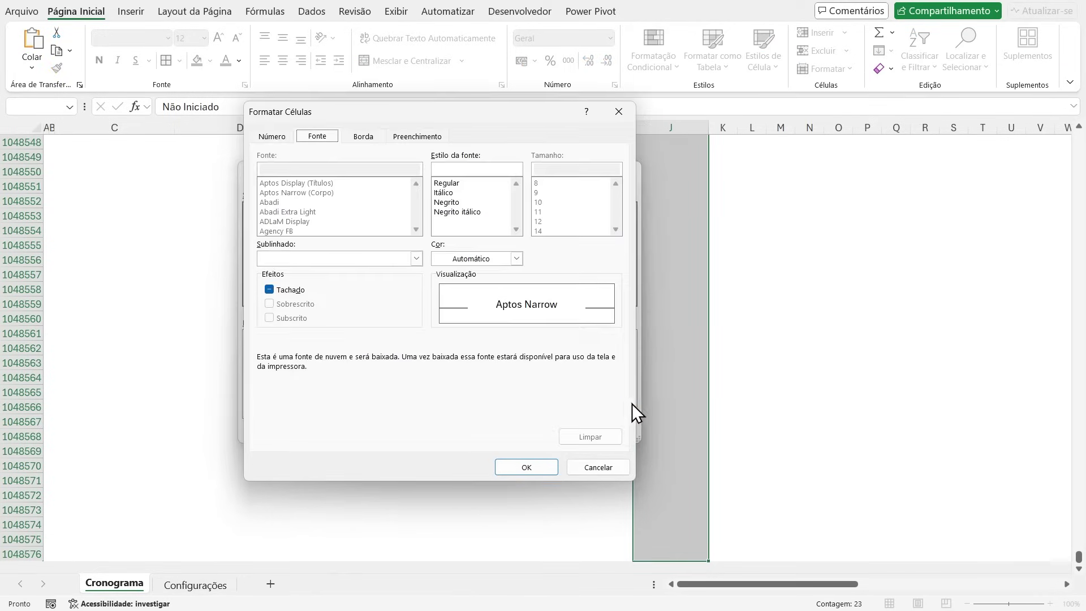
click(422, 140)
click(357, 187)
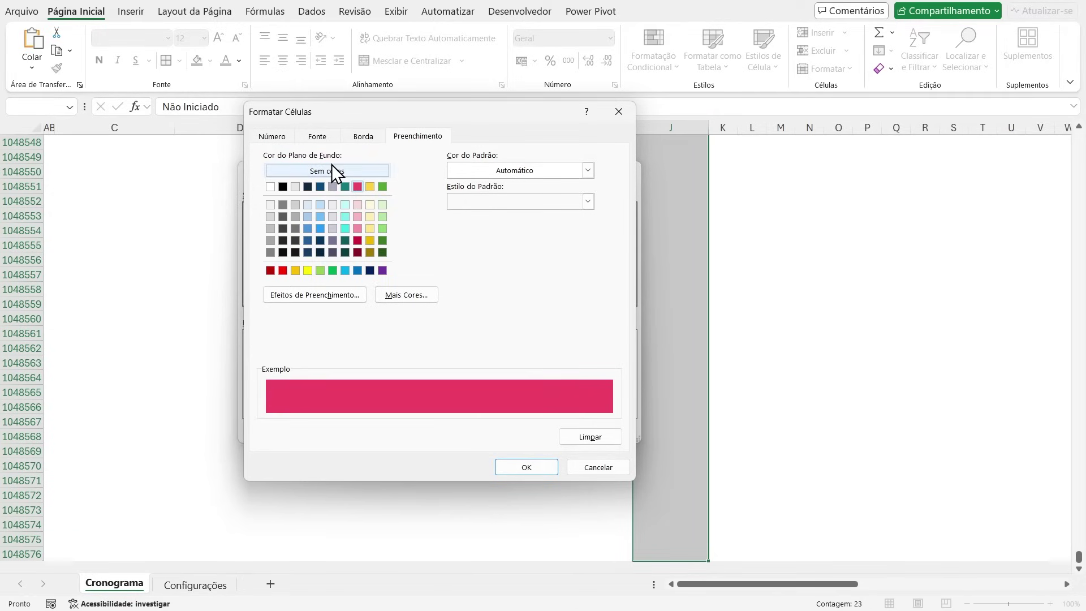
click(318, 136)
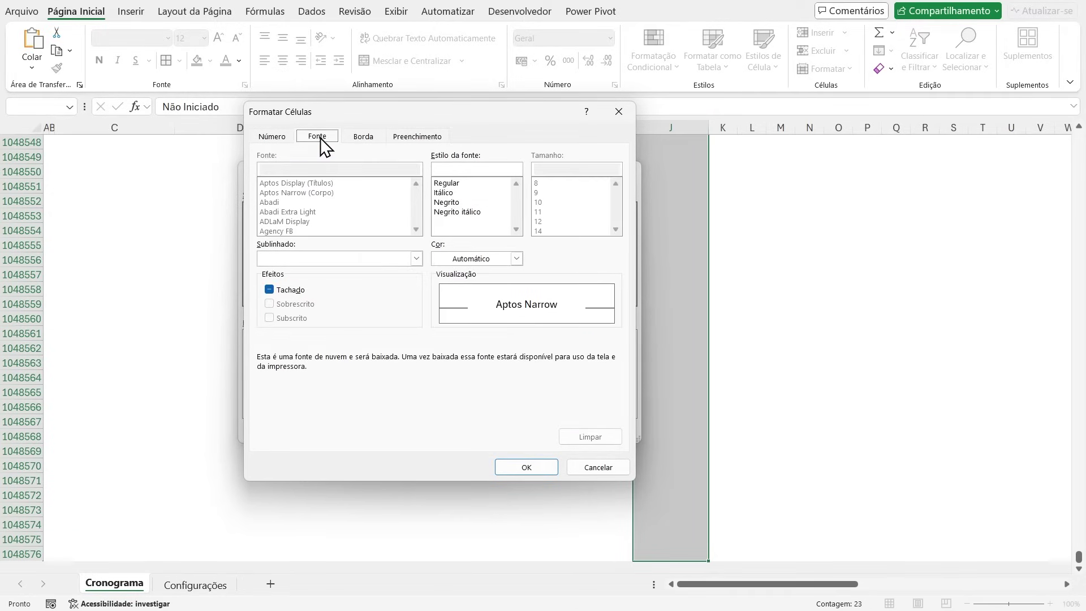
click(448, 202)
click(516, 258)
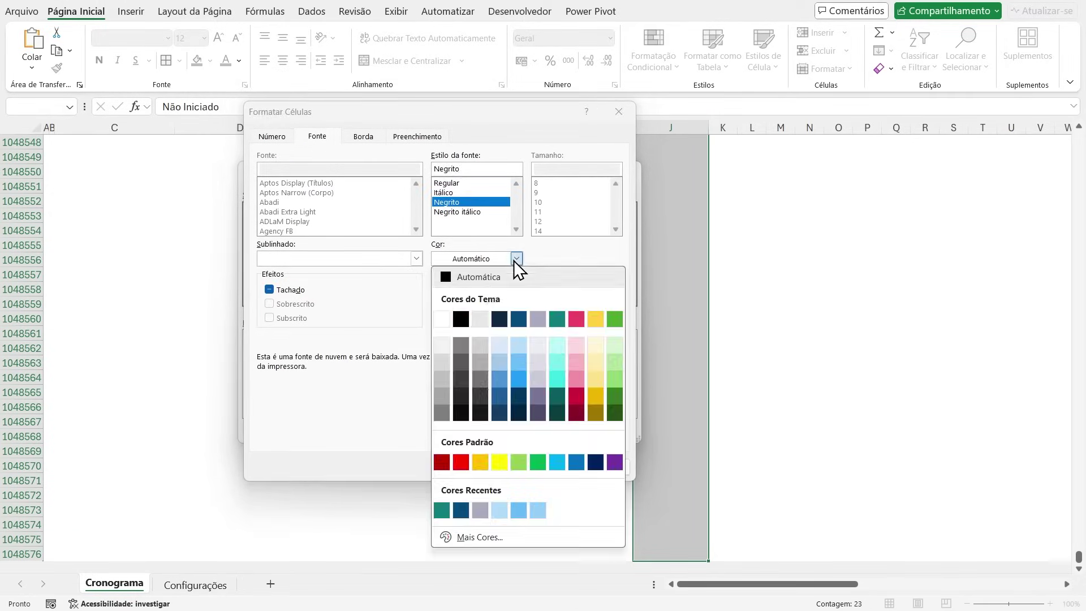
click(441, 319)
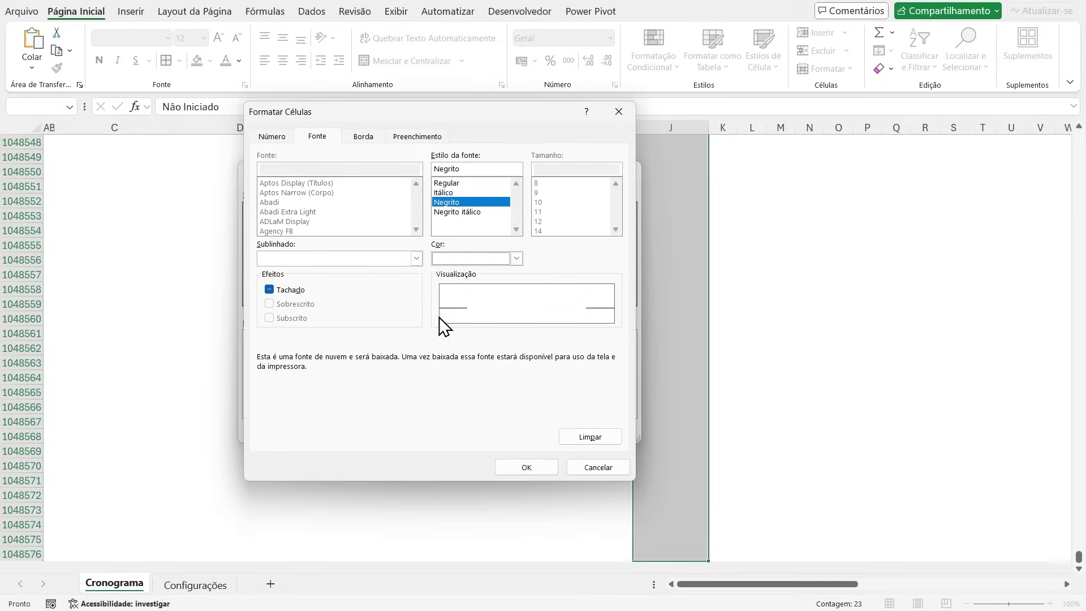
click(531, 463)
click(553, 430)
scroll(644, 320, up, 2)
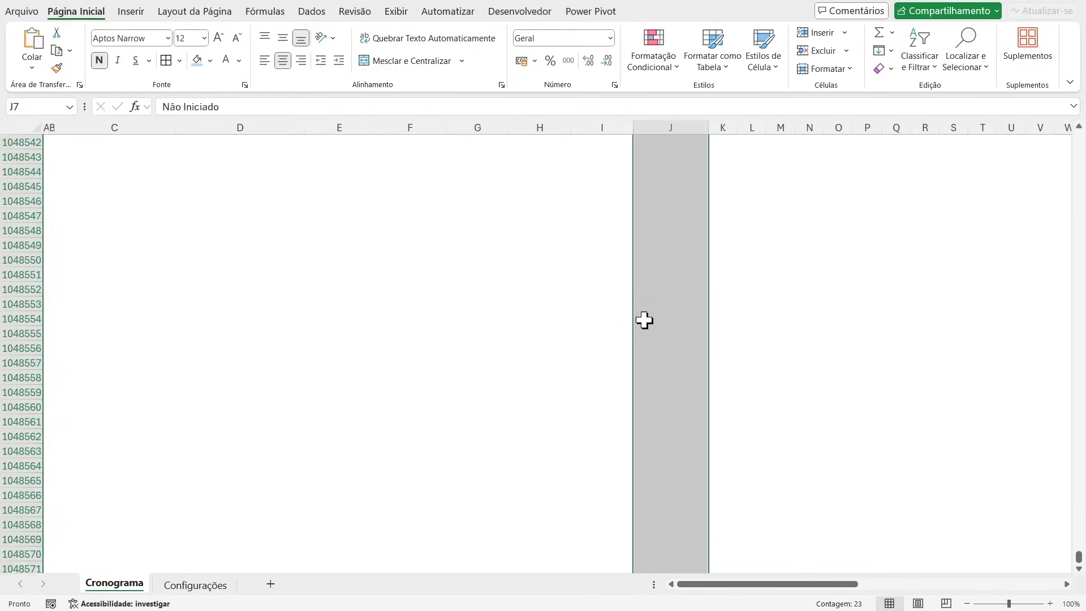
Step: Examine the Atraso and Bloqueado entries in the schedule's Status column
click(659, 273)
key(ctrl+Up)
key(ctrl+Up)
key(Down)
key(Down)
key(Down)
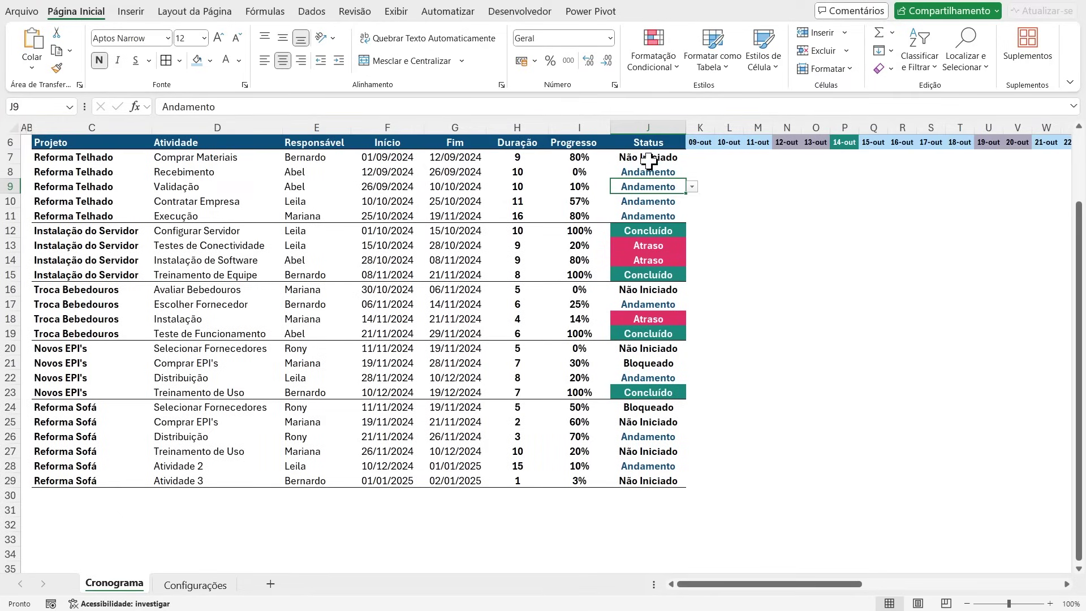
click(659, 366)
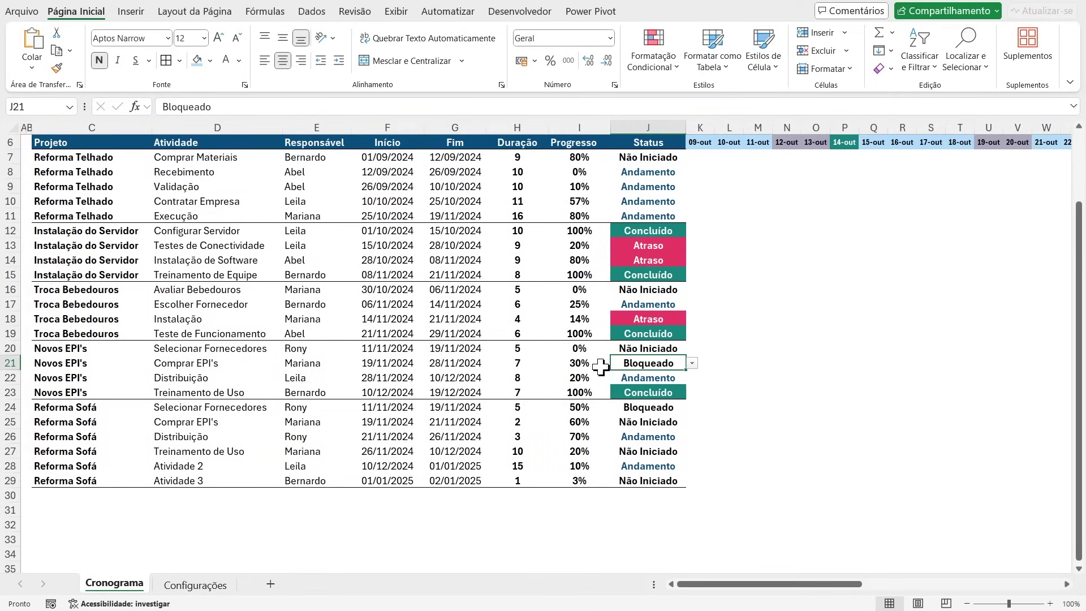
Step: Start a conditional formatting rule for the Status column from J7 to the last row, matching cell values equal to Bloqueado
click(654, 158)
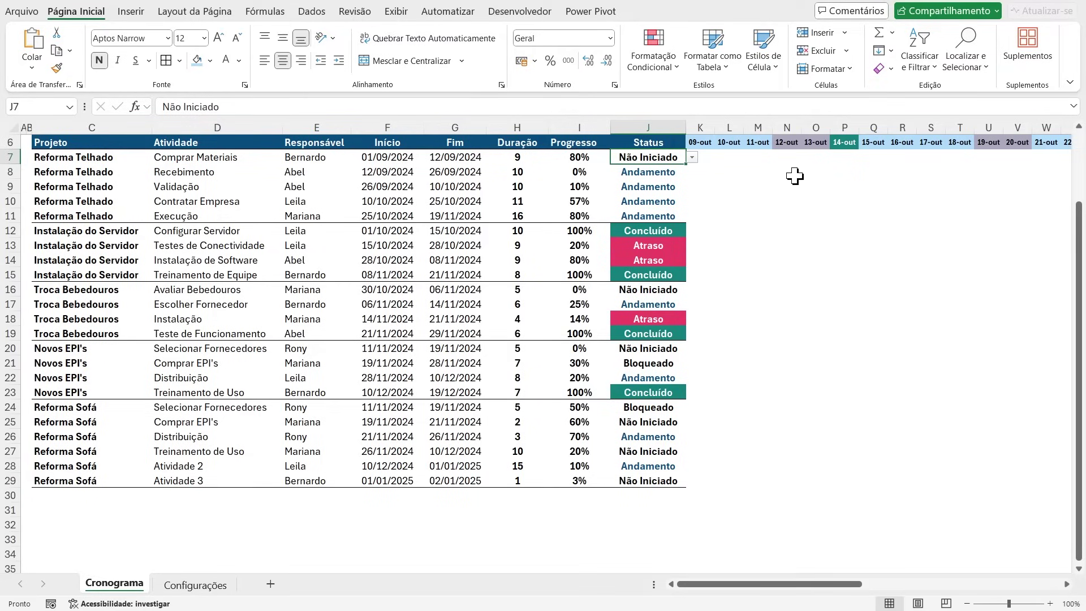
key(ctrl+shift+Down)
key(ctrl+shift+Down)
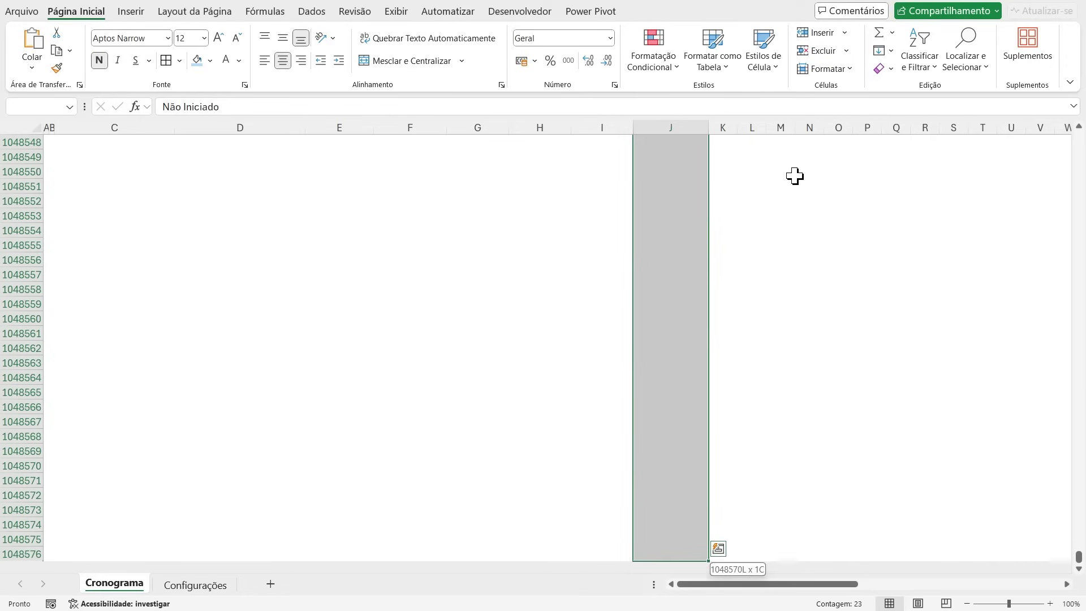
click(666, 62)
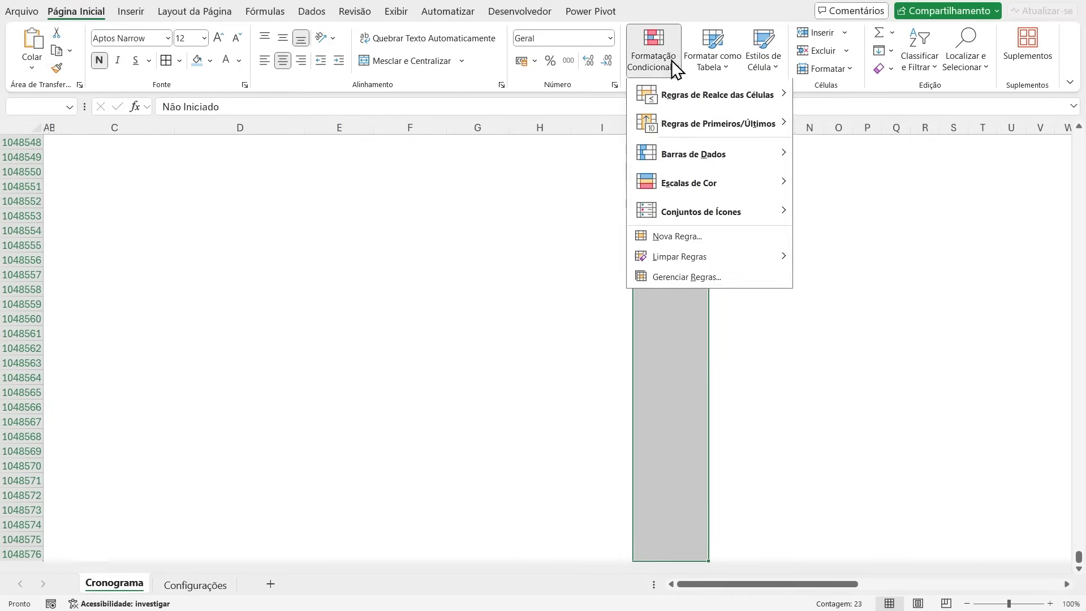
click(692, 237)
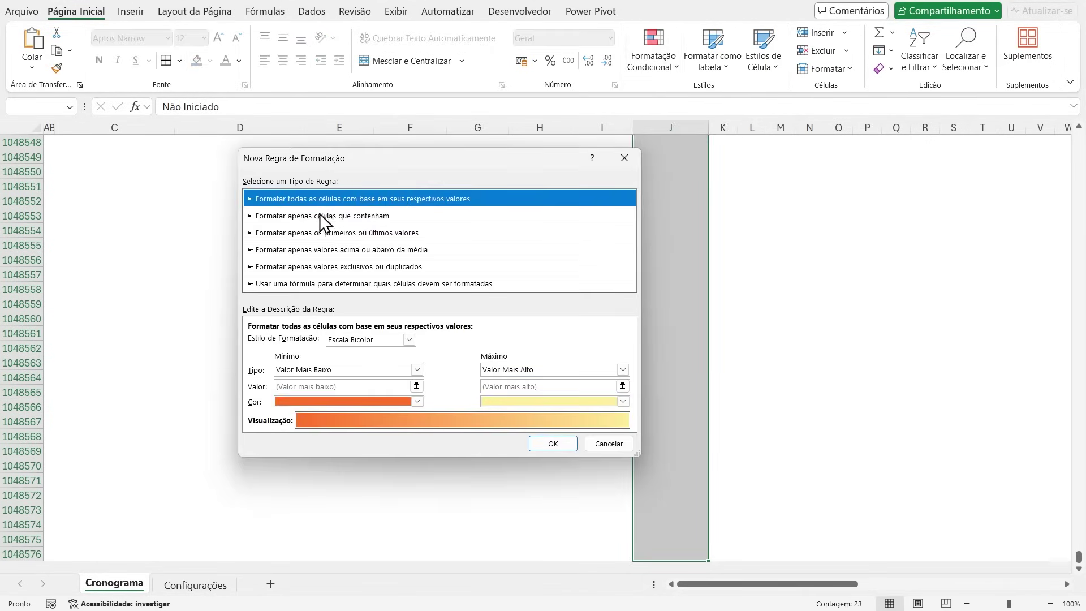
click(300, 217)
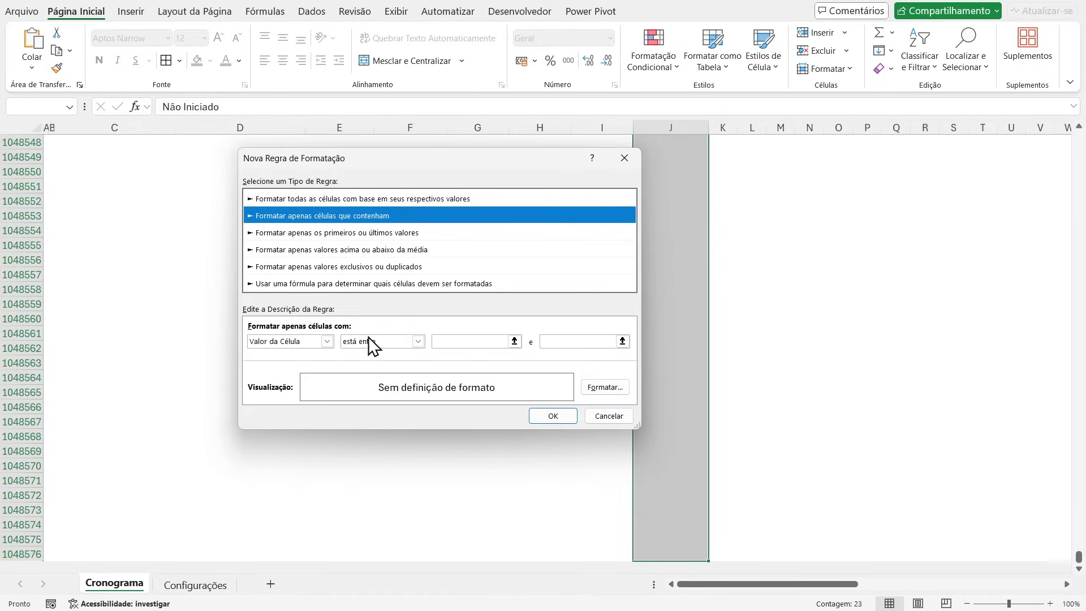
click(418, 341)
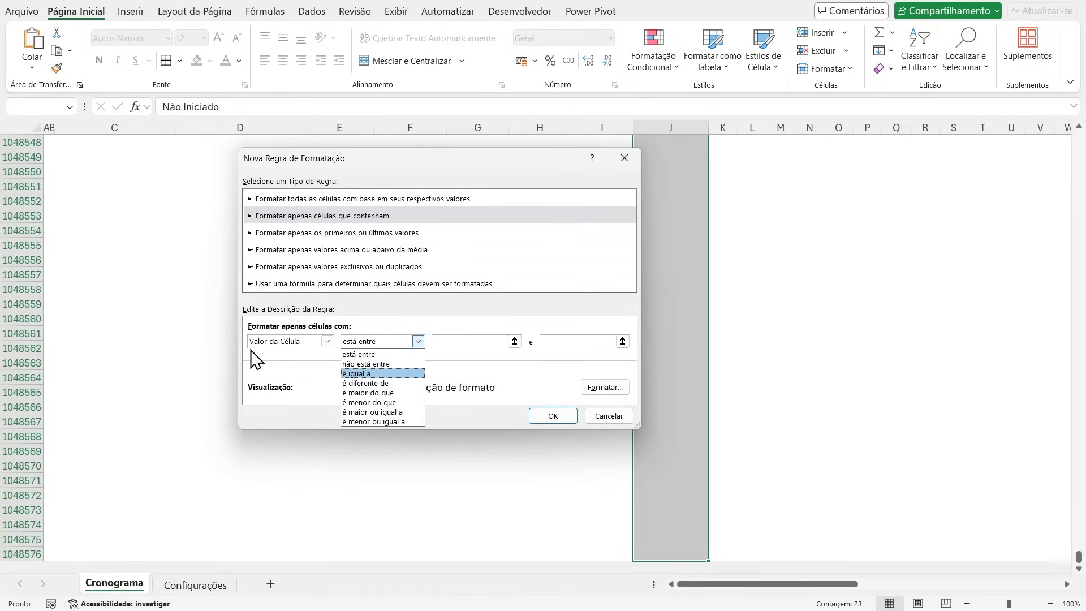
click(368, 373)
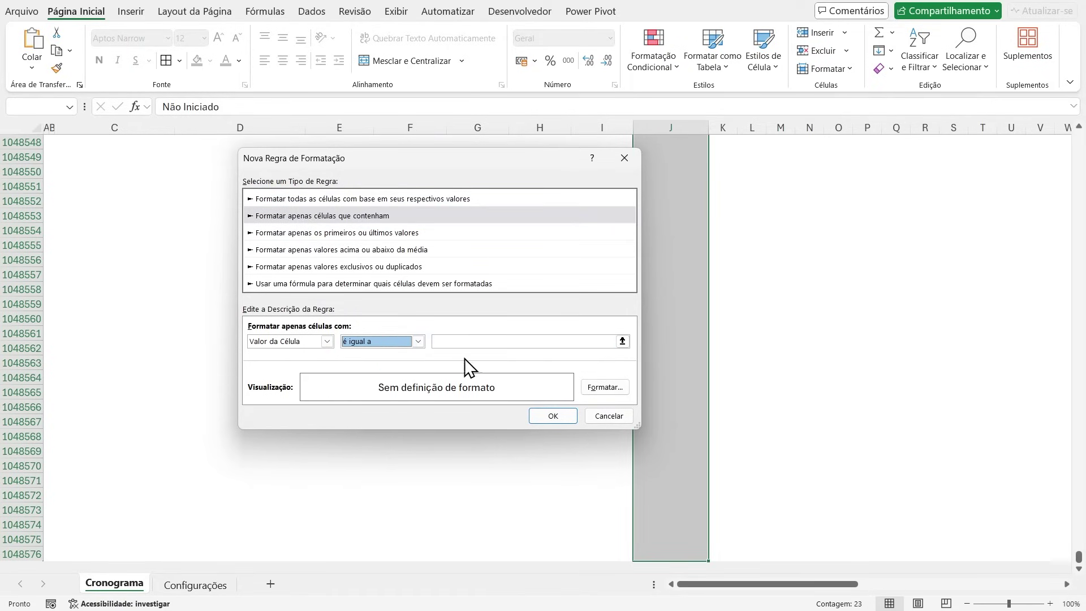
click(458, 341)
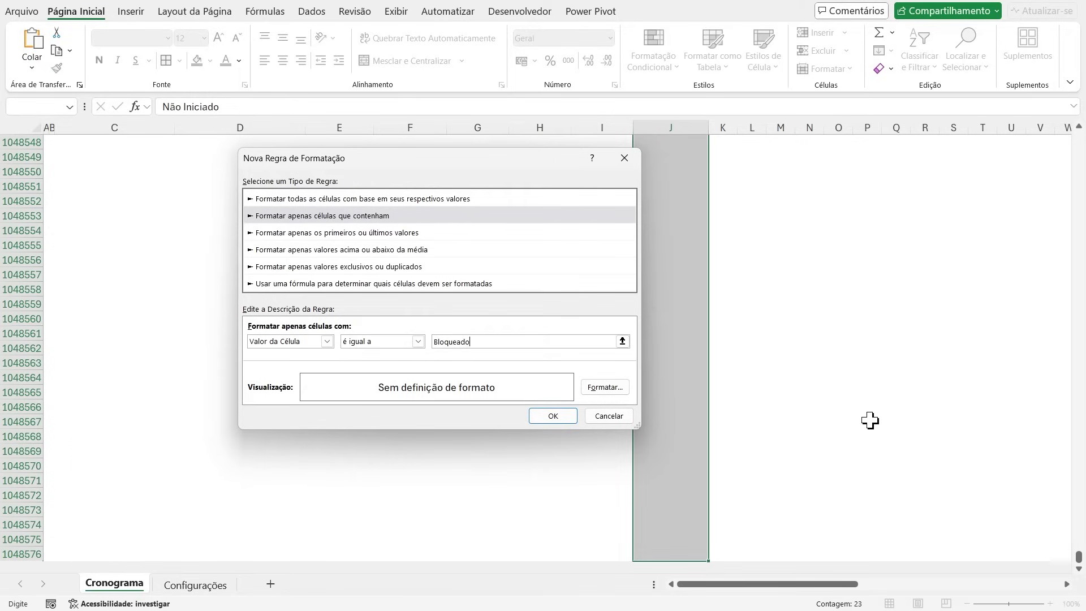
Step: Give the Bloqueado rule's text the yellow theme colour and bold style
click(603, 387)
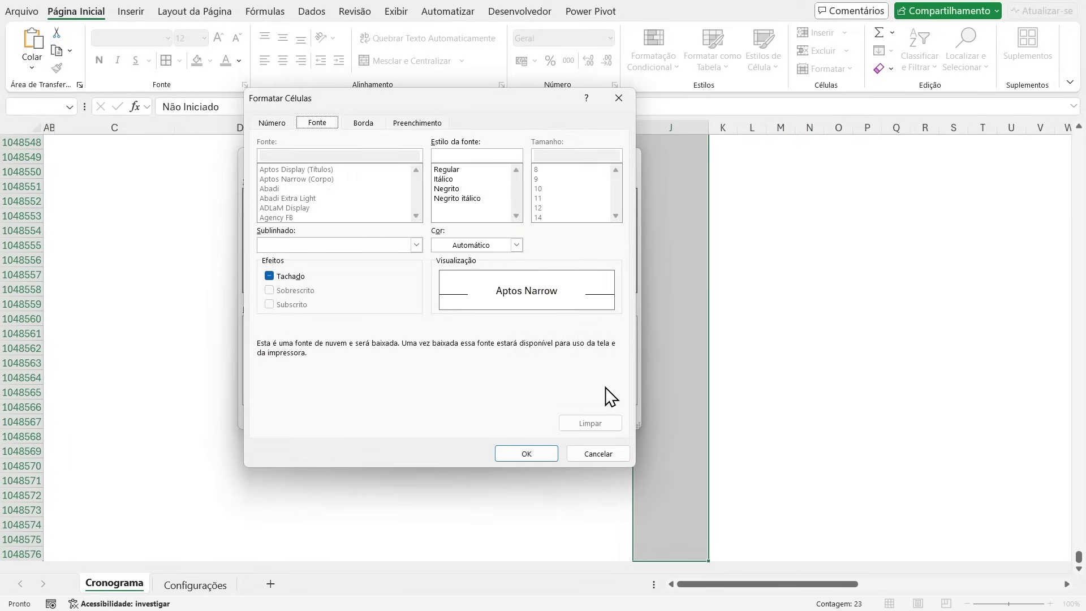
click(408, 124)
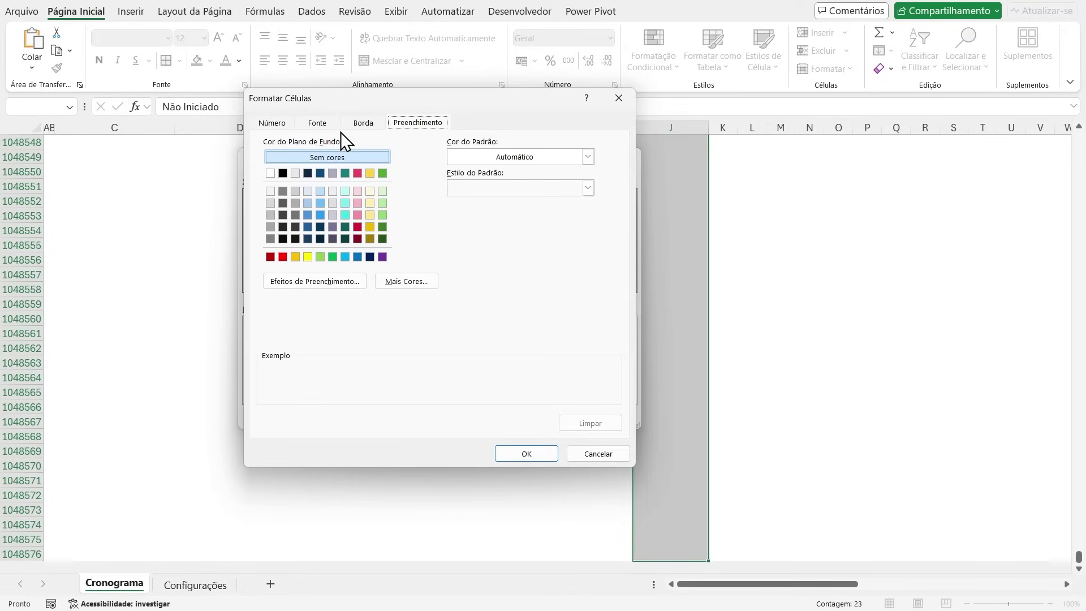
click(324, 124)
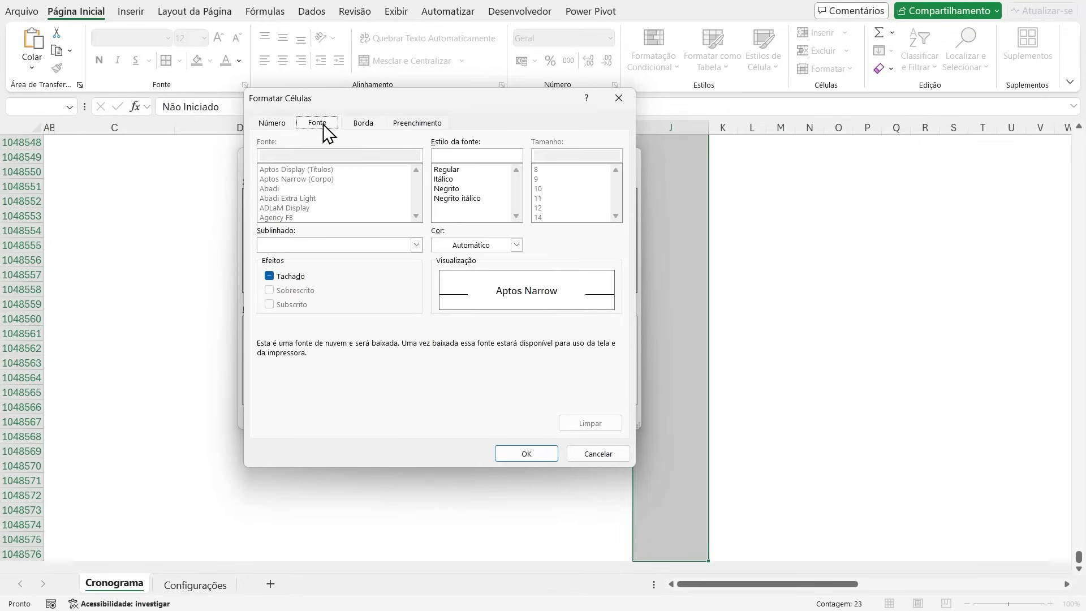
click(516, 245)
click(596, 305)
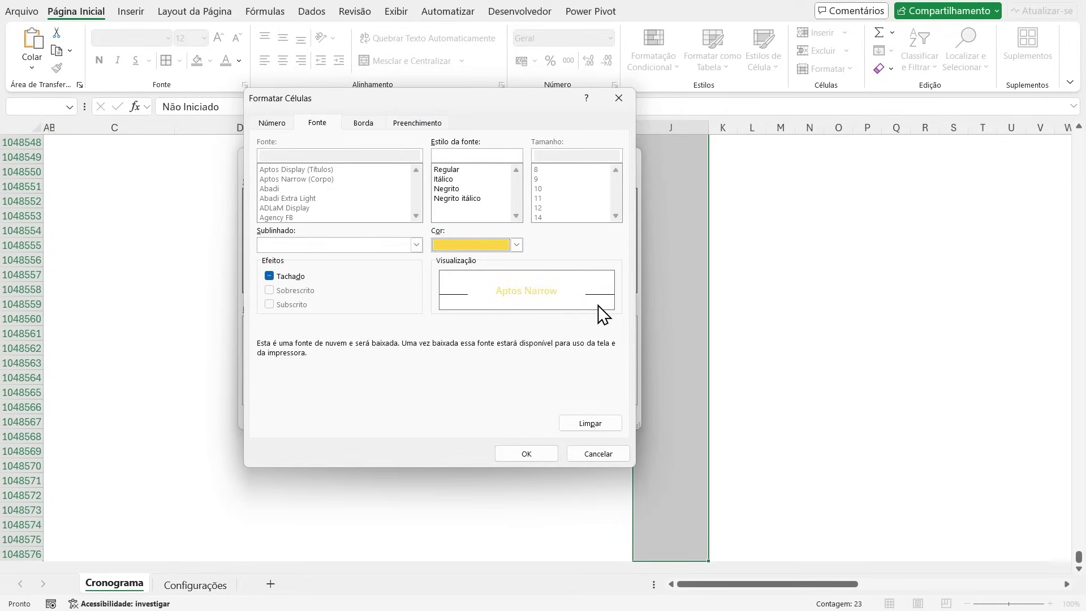
click(459, 189)
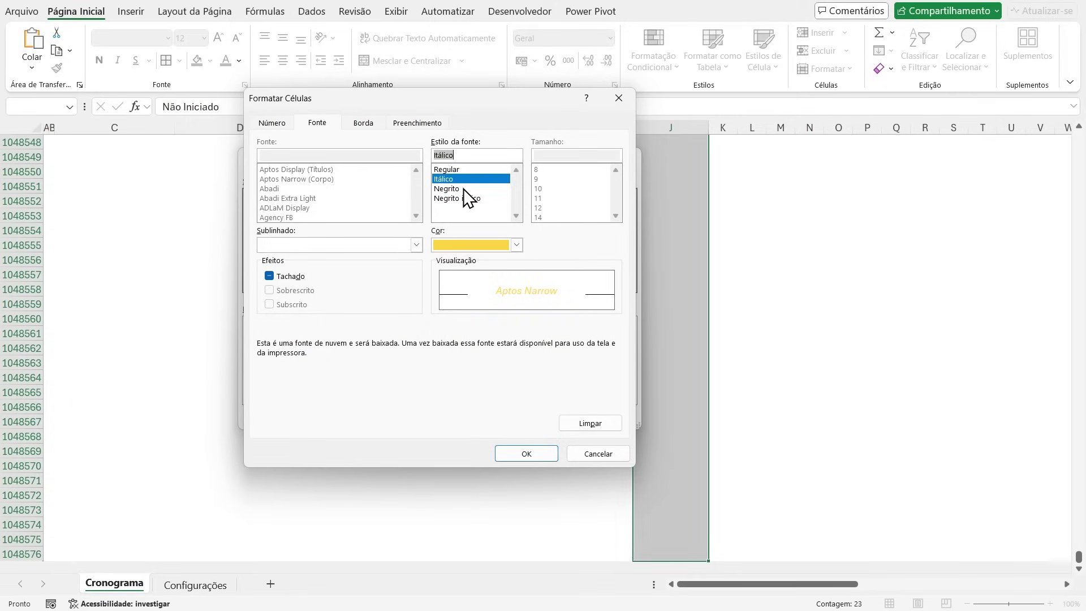
click(463, 189)
Step: Fill the Bloqueado rule with the lightest yellow theme tint, lighten it further as a custom colour, and save the rule
click(417, 123)
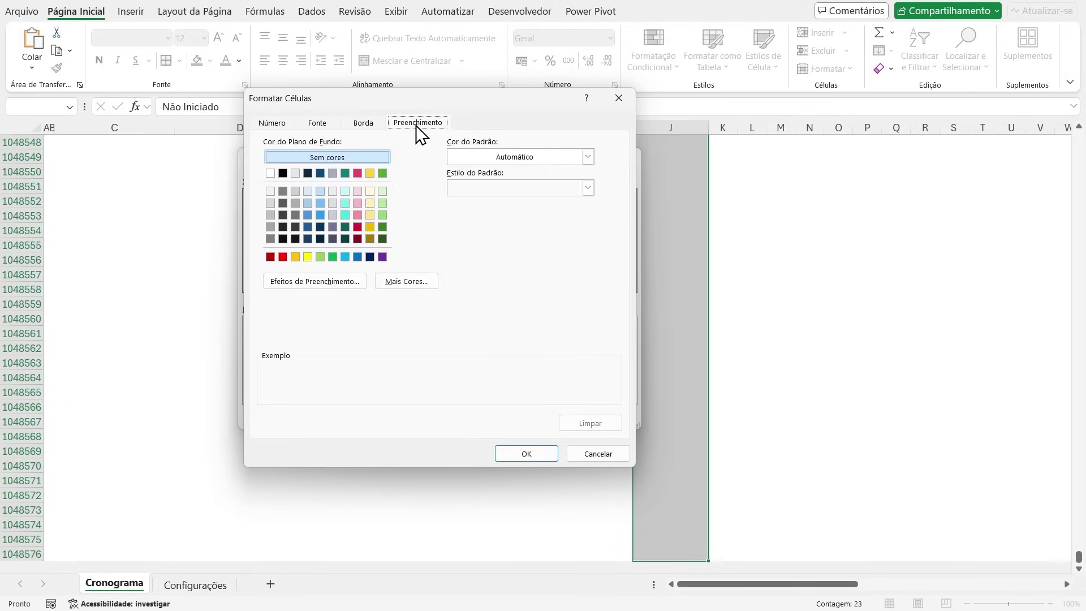
click(371, 192)
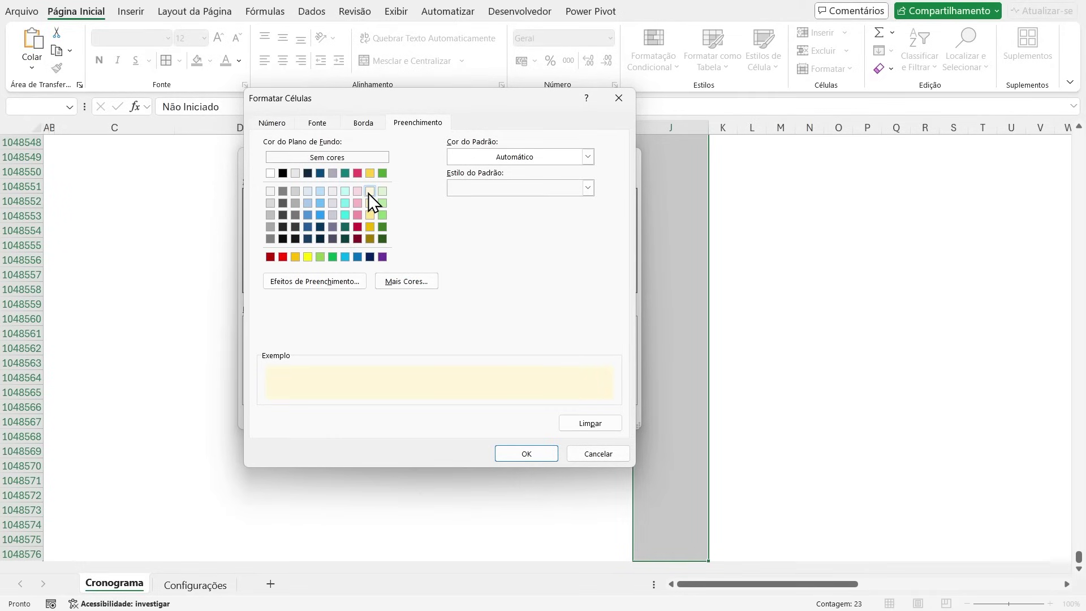
click(411, 283)
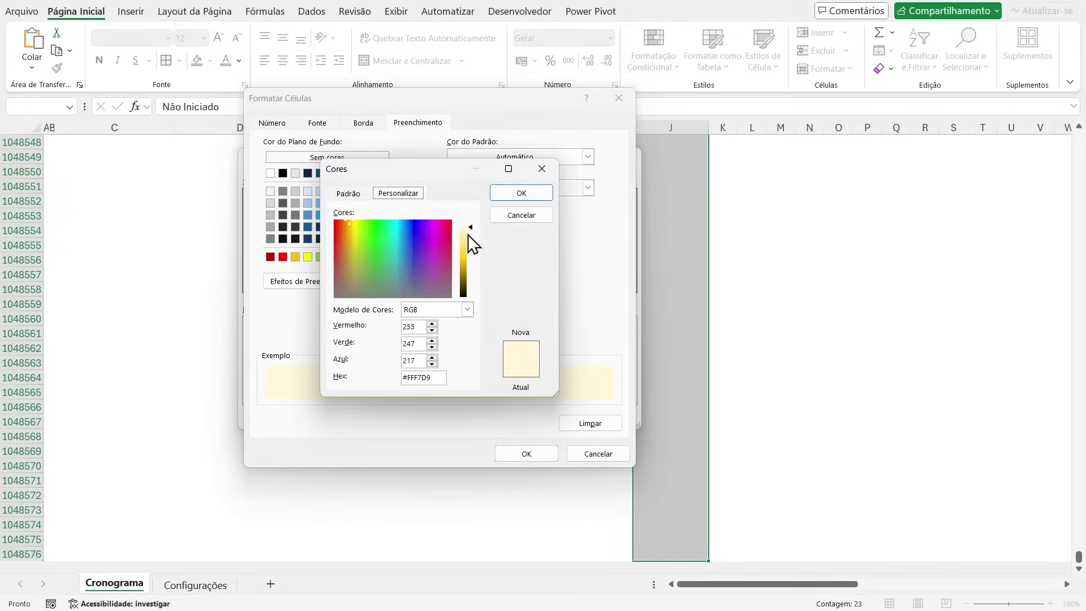
click(473, 228)
drag(472, 227, 473, 226)
click(520, 193)
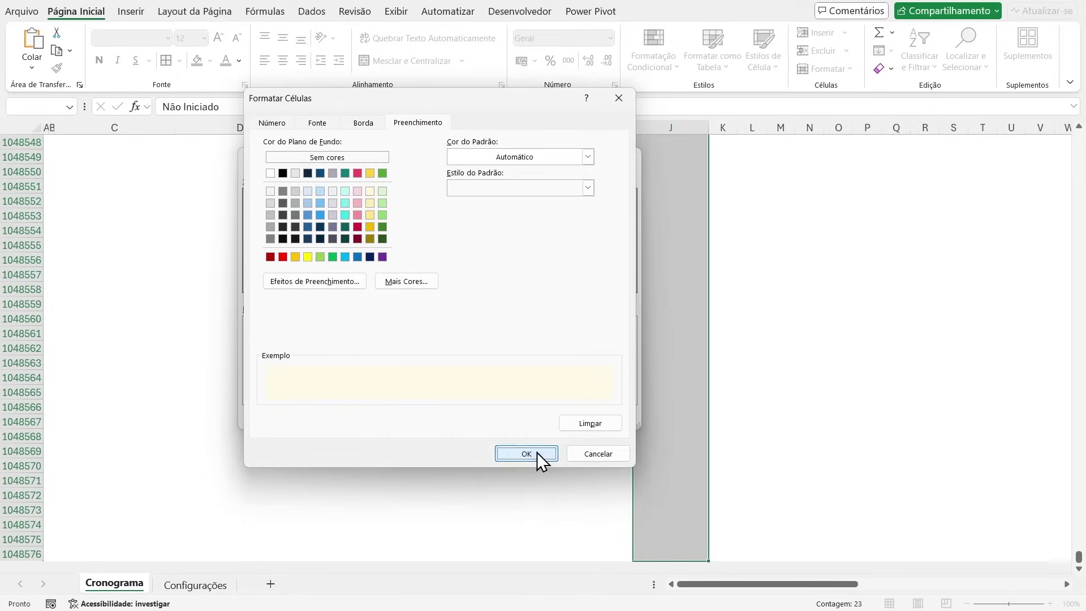
click(537, 453)
click(552, 414)
Step: Examine the formatting of the Bloqueado entries against the other values in the schedule's Status column
click(656, 243)
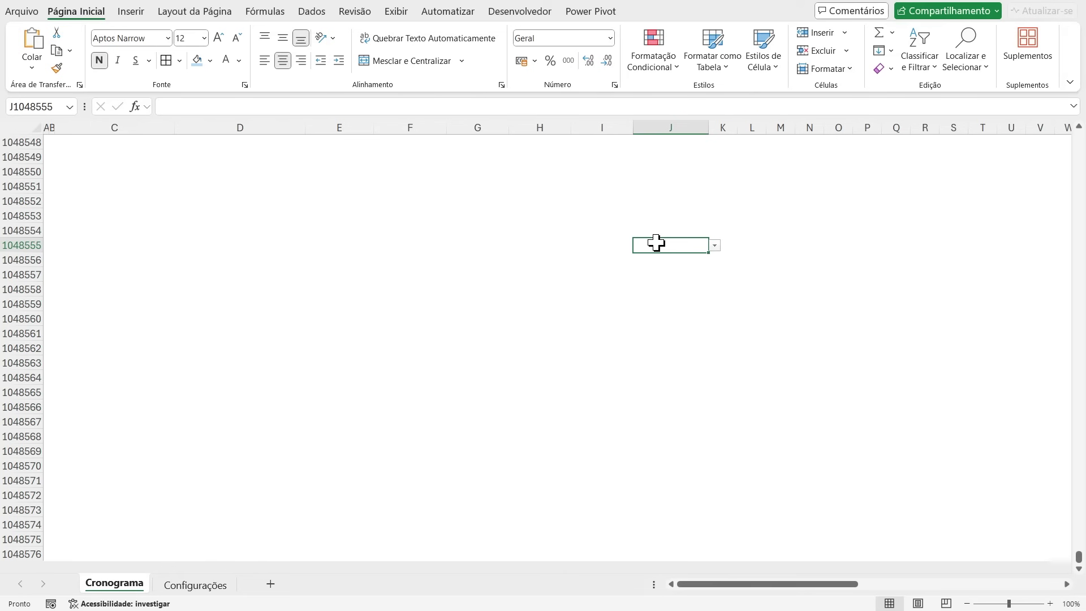
key(ctrl+Up)
key(ctrl+Up)
key(Down)
key(Down)
click(659, 362)
click(673, 405)
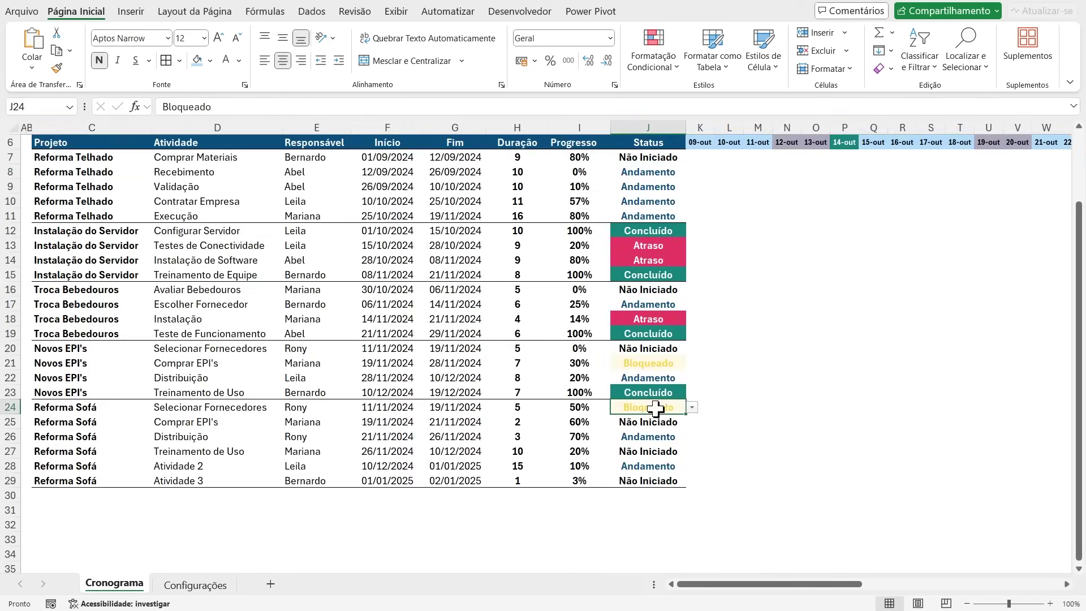
drag(639, 156, 660, 479)
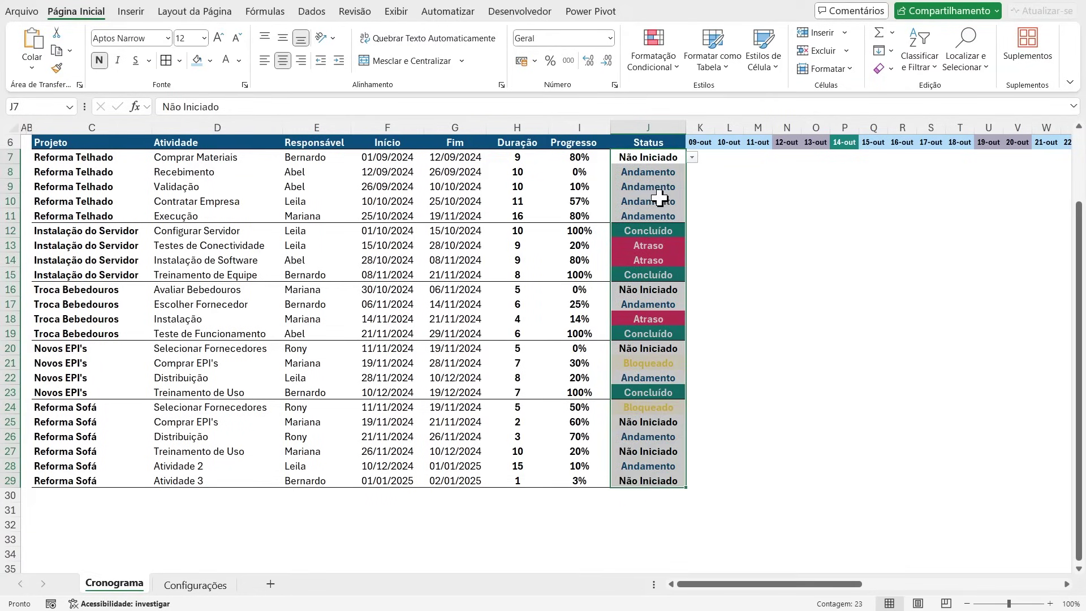
click(679, 363)
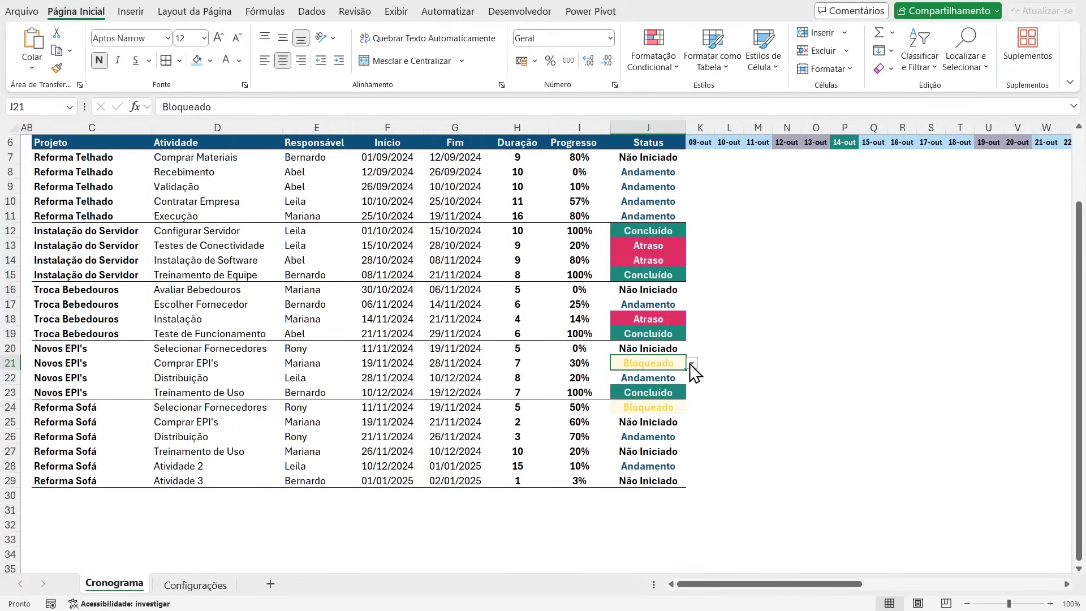
Step: Set the status in J23 to Bloqueado to test the rule
click(691, 363)
click(757, 396)
click(658, 393)
click(691, 392)
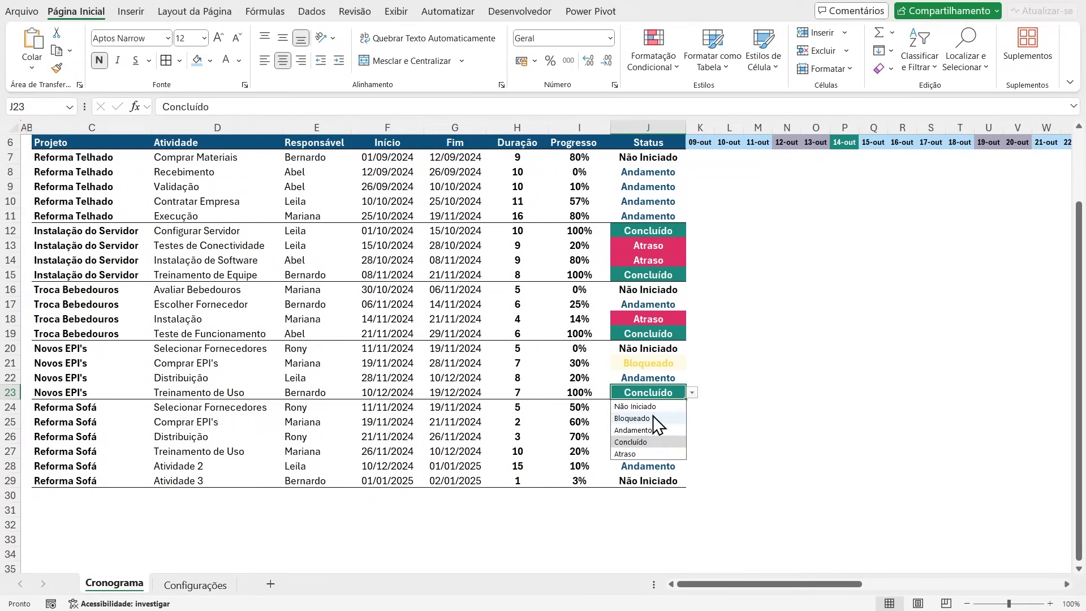
click(650, 417)
Step: Test the Atraso rule by setting the status in J23 to Atraso, and undo that change
click(692, 392)
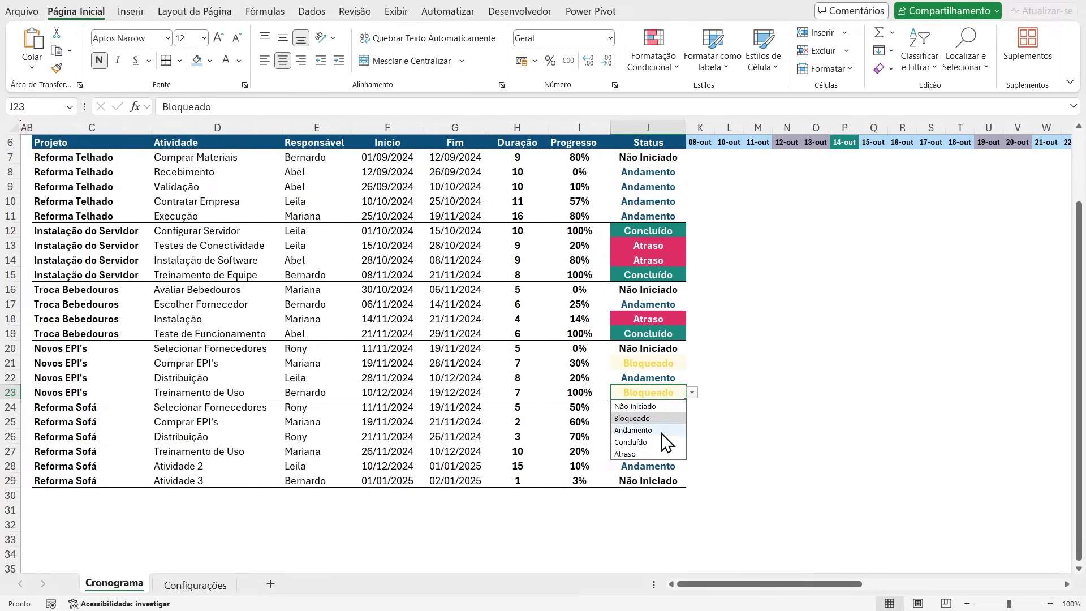
click(643, 455)
click(766, 397)
key(ctrl+z)
Step: Examine the weekend dates 26-out and 27-out in the timeline header and the empty cells beneath them
click(659, 173)
scroll(805, 276, up, 2)
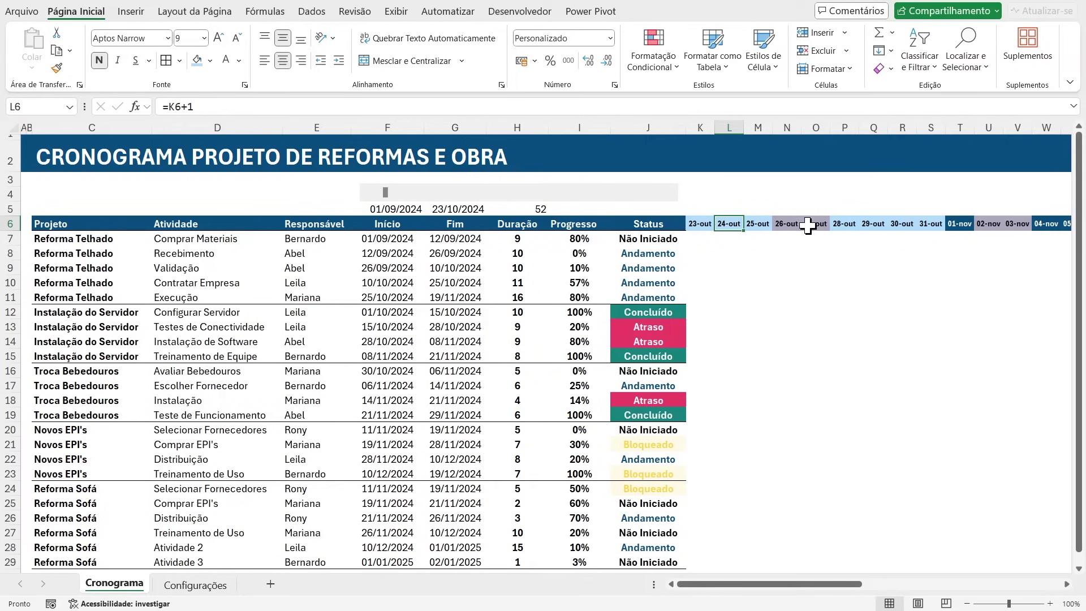
drag(788, 235, 809, 523)
scroll(800, 504, up, 1)
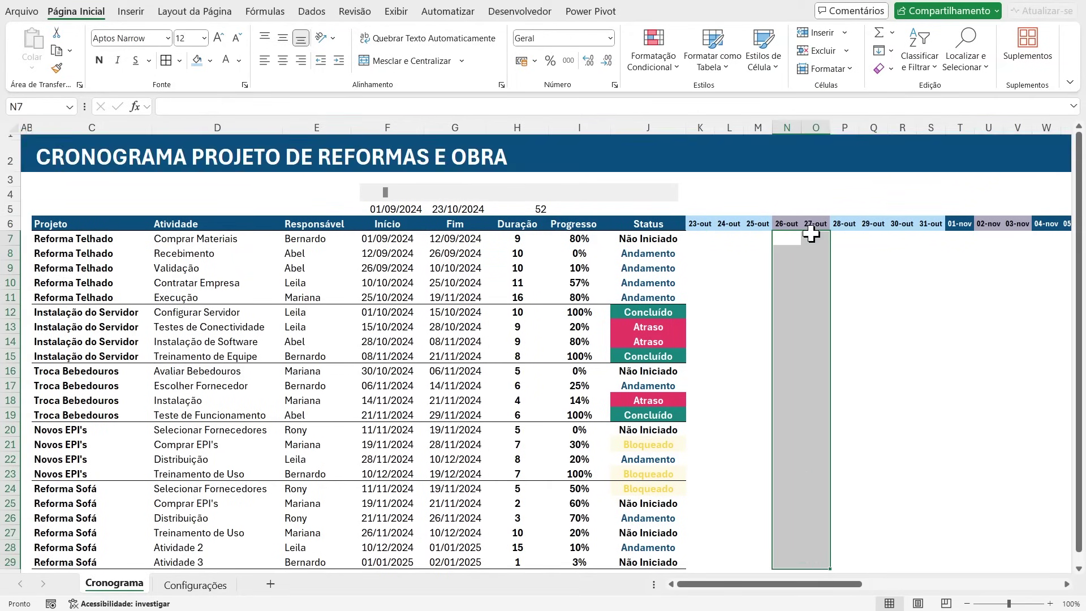
click(788, 225)
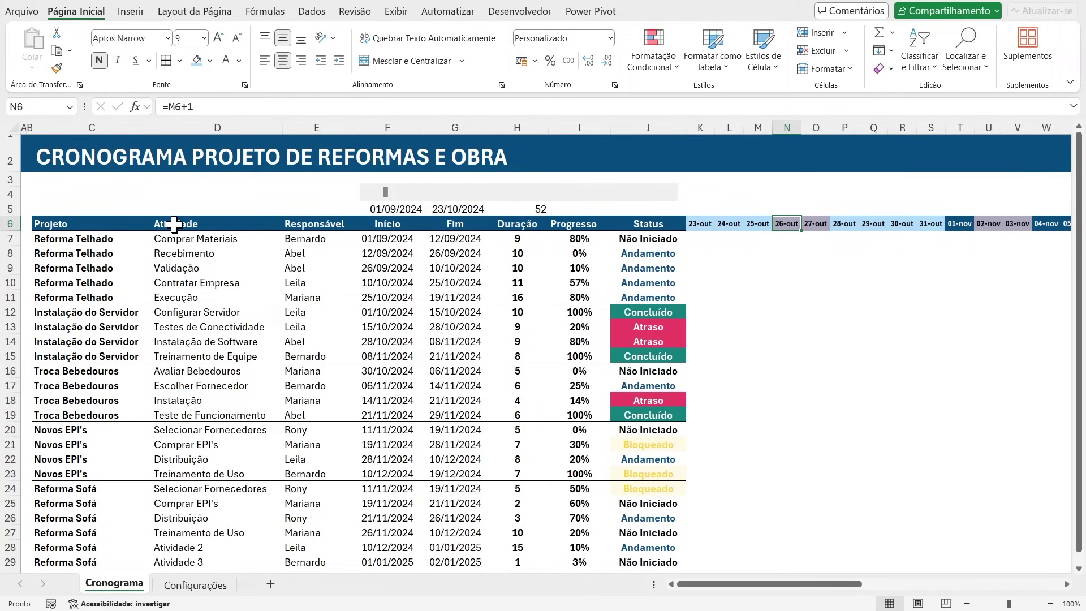
Step: Start an OU formula in D4 with the weekend test DIA.DA.SEMANA(K$6;2)>=6, locking only the row of the date reference
click(183, 195)
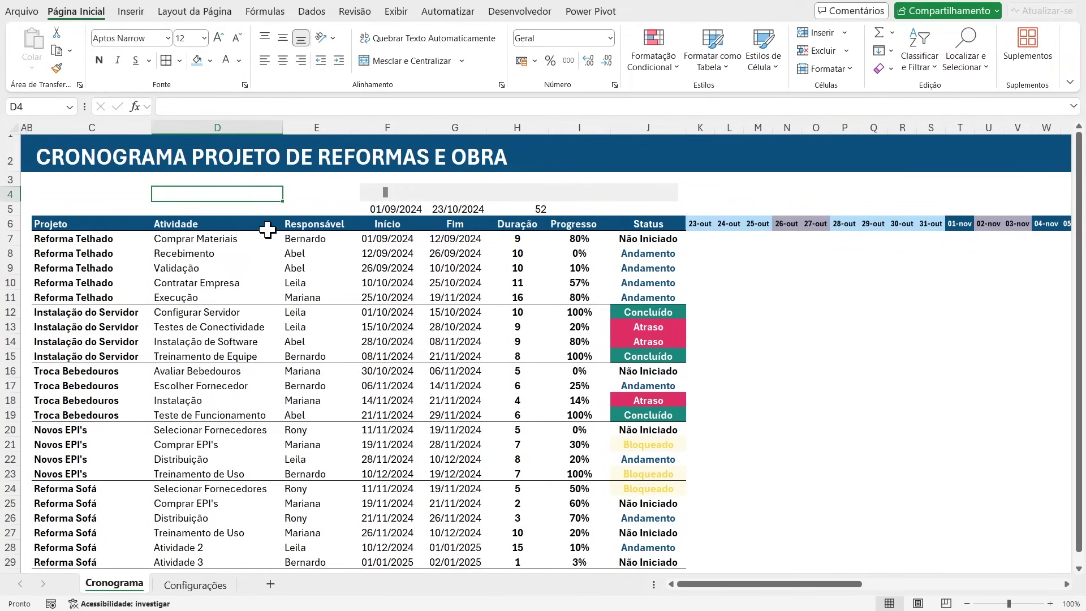
text(=ou()
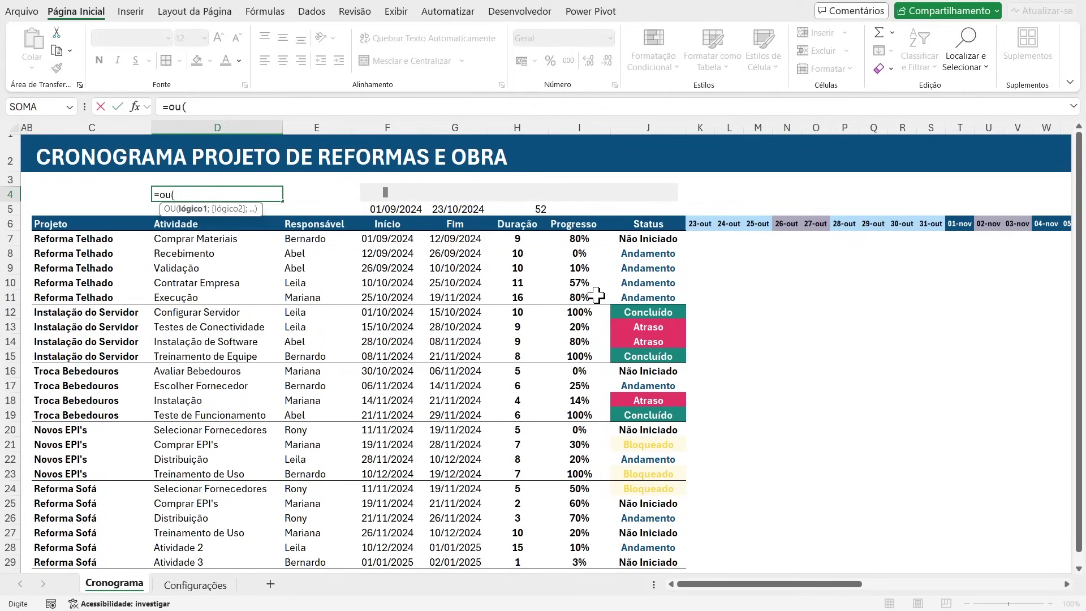
text(dia.)
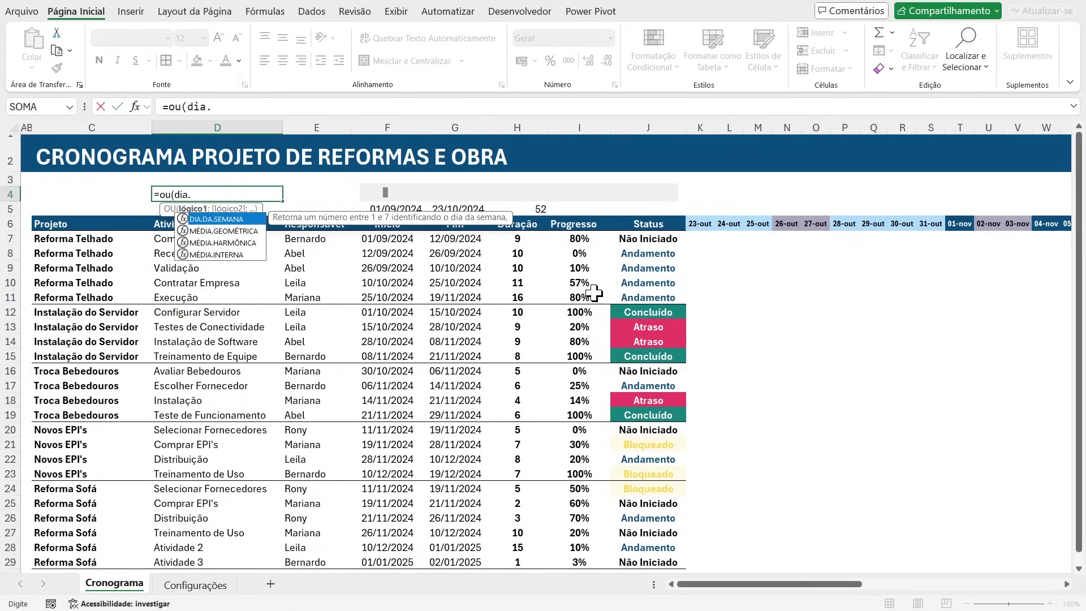
key(Tab)
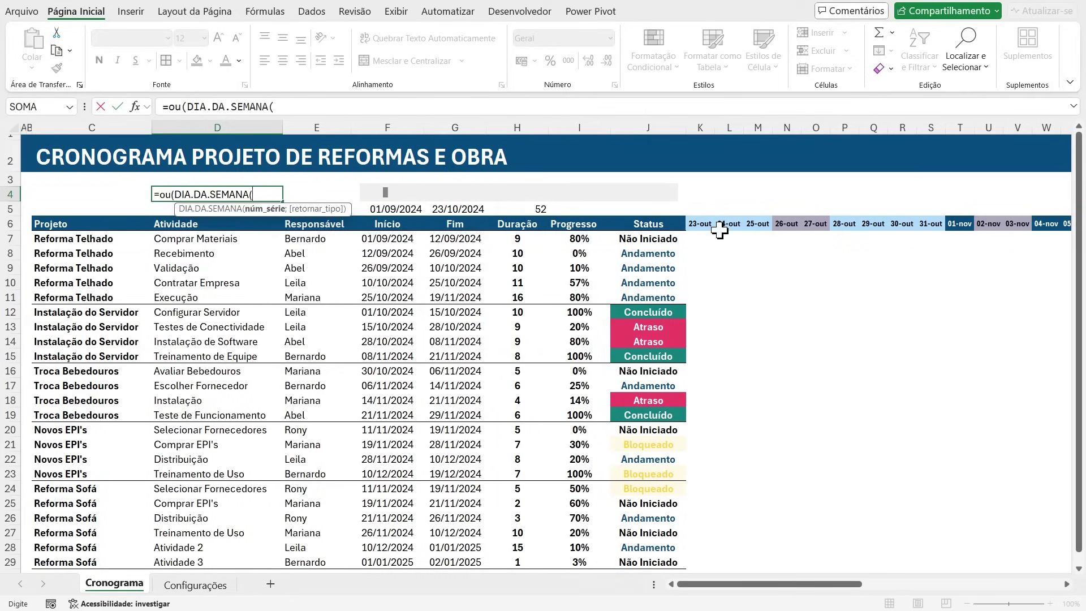
click(699, 224)
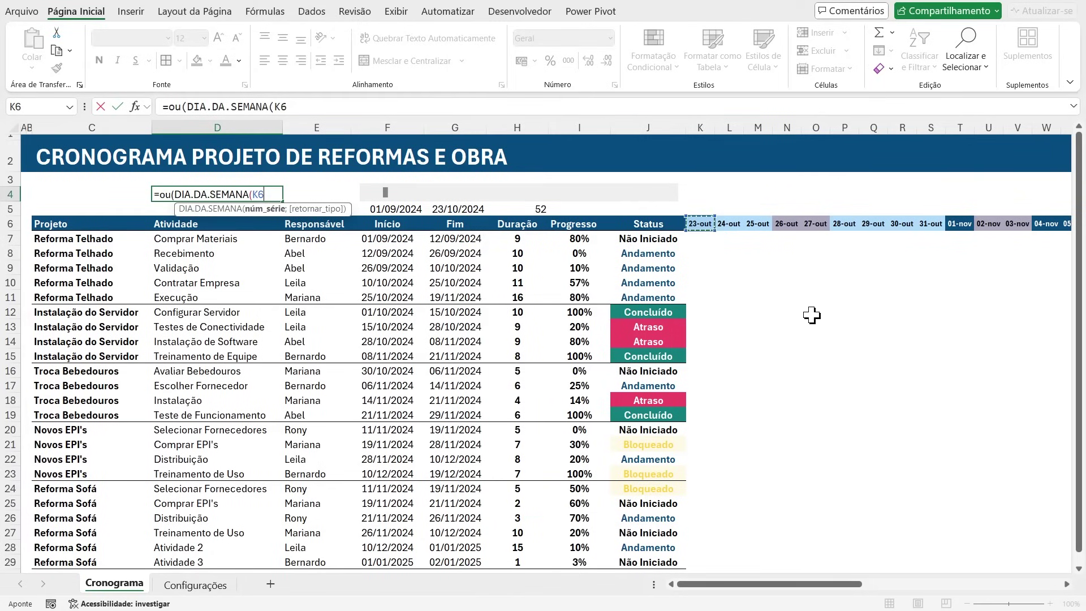
text(;2)
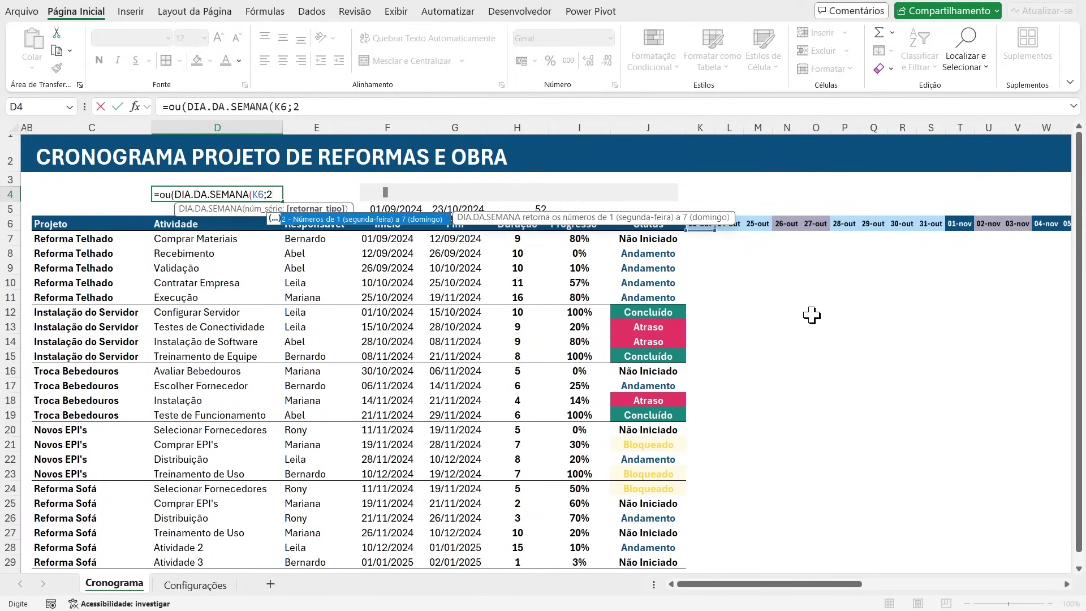
text()>=6)
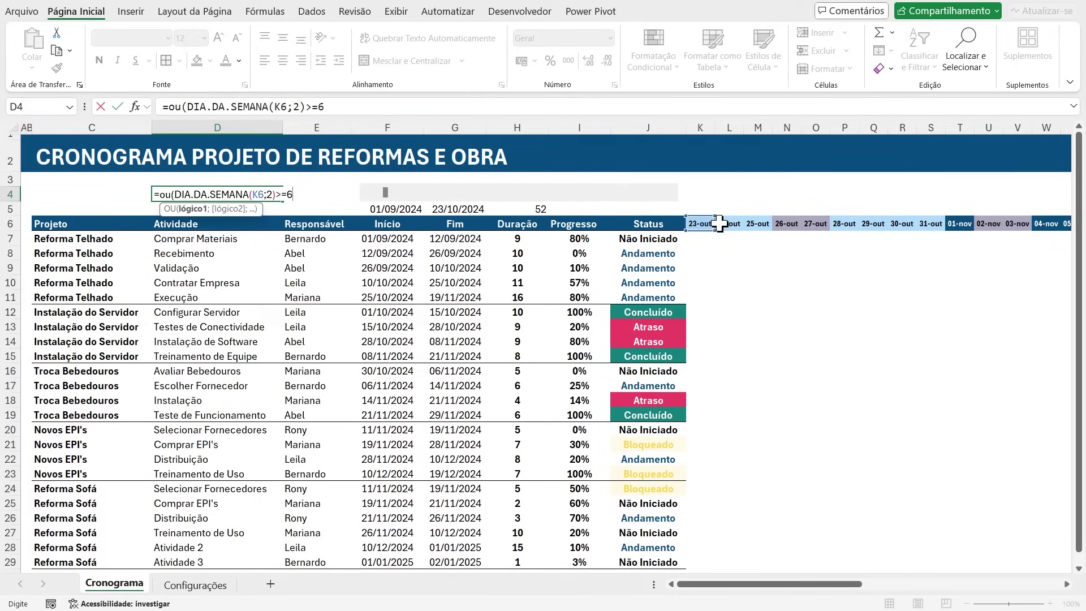
double_click(257, 195)
key(F4)
key(F4)
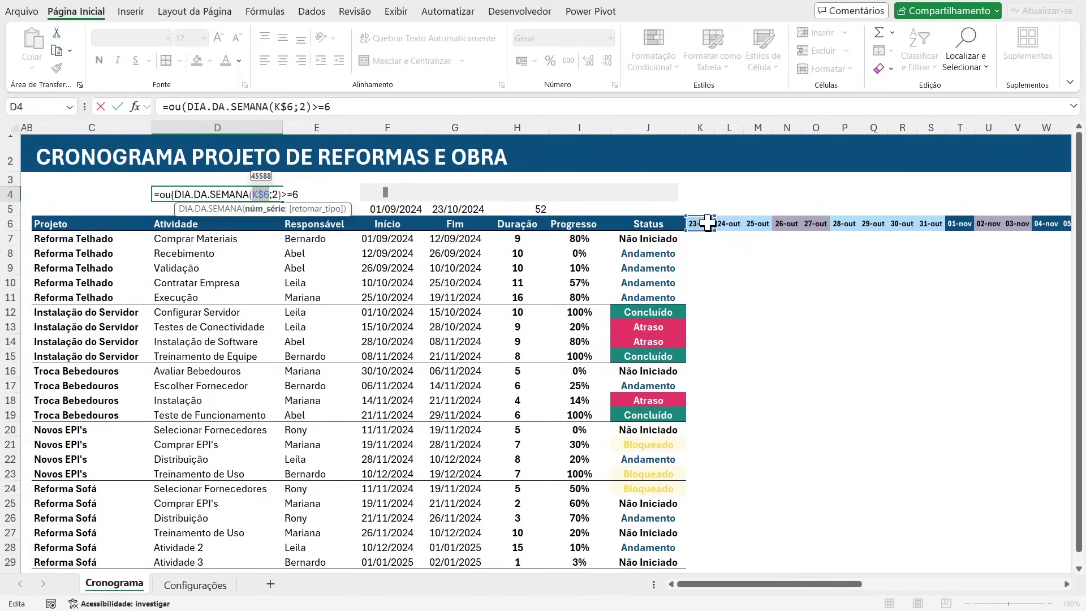
Step: Begin the OU formula's second condition as ÉNÚM(CORRESP( with K$6 as the lookup value
click(306, 194)
text(;)
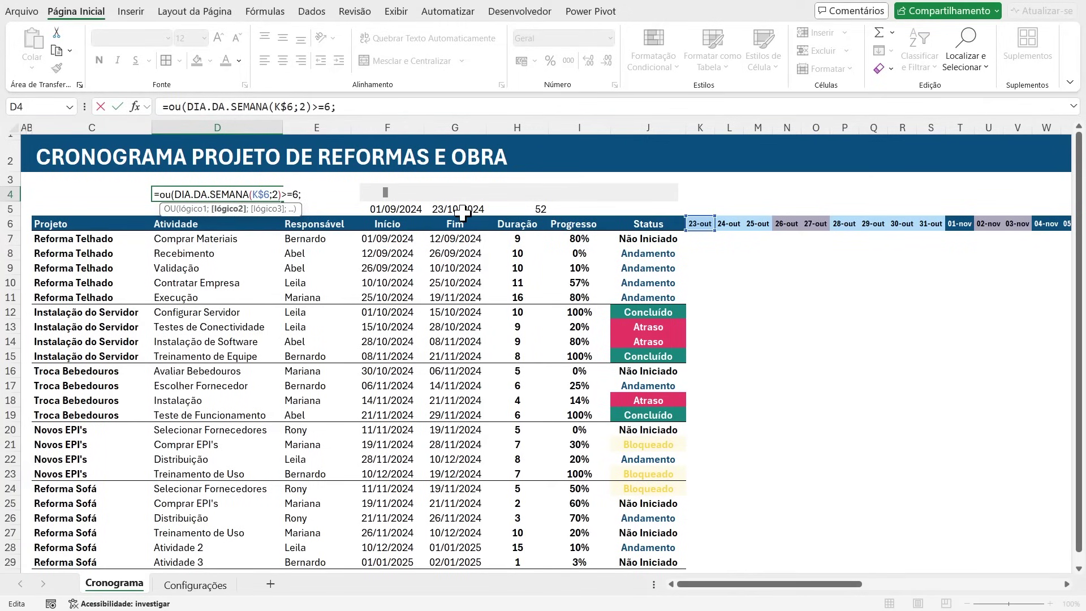
text(énume)
text(corre)
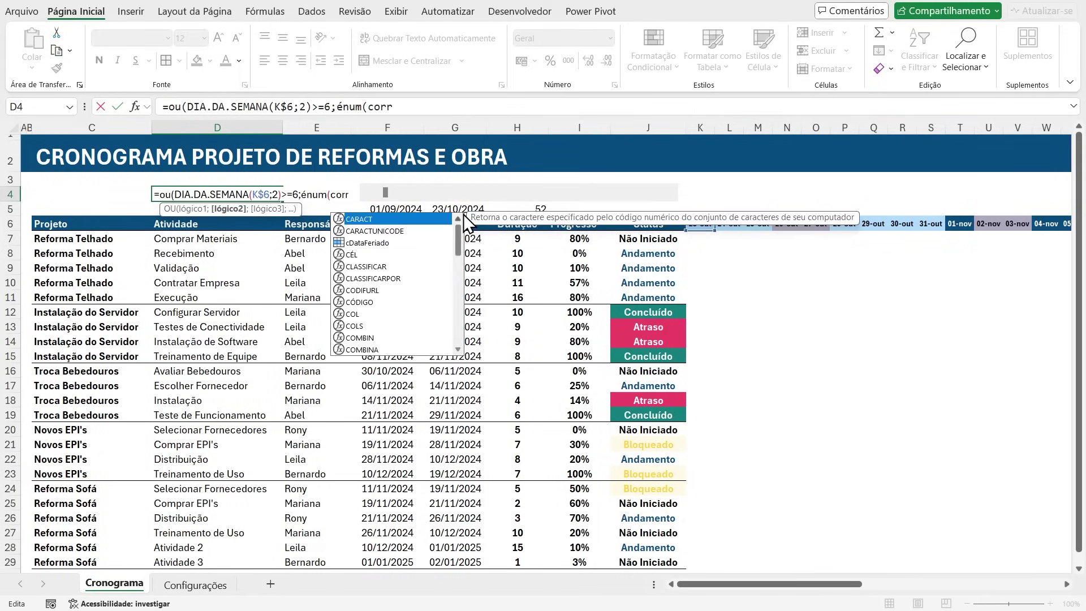
key(Tab)
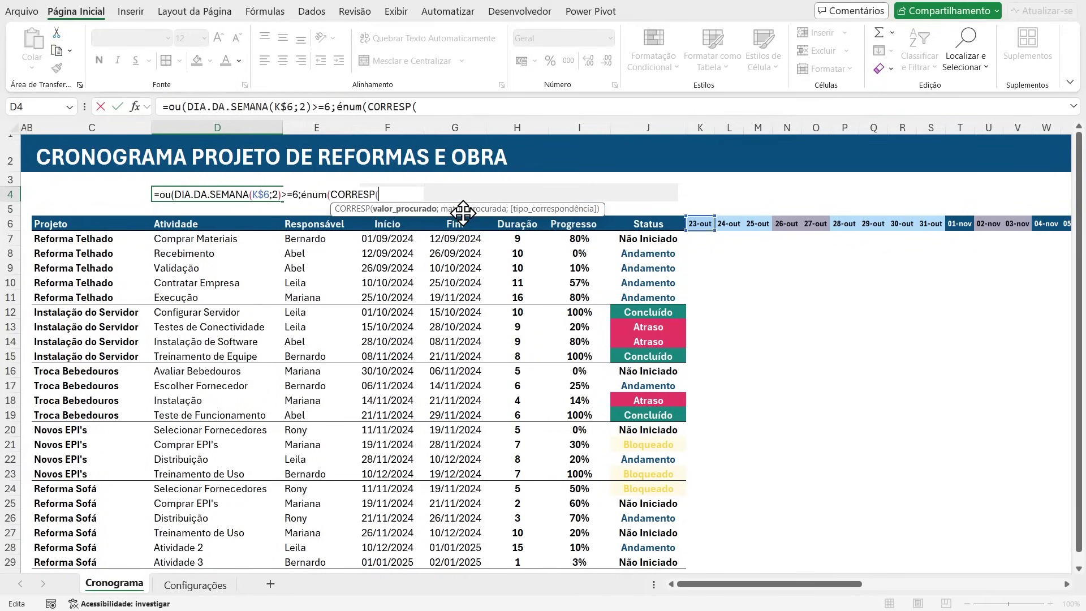
click(696, 222)
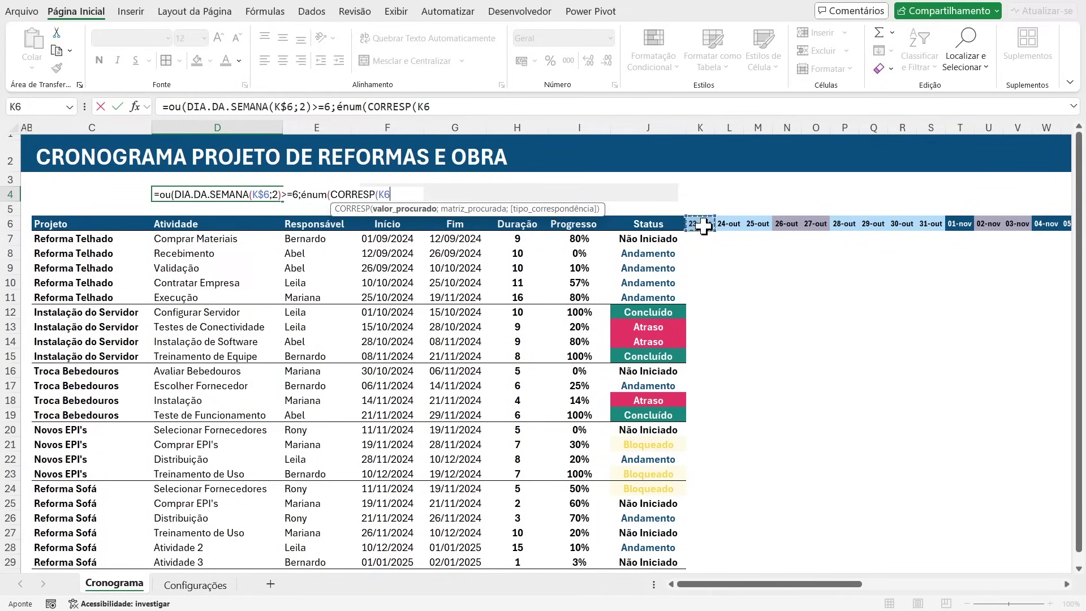
key(F4)
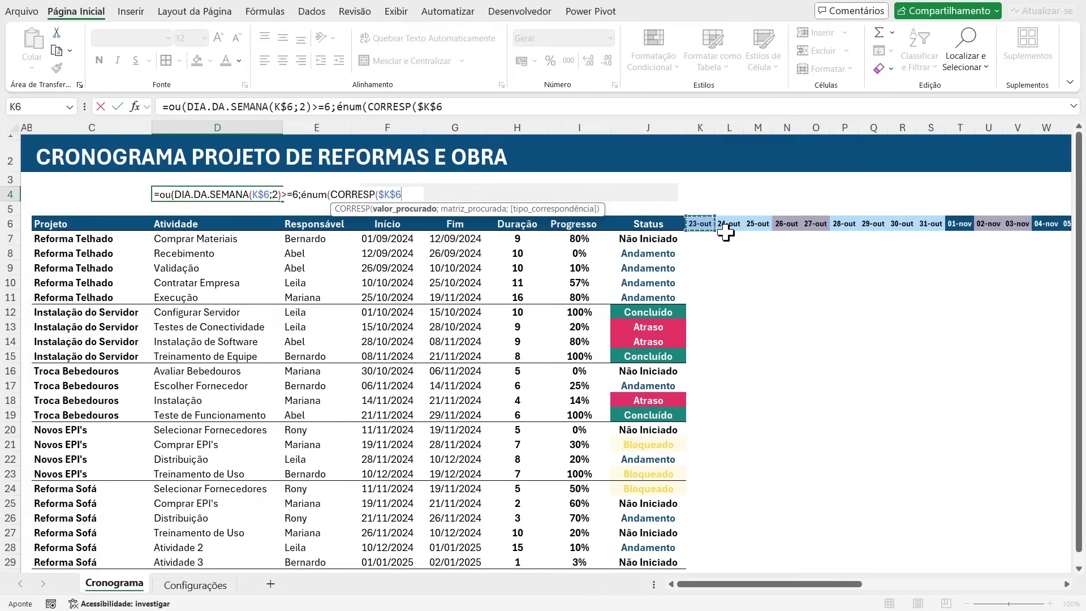
key(F4)
text(;)
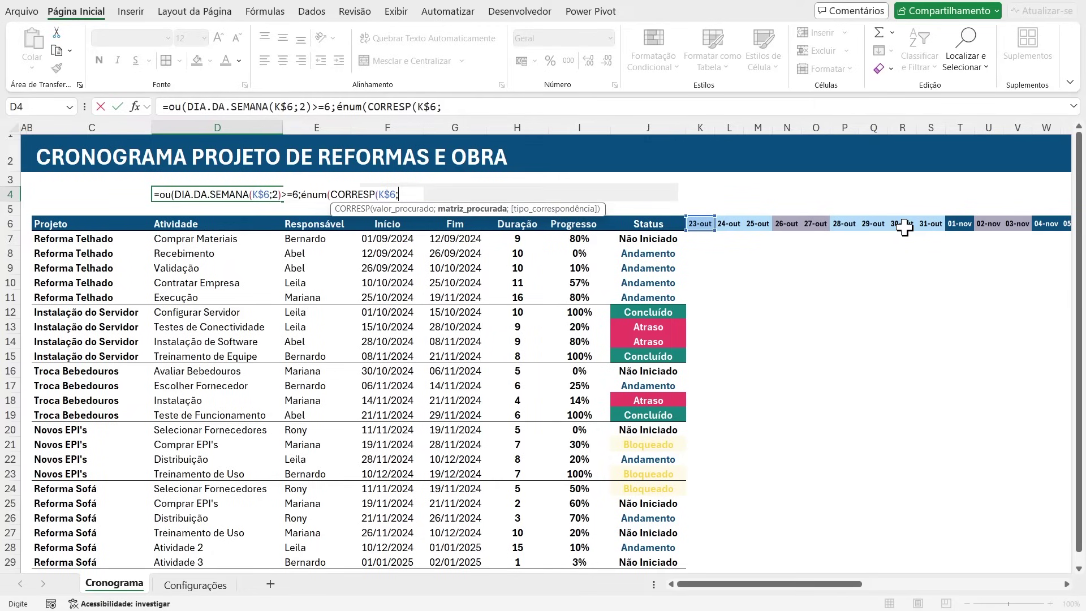
Step: Complete the CORRESP test with the cDataFeriado range and exact match 0, and close the OU function
text(c)
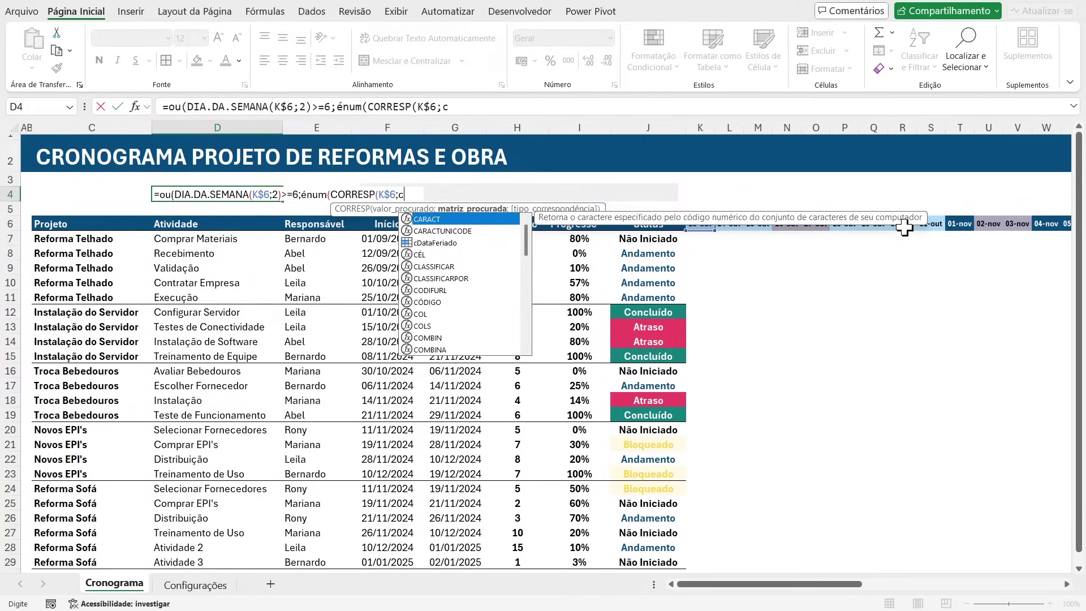
text(Data)
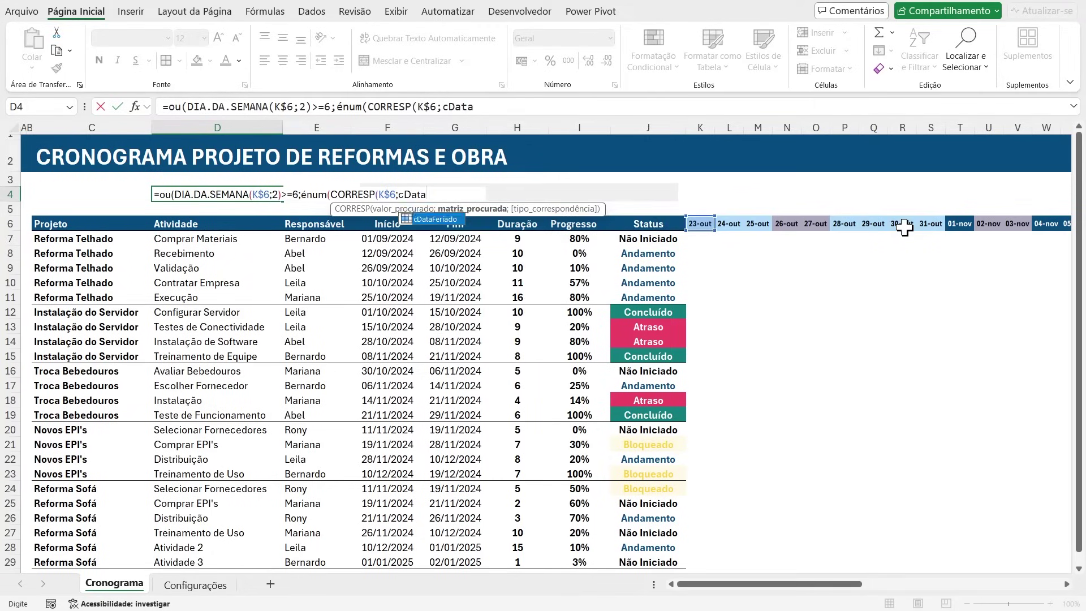
key(Tab)
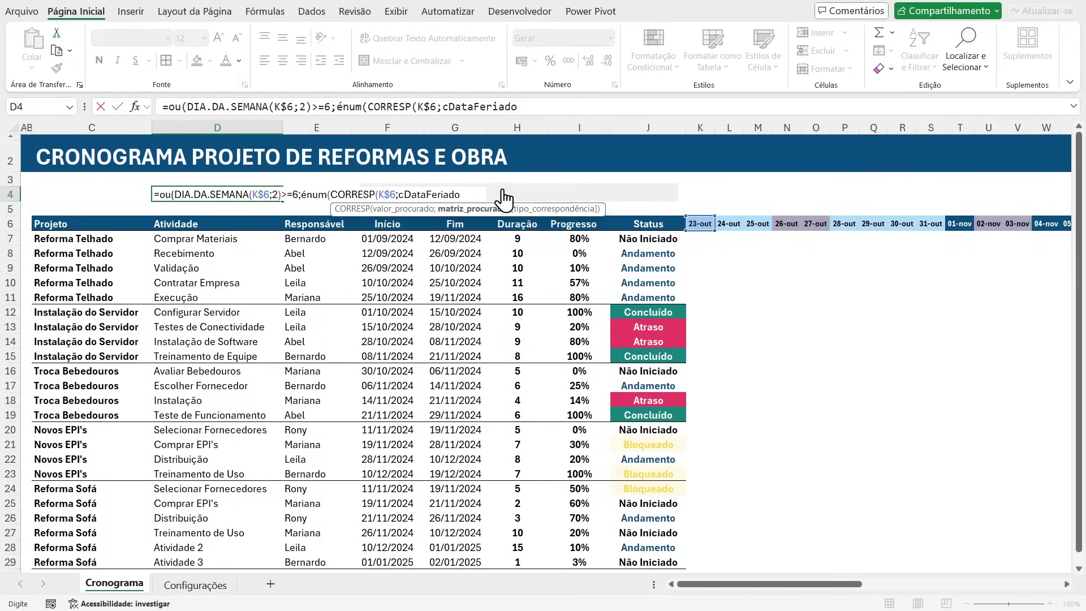
text(;0)
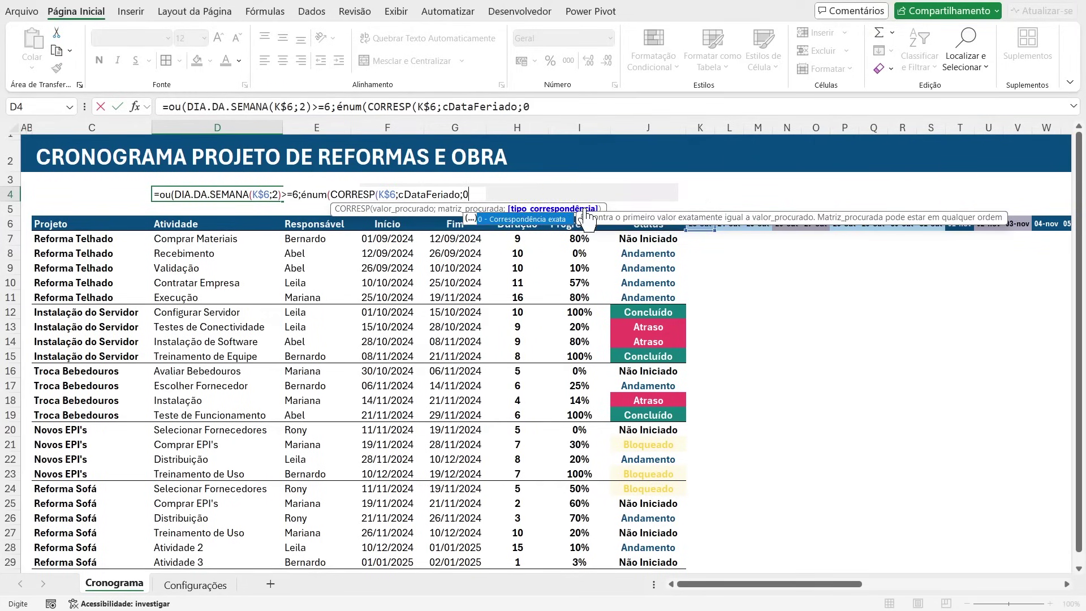
text()))
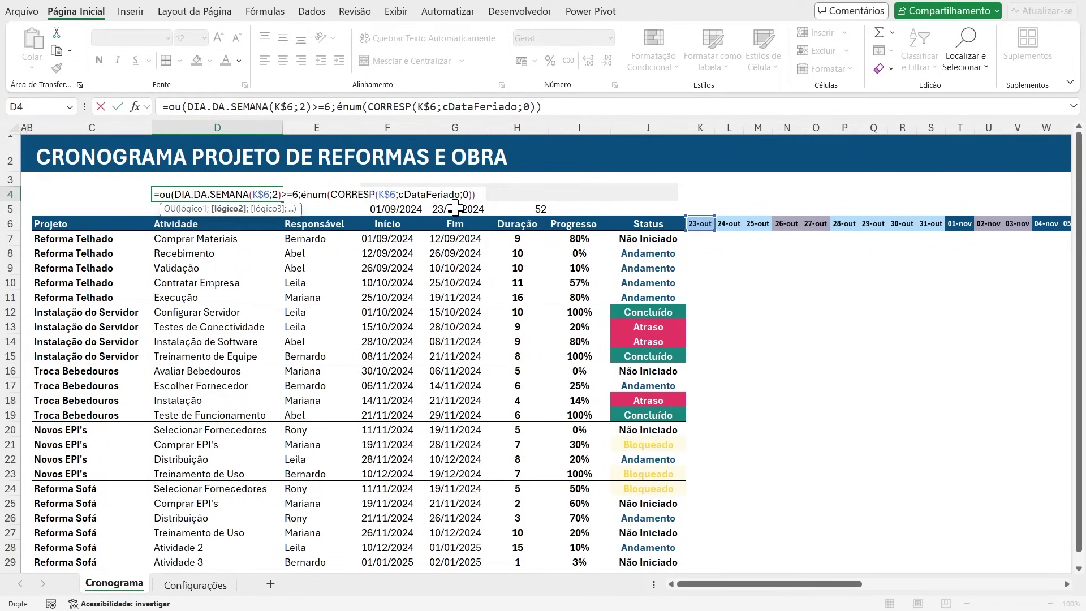
text())
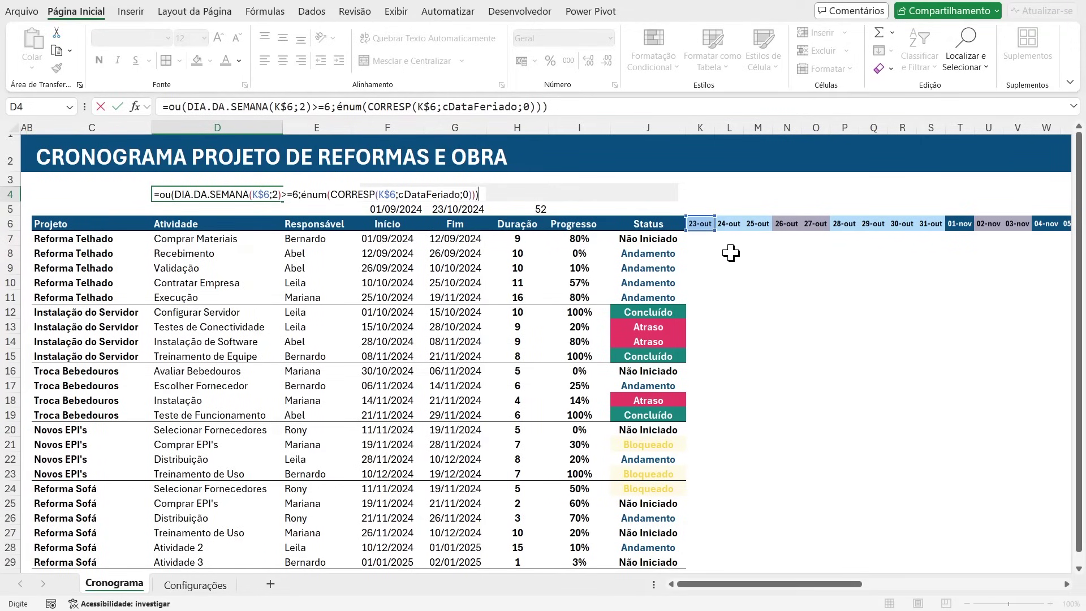
Step: Wrap the OU test in an E function and add C7<>0 as its second condition
scroll(731, 384, down, 1)
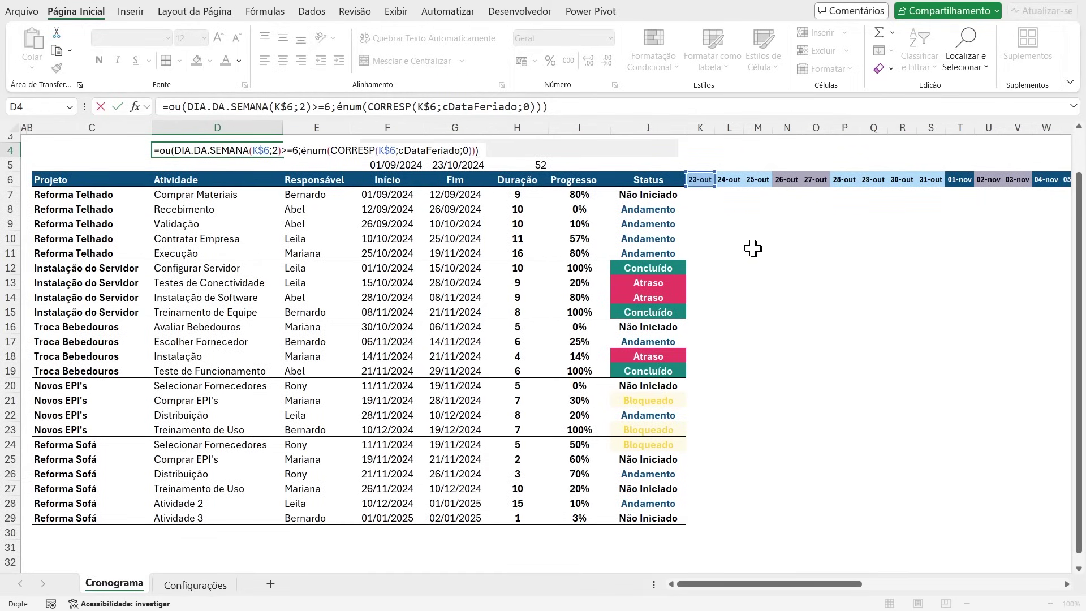
scroll(780, 220, down, 9)
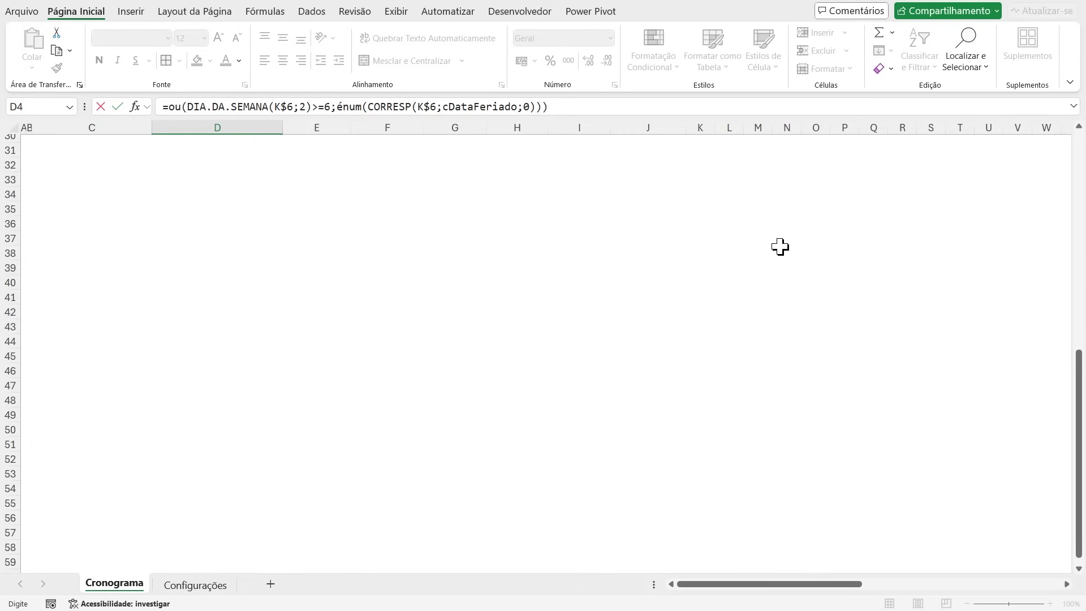
scroll(778, 245, up, 10)
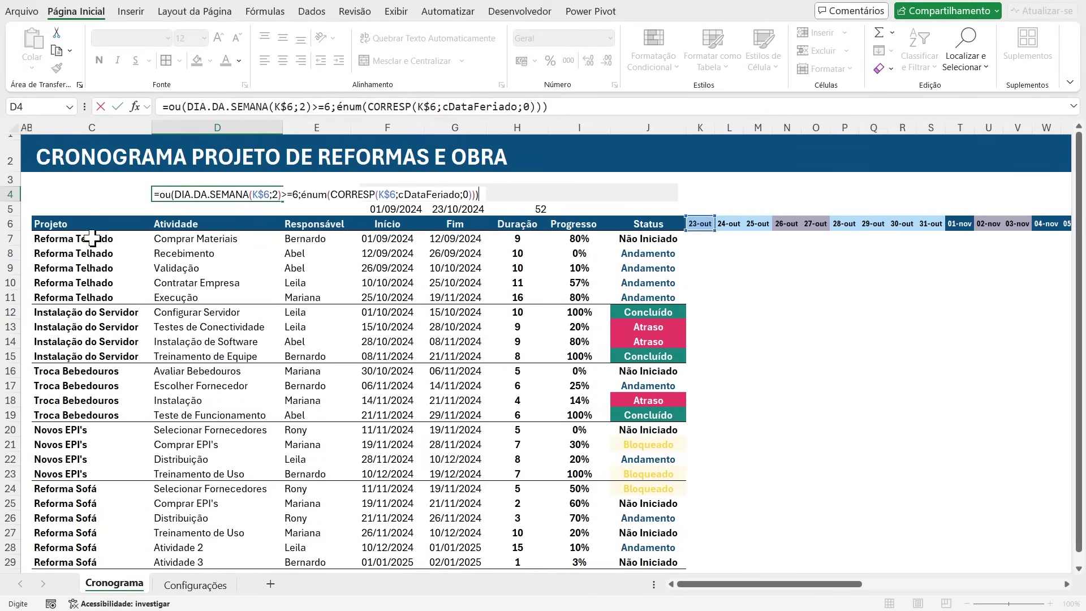
click(159, 194)
text(e()
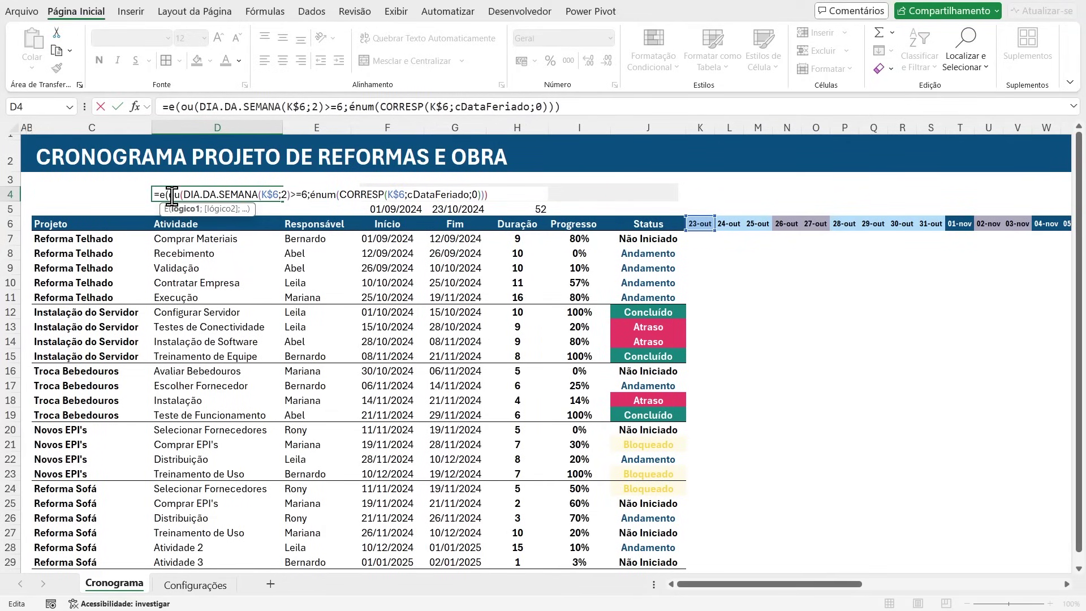
drag(170, 195, 500, 190)
click(509, 194)
text(;)
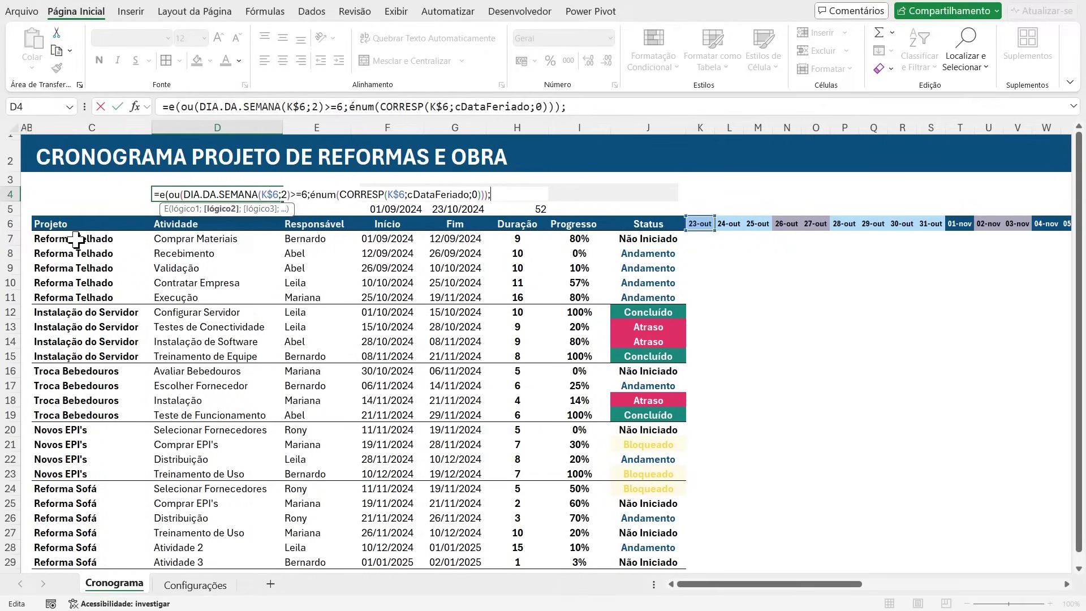
click(96, 242)
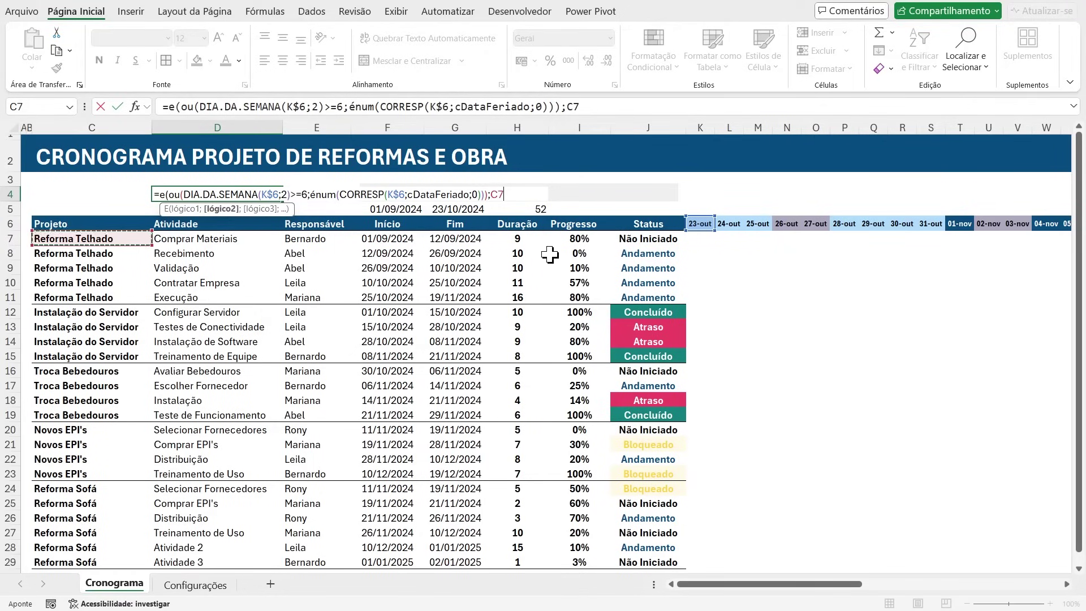
text(<>)
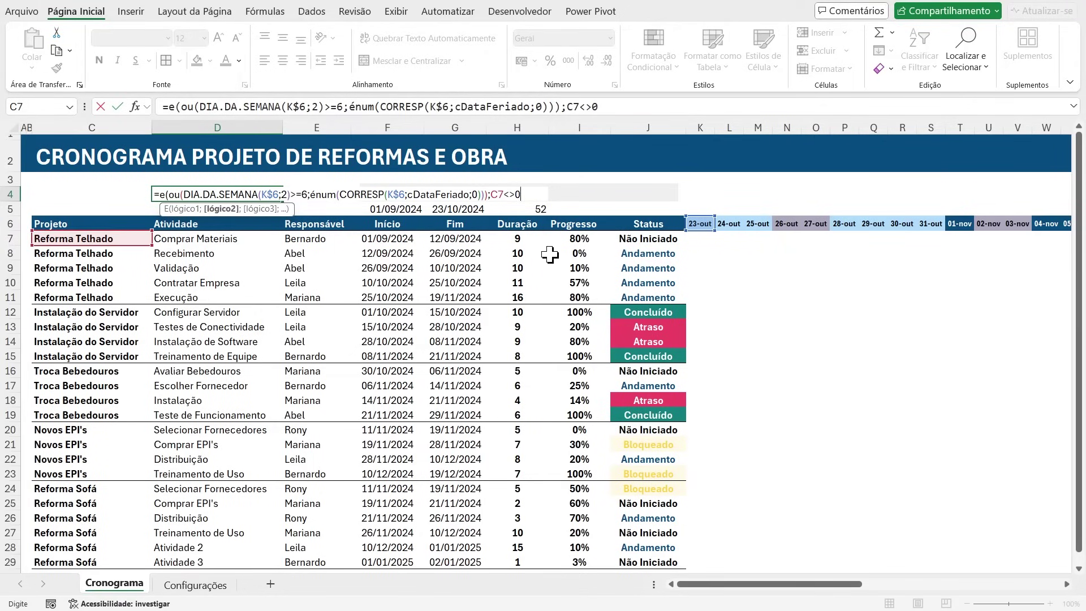
text(0))
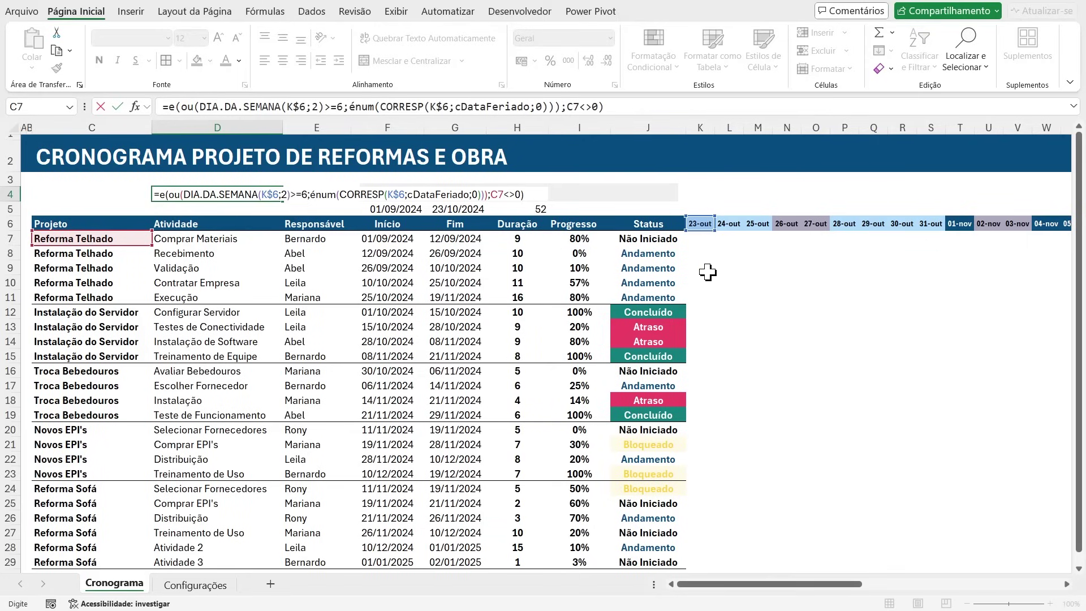
Step: Lock only the column of the project reference as $C7 and enter the finished formula in D4
double_click(502, 194)
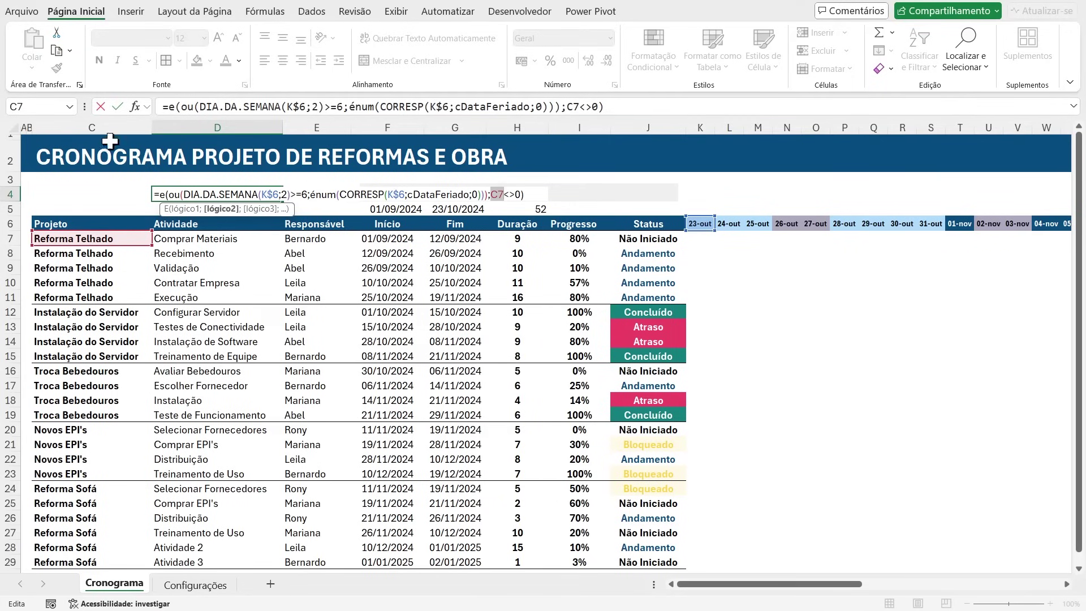
key(F4)
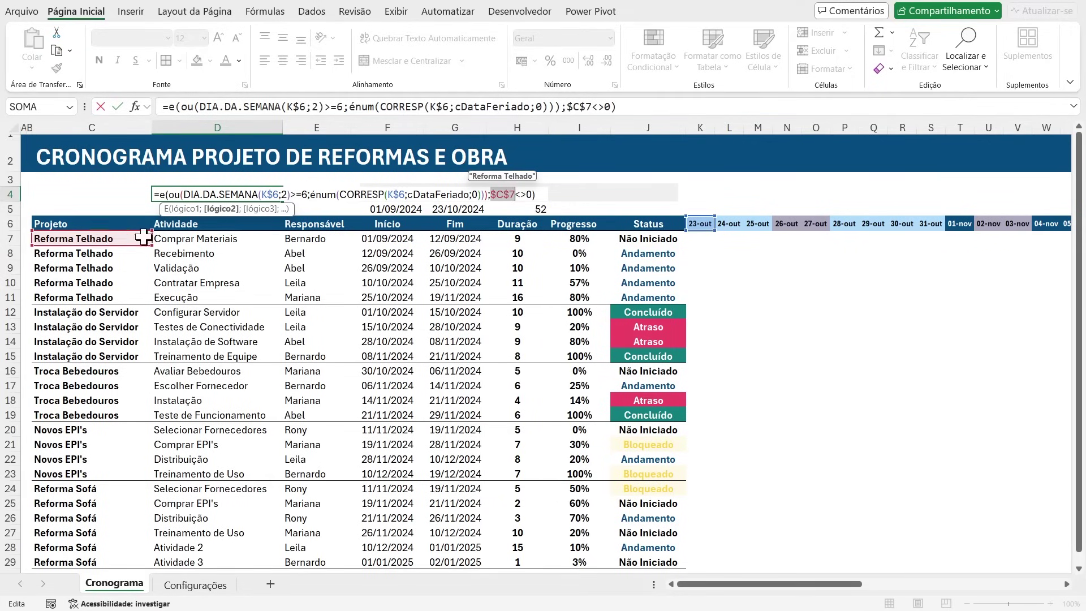
key(F4)
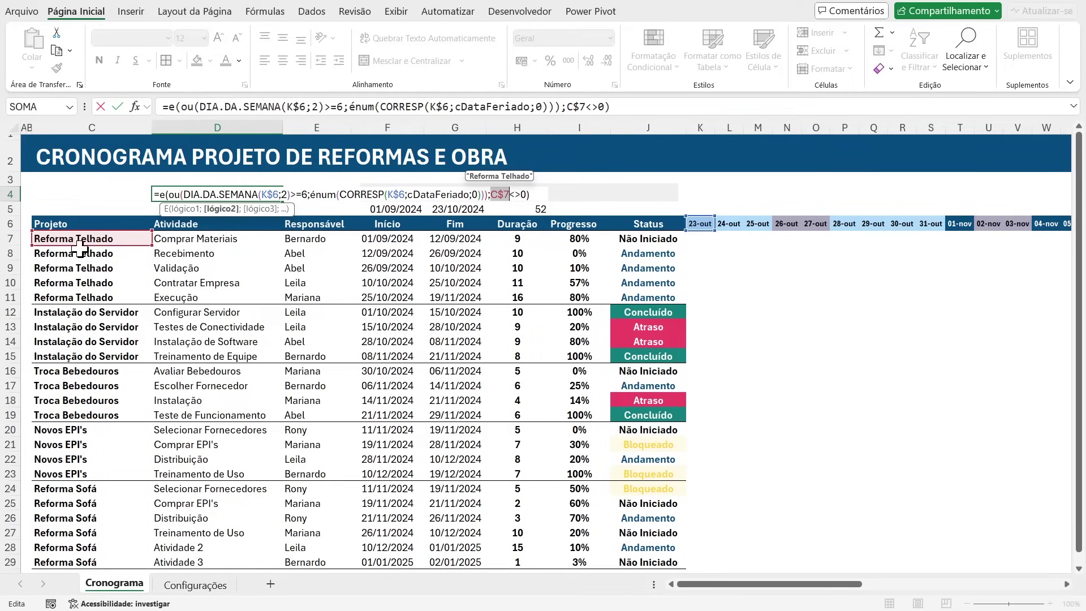
key(F4)
click(497, 195)
drag(491, 194, 509, 195)
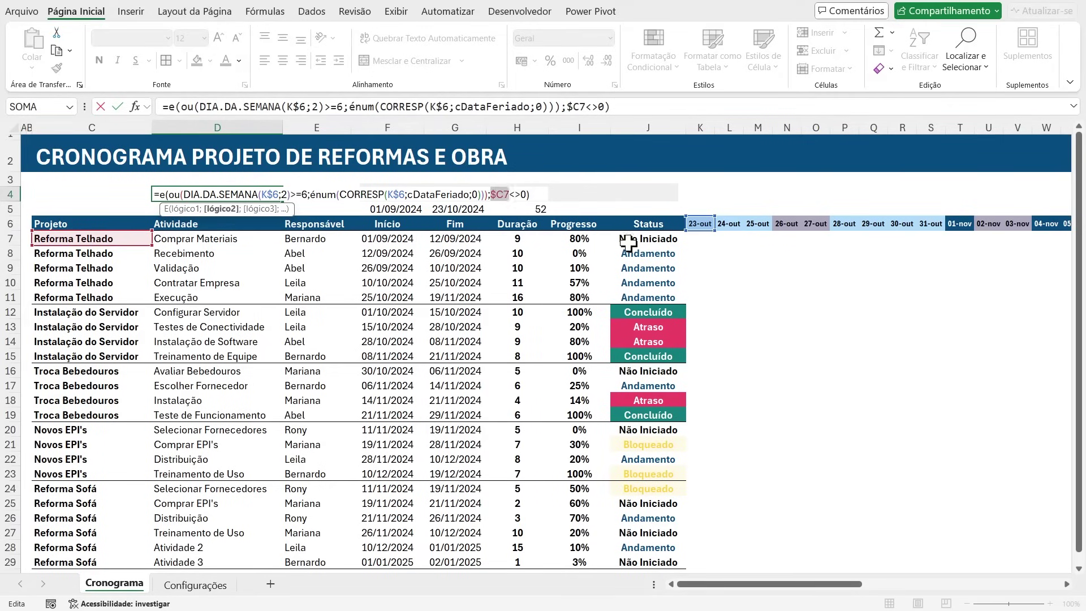
click(529, 195)
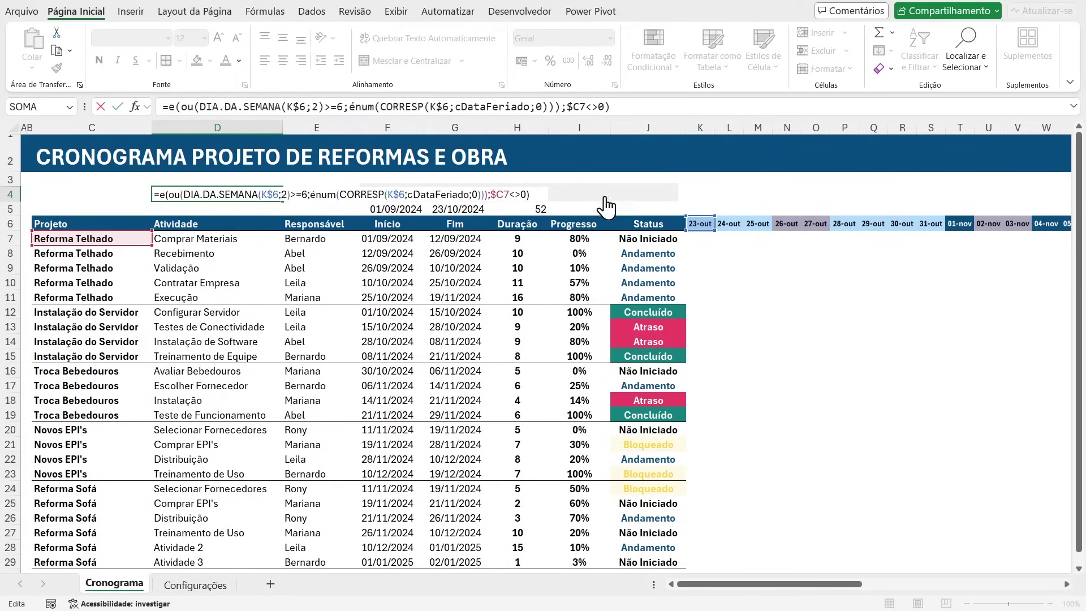
key(Return)
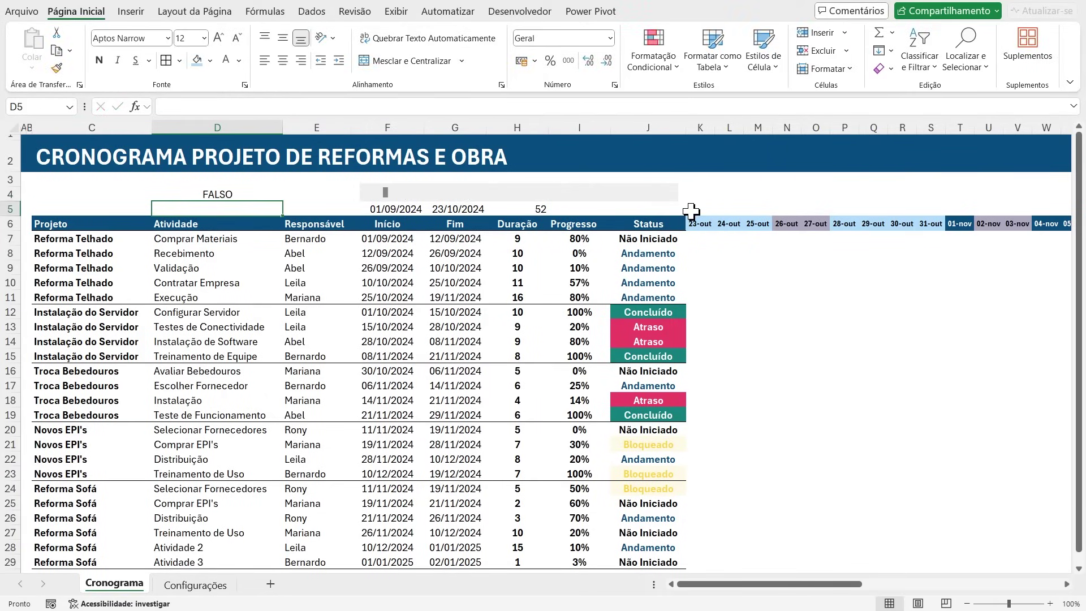
click(240, 192)
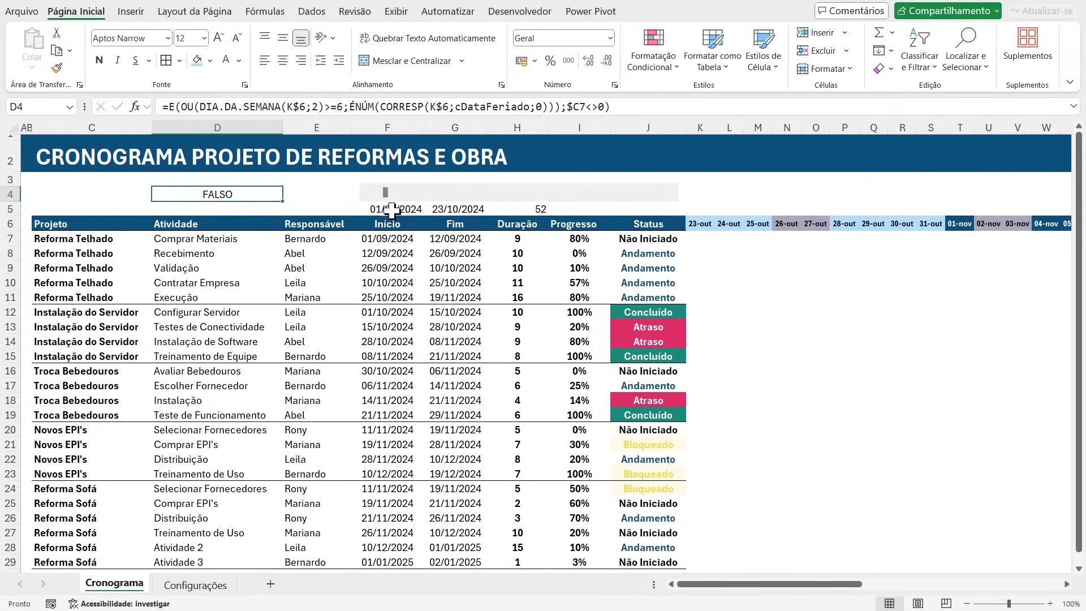
Step: Advance the timeline's start date to 26/10/2024 to test the D4 formula on a weekend date
click(673, 193)
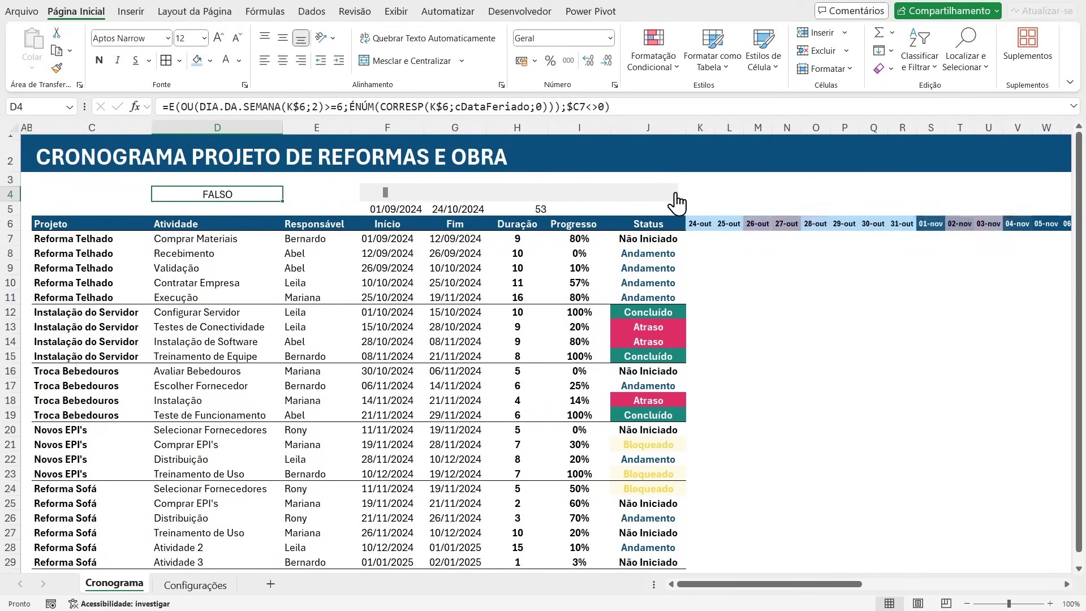
click(674, 193)
click(676, 194)
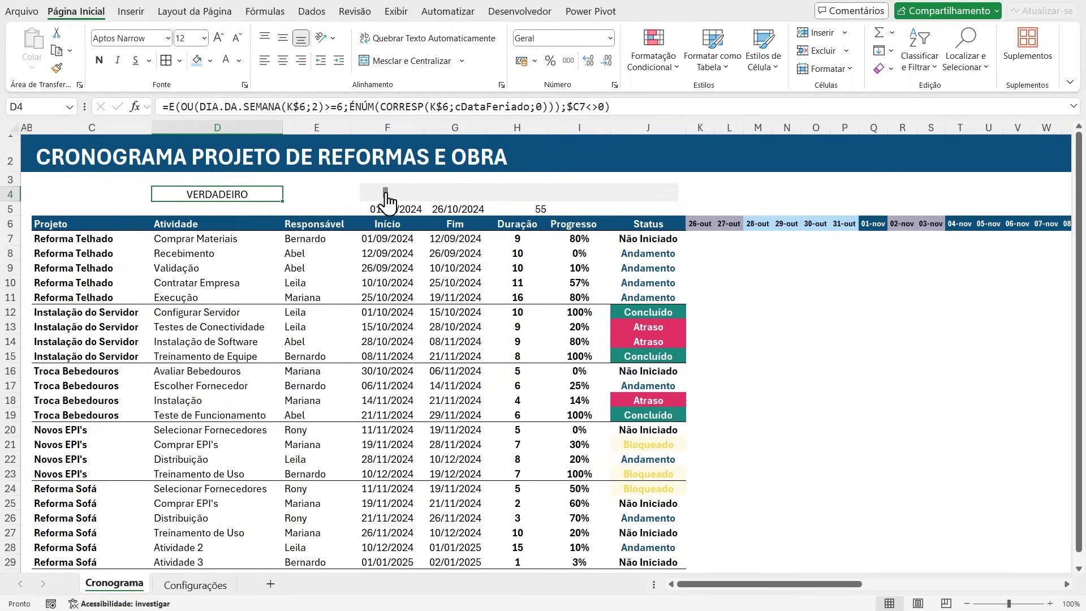
Step: Copy the complete weekend and holiday formula from D4 without changing the cell
drag(644, 106, 297, 112)
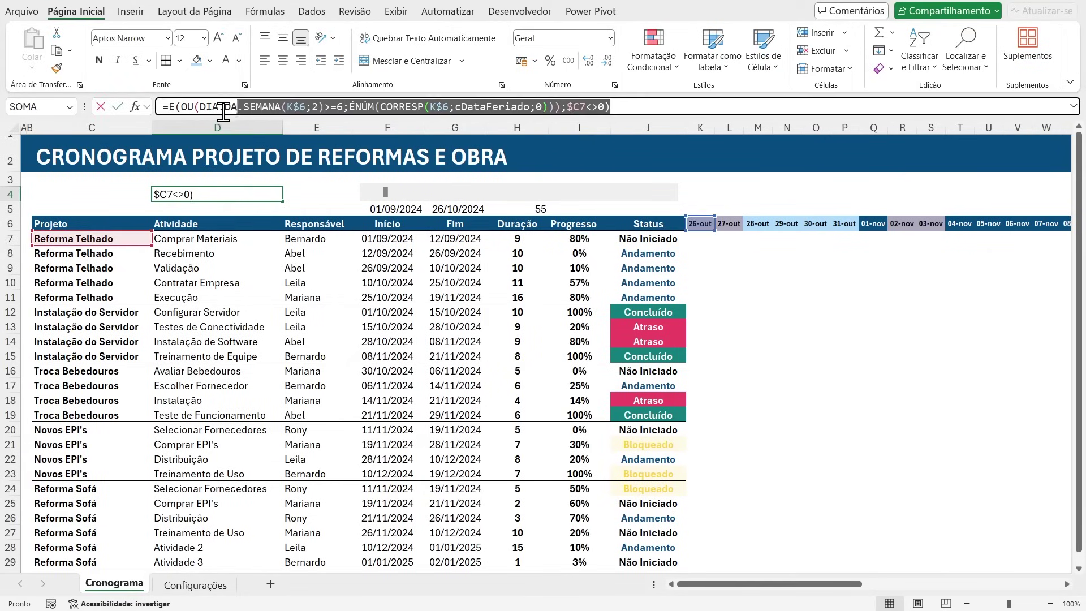
key(ctrl+c)
key(Escape)
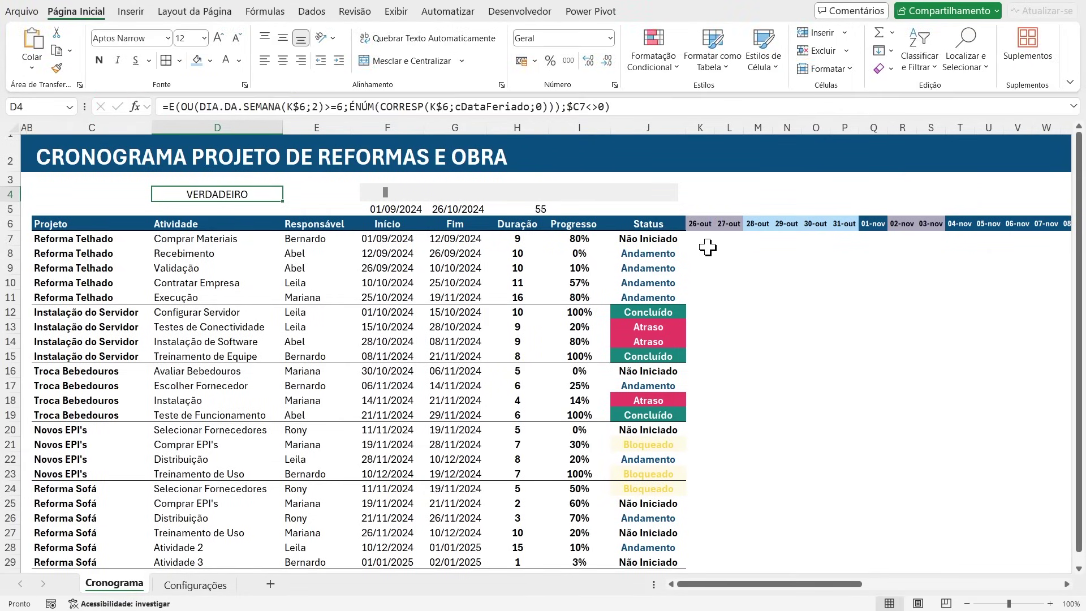
Step: Start a formula-based conditional formatting rule for columns K to AO from row 7 to the sheet's end, using the copied formula
drag(791, 583, 893, 586)
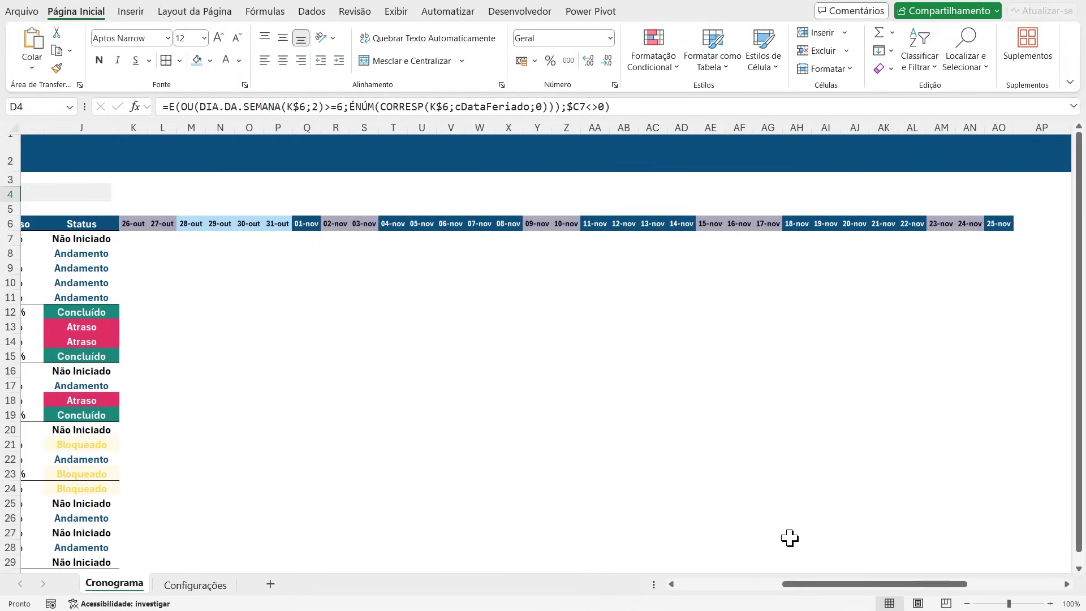
click(122, 237)
drag(124, 224, 504, 240)
drag(432, 238, 974, 243)
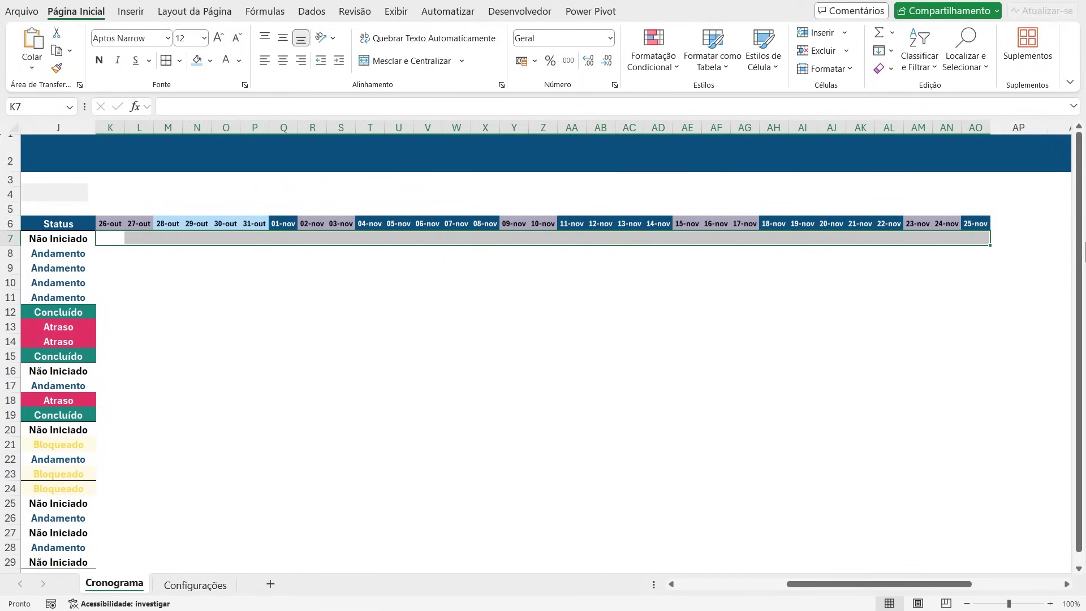
key(ctrl+shift+Down)
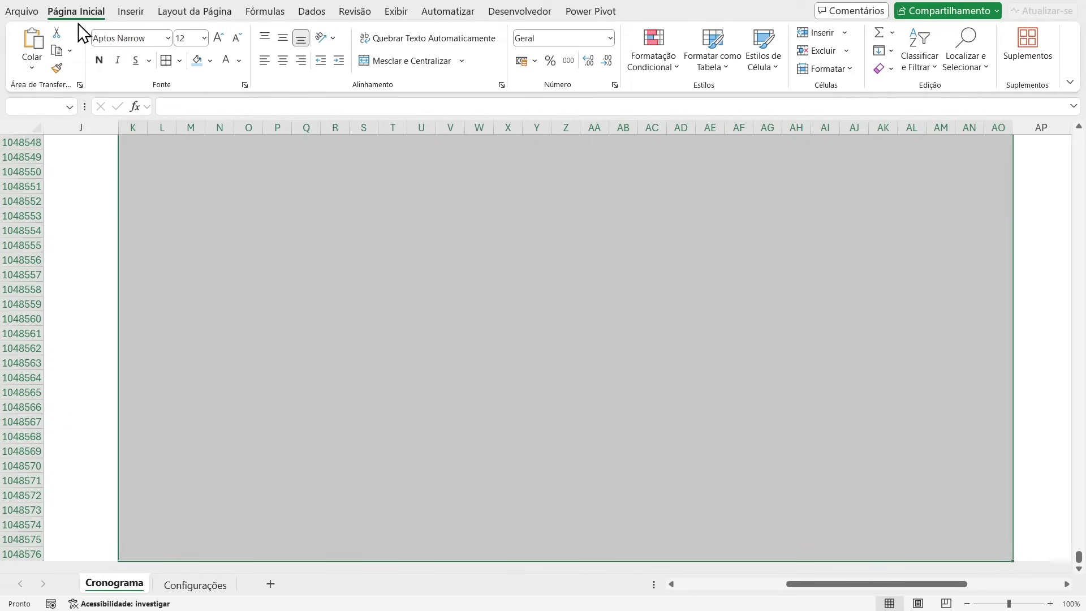
click(654, 66)
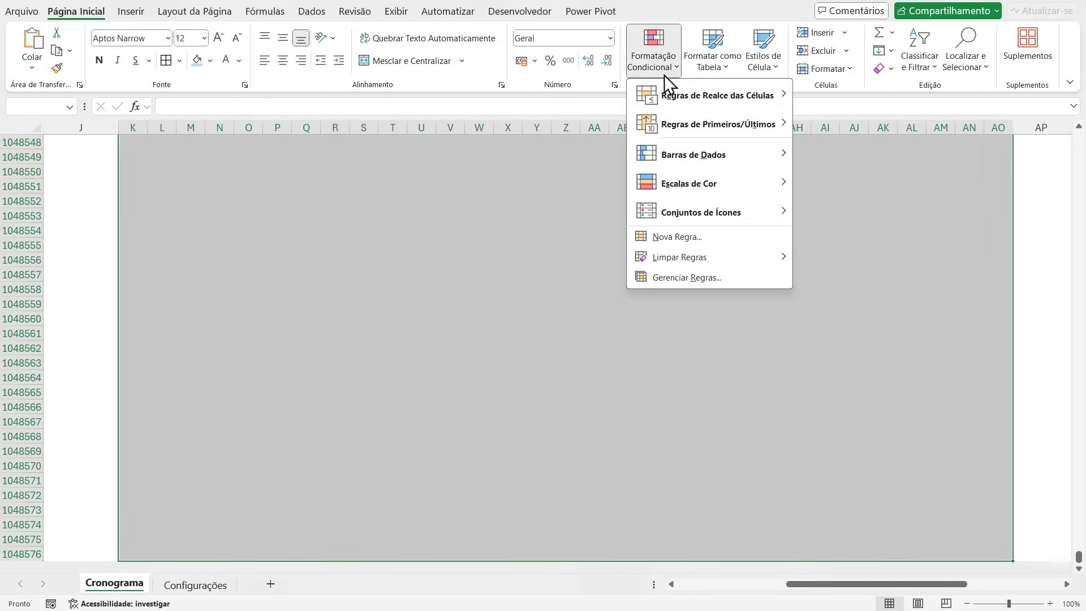
click(687, 240)
click(278, 270)
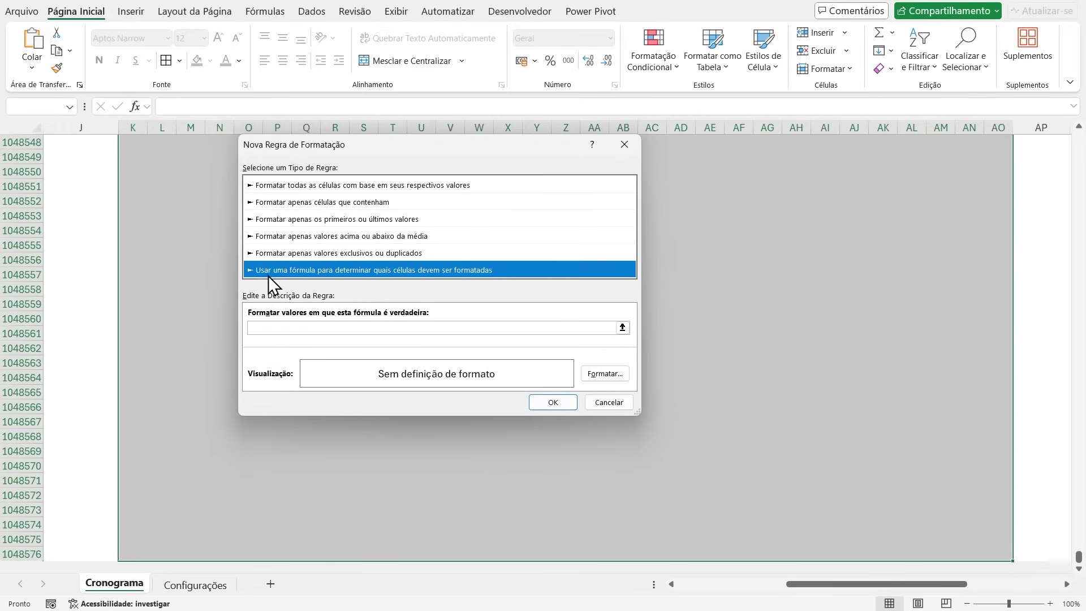
click(279, 327)
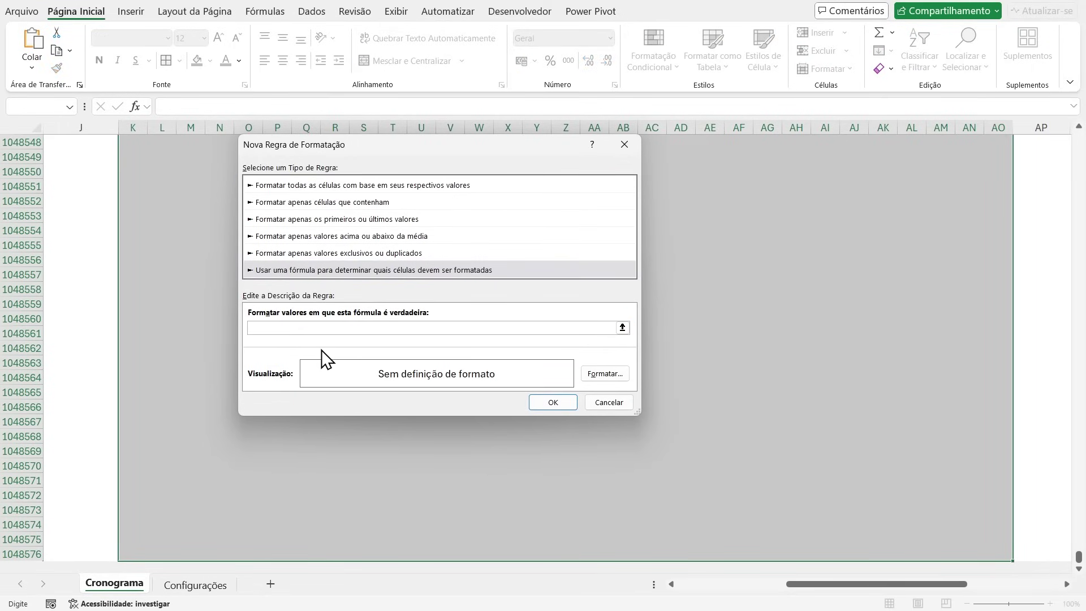
key(ctrl+v)
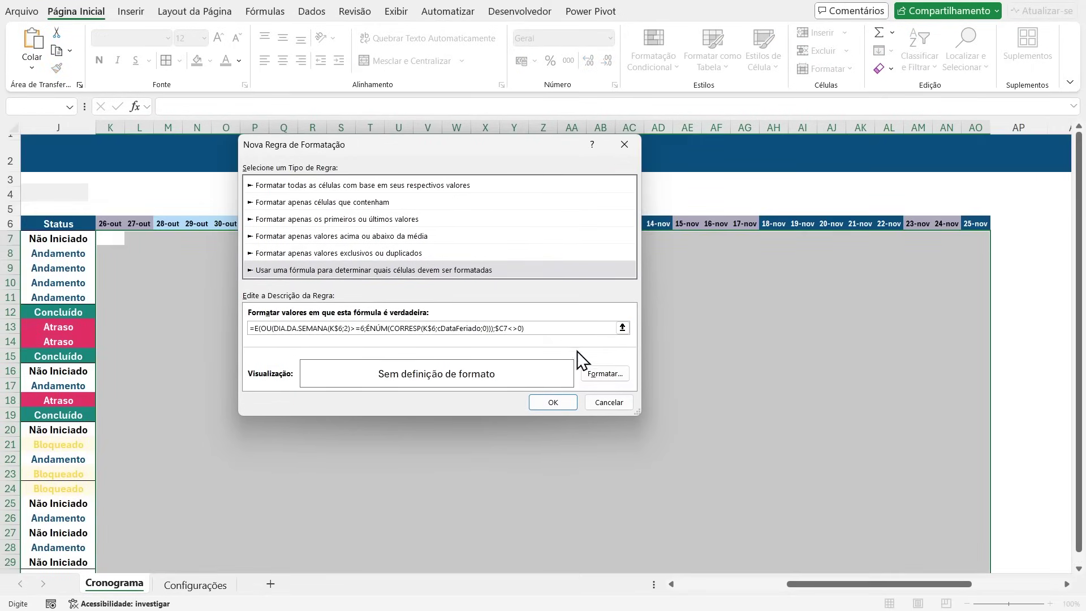
Step: Give the weekend and holiday rule a very light purple-grey fill with no borders and apply it to the timeline
click(601, 373)
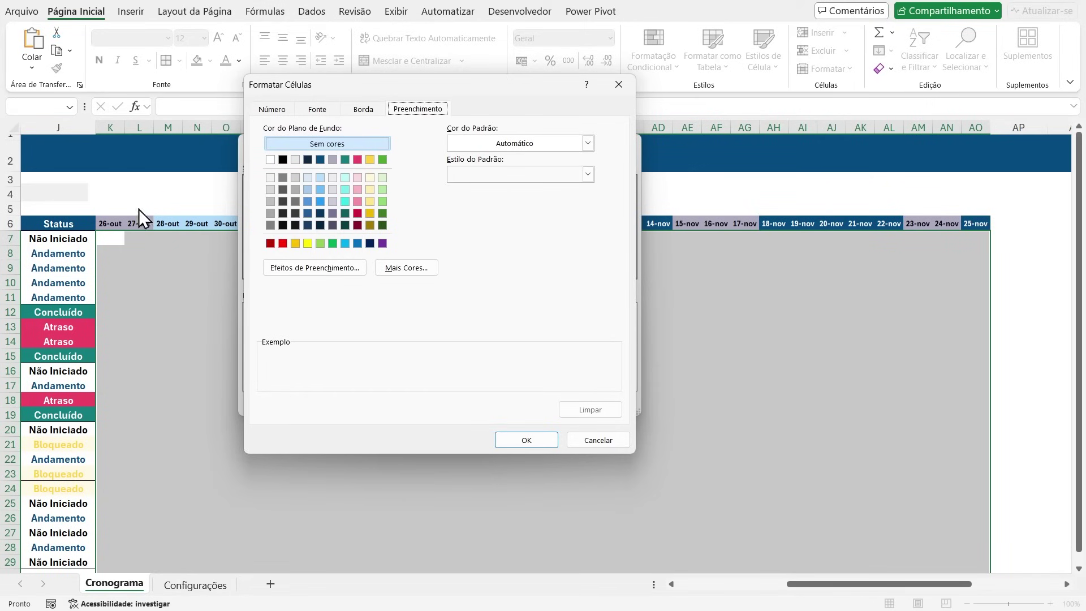
click(333, 179)
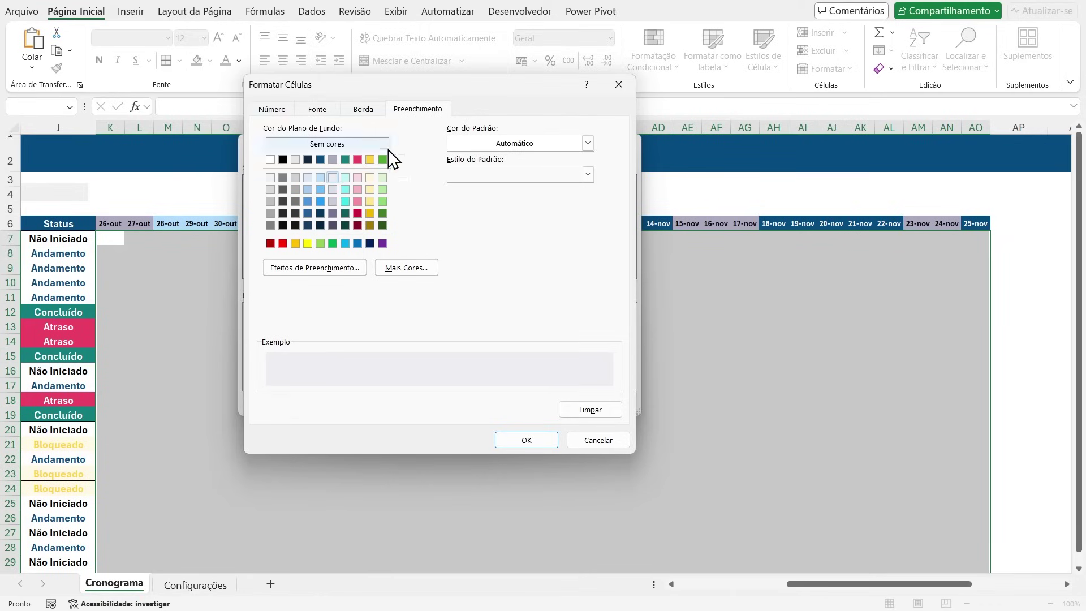
click(364, 110)
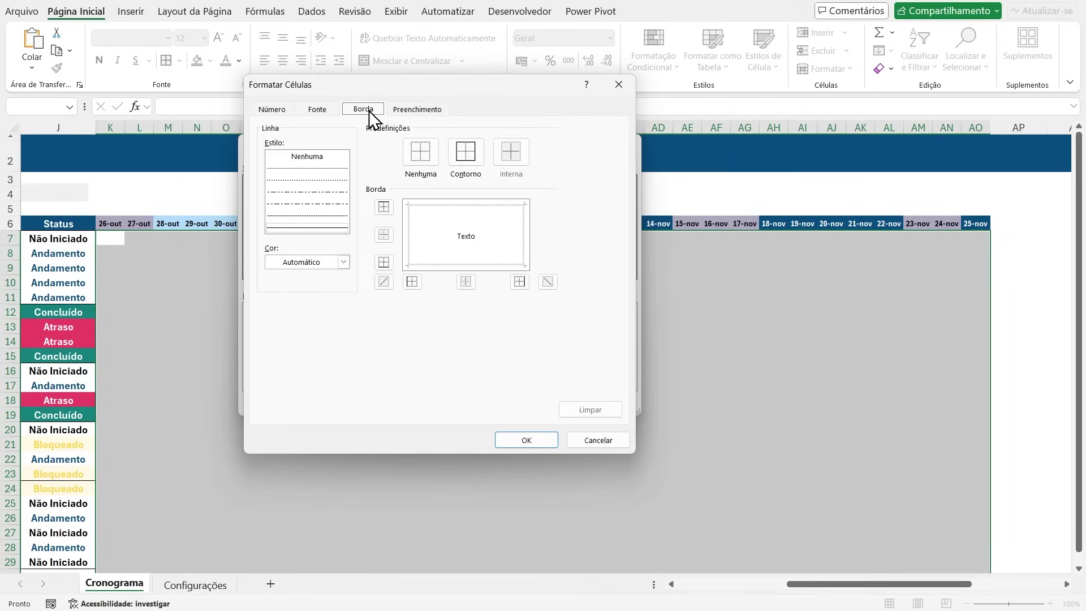
click(419, 151)
click(416, 111)
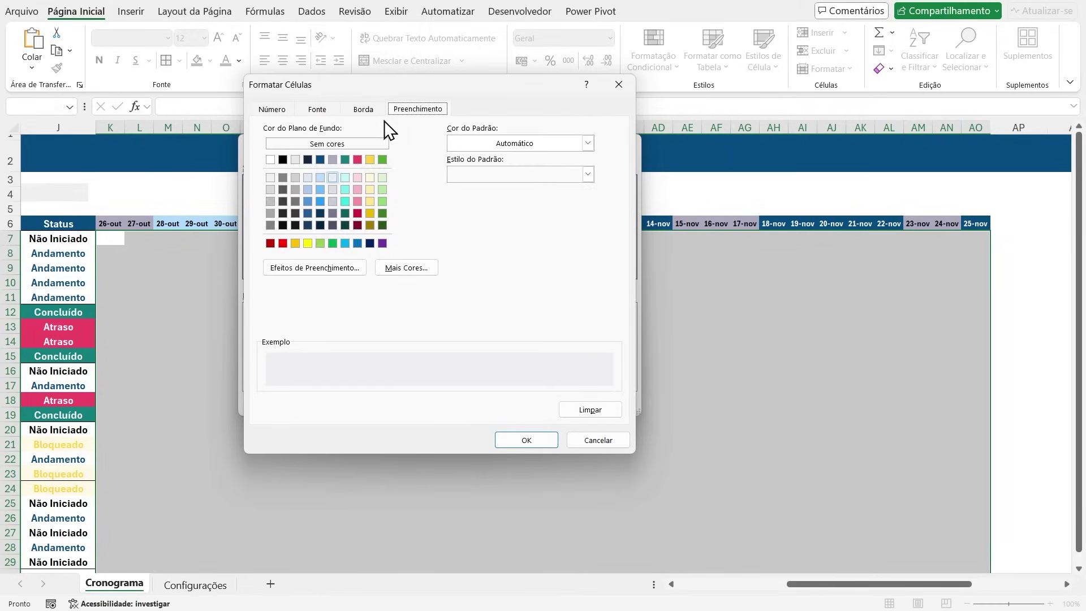
click(332, 179)
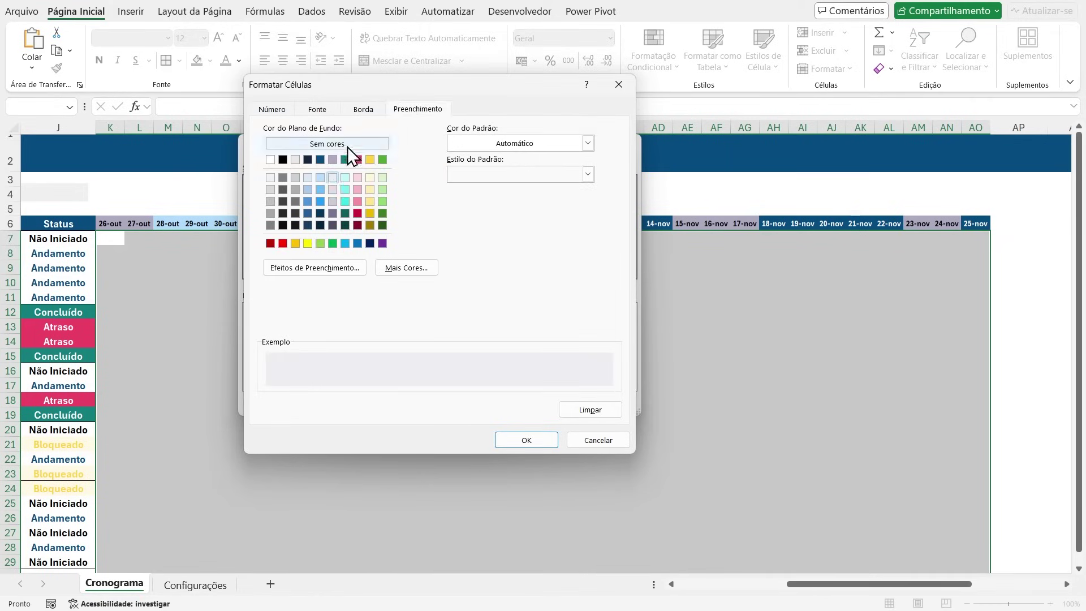
click(372, 114)
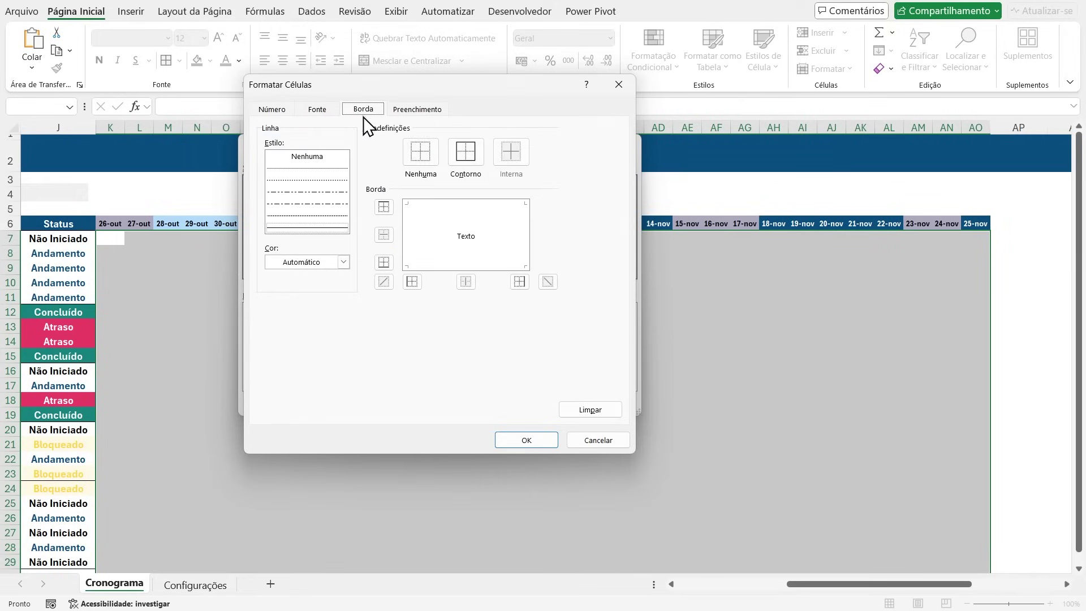
click(426, 155)
click(527, 440)
click(554, 398)
click(403, 355)
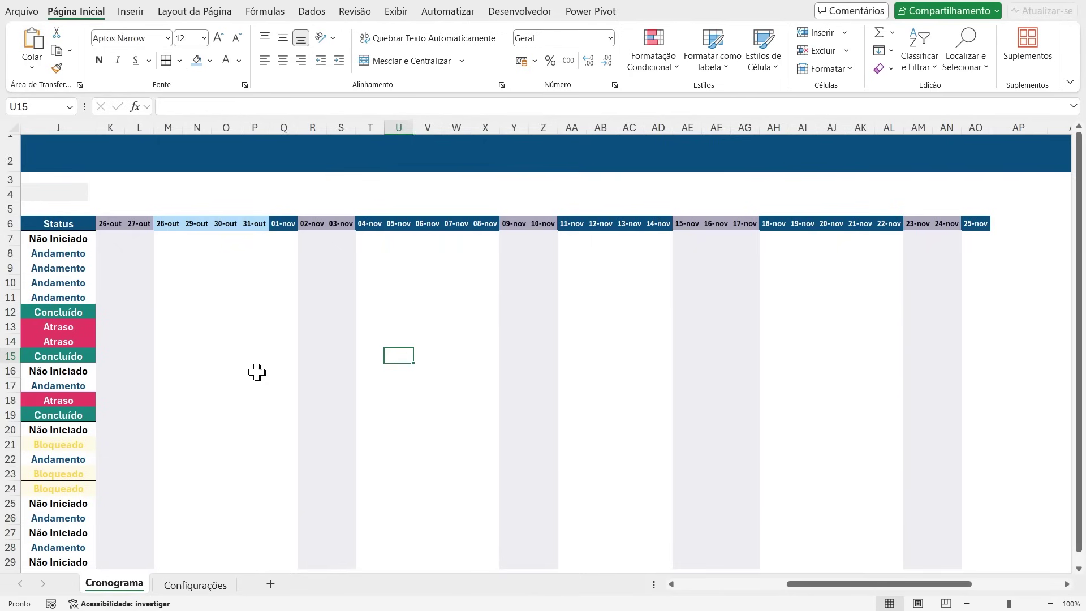
Step: Examine the timeline shading down to row 30 and the $C7<>0 condition in the D4 formula
scroll(249, 366, down, 1)
drag(834, 585, 728, 586)
drag(704, 196, 722, 531)
click(729, 533)
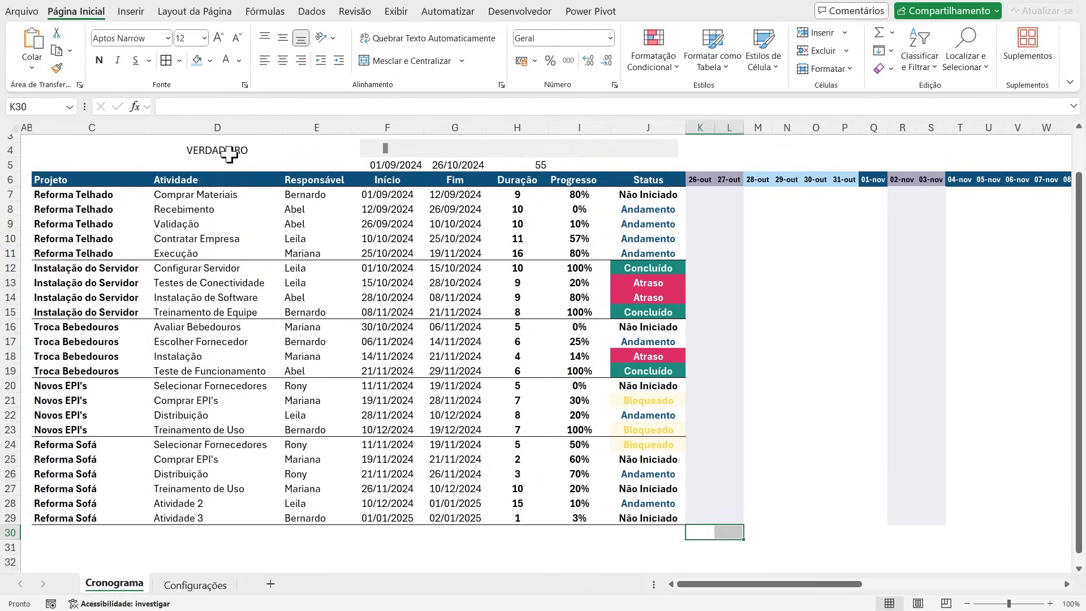
double_click(190, 148)
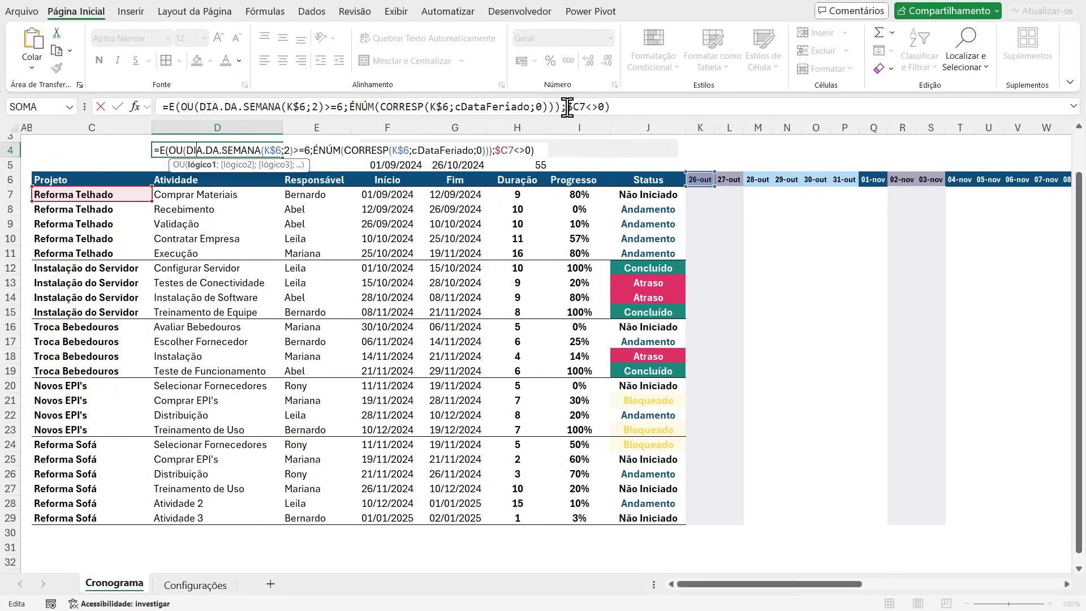
drag(567, 106, 606, 106)
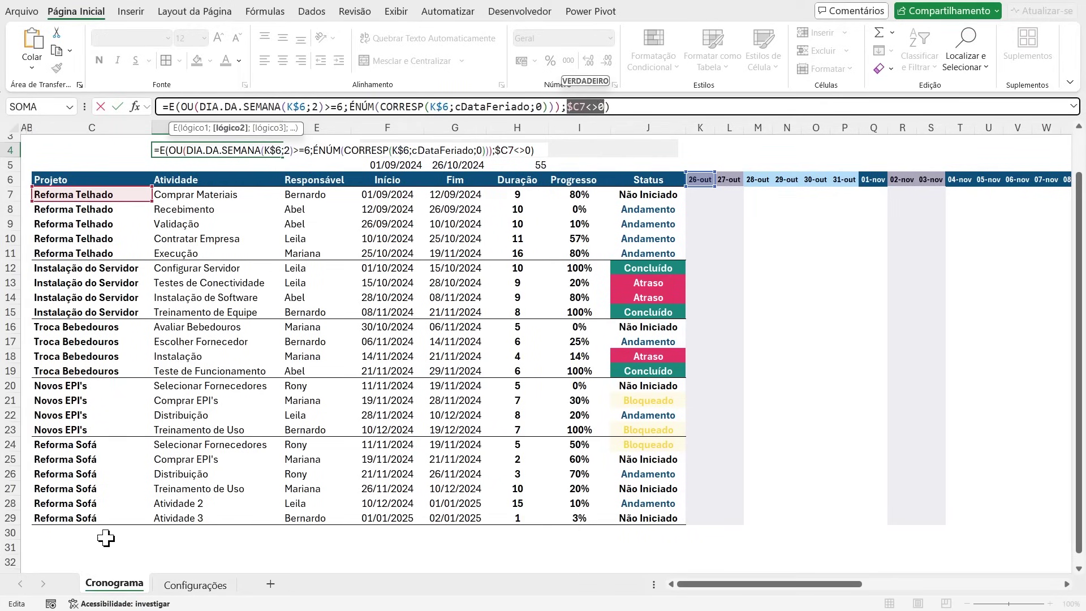
key(Escape)
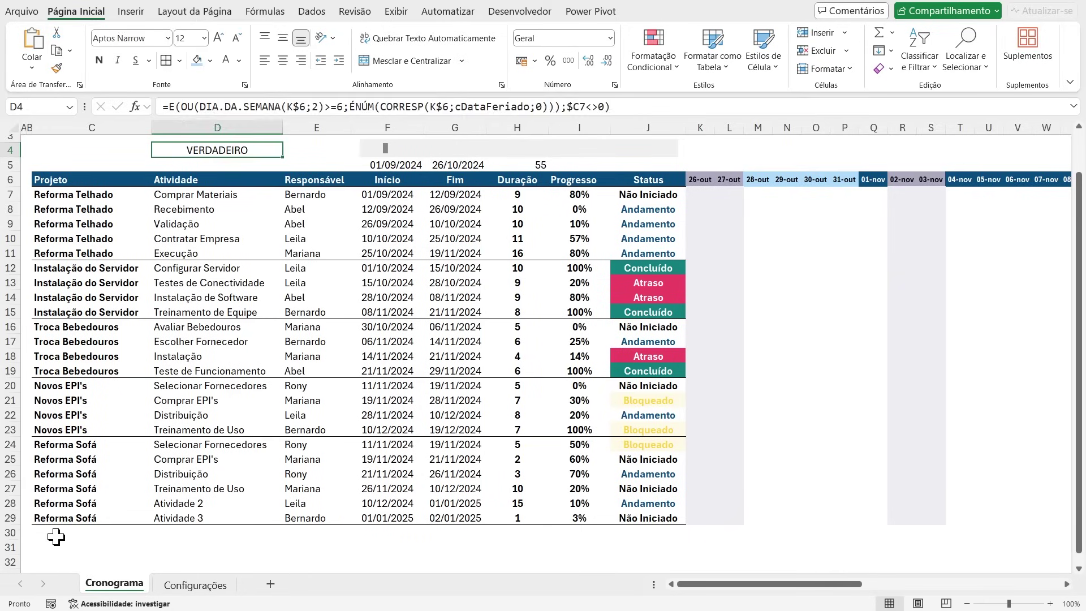
Step: Test the shading with the project name asdasdasd in C30, and undo that entry
click(54, 532)
text(asdasdasd)
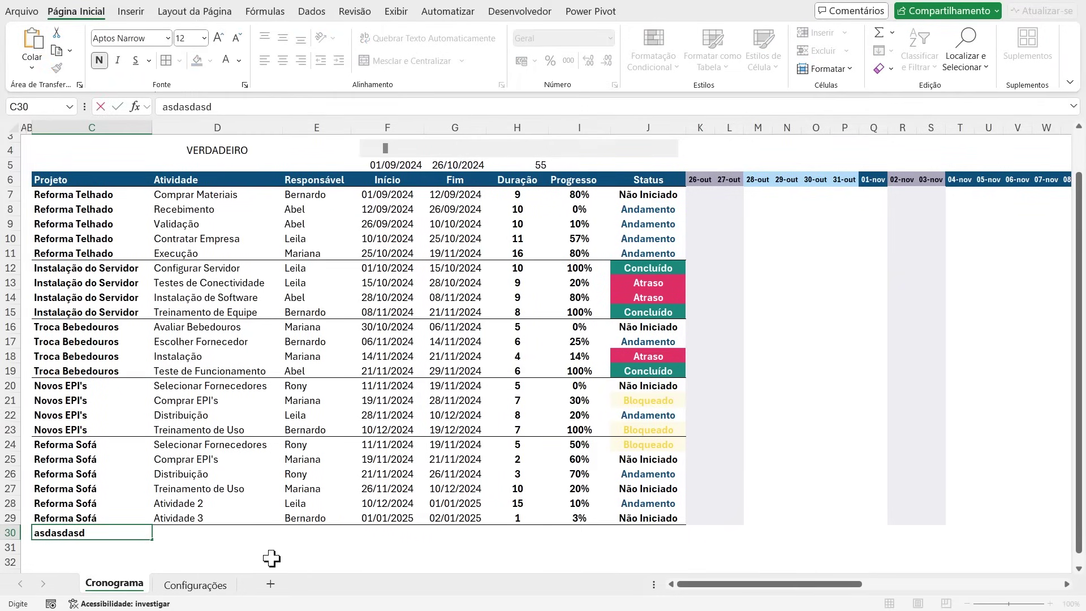
key(Return)
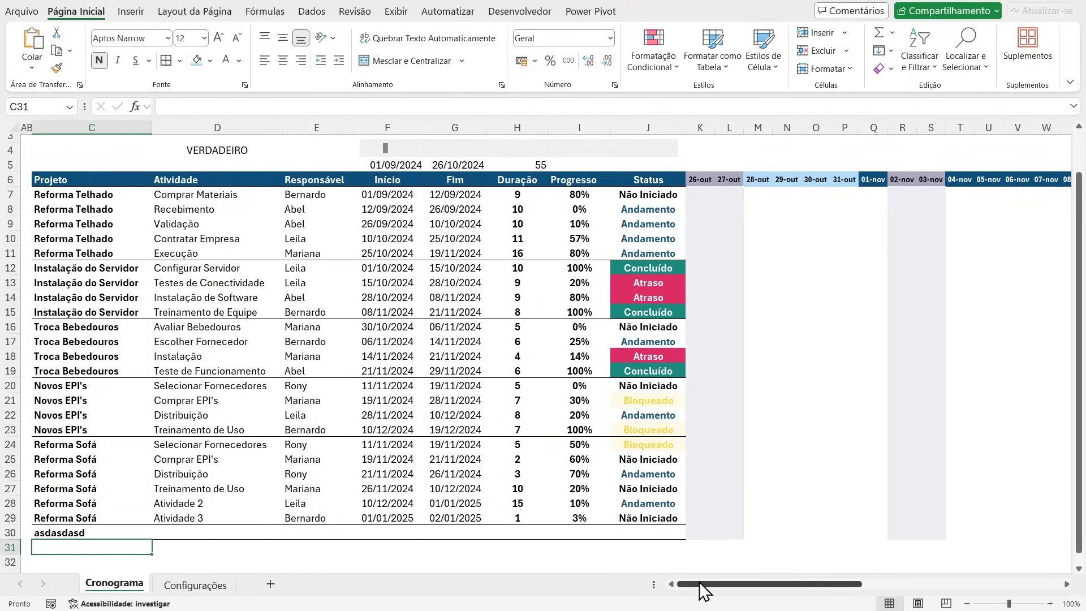
drag(49, 533, 650, 533)
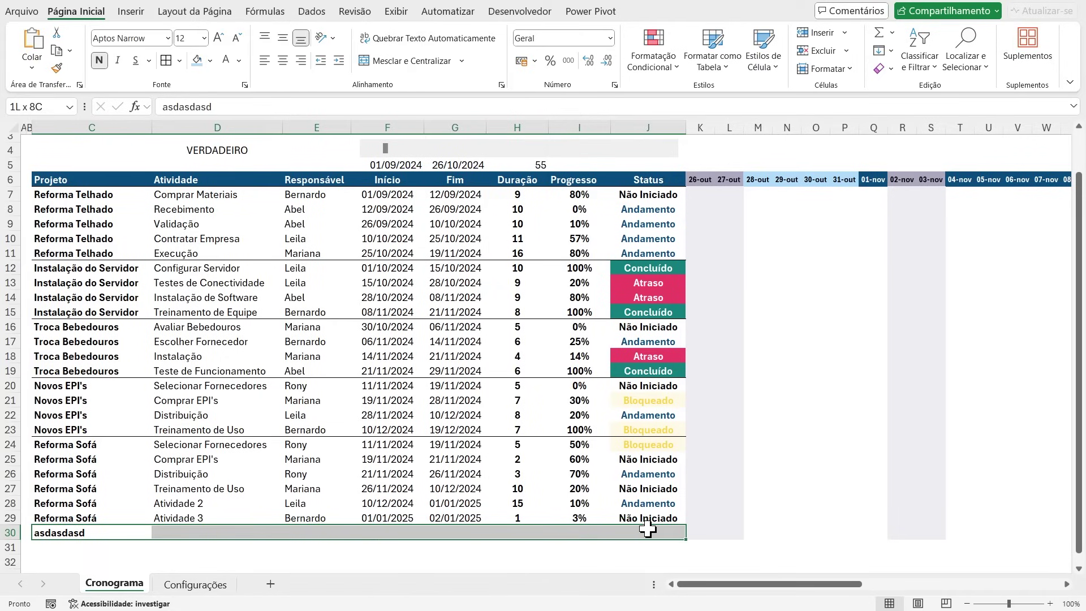
key(ctrl+z)
key(Down)
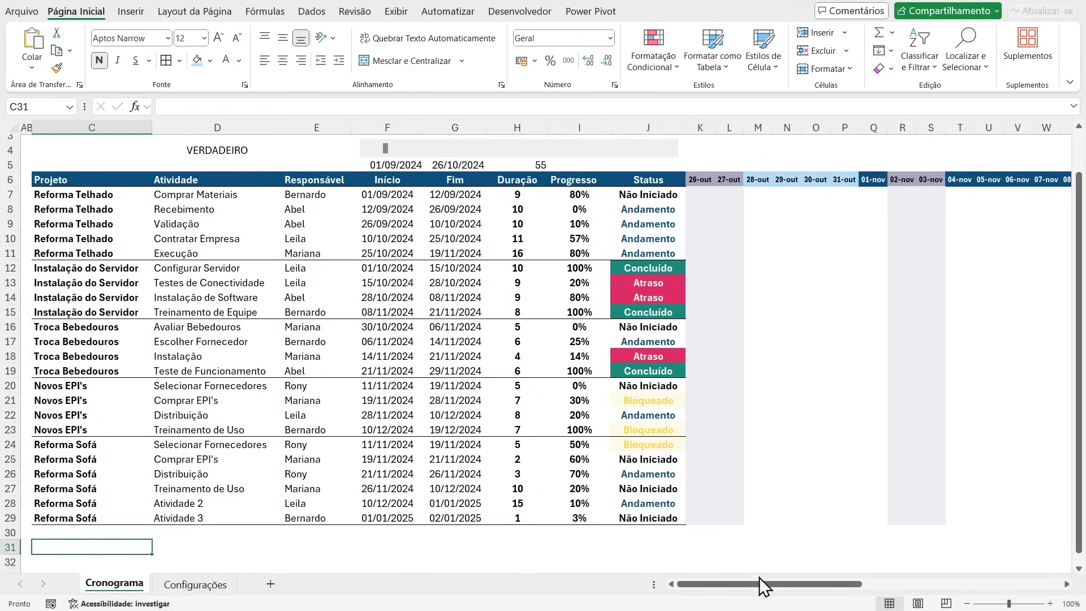
Step: Advance the timeline's start date to 08/11/2024 and check the weekend and holiday shading across the date columns
drag(758, 586, 724, 514)
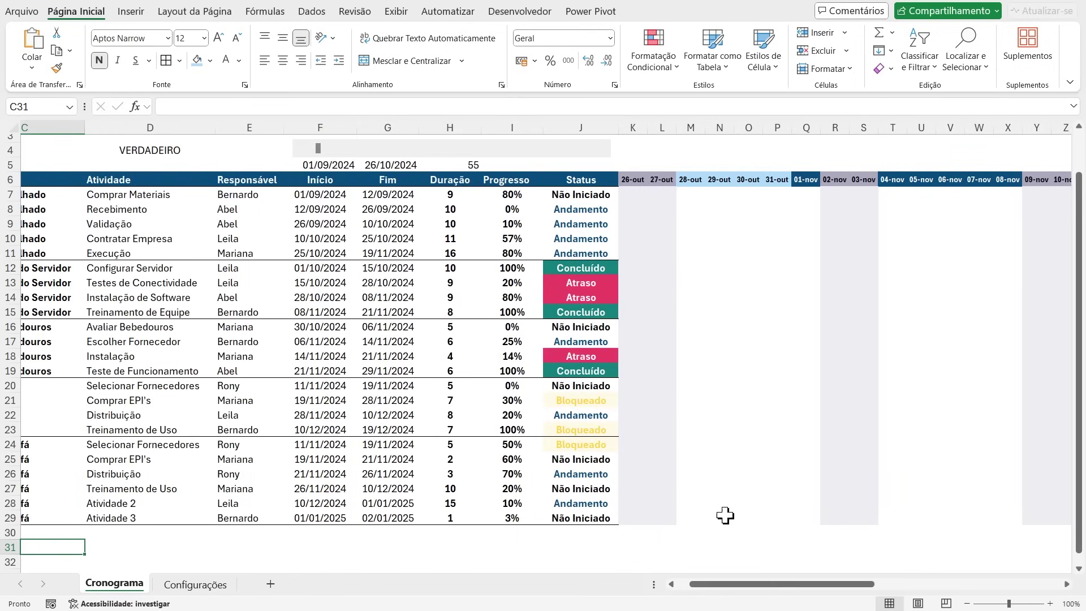
click(605, 152)
click(605, 152)
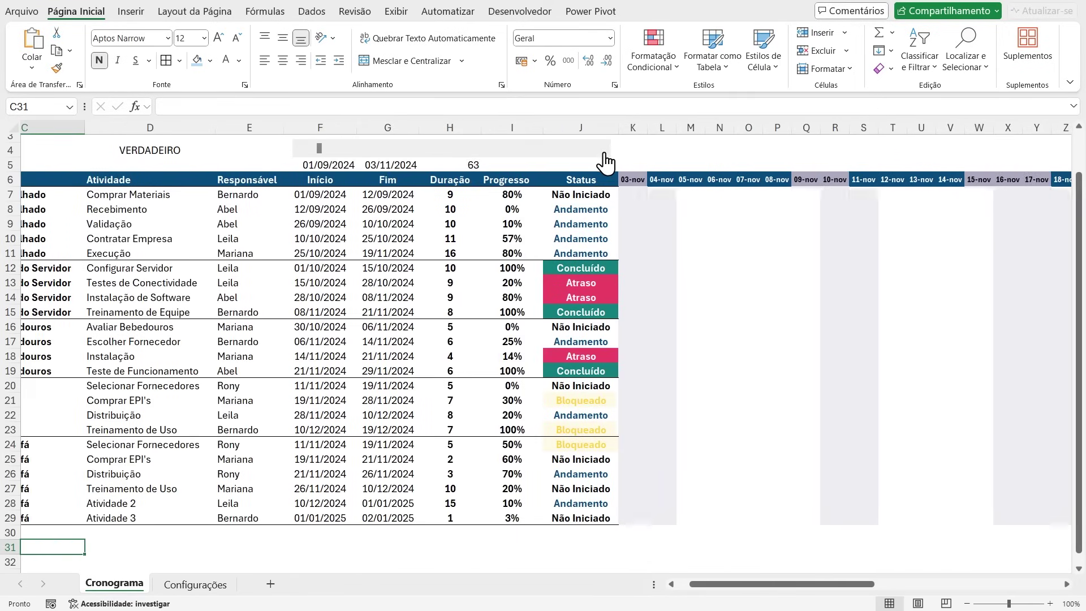
click(605, 151)
drag(808, 584, 848, 586)
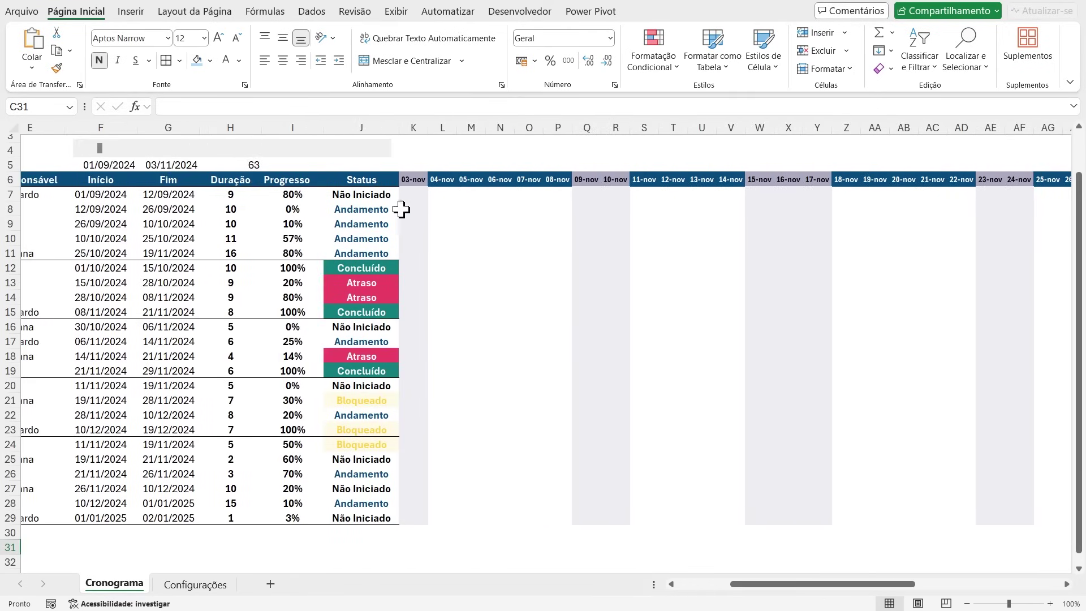
click(381, 151)
click(382, 151)
click(382, 151)
click(382, 152)
click(382, 151)
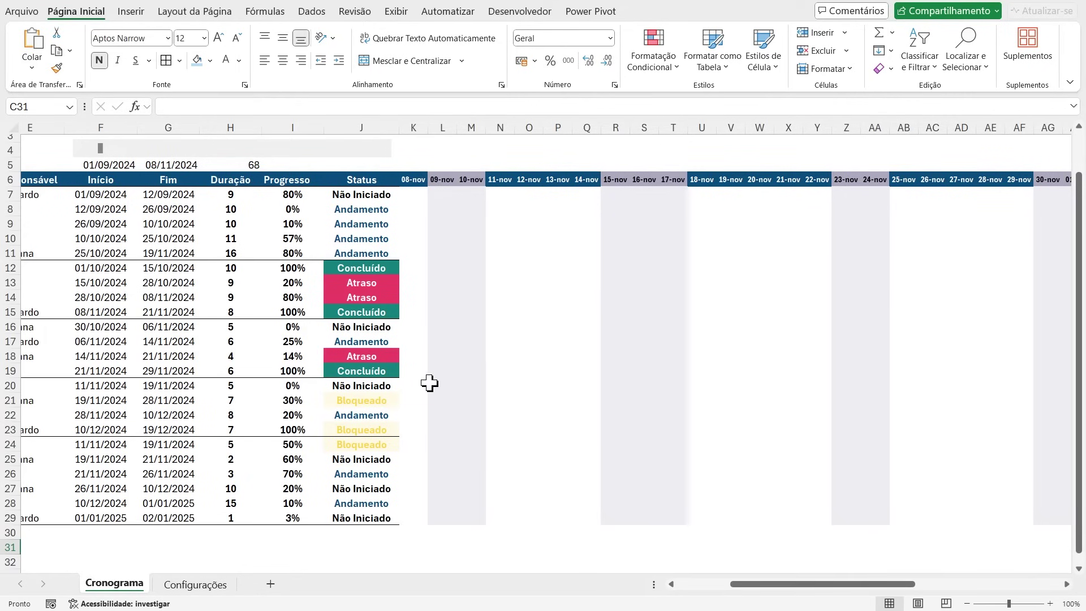
Step: Start an E formula in cell M4 with a first condition that the project name in C7 is not empty (C7<>"")
scroll(424, 382, up, 1)
scroll(583, 469, down, 1)
drag(752, 585, 735, 586)
scroll(649, 398, up, 1)
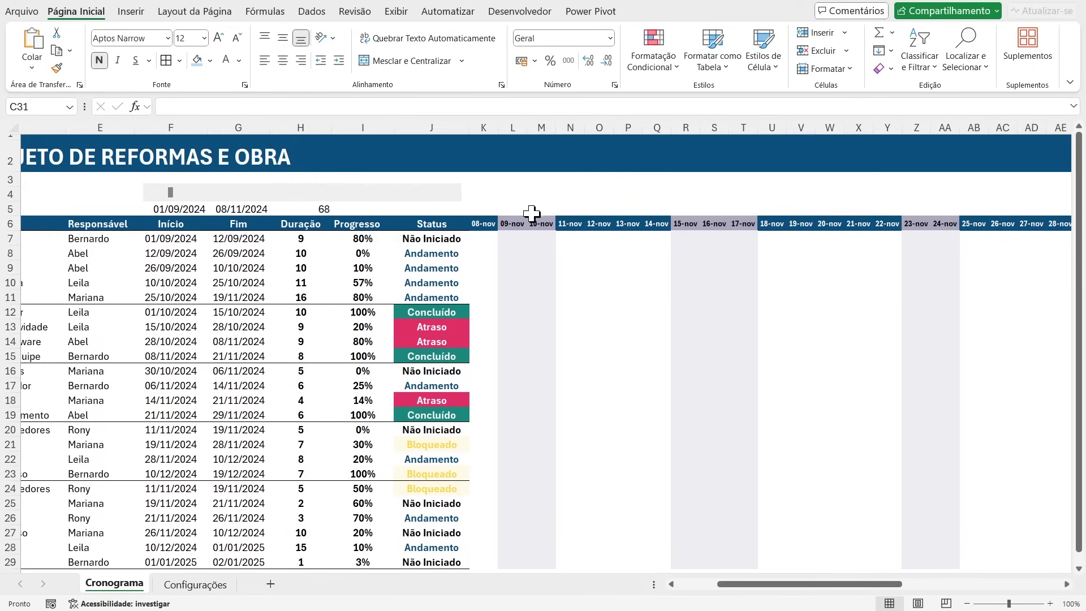
click(539, 192)
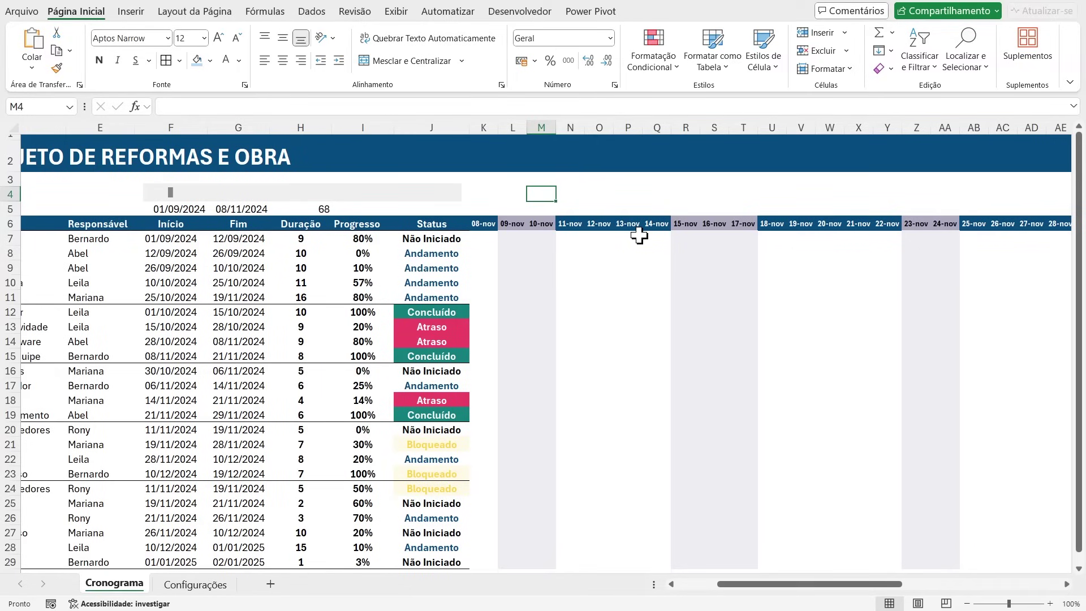
text(=)
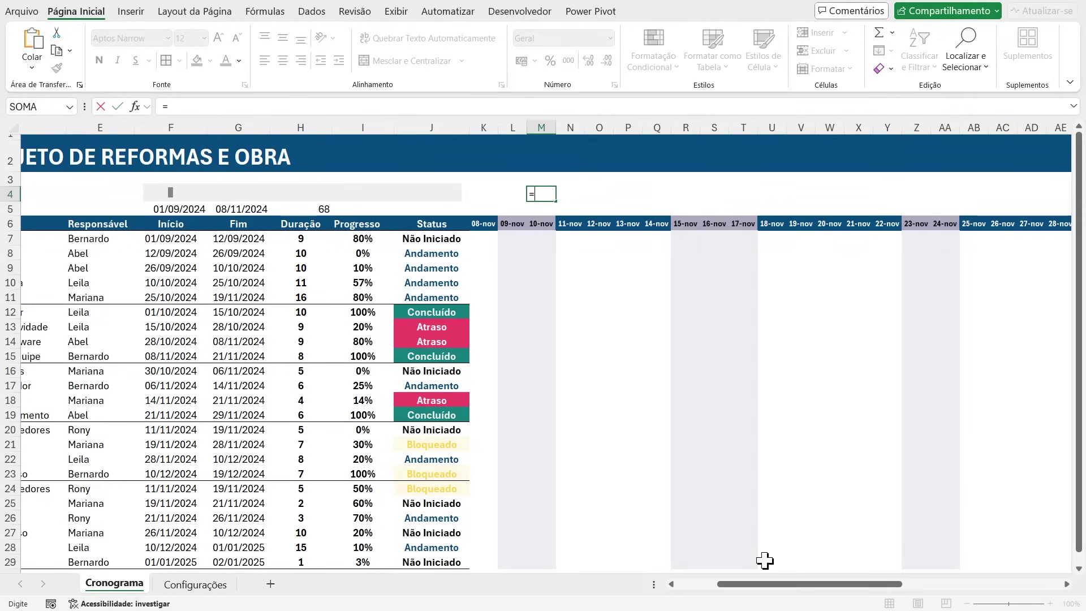
drag(760, 583, 757, 583)
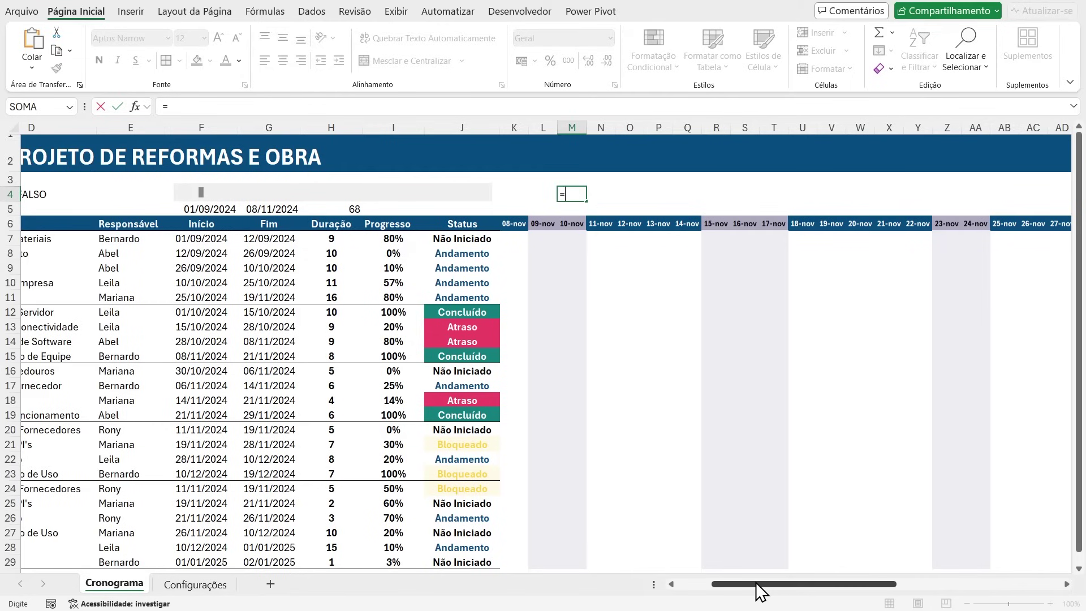
text(e()
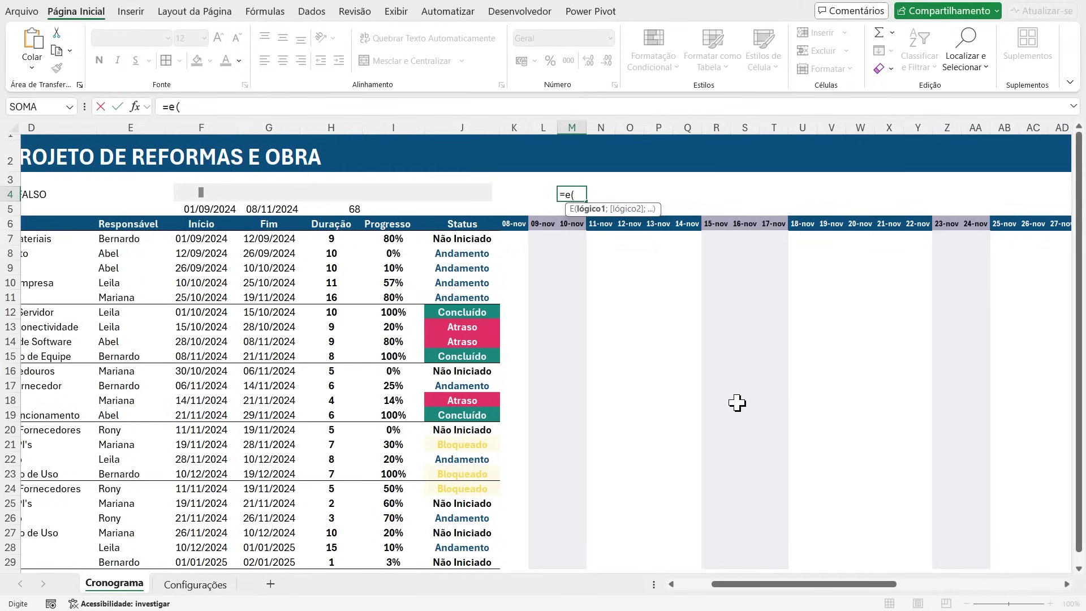
drag(743, 584, 697, 587)
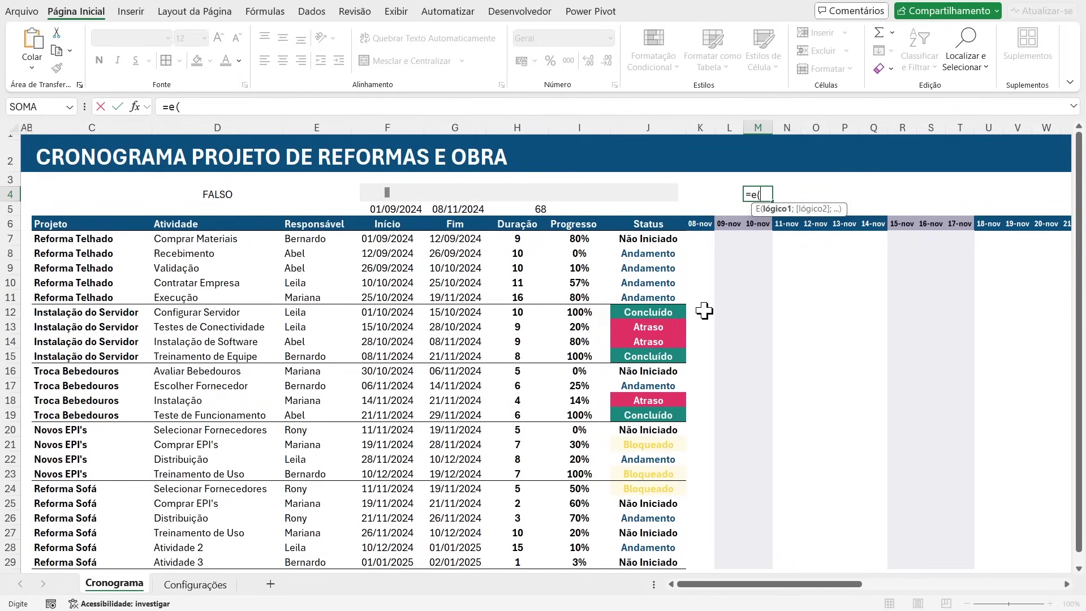
click(86, 239)
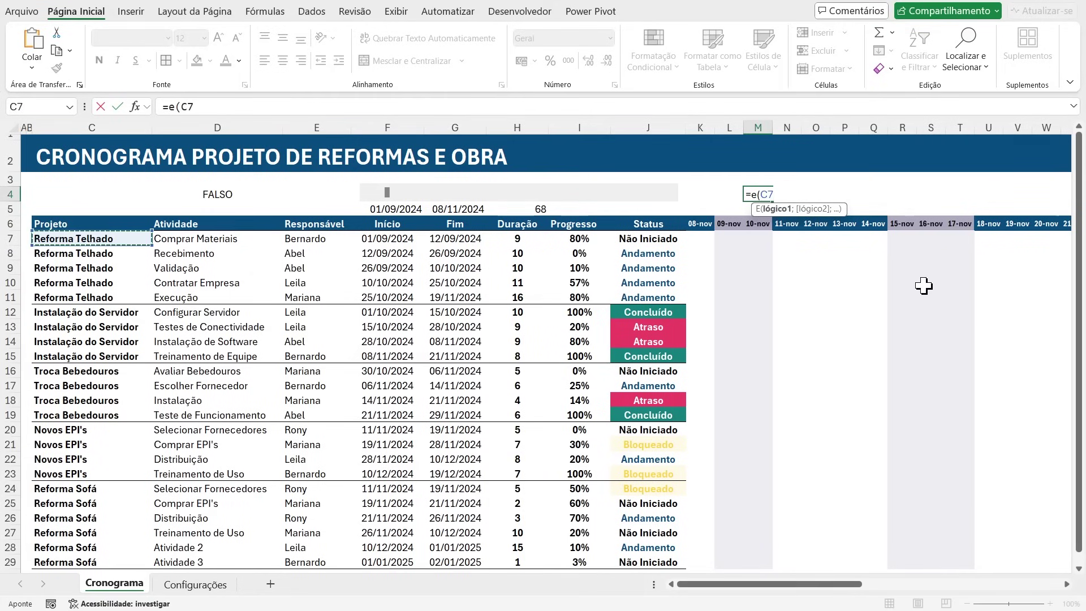
text(<>)
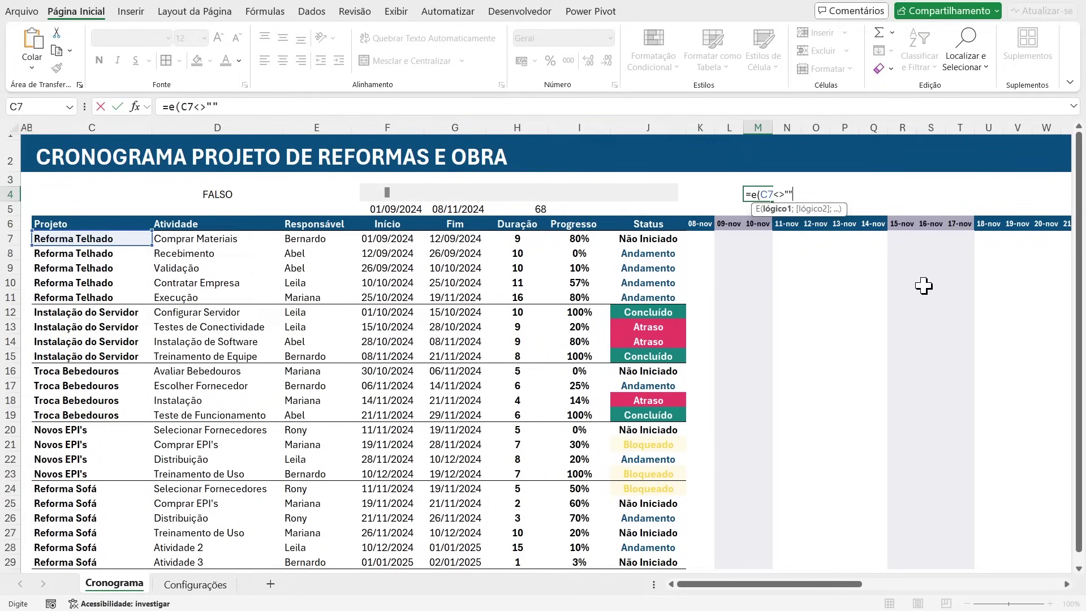
text("";)
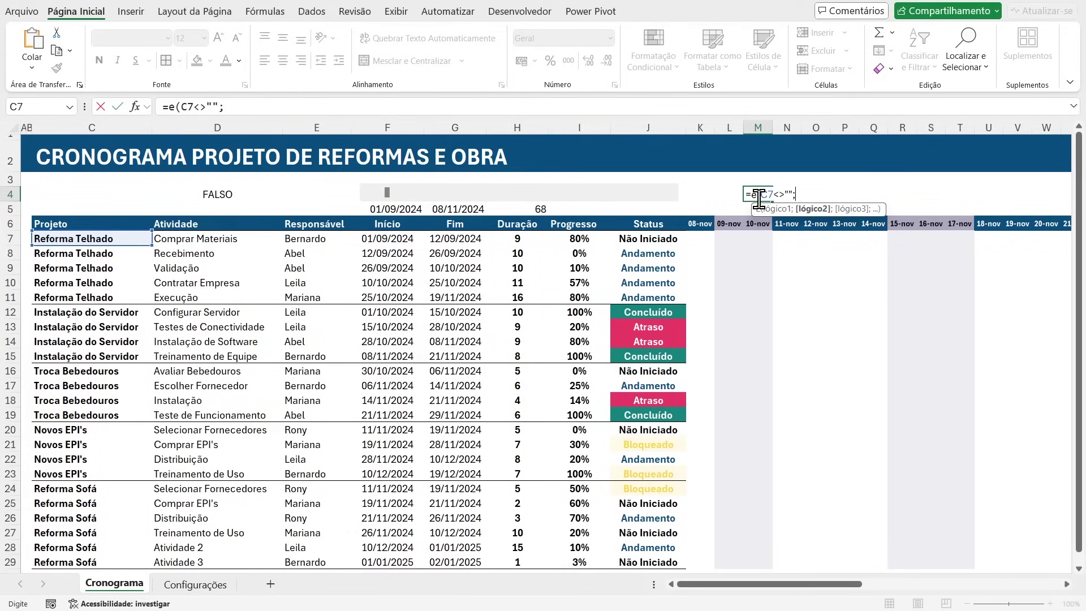
Step: Lock only the column of the project reference in the M4 formula, making it $C7
mouse_move(762, 198)
mouse_down()
mouse_move(806, 195)
mouse_move(777, 191)
mouse_up()
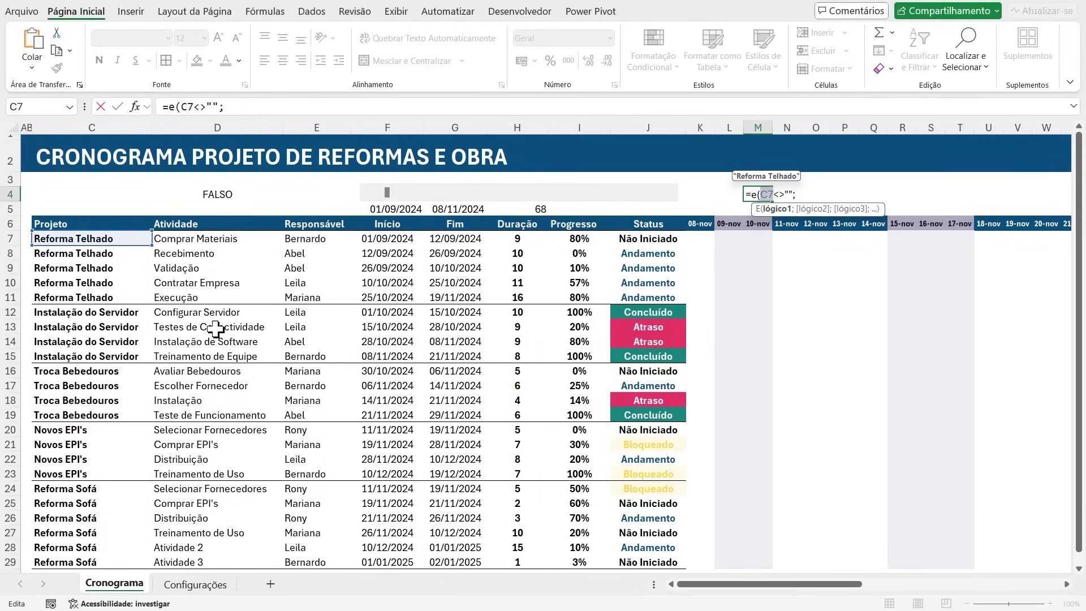
key(F4)
key(F4)
key(F4)
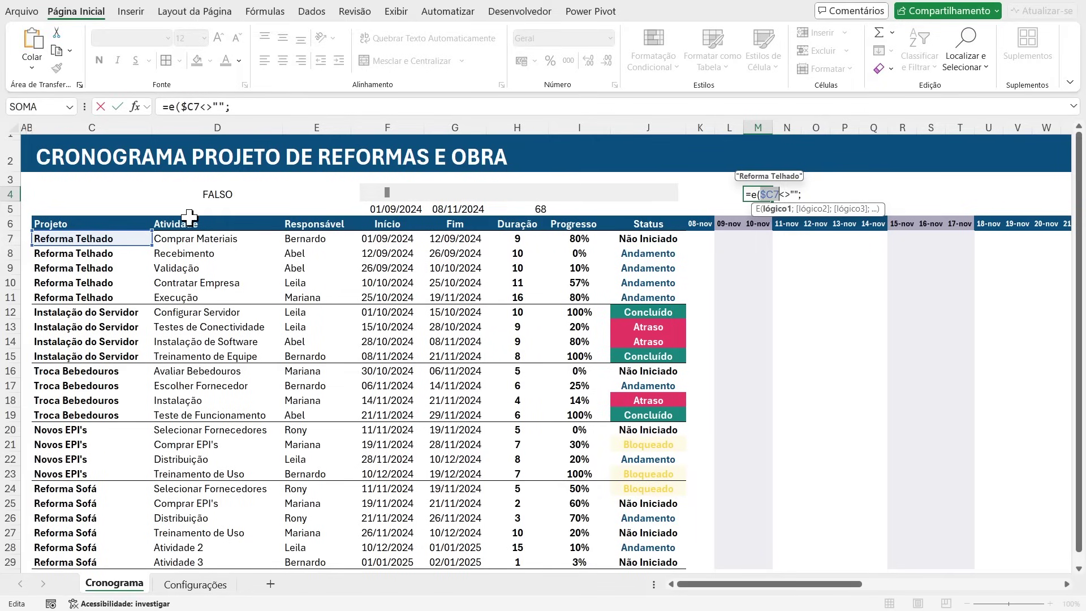
click(802, 193)
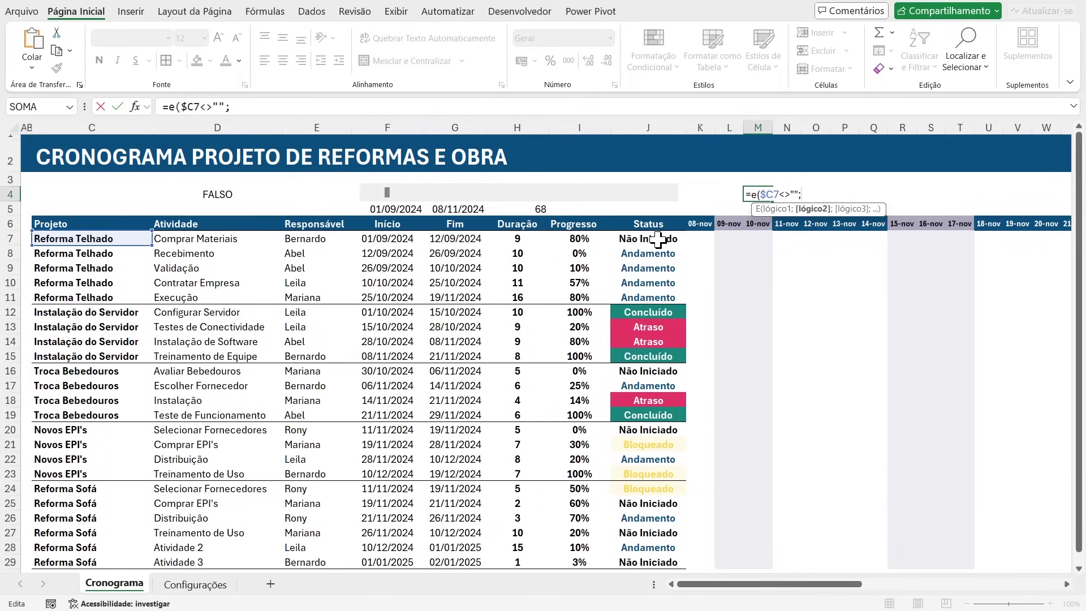
Step: Add a second condition to the M4 formula comparing the start date with the first timeline date, F7<=K6
click(402, 241)
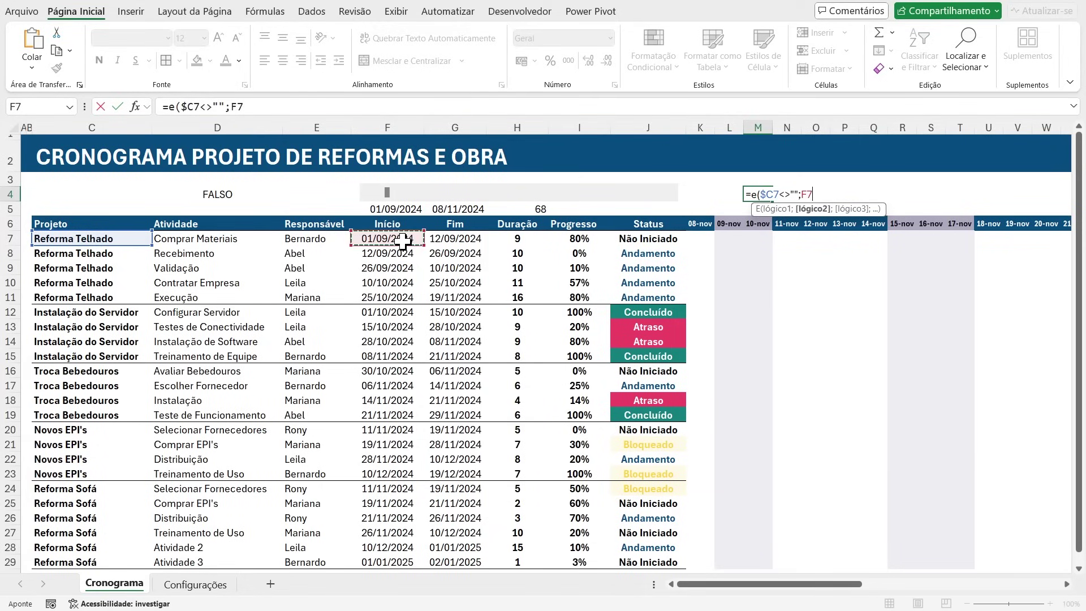
text(<=)
click(701, 224)
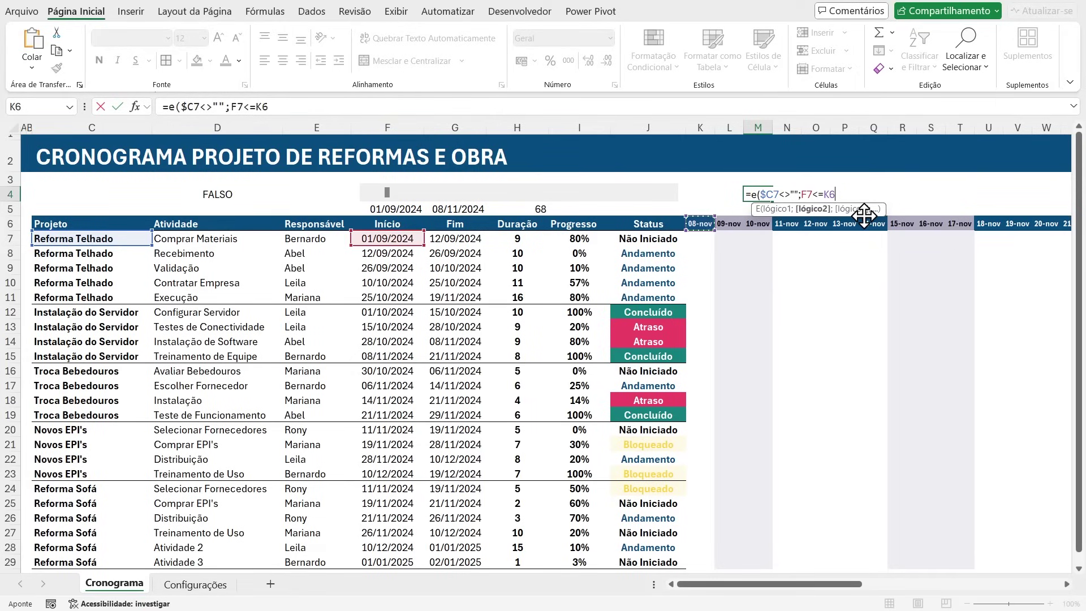
text(;)
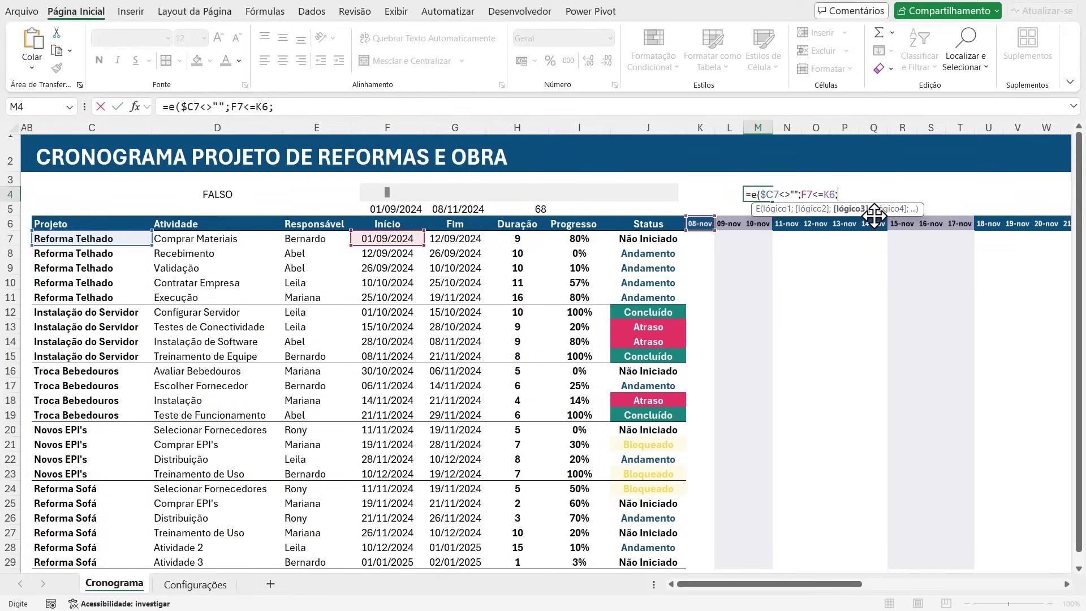
Step: Fix the start date's column and the timeline date's row in the second condition, making it $F7<=K$6
double_click(808, 194)
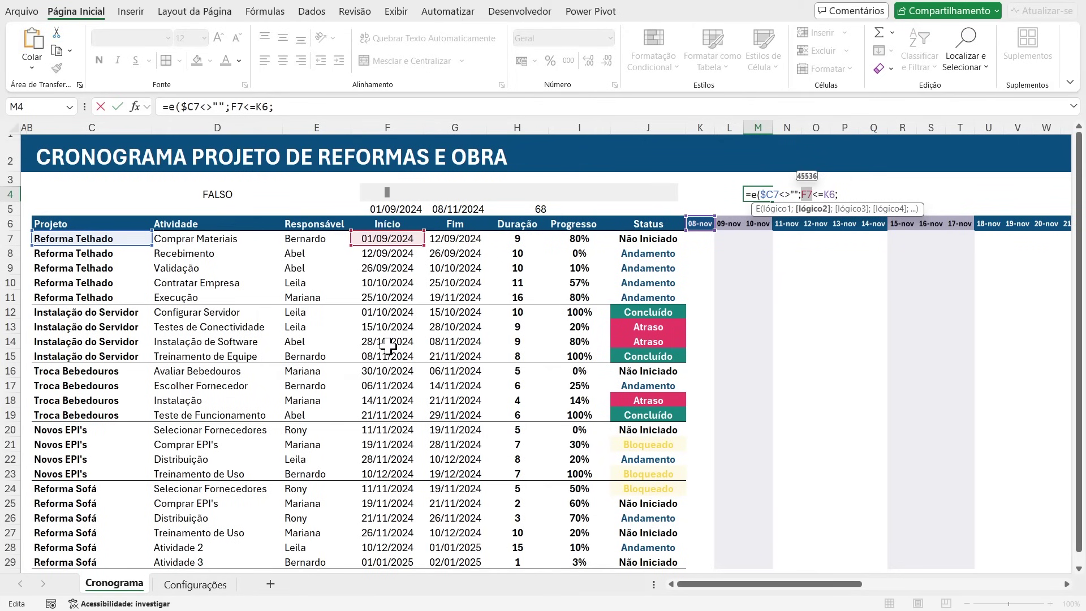
scroll(390, 394, down, 1)
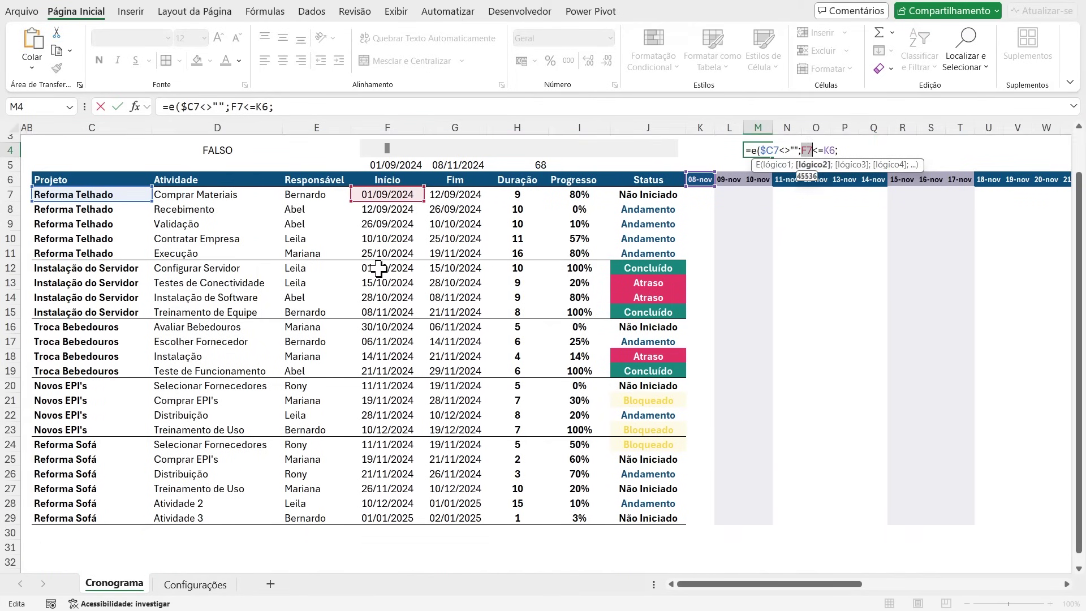
scroll(396, 272, up, 1)
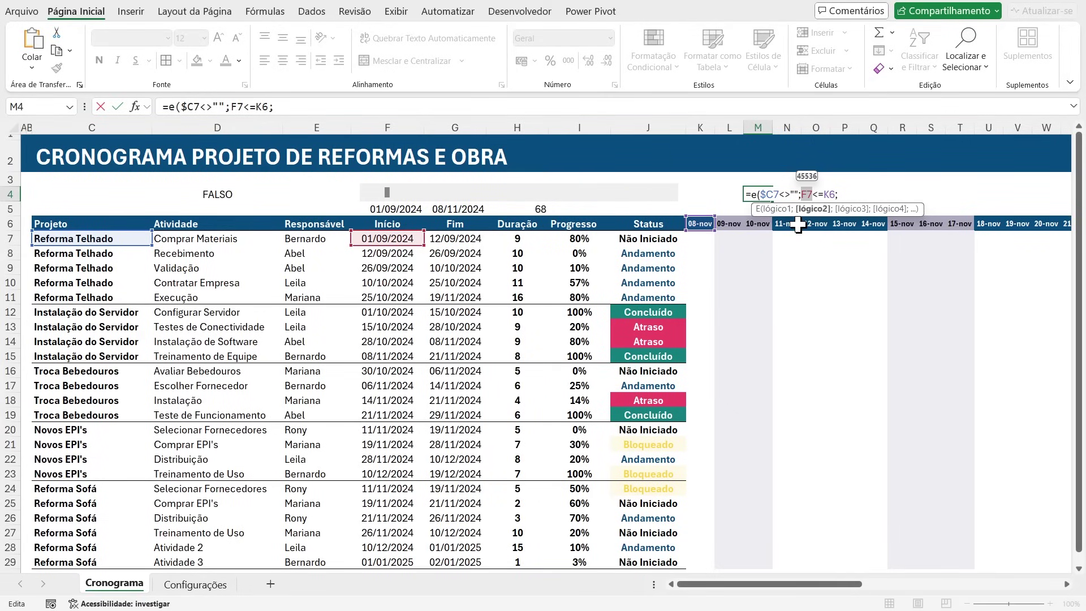
key(F4)
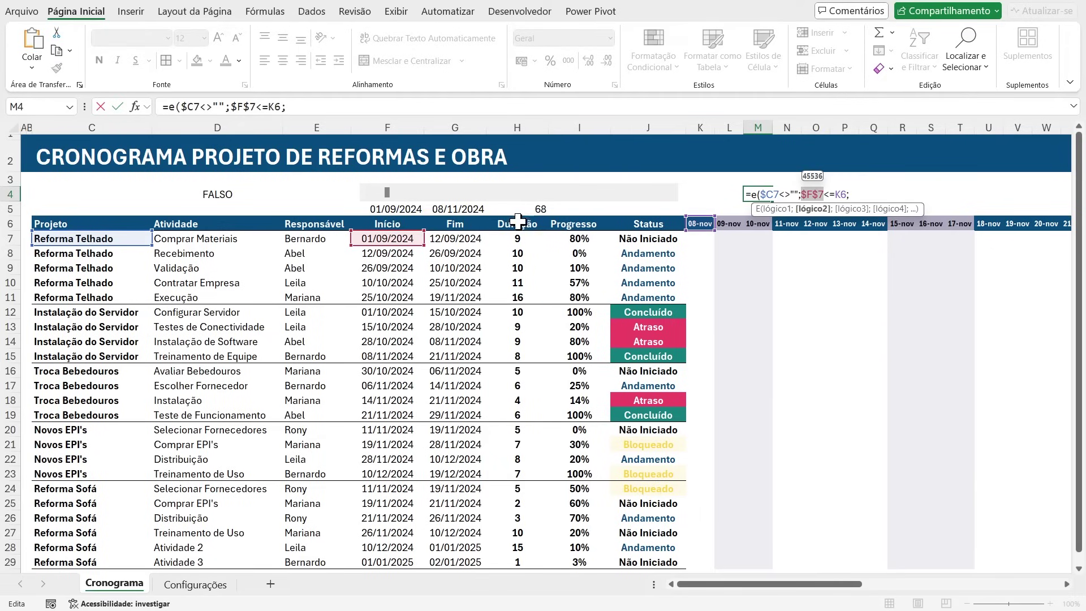
key(F4)
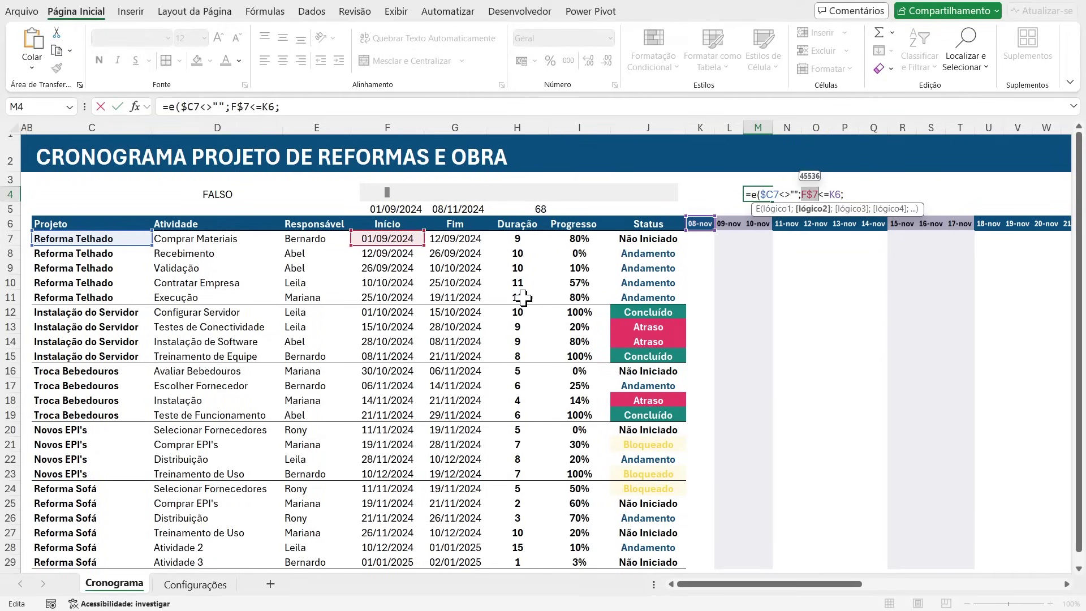
key(F4)
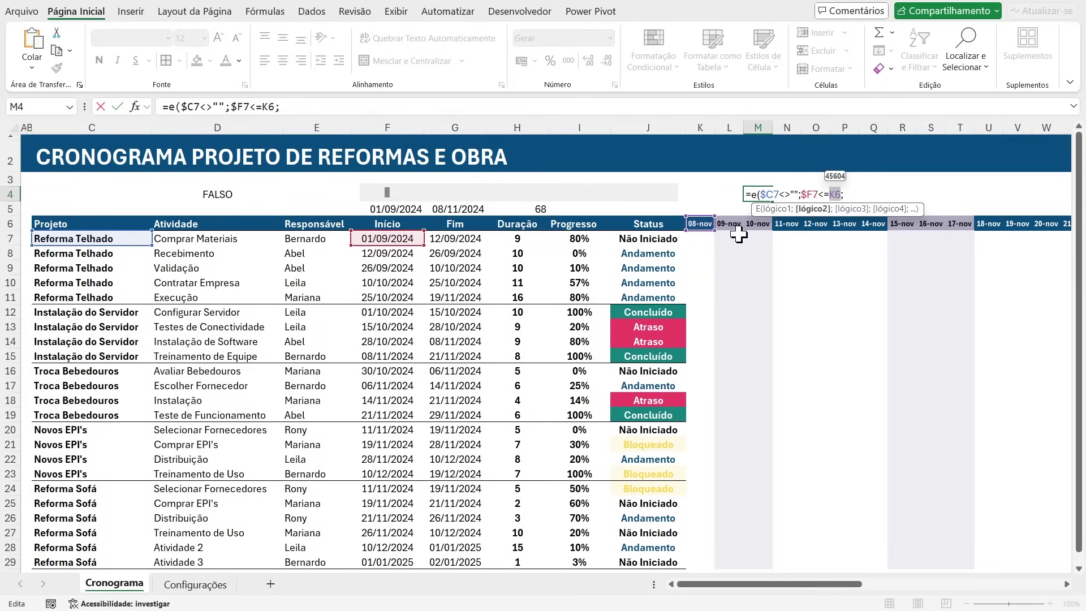
key(F4)
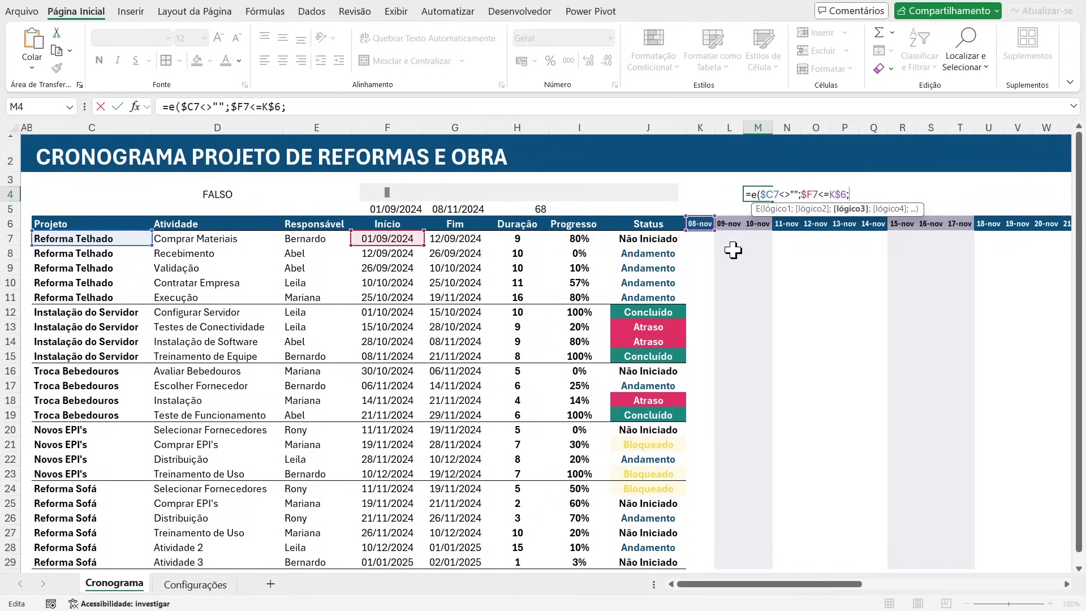
Step: Add the end-date condition $G7>=K$6 as the third argument and complete the E formula in M4
click(451, 239)
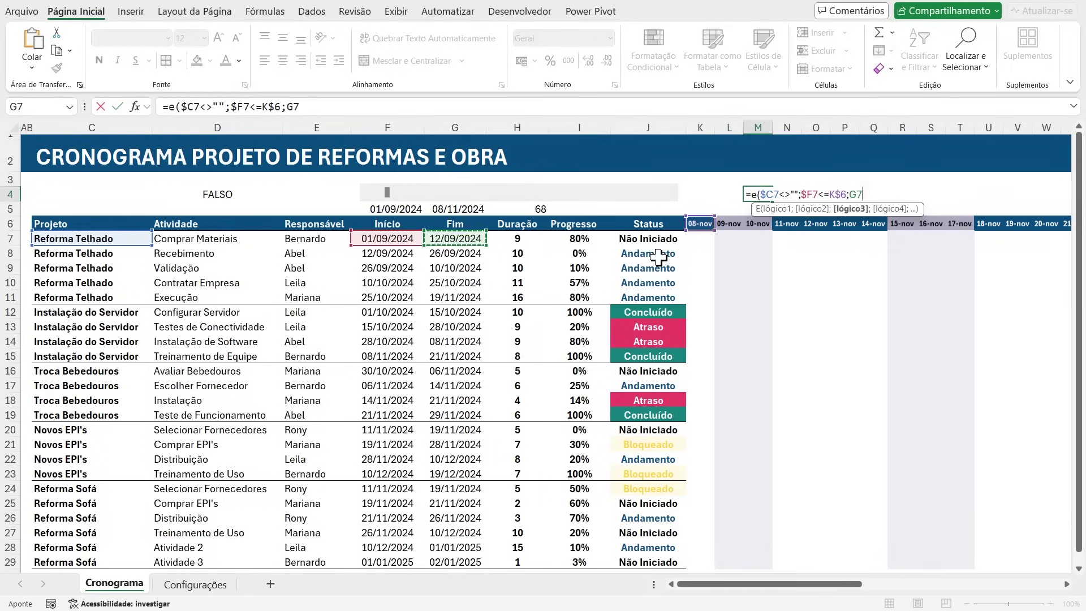
text(>=)
click(700, 222)
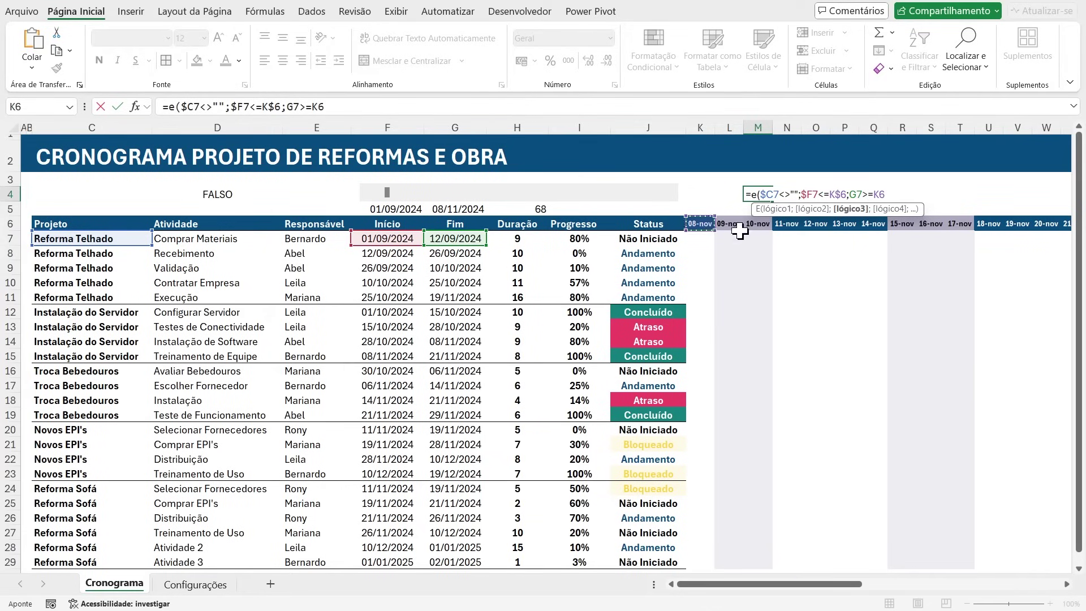
double_click(855, 194)
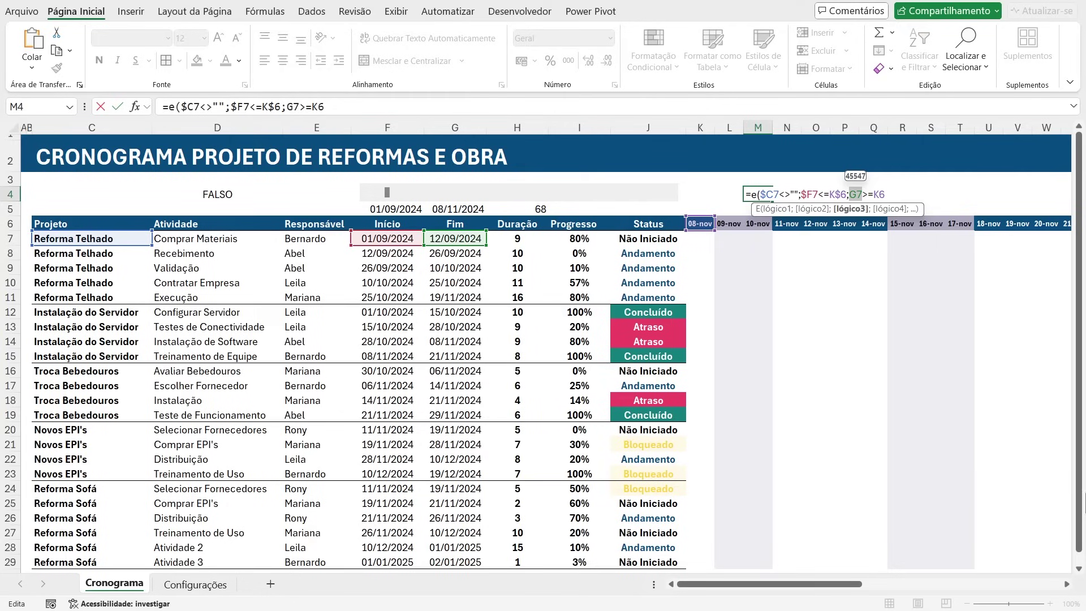
key(F4)
key(F4)
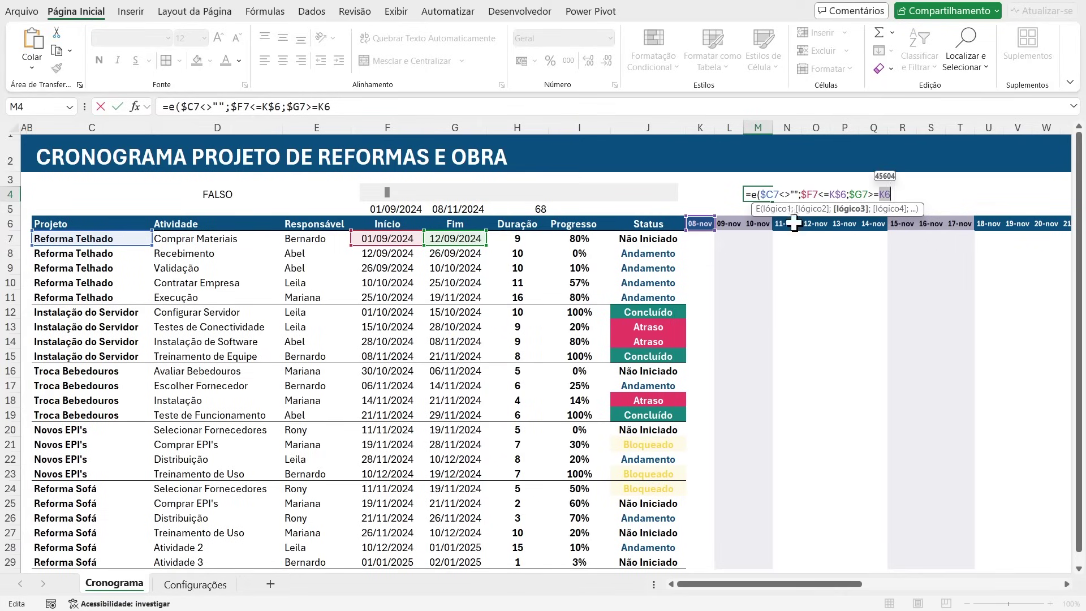
key(F4)
key(F4)
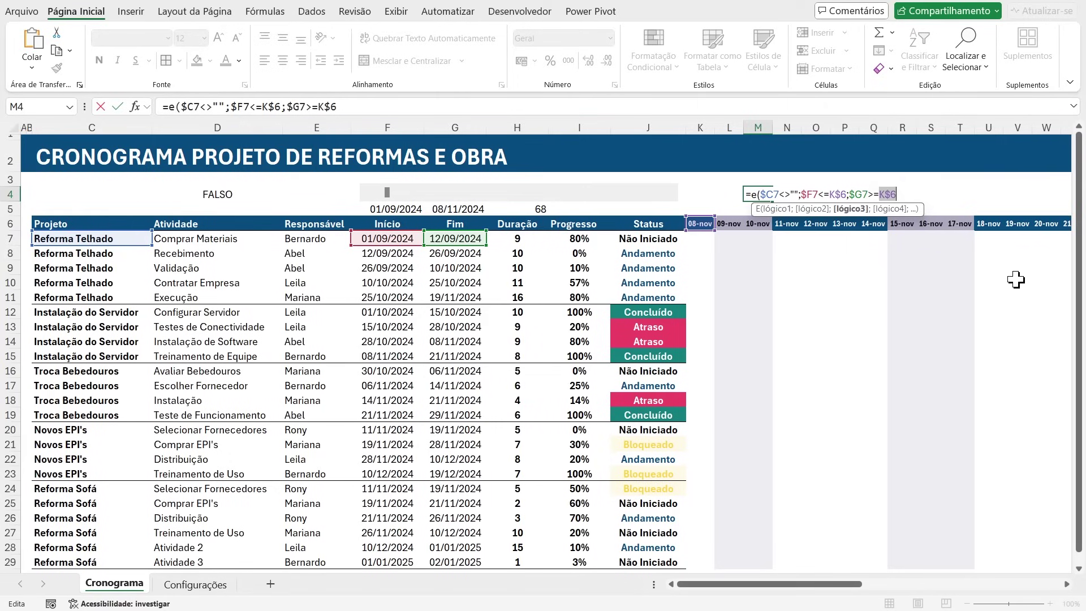
click(889, 195)
click(899, 195)
text())
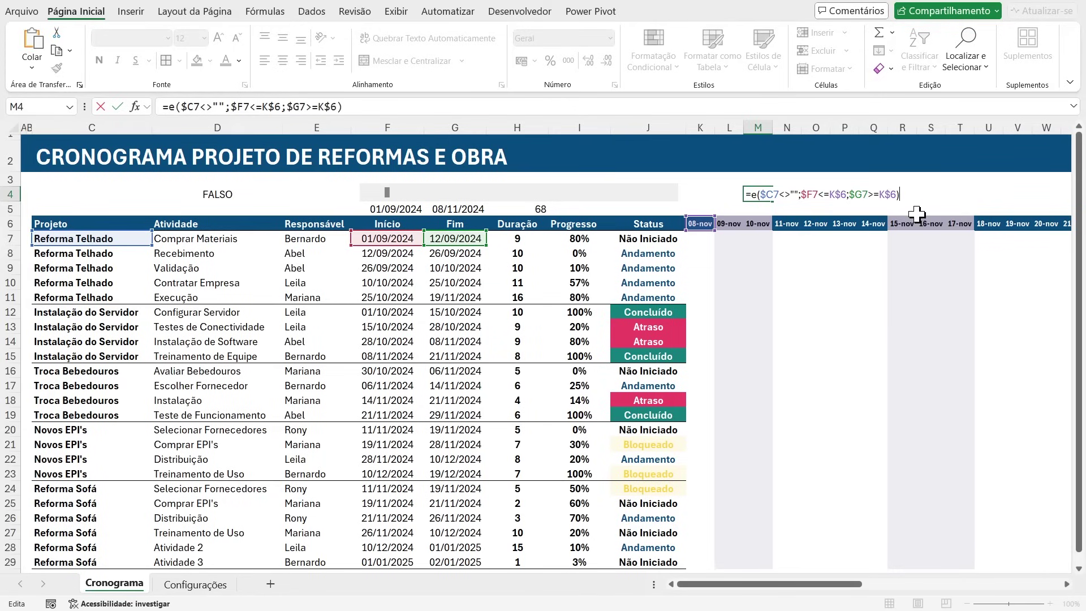
key(Return)
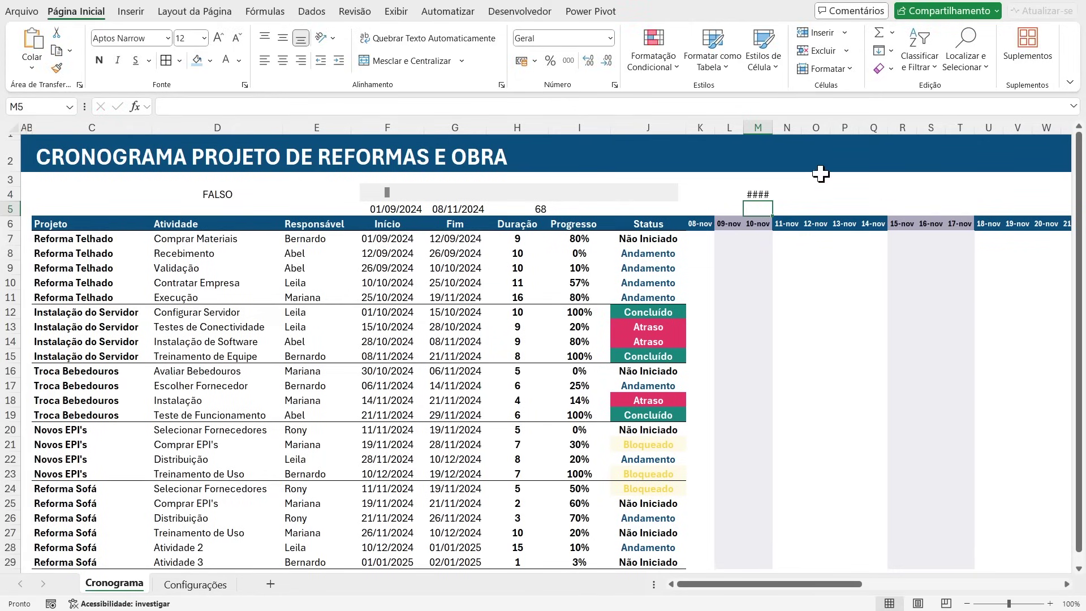
Step: Merge and center cells M4:P4 so the formula's result fits
drag(756, 192, 851, 192)
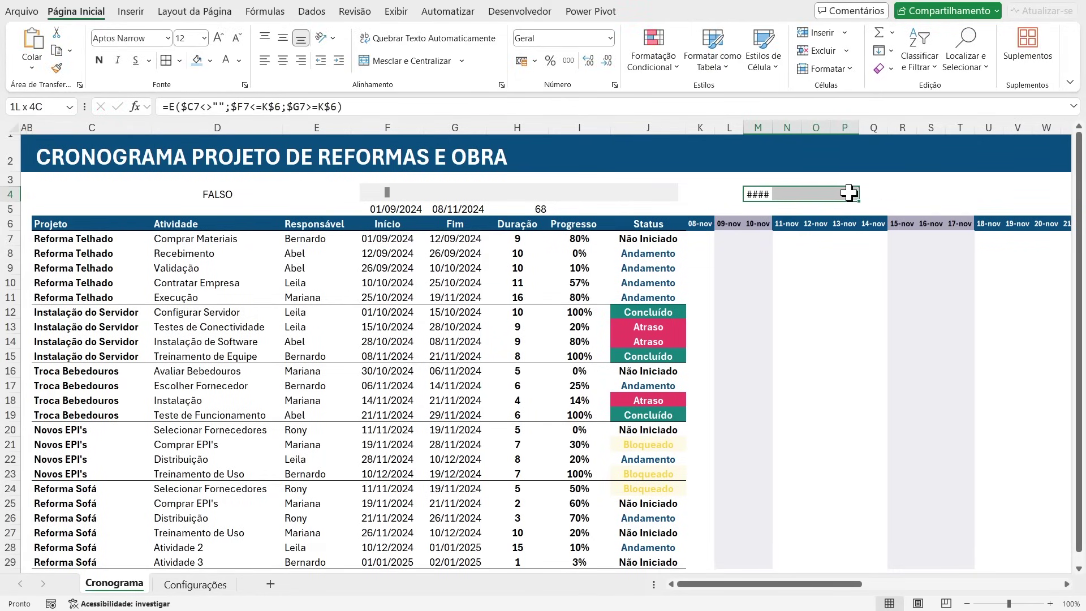
click(411, 60)
click(903, 194)
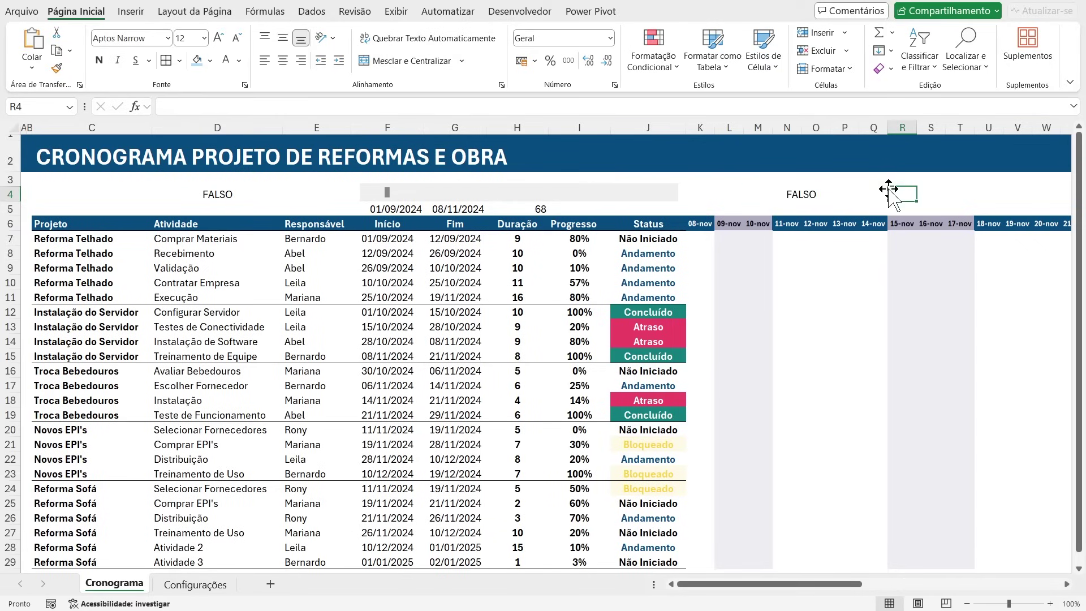
Step: Review the M4 formula against the timeline dates in K6 and L6 and the start and end dates in F7 and G7
click(774, 194)
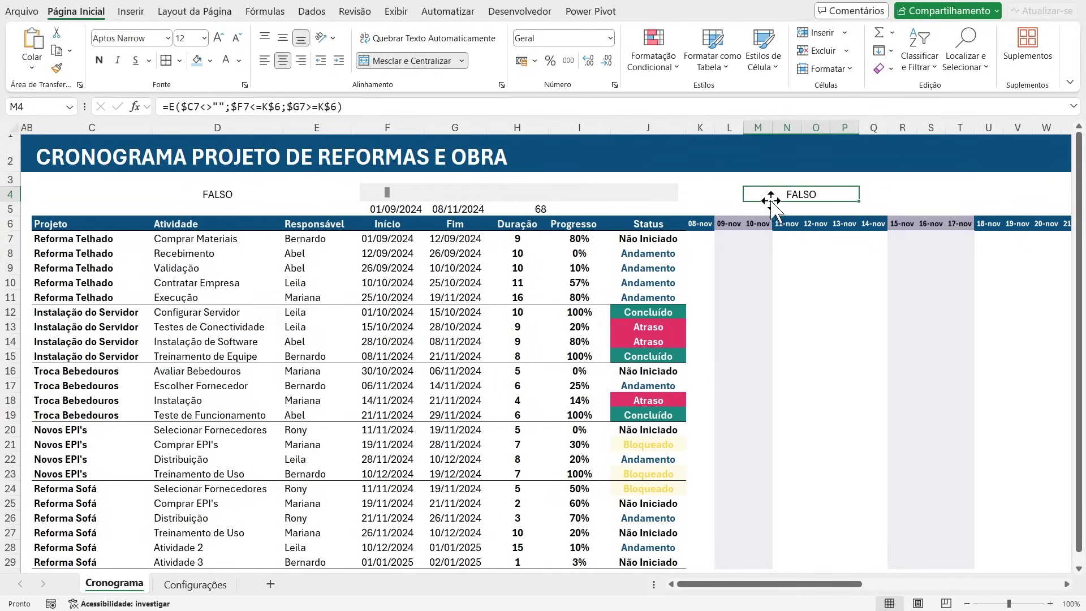
click(699, 224)
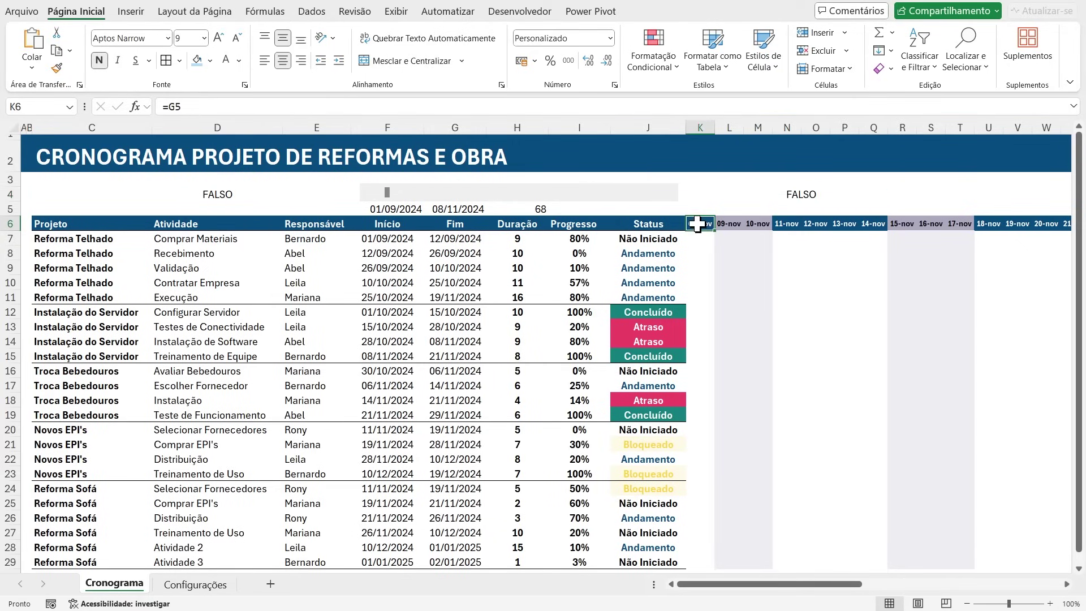
click(727, 223)
click(380, 241)
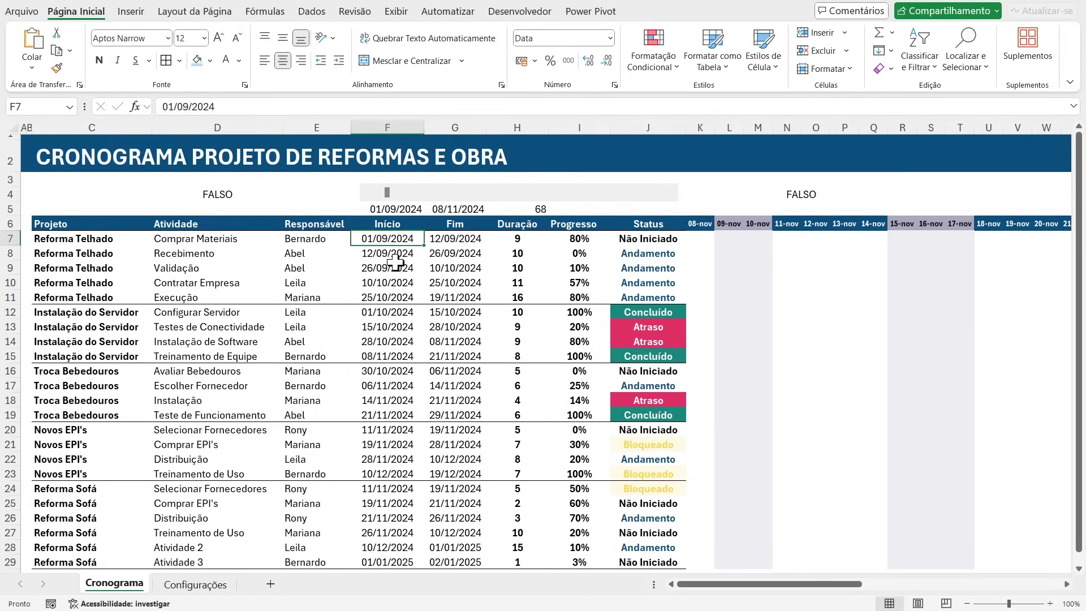
click(450, 240)
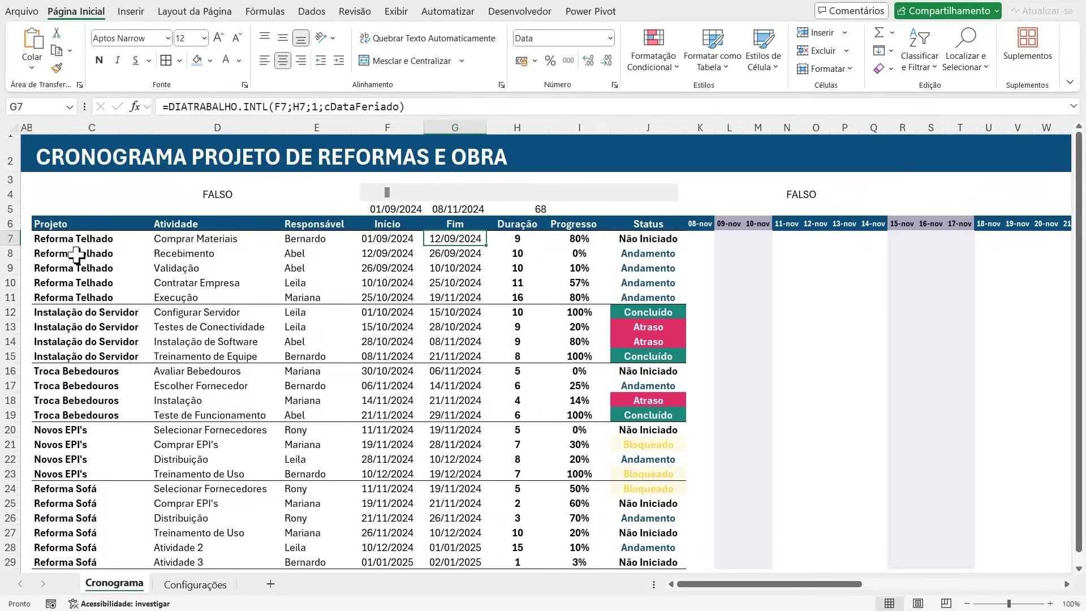
Step: Review the M4 formula's conditions against the project in C7, the dates in F7 and G7, and the timeline date in K6
click(85, 238)
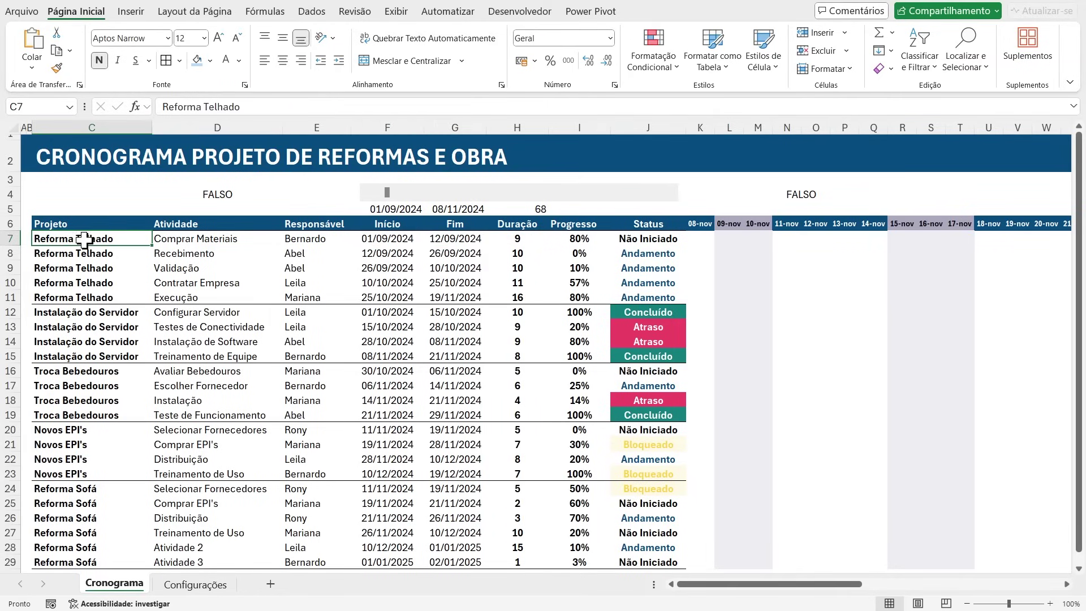
click(796, 195)
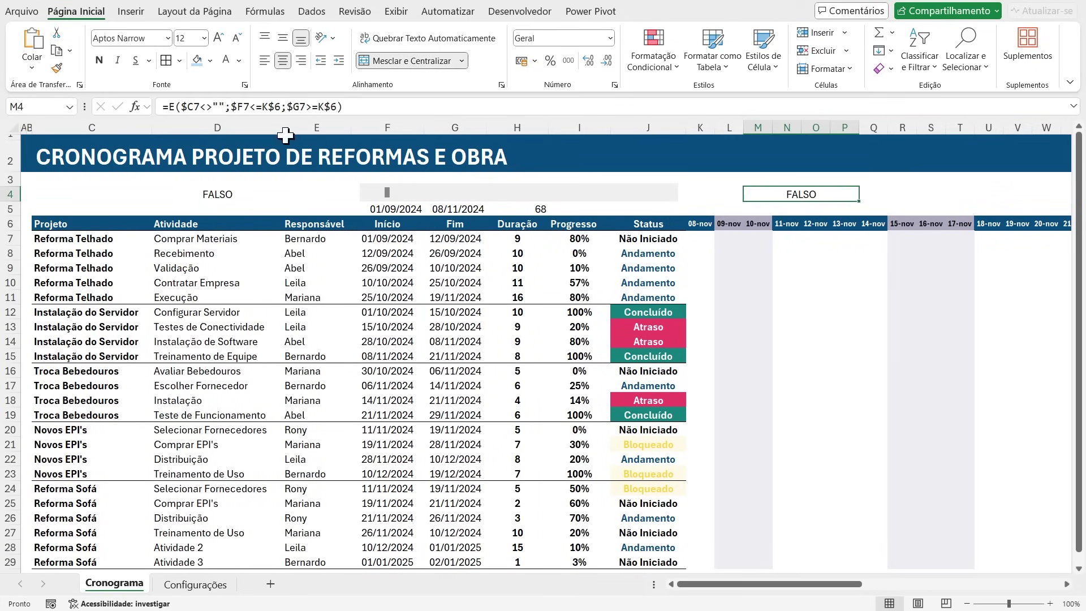
drag(181, 107, 223, 107)
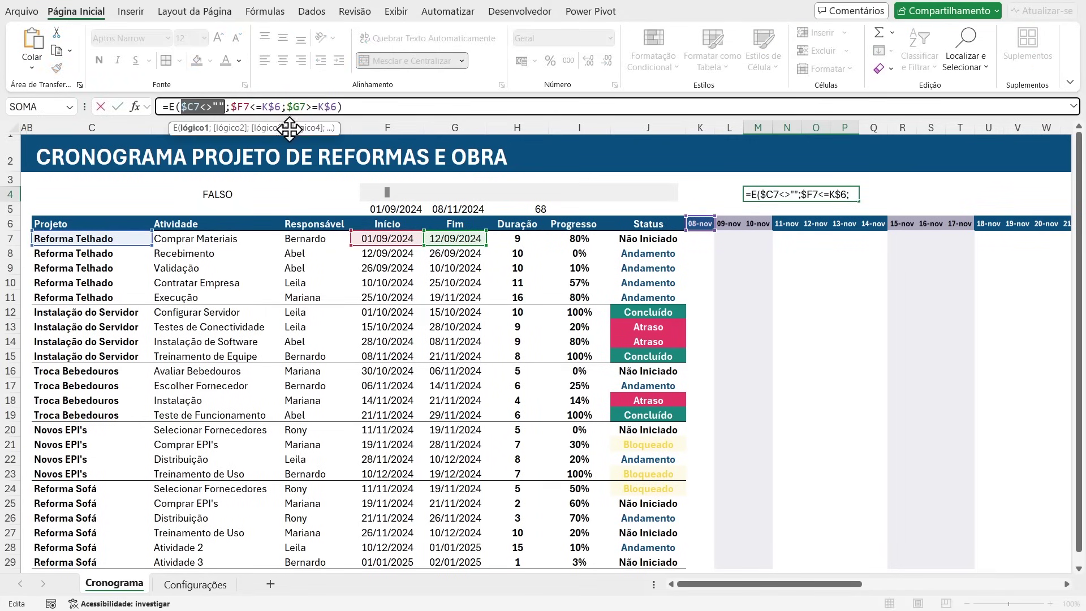
key(Escape)
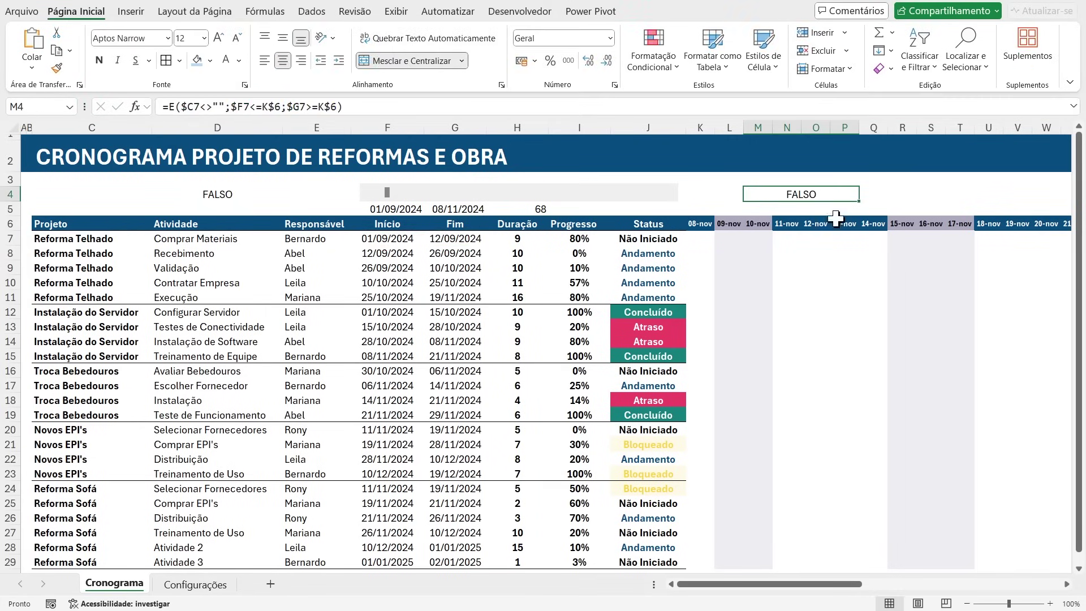
click(393, 240)
click(440, 240)
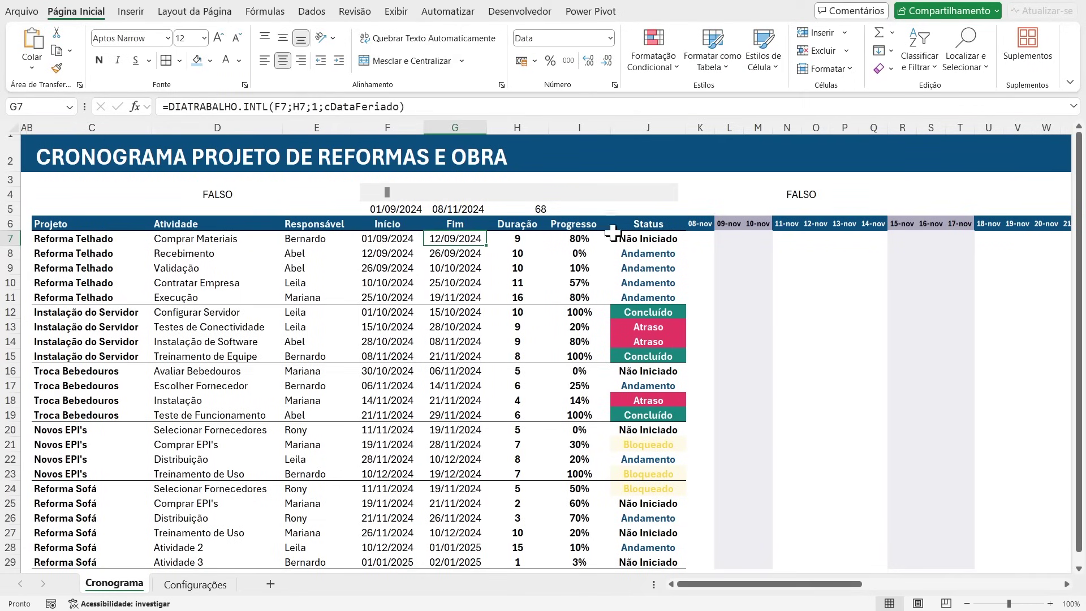
click(732, 223)
click(700, 225)
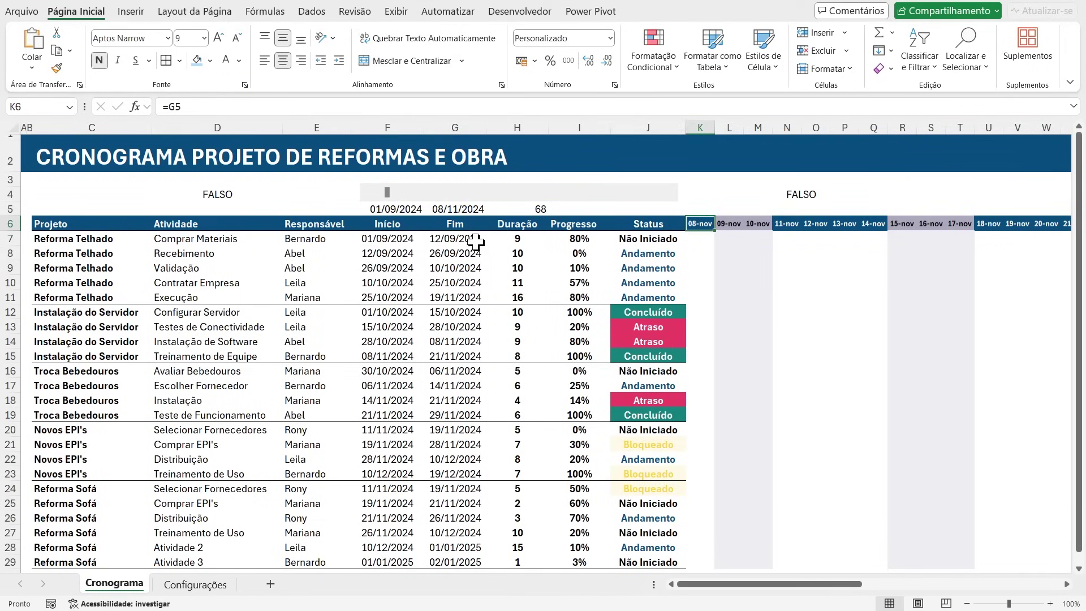
Step: Move the timeline's starting date back to 01/09/2024 and compare it with the start and end dates in F7 and G7
click(365, 203)
drag(364, 203, 365, 203)
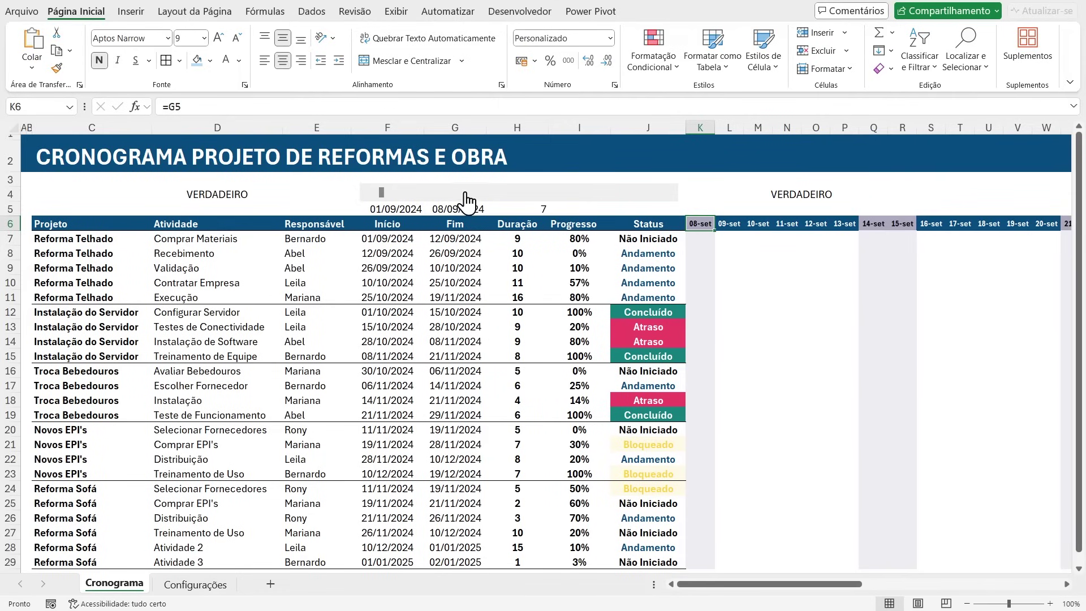
click(368, 197)
drag(367, 198, 368, 198)
click(394, 242)
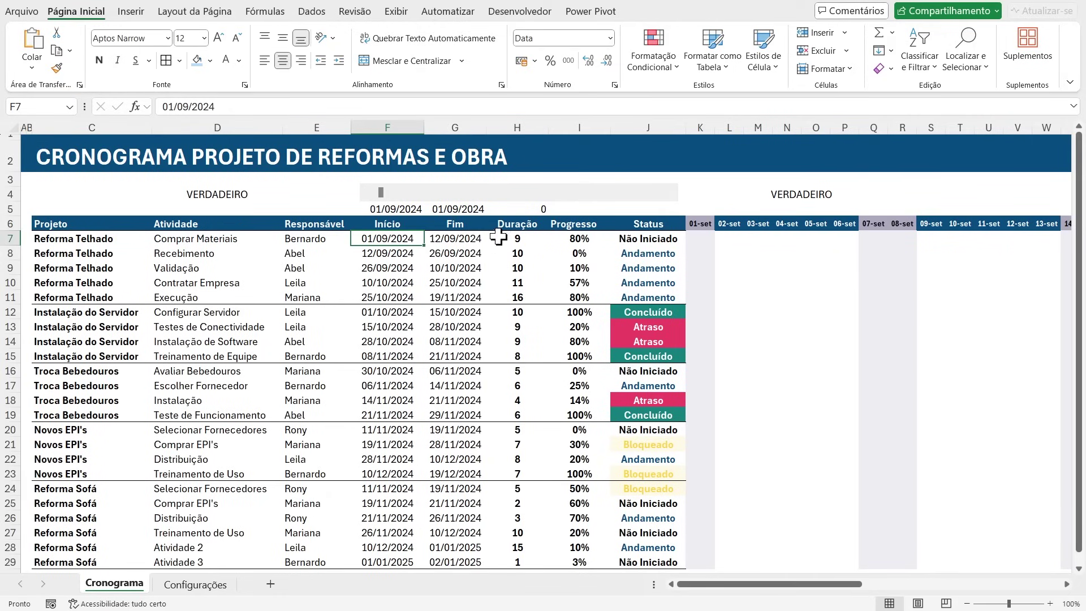
click(478, 239)
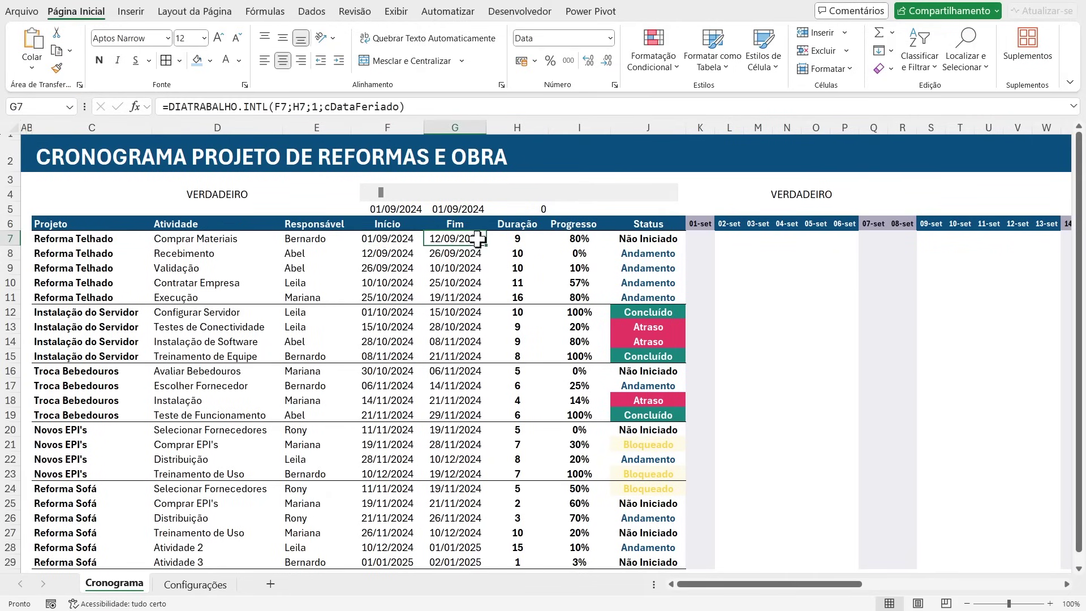
Step: Advance the timeline's starting date day by day to 10/09/2024 to test the M4 formula, checking K6
double_click(672, 194)
click(672, 195)
click(672, 196)
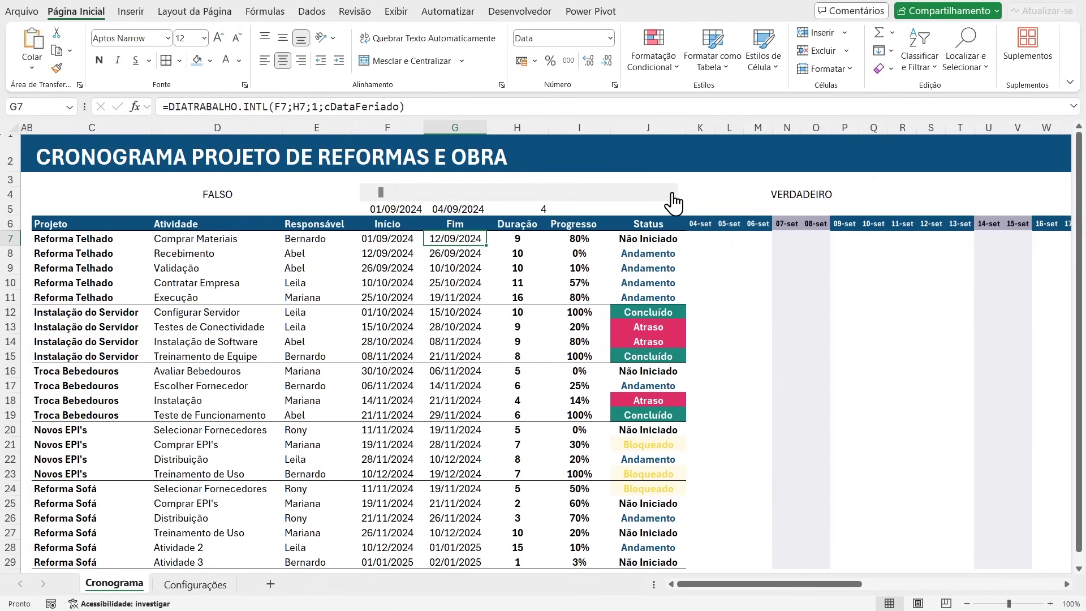
click(672, 195)
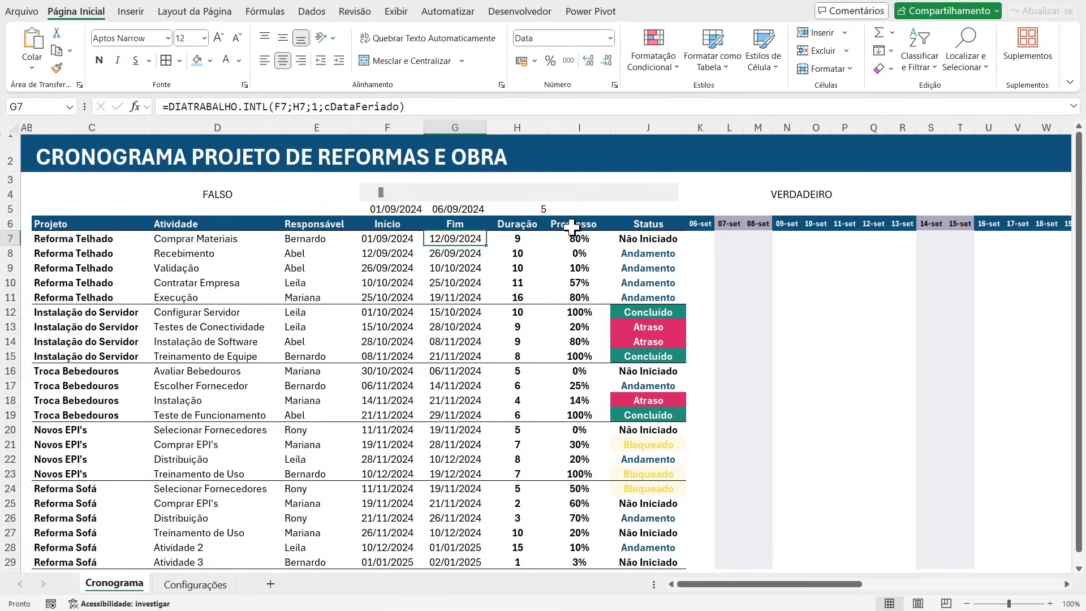
click(672, 195)
click(672, 195)
click(672, 195)
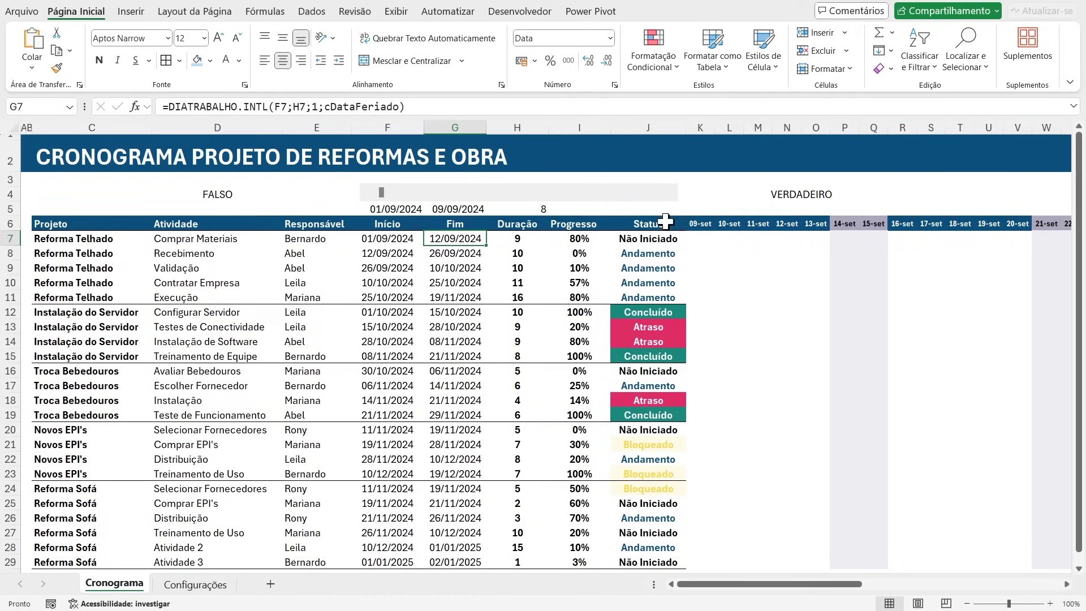
click(672, 195)
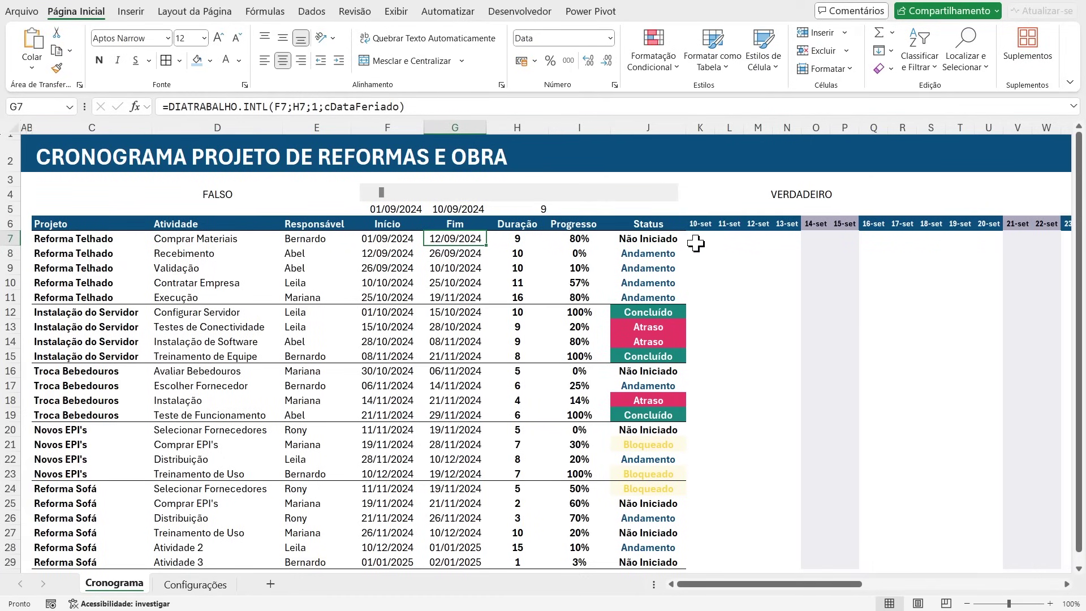
click(698, 223)
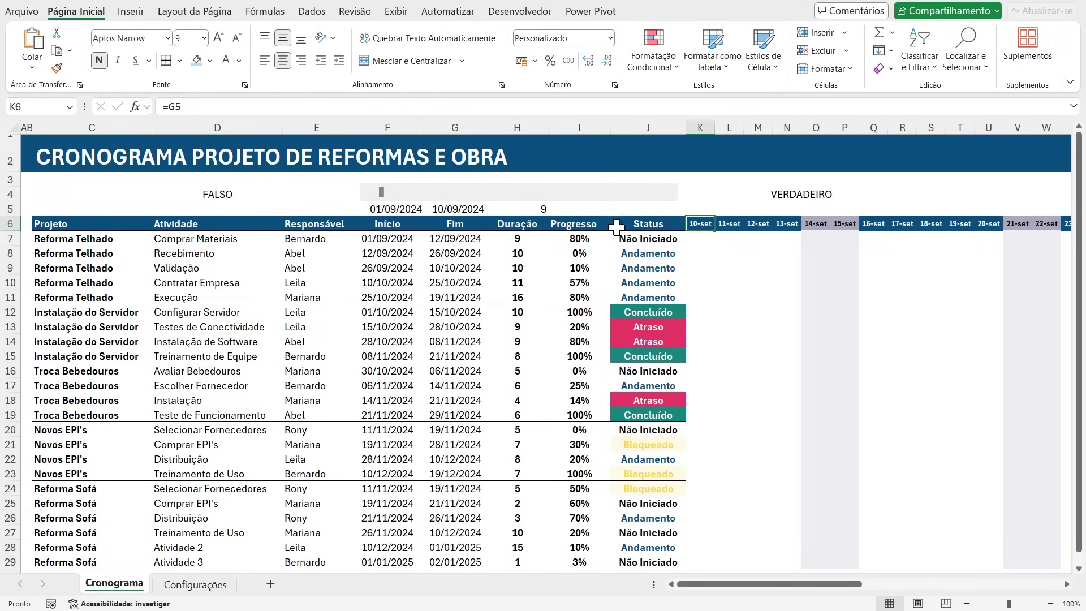
Step: Advance the timeline's starting date to 13/09/2024 and compare it with the activity period in F7:G7
click(672, 194)
click(672, 194)
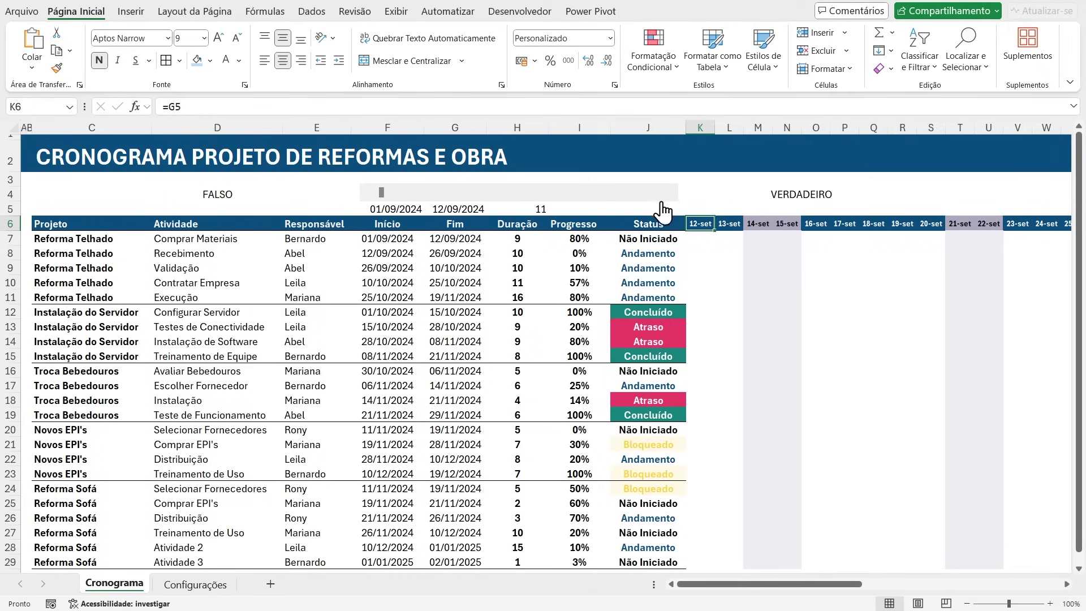
click(672, 194)
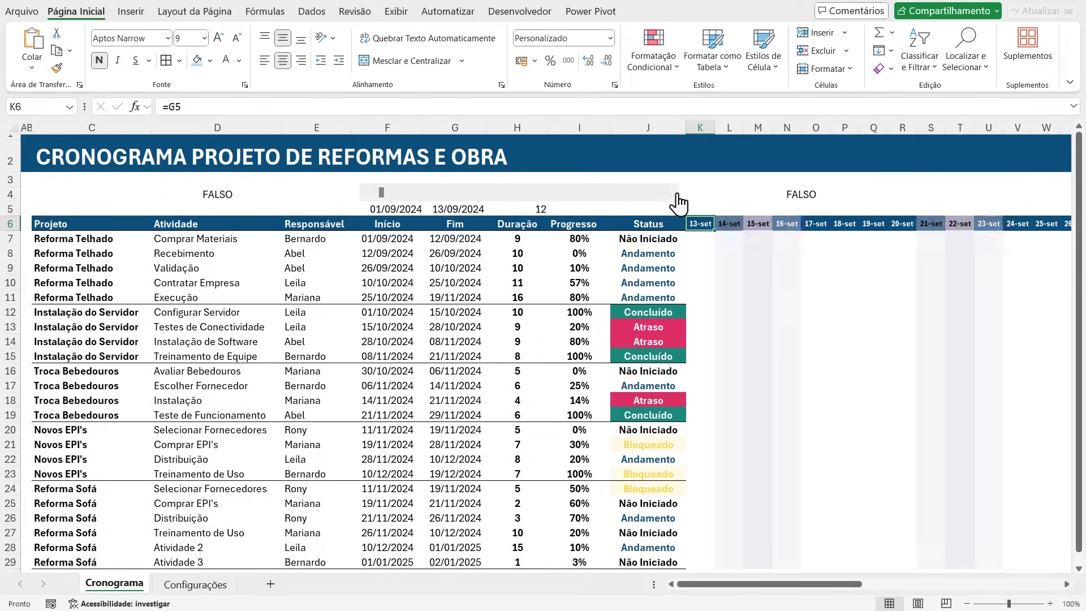
drag(403, 241, 438, 238)
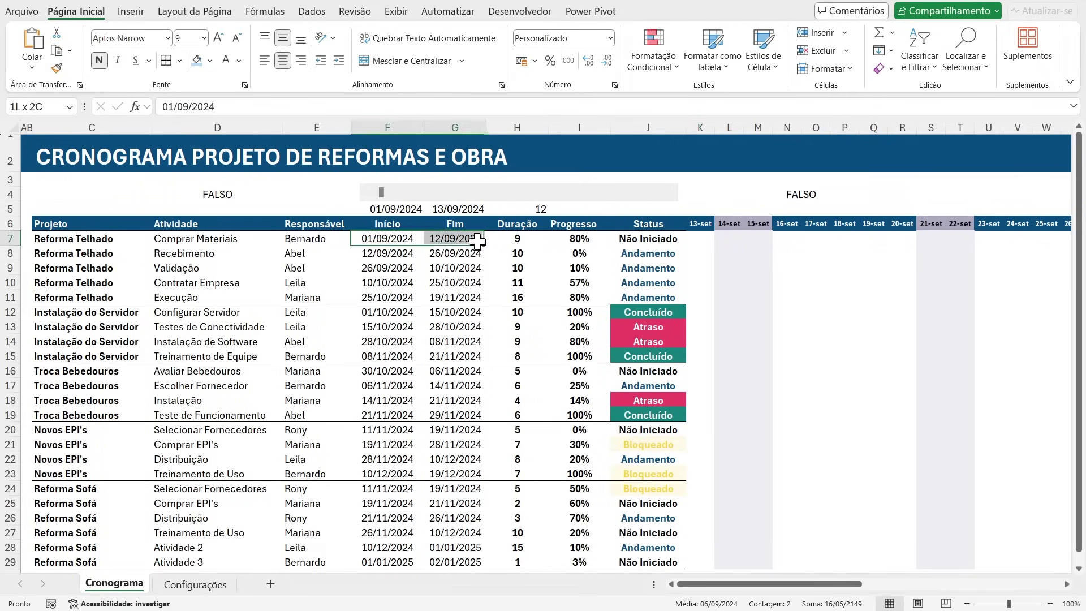
Step: Copy the full text of the E formula from merged cell M4 without changing the cell
click(801, 201)
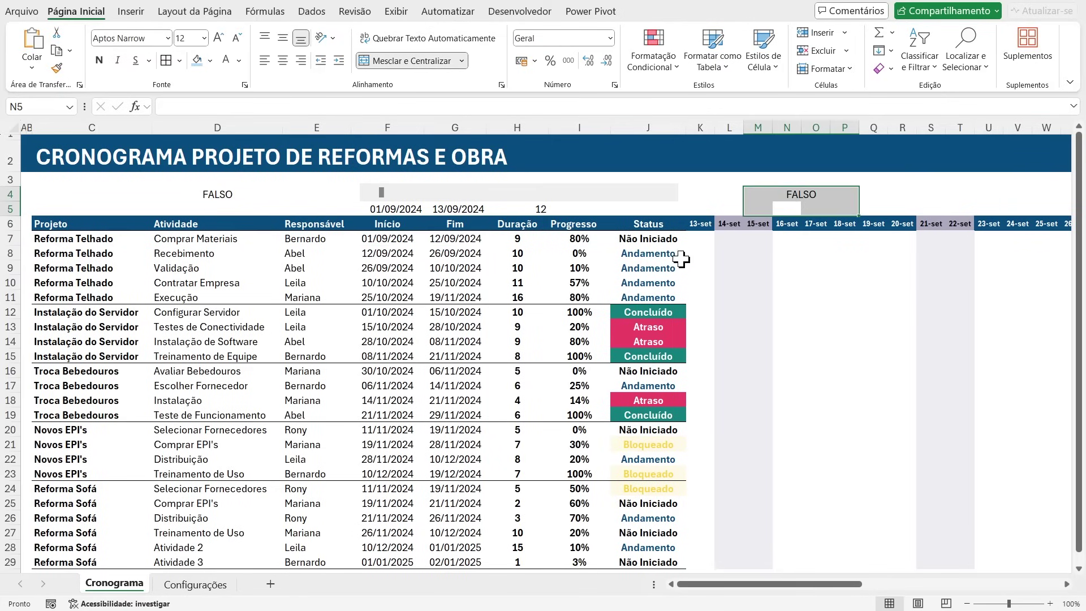
click(783, 194)
double_click(783, 194)
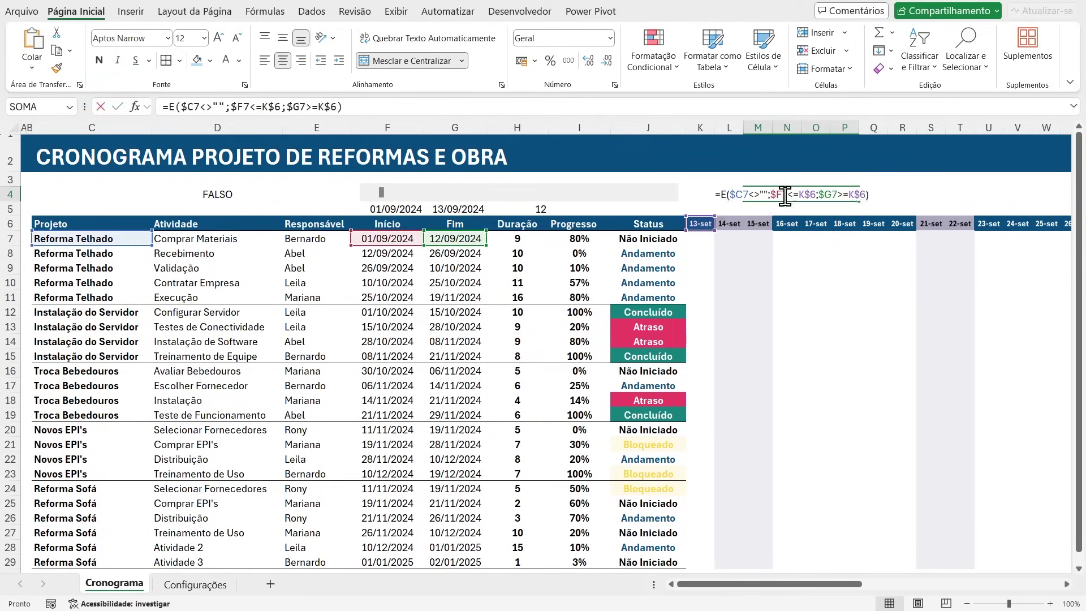
drag(871, 193, 715, 193)
key(ctrl+c)
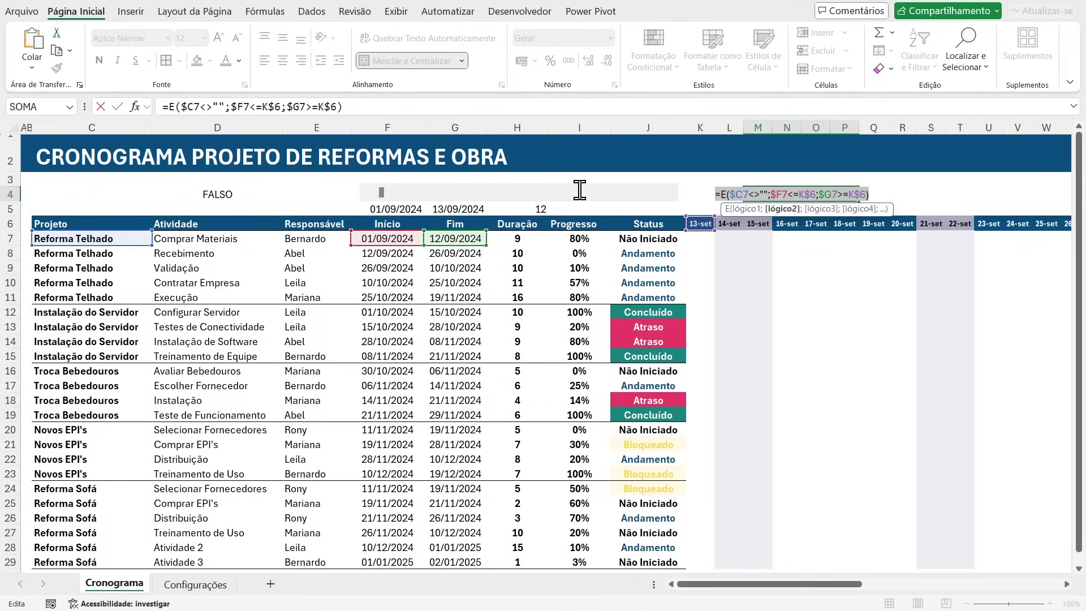
key(Escape)
Step: Select the timeline area from K7 across to column AO and down to the sheet's last row
click(702, 239)
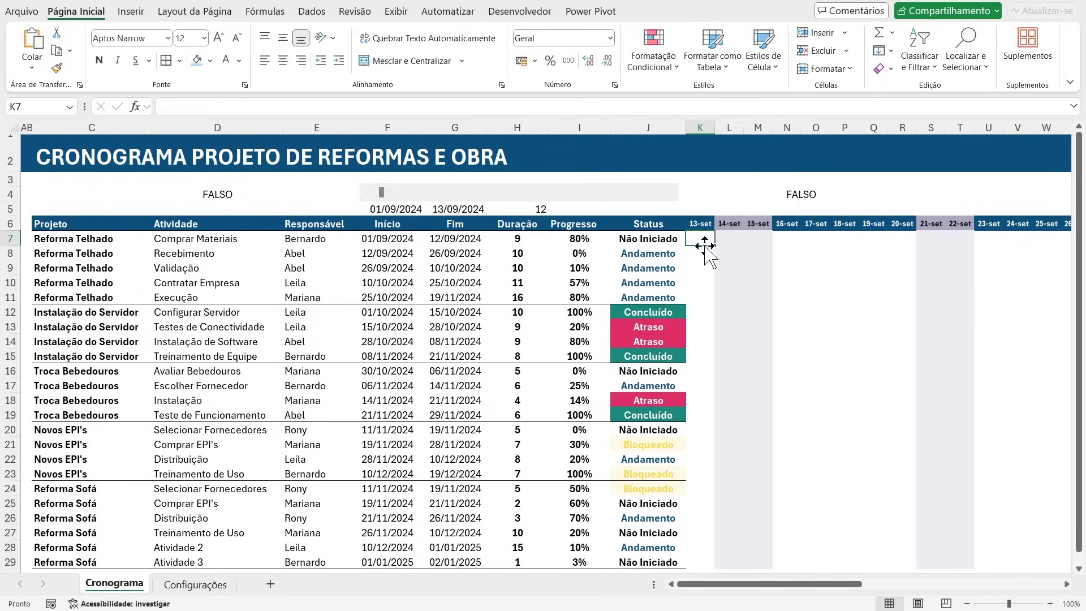
drag(833, 582, 942, 588)
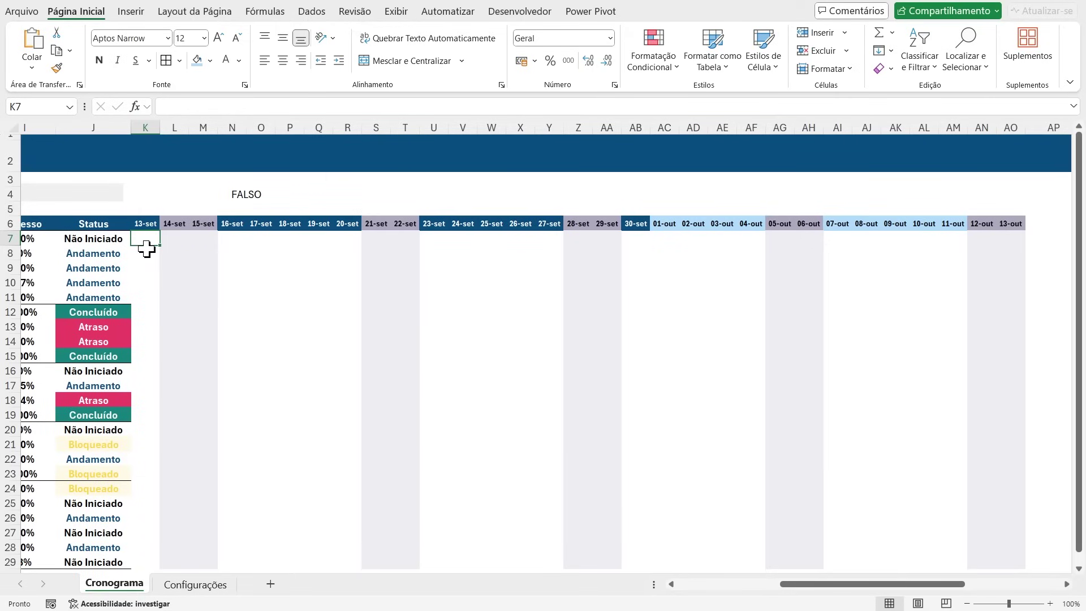
drag(143, 241, 1011, 238)
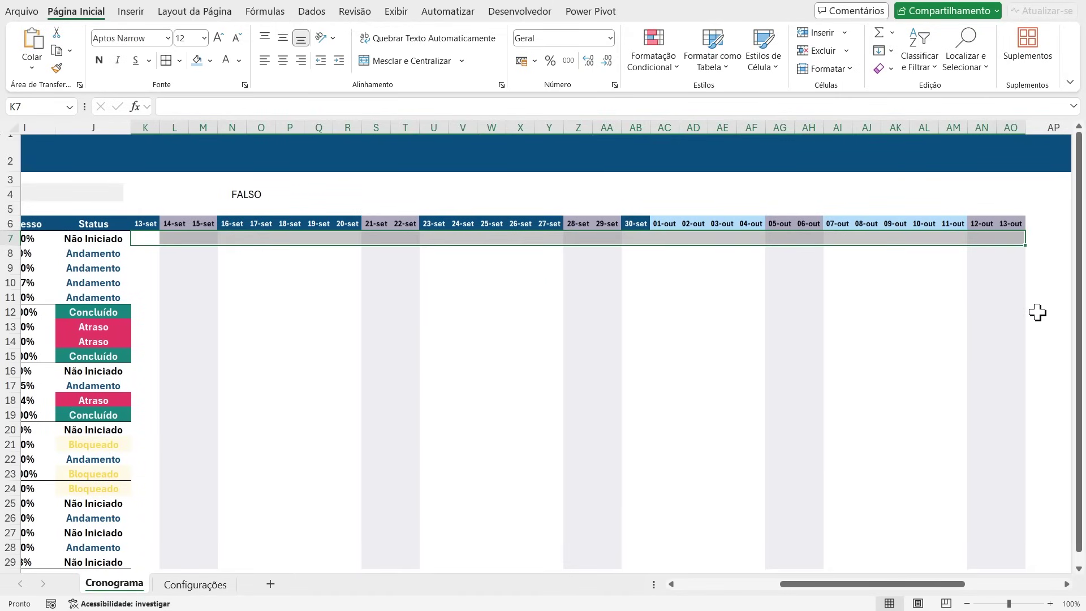
key(ctrl+shift+Down)
scroll(342, 500, down, 3)
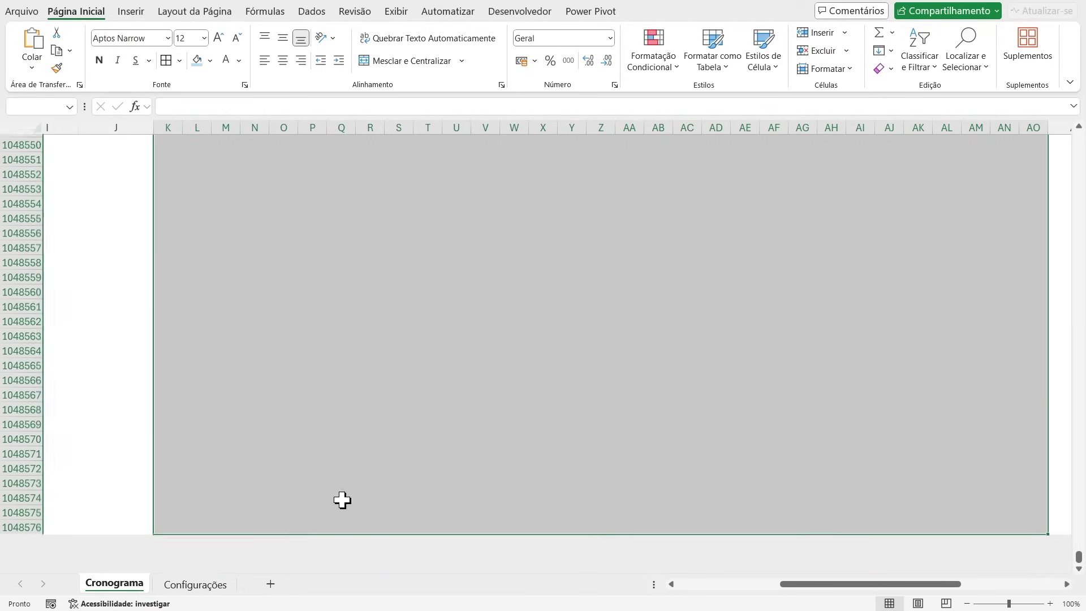
scroll(330, 455, up, 2)
scroll(330, 454, up, 1)
Step: Create a formula-based conditional formatting rule for the selected timeline area using =E($C7<>"";$F7<=K$6;$G7>=K$6)
click(655, 59)
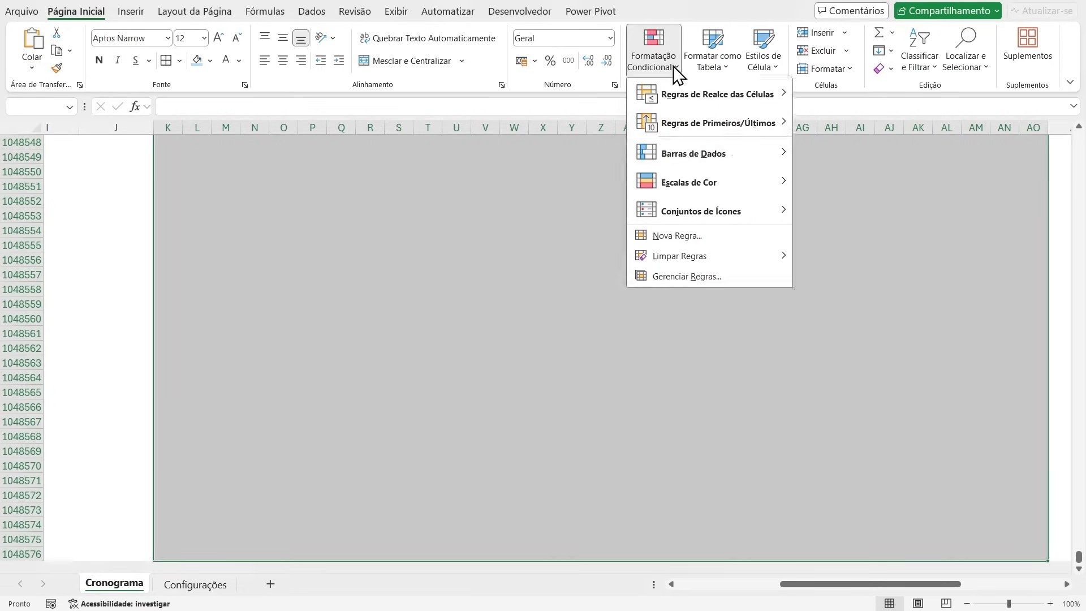
click(708, 278)
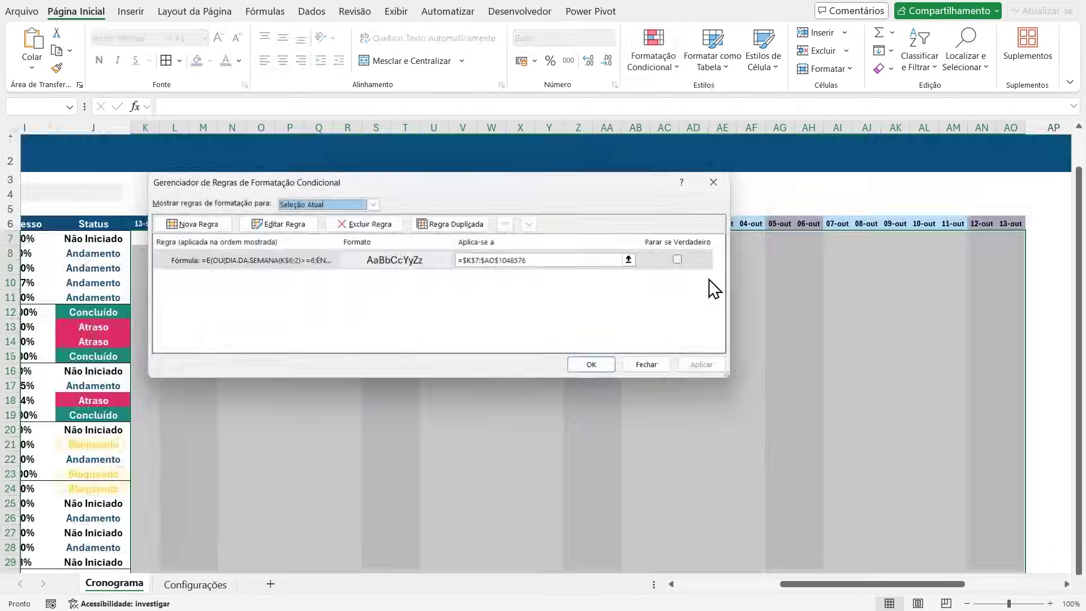
click(197, 226)
click(257, 258)
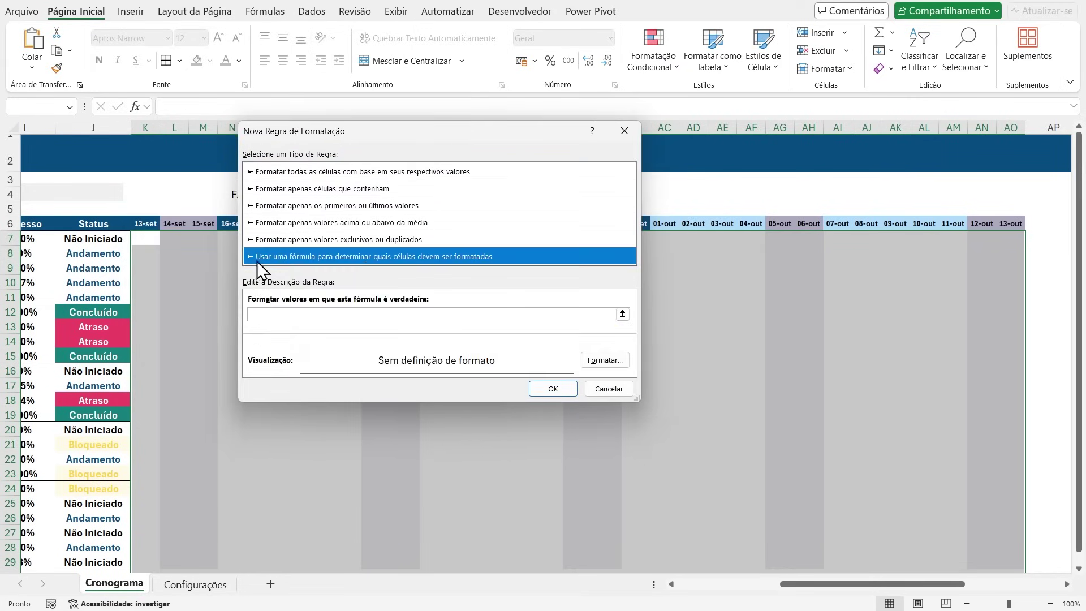
click(284, 315)
key(ctrl+v)
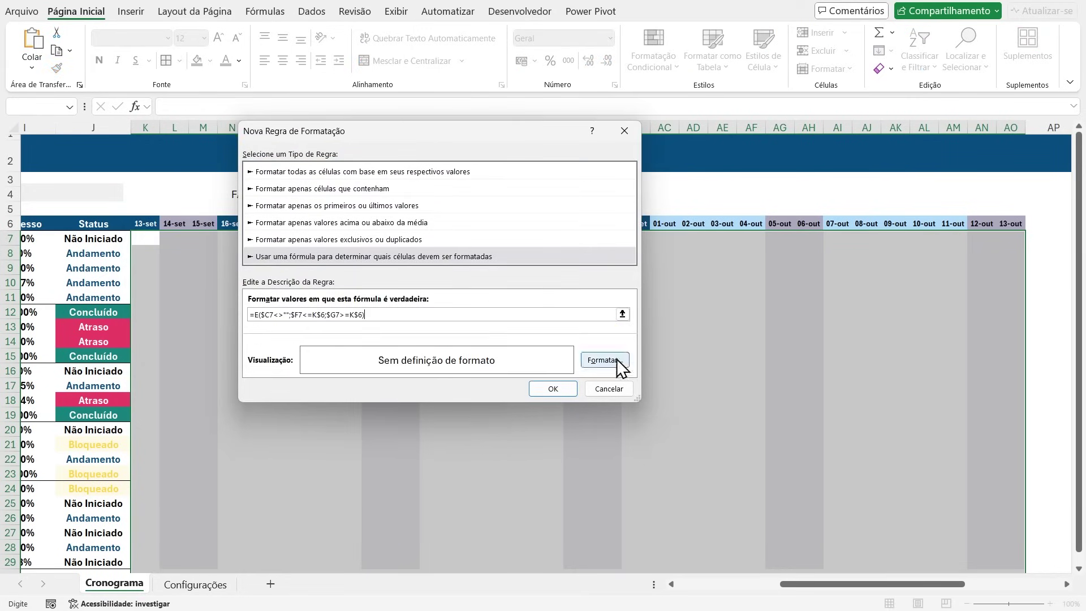
Step: Set the new rule's cell fill to the lightest blue theme shade
click(606, 361)
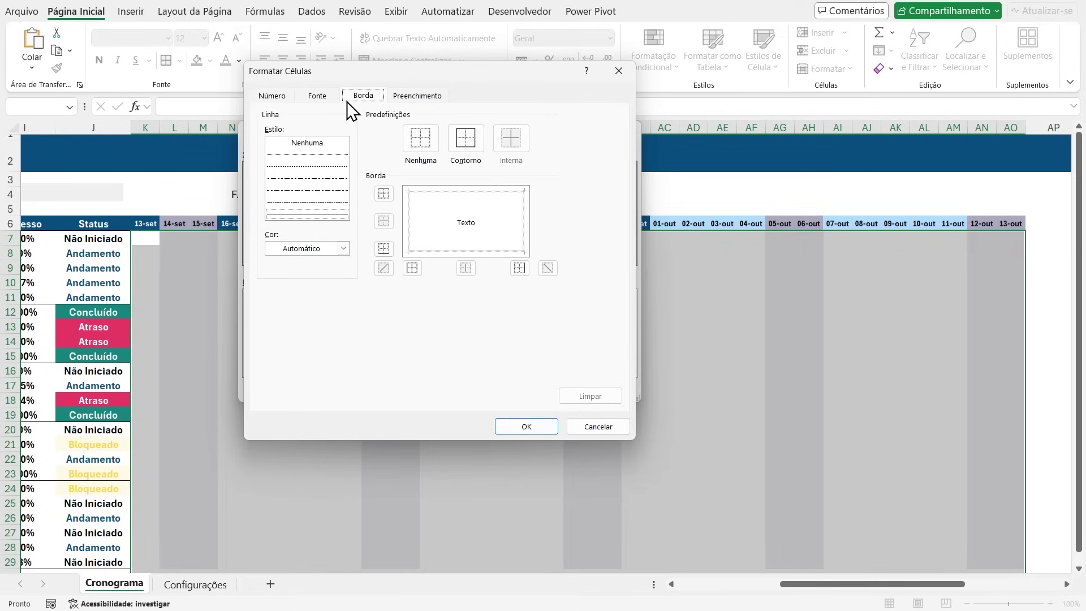
click(417, 95)
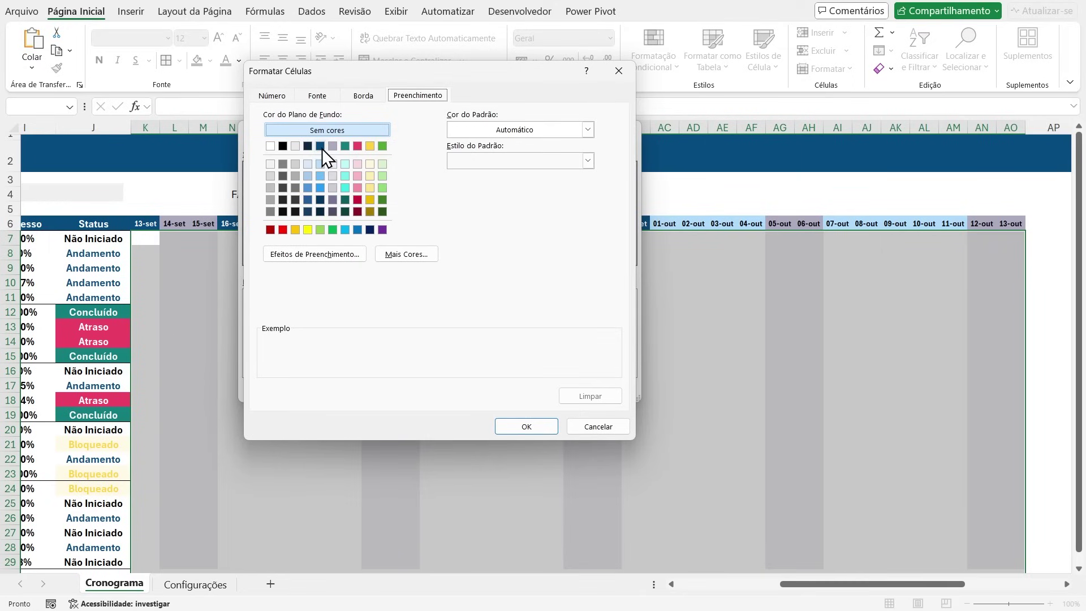
click(321, 164)
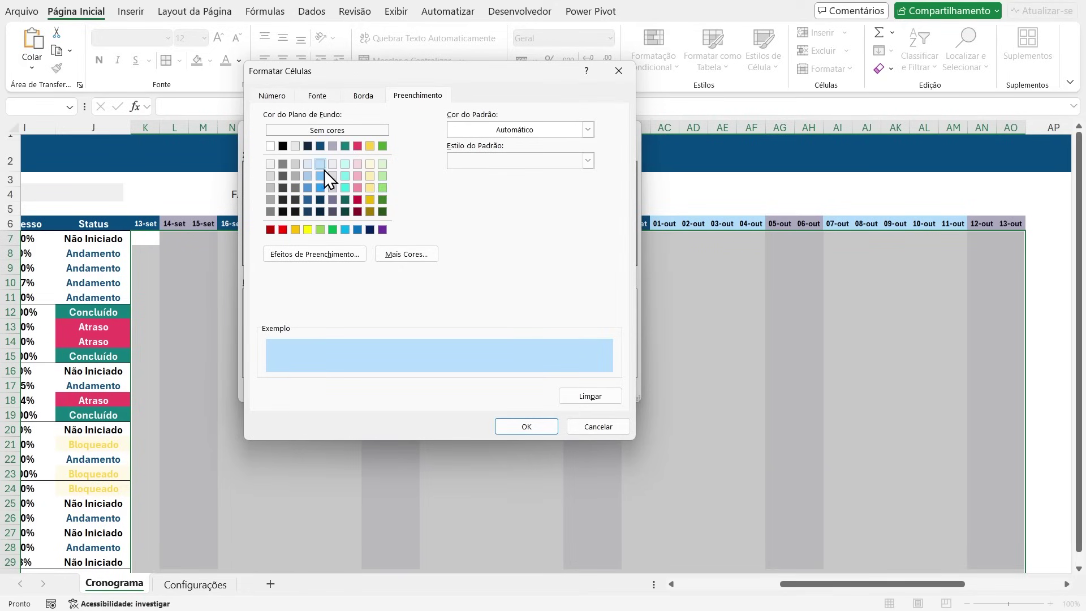
Step: Add white borders along the top and bottom edges to the new timeline rule's cell format
click(362, 95)
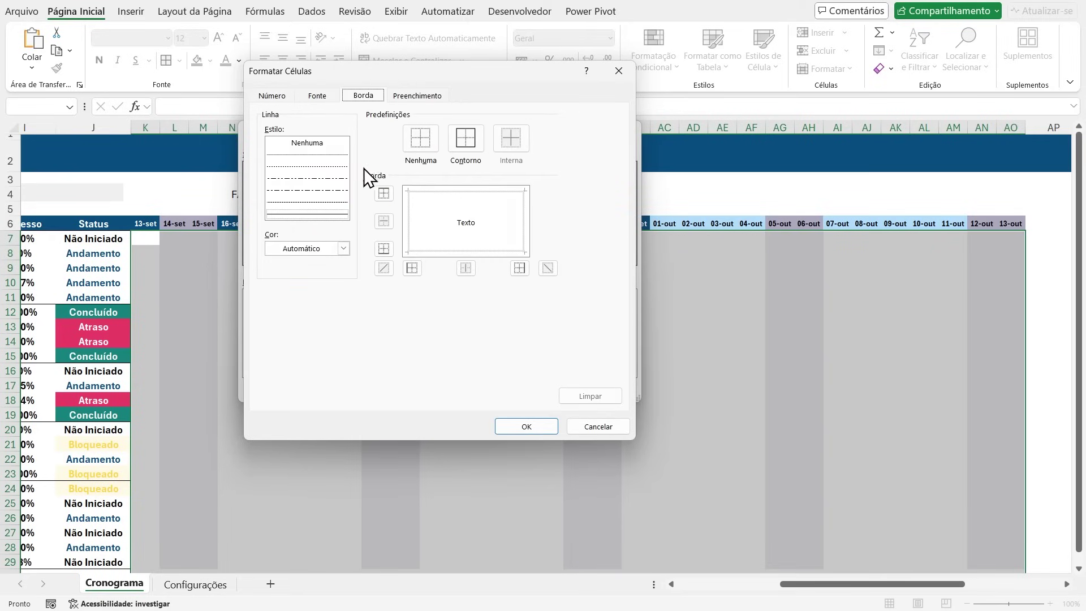
click(344, 249)
click(381, 142)
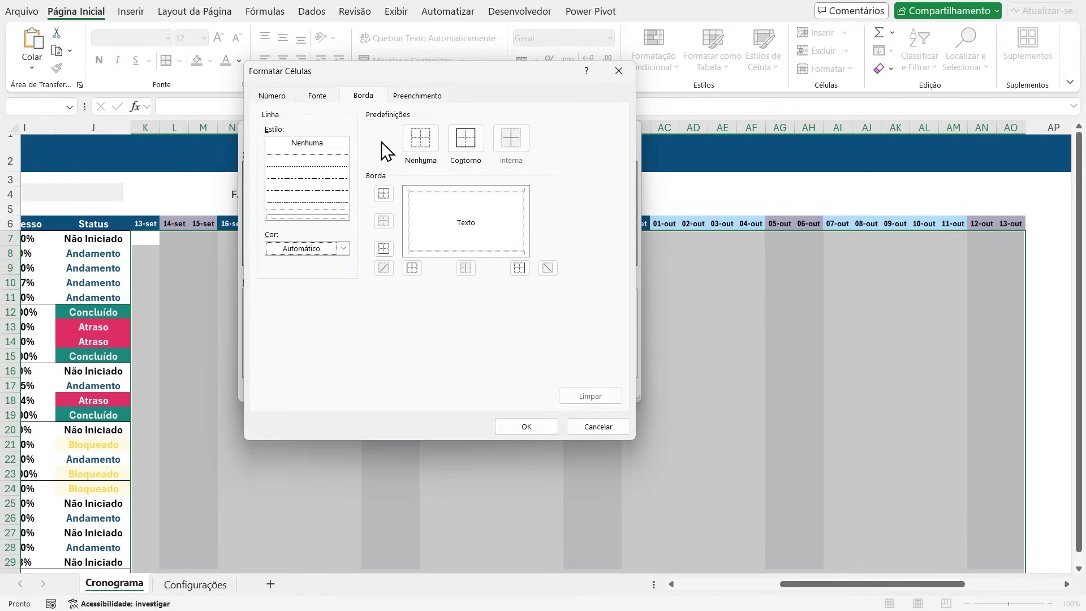
click(420, 146)
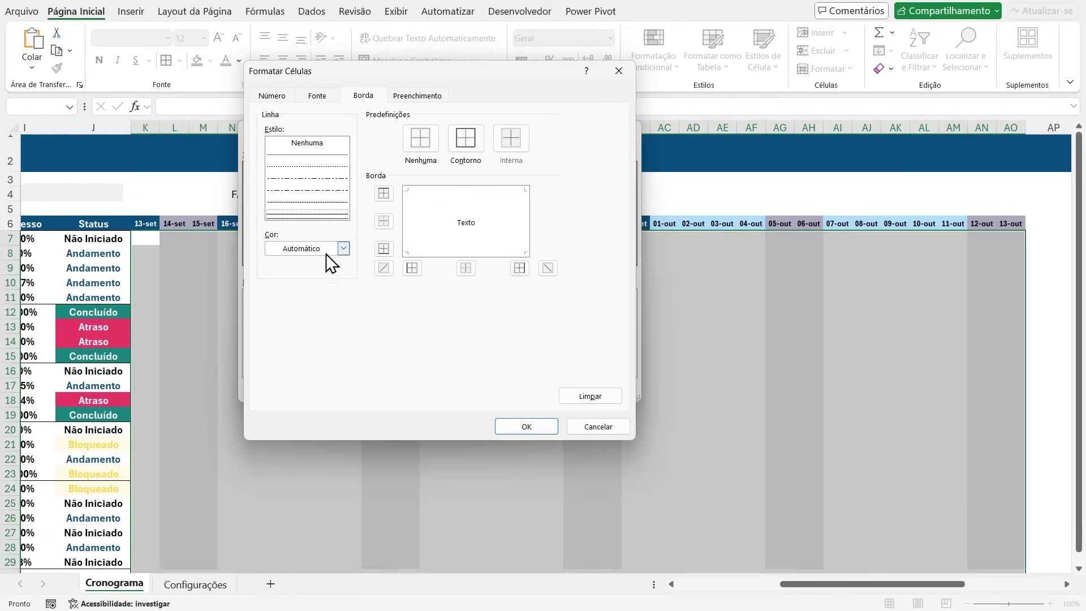
click(342, 249)
click(276, 309)
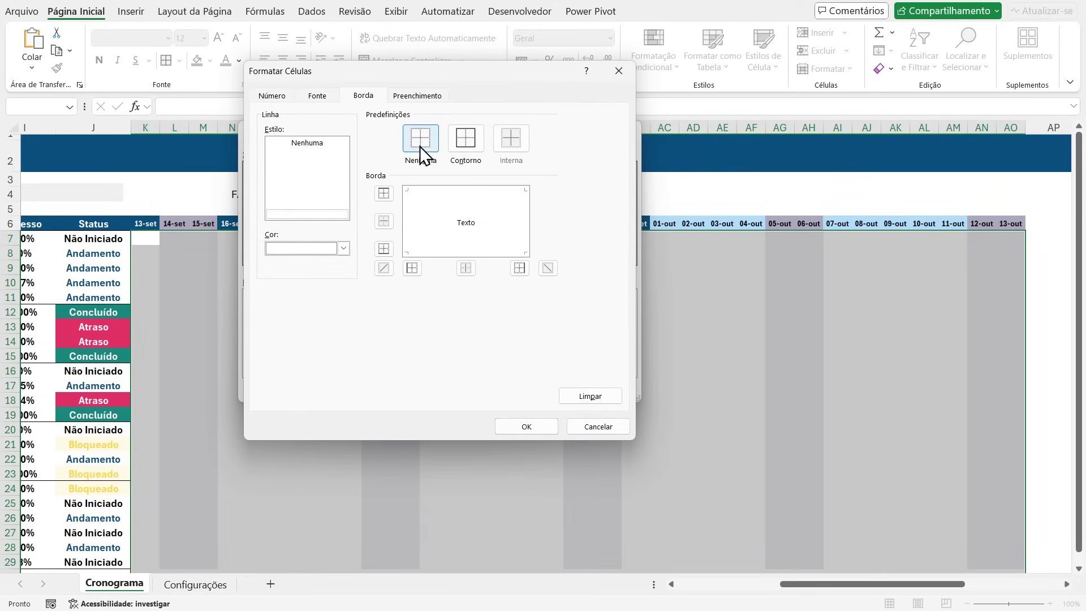
click(295, 307)
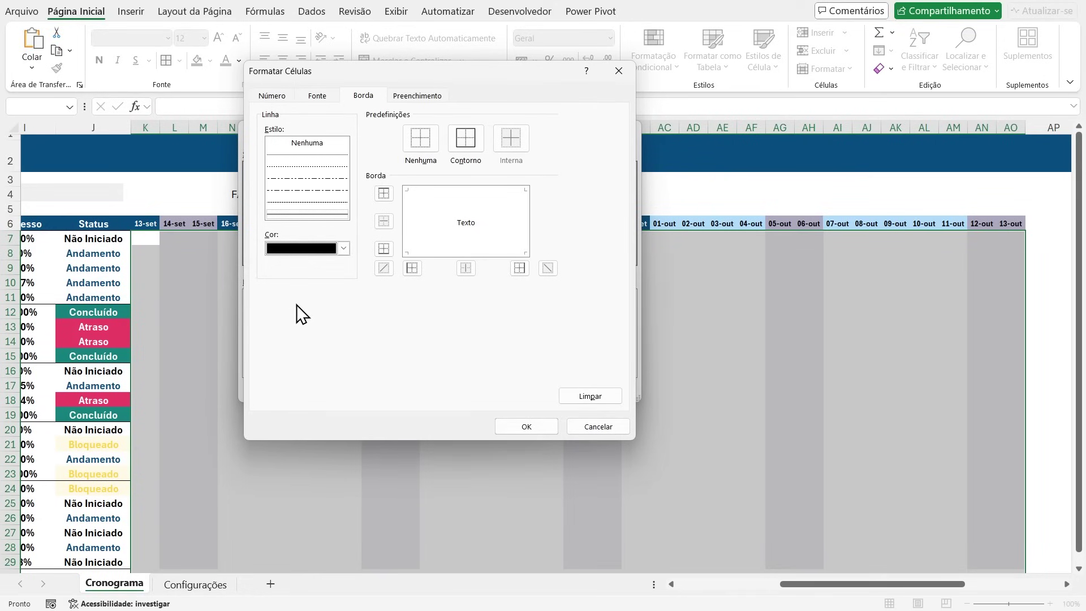
click(327, 215)
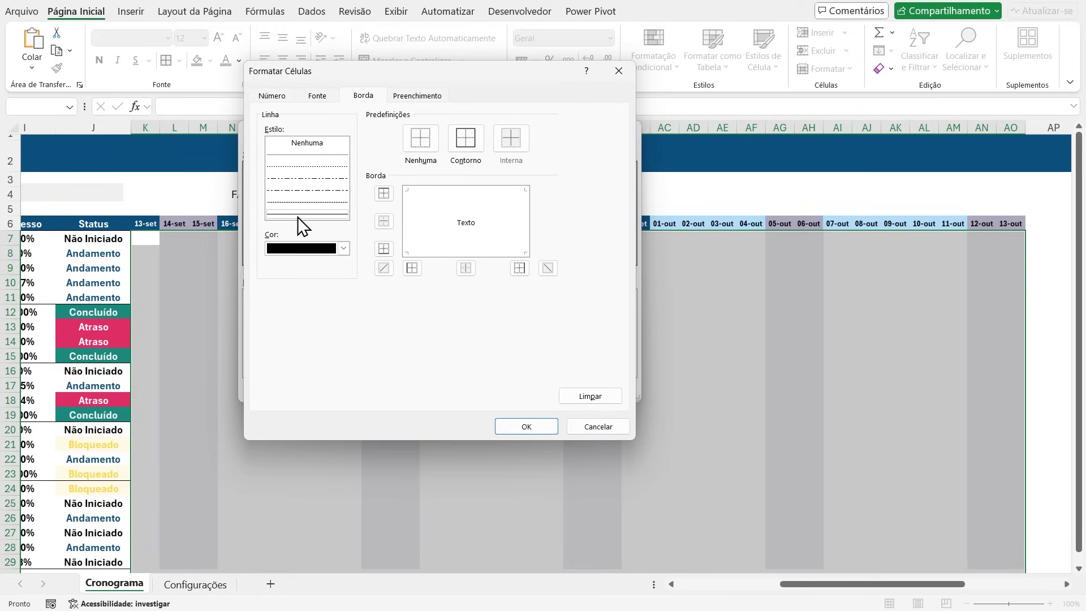
click(344, 249)
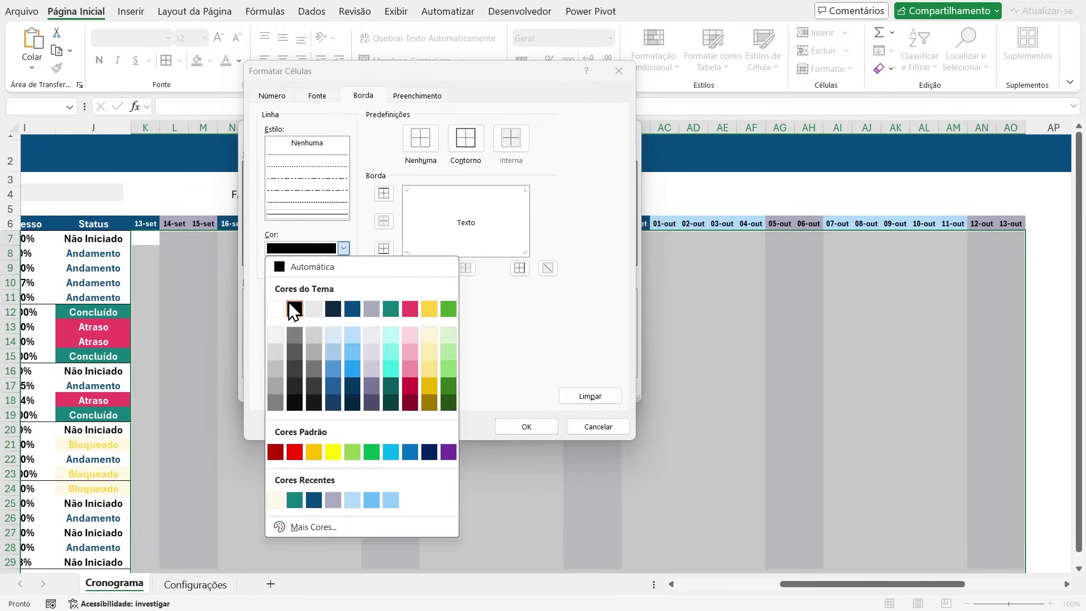
click(283, 307)
click(388, 193)
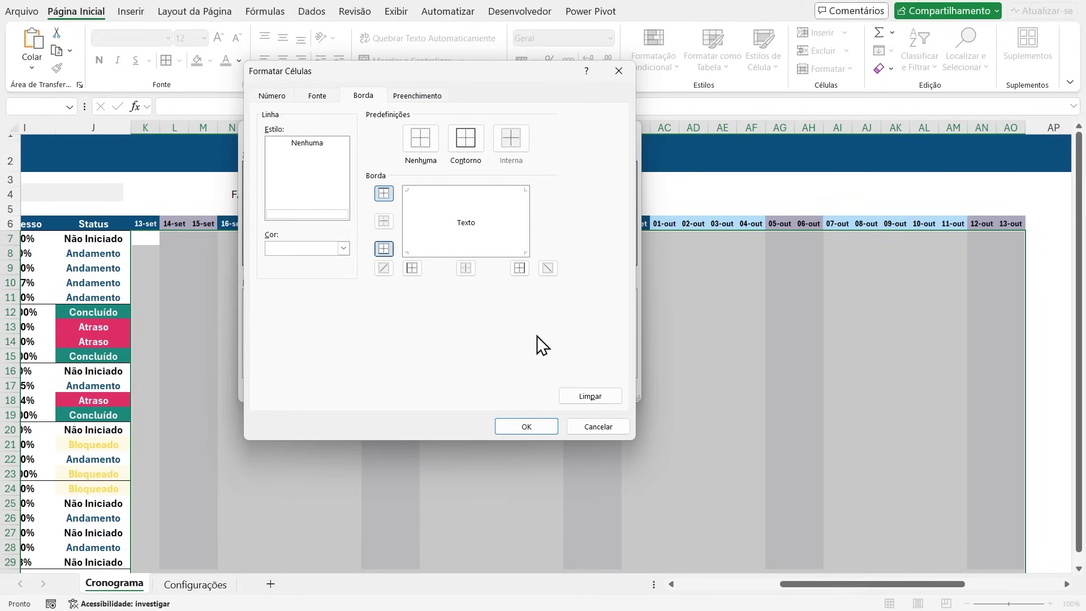
click(530, 427)
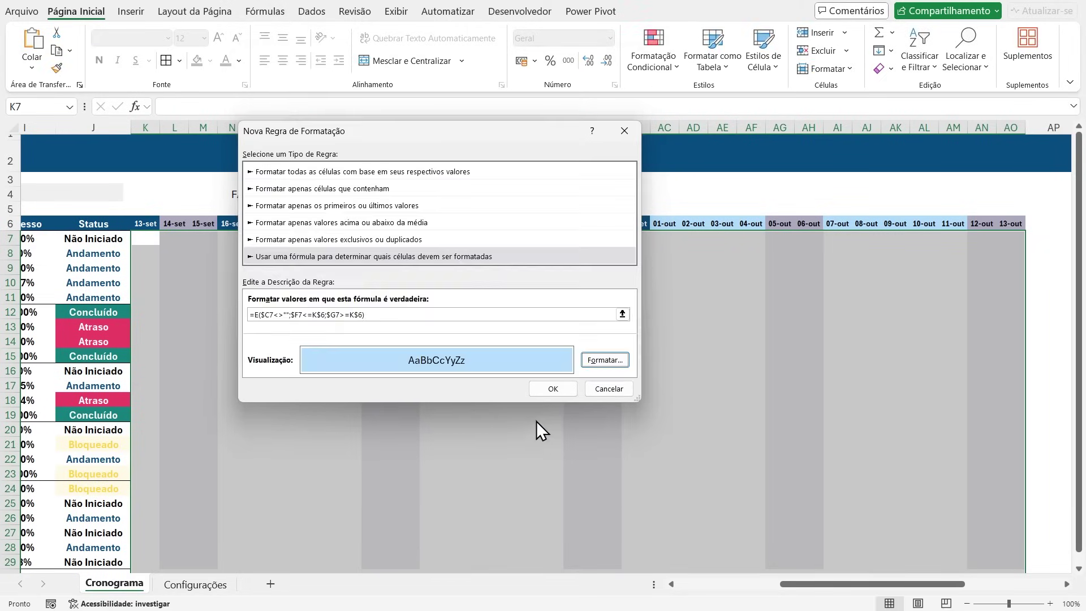
Step: Save the activity period rule and apply it to the timeline range $K$7:$AO$1048576
click(547, 389)
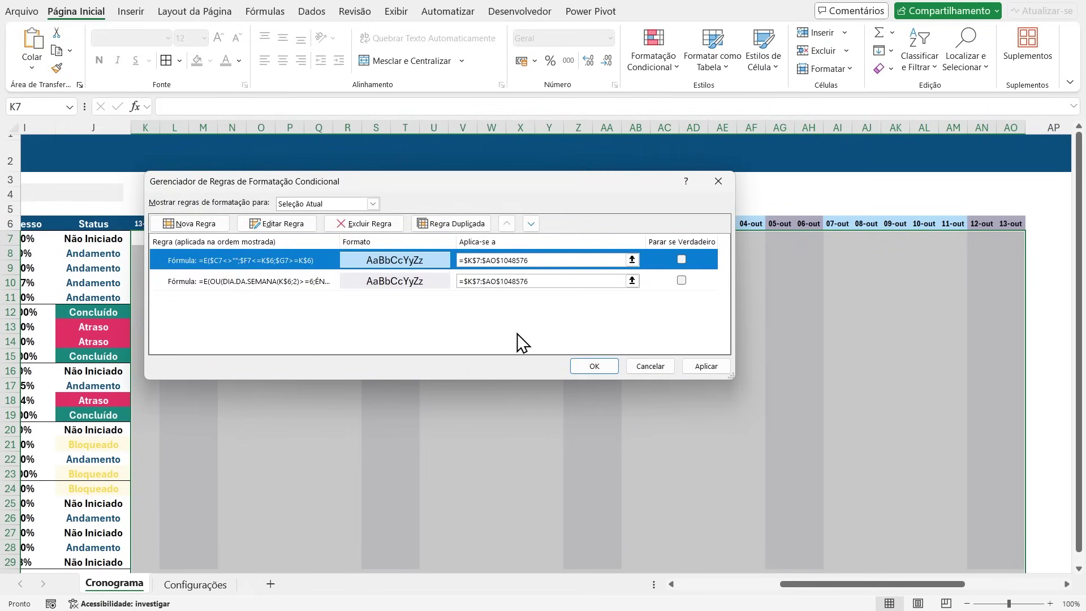
click(699, 368)
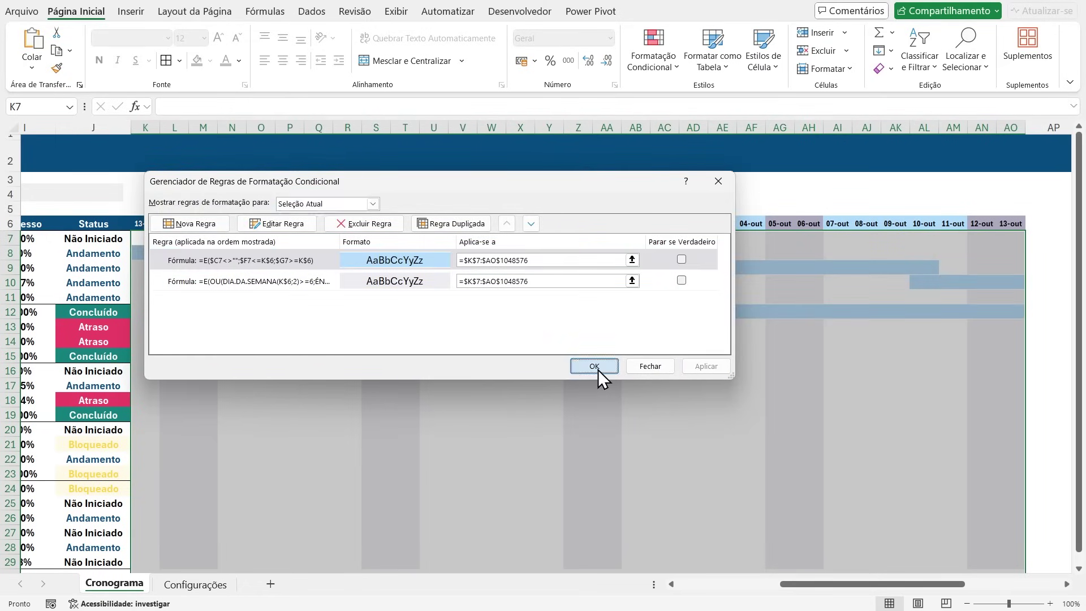
click(595, 367)
click(745, 341)
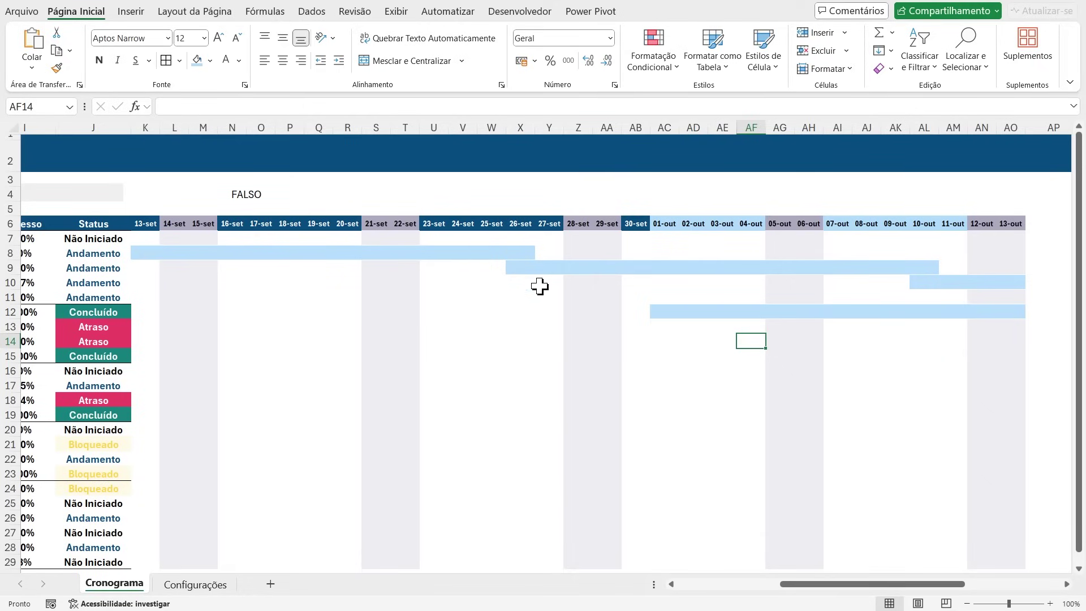
Step: Examine where the shaded activity bars in rows 8 and 9 start and end against the timeline dates
drag(514, 253, 525, 273)
click(524, 271)
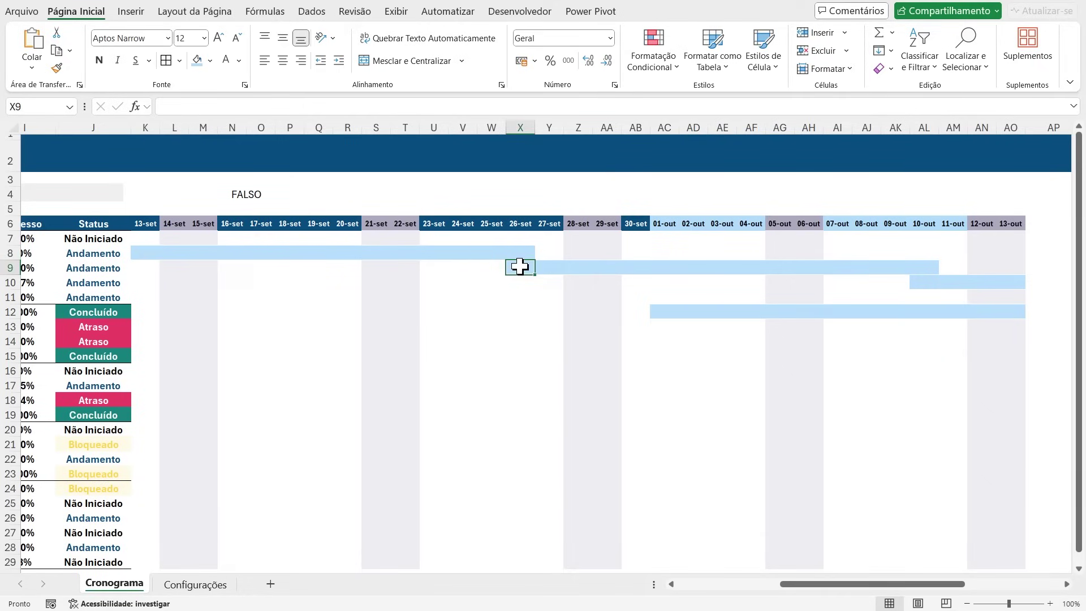
click(526, 296)
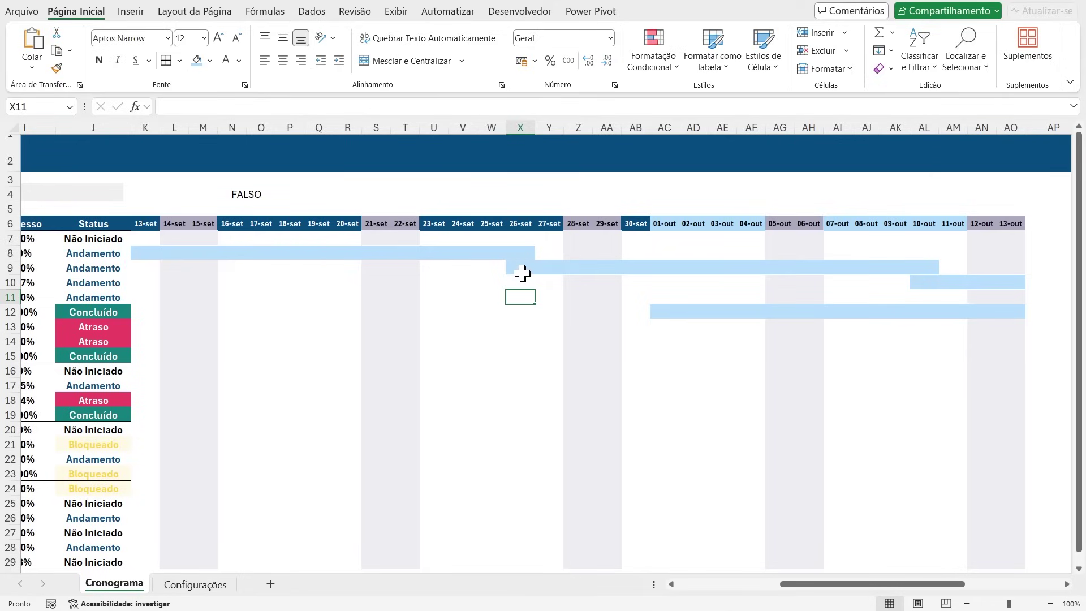
drag(517, 267, 933, 289)
click(492, 284)
drag(514, 268, 929, 264)
click(516, 295)
click(884, 355)
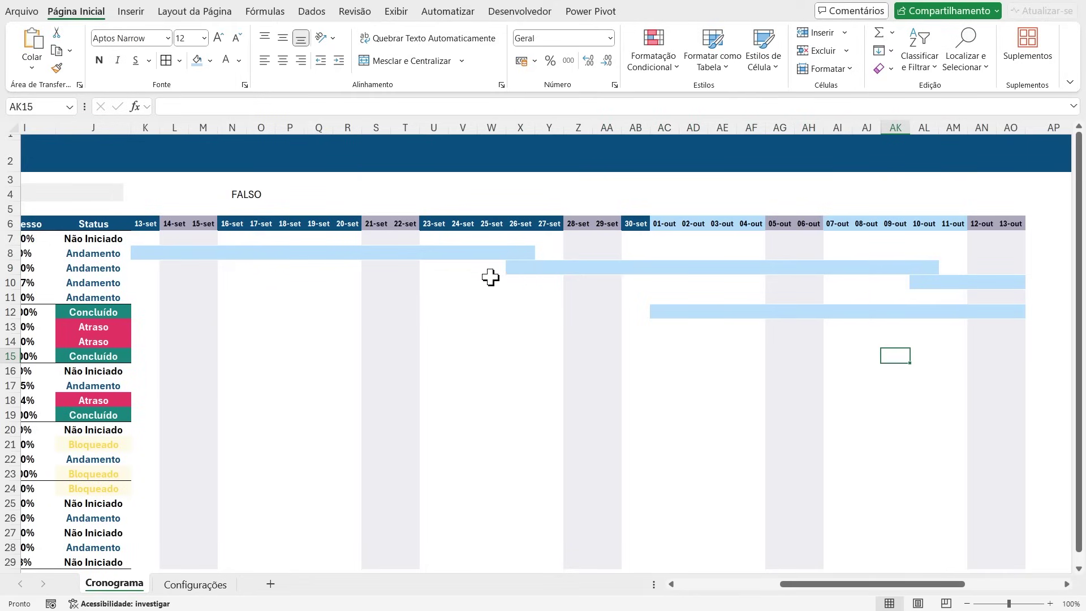
click(693, 355)
Step: Delete the test E formula from merged cell M4
drag(849, 580, 785, 600)
click(584, 196)
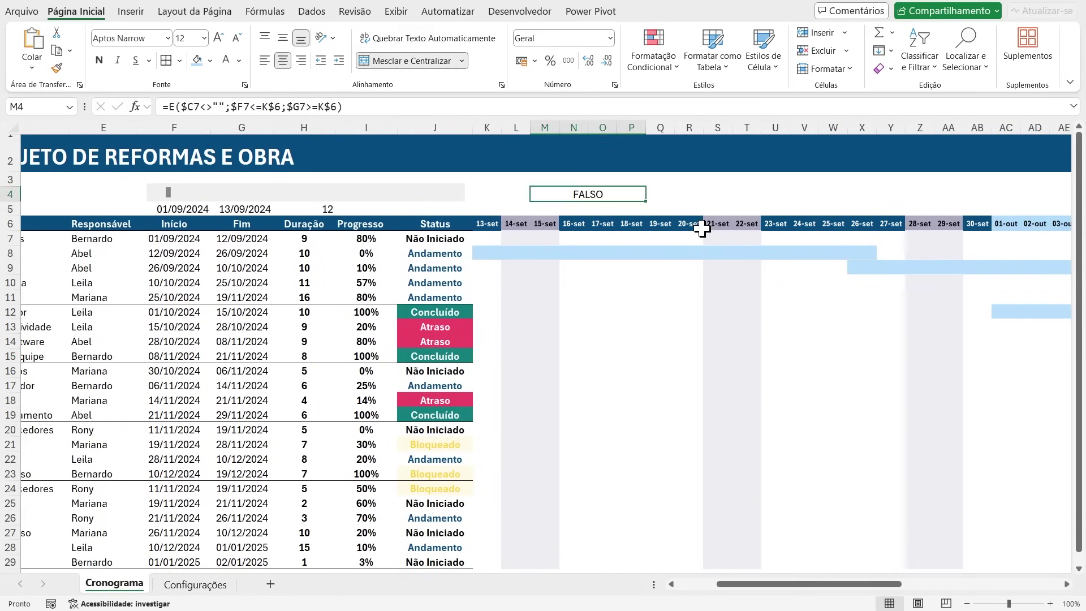
key(Delete)
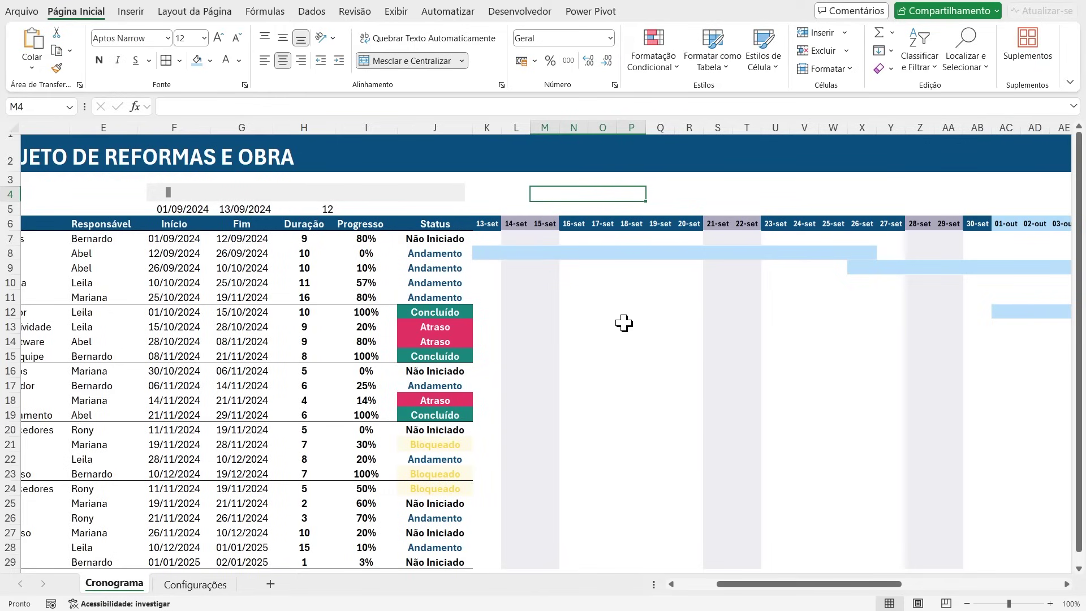
Step: Review the start date, end date and progress cells of the first activity in row 7
click(165, 240)
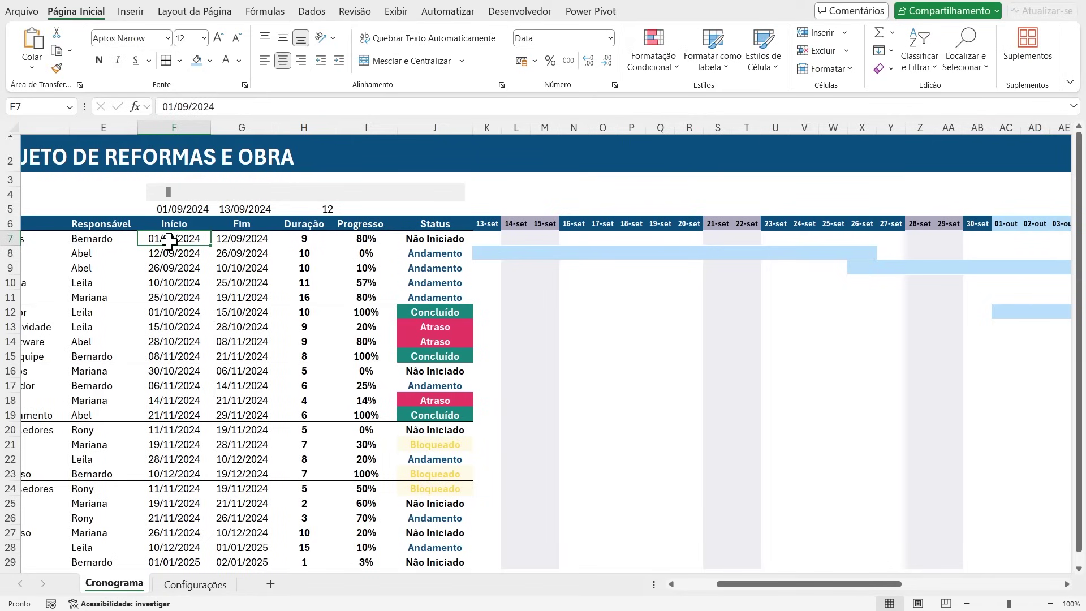
click(251, 240)
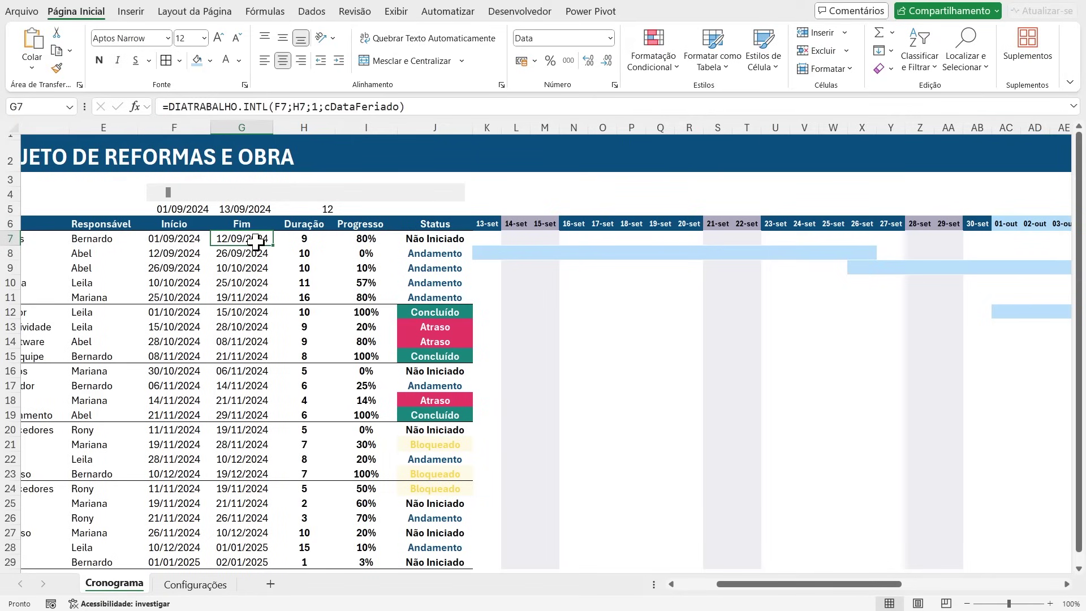
click(373, 238)
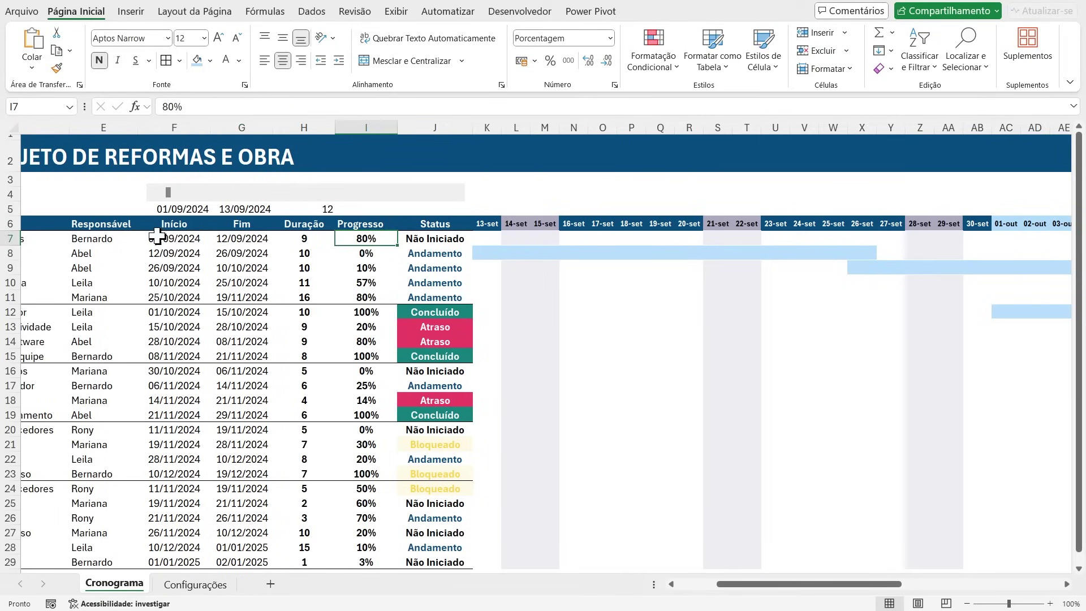
Step: Move the schedule's timeline scroll control back to its start so the date offset is 0
drag(482, 240, 571, 240)
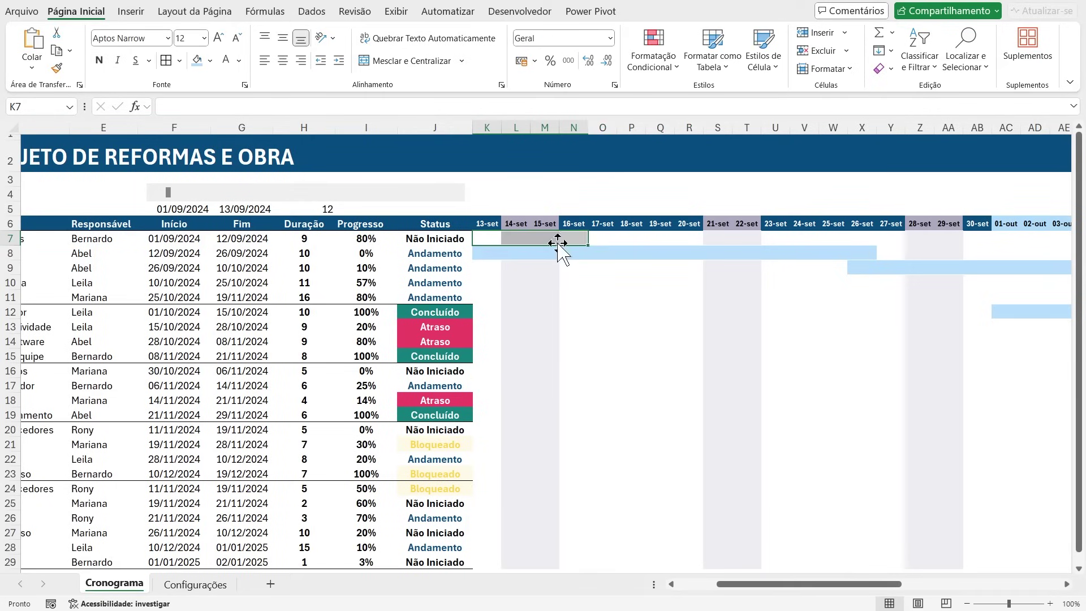
click(152, 196)
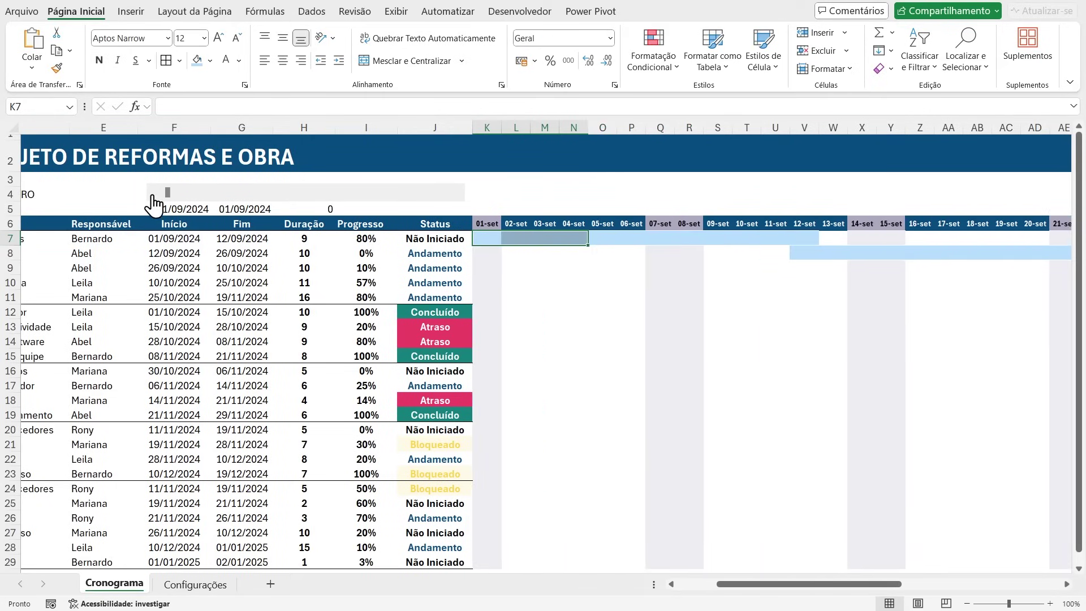
click(601, 296)
click(516, 193)
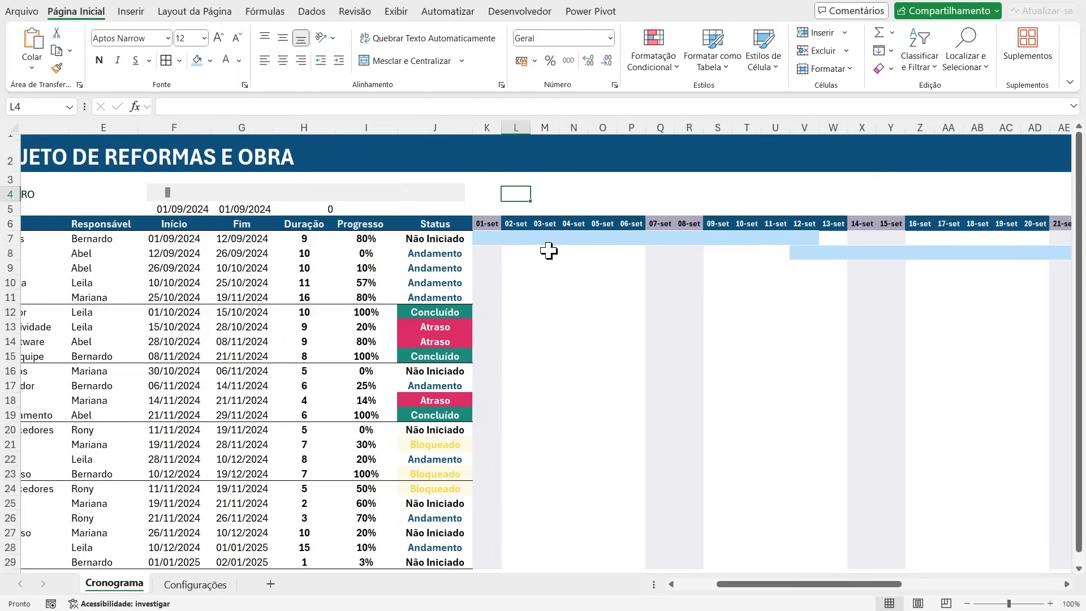
Step: Examine the first date header, the first activity's start and progress cells, and its bar from 01-set to 09-set
click(487, 223)
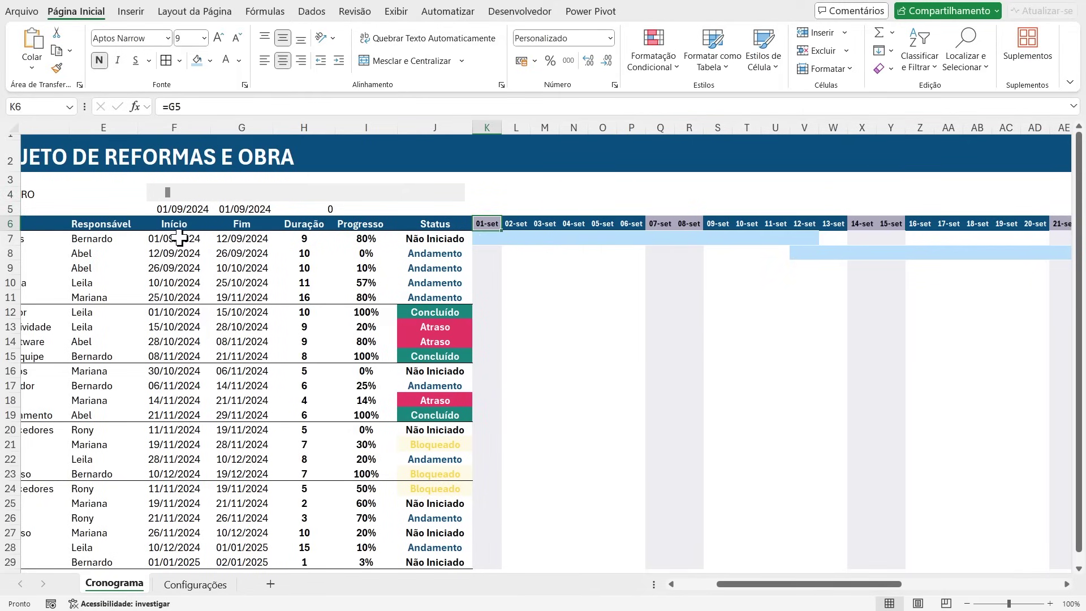
click(40, 238)
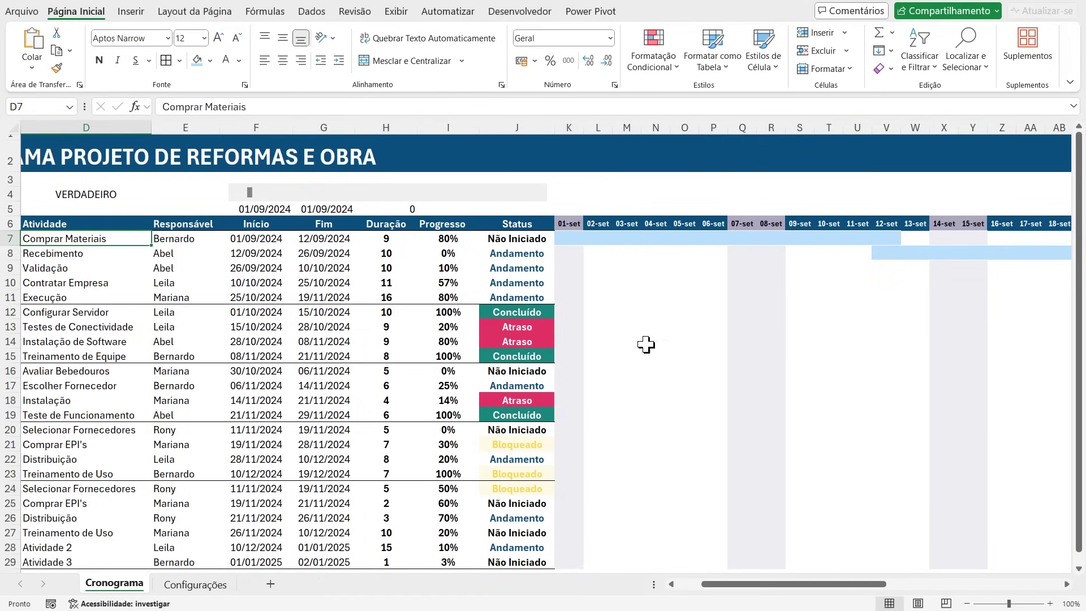
click(568, 242)
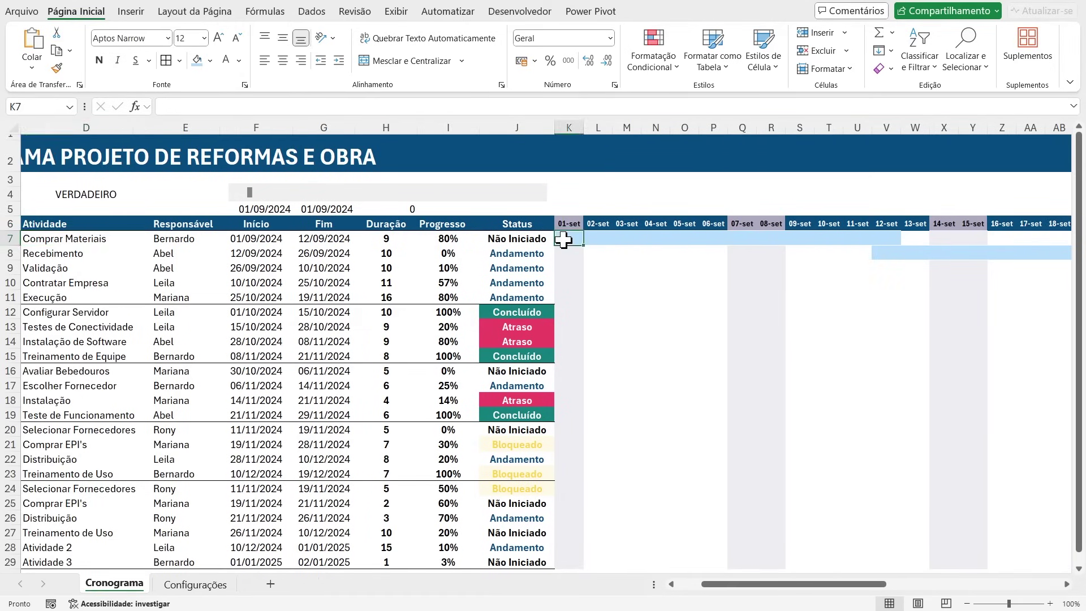
click(233, 241)
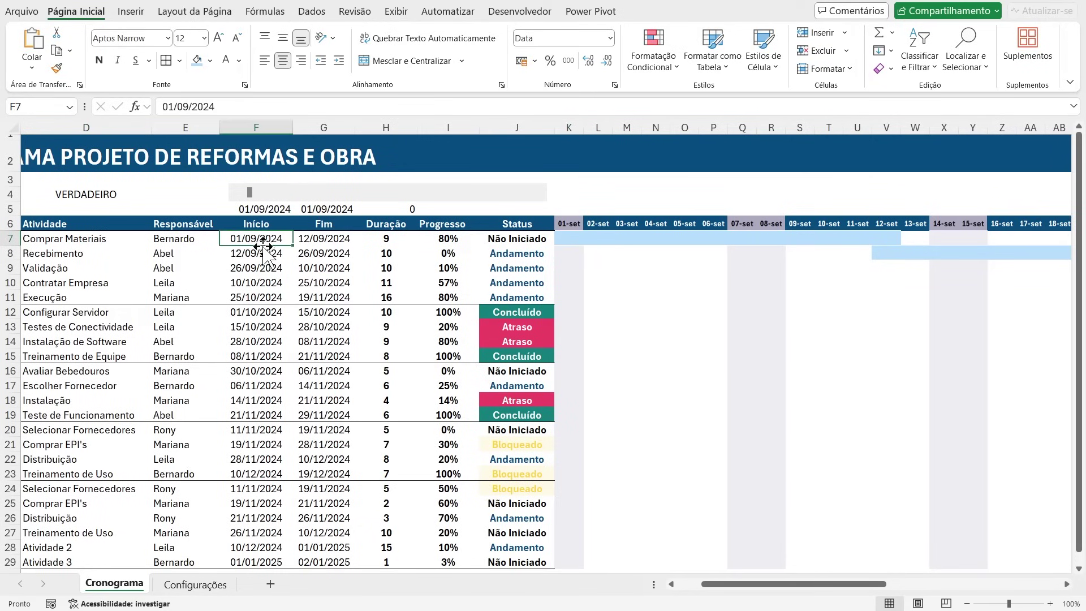
click(577, 226)
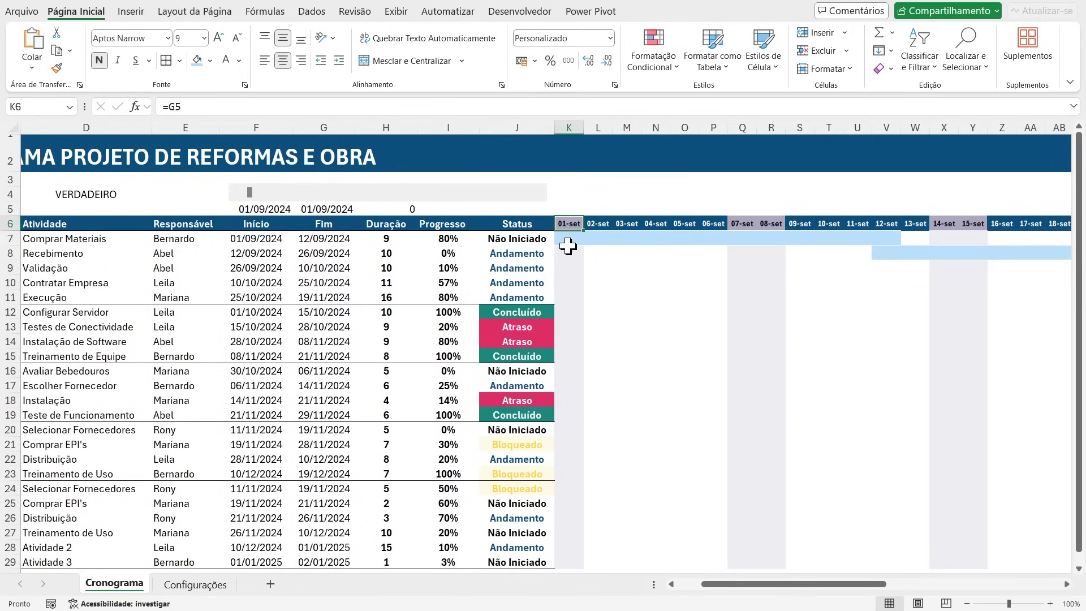
click(440, 242)
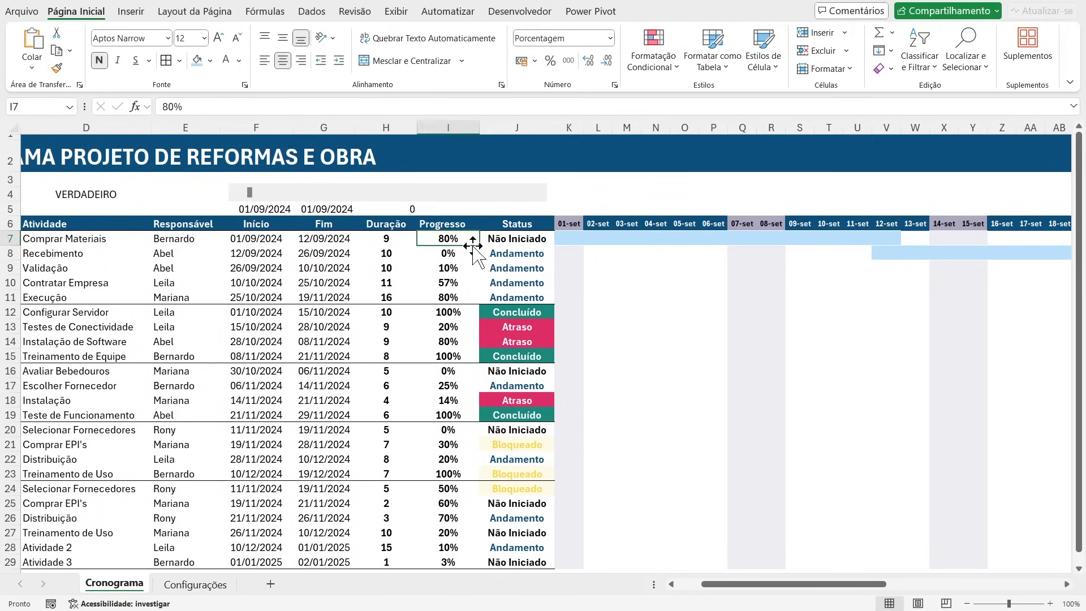
drag(565, 238, 801, 238)
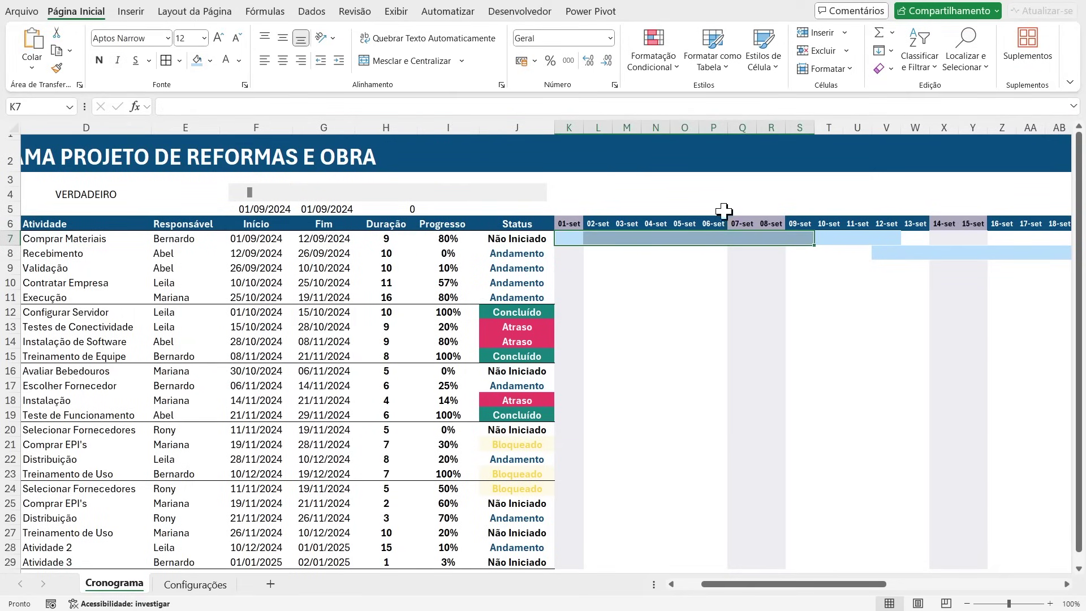
Step: Start an E formula in merged cell M4 with the condition C7<>"" on the first row's project name
click(644, 193)
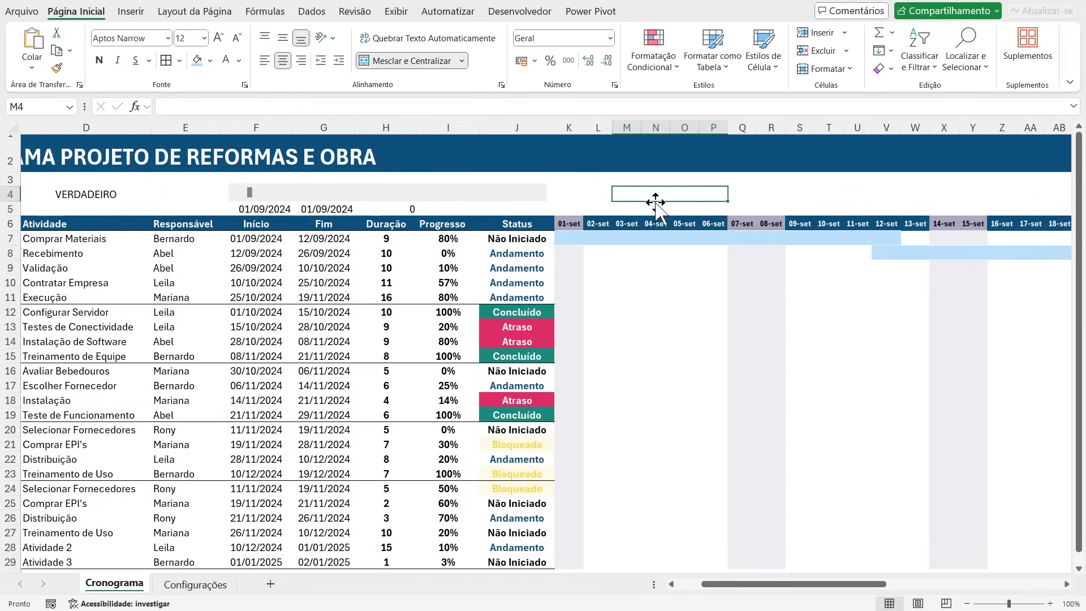
text(=)
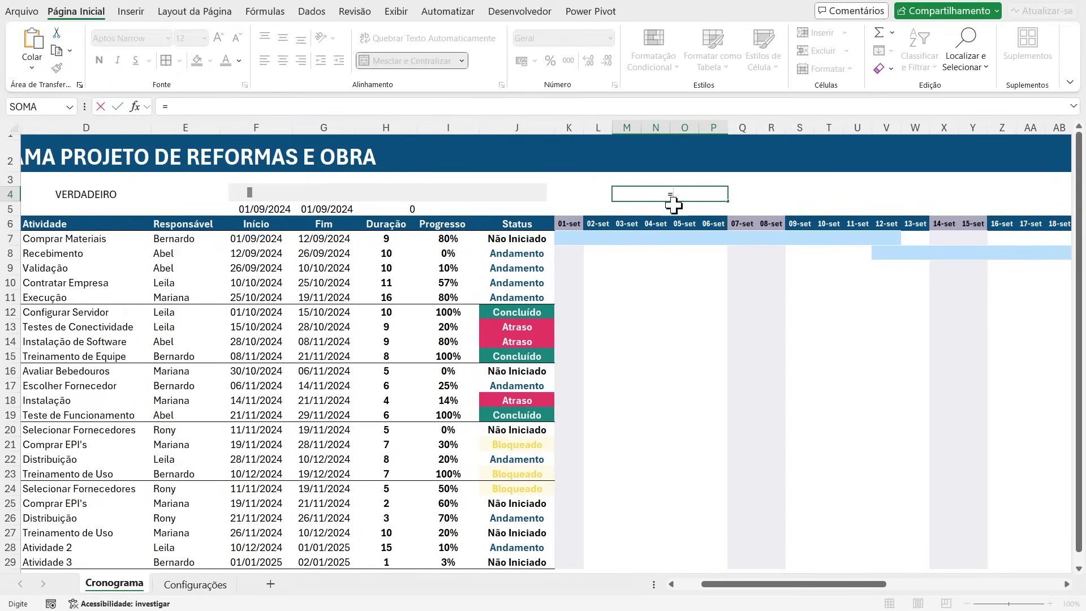
text(e()
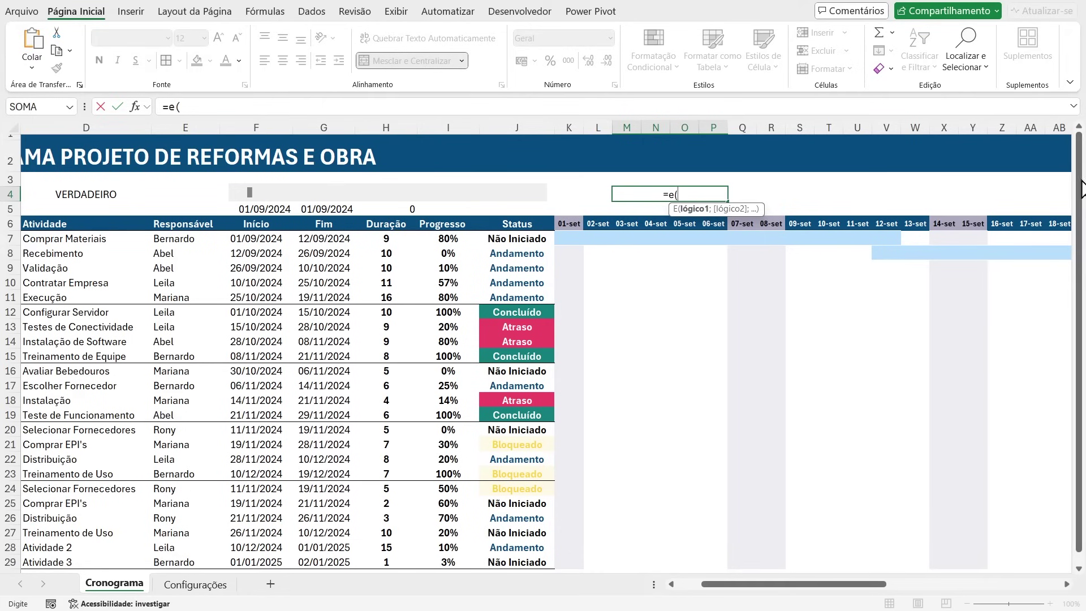
drag(792, 583, 762, 584)
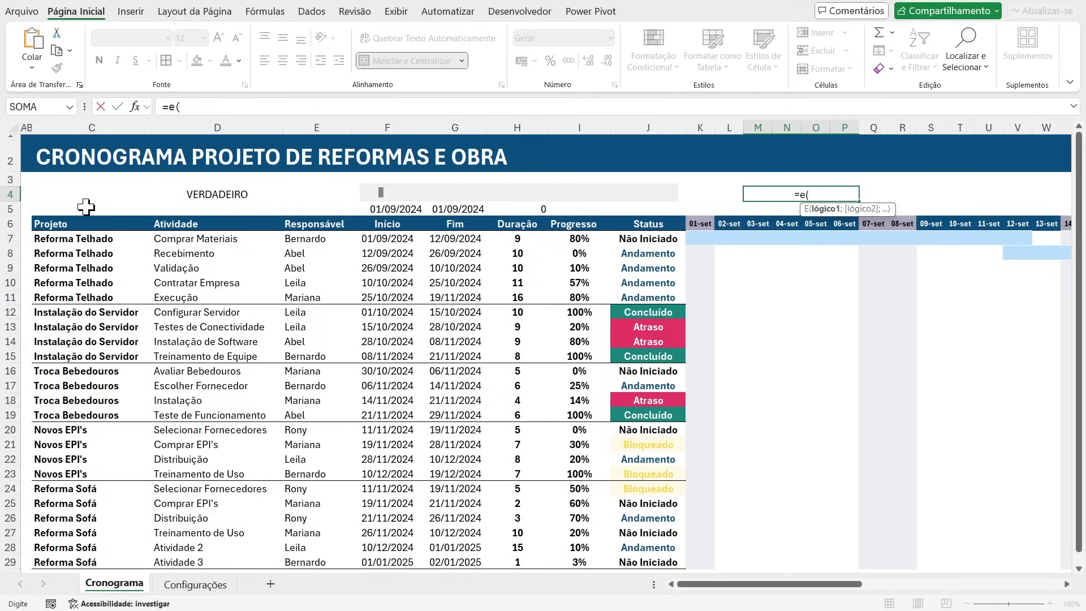
click(62, 241)
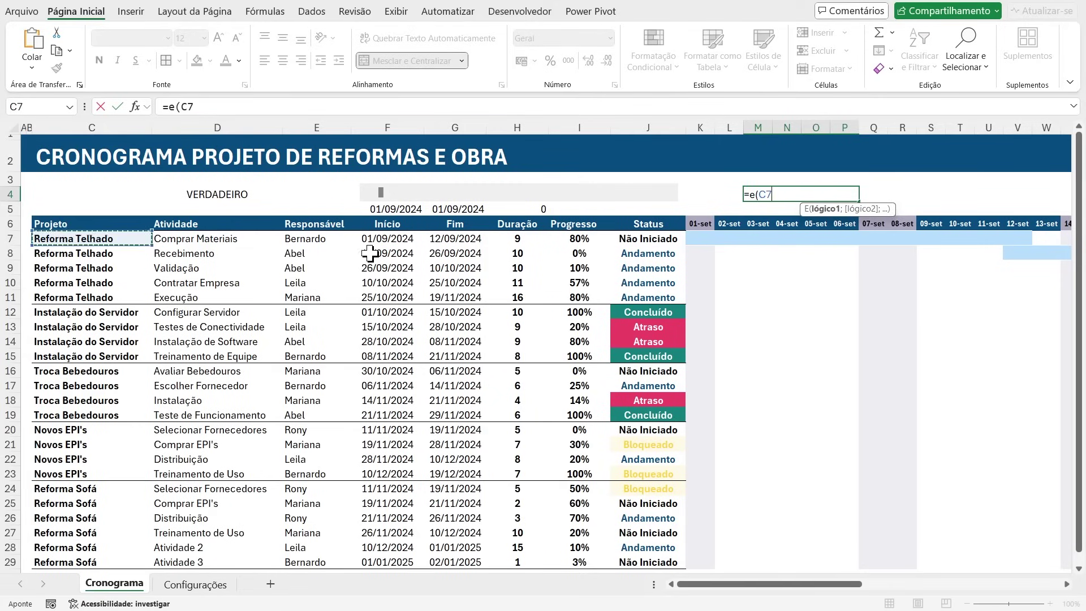
text(<)
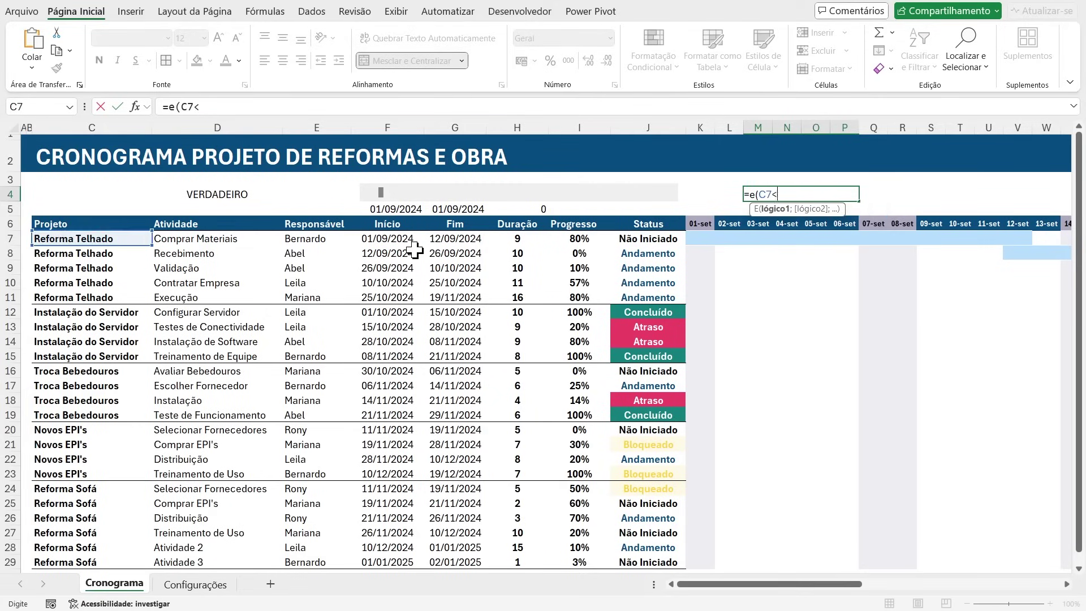
text(>"";)
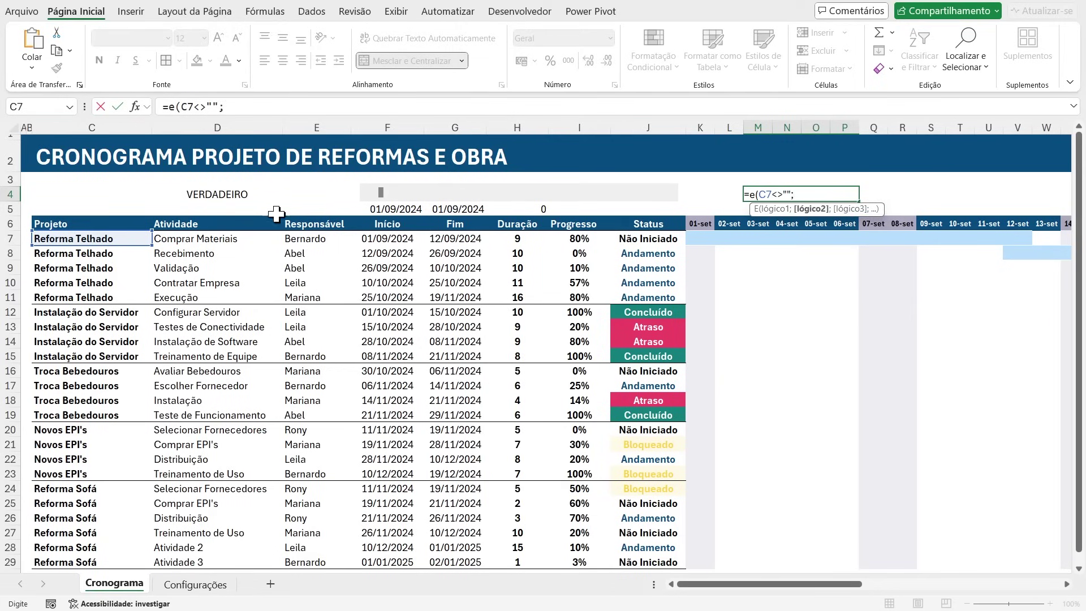
Step: Lock only the column of the project reference as $C7 and move the function hint off the date headers
double_click(764, 194)
key(F4)
key(F4)
key(F4)
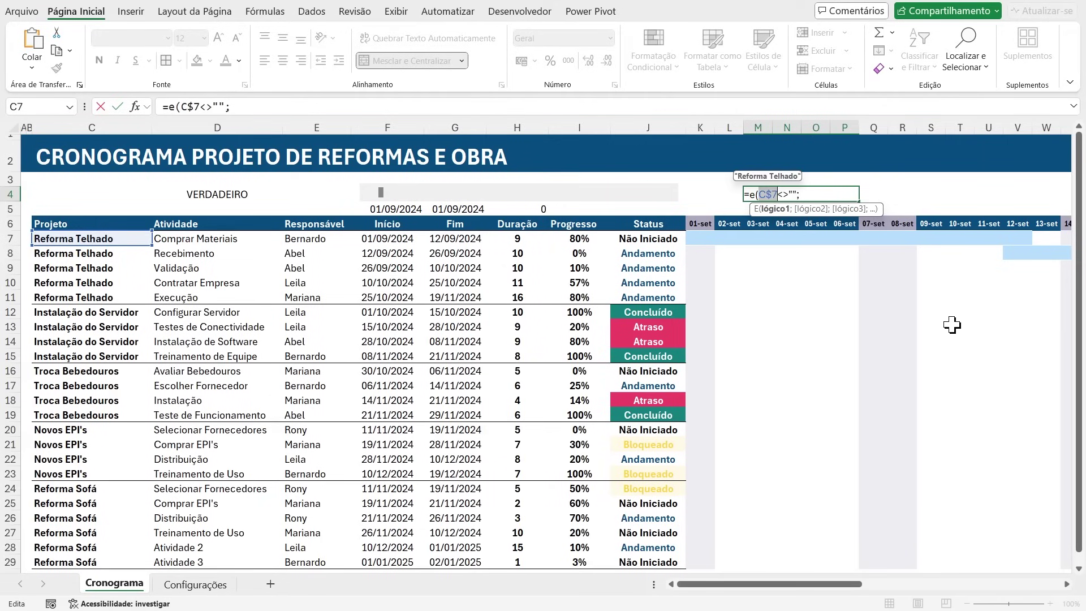
key(End)
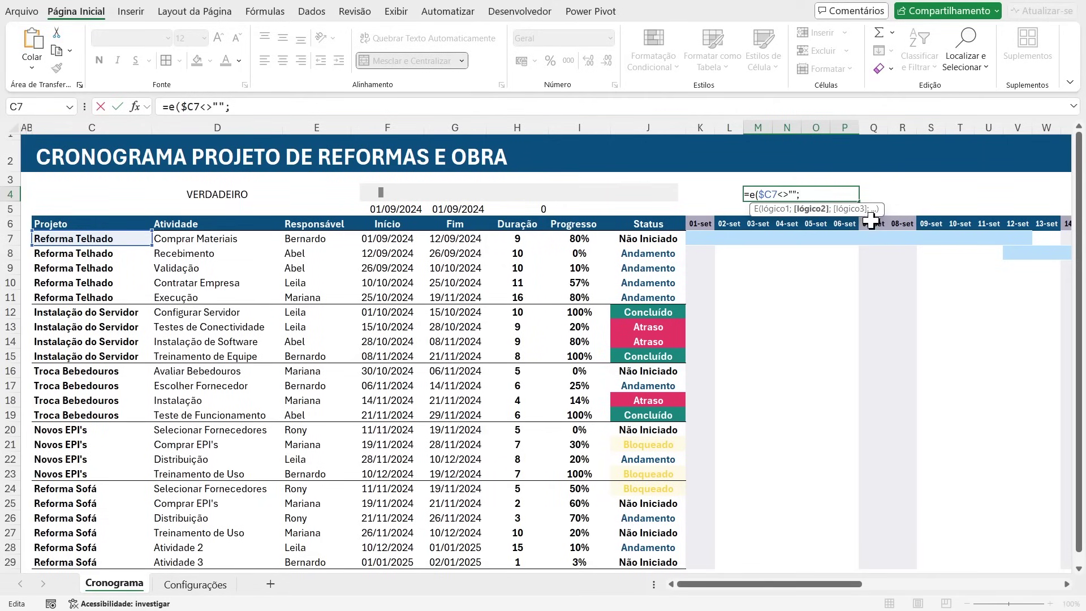
drag(874, 214, 879, 174)
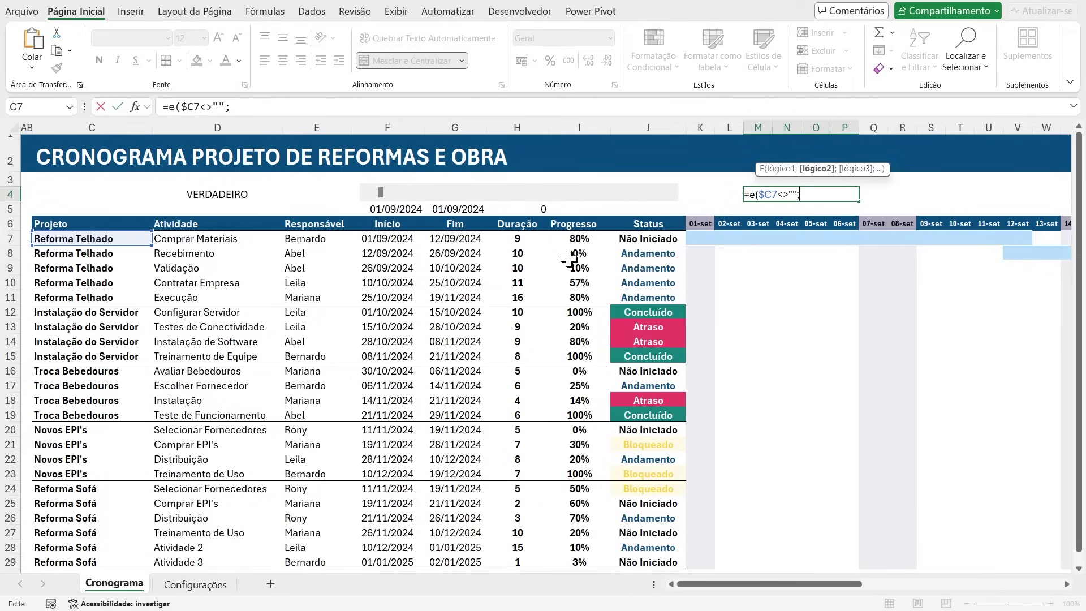
Step: Add F7<=K6 as the second condition, comparing the first activity's start with the first timeline date
click(391, 239)
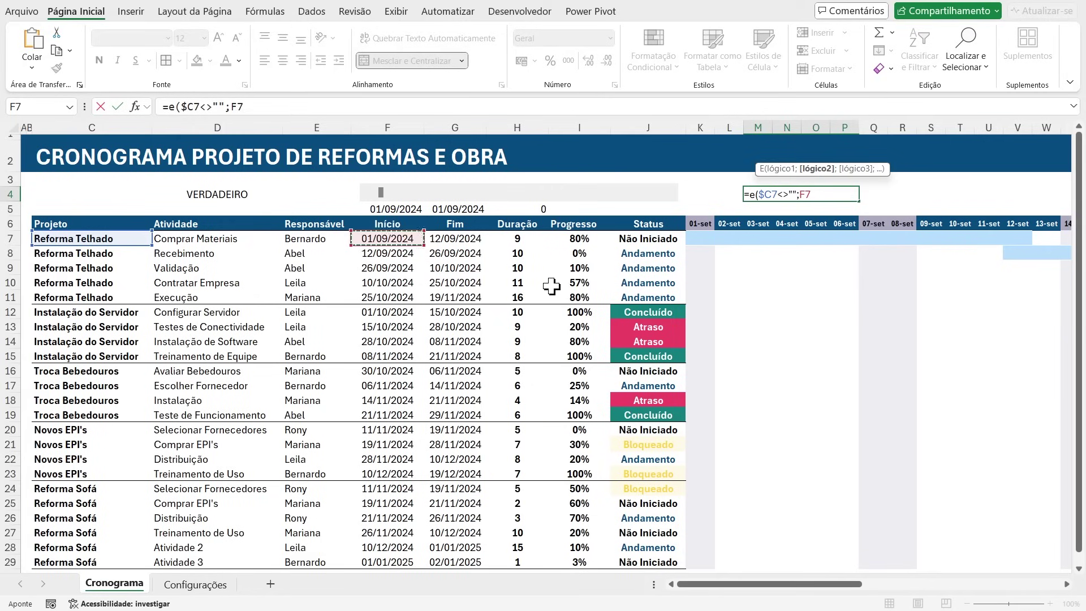
text(<=)
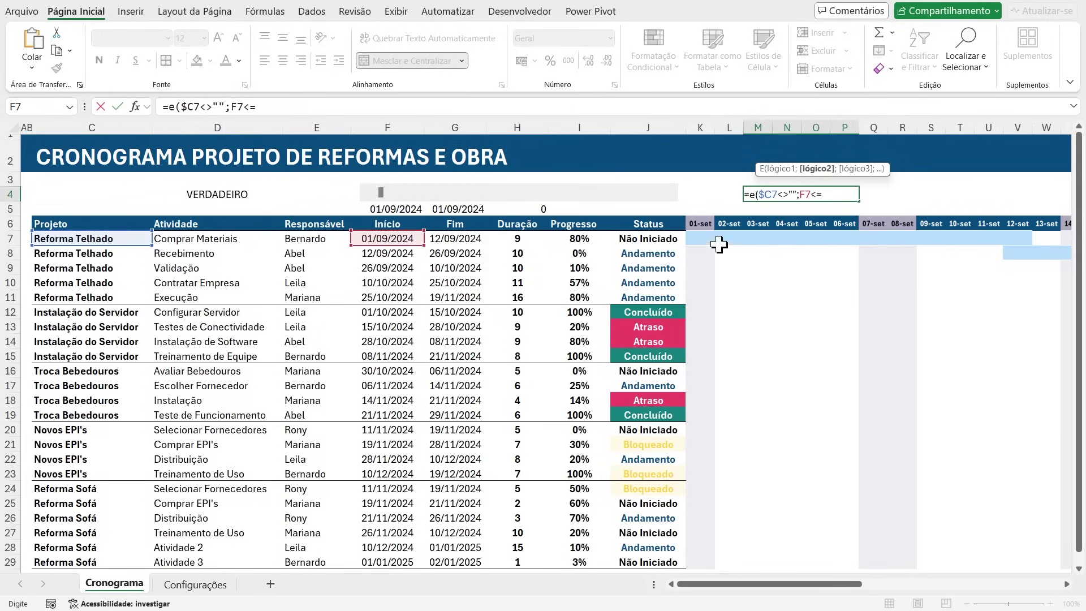
click(699, 224)
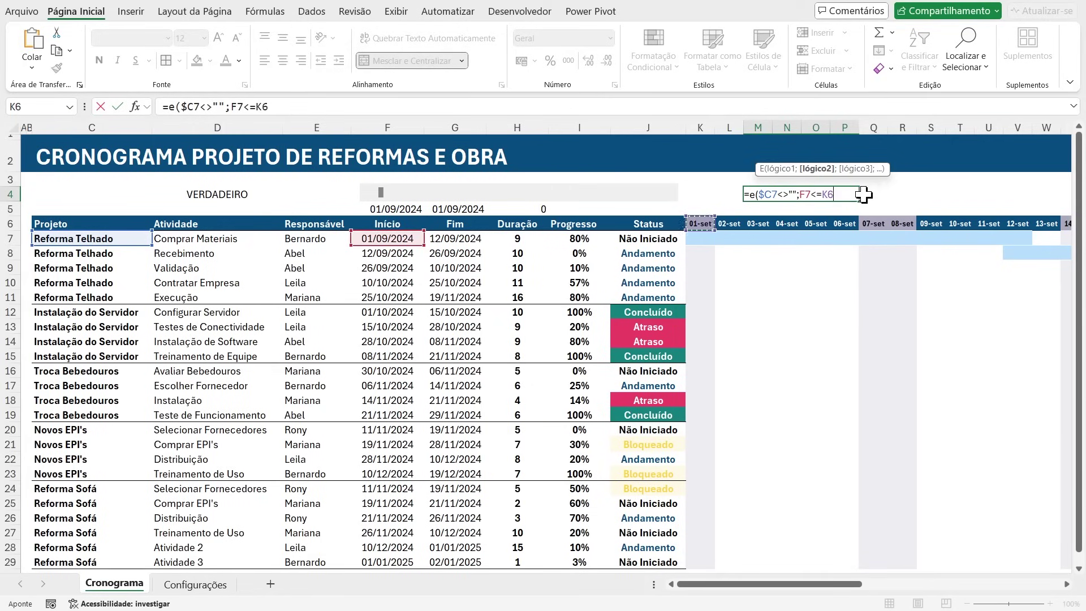
Step: Turn the second condition's references into $F7 and K$6, then add a separator for a third condition
drag(798, 194, 815, 194)
click(803, 197)
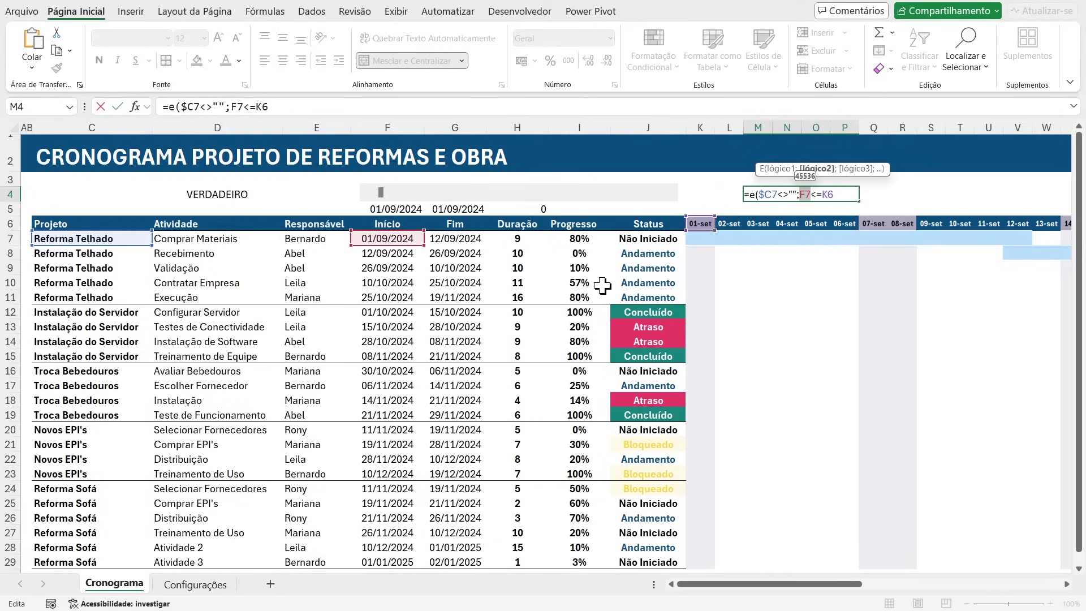
key(F4)
key(F4)
key(F4)
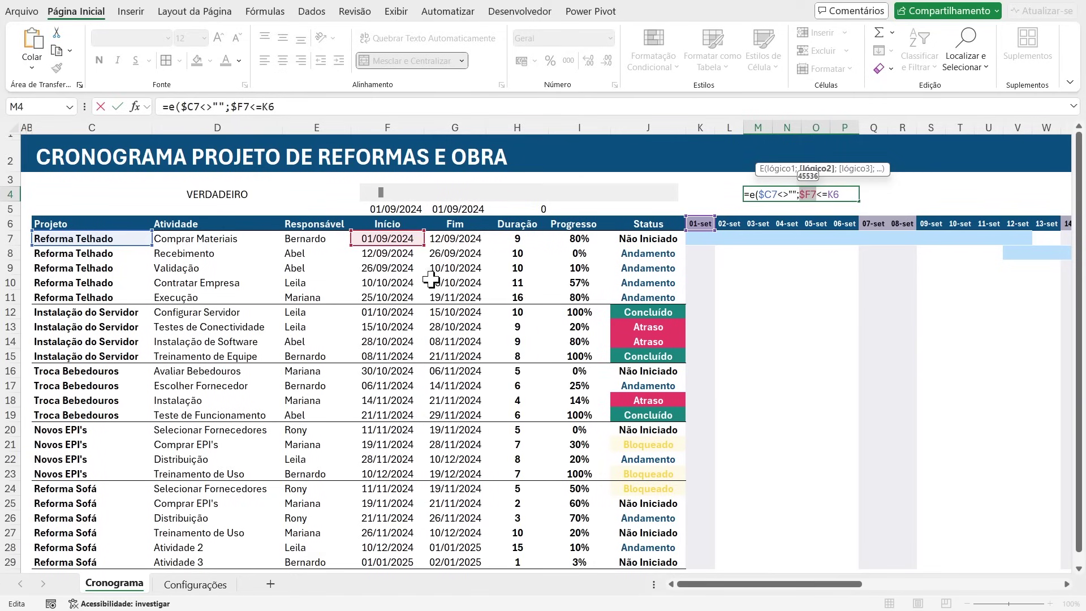
drag(829, 197, 836, 196)
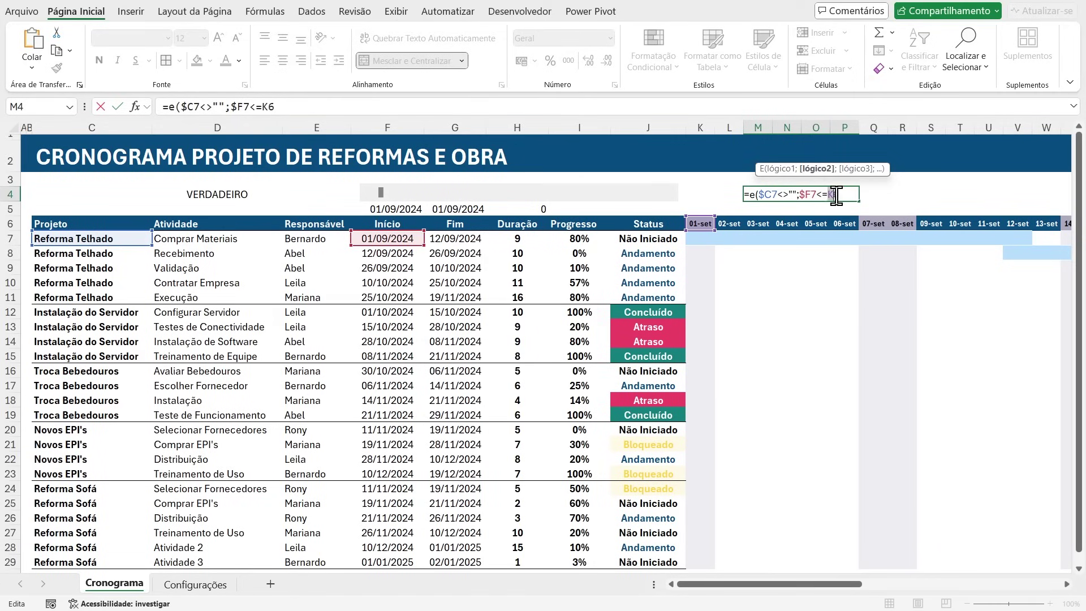
key(F4)
key(F4)
key(F4)
text(;)
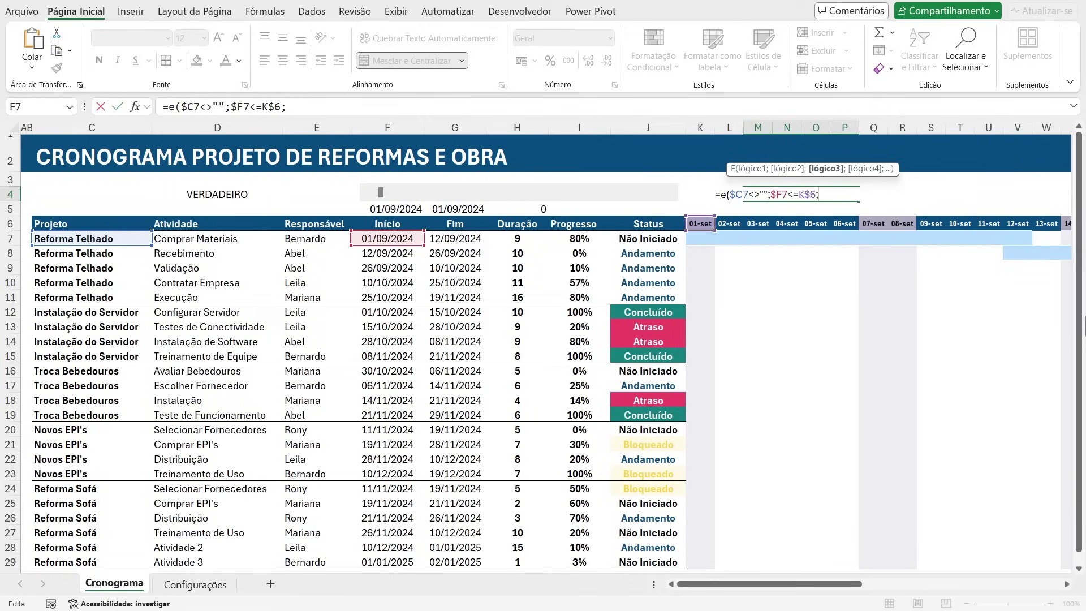
Step: Begin the third condition with F7+(G7-F7), adding the span between start and end to the start date
click(395, 239)
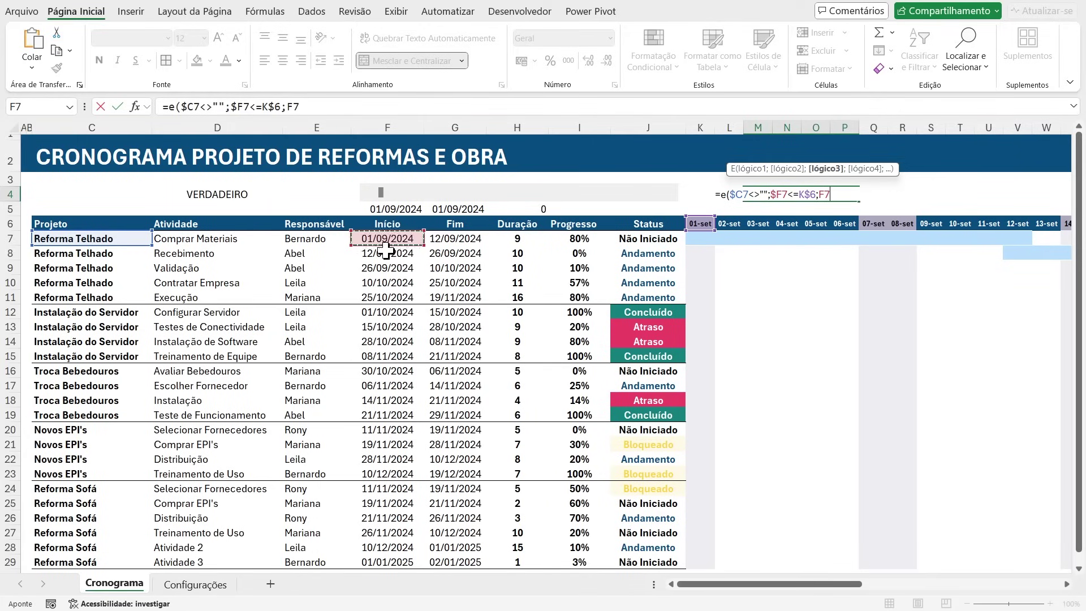
text(+()
click(463, 238)
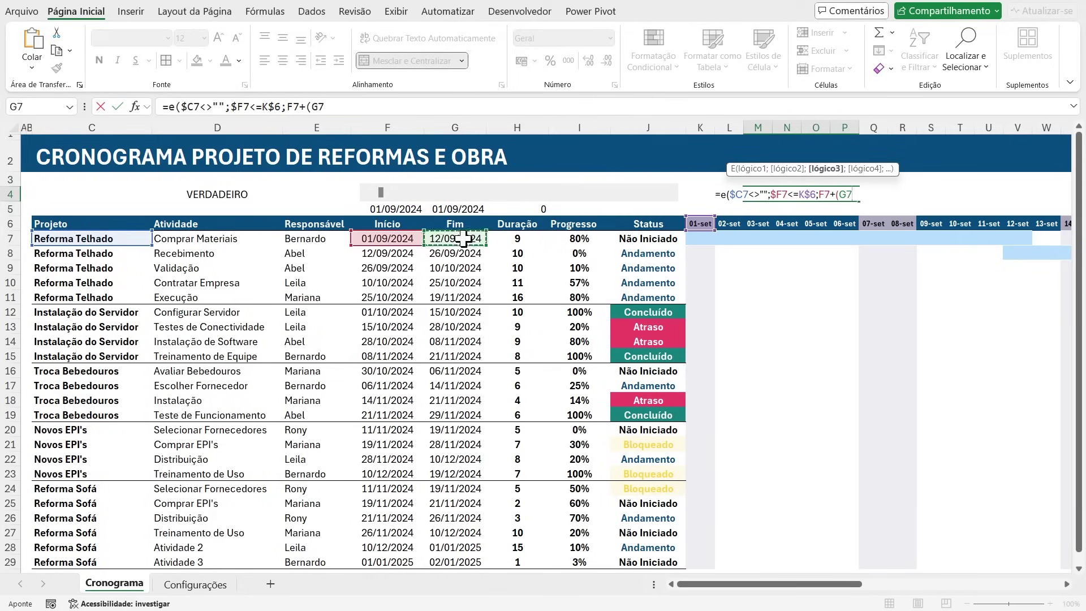
text(-)
click(396, 240)
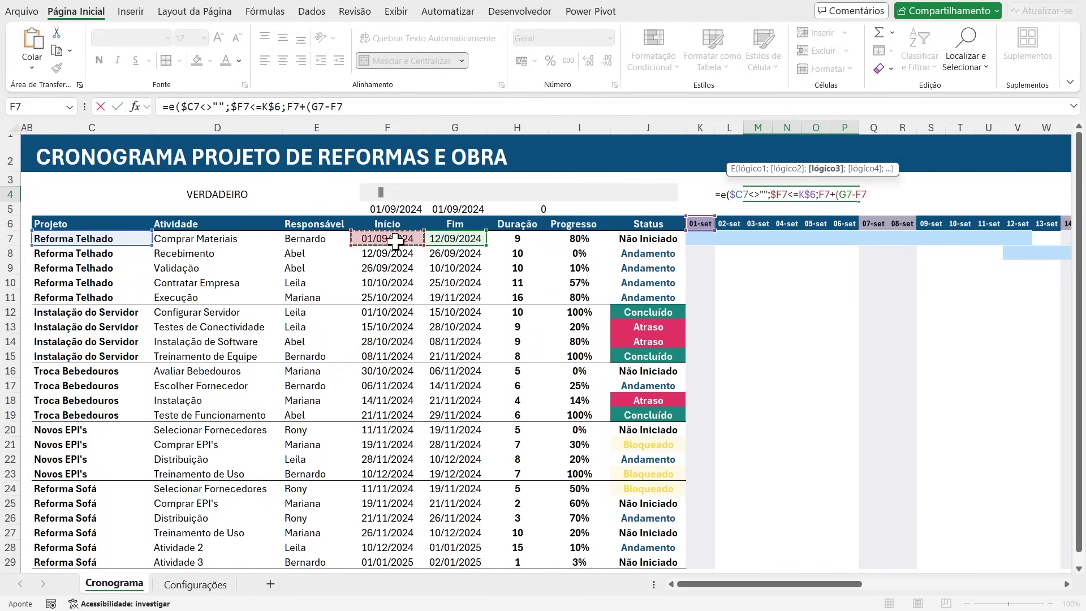
text())
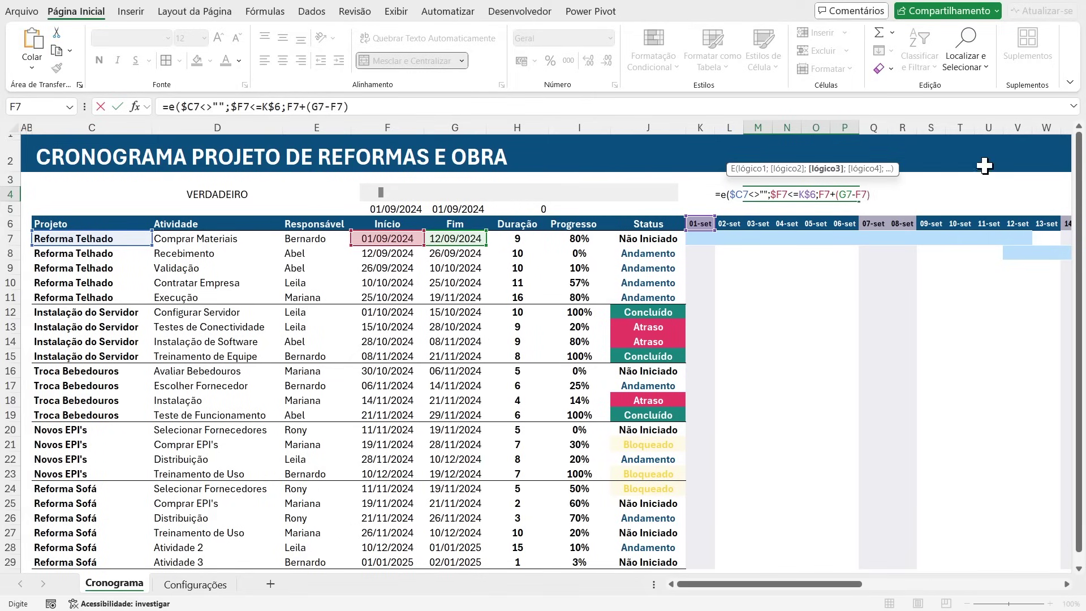
Step: Preview the values of F7, G7-F7 and the whole expression F7+(G7-F7) inside the formula
drag(819, 194, 832, 194)
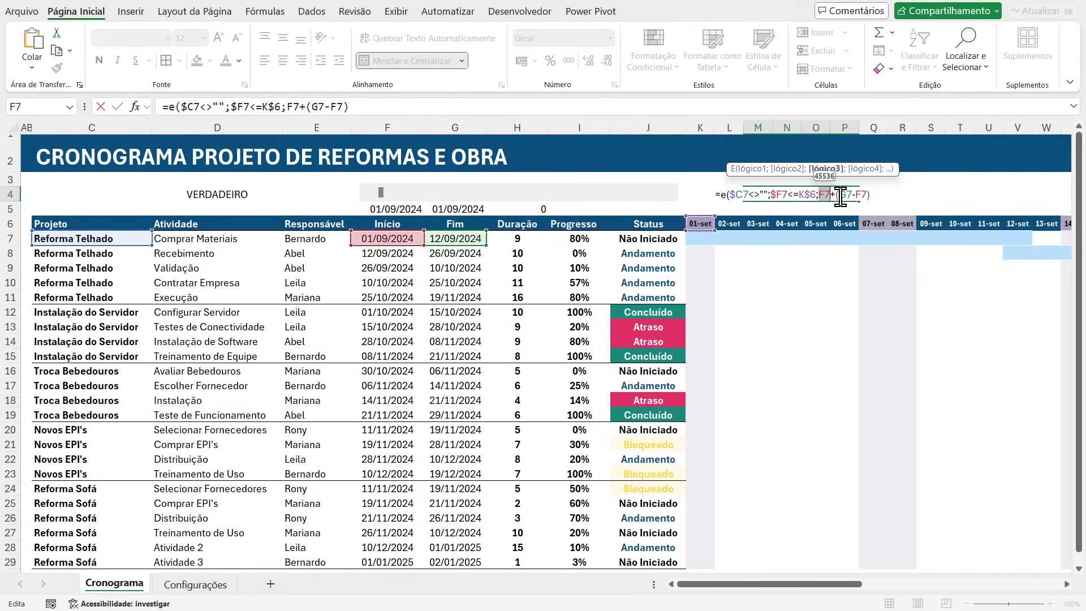
drag(838, 195, 859, 195)
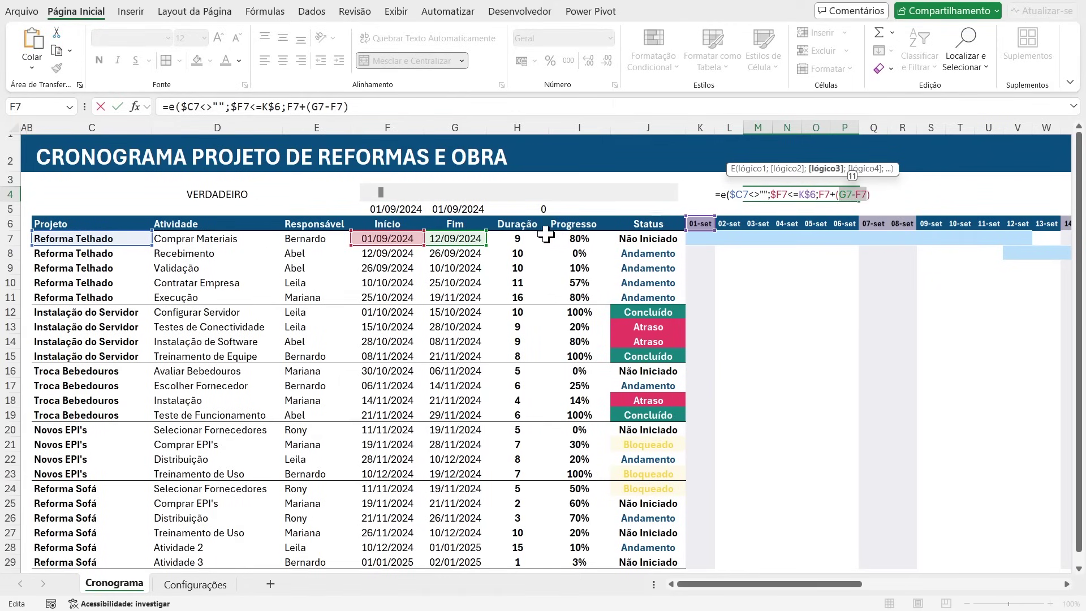
drag(819, 195, 870, 195)
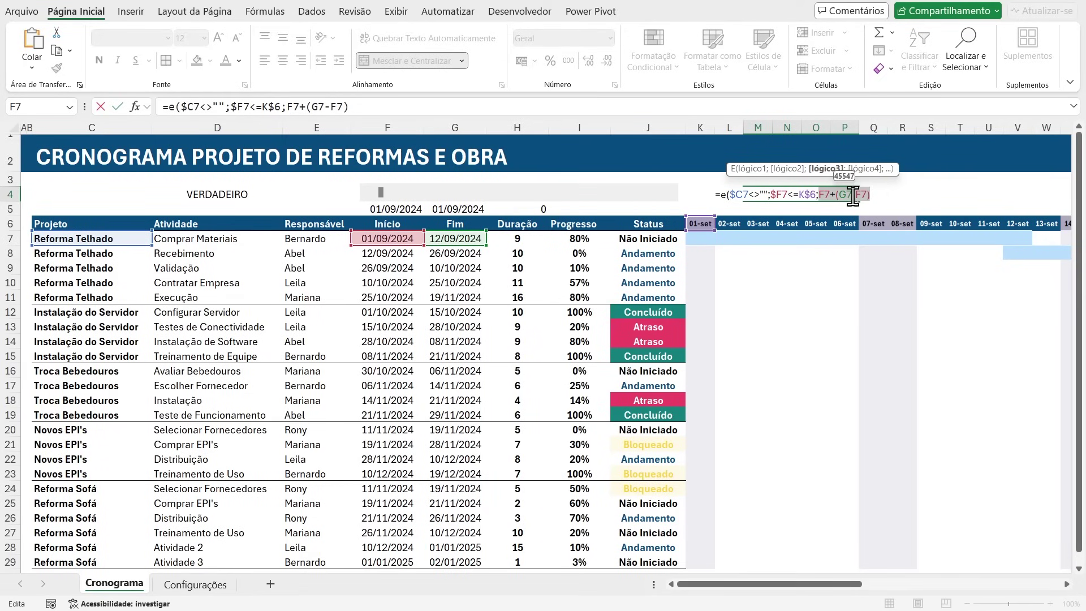
click(884, 195)
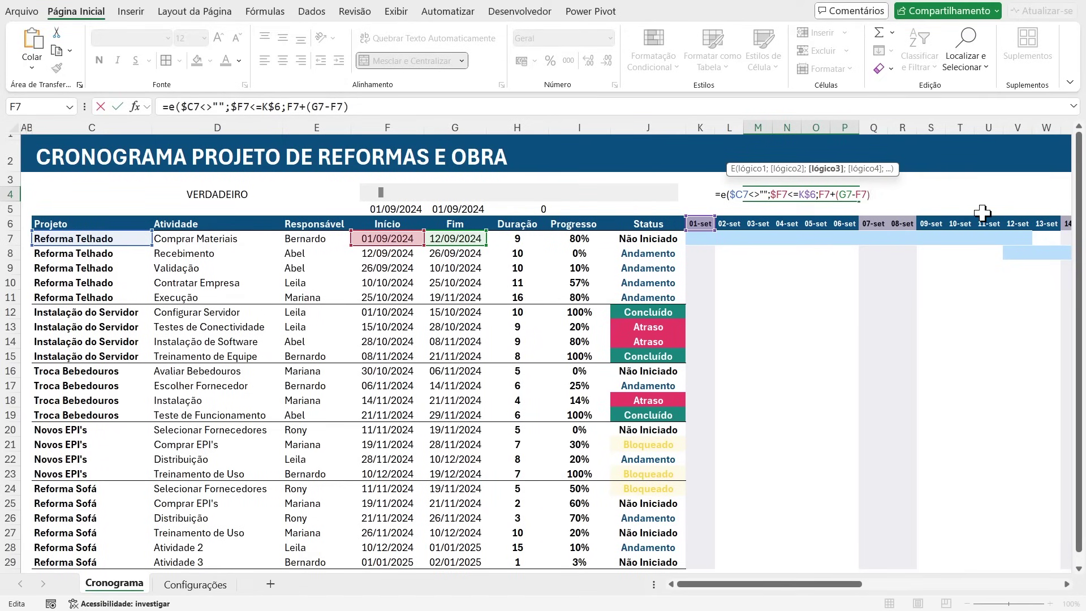
Step: Multiply the date span (G7-F7) by the progress in I7 and preview the values of the product and its parts
click(570, 238)
drag(837, 194, 897, 204)
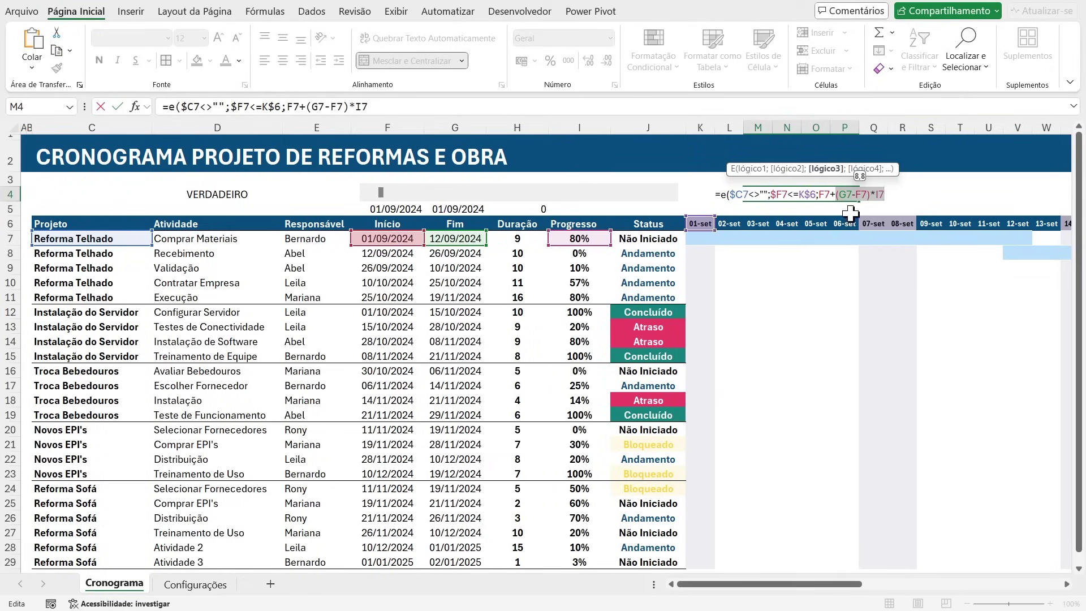
click(843, 196)
drag(837, 196, 867, 195)
click(883, 194)
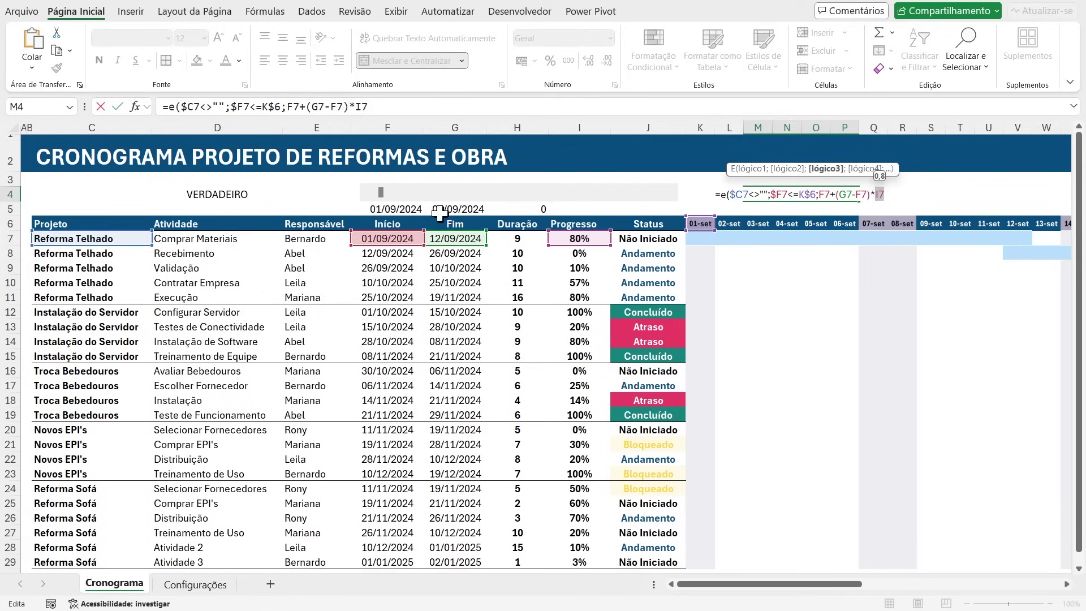
Step: Enclose the third condition's calculation in parentheses and compare it with the first timeline date using >=K6
click(818, 194)
text(()
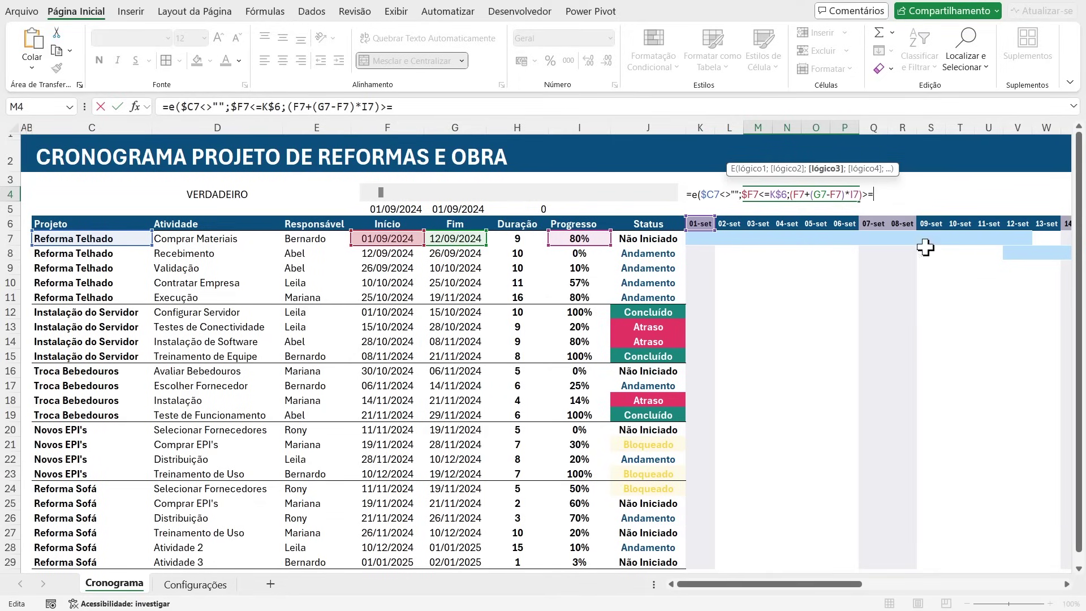
click(694, 223)
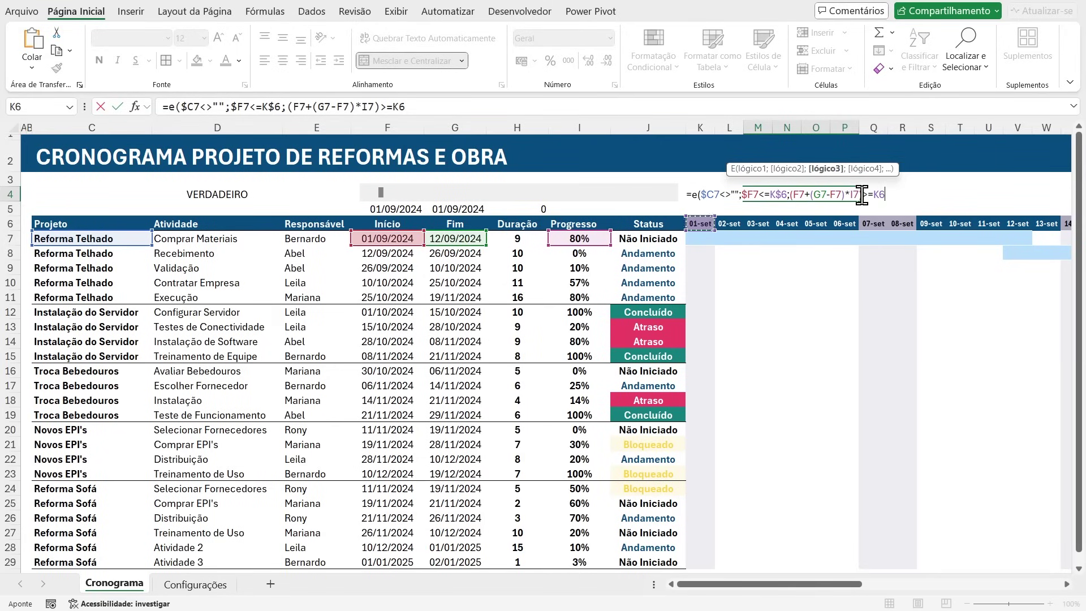
drag(851, 193, 769, 193)
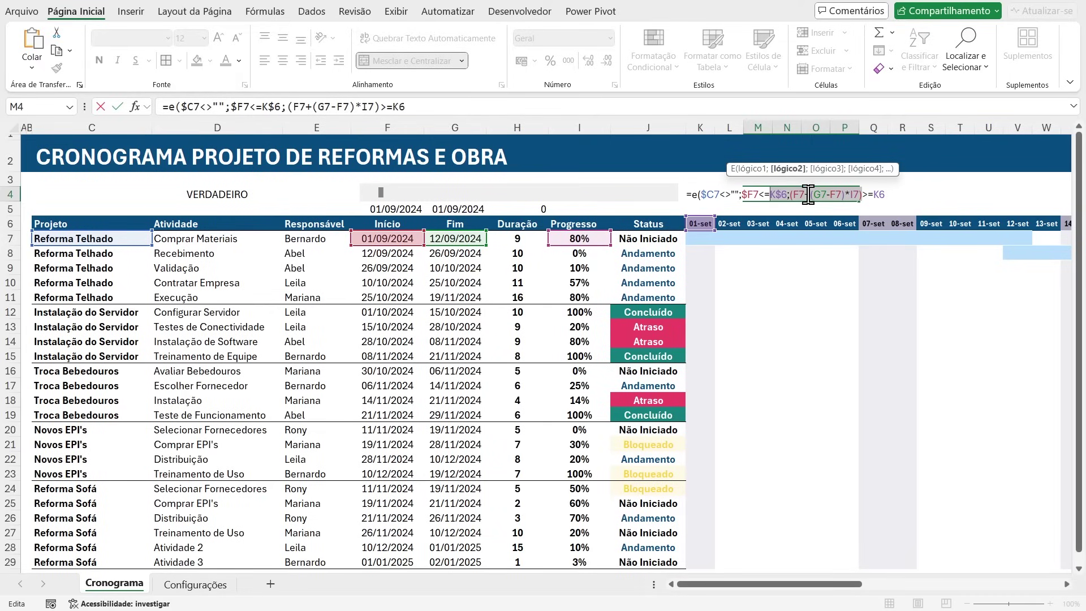
click(889, 194)
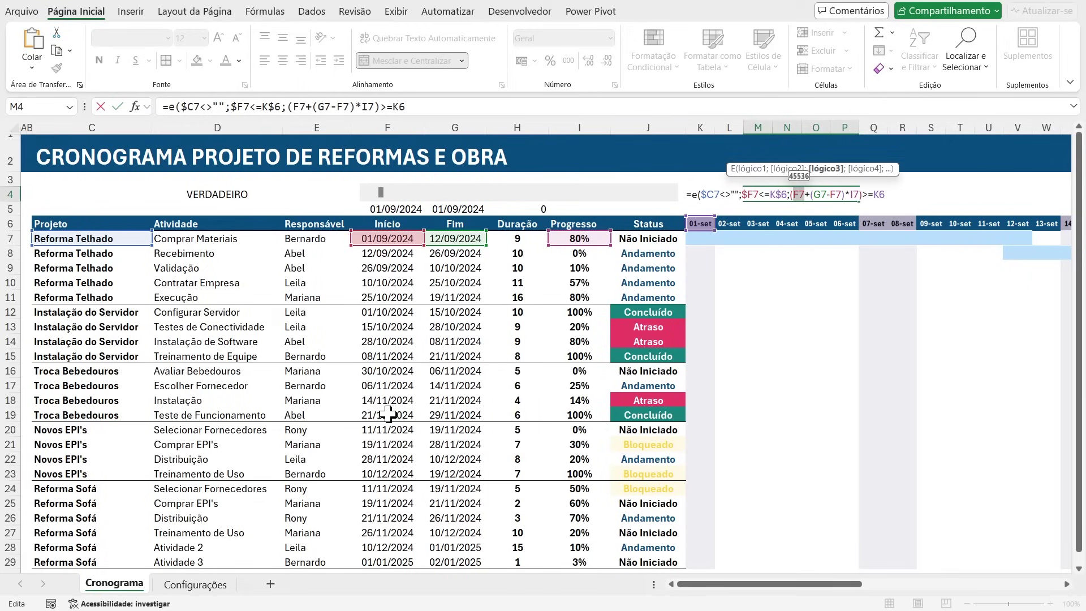
Step: Lock the columns of the start date and end date references in the third condition as $F7 and $G7
key(F4)
key(F4)
key(F4)
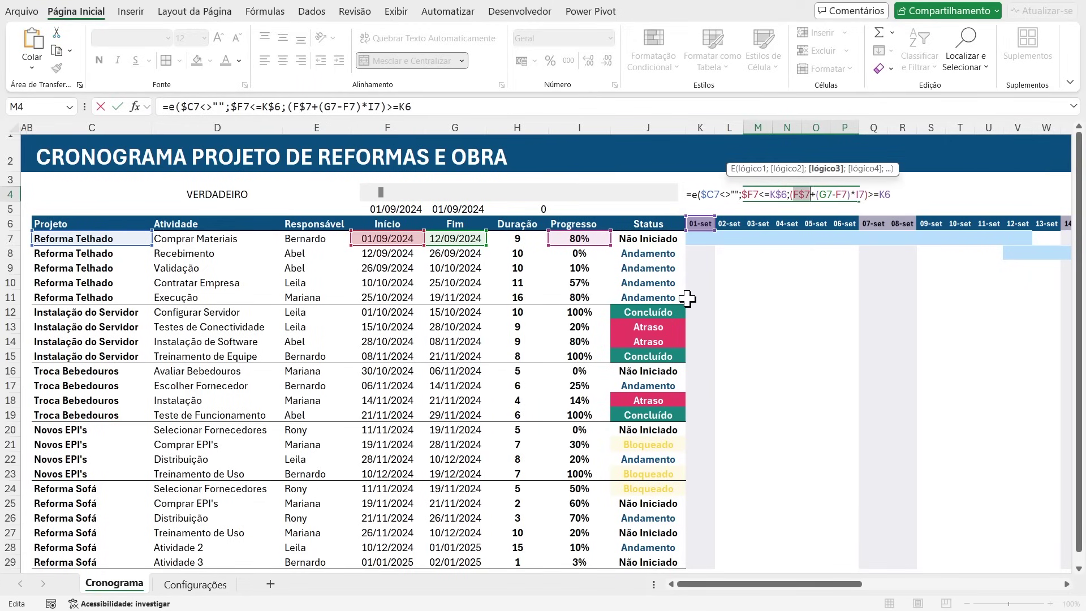
double_click(825, 194)
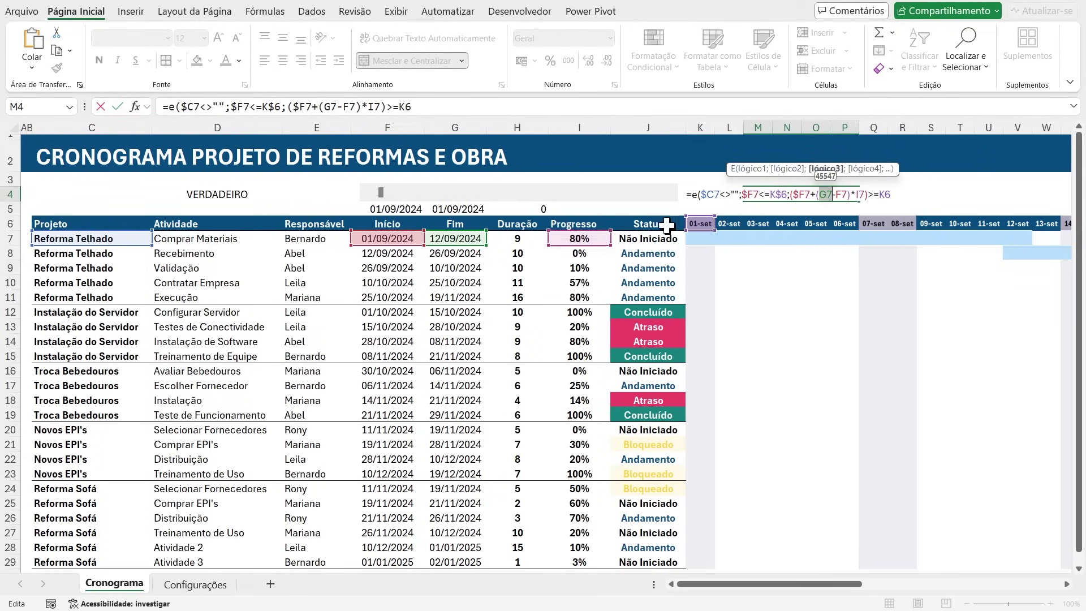
key(F4)
key(F4)
key(F4)
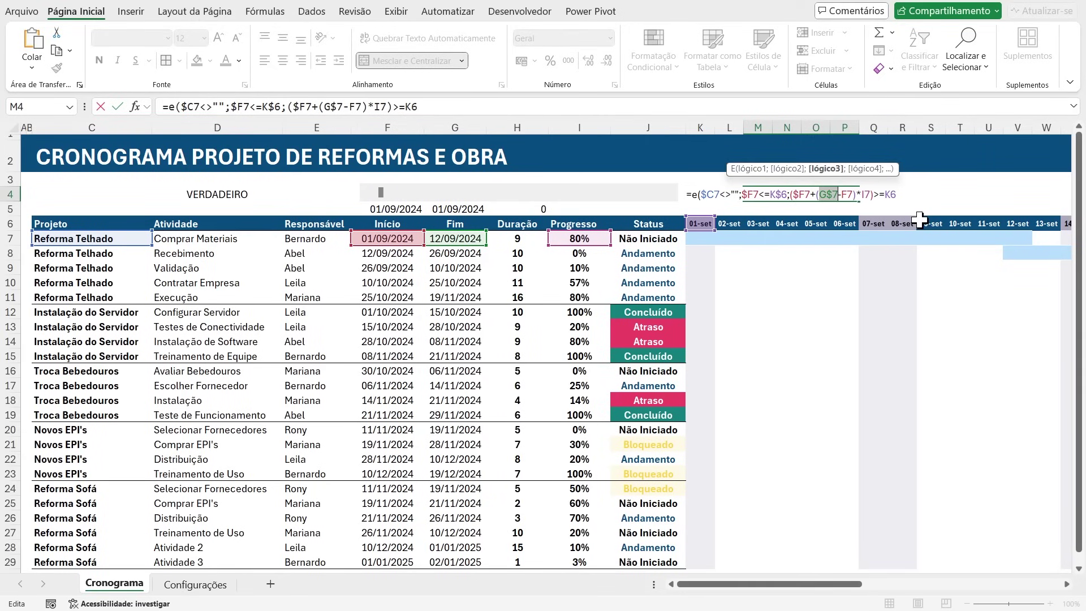
Step: Lock the columns of the subtracted start date and the progress reference as $F7 and $I7
double_click(850, 195)
key(F4)
key(F4)
key(F4)
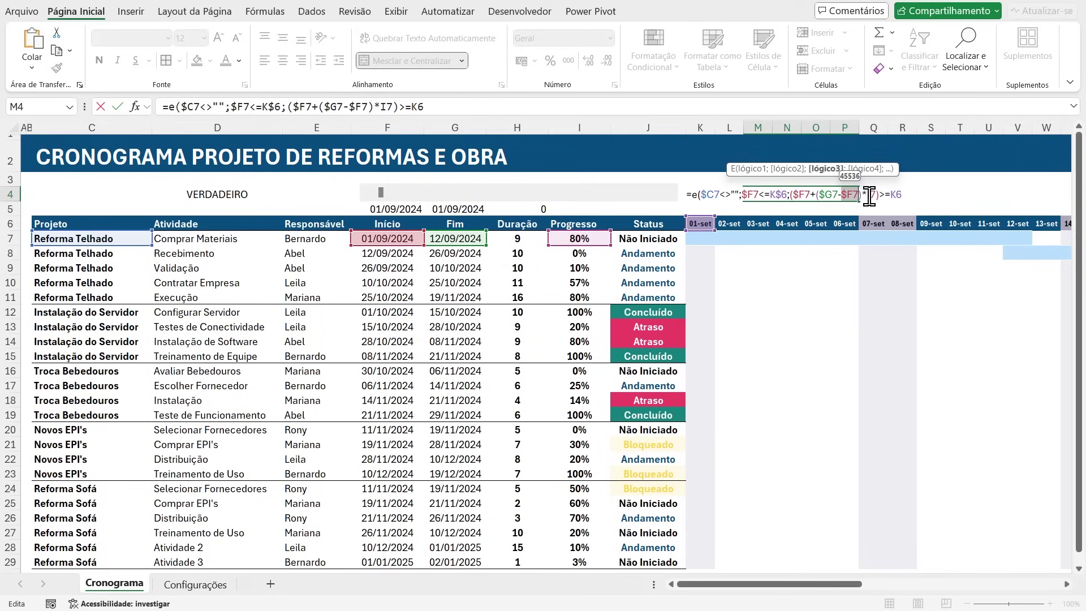
drag(865, 194, 874, 197)
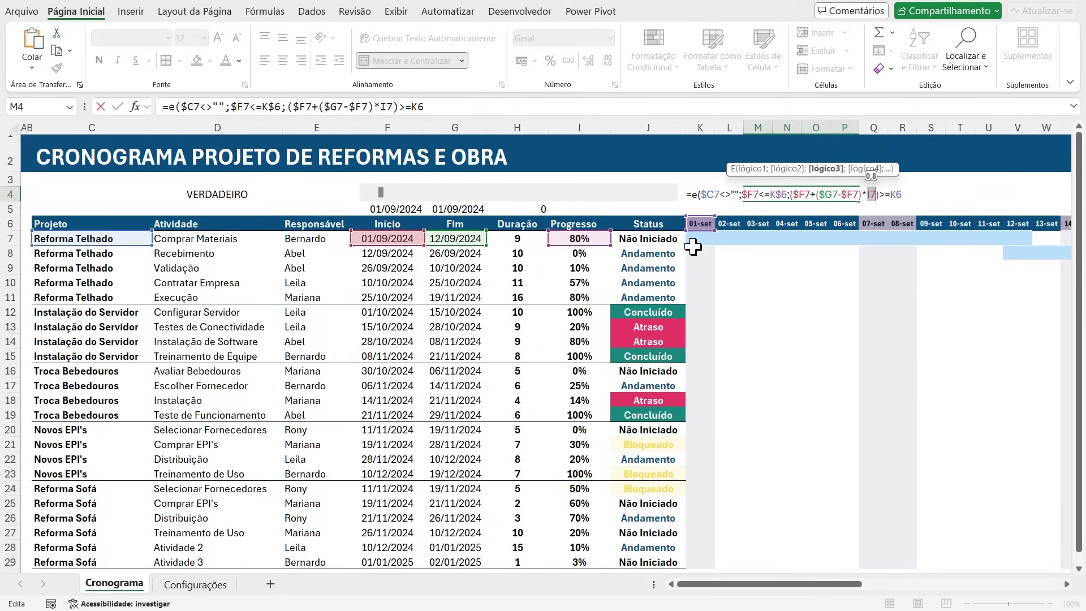
key(F4)
key(F4)
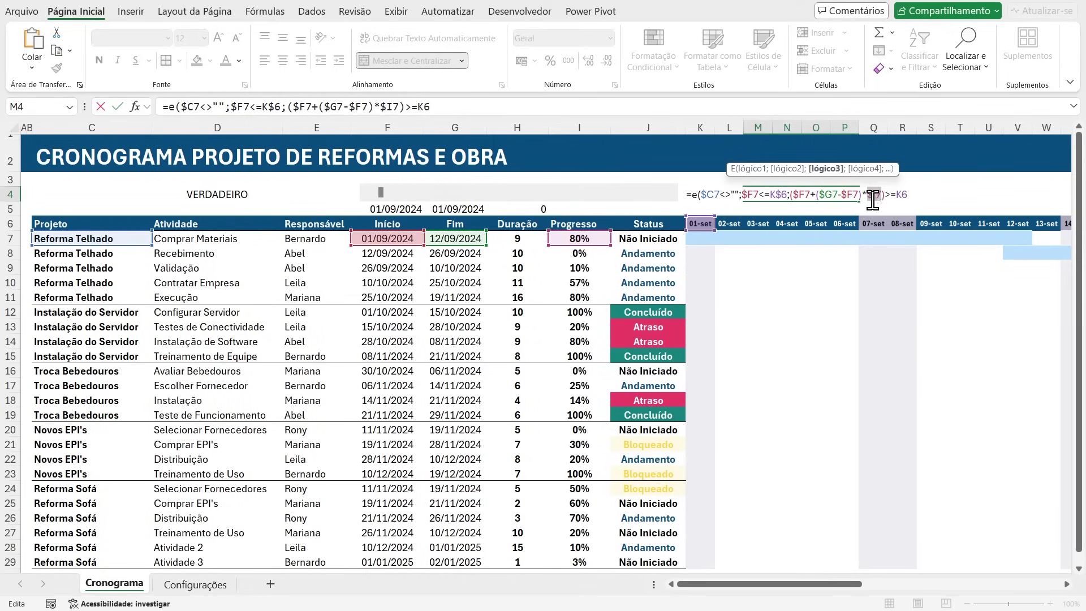
Step: Lock only the row of the third condition's timeline date as K$6 and add a separator for a fourth condition
double_click(901, 194)
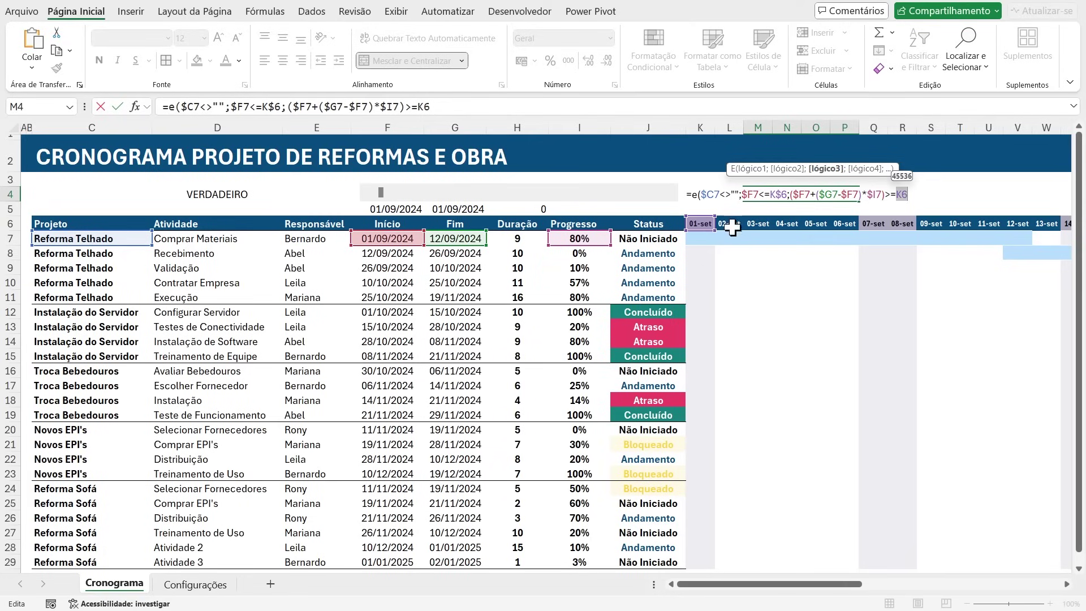
key(F4)
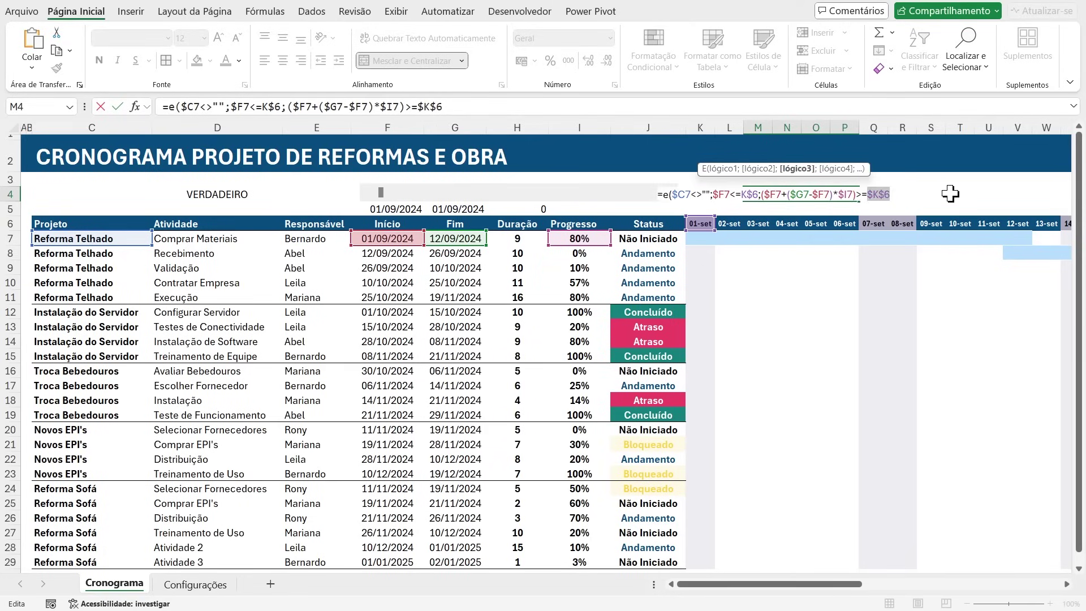
click(892, 193)
text(;)
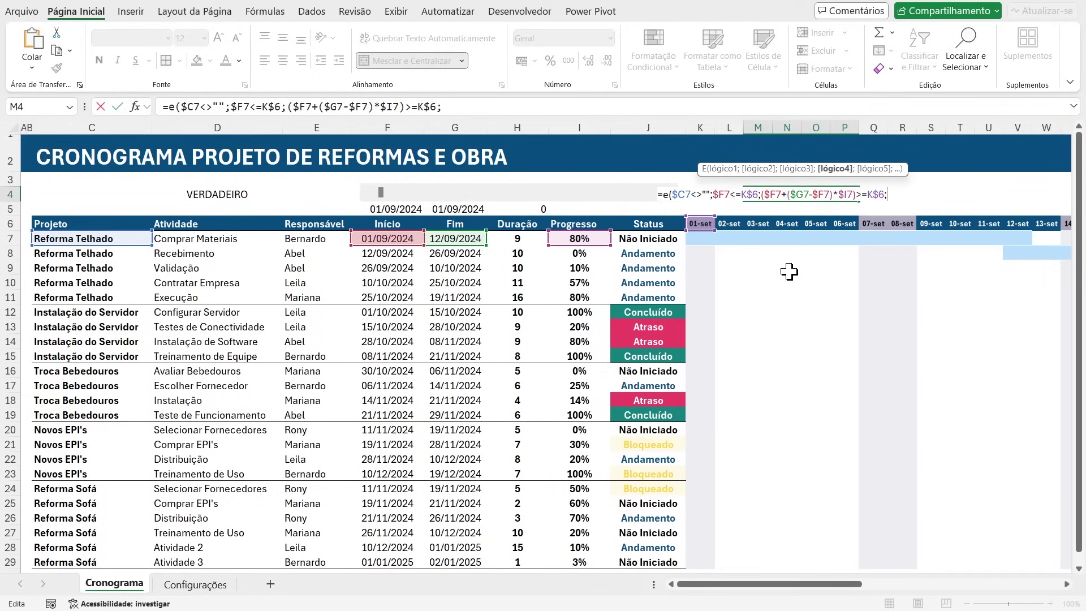
Step: Add $I7>0 as the fourth condition, requiring progress above zero, and close the E formula
click(565, 239)
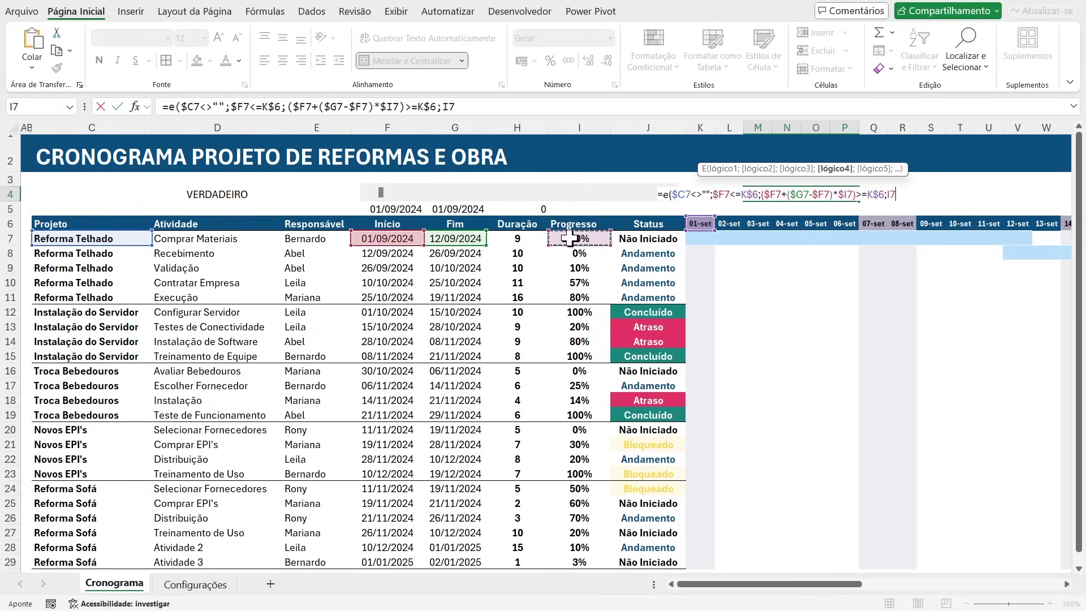
text(>0))
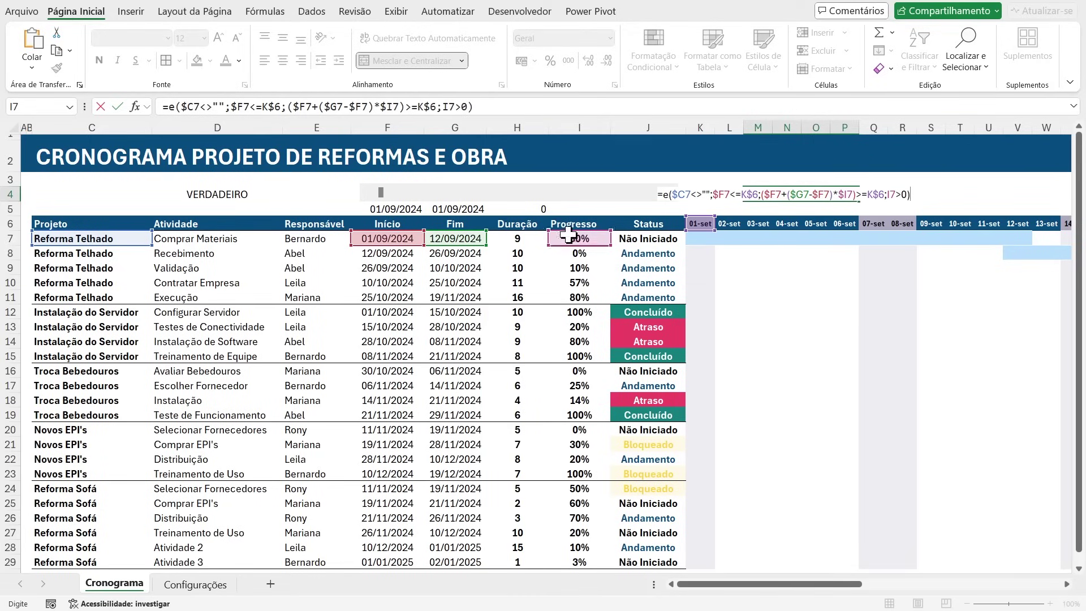
click(892, 195)
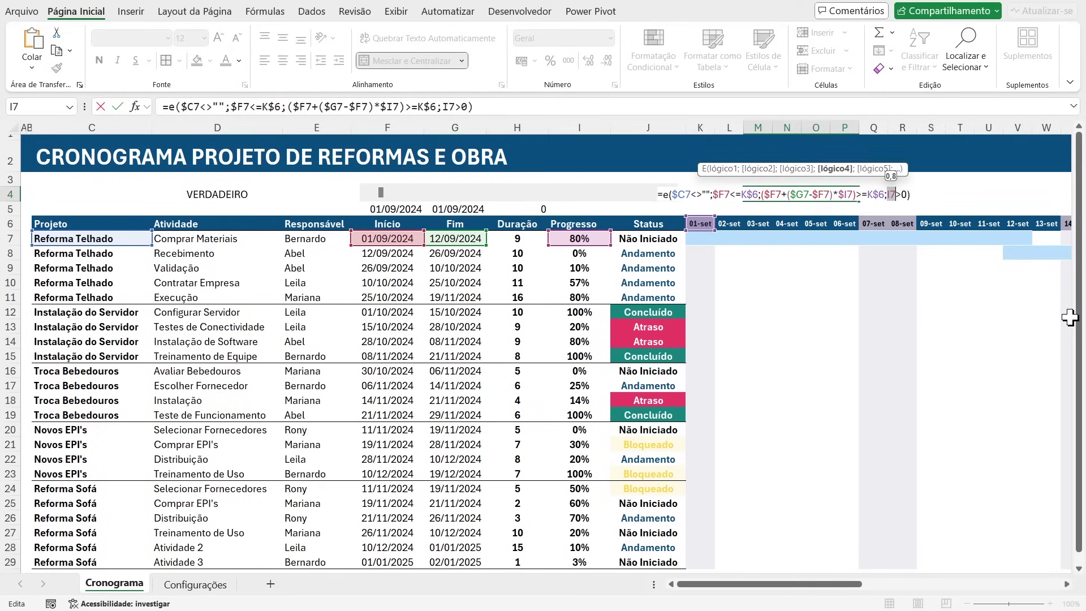
key(F4)
key(F4)
key(F4)
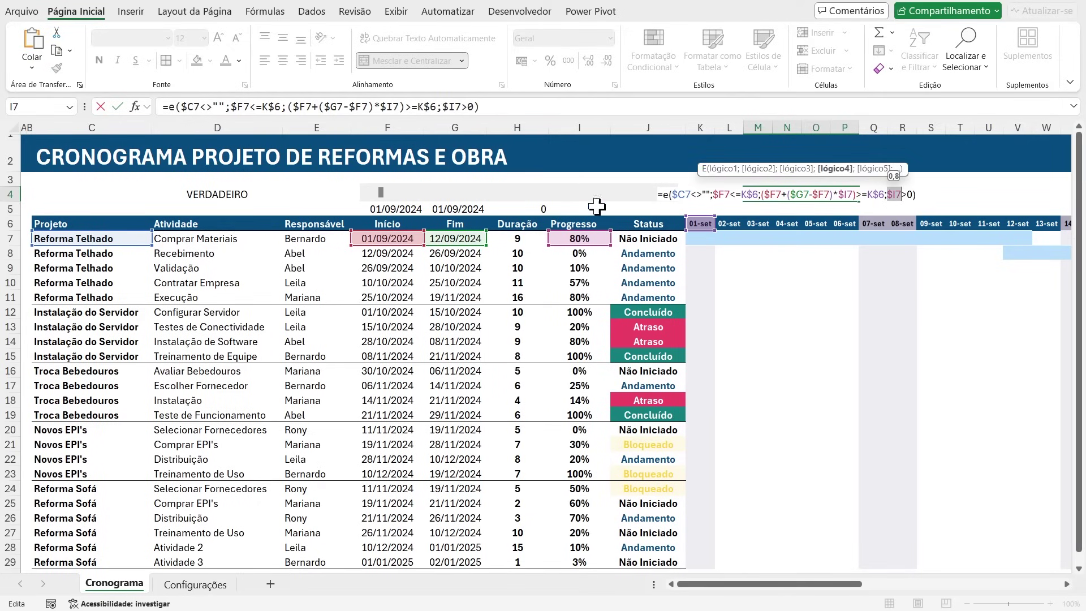
Step: Copy the complete E formula, cancel the edit, and paste and confirm it in the merged cell M4
click(929, 194)
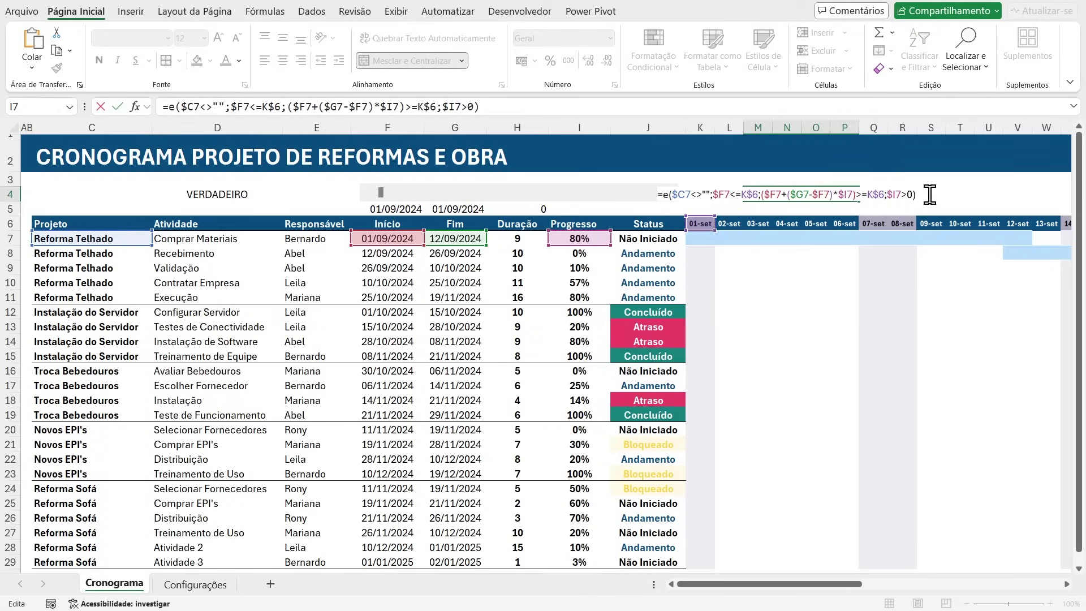
drag(929, 194, 615, 197)
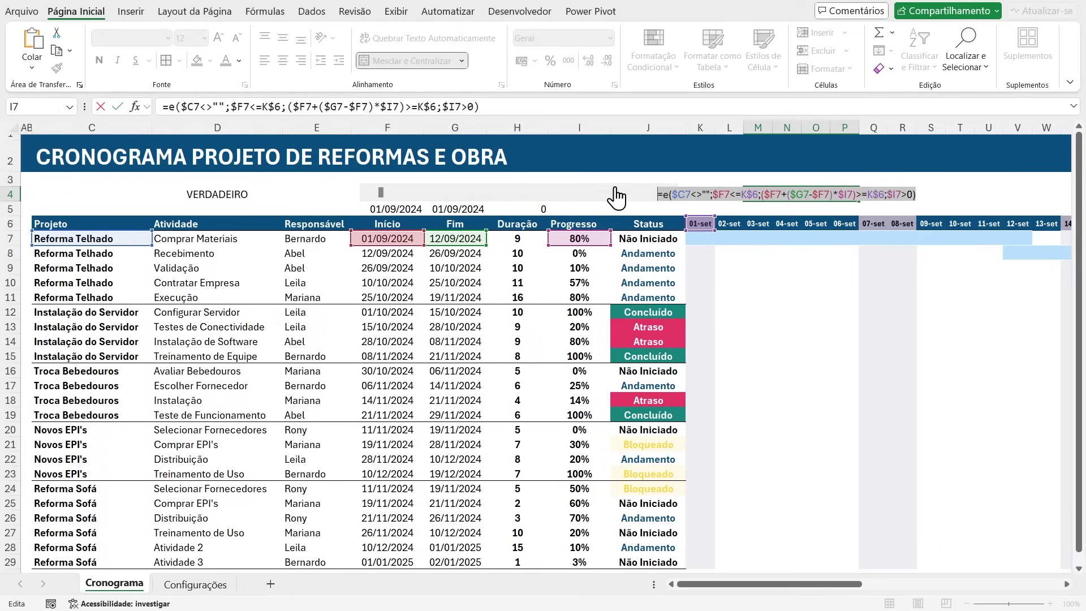
key(Escape)
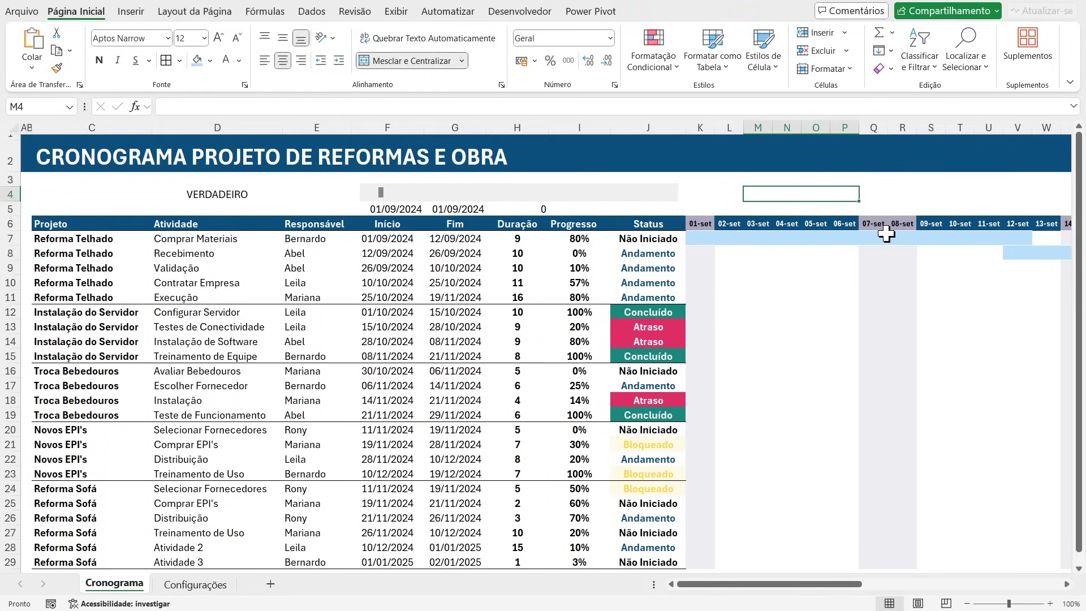
double_click(826, 192)
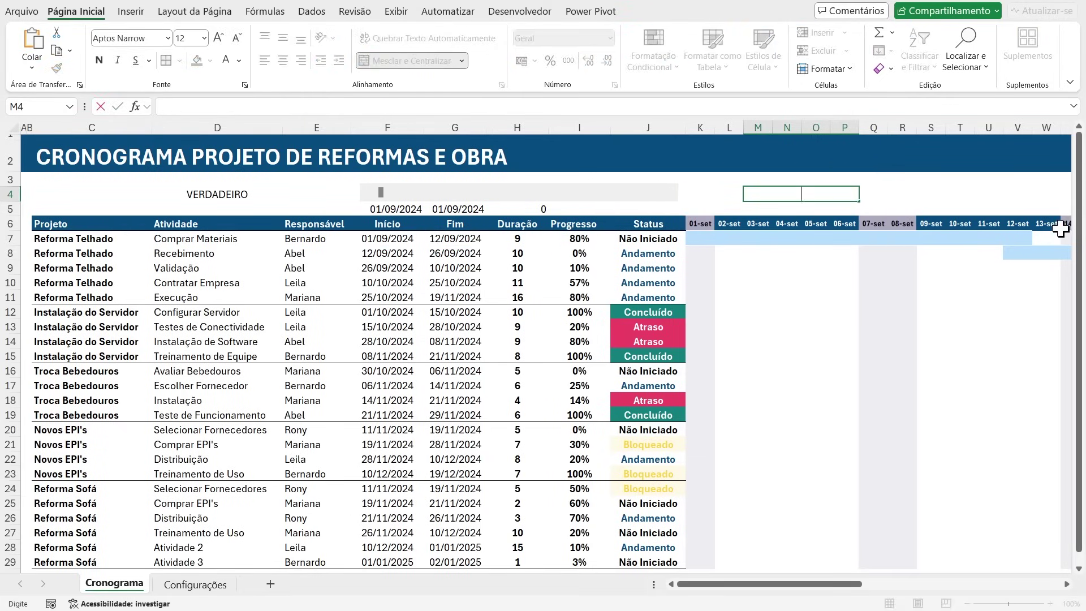
key(Return)
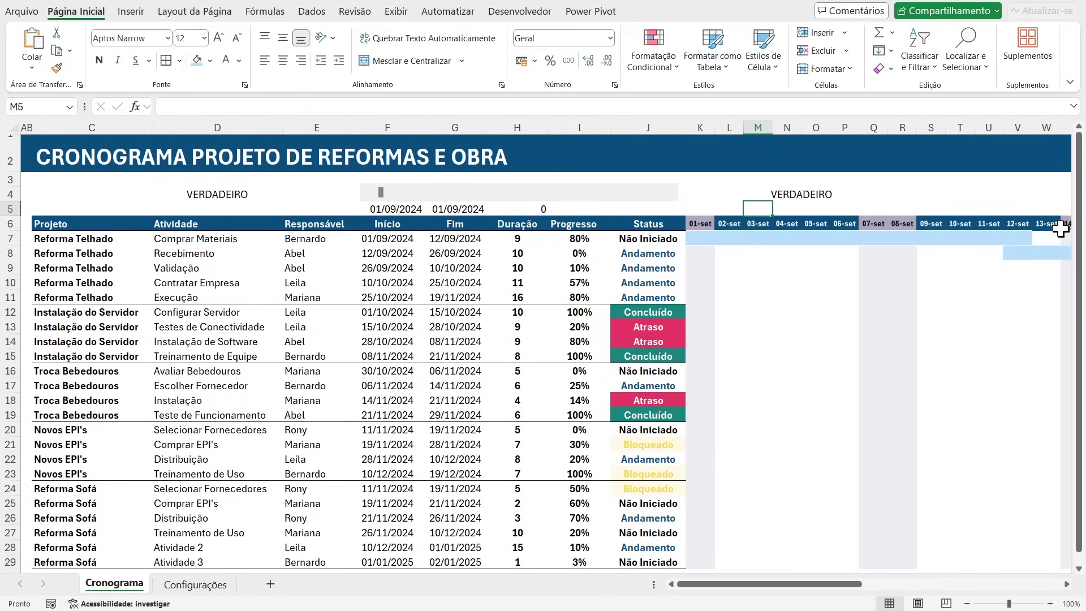
Step: Set the progress of the first activity, Comprar Materiais, to 50%
click(664, 197)
click(367, 197)
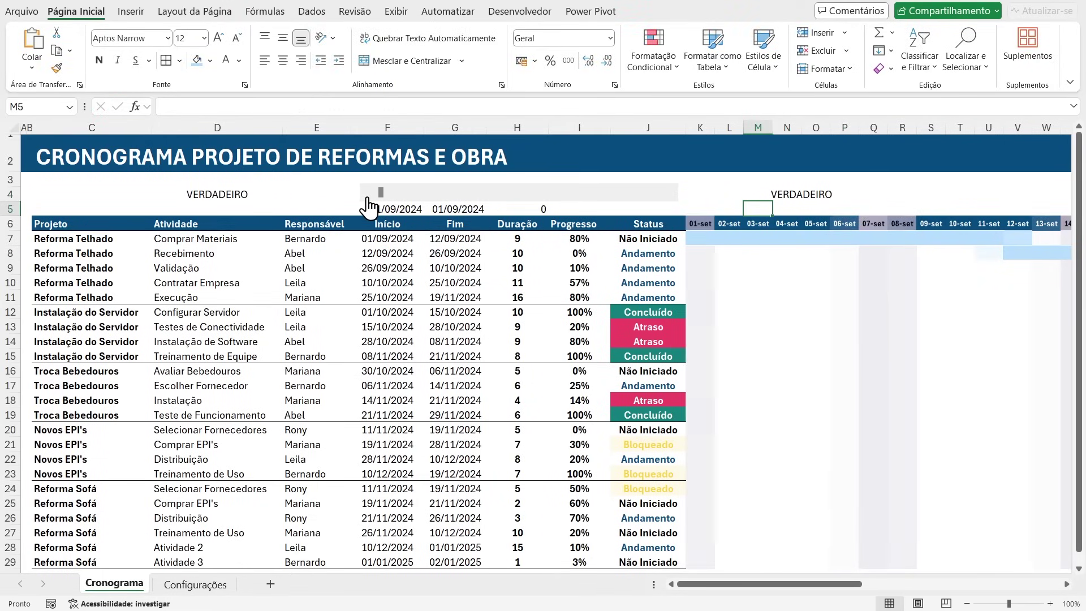
click(699, 237)
click(384, 238)
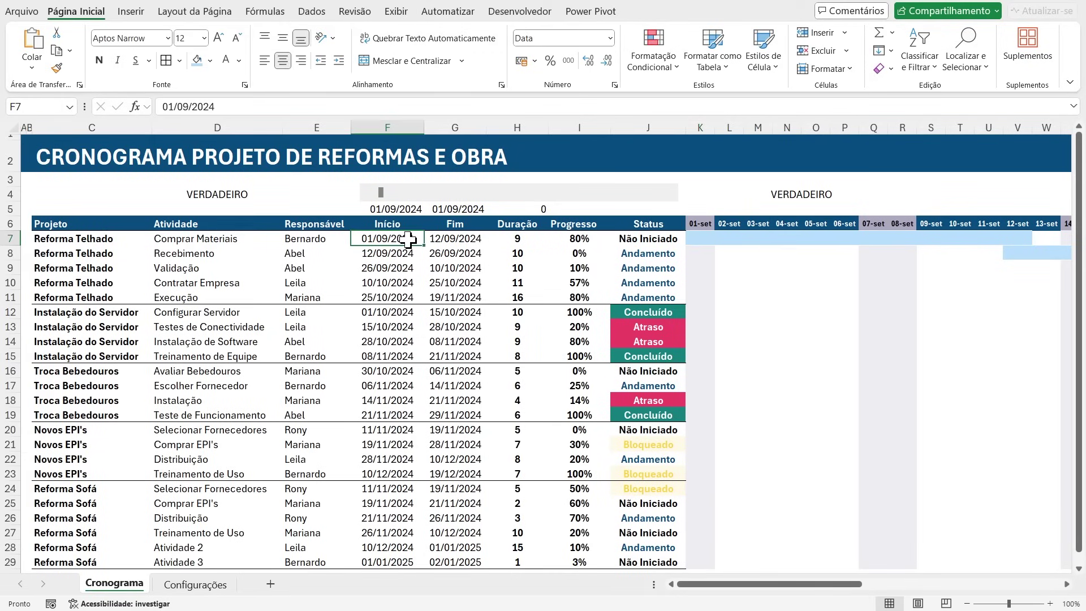
click(444, 238)
click(580, 241)
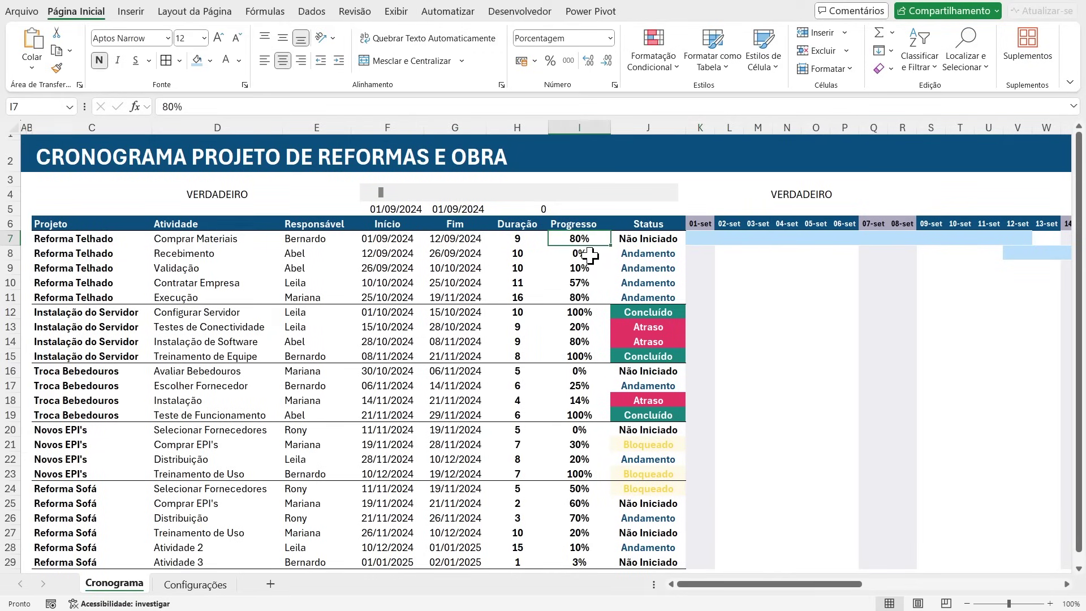
text(50)
key(Return)
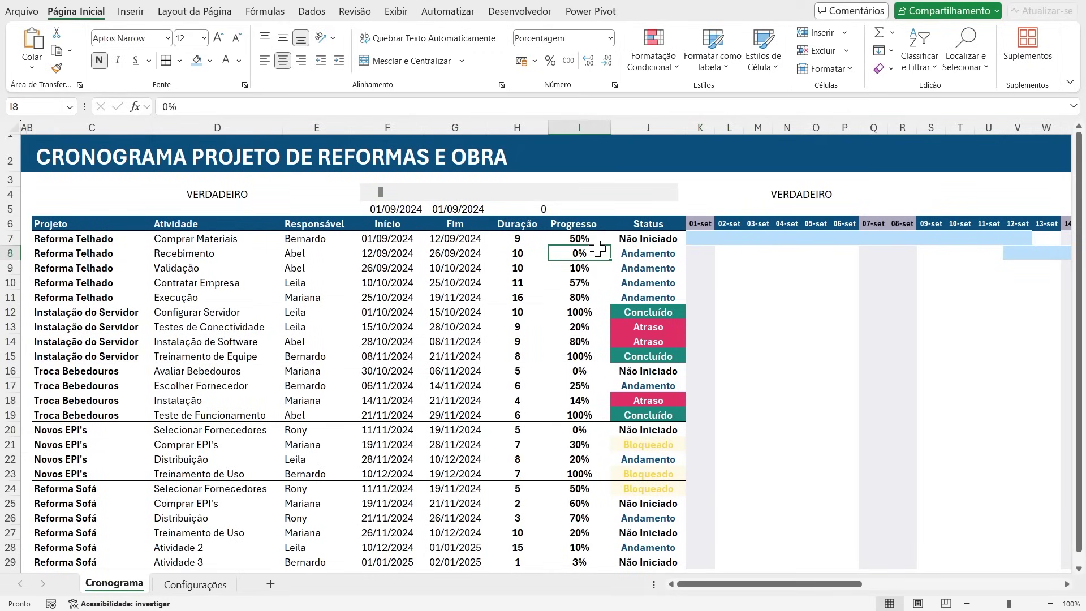
Step: Mark K7:P7 as half of the first activity's bar and advance the timeline so it starts on 06/09/2024
drag(699, 238, 843, 238)
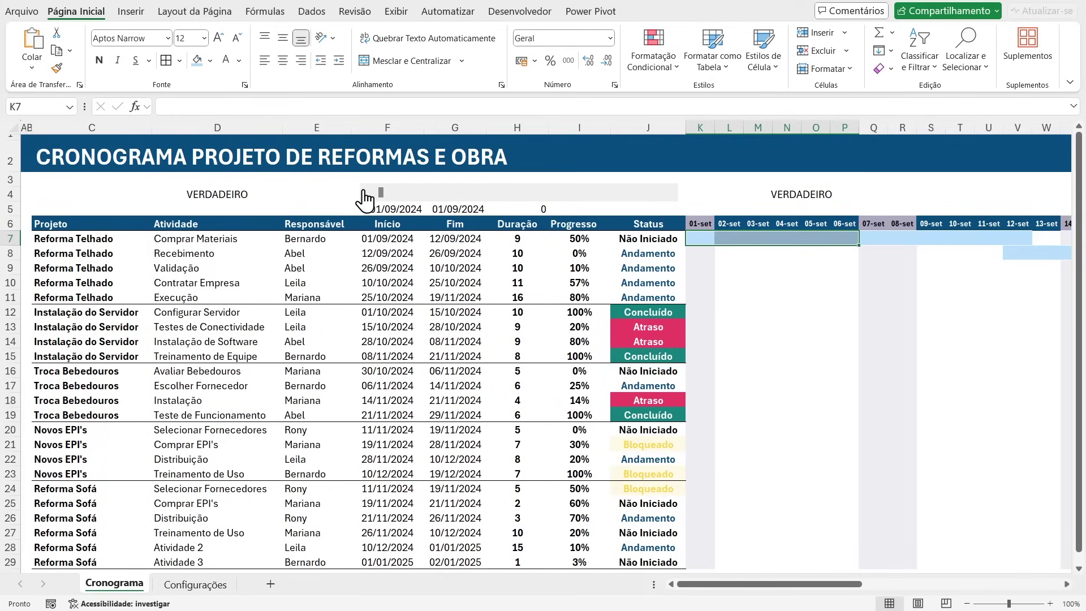
click(673, 193)
click(674, 192)
click(674, 193)
click(673, 193)
click(672, 194)
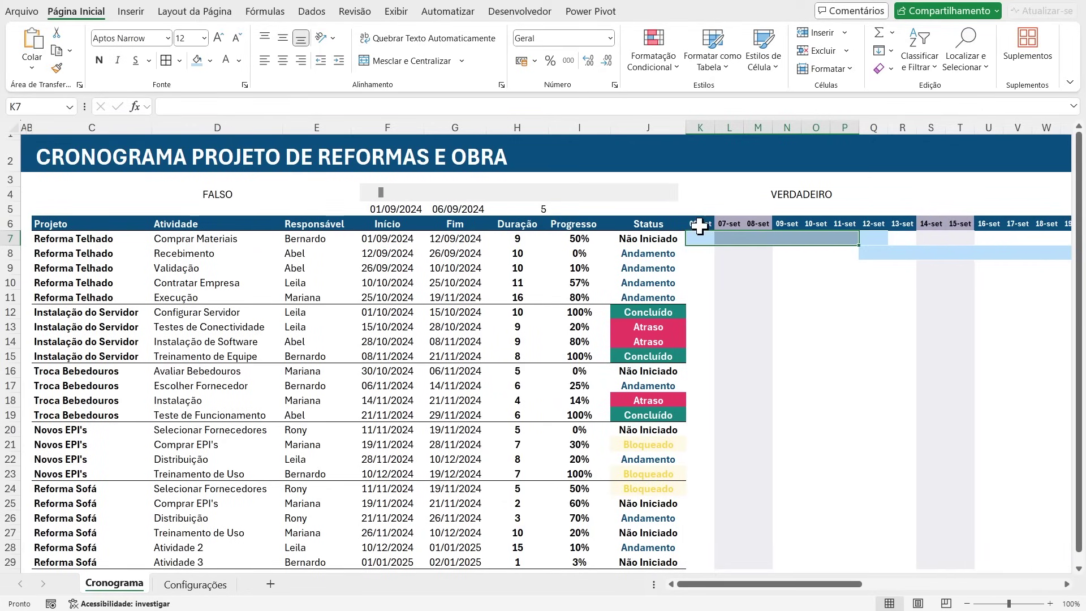
Step: Check the first timeline date against the first activity's F7:I7 data and advance the timeline start to 07/09/2024
click(699, 225)
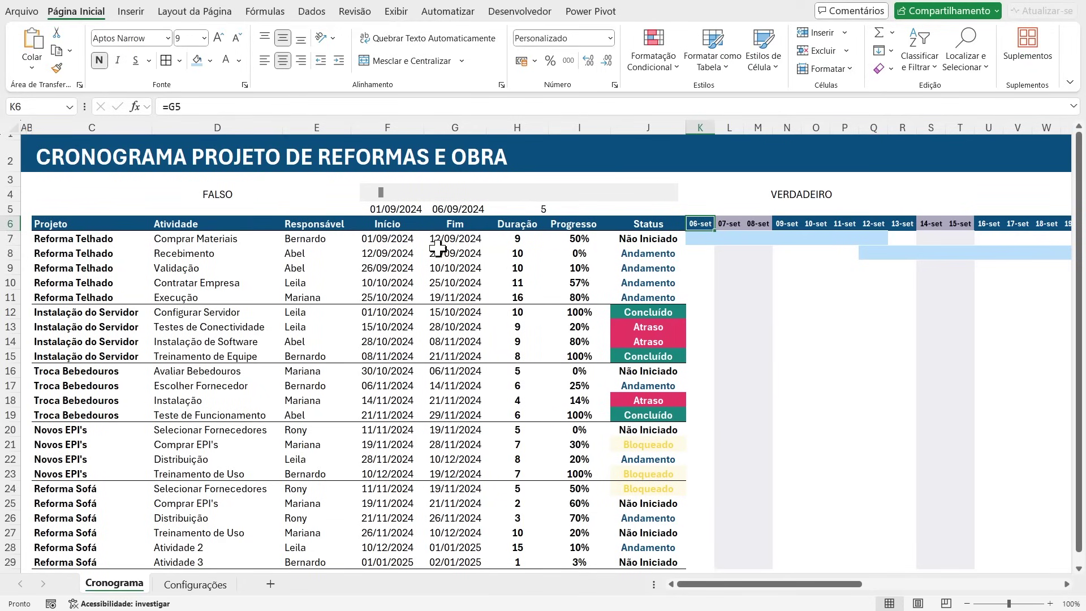
click(585, 238)
drag(586, 238, 373, 238)
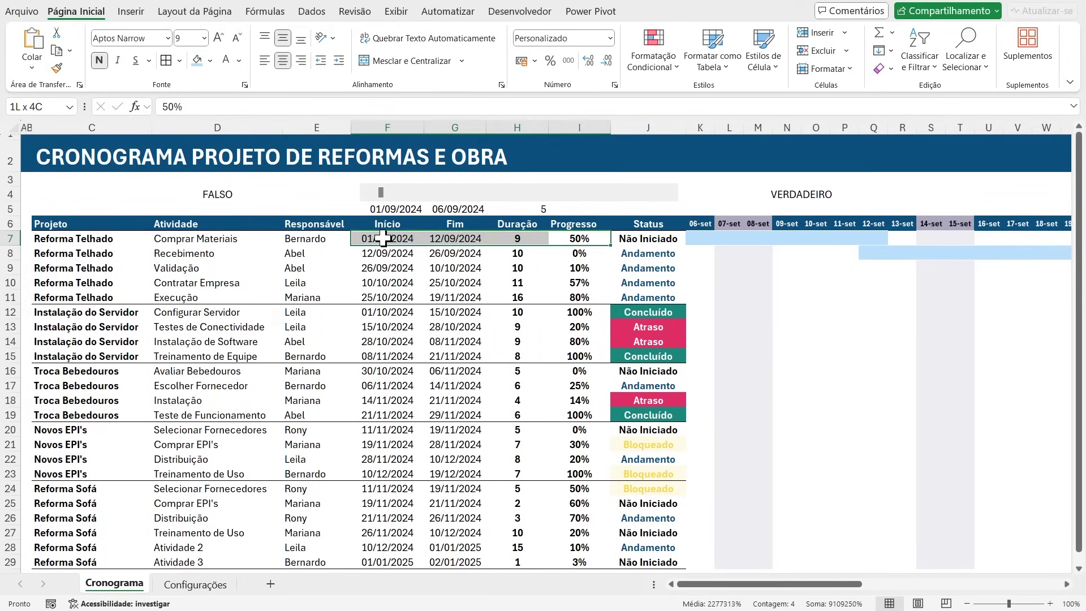
click(730, 178)
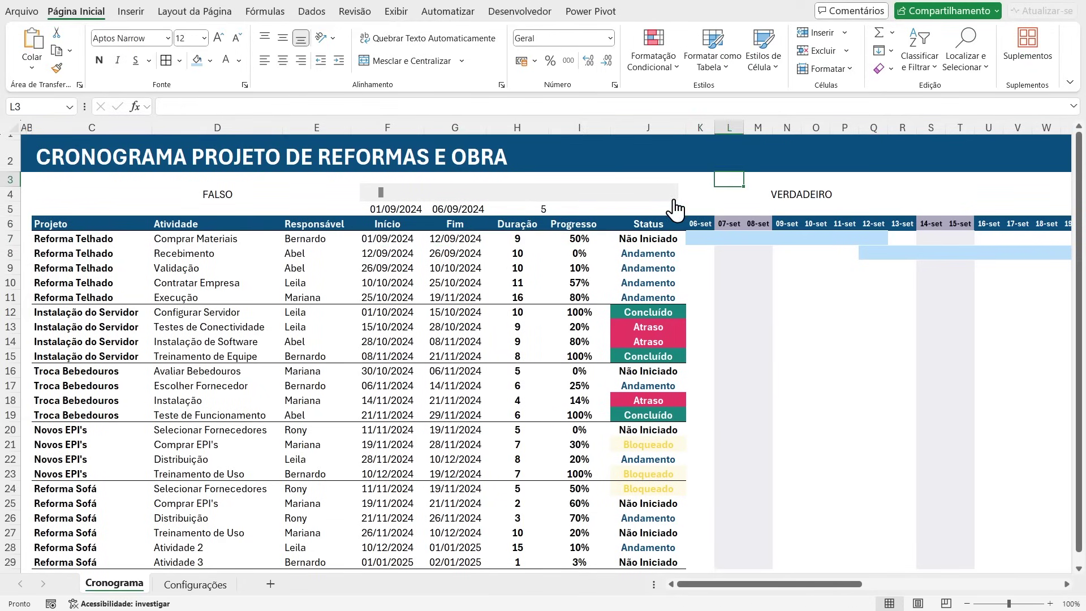
click(703, 220)
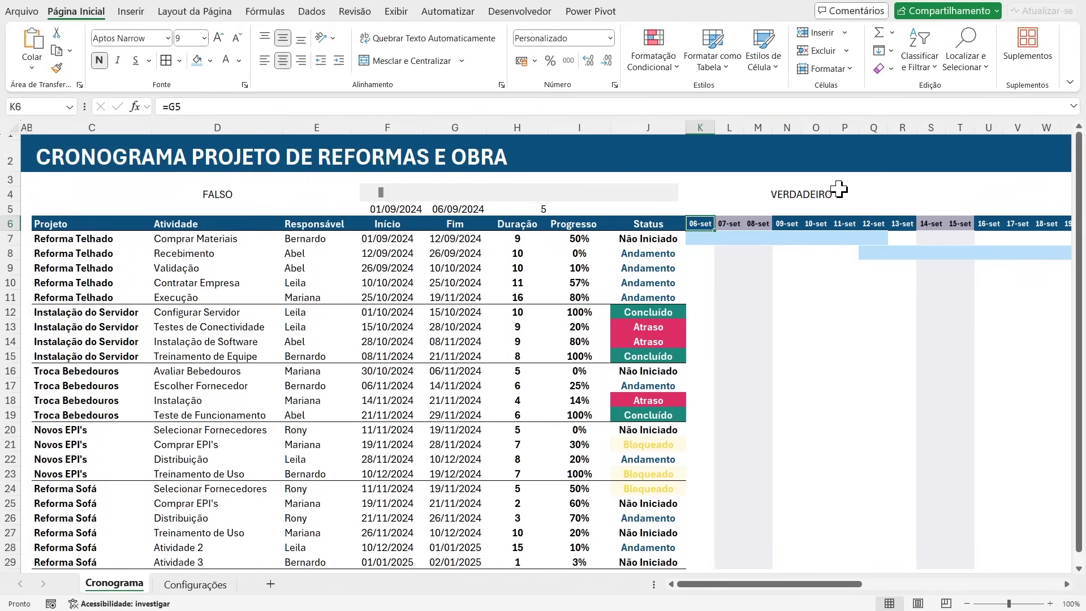
click(672, 194)
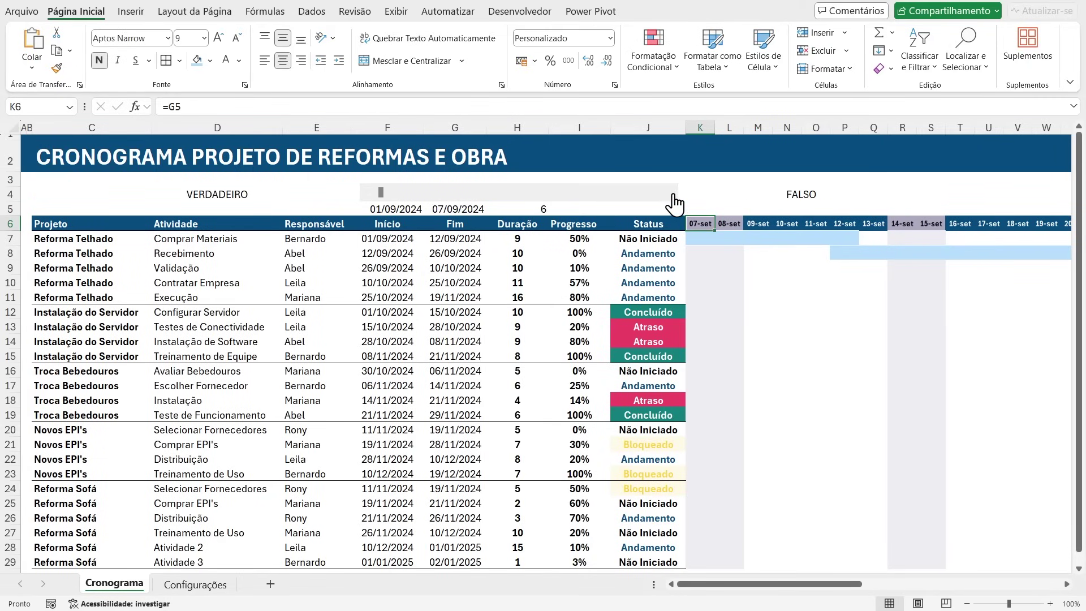
Step: Copy the complete E progress formula from the merged cell M4 and cancel the edit
double_click(785, 194)
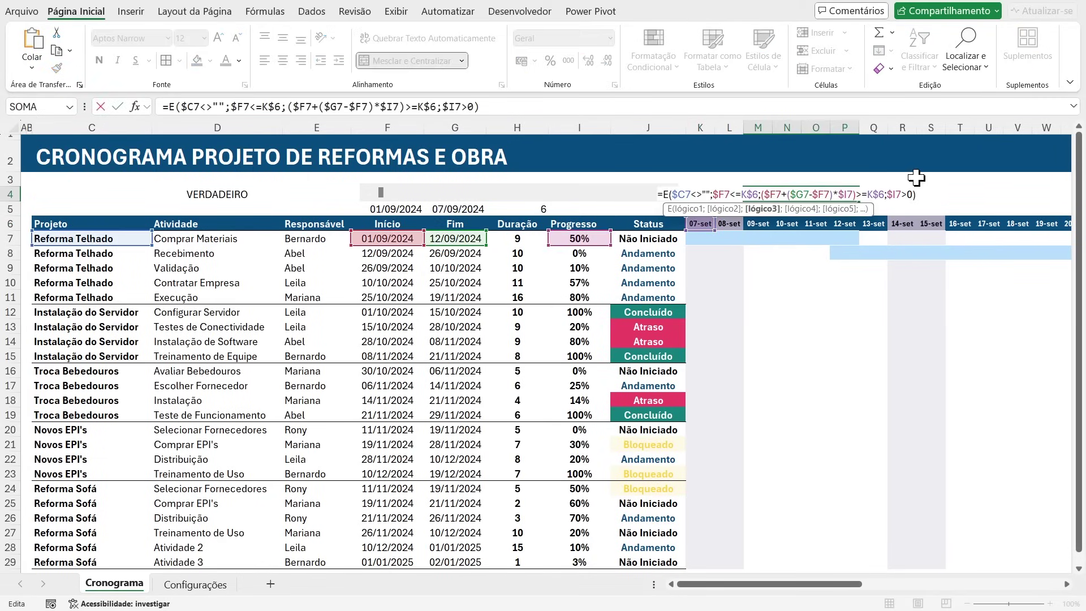
drag(927, 193, 499, 205)
key(ctrl+c)
key(Escape)
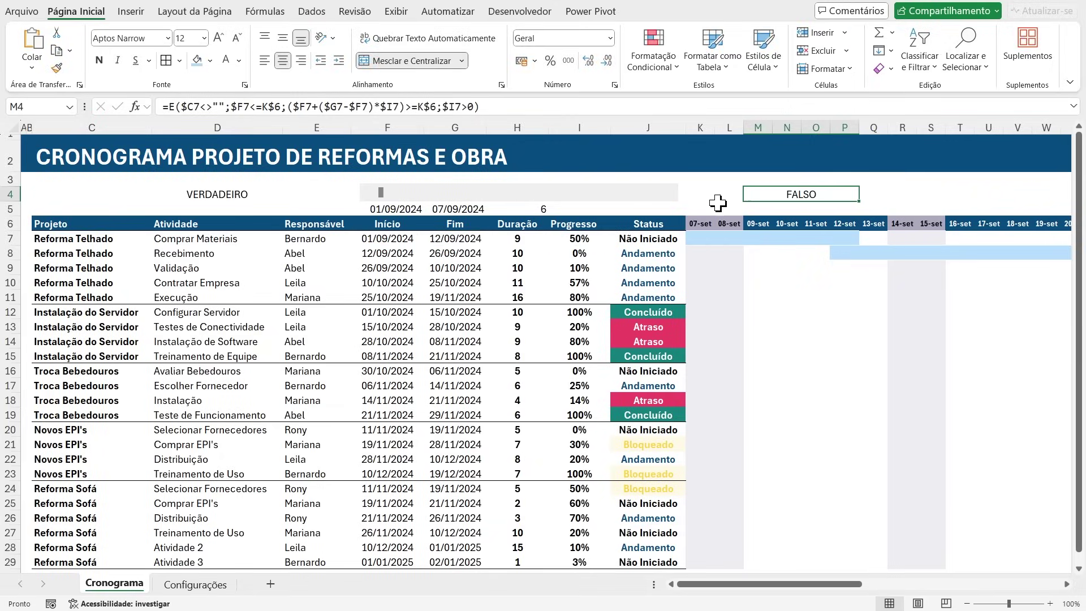
Step: Select the timeline cells K7:AO7 and extend the selection down to the sheet's last row
drag(808, 585, 916, 597)
drag(113, 238, 981, 237)
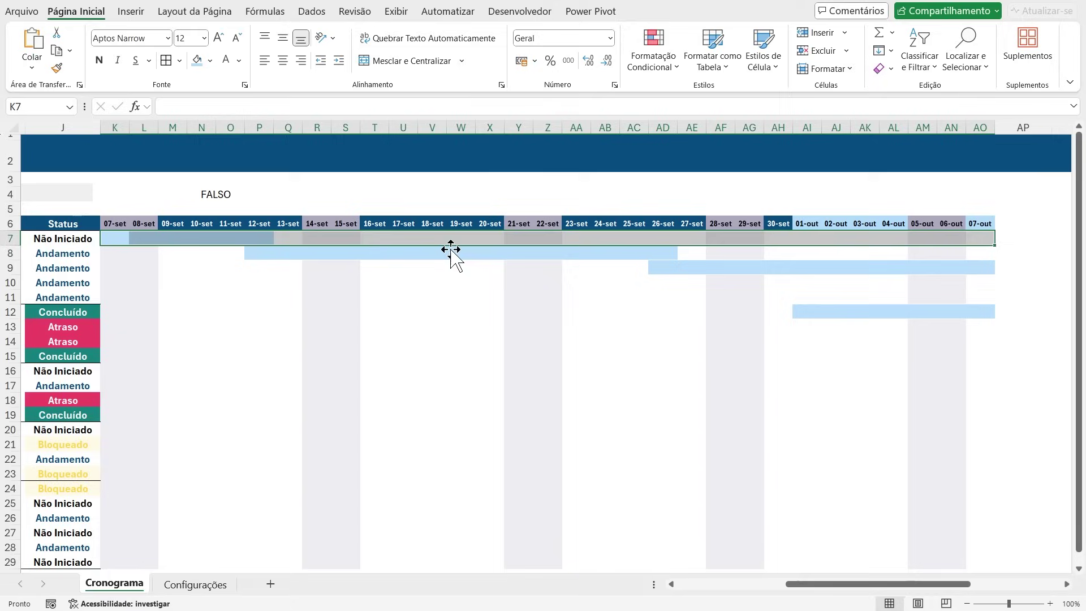
key(ctrl+shift+Down)
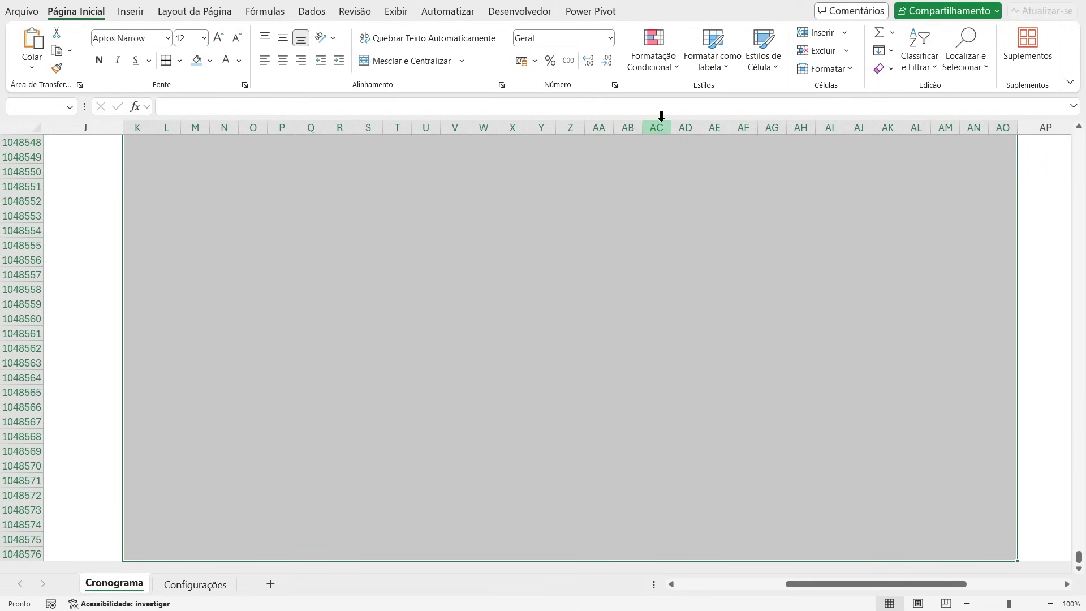
click(671, 66)
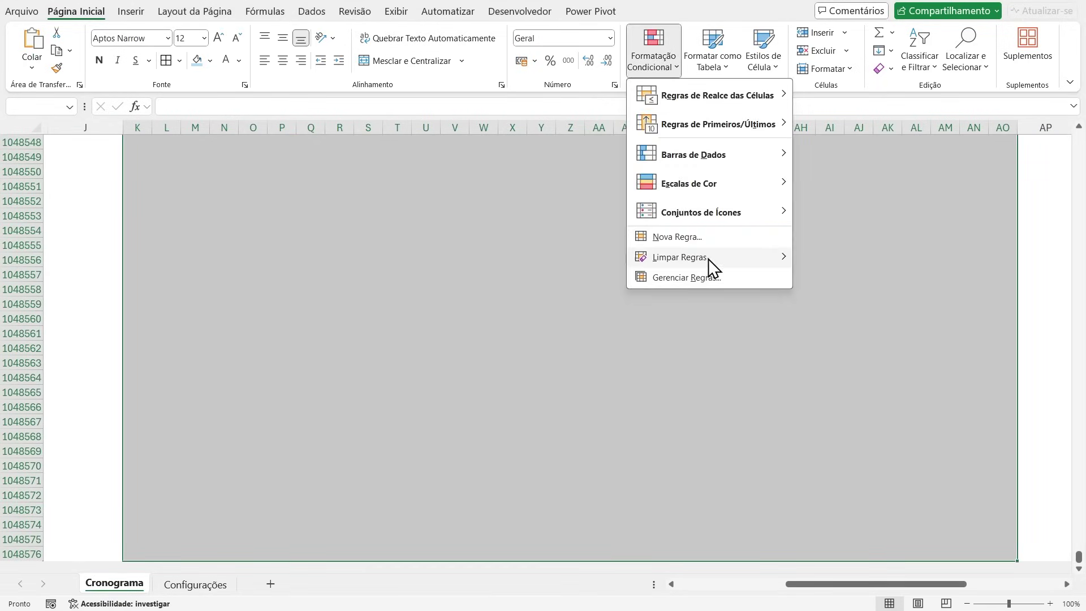
click(683, 278)
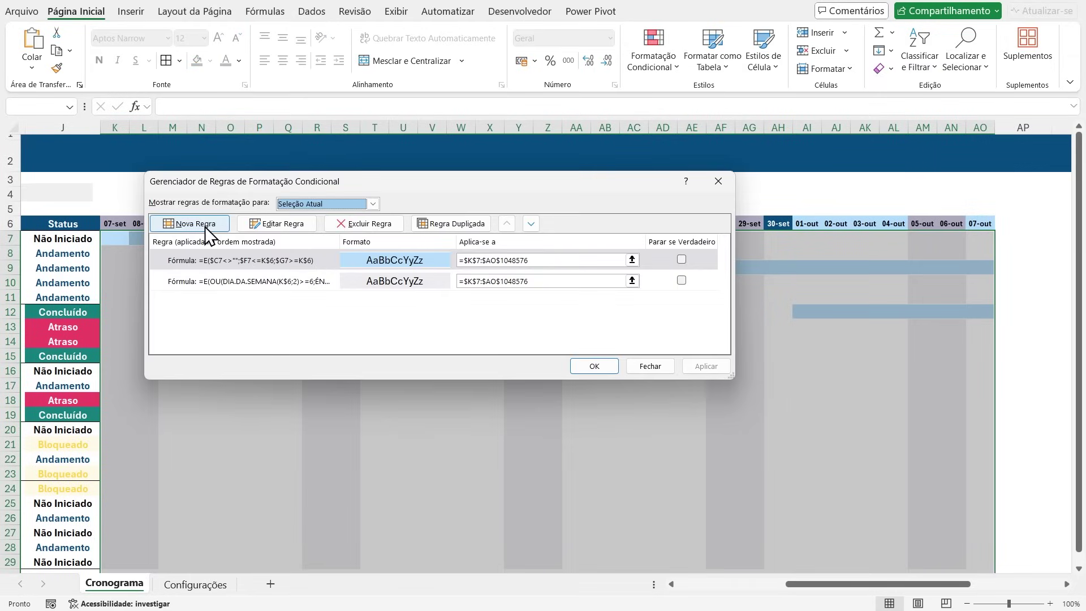
click(718, 181)
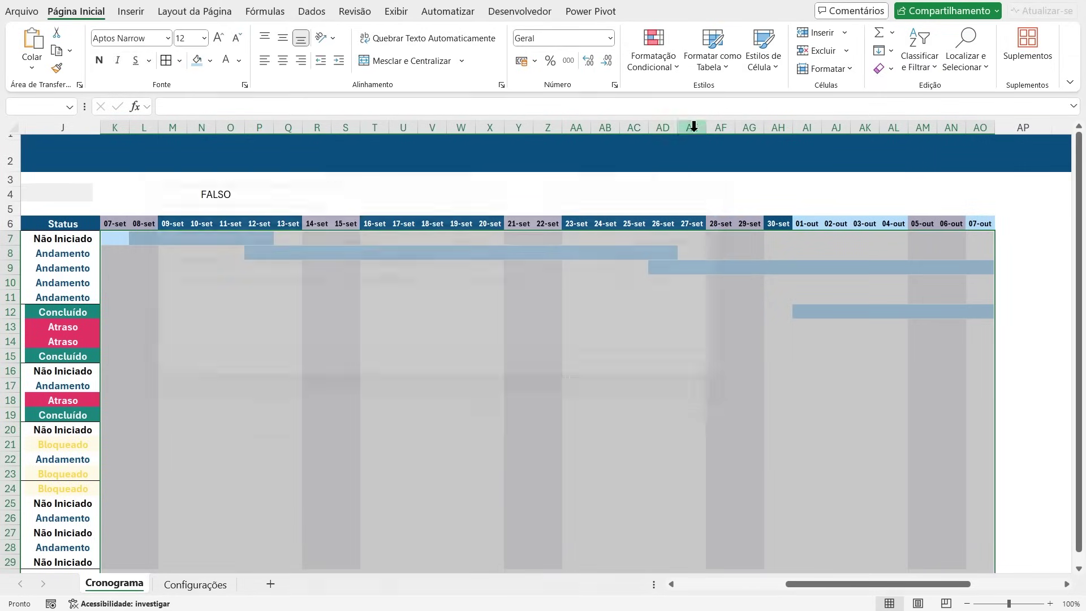
Step: Start a formula-based conditional formatting rule for the selection using =E($C7<>"";$F7<=K$6;($F7+($G7-$F7)*$I7)>=K$6;$I7>0)
click(655, 69)
click(693, 236)
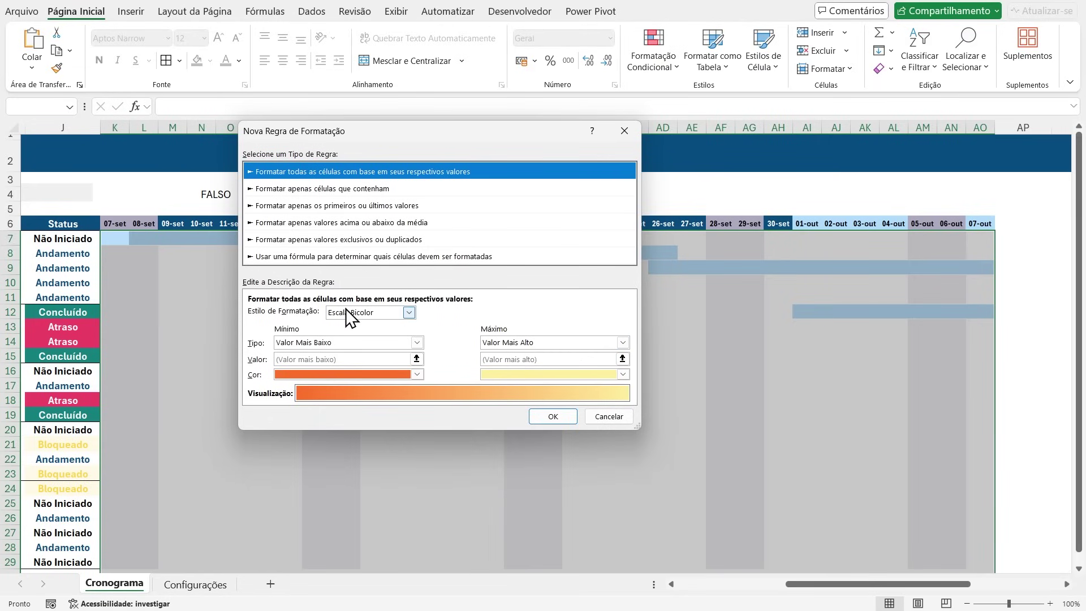
click(300, 257)
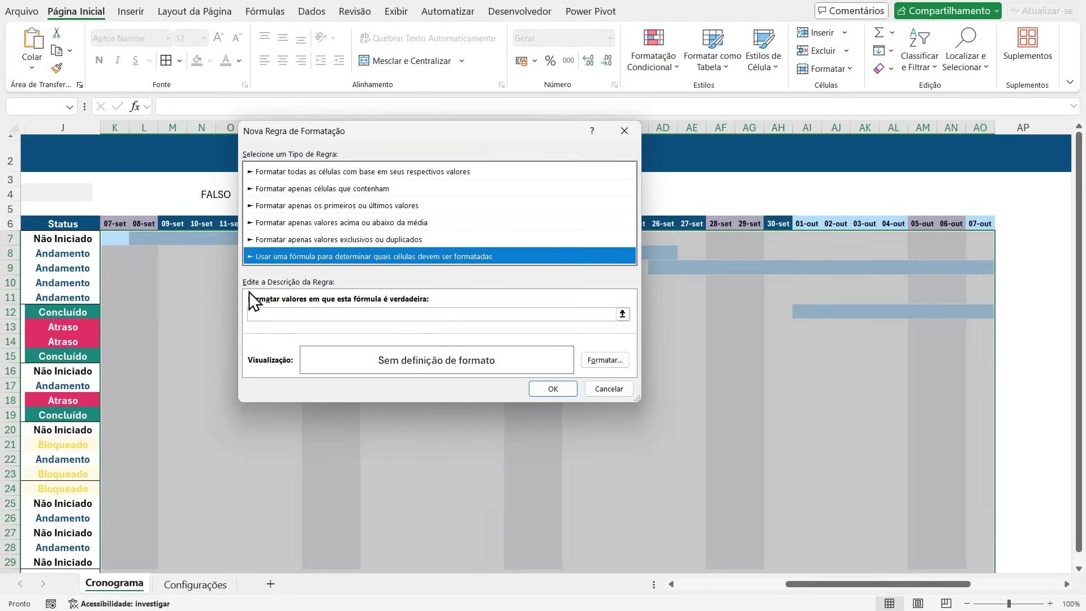
click(303, 314)
key(ctrl+v)
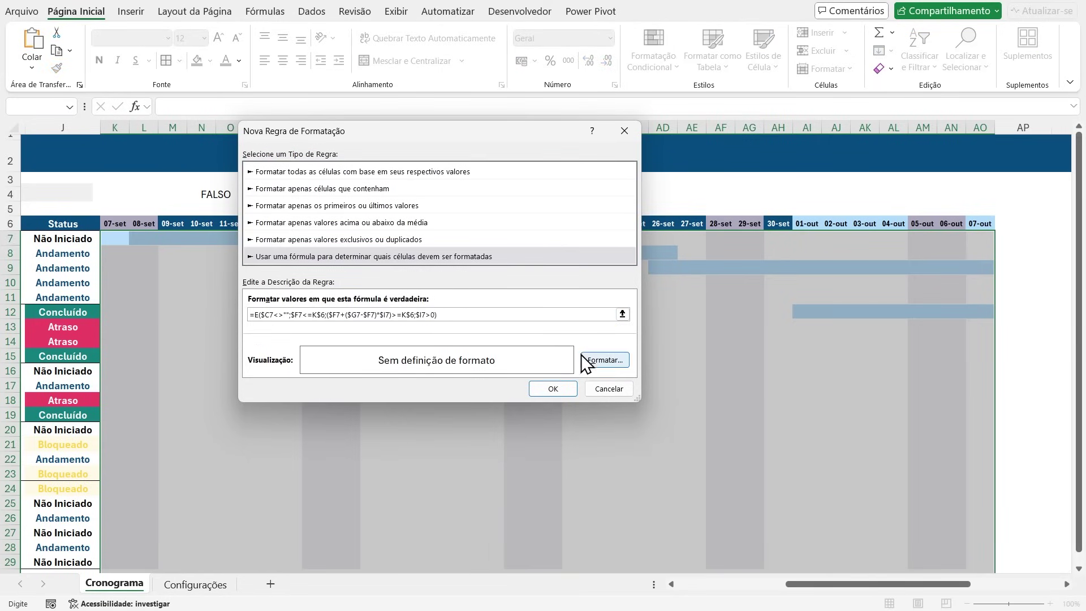
Step: Give the new rule's format white borders along the upper and lower cell edges
click(594, 364)
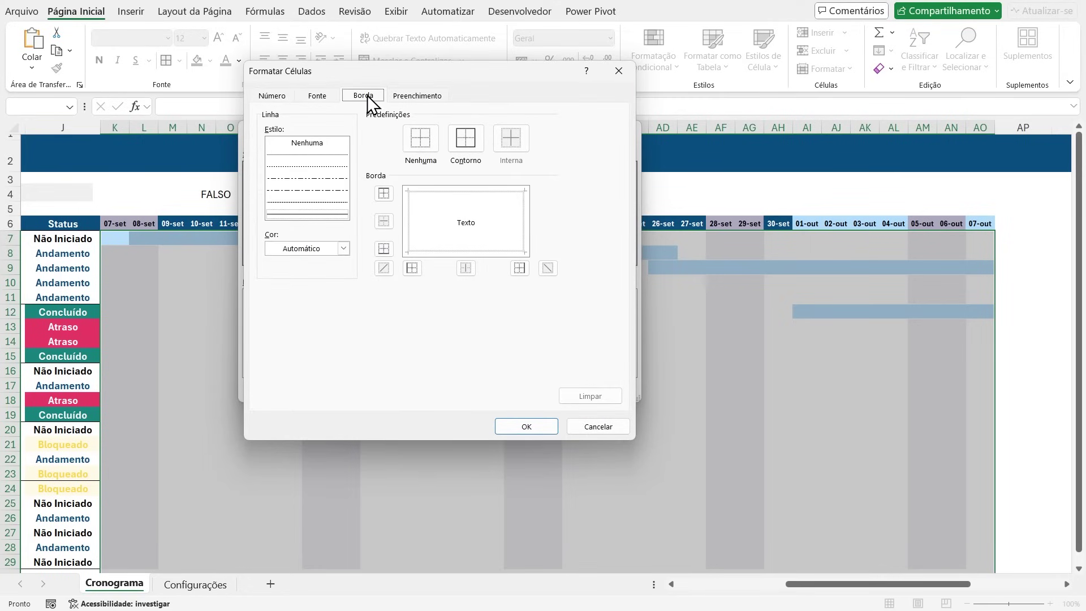
click(302, 215)
click(343, 248)
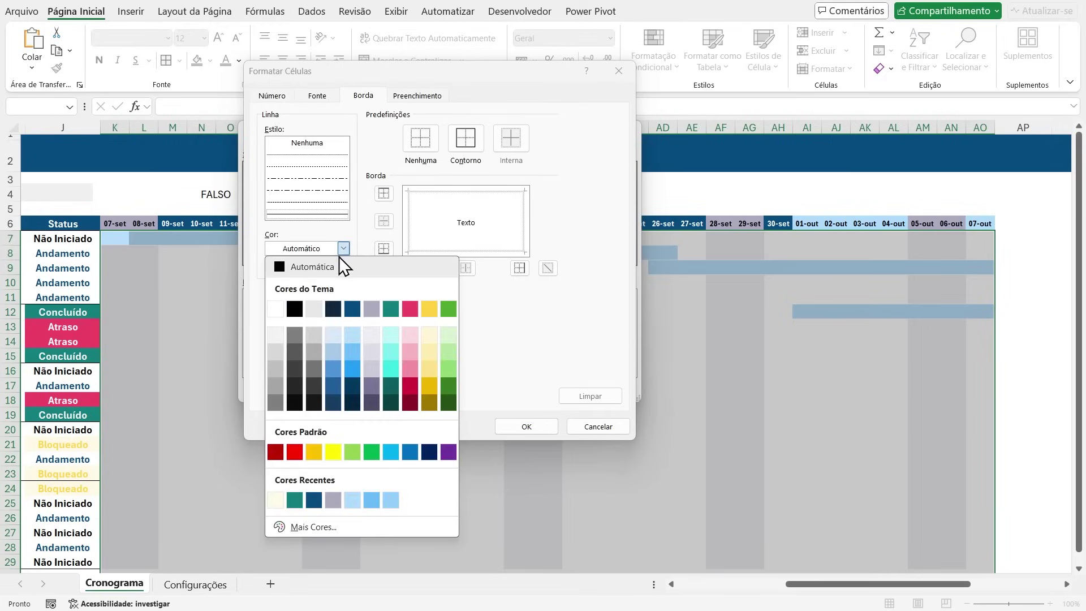
click(279, 309)
click(426, 140)
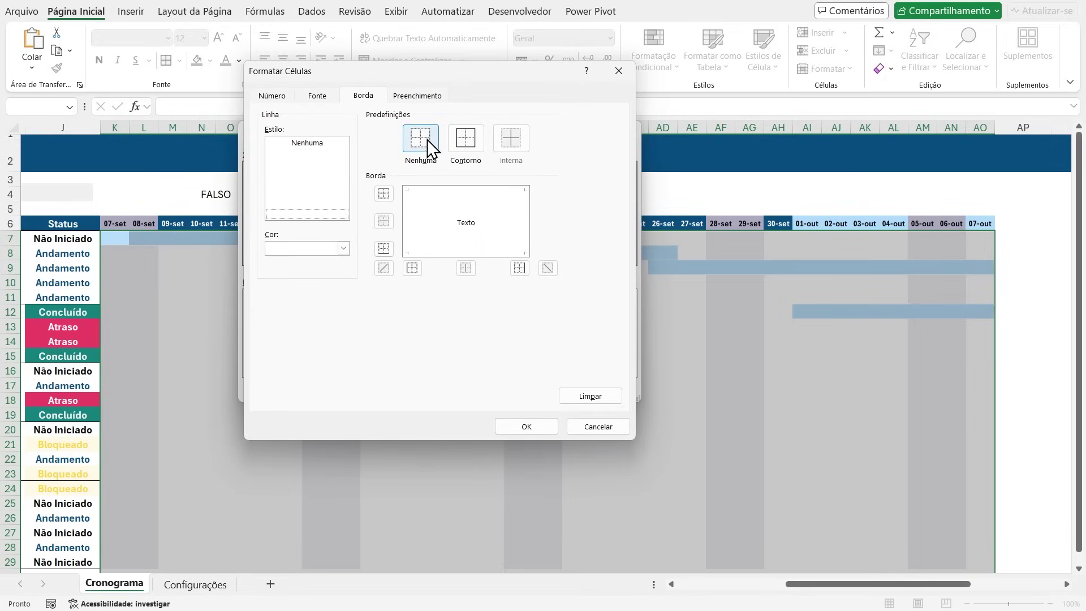
click(384, 193)
click(383, 249)
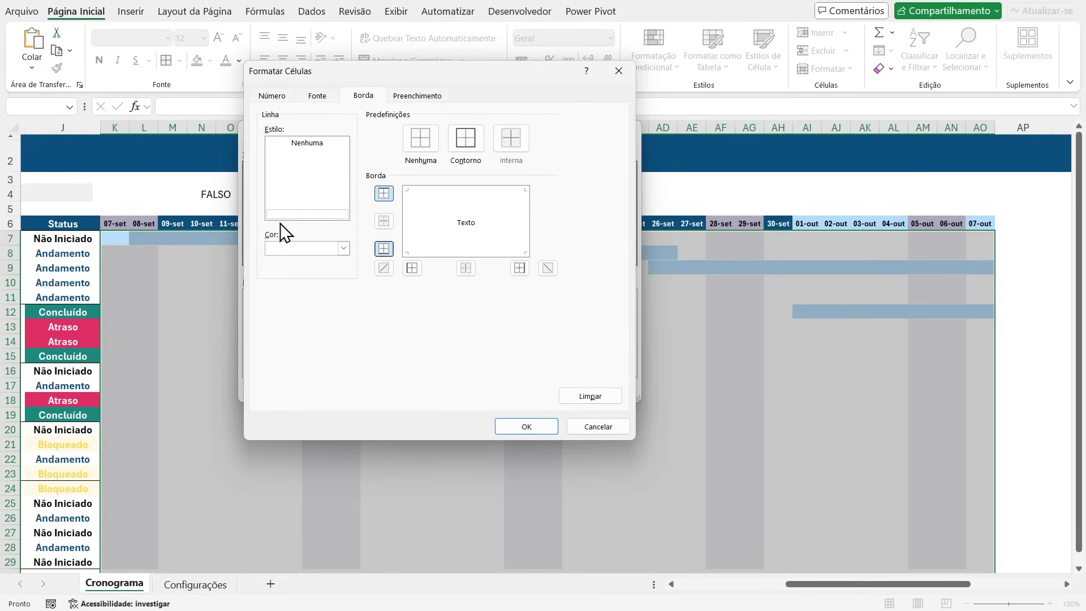
click(521, 427)
Step: Add the dark blue theme color as the rule's fill and apply the rule to the timeline
click(605, 359)
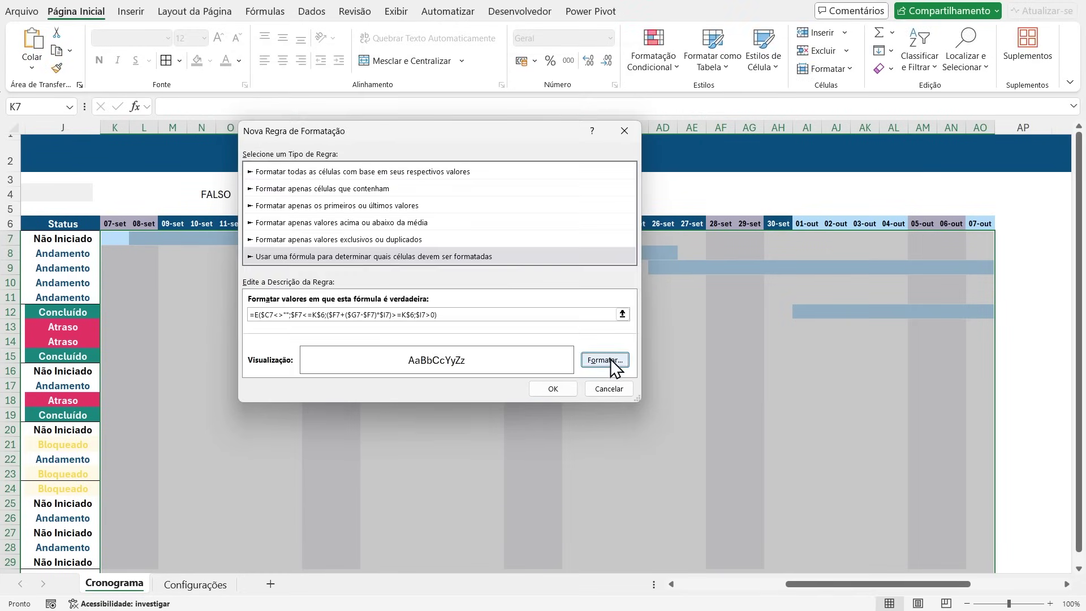
click(416, 95)
click(320, 145)
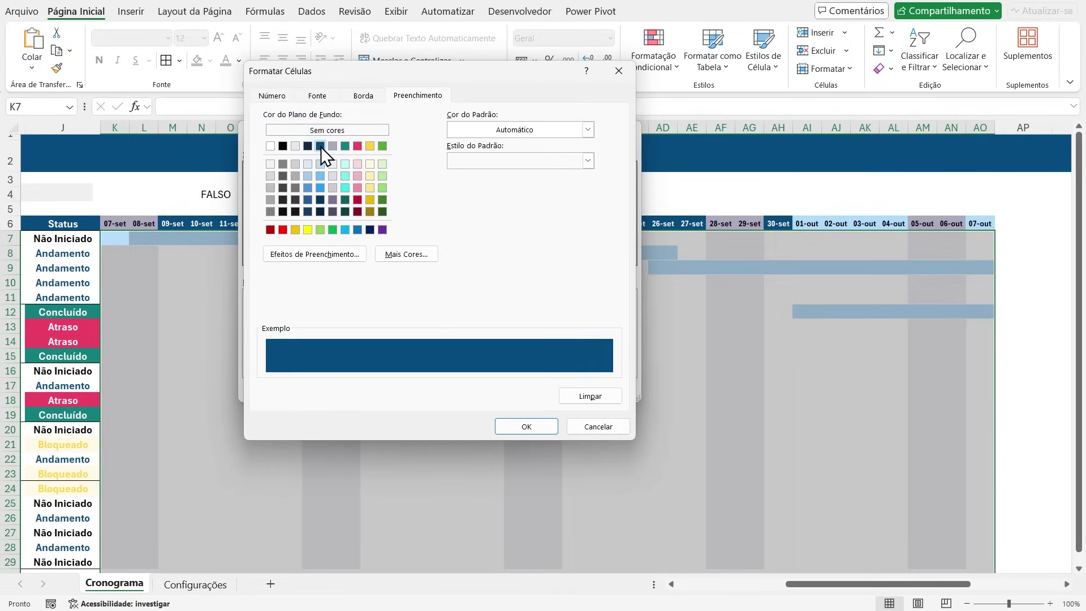
click(520, 426)
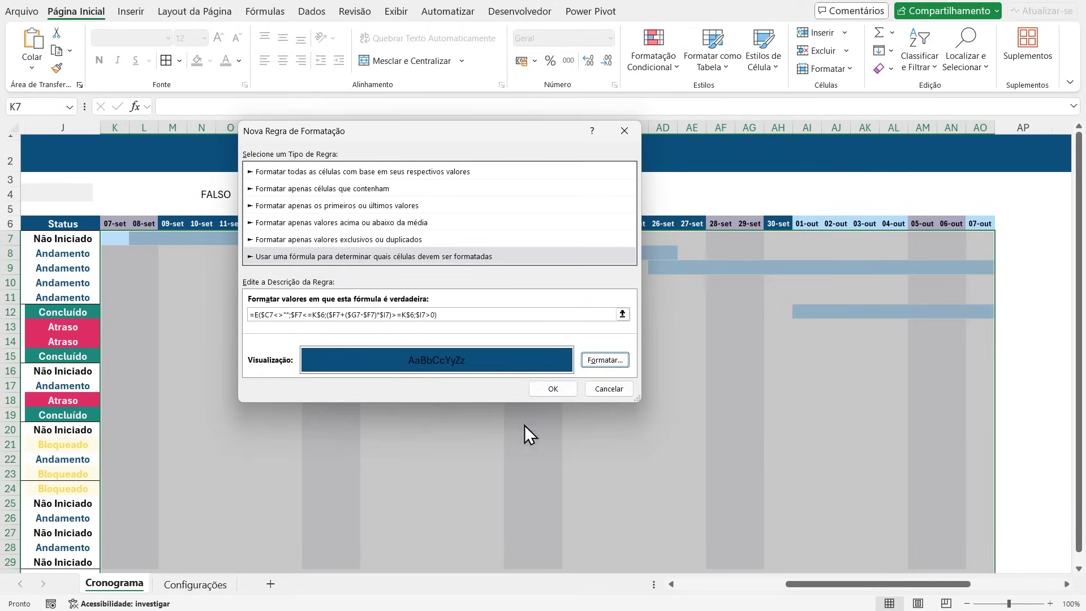
click(548, 386)
Step: Move the timeline start back to 01/09/2024 and check the first activity's bar against its end date in V6
click(407, 313)
drag(815, 585, 734, 582)
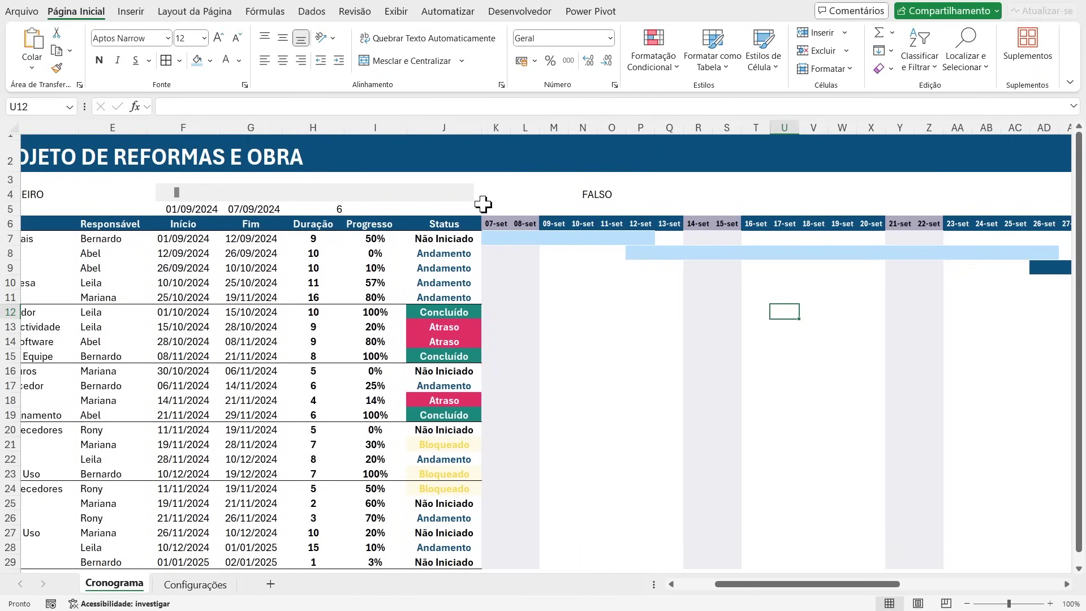
click(166, 195)
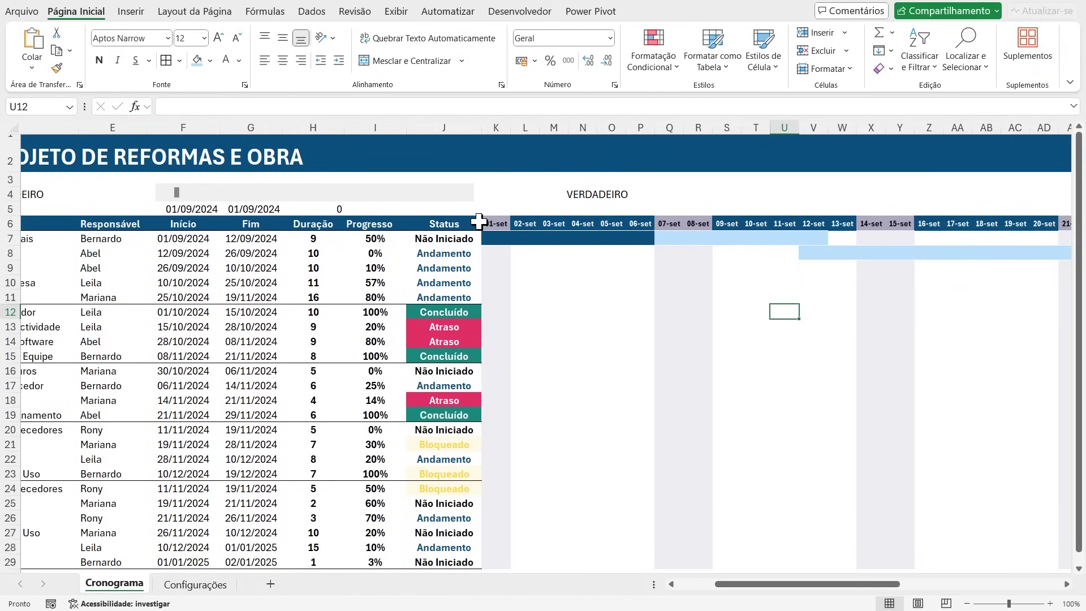
click(818, 226)
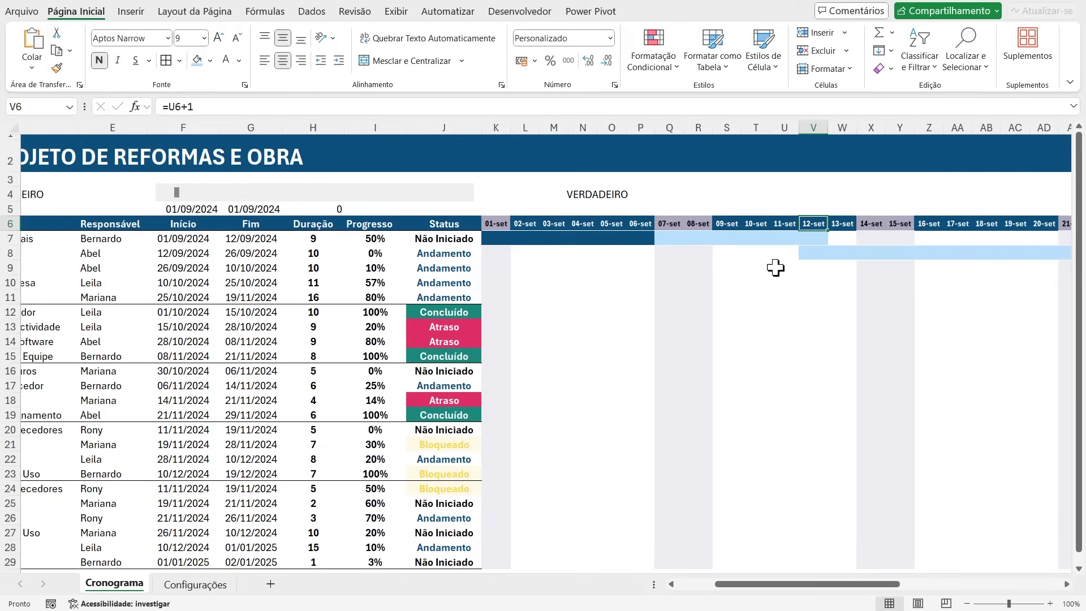
Step: Test the progress bar of Comprar Materiais by setting its progress in I7 to 60%, followed by 70%
click(394, 239)
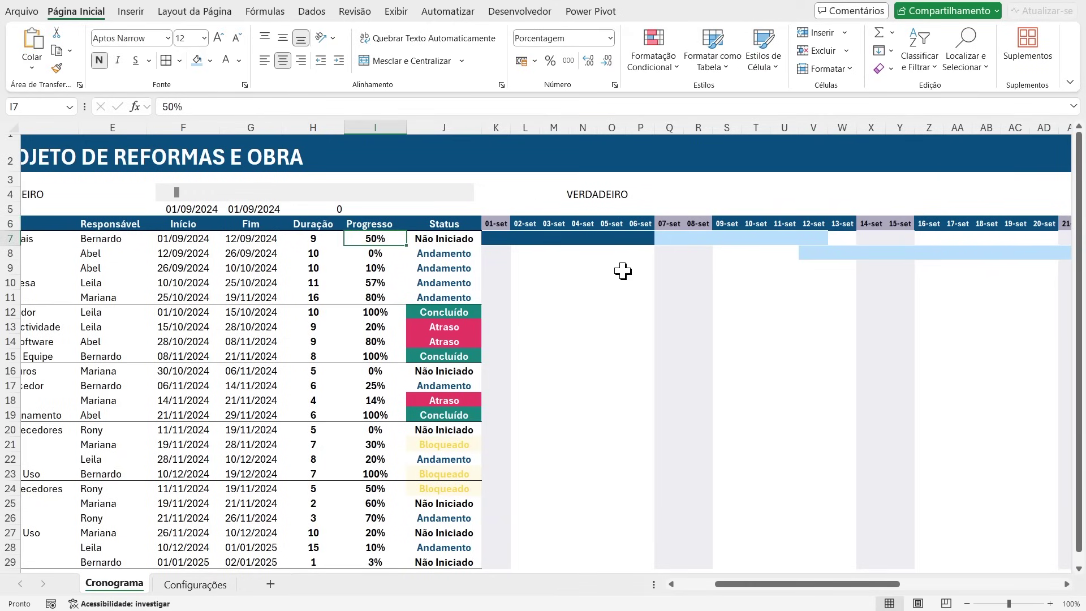
key(BackSpace)
key(BackSpace)
key(BackSpace)
text(60%)
key(Tab)
key(Left)
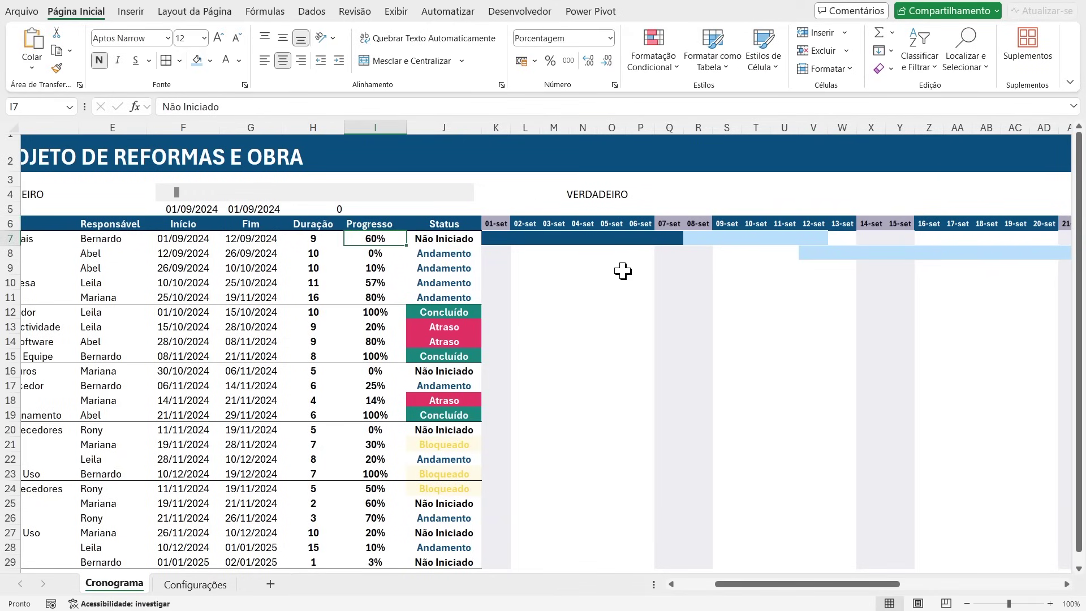
text(70%)
key(Return)
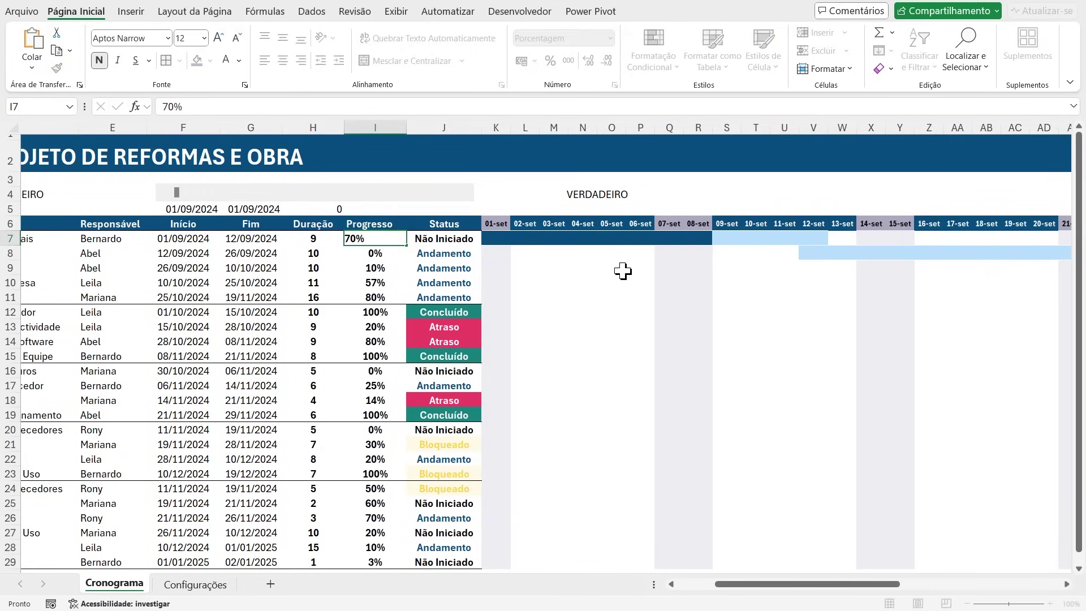
Step: Set the progress of Comprar Materiais to 90% and inspect its bar along row 7
key(Up)
text(90%)
key(Return)
key(Up)
key(Right)
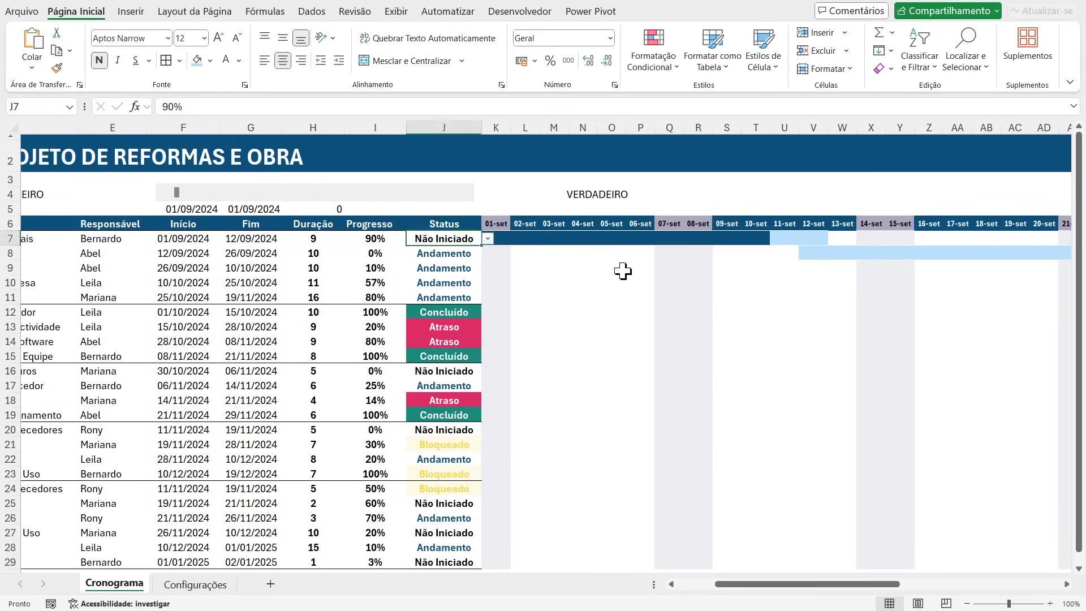
key(Right)
key(Right)
key(Right)
key(Right)
key(Right)
key(Left)
key(Left)
key(Left)
key(Left)
key(Left)
key(Left)
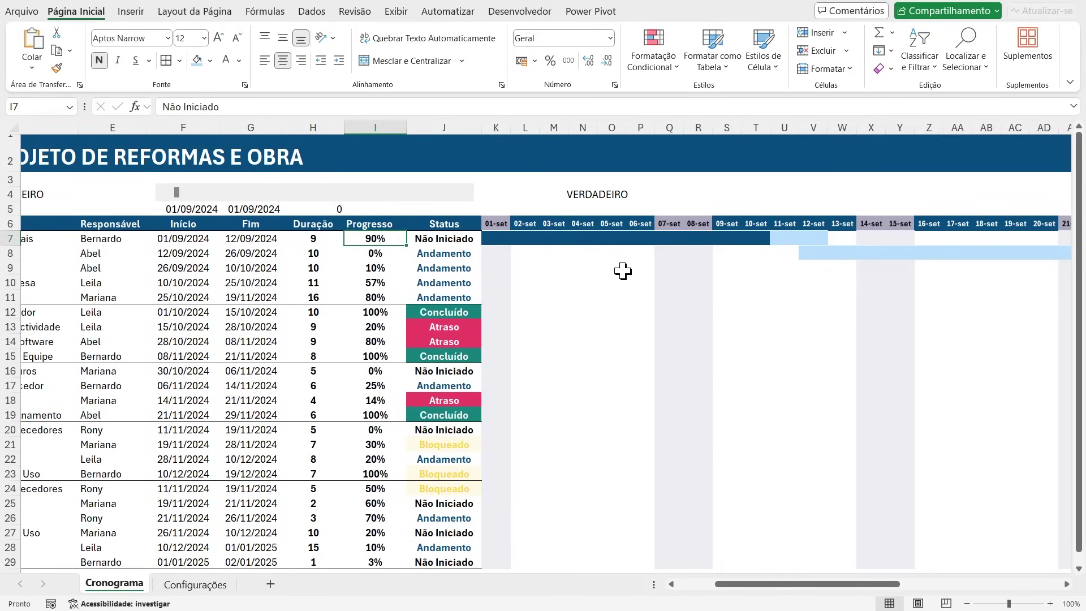
Step: Set the progress of Comprar Materiais to 100% and inspect its bar on the timeline
text(100%)
key(Return)
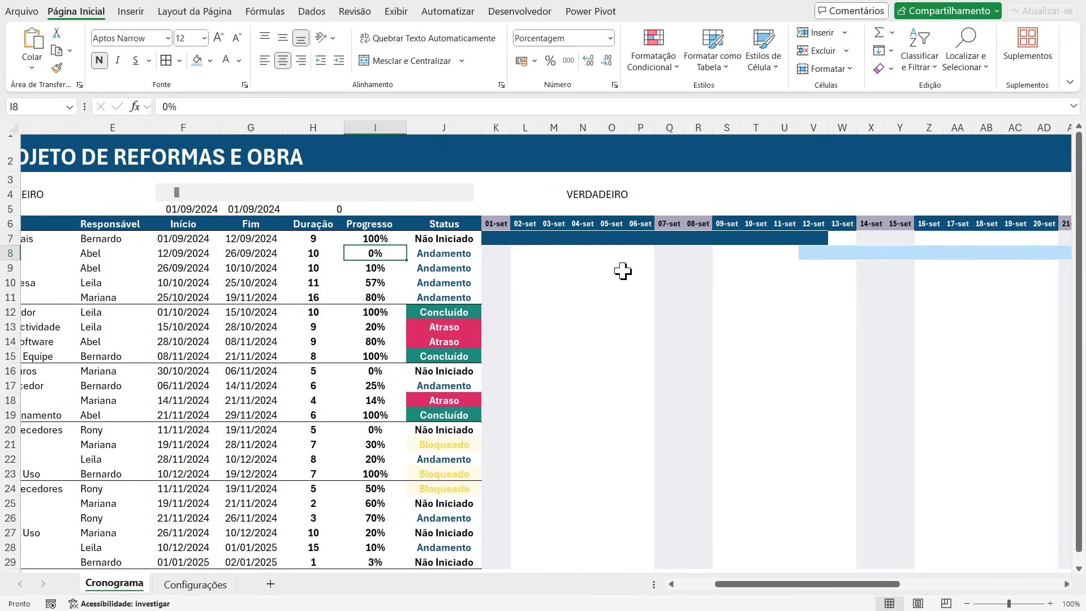
key(Right)
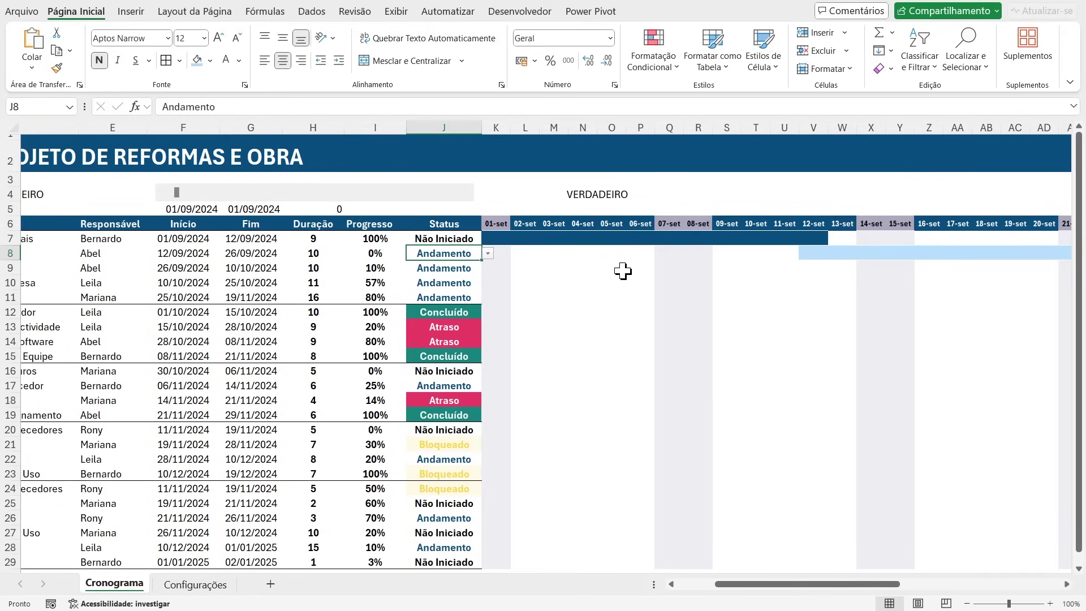
key(Right)
key(Up)
key(Right)
key(Right)
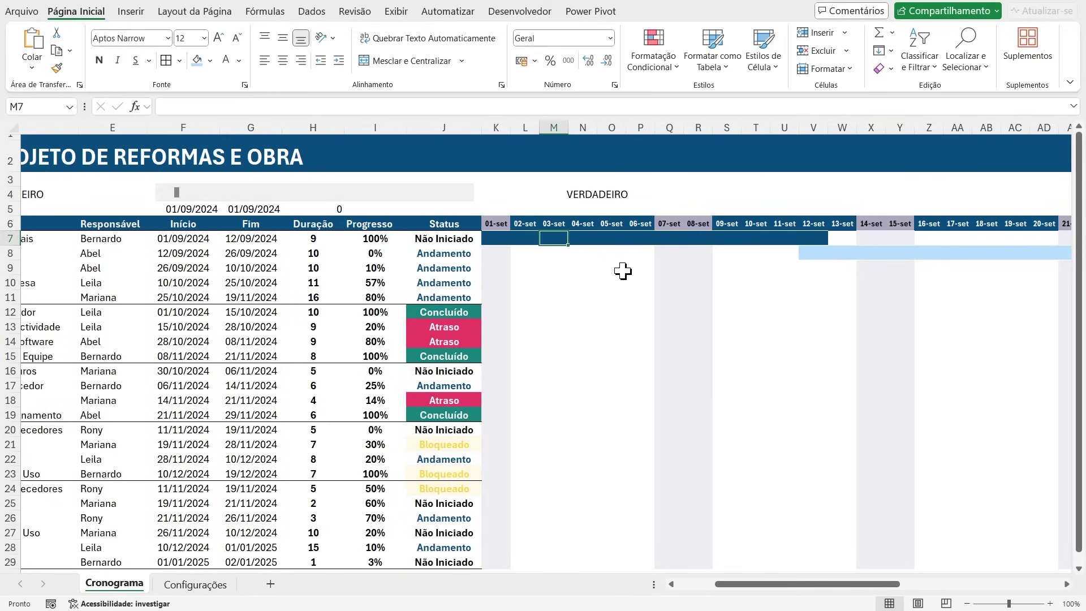
drag(644, 238, 640, 517)
click(491, 237)
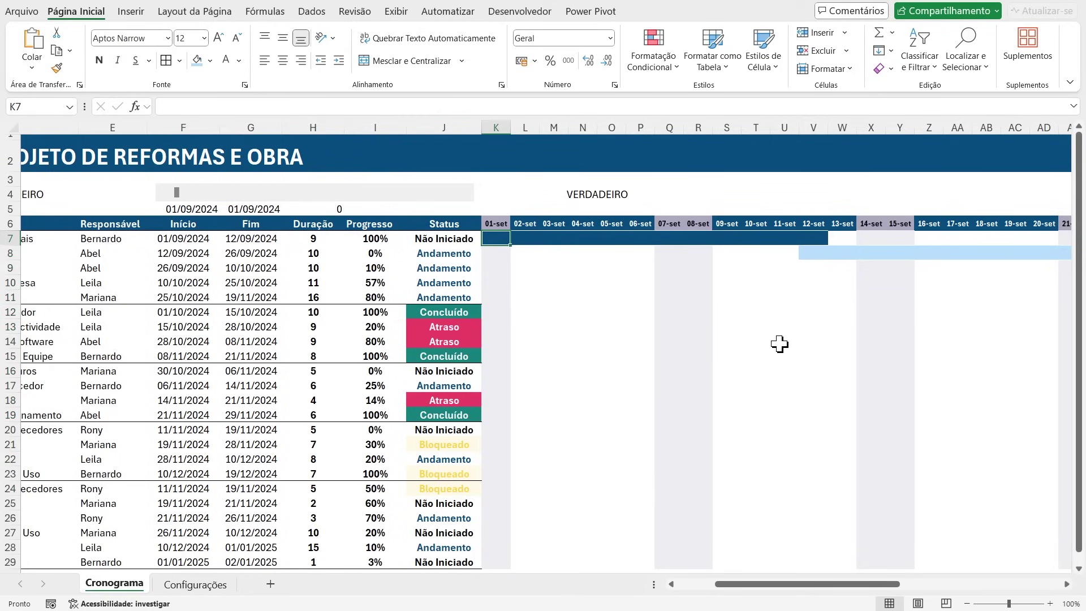
Step: Clear the E test formula from the merged cell M4 above the timeline
key(Right)
key(Right)
key(Left)
key(Left)
key(Up)
key(Up)
key(Up)
key(Right)
key(Right)
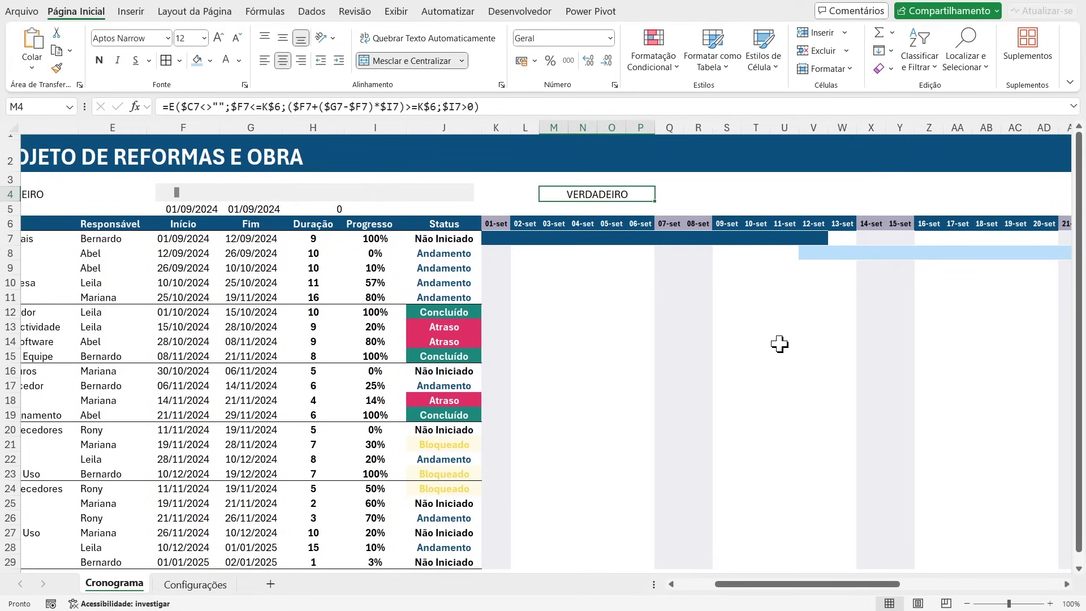
key(Delete)
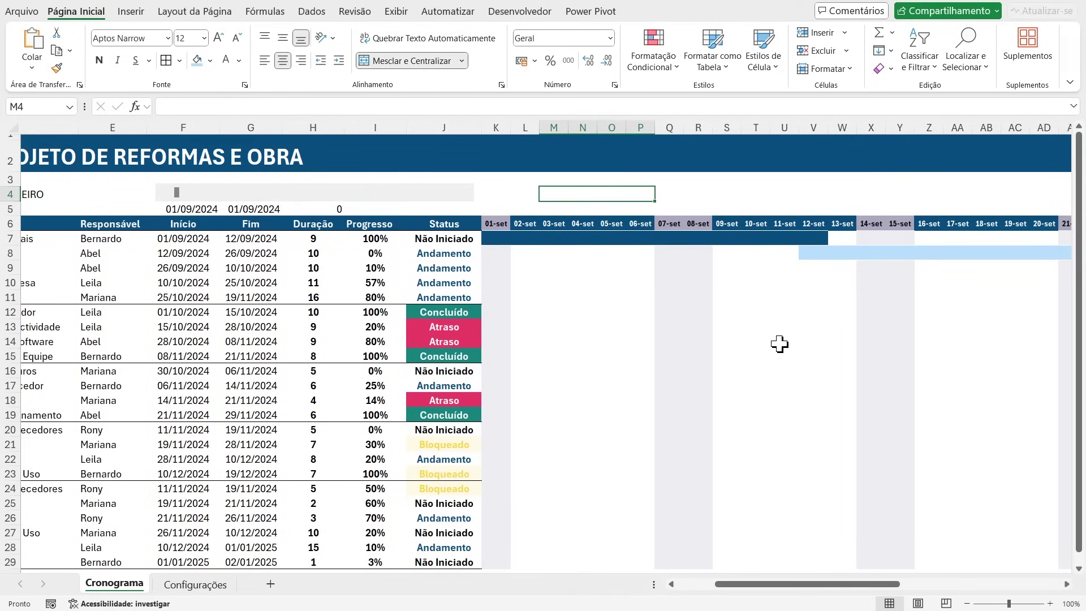
Step: Begin an E formula in merged cell M4 with K6=HOJE() as its first condition
text(=)
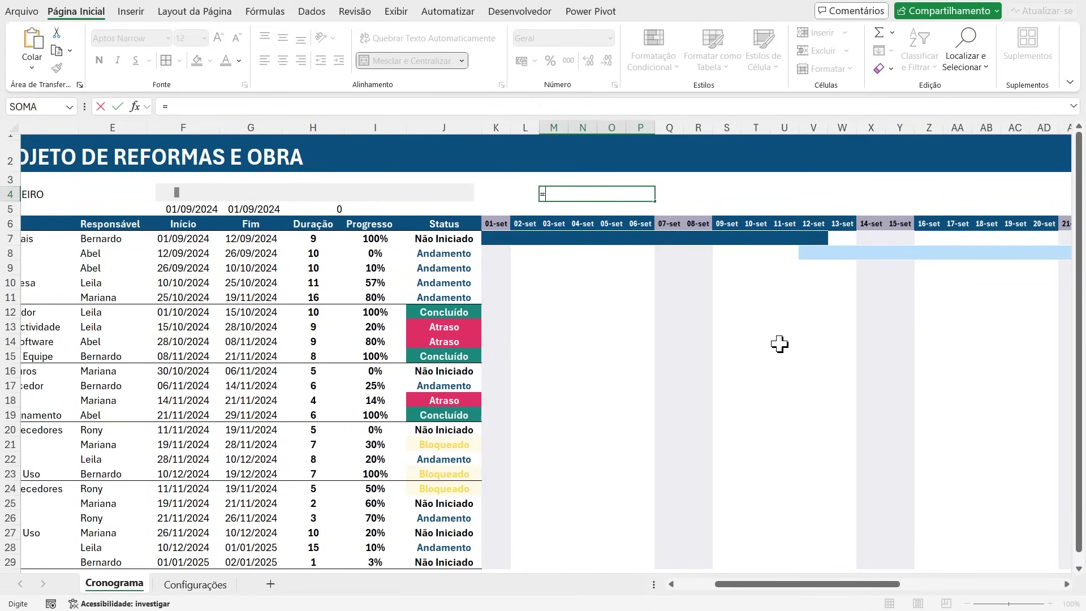
text(e()
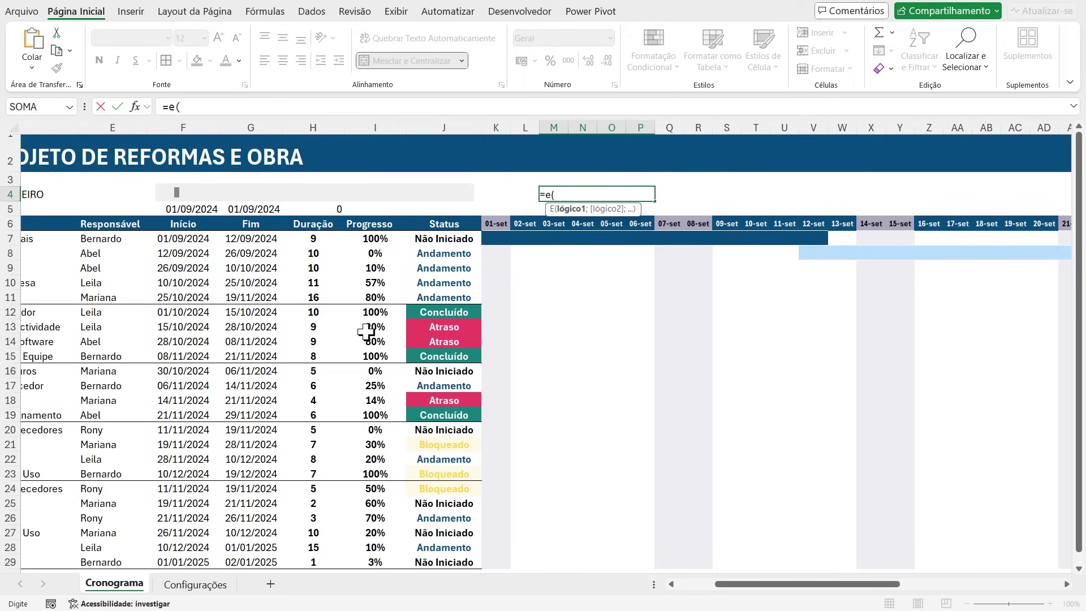
drag(625, 206, 630, 165)
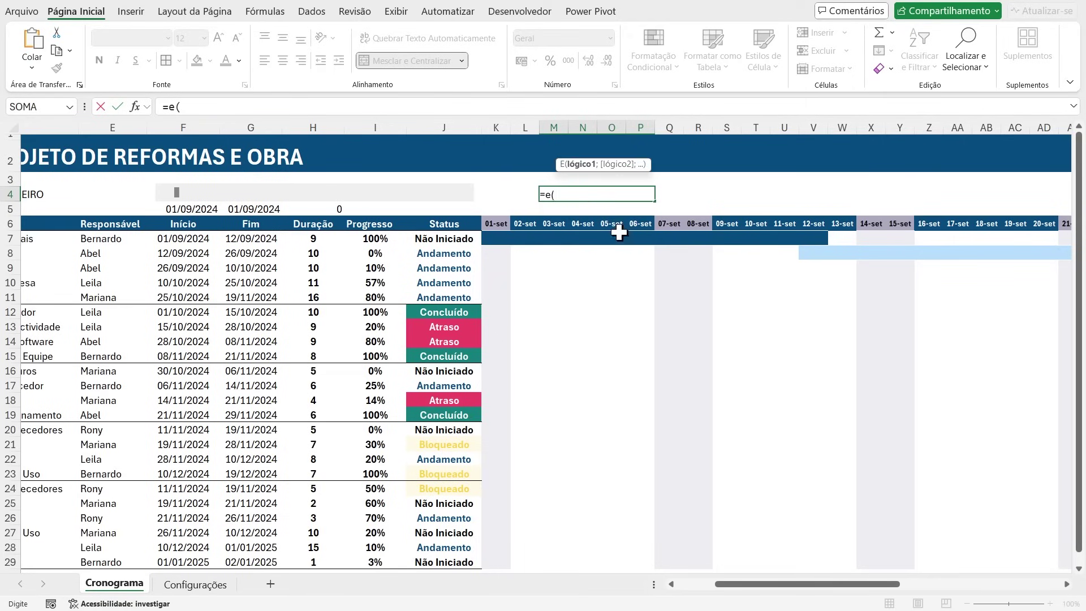
click(496, 223)
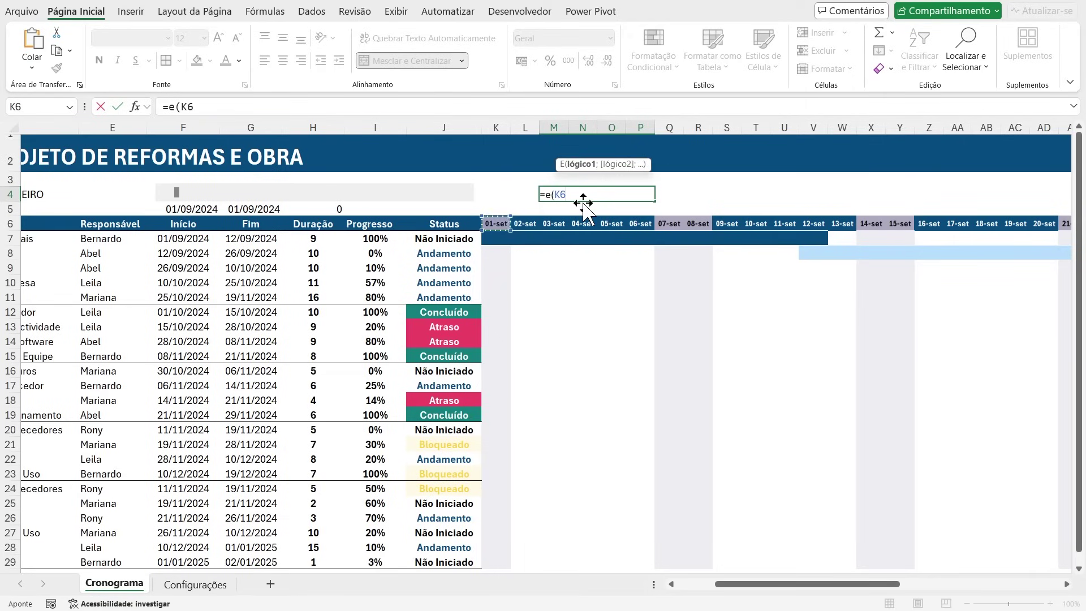
text(=)
text(hoj()
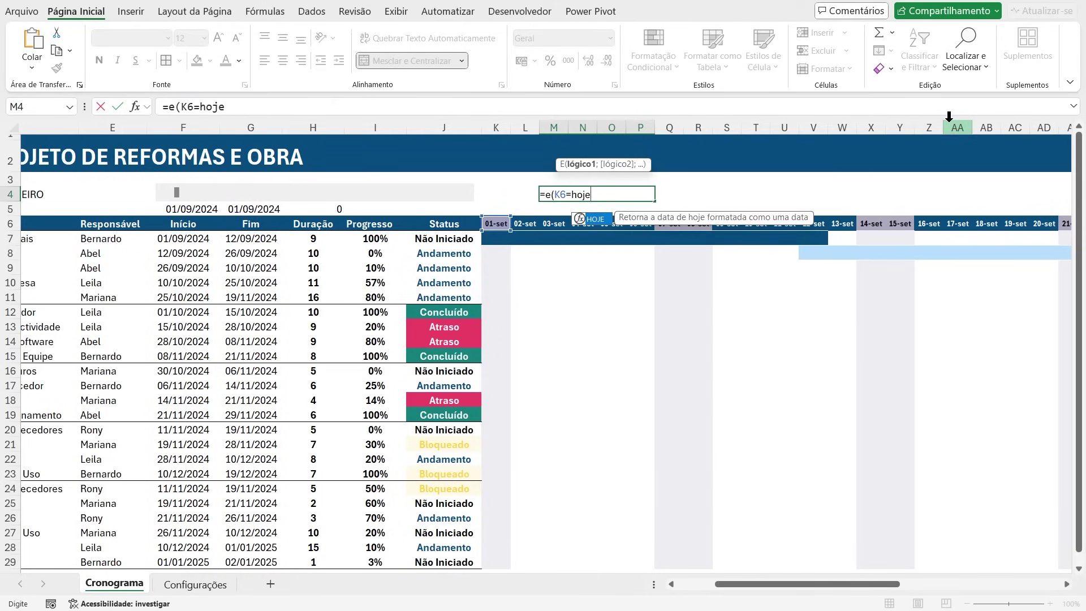
text(();)
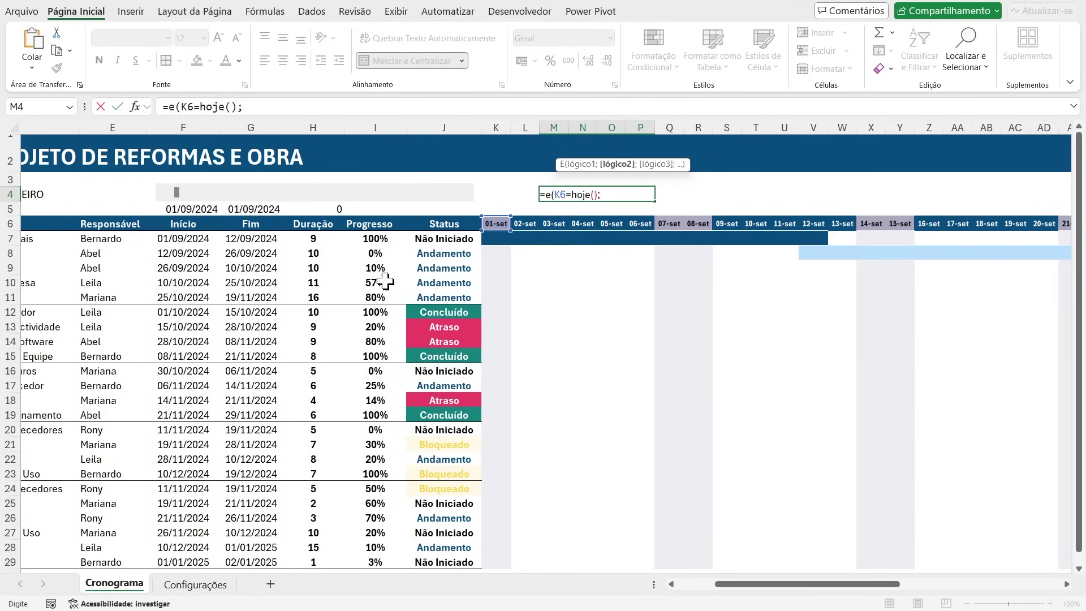
Step: Complete the M4 test formula with a second condition requiring the first project cell to be non-empty, C7<>""
drag(797, 589, 740, 593)
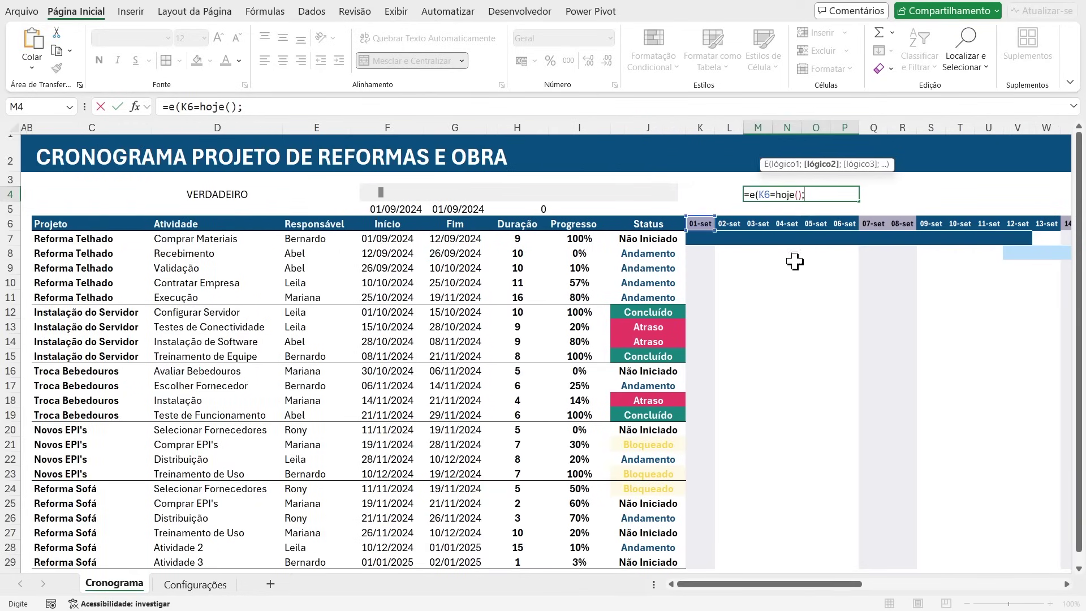
scroll(764, 315, down, 4)
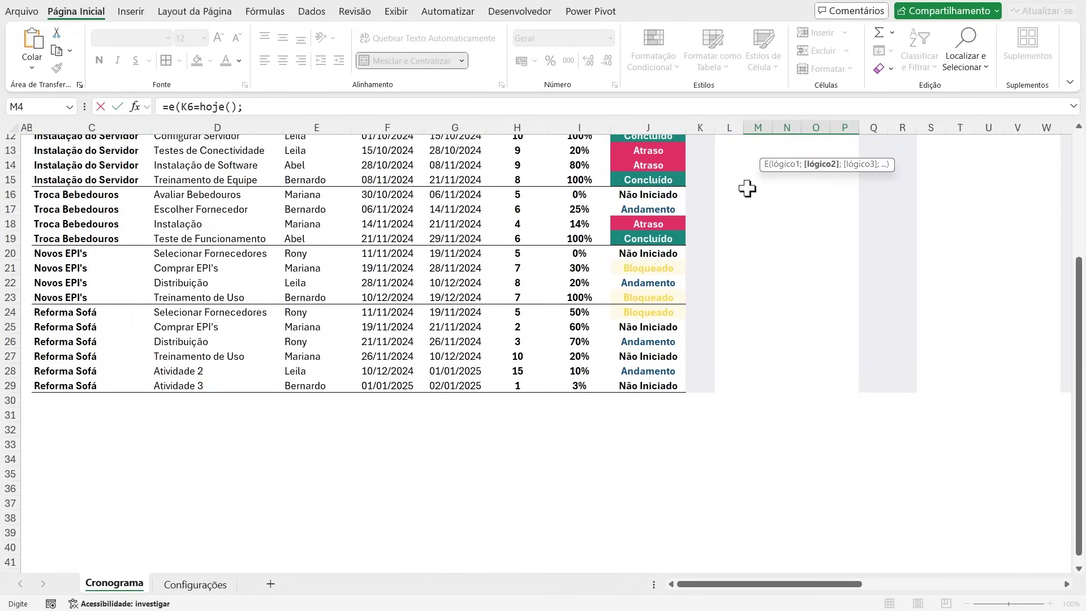
scroll(783, 400, down, 5)
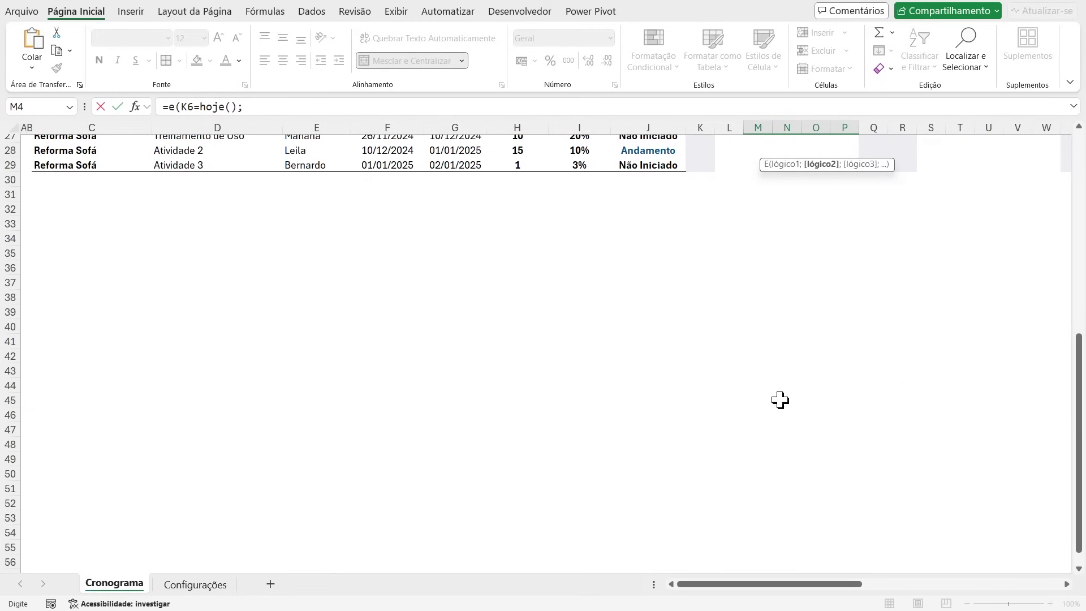
scroll(832, 486, up, 9)
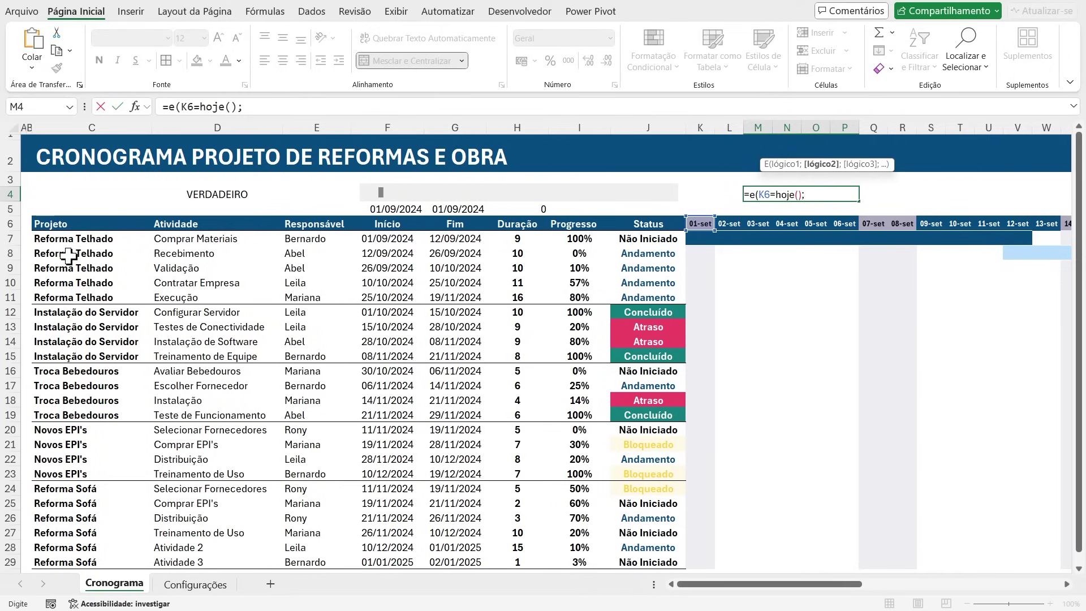
click(73, 238)
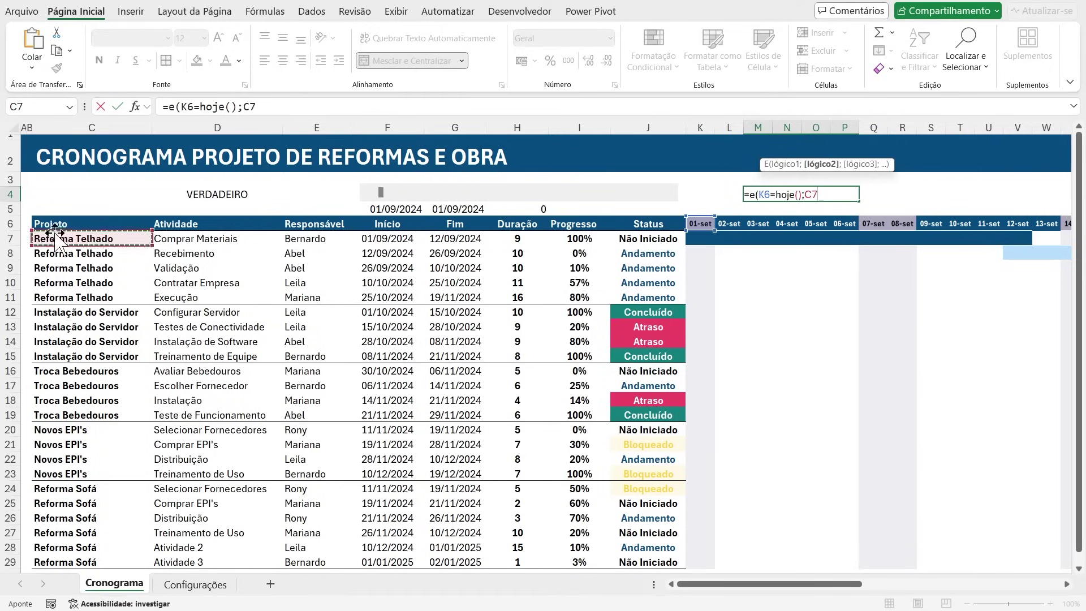
text(<>"")
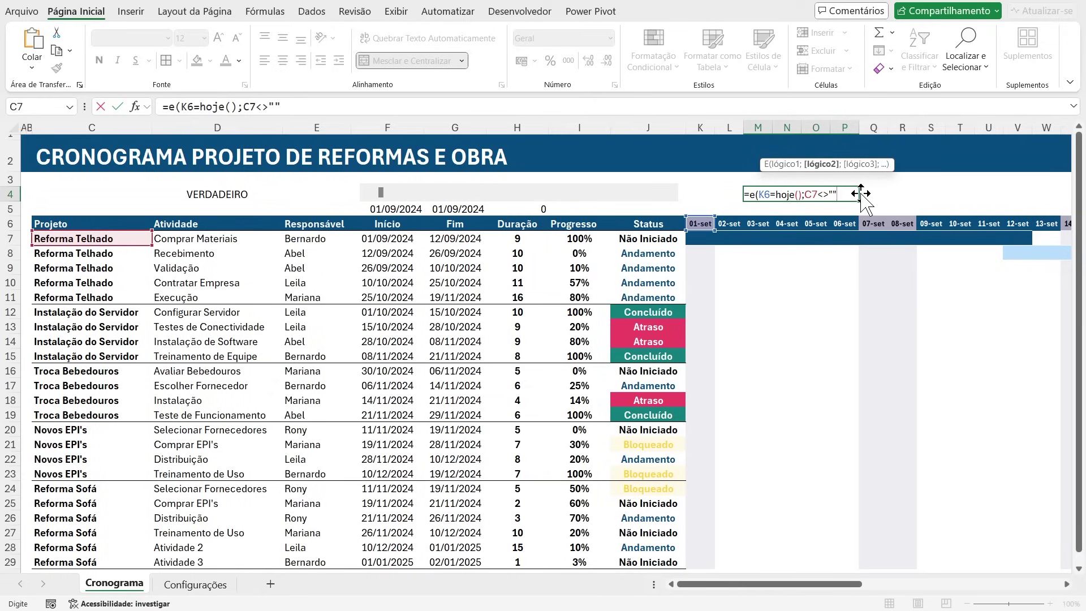
text())
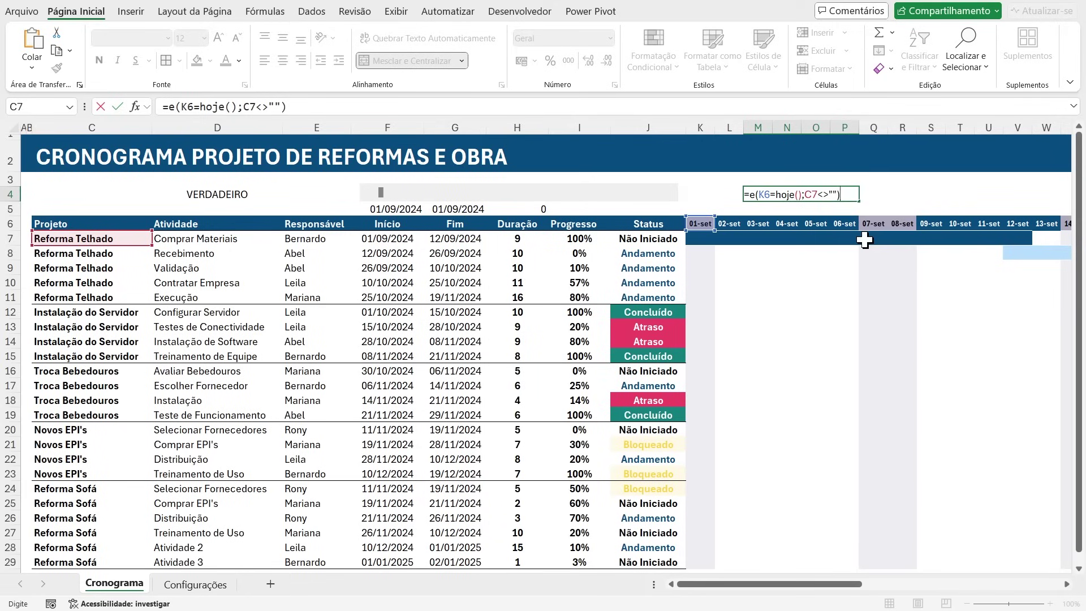
key(Return)
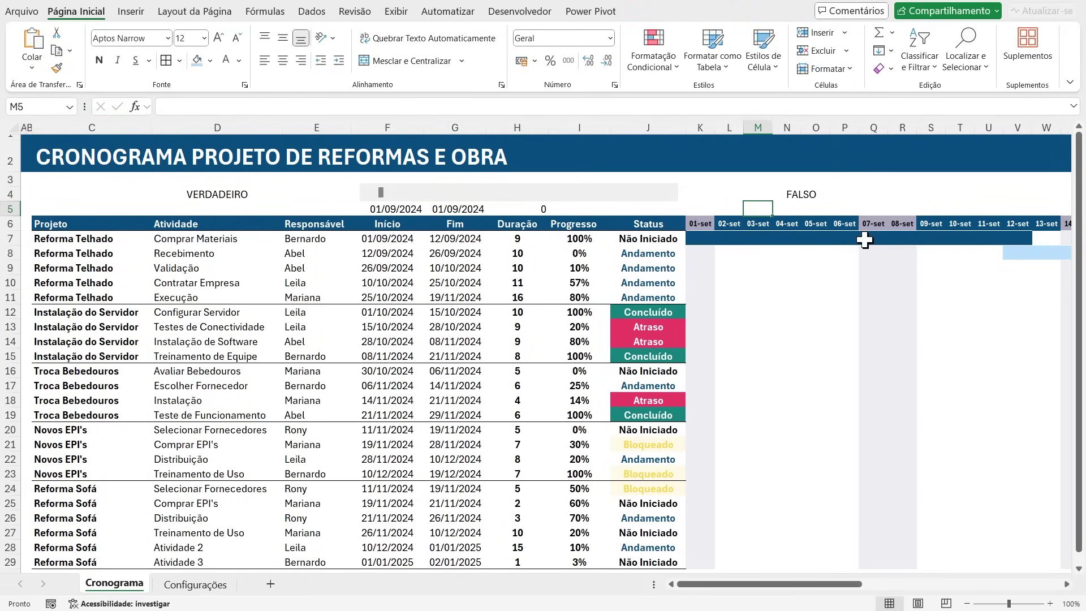
Step: Test the M4 formula by advancing the timeline until its first date is 14/10/2024
click(664, 198)
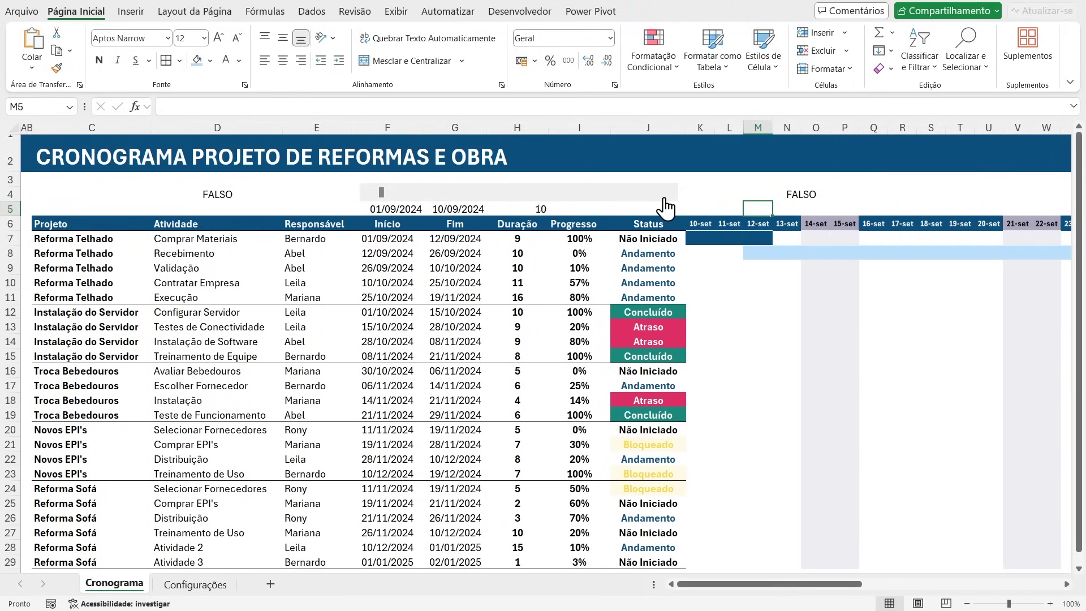
click(665, 198)
click(665, 198)
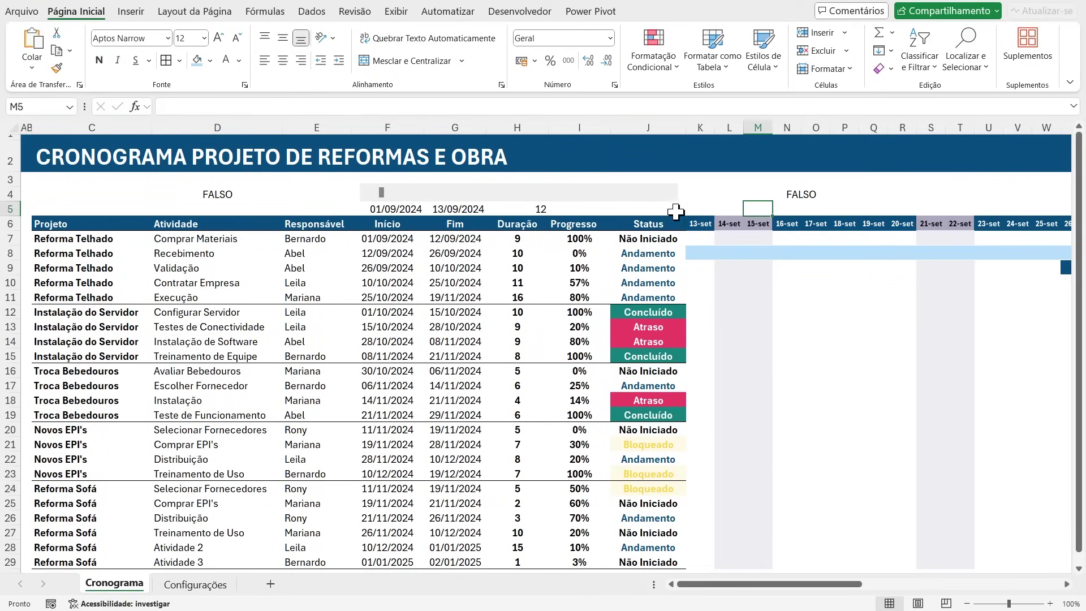
click(669, 198)
click(669, 197)
drag(668, 198, 668, 198)
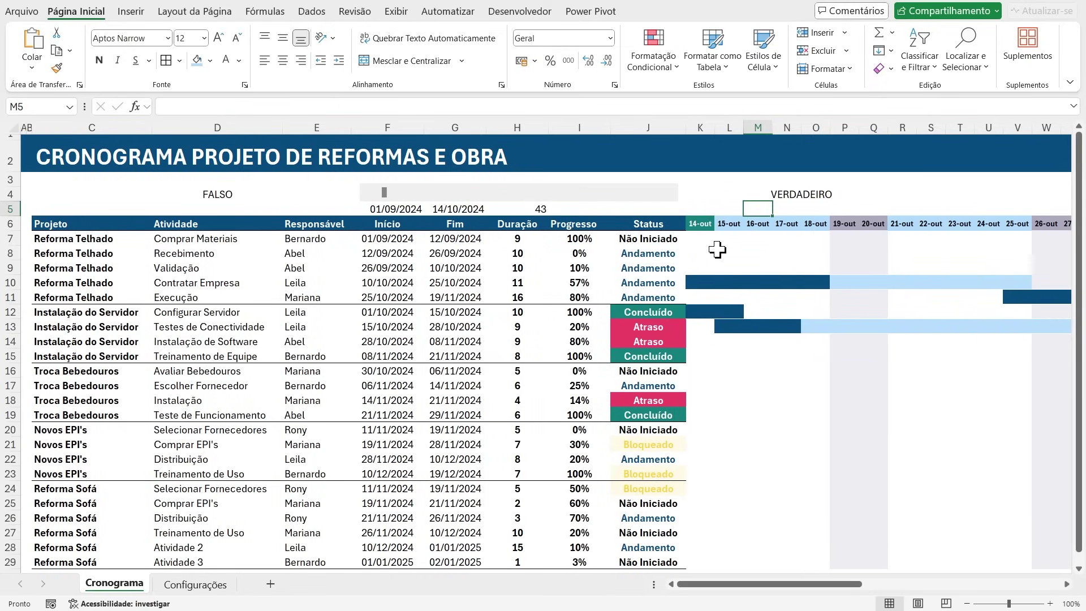
Step: Copy the text of the test formula =E(K6=HOJE();C7<>"") from M4, leaving the cell unchanged
click(792, 195)
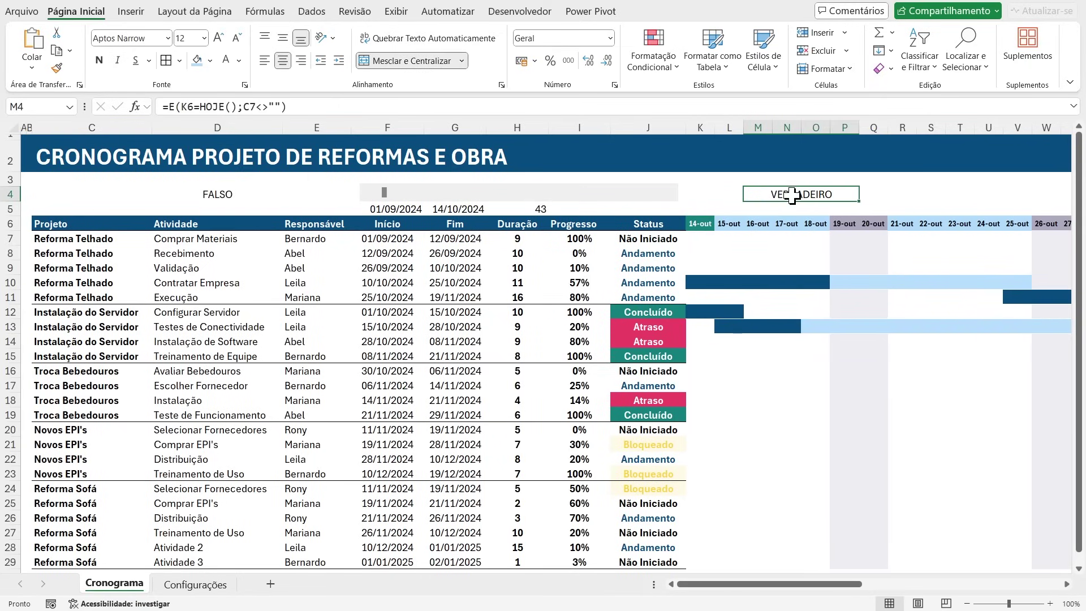
double_click(791, 195)
drag(844, 195, 600, 203)
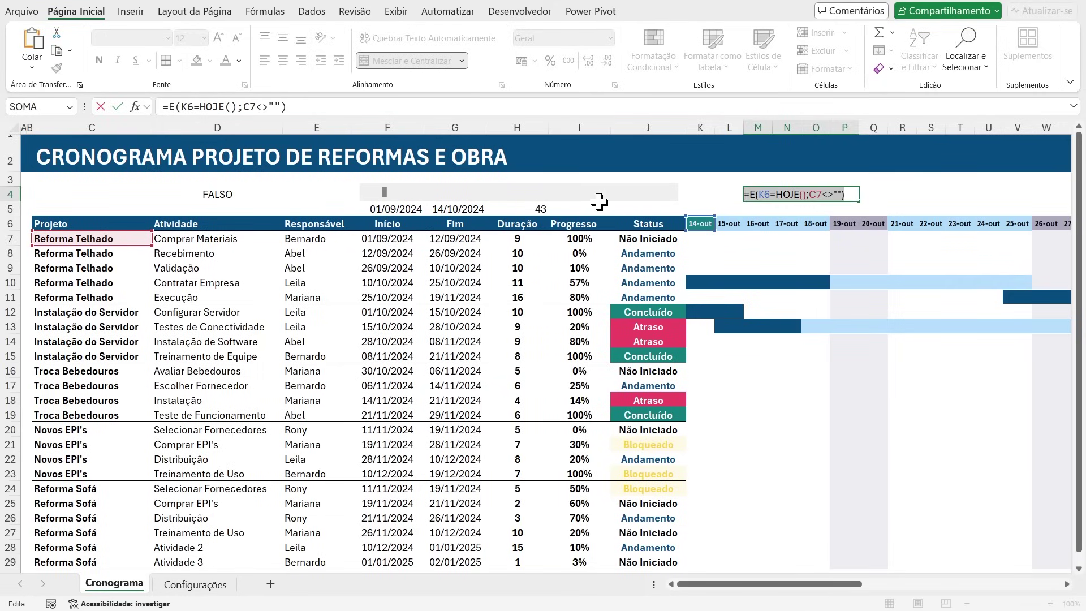
key(Escape)
Step: Create a formula-based conditional formatting rule for timeline columns K to AO from row 7 down, using =E(K6=HOJE();C7<>"")
drag(701, 238, 966, 243)
key(ctrl+shift+Down)
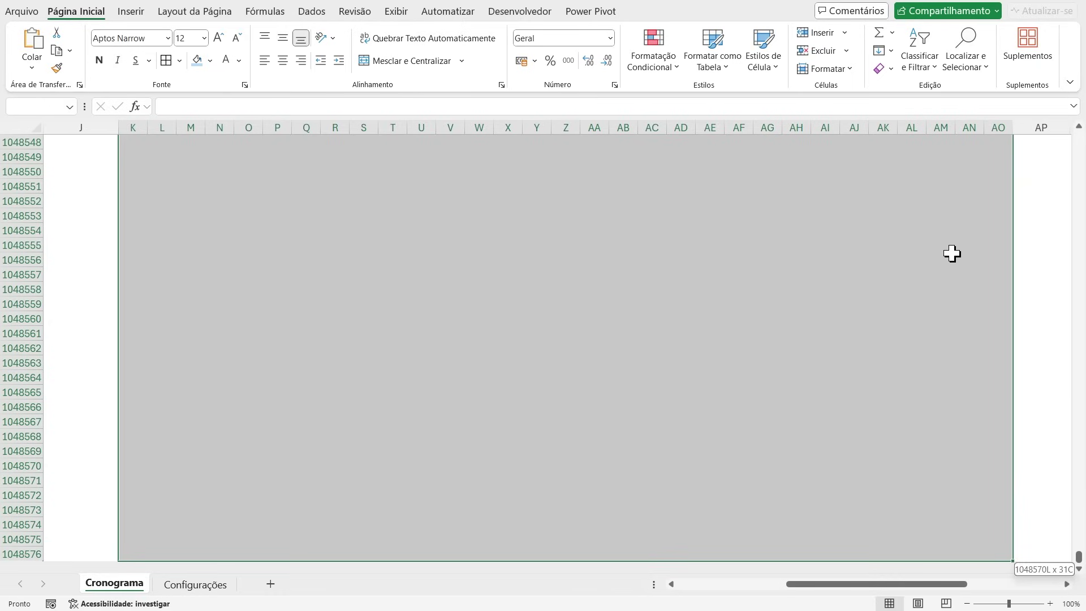
click(664, 71)
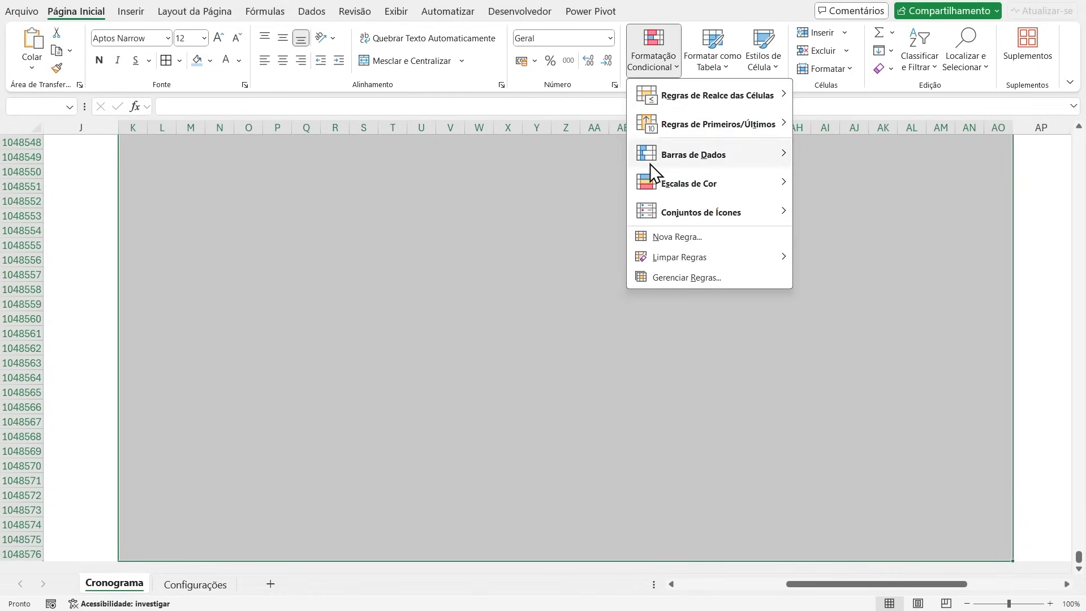
click(671, 273)
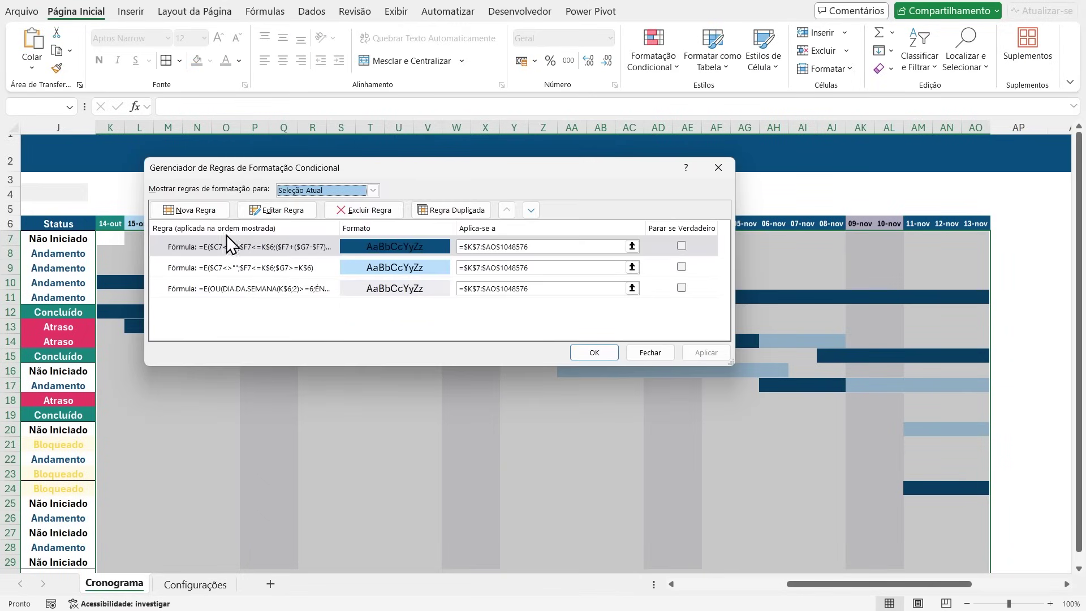
click(195, 210)
click(303, 244)
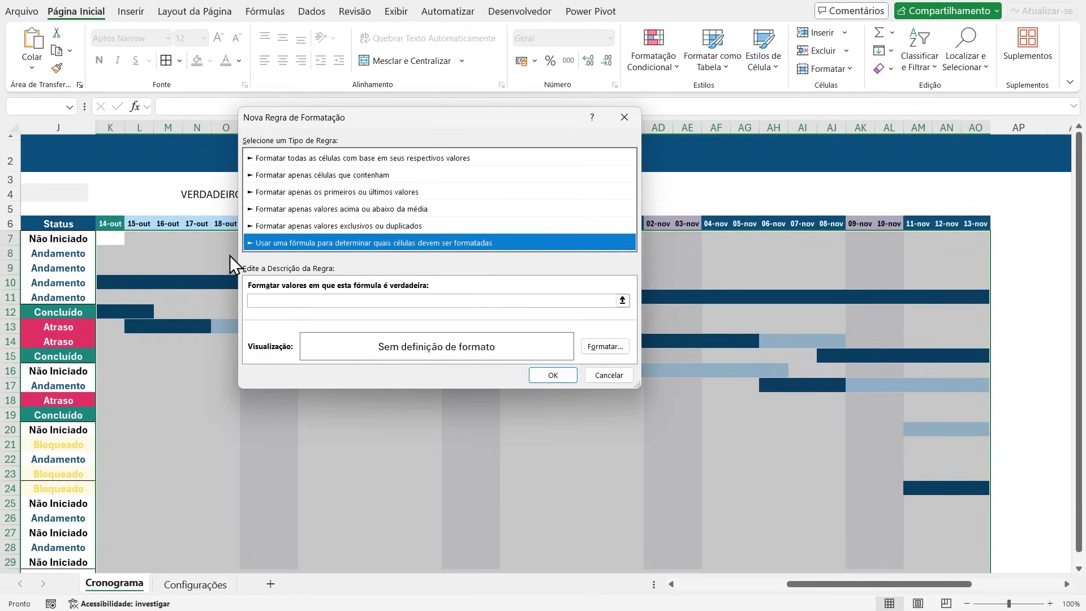
click(331, 304)
text(=E(K6=HOJE();C7<>""))
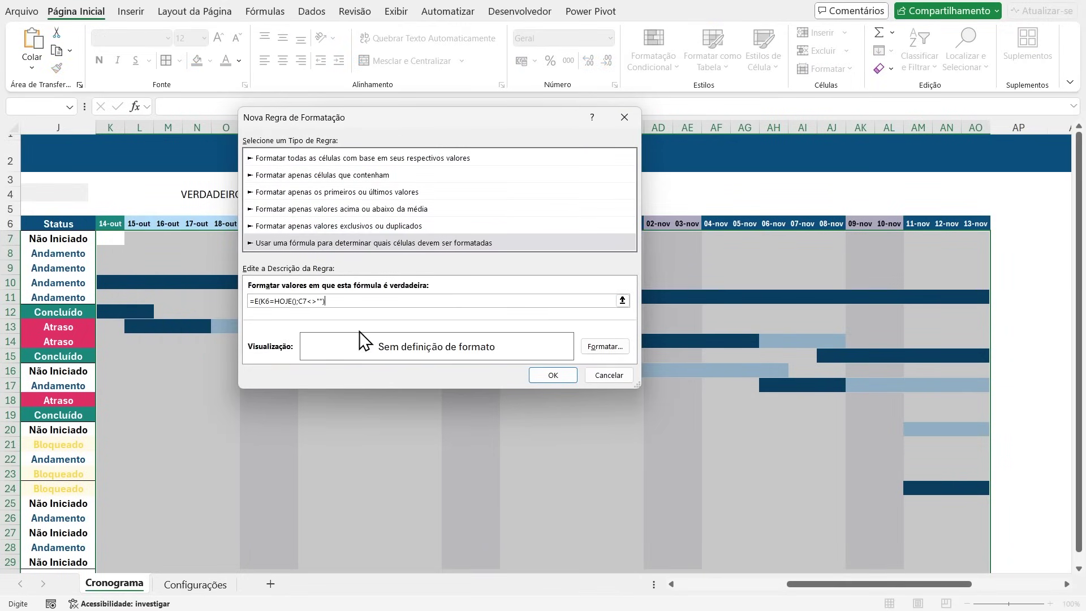
Step: Give the new rule a theme-green left border only and apply it to the timeline cells
click(591, 345)
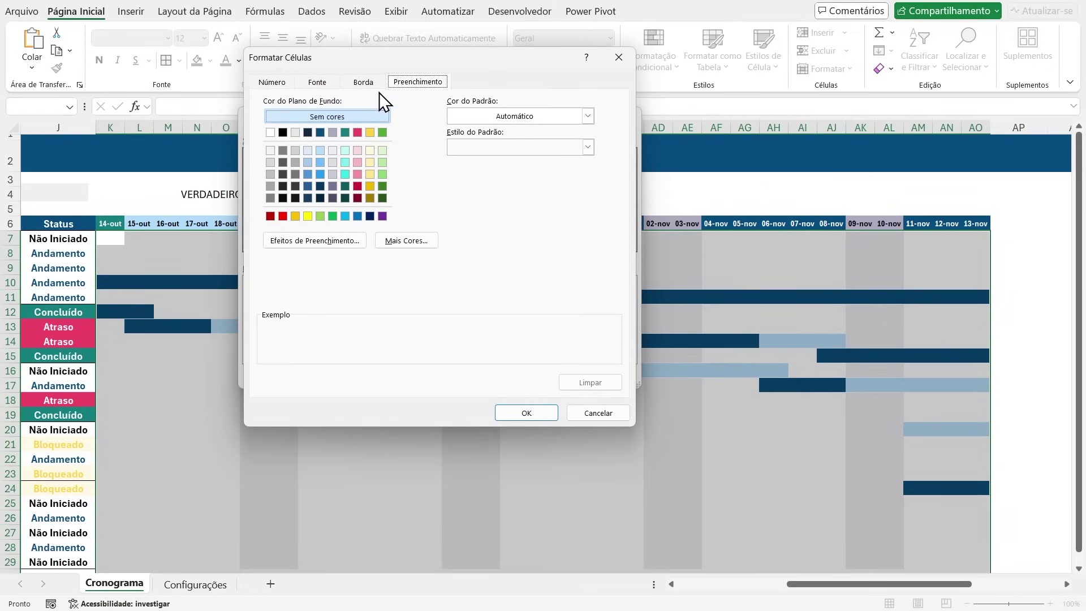
click(342, 120)
click(362, 83)
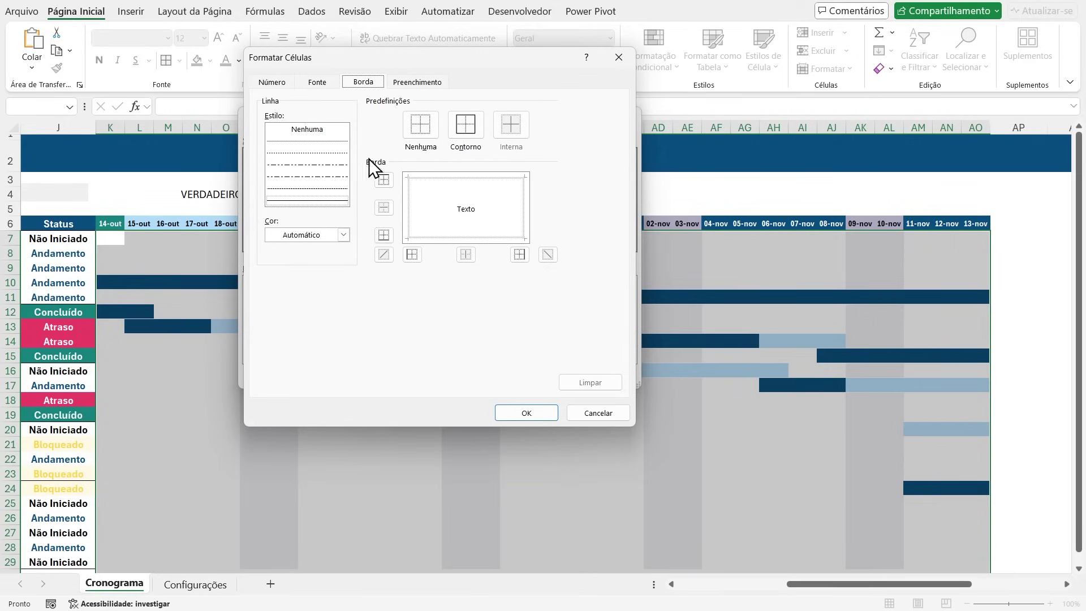
click(343, 234)
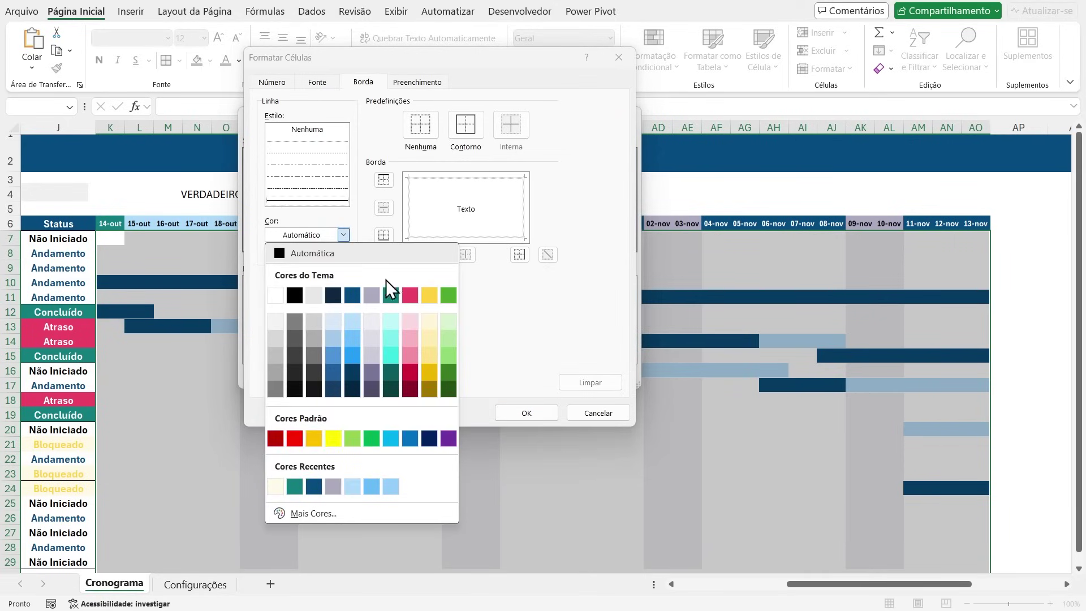
click(391, 294)
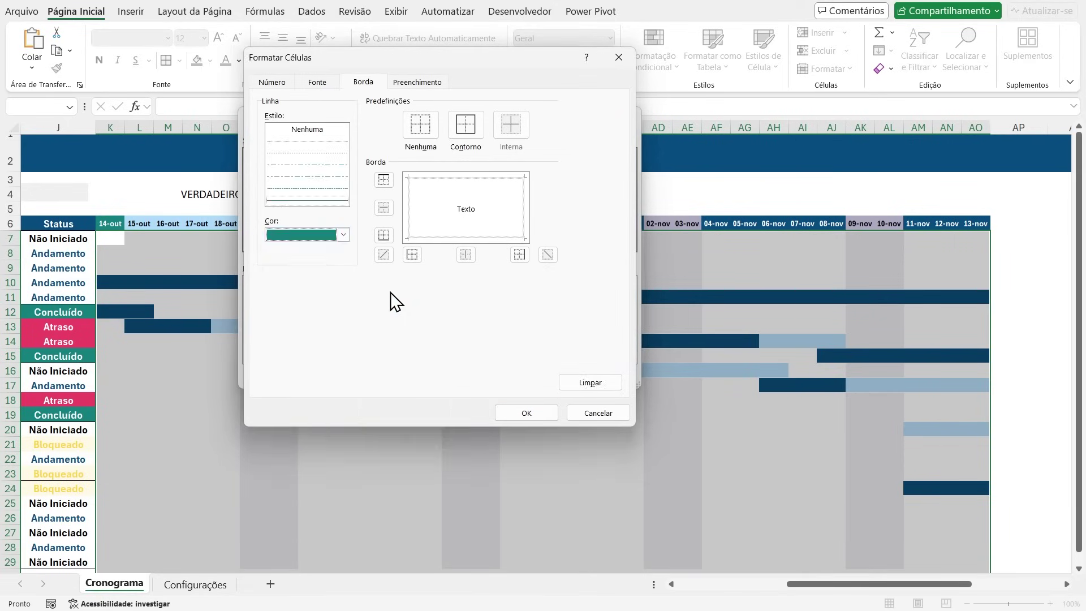
click(310, 201)
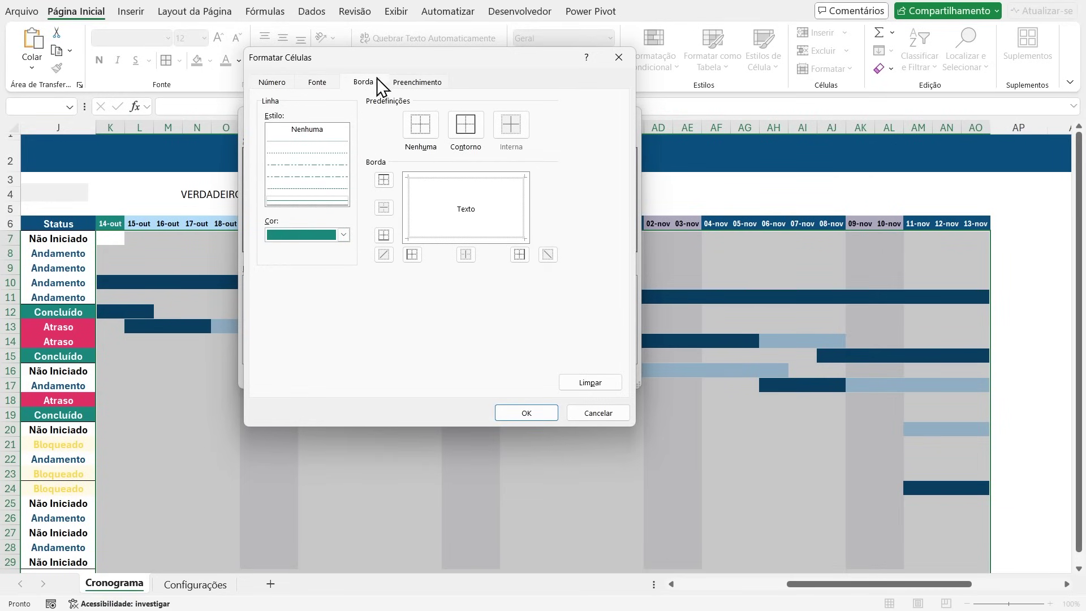
click(418, 122)
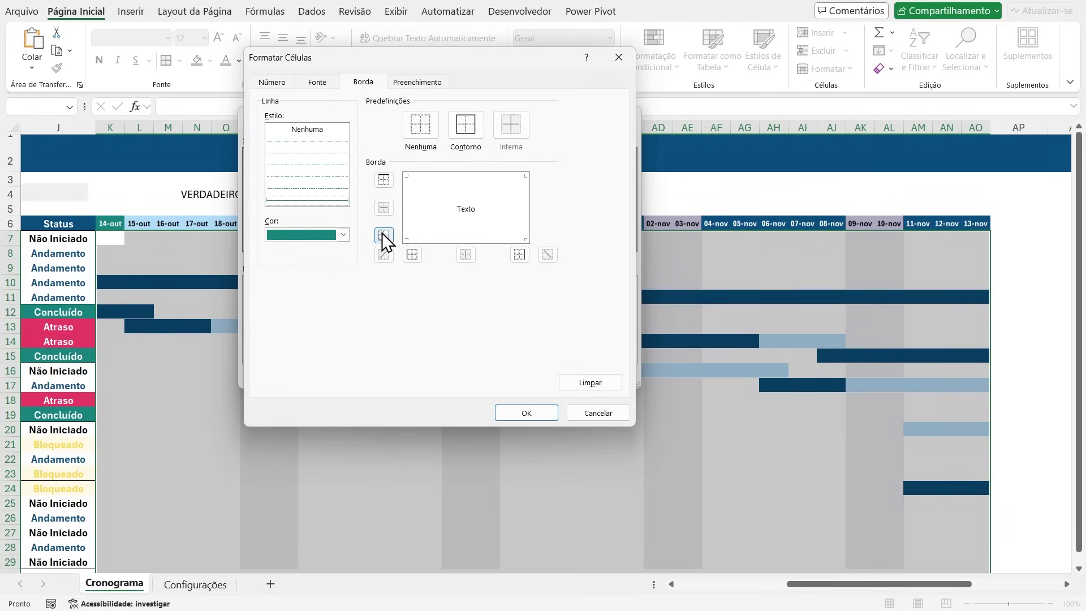
click(412, 260)
click(527, 415)
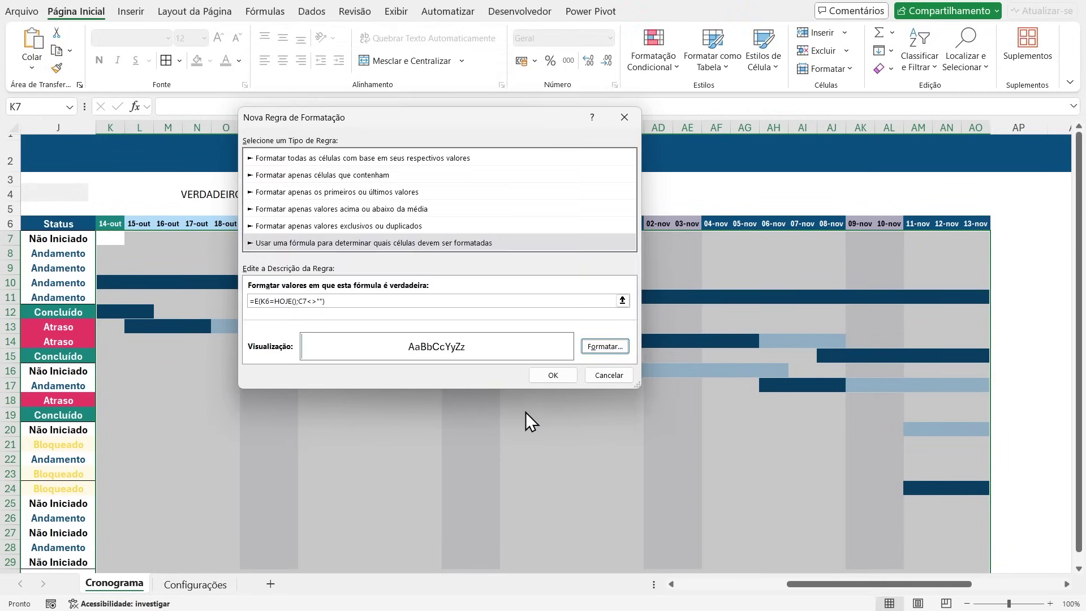
click(549, 382)
click(714, 355)
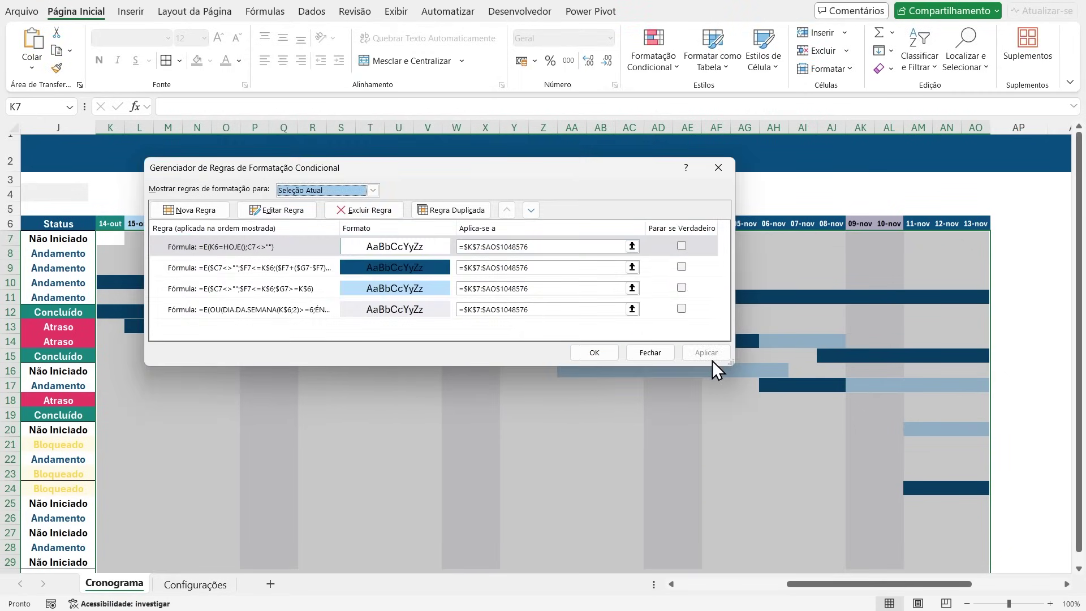
click(601, 353)
click(509, 380)
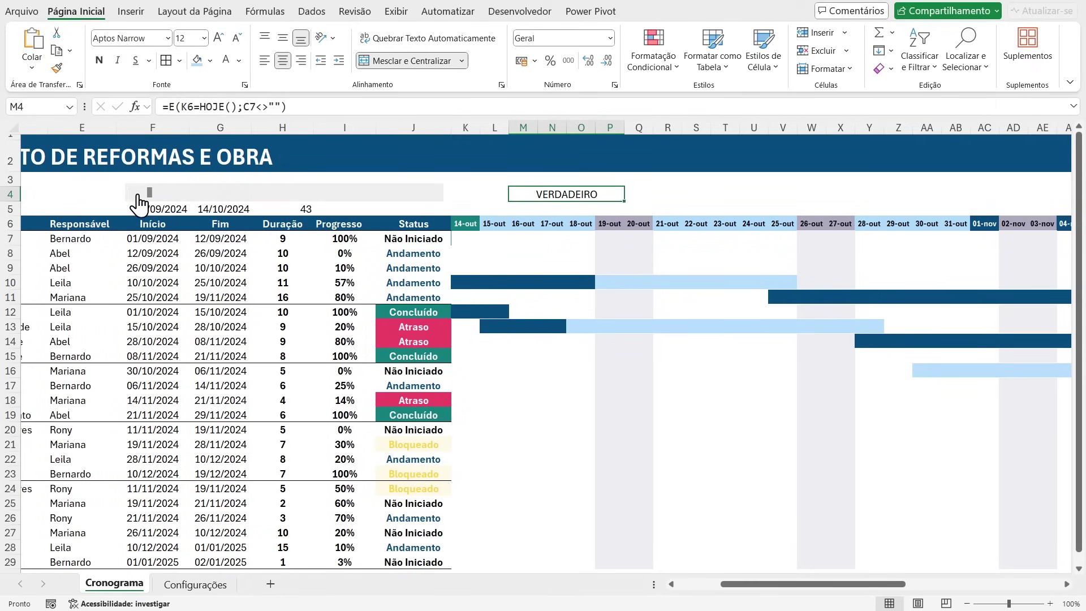
Step: Shift the timeline back to start at 09-out and forward to 11-out, inspecting the border under today's date
click(135, 193)
click(136, 193)
click(631, 237)
click(436, 198)
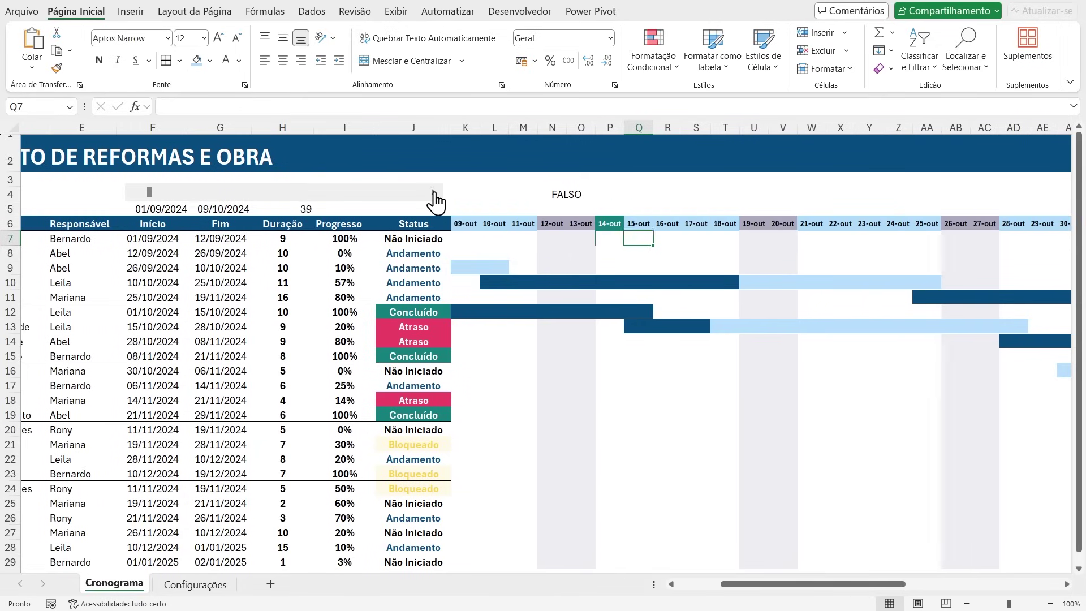
click(436, 195)
click(435, 195)
Step: Change the test formula in M4 to =E(K$6=HOJE();$C7<>""), locking the row of K6 and the column of C7
click(633, 195)
double_click(561, 194)
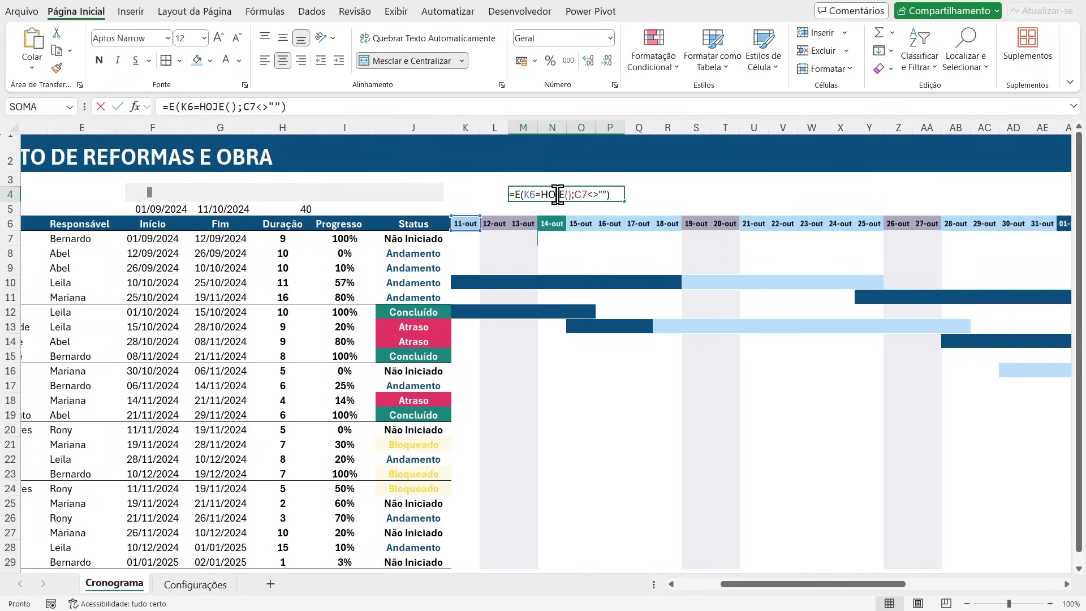
drag(531, 194, 534, 195)
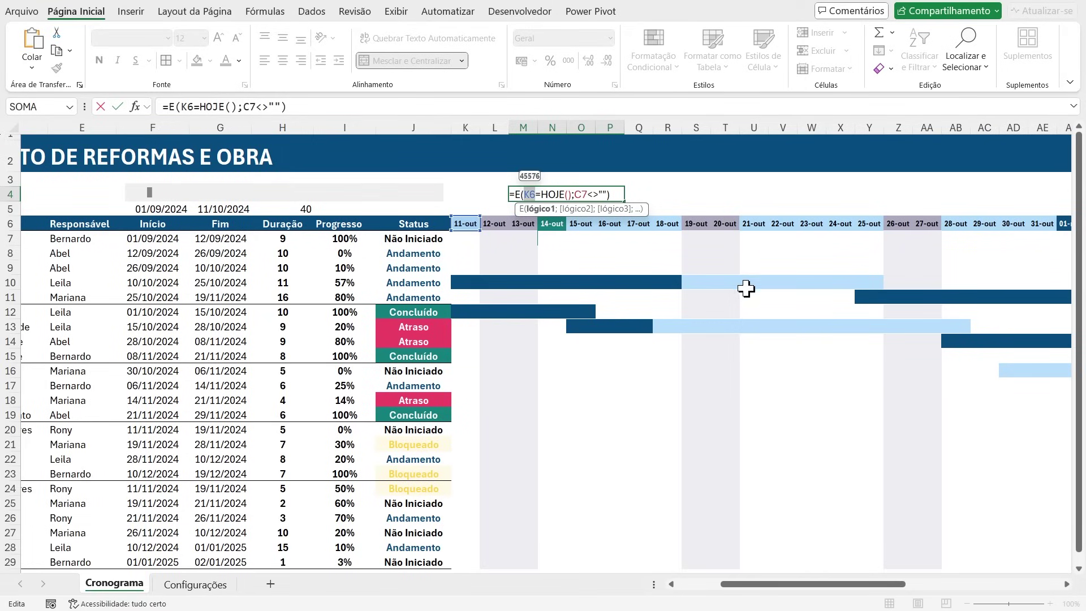
key(F4)
key(F4)
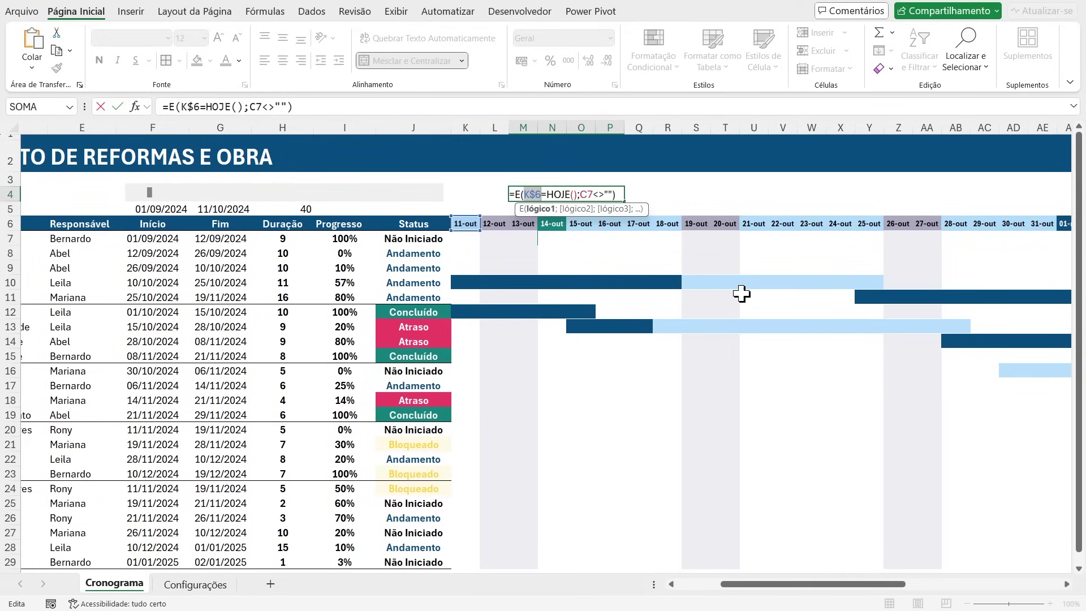
double_click(586, 194)
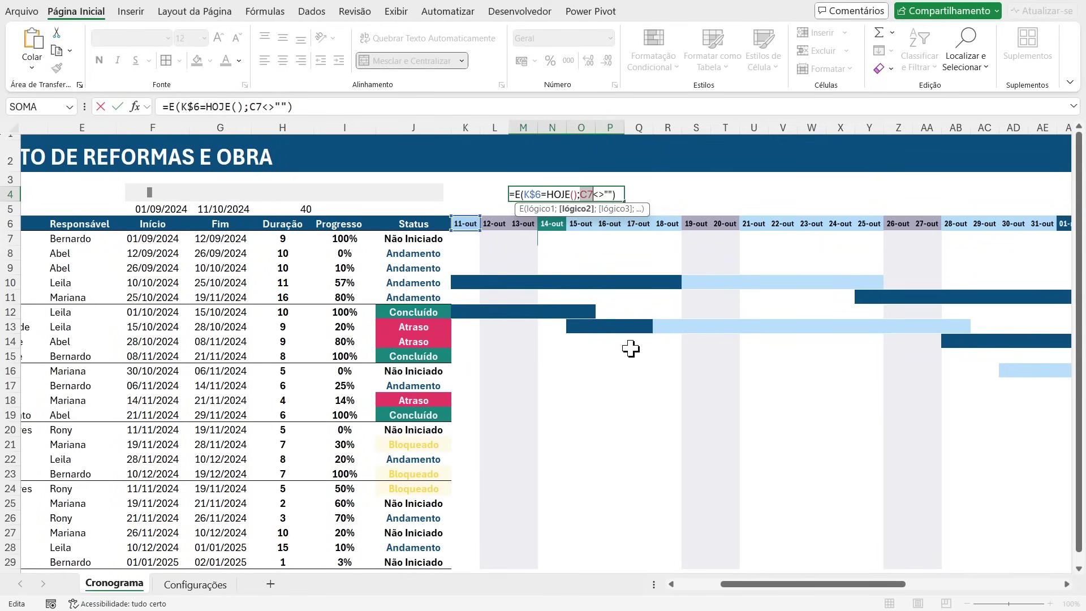
key(F4)
key(F4)
key(F4)
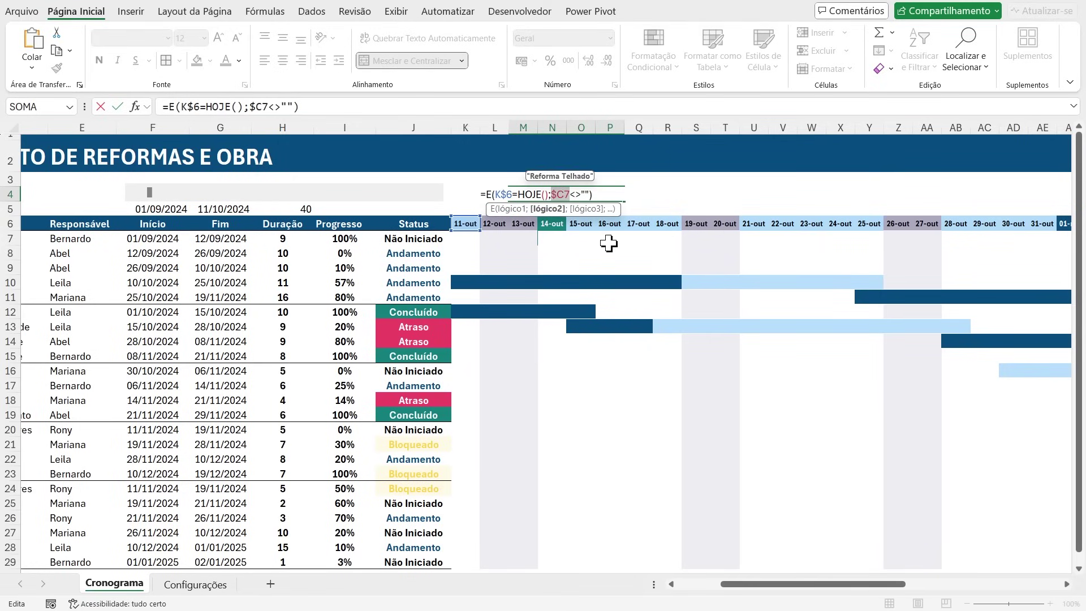
key(Return)
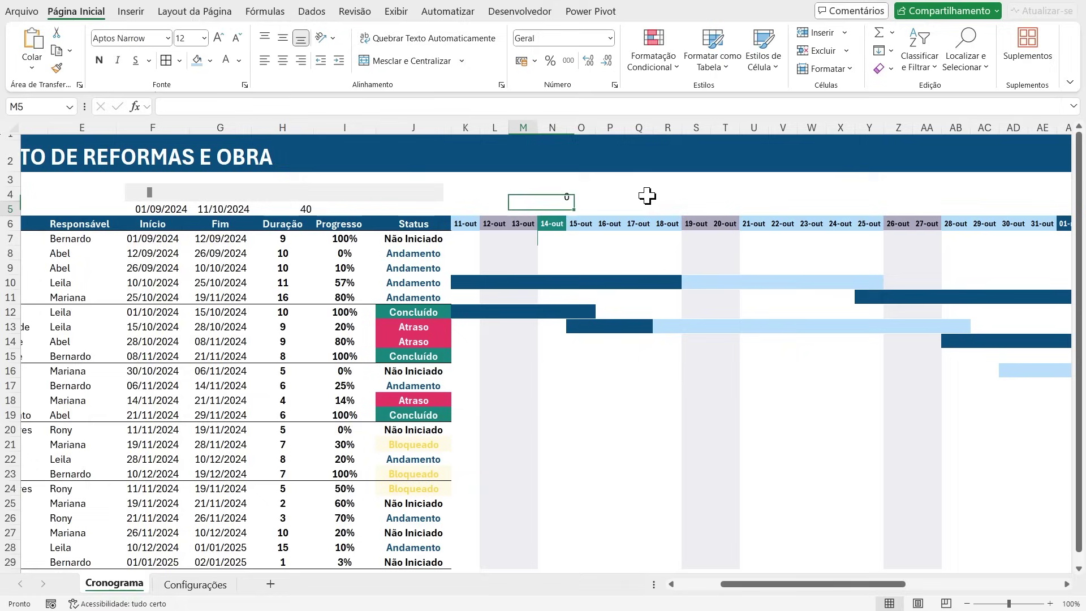
Step: Copy the text of M4's formula and open the conditional formatting rules for timeline columns K to AO from row 7 down
double_click(533, 194)
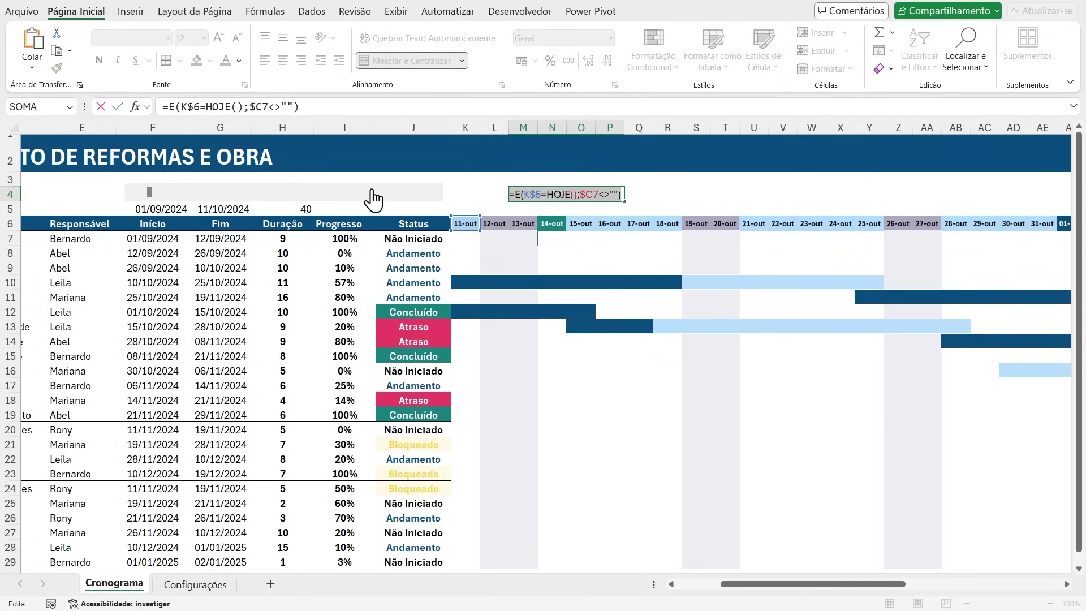
key(ctrl+Return)
drag(466, 238, 1023, 242)
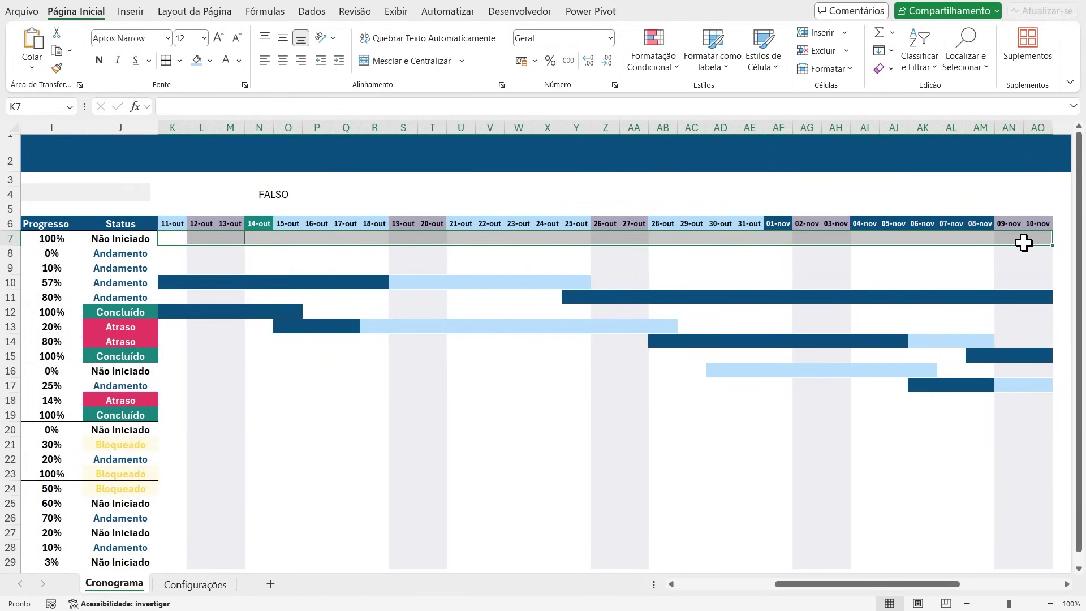
key(ctrl+shift+Down)
click(668, 73)
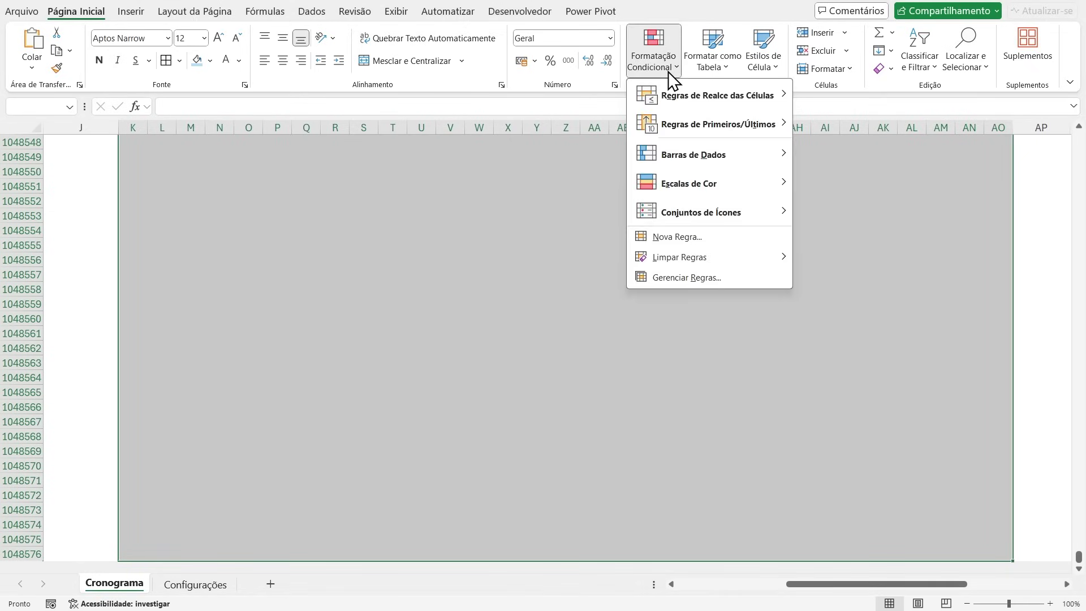
click(701, 277)
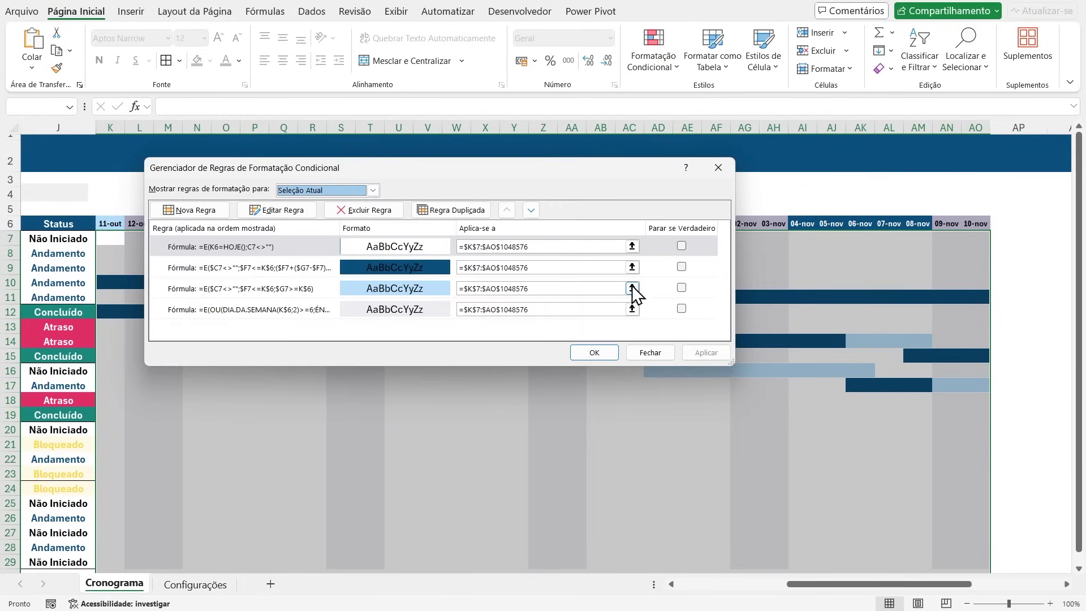
Step: Replace the formula of the green left-border rule with =E(K$6=HOJE();$C7<>"") and apply it to the timeline
click(247, 247)
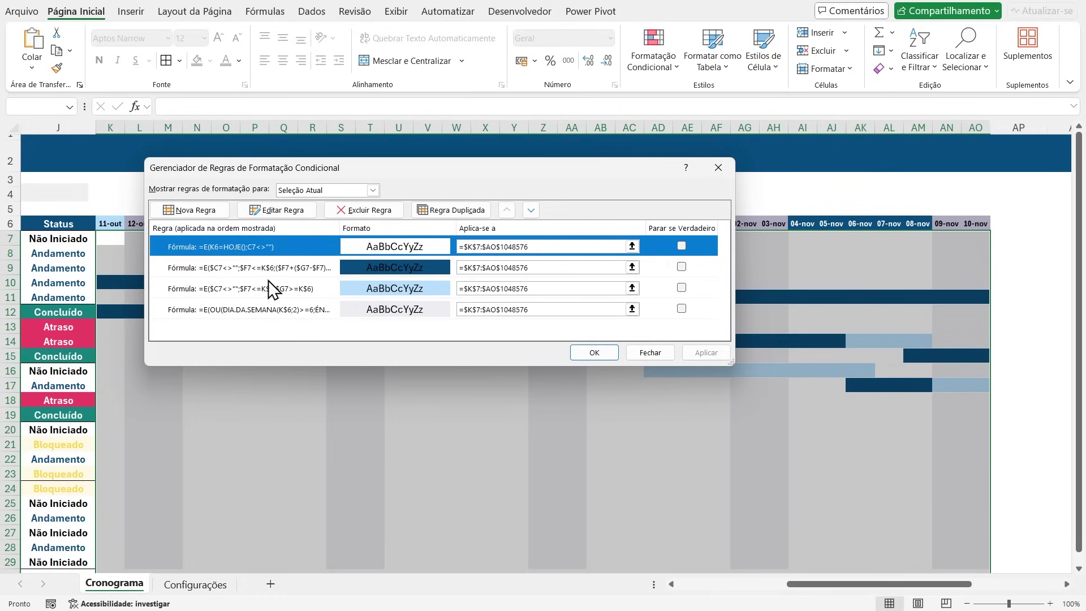
click(270, 209)
drag(389, 314, 76, 313)
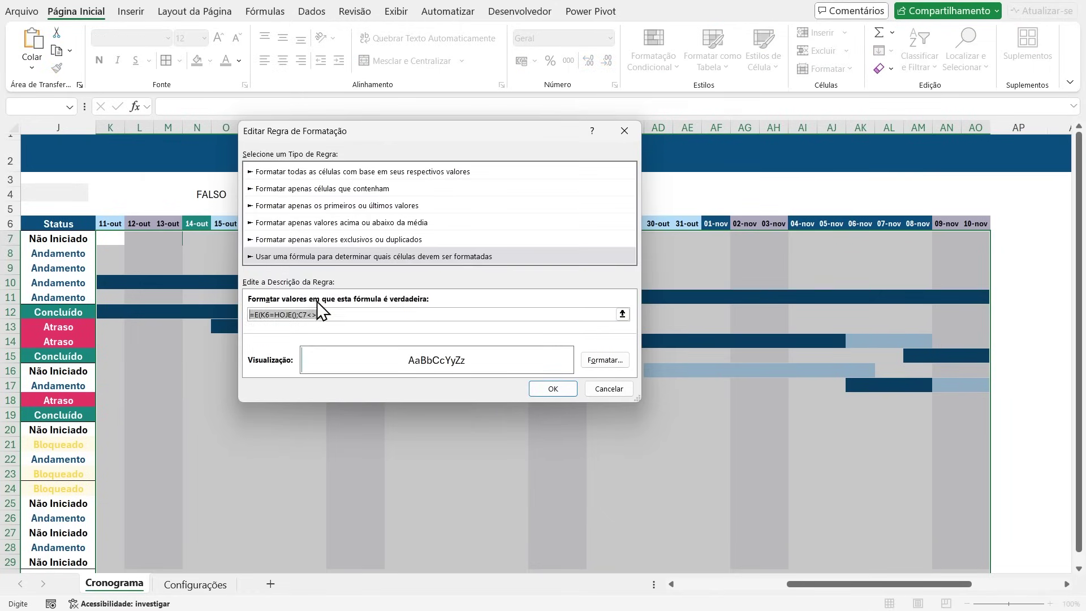
key(BackSpace)
text(=E(K$6=HOJE();$C7<>""))
click(561, 389)
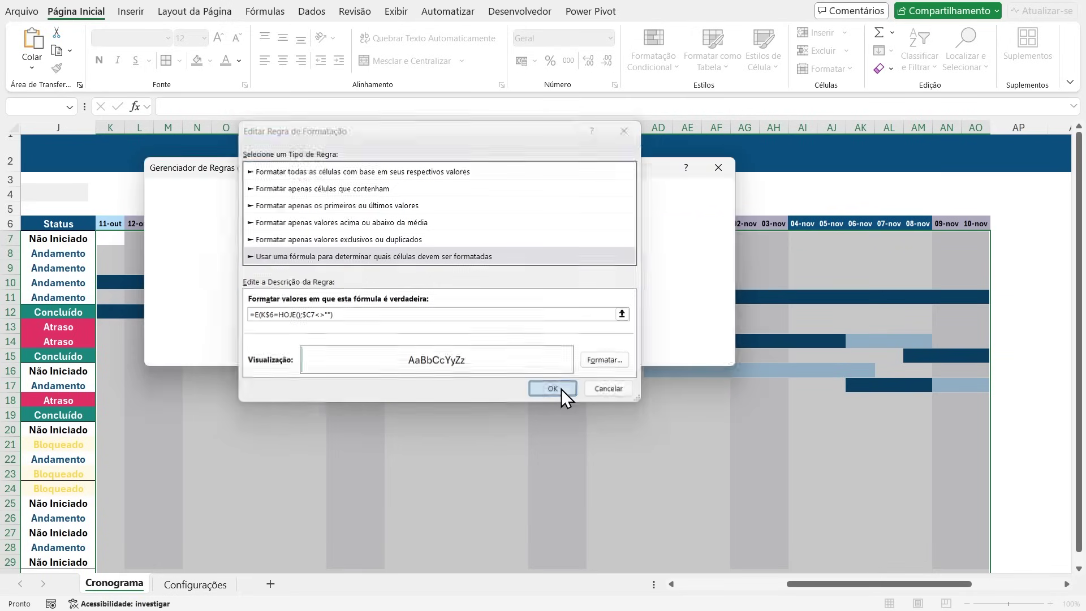
click(705, 352)
click(594, 352)
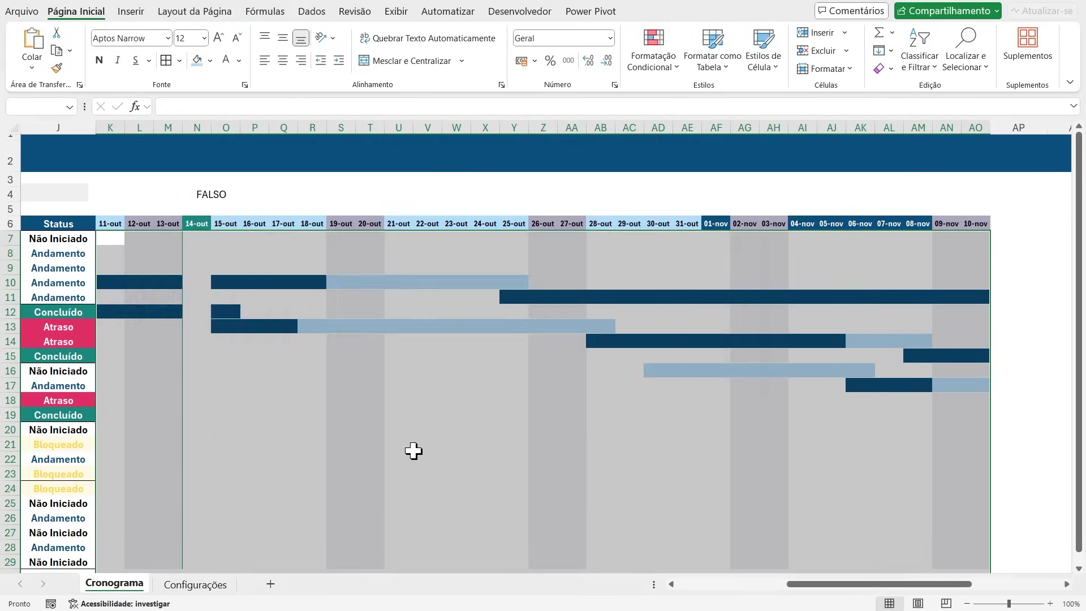
Step: Shift the timeline's start date back and forth, ending at 05-out, to check that the today line follows its date
drag(883, 583, 763, 582)
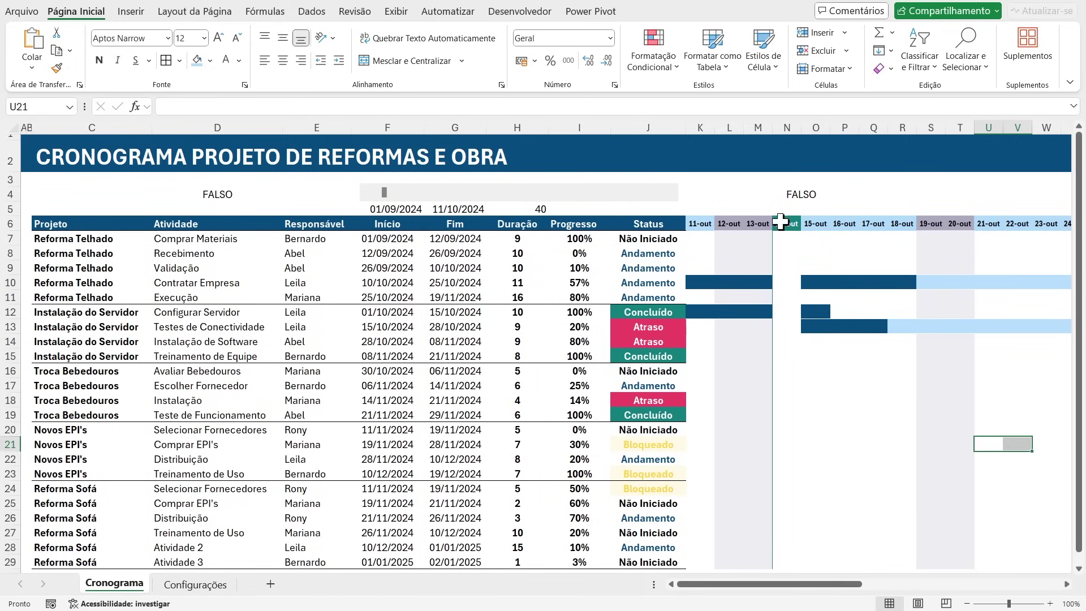
click(365, 193)
click(365, 193)
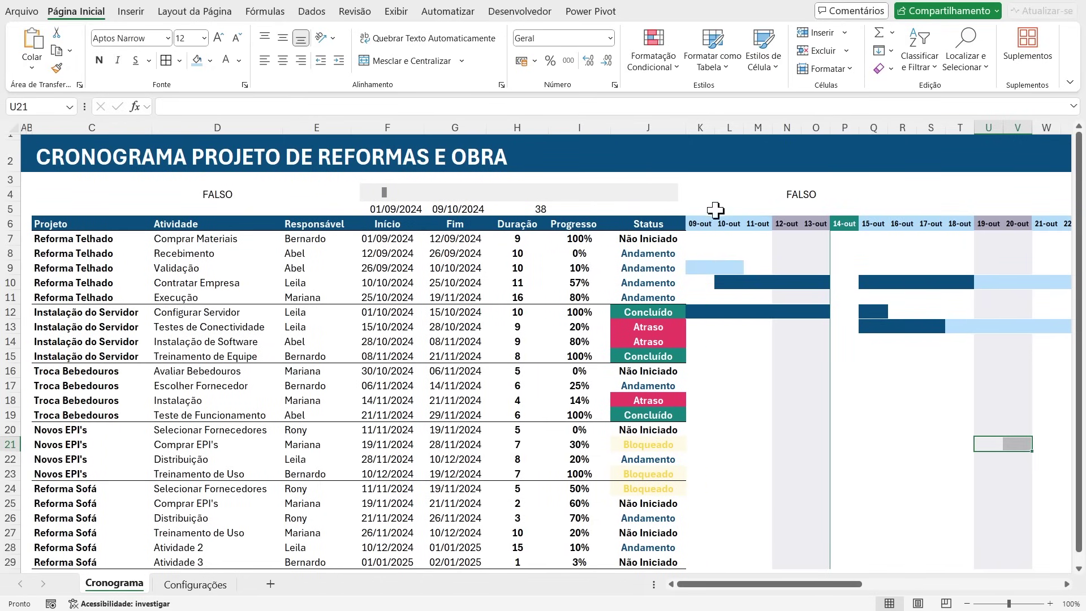
click(371, 192)
click(371, 192)
click(370, 192)
click(370, 192)
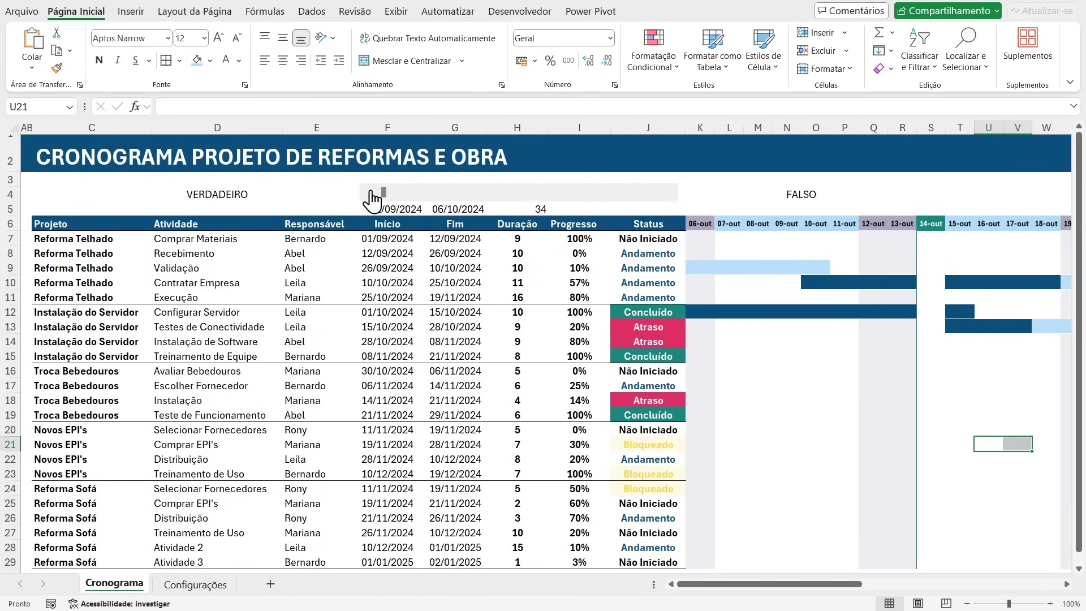
click(370, 192)
mouse_move(776, 586)
mouse_down()
mouse_move(815, 587)
mouse_move(794, 588)
mouse_up()
click(576, 195)
click(575, 195)
click(575, 195)
click(575, 195)
click(575, 195)
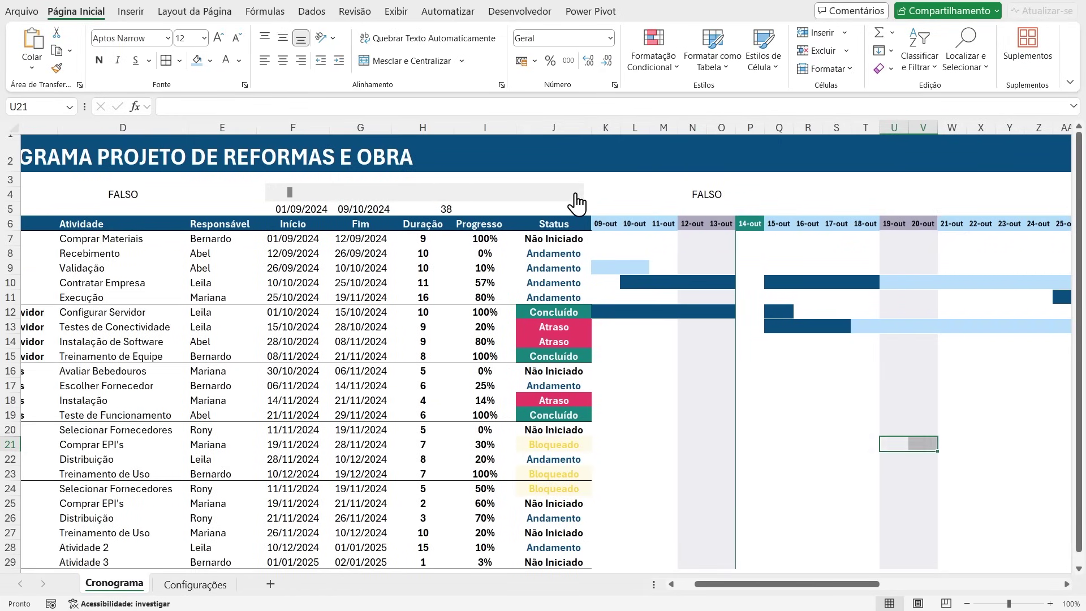
click(576, 195)
click(273, 197)
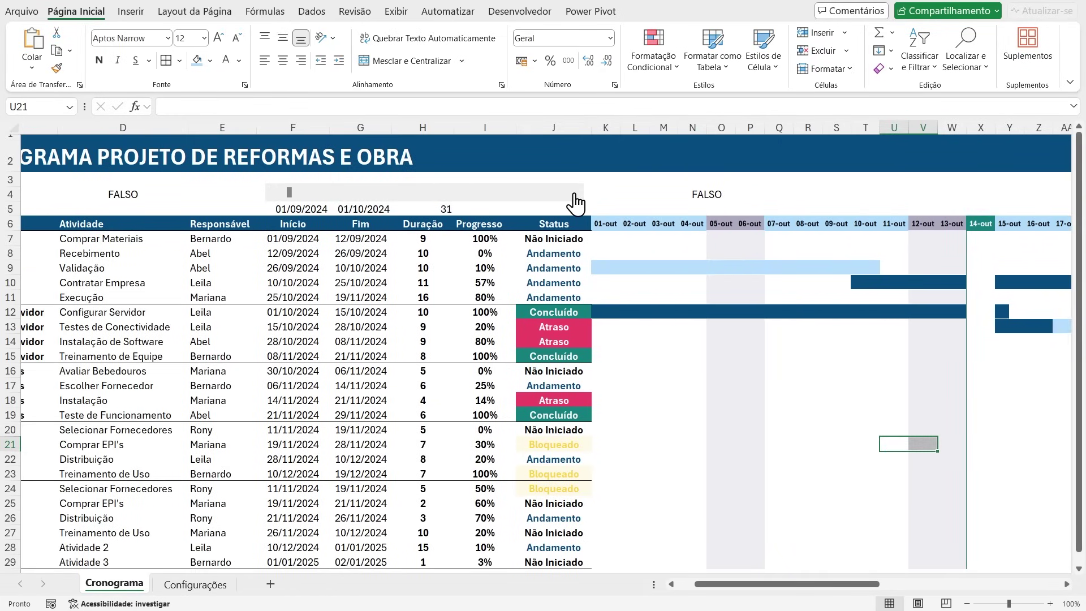
click(576, 195)
click(576, 195)
click(576, 195)
click(576, 195)
click(814, 193)
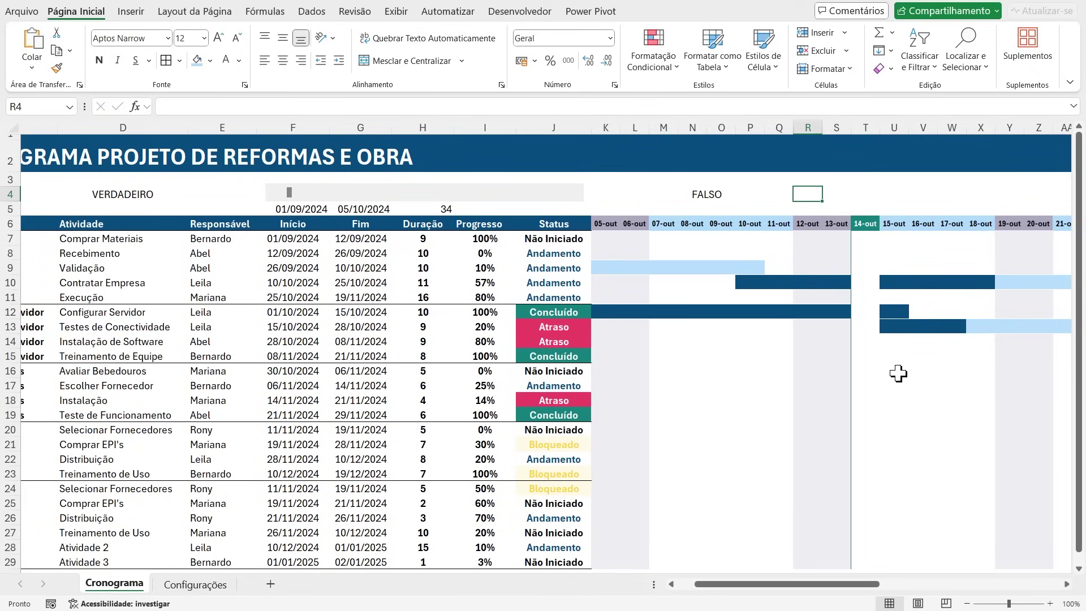
Step: Examine the timeline cells and header date in the 14-out column
drag(865, 253, 860, 371)
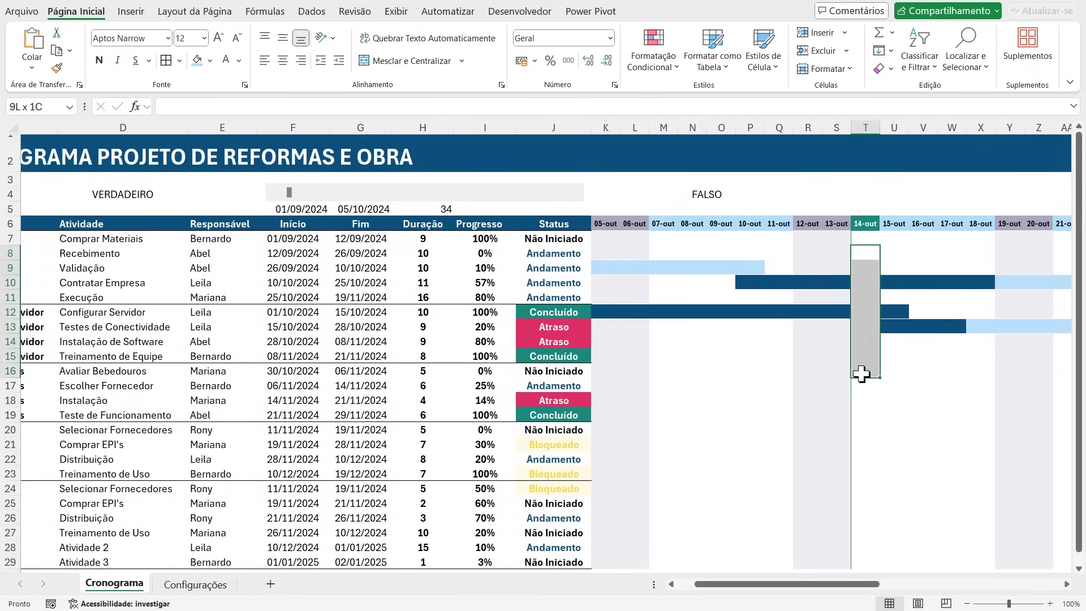
click(865, 224)
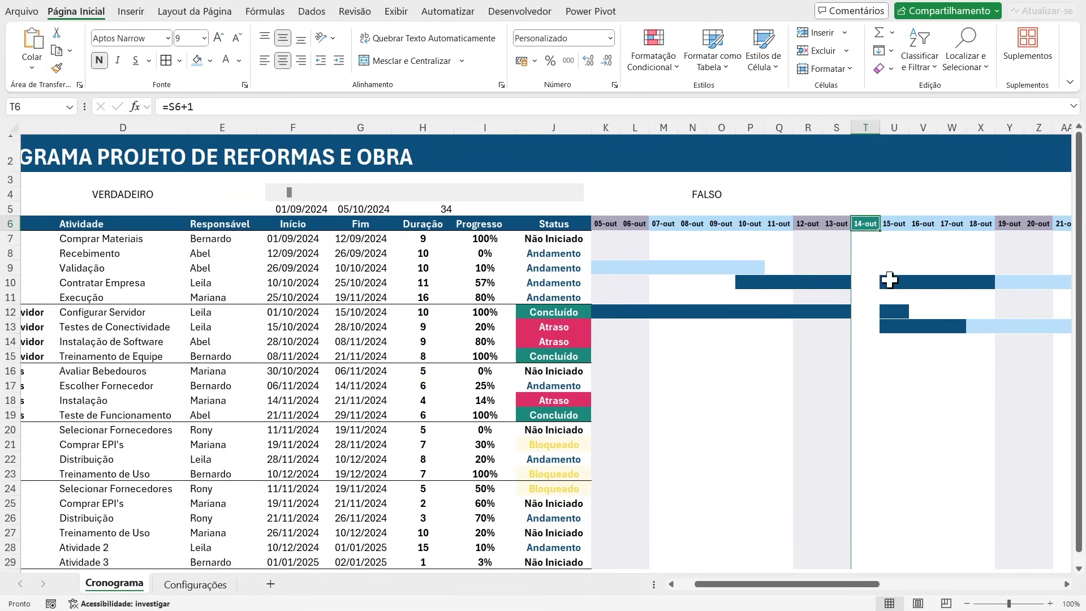
drag(854, 584, 921, 588)
Step: Select timeline columns K to AO from row 7 down and open the management of their conditional formatting rules
click(235, 244)
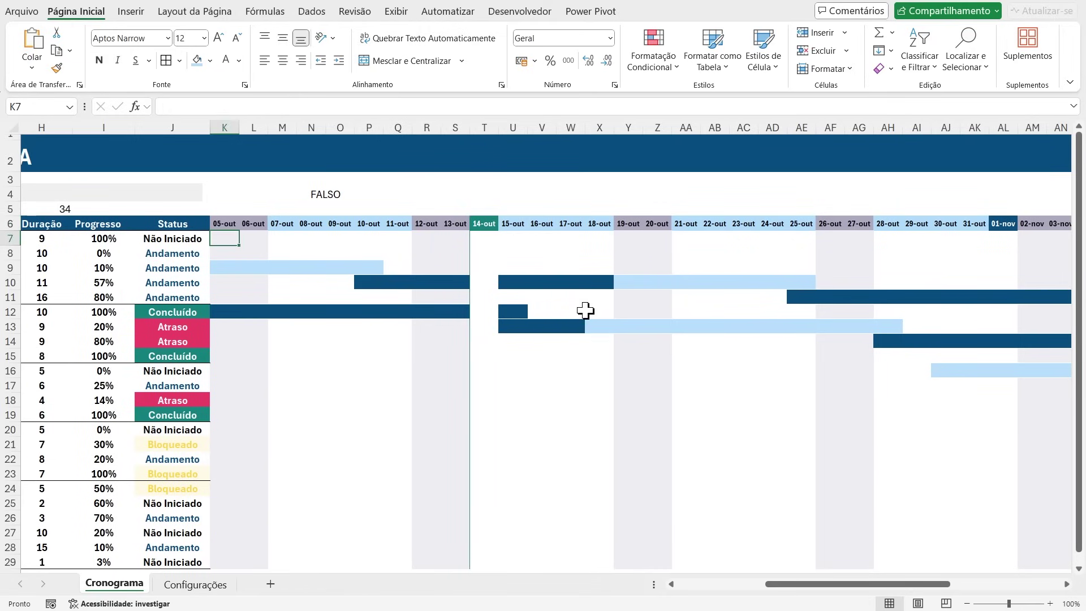
key(Up)
key(Down)
key(Left)
key(Right)
key(shift+Right)
key(ctrl+shift+Right)
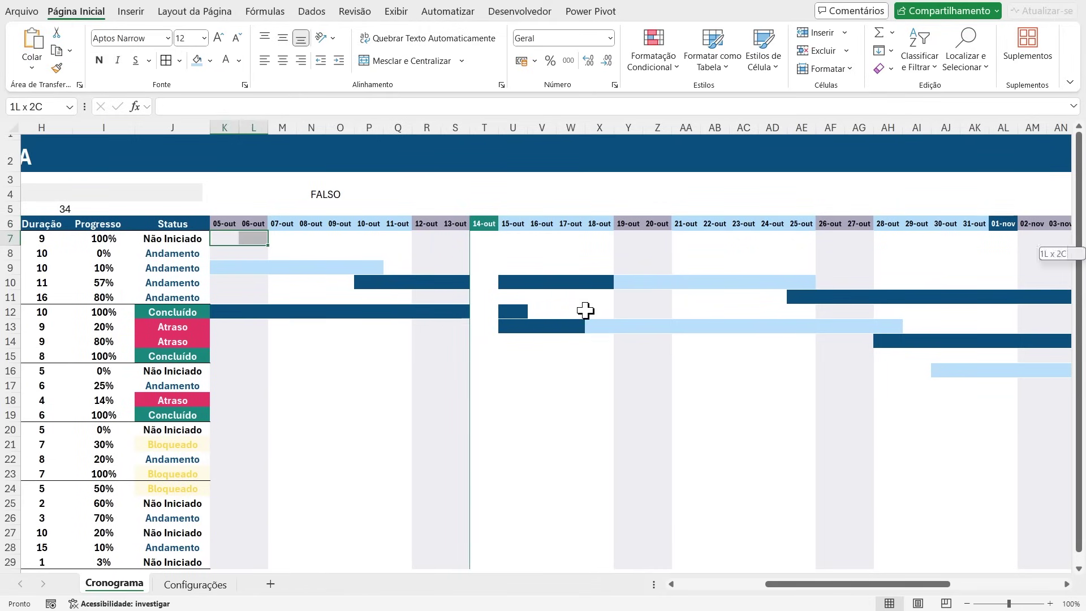
key(Left)
key(Right)
key(shift+Right)
key(shift+Right)
key(shift+Right)
key(shift+Right)
key(shift+Right)
key(shift+Right)
key(shift+Right)
key(shift+Right)
key(shift+Right)
key(shift+Right)
key(shift+Right)
key(shift+Right)
key(shift+Right)
key(shift+Right)
key(shift+Right)
key(shift+Right)
key(shift+Right)
key(shift+Right)
key(shift+Right)
key(shift+Right)
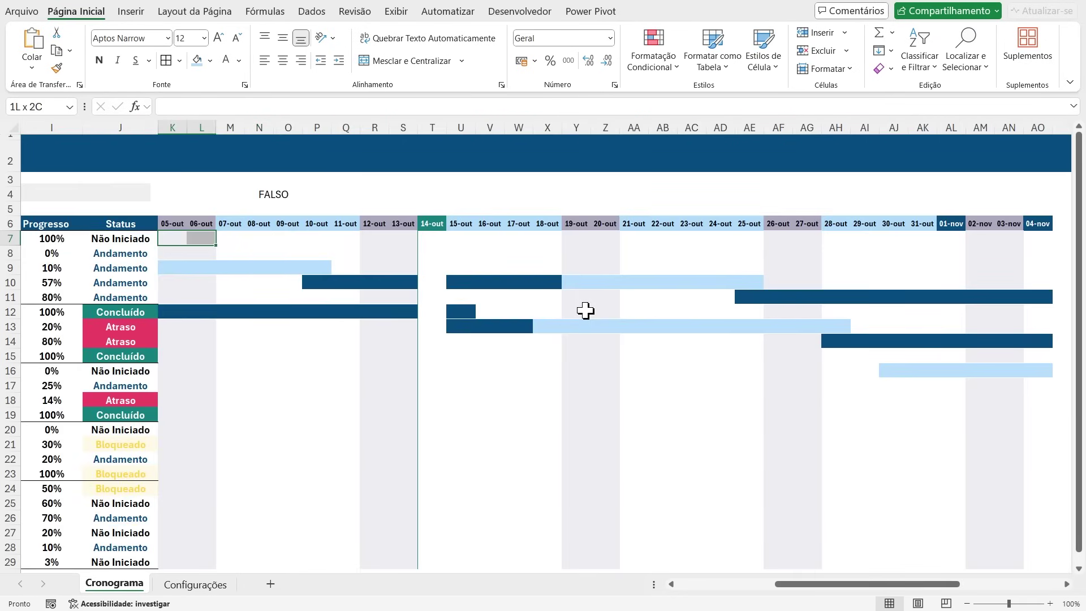
key(shift+Right)
key(shift+Right)
key(shift+Right)
key(shift+Right)
key(shift+Right)
key(shift+Right)
key(shift+Right)
key(shift+Right)
key(shift+Right)
key(shift+Right)
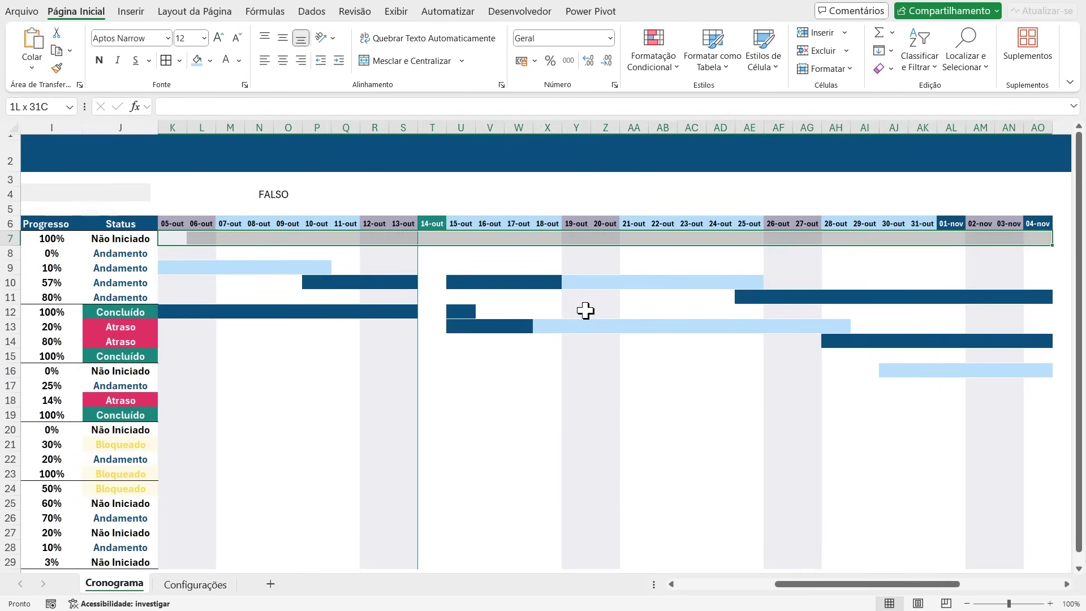
key(ctrl+shift+Down)
click(650, 61)
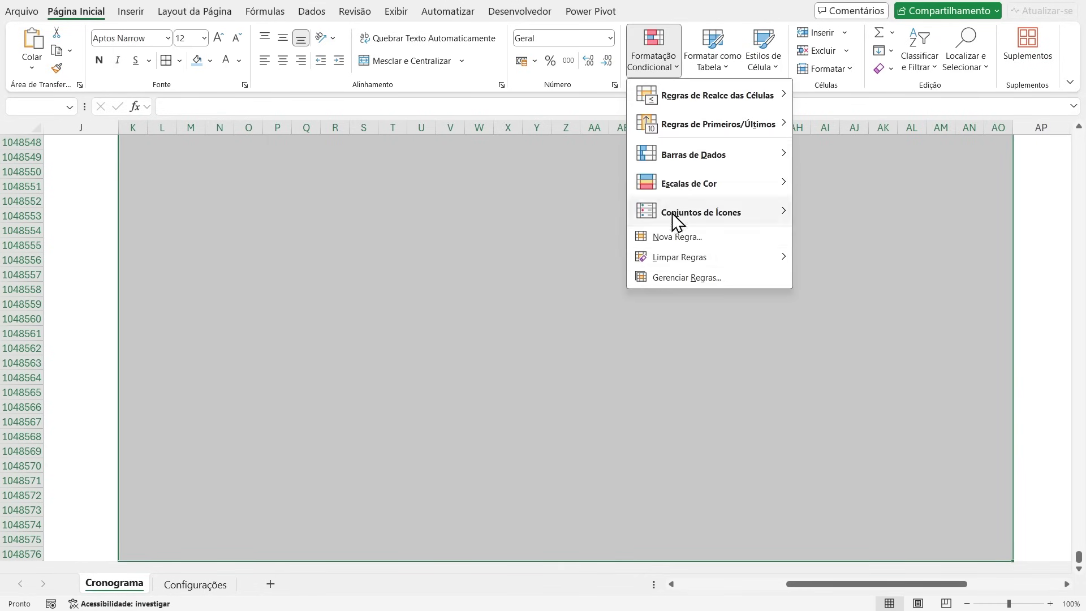
click(673, 274)
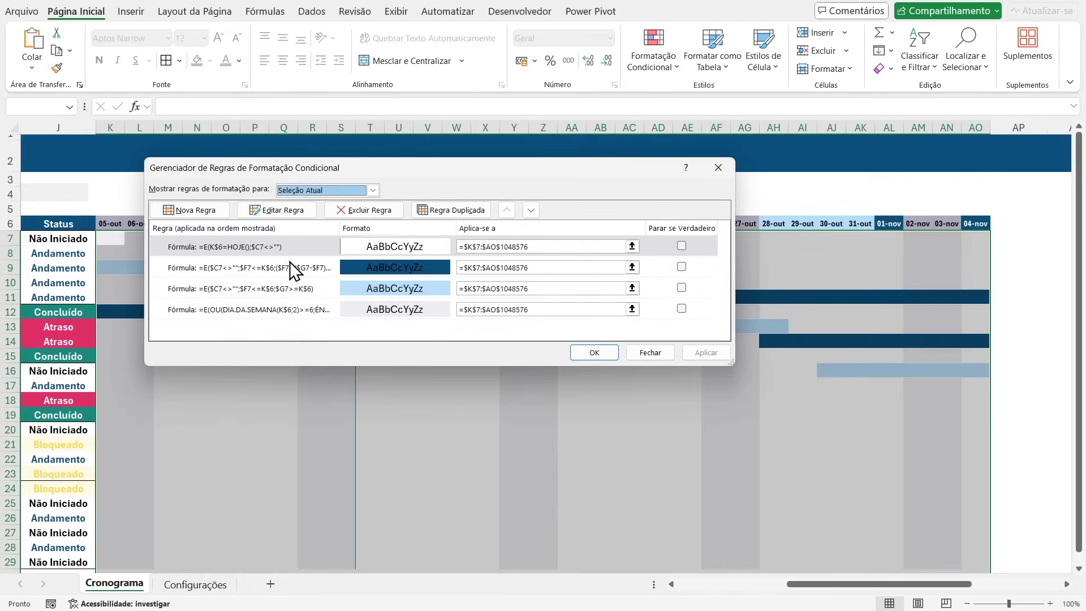
Step: Move the today-line rule =E(K$6=HOJE();$C7<>"") below the other three timeline rules
click(255, 249)
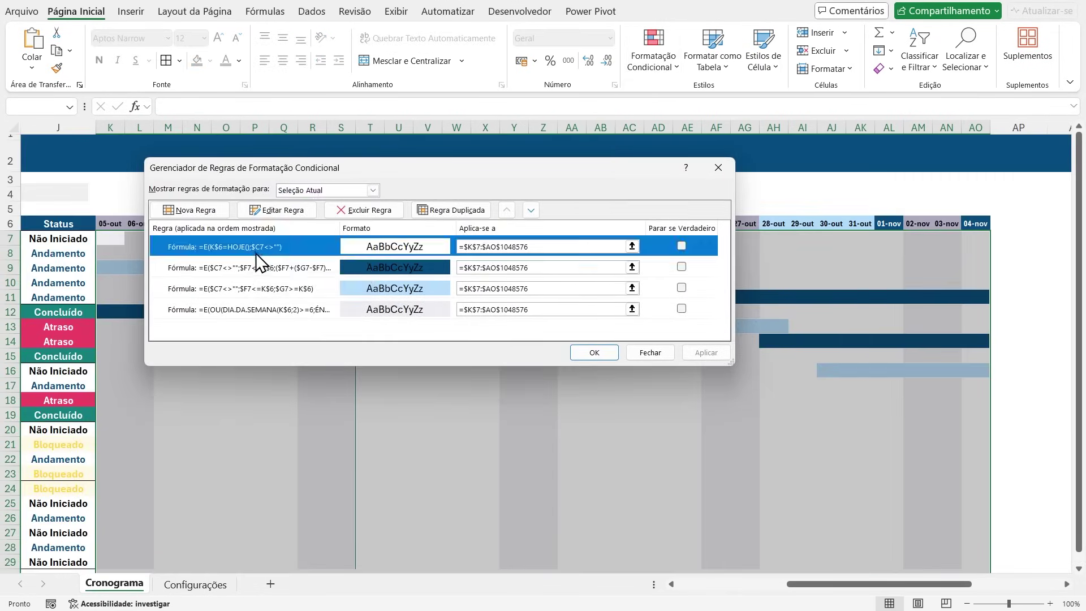
click(531, 215)
click(531, 214)
click(530, 215)
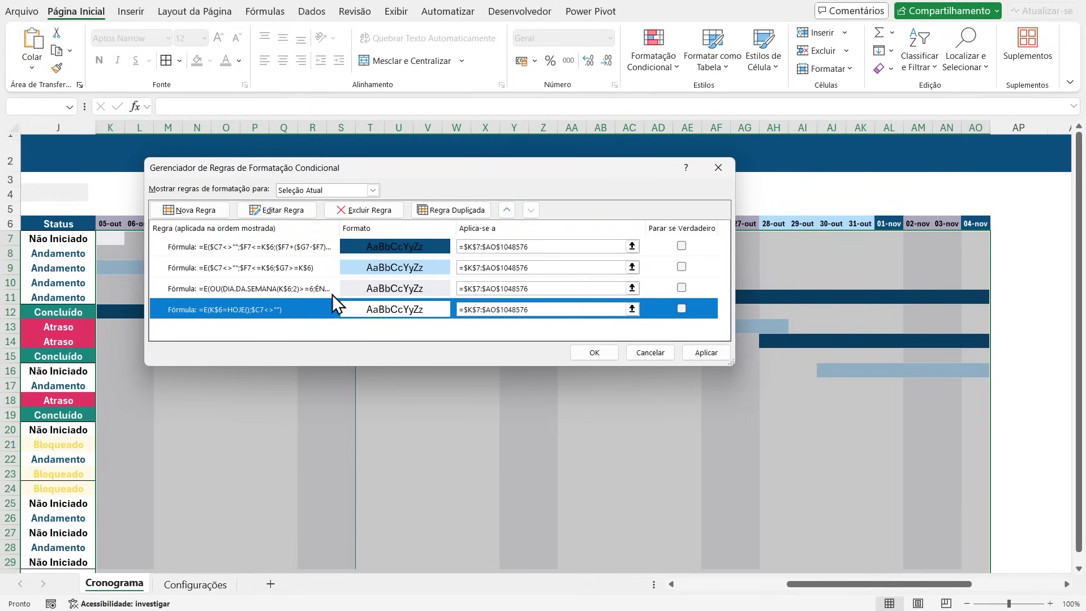
Step: Move the grey weekend rule based on DIA.DA.SEMANA to first place in the rule order and apply the new order
click(288, 289)
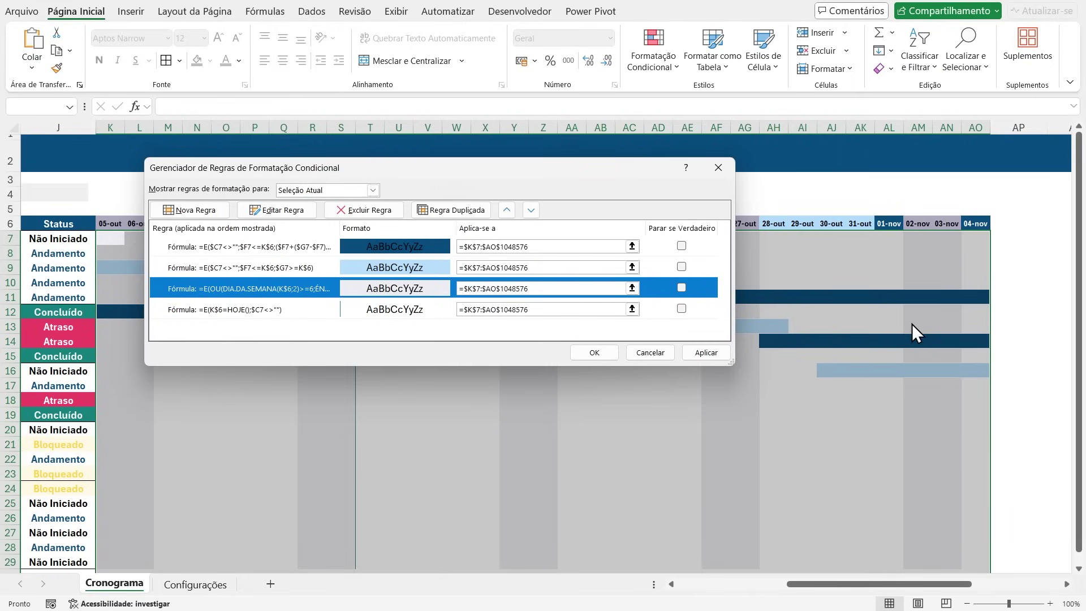
click(255, 247)
click(256, 268)
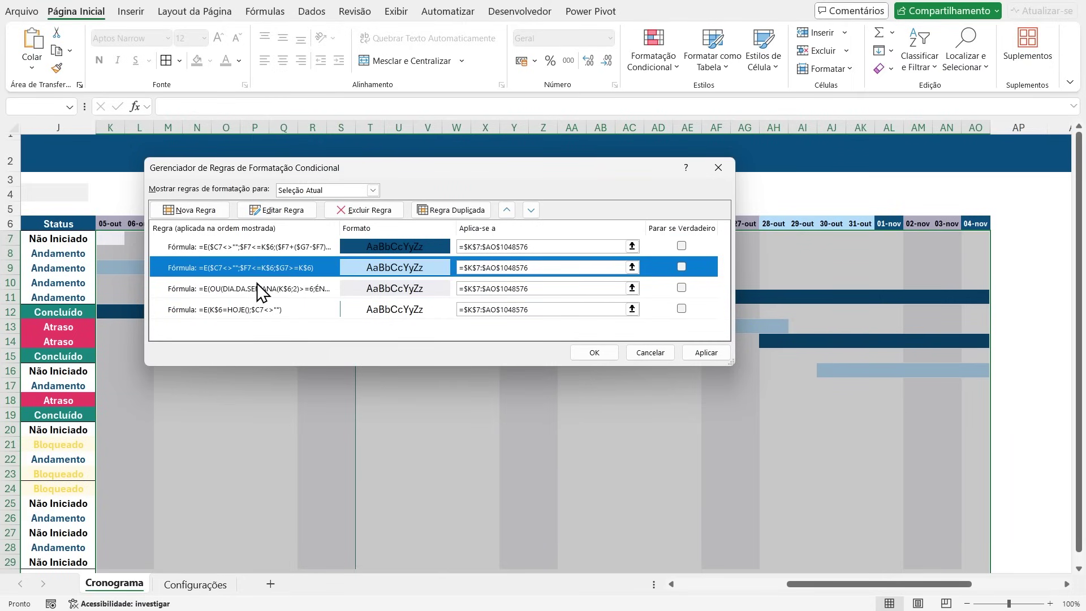
click(259, 288)
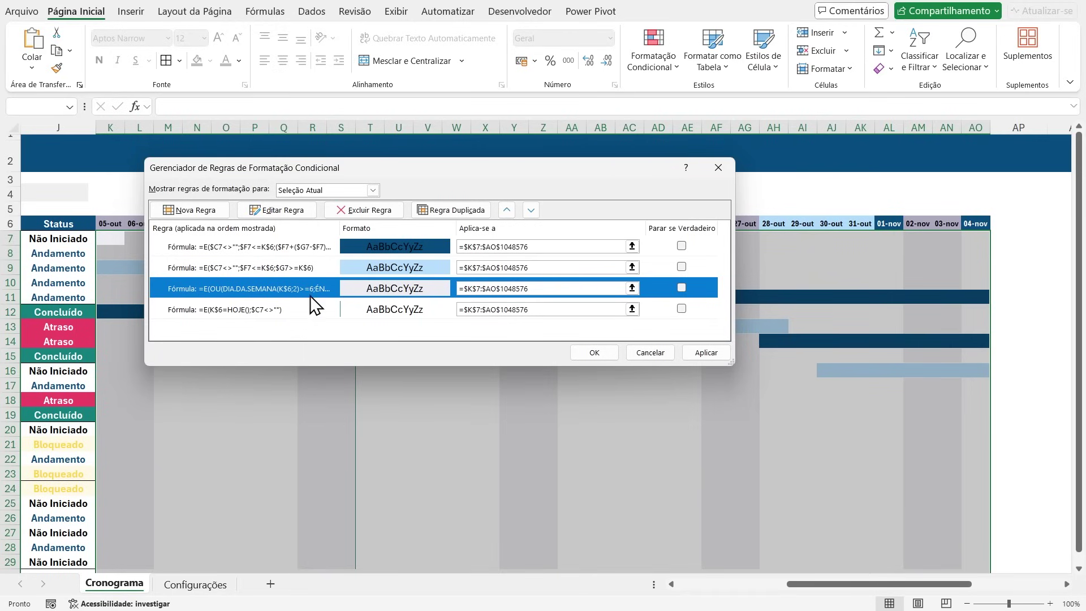
click(507, 210)
click(507, 210)
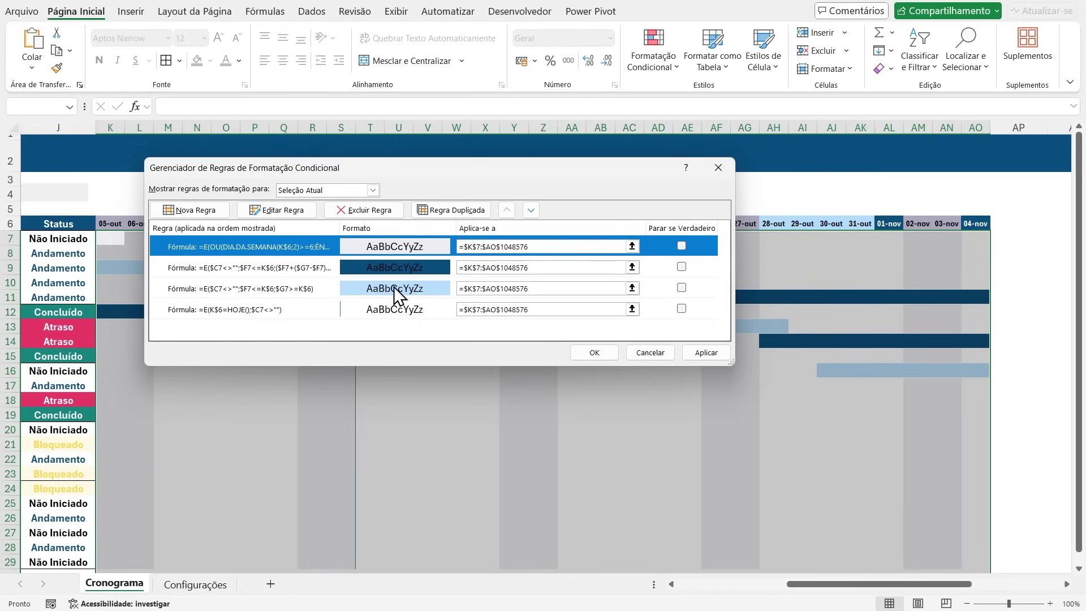
click(705, 352)
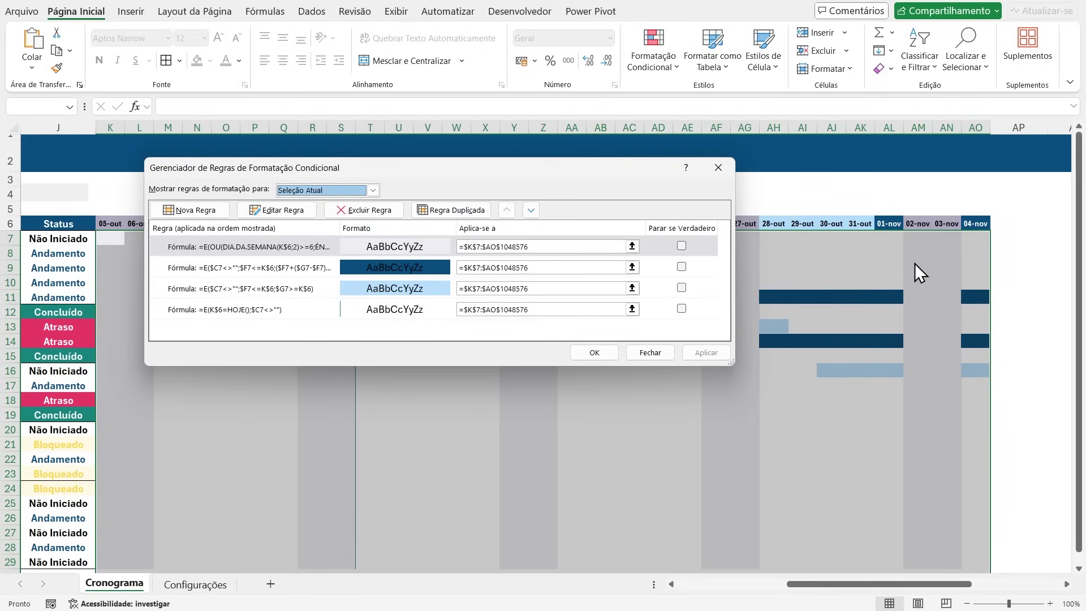
Step: Review the formulas and order of the weekend, progress, duration and today-line rules against the Gantt bars
click(231, 251)
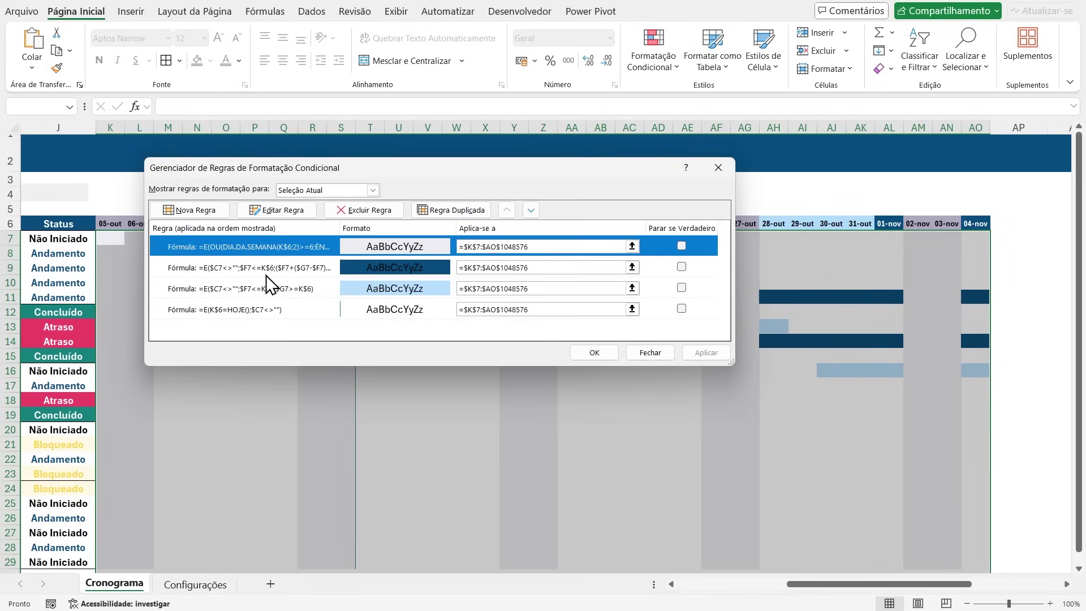
click(282, 310)
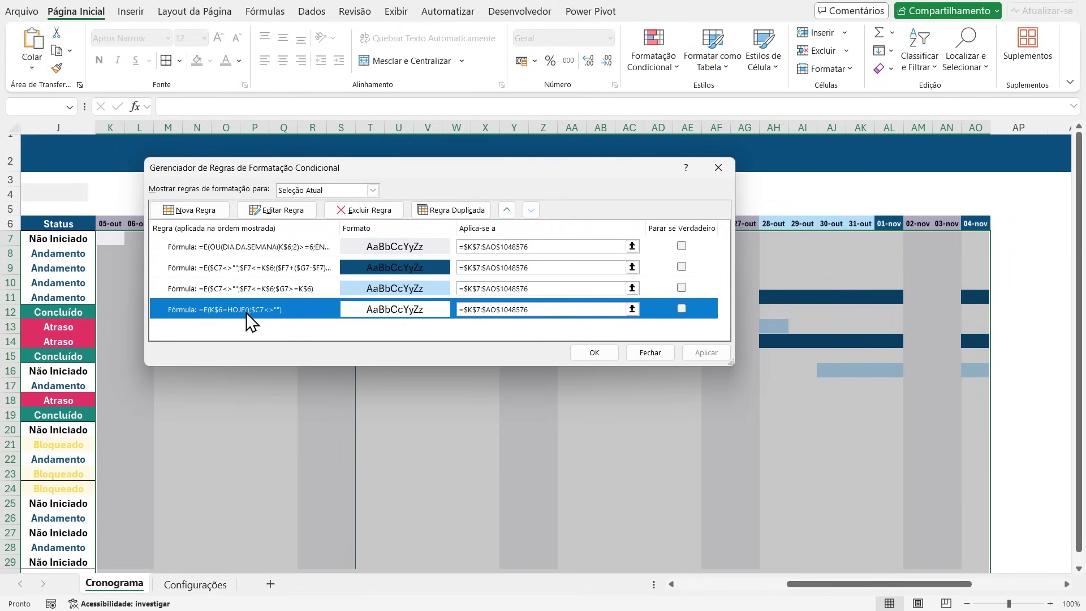
click(280, 292)
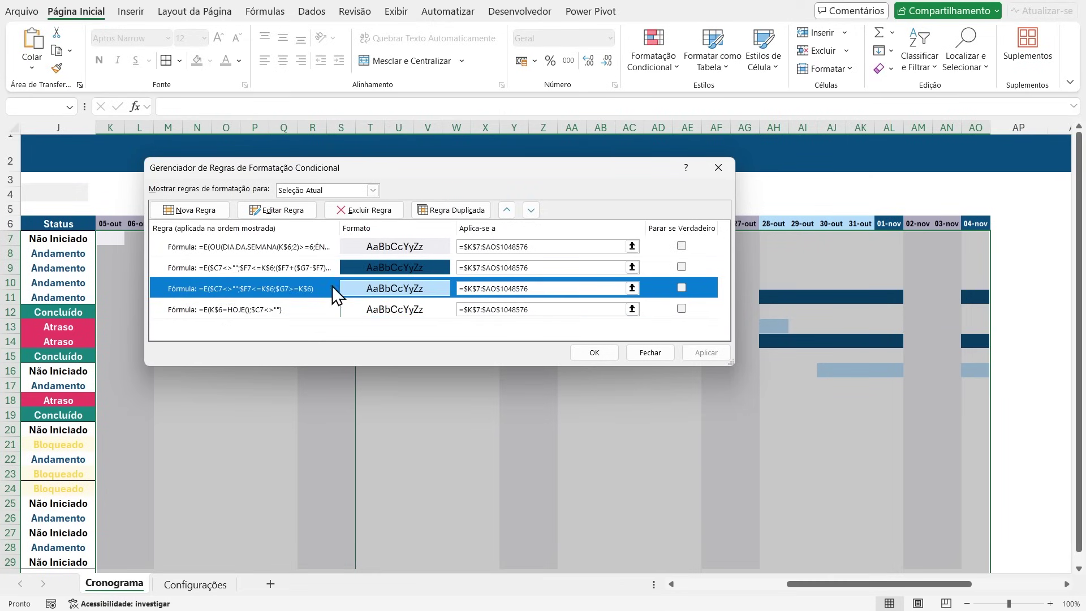
drag(573, 170, 985, 313)
drag(712, 302, 507, 304)
click(448, 377)
drag(600, 308, 406, 249)
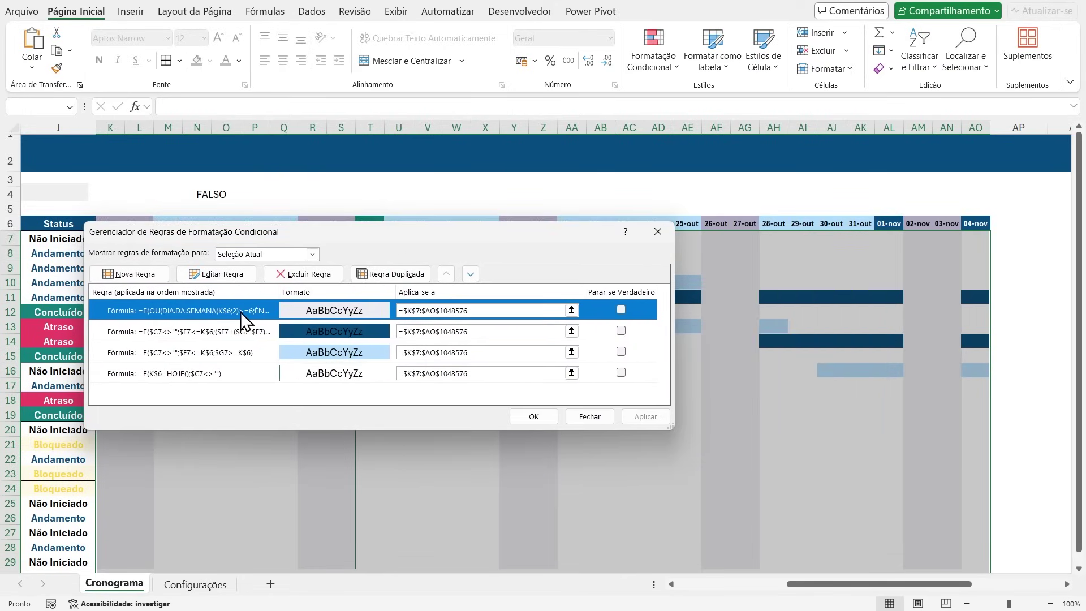
Step: Move the grey weekend rule below the two activity-bar rules, apply the new order and close the rules manager
click(469, 274)
click(470, 275)
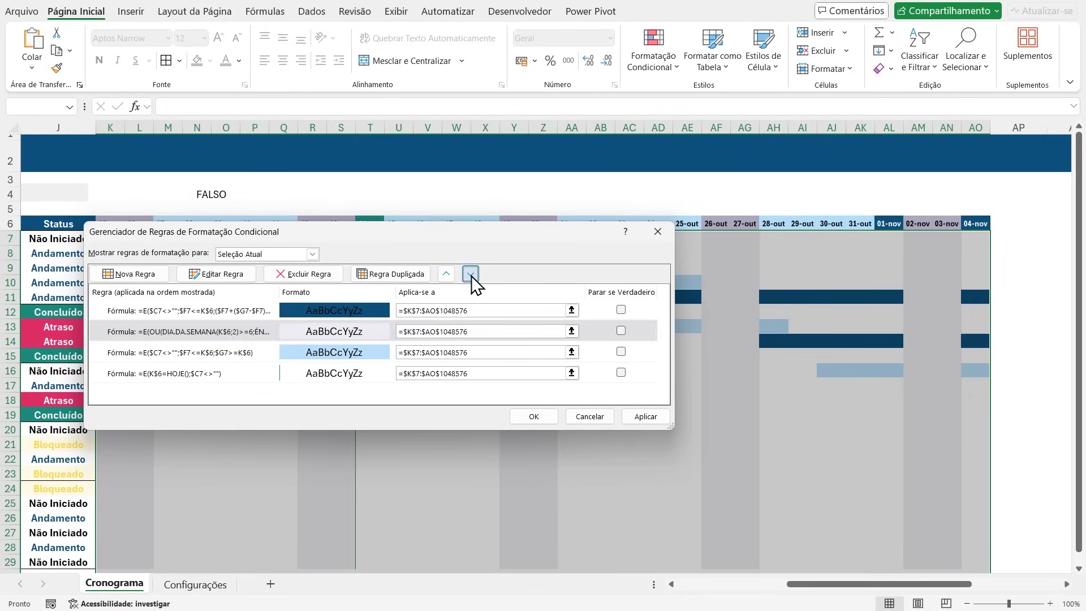
click(642, 416)
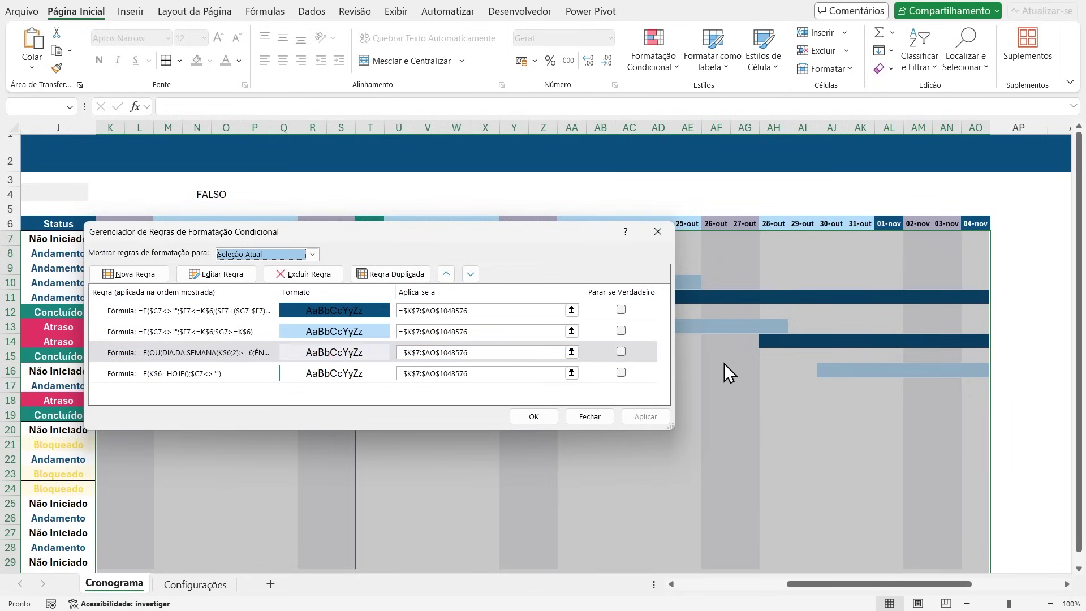
drag(555, 240, 538, 401)
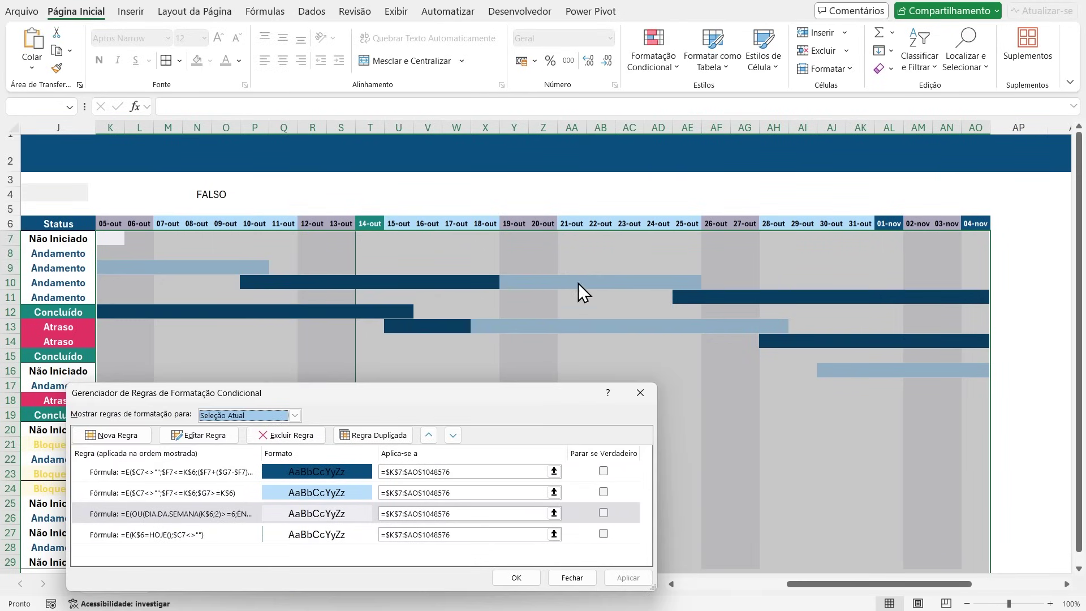
drag(368, 398, 401, 230)
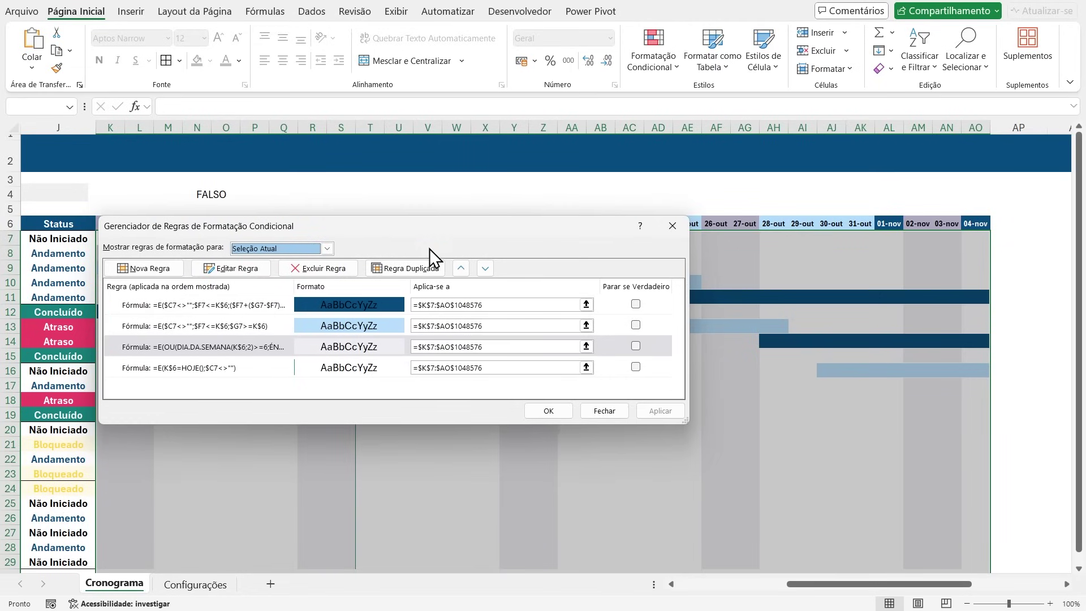
click(540, 412)
click(456, 412)
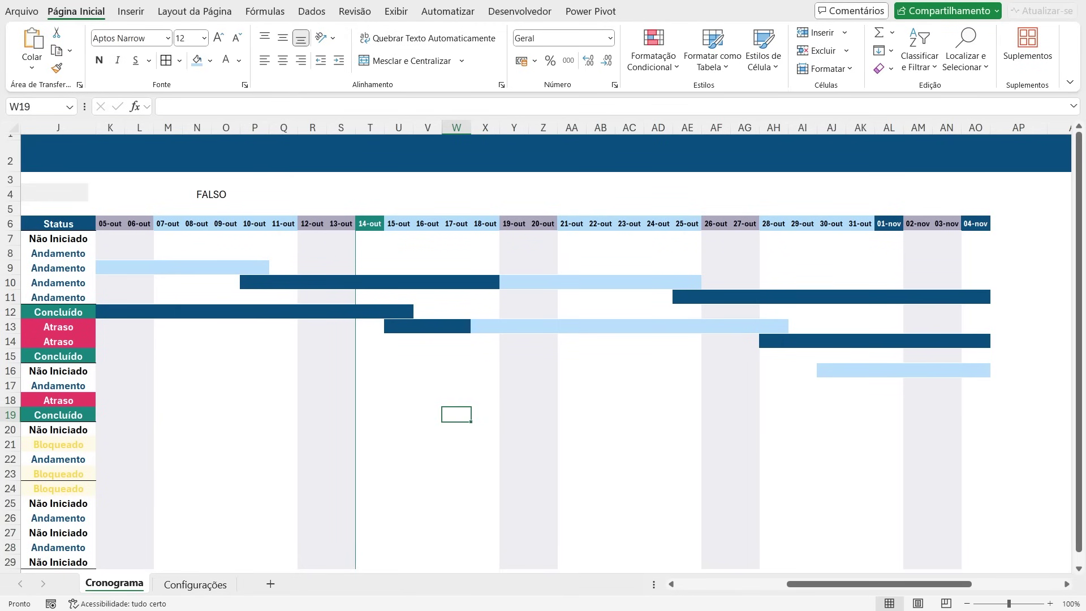
Step: Examine the row 12 bar on the timeline and the Concluído, Andamento, Atraso and Bloqueado entries in the Status column
drag(835, 586, 816, 599)
drag(184, 313, 481, 315)
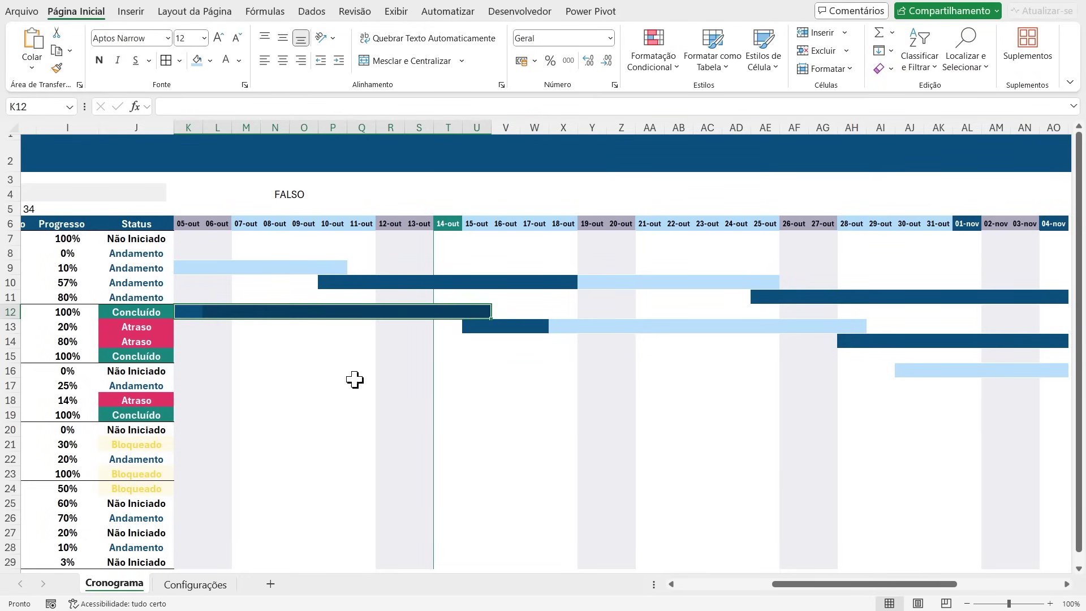
click(140, 310)
click(144, 296)
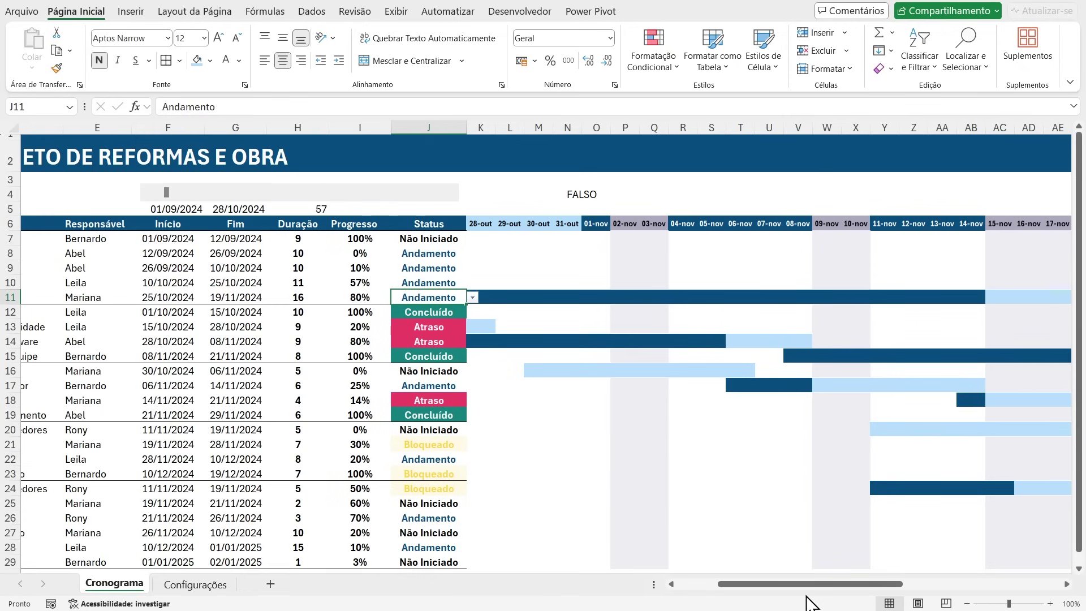
mouse_move(785, 588)
mouse_down()
mouse_move(817, 587)
mouse_move(783, 603)
mouse_up()
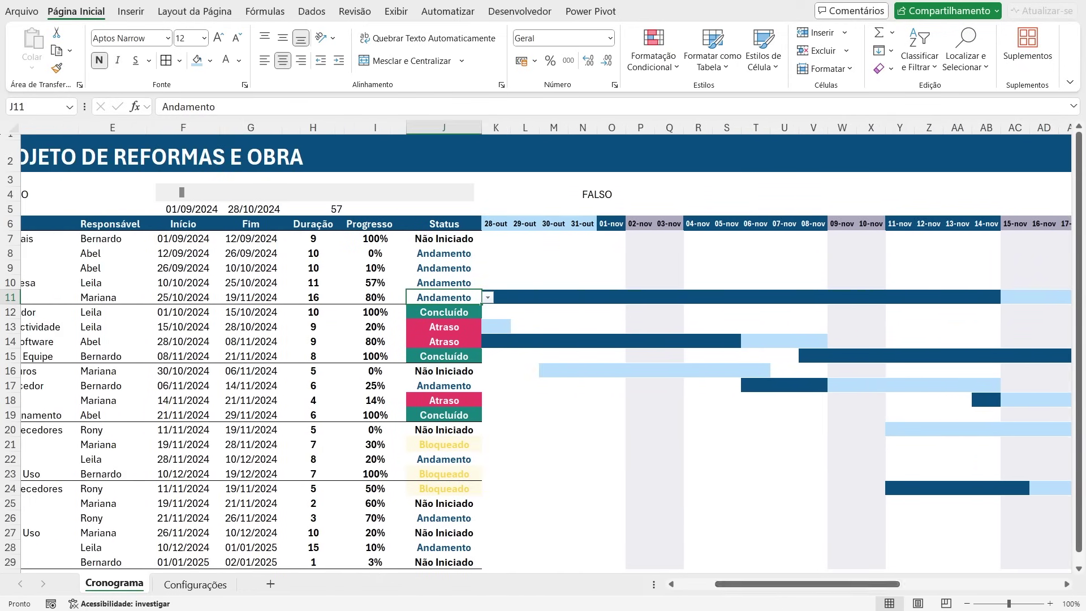
click(454, 327)
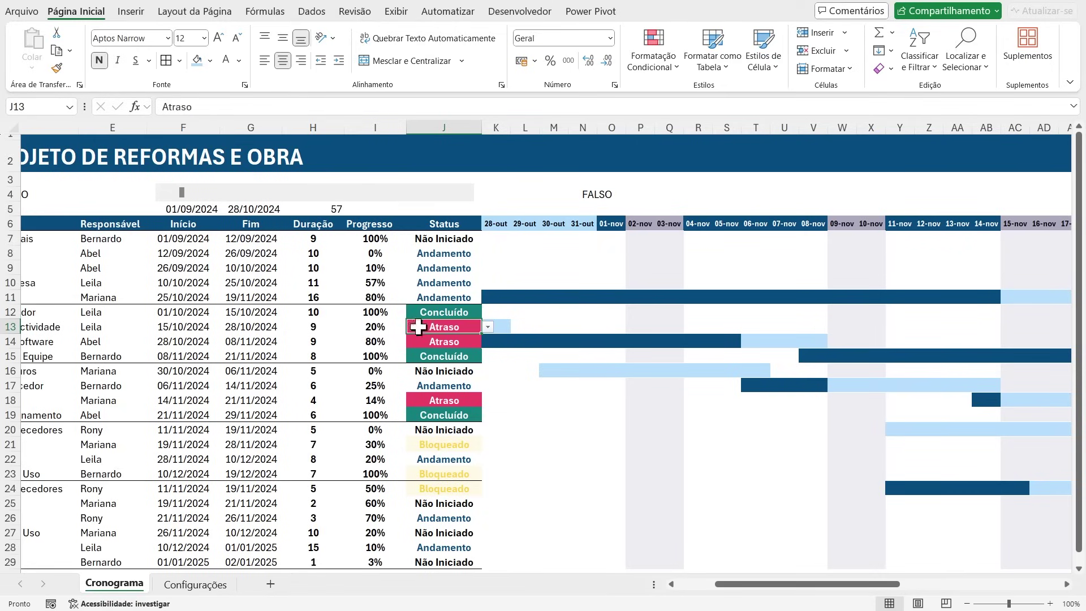
click(455, 445)
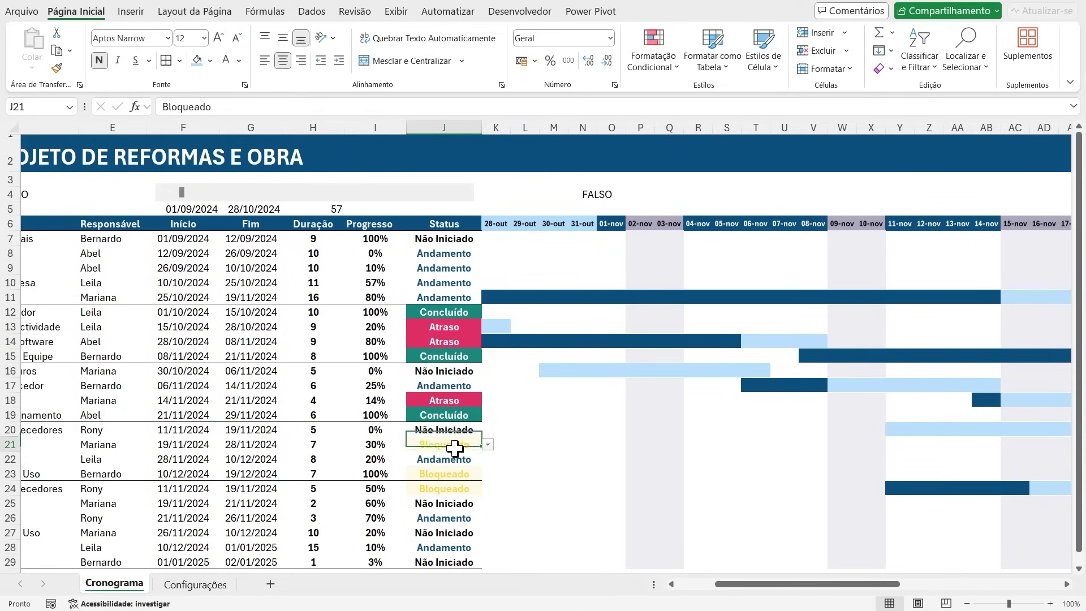
click(454, 328)
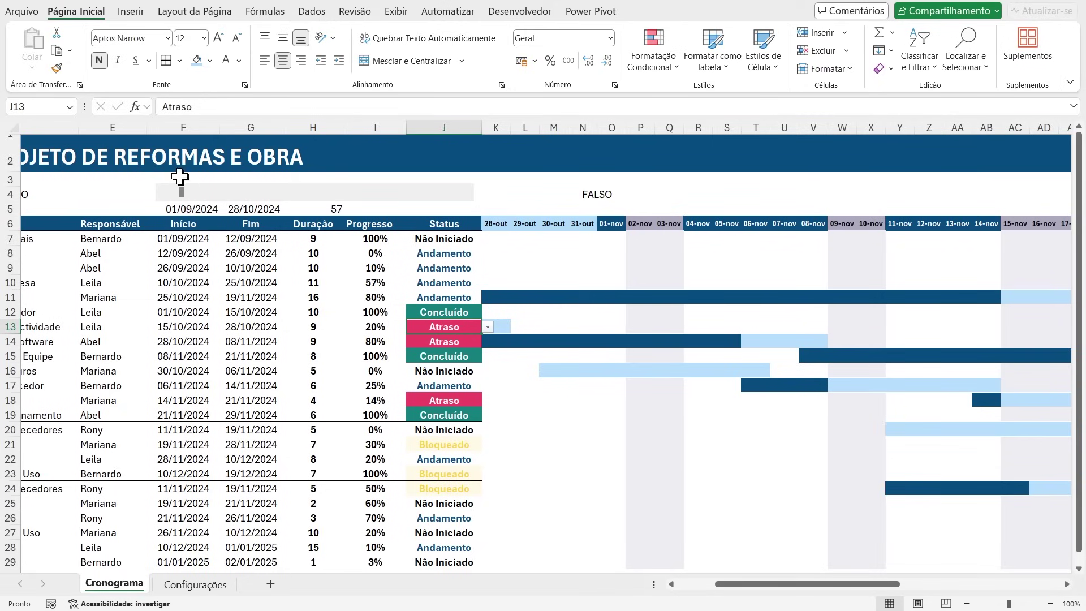
Step: Shift the timeline's start date back to 12/10/2024 and select the Gantt bar of the delayed activity in row 13
click(169, 198)
click(168, 193)
click(168, 193)
click(168, 193)
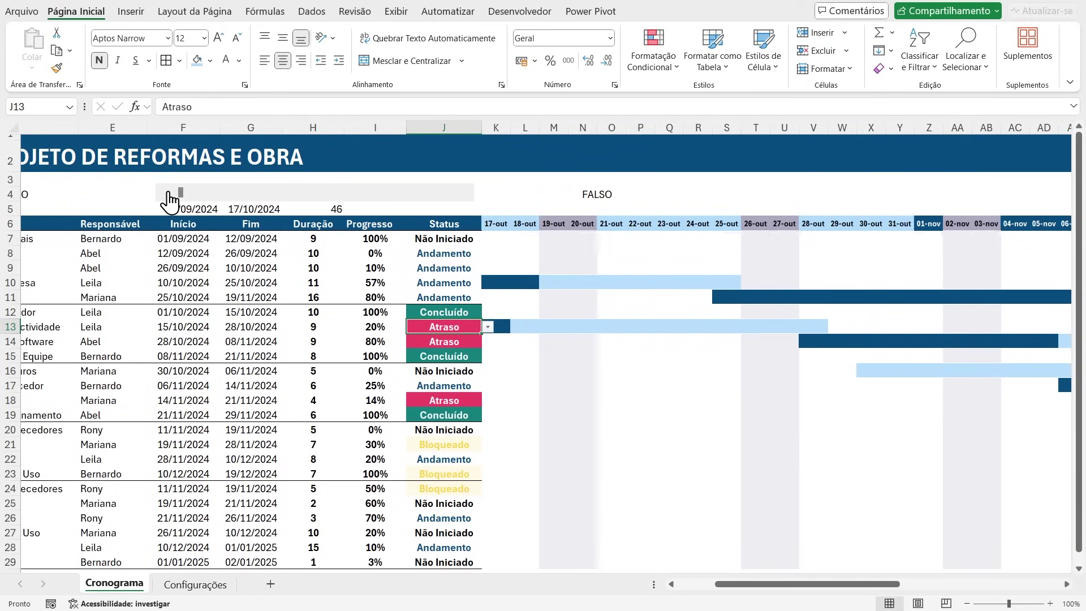
click(168, 193)
click(168, 194)
click(168, 193)
click(168, 193)
click(168, 193)
drag(570, 323, 964, 327)
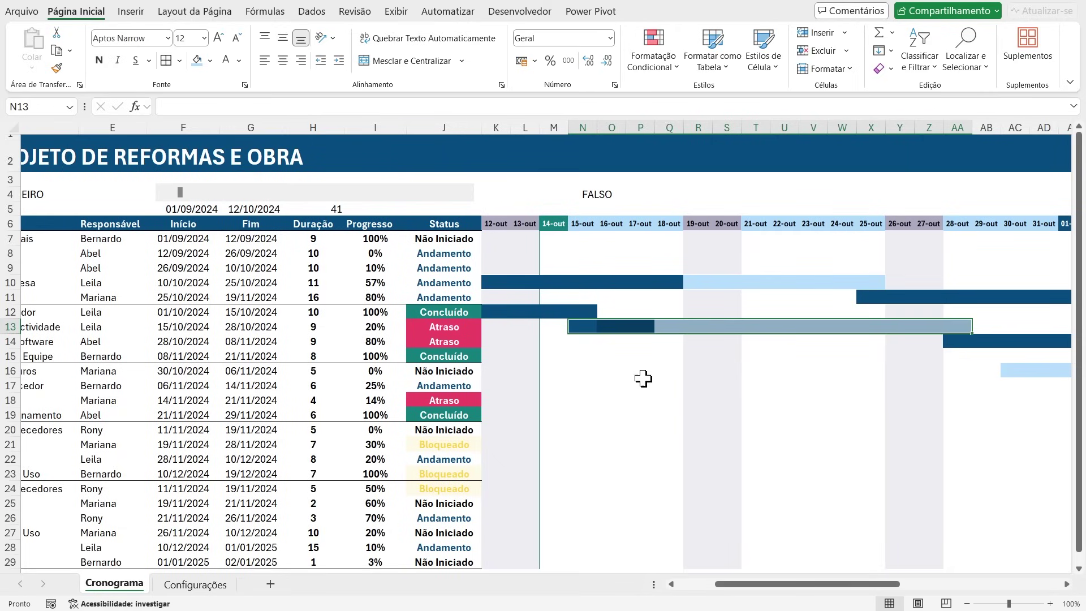
Step: Select the timeline cells in columns K to AO from row 7 down to the last row of the sheet
click(492, 237)
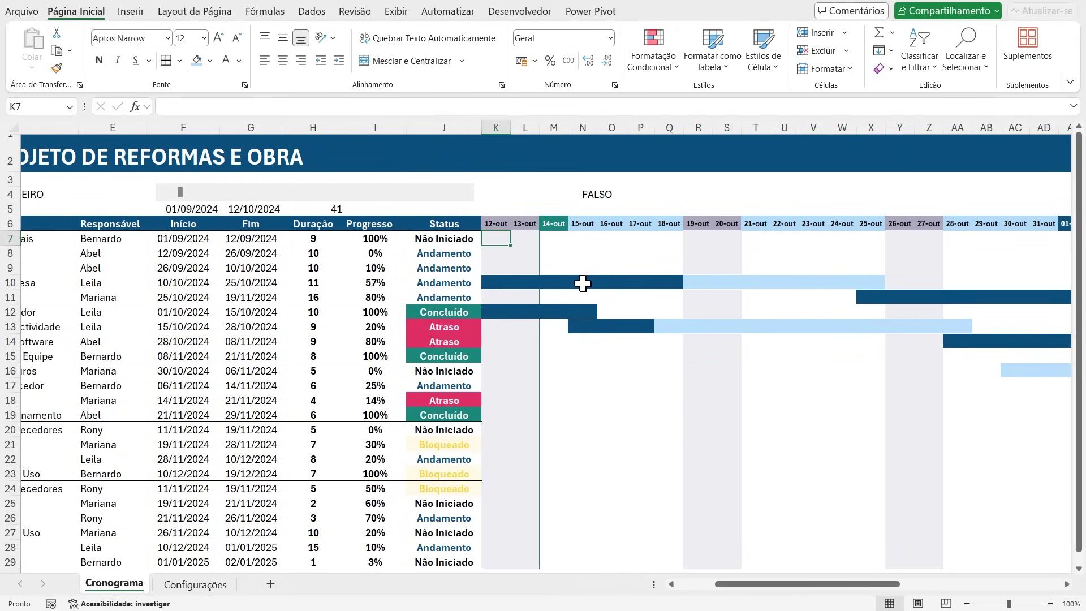
key(Up)
key(Down)
key(Left)
key(Right)
key(Right)
key(Right)
key(Right)
key(Right)
key(Right)
key(Right)
key(Right)
key(Right)
key(Right)
key(Right)
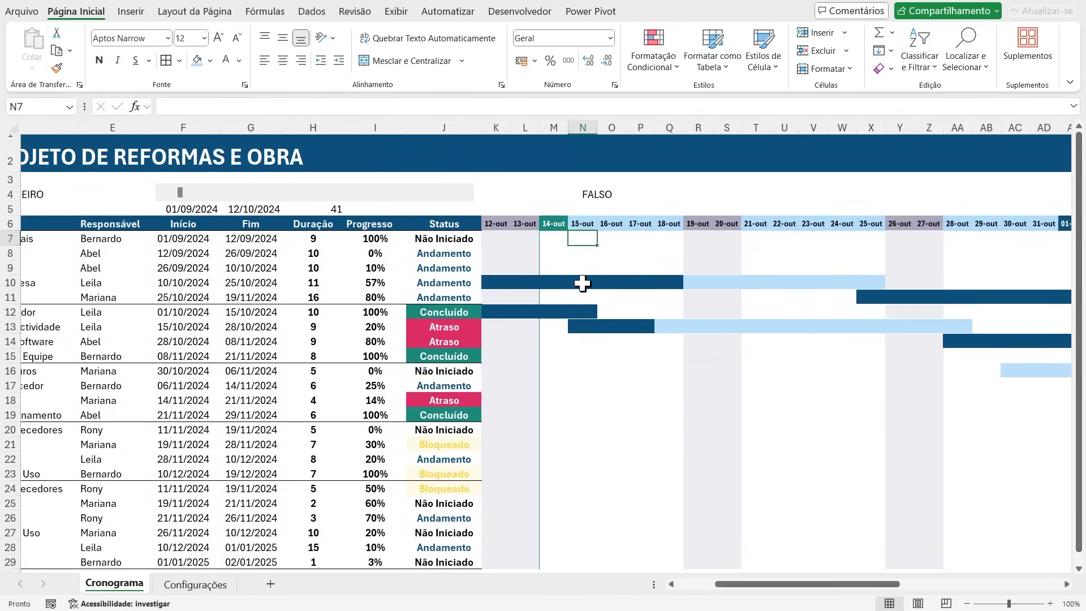
key(Right)
key(Right)
key(Right)
key(Right)
key(Right)
key(Right)
key(Right)
key(Right)
key(Right)
key(Right)
key(Right)
key(Right)
key(Left)
key(Left)
key(Left)
key(Left)
key(Left)
key(Left)
key(Left)
key(Left)
key(Left)
key(Left)
key(Left)
key(Left)
key(Left)
key(Left)
key(Left)
key(Left)
key(Left)
key(Left)
key(Left)
key(Left)
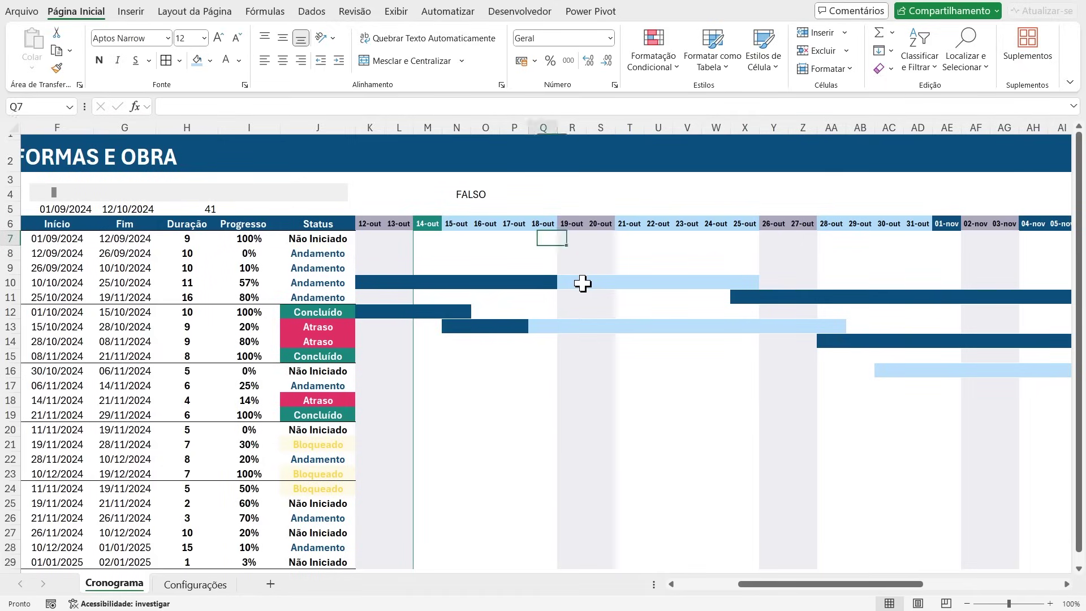
key(shift+Right)
key(shift+Right)
key(shift+Right)
key(shift+Right)
key(shift+Right)
key(shift+Right)
key(shift+Right)
key(shift+Right)
key(shift+Right)
key(shift+Right)
key(shift+Right)
key(shift+Right)
key(shift+Right)
key(shift+Right)
key(shift+Right)
key(shift+Right)
key(shift+Right)
key(shift+Right)
key(shift+Right)
key(shift+Right)
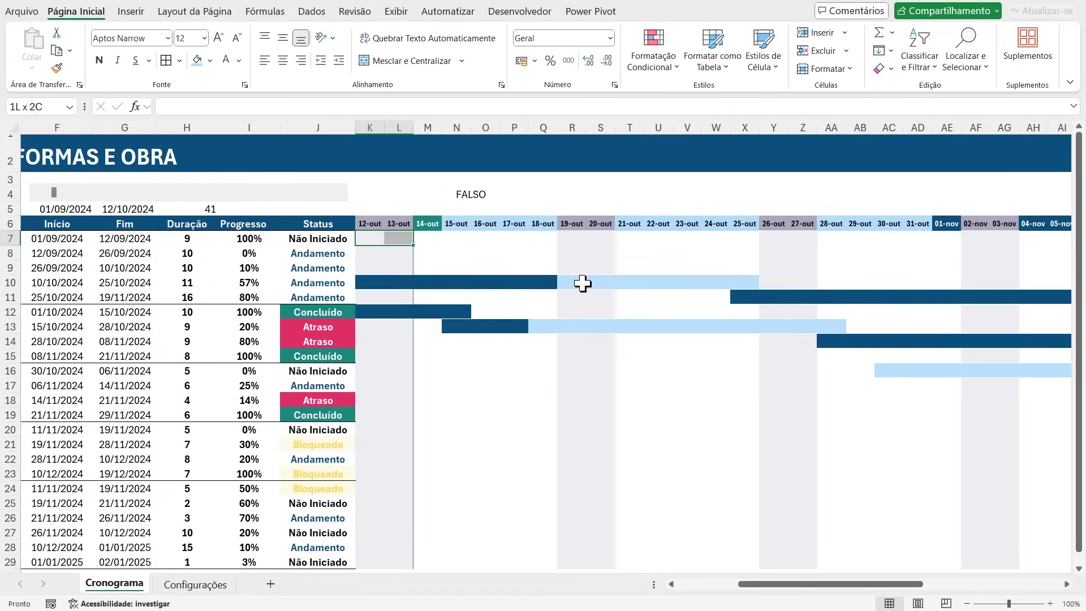
key(shift+Right)
key(shift+Right)
key(shift+Left)
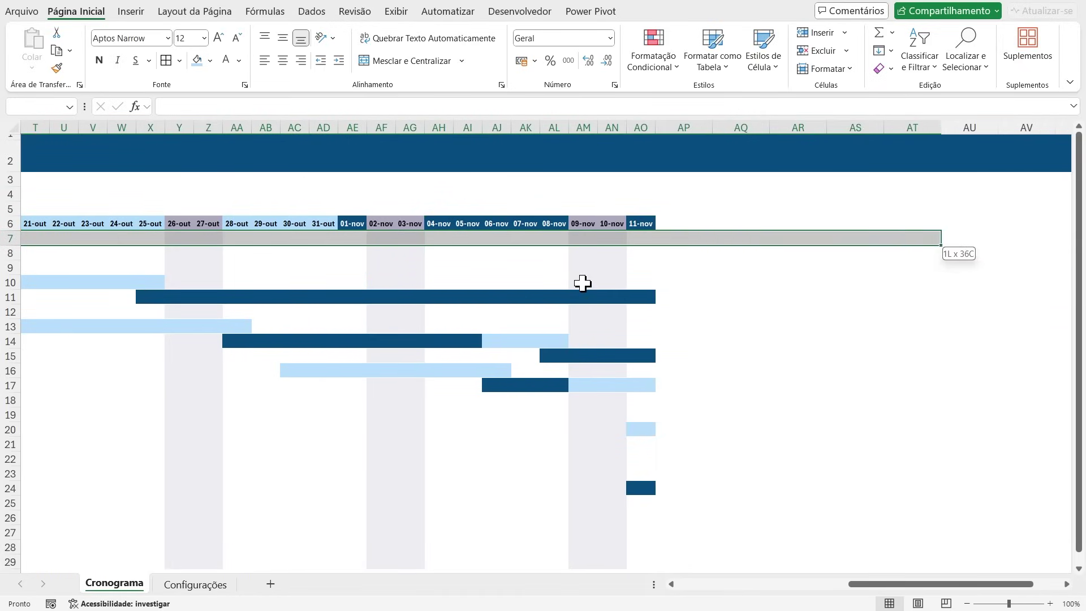
key(shift+Left)
key(shift+Left)
key(shift+Left)
key(shift+Left)
key(shift+Left)
key(ctrl+shift+Down)
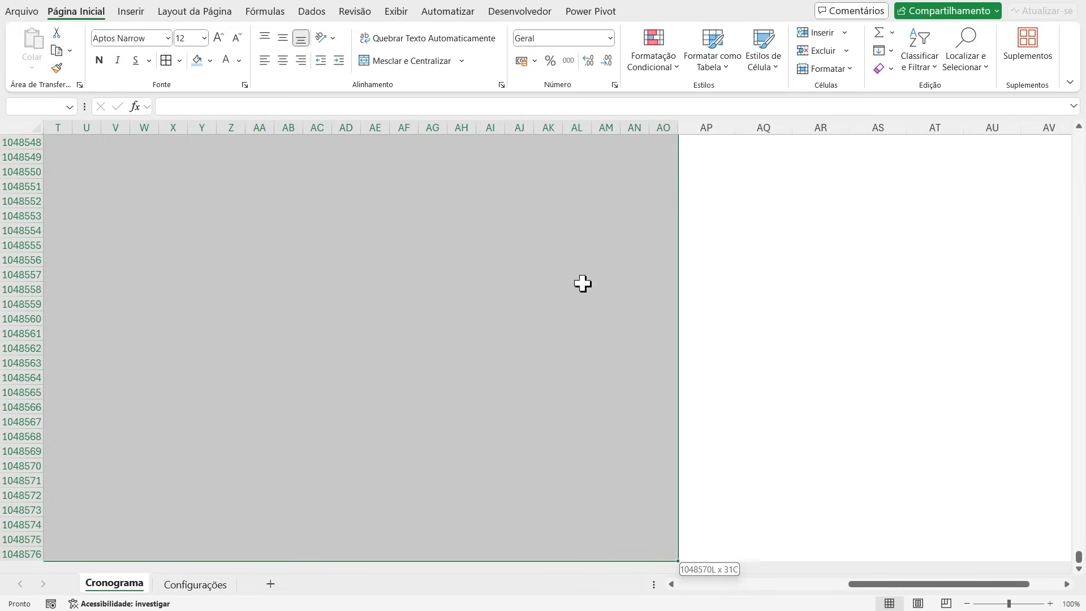
Step: Open the management of the timeline's conditional formatting rules and duplicate the dark-blue progress rule based on $I7>0
drag(866, 585, 788, 586)
scroll(876, 447, up, 10)
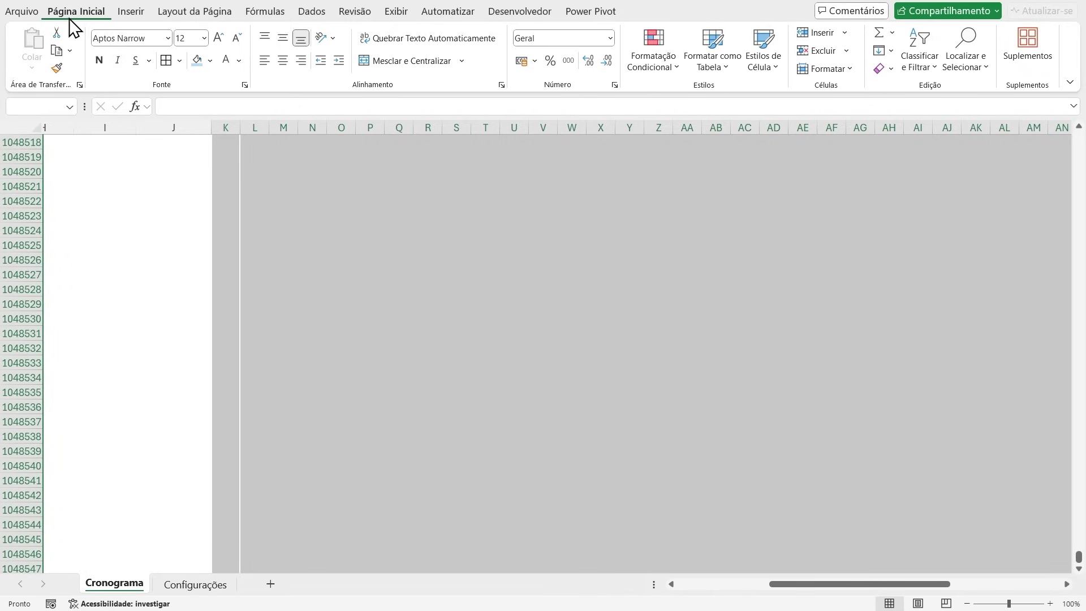
click(641, 69)
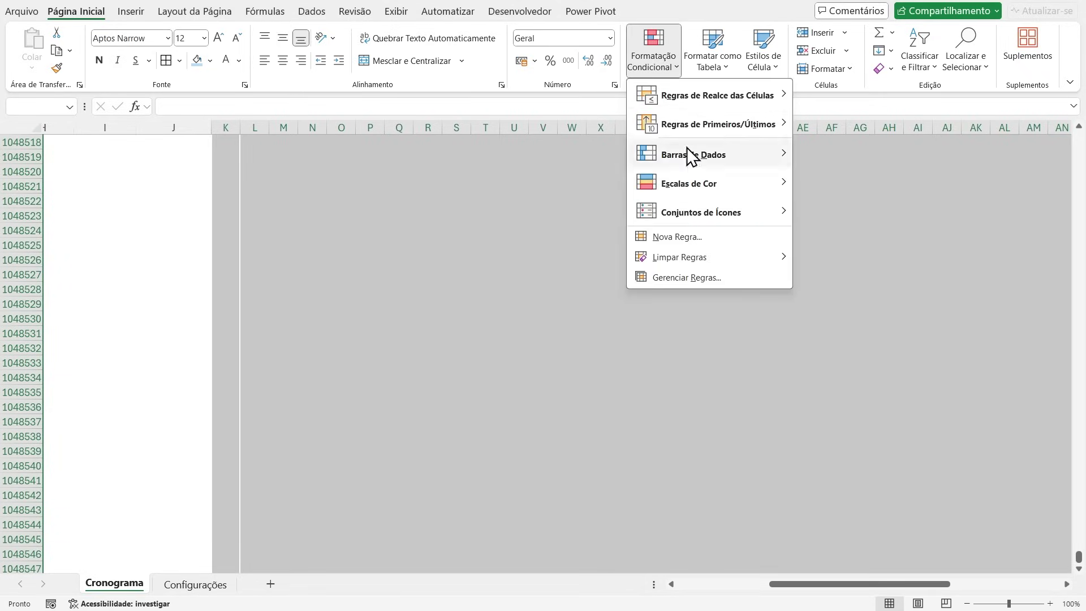
click(693, 277)
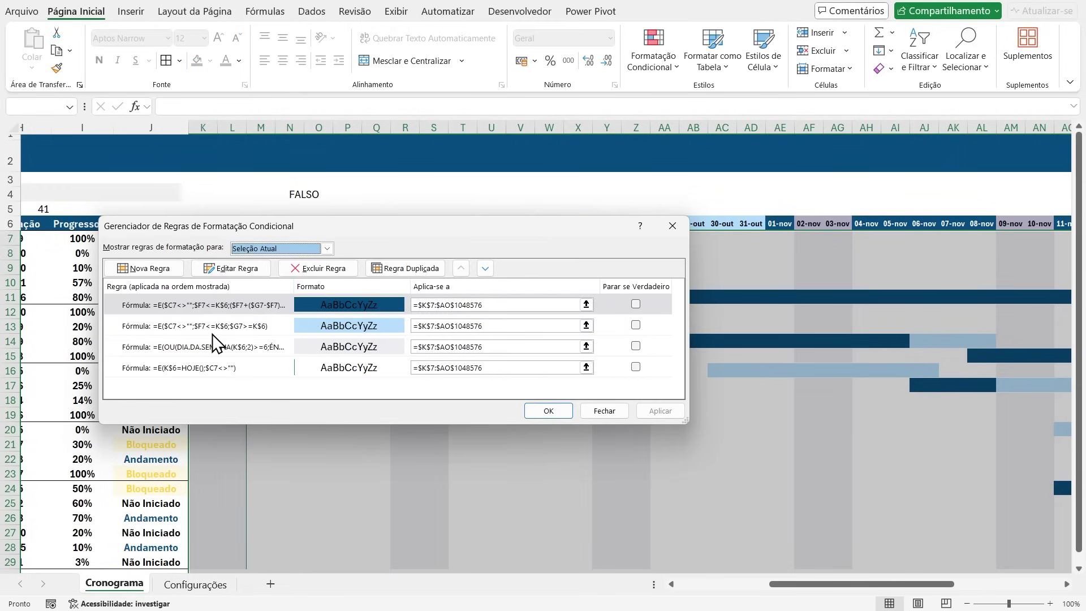
click(198, 307)
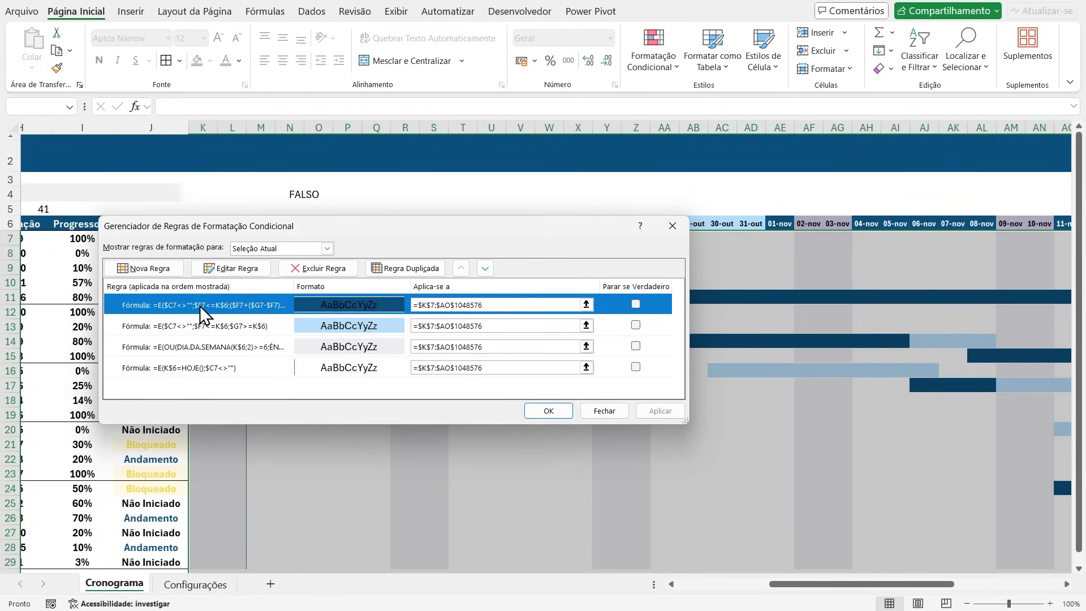
click(200, 324)
click(207, 312)
click(198, 315)
click(199, 308)
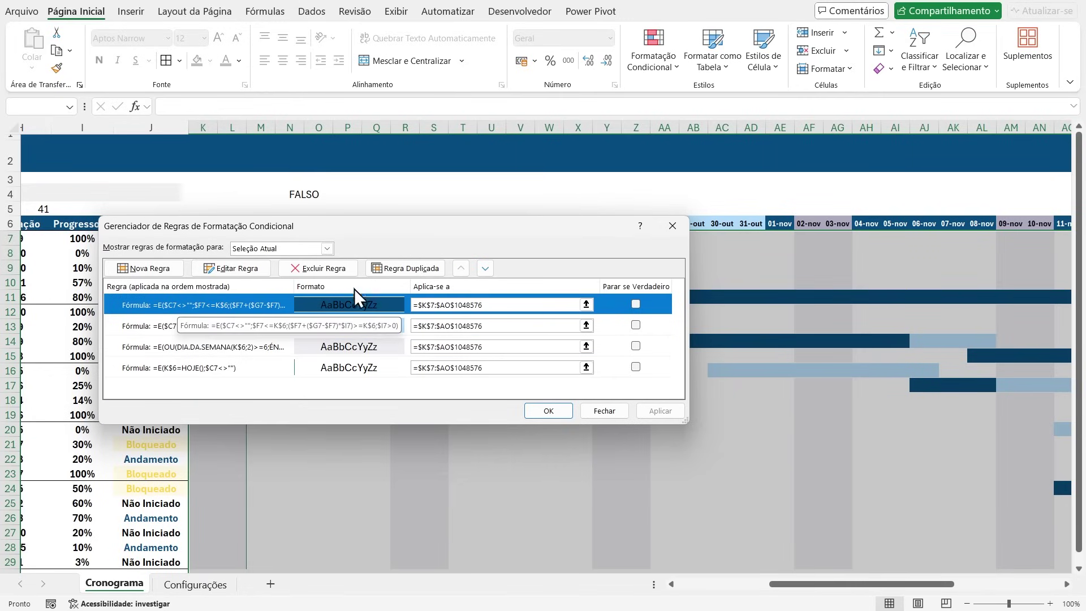
click(385, 267)
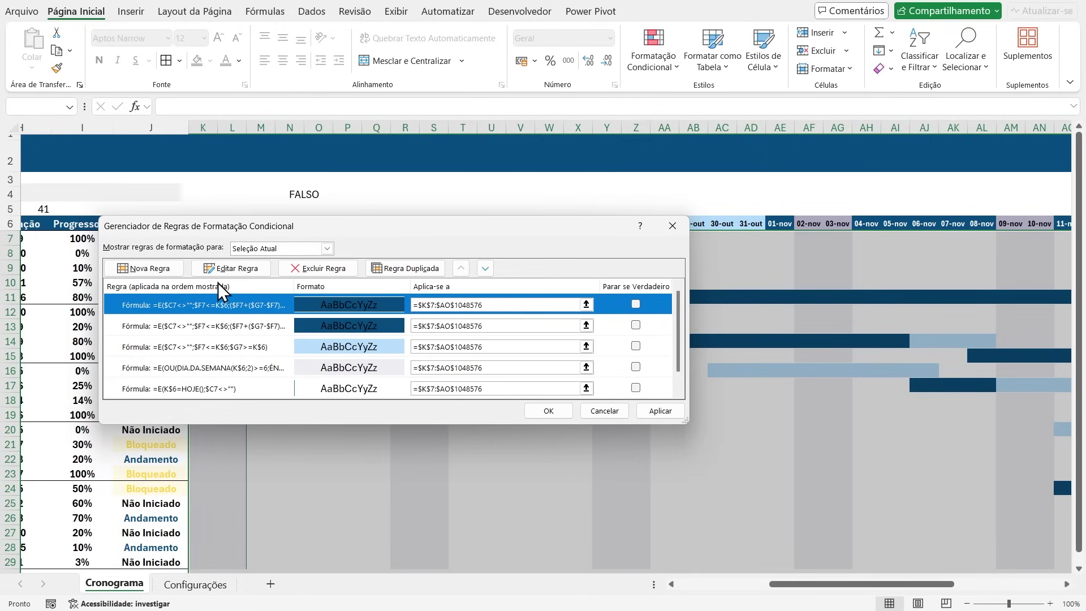
Step: Add the condition $J7="Atraso" to the end of the duplicated progress rule's E formula
click(228, 269)
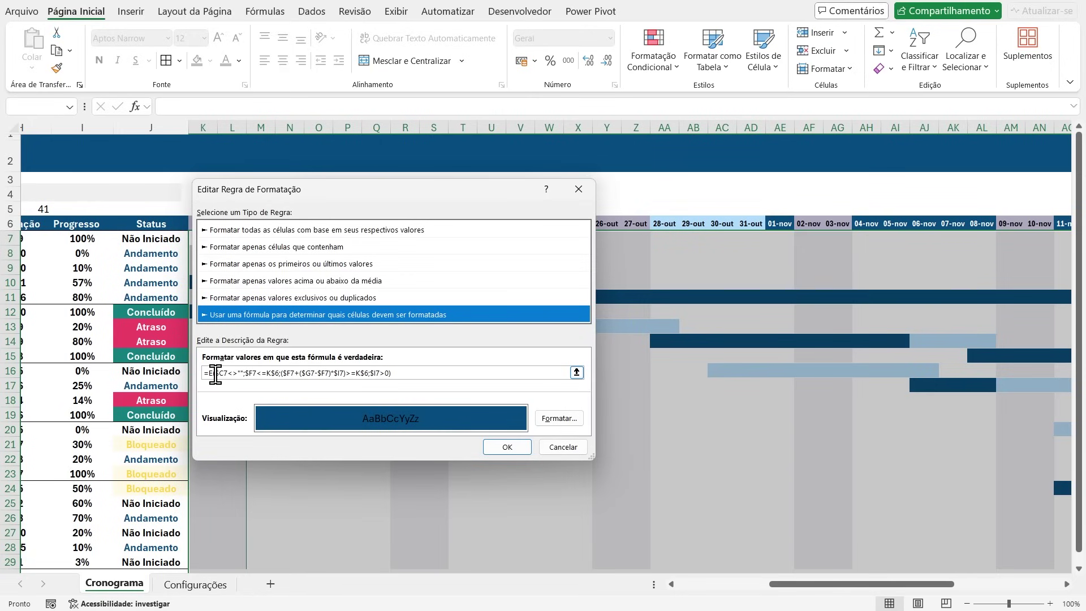
drag(224, 373, 235, 373)
click(408, 373)
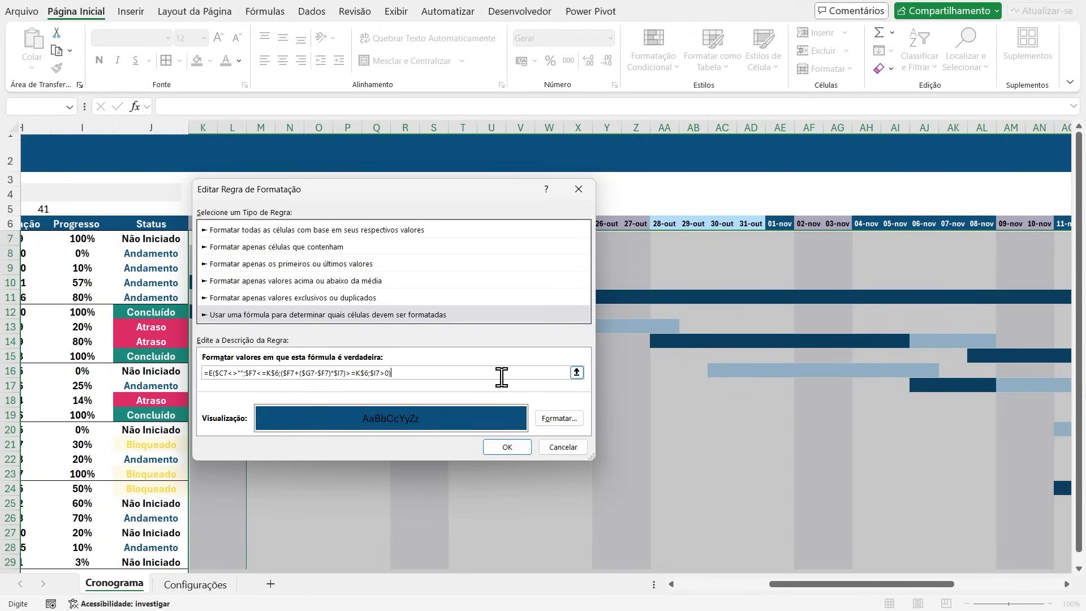
drag(290, 195, 381, 204)
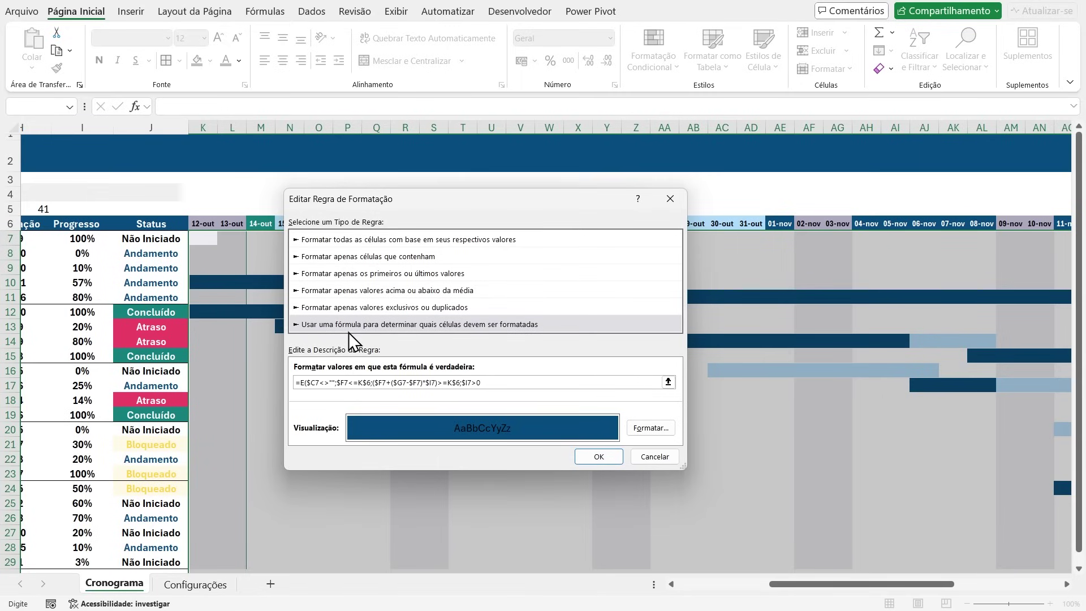
text(;)
click(160, 240)
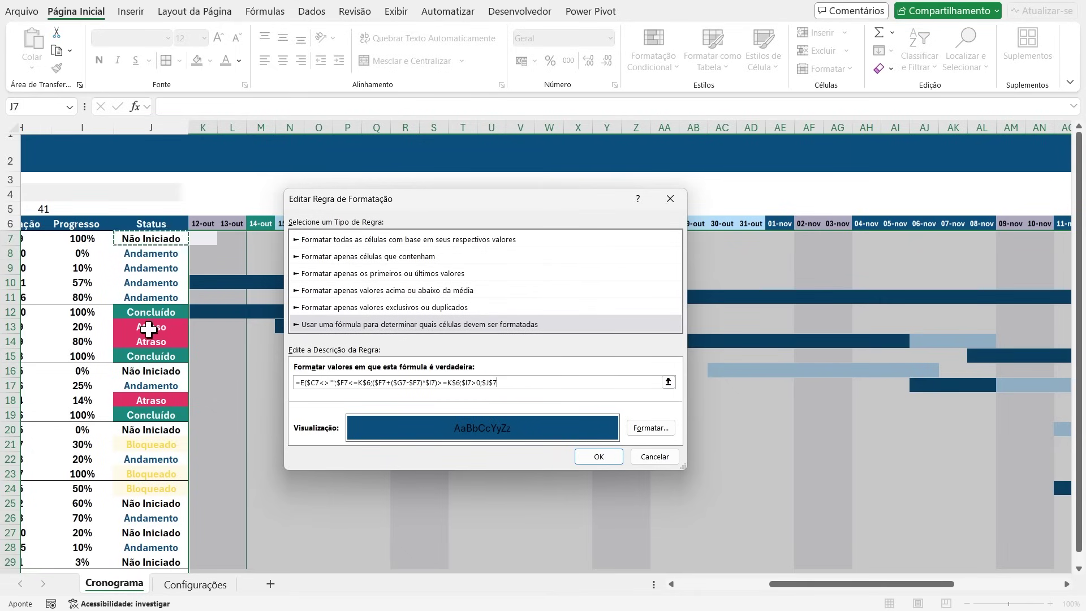
key(F4)
key(F4)
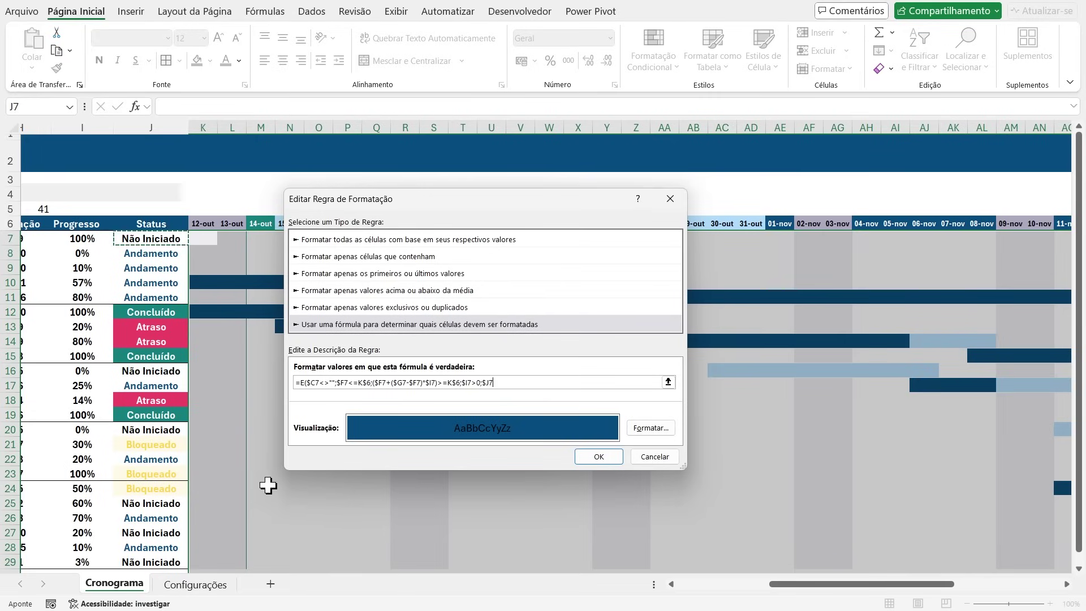
text(=)
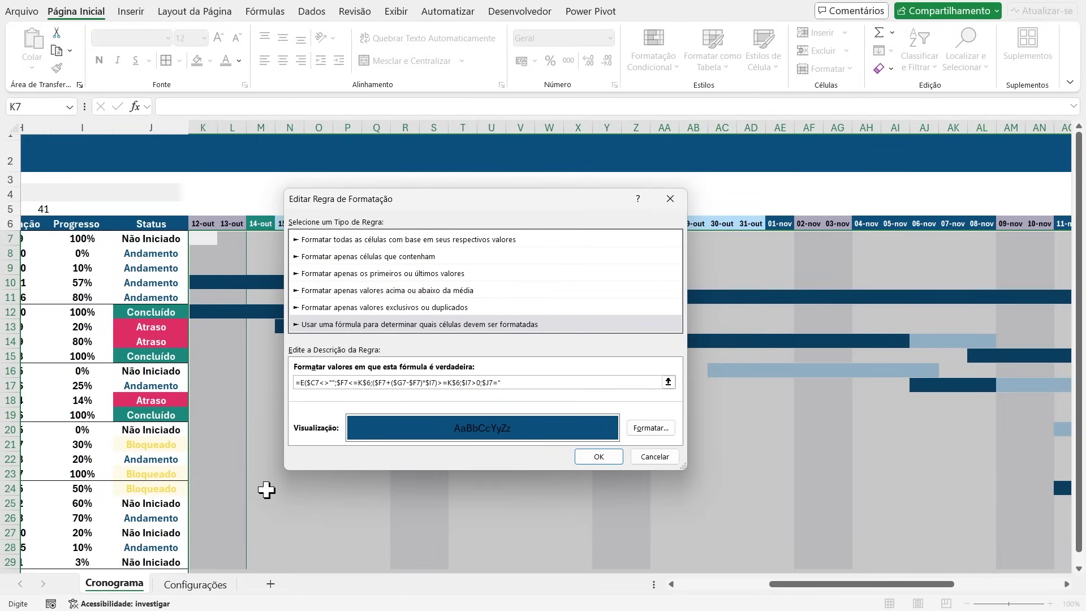
text("Atraso)
text())
Step: Set the Atraso progress rule's fill to the solid crimson-pink theme colour and save the rule
click(637, 427)
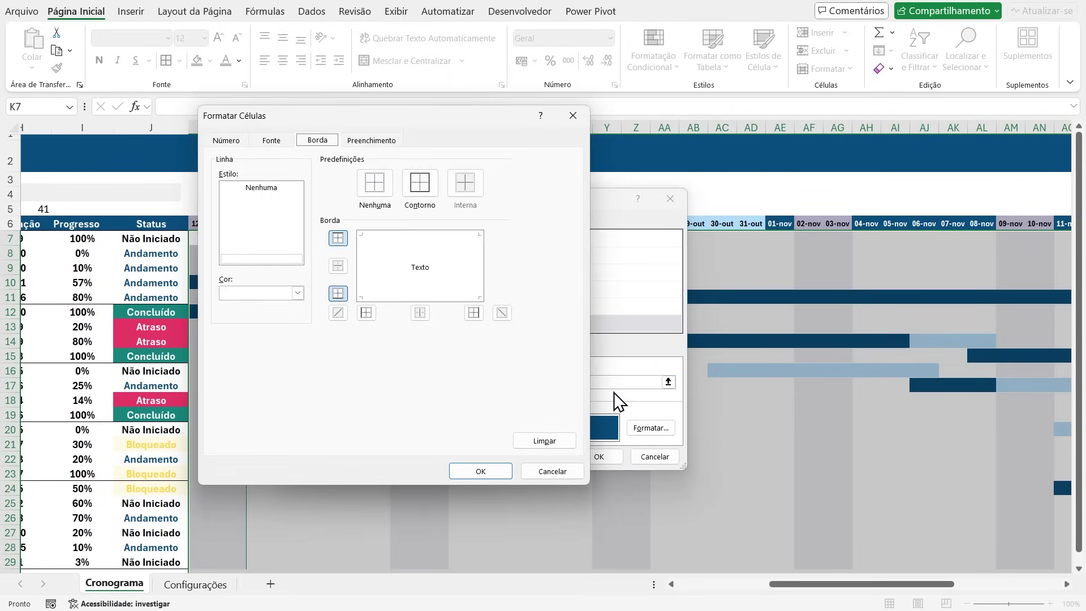
click(397, 145)
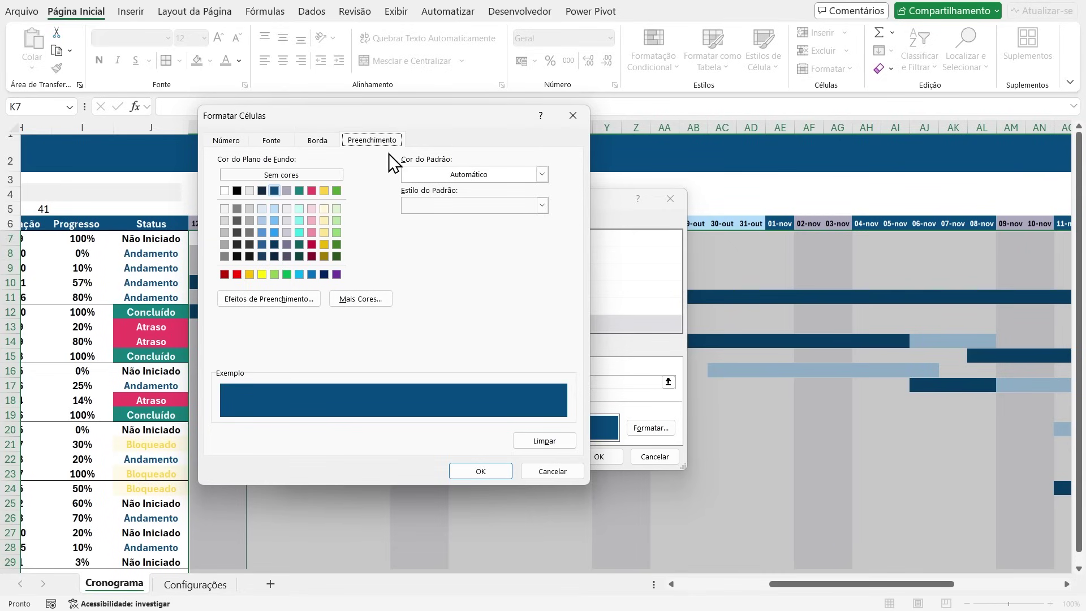
click(312, 190)
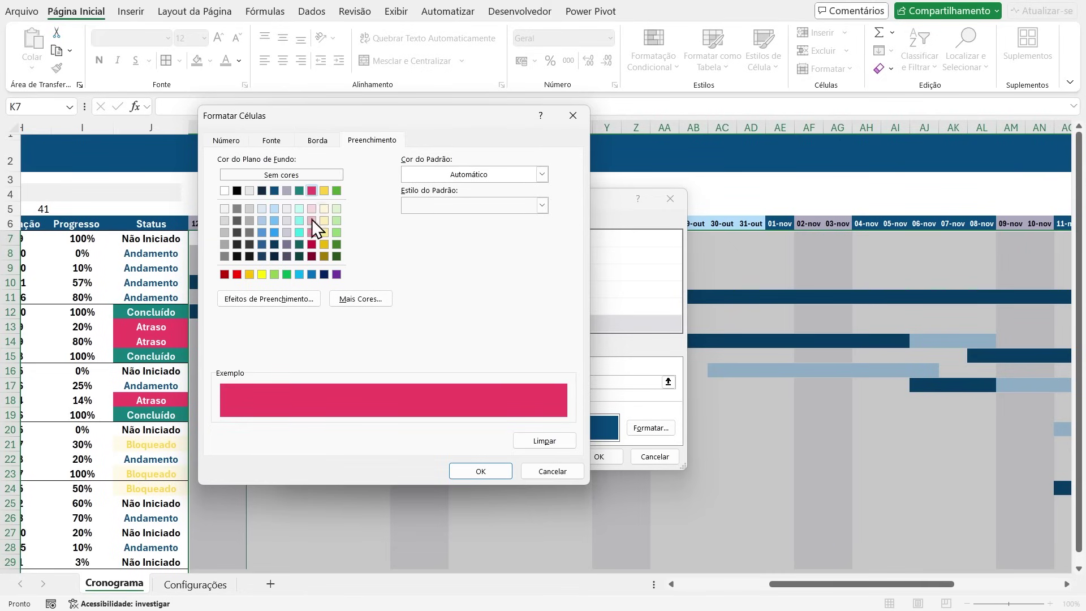
click(480, 470)
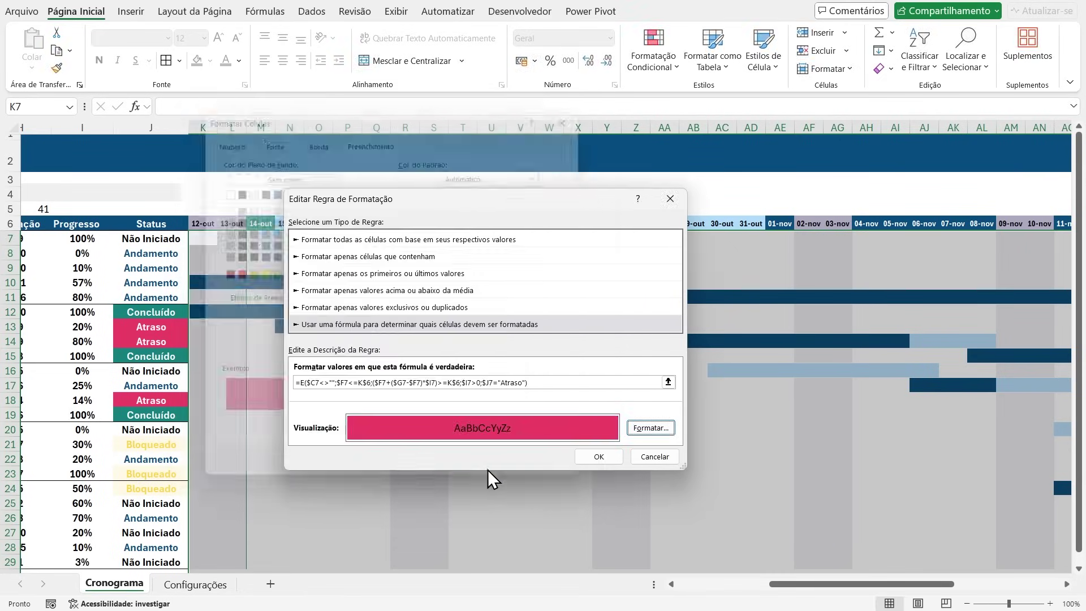
click(597, 457)
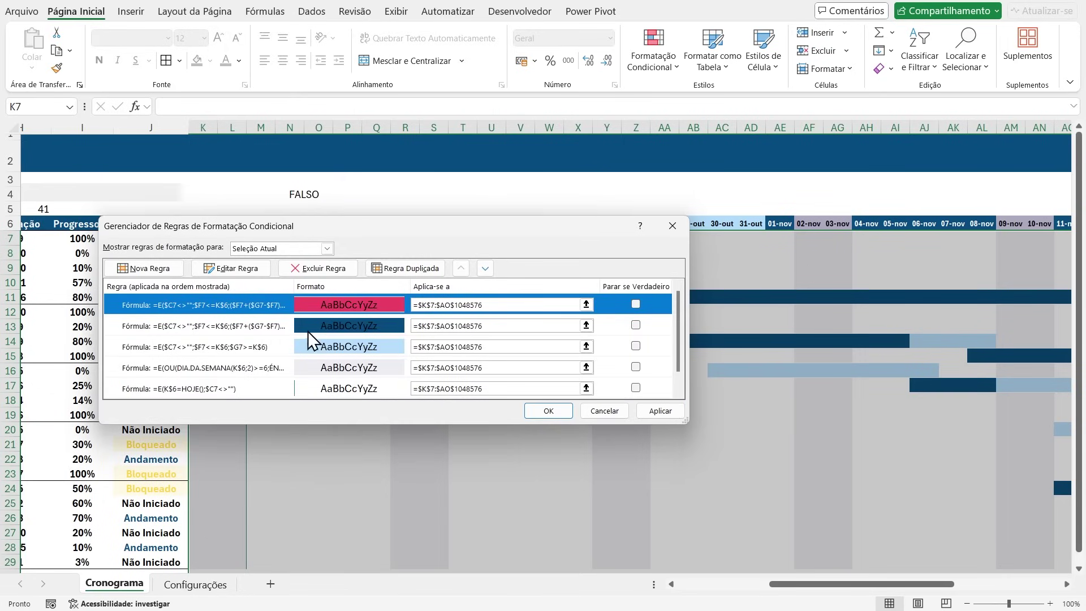
Step: Duplicate the light-blue duration rule and place the copy directly below the crimson Atraso rule
click(199, 348)
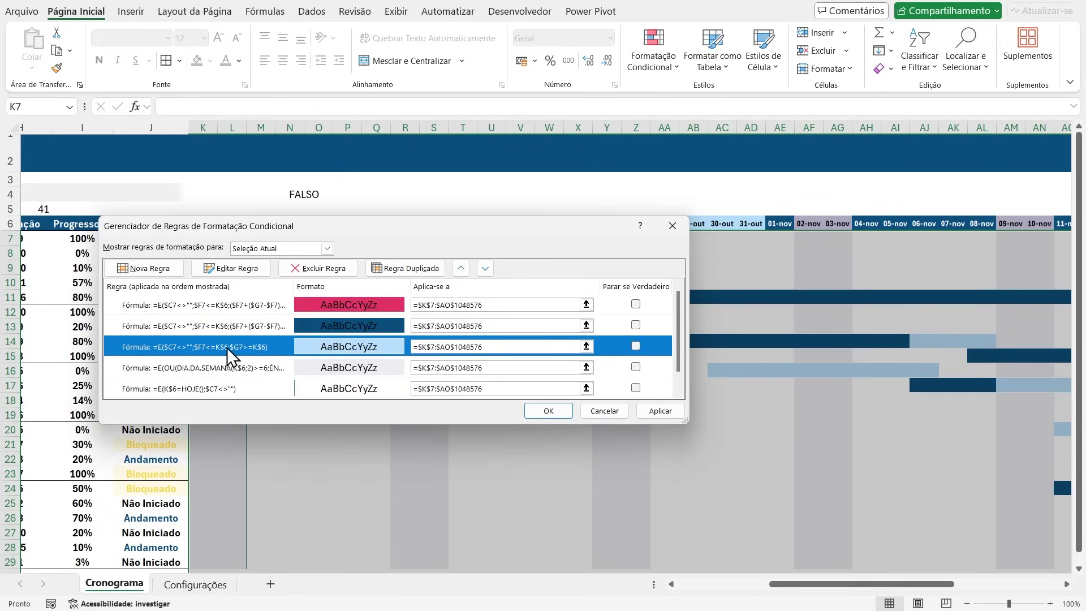
click(393, 267)
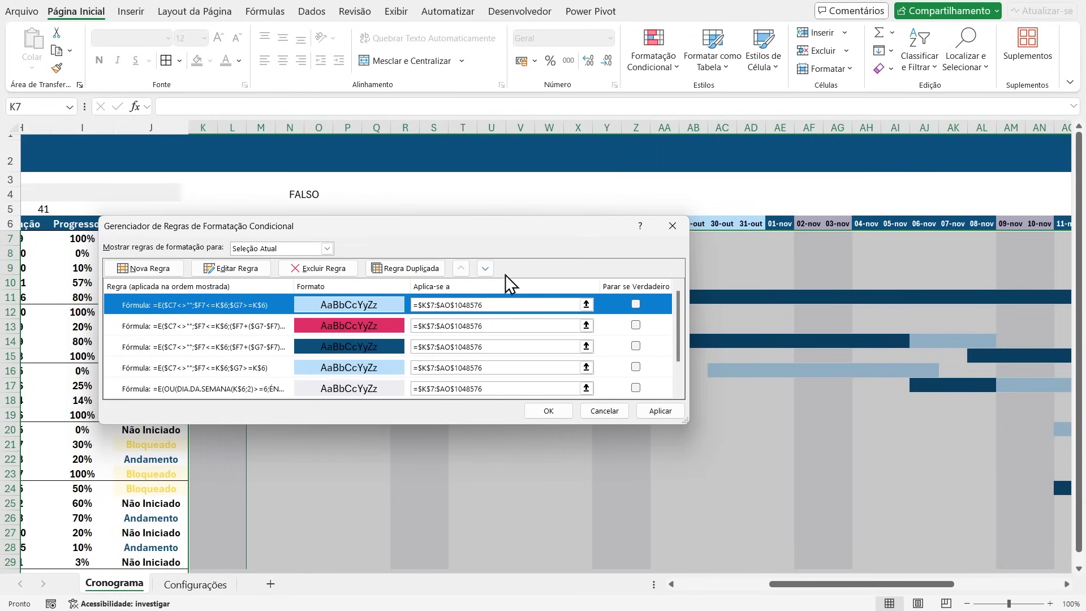
click(485, 268)
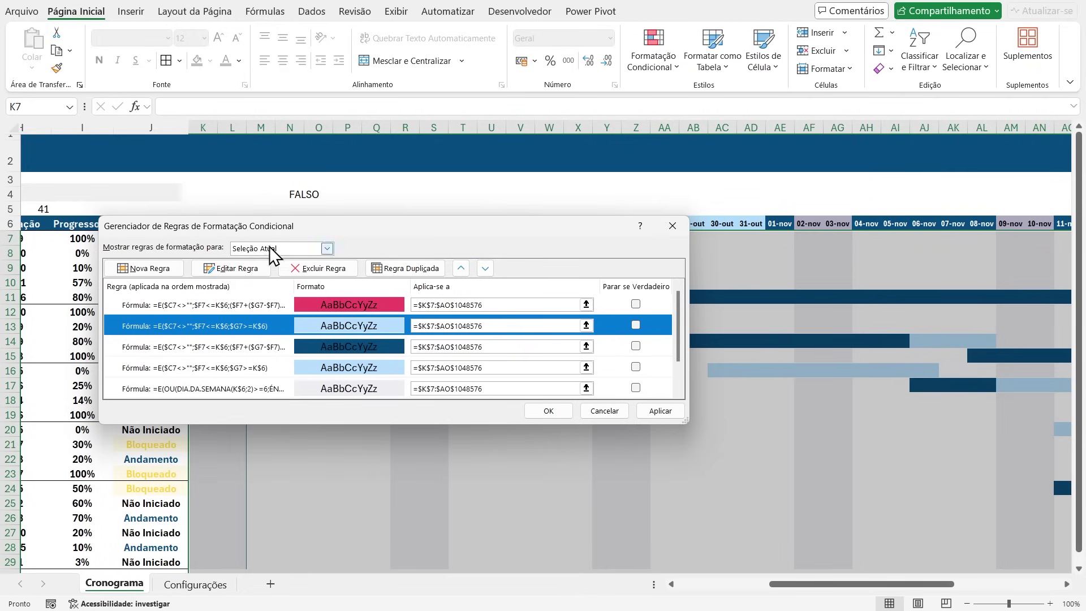
Step: Add the condition $J7="Atraso" to the duplicated light-blue rule, giving =E($C7<>"";$F7<=K$6;$G7>=K$6;$J7="Atraso")
click(223, 269)
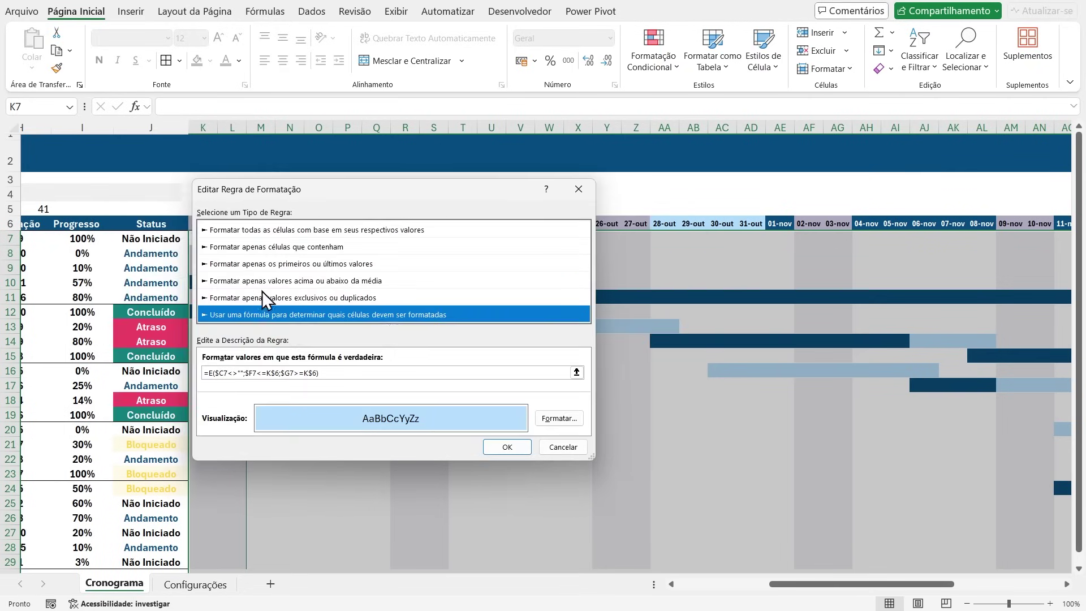
click(347, 371)
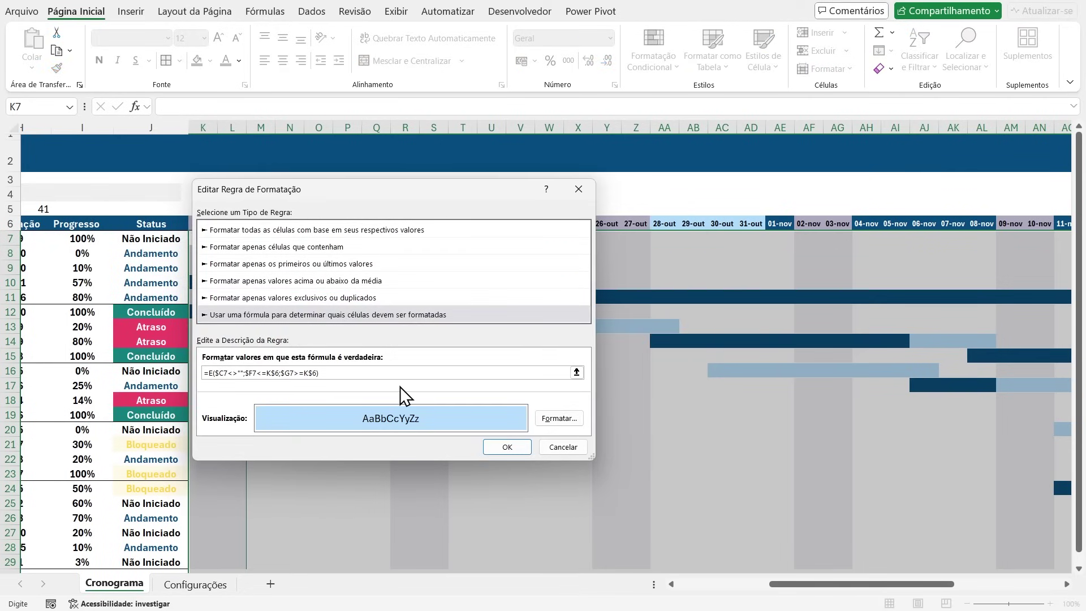
drag(268, 186, 334, 215)
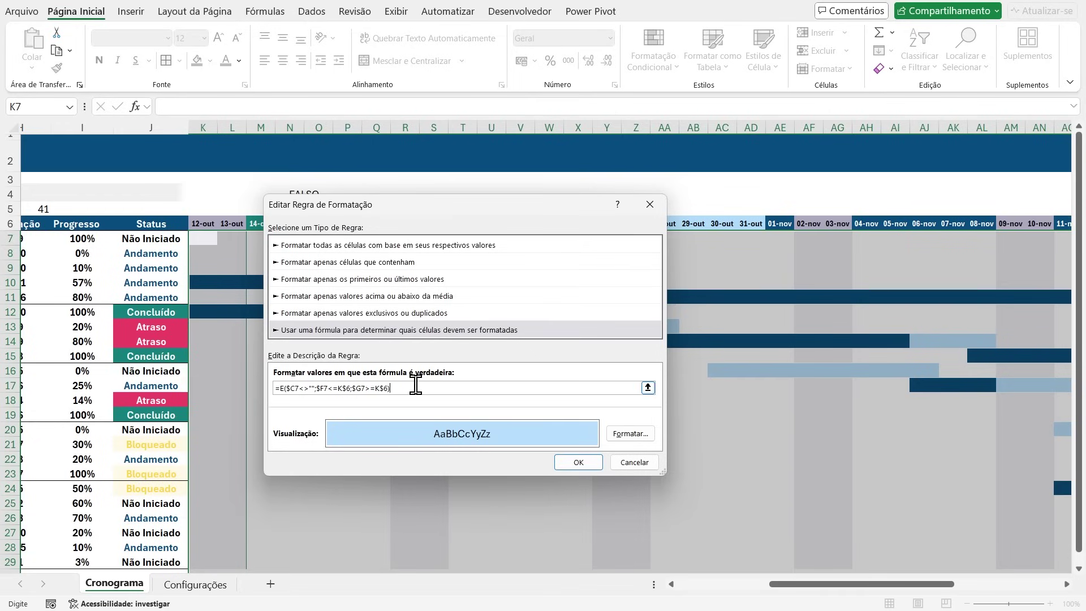
key(BackSpace)
click(149, 238)
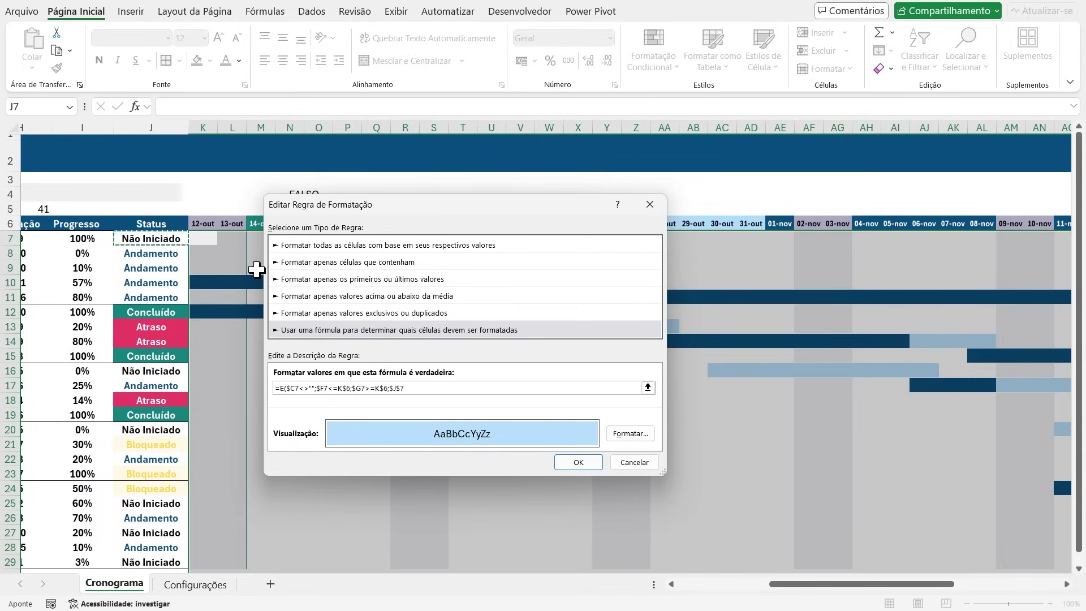
key(F4)
key(F4)
text(="A)
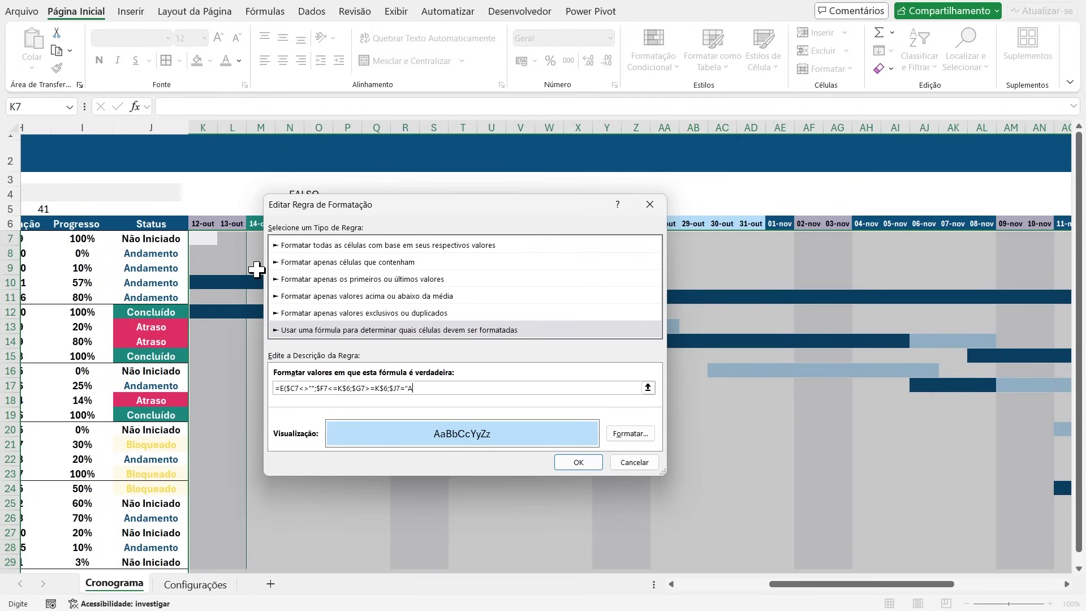
text(traso"))
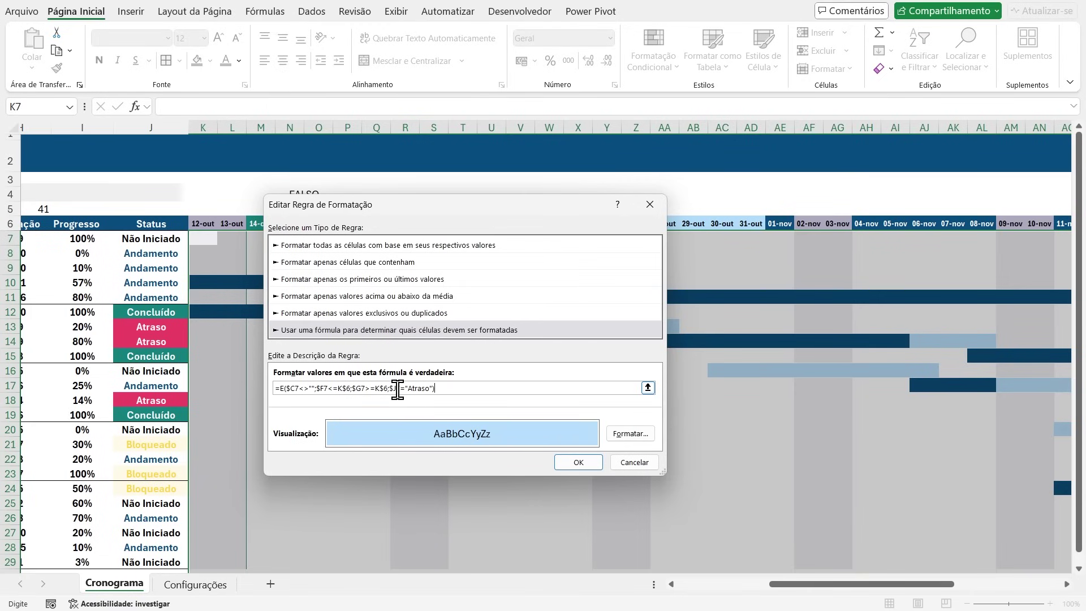
Step: Set the Atraso duration rule's fill to light pink and save the rule
click(631, 434)
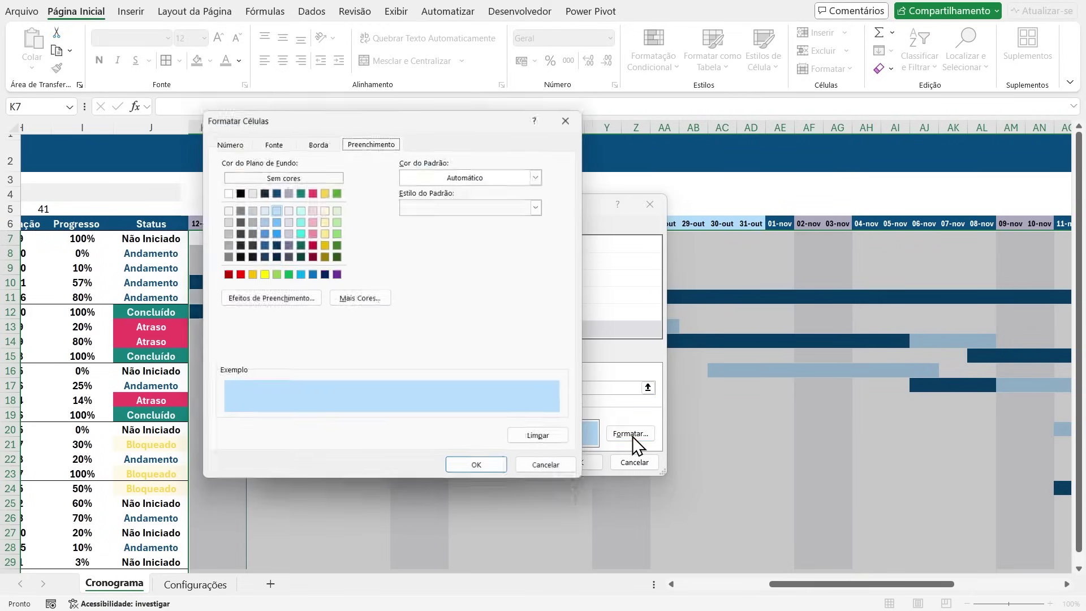
click(311, 219)
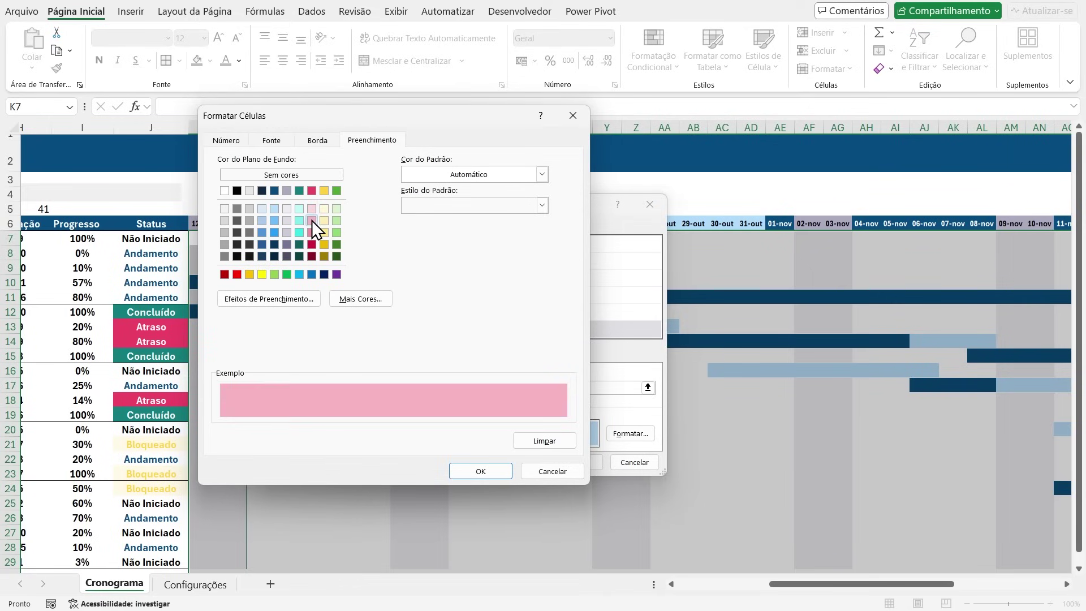
click(485, 471)
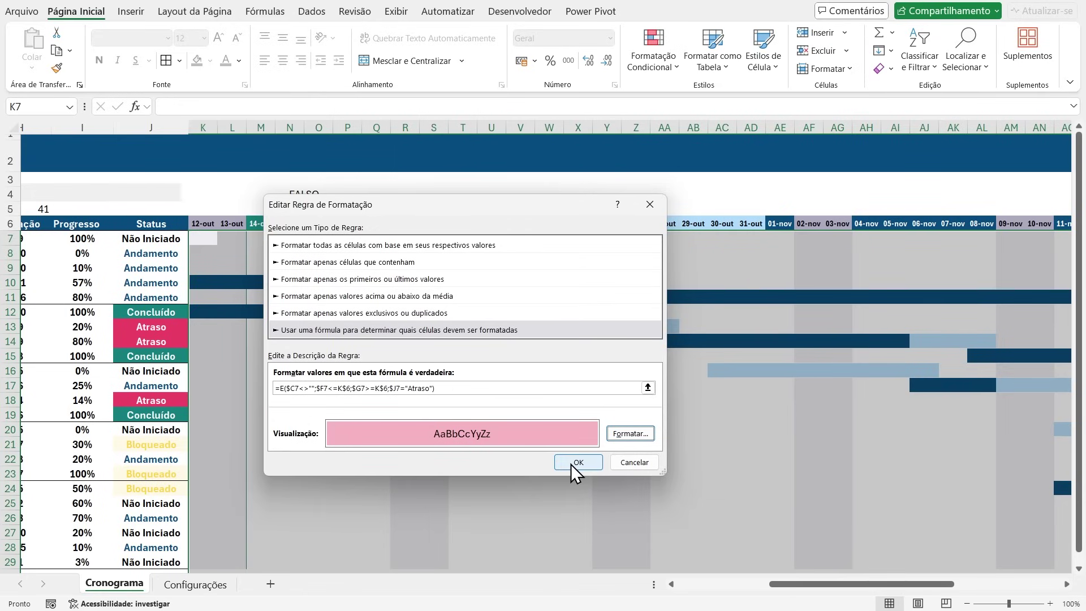
click(576, 462)
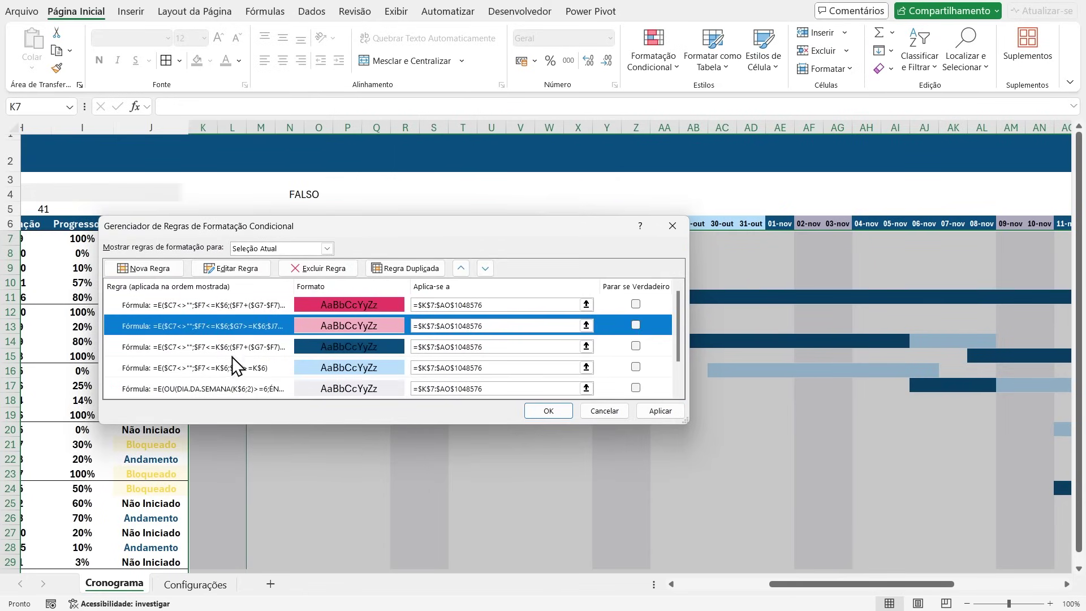
Step: Duplicate the crimson Atraso progress rule and change the copy's status condition to $J7="Bloqueado"
click(202, 310)
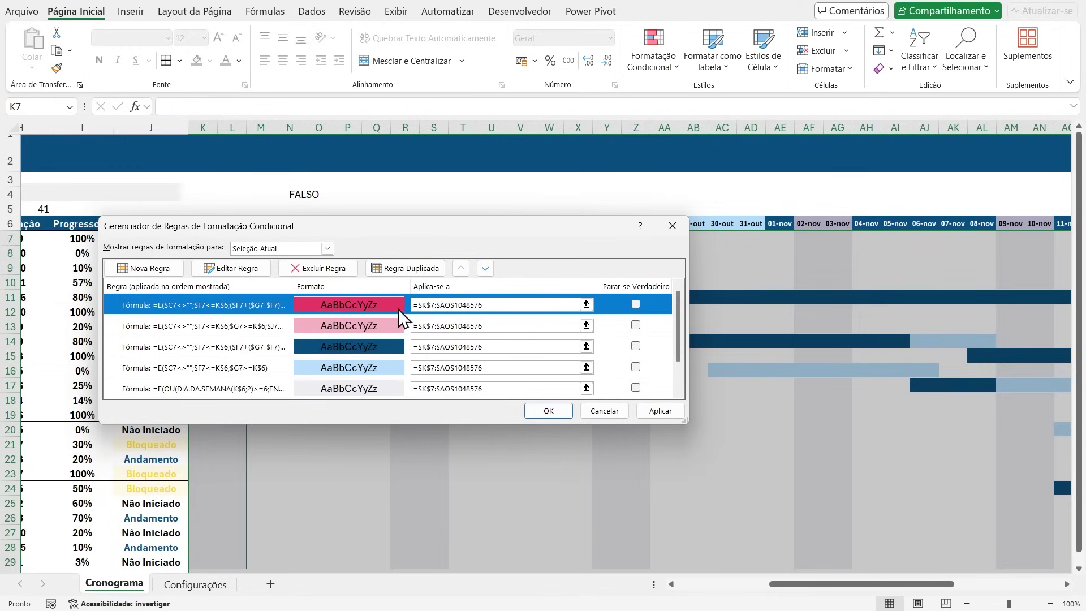
click(392, 268)
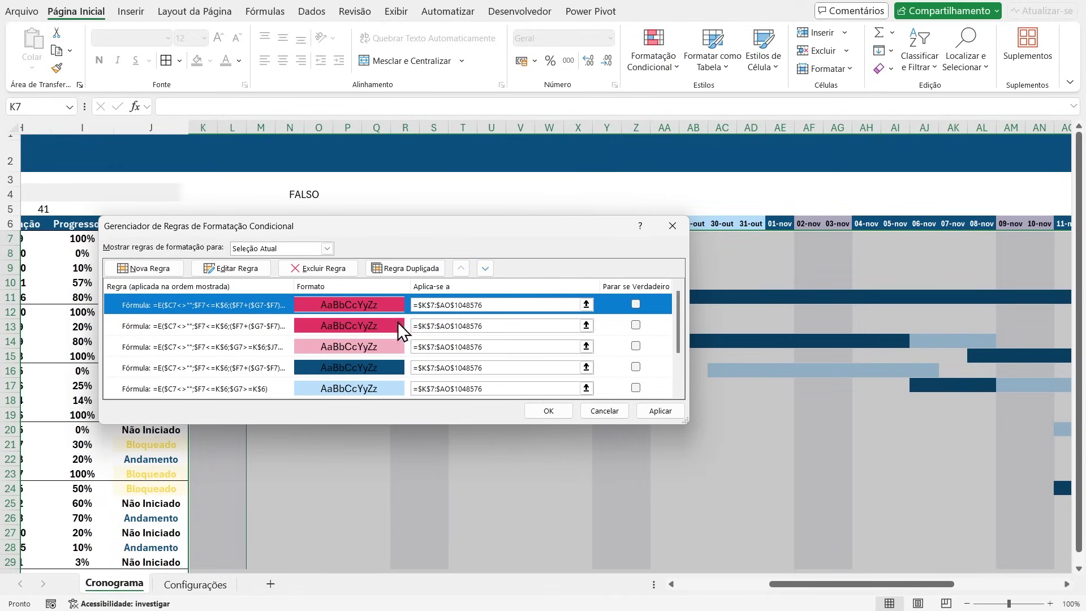
click(222, 271)
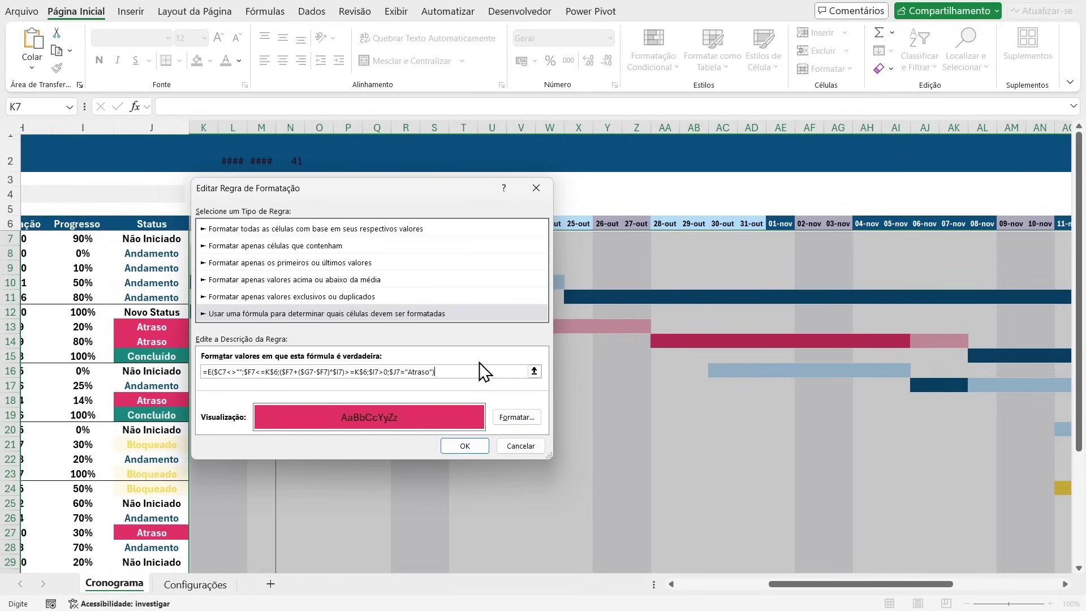
key(BackSpace)
key(BackSpace)
key(BackSpace)
key(BackSpace)
key(BackSpace)
key(BackSpace)
key(BackSpace)
key(BackSpace)
text(Bloqueado")
Step: Set the Bloqueado progress rule's fill to solid yellow and save the rule
click(515, 417)
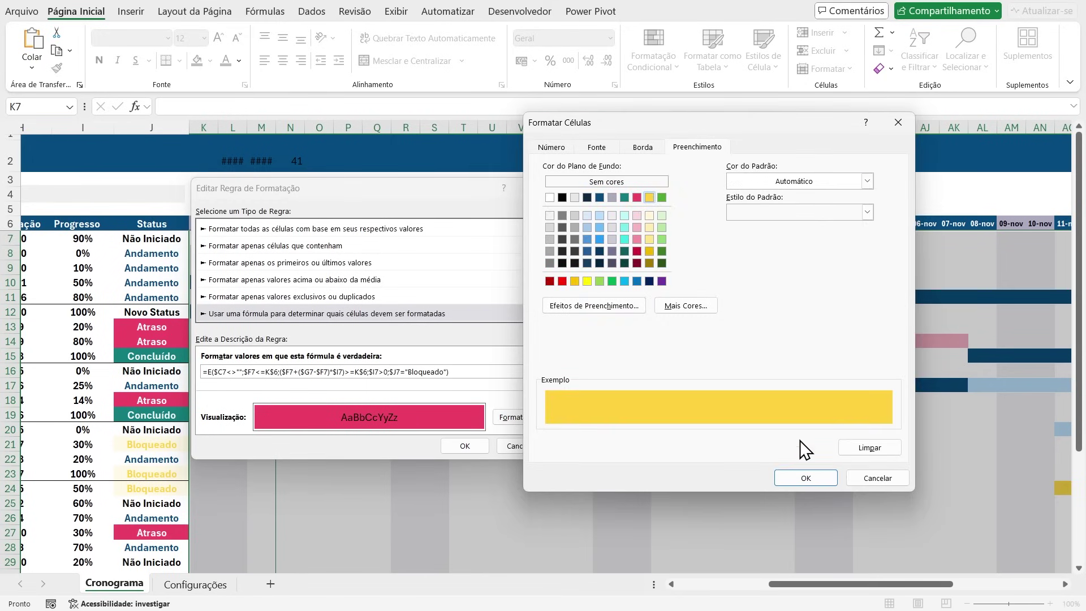
click(804, 477)
key(Return)
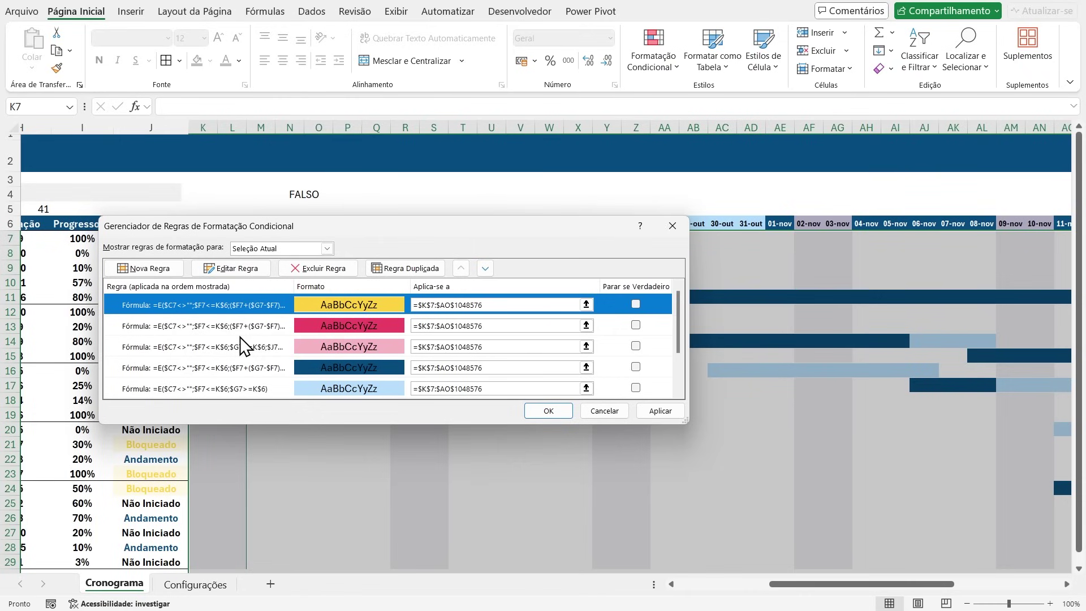
Step: Duplicate the light-pink Atraso rule and place the copy directly below the yellow Bloqueado rule
click(165, 347)
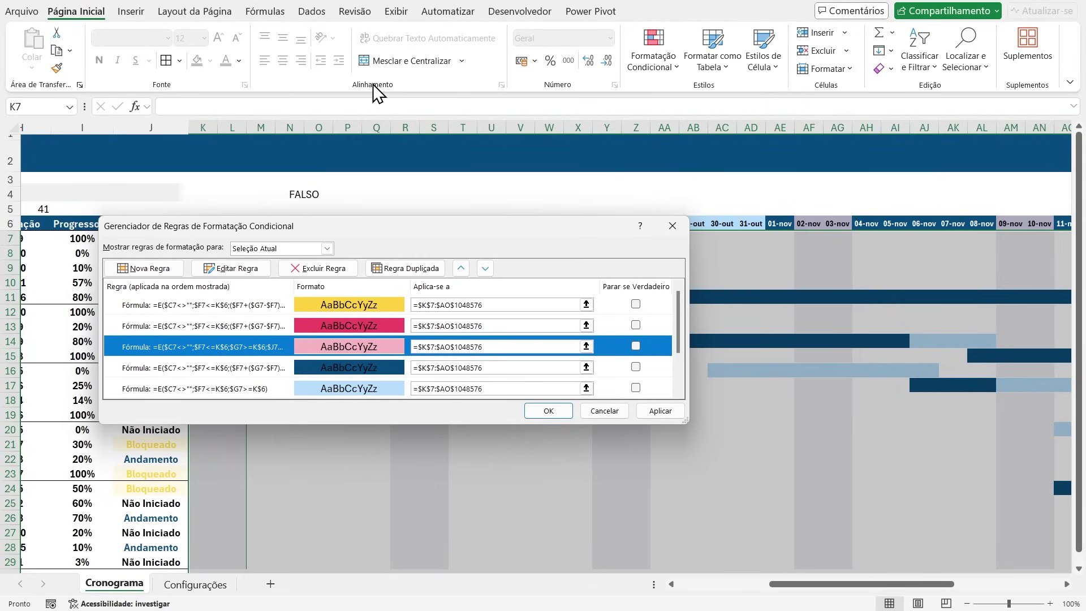
click(416, 270)
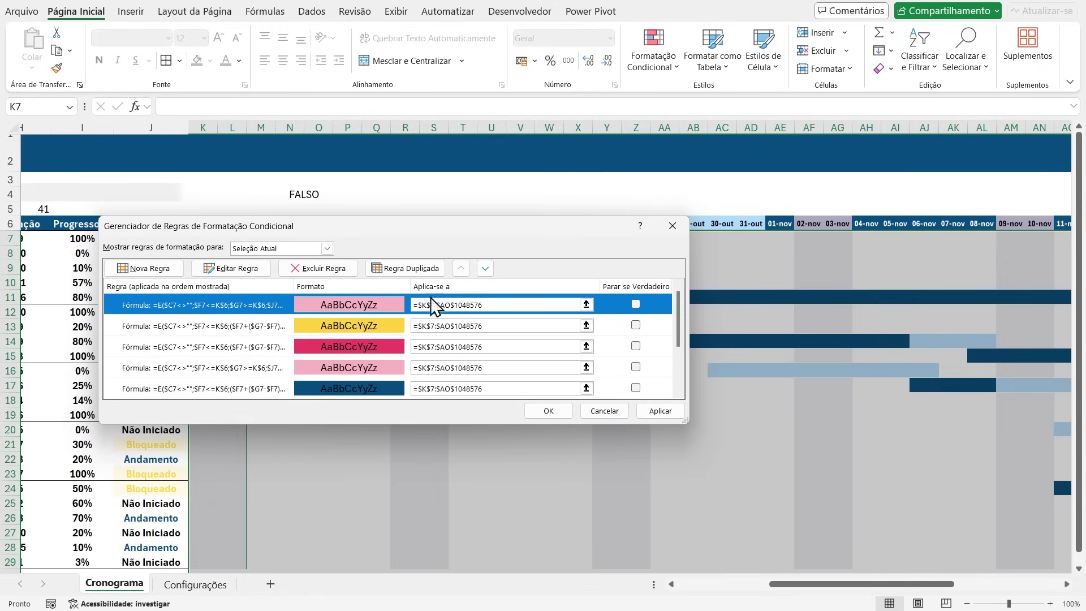
click(486, 269)
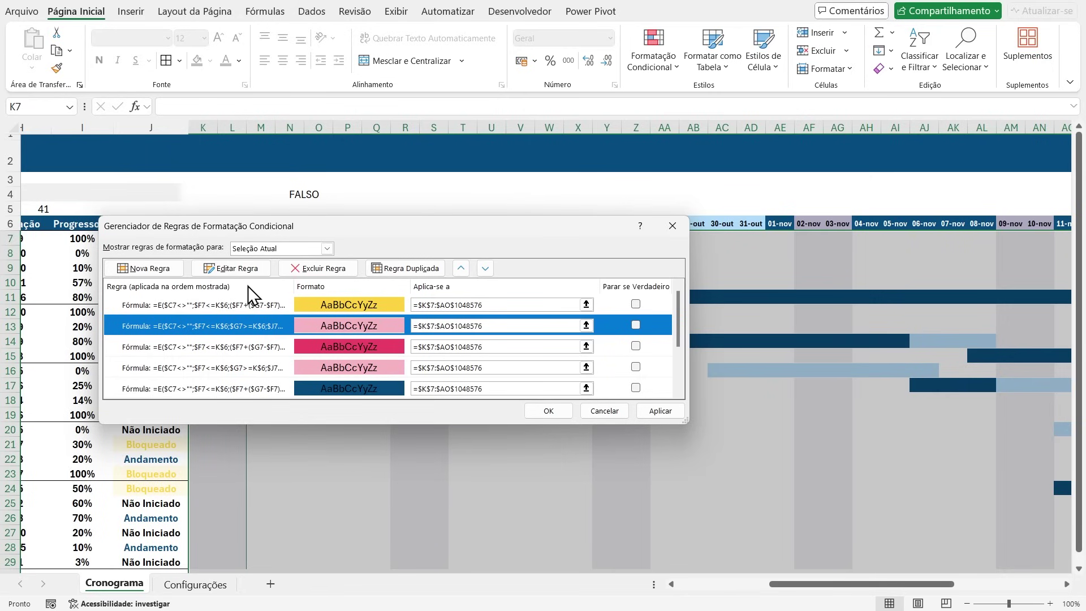
Step: Change the duplicated light-pink duration rule's status condition to $J7="Bloqueado" and set its fill to light yellow
click(238, 268)
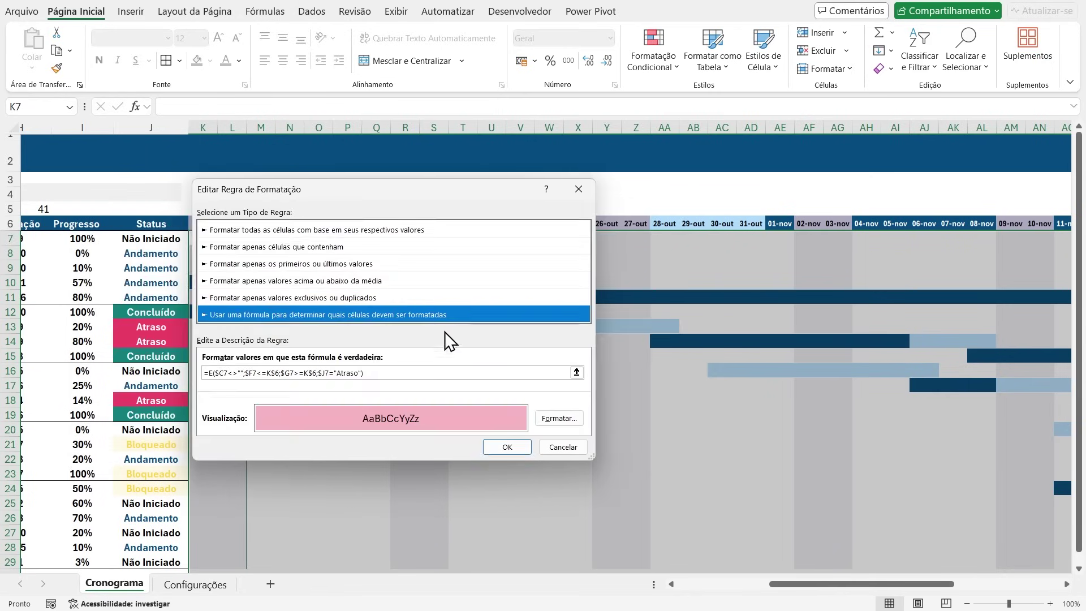
click(338, 373)
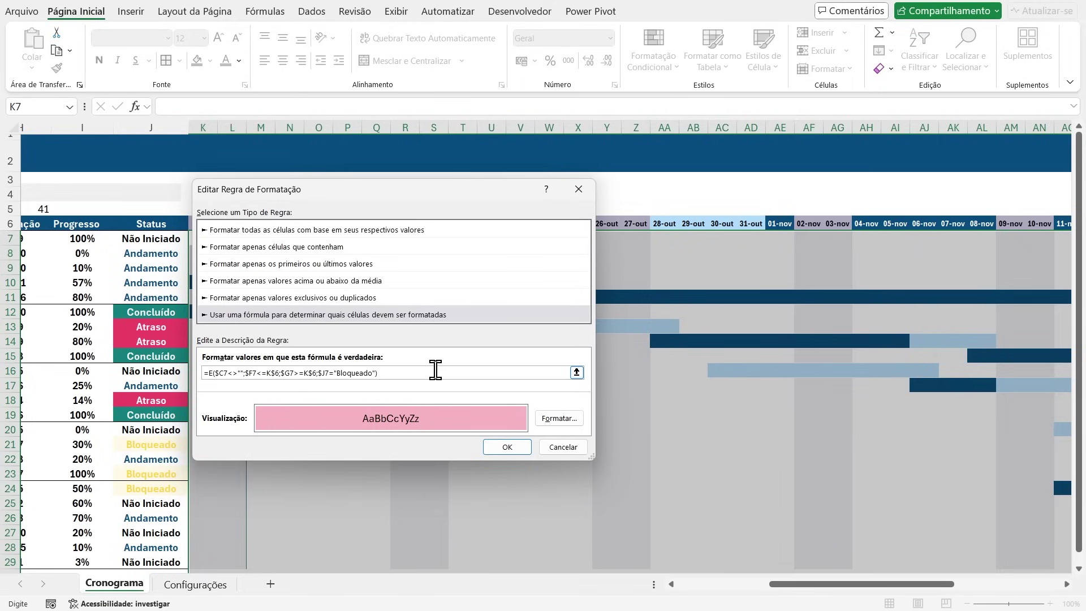
click(558, 420)
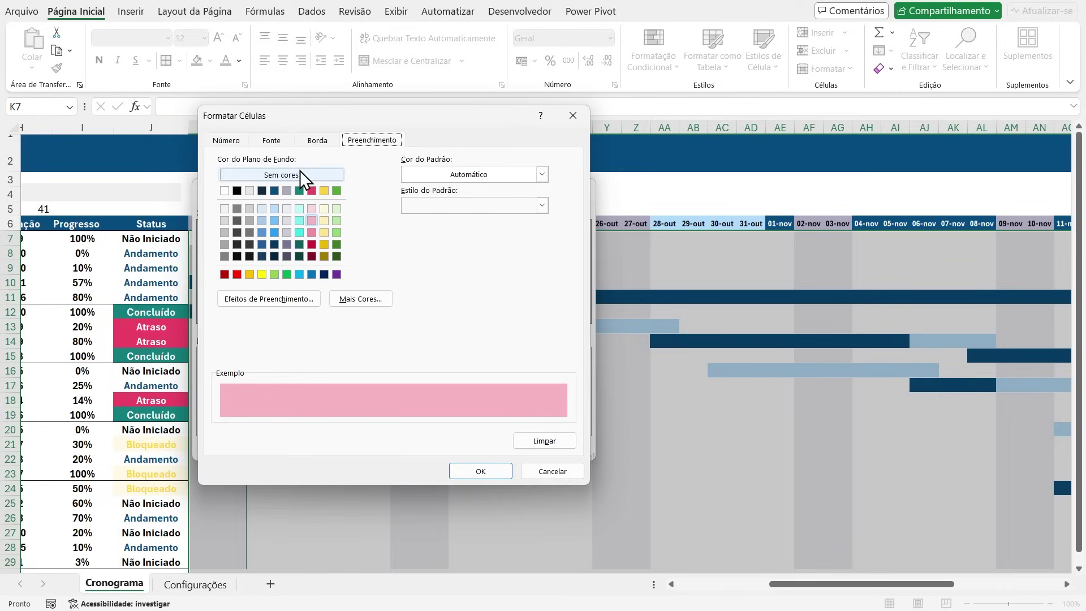
click(325, 221)
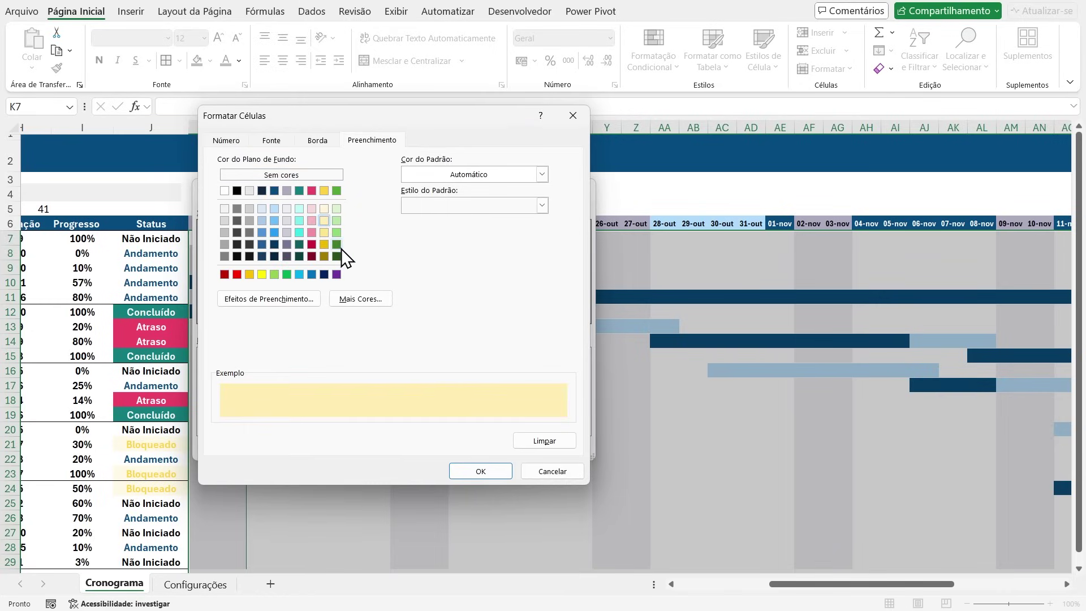
click(483, 464)
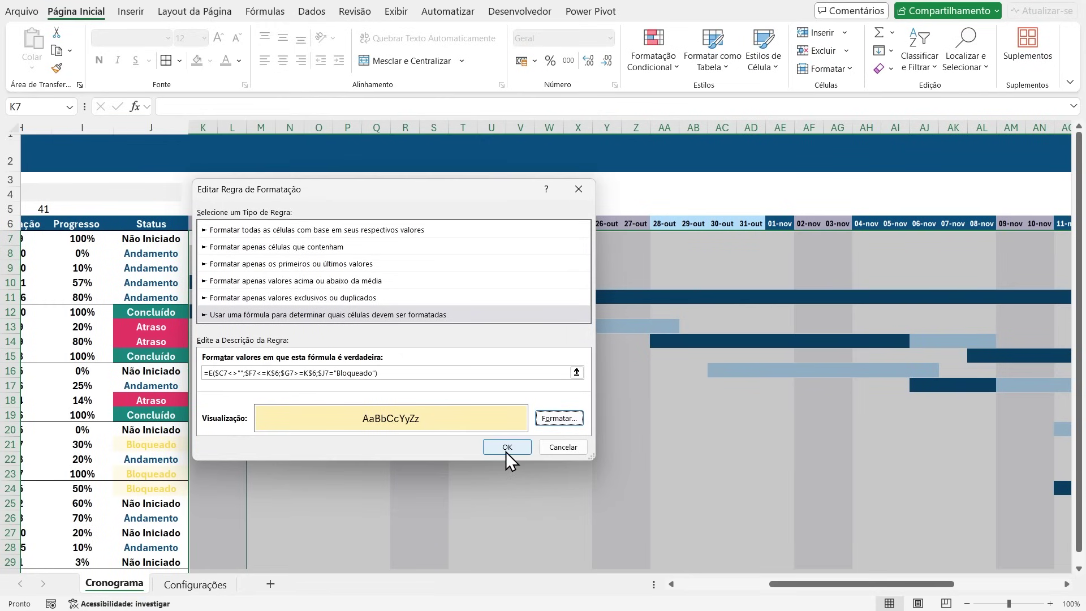
click(562, 448)
Step: Apply the reordered conditional formatting rules to the timeline and close the rules manager
click(656, 411)
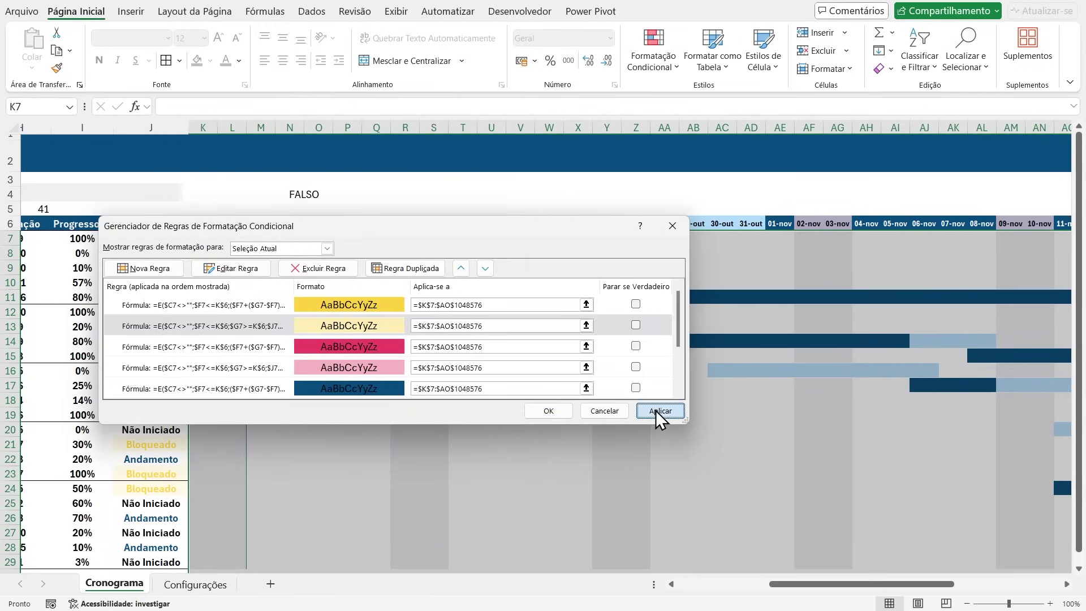
click(547, 411)
click(575, 458)
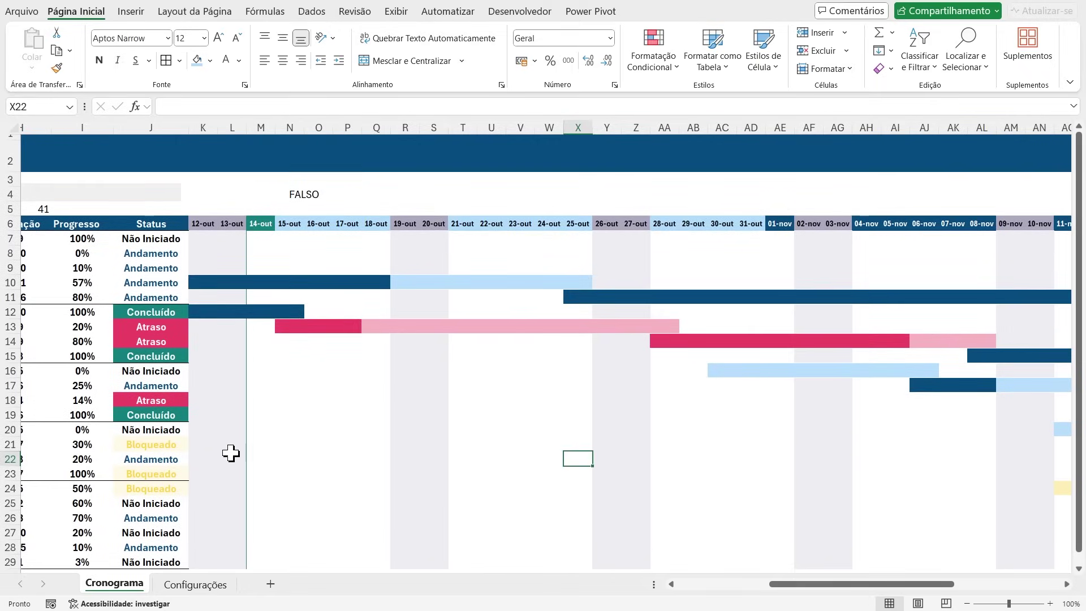
Step: Move the timeline dates forward and back to examine the bars of the Bloqueado tasks
click(169, 445)
click(171, 199)
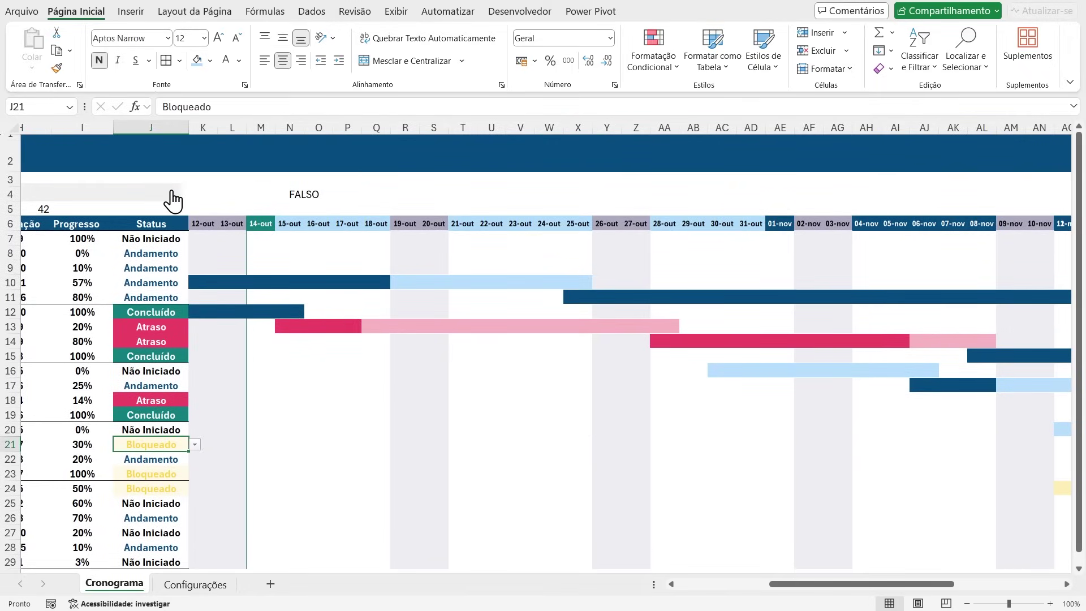
drag(171, 199, 171, 202)
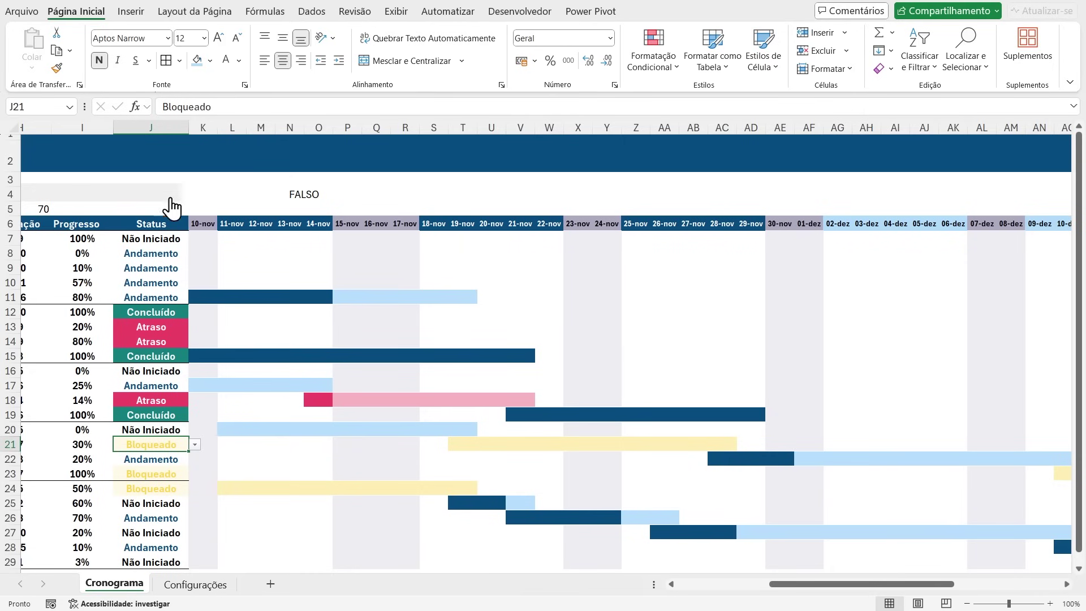
click(168, 477)
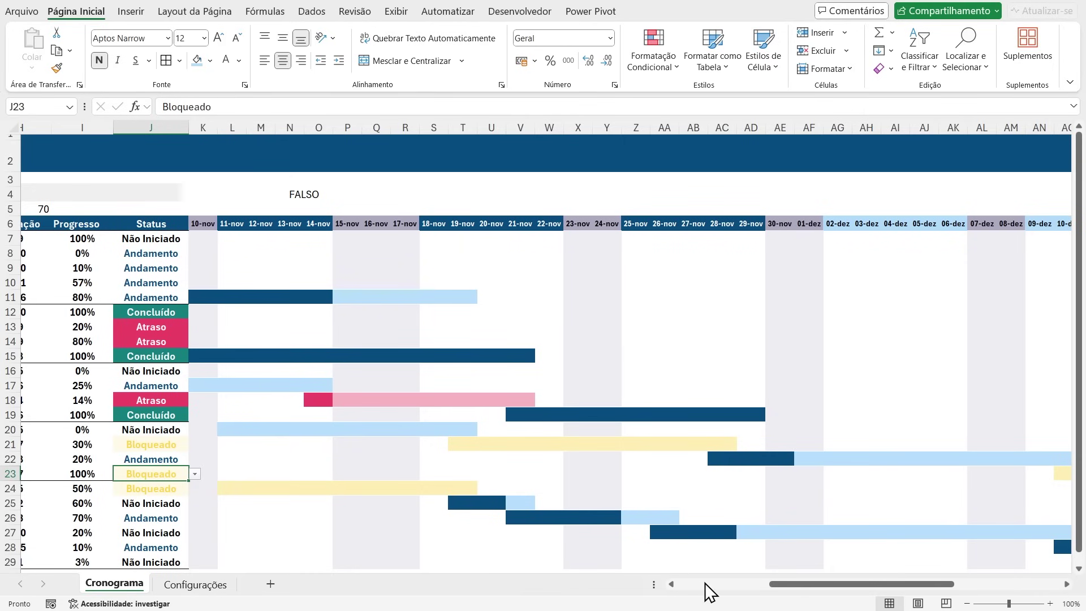
drag(786, 583, 765, 584)
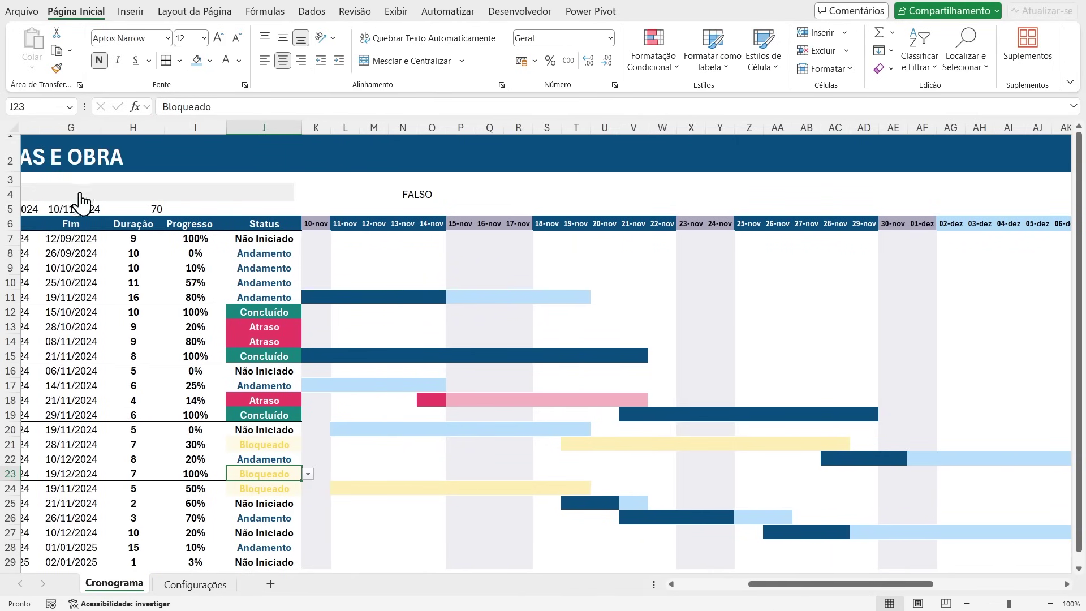
drag(791, 584, 721, 588)
click(362, 198)
drag(363, 198, 362, 198)
scroll(799, 594, right, 5)
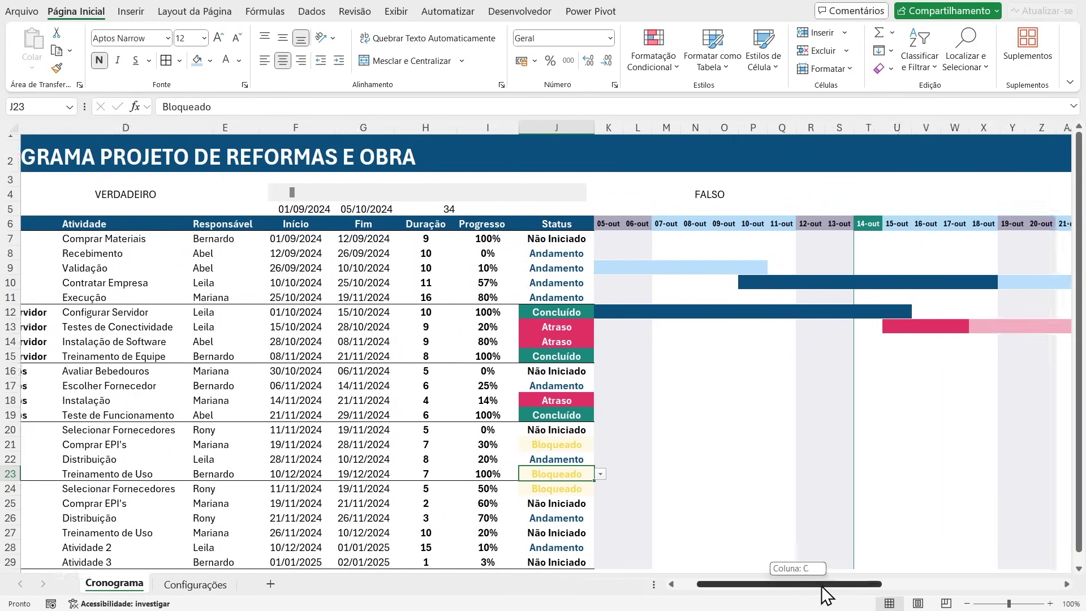
Step: Examine the row 12 Concluído task's bar against its progress by moving the timeline back to late September
click(432, 312)
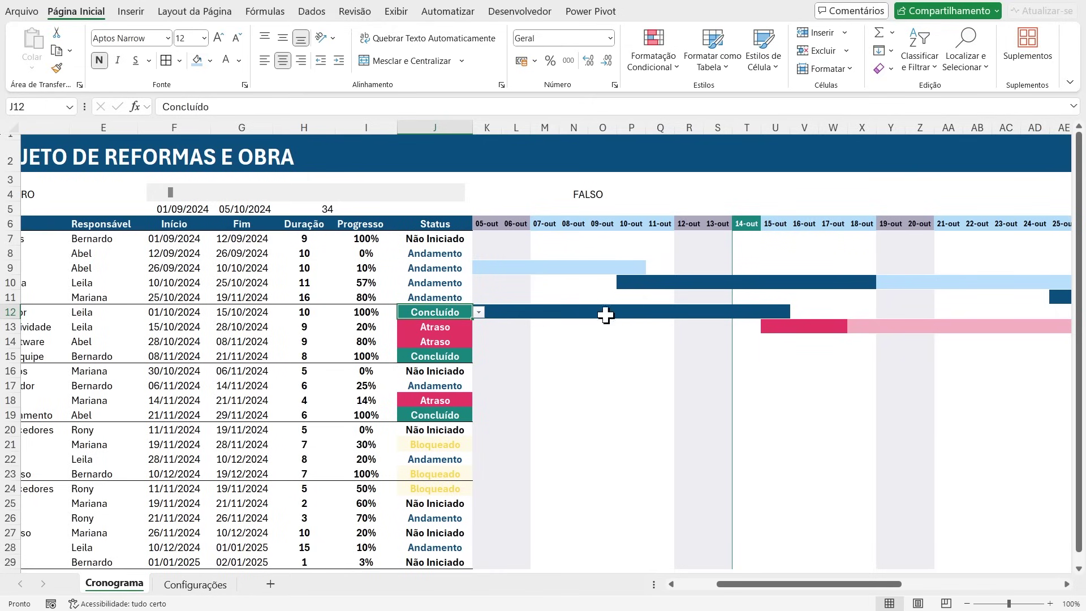
click(155, 193)
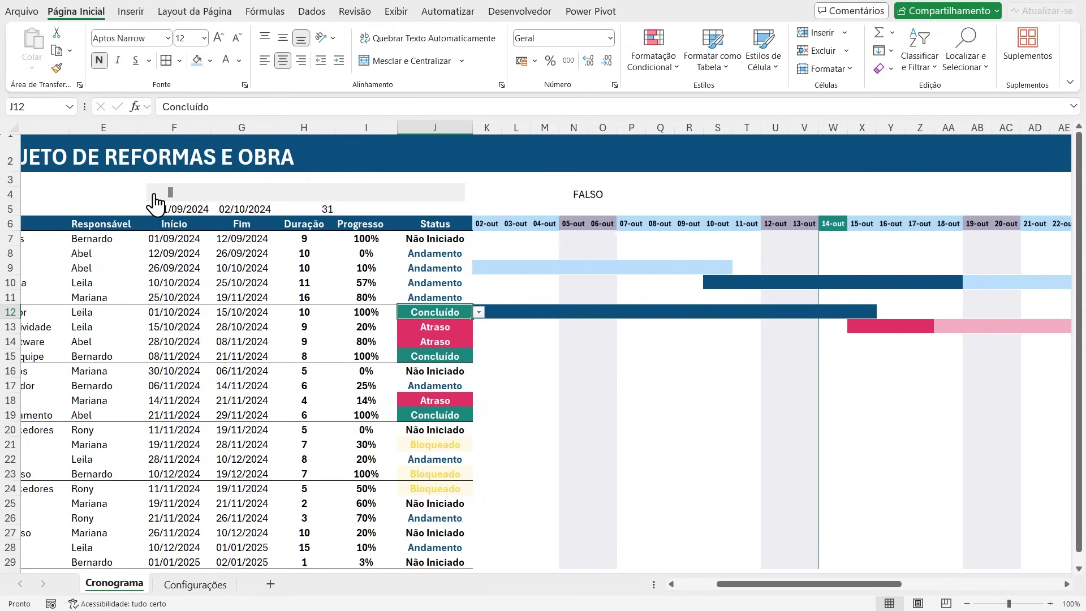
click(155, 194)
drag(572, 310, 930, 311)
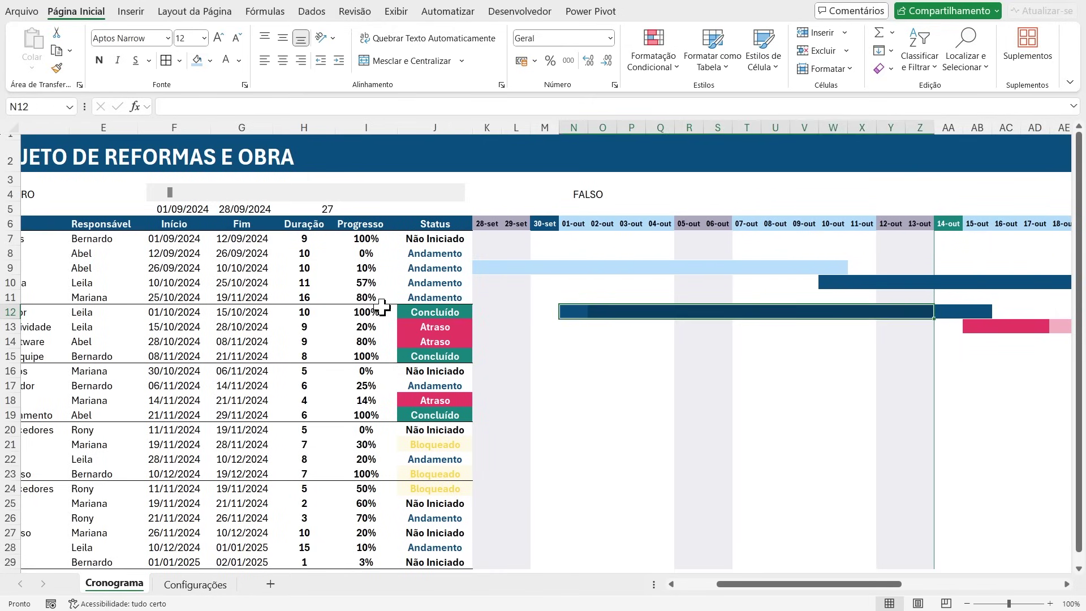
click(358, 305)
drag(577, 309, 972, 315)
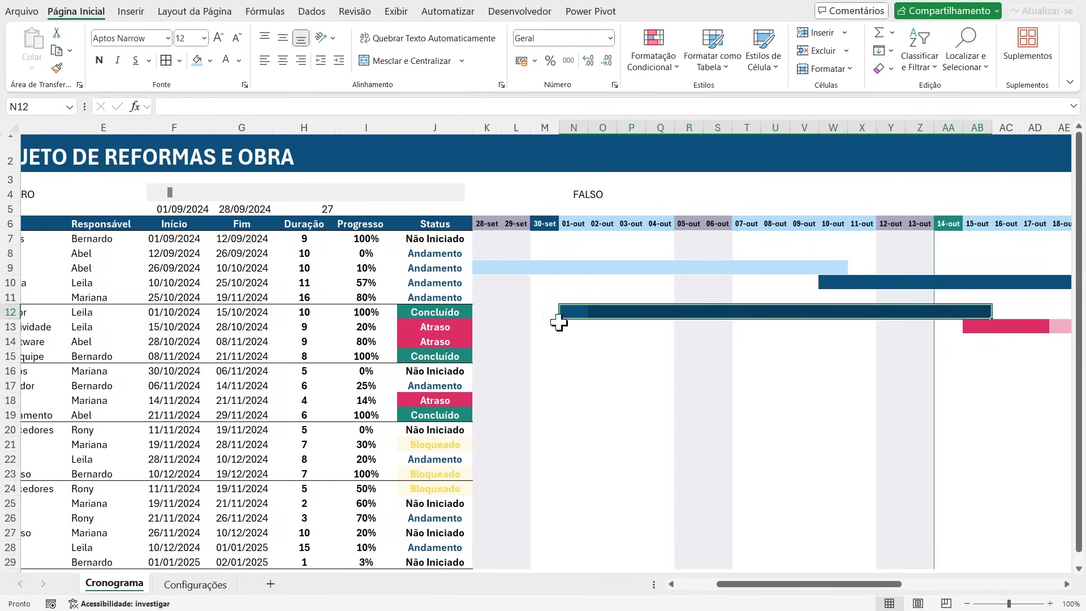
drag(562, 315, 986, 311)
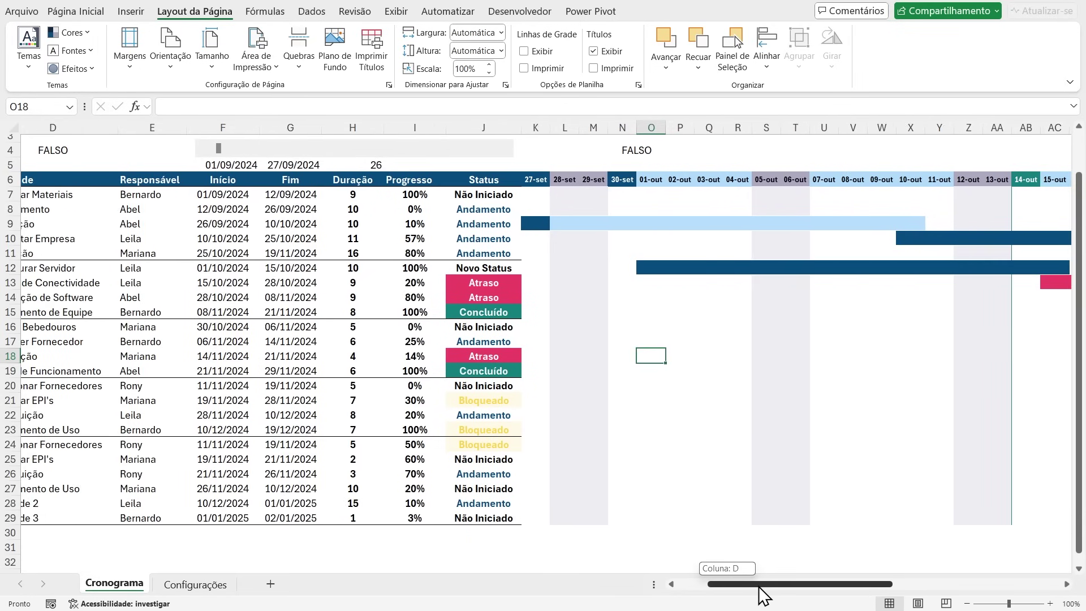
Step: Delete the leftover test formula in cell D4 above the Atividade column
drag(763, 588, 721, 588)
scroll(497, 418, up, 1)
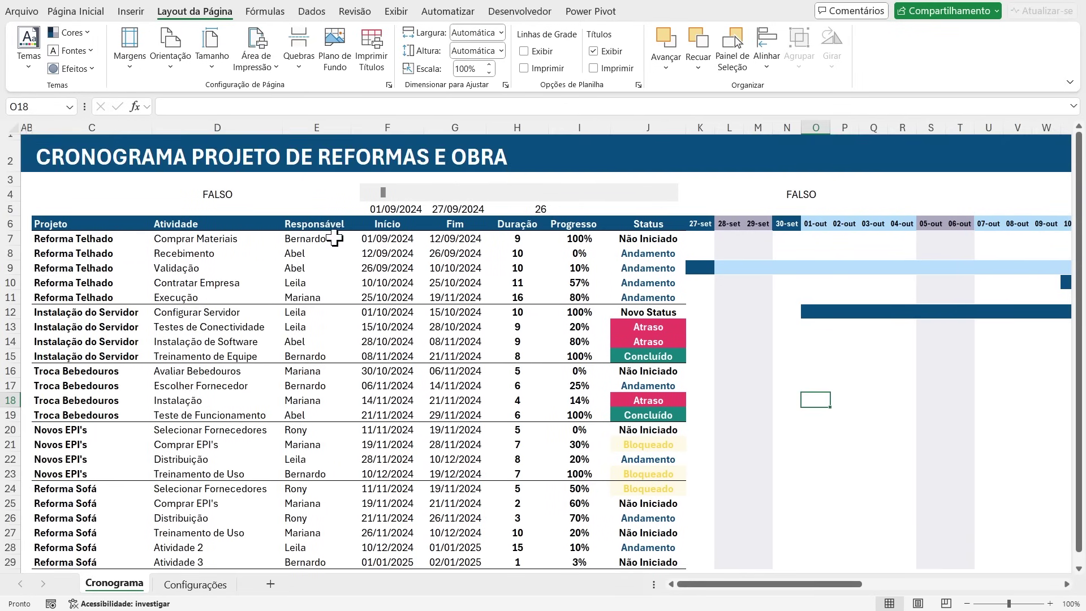
right_click(463, 198)
click(361, 215)
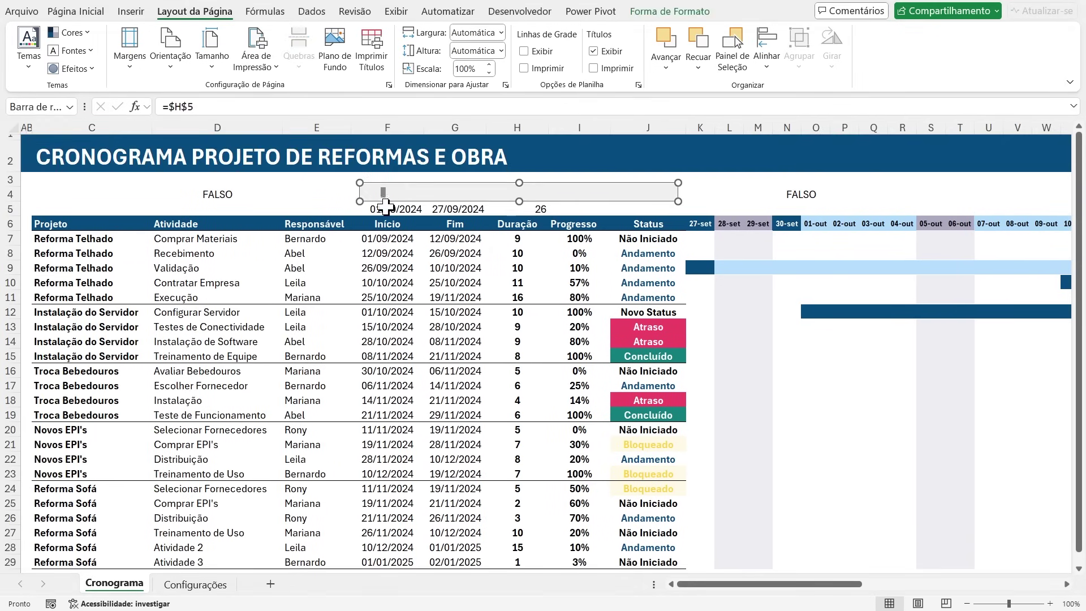
drag(376, 209, 535, 205)
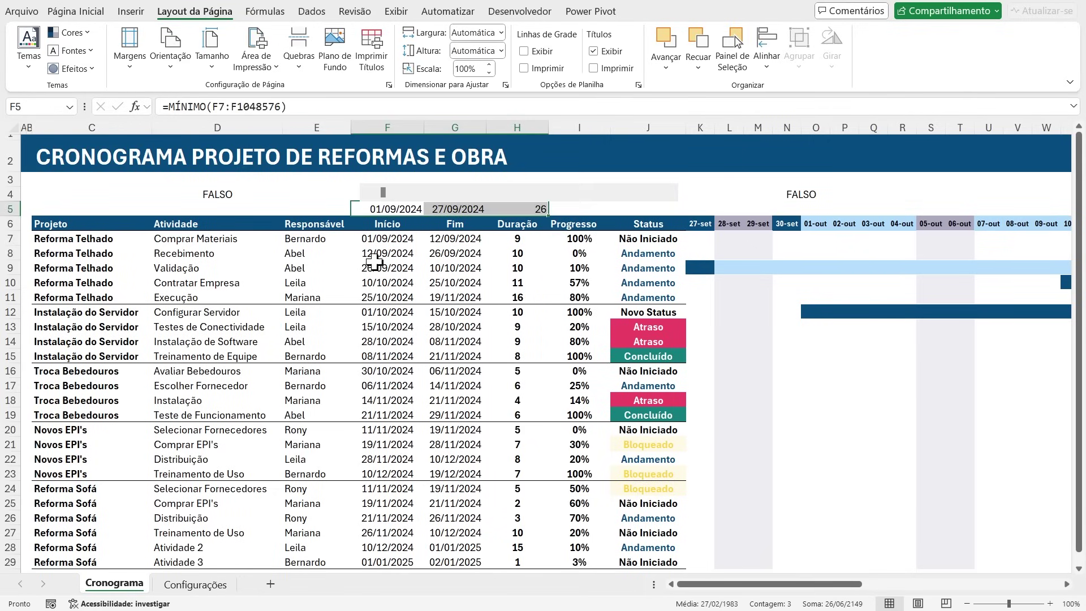
click(287, 177)
drag(392, 215, 516, 209)
click(251, 210)
click(236, 193)
key(Delete)
Step: Unmerge the test cell M4:P4 above the timeline and delete its formula
click(798, 194)
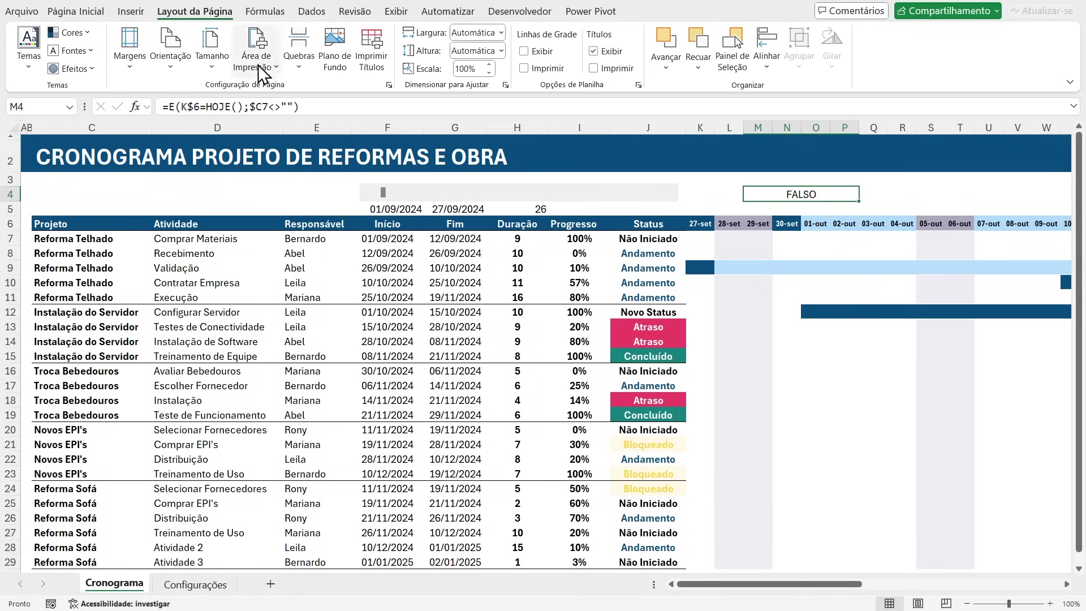
click(76, 12)
click(392, 62)
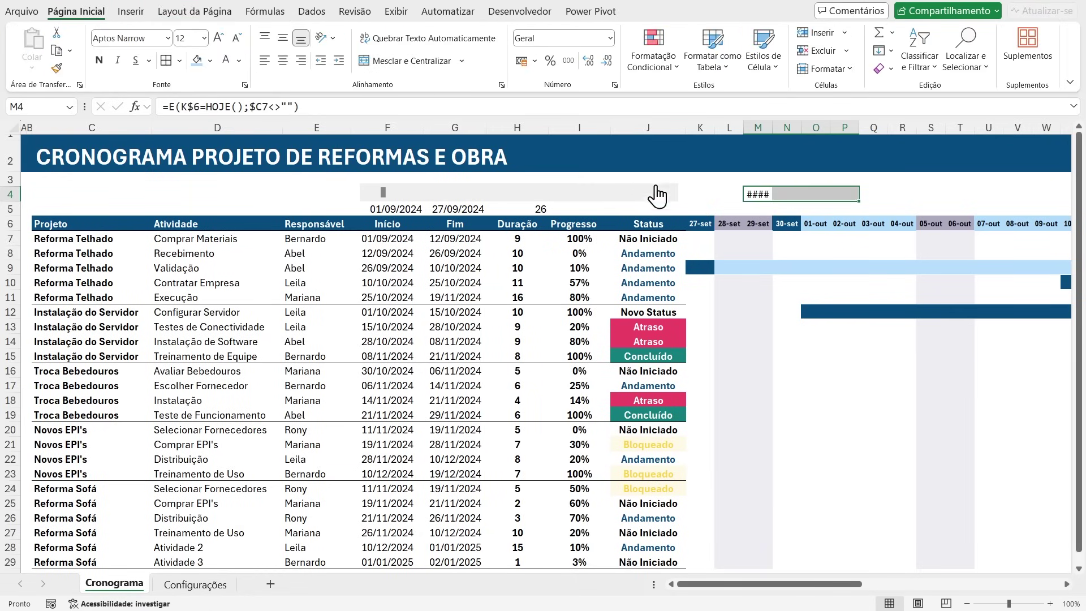
click(756, 194)
key(Delete)
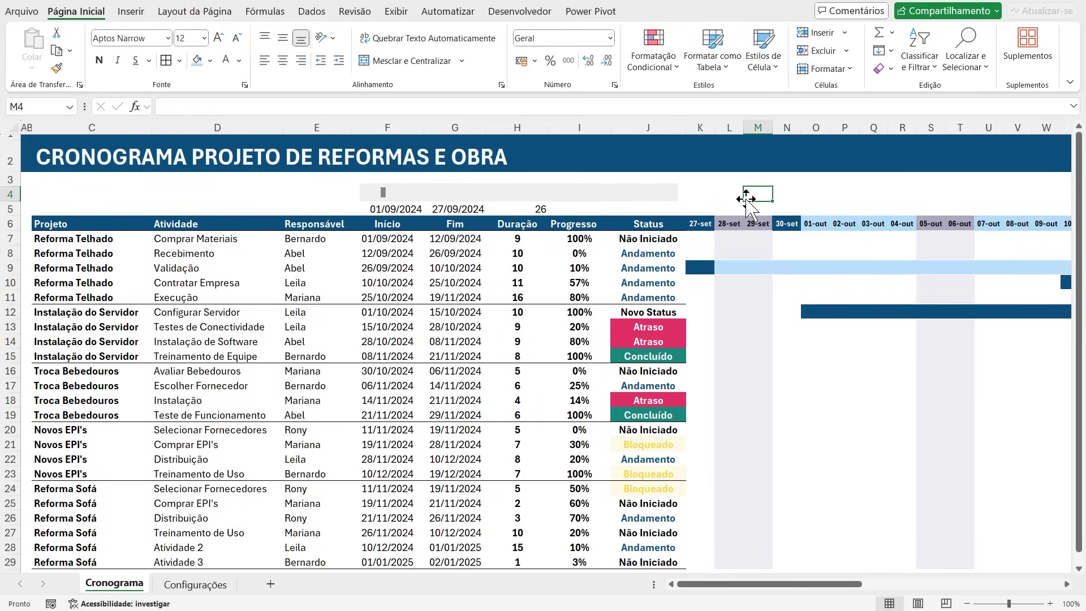
Step: Move the helper date and scroll-value cells F5:H5 to L2:N2 in the title banner
drag(380, 215, 538, 209)
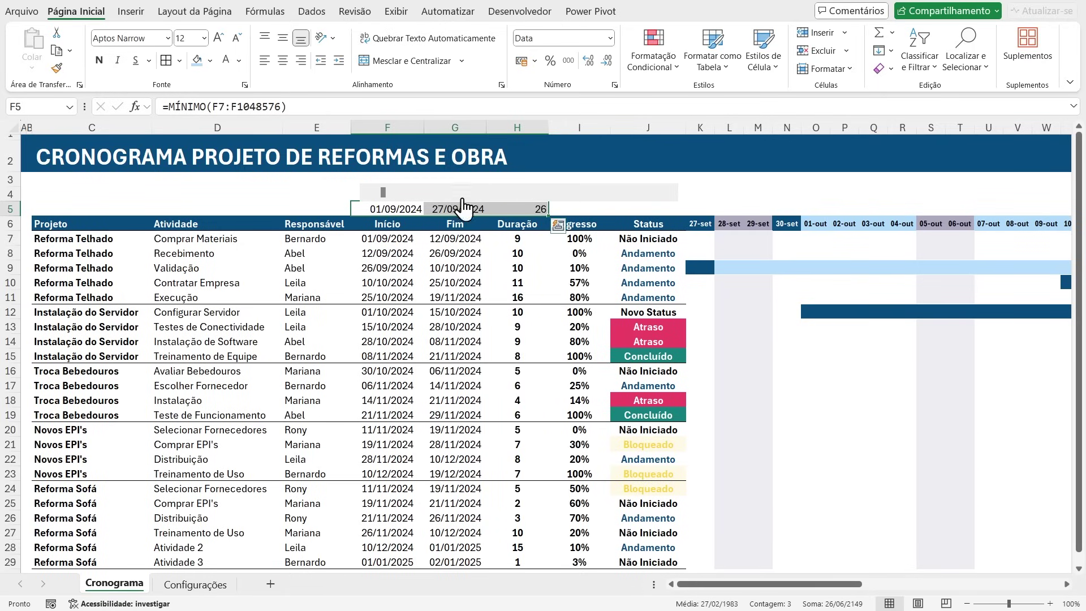
key(ctrl+c)
click(557, 225)
click(644, 158)
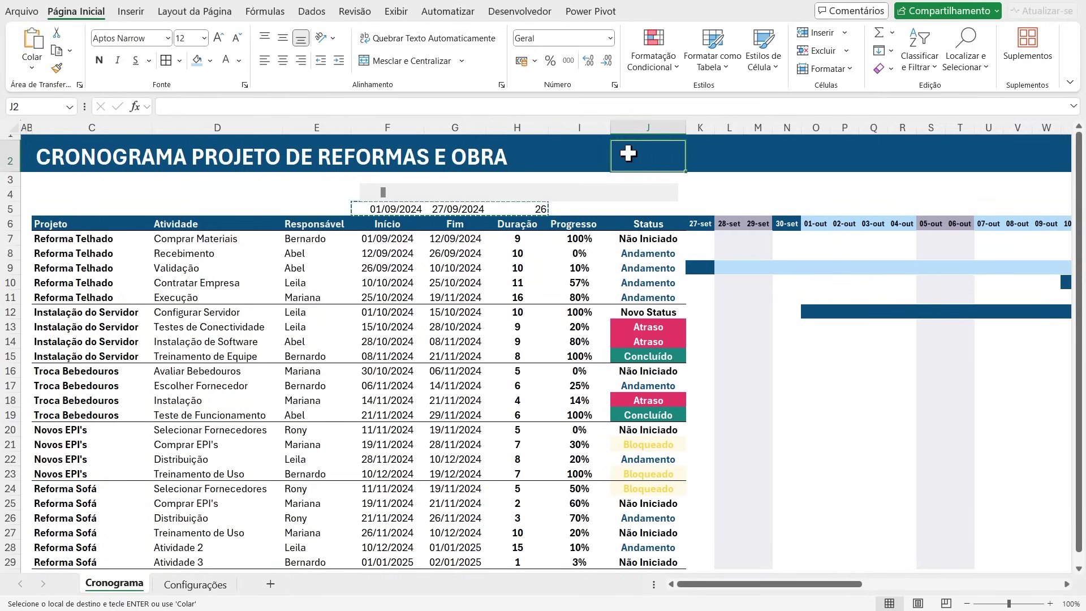
click(725, 161)
key(Return)
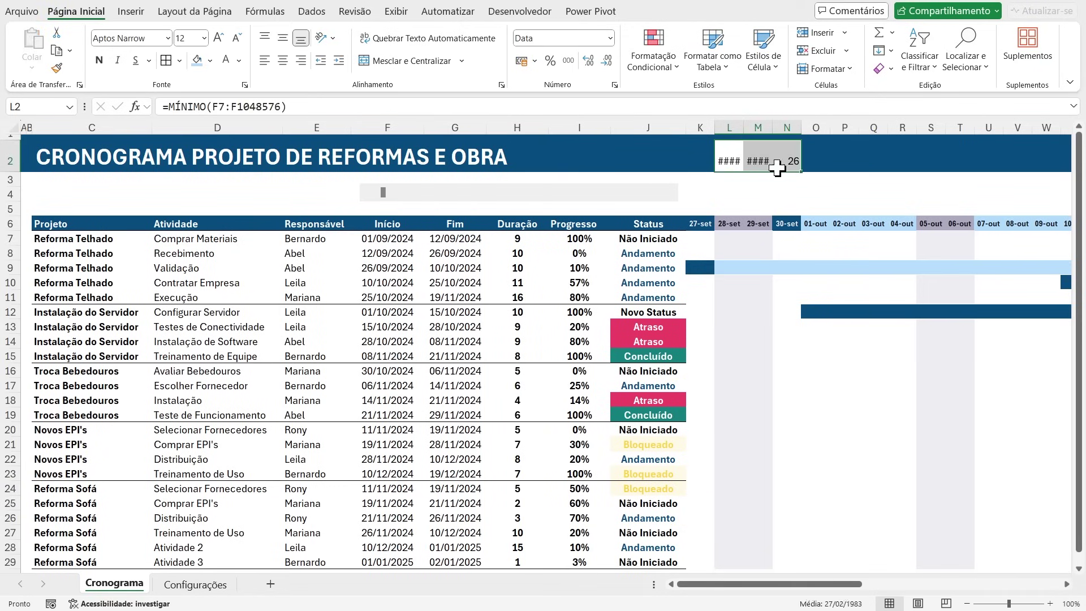
click(810, 182)
click(853, 188)
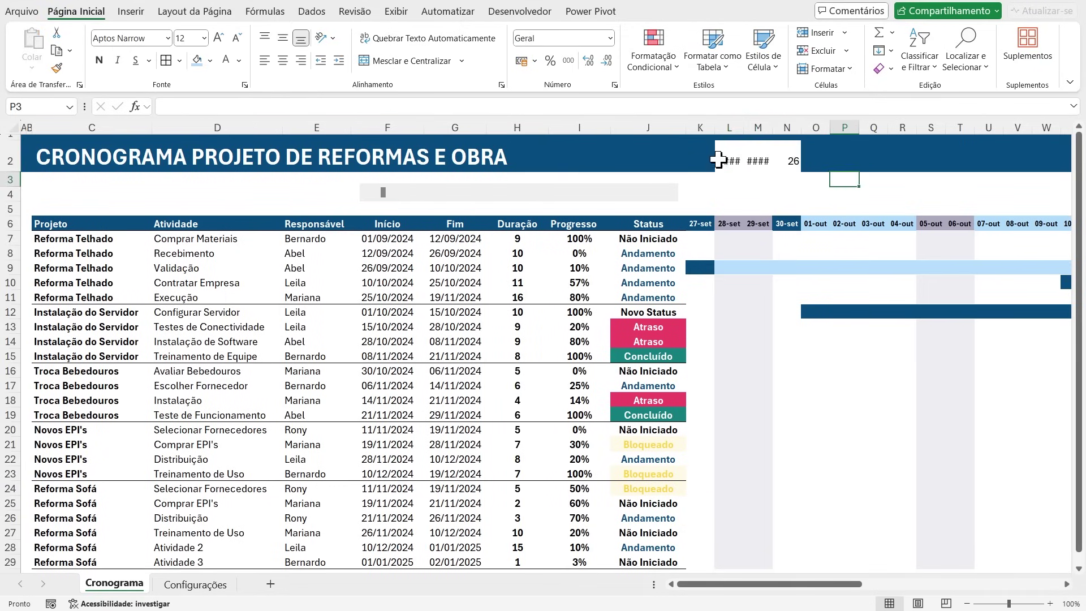
Step: Copy the banner formatting of cell K2 onto the moved helper cells in L2:N2
click(703, 156)
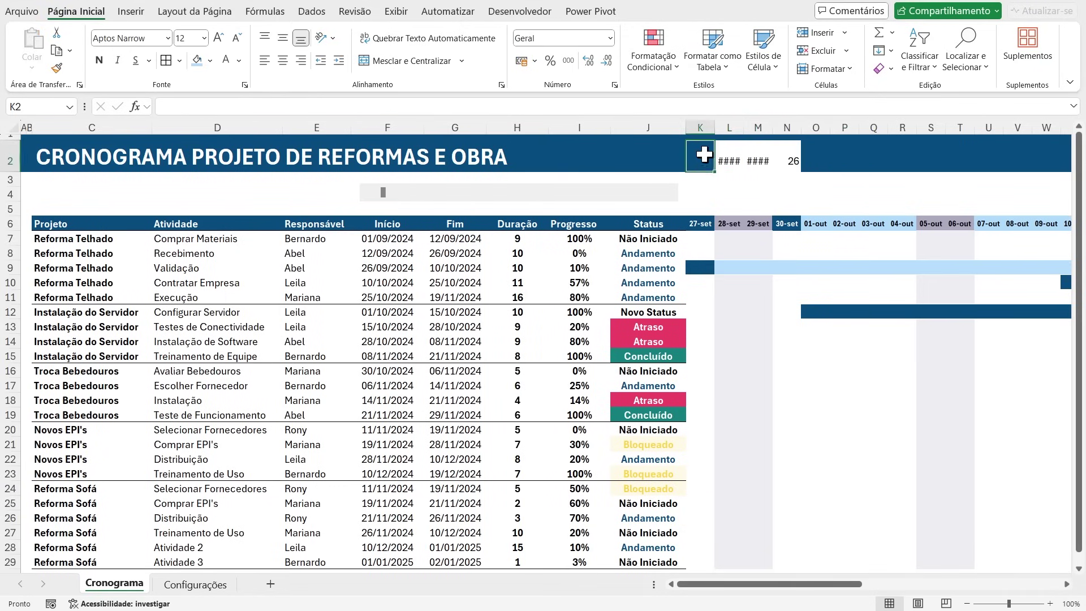
click(57, 68)
drag(695, 154, 817, 160)
click(820, 208)
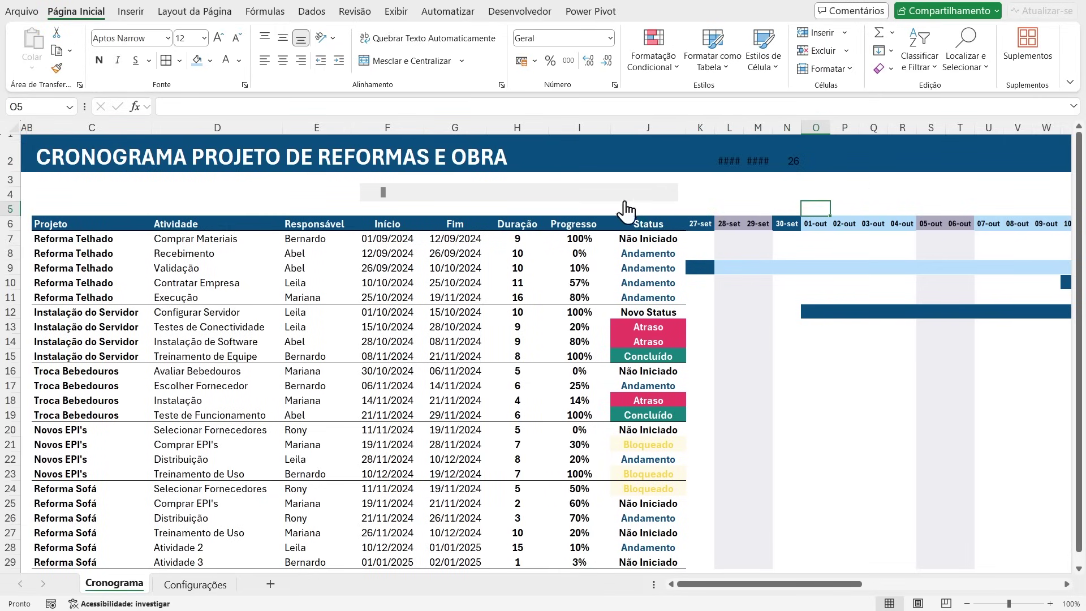
Step: Move the timeline scroll bar control into the title banner, starting at column K, to cover the helper cells
right_click(436, 199)
key(Escape)
drag(432, 189, 752, 160)
click(735, 195)
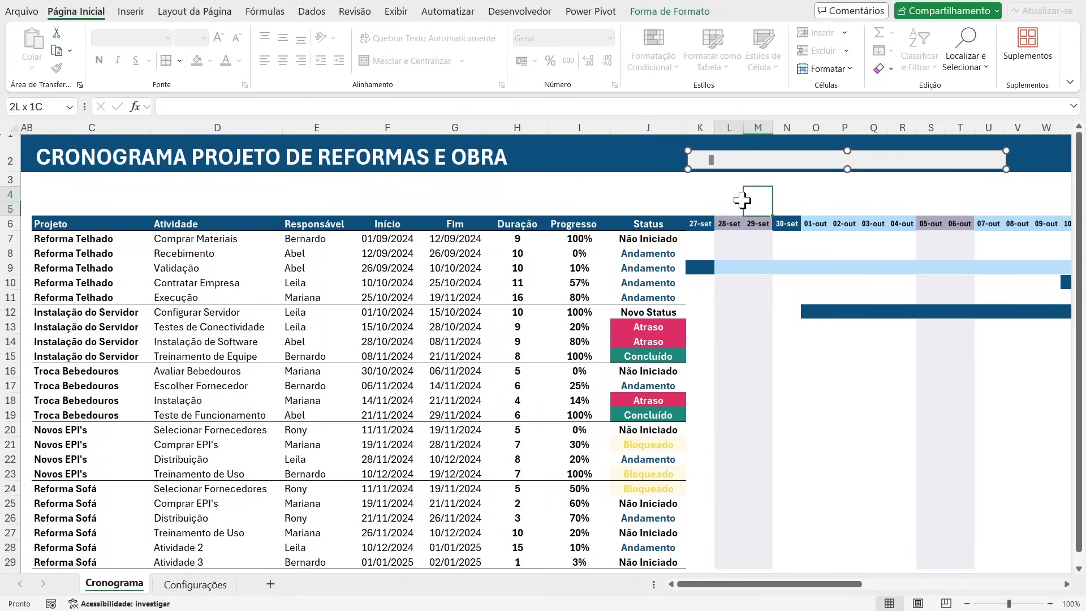
key(Left)
key(Left)
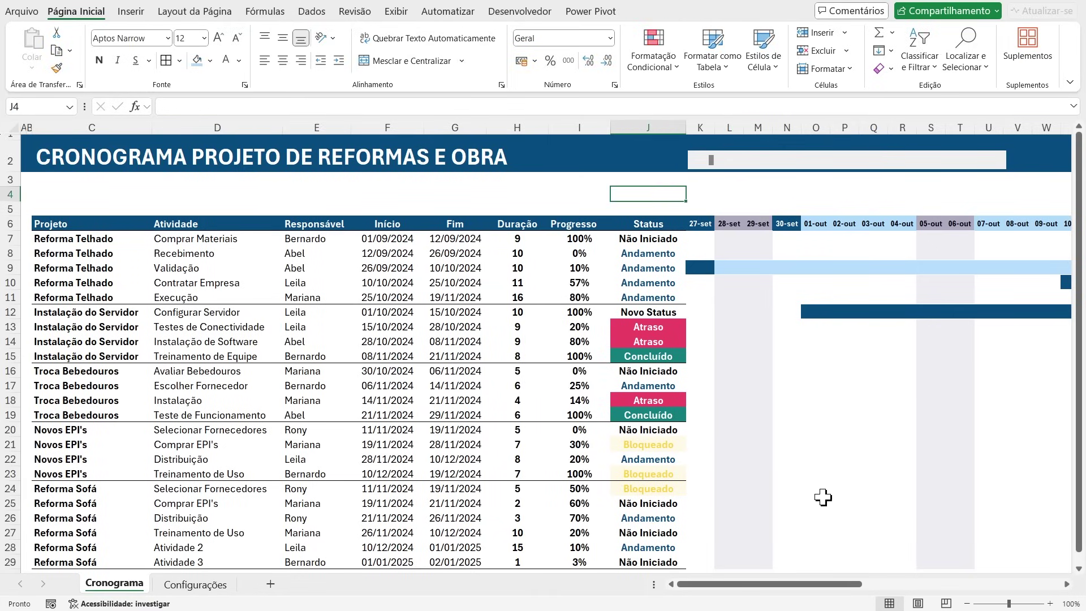
Step: Advance the timeline with the relocated scroll bar to check the status-coloured bars through November
click(998, 161)
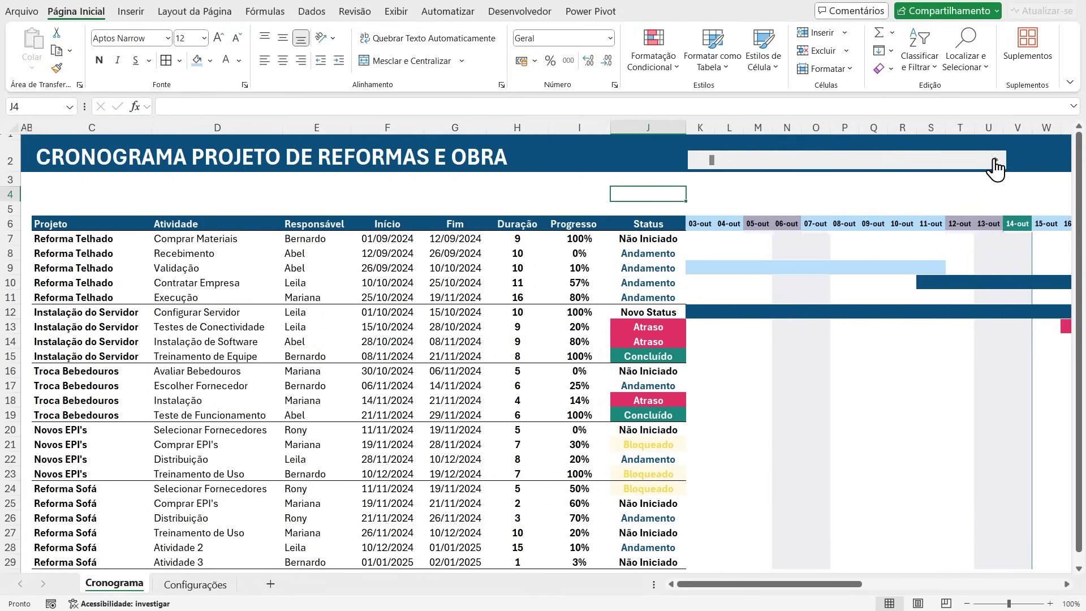
drag(812, 580, 895, 583)
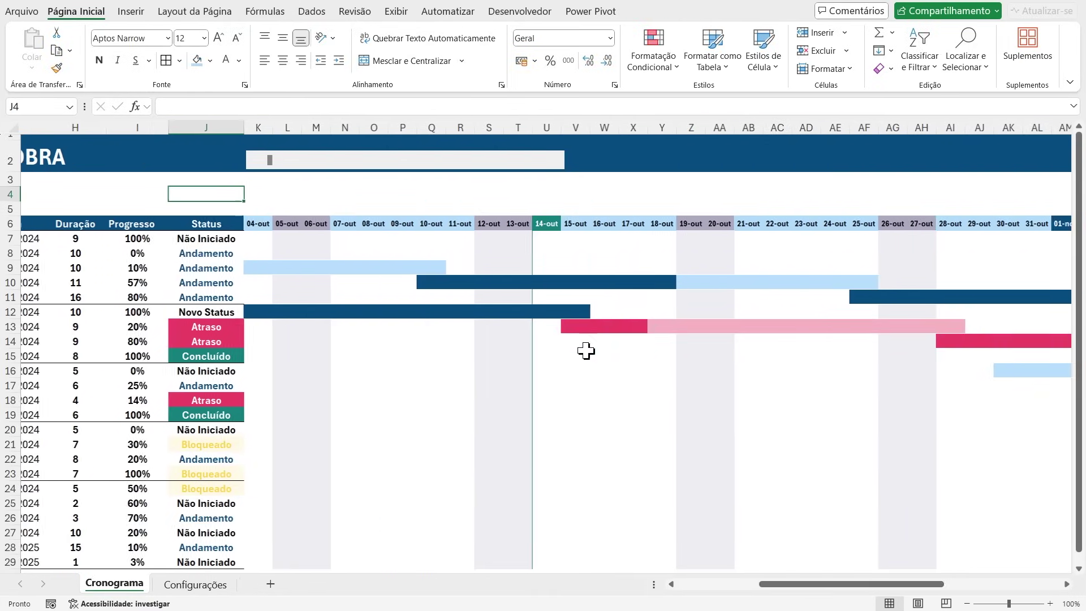
click(557, 164)
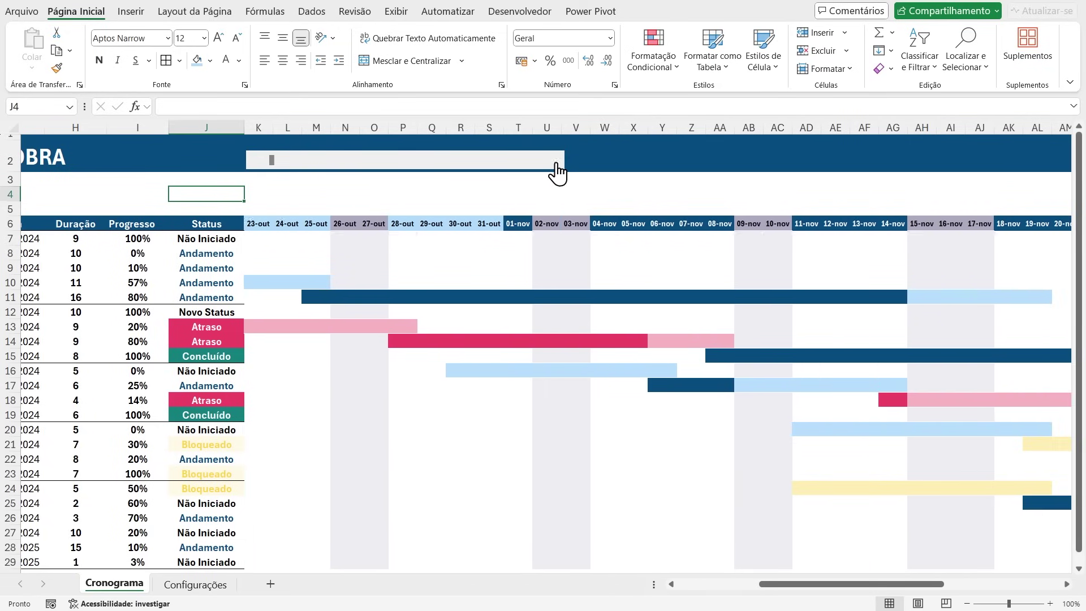
scroll(656, 392, down, 1)
scroll(656, 392, up, 1)
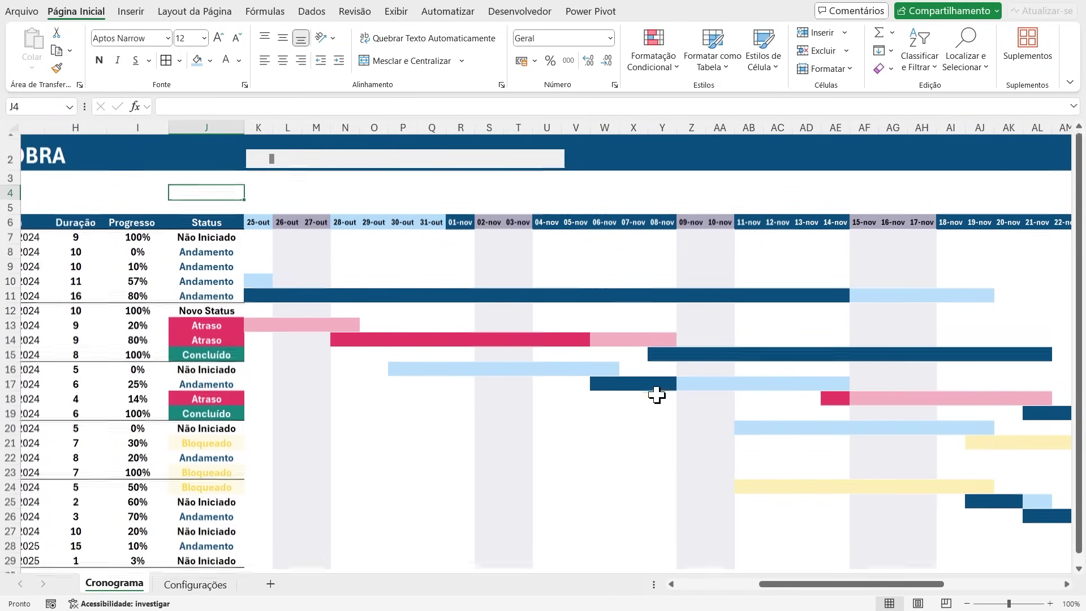
Step: Shift the timeline back to October with the scroll bar control in the title banner
click(255, 165)
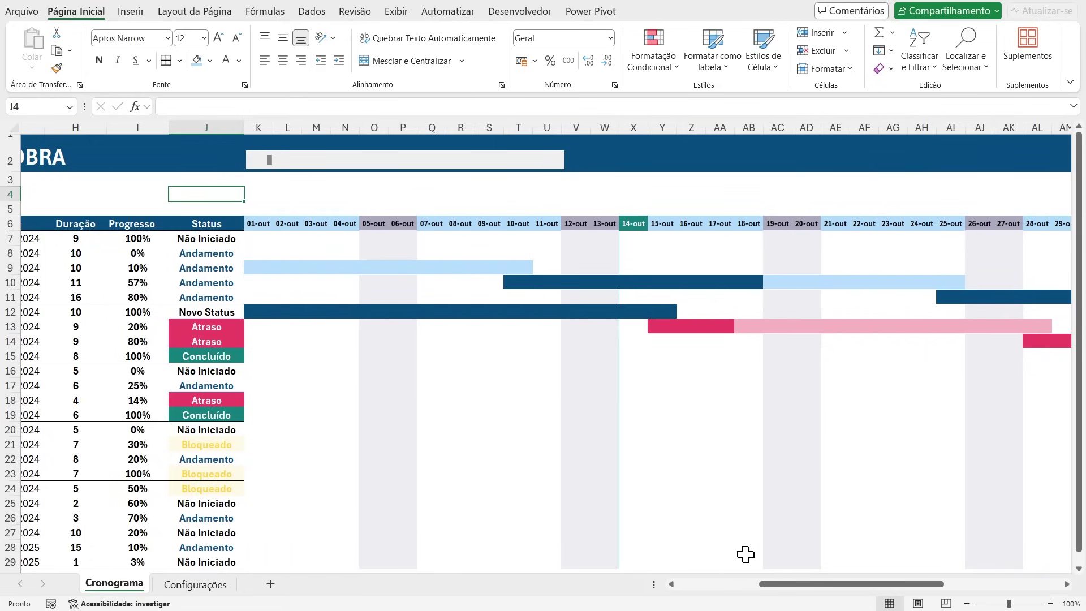
click(742, 548)
drag(775, 585, 722, 595)
Step: Move the timeline scroll bar control within the title banner so it starts in column H, just after the title text
click(643, 164)
right_click(656, 157)
key(Escape)
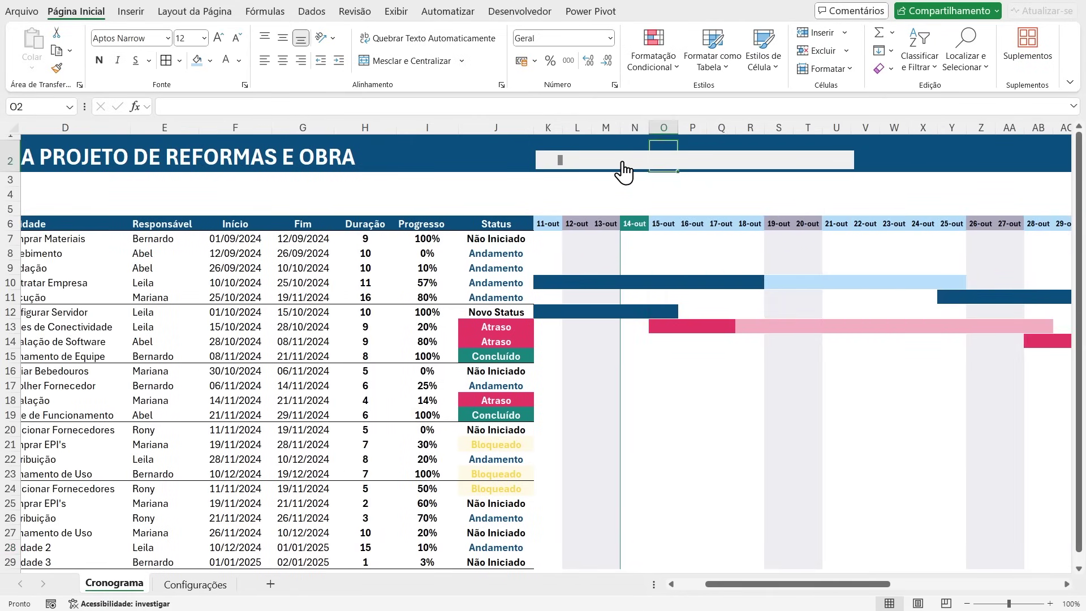
click(622, 161)
right_click(622, 161)
key(Escape)
drag(751, 152, 591, 152)
click(752, 208)
drag(763, 585, 696, 587)
click(438, 194)
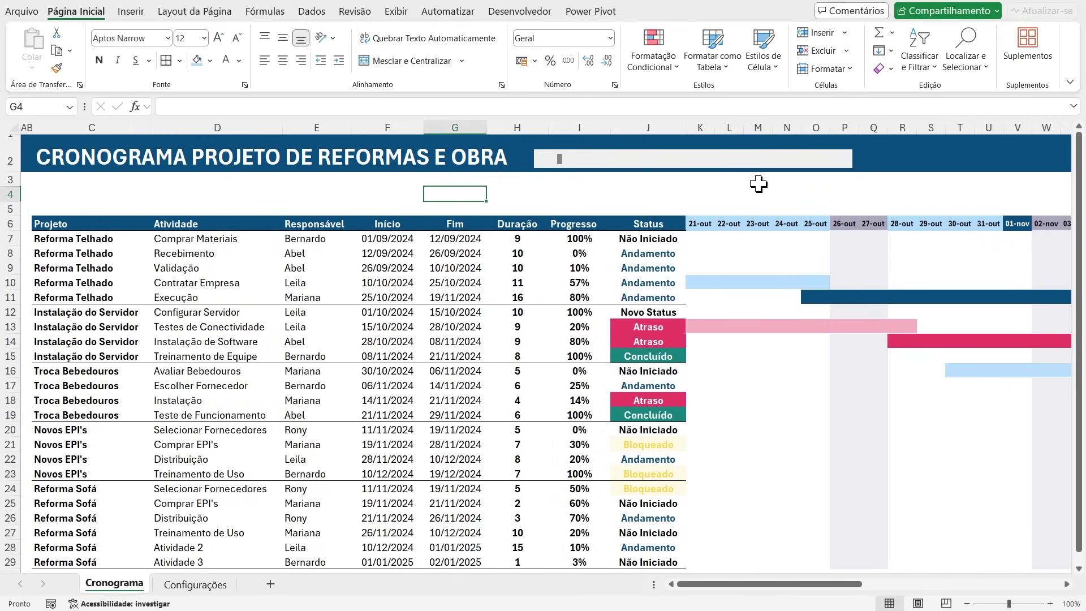
Step: Advance the timeline to start on 01-nov and scroll through the task rows to examine how the header row behaves
drag(841, 160, 842, 159)
scroll(768, 378, down, 2)
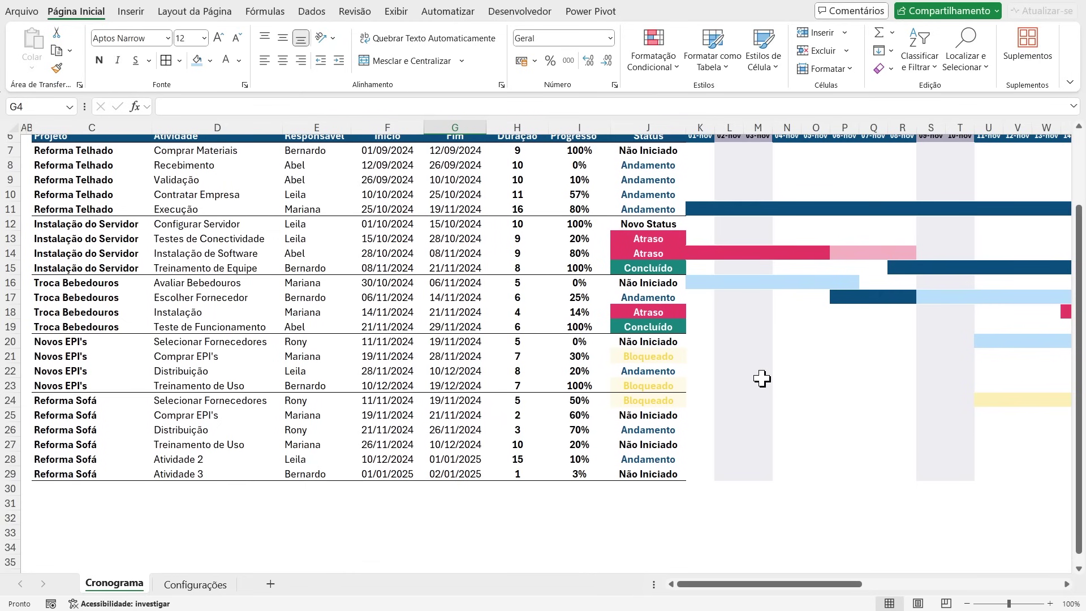
scroll(762, 379, up, 2)
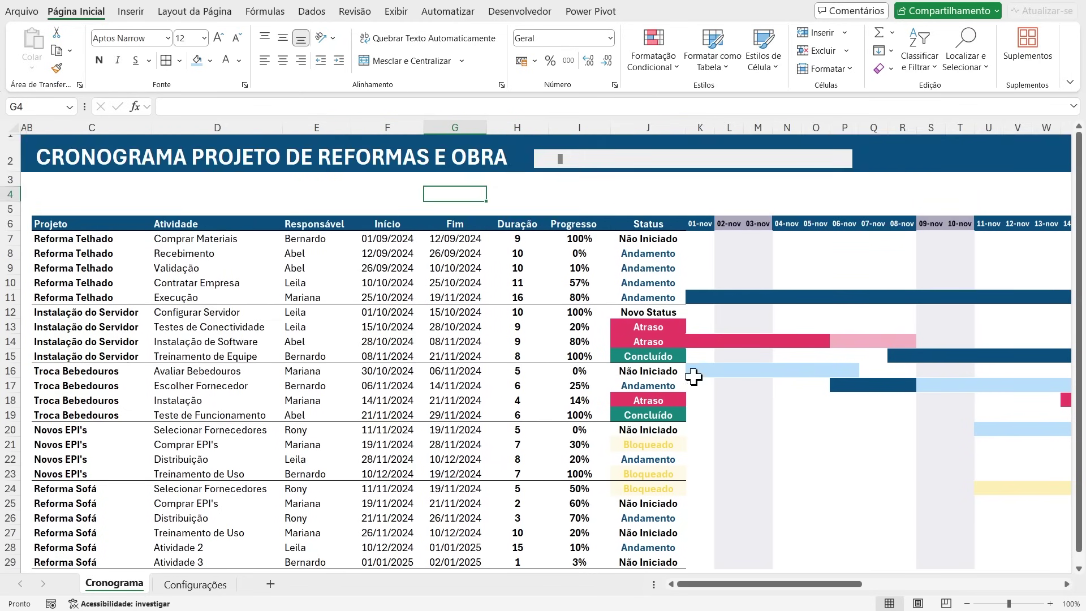
scroll(373, 336, down, 2)
scroll(371, 334, up, 2)
mouse_move(1079, 165)
mouse_down()
mouse_move(1079, 207)
mouse_move(1079, 164)
mouse_up()
Step: Freeze the panes above row 7, keeping the title banner and table header fixed
click(7, 236)
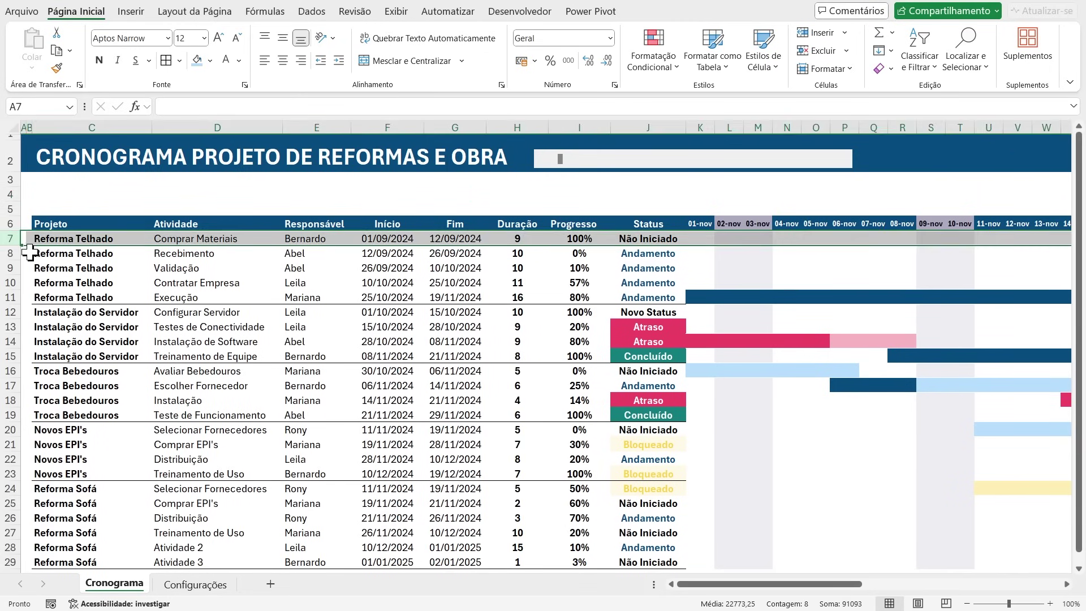
click(395, 11)
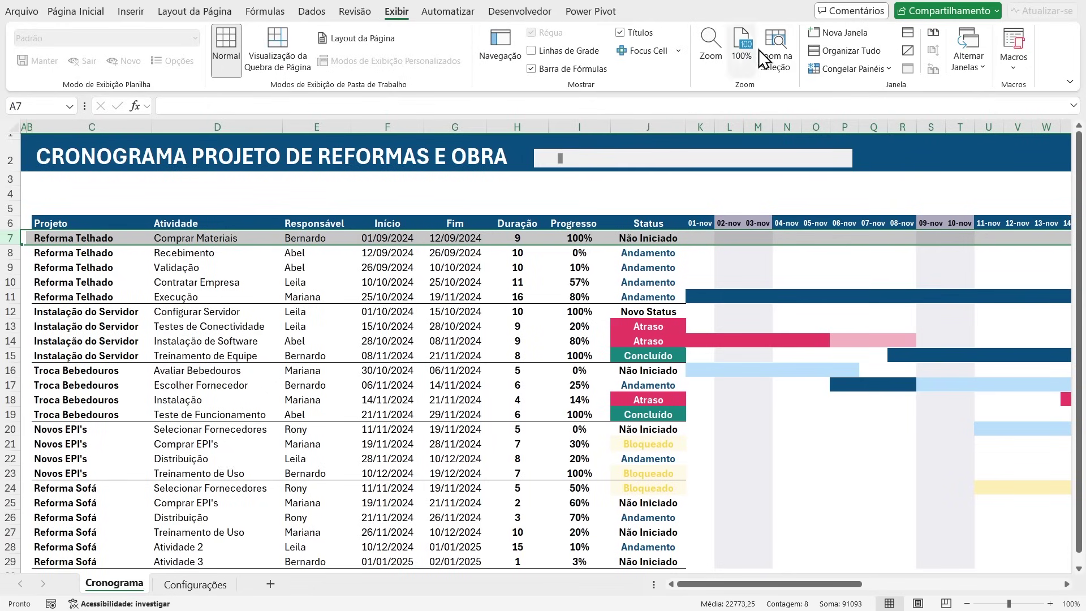
click(864, 69)
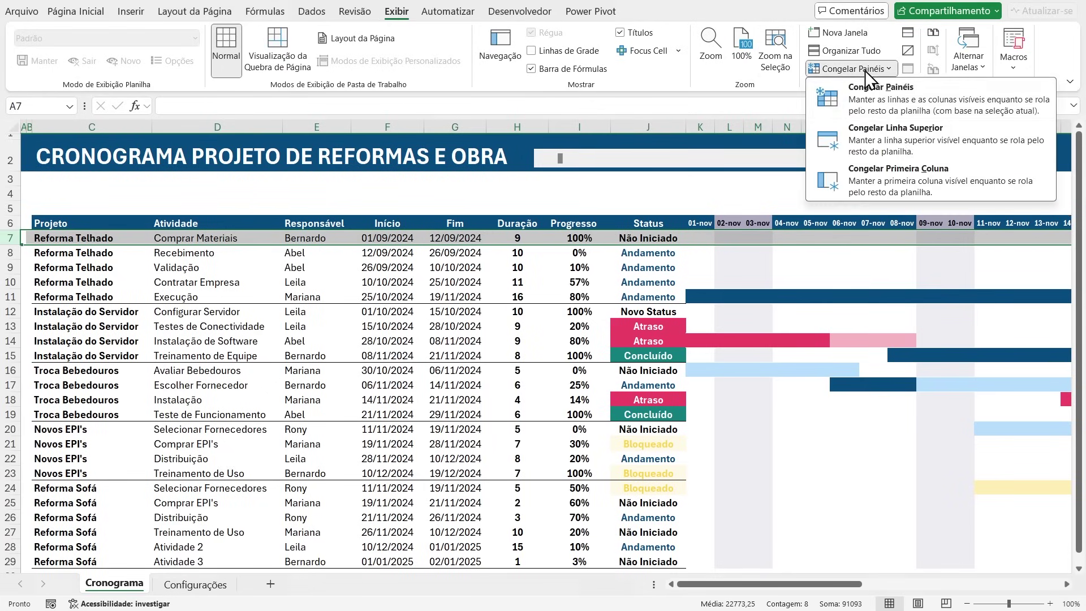
click(882, 97)
Step: Scroll through the task rows to check the frozen banner and header row
click(555, 294)
scroll(554, 341, down, 6)
scroll(554, 341, down, 1)
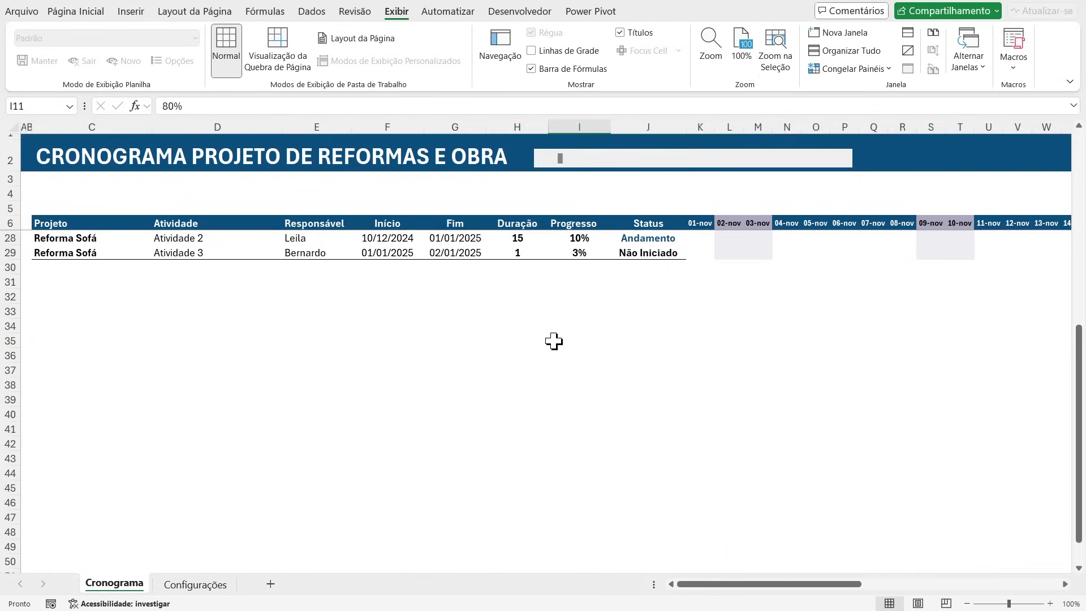
scroll(226, 292, down, 5)
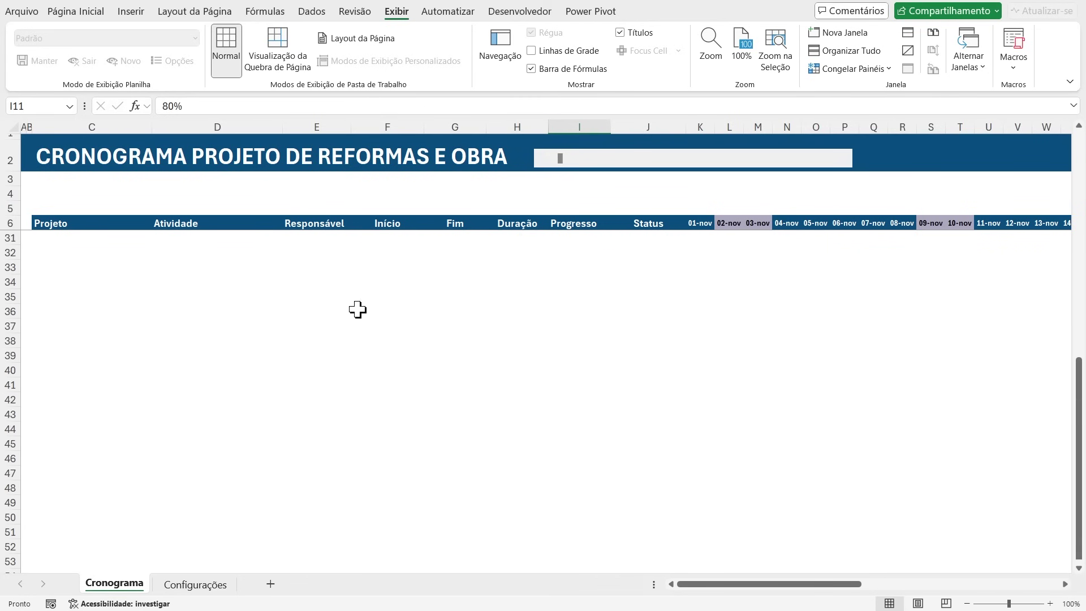
scroll(395, 333, up, 10)
scroll(471, 353, down, 3)
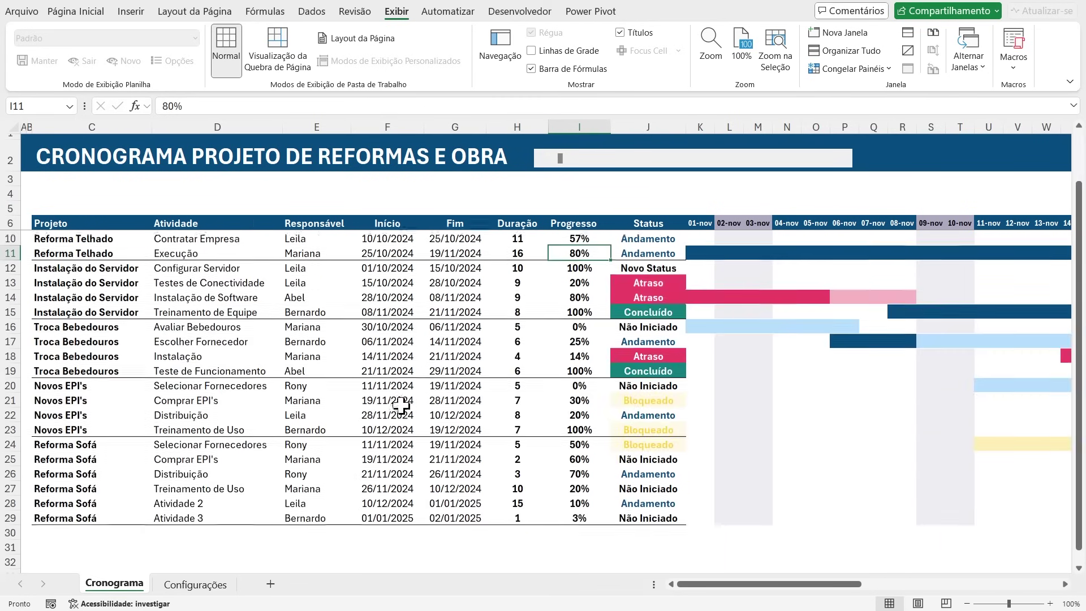
scroll(245, 438, up, 3)
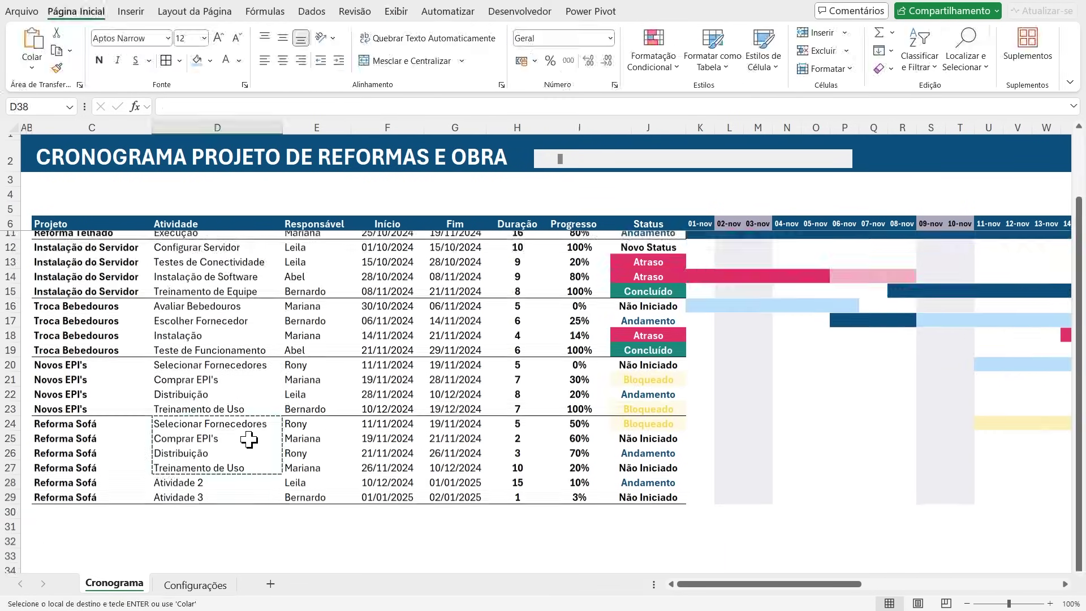
Step: Fill the project cells C30:C33 below the last task with "Projeto XPTO"
scroll(399, 304, down, 1)
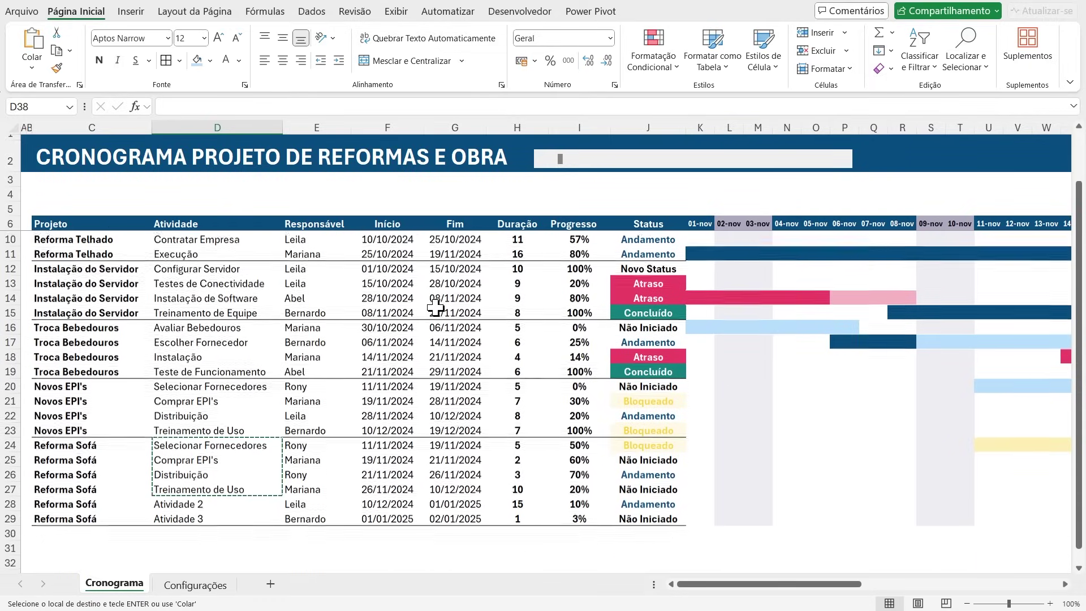
scroll(430, 305, down, 2)
click(87, 460)
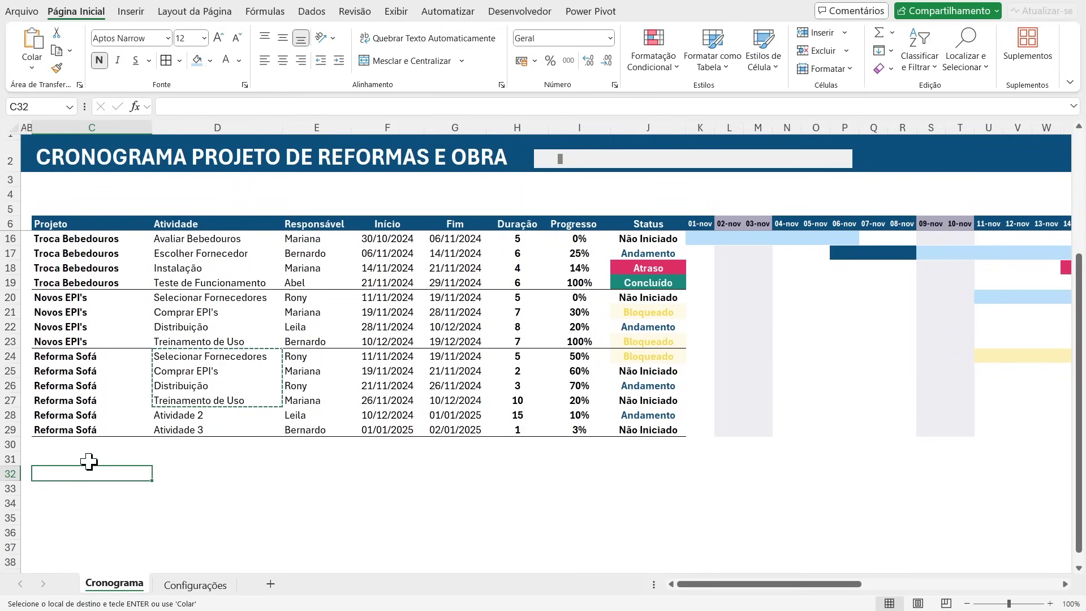
drag(85, 446, 86, 482)
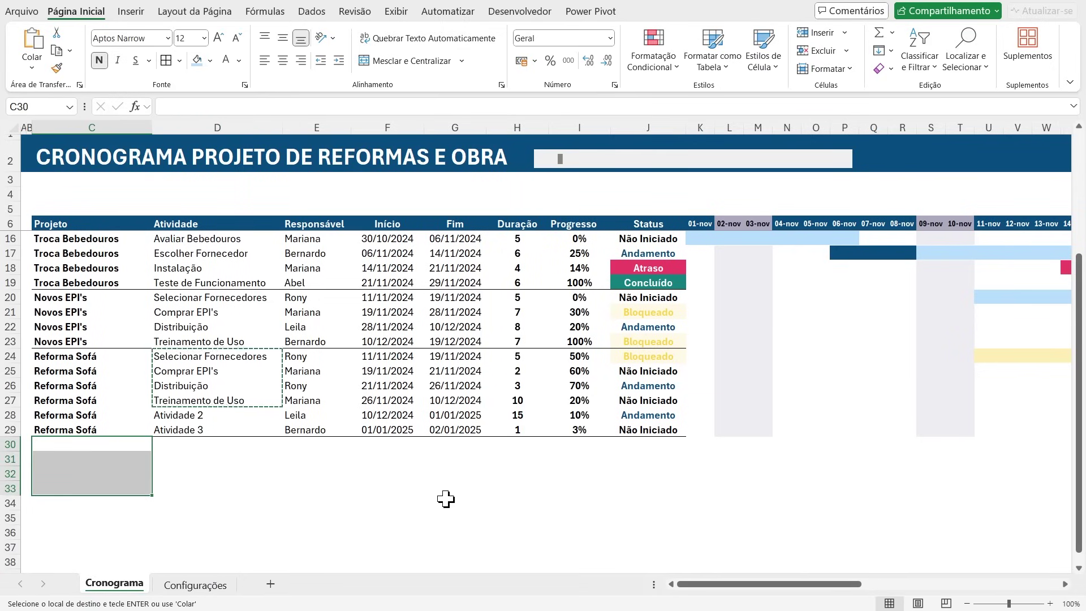
text(Projeto XPTO)
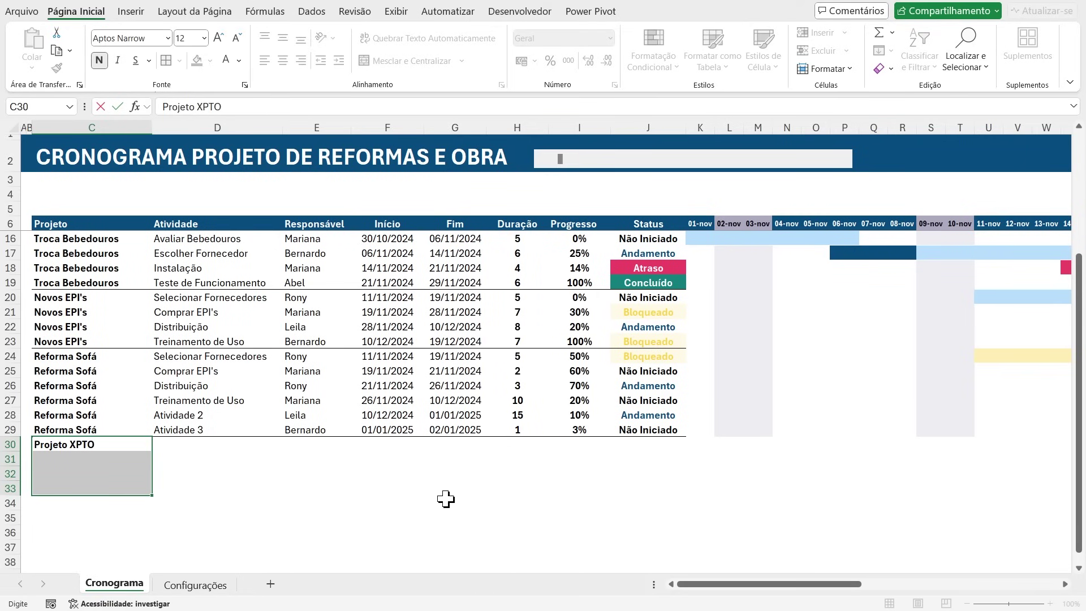
key(ctrl+Return)
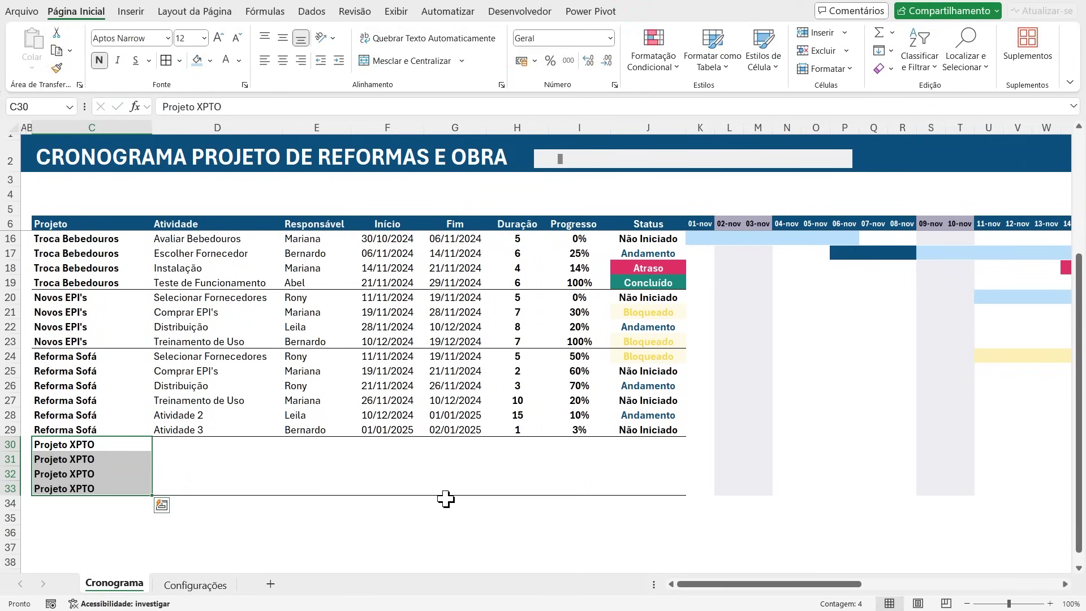
Step: Try pasting the Reforma Sofá activities from D24:D27 as values into D30:D33, and undo the paste
scroll(206, 377, down, 1)
drag(187, 312, 199, 356)
key(ctrl+c)
click(172, 409)
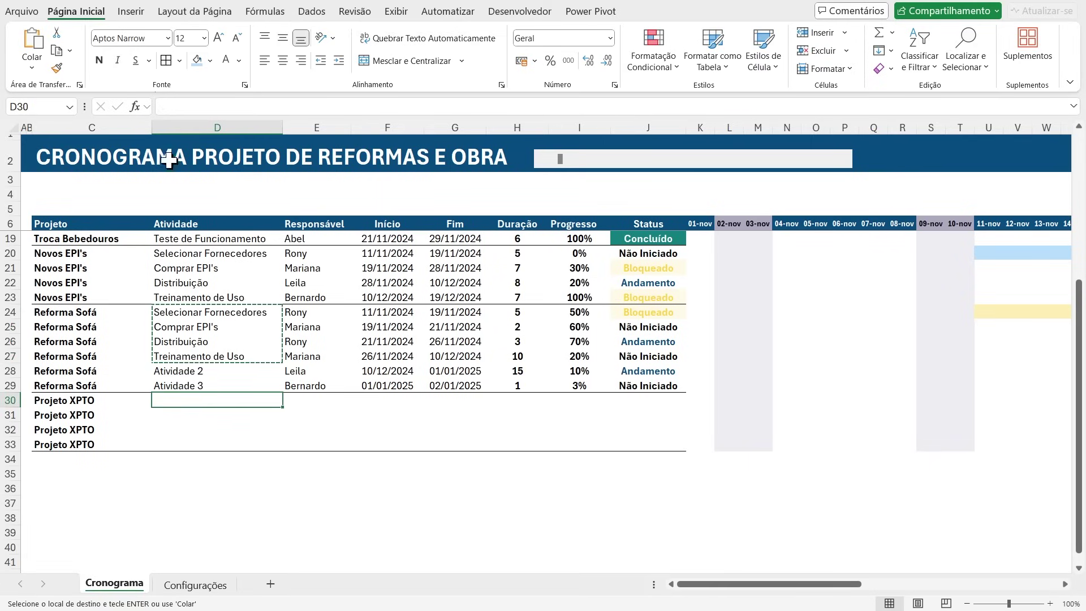
right_click(188, 402)
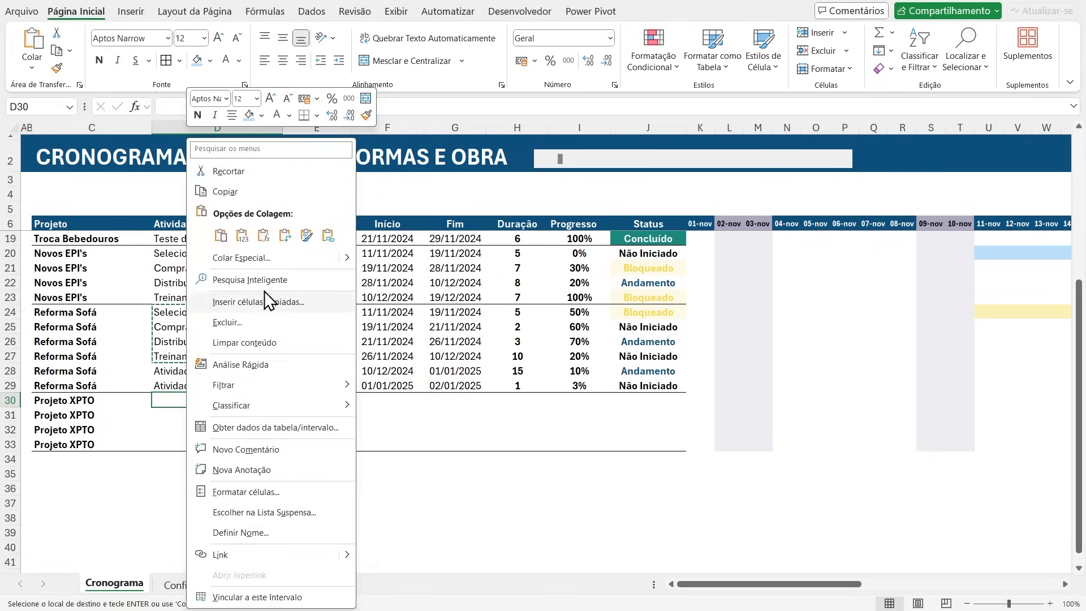
click(288, 259)
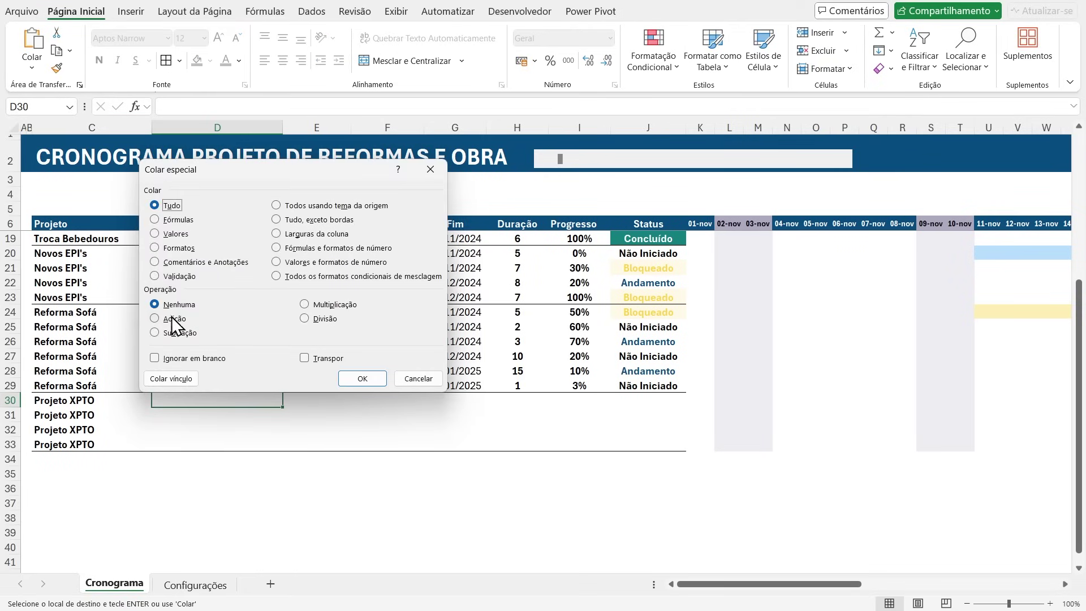
click(158, 235)
click(362, 378)
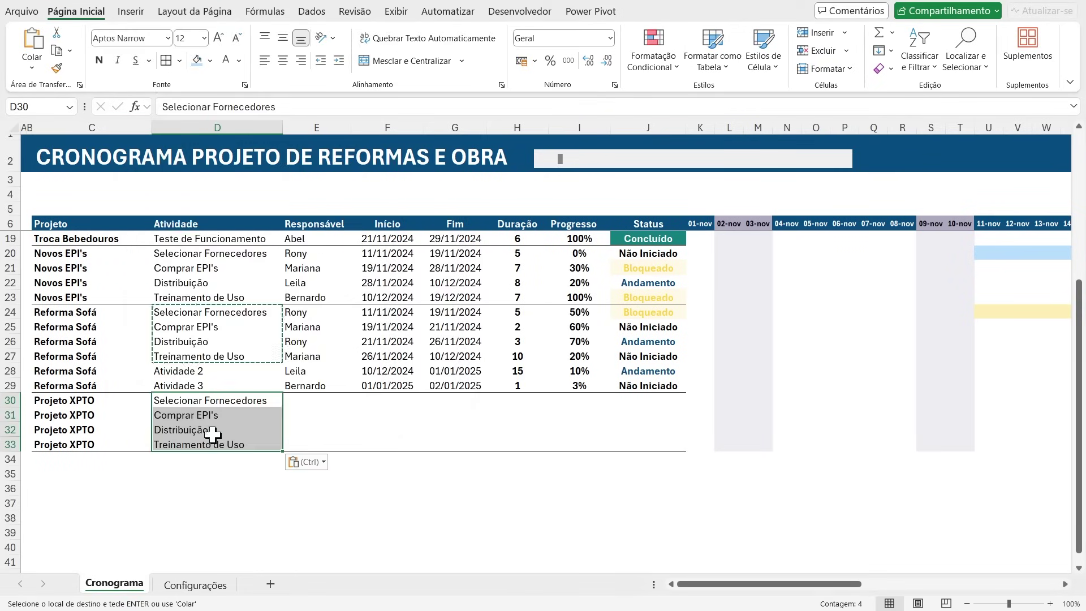
key(ctrl+z)
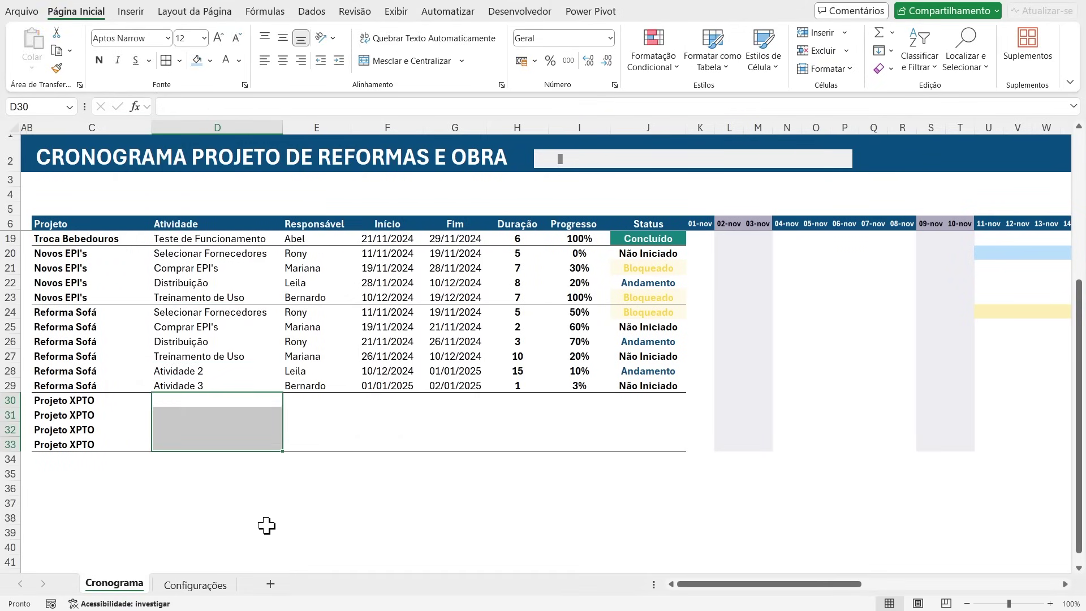
Step: Copy the Novos EPI's activities in D20:D23 and paste them as values into D30:D33
drag(171, 259, 173, 297)
key(ctrl+c)
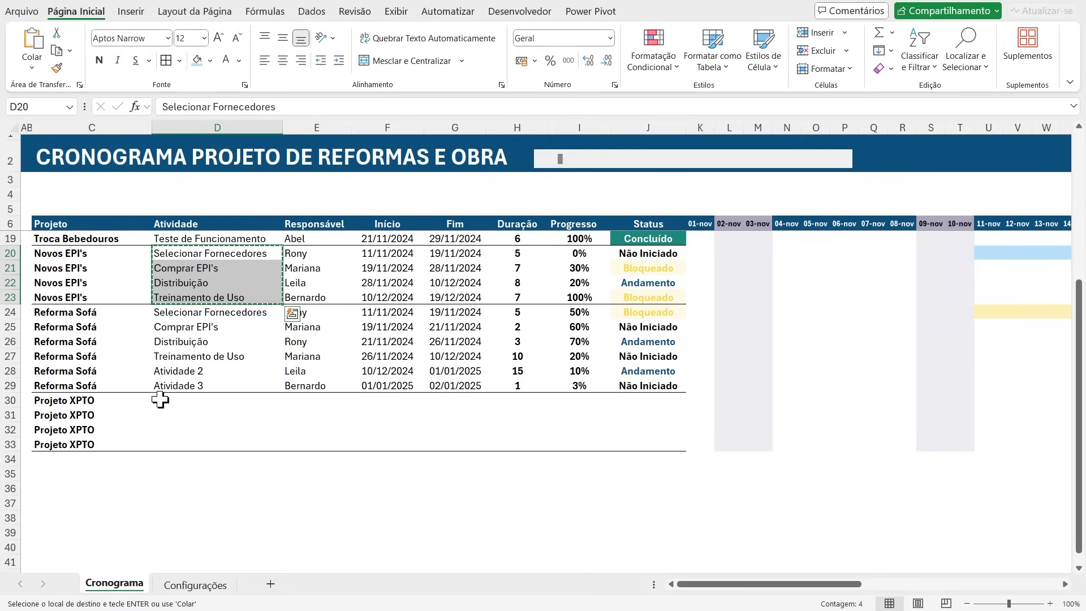
click(171, 402)
key(alt)
key(c)
key(v)
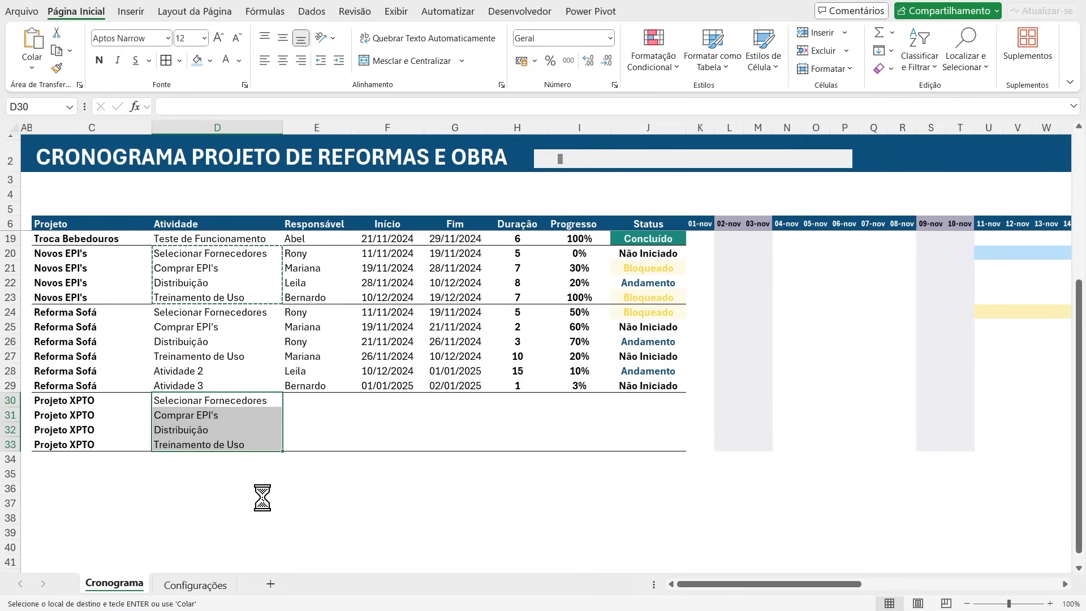
click(277, 519)
Step: Assign the fourth responsible person in the validation list to the first Projeto XPTO task in E30
drag(180, 259, 187, 289)
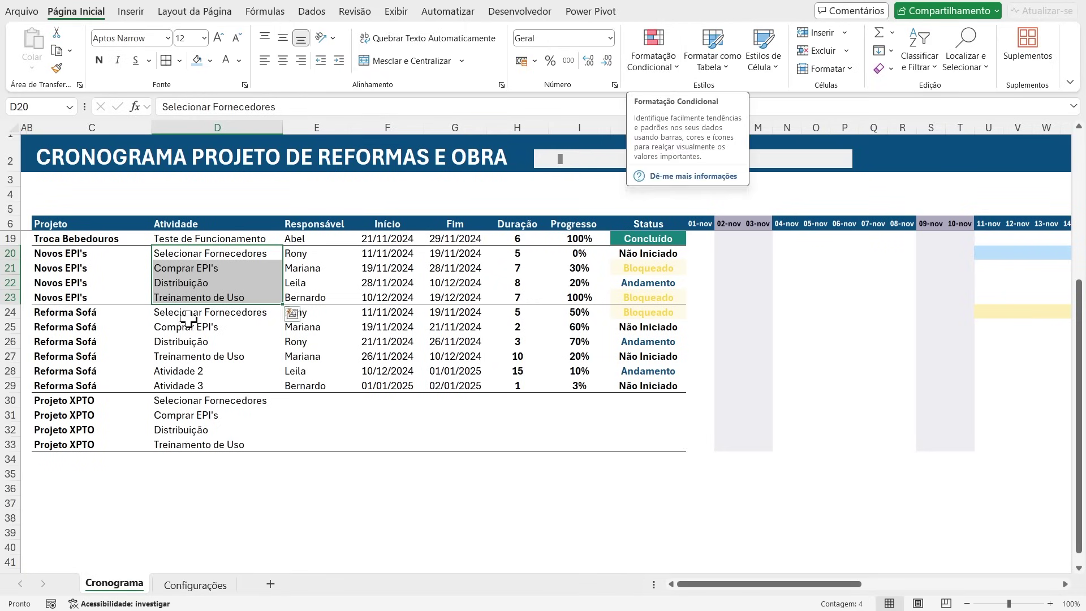
click(317, 401)
click(356, 400)
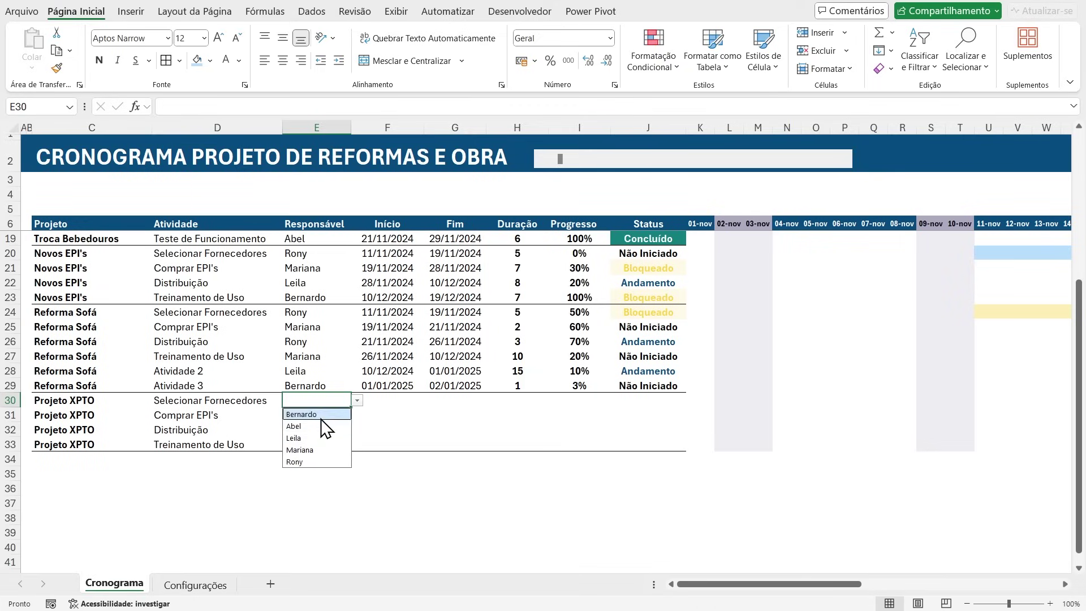
click(317, 449)
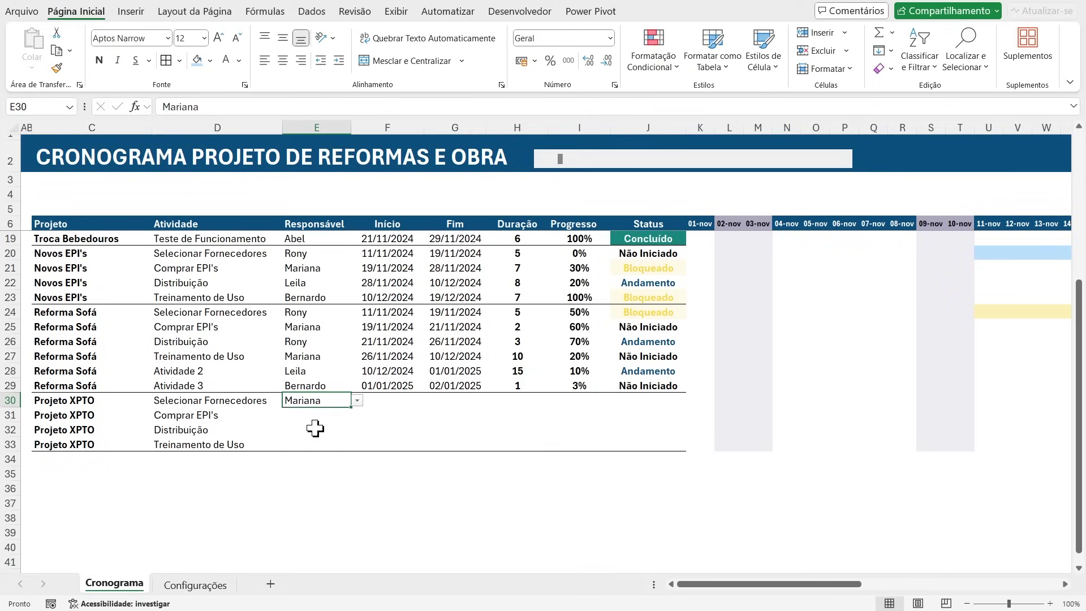
Step: Copy the responsible people from E24:E26 into E31:E33 for the remaining Projeto XPTO tasks
drag(312, 311, 311, 339)
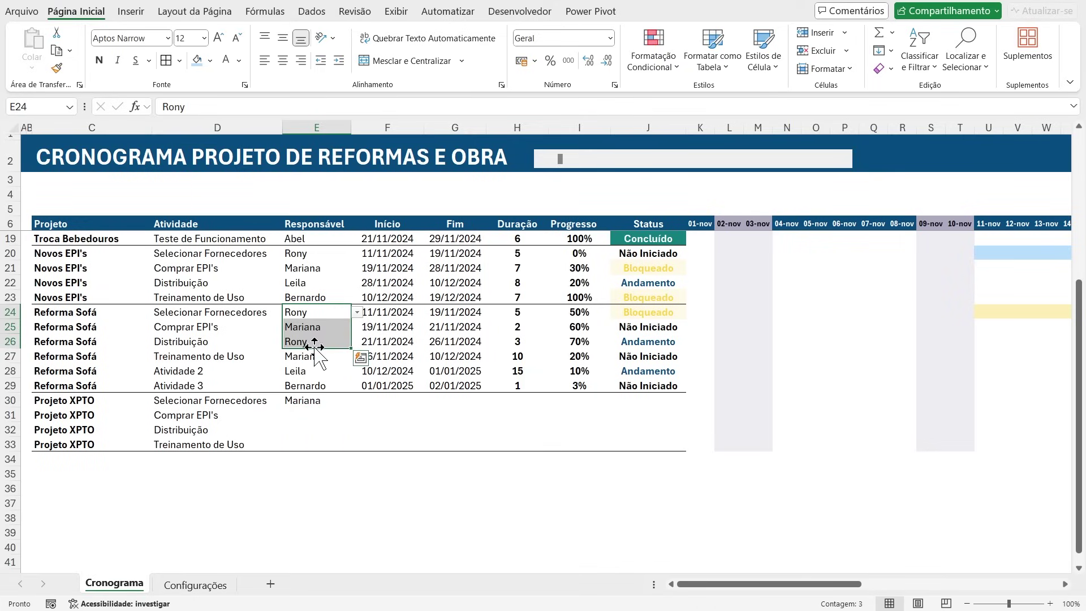
key(ctrl+c)
click(302, 413)
key(alt)
key(ctrl+v)
click(420, 416)
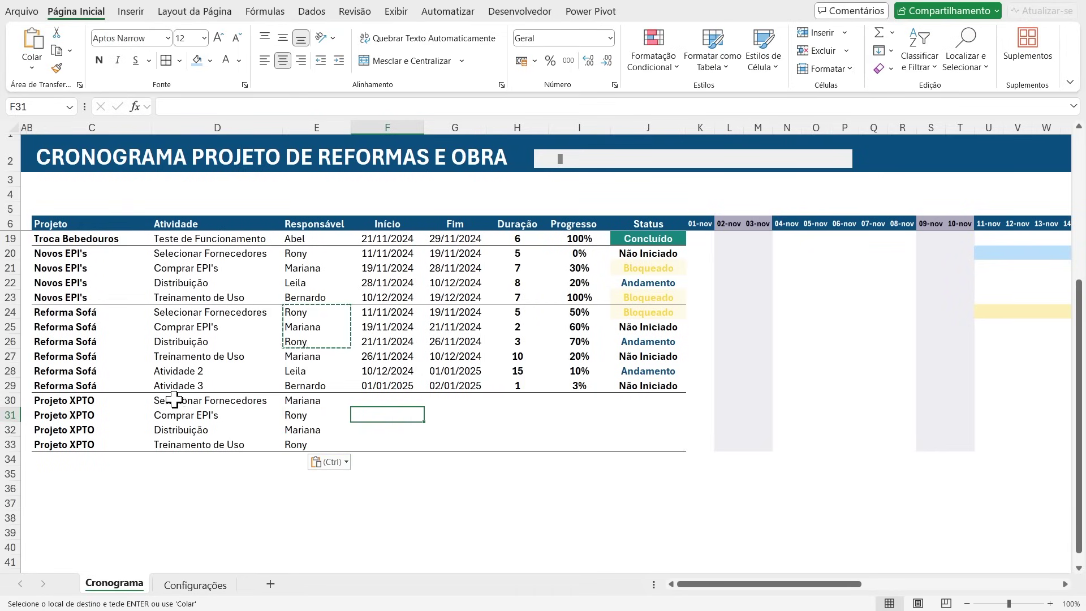
Step: Enter the durations 10, 4, 3 and 2 for the Projeto XPTO tasks in H30:H33
drag(177, 399, 178, 429)
click(517, 399)
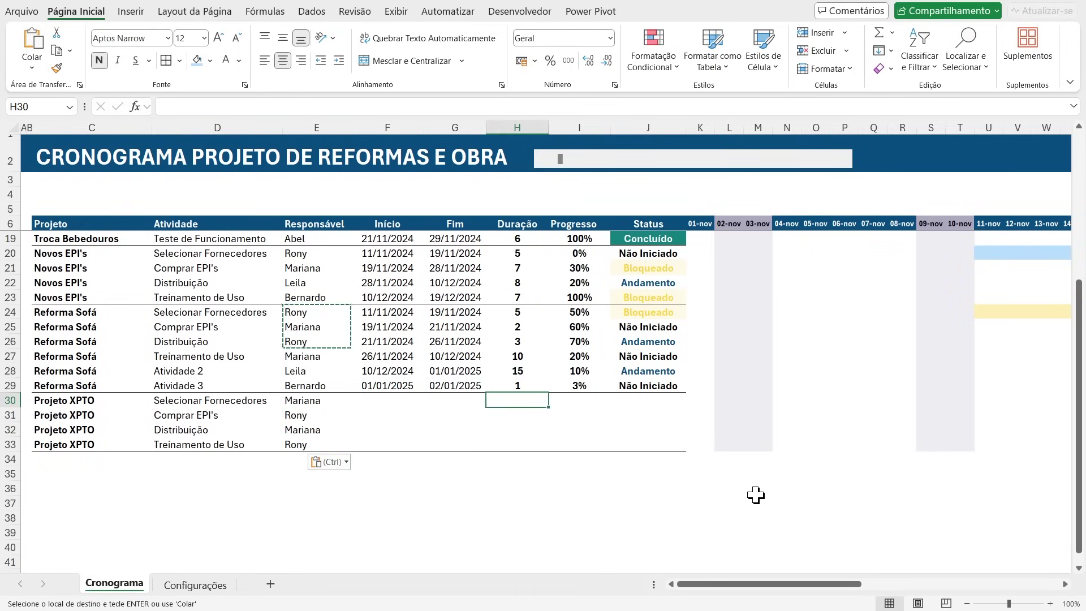
text(43)
key(Return)
key(Up)
text(1)
key(Return)
text(4)
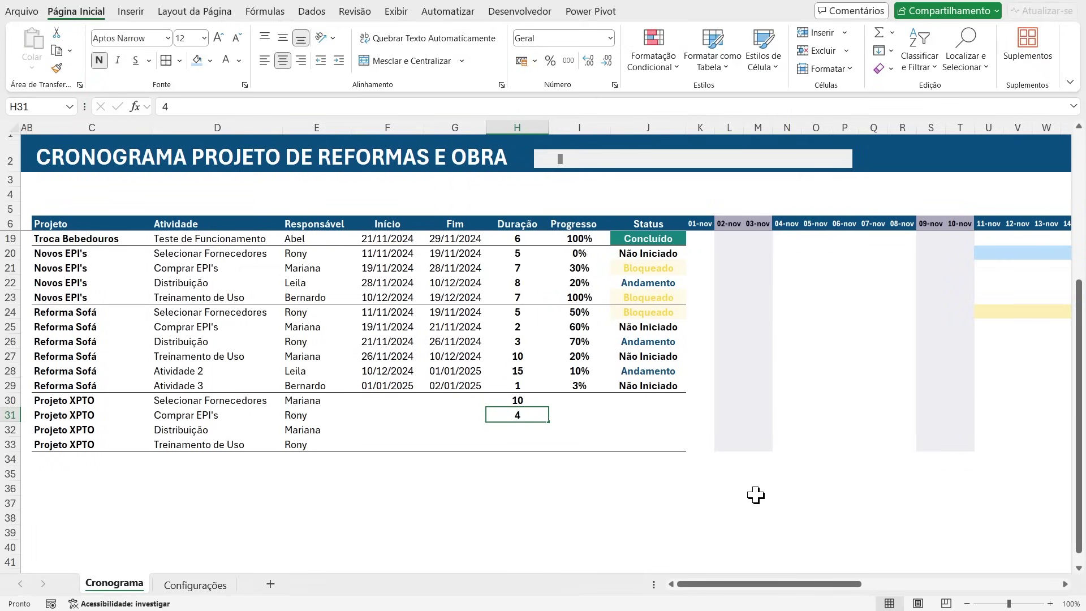
key(Return)
text(3)
key(Return)
text(21)
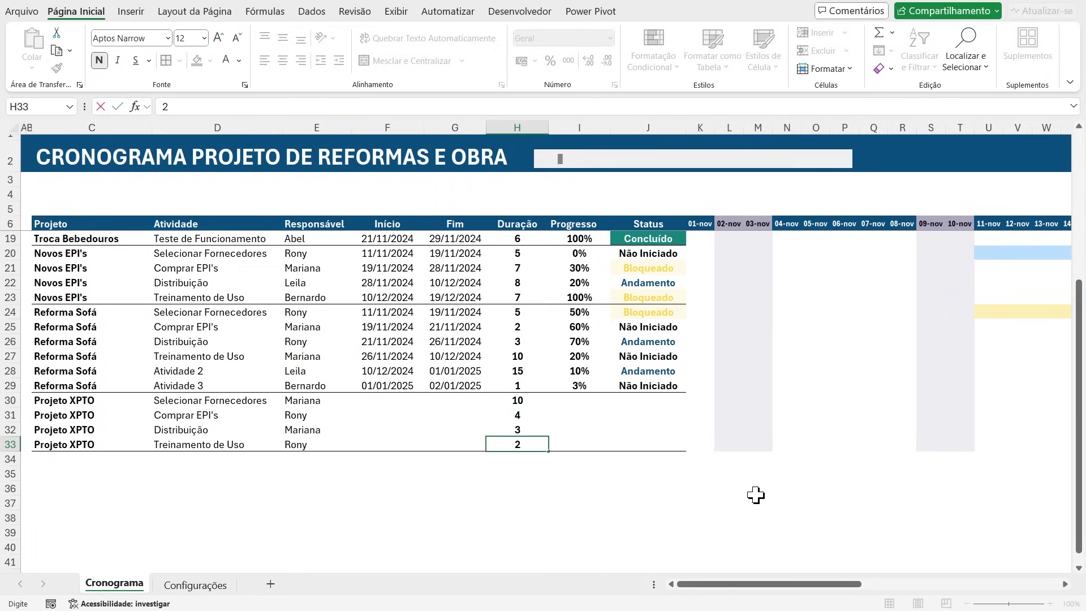
key(Return)
Step: Copy the Reforma Sofá start dates in F24:F27 and paste them as values into F30:F33
click(385, 402)
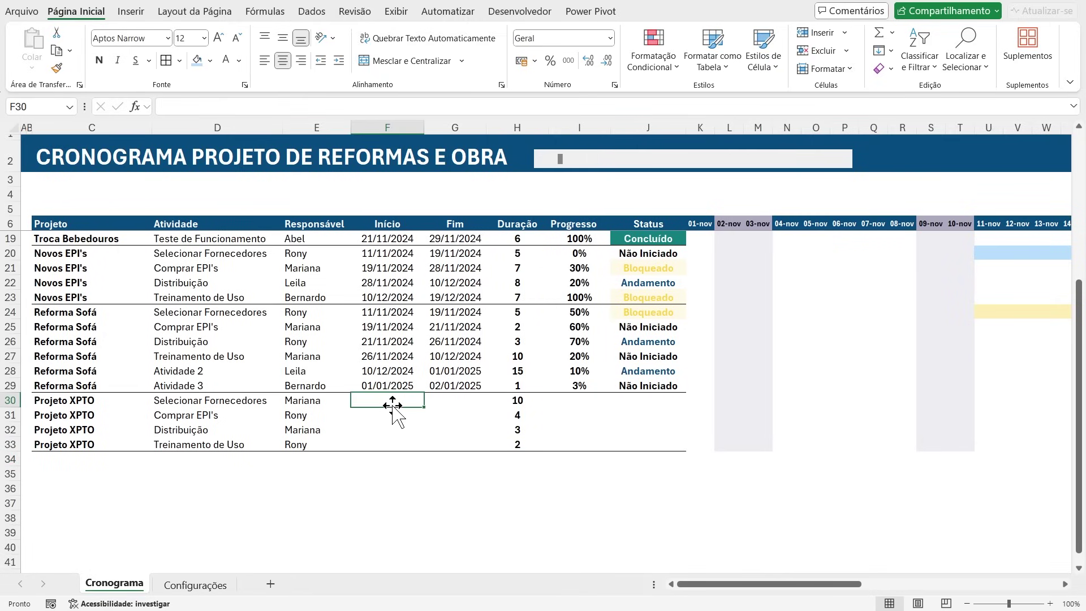
drag(386, 315, 389, 356)
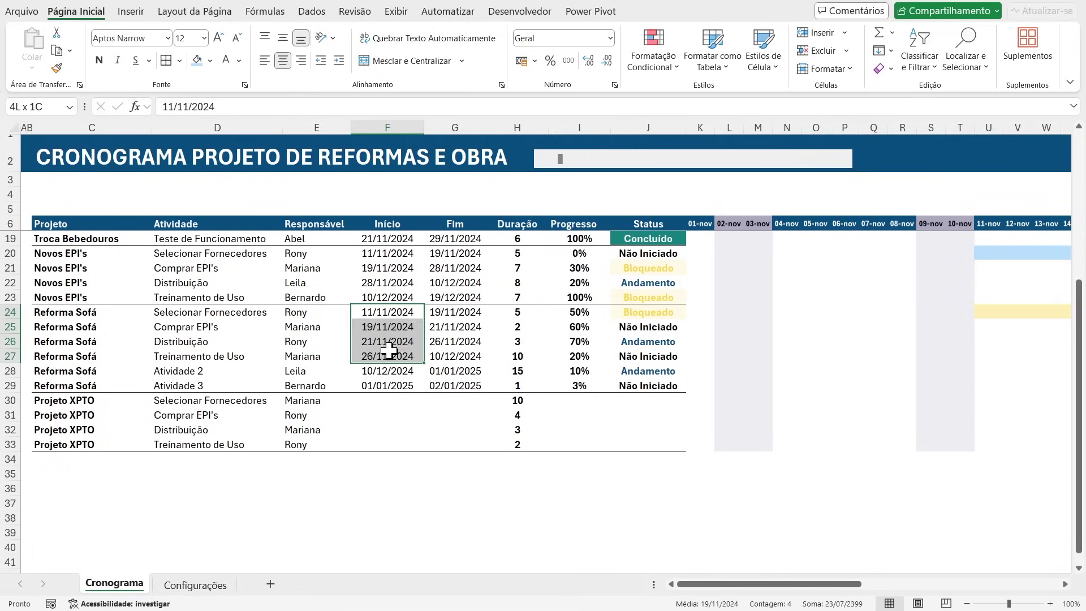
key(ctrl+c)
click(386, 403)
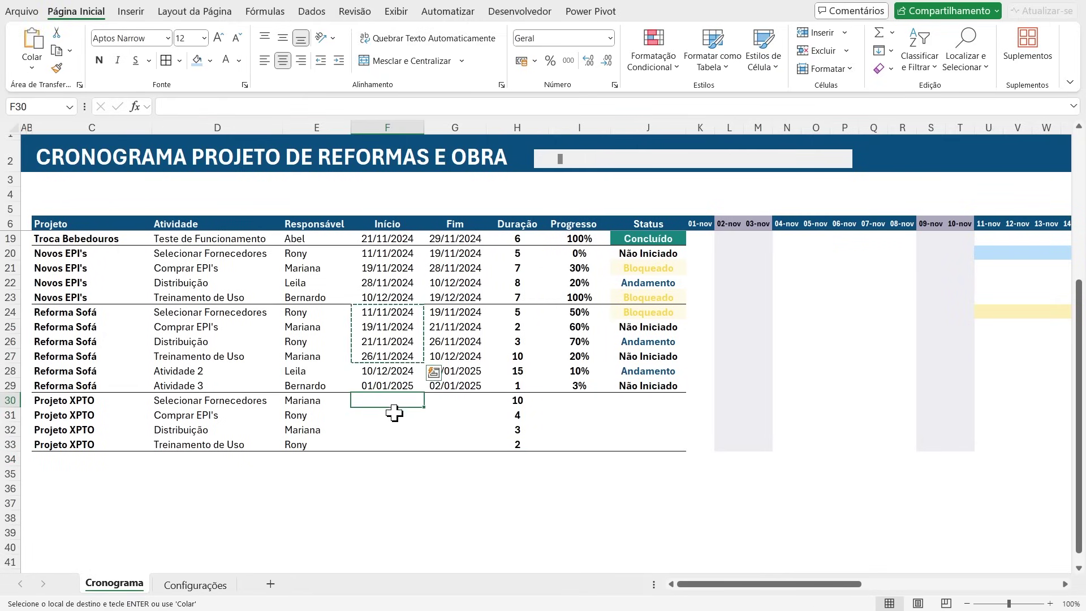
key(alt)
key(v)
key(v)
click(451, 407)
Step: Format the Início and Fim columns from row 7 down to the sheet's end as short dates (Data Abreviada)
click(393, 239)
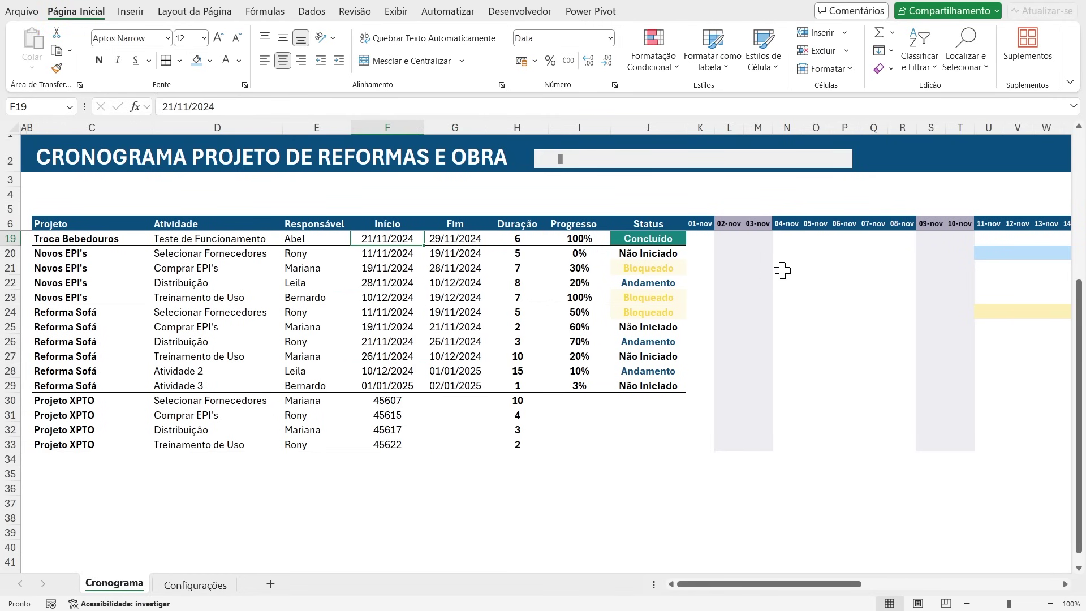
key(Up)
key(Down)
key(Up)
key(ctrl+Up)
key(Down)
key(shift+Right)
key(ctrl+shift+Down)
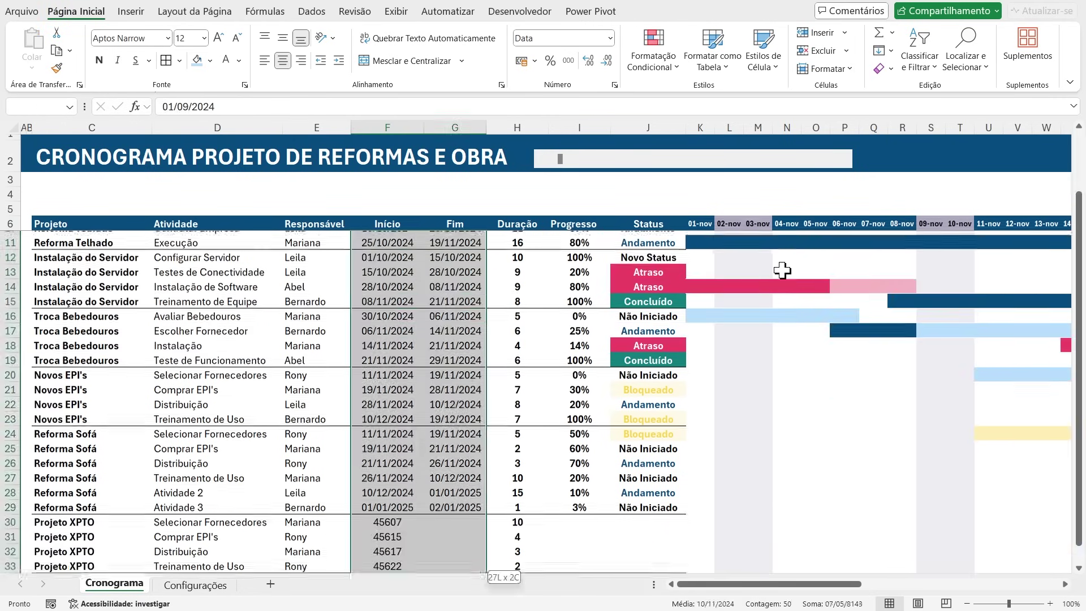
key(ctrl+shift+Down)
click(609, 38)
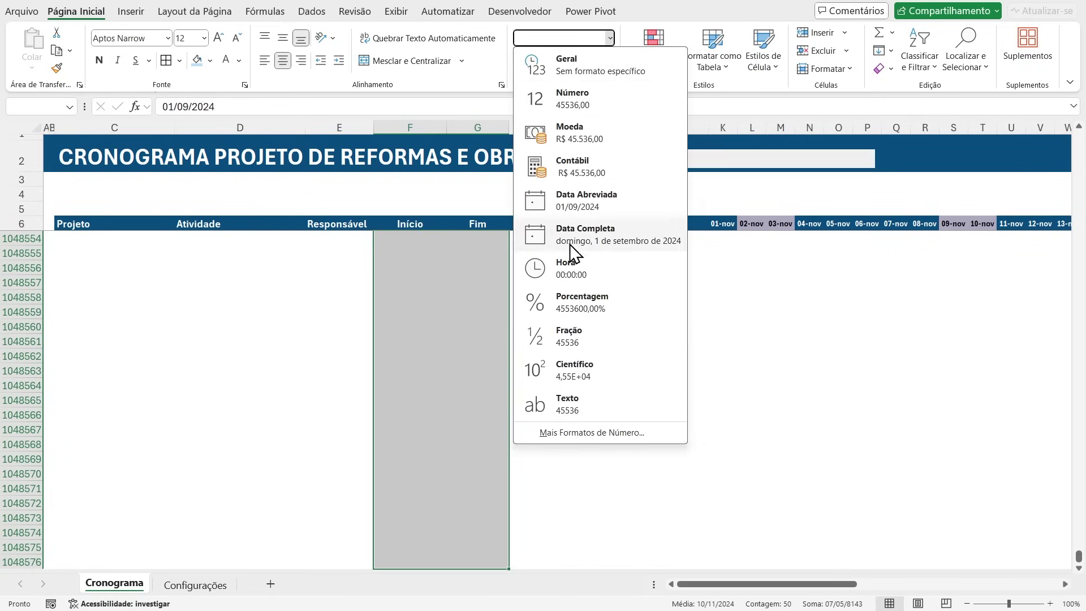
click(578, 205)
click(419, 309)
key(ctrl+Up)
key(Down)
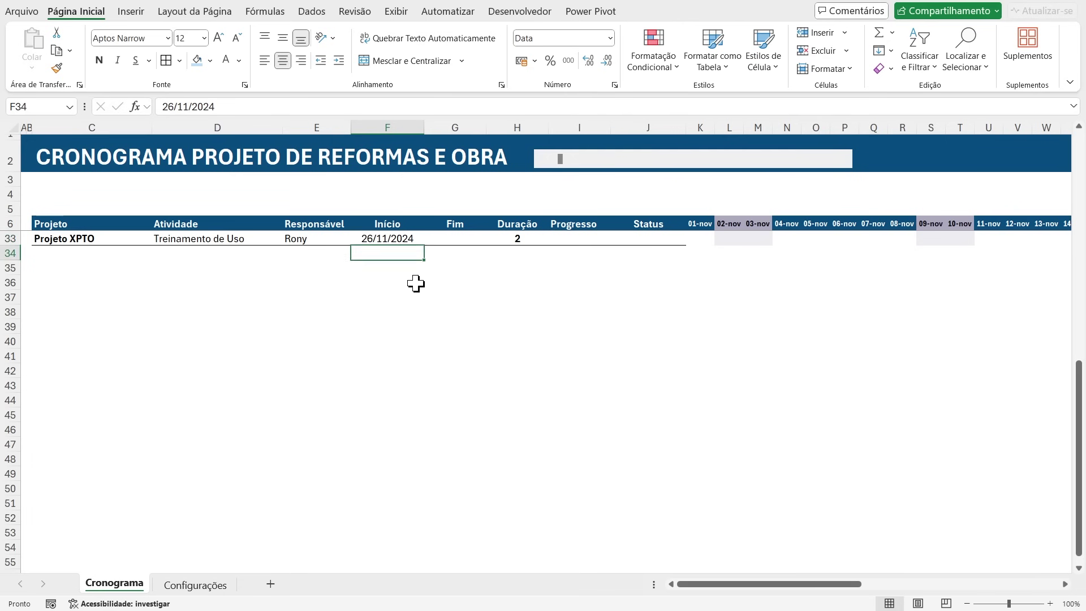
Step: Fill the Fim formula from G29 down through G33 to cover the Projeto XPTO tasks
key(Up)
key(Up)
key(ctrl+Up)
key(Right)
key(Down)
key(Down)
key(Up)
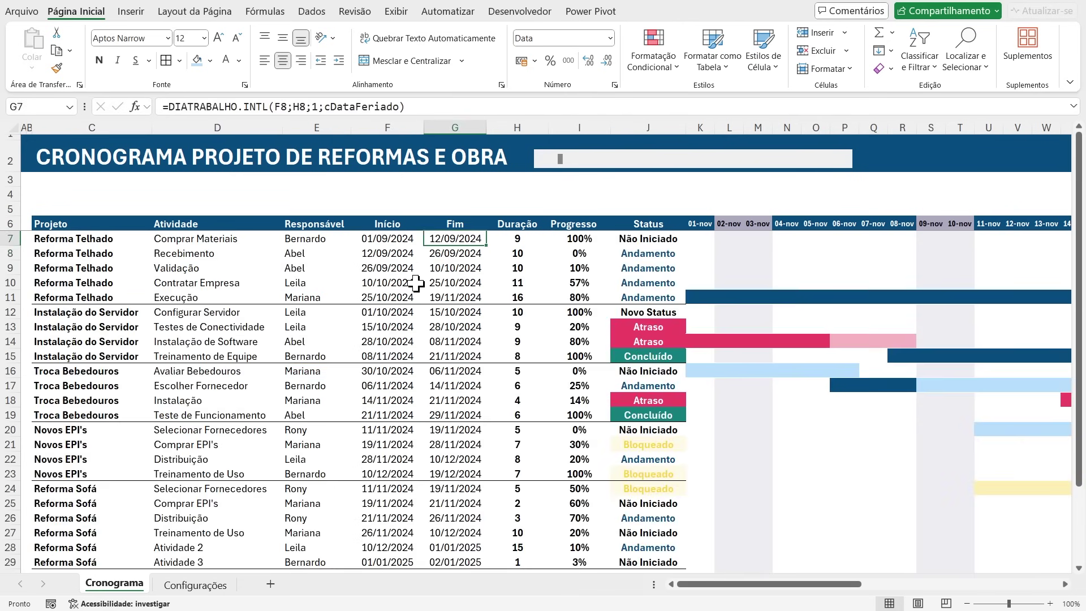
scroll(416, 283, down, 3)
click(467, 414)
click(475, 429)
drag(485, 435, 490, 495)
click(457, 490)
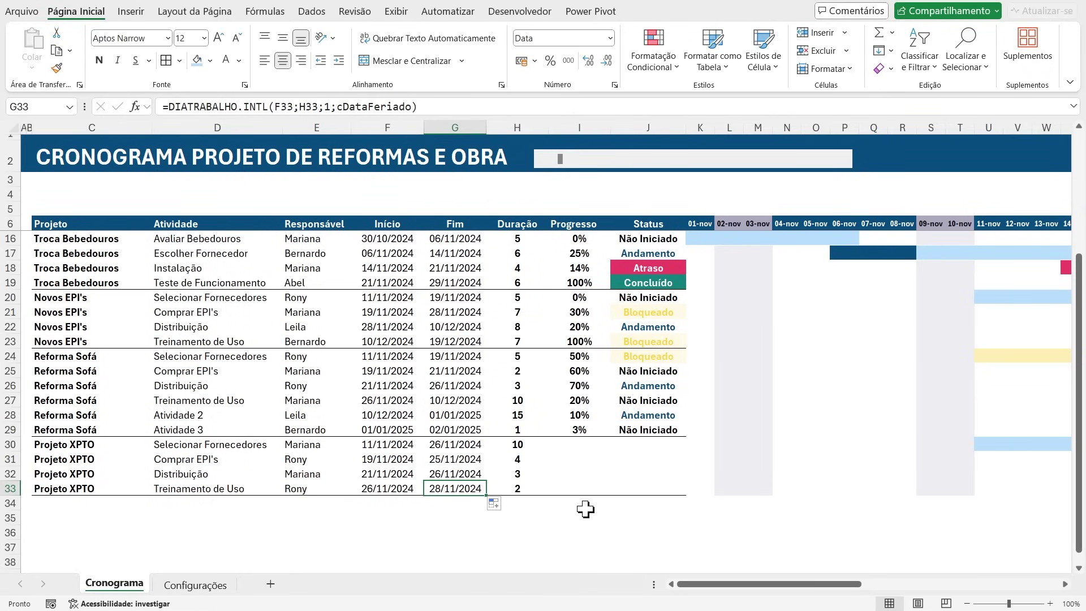
Step: Shade the calculated Fim cells G7:G33 with the light blue fill colour
key(ctrl+shift+Up)
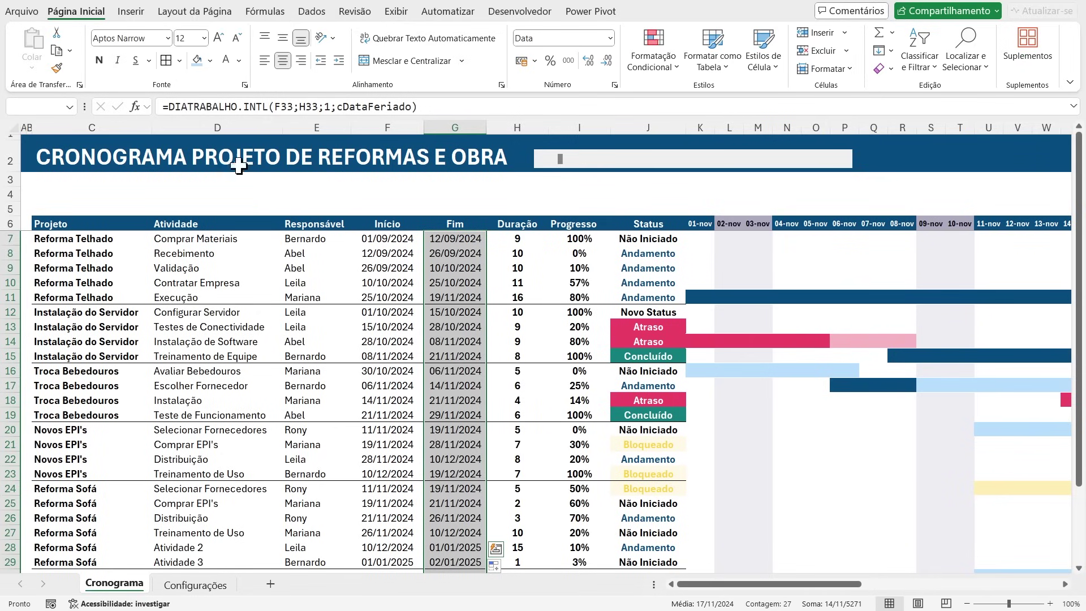
click(196, 64)
click(432, 311)
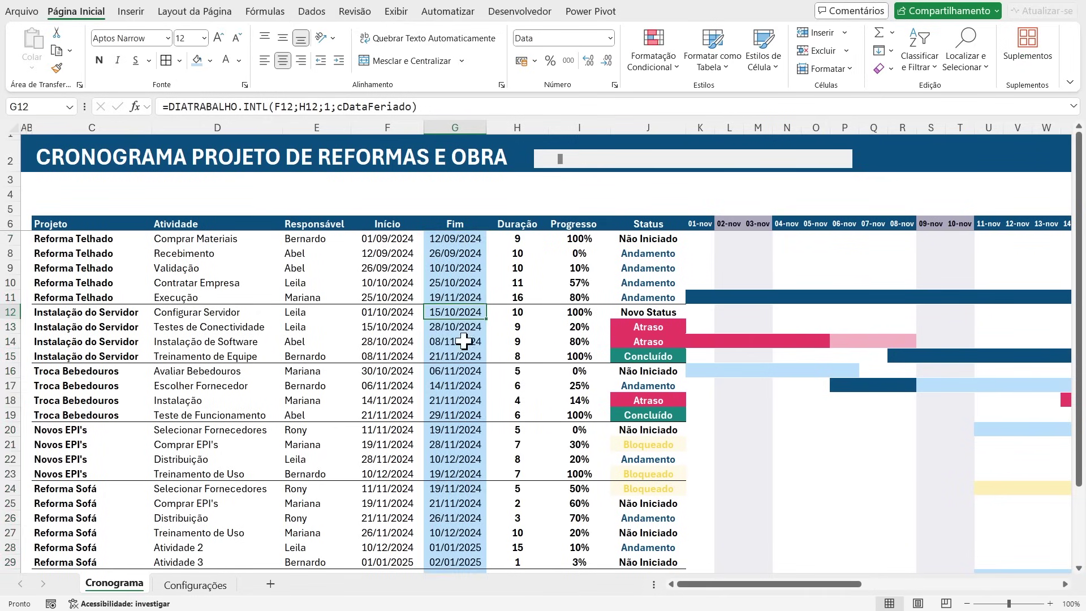
scroll(396, 282, down, 2)
click(210, 61)
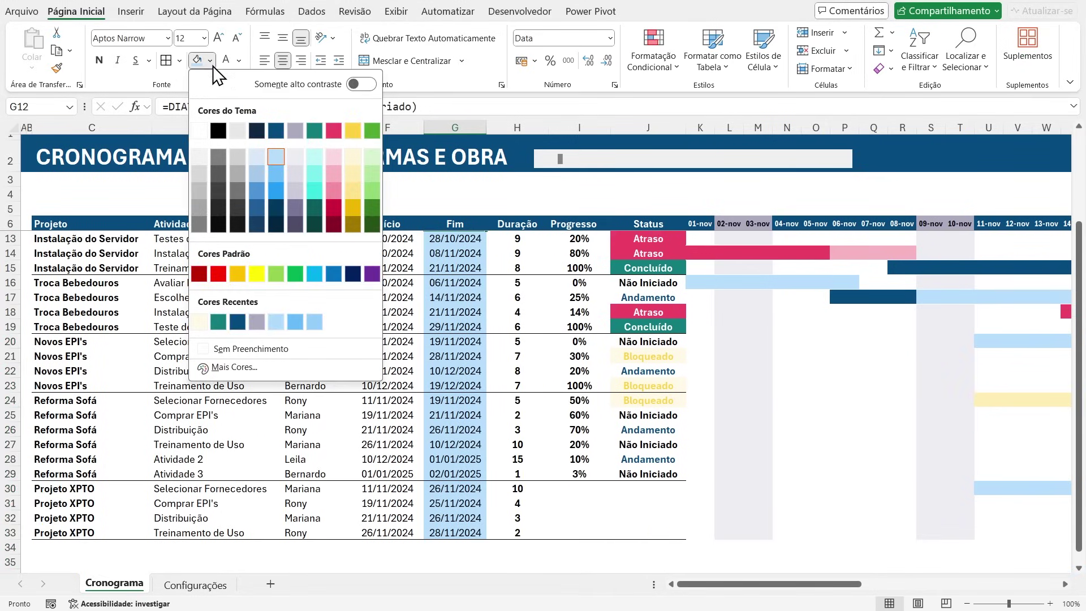
click(463, 348)
scroll(451, 465, down, 1)
click(389, 492)
click(475, 493)
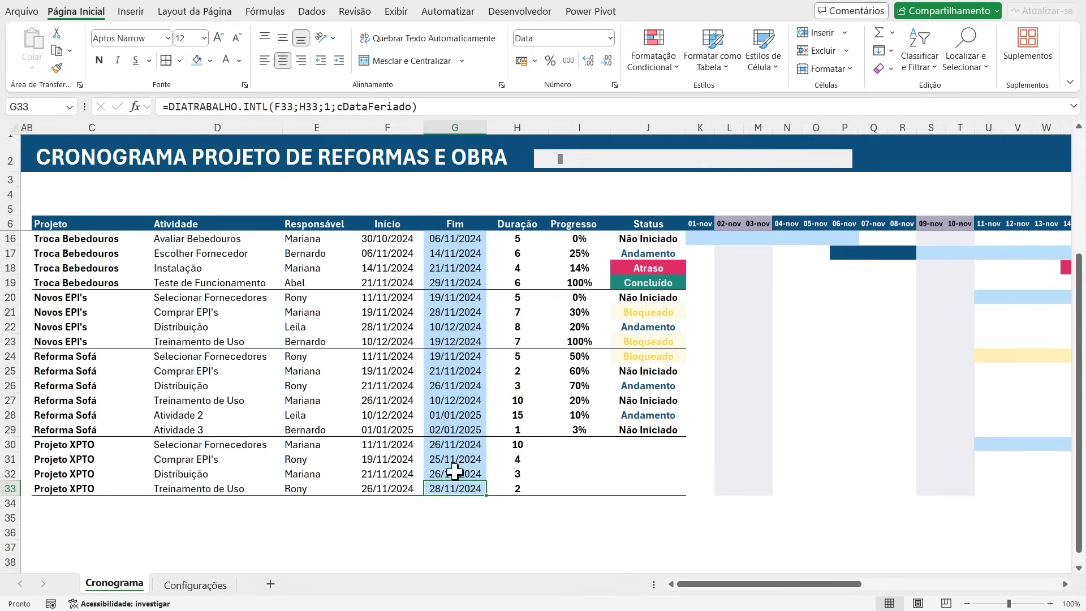
Step: Enter 40 as the progress of the first Projeto XPTO task in I30
click(585, 443)
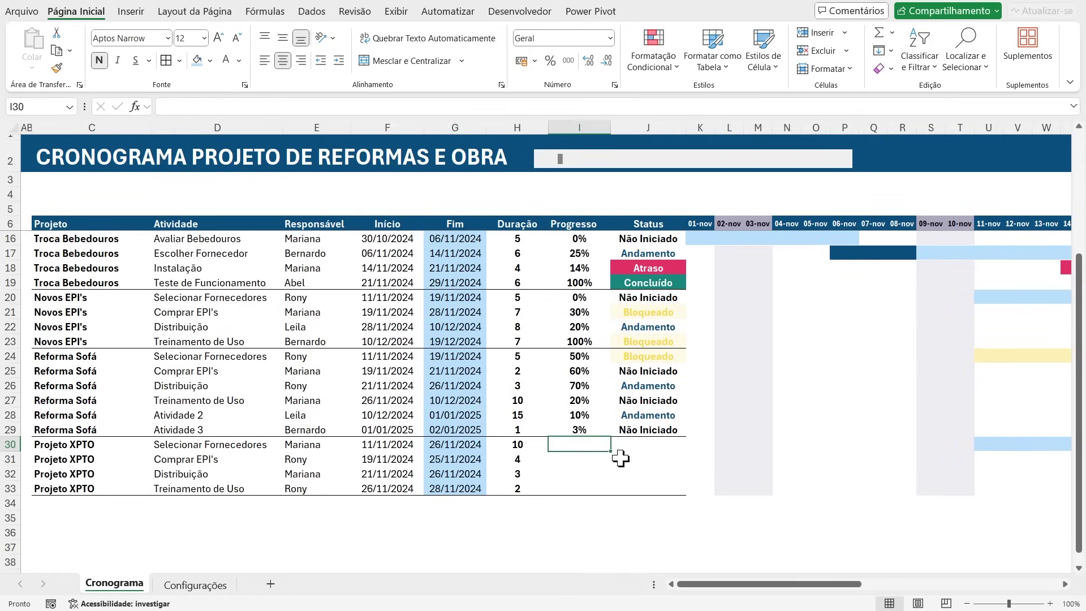
text(40)
key(Return)
Step: Format the Progresso column from I7 down to the sheet's end as a percentage
key(Up)
key(shift+Up)
key(shift+Up)
key(shift+Up)
key(shift+Up)
key(shift+Up)
key(shift+Up)
key(shift+Up)
key(shift+Up)
key(shift+Up)
key(shift+Up)
key(shift+Up)
key(shift+Up)
key(shift+Up)
key(shift+Up)
key(shift+Up)
key(shift+Up)
key(shift+Up)
key(shift+Up)
key(shift+Up)
key(shift+Up)
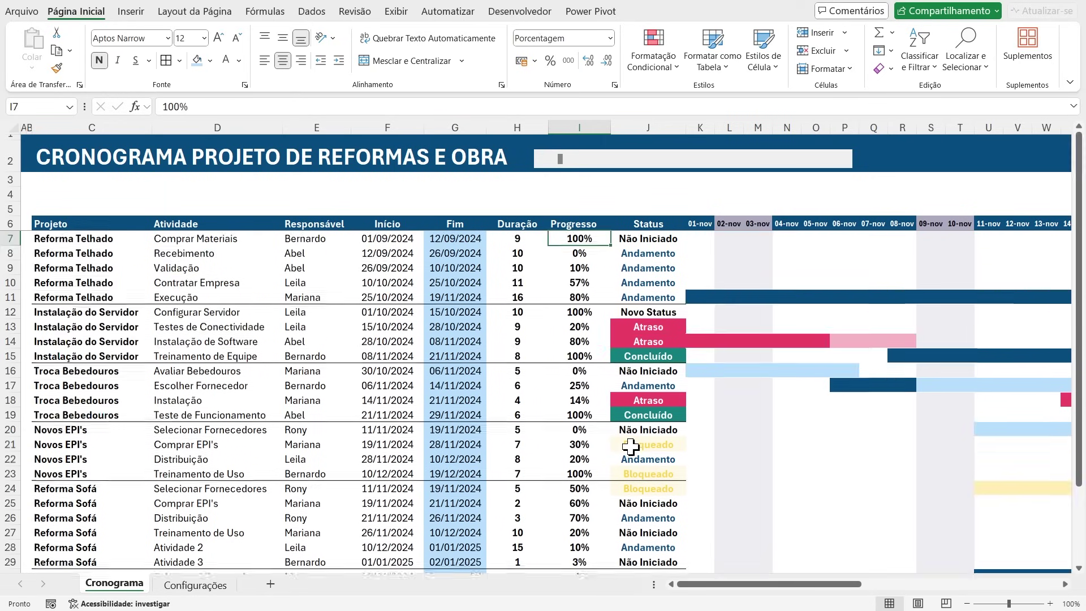
key(ctrl+shift+Down)
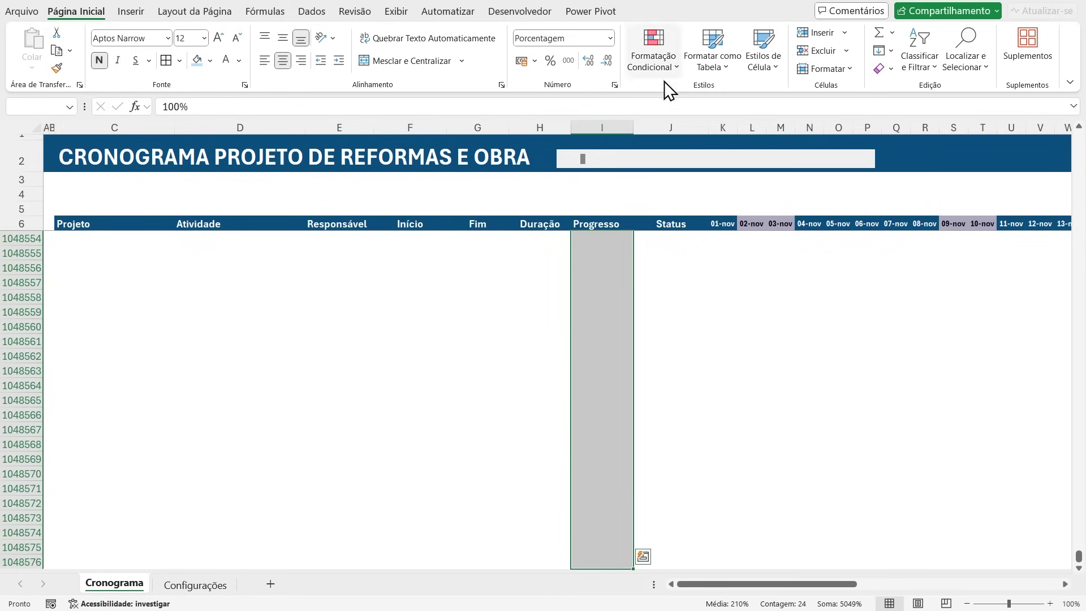
click(586, 283)
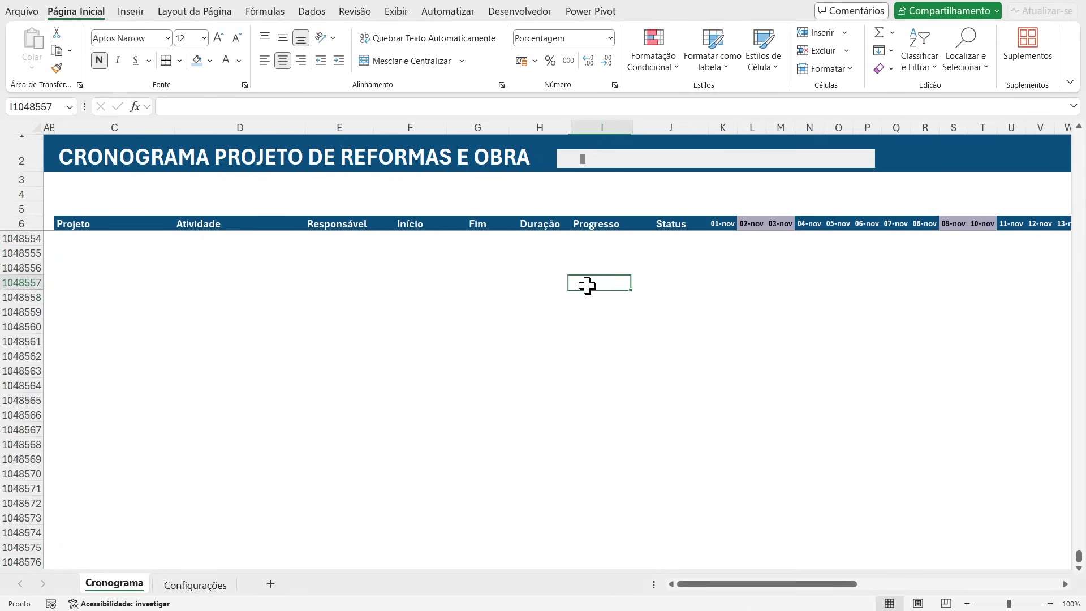
key(ctrl+Up)
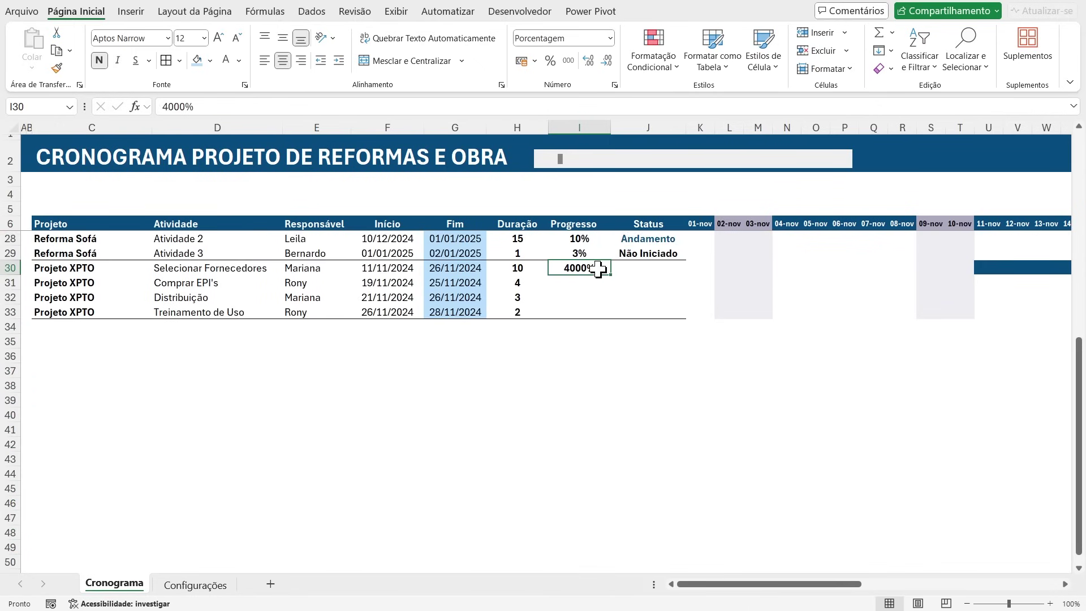
Step: Enter the progress values 10%, 40%, 50% and 1% for the Projeto XPTO tasks in I30:I33
scroll(598, 269, up, 4)
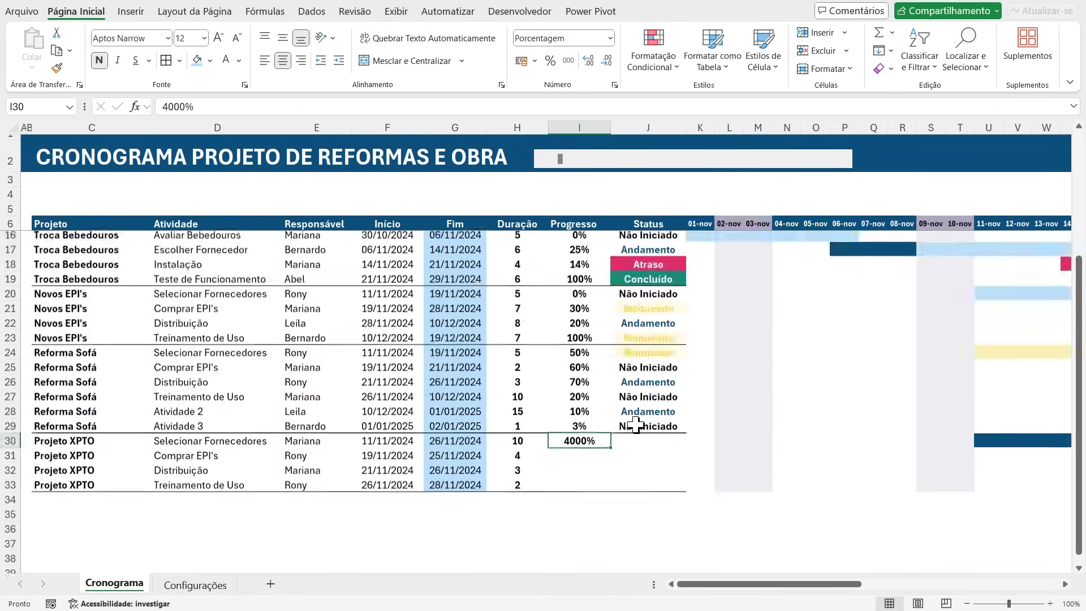
text(10)
key(Return)
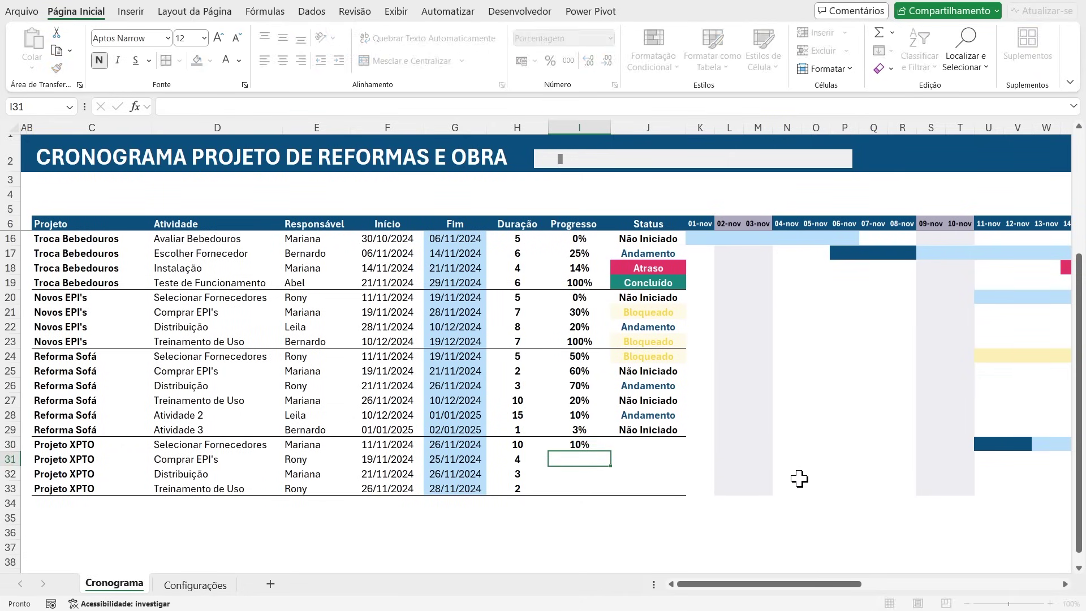
text(40)
key(Return)
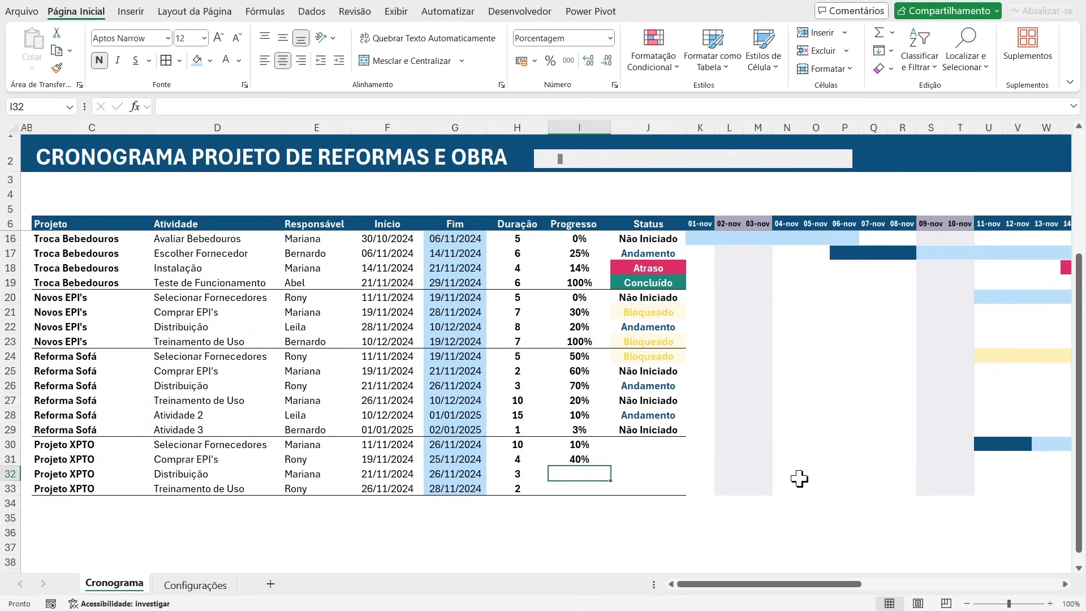
text(50)
key(Return)
text(1)
key(Return)
Step: Set the Projeto XPTO statuses in J30:J33 to Bloqueado, Concluído, Atraso and Andamento from the validation list
click(666, 441)
click(692, 445)
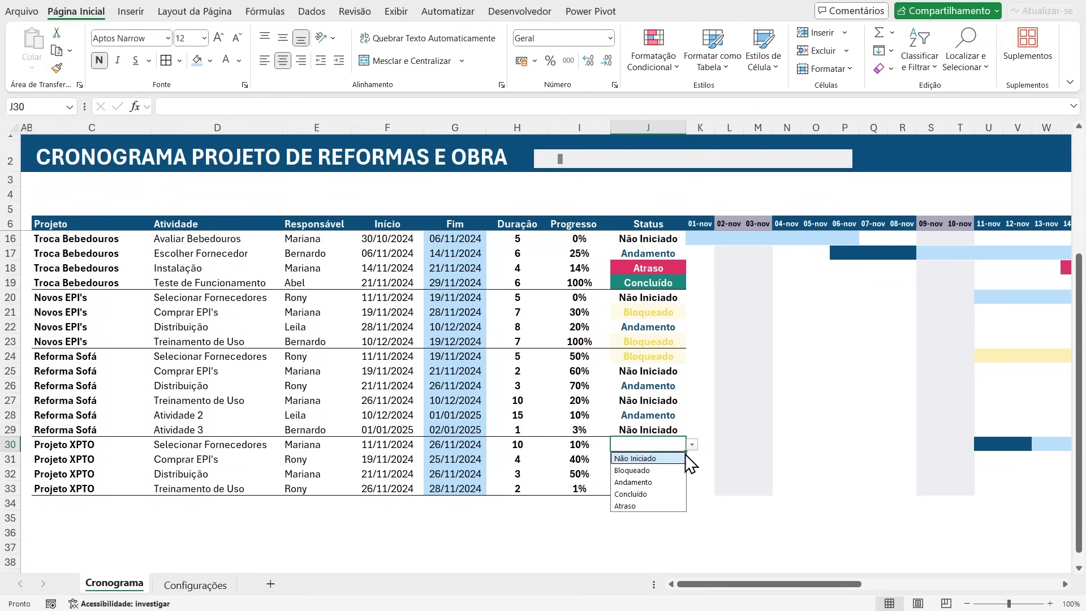
click(656, 464)
click(656, 463)
click(692, 459)
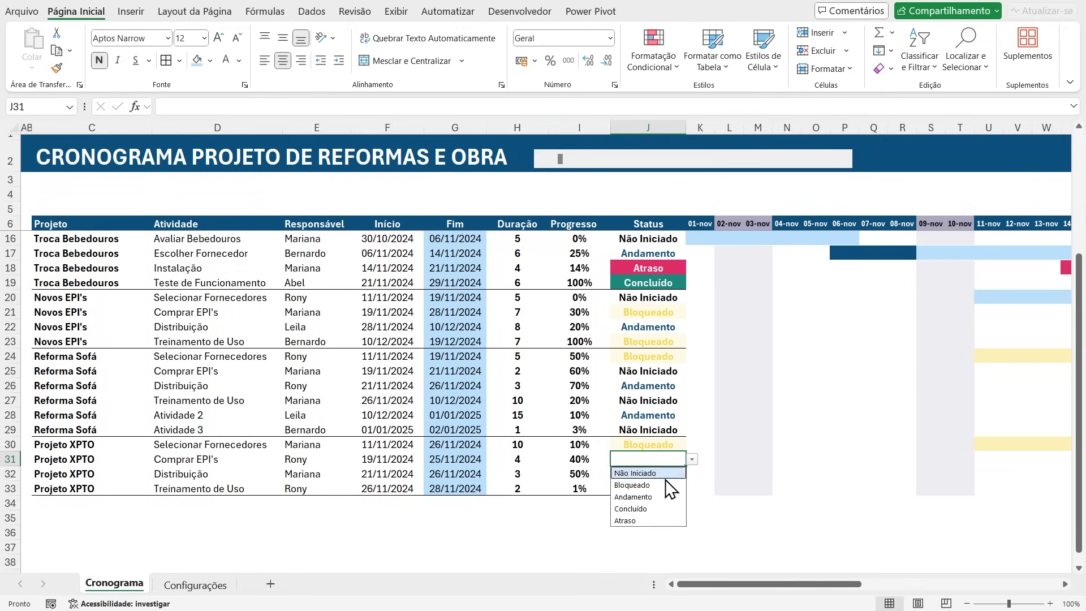
click(654, 506)
click(653, 475)
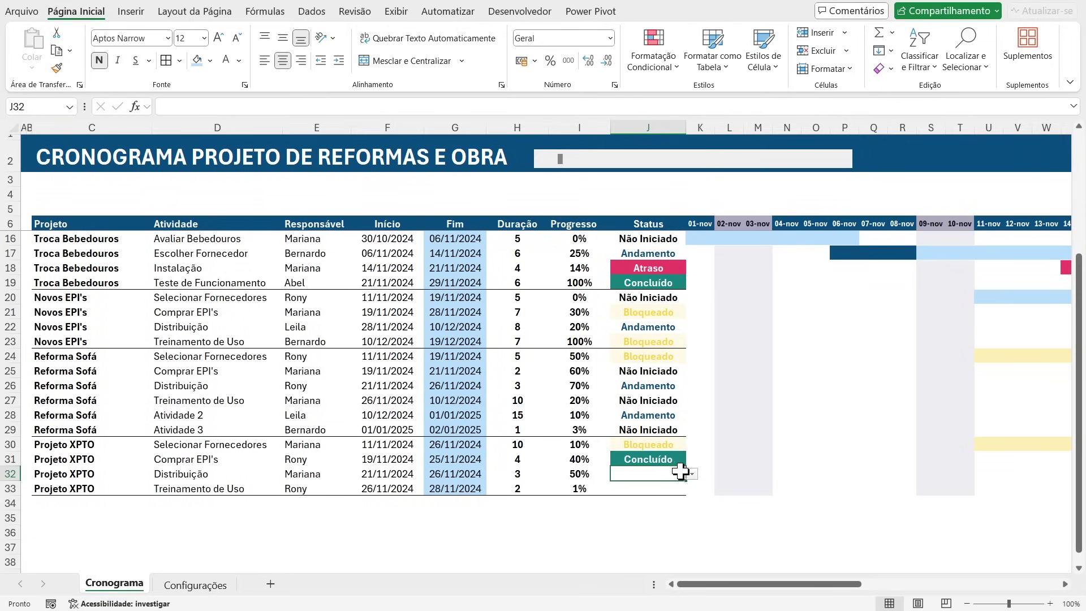
click(692, 474)
click(646, 535)
click(653, 488)
click(692, 488)
click(657, 526)
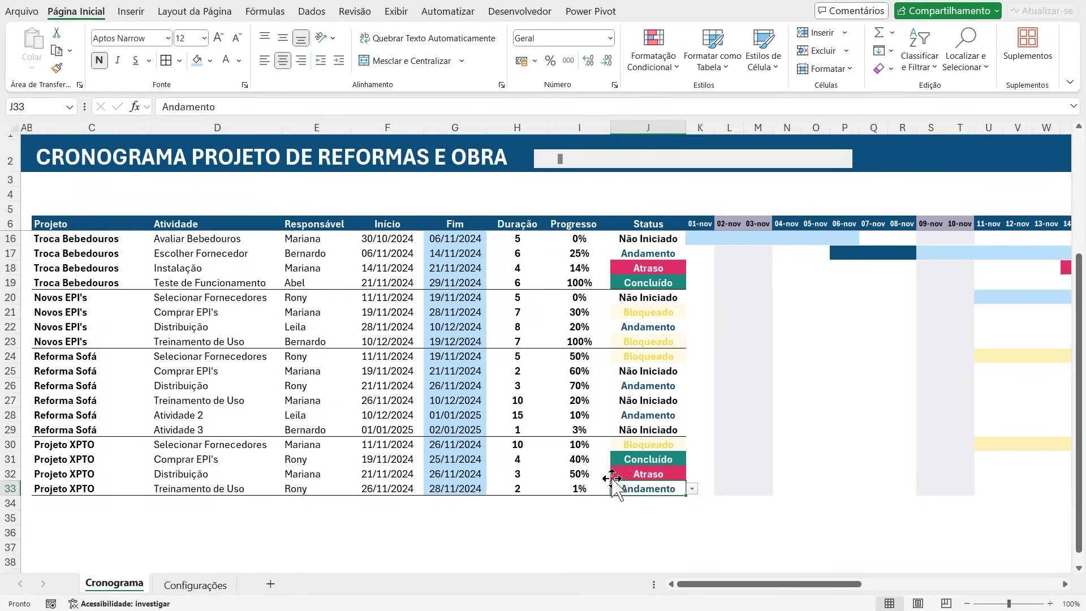
Step: Set the progress of the completed Comprar EPI's task of Projeto XPTO in I31 to 100%
click(591, 459)
text(10)
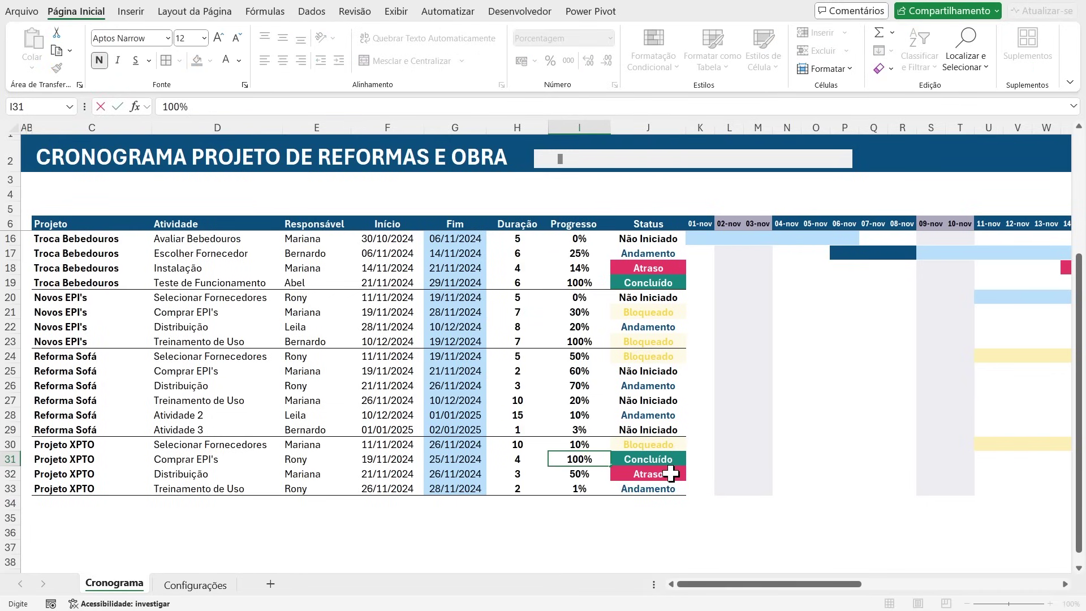
key(Return)
Step: Move the timeline into December and examine the 25-dez holiday column and the Projeto XPTO durations in H30:H33
drag(835, 160, 808, 534)
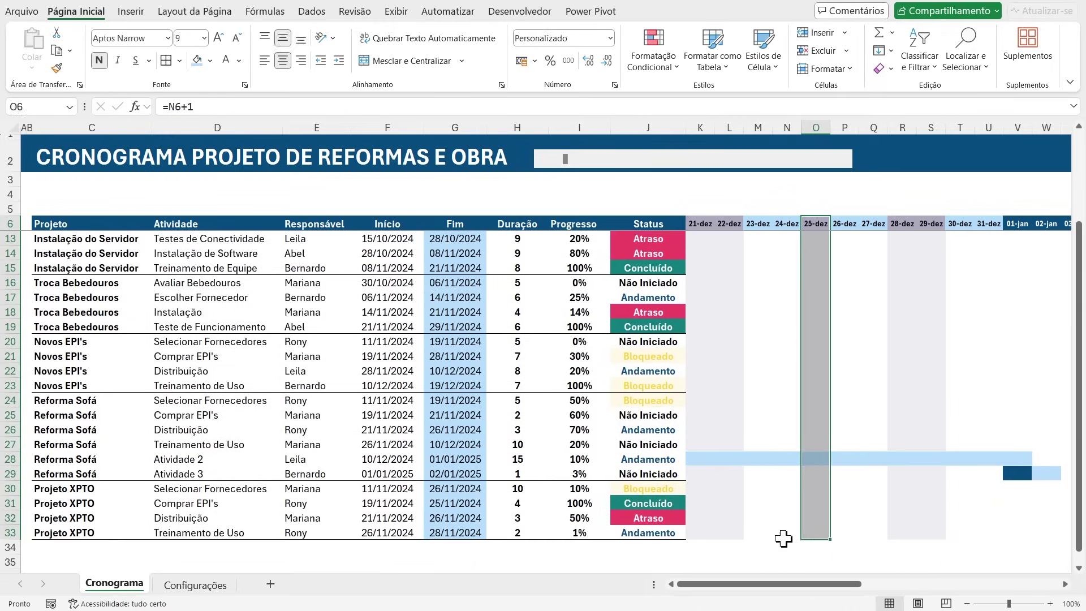
drag(490, 486, 517, 533)
drag(843, 163, 847, 167)
drag(536, 160, 538, 161)
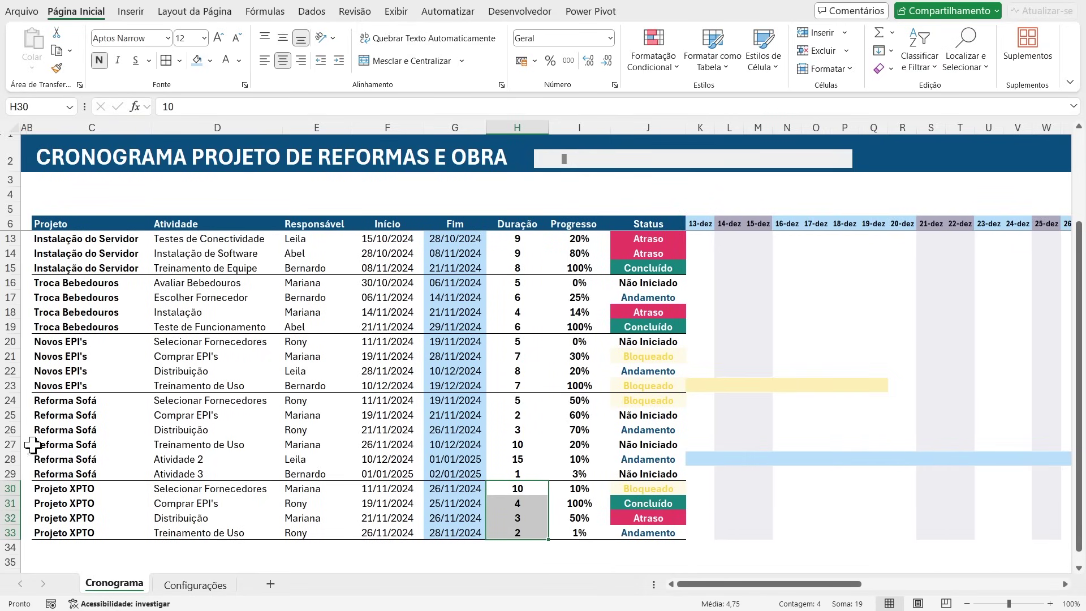
Step: Insert two blank rows at rows 26 and 27, above the Reforma Sofá Distribuição task
drag(44, 406, 10, 445)
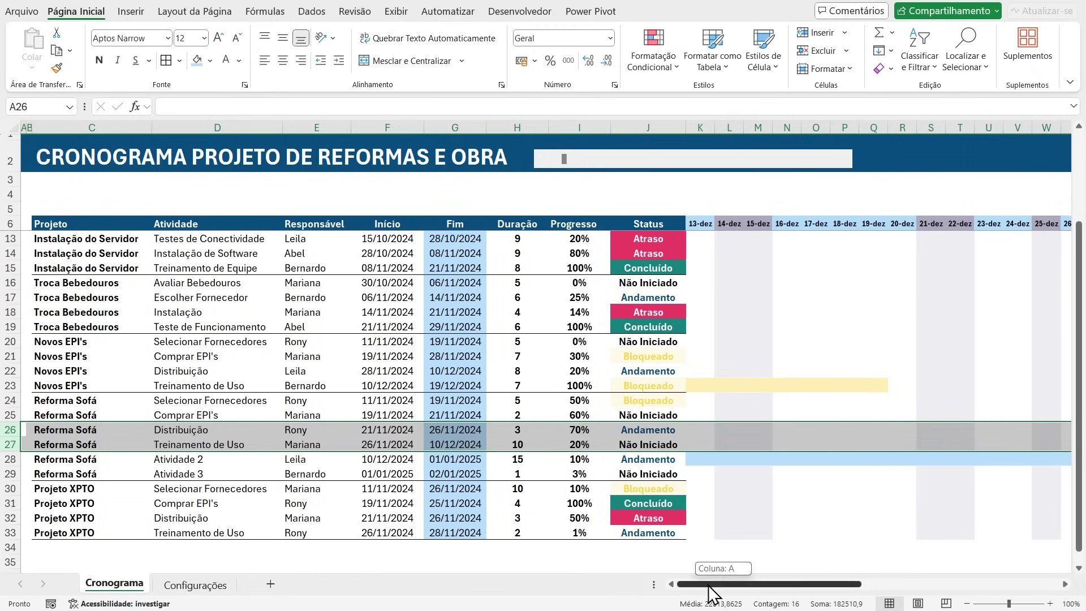
right_click(10, 432)
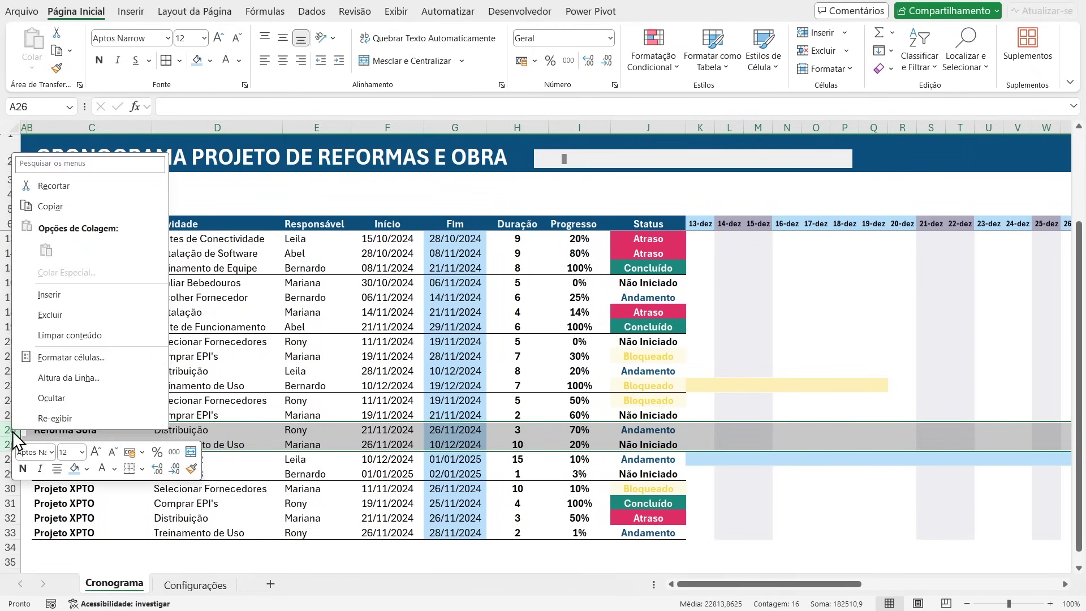
click(63, 298)
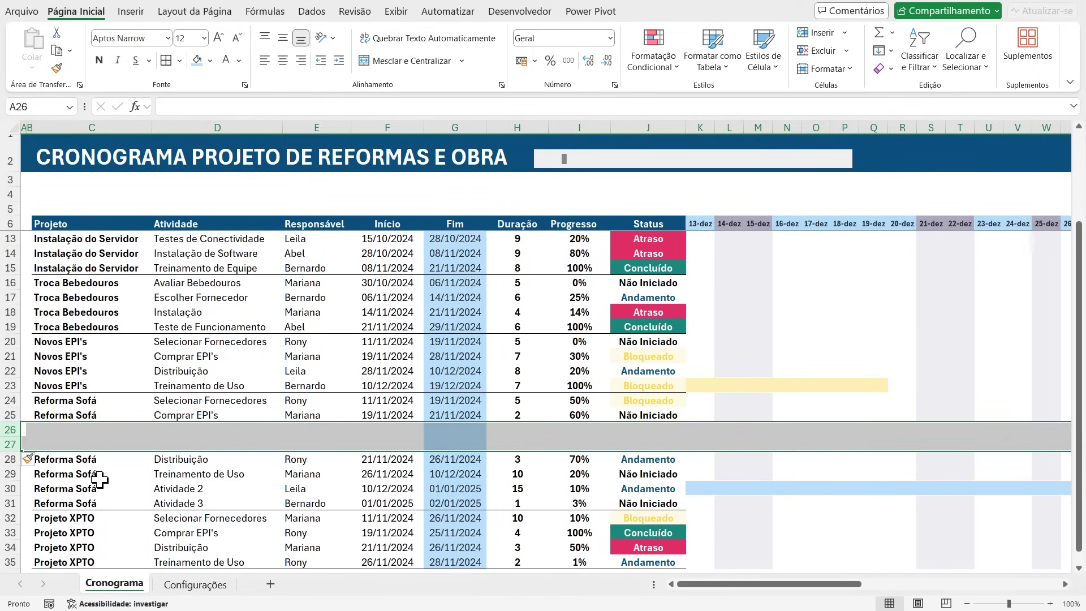
Step: Copy the project name Reforma Sofá from C25 into C26:C27 of the new rows
click(64, 417)
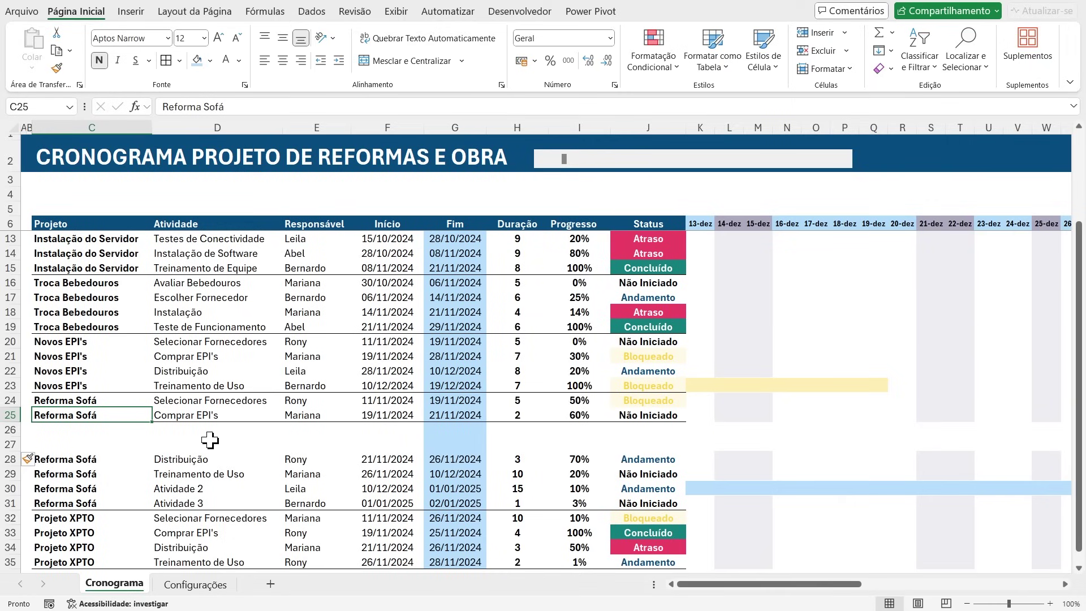
key(ctrl+c)
key(Down)
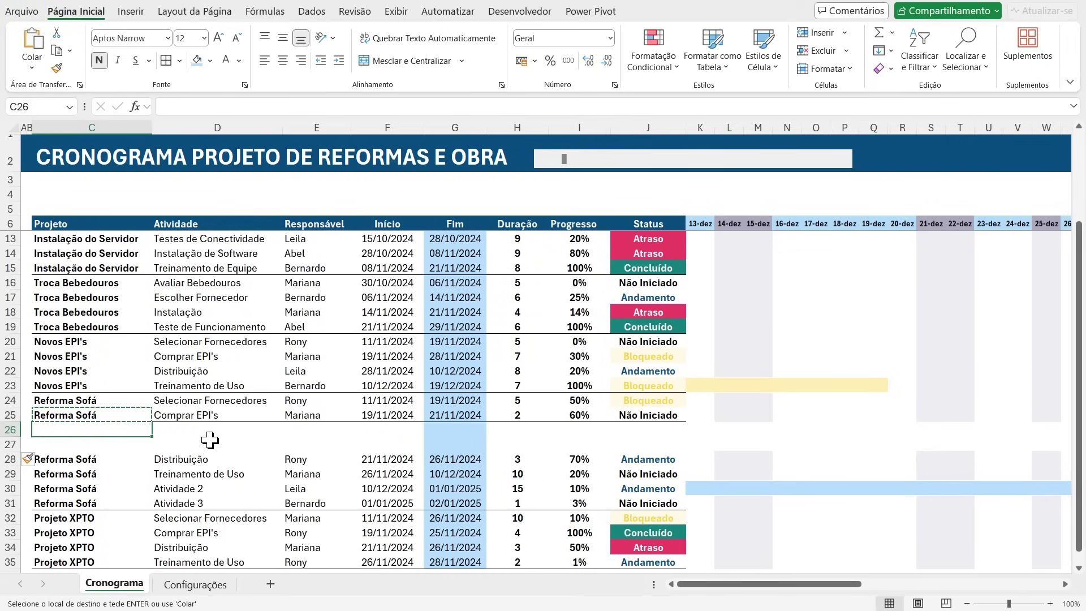
key(shift+Down)
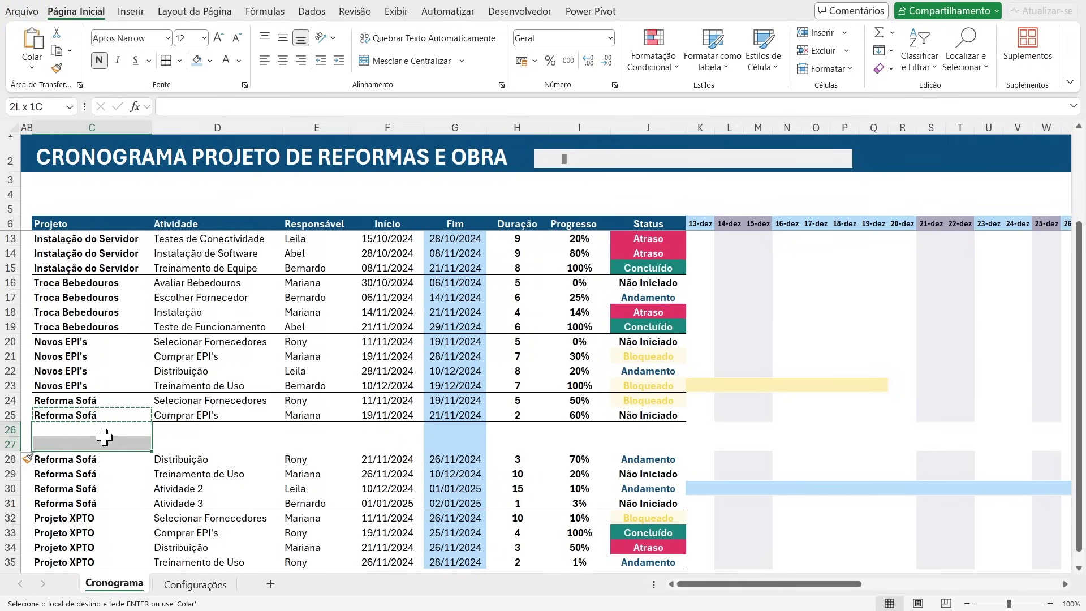
key(ctrl+v)
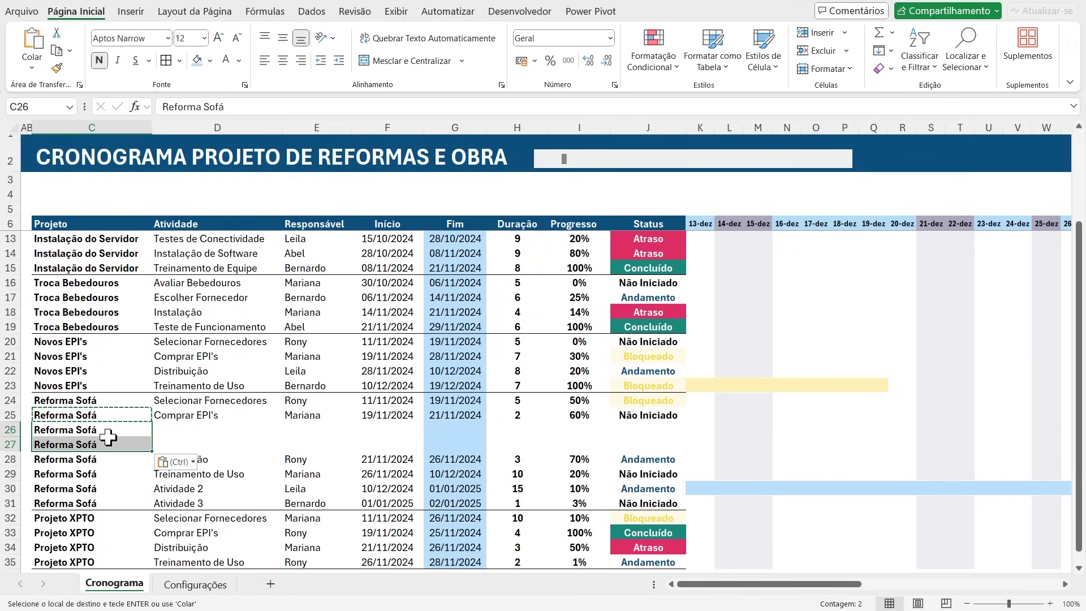
Step: Copy the project name Reforma Sofá from C25 into C26 again
key(Escape)
click(210, 430)
click(96, 433)
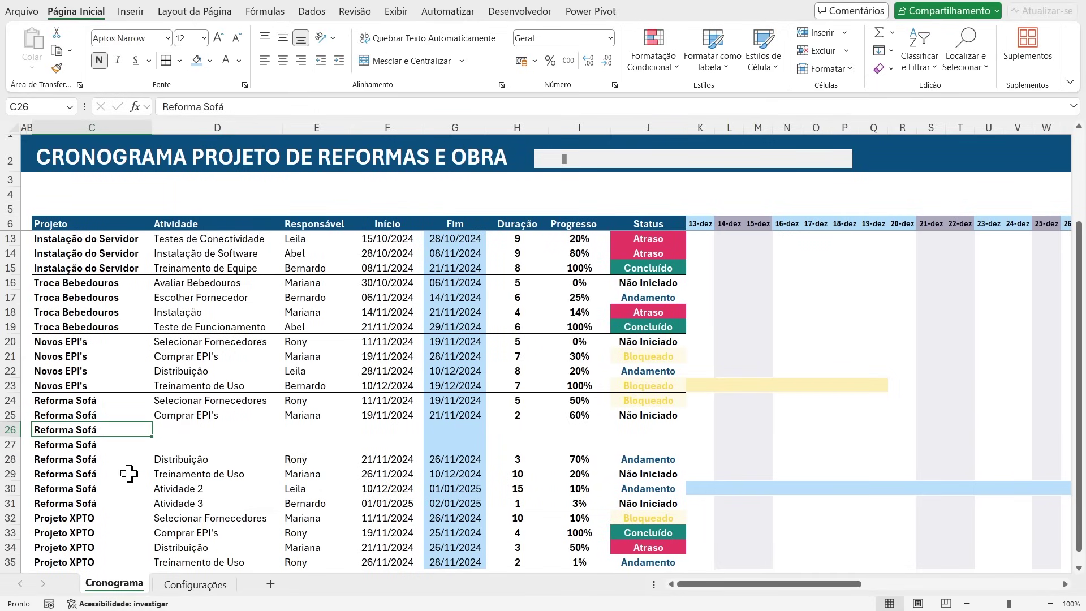
drag(116, 428, 114, 446)
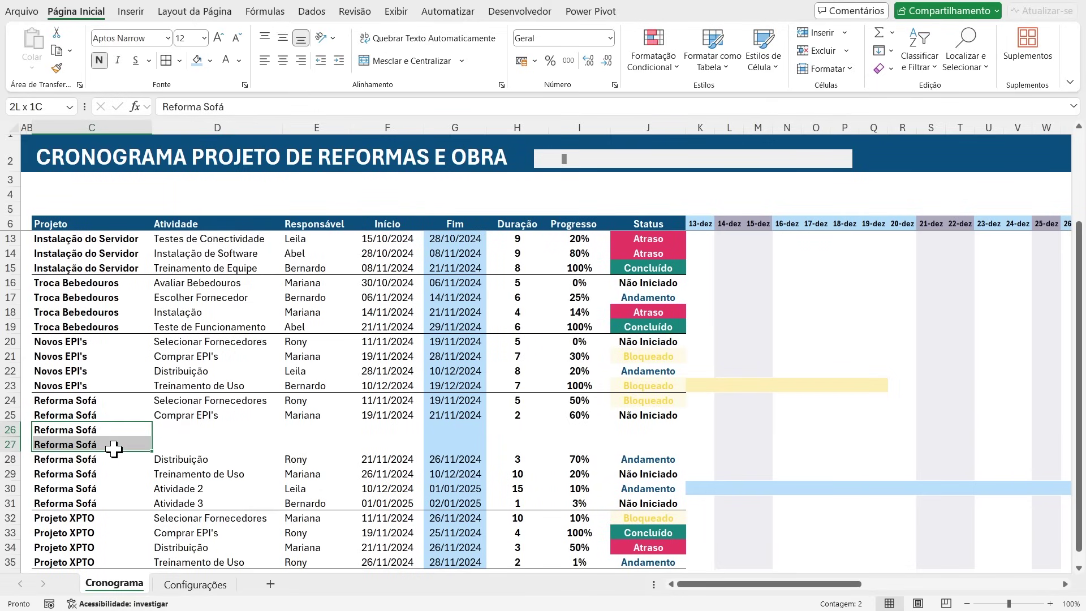
click(104, 417)
key(ctrl+c)
click(96, 431)
key(ctrl+v)
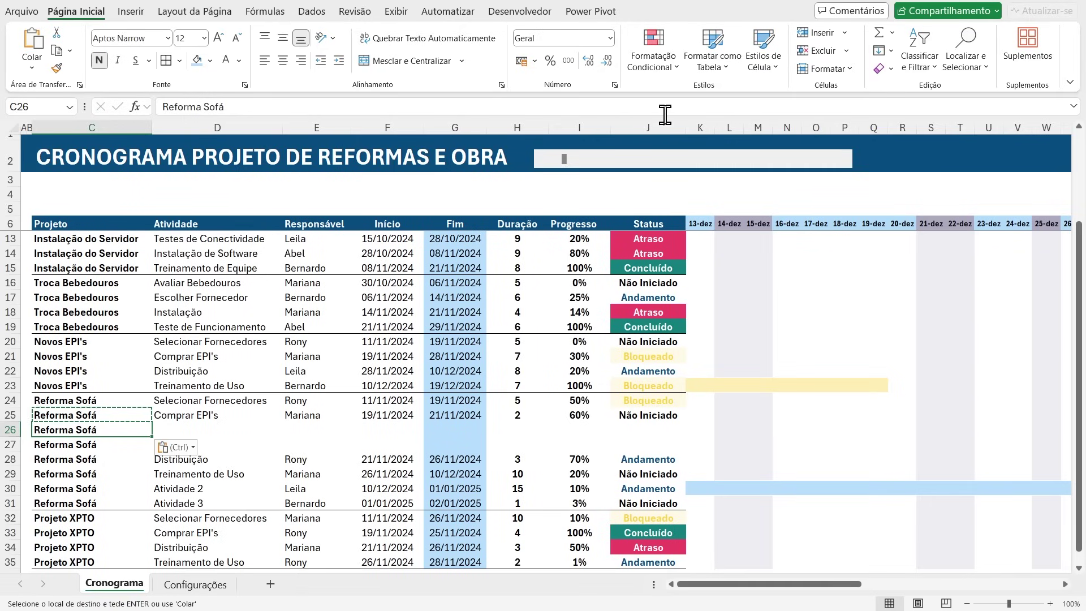
key(Escape)
drag(119, 452, 119, 431)
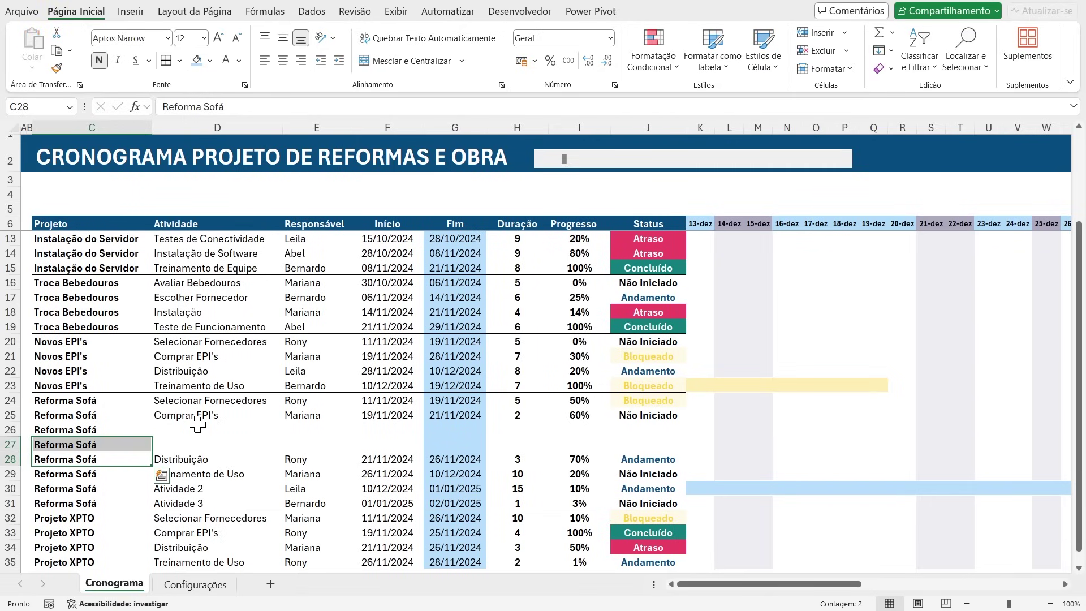
Step: Enter the placeholder activity asdasd for both new Reforma Sofá tasks in D26 and D27
click(192, 433)
text(asdasd)
key(Return)
text(asdasd)
key(Up)
Step: Assign the Responsável of the new tasks, choosing the same person as in E25 for E26 and the first listed person for E27
key(Right)
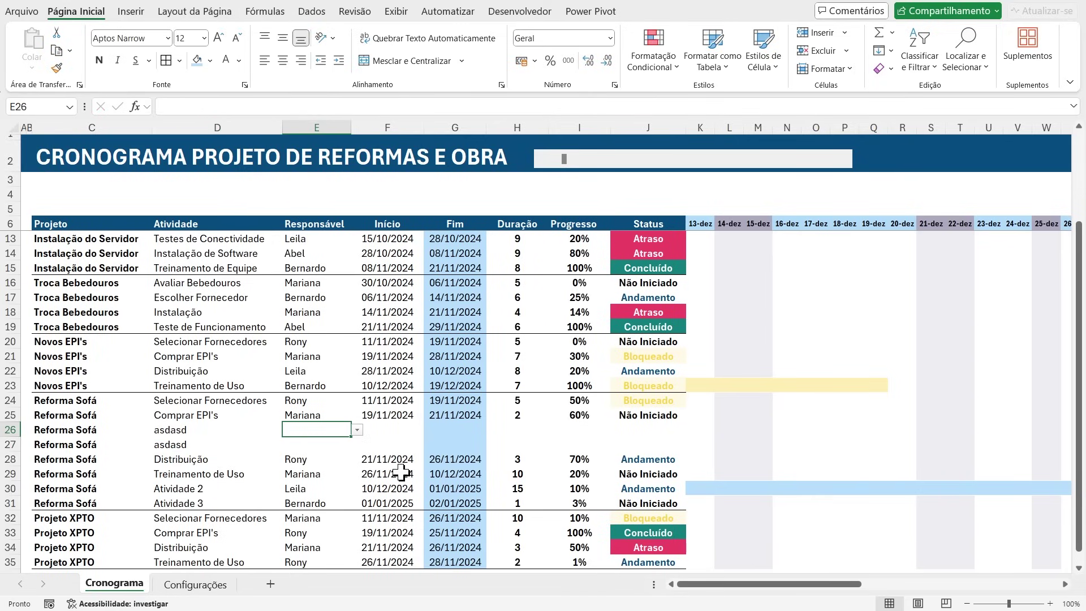
click(356, 430)
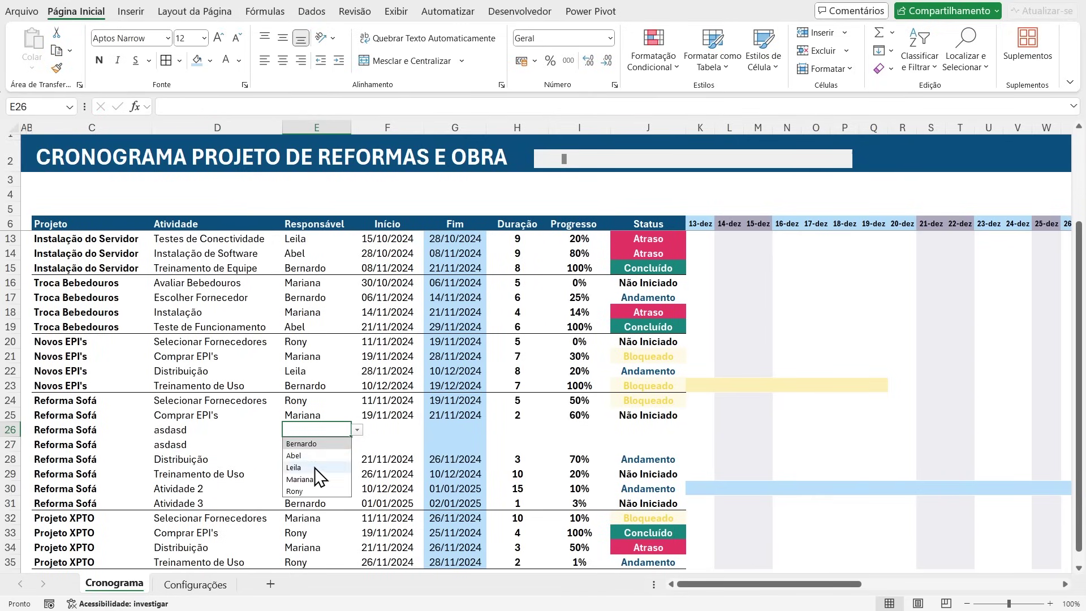
click(315, 480)
click(328, 445)
click(357, 445)
click(313, 458)
Step: Copy the start date 19/11/2024 from F25 into F26:F27 of the new tasks
click(396, 418)
key(ctrl+c)
key(Down)
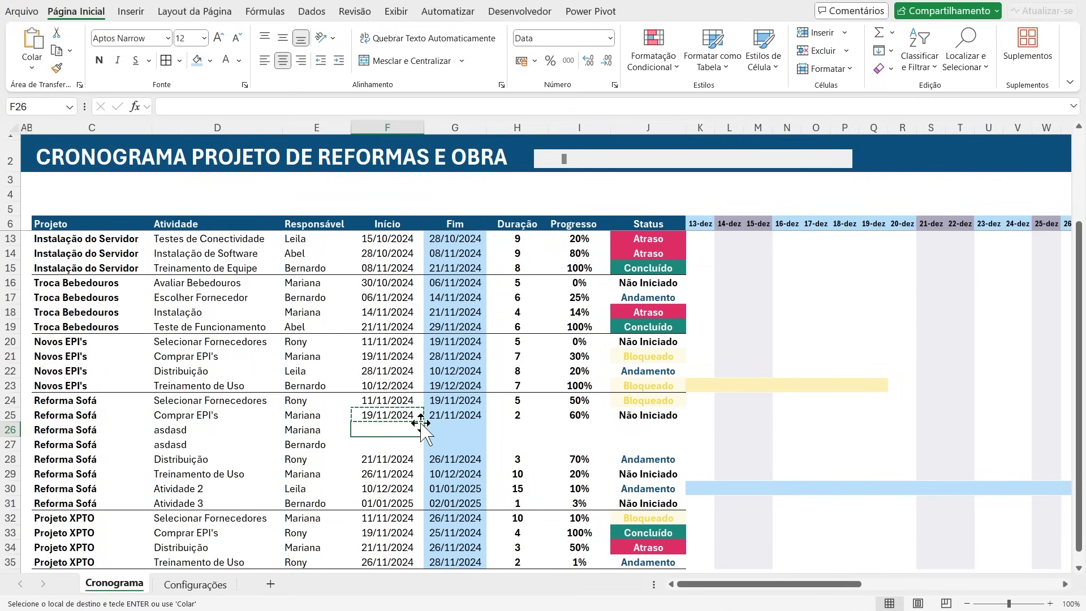
key(shift+Down)
key(Return)
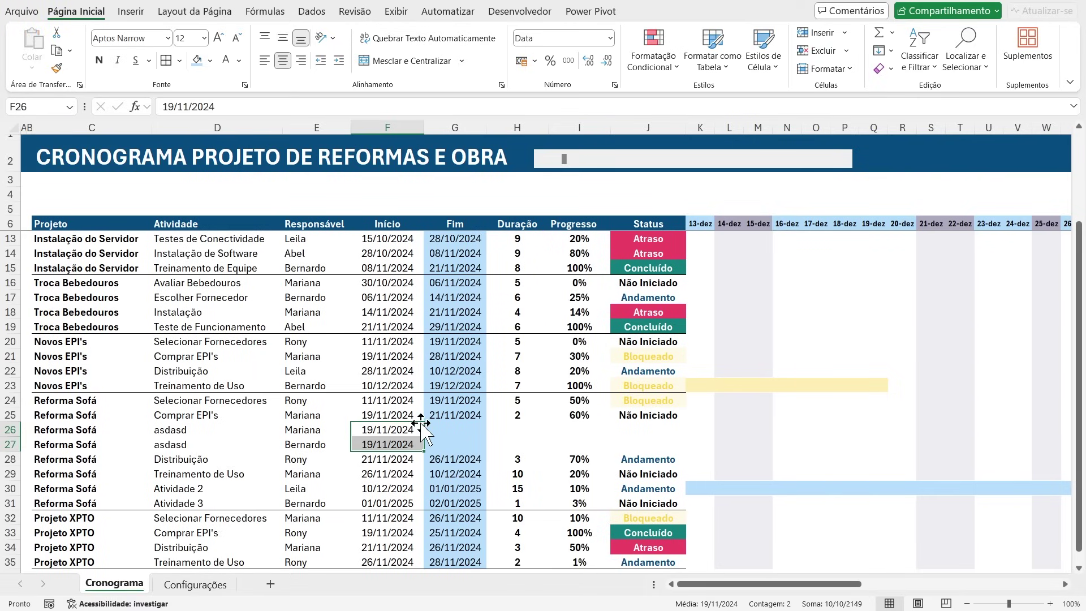
Step: Set the new tasks' durations to 4 in H26 and 20 in H27, and fill the Fim formula from G25 down to G27
click(510, 428)
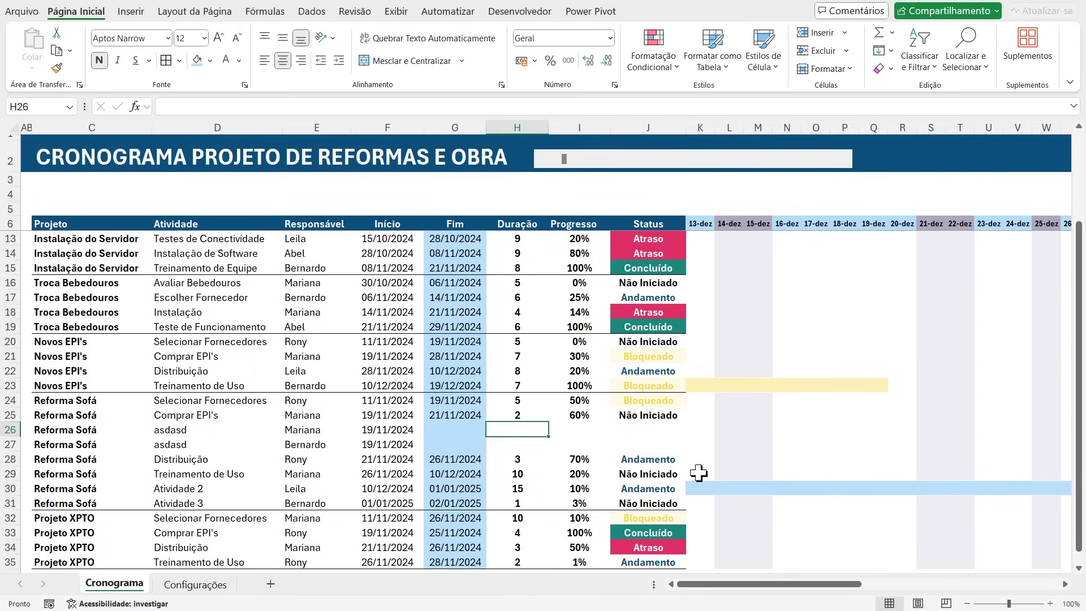
text(4)
key(Return)
text(20)
key(Return)
click(484, 416)
drag(488, 423, 488, 448)
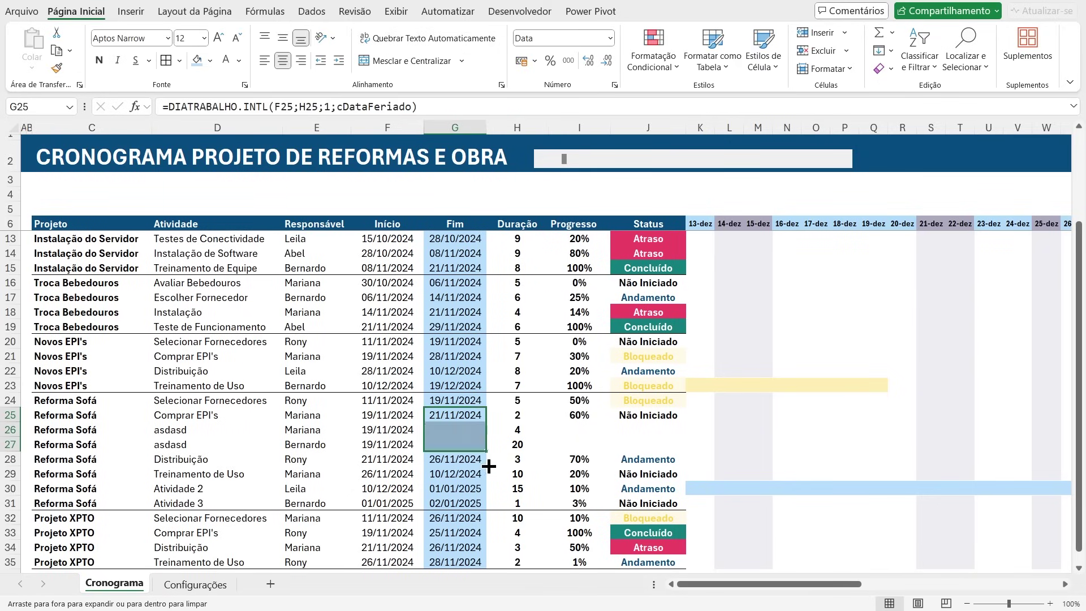
Step: Set the progress of the new tasks to 70% in I26 and 30% in I27
click(573, 430)
text(70)
key(Return)
text(30)
key(Return)
Step: Set the status of the new tasks to Atraso in J27 and Andamento in J26
click(625, 448)
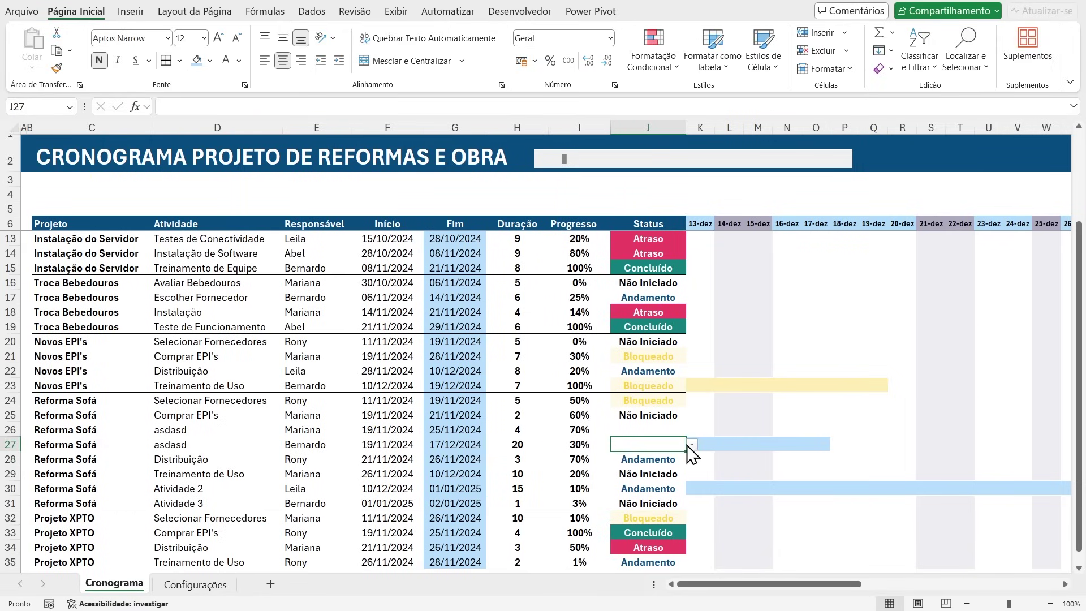
click(691, 445)
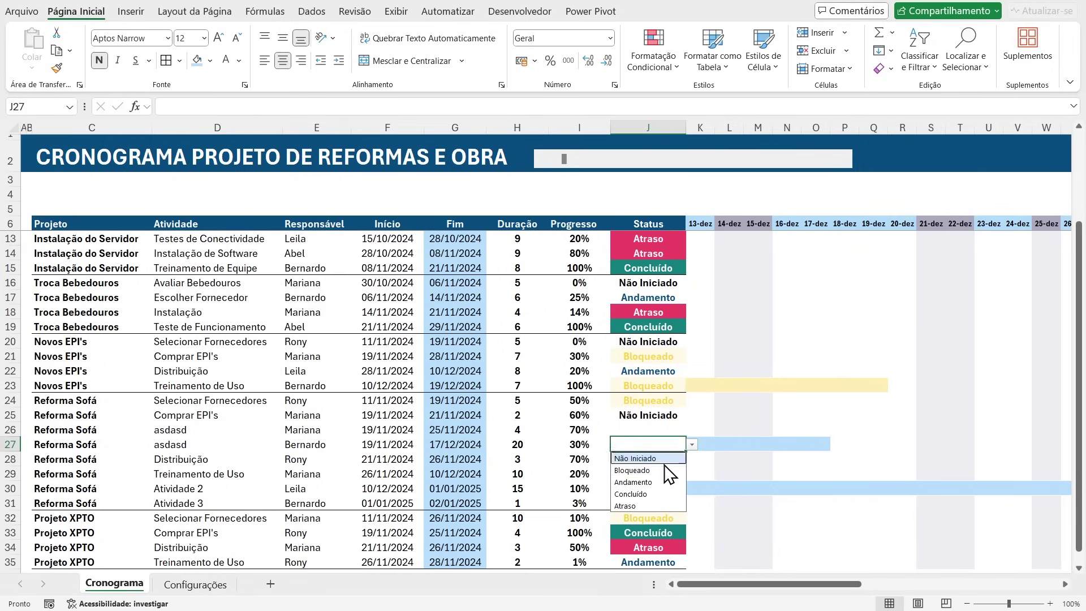
click(634, 505)
click(670, 428)
click(689, 430)
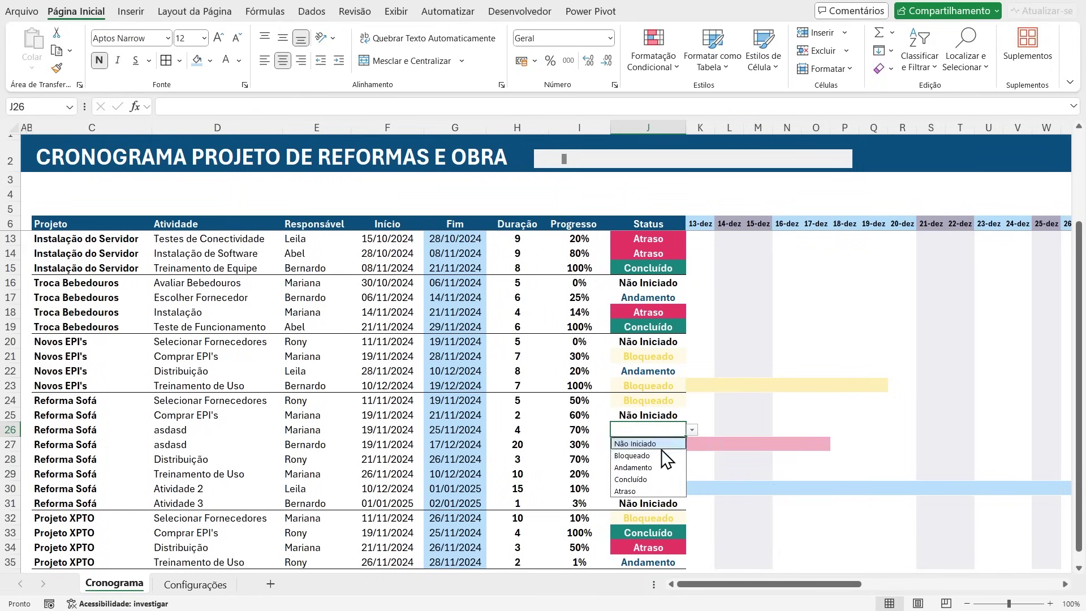
click(650, 451)
click(606, 418)
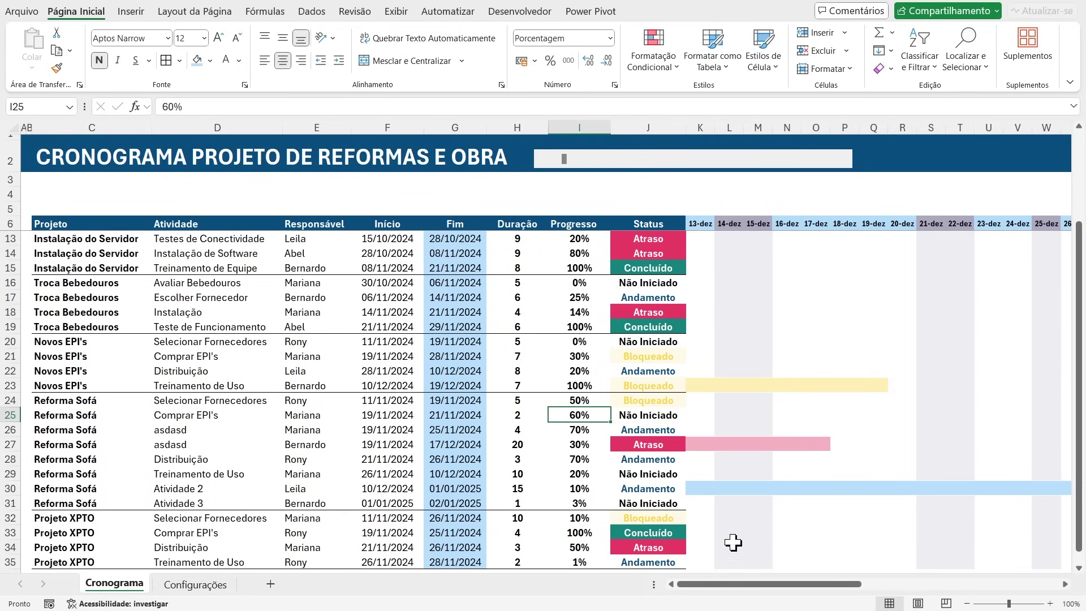
scroll(493, 358, up, 2)
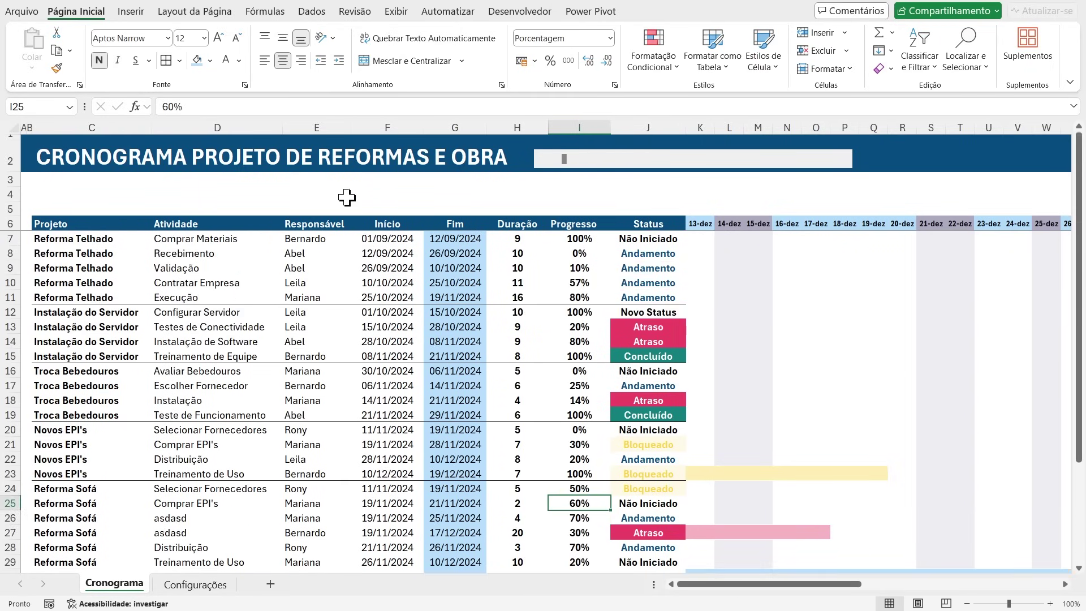